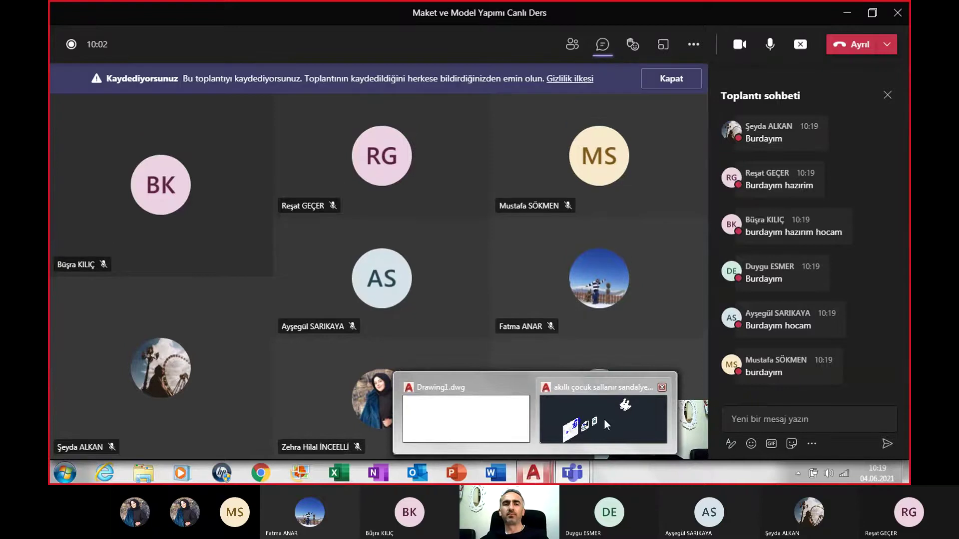
# - Bring the AutoCAD rocking-chair drawing in front of the Teams meeting window
pyautogui.click(604, 419)
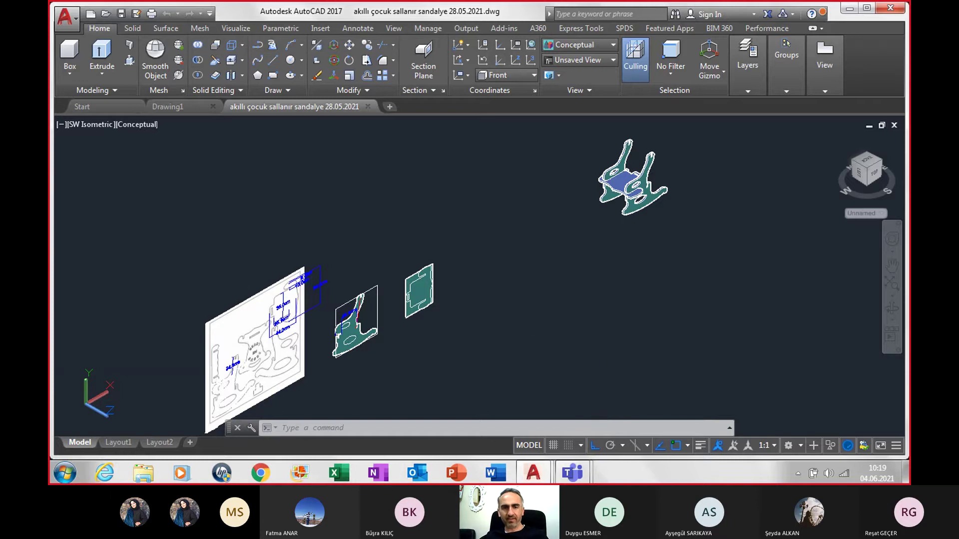
pyautogui.write('p')
pyautogui.press('Return')
pyautogui.moveTo(540, 329); pyautogui.dragTo(575, 311)
pyautogui.press('Escape')
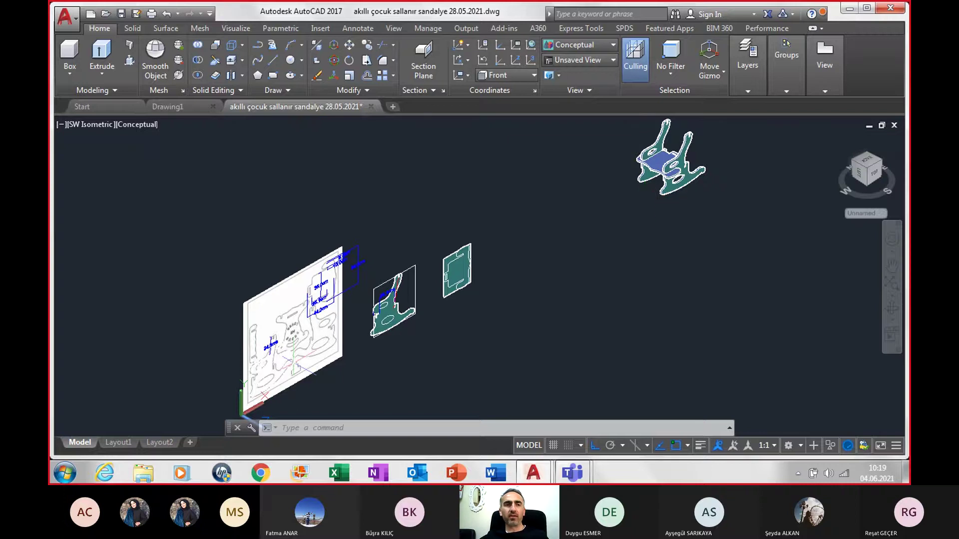
# - Switch the viewport to the Front view and frame the reference cut sheet and side panel
pyautogui.click(99, 125)
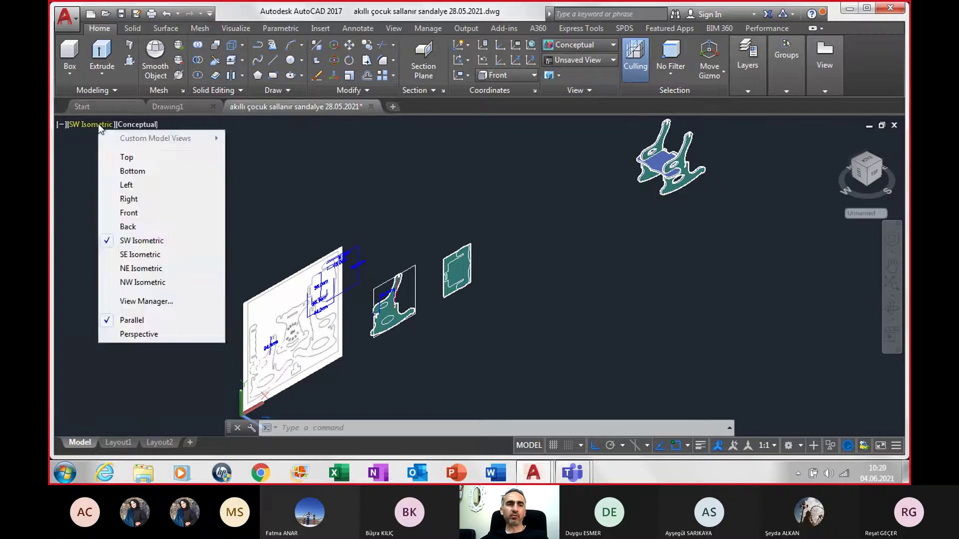
pyautogui.click(129, 213)
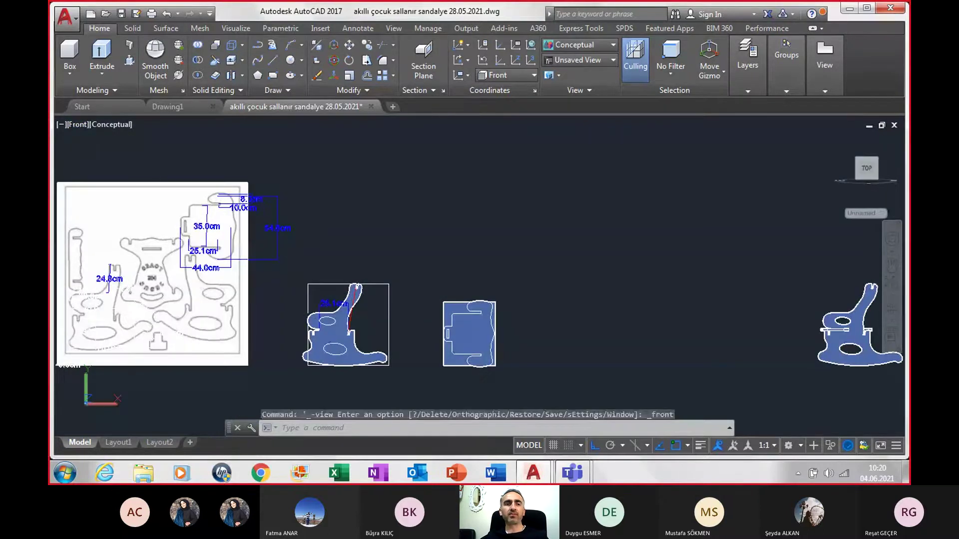
pyautogui.moveTo(150, 325); pyautogui.dragTo(260, 325, button='middle')
pyautogui.scroll(3, 260, 337)
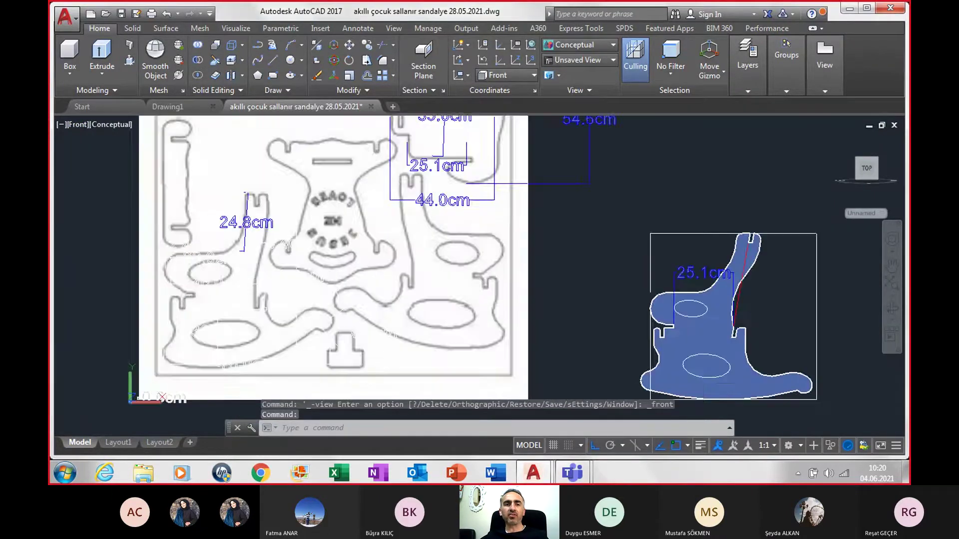
pyautogui.scroll(-2, 271, 284)
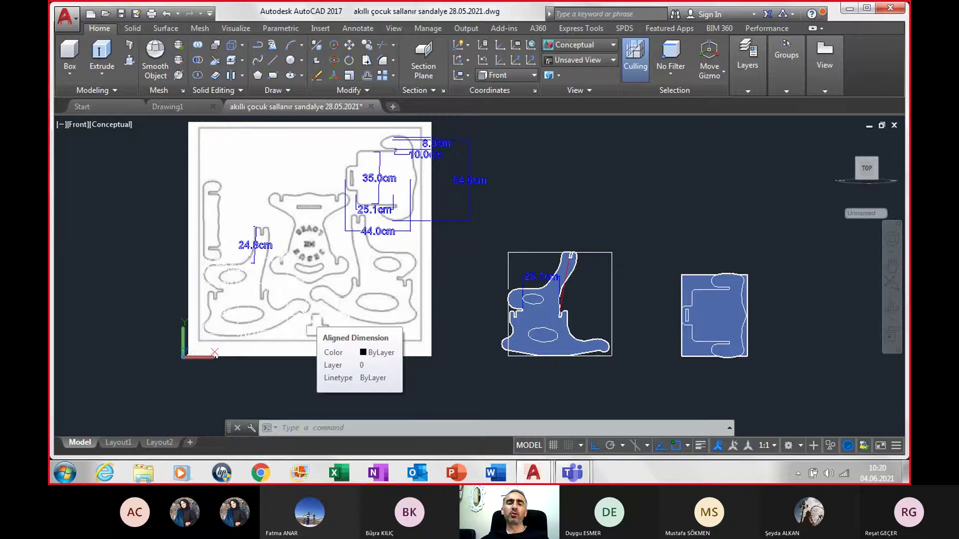
# - Frame the reference sheet, then orbit into an angled 3D view showing the assembled chairs
pyautogui.scroll(2, 268, 360)
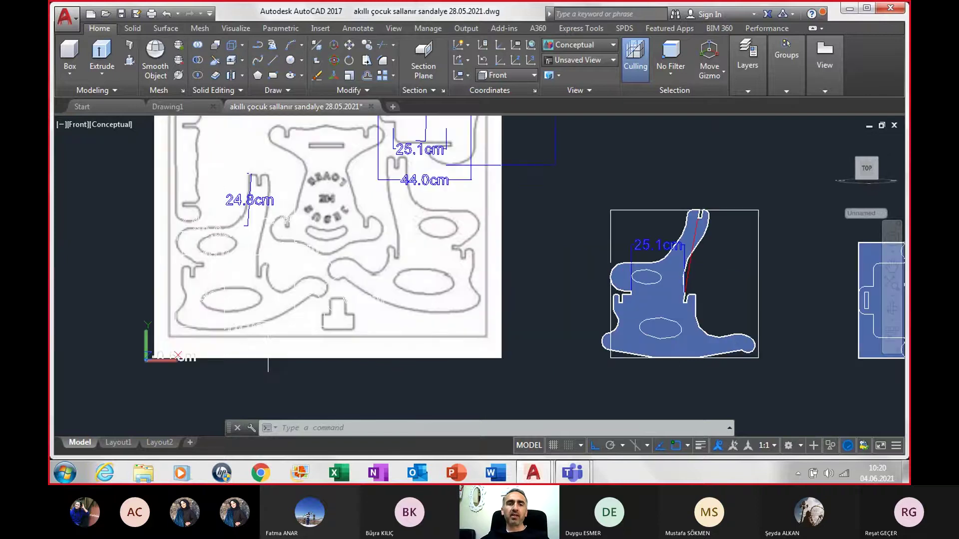
pyautogui.moveTo(278, 338); pyautogui.dragTo(359, 390, button='middle')
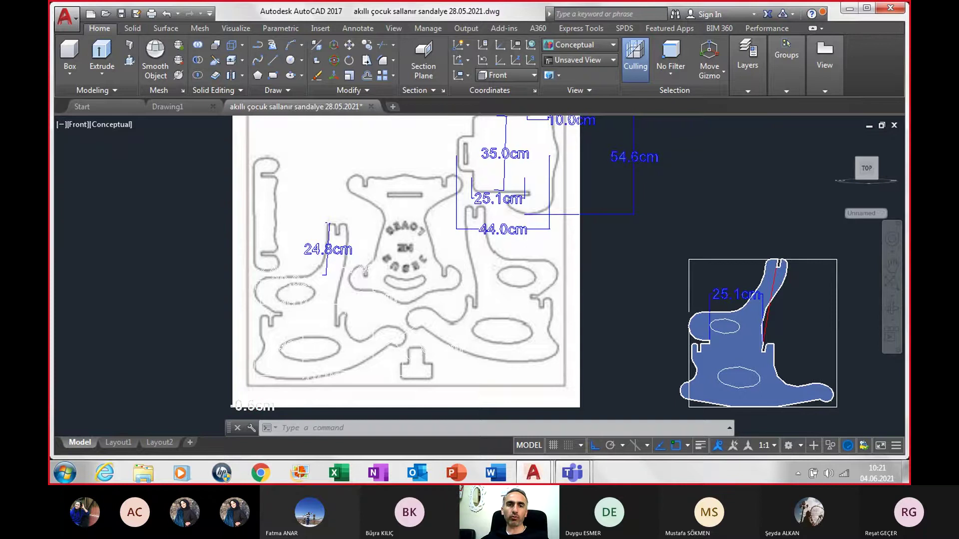
pyautogui.scroll(-2, 401, 214)
pyautogui.scroll(2, 399, 213)
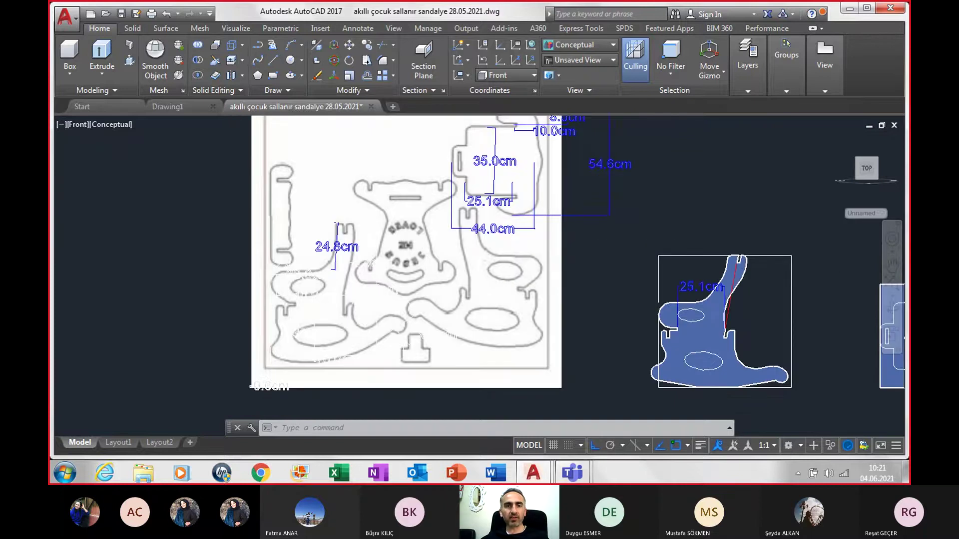
pyautogui.scroll(2, 399, 213)
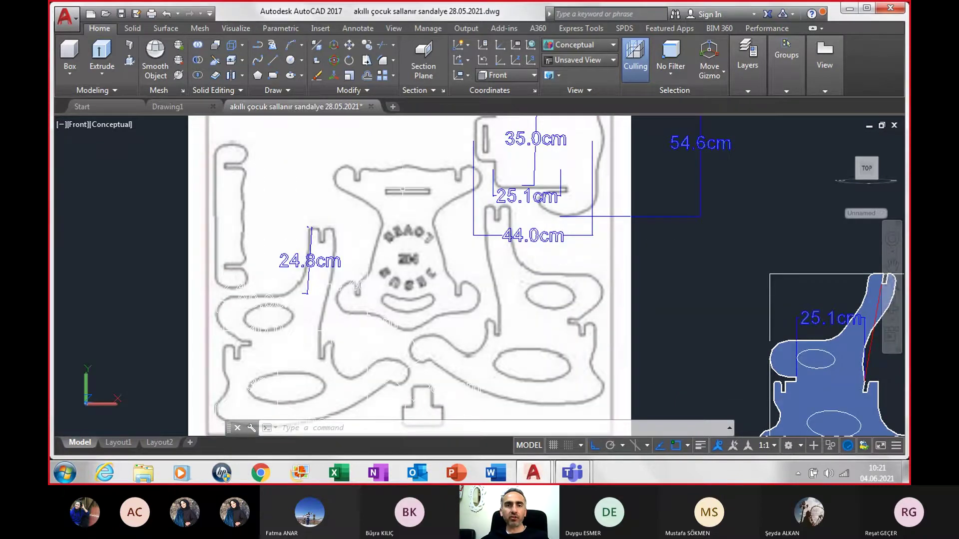
pyautogui.scroll(-4, 408, 215)
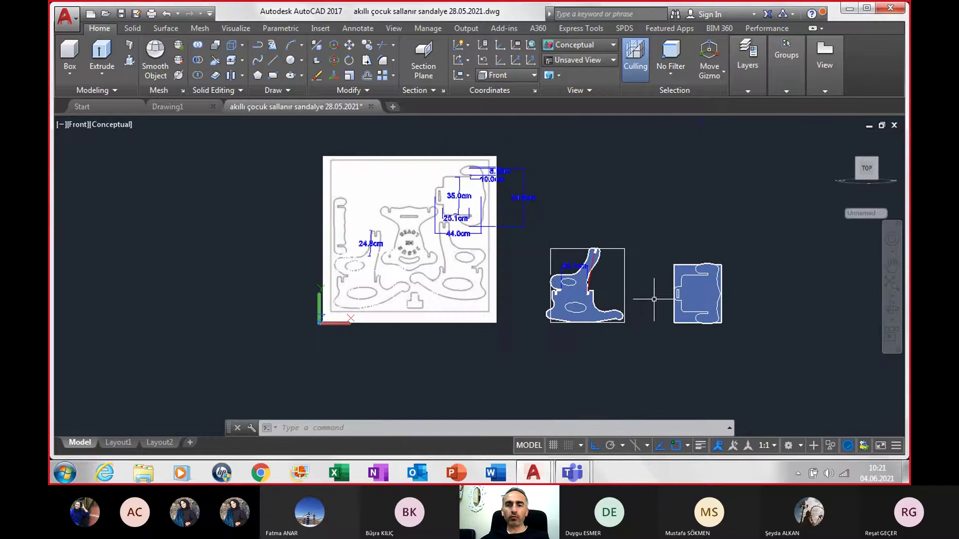
pyautogui.keyDown('shift'); pyautogui.moveTo(731, 302); pyautogui.dragTo(664, 314, button='middle'); pyautogui.keyUp('shift')
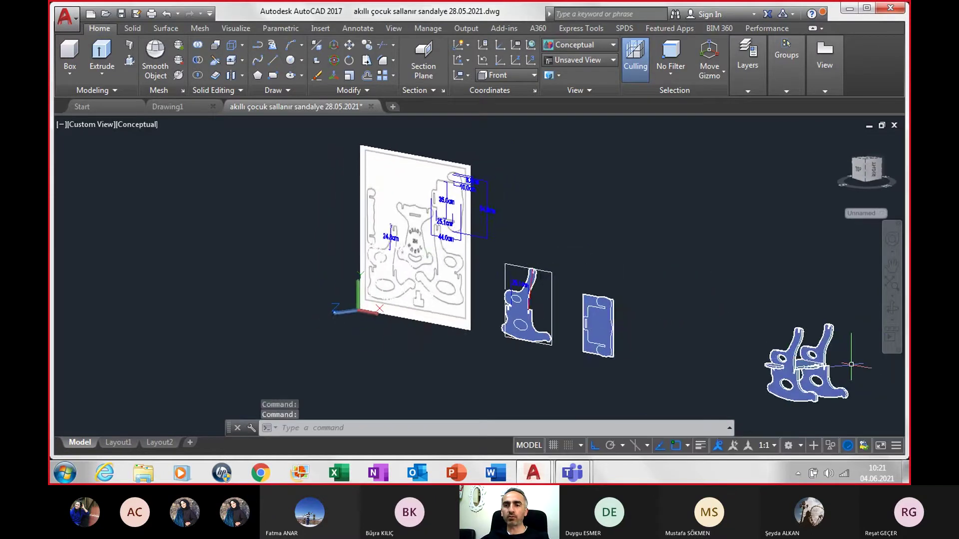
pyautogui.scroll(5, 837, 353)
pyautogui.scroll(3, 837, 353)
pyautogui.keyDown('shift'); pyautogui.moveTo(549, 310); pyautogui.dragTo(545, 338, button='middle'); pyautogui.keyUp('shift')
pyautogui.scroll(2, 545, 337)
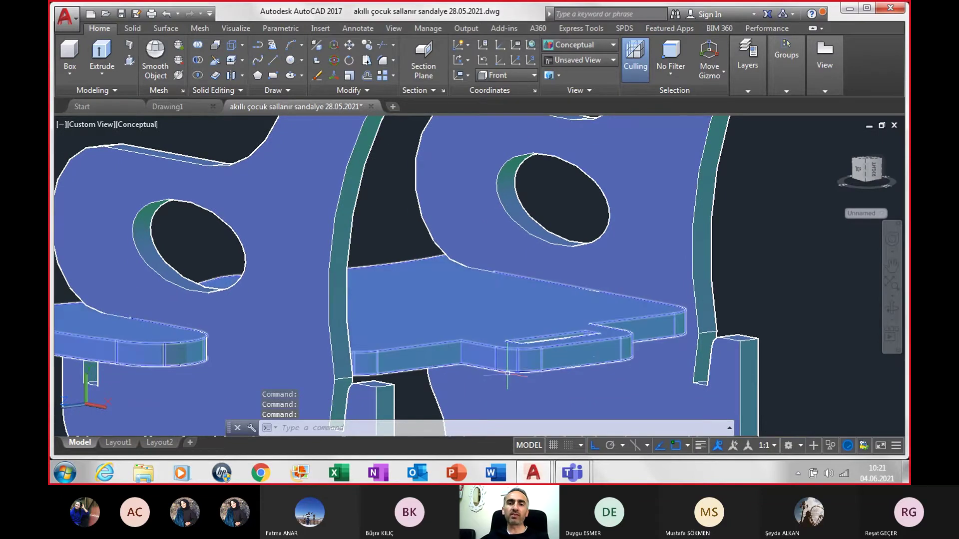
pyautogui.scroll(-3, 521, 363)
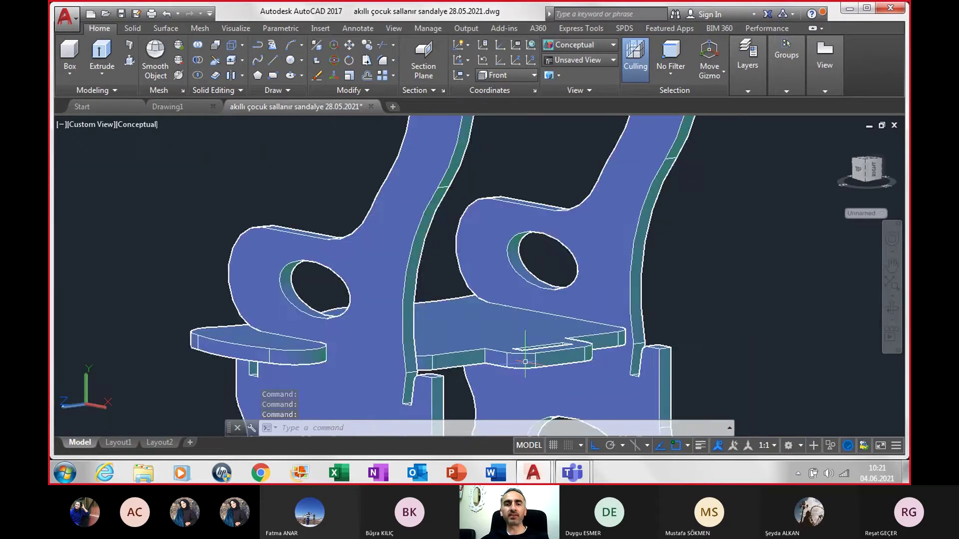
pyautogui.scroll(-2, 521, 360)
pyautogui.scroll(2, 521, 359)
pyautogui.scroll(3, 521, 359)
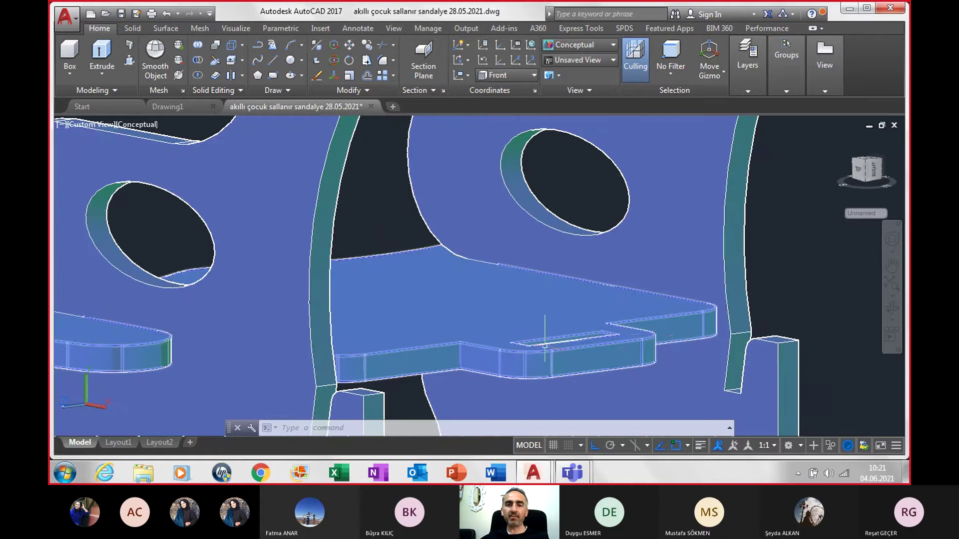
pyautogui.scroll(-5, 644, 339)
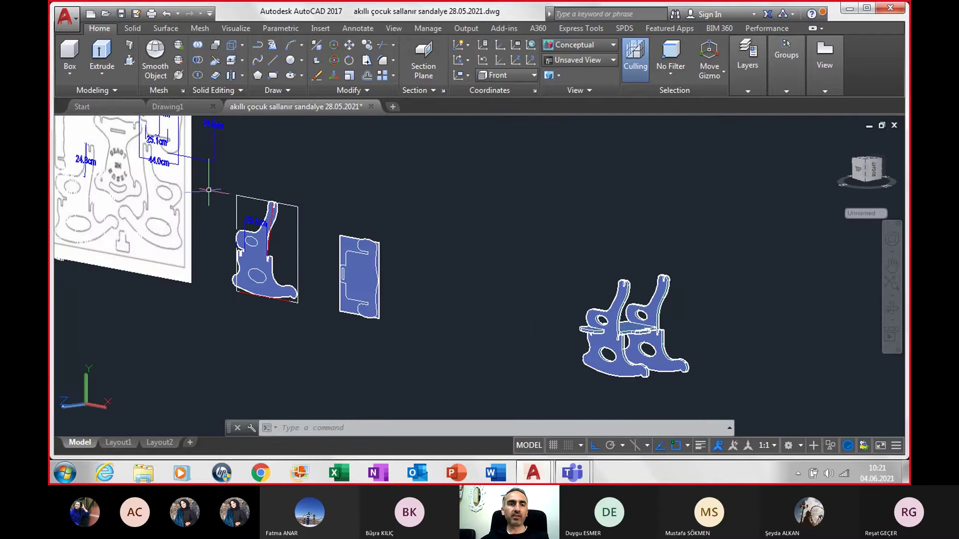
pyautogui.scroll(2, 208, 190)
pyautogui.scroll(2, 219, 225)
pyautogui.scroll(3, 235, 265)
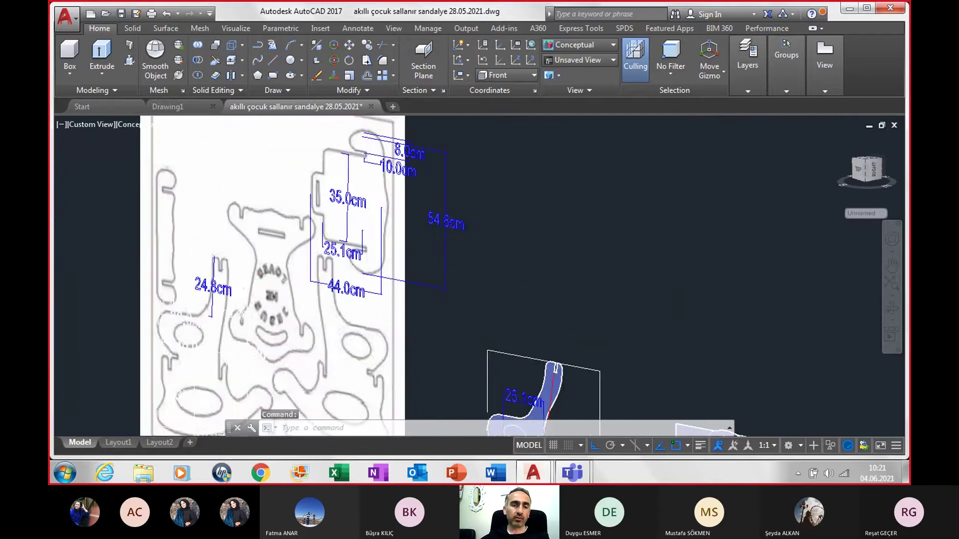
pyautogui.scroll(3, 248, 277)
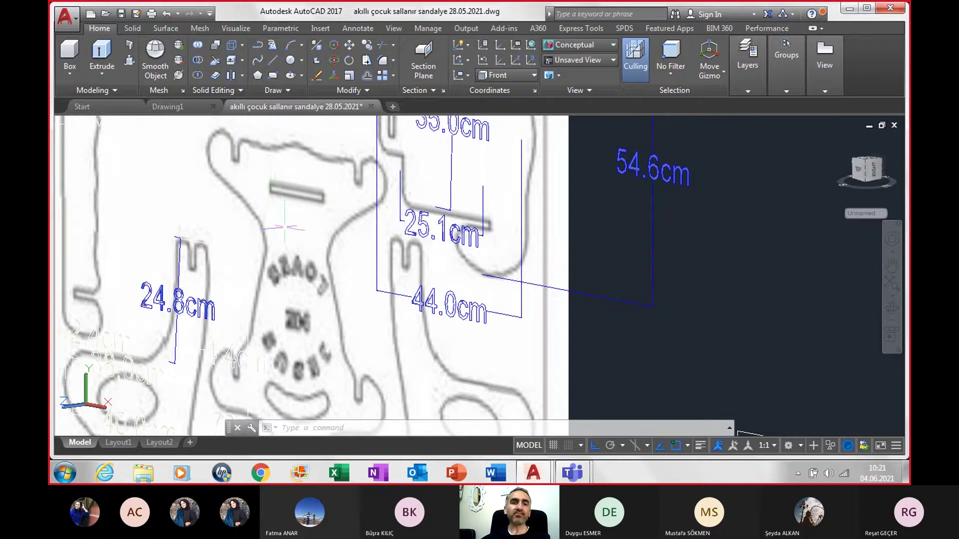
pyautogui.moveTo(296, 300); pyautogui.dragTo(294, 259, button='middle')
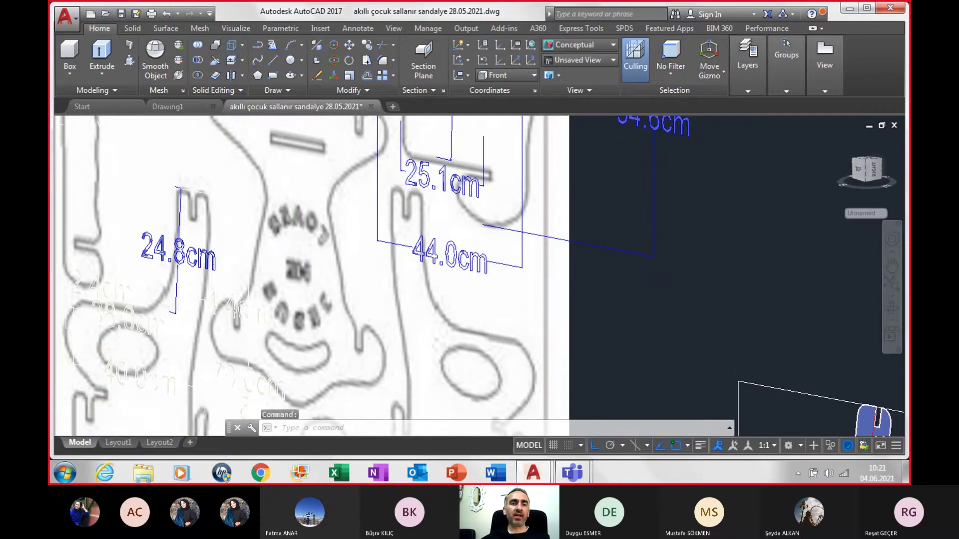
pyautogui.scroll(-2, 300, 227)
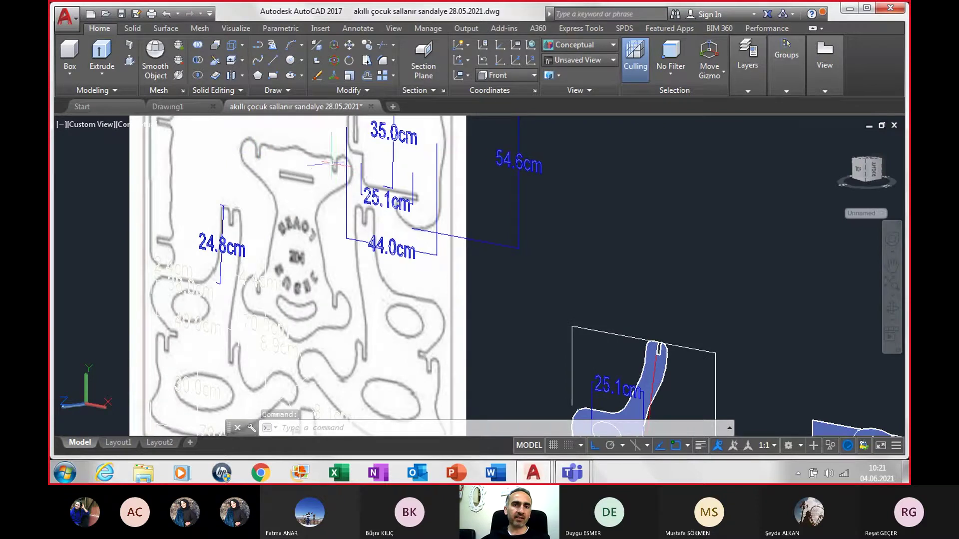
pyautogui.scroll(2, 260, 290)
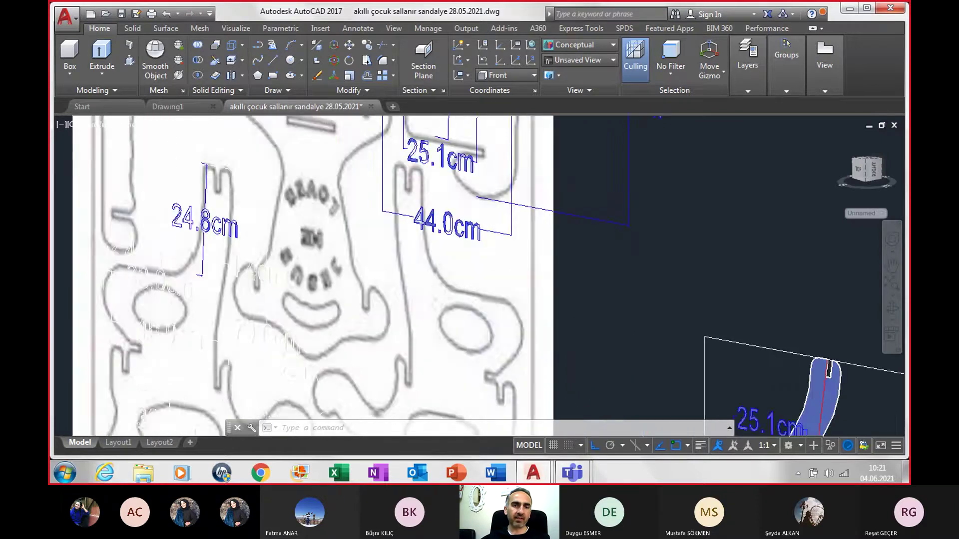
pyautogui.scroll(2, 260, 290)
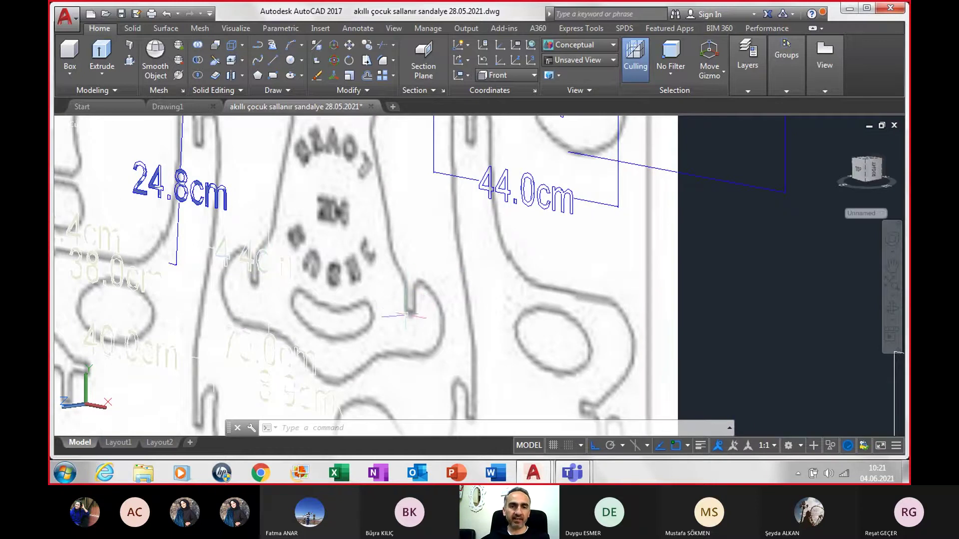
pyautogui.scroll(-6, 698, 347)
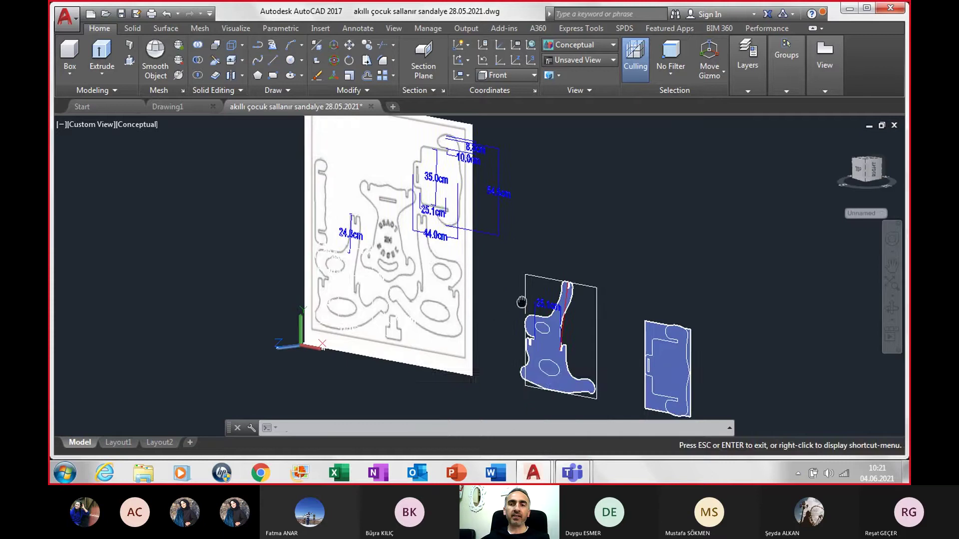
# - Orbit and zoom to bring the assembled rocking chair to the viewport centre
pyautogui.keyDown('shift'); pyautogui.moveTo(689, 345); pyautogui.dragTo(698, 347, button='middle'); pyautogui.keyUp('shift')
pyautogui.scroll(2, 698, 347)
pyautogui.scroll(-5, 696, 336)
pyautogui.scroll(1, 804, 340)
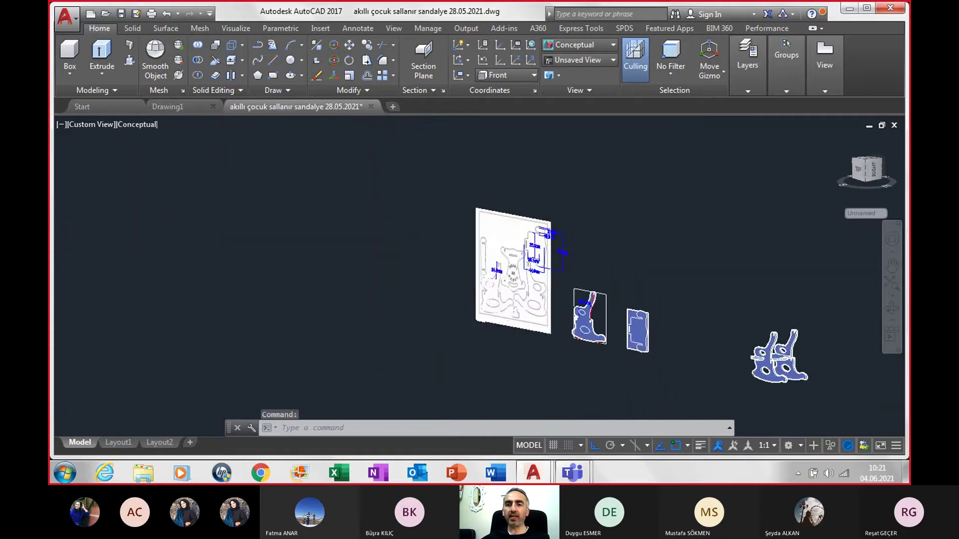
pyautogui.scroll(2, 809, 336)
pyautogui.scroll(2, 809, 336)
pyautogui.moveTo(809, 336)
pyautogui.mouseDown(button='middle')
pyautogui.moveTo(729, 278)
pyautogui.moveTo(520, 325)
pyautogui.mouseUp(button='middle')
# - Zoom in on where the seat and armrest slot into the side panels, then open the preset views list
pyautogui.scroll(1, 729, 278)
pyautogui.scroll(1, 520, 325)
pyautogui.scroll(-2, 519, 325)
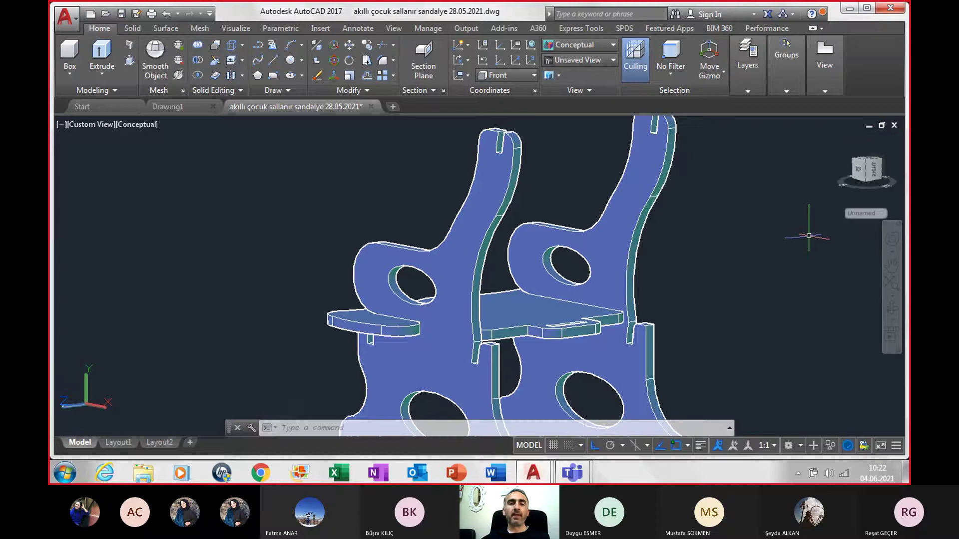
pyautogui.scroll(-4, 830, 245)
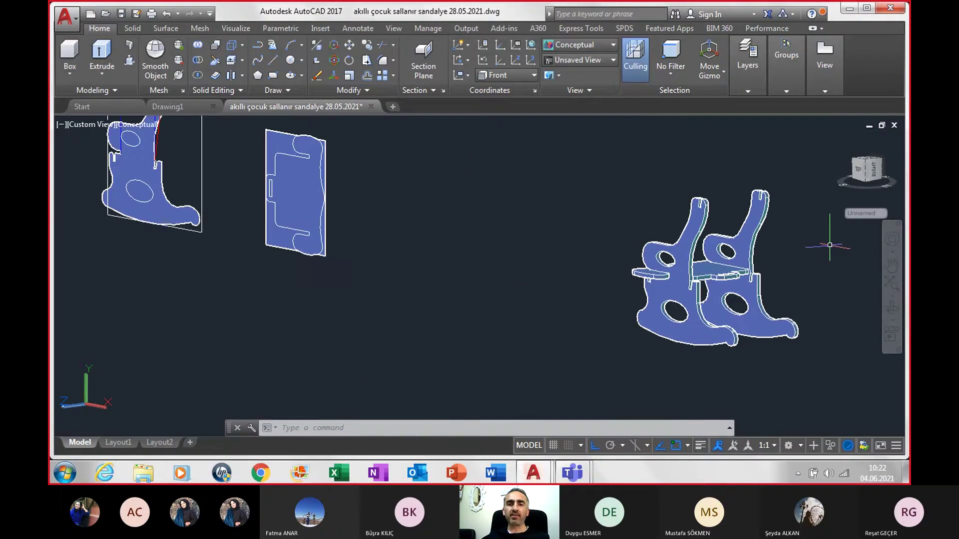
pyautogui.scroll(3, 785, 237)
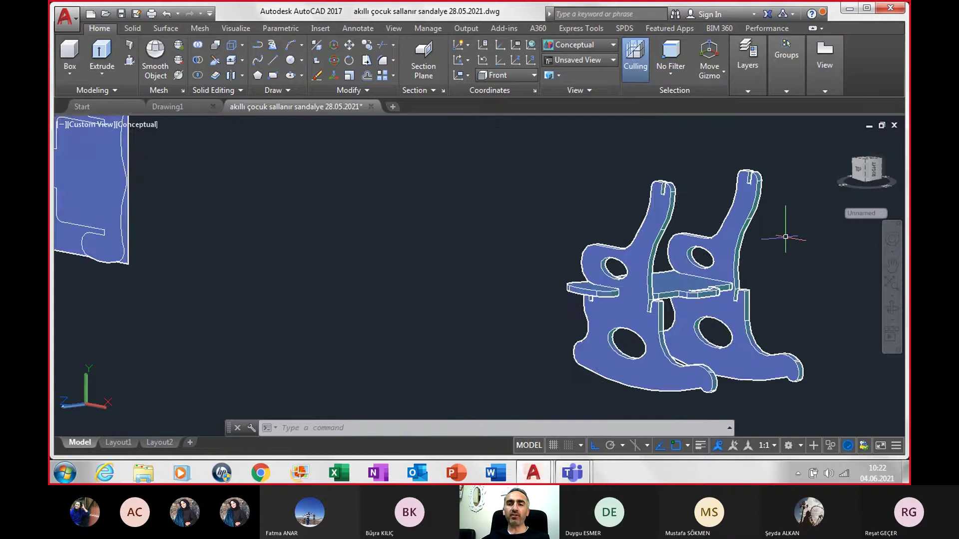
pyautogui.scroll(2, 786, 236)
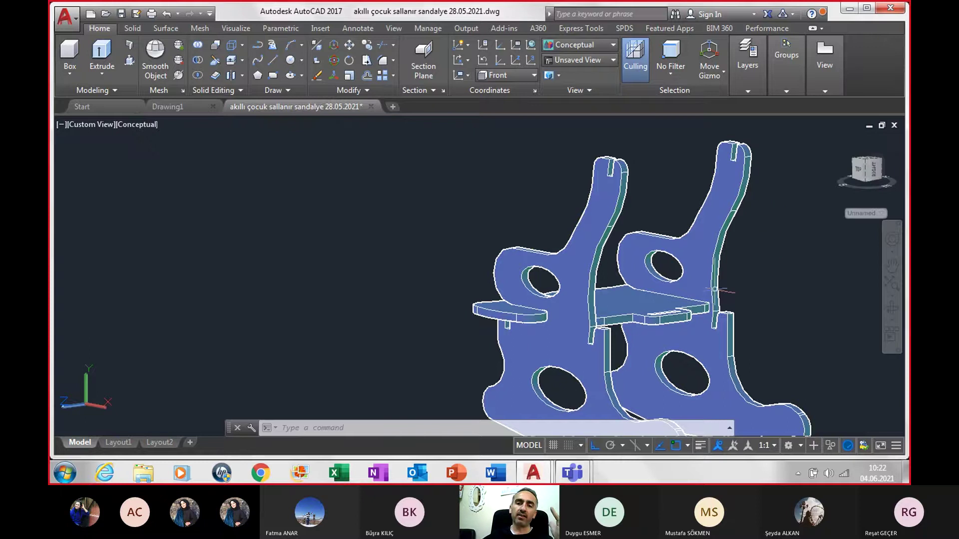
pyautogui.scroll(-4, 715, 289)
pyautogui.scroll(-3, 744, 280)
pyautogui.scroll(1, 434, 289)
pyautogui.scroll(3, 434, 289)
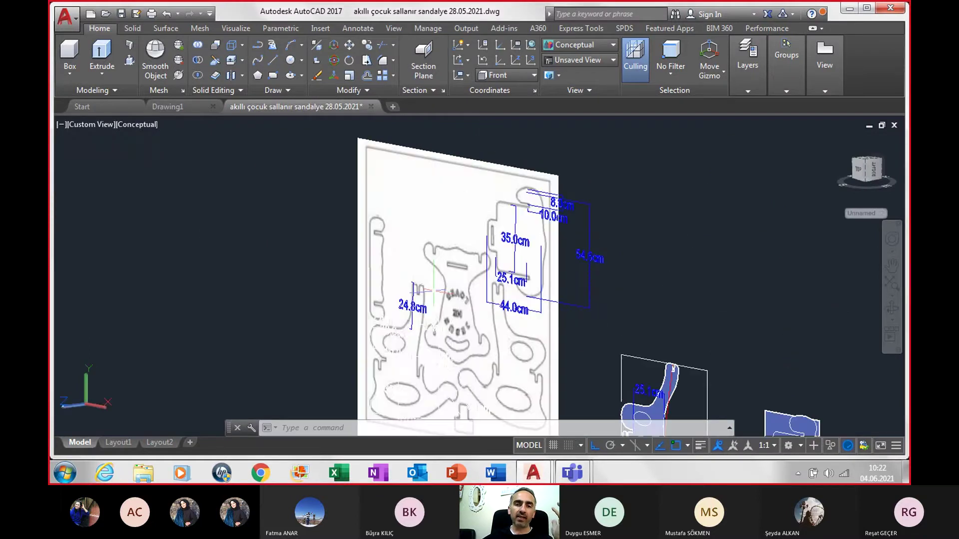
pyautogui.scroll(-3, 452, 294)
pyautogui.scroll(2, 744, 399)
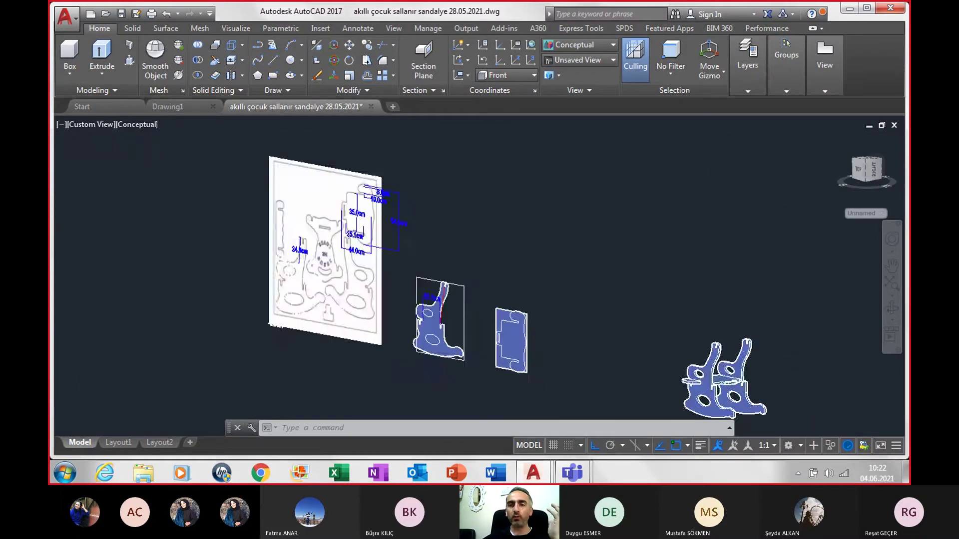
pyautogui.scroll(3, 752, 405)
pyautogui.scroll(2, 752, 405)
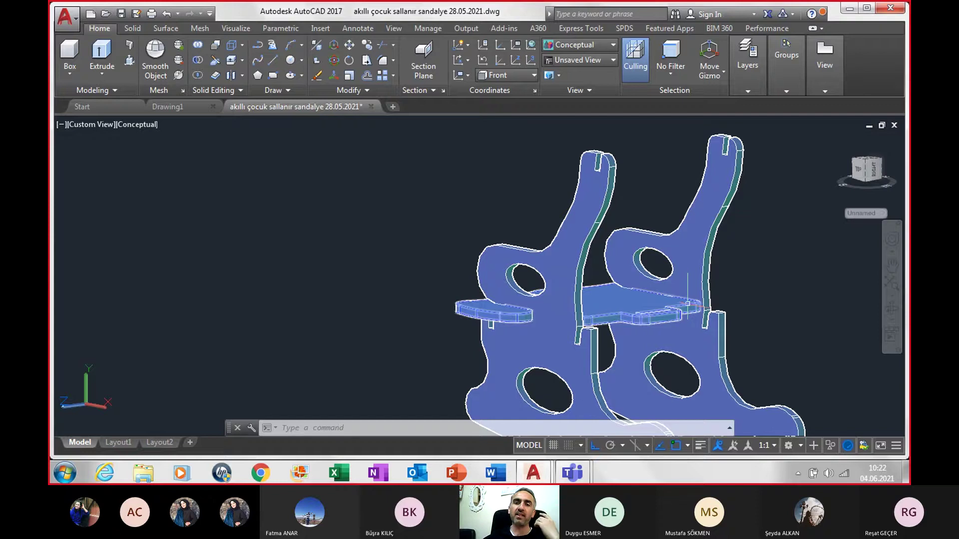
pyautogui.scroll(2, 620, 312)
pyautogui.scroll(3, 608, 337)
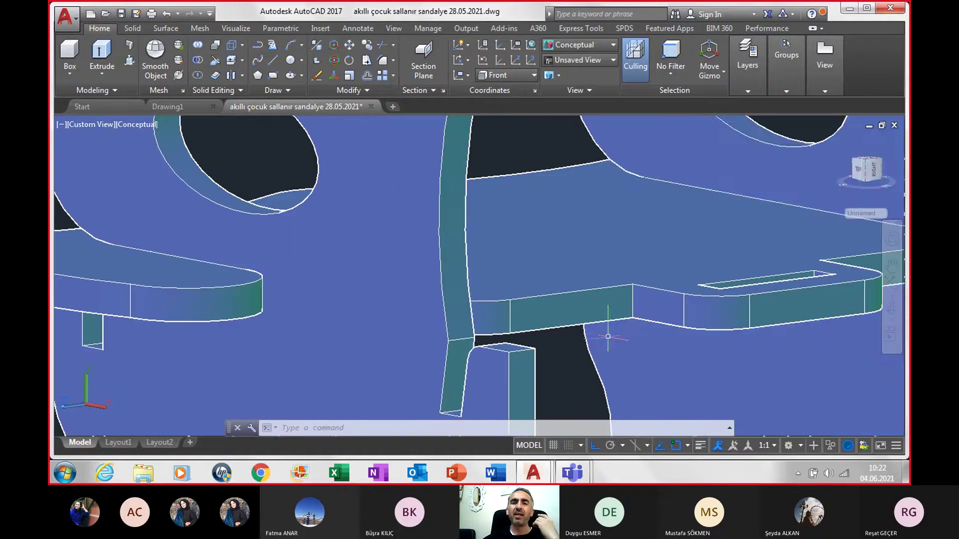
pyautogui.scroll(-3, 794, 347)
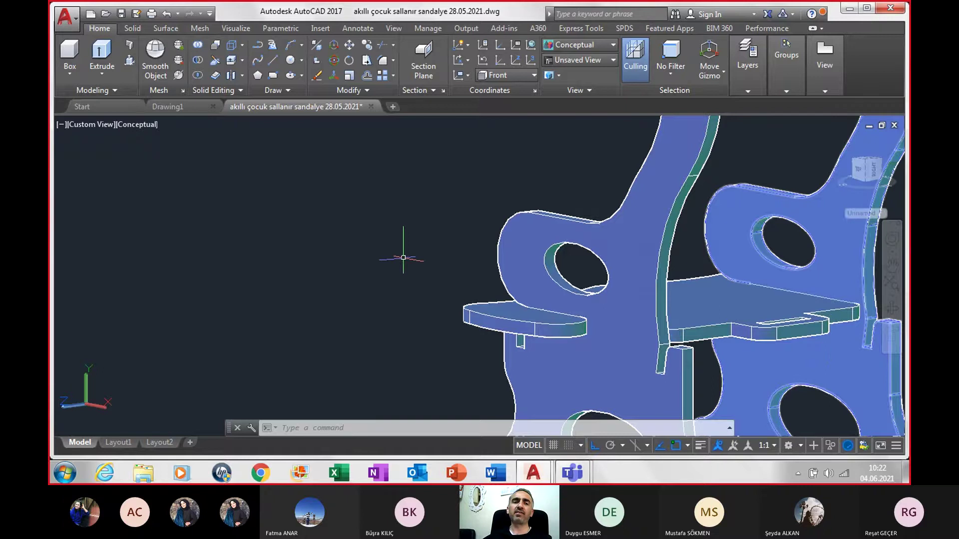
pyautogui.click(95, 124)
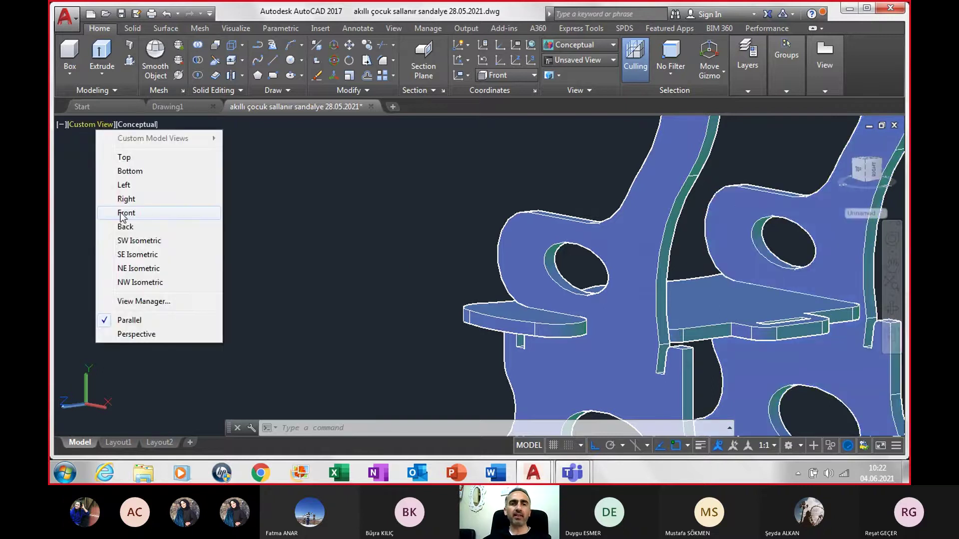
# - Return to the Front view, zoom into the cut sheet and start the DIM command
pyautogui.click(121, 213)
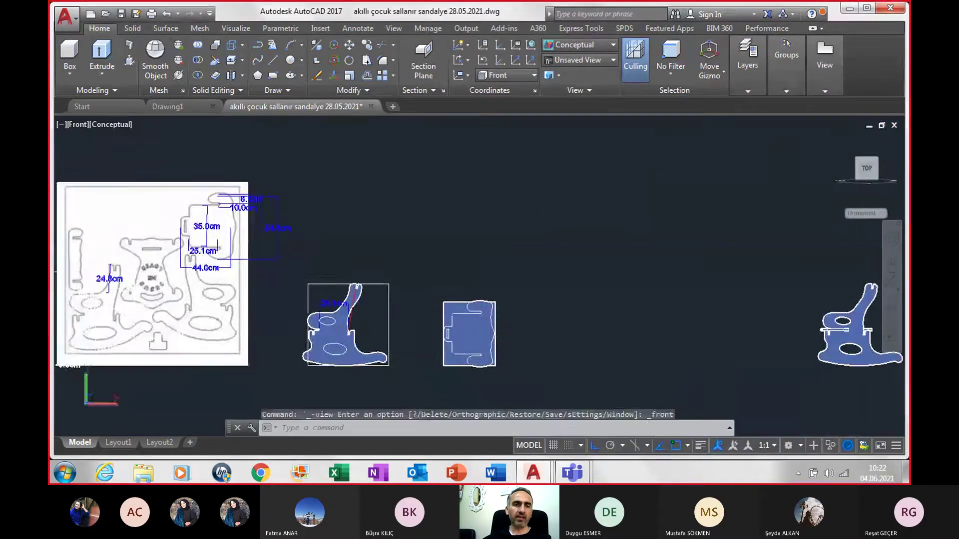
pyautogui.scroll(2, 157, 266)
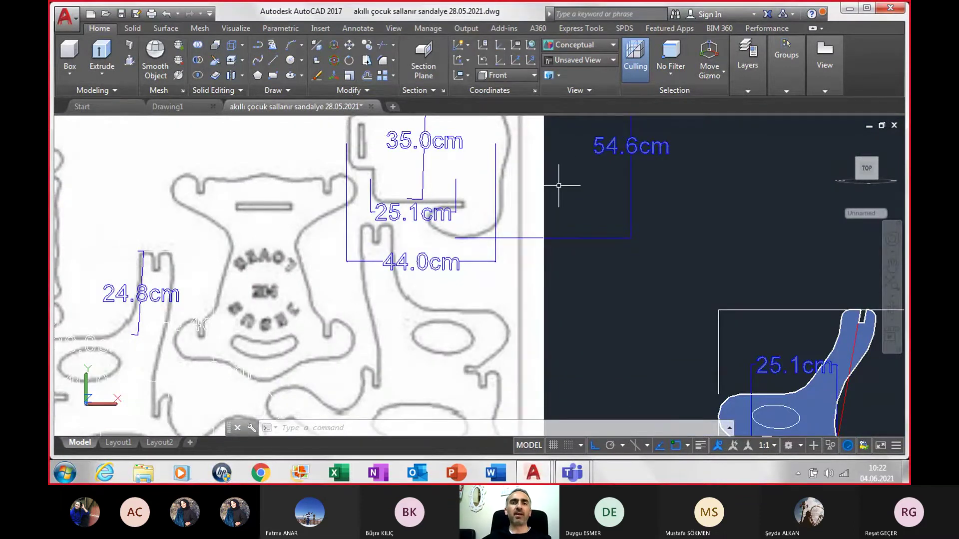
pyautogui.write('dim')
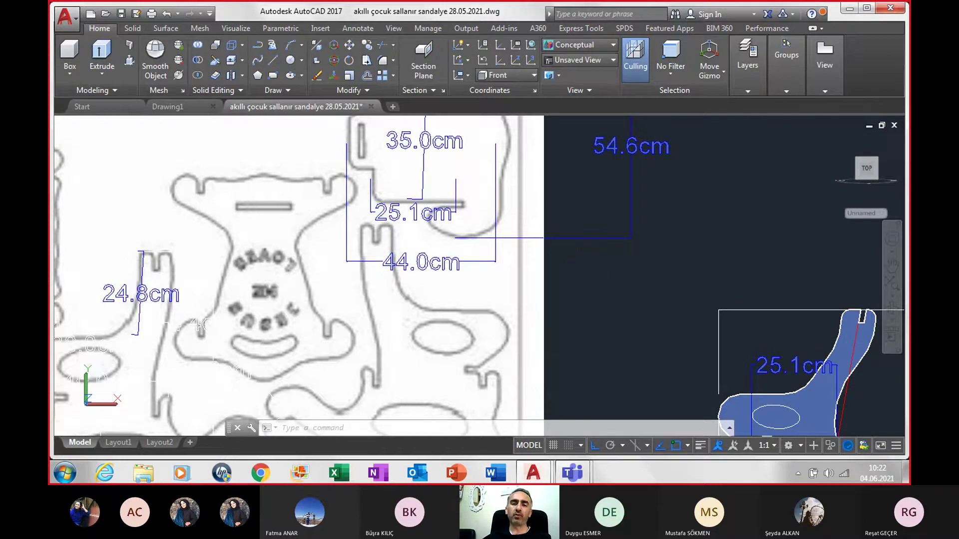
pyautogui.write('dim')
pyautogui.press('Return')
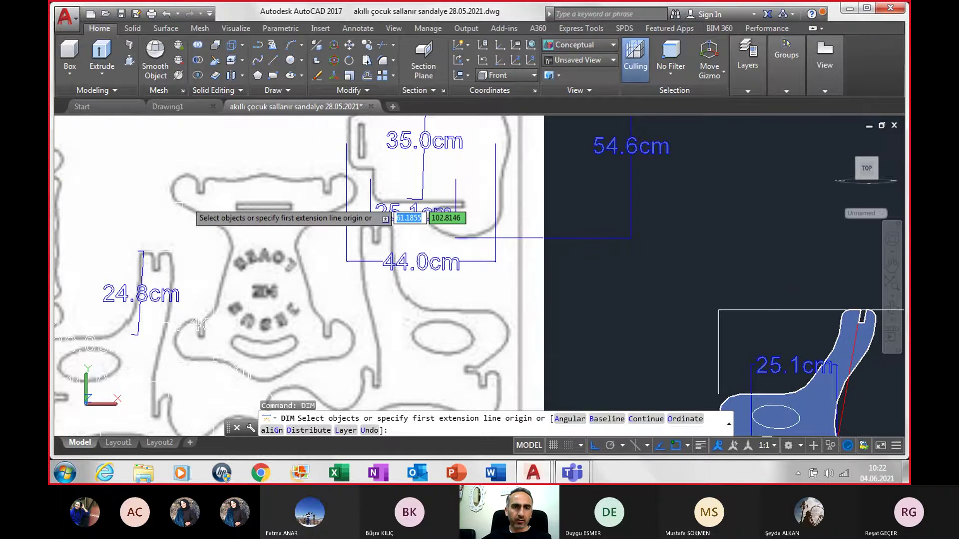
# - Add a 60.0cm vertical dimension along the central seat piece on the cut sheet
pyautogui.click(263, 176)
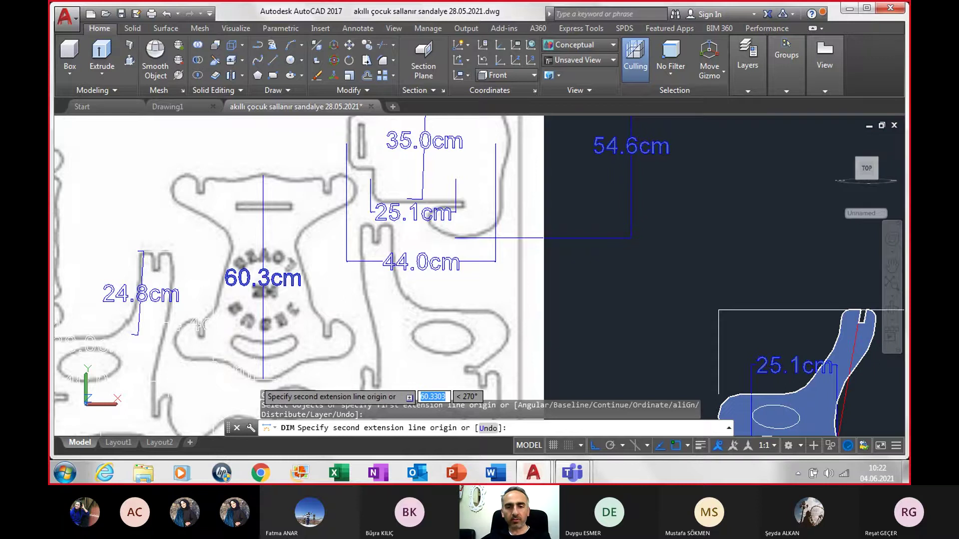
pyautogui.write('60')
pyautogui.press('Return')
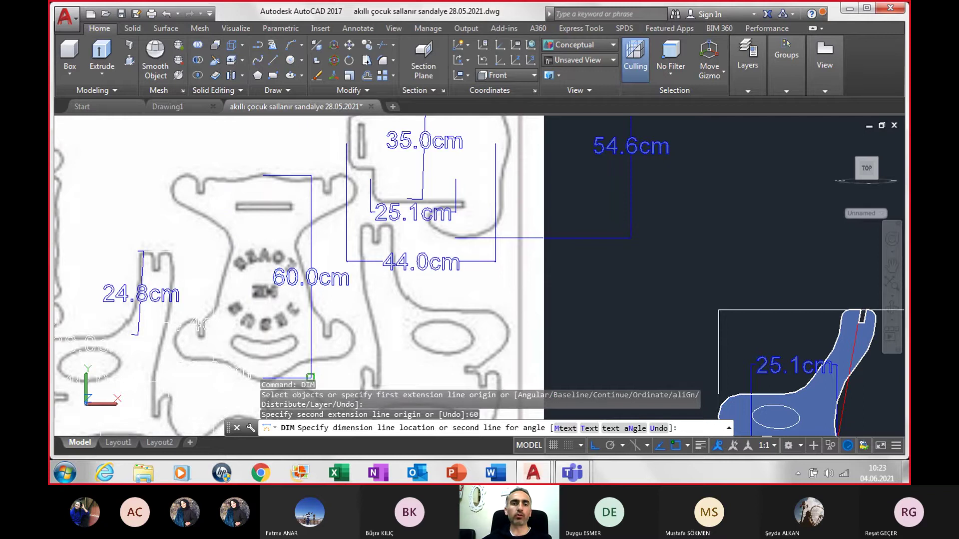
pyautogui.click(311, 373)
pyautogui.press('Escape')
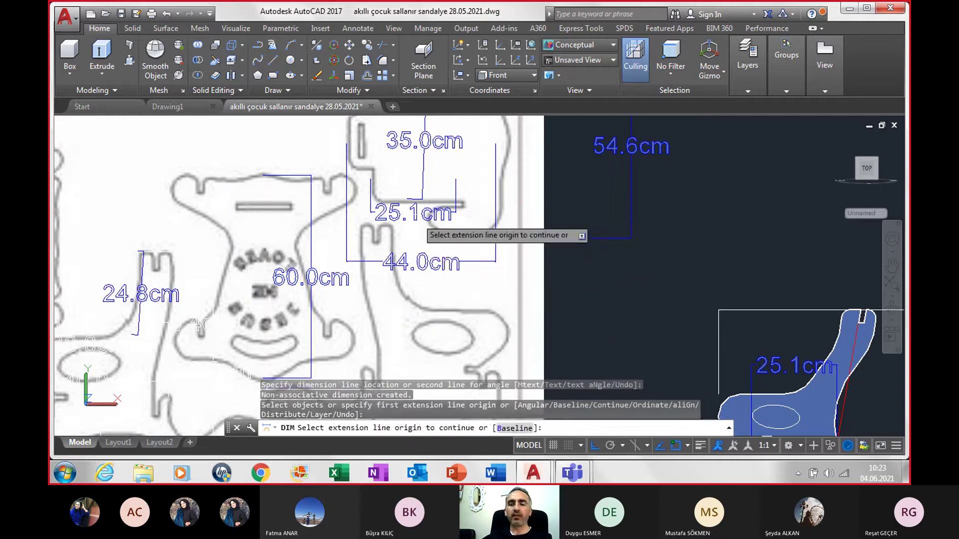
pyautogui.press('Escape')
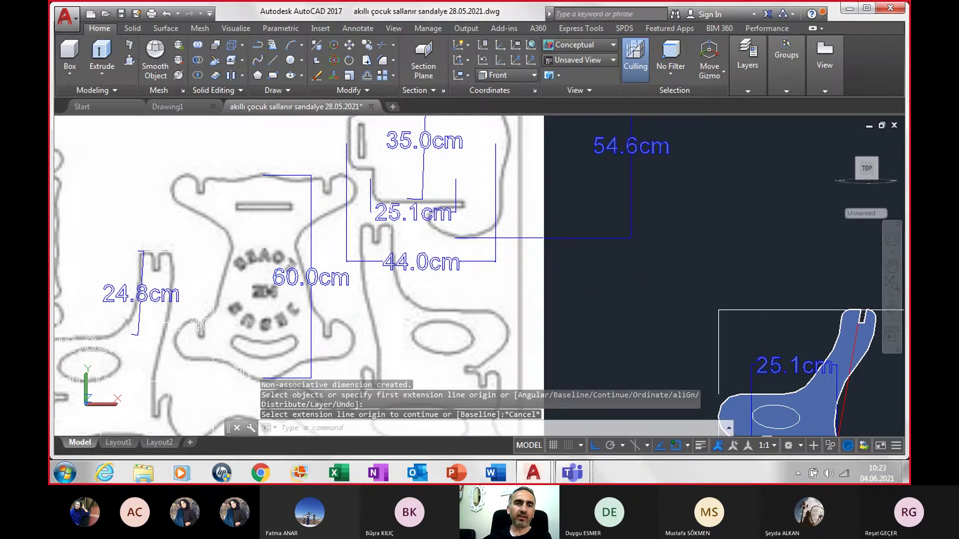
pyautogui.scroll(-2, 390, 201)
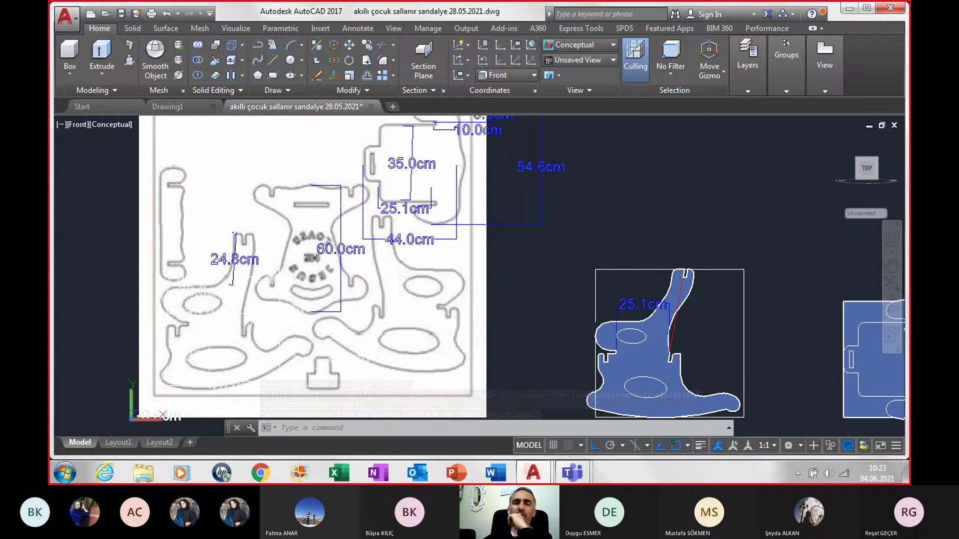
pyautogui.scroll(-1, 685, 349)
pyautogui.scroll(-2, 695, 325)
pyautogui.scroll(-1, 708, 297)
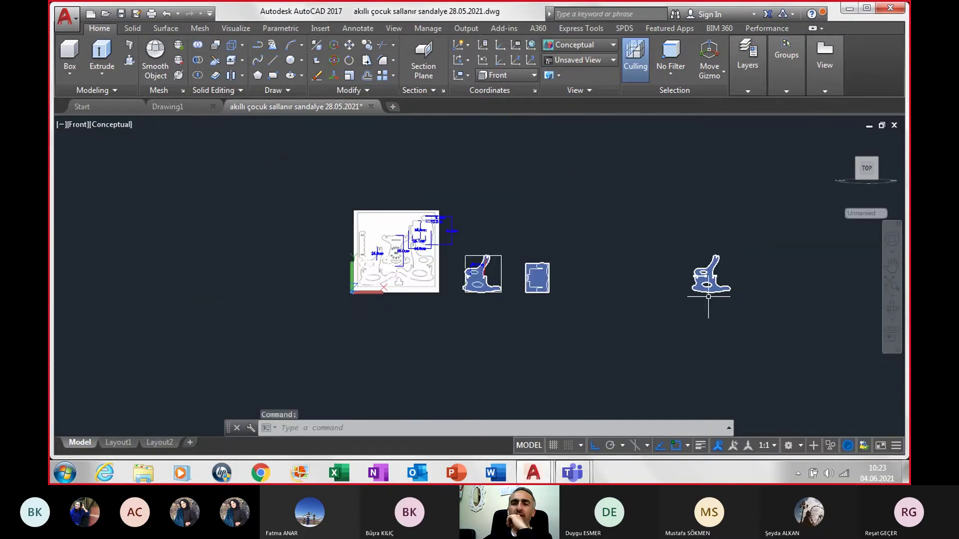
pyautogui.scroll(3, 481, 299)
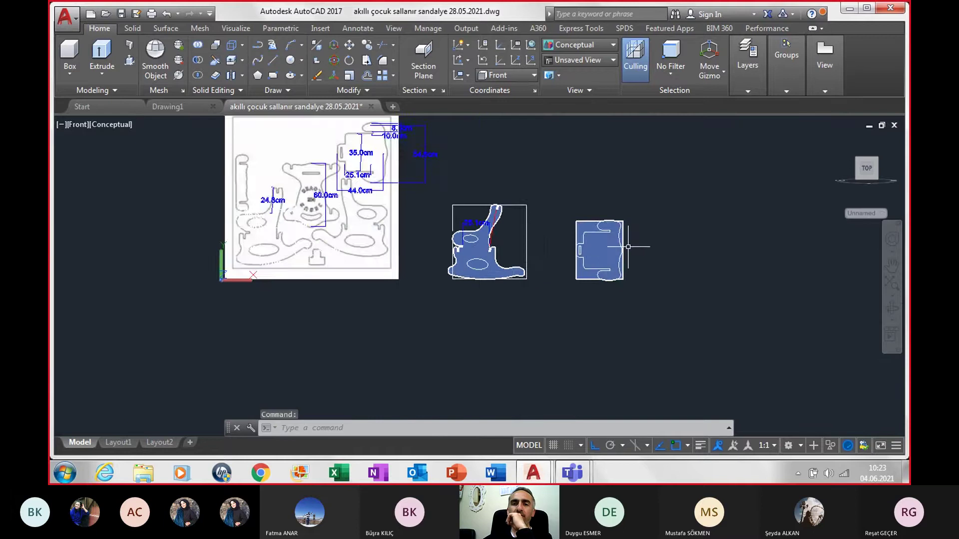
pyautogui.scroll(3, 628, 247)
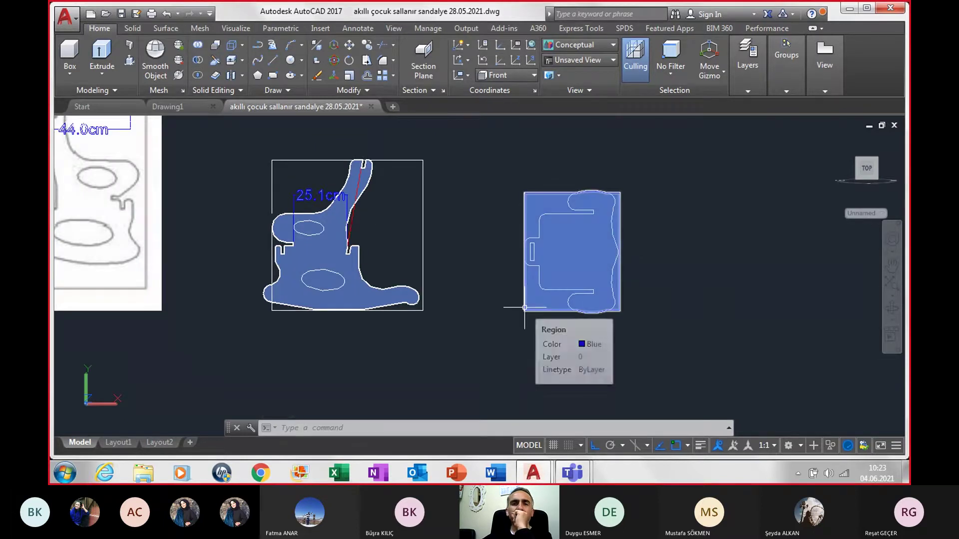
pyautogui.moveTo(600, 255)
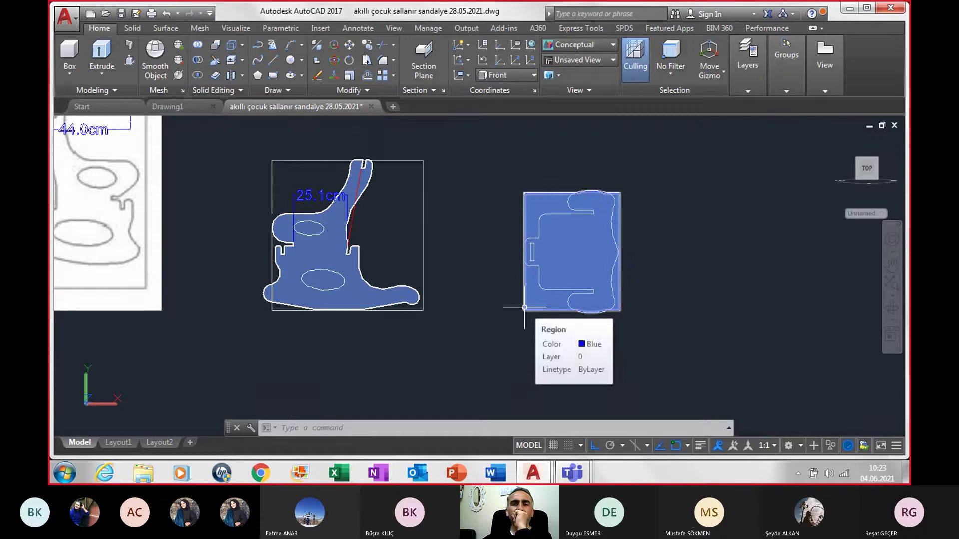
pyautogui.scroll(-4, 525, 308)
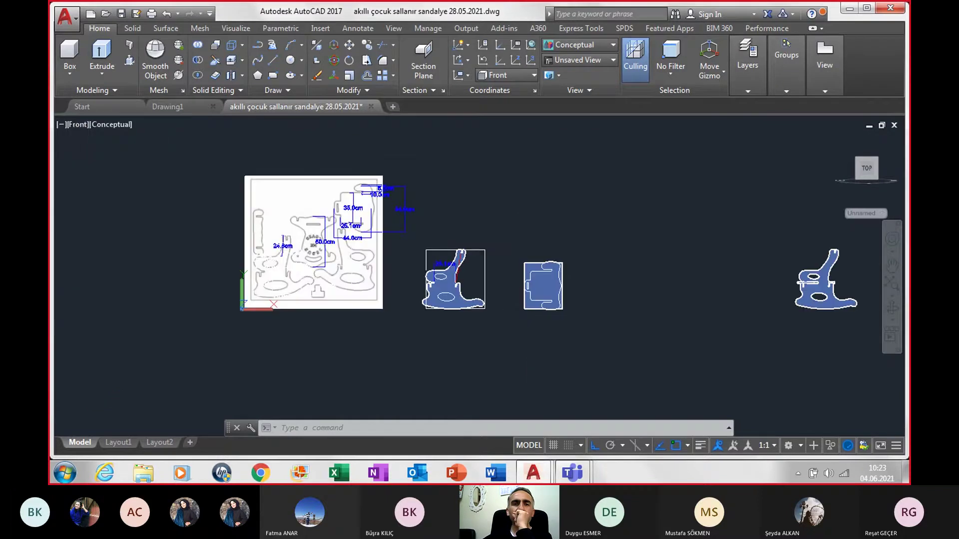
pyautogui.scroll(2, 280, 240)
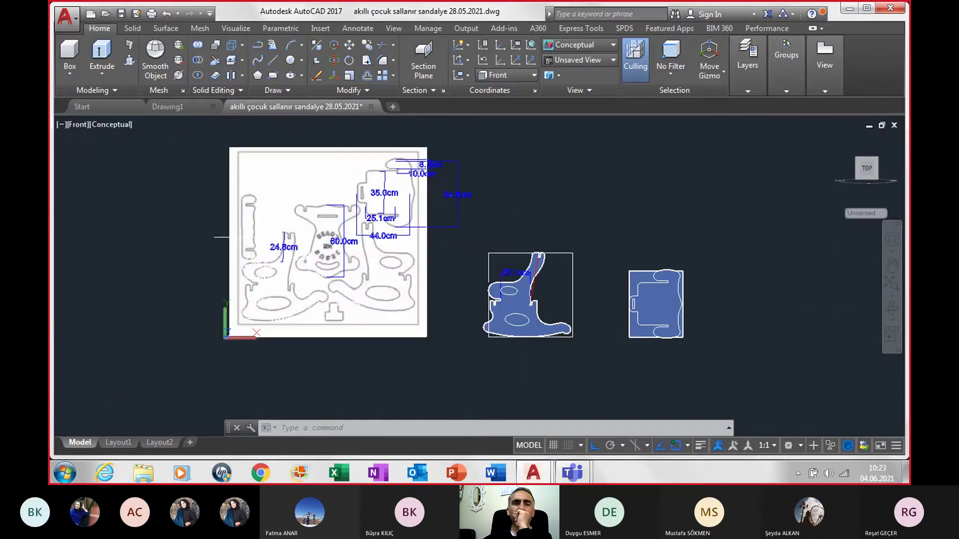
# - In Top view, rotate the assembled chair 90° about the bar end so its rockers run vertically
pyautogui.click(78, 125)
pyautogui.click(87, 153)
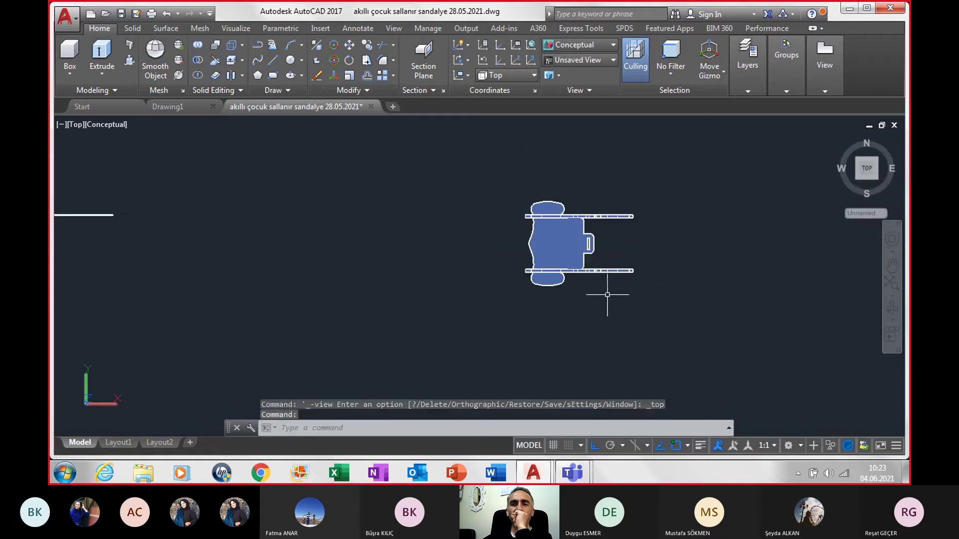
pyautogui.click(471, 156)
pyautogui.click(697, 344)
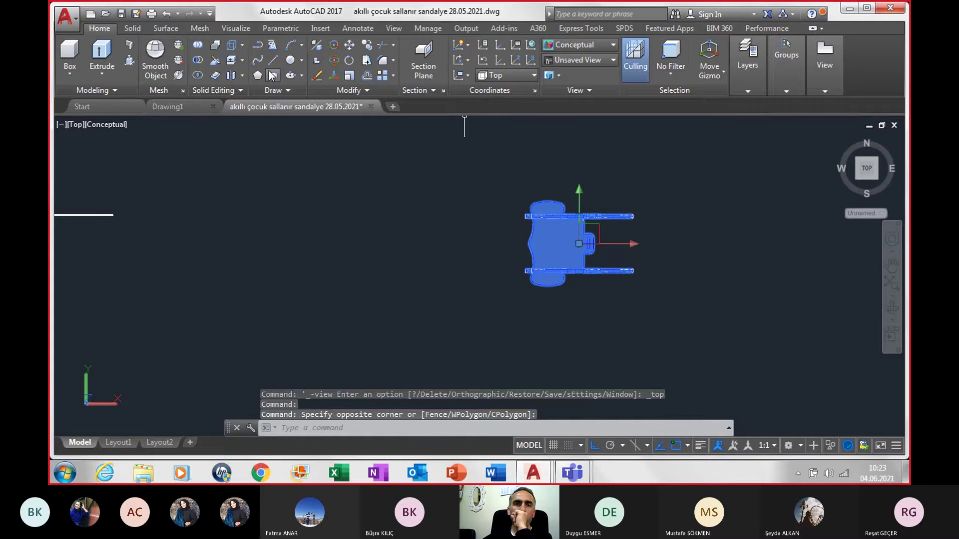
pyautogui.click(630, 215)
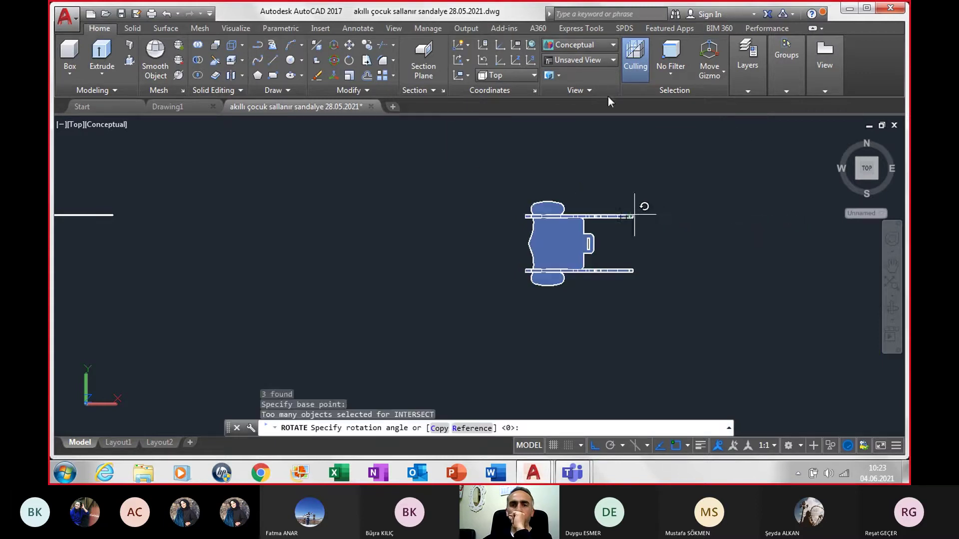
pyautogui.press('Return')
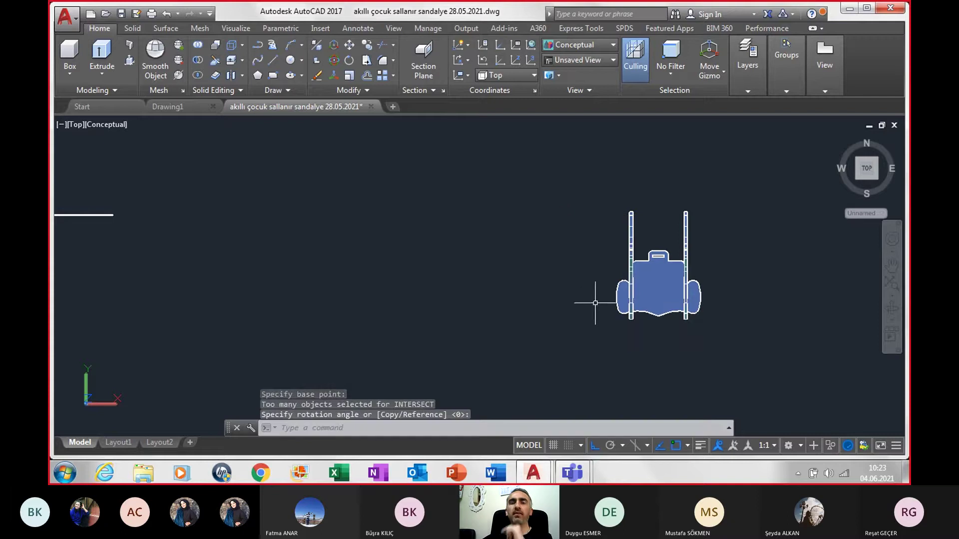
# - Zoom out and orbit until the sheet, flat panels and rotated chair all appear in an angled view
pyautogui.moveTo(594, 314)
pyautogui.keyDown('shift'); pyautogui.mouseDown(button='middle')
pyautogui.moveTo(583, 209)
pyautogui.moveTo(734, 235)
pyautogui.mouseUp(button='middle'); pyautogui.keyUp('shift')
pyautogui.scroll(5, 734, 235)
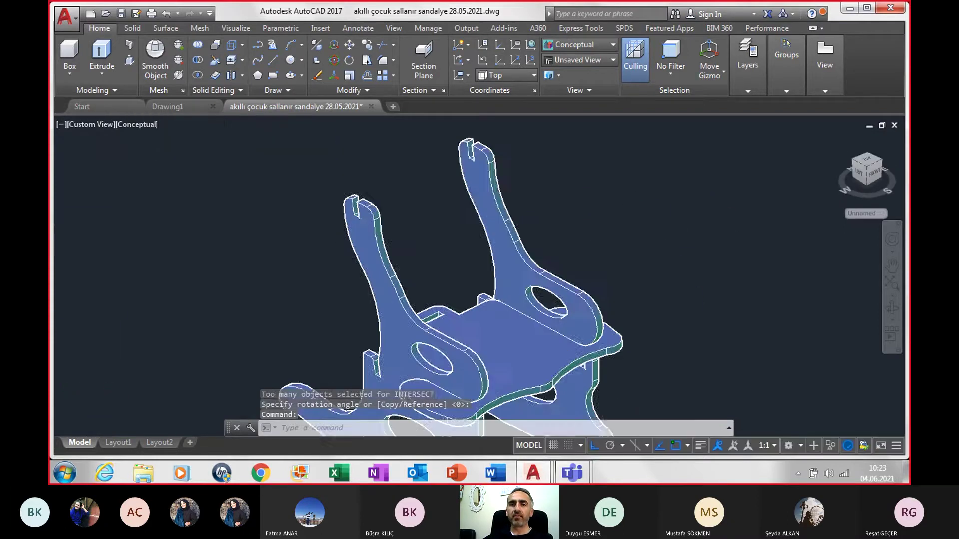
pyautogui.moveTo(544, 240)
pyautogui.keyDown('shift'); pyautogui.mouseDown(button='middle')
pyautogui.moveTo(450, 264)
pyautogui.moveTo(400, 150)
pyautogui.moveTo(426, 255)
pyautogui.mouseUp(button='middle'); pyautogui.keyUp('shift')
pyautogui.scroll(3, 400, 150)
pyautogui.scroll(3, 399, 150)
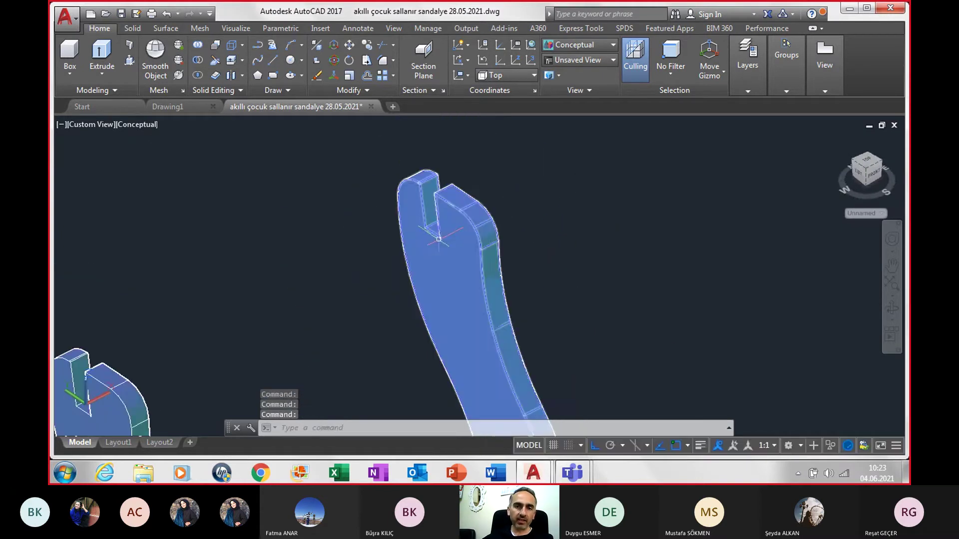
pyautogui.scroll(-2, 440, 237)
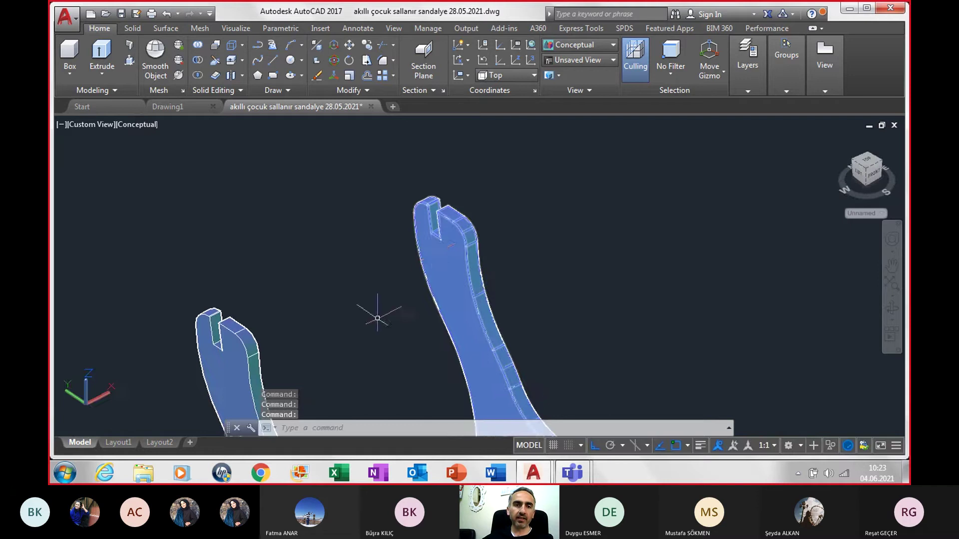
pyautogui.moveTo(377, 318)
pyautogui.keyDown('shift'); pyautogui.mouseDown(button='middle')
pyautogui.moveTo(336, 332)
pyautogui.moveTo(277, 326)
pyautogui.mouseUp(button='middle'); pyautogui.keyUp('shift')
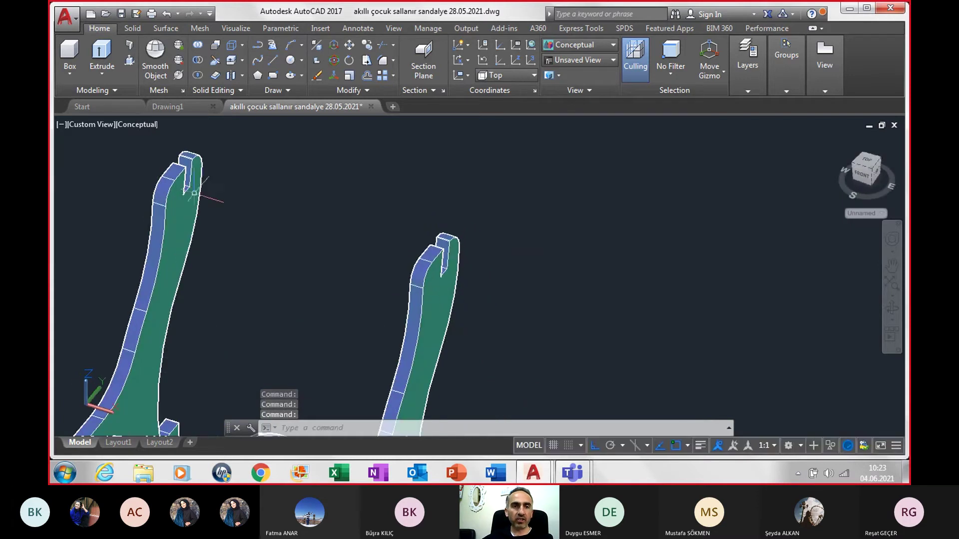
pyautogui.scroll(2, 188, 200)
pyautogui.scroll(3, 193, 188)
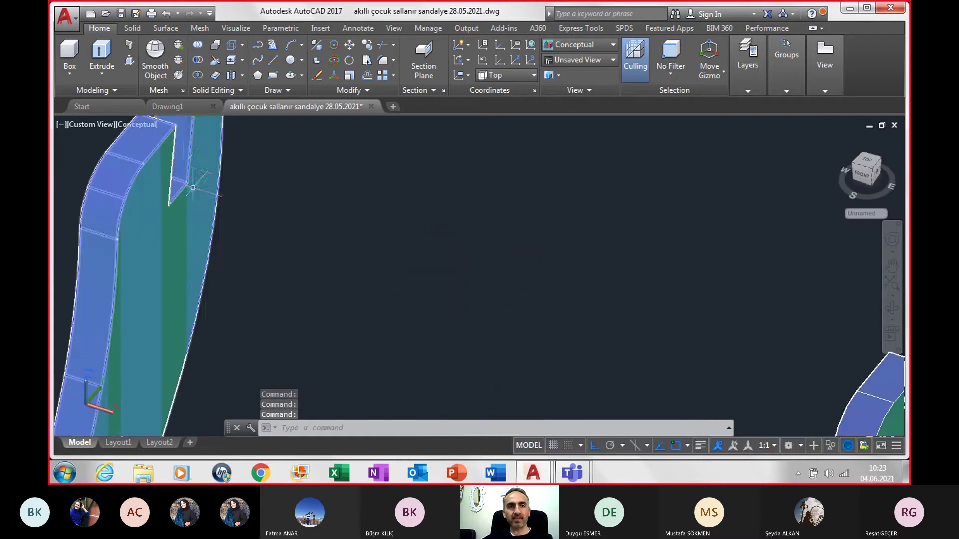
pyautogui.scroll(-4, 190, 240)
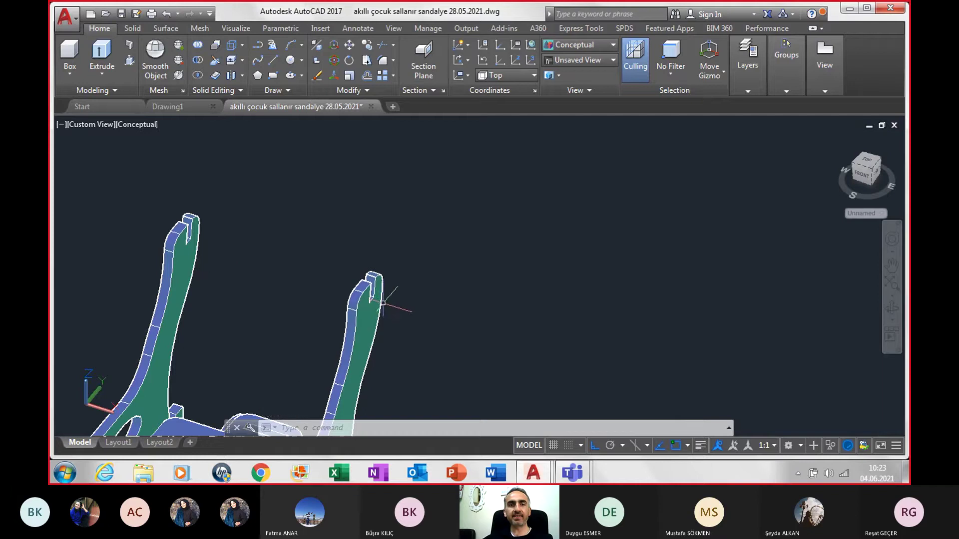
pyautogui.scroll(-4, 372, 297)
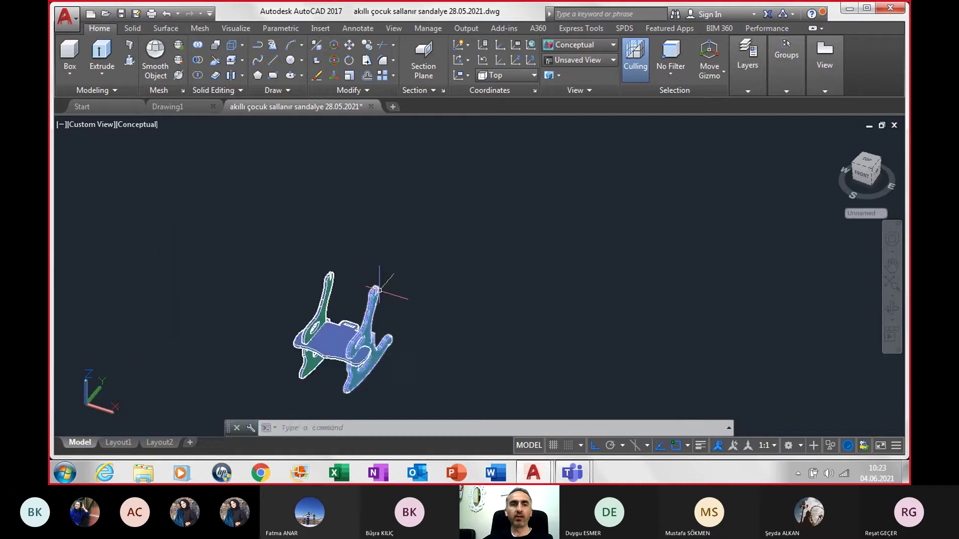
pyautogui.scroll(-4, 378, 290)
pyautogui.keyDown('shift'); pyautogui.moveTo(353, 289); pyautogui.dragTo(293, 299, button='middle'); pyautogui.keyUp('shift')
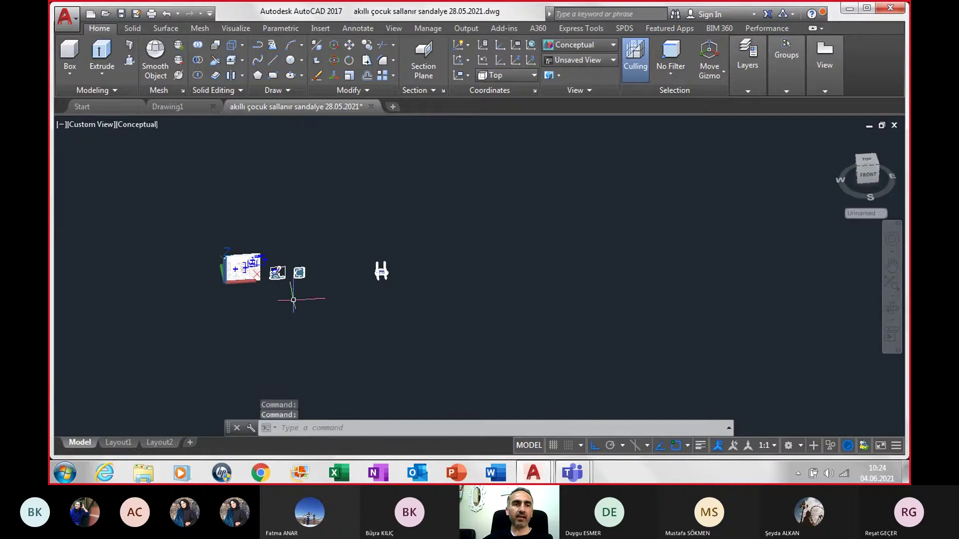
# - Zoom and orbit to a close isometric view of the chair's two slotted back uprights
pyautogui.click(80, 126)
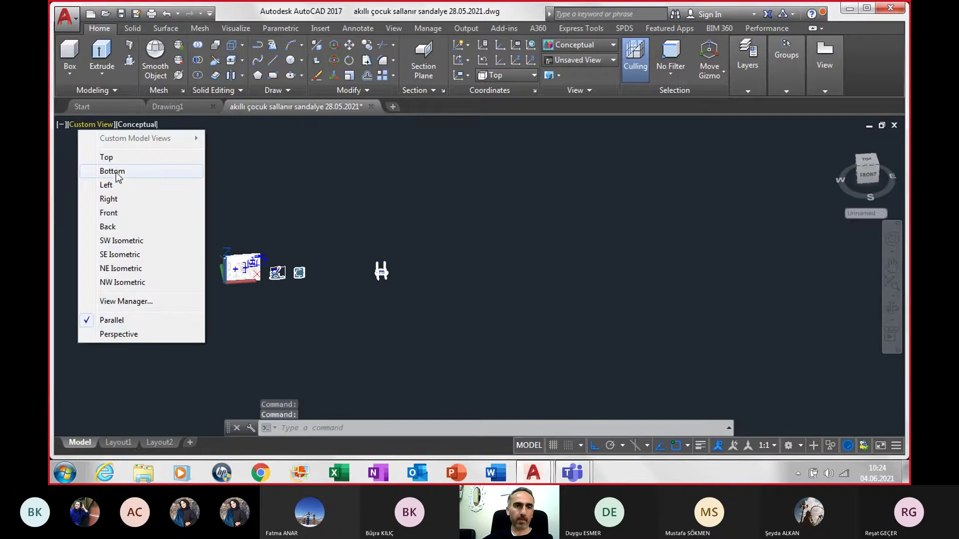
pyautogui.click(358, 282)
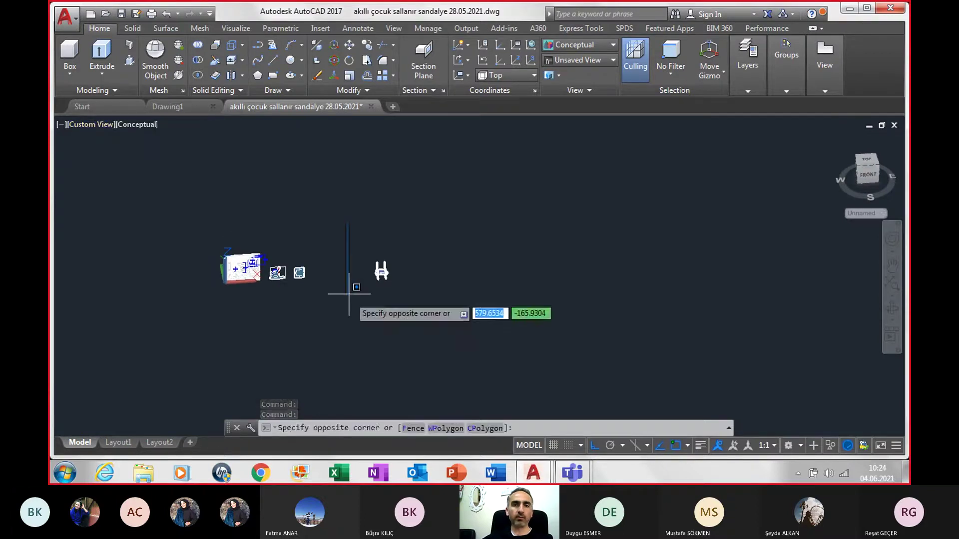
pyautogui.scroll(2, 345, 244)
pyautogui.scroll(3, 344, 245)
pyautogui.scroll(3, 438, 327)
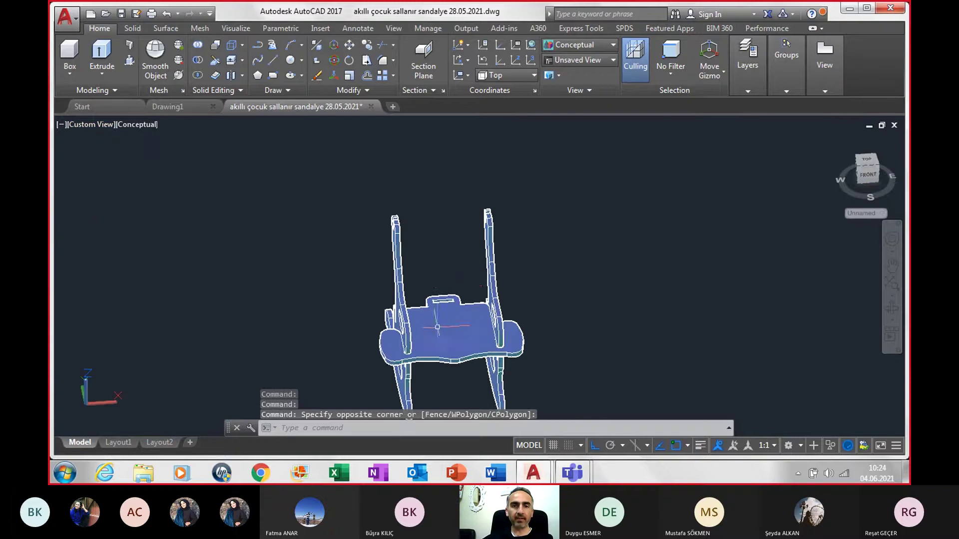
pyautogui.moveTo(452, 263)
pyautogui.keyDown('shift'); pyautogui.mouseDown(button='middle')
pyautogui.moveTo(439, 236)
pyautogui.moveTo(390, 259)
pyautogui.mouseUp(button='middle'); pyautogui.keyUp('shift')
pyautogui.scroll(2, 418, 215)
pyautogui.scroll(2, 426, 233)
pyautogui.scroll(2, 382, 307)
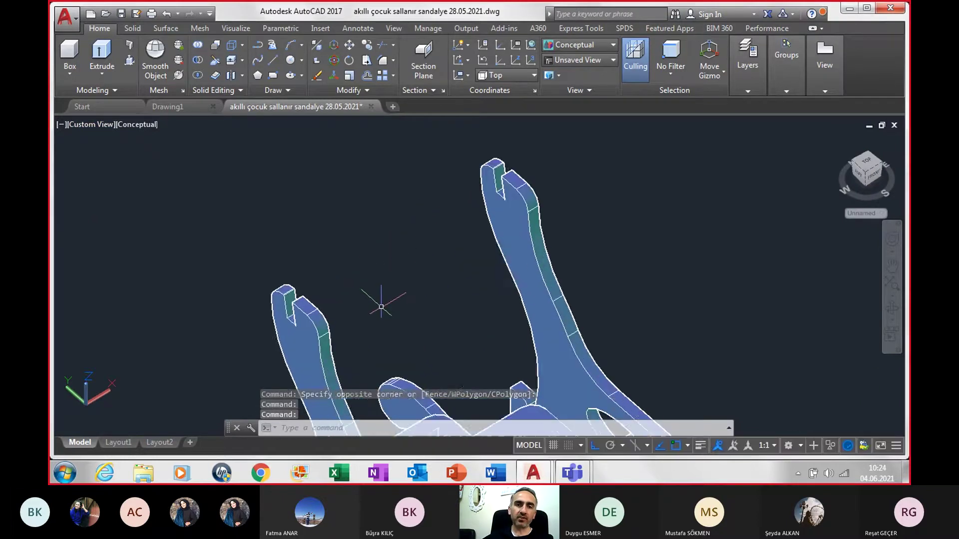
pyautogui.moveTo(395, 181); pyautogui.dragTo(401, 203, button='middle')
pyautogui.write('dim')
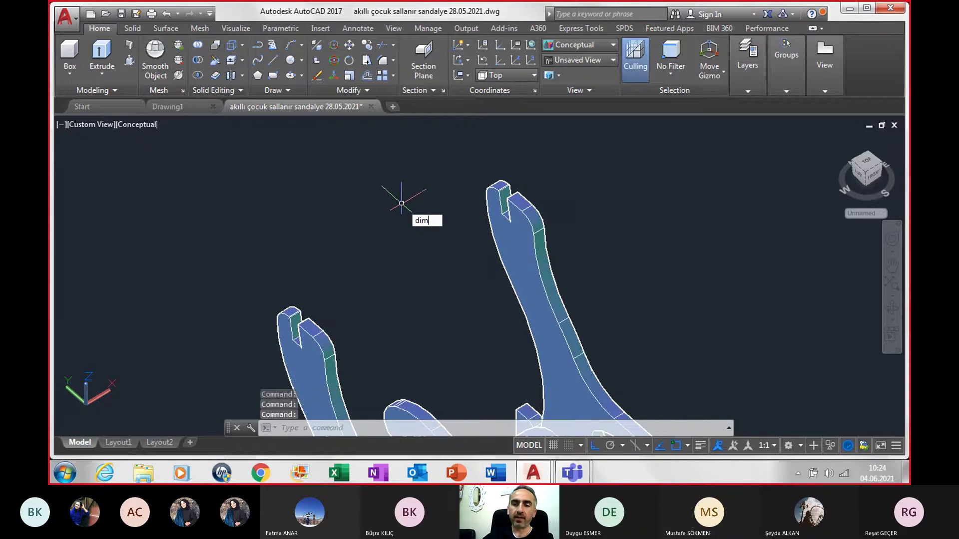
# - Dimension the chair's back upright at 35.0cm, then zoom out to show the whole chair
pyautogui.press('Return')
pyautogui.scroll(1, 439, 208)
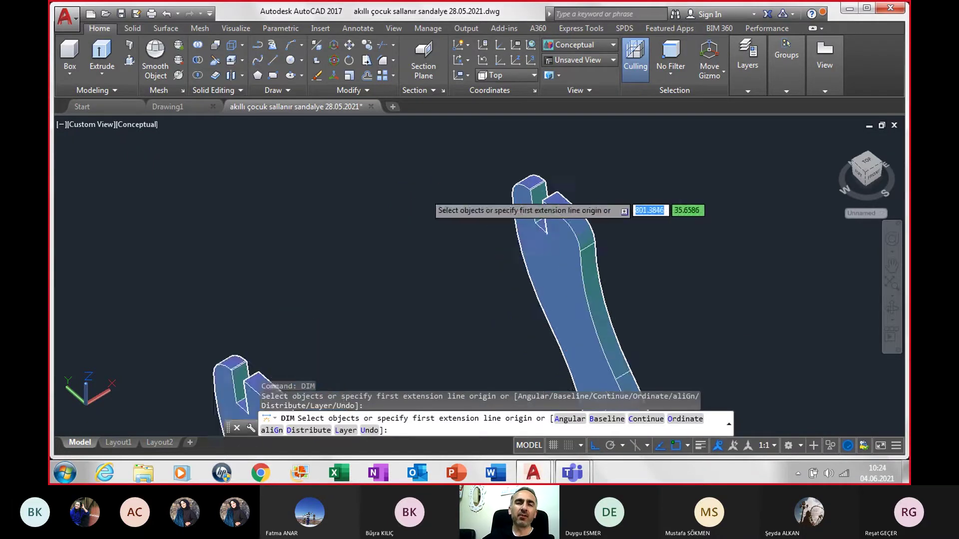
pyautogui.scroll(1, 546, 219)
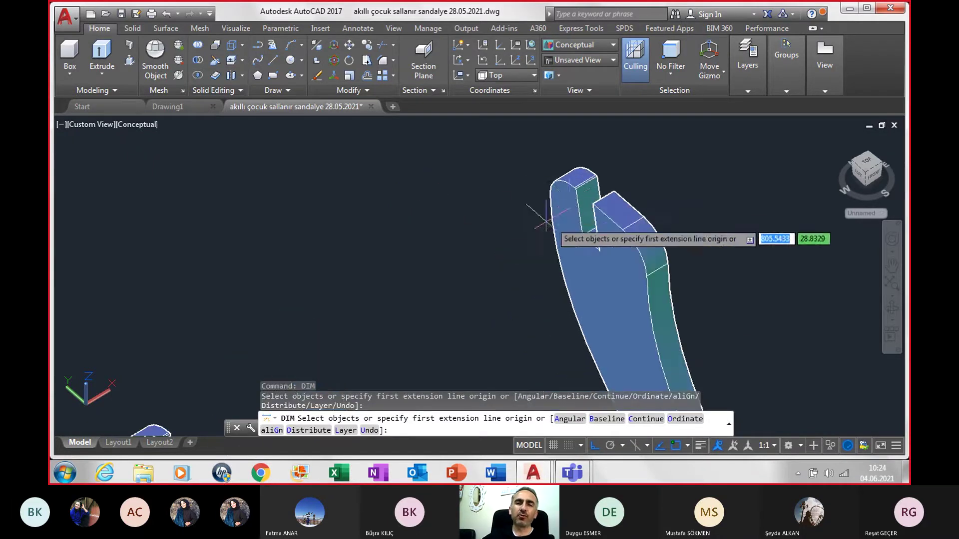
pyautogui.click(574, 188)
pyautogui.scroll(-2, 429, 245)
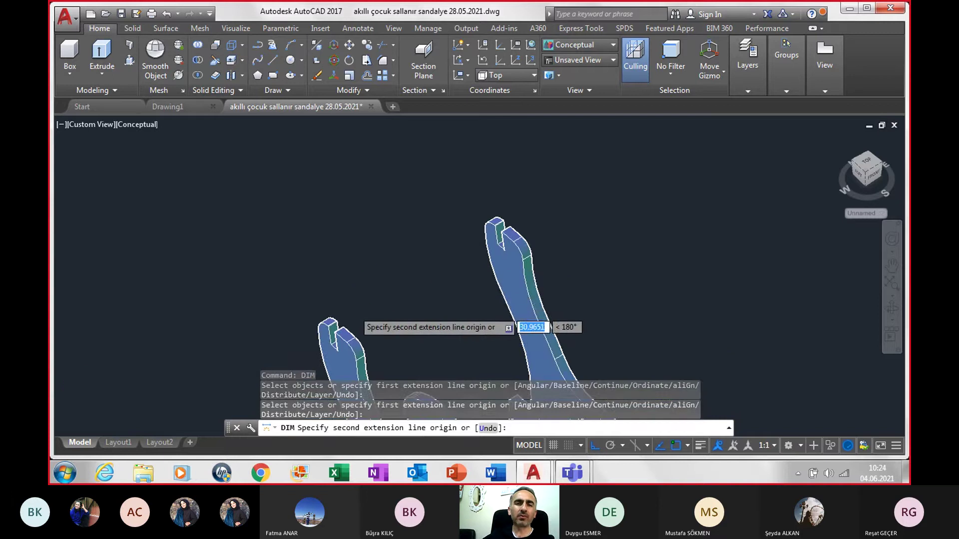
pyautogui.scroll(3, 353, 310)
pyautogui.click(303, 343)
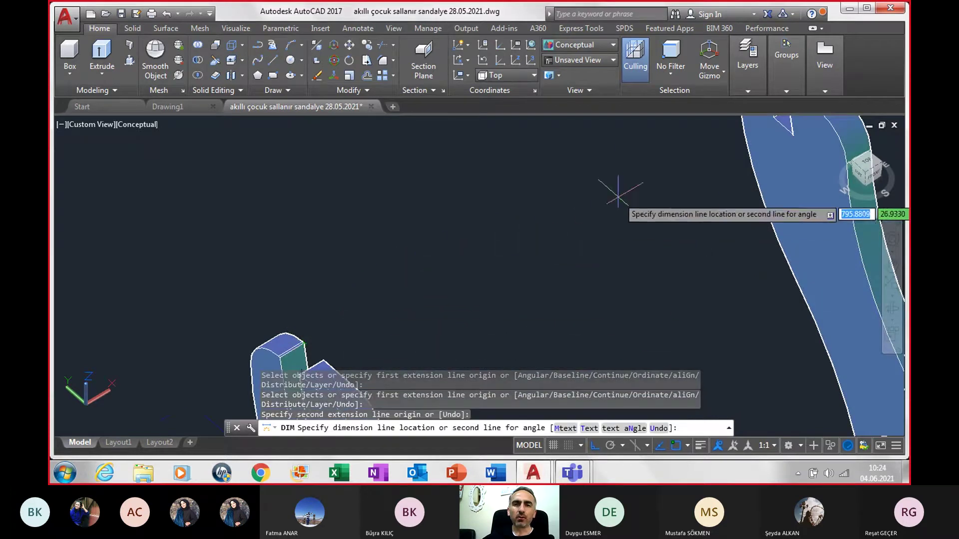
pyautogui.scroll(-2, 619, 195)
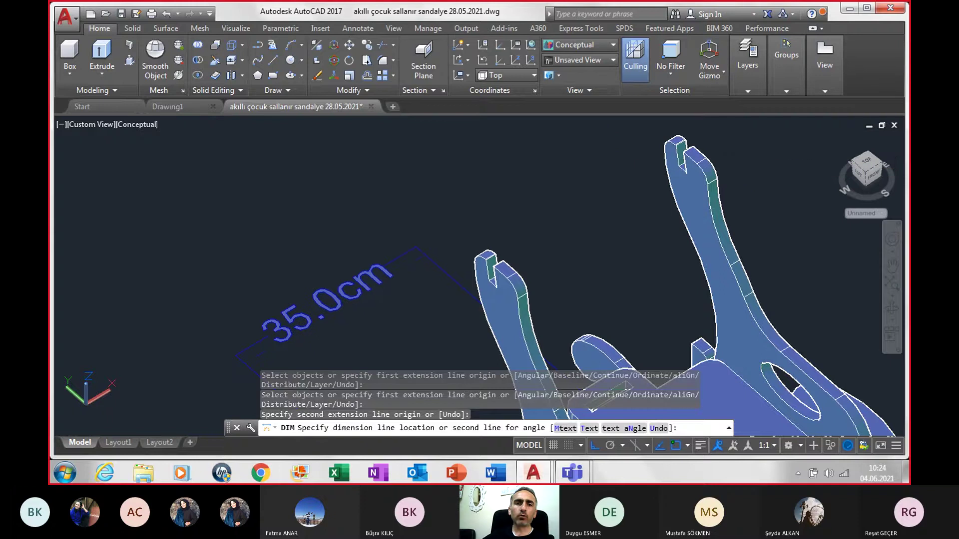
pyautogui.click(567, 145)
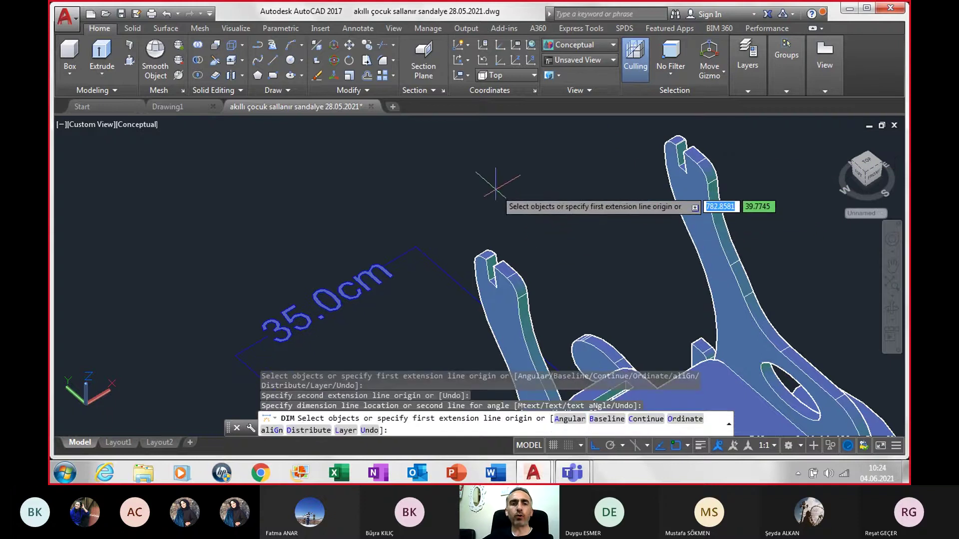
pyautogui.press('Escape')
pyautogui.scroll(-1, 433, 228)
pyautogui.scroll(-1, 399, 280)
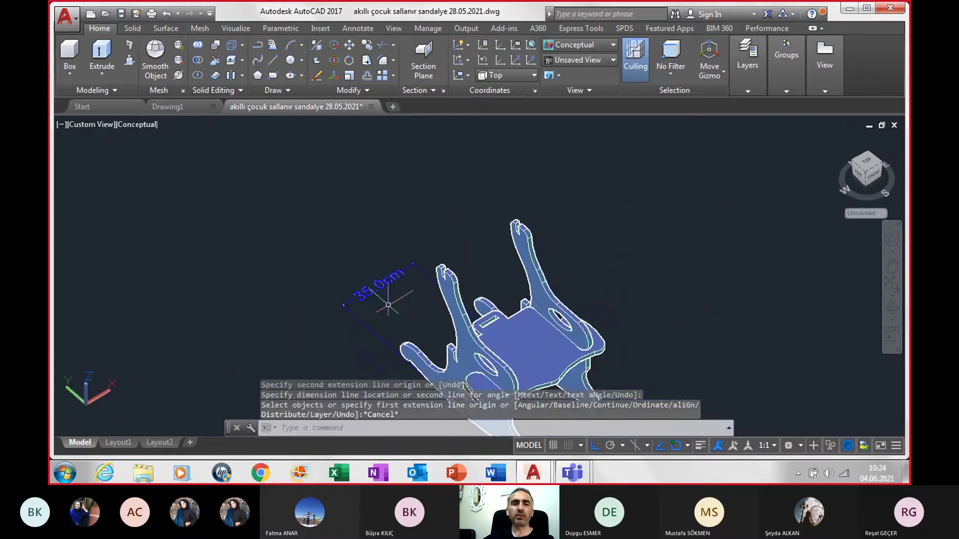
pyautogui.scroll(-1, 382, 290)
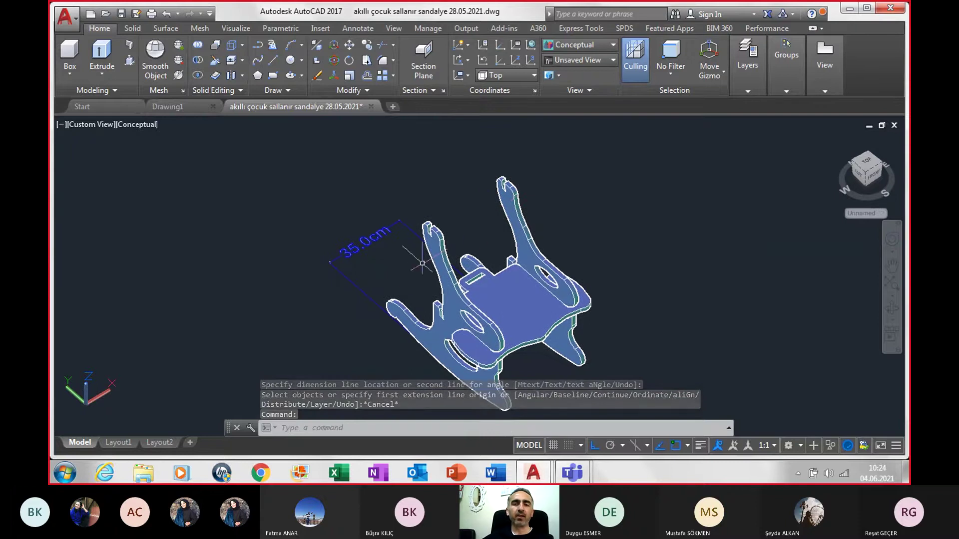
# - Orbit the chair to its left side and frame the back's upright
pyautogui.keyDown('shift'); pyautogui.moveTo(415, 297); pyautogui.dragTo(265, 428, button='middle'); pyautogui.keyUp('shift')
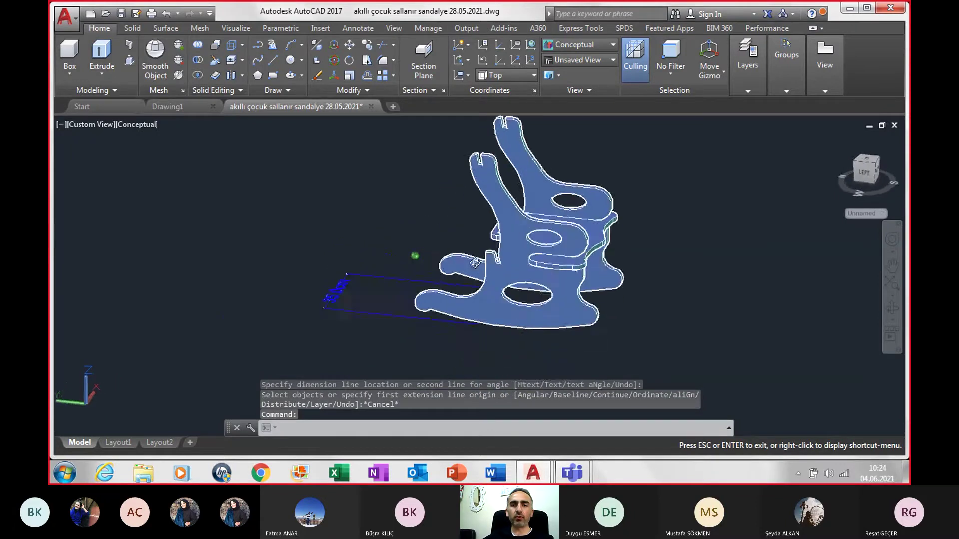
pyautogui.scroll(2, 545, 250)
pyautogui.moveTo(549, 210); pyautogui.dragTo(382, 274, button='middle')
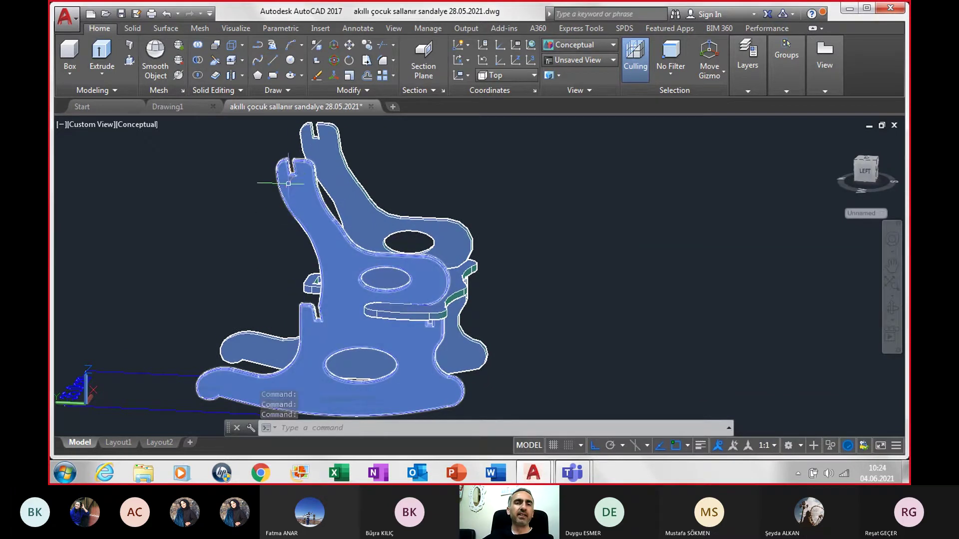
pyautogui.scroll(4, 289, 172)
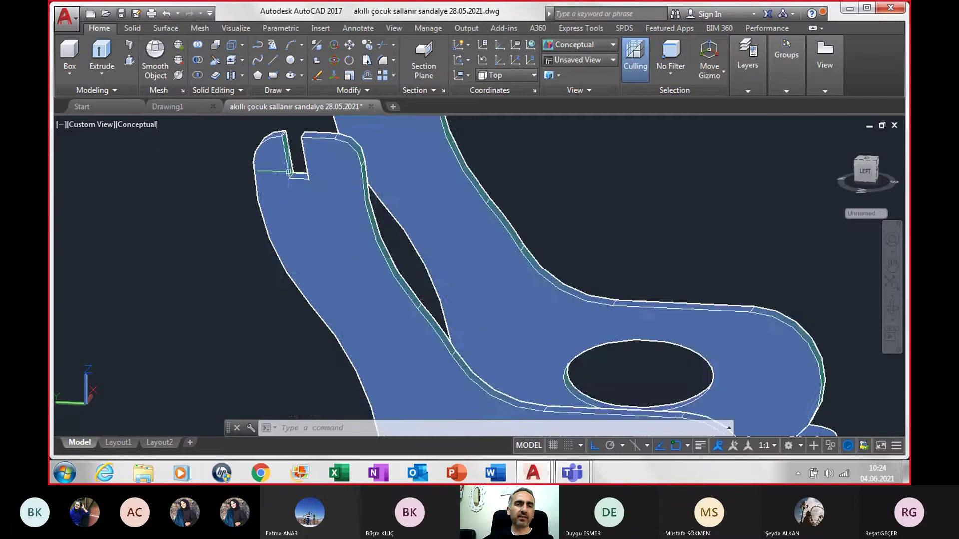
pyautogui.scroll(2, 290, 190)
pyautogui.scroll(-5, 290, 191)
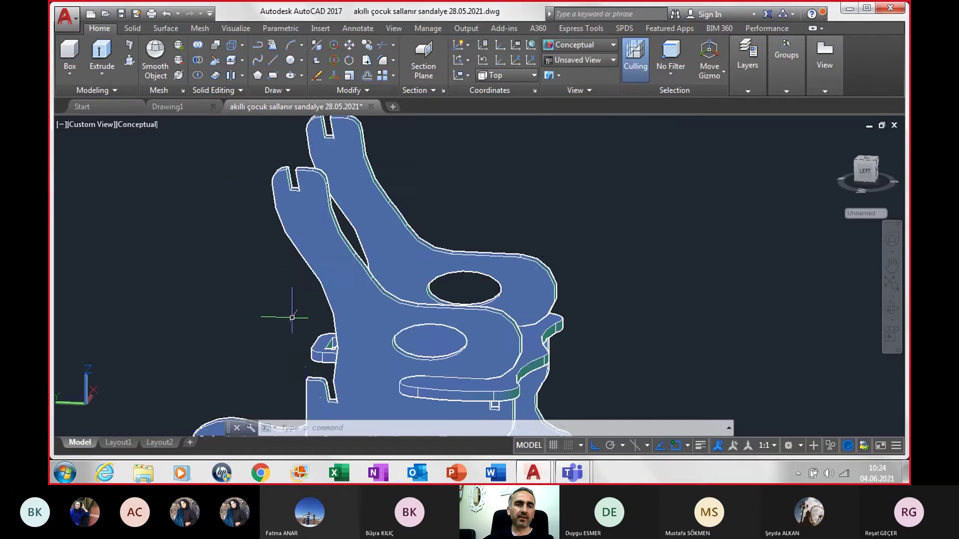
pyautogui.moveTo(306, 321); pyautogui.dragTo(287, 237, button='middle')
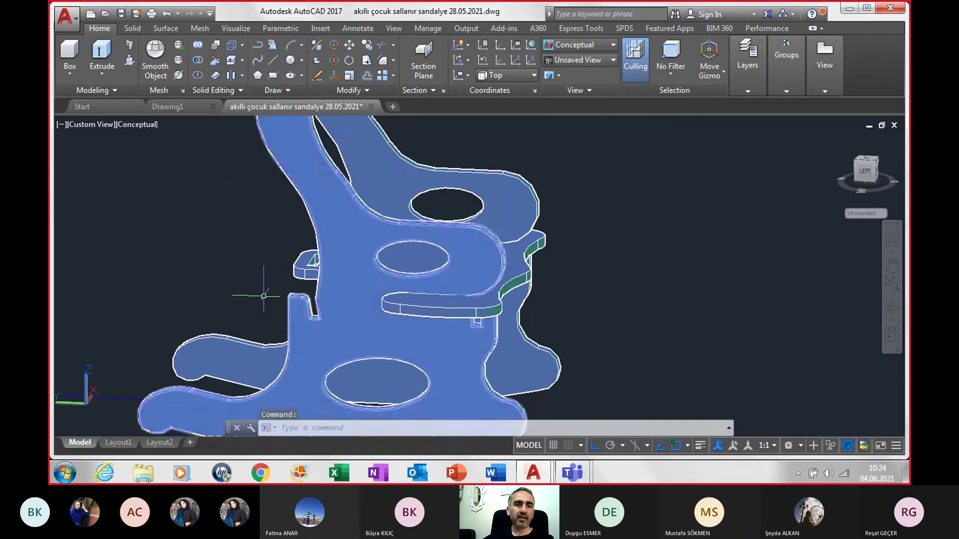
pyautogui.moveTo(264, 296); pyautogui.dragTo(253, 299, button='middle')
pyautogui.scroll(-2, 241, 241)
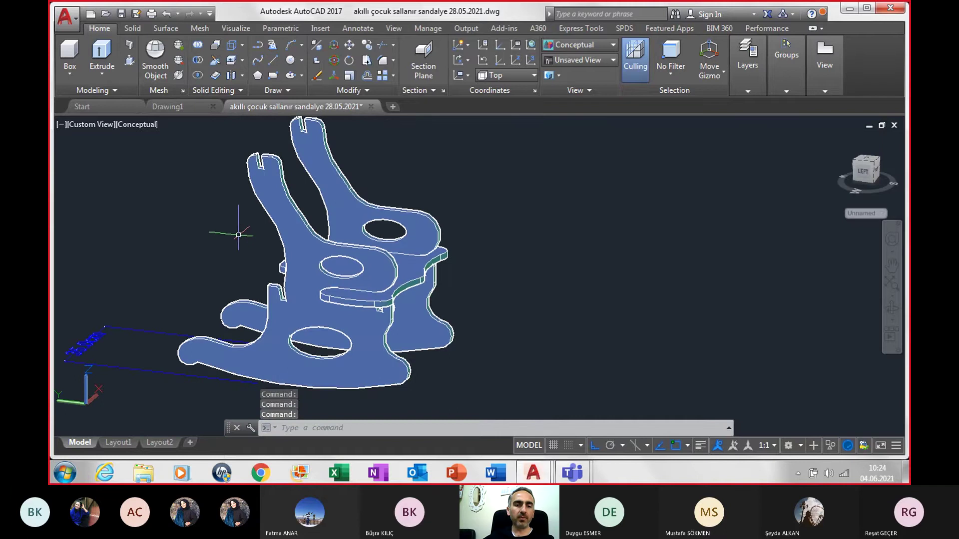
# - Start the DIM command and zoom in on the back's top slot
pyautogui.write('cim')
pyautogui.press('Return')
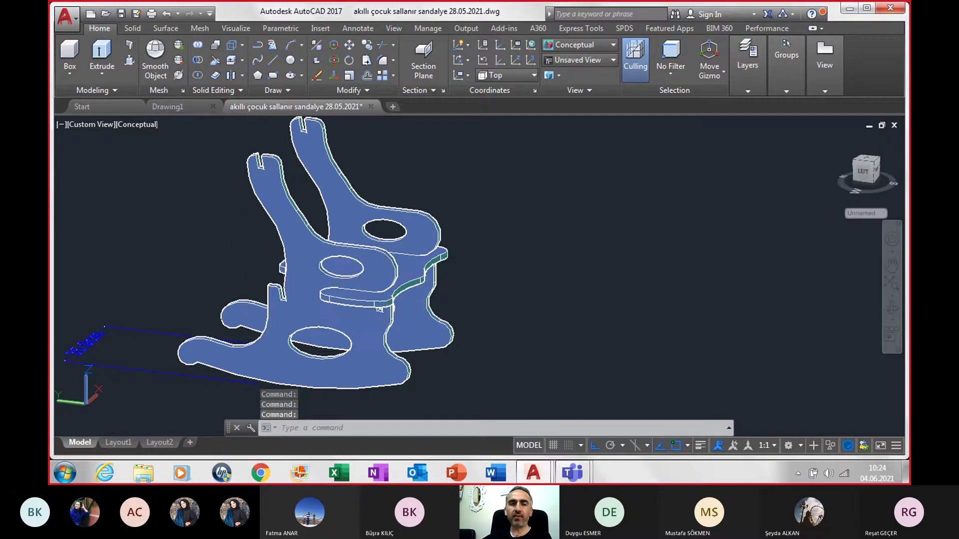
pyautogui.scroll(3, 243, 220)
pyautogui.scroll(2, 242, 220)
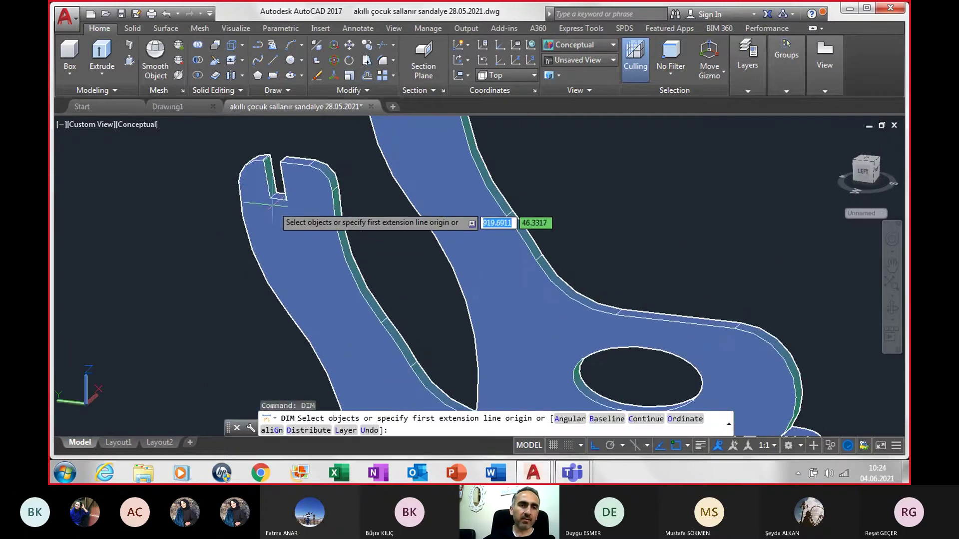
# - Pick dimension points from the top slot to the base, then cancel the dimension
pyautogui.click(269, 196)
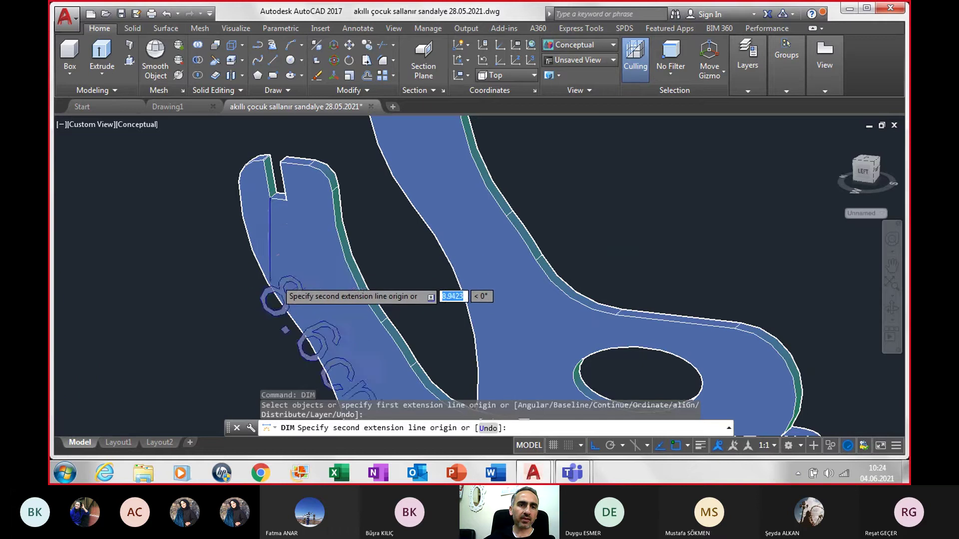
pyautogui.scroll(-4, 278, 275)
pyautogui.scroll(3, 279, 275)
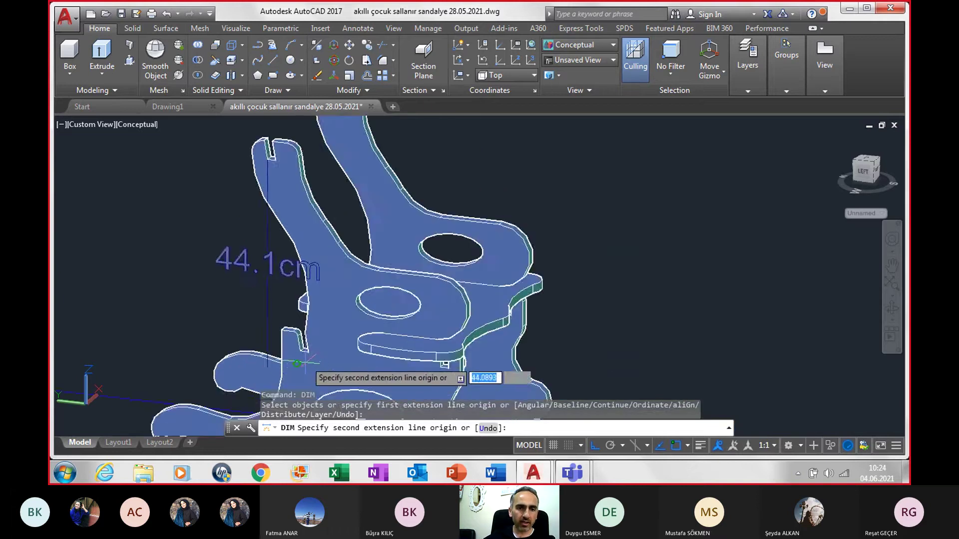
pyautogui.scroll(2, 295, 342)
pyautogui.click(296, 340)
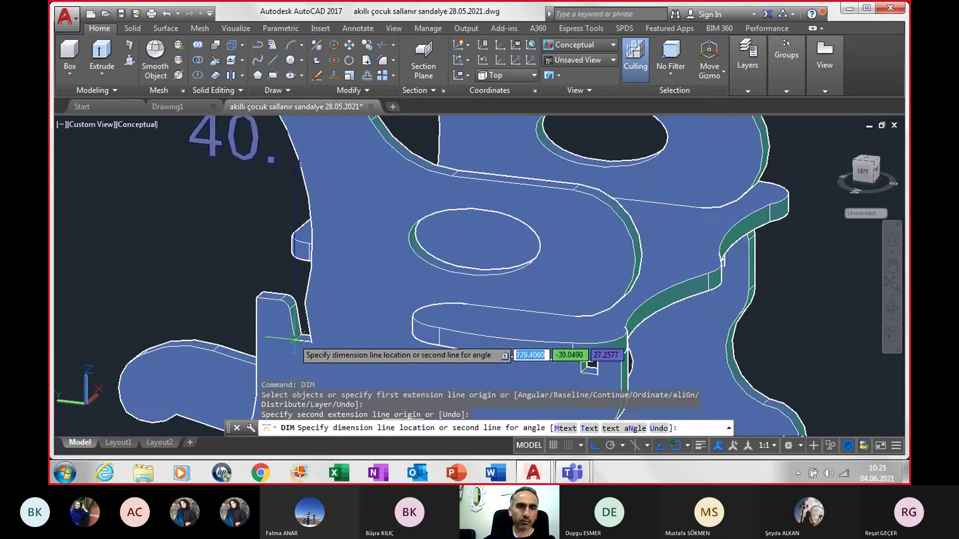
pyautogui.scroll(-4, 262, 298)
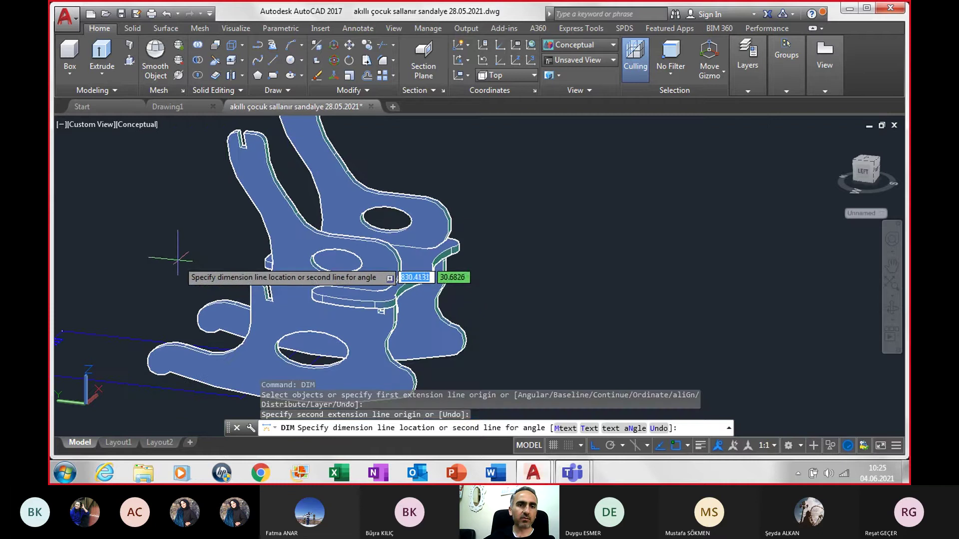
pyautogui.scroll(-3, 165, 215)
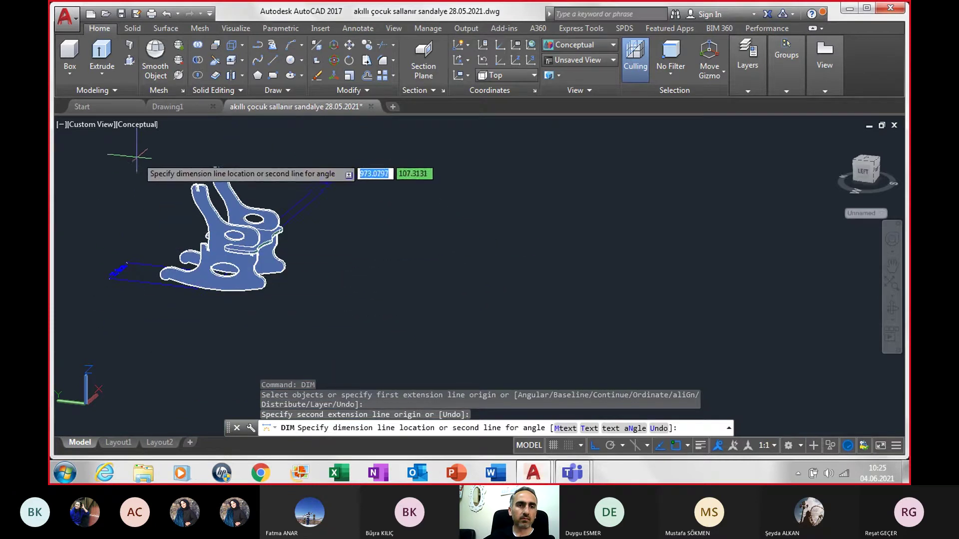
pyautogui.press('Escape')
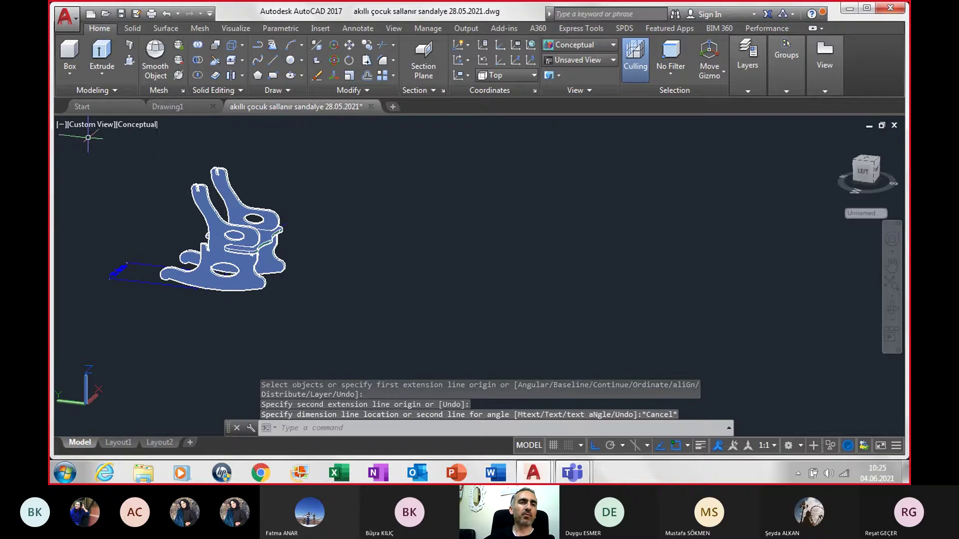
# - Switch the viewport through the preset views, Front and then Left
pyautogui.click(90, 128)
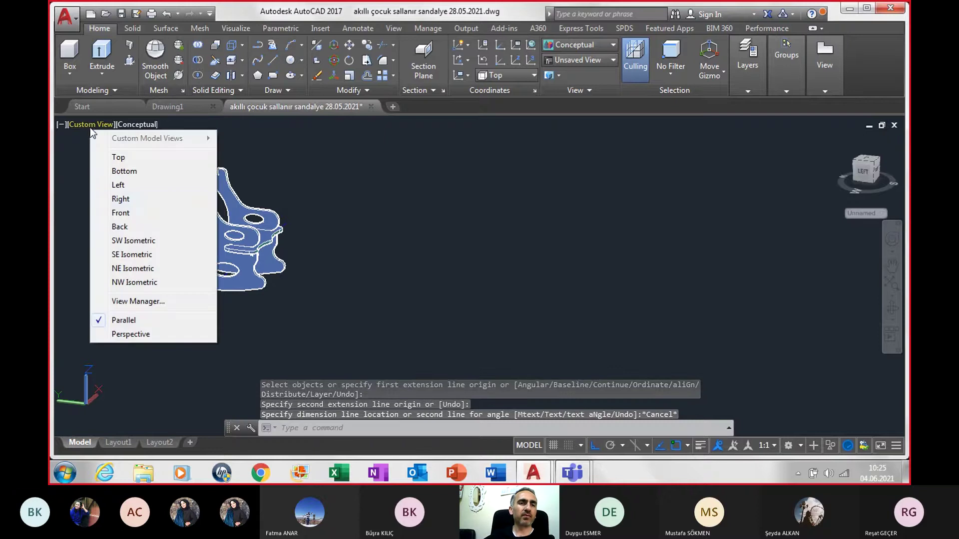
pyautogui.click(130, 212)
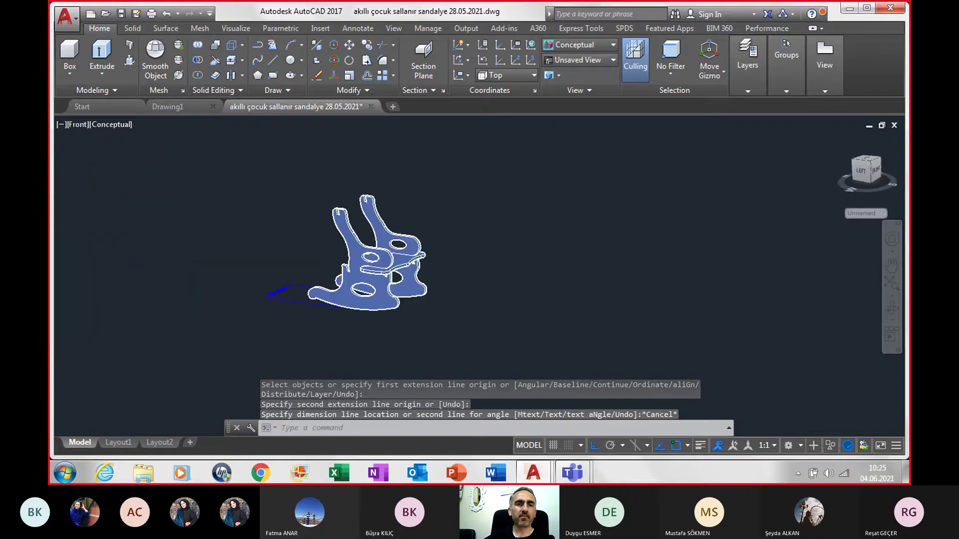
pyautogui.click(81, 129)
pyautogui.click(110, 184)
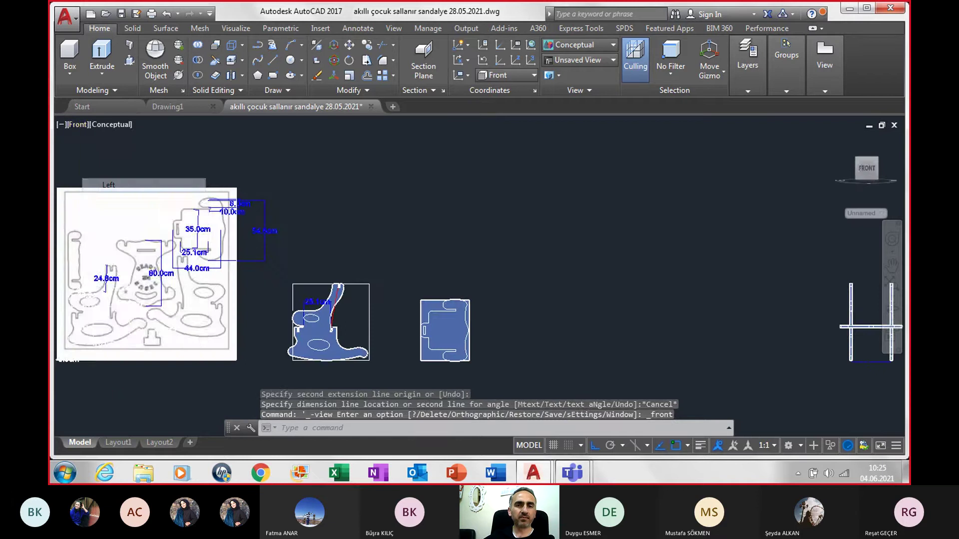
# - Start an aligned dimension (DIMALIGNED) on the chair's side view
pyautogui.moveTo(492, 251)
pyautogui.mouseDown(button='middle')
pyautogui.moveTo(492, 301)
pyautogui.moveTo(471, 217)
pyautogui.mouseUp(button='middle')
pyautogui.write('di')
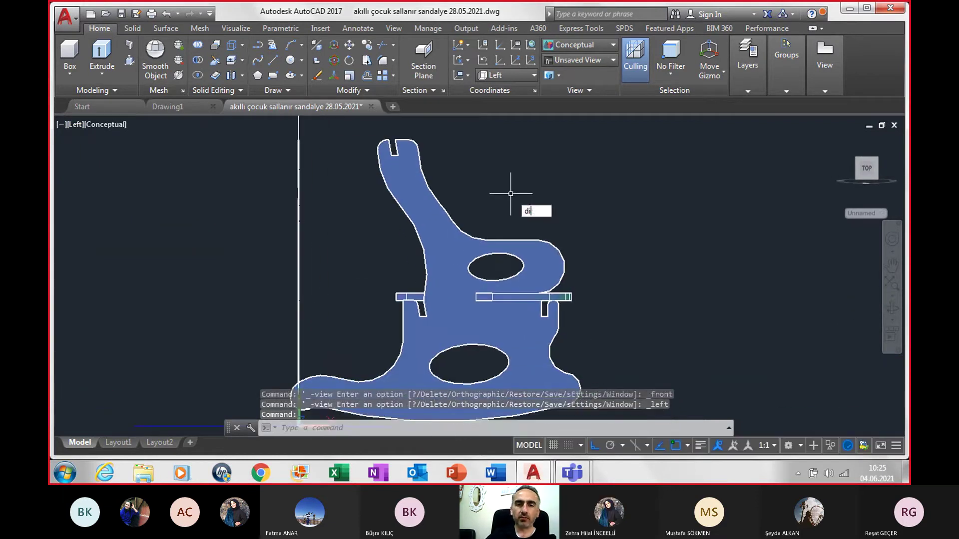
pyautogui.write('m')
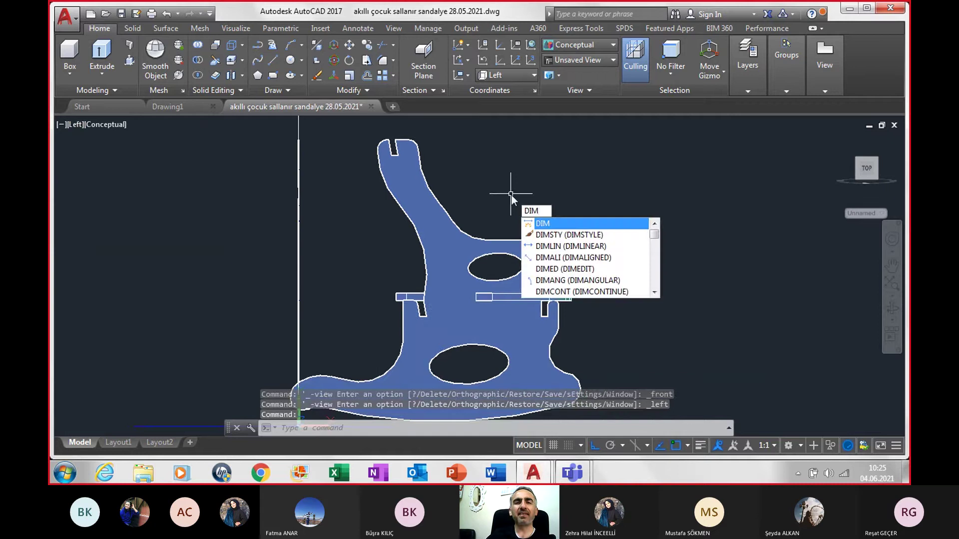
pyautogui.press('Down')
pyautogui.press('Down')
pyautogui.press('Down')
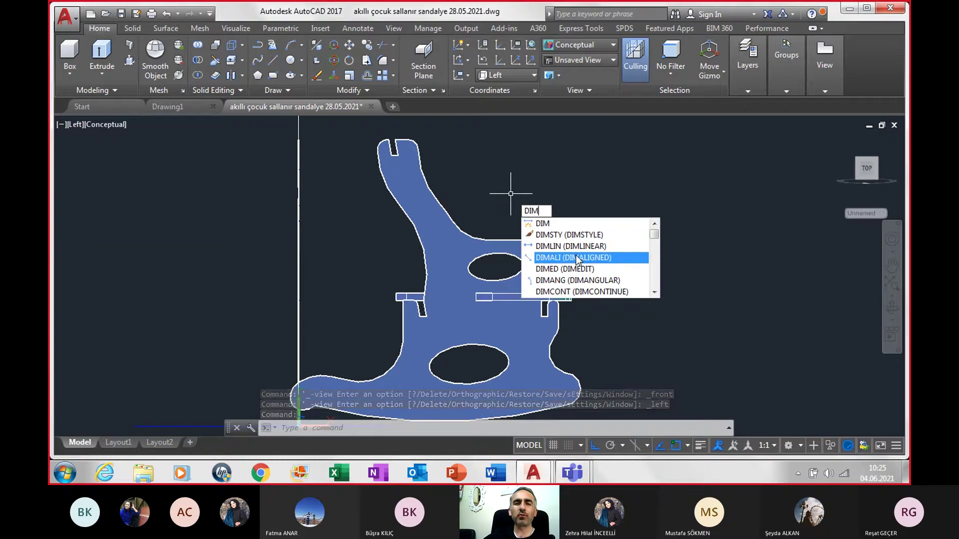
pyautogui.press('Return')
pyautogui.scroll(2, 385, 208)
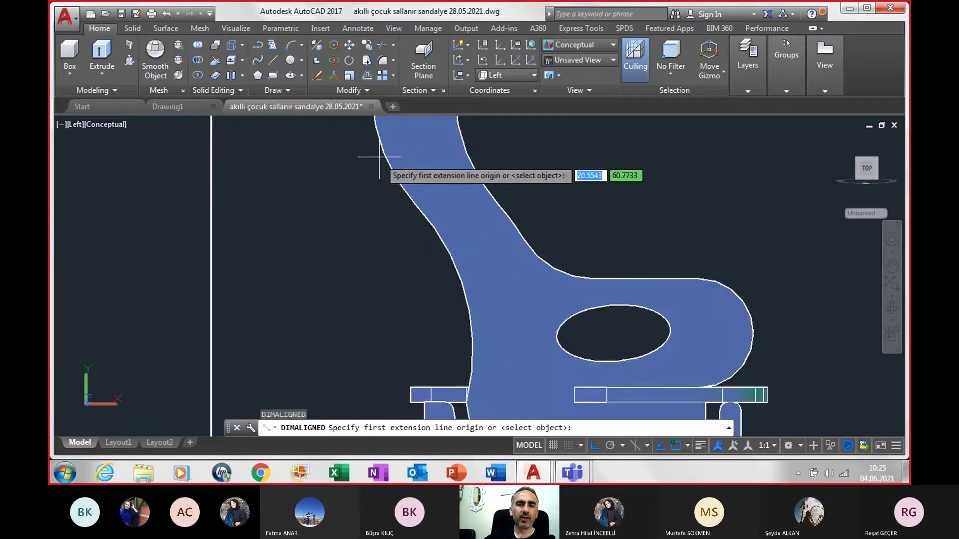
pyautogui.scroll(1, 385, 150)
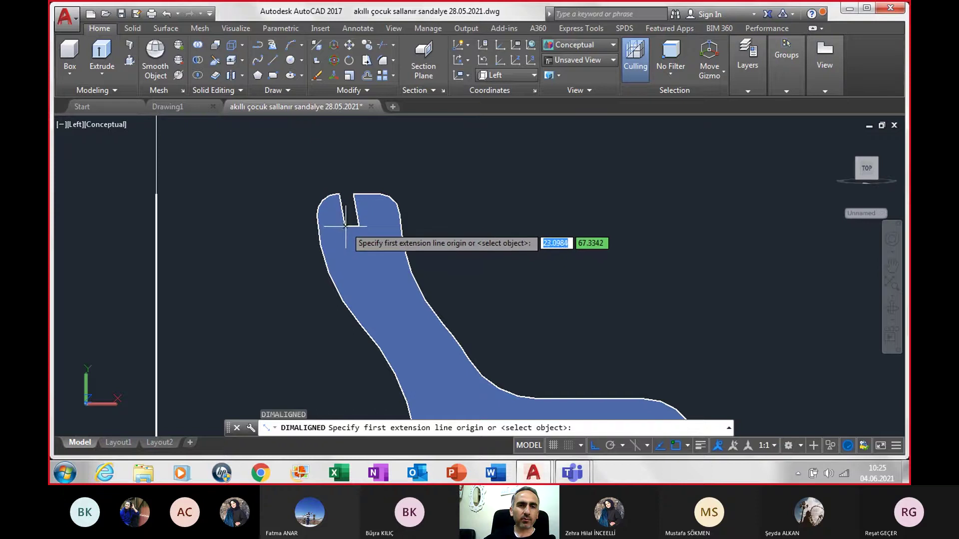
pyautogui.scroll(3, 344, 231)
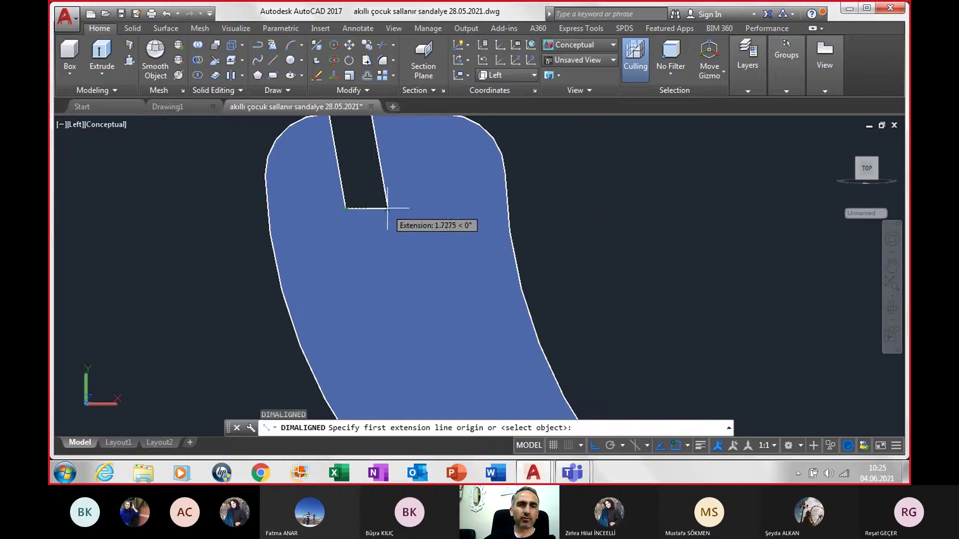
pyautogui.scroll(-2, 387, 208)
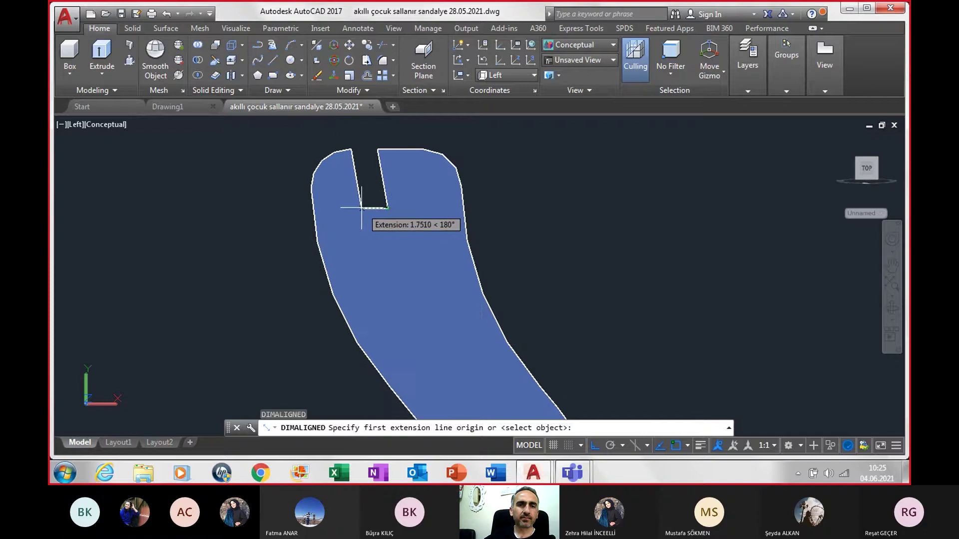
# - Dimension 40.7cm from the backrest's top slot to the tab under the seat
pyautogui.click(374, 208)
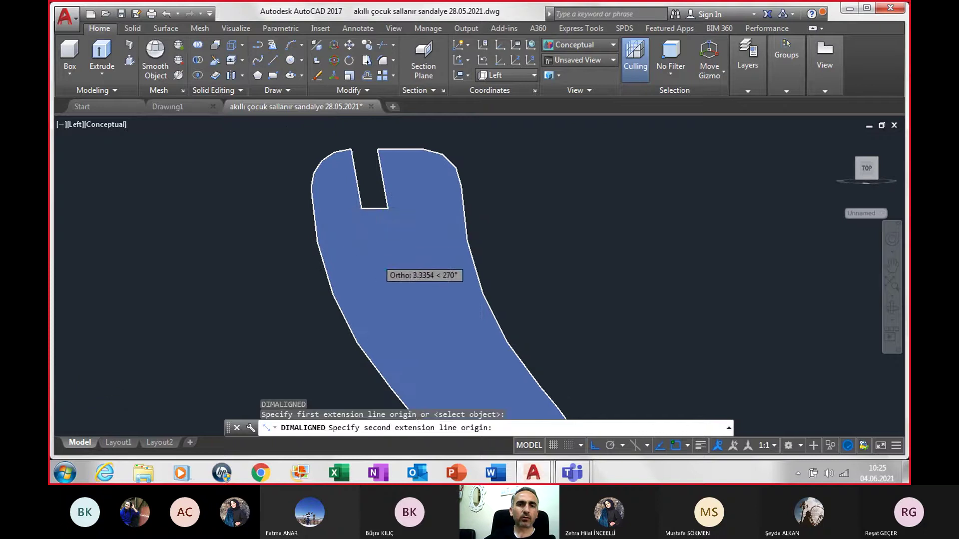
pyautogui.scroll(-2, 375, 260)
pyautogui.moveTo(375, 293); pyautogui.dragTo(361, 66, button='middle')
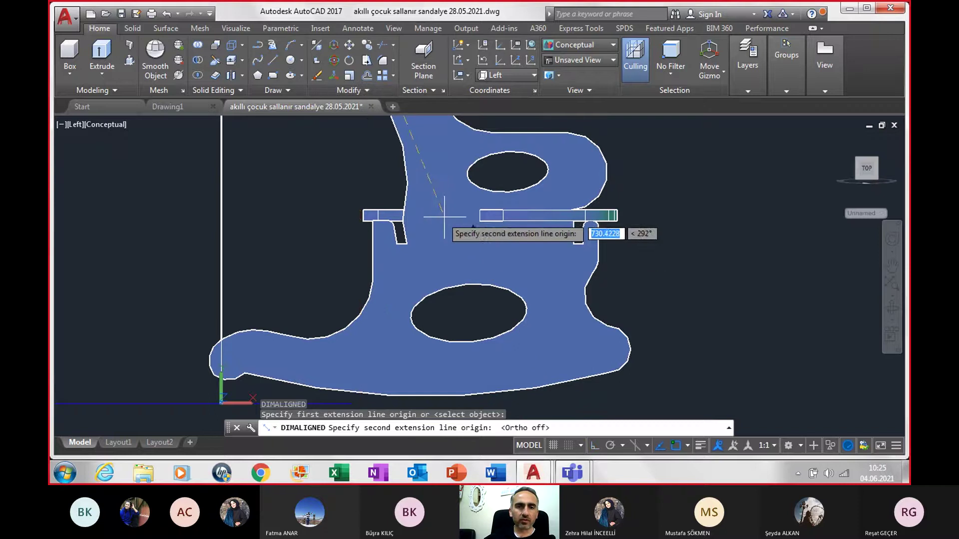
pyautogui.scroll(5, 429, 220)
pyautogui.click(346, 284)
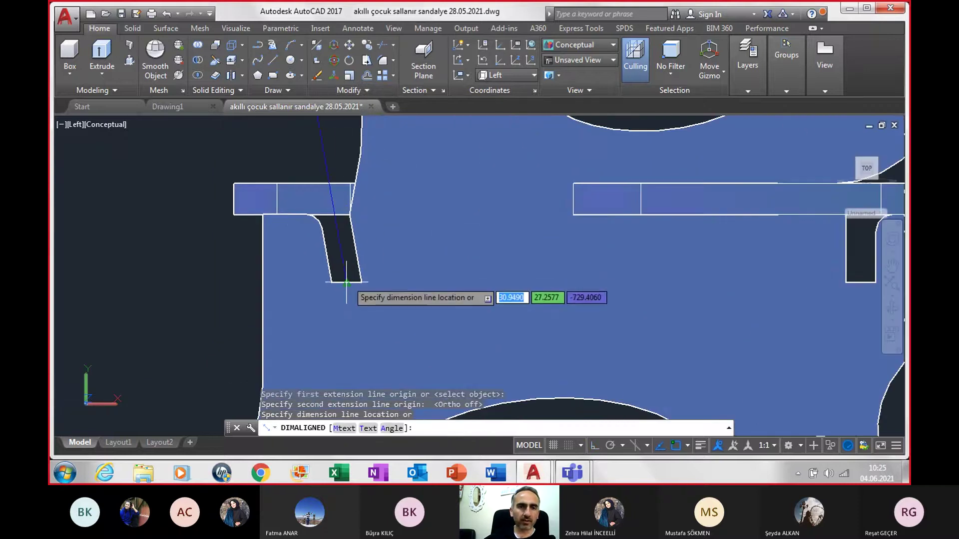
pyautogui.scroll(-4, 342, 250)
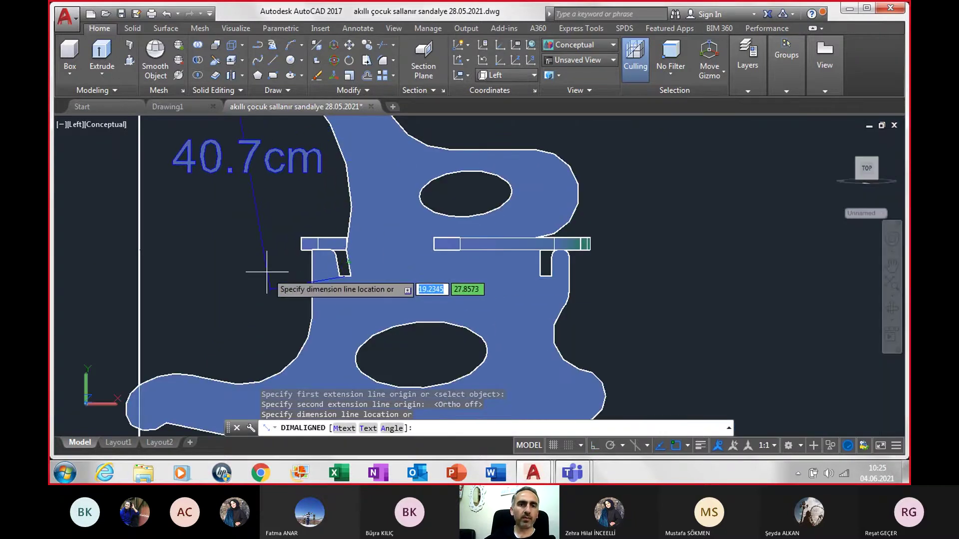
pyautogui.scroll(-2, 269, 273)
pyautogui.click(110, 281)
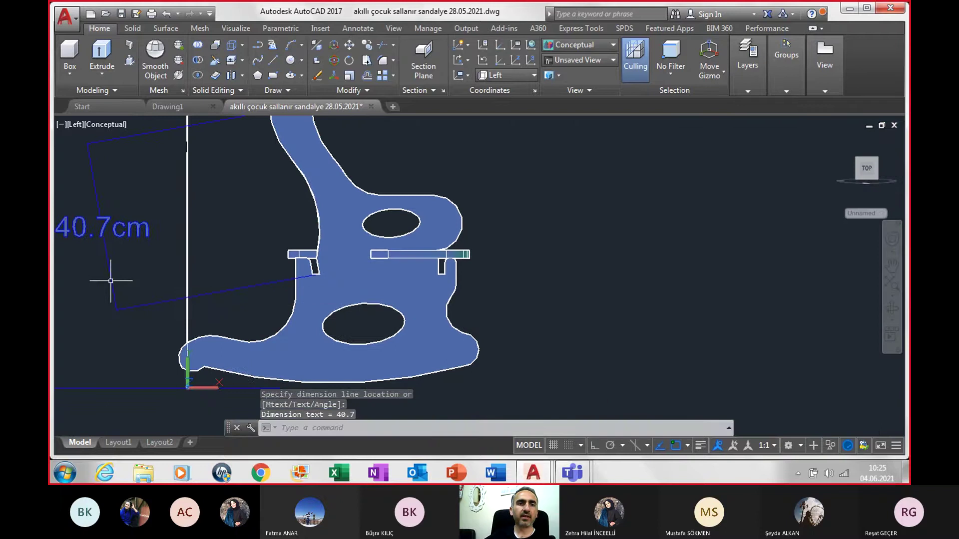
pyautogui.press('Escape')
# - Zoom in and out to review the new 40.7cm dimension
pyautogui.scroll(-2, 392, 216)
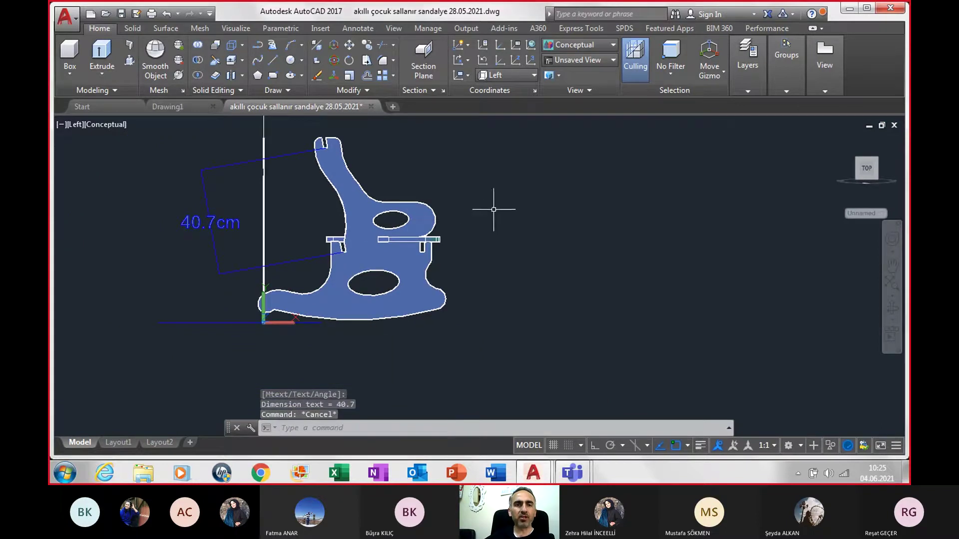
pyautogui.scroll(-2, 498, 206)
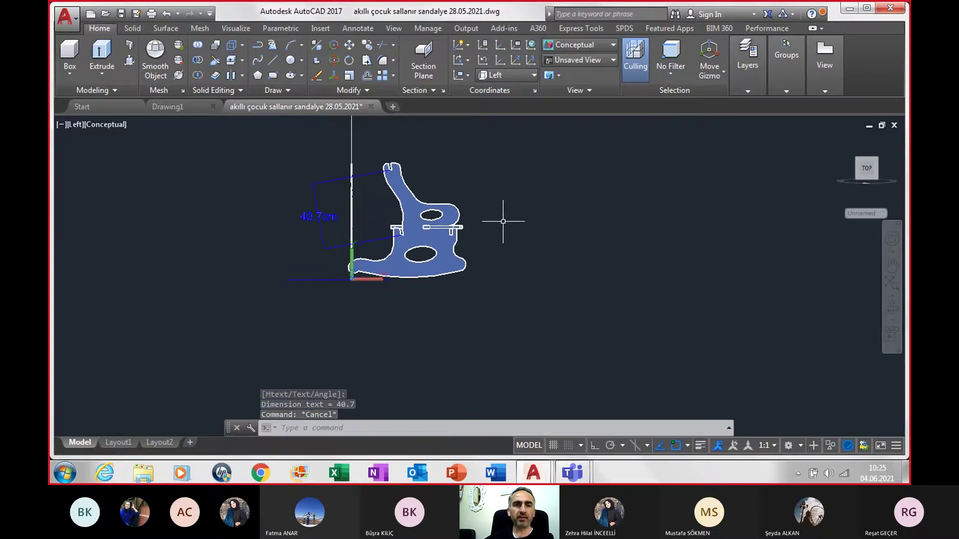
pyautogui.scroll(1, 401, 239)
pyautogui.scroll(2, 401, 238)
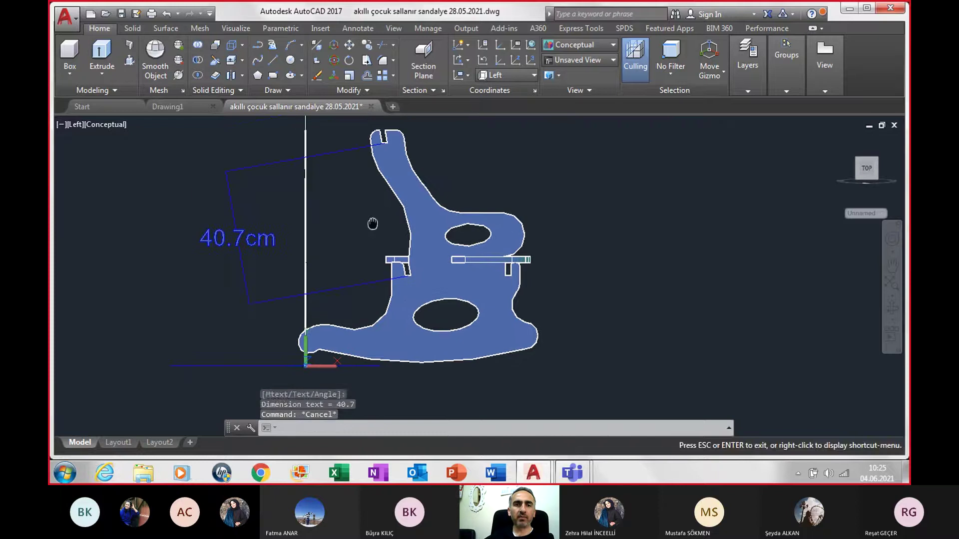
pyautogui.scroll(-4, 372, 221)
pyautogui.scroll(-2, 372, 225)
pyautogui.scroll(-4, 369, 249)
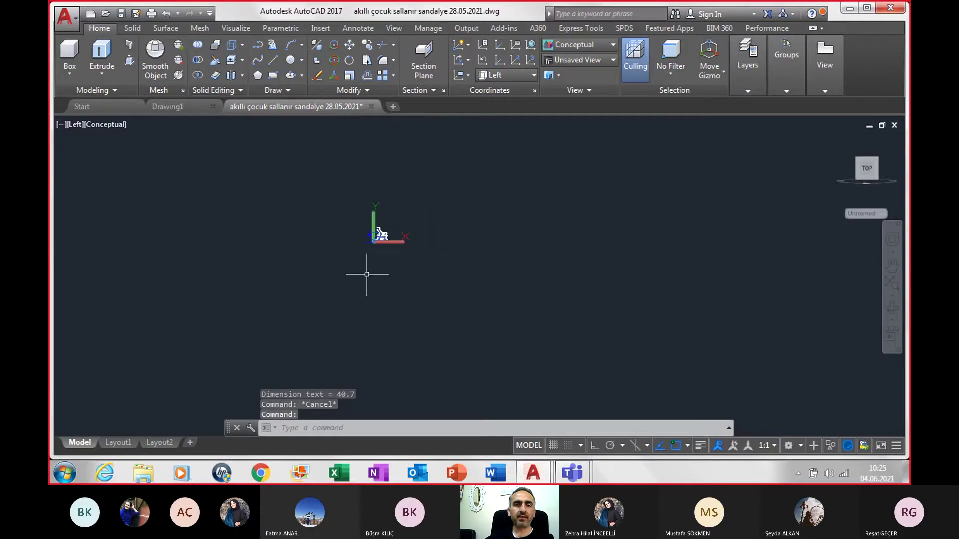
# - Switch to Front view and zoom in on the cut sheet's cm dimensions
pyautogui.click(77, 128)
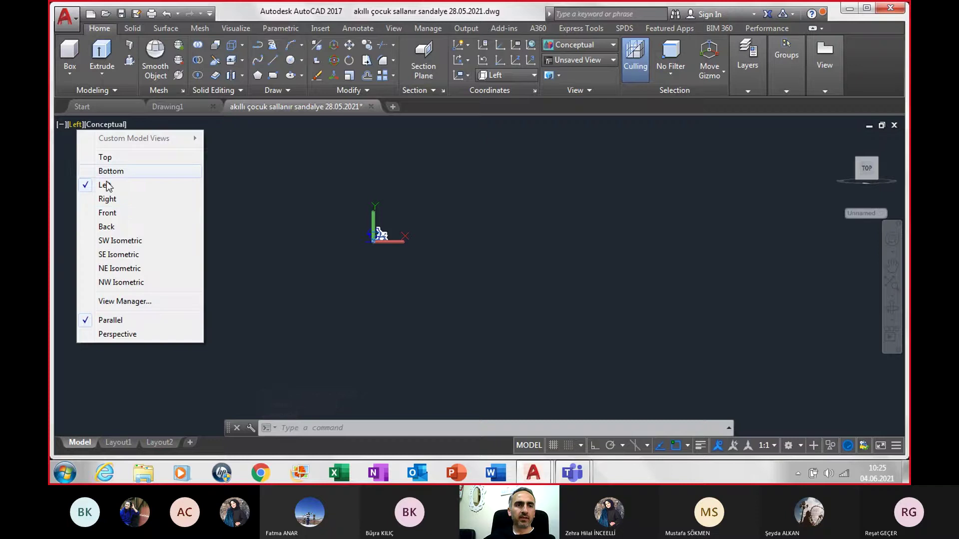
pyautogui.click(116, 210)
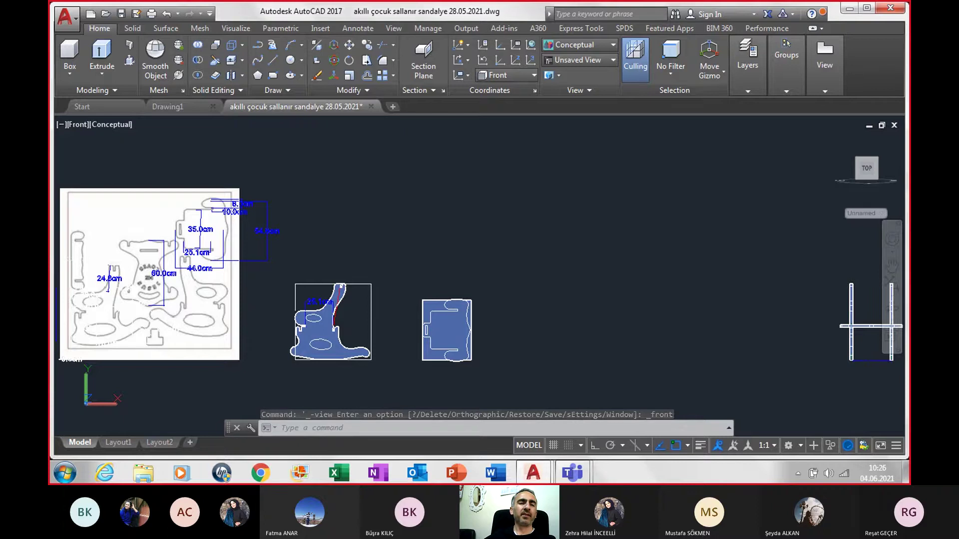
pyautogui.scroll(4, 105, 249)
pyautogui.scroll(3, 105, 250)
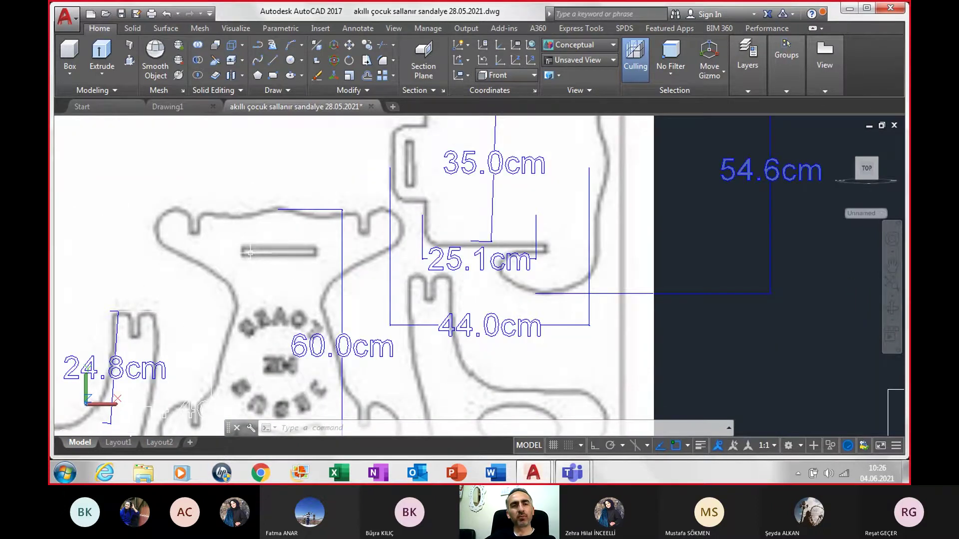
pyautogui.scroll(-2, 247, 252)
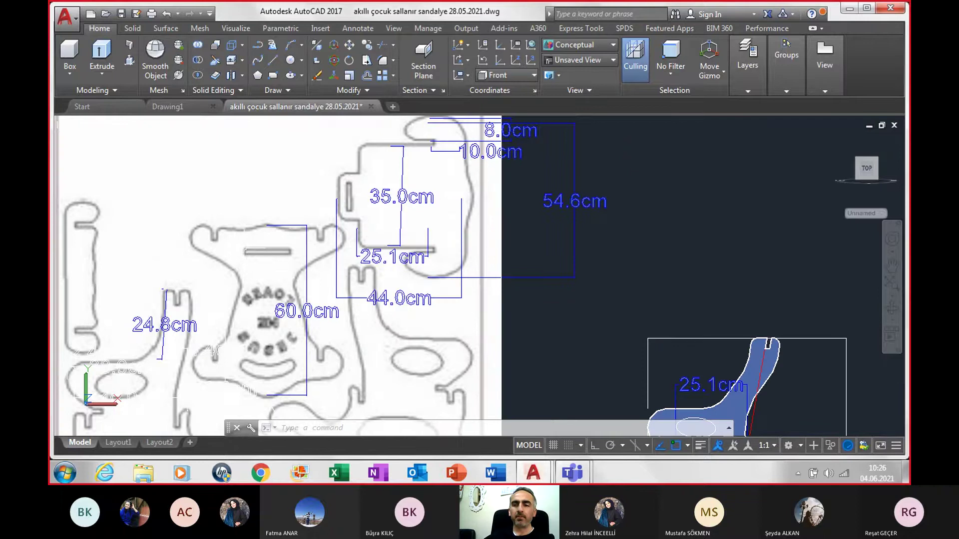
# - Start DIM with ortho picking on; cancel a first pick on the seat outline
pyautogui.press('Return')
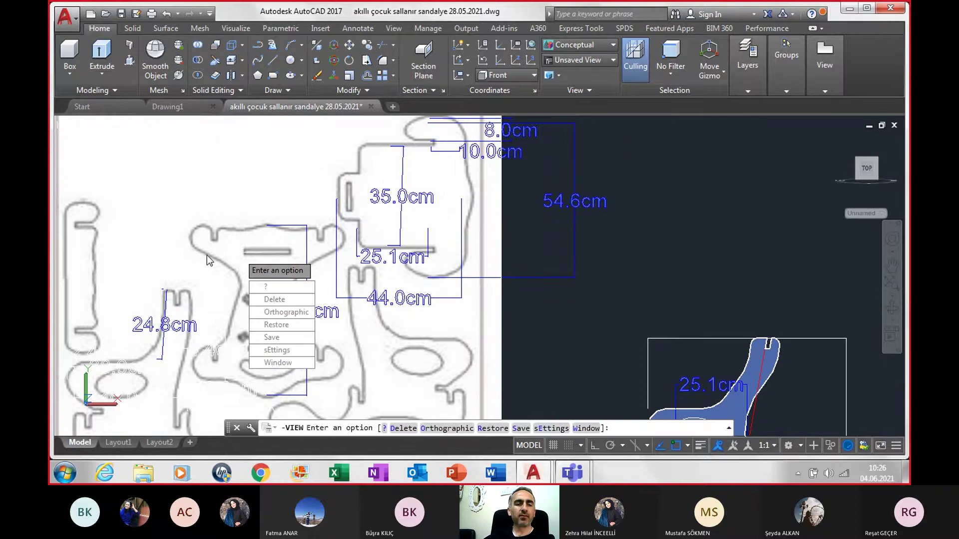
pyautogui.press('Escape')
pyautogui.write('dim')
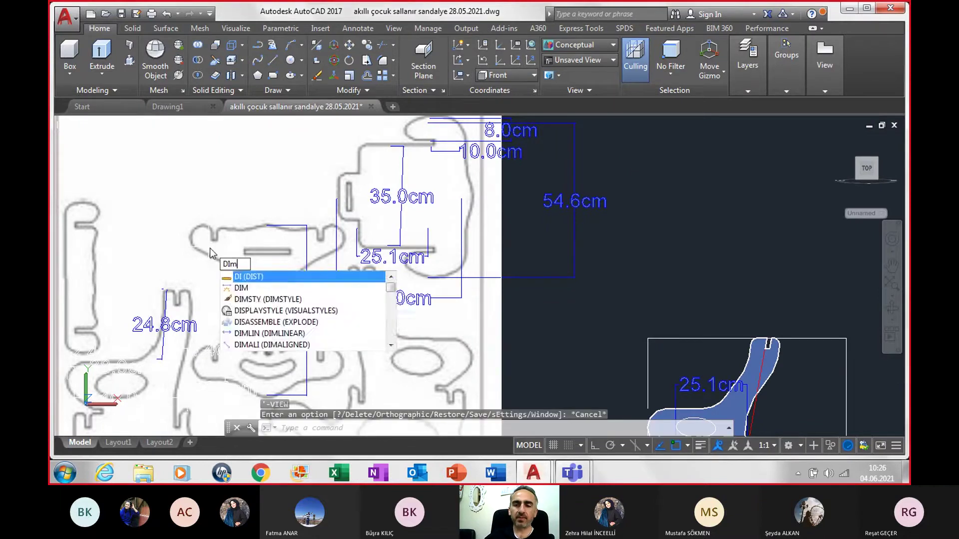
pyautogui.press('Return')
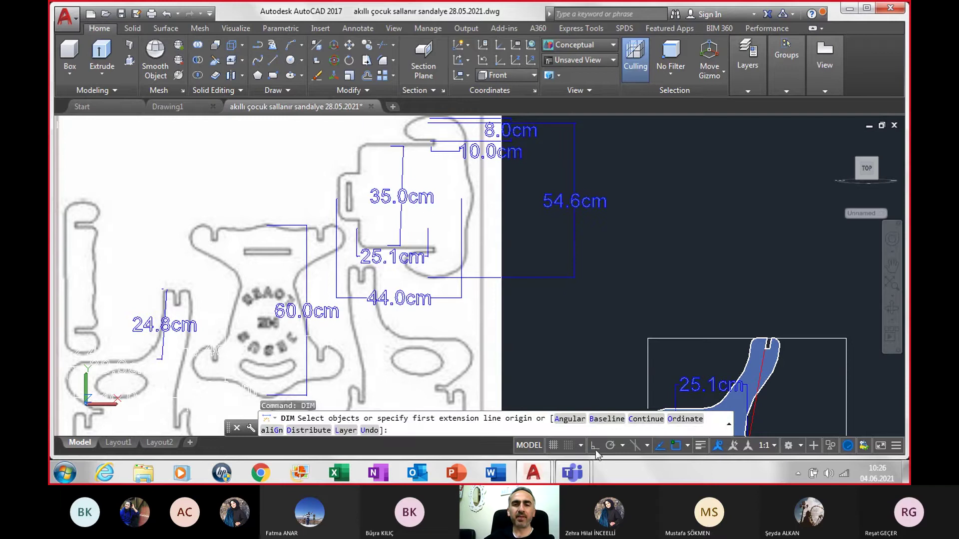
pyautogui.click(595, 446)
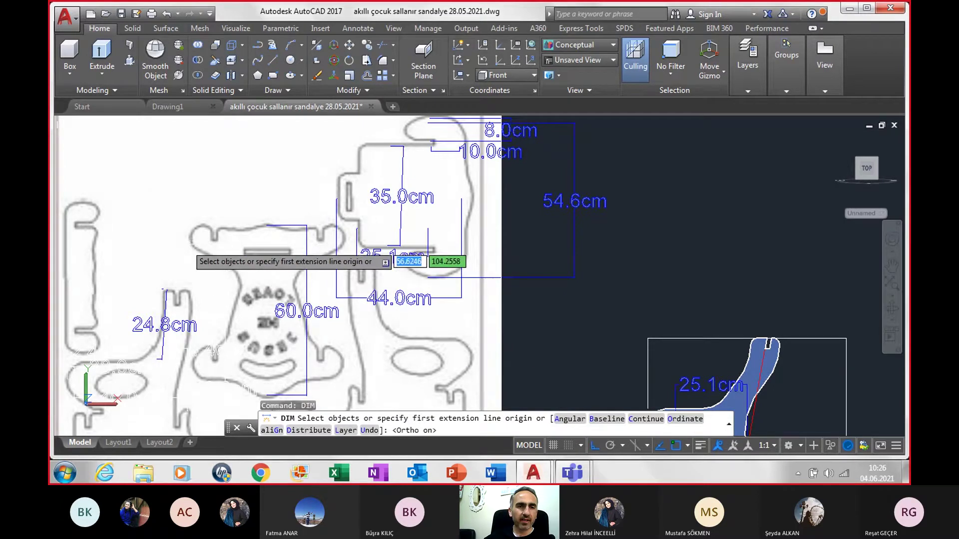
pyautogui.scroll(2, 192, 244)
pyautogui.scroll(2, 202, 227)
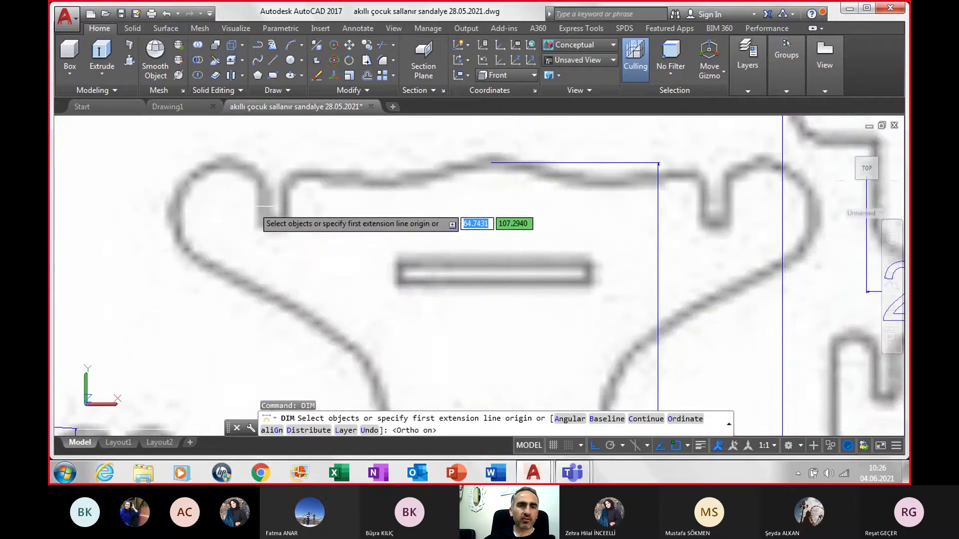
pyautogui.click(257, 210)
pyautogui.scroll(-2, 197, 210)
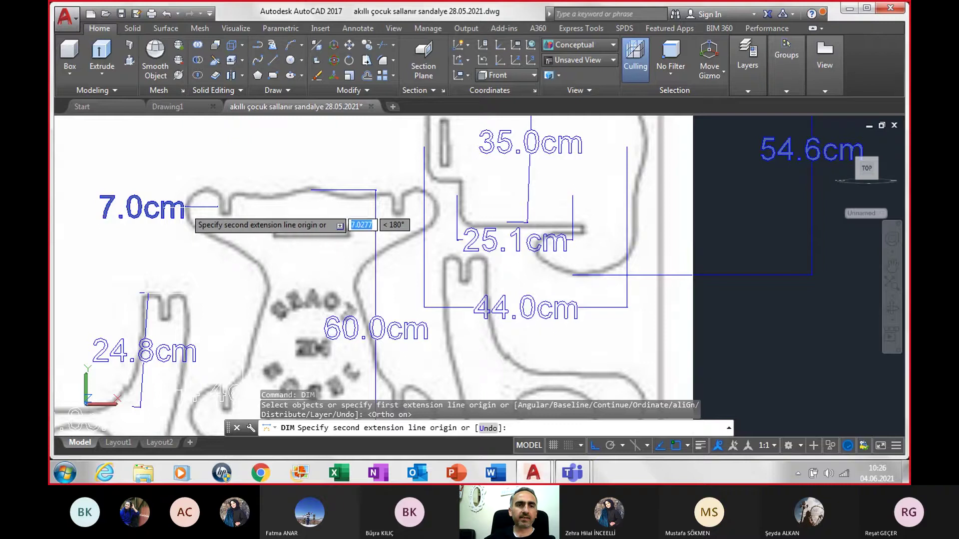
pyautogui.press('Escape')
pyautogui.scroll(-2, 190, 208)
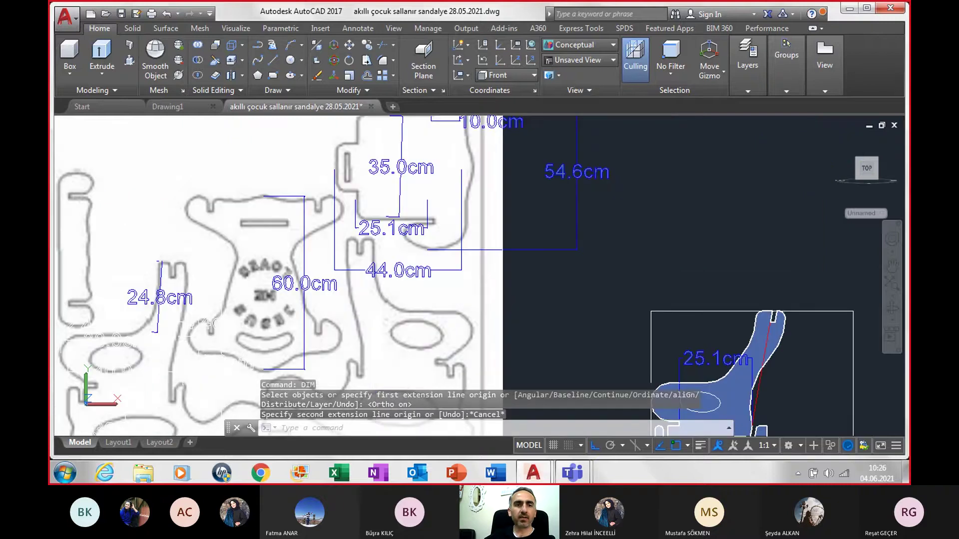
# - Add a 35.0cm dimension from the left slot's edge, placed above the slots
pyautogui.press('Return')
pyautogui.scroll(2, 183, 329)
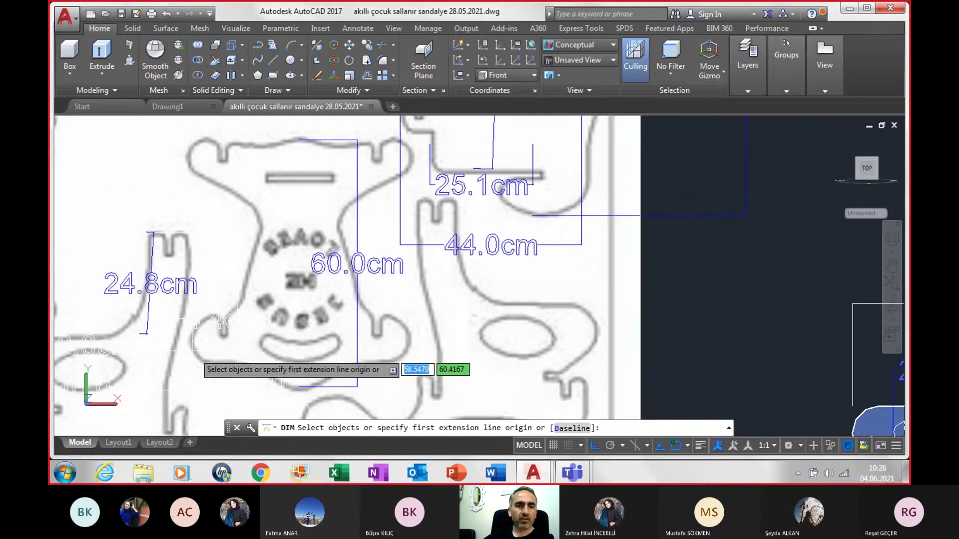
pyautogui.scroll(2, 244, 339)
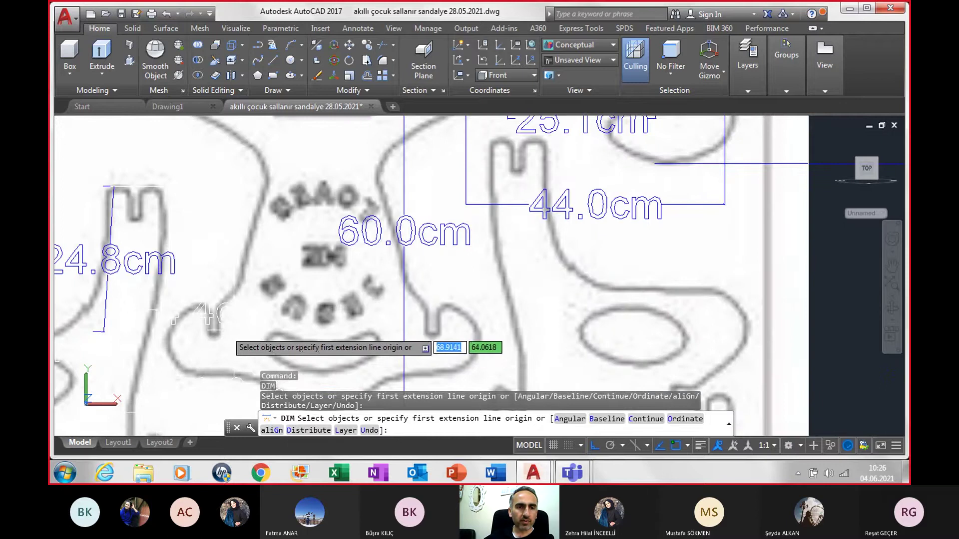
pyautogui.click(219, 334)
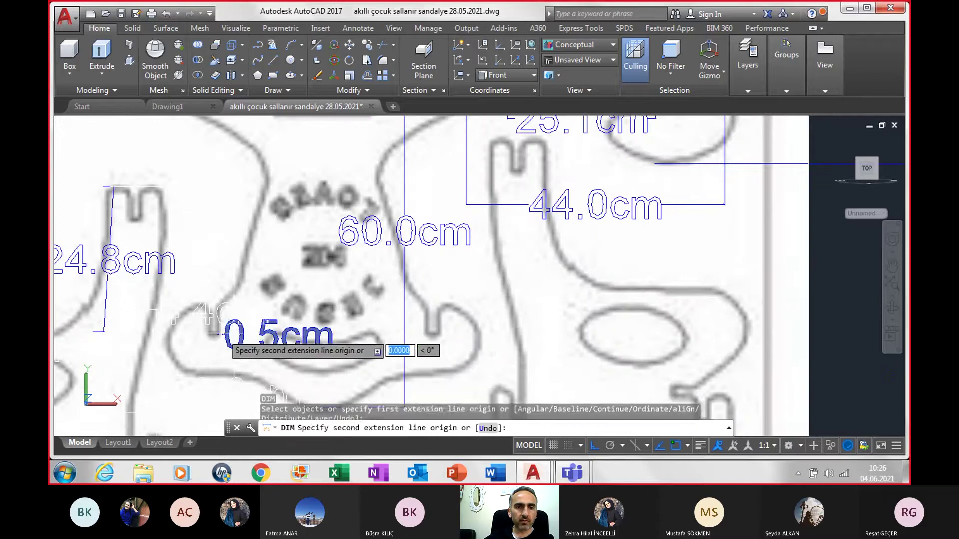
pyautogui.write('35')
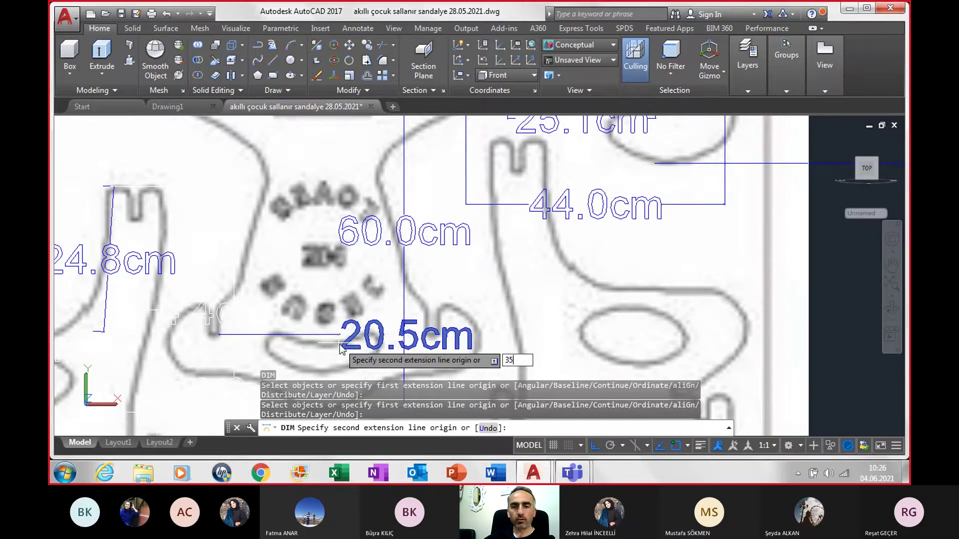
pyautogui.press('Return')
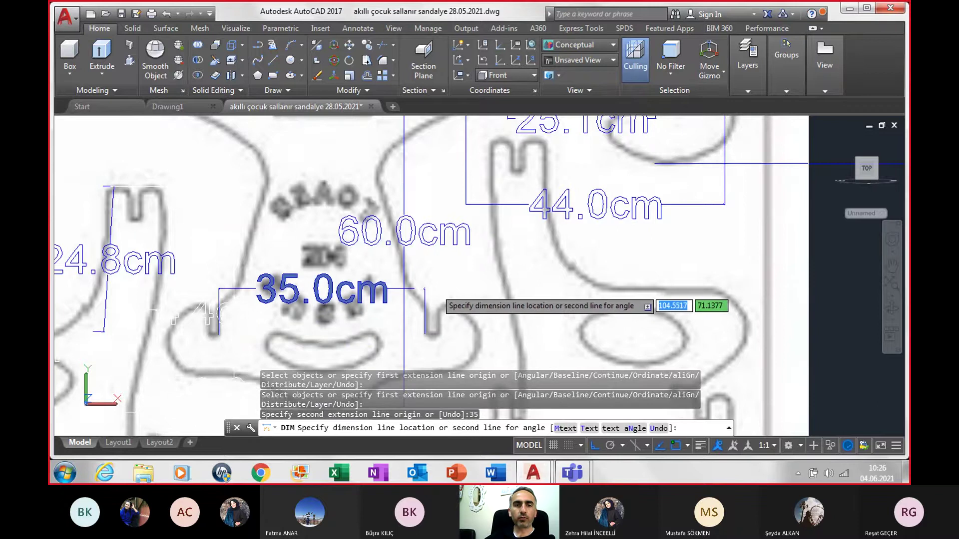
pyautogui.click(425, 284)
pyautogui.scroll(-2, 433, 290)
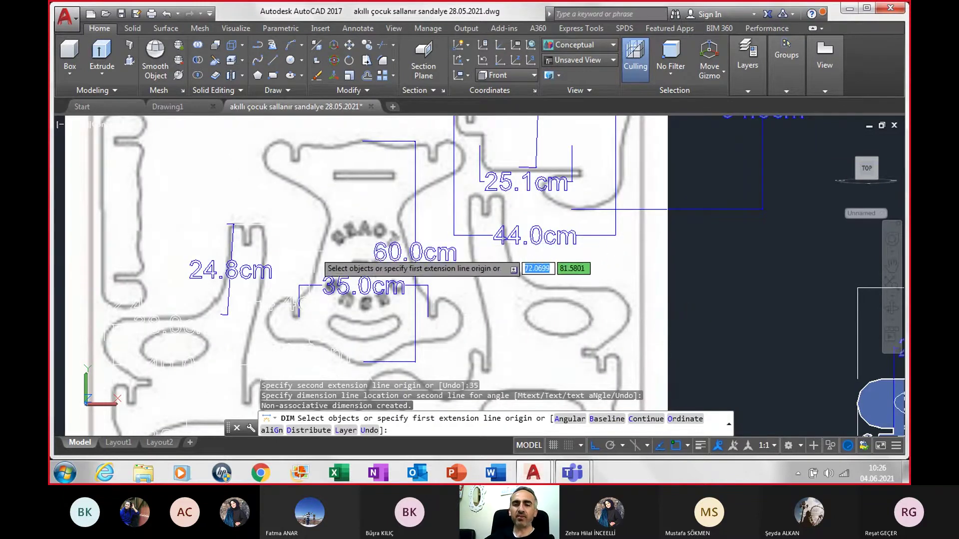
# - Try continue-dimension mode and a left-slot dimension, cancelling the unwanted 53.1cm result
pyautogui.write('c')
pyautogui.press('Return')
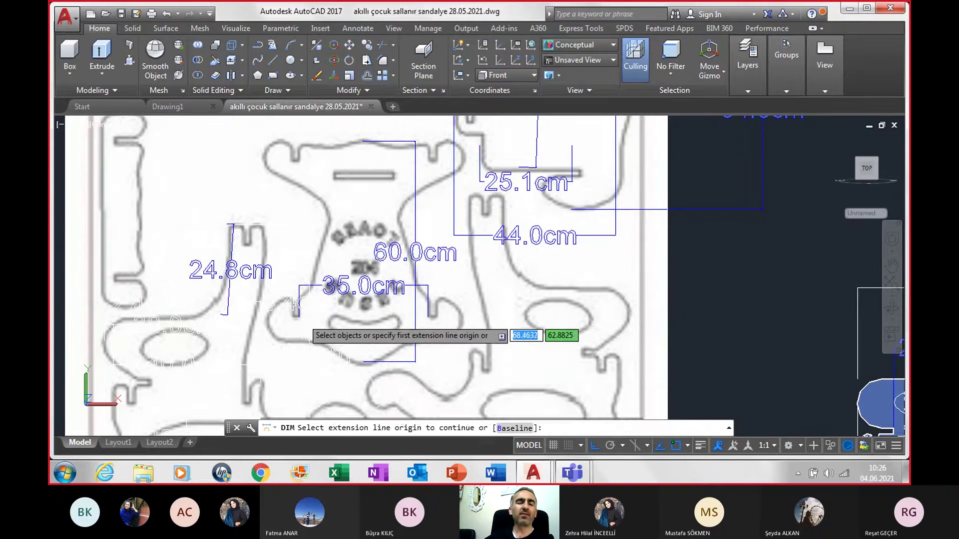
pyautogui.press('Escape')
pyautogui.scroll(2, 303, 320)
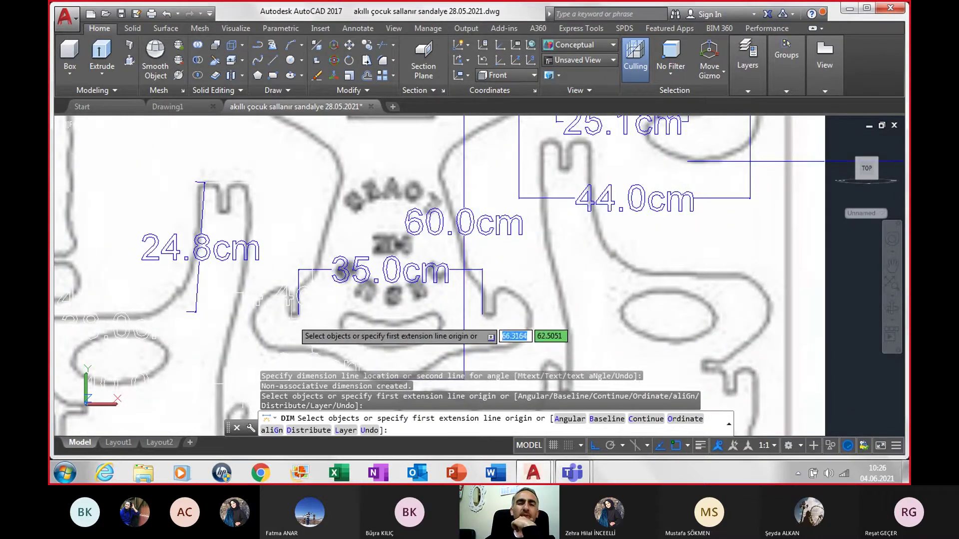
pyautogui.write('c')
pyautogui.press('Return')
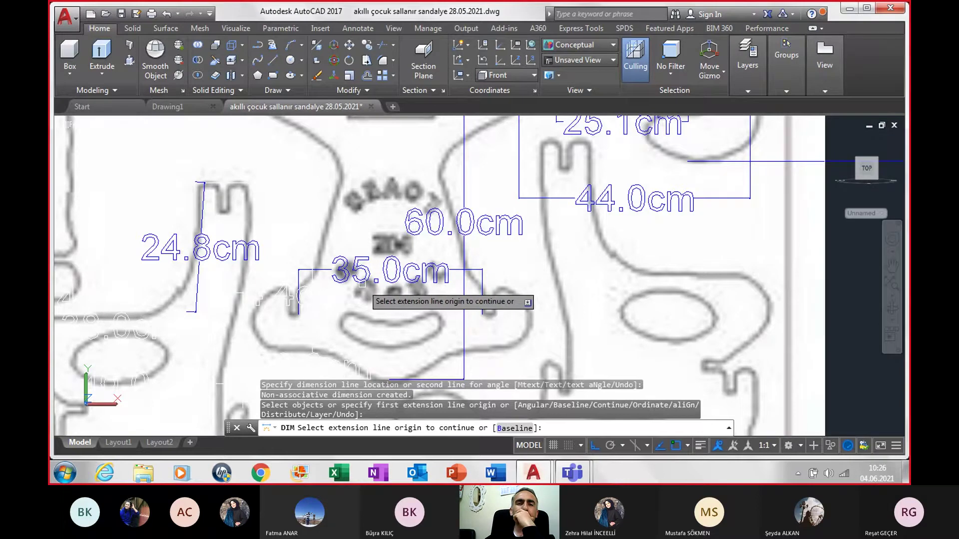
pyautogui.press('Escape')
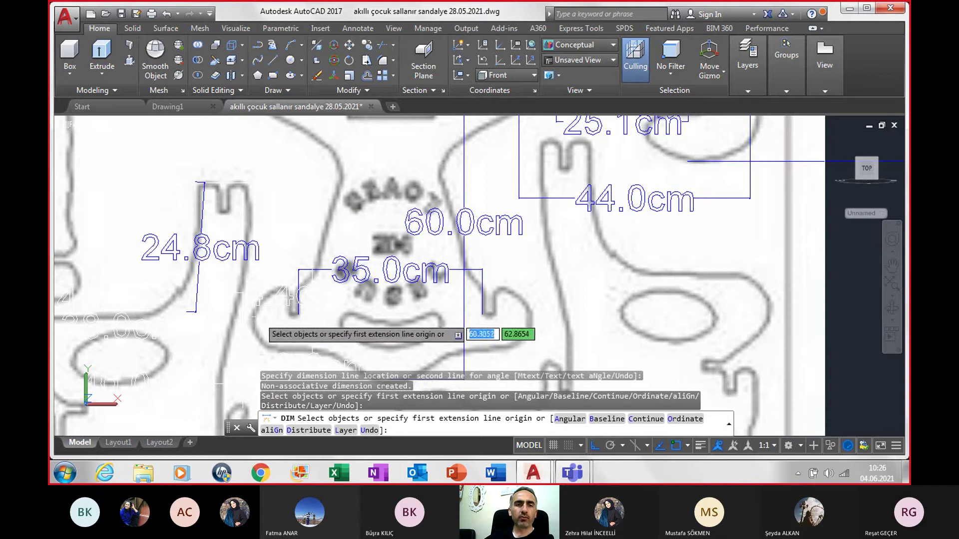
pyautogui.click(253, 317)
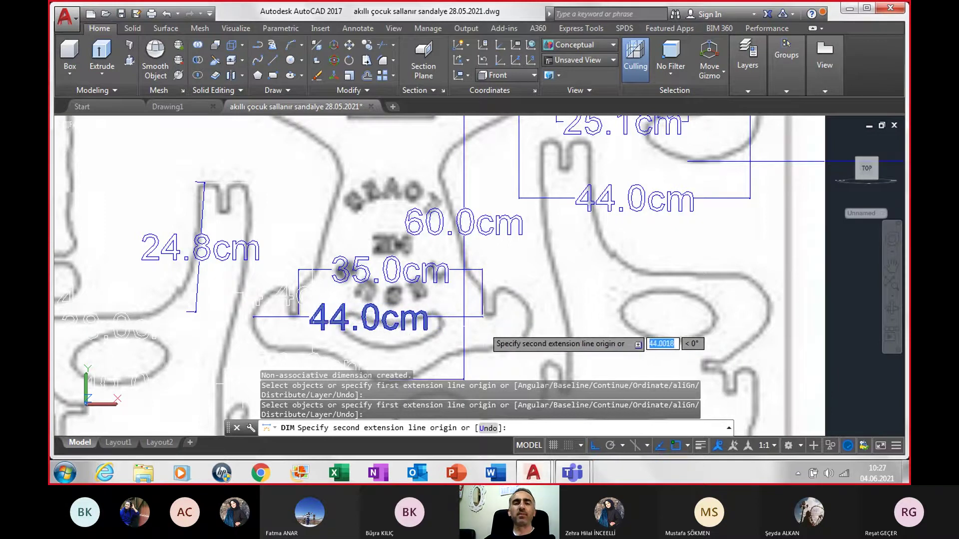
pyautogui.press('Escape')
# - Add a 7.0cm dimension from the right slot's edge to the panel edge
pyautogui.press('Return')
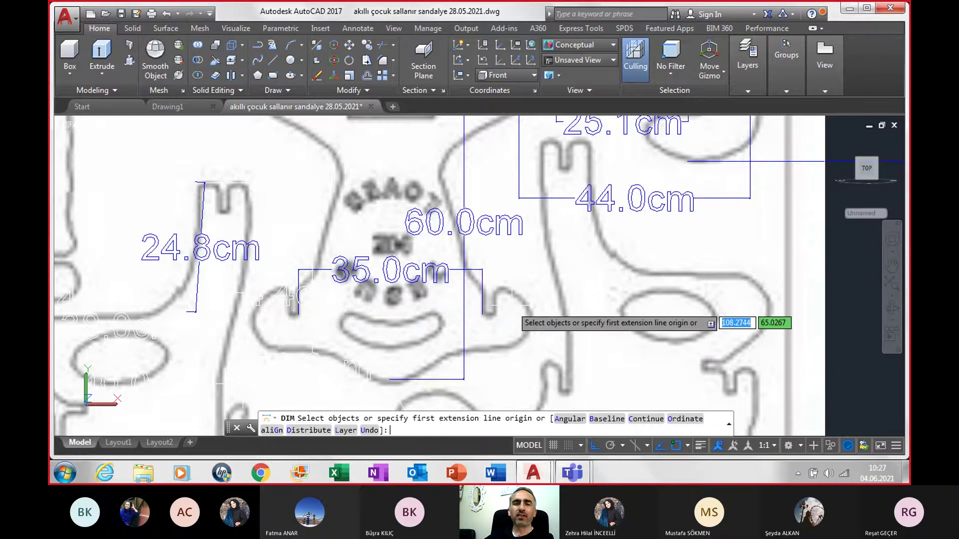
pyautogui.click(495, 314)
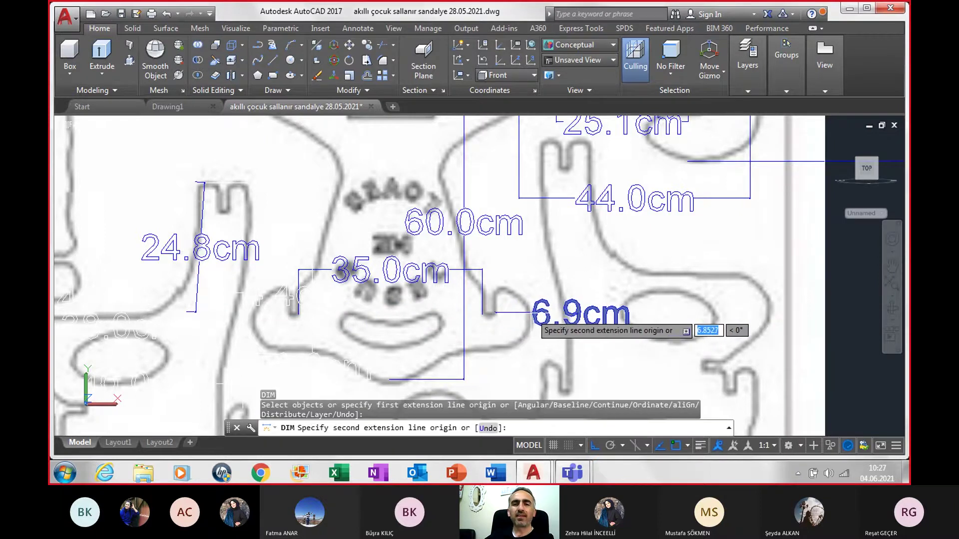
pyautogui.click(532, 313)
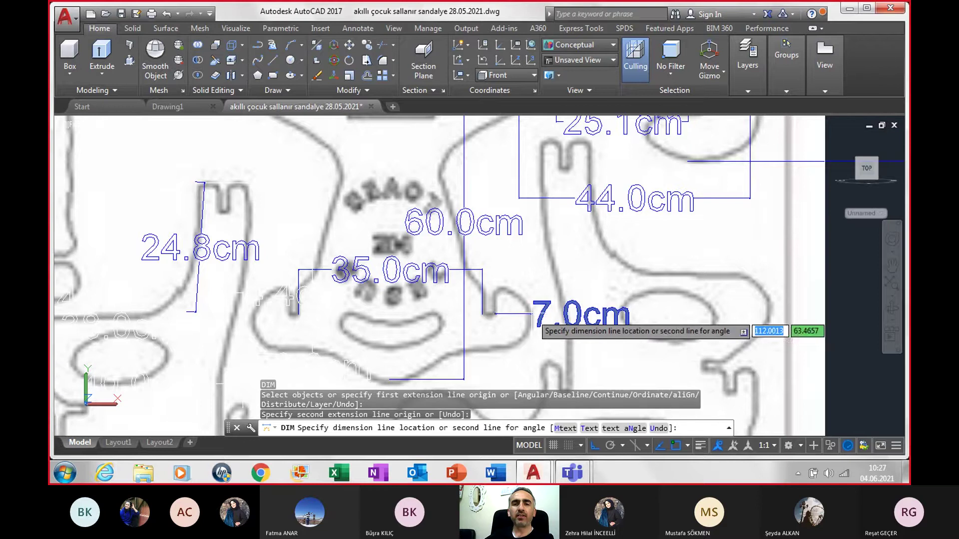
pyautogui.click(531, 268)
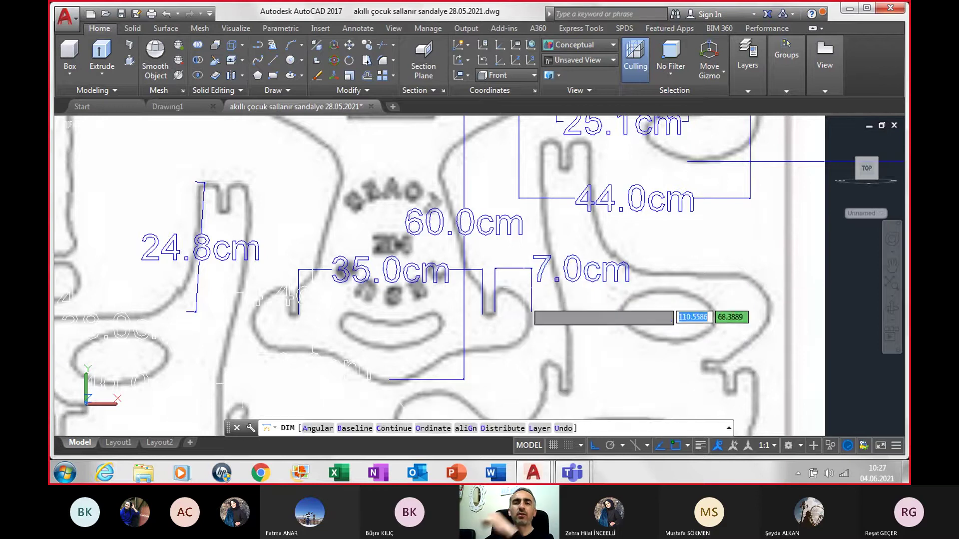
pyautogui.scroll(-2, 517, 323)
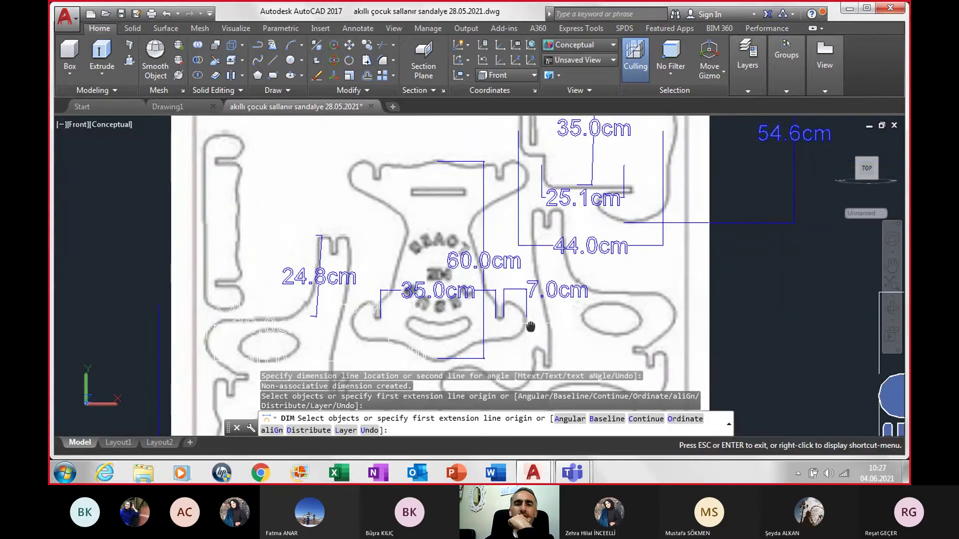
pyautogui.moveTo(529, 325); pyautogui.dragTo(513, 316, button='middle')
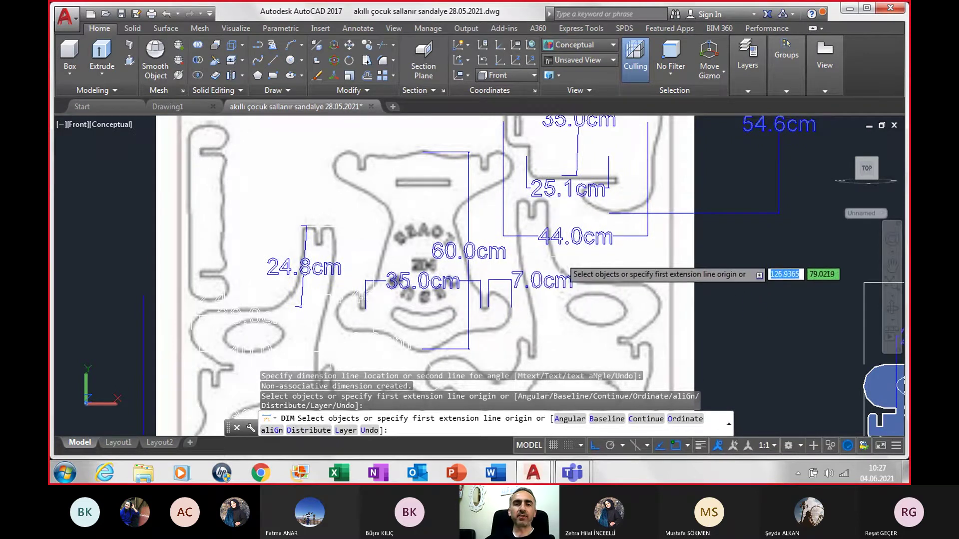
pyautogui.press('Escape')
pyautogui.scroll(-2, 500, 308)
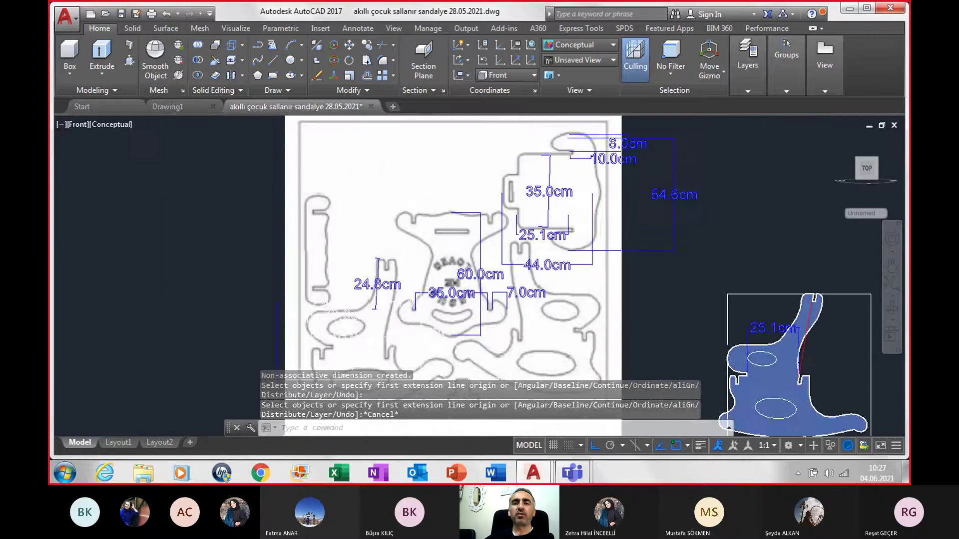
pyautogui.scroll(-2, 499, 308)
pyautogui.moveTo(655, 293)
pyautogui.mouseDown(button='middle')
pyautogui.moveTo(533, 293)
pyautogui.moveTo(276, 202)
pyautogui.moveTo(444, 258)
pyautogui.mouseUp(button='middle')
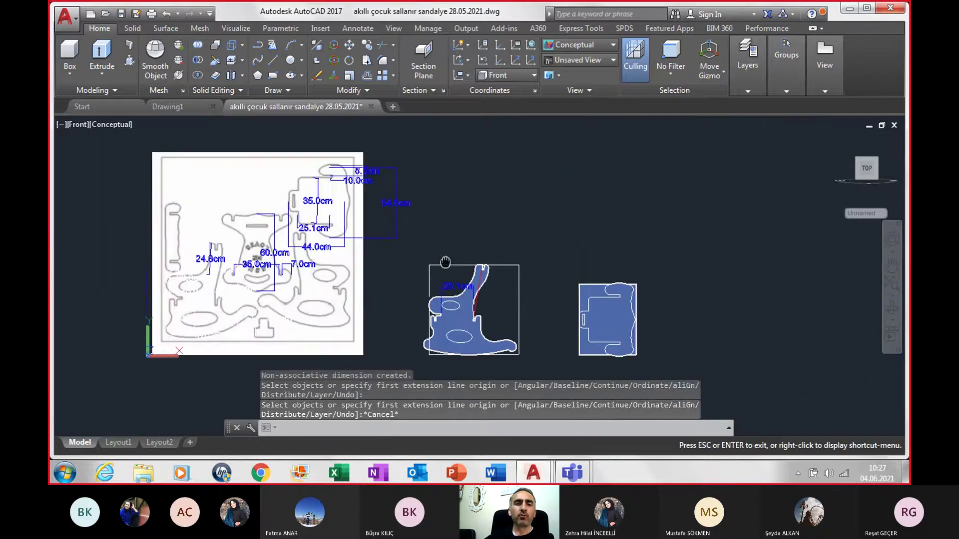
pyautogui.scroll(3, 269, 294)
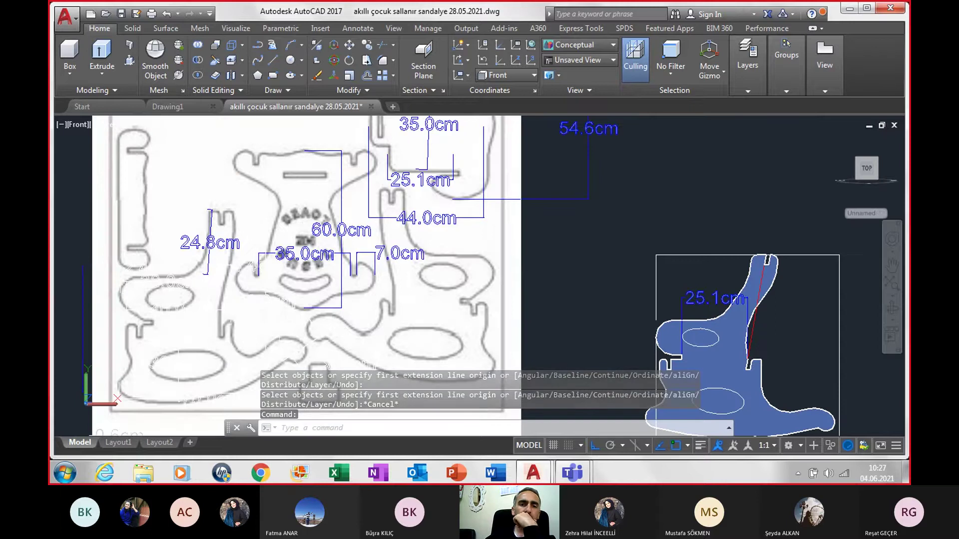
pyautogui.scroll(2, 282, 316)
pyautogui.moveTo(480, 280); pyautogui.dragTo(484, 341, button='middle')
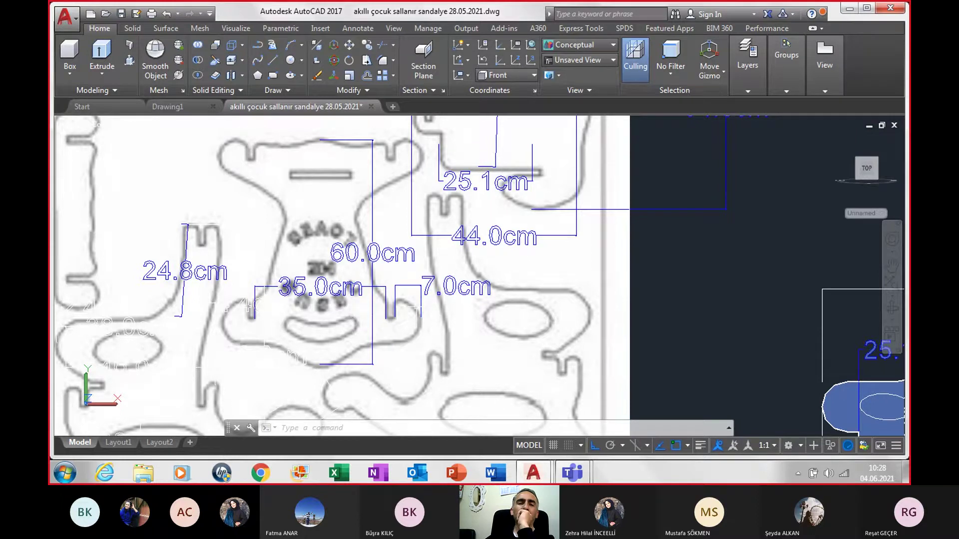
# - Launch Windows Calculator by searching 'hesap'
pyautogui.click(65, 473)
pyautogui.click(135, 441)
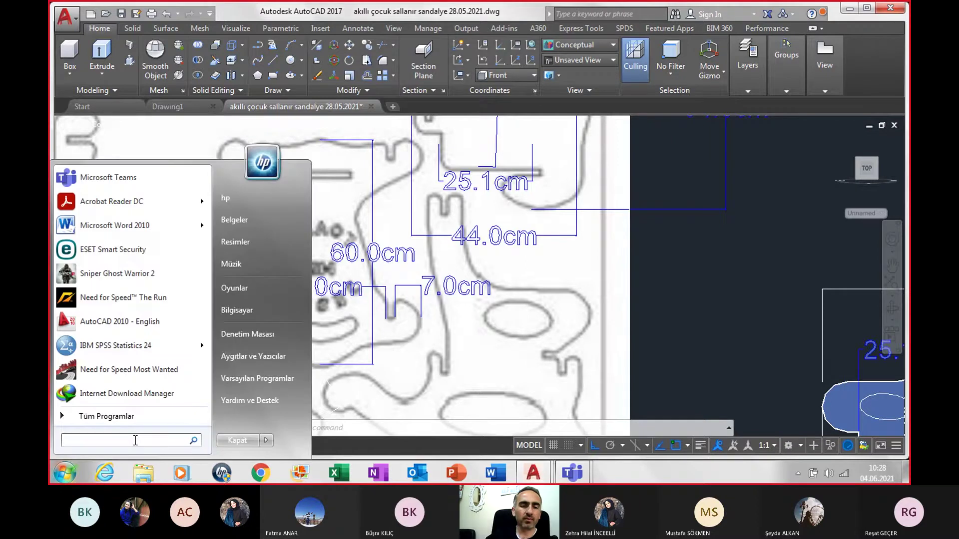
pyautogui.write('hesap')
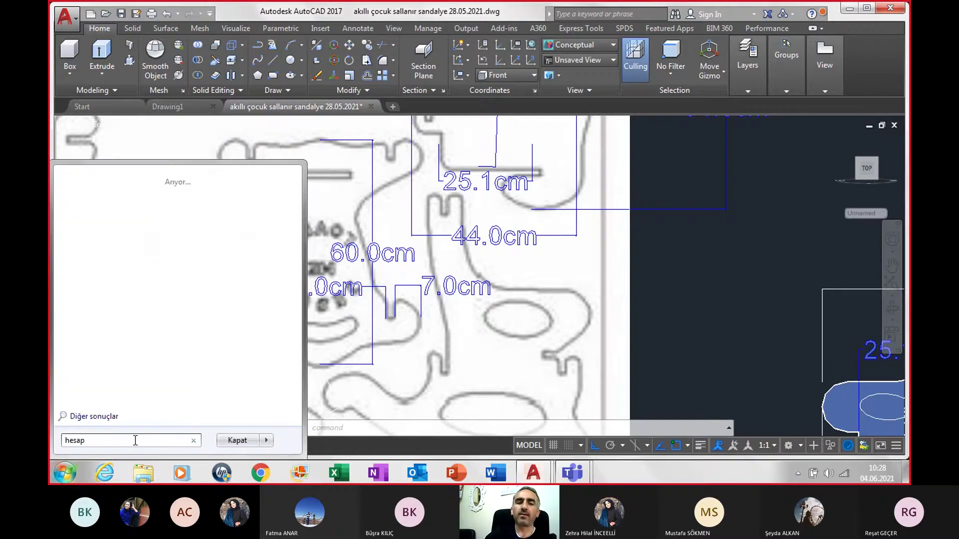
pyautogui.press('Return')
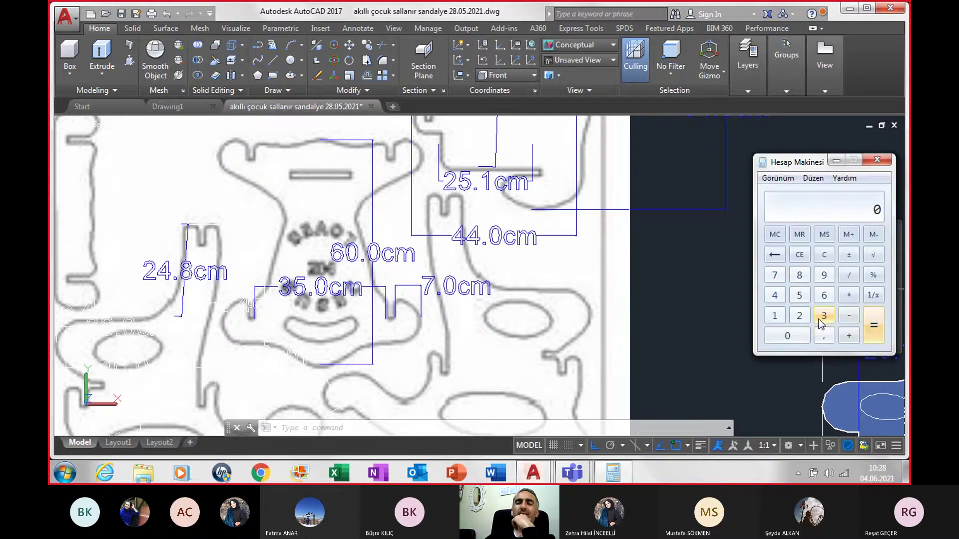
# - Sum 35 + 1,8 + 14 in Calculator, getting 50,8
pyautogui.click(824, 317)
pyautogui.click(799, 295)
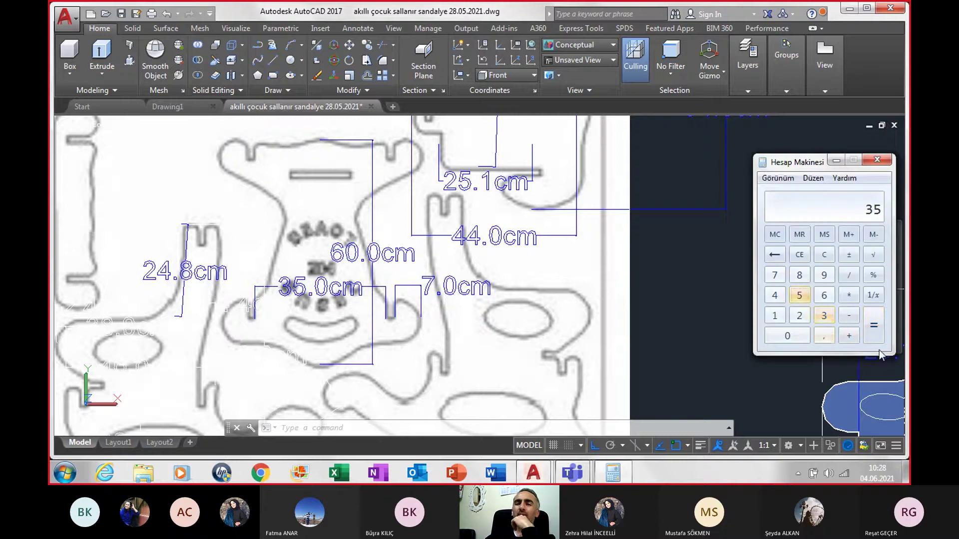
pyautogui.click(849, 336)
pyautogui.click(775, 315)
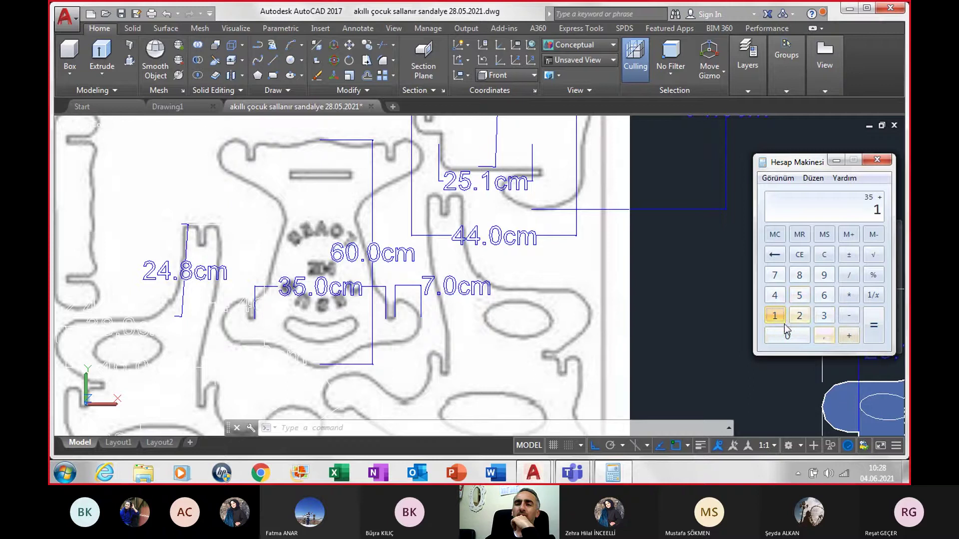
pyautogui.click(824, 335)
pyautogui.click(801, 277)
pyautogui.click(851, 339)
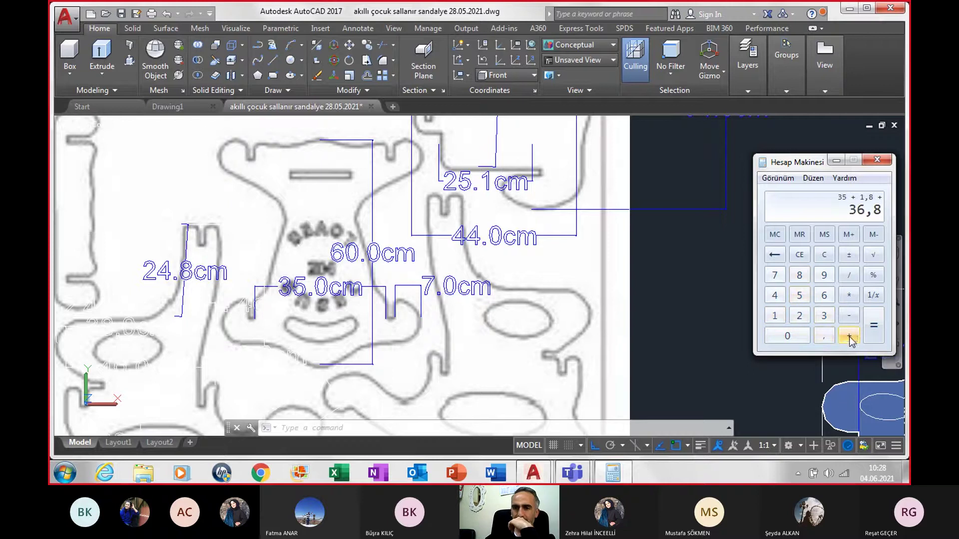
pyautogui.click(774, 316)
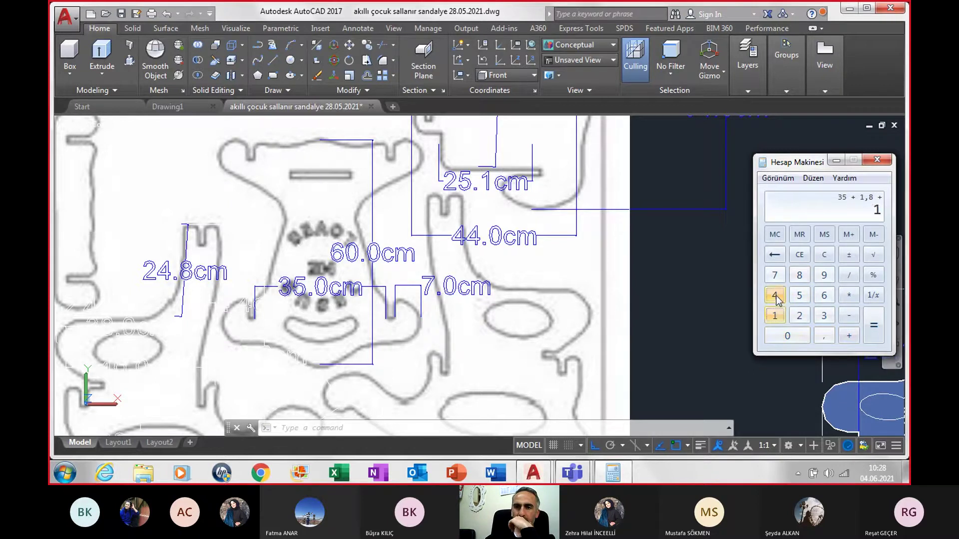
pyautogui.click(774, 295)
pyautogui.click(875, 330)
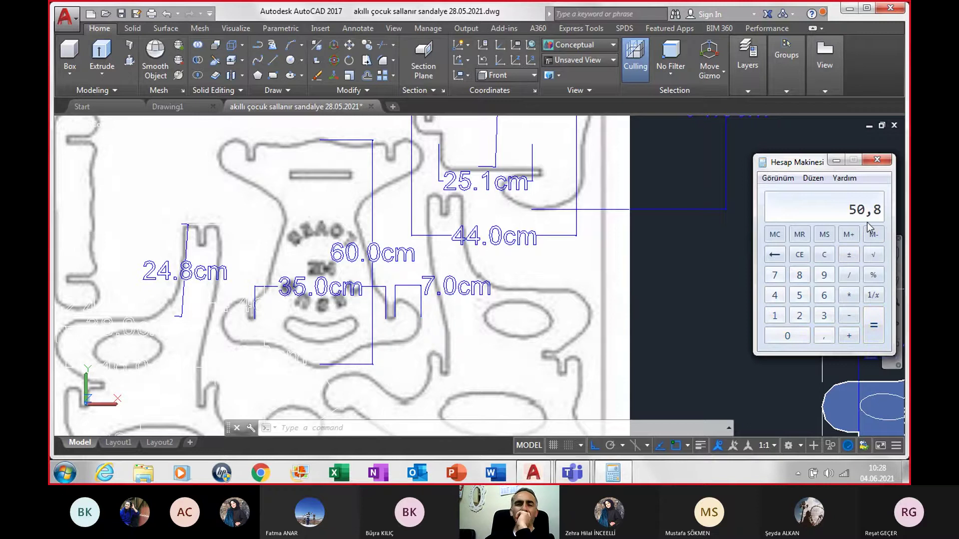
# - Clear and recompute 35 + 3,6 + 14 = 52,6, then return to AutoCAD
pyautogui.click(801, 256)
pyautogui.click(825, 316)
pyautogui.click(799, 295)
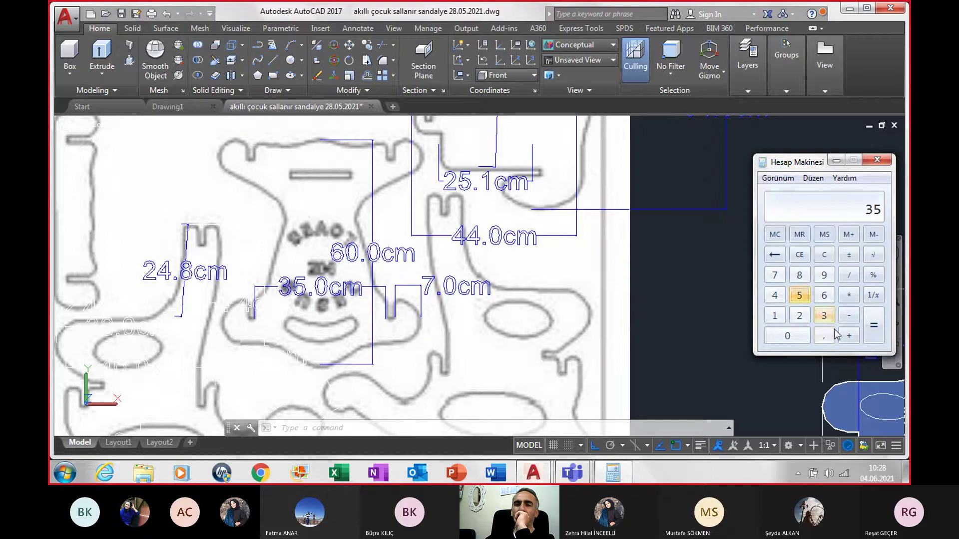
pyautogui.click(848, 336)
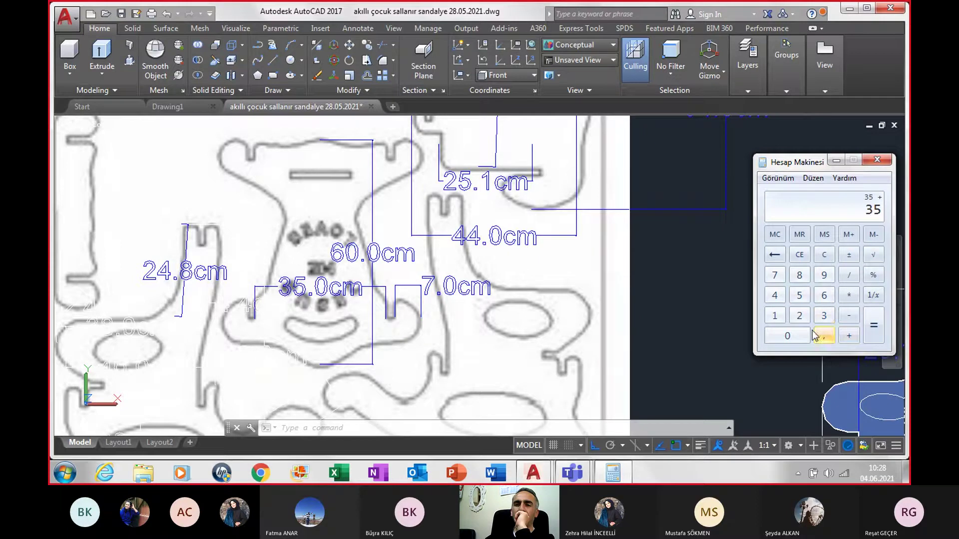
pyautogui.click(825, 316)
pyautogui.click(825, 336)
pyautogui.click(824, 296)
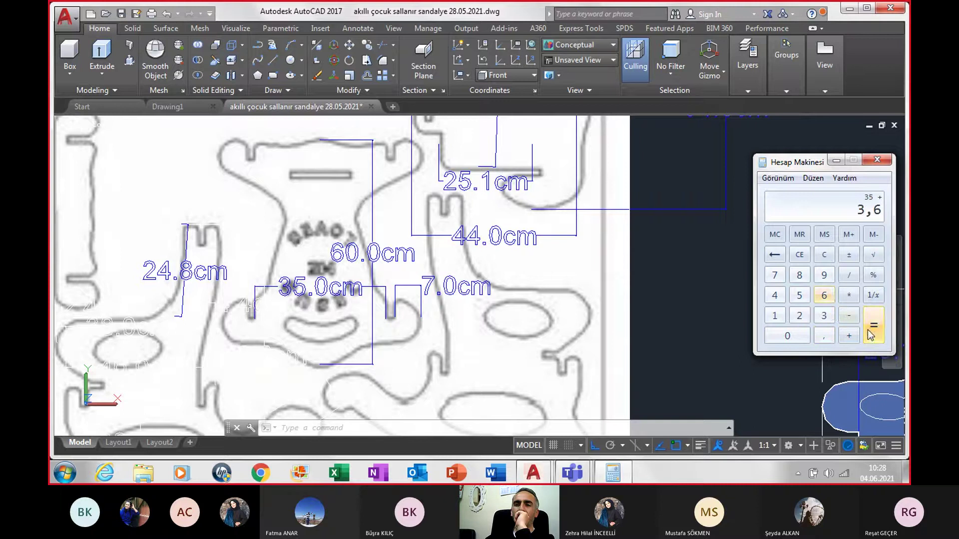
pyautogui.click(849, 336)
pyautogui.click(775, 316)
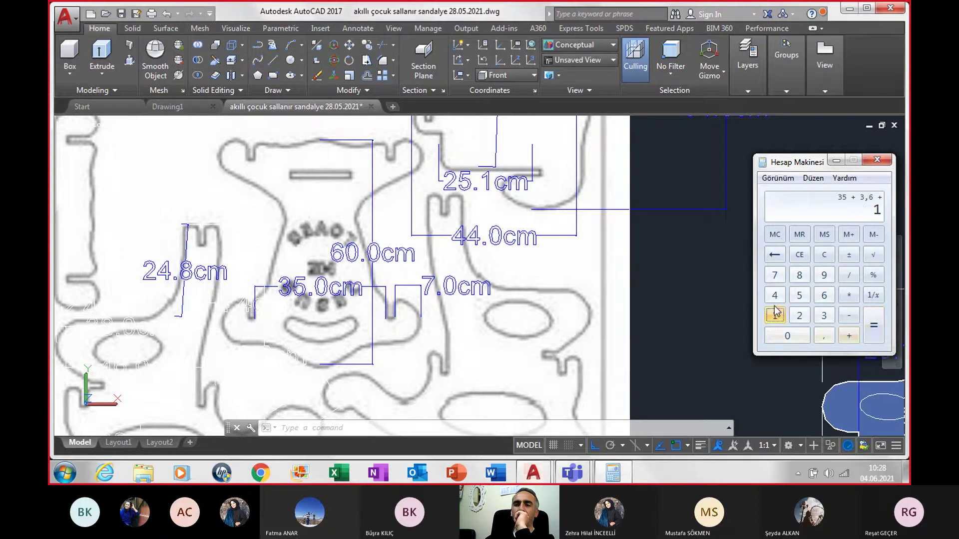
pyautogui.click(774, 295)
pyautogui.click(874, 327)
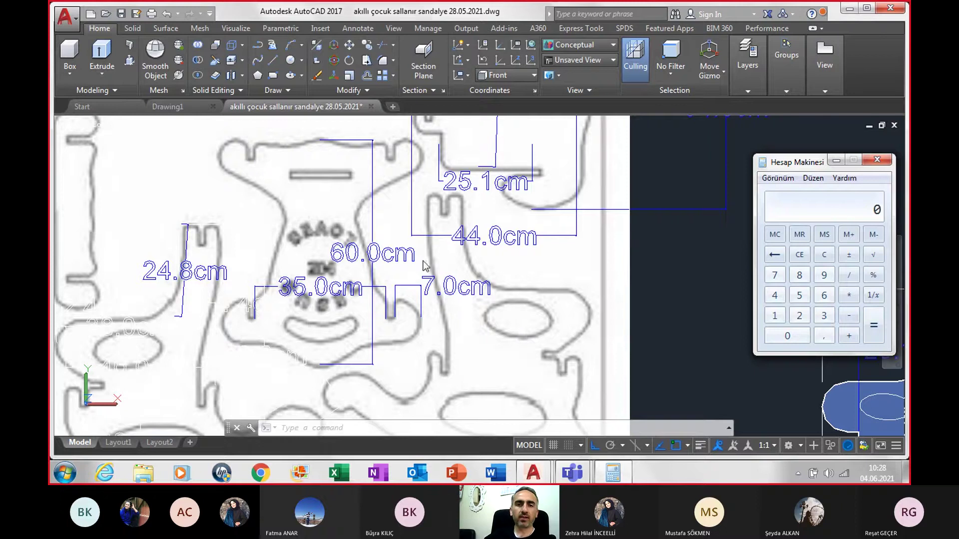
pyautogui.click(444, 315)
# - Dimension 52.6cm from the left end of the piece's base, placed below the 35.0cm dimension
pyautogui.click(485, 327)
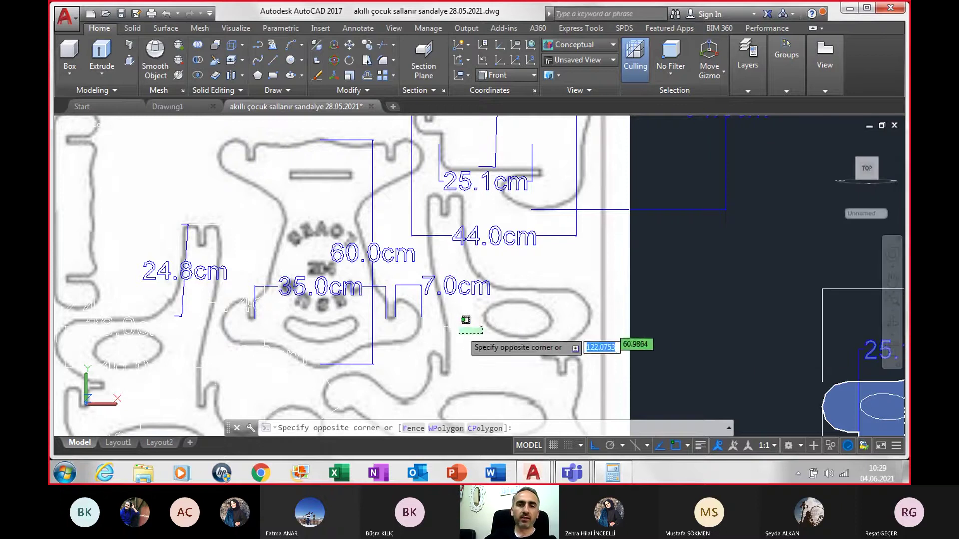
pyautogui.press('Escape')
pyautogui.write('dim')
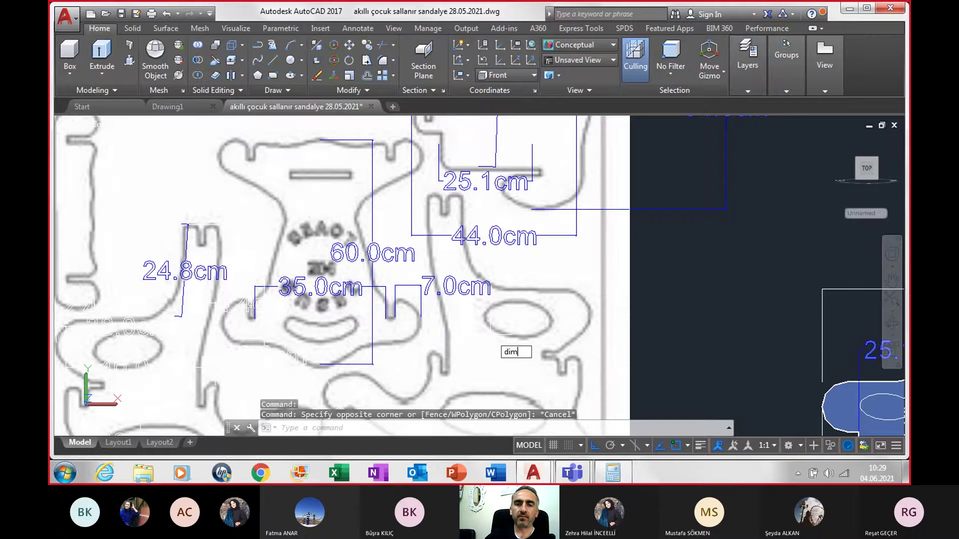
pyautogui.press('Return')
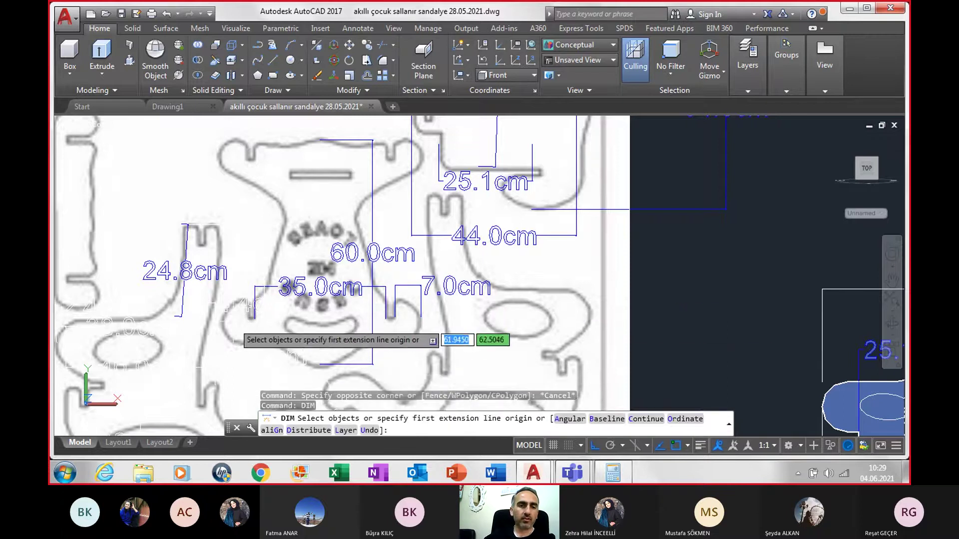
pyautogui.click(222, 328)
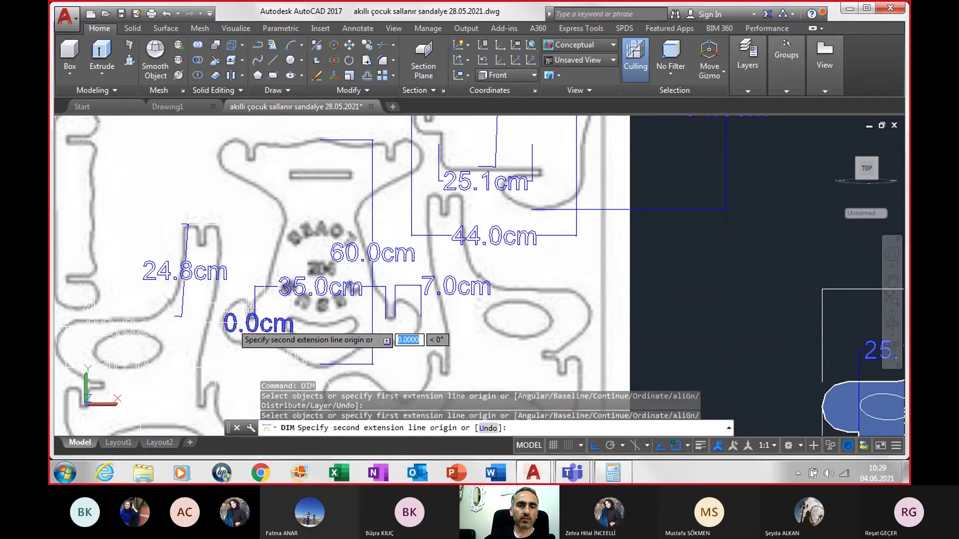
pyautogui.write('52.6')
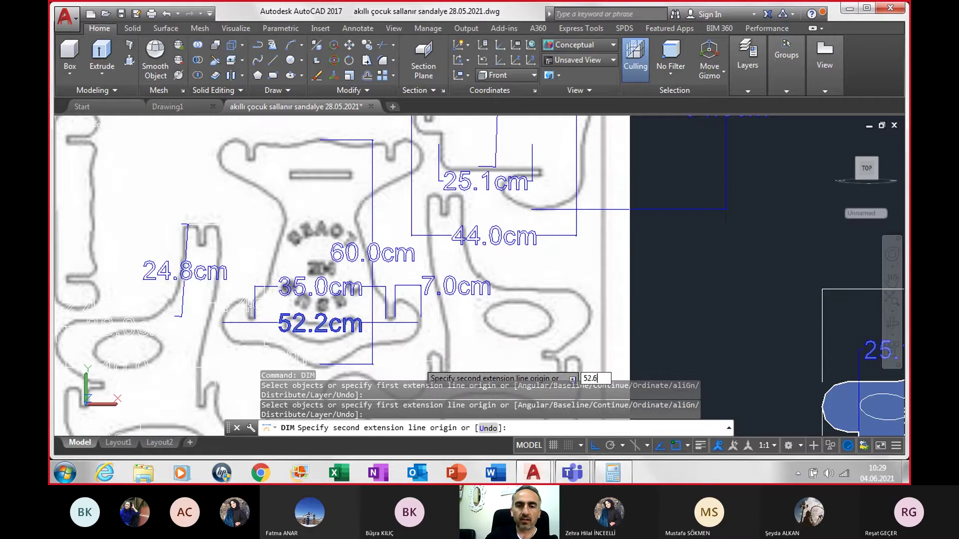
pyautogui.press('Return')
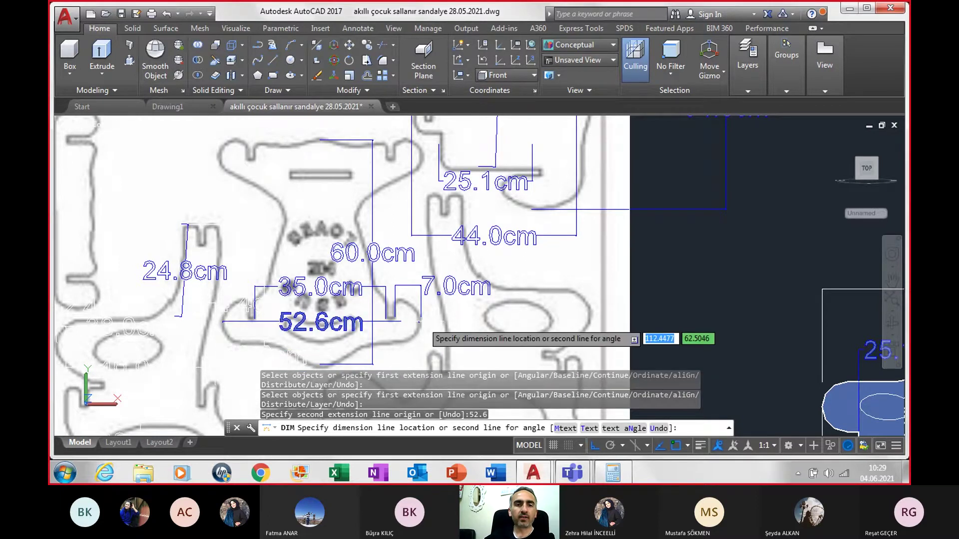
pyautogui.moveTo(425, 361); pyautogui.dragTo(416, 293, button='middle')
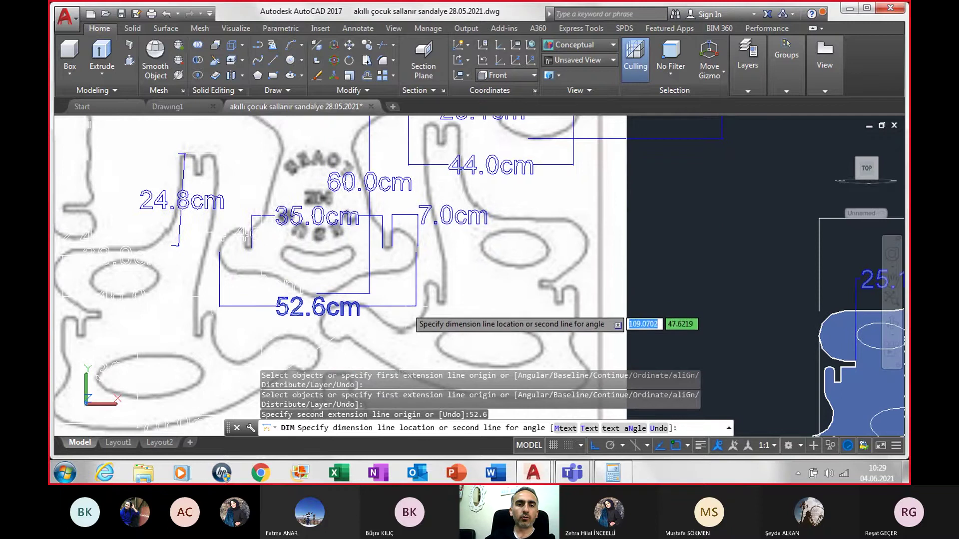
pyautogui.click(408, 268)
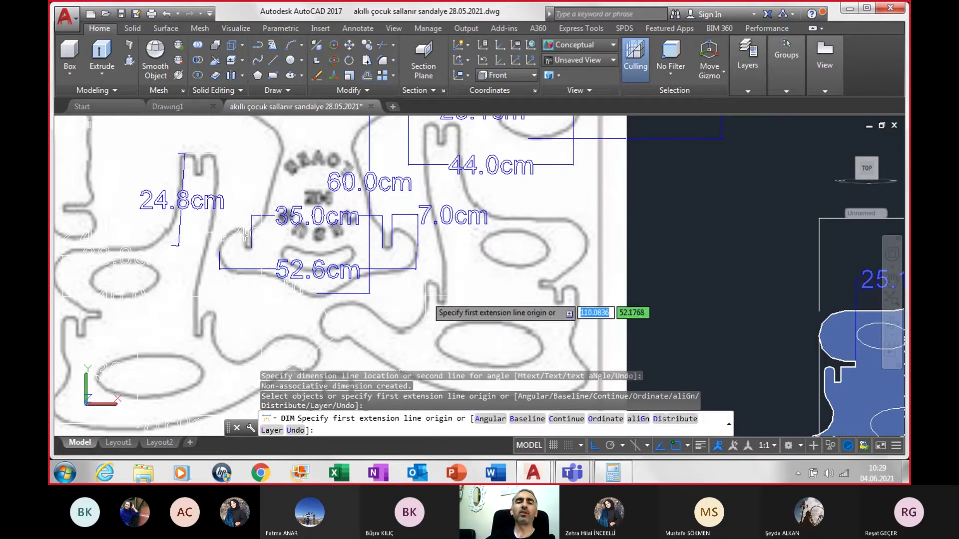
# - End dimensioning and bring the blue panels into view
pyautogui.press('Escape')
pyautogui.scroll(-2, 431, 279)
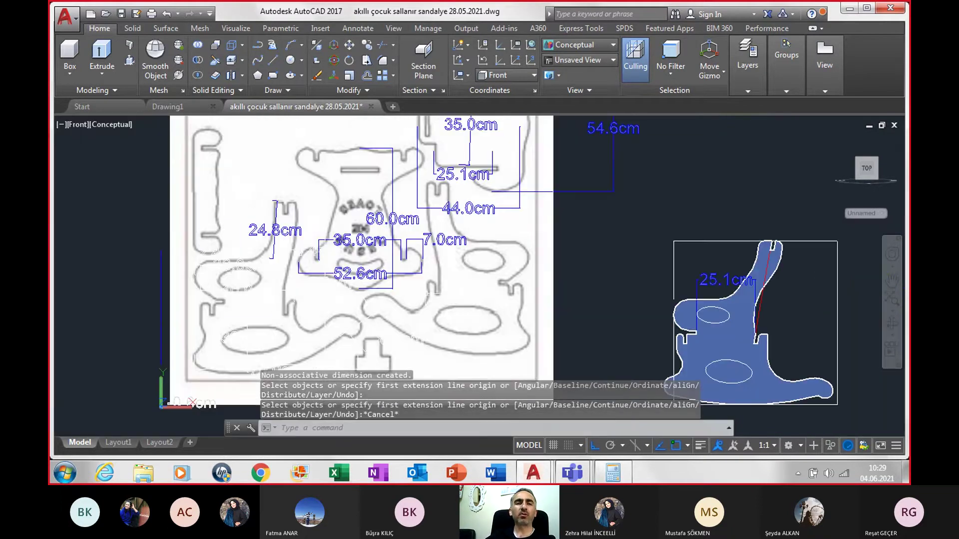
pyautogui.scroll(-2, 387, 263)
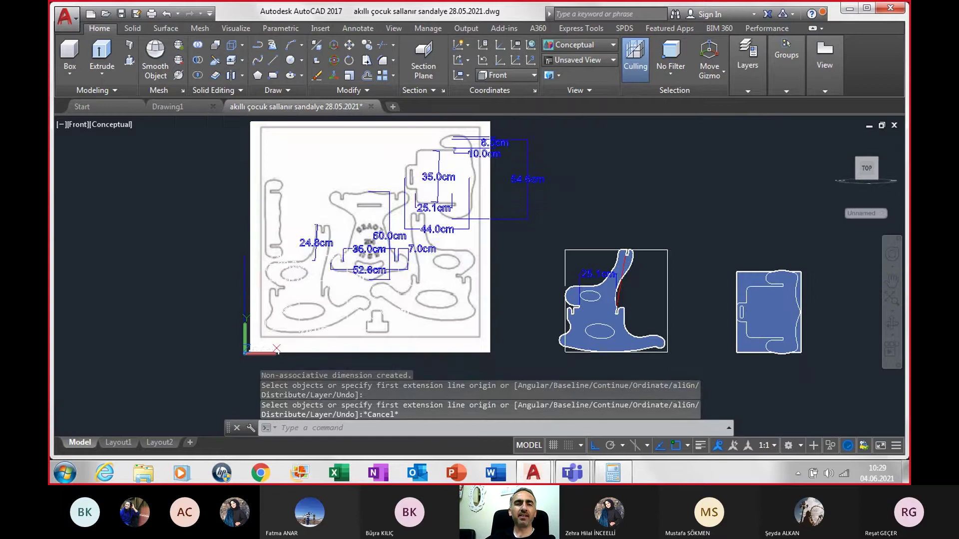
pyautogui.scroll(1, 410, 297)
pyautogui.scroll(-4, 402, 270)
pyautogui.moveTo(642, 321); pyautogui.dragTo(527, 324, button='middle')
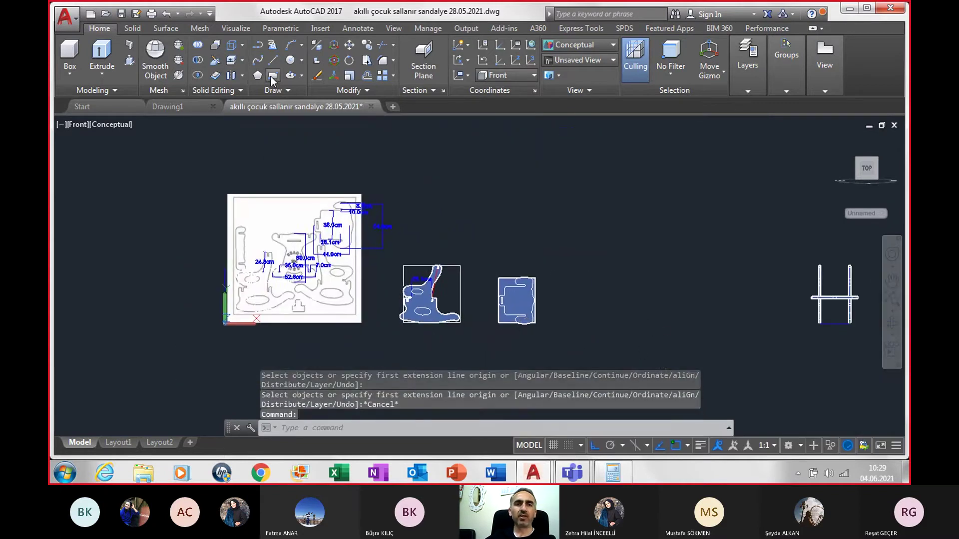
# - Start a rectangle on the baseline right of the panels with width 52.6
pyautogui.click(273, 75)
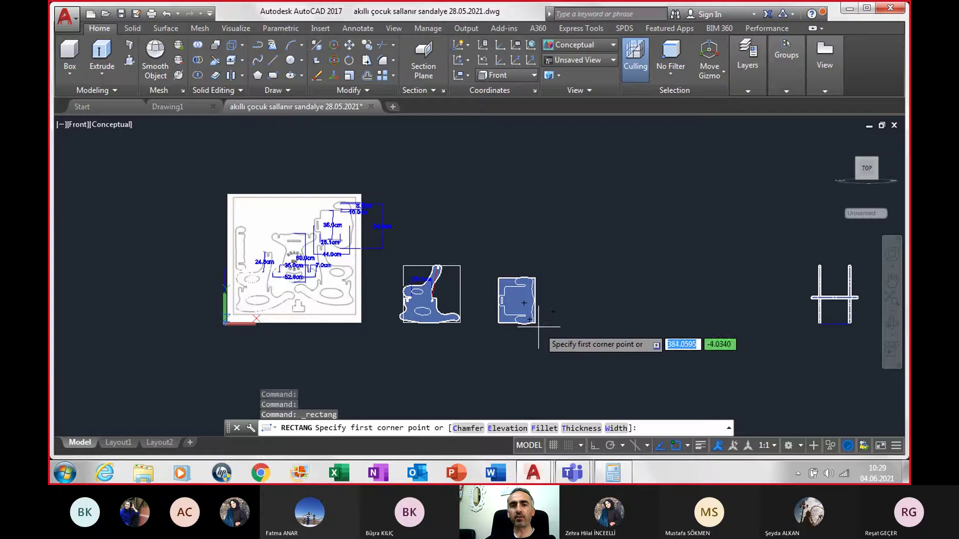
pyautogui.scroll(3, 539, 332)
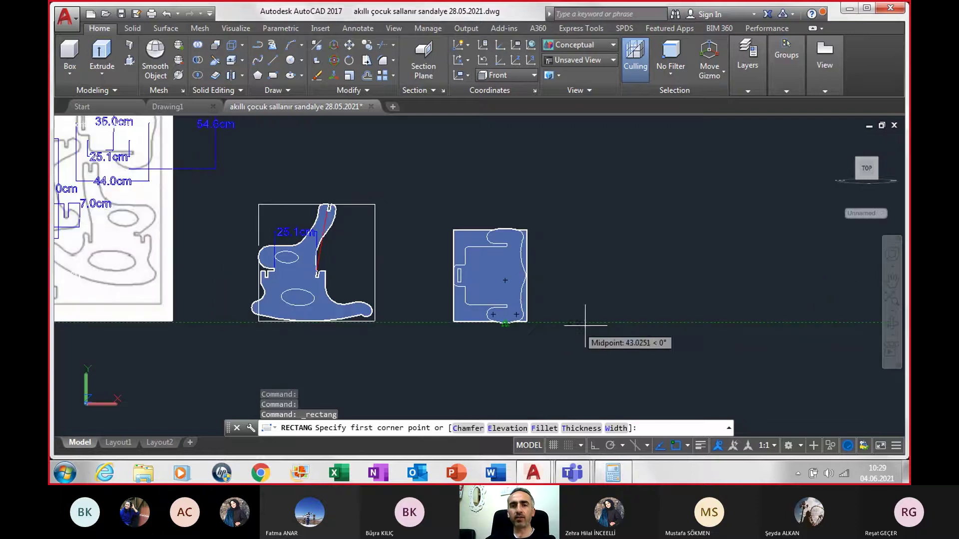
pyautogui.click(609, 320)
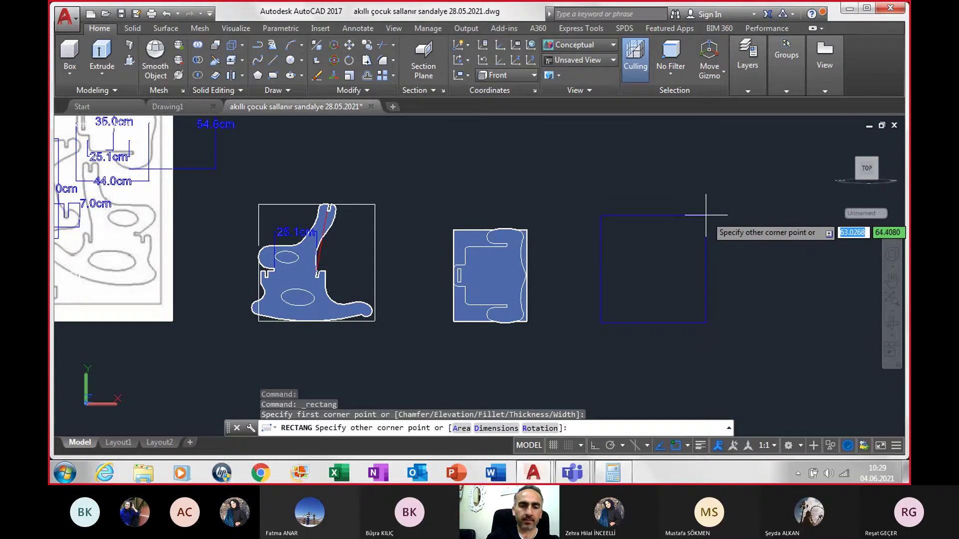
pyautogui.write('2.6')
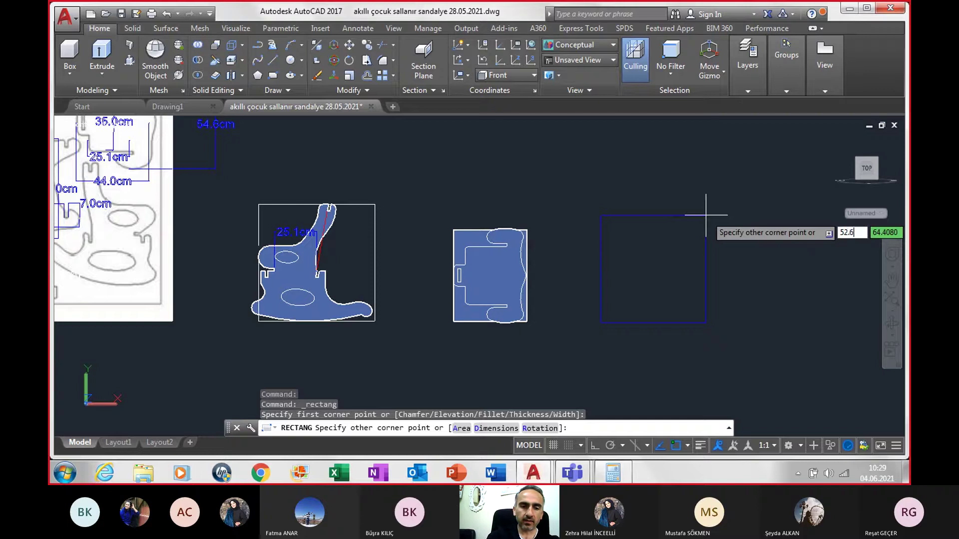
pyautogui.press('Tab')
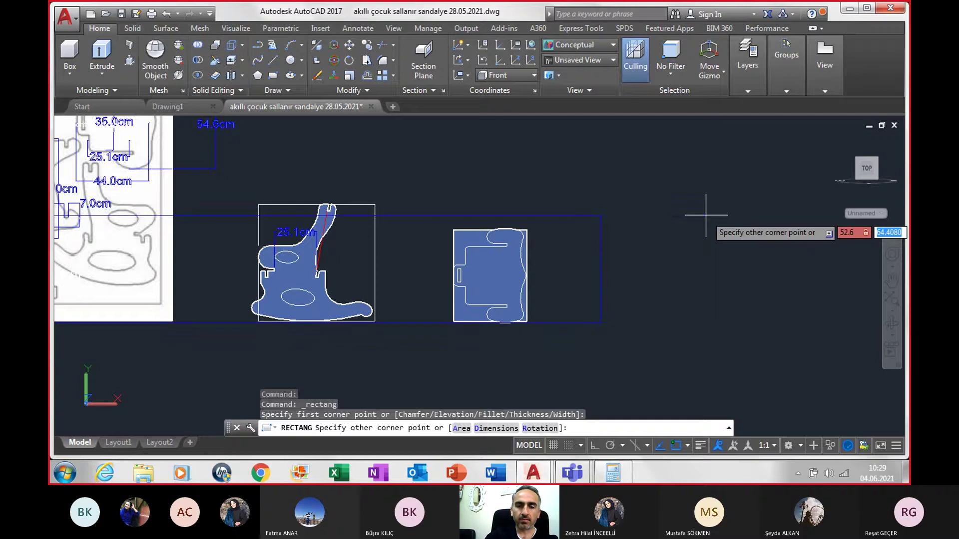
pyautogui.write('60')
# - Finish the rectangle at 52.6 wide by 60 tall
pyautogui.press('Return')
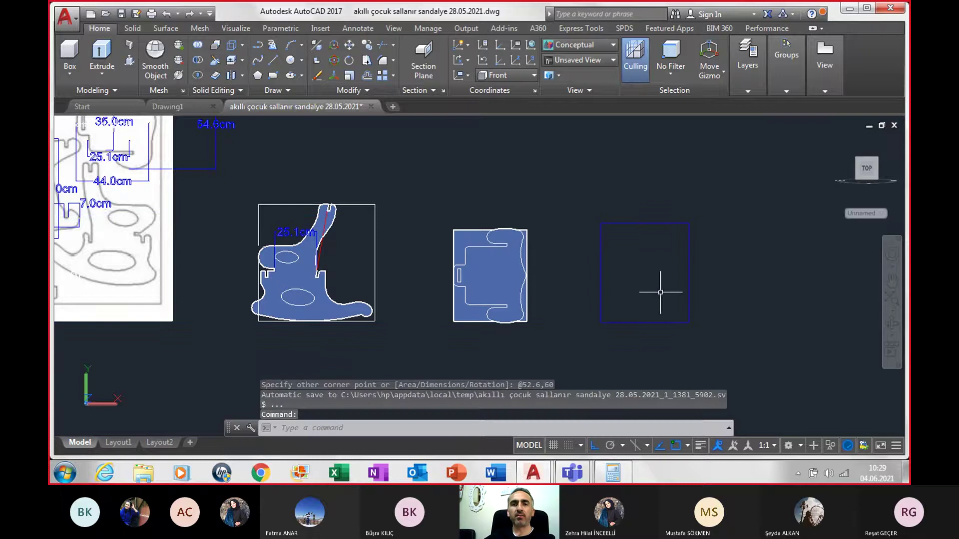
pyautogui.scroll(-2, 749, 310)
pyautogui.scroll(-1, 750, 314)
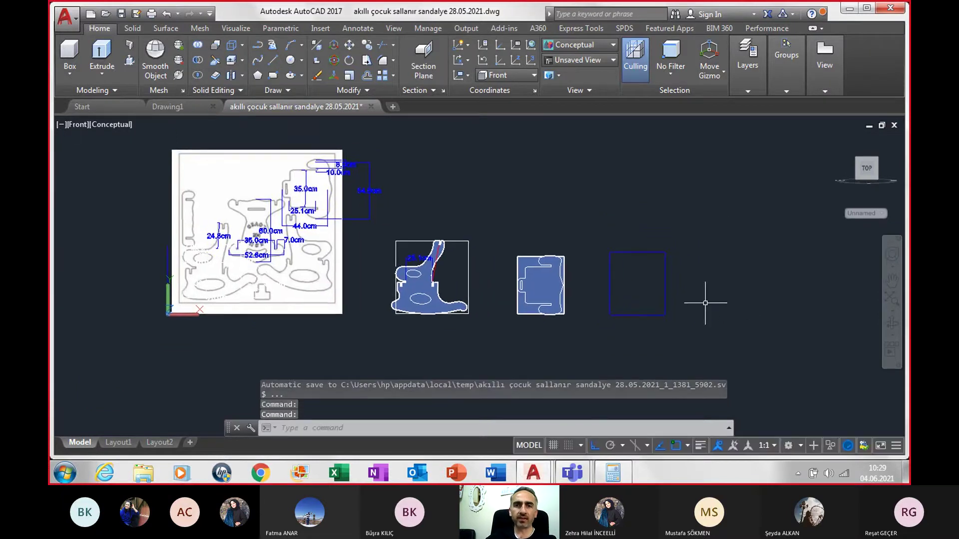
# - Change the current drawing colour from Blue to ByLayer in Properties
pyautogui.write('prop')
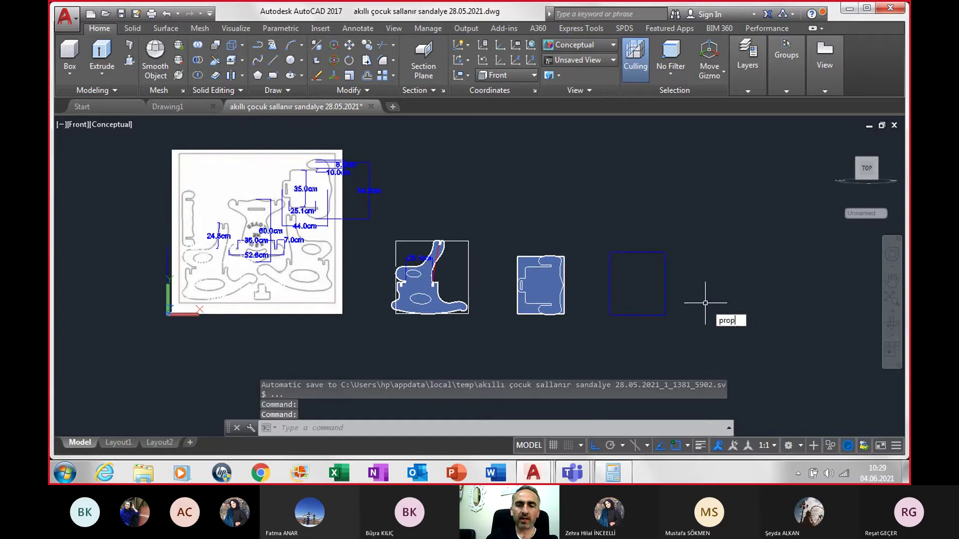
pyautogui.press('Return')
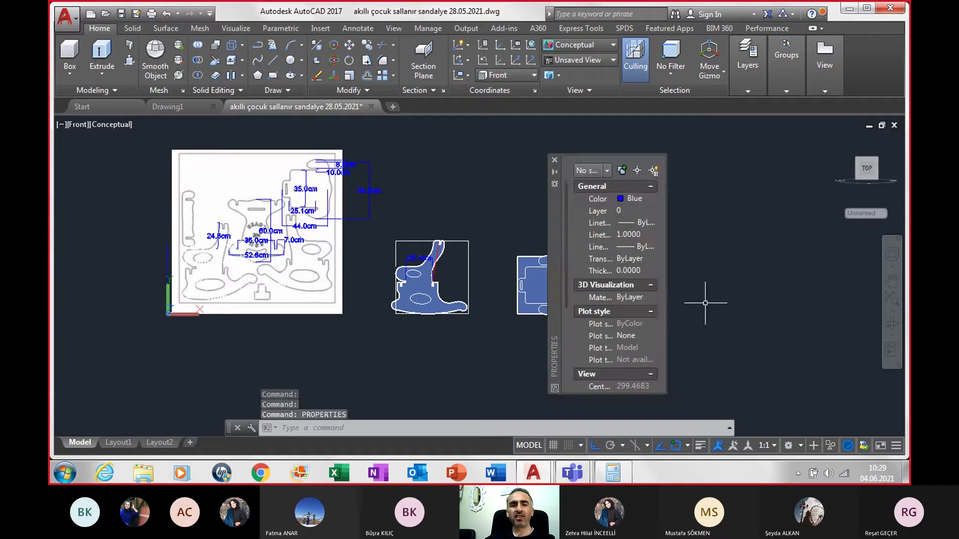
pyautogui.click(639, 198)
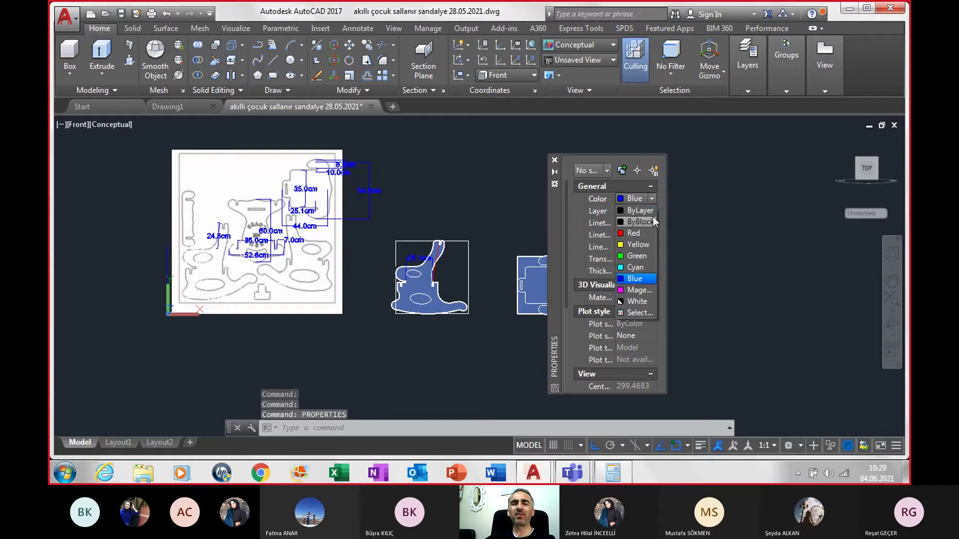
pyautogui.click(640, 211)
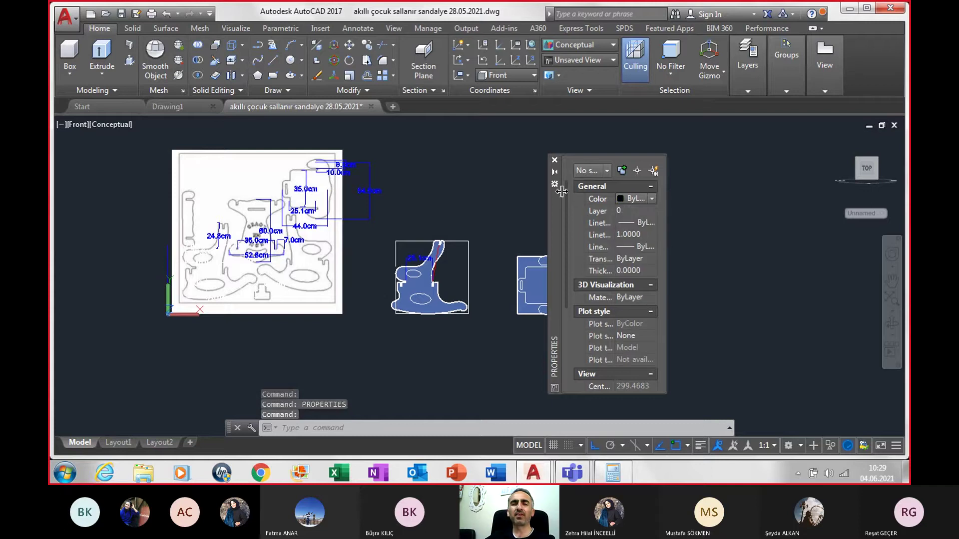
pyautogui.click(555, 160)
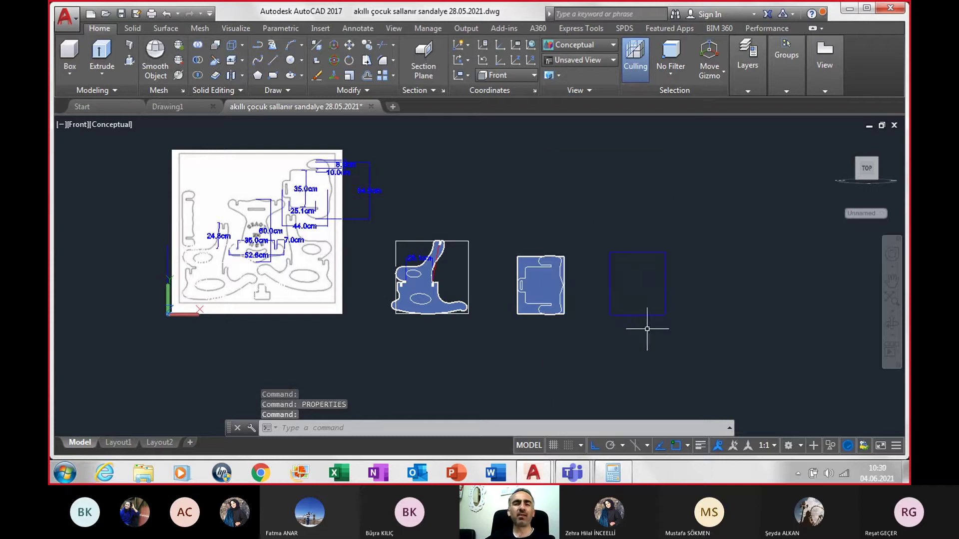
pyautogui.scroll(2, 261, 255)
# - Try a continued dimension on the seat panel, then cancel the attempt
pyautogui.scroll(2, 261, 254)
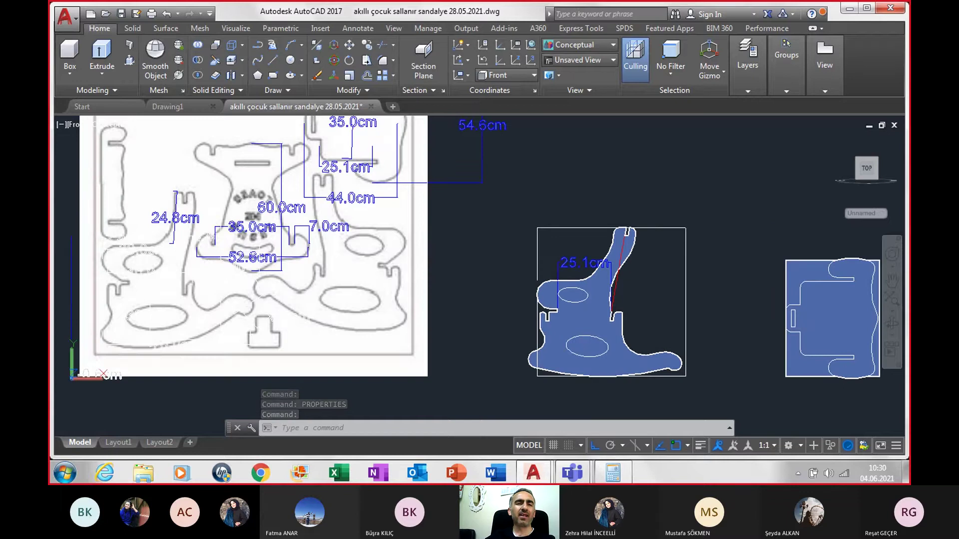
pyautogui.scroll(1, 250, 233)
pyautogui.moveTo(250, 234); pyautogui.dragTo(261, 252, button='middle')
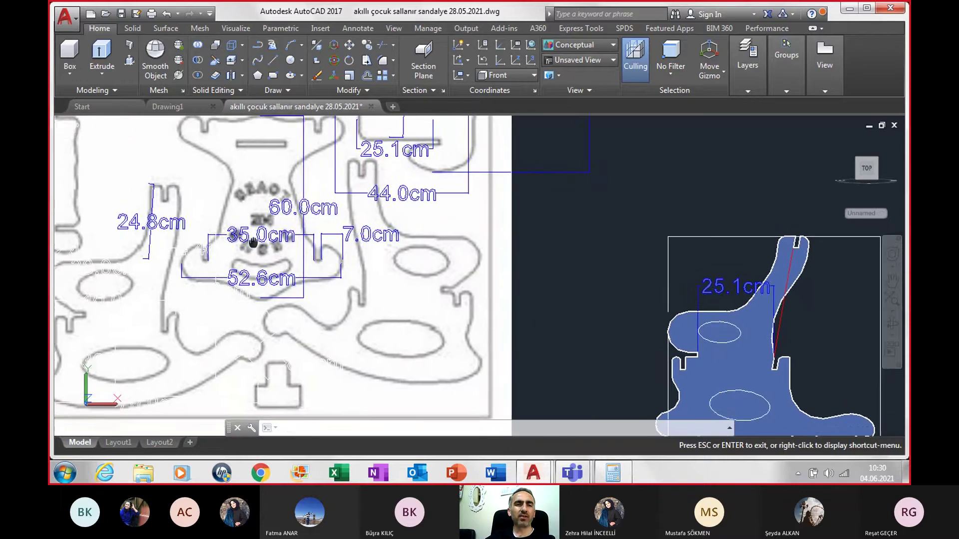
pyautogui.scroll(1, 270, 304)
pyautogui.scroll(1, 270, 304)
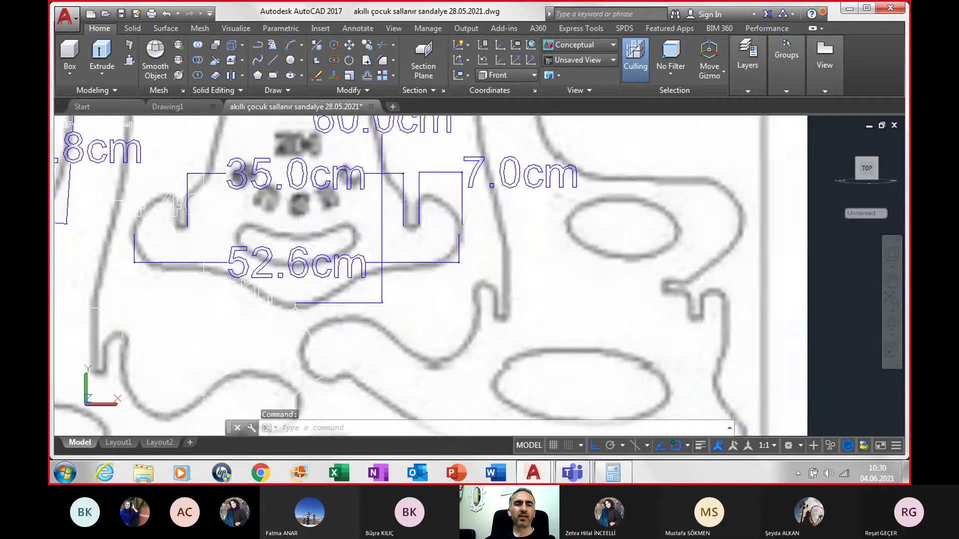
pyautogui.scroll(-3, 270, 305)
pyautogui.scroll(1, 296, 308)
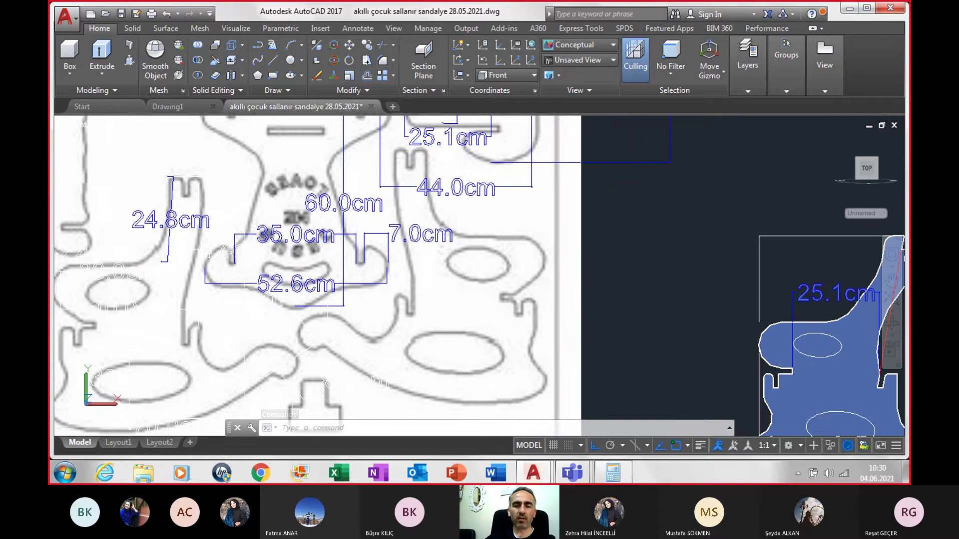
pyautogui.write('dim')
pyautogui.press('Return')
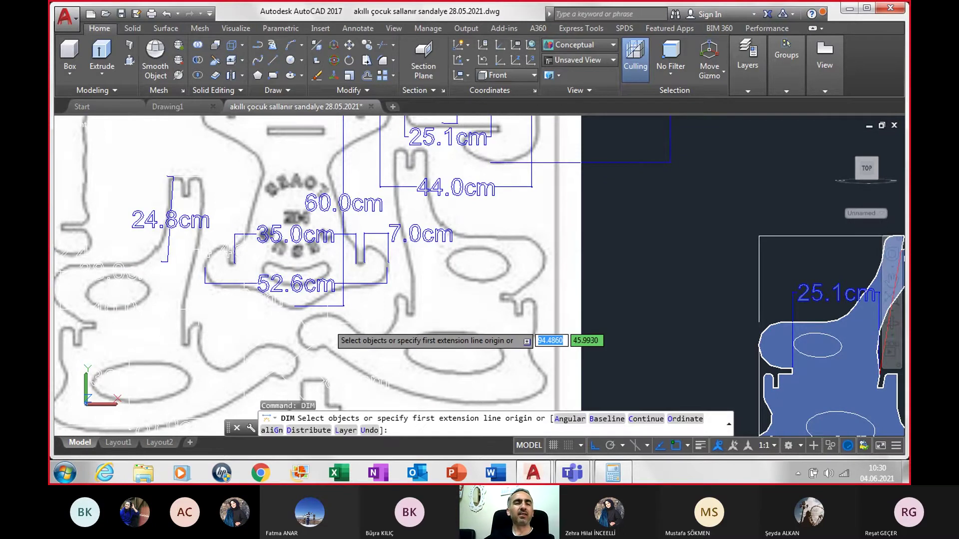
pyautogui.scroll(1, 342, 316)
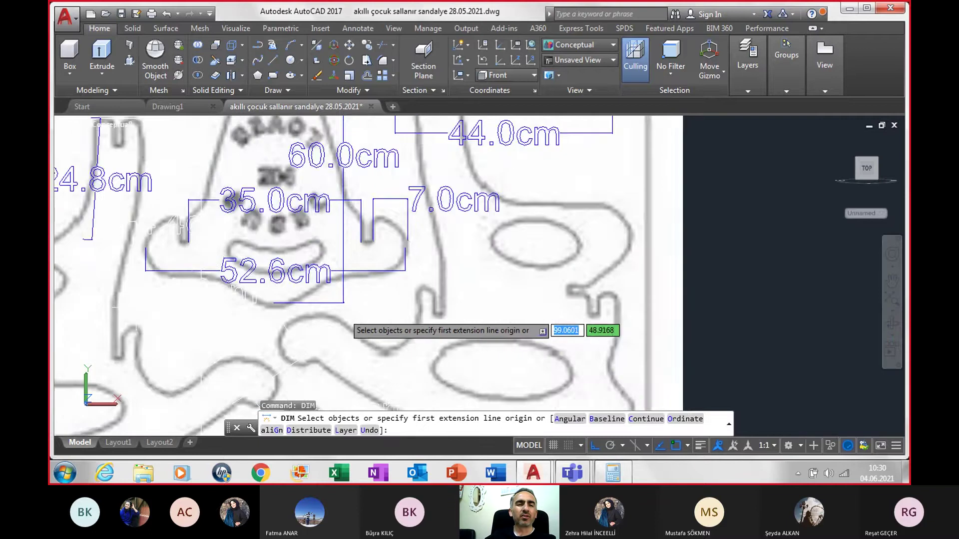
pyautogui.scroll(1, 332, 319)
pyautogui.write('c')
pyautogui.press('Return')
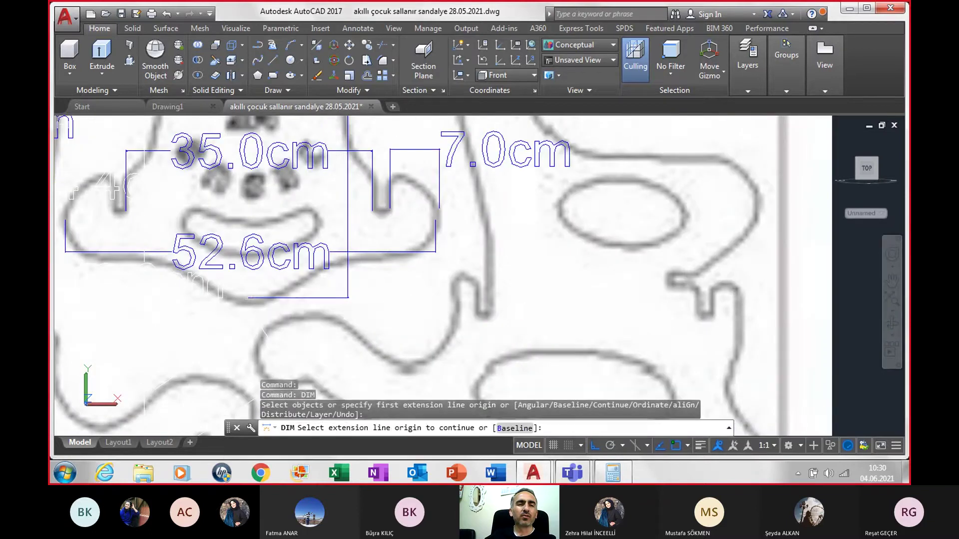
pyautogui.click(348, 290)
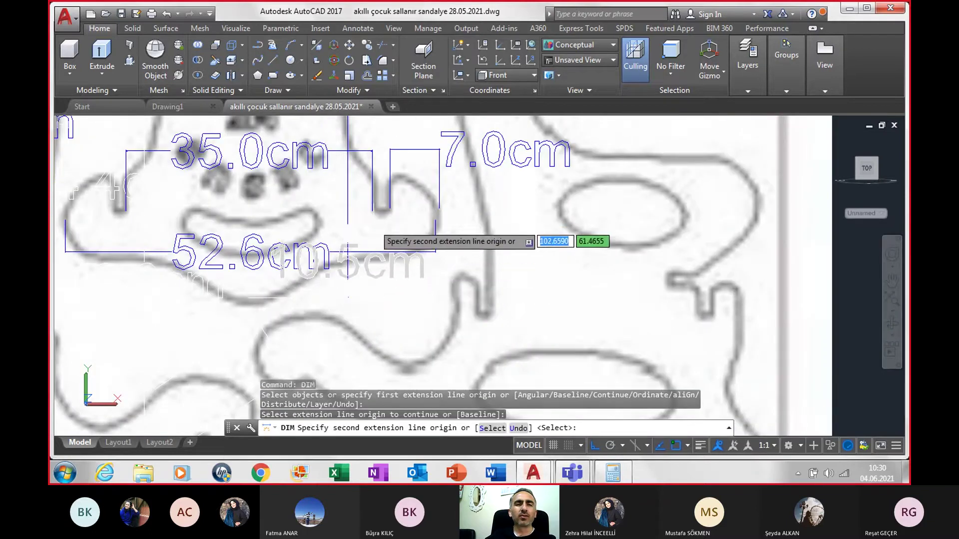
pyautogui.scroll(-1, 349, 298)
pyautogui.scroll(1, 350, 289)
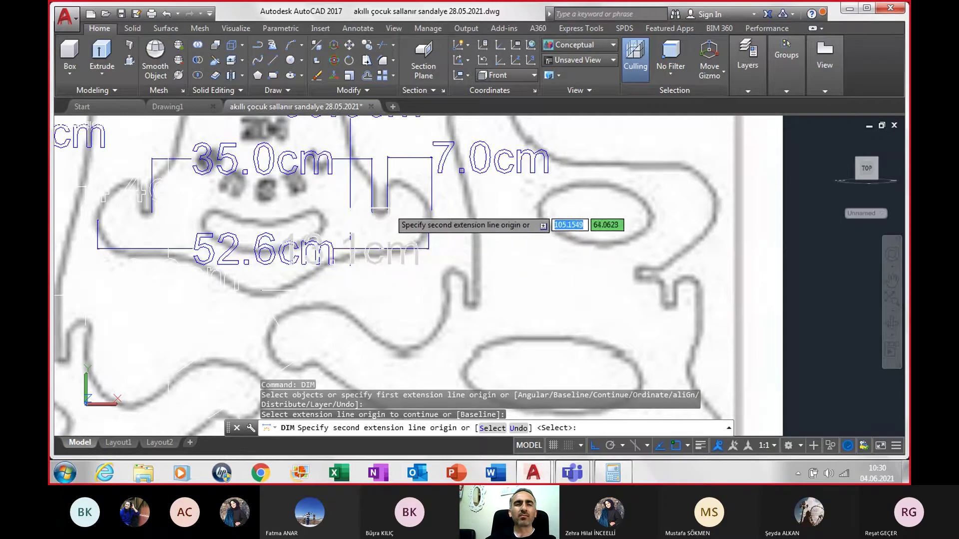
pyautogui.scroll(-2, 371, 231)
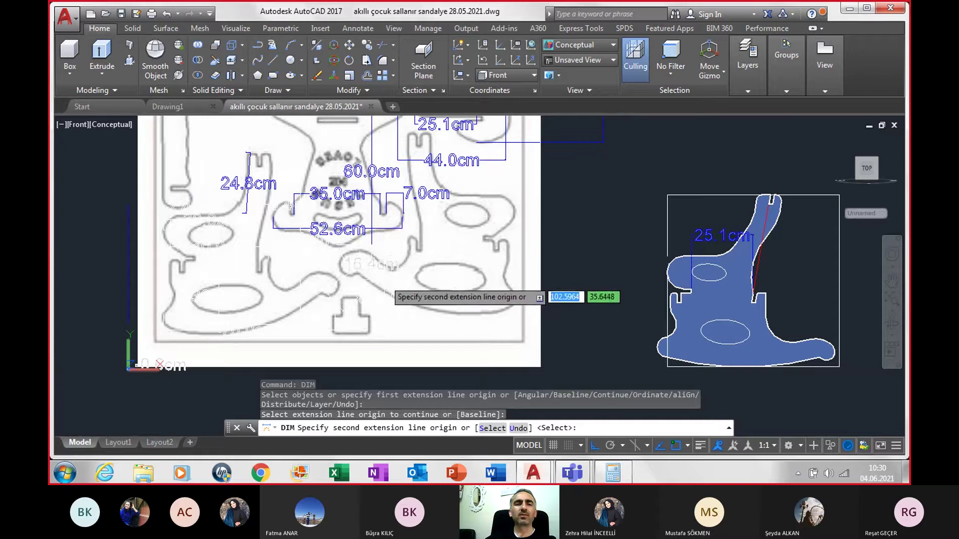
pyautogui.press('Escape')
pyautogui.scroll(-2, 392, 278)
pyautogui.scroll(1, 412, 250)
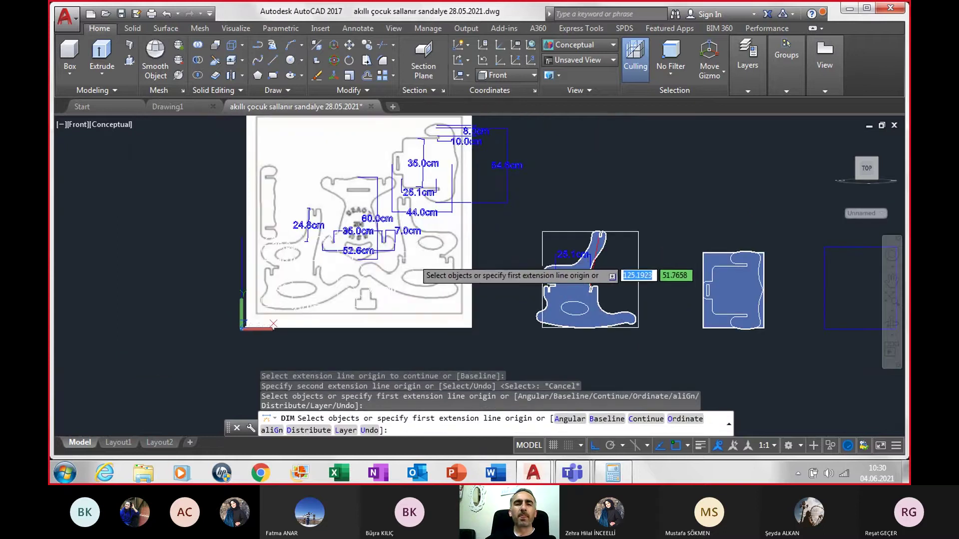
pyautogui.scroll(1, 380, 250)
pyautogui.scroll(1, 379, 248)
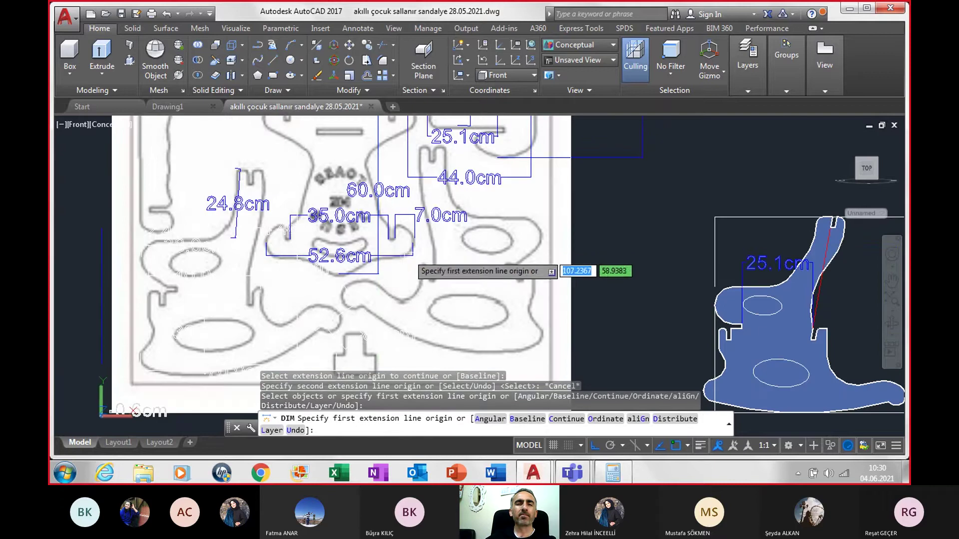
pyautogui.press('Escape')
# - Add a 13.0 continued dimension from the previous dimension to the edge midpoint
pyautogui.write('d')
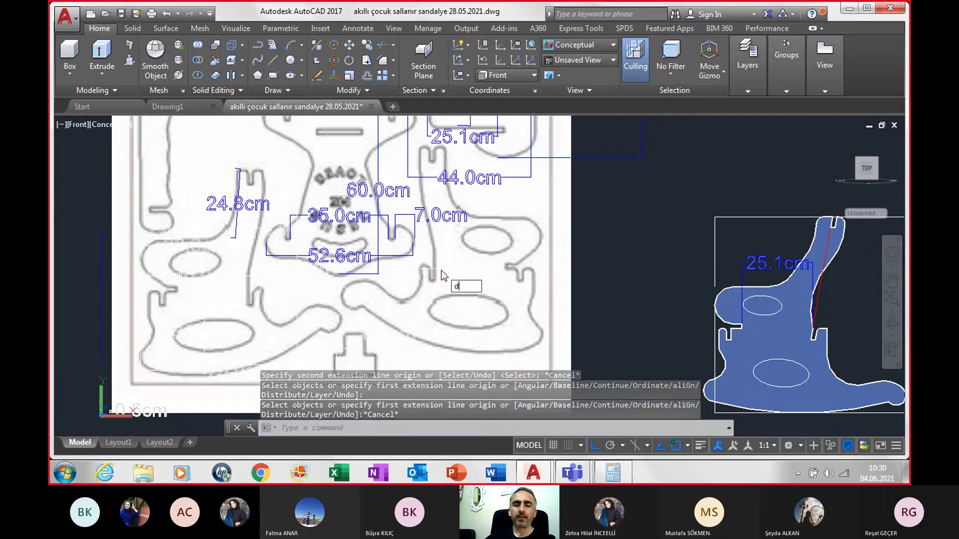
pyautogui.write('m')
pyautogui.press('Return')
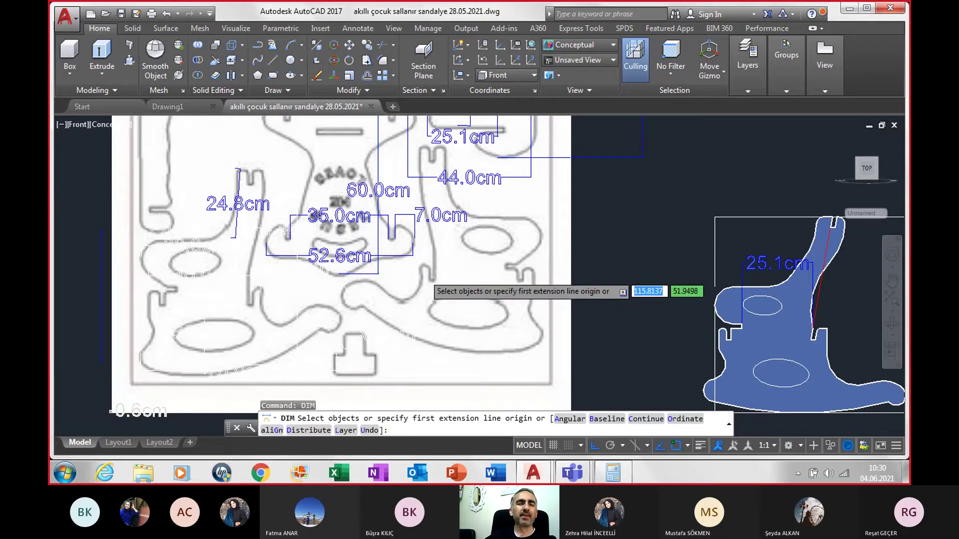
pyautogui.scroll(1, 428, 278)
pyautogui.scroll(1, 422, 276)
pyautogui.write('c')
pyautogui.press('Return')
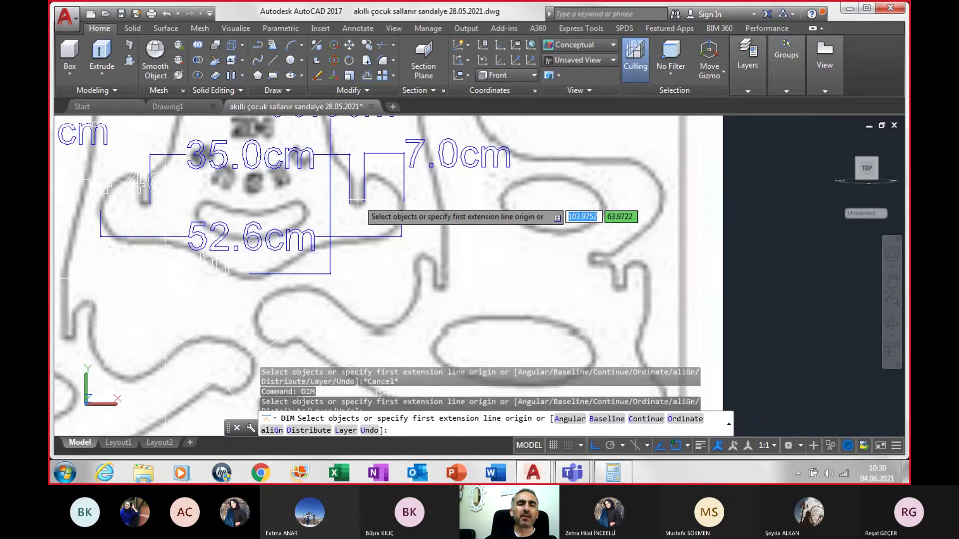
pyautogui.click(364, 199)
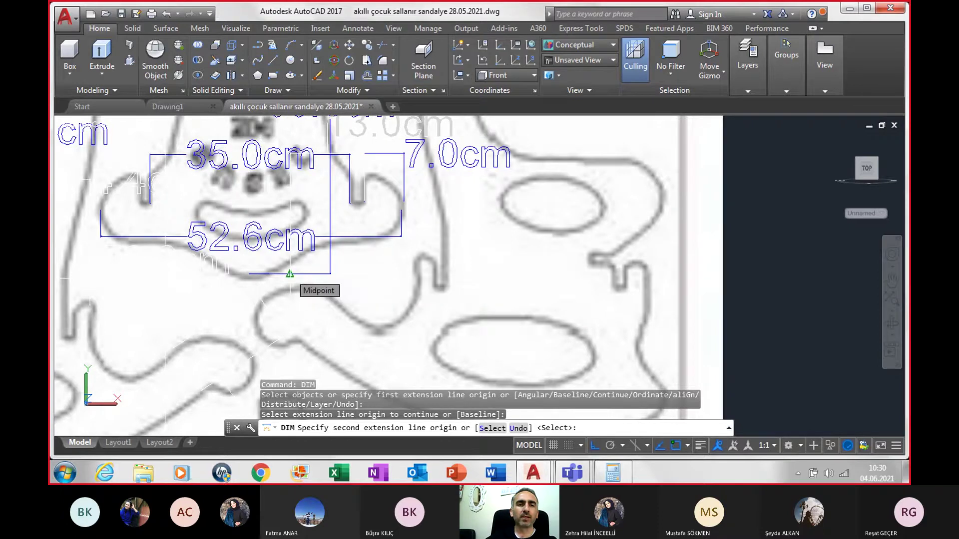
pyautogui.click(290, 274)
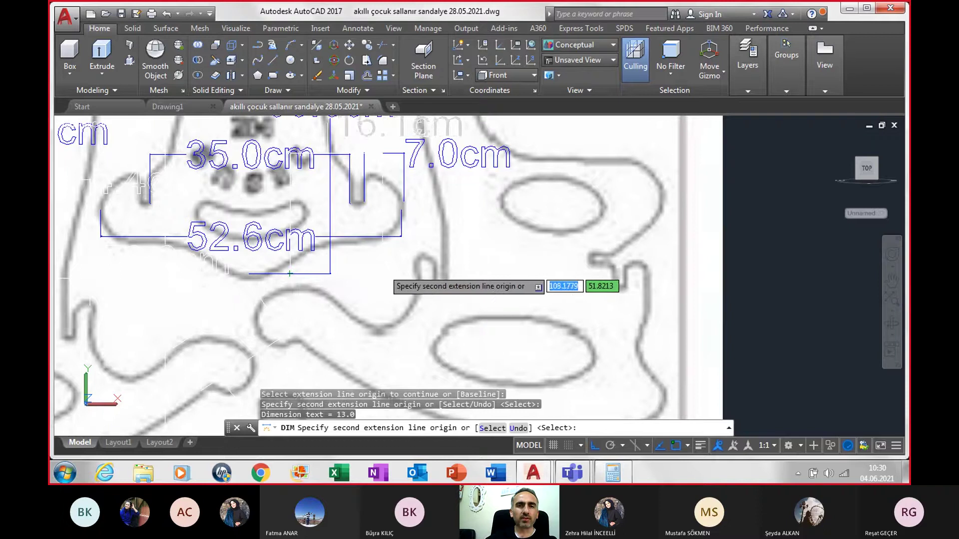
pyautogui.press('Escape')
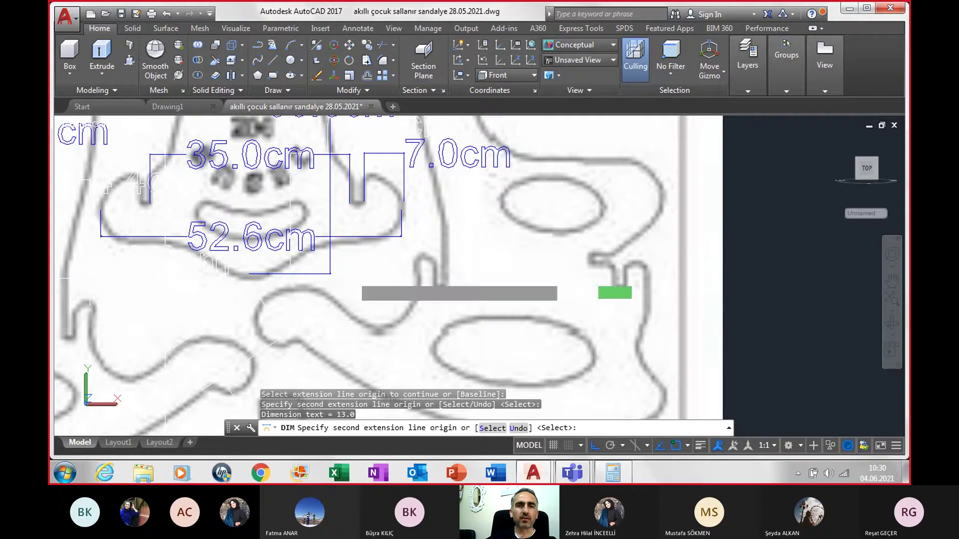
pyautogui.press('Escape')
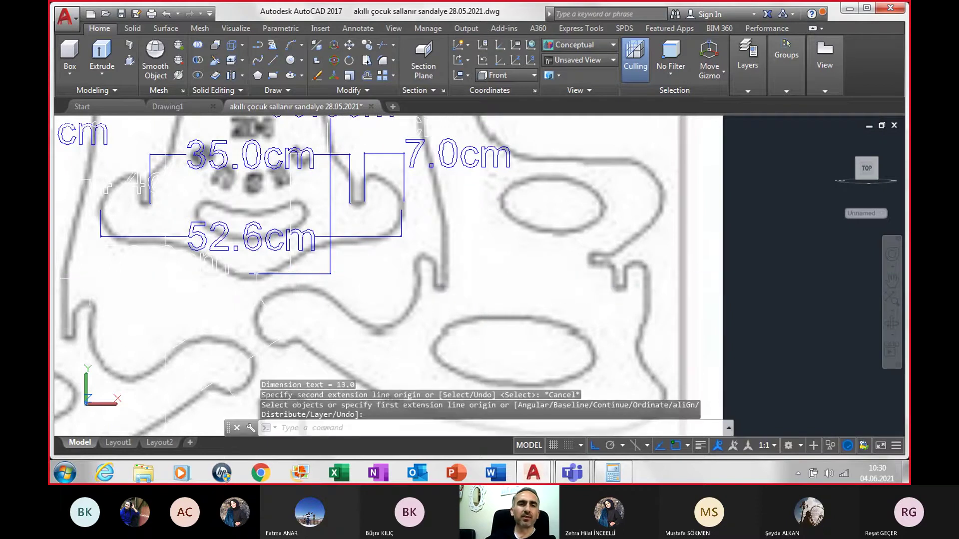
pyautogui.write('pr')
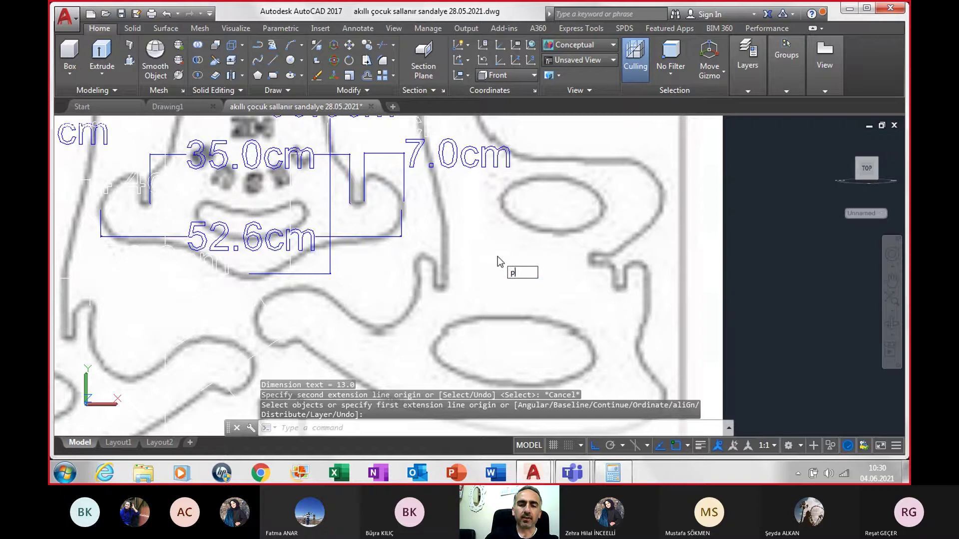
pyautogui.press('Return')
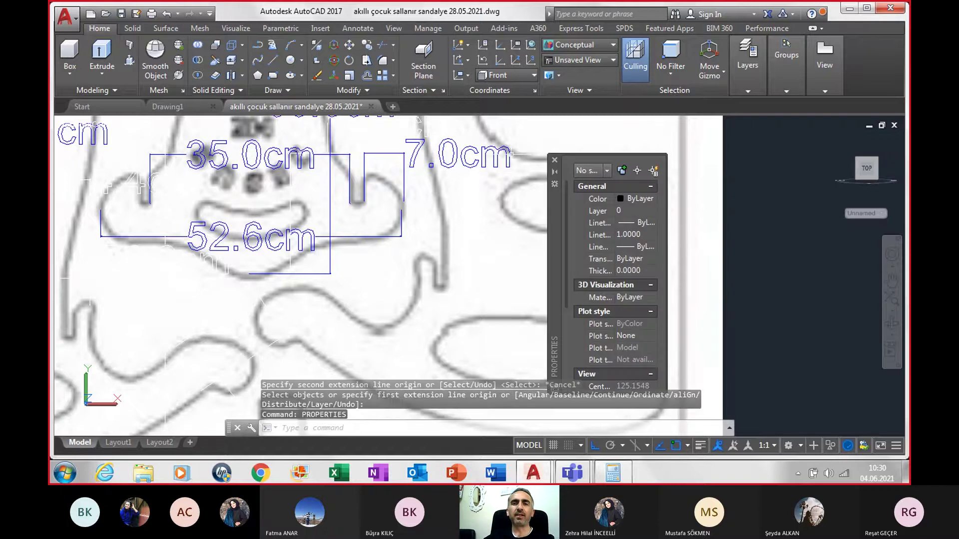
# - Set the current colour to Blue and move the Properties palette aside
pyautogui.click(641, 199)
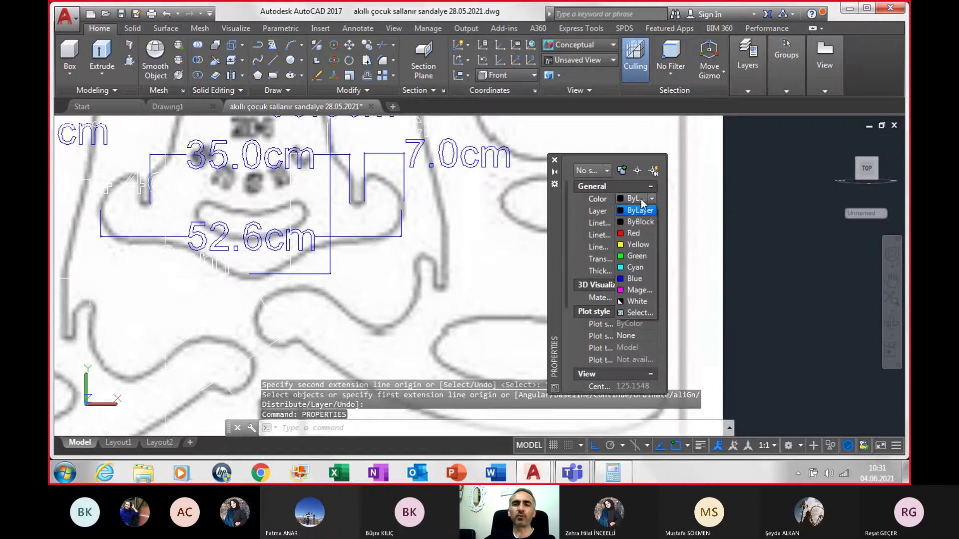
pyautogui.click(635, 278)
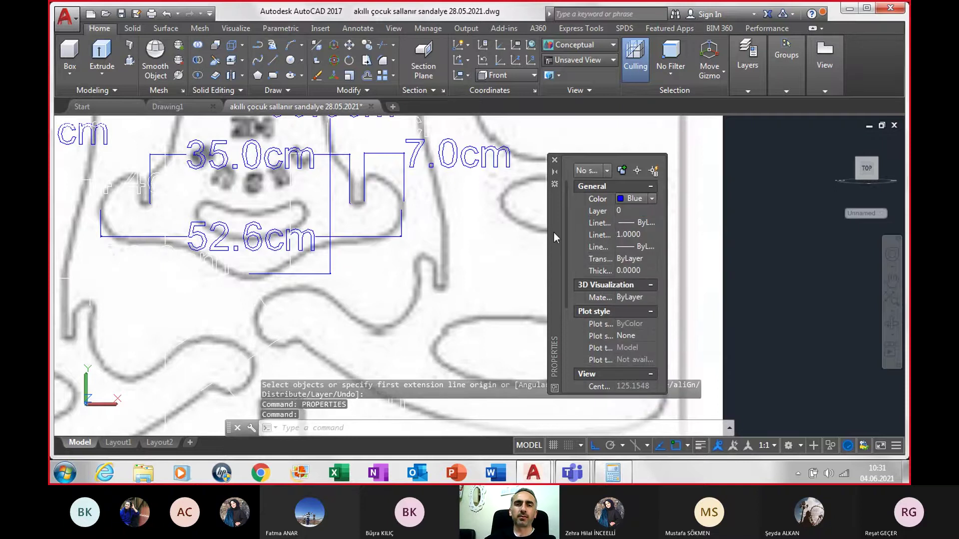
pyautogui.moveTo(553, 234); pyautogui.dragTo(100, 255)
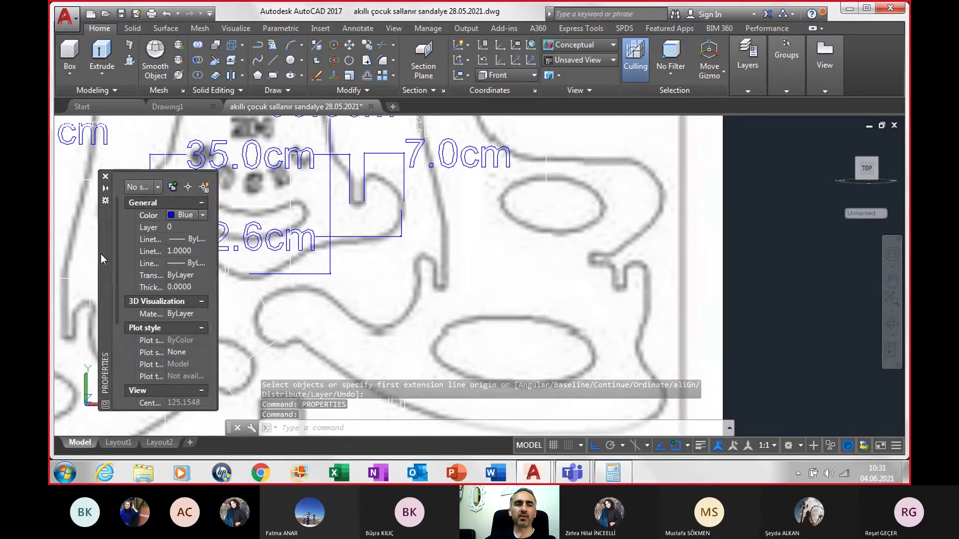
pyautogui.moveTo(100, 254); pyautogui.dragTo(697, 252)
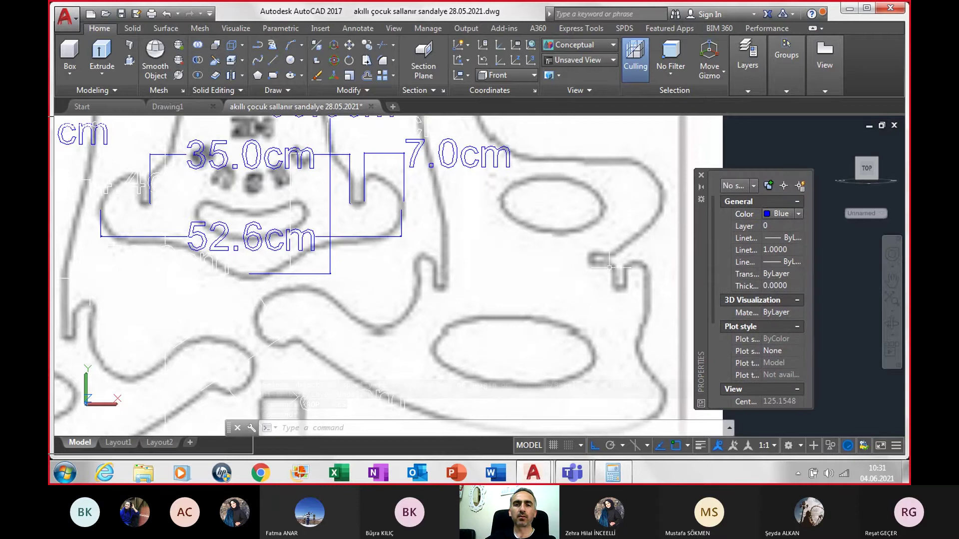
pyautogui.press('Escape')
pyautogui.write('di')
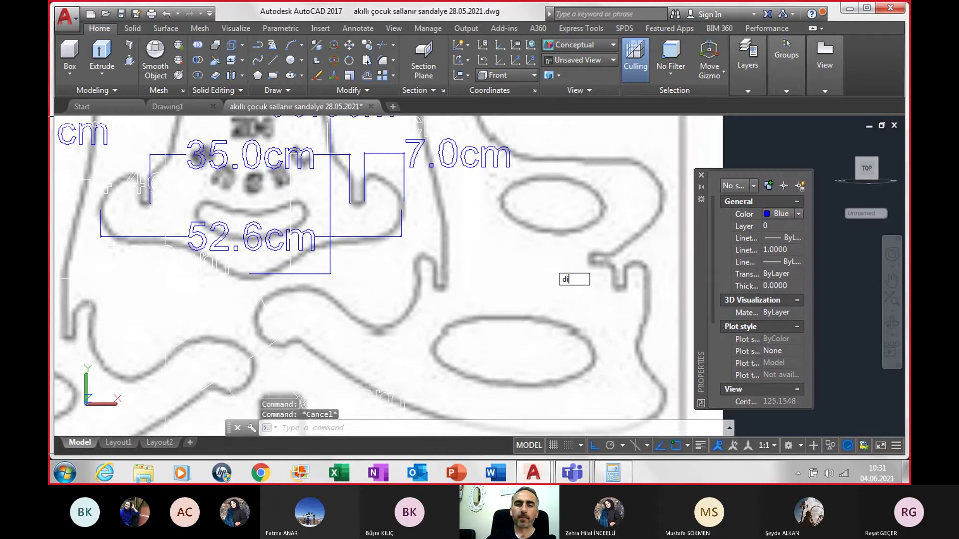
# - Dimension 12.0cm from the edge midpoint, placed beside the 52.6cm dimension
pyautogui.write('m')
pyautogui.press('Return')
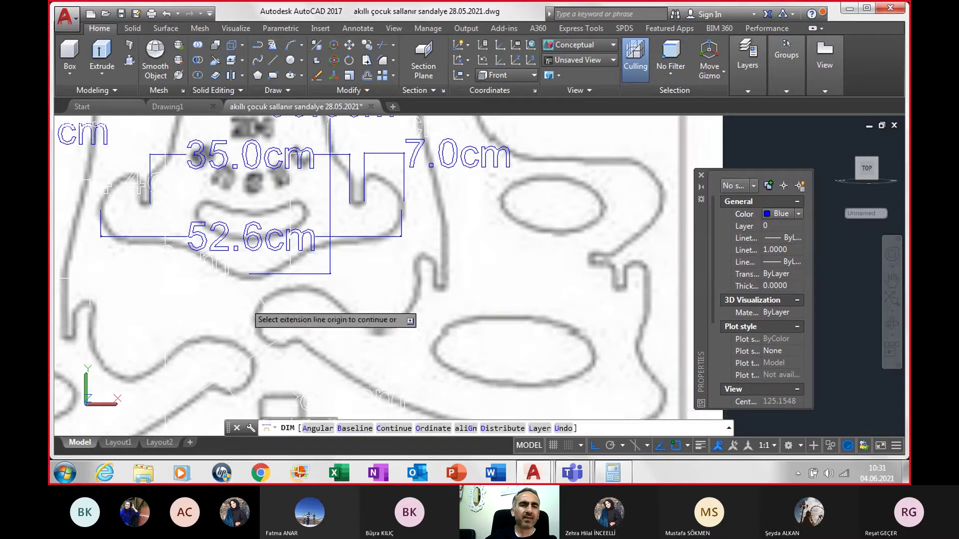
pyautogui.click(250, 274)
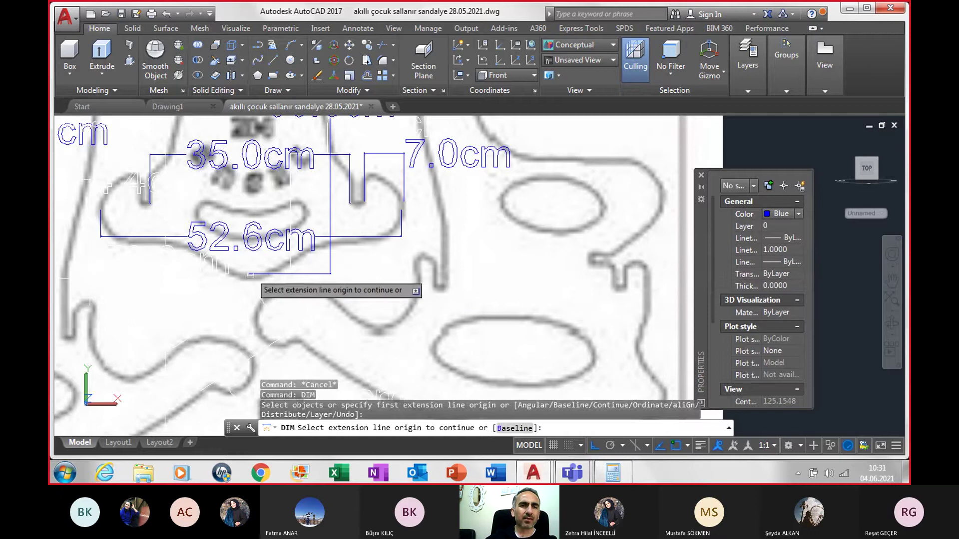
pyautogui.click(251, 275)
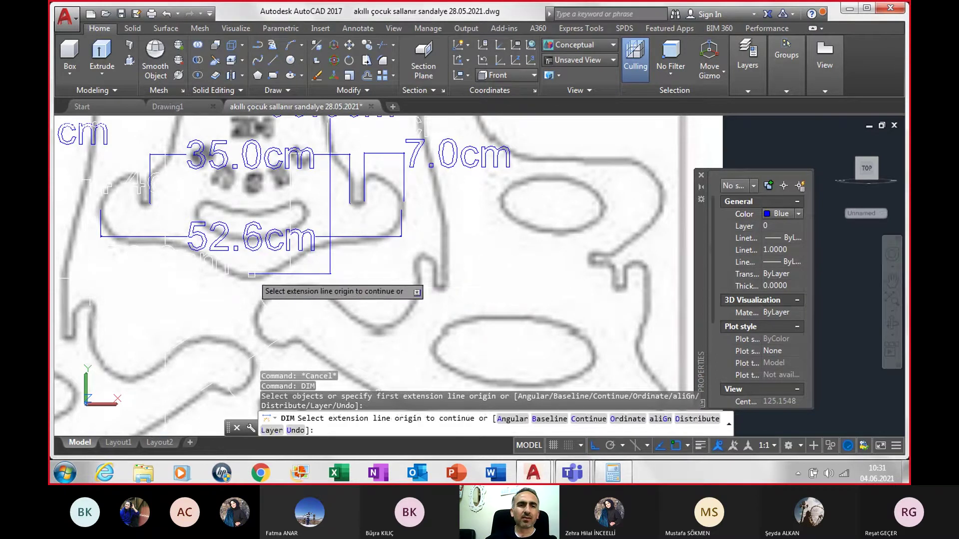
pyautogui.press('Return')
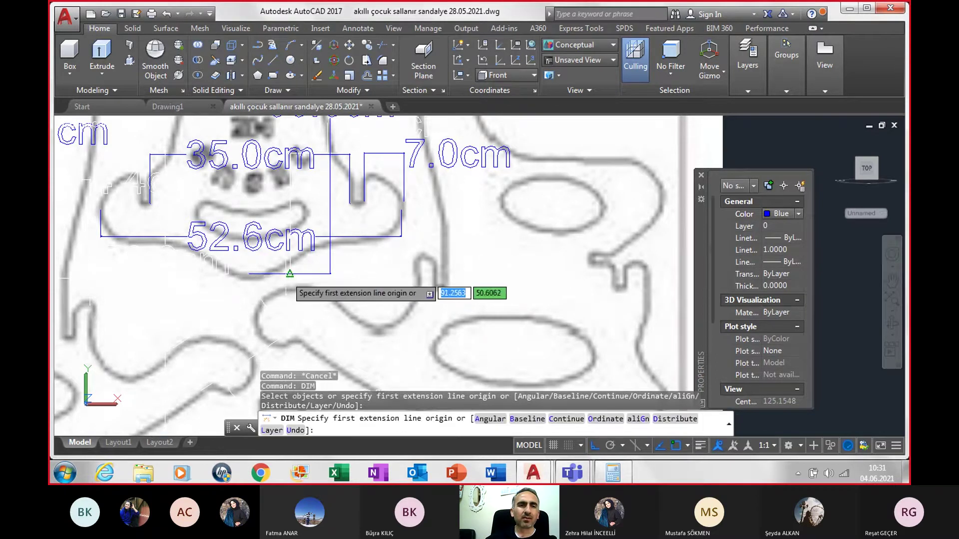
pyautogui.click(290, 273)
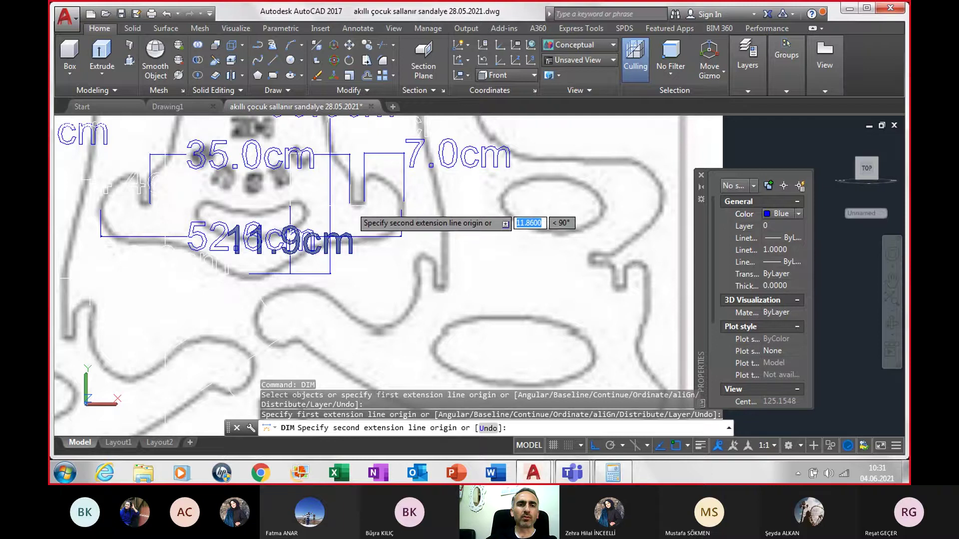
pyautogui.write('12')
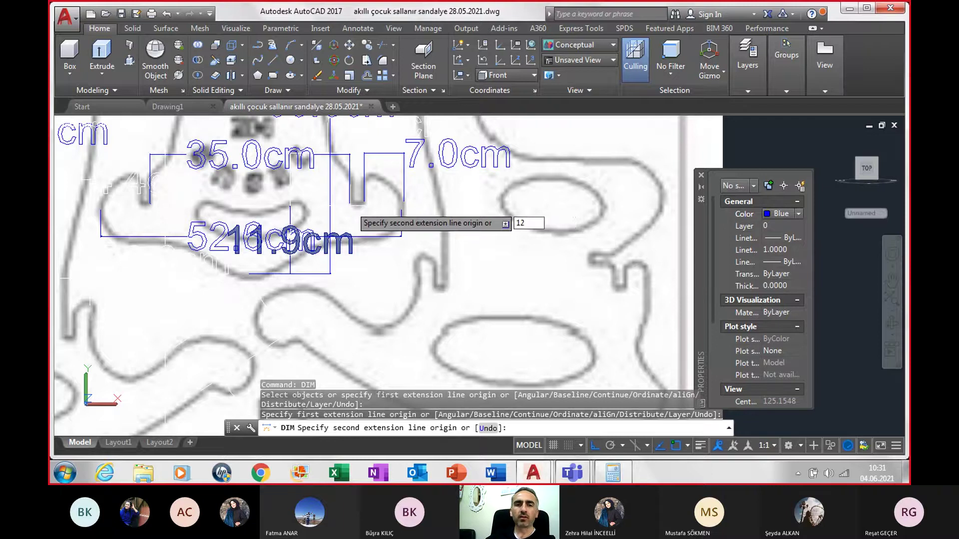
pyautogui.press('Return')
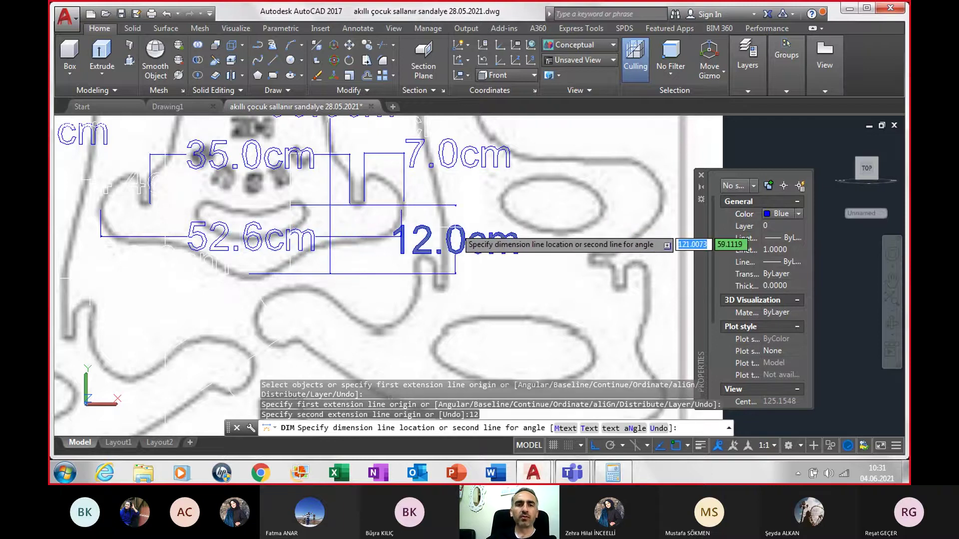
pyautogui.click(456, 235)
pyautogui.press('Escape')
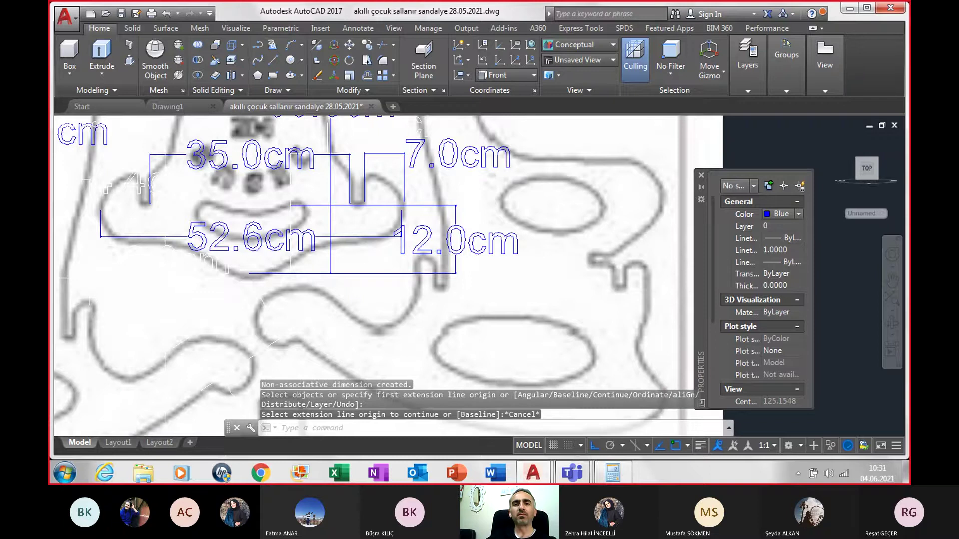
pyautogui.scroll(-3, 474, 252)
pyautogui.moveTo(520, 242); pyautogui.dragTo(301, 241, button='middle')
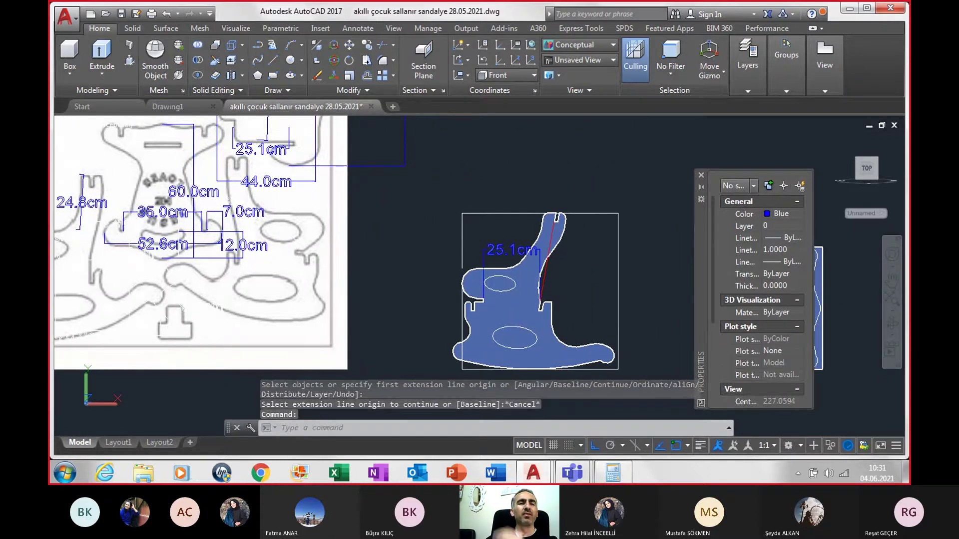
# - Switch the colour for new objects from Blue to ByLayer
pyautogui.moveTo(684, 224); pyautogui.dragTo(255, 228, button='middle')
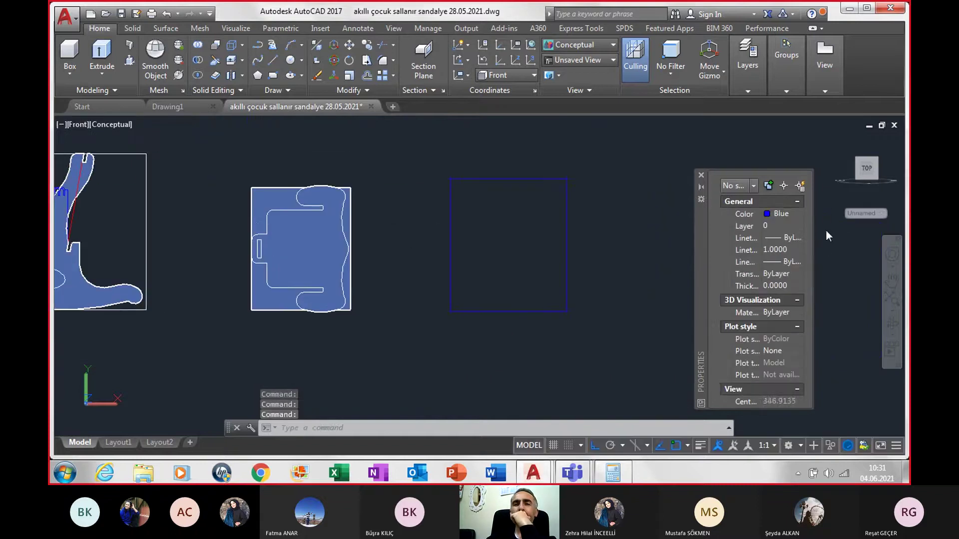
pyautogui.click(781, 214)
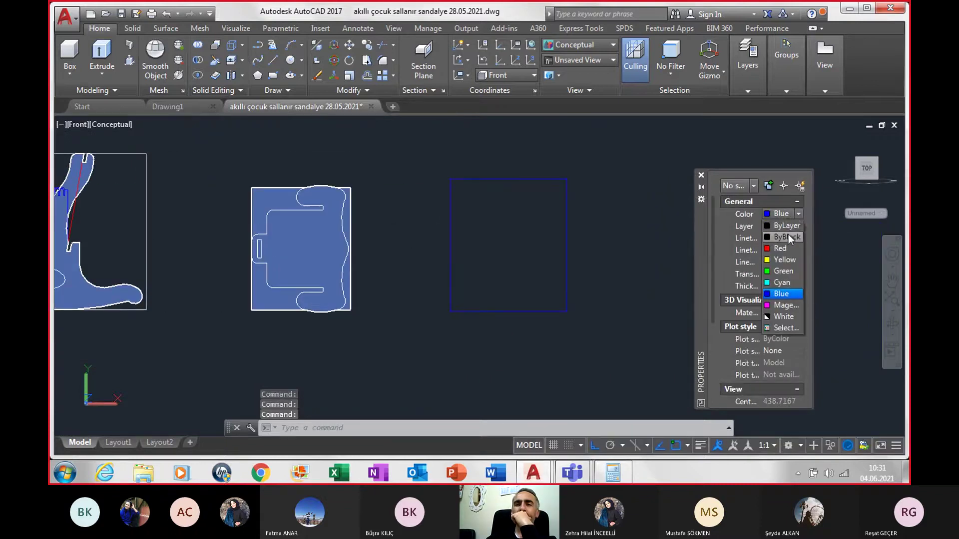
pyautogui.click(788, 225)
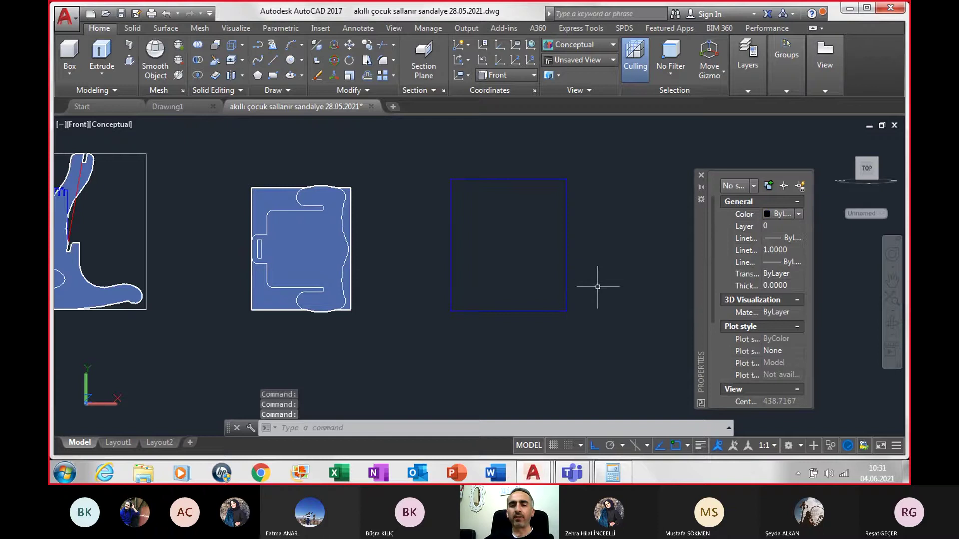
# - Draw a horizontal line across the rectangle 12 below its top-left corner
pyautogui.press('Return')
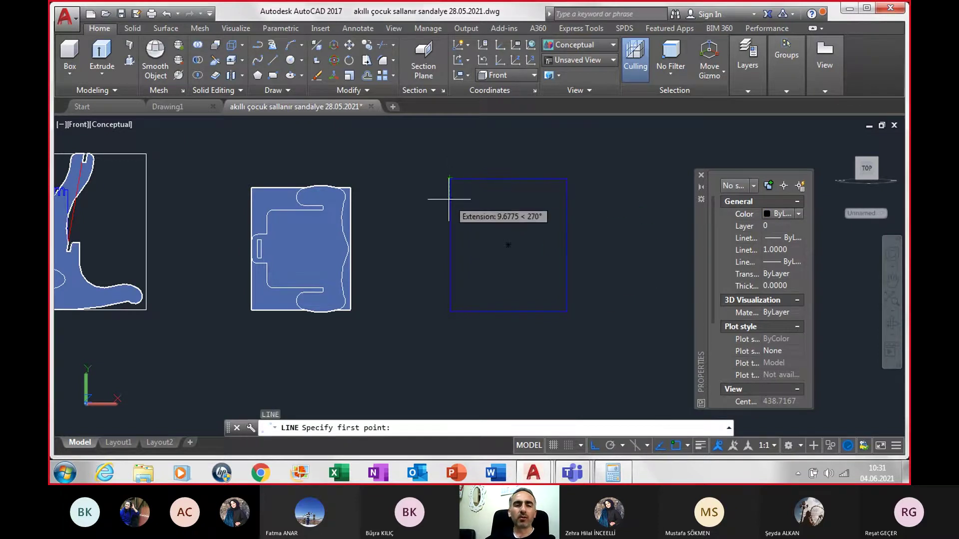
pyautogui.write('1')
pyautogui.press('Return')
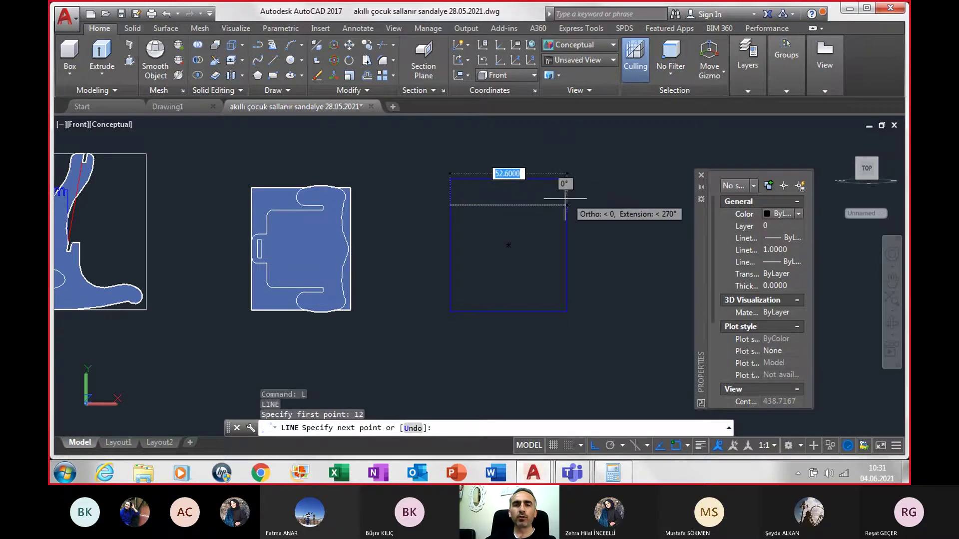
pyautogui.press('Escape')
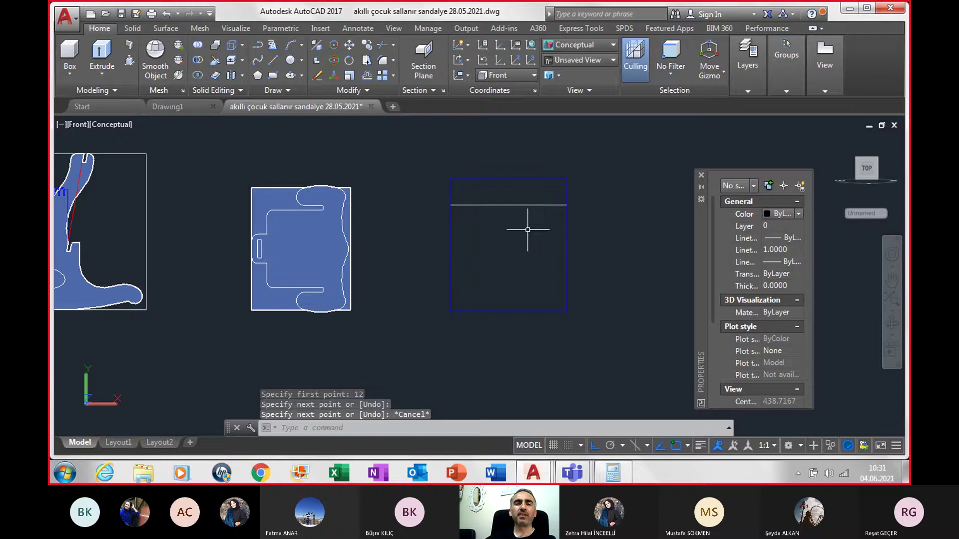
# - Zoom out and back in to review the dimensioned reference sheet
pyautogui.scroll(-4, 519, 239)
pyautogui.scroll(1, 369, 237)
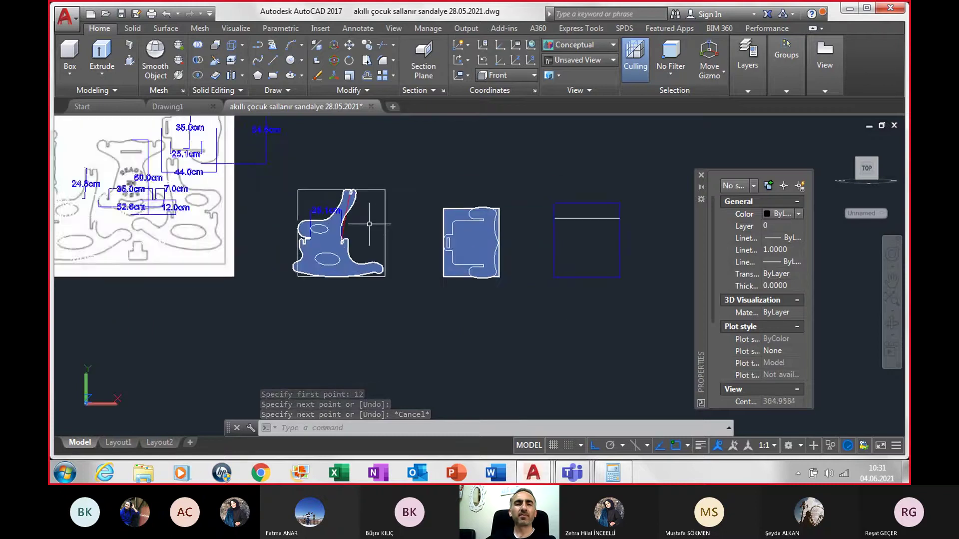
pyautogui.scroll(2, 369, 227)
pyautogui.scroll(-2, 369, 224)
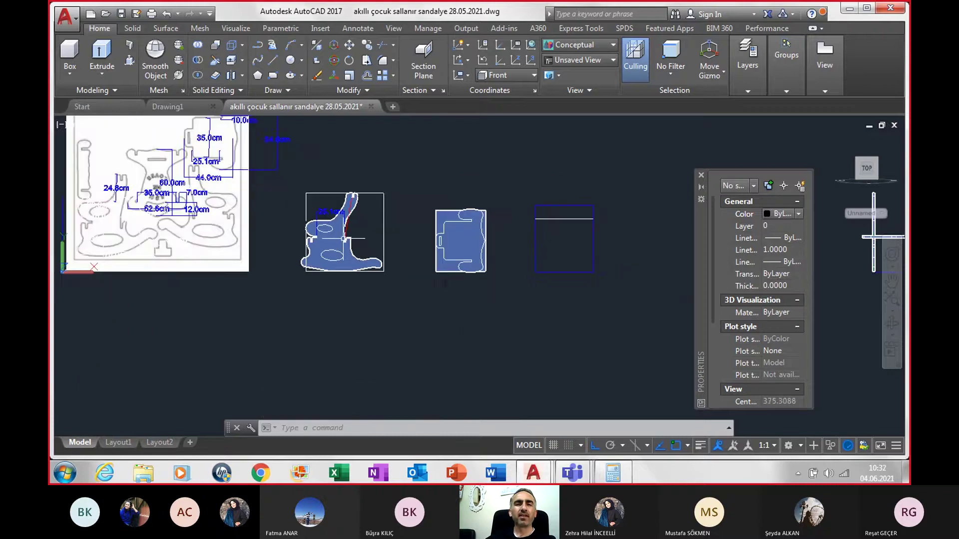
pyautogui.scroll(2, 174, 270)
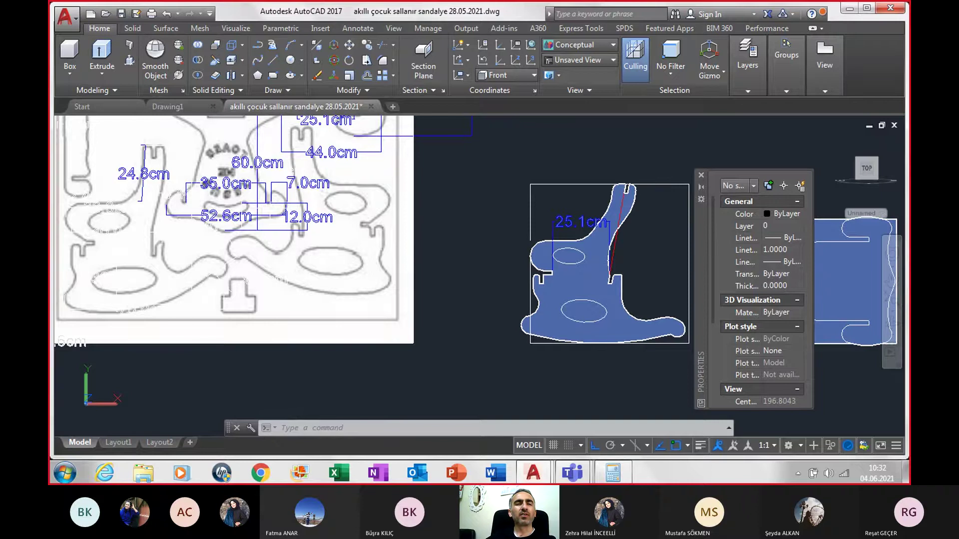
pyautogui.scroll(-1, 275, 212)
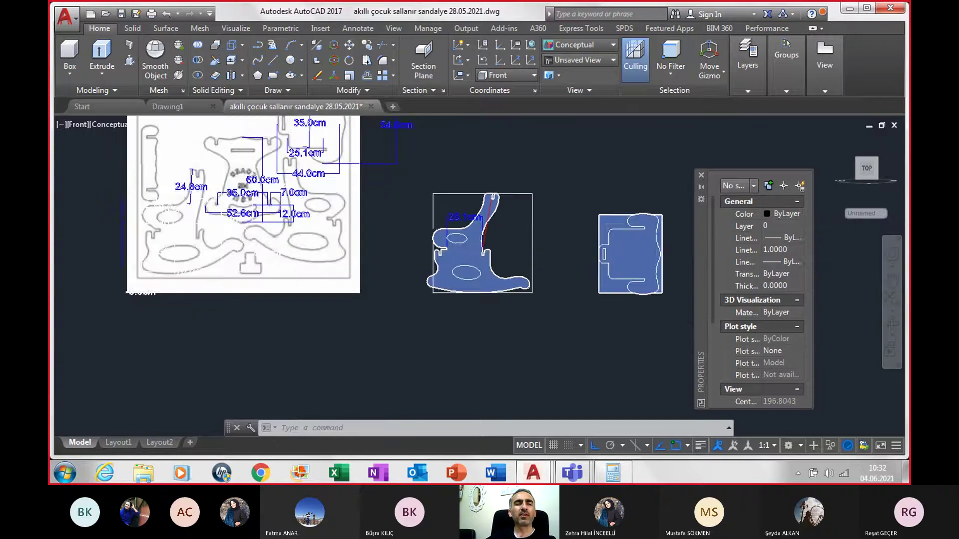
pyautogui.scroll(-1, 274, 210)
pyautogui.scroll(1, 626, 226)
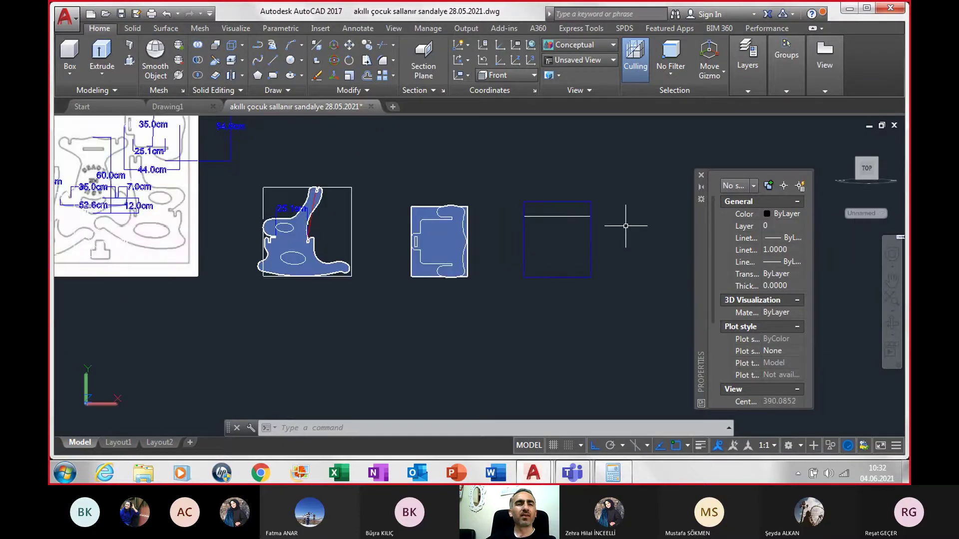
pyautogui.scroll(1, 625, 225)
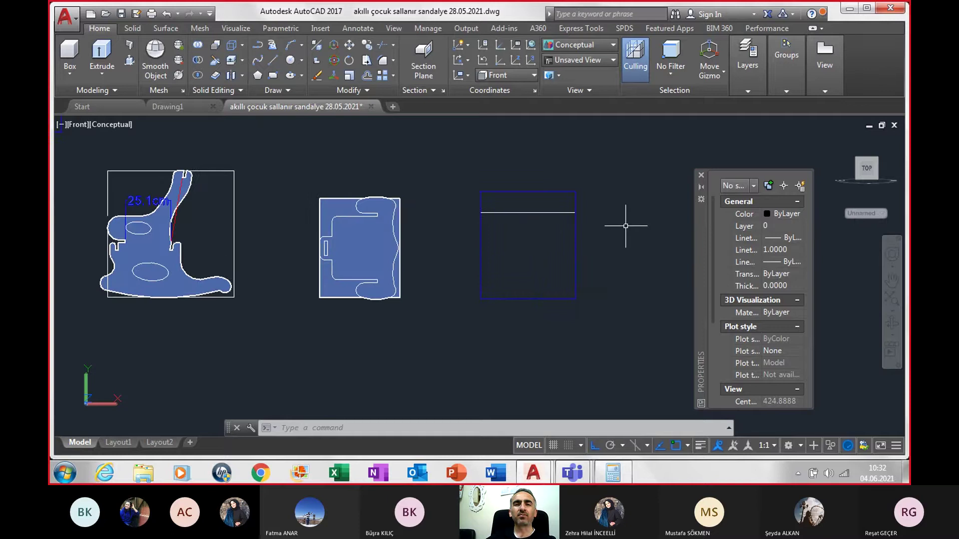
# - Draw a U-shaped polyline slot notch (4 deep, 1.78 wide) below the line, 7 along
pyautogui.write('pl')
pyautogui.press('Return')
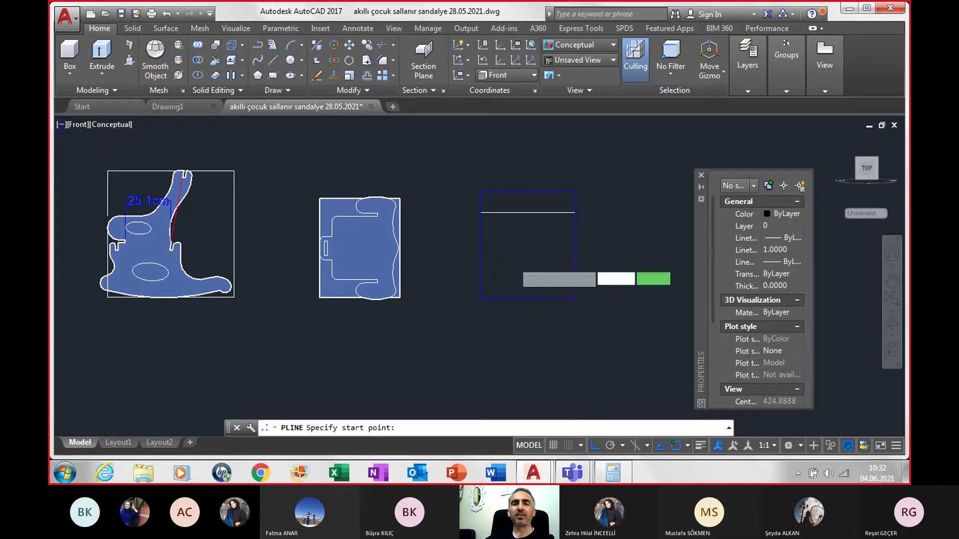
pyautogui.scroll(2, 520, 259)
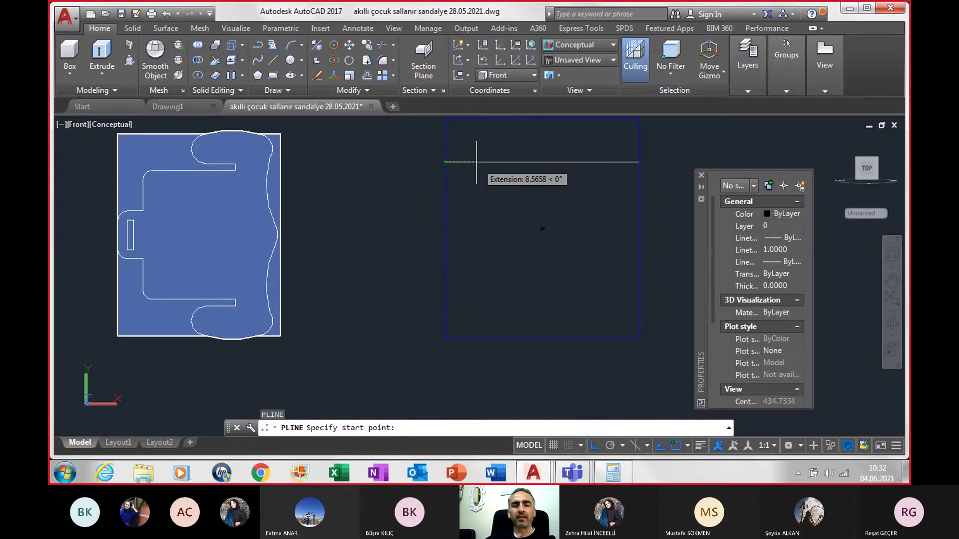
pyautogui.write('7')
pyautogui.press('Return')
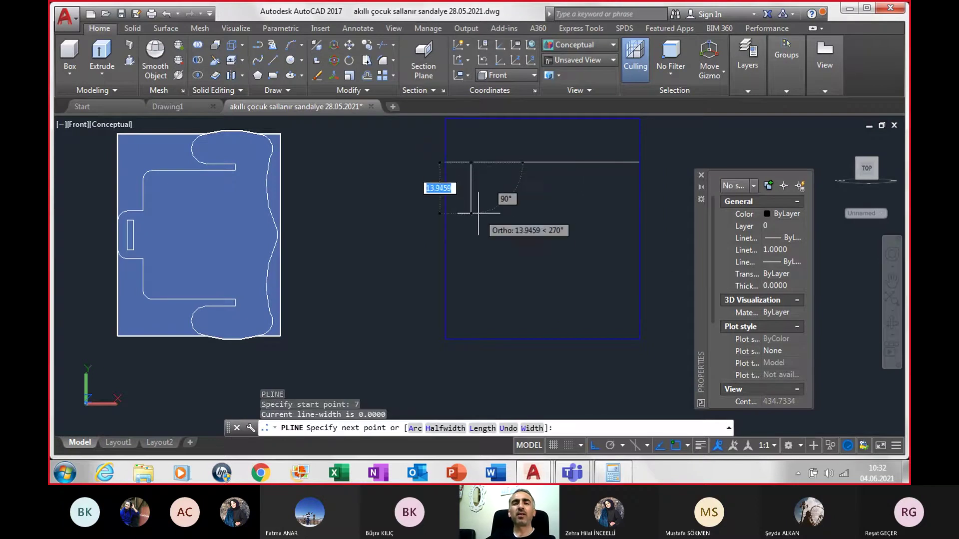
pyautogui.write('4')
pyautogui.press('Return')
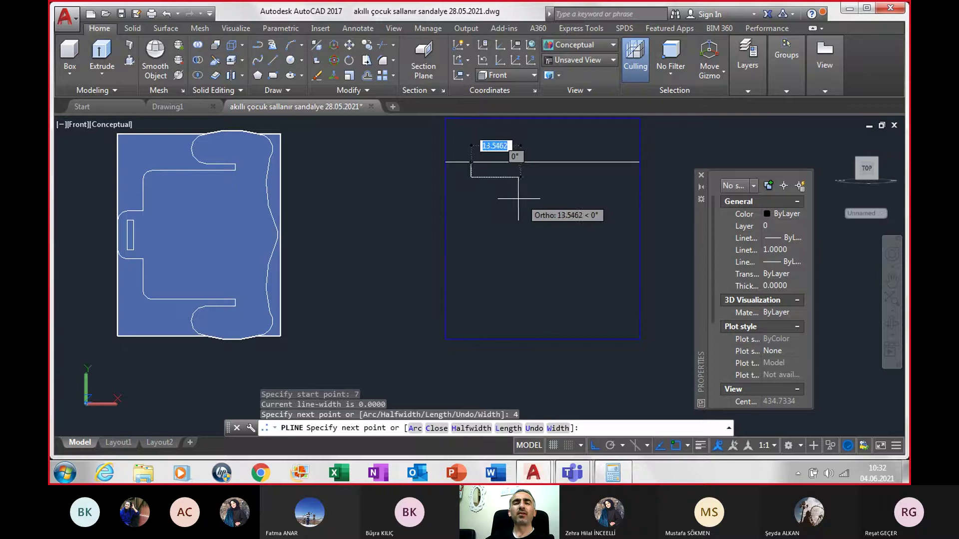
pyautogui.press('Return')
pyautogui.press('Return')
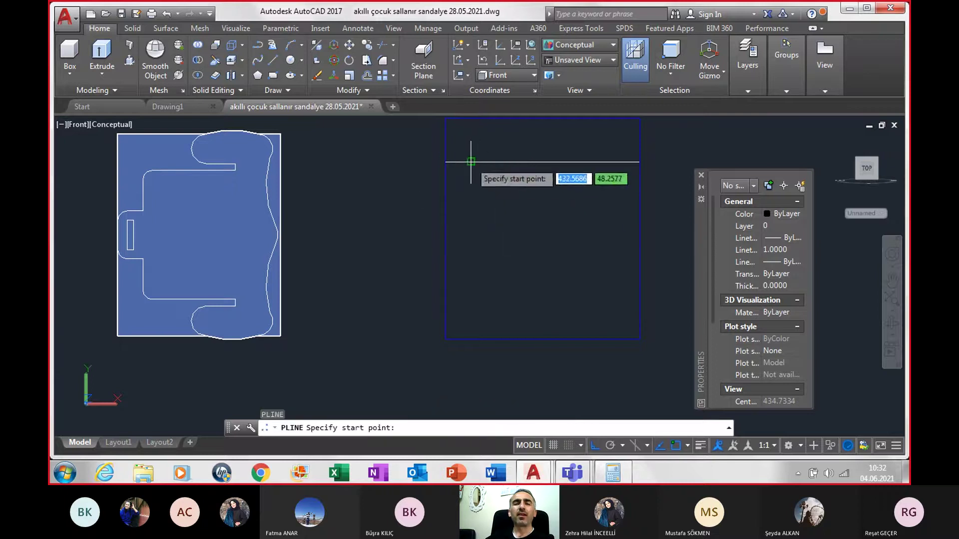
pyautogui.click(471, 131)
pyautogui.write('1')
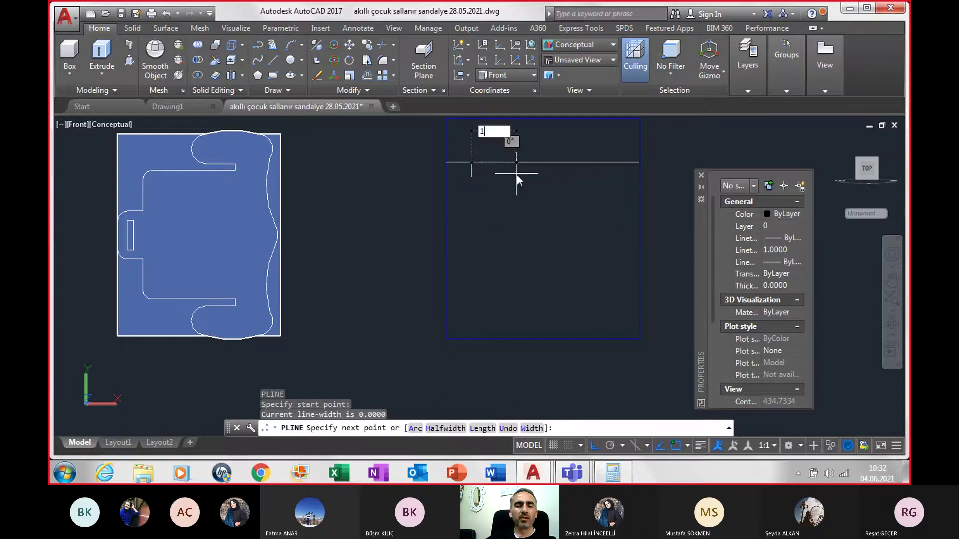
pyautogui.write('.')
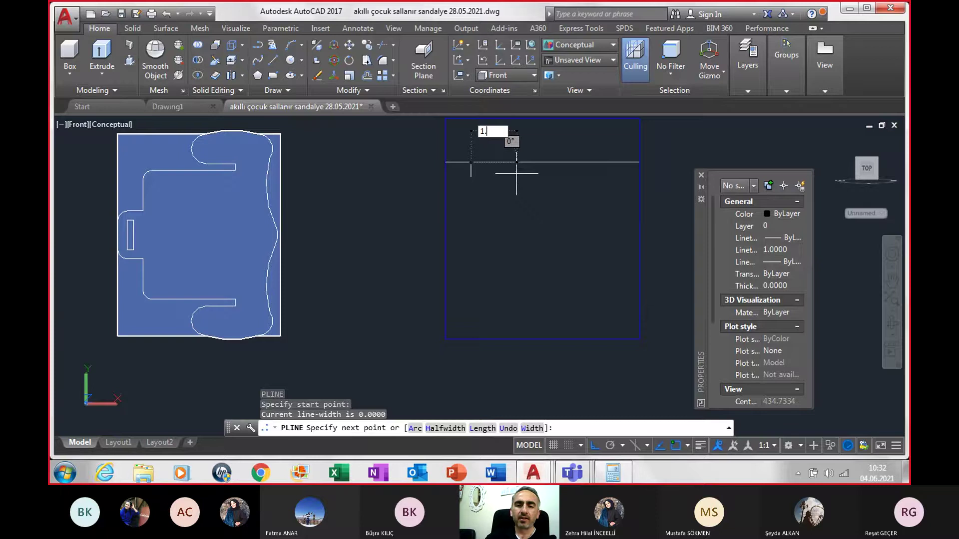
pyautogui.write('78')
pyautogui.press('Return')
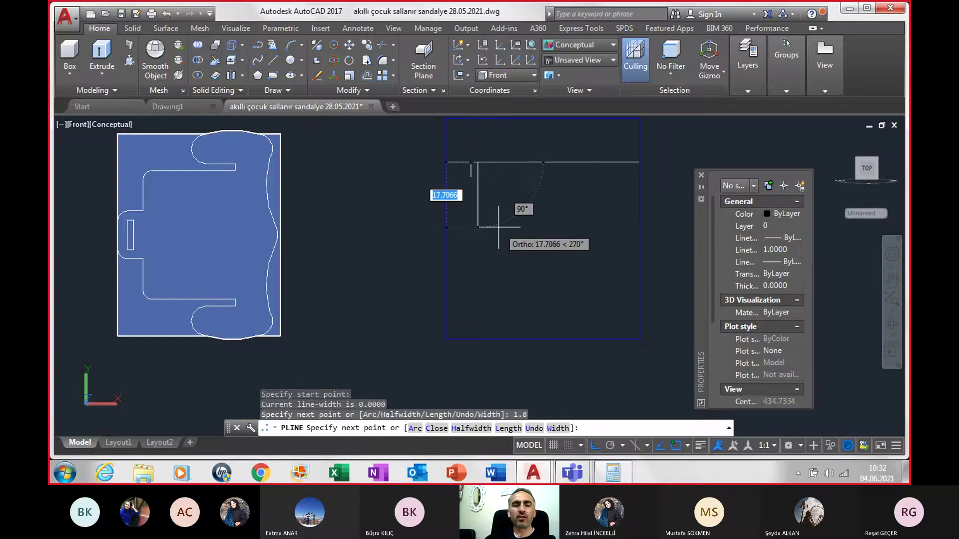
pyautogui.write('4')
pyautogui.press('Return')
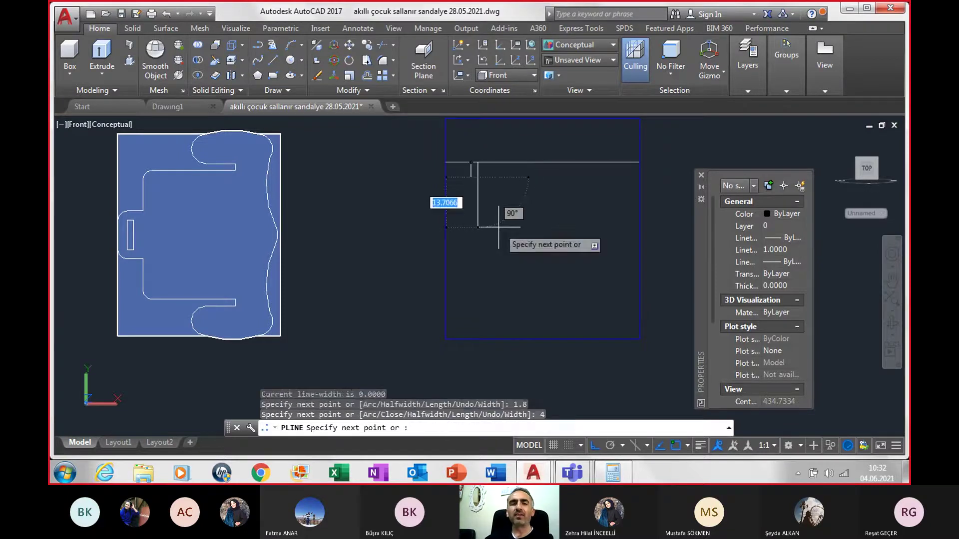
pyautogui.press('Return')
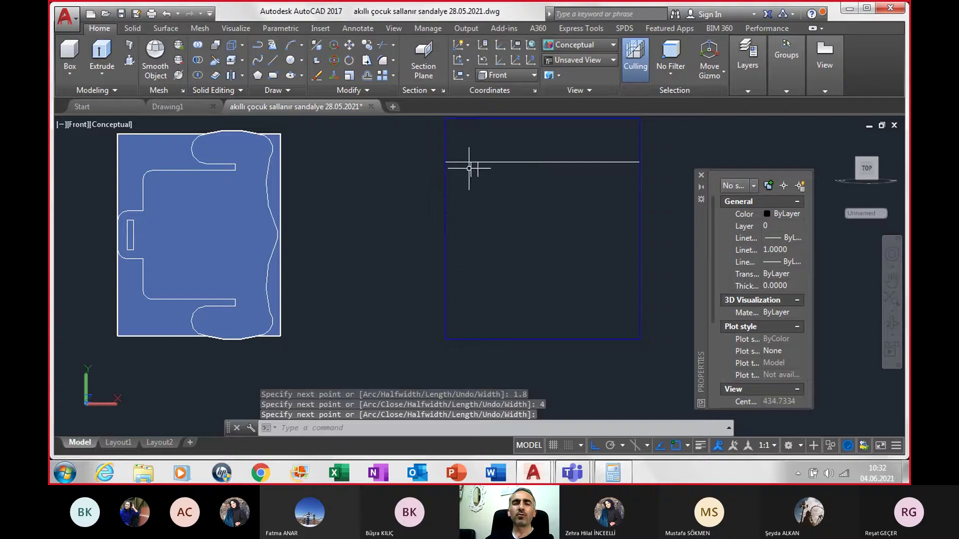
# - Mirror the notch to the line's right end, keeping the original
pyautogui.click(469, 149)
pyautogui.click(493, 188)
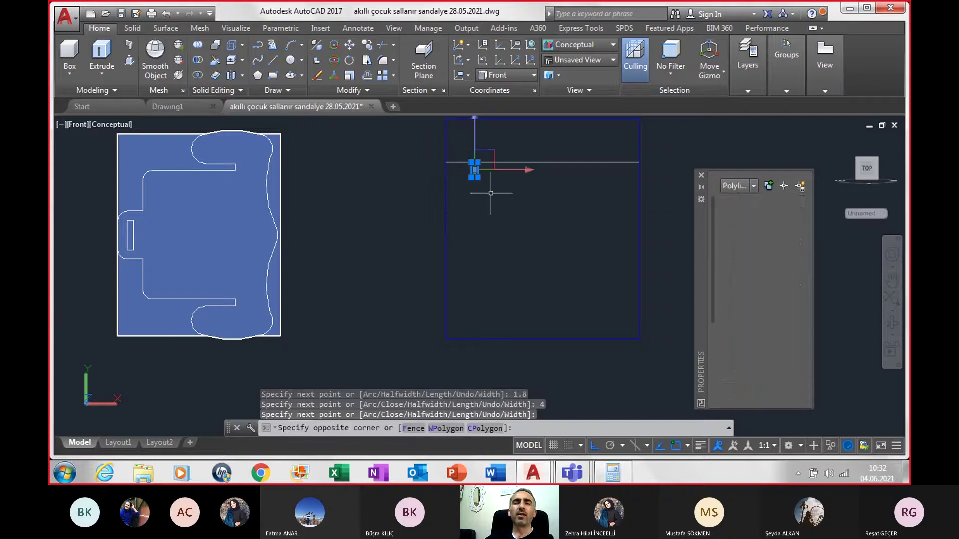
pyautogui.click(362, 93)
pyautogui.press('Escape')
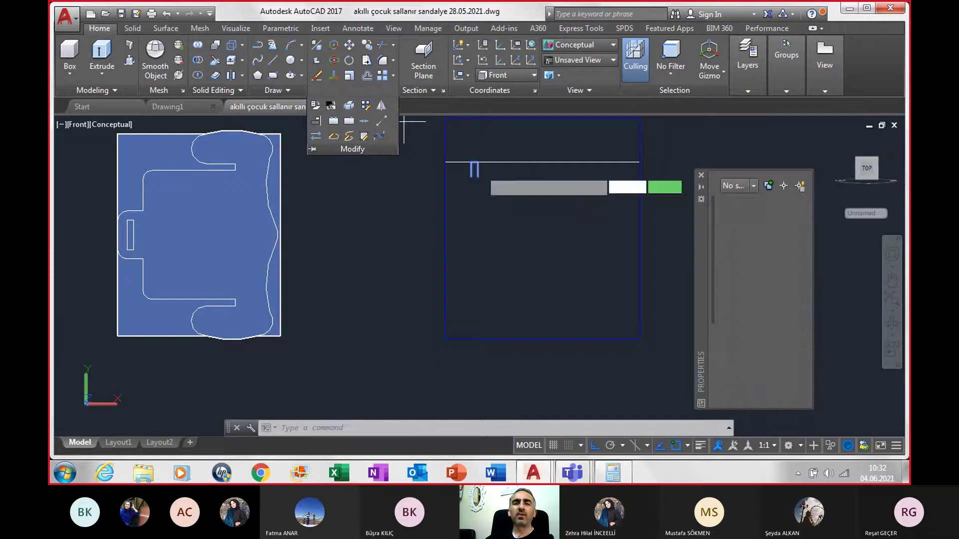
pyautogui.click(381, 105)
pyautogui.click(543, 162)
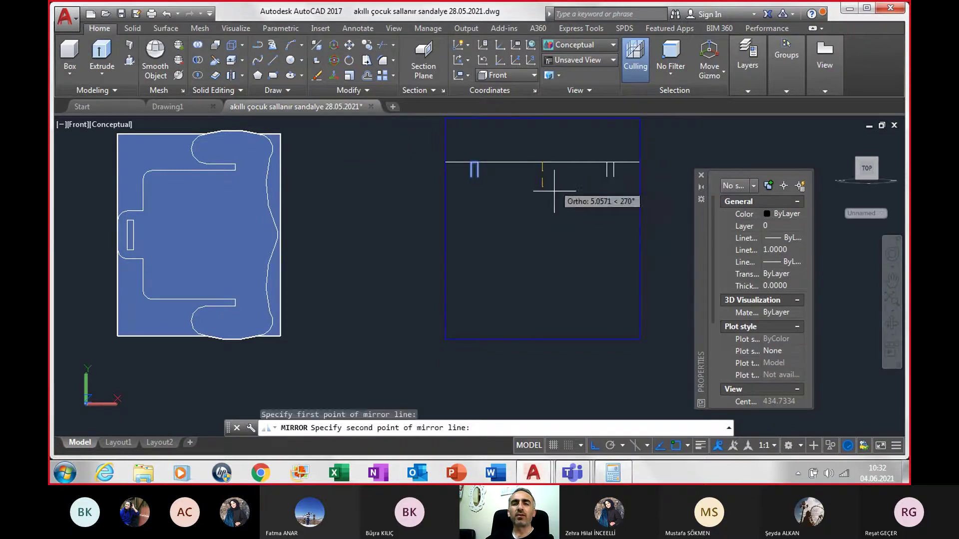
pyautogui.click(552, 206)
pyautogui.press('Return')
pyautogui.scroll(-2, 552, 206)
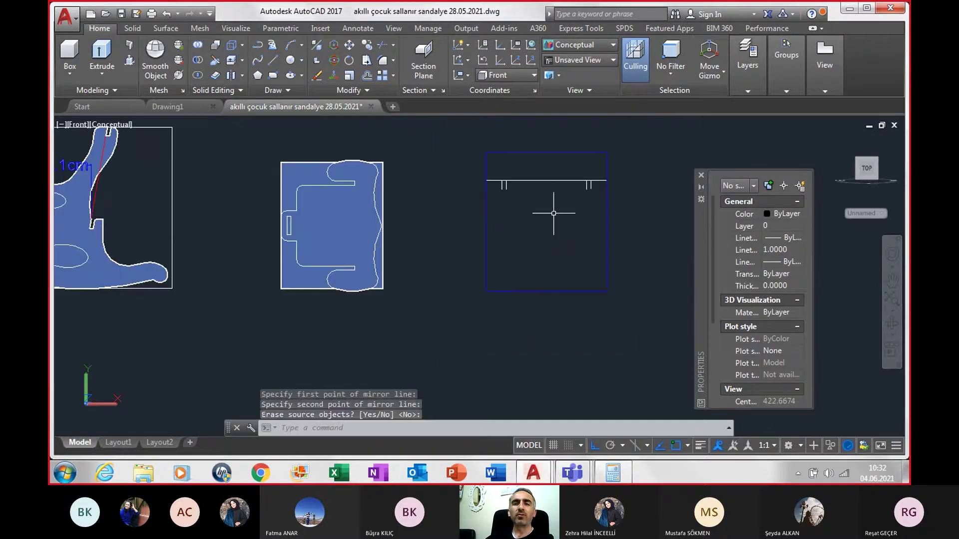
pyautogui.scroll(-3, 555, 209)
# - Start a trial dimension on the reference sheet, then cancel it
pyautogui.moveTo(257, 236); pyautogui.dragTo(453, 286, button='middle')
pyautogui.scroll(3, 215, 230)
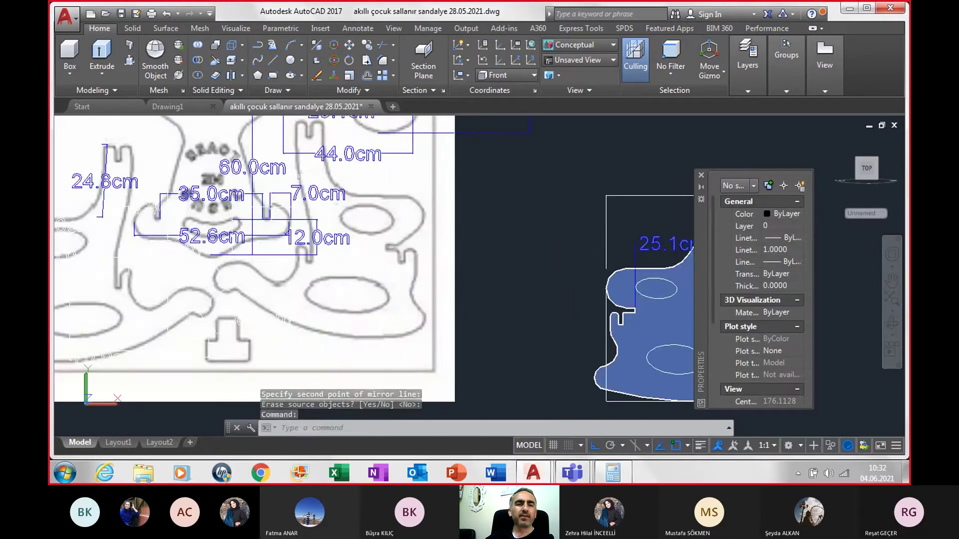
pyautogui.scroll(2, 205, 260)
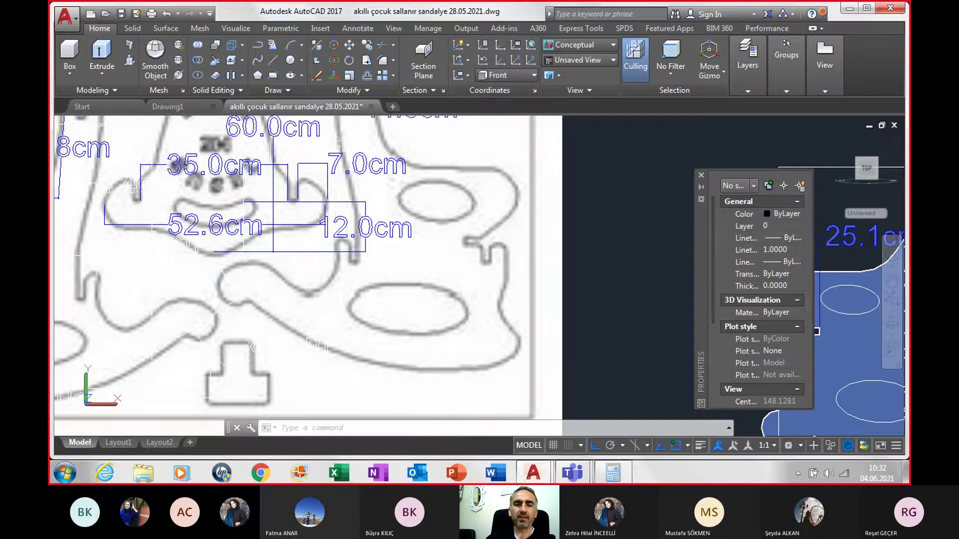
pyautogui.write('dim')
pyautogui.press('Return')
pyautogui.scroll(2, 220, 282)
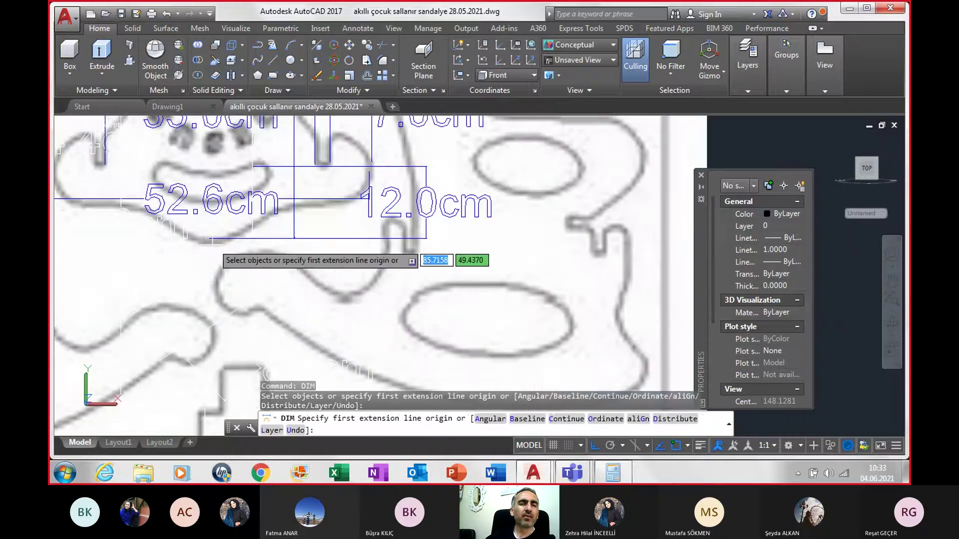
pyautogui.click(253, 239)
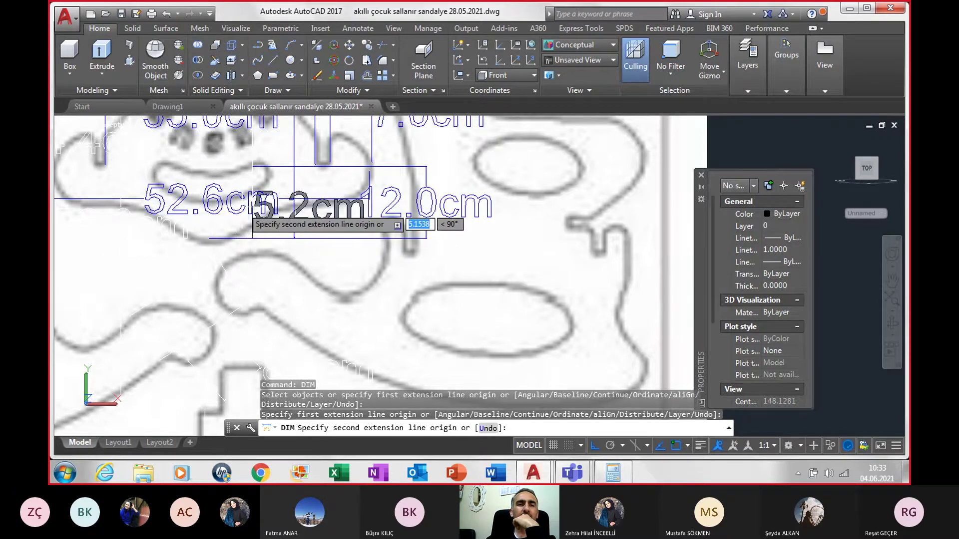
pyautogui.press('Escape')
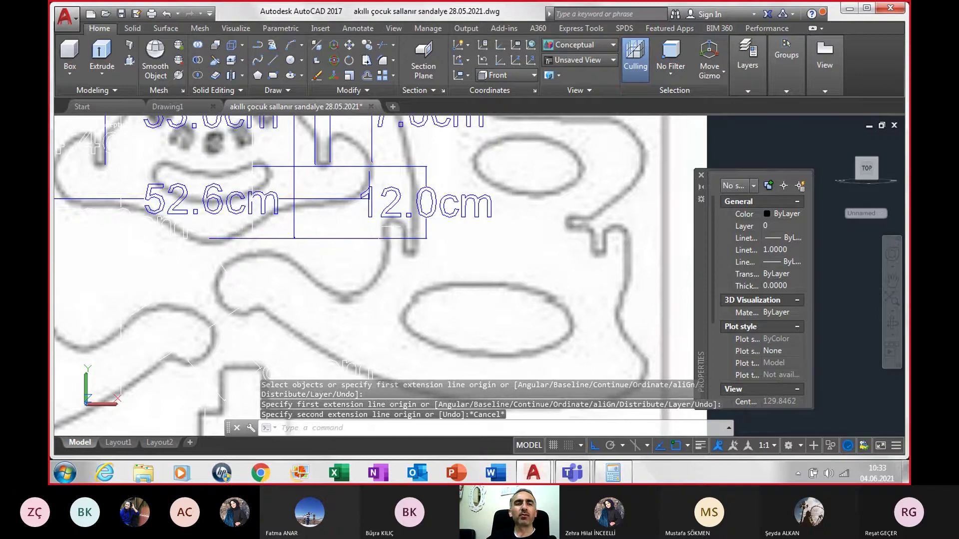
# - Zoom out and pan over to the seat panel and right-hand frame
pyautogui.scroll(-3, 377, 228)
pyautogui.scroll(-2, 377, 228)
pyautogui.moveTo(607, 250); pyautogui.dragTo(162, 250, button='middle')
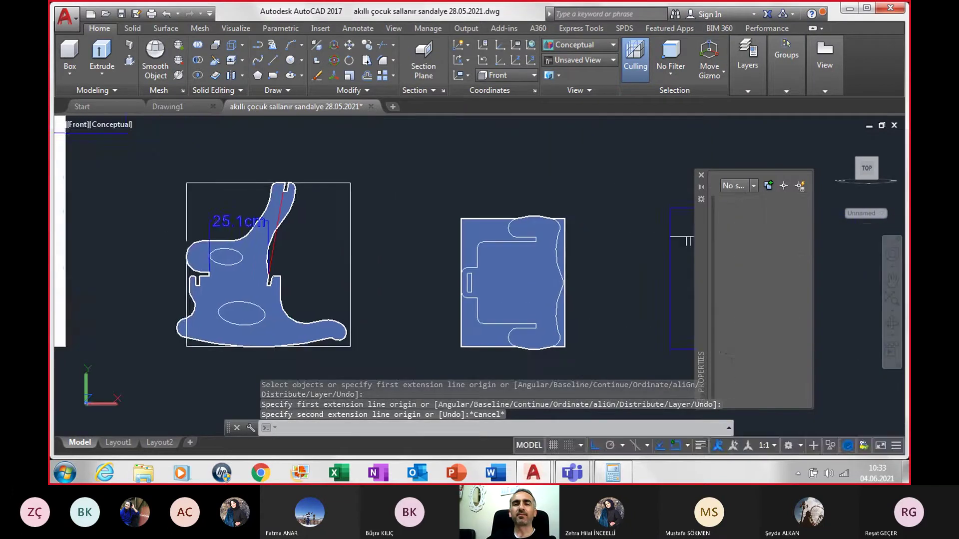
pyautogui.moveTo(418, 230); pyautogui.dragTo(148, 235, button='middle')
pyautogui.scroll(2, 403, 201)
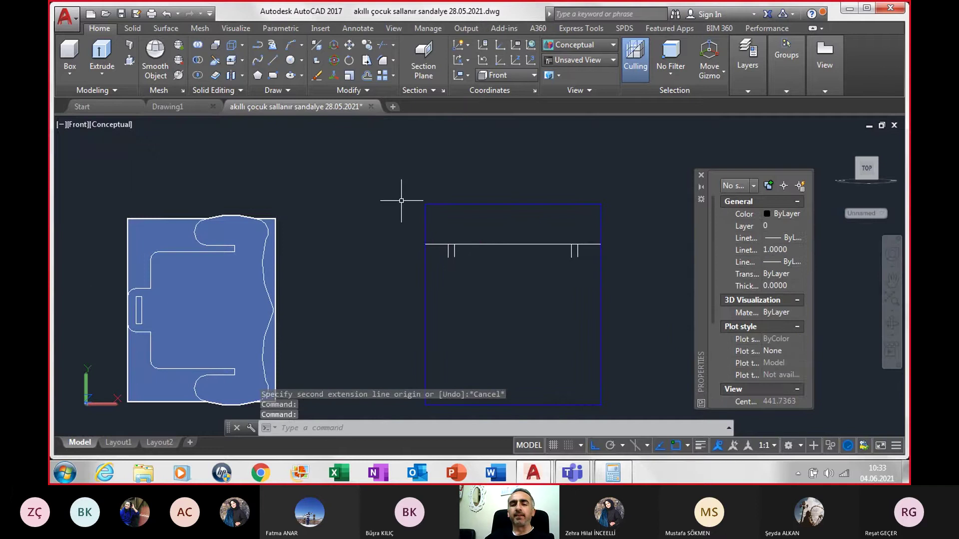
# - Draw a horizontal line across the frame 5 below its top edge
pyautogui.write('l')
pyautogui.press('Return')
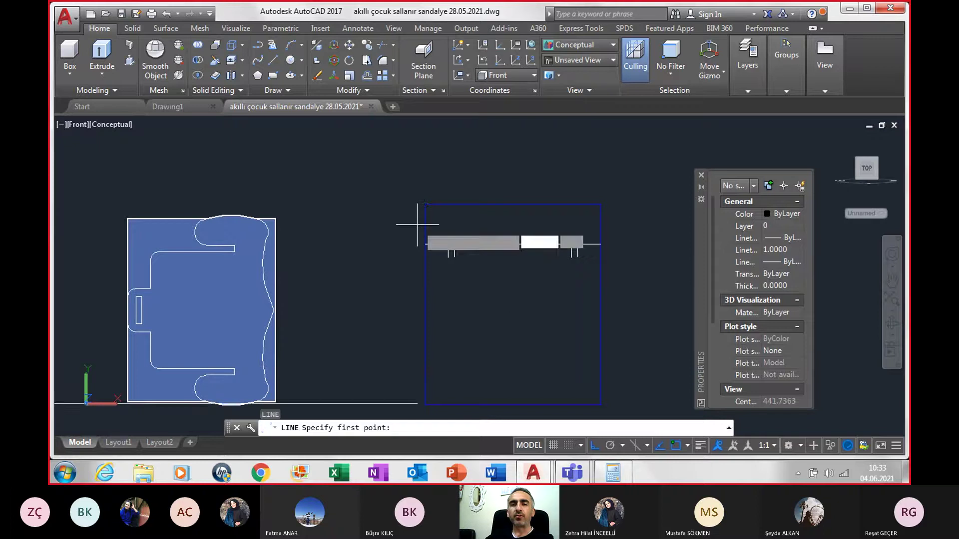
pyautogui.press('Return')
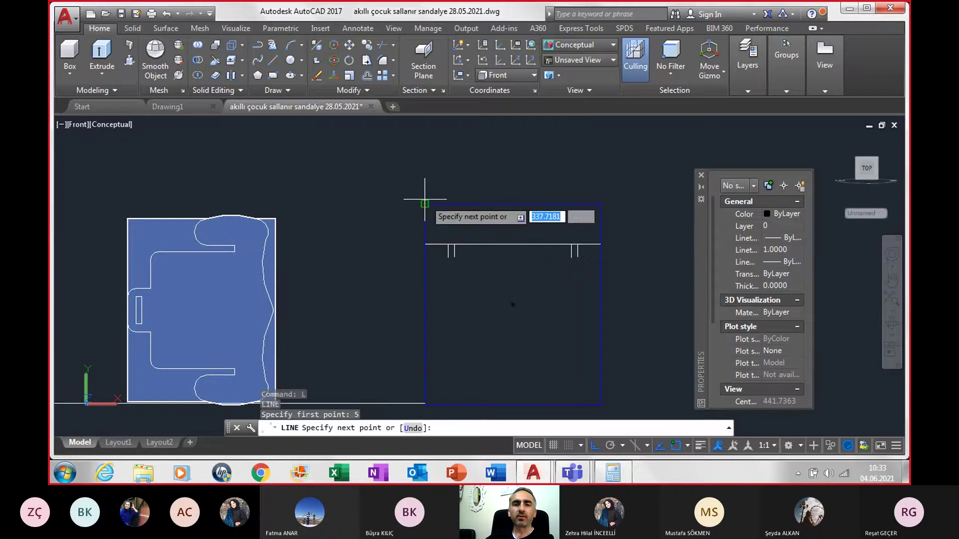
pyautogui.press('Escape')
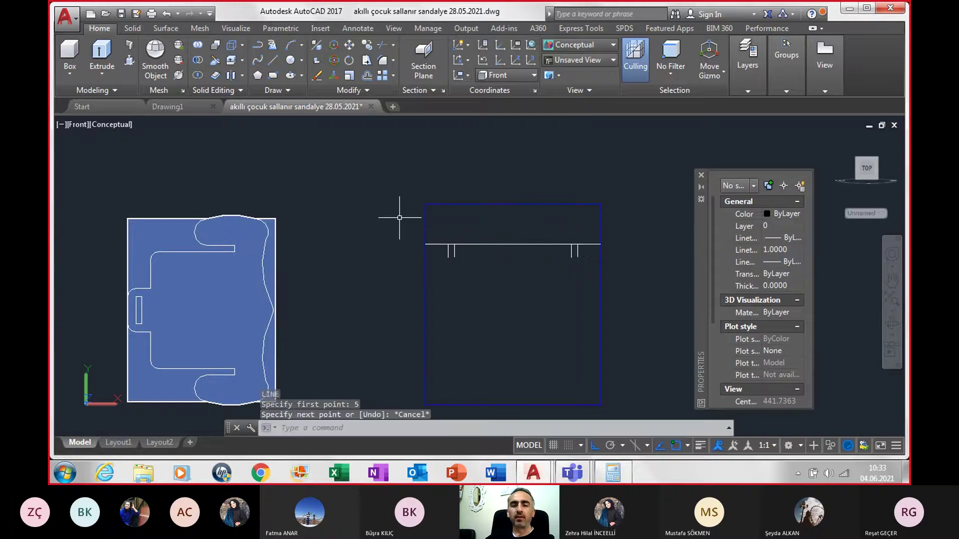
pyautogui.write('l')
pyautogui.press('Return')
pyautogui.write('5')
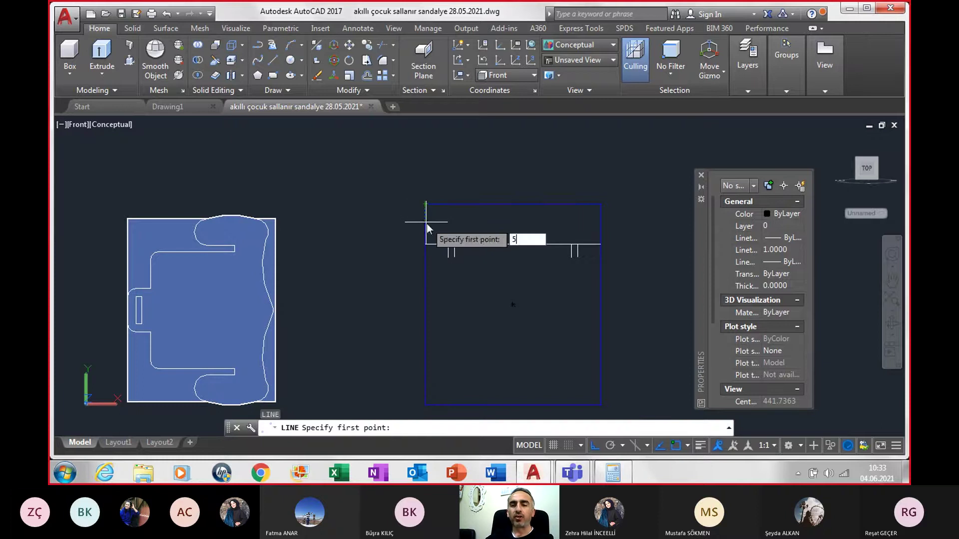
pyautogui.press('Return')
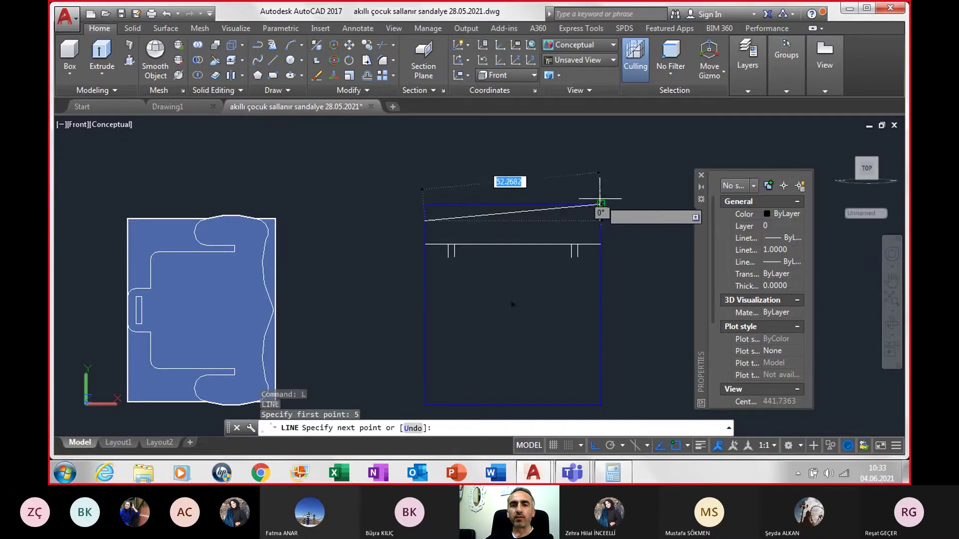
pyautogui.click(600, 220)
pyautogui.press('Return')
pyautogui.press('Return')
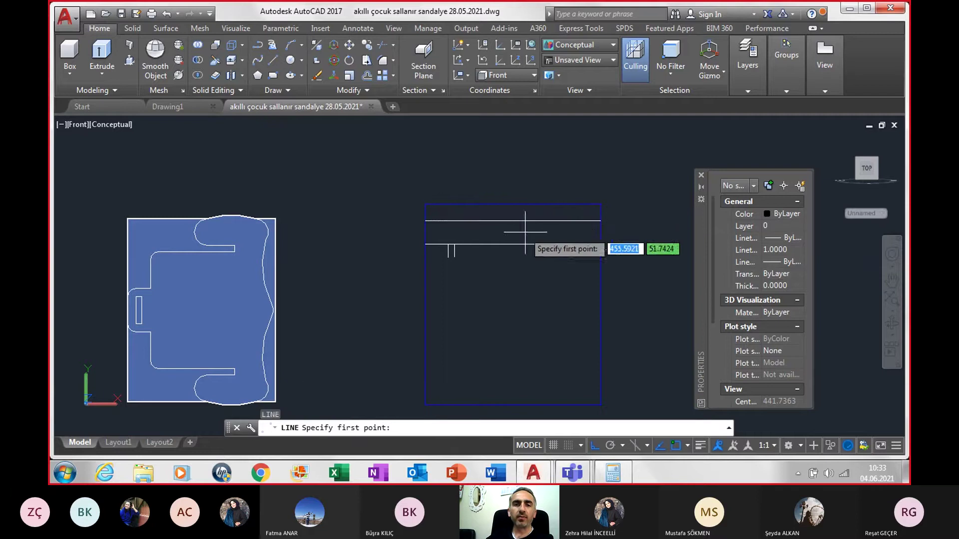
# - Draw a short vertical line up from the new line's midpoint
pyautogui.click(513, 221)
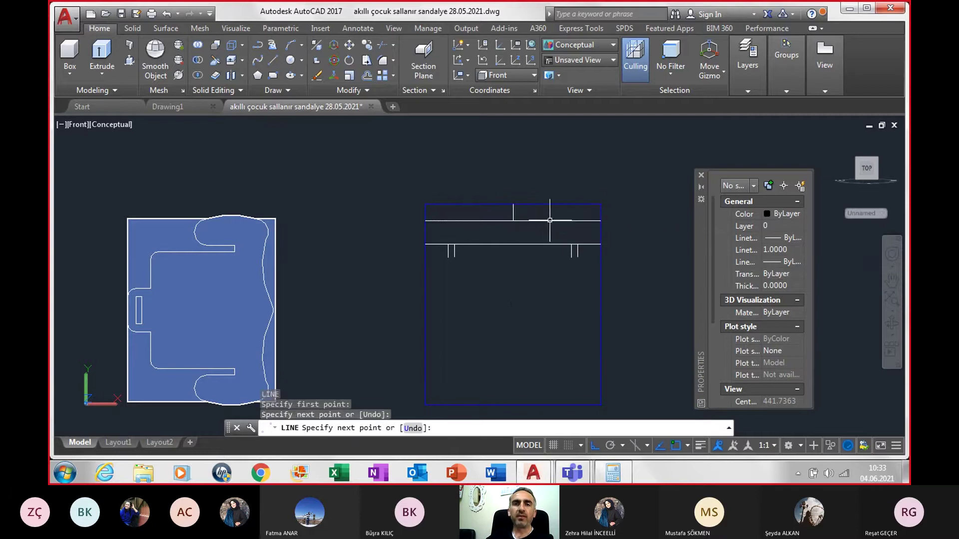
pyautogui.press('Return')
pyautogui.scroll(-2, 540, 236)
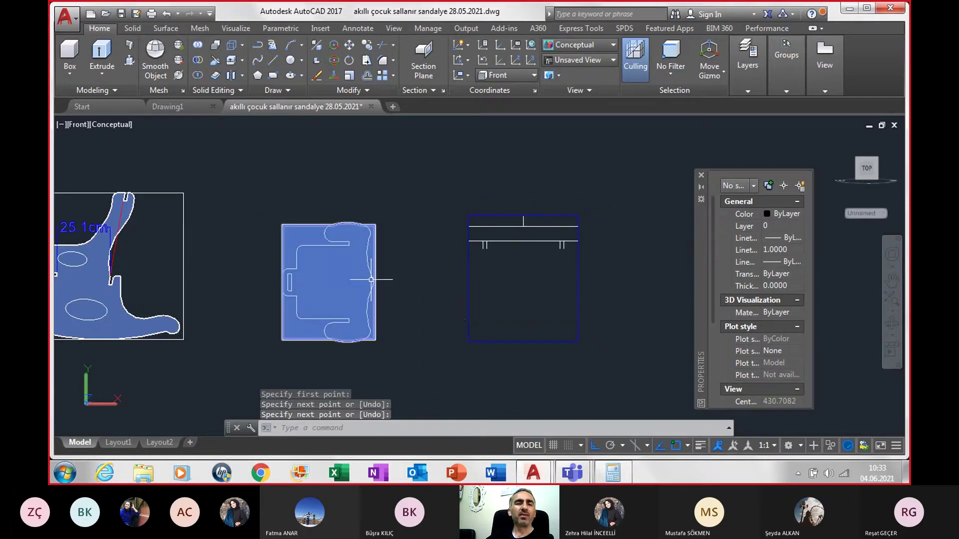
pyautogui.scroll(-2, 368, 283)
pyautogui.moveTo(252, 268); pyautogui.dragTo(366, 274, button='middle')
pyautogui.scroll(1, 366, 274)
pyautogui.press('Return')
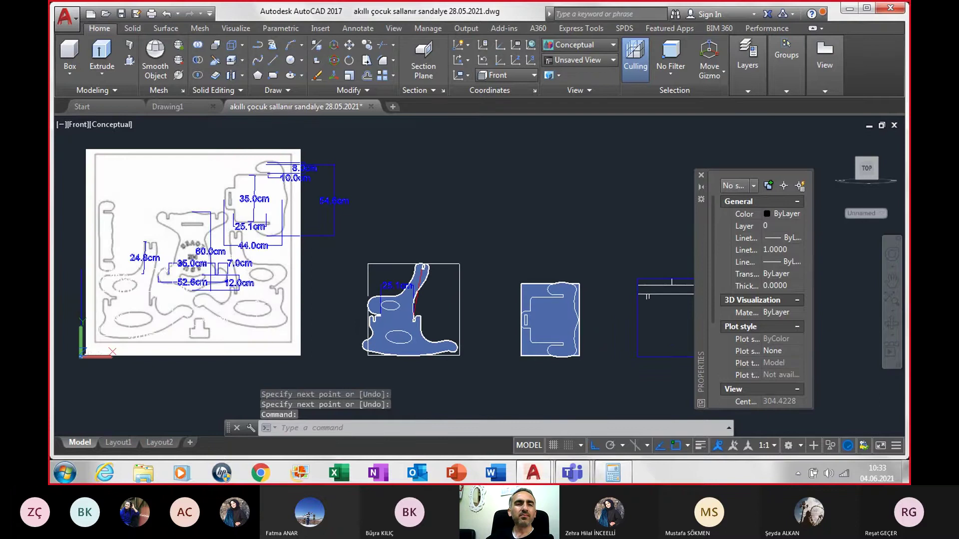
pyautogui.scroll(2, 183, 300)
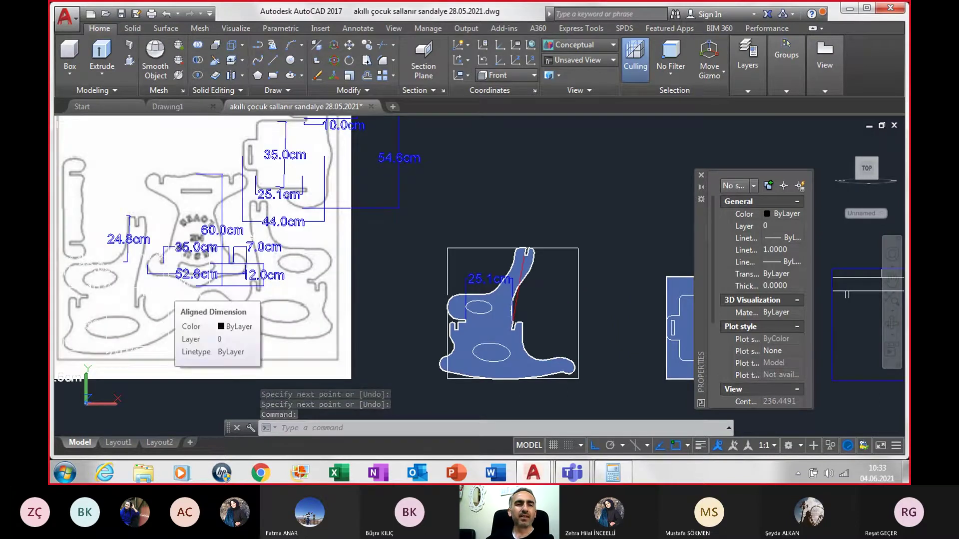
# - Draw a circle centred at the short vertical and upper horizontal line intersection, reaching the frame's top edge
pyautogui.scroll(-2, 164, 291)
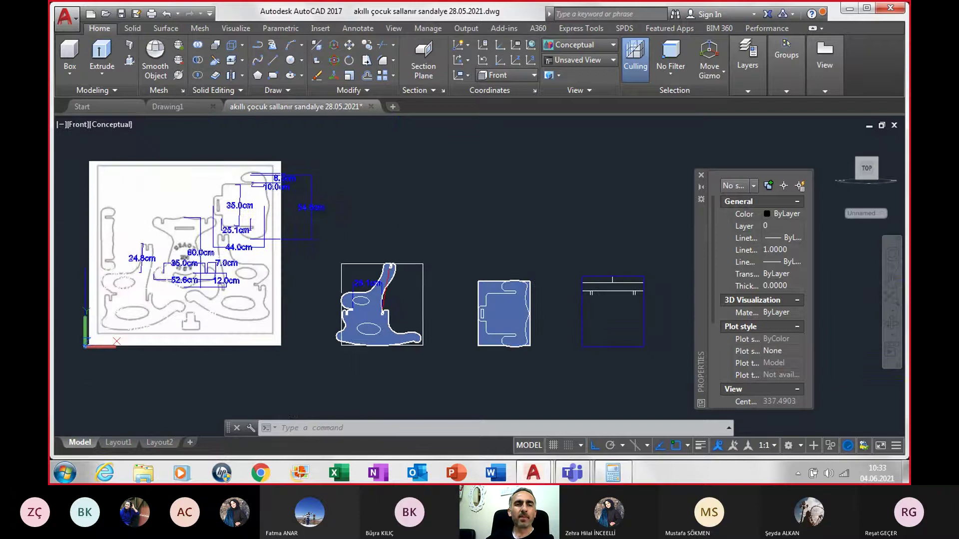
pyautogui.scroll(3, 603, 308)
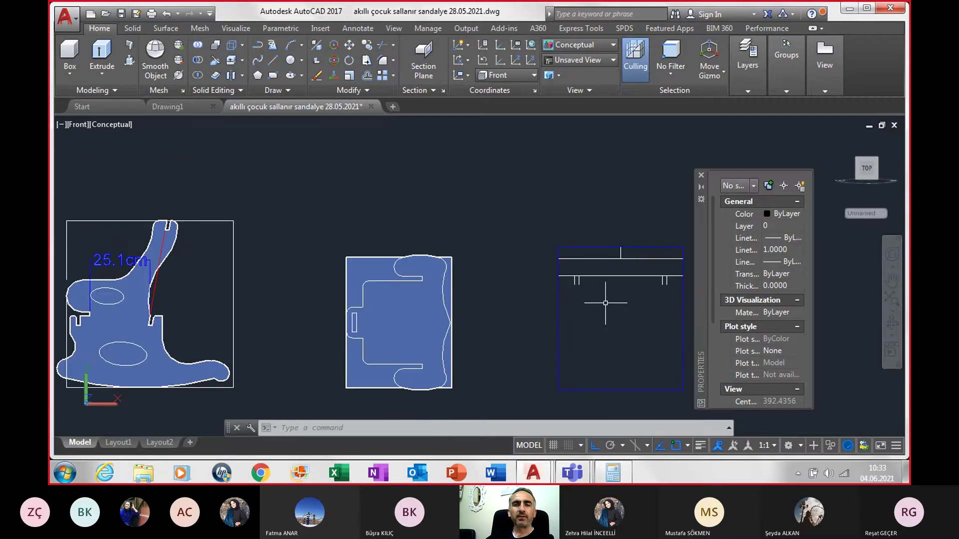
pyautogui.scroll(-4, 605, 303)
pyautogui.scroll(3, 237, 289)
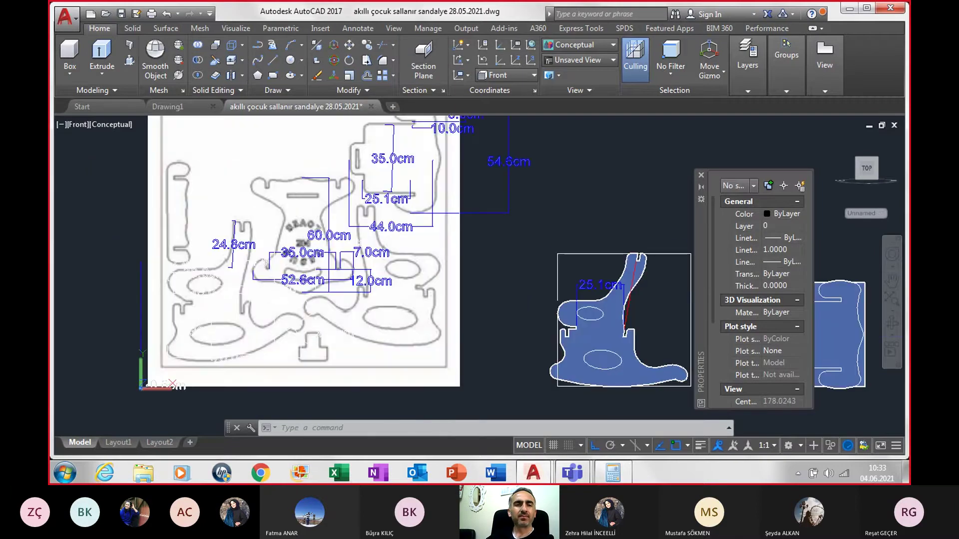
pyautogui.scroll(-2, 238, 289)
pyautogui.scroll(-2, 219, 290)
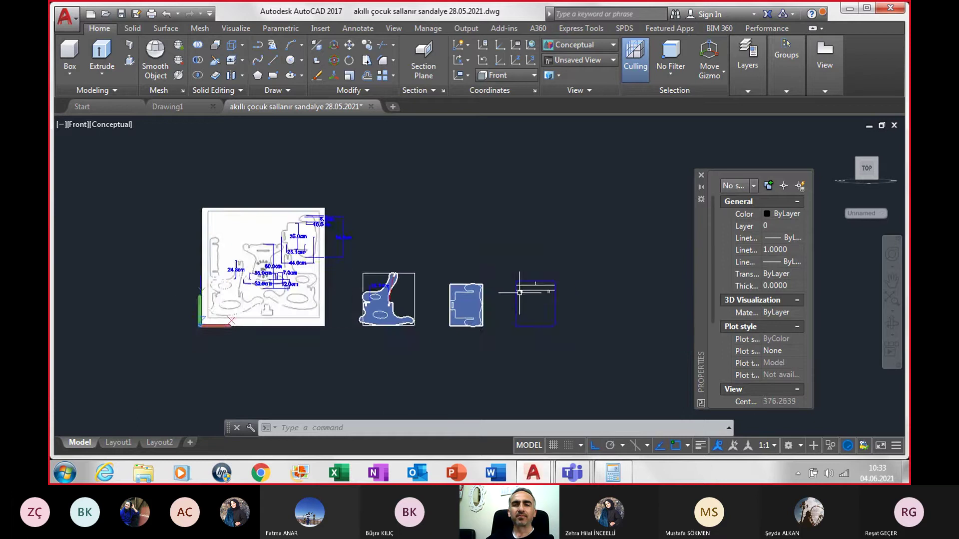
pyautogui.scroll(2, 545, 293)
pyautogui.scroll(3, 527, 285)
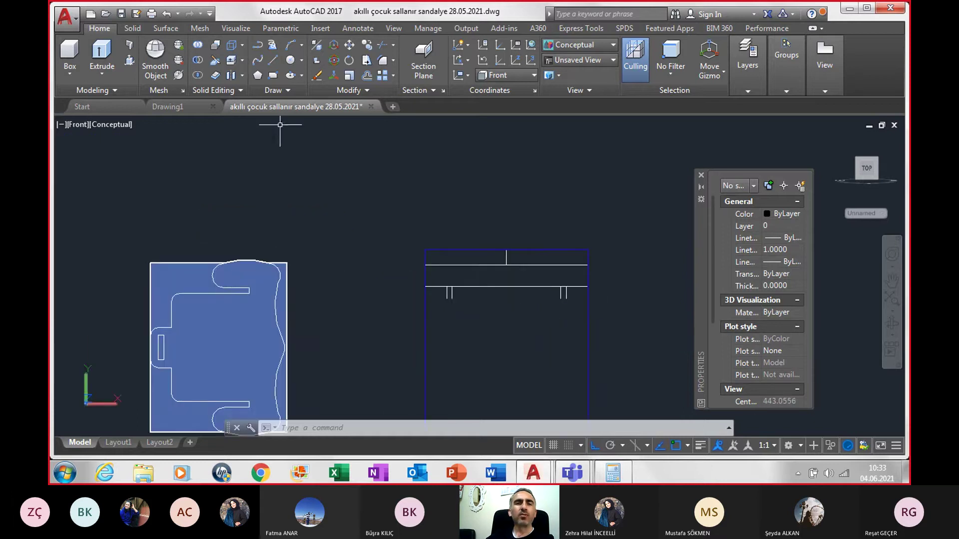
pyautogui.click(291, 76)
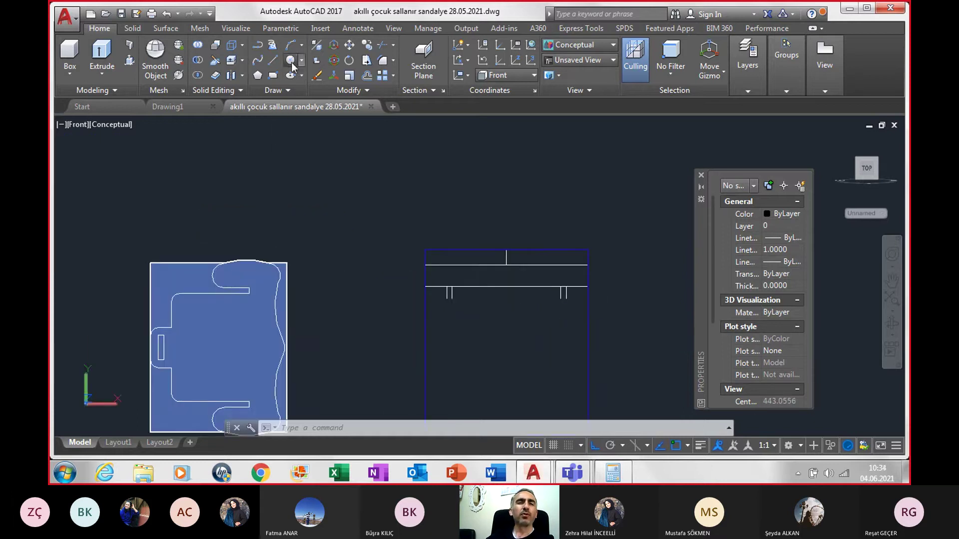
pyautogui.scroll(1, 569, 297)
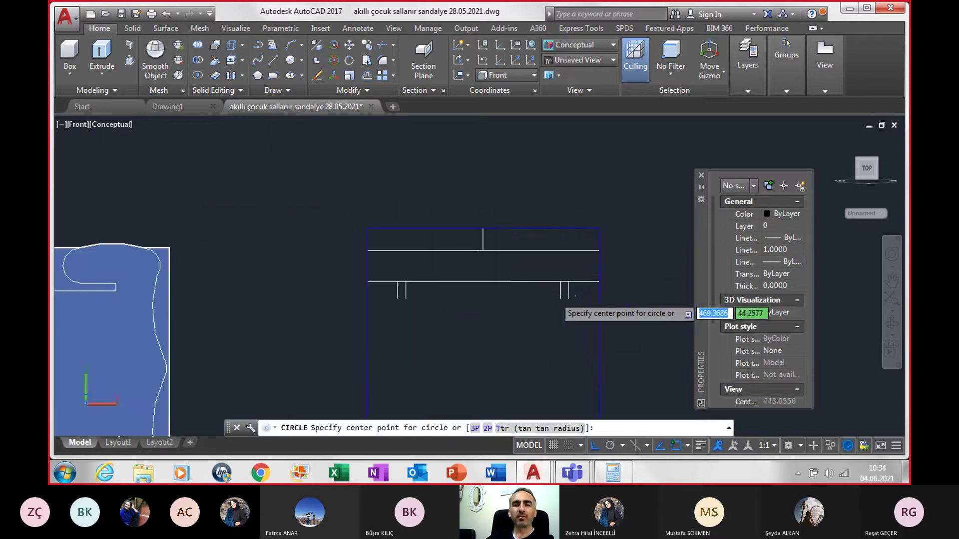
pyautogui.click(483, 251)
pyautogui.click(484, 229)
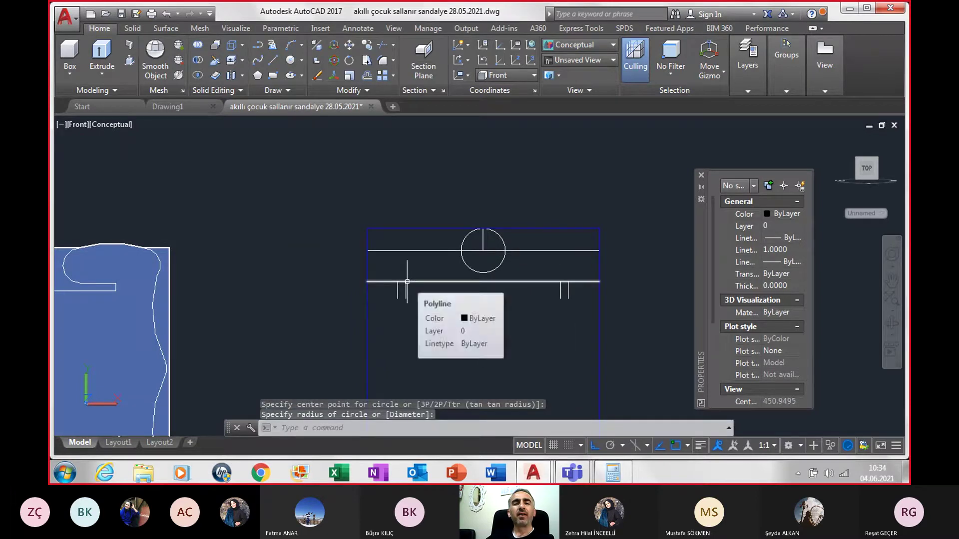
pyautogui.scroll(2, 387, 257)
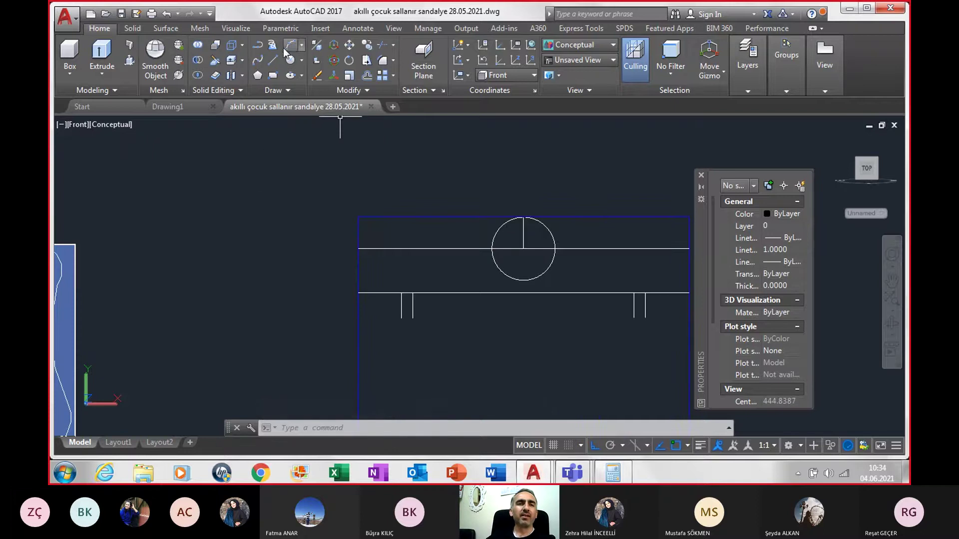
pyautogui.click(289, 50)
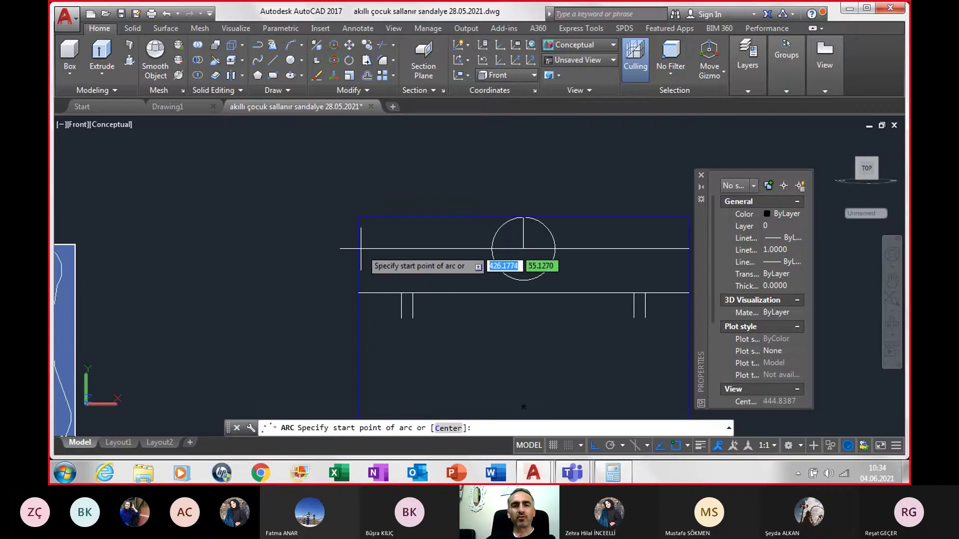
# - Start an arc at the seat line's left end with a second point of 10, ortho off
pyautogui.click(358, 248)
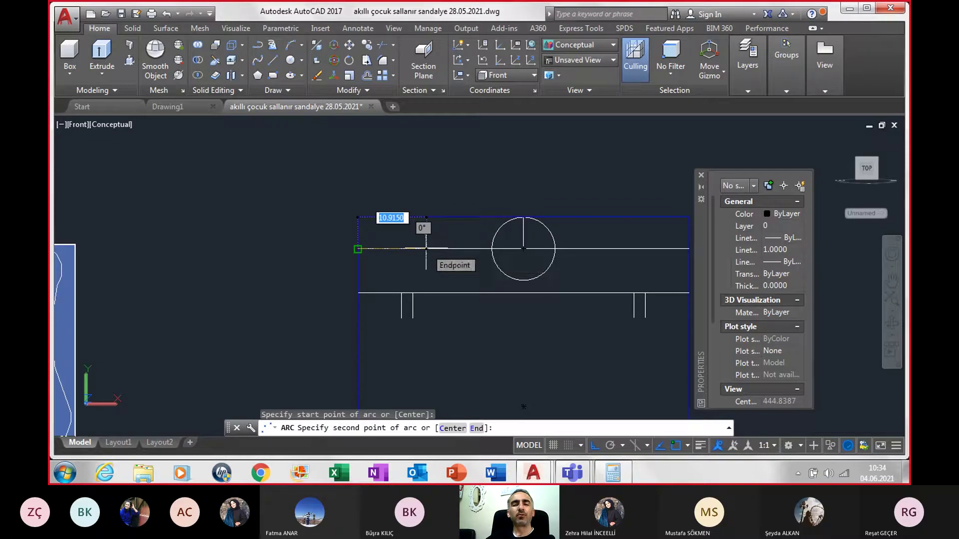
pyautogui.write('10')
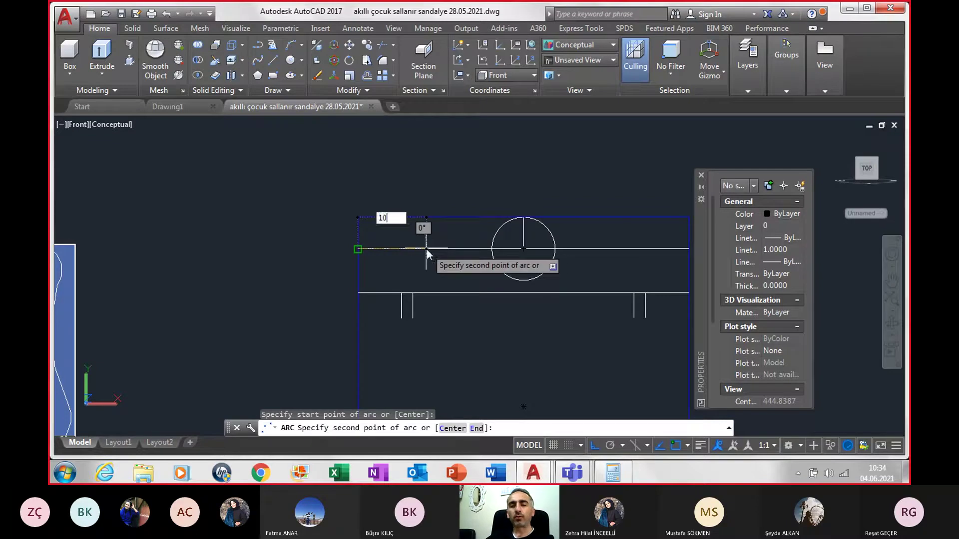
pyautogui.press('Return')
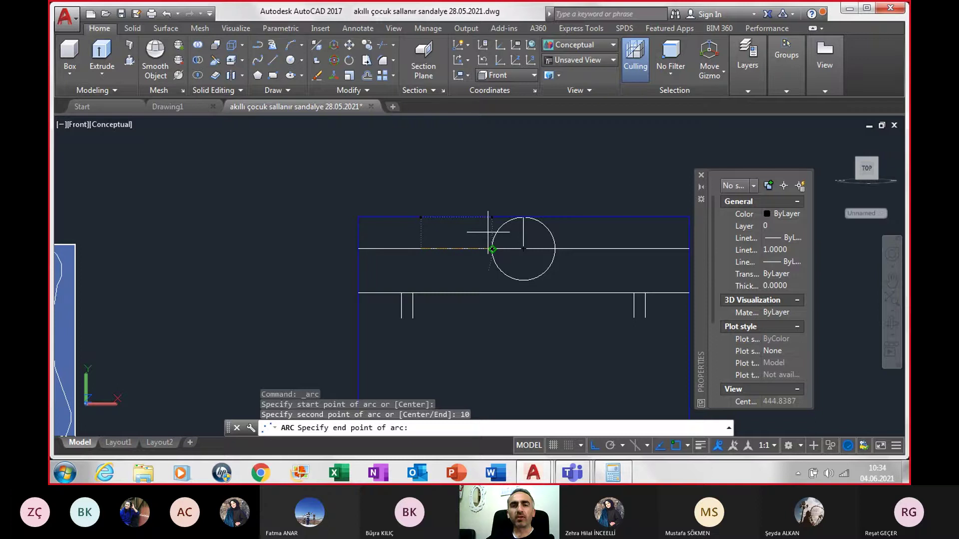
pyautogui.click(594, 446)
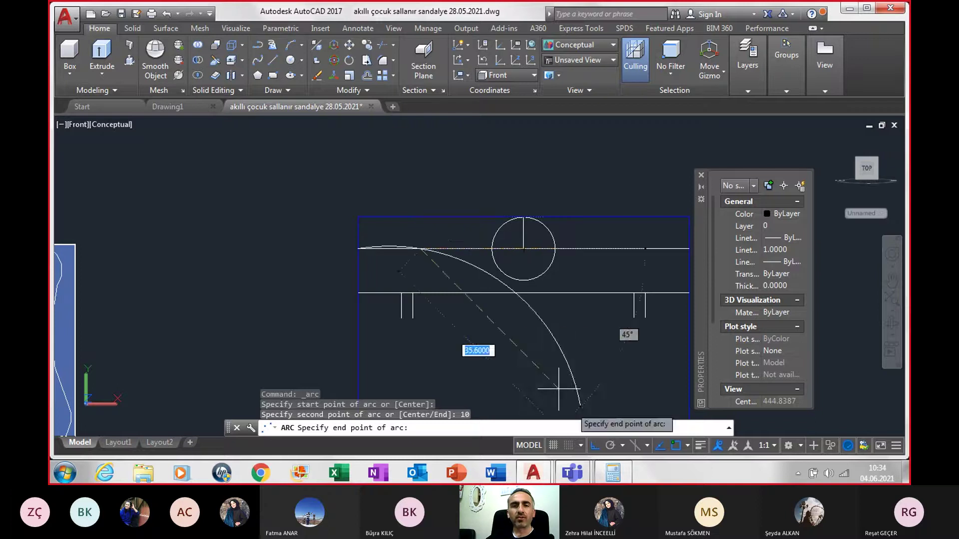
# - With object snap off, end the arc on the top of the circle
pyautogui.scroll(3, 498, 232)
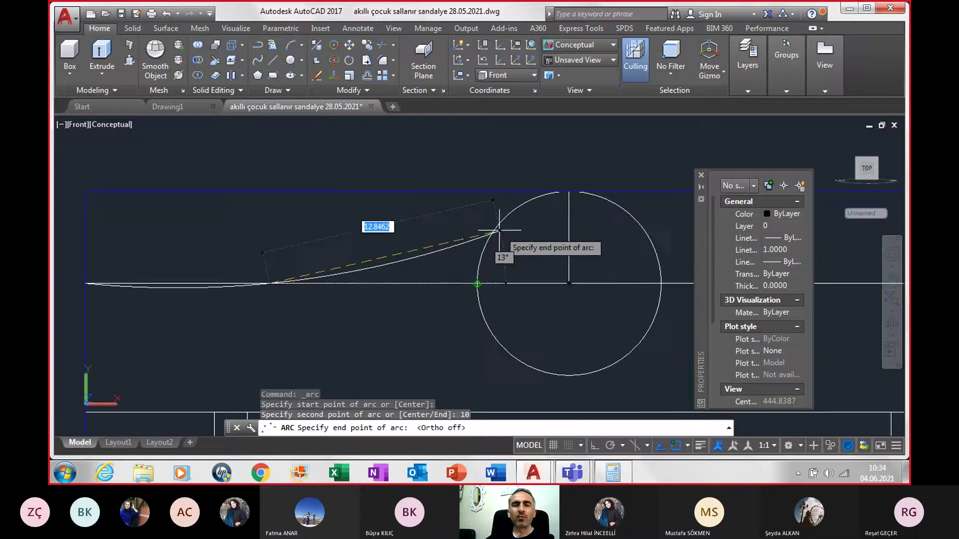
pyautogui.scroll(2, 504, 220)
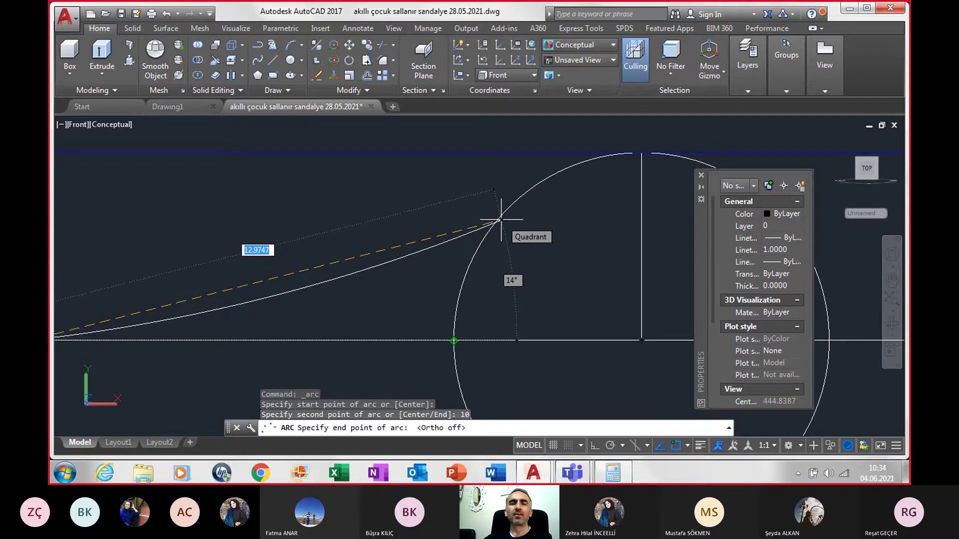
pyautogui.scroll(-2, 501, 219)
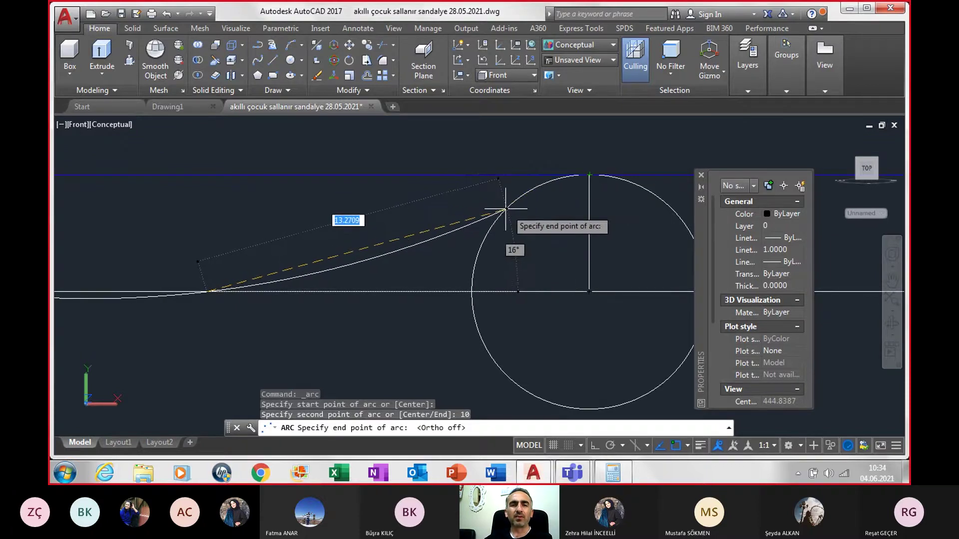
pyautogui.scroll(3, 499, 216)
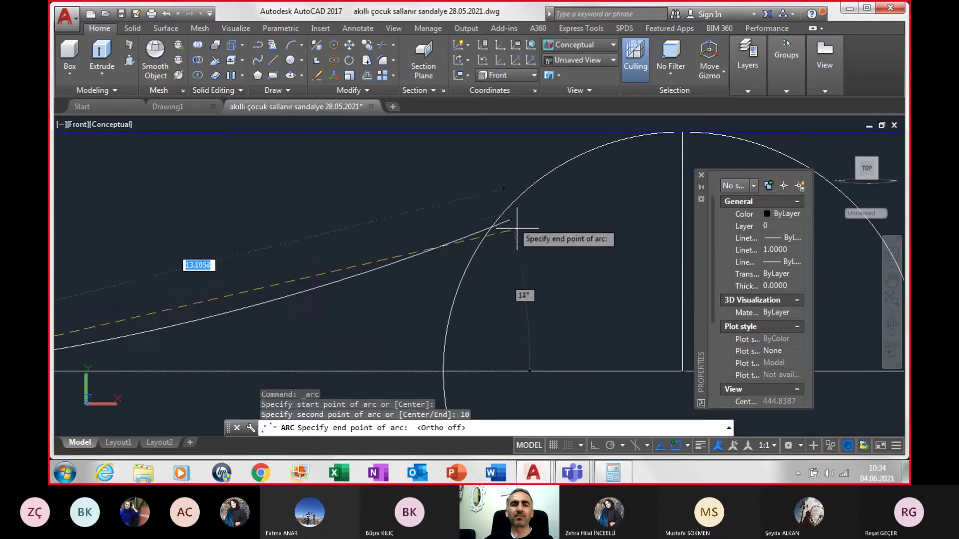
pyautogui.scroll(-4, 522, 241)
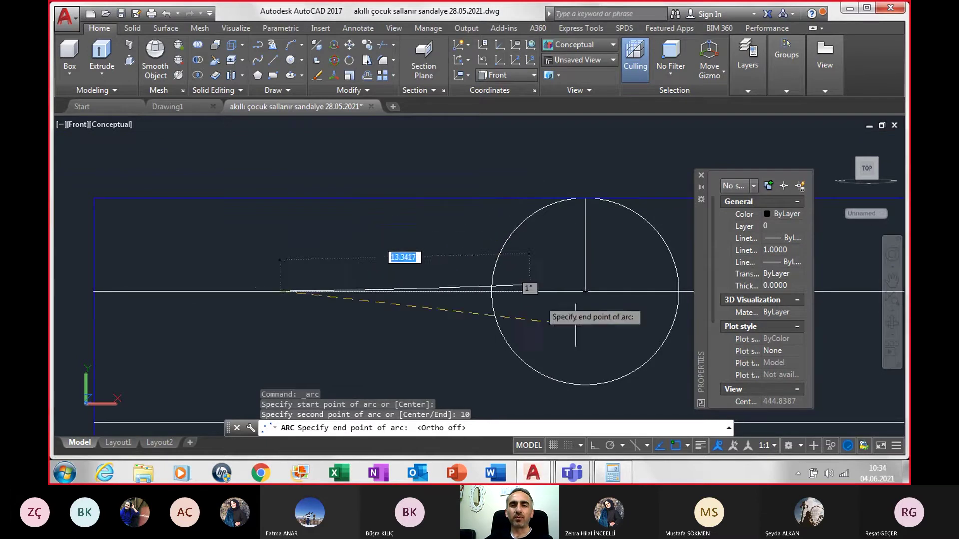
pyautogui.press('F3')
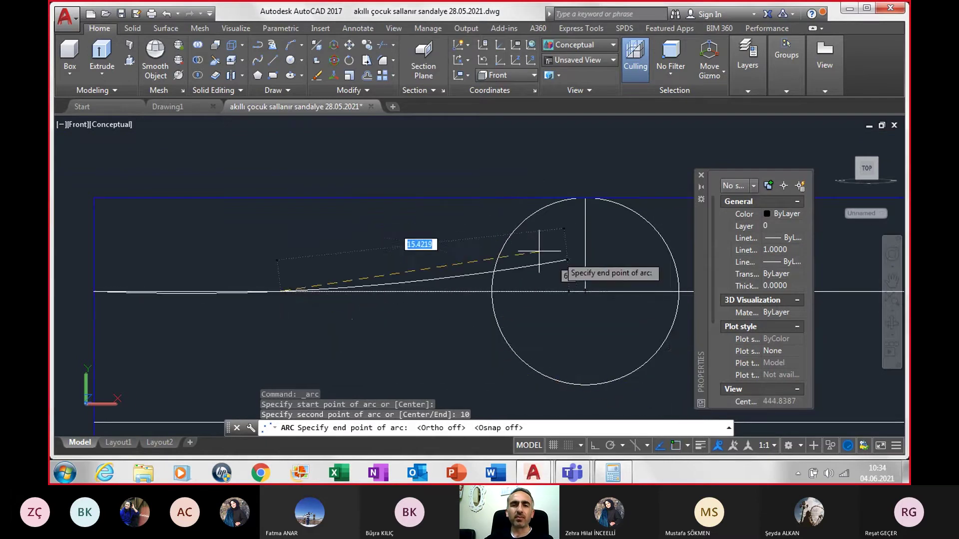
pyautogui.scroll(4, 529, 247)
pyautogui.scroll(-2, 529, 247)
pyautogui.moveTo(529, 229); pyautogui.dragTo(613, 260, button='middle')
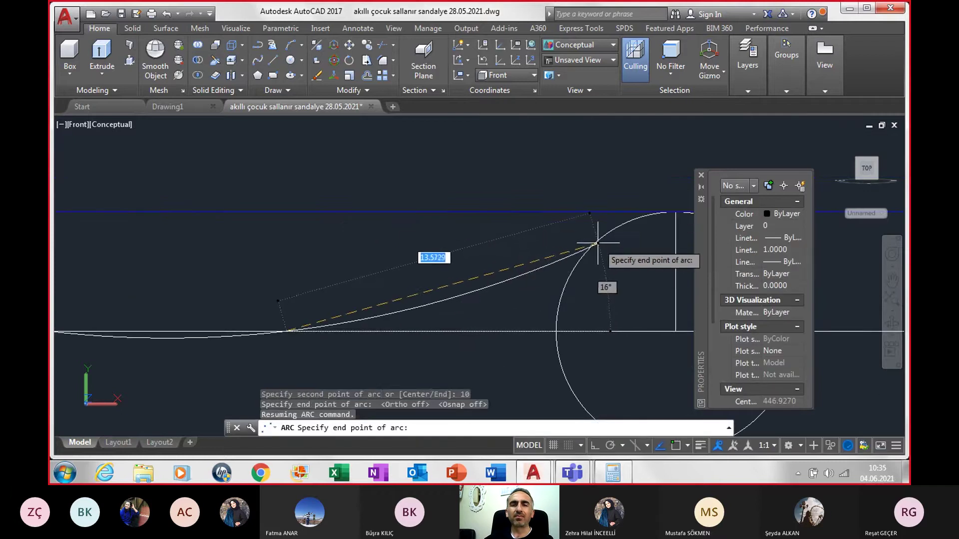
pyautogui.click(600, 240)
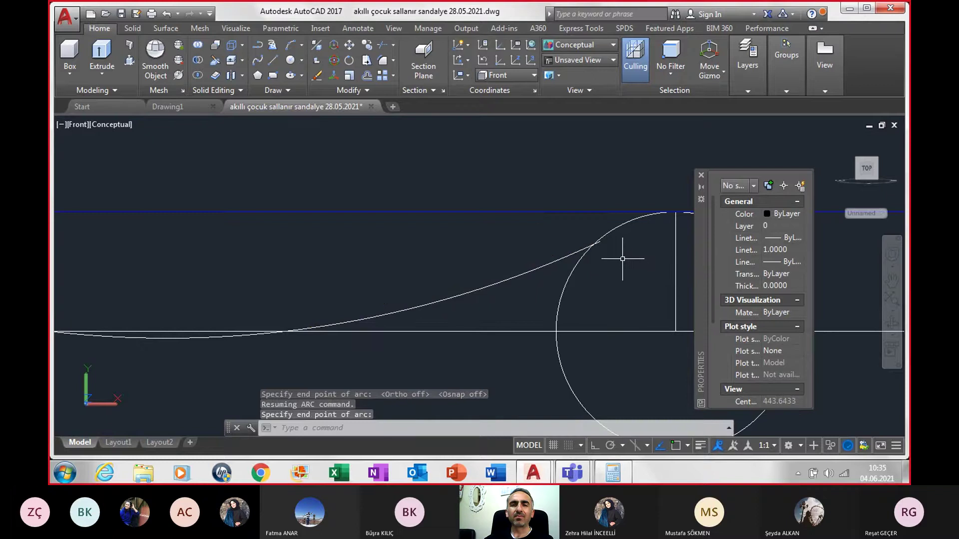
pyautogui.scroll(-4, 622, 259)
pyautogui.moveTo(617, 273); pyautogui.dragTo(428, 210, button='middle')
# - Mirror the arc about a vertical line through the circle's centre, keeping the original arc
pyautogui.click(387, 209)
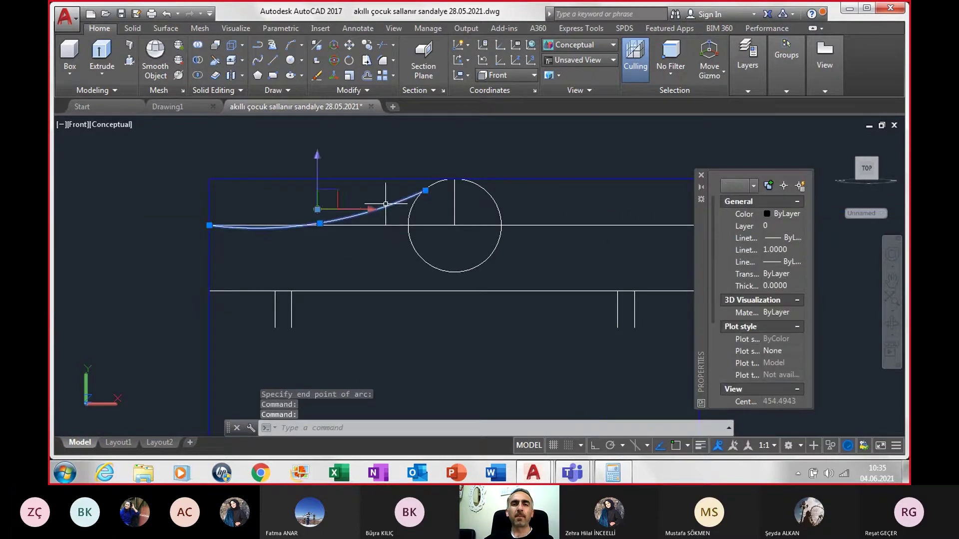
pyautogui.scroll(-2, 452, 292)
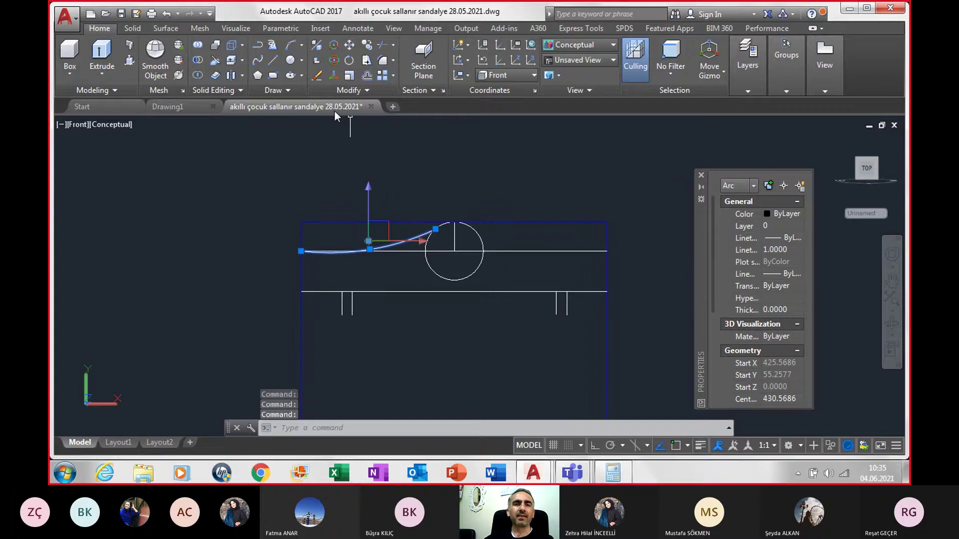
pyautogui.click(355, 93)
pyautogui.click(382, 108)
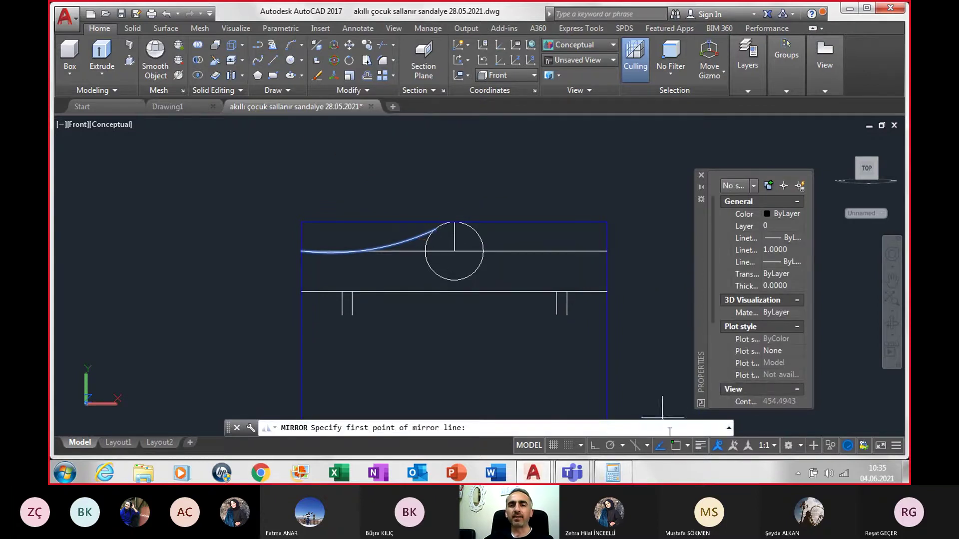
pyautogui.click(454, 251)
pyautogui.click(600, 446)
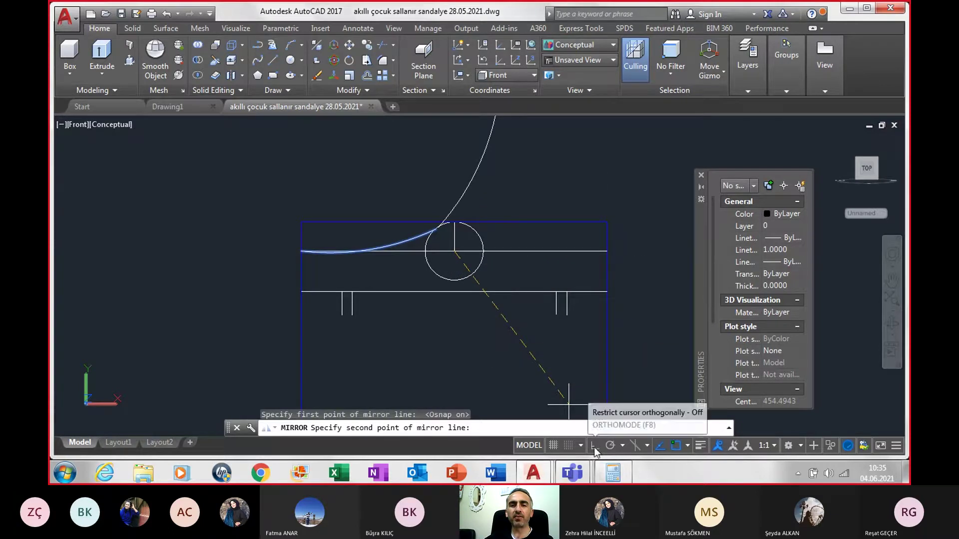
pyautogui.click(494, 346)
pyautogui.press('Return')
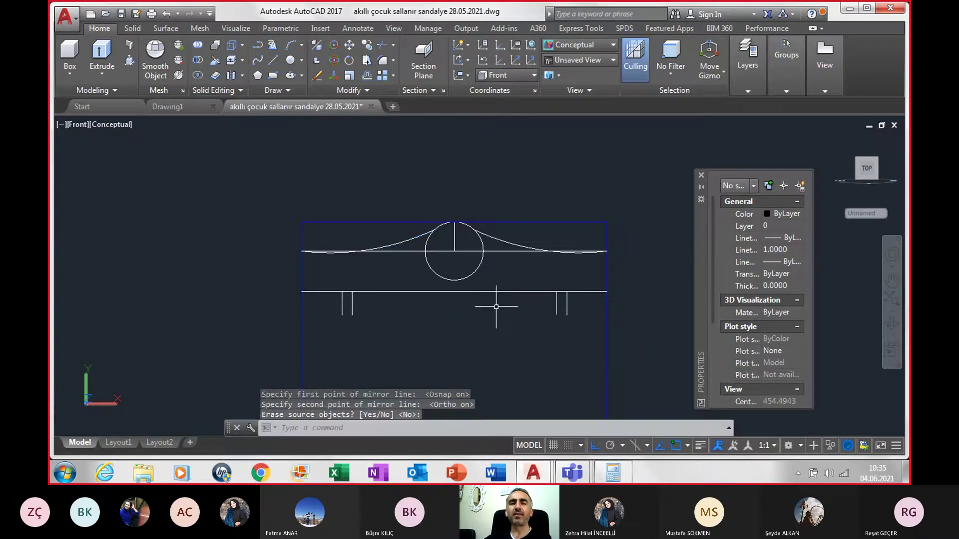
pyautogui.scroll(3, 474, 243)
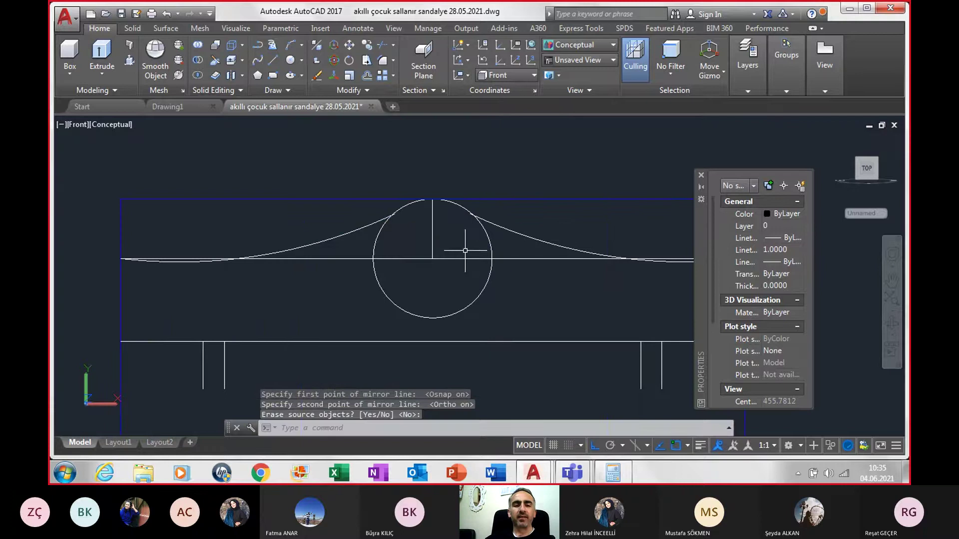
pyautogui.press('Return')
pyautogui.press('Return')
# - Trim the arc overshoot and the circle's lower and left parts so the curves form one peak
pyautogui.scroll(2, 407, 234)
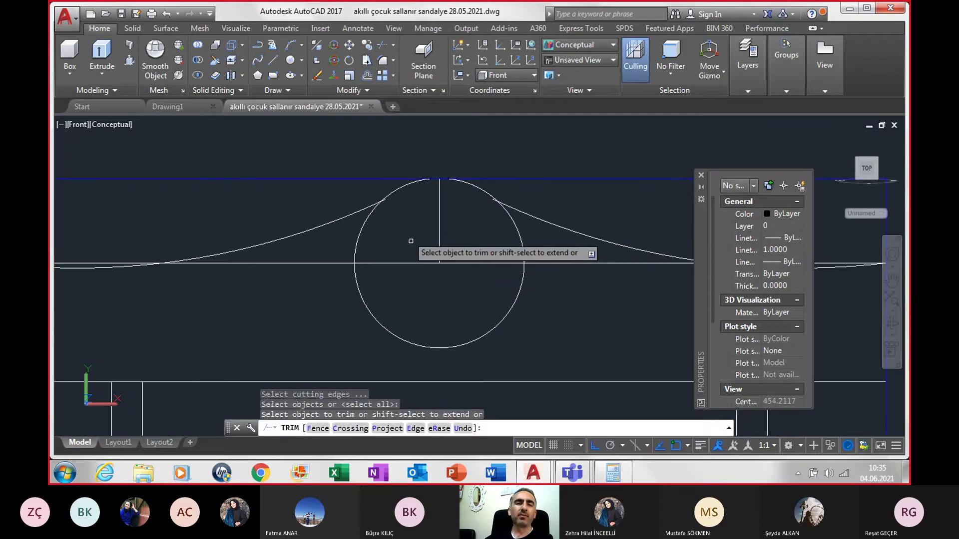
pyautogui.scroll(1, 407, 234)
pyautogui.scroll(5, 398, 201)
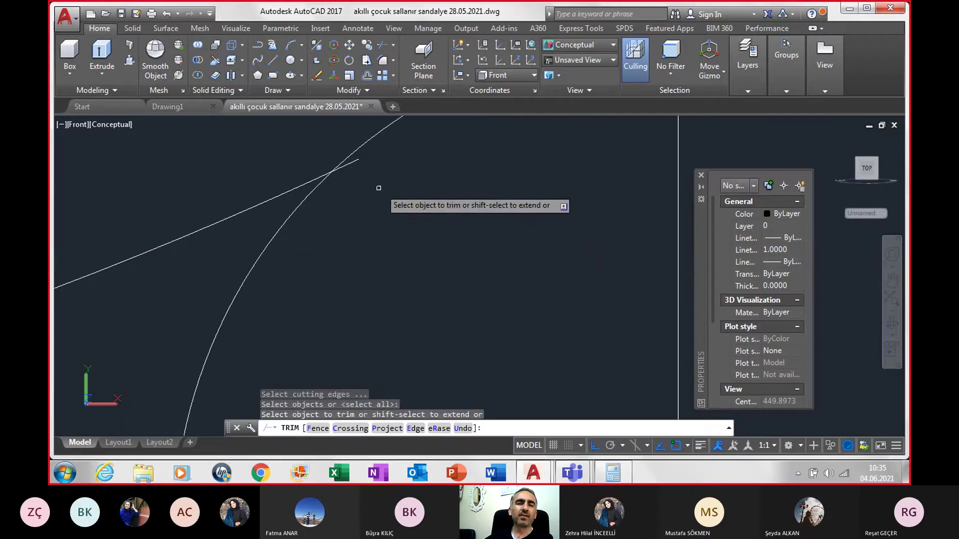
pyautogui.click(357, 163)
pyautogui.scroll(-4, 356, 164)
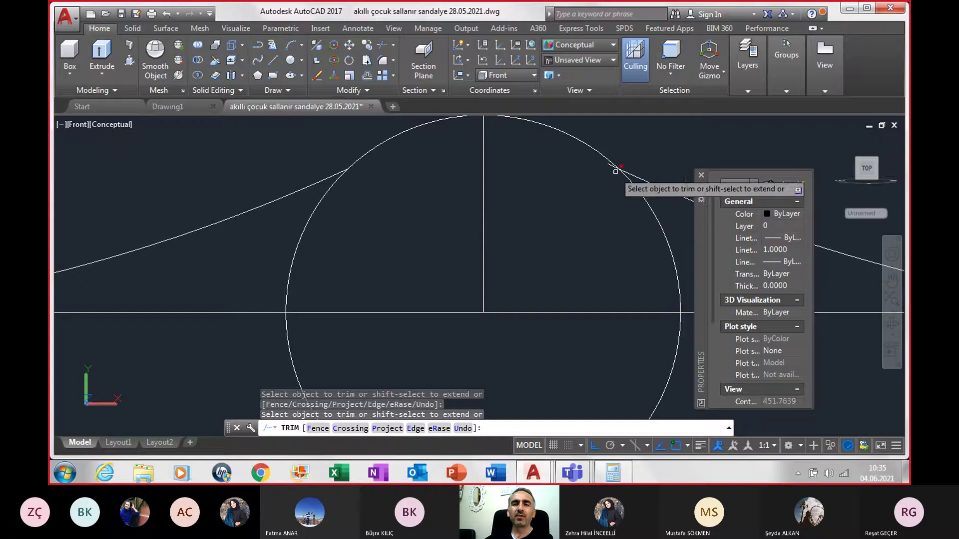
pyautogui.scroll(-5, 595, 249)
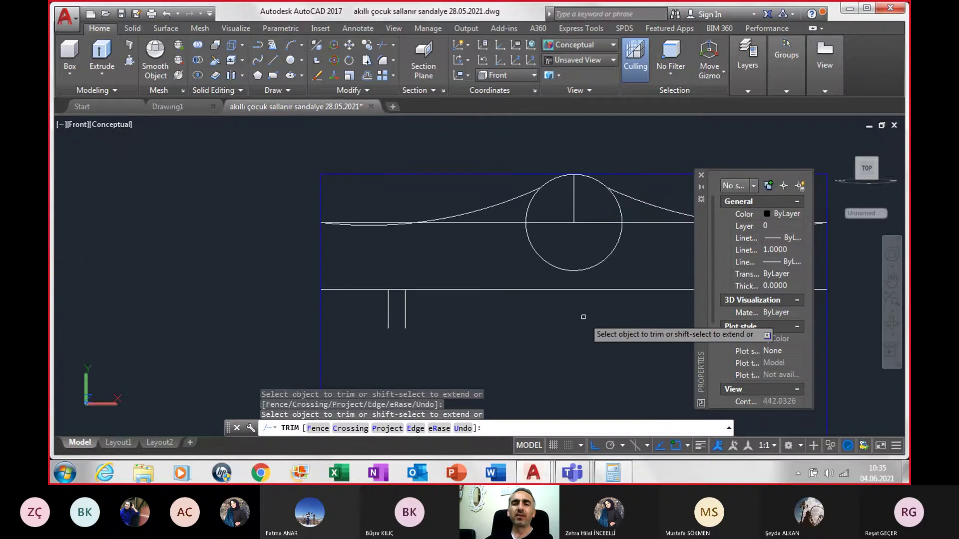
pyautogui.click(582, 287)
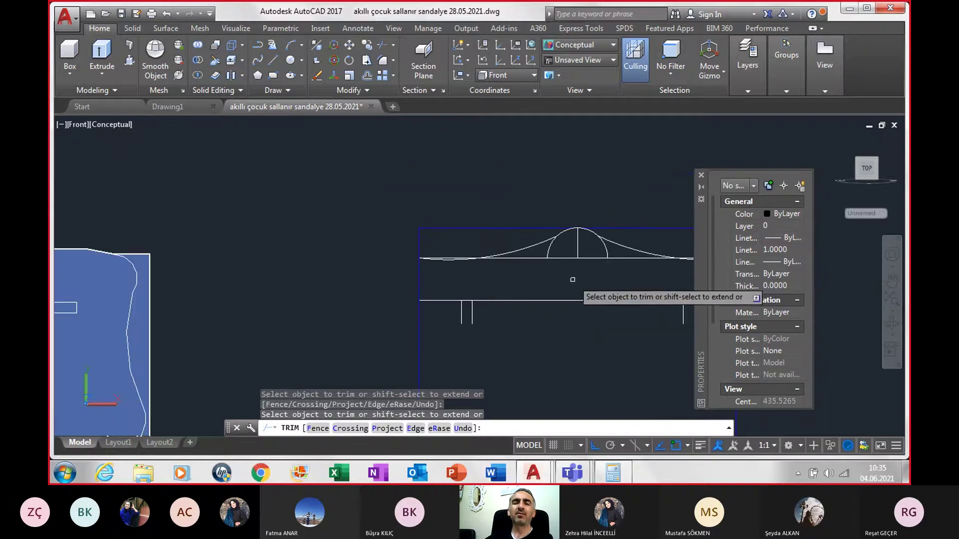
pyautogui.click(551, 245)
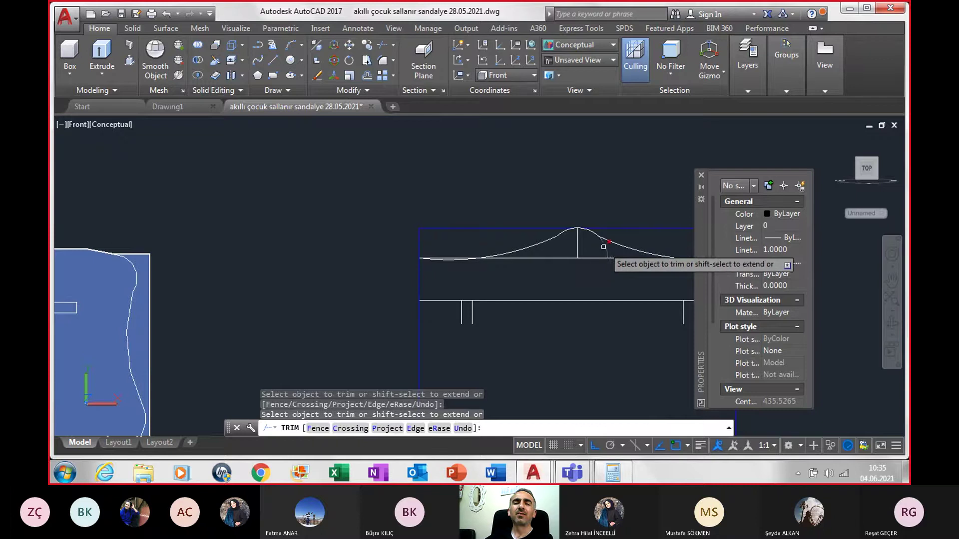
pyautogui.scroll(-4, 506, 249)
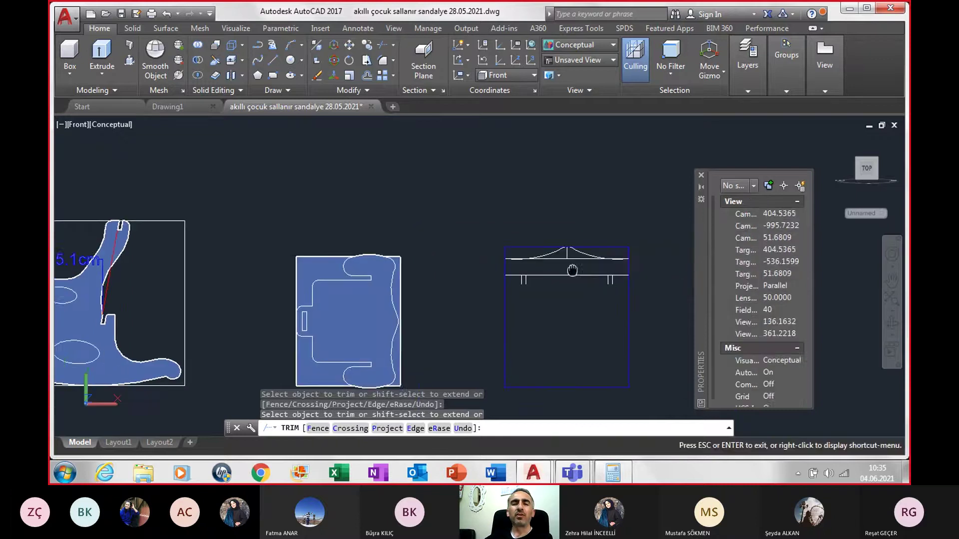
pyautogui.scroll(4, 495, 282)
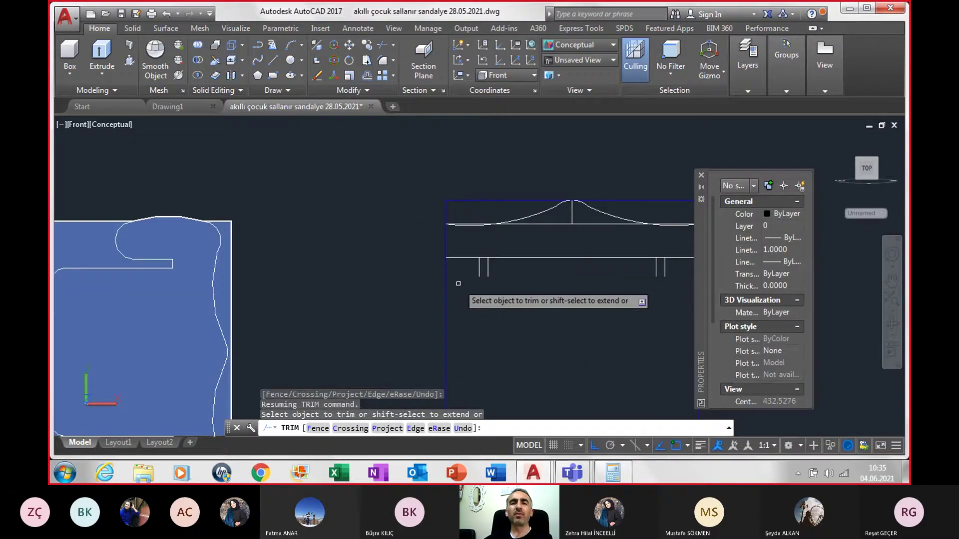
pyautogui.press('Escape')
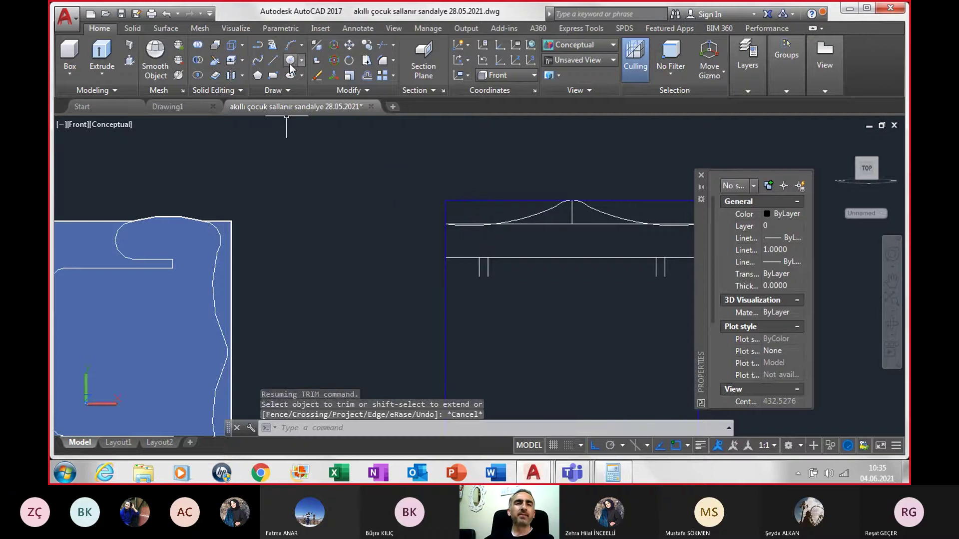
pyautogui.click(291, 60)
pyautogui.scroll(2, 431, 275)
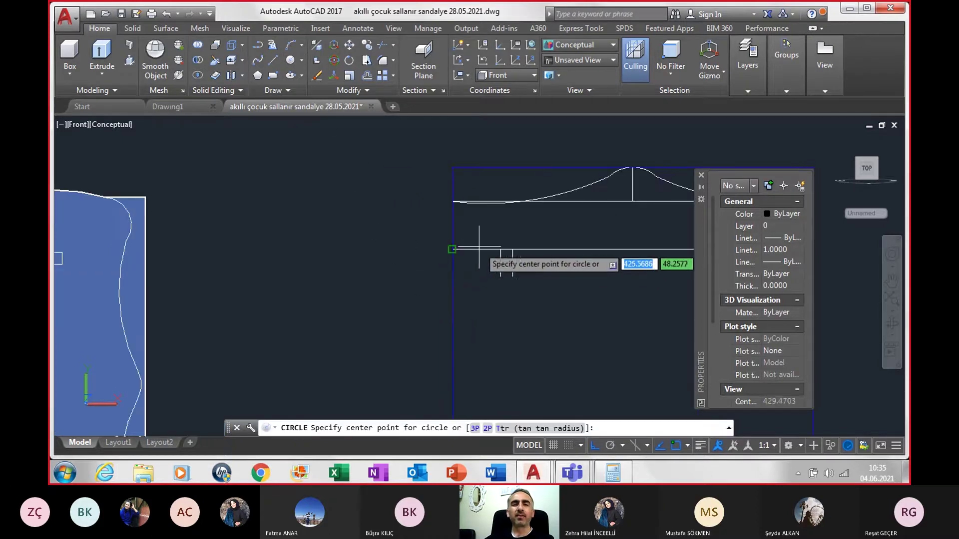
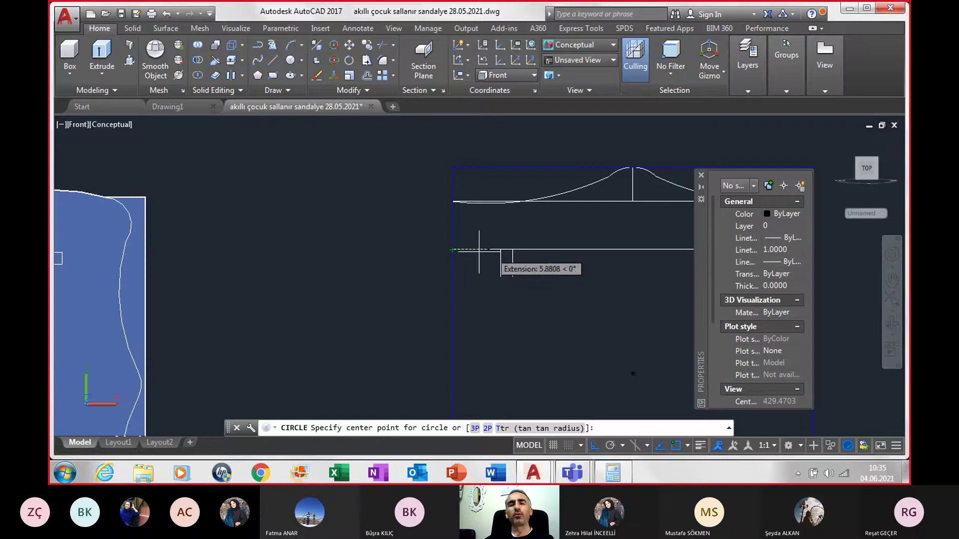
# - Draw a radius-7 circle centred where the panel's left edge meets the middle line
pyautogui.press('Escape')
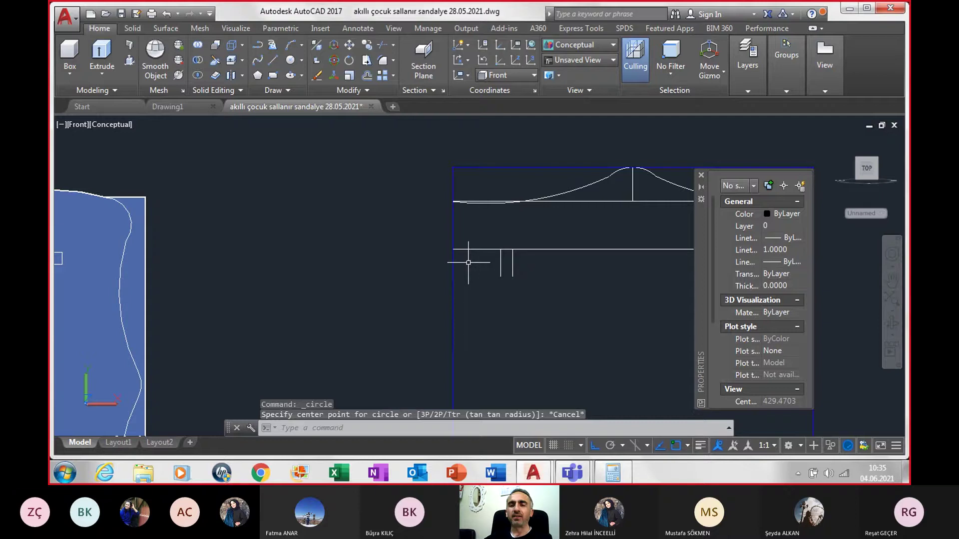
pyautogui.write('c')
pyautogui.press('Return')
pyautogui.click(452, 250)
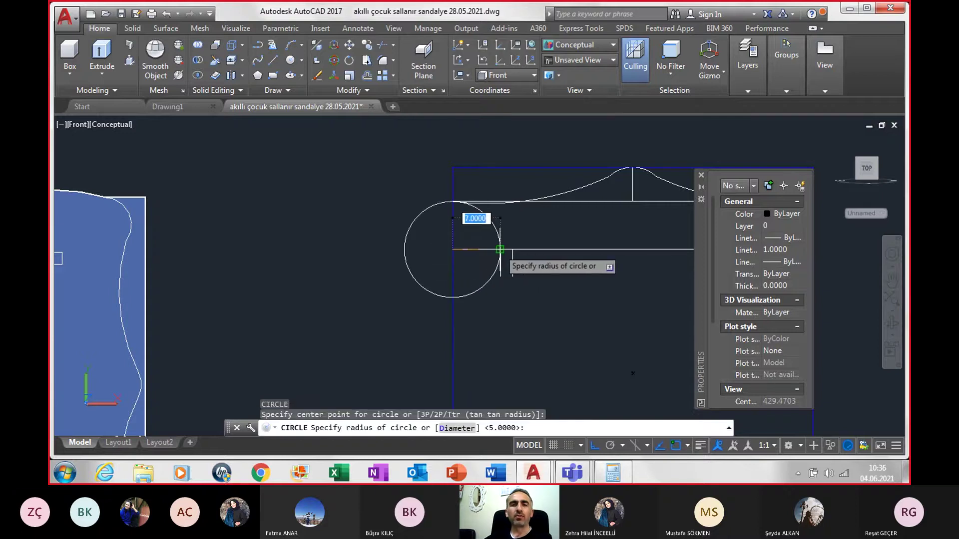
pyautogui.click(500, 249)
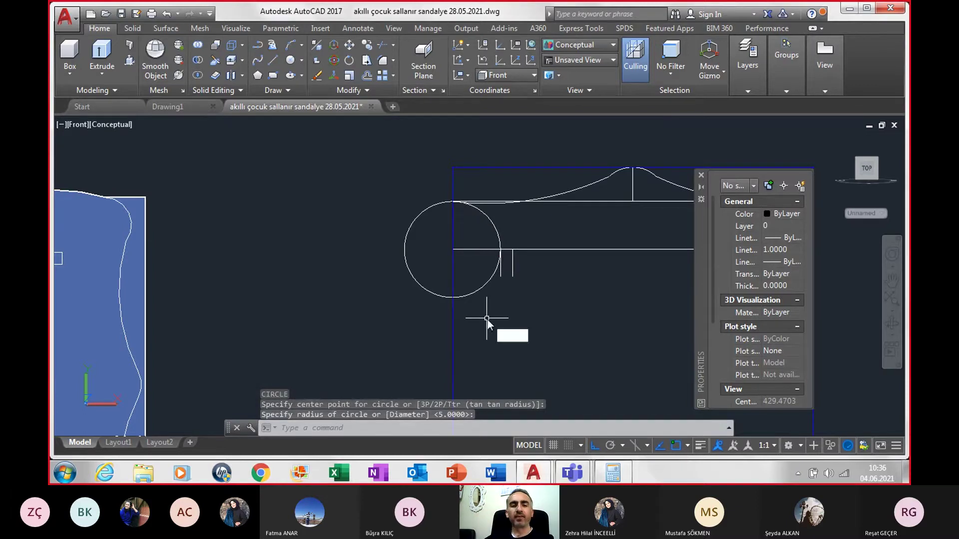
pyautogui.write('tr')
pyautogui.press('Return')
pyautogui.press('Return')
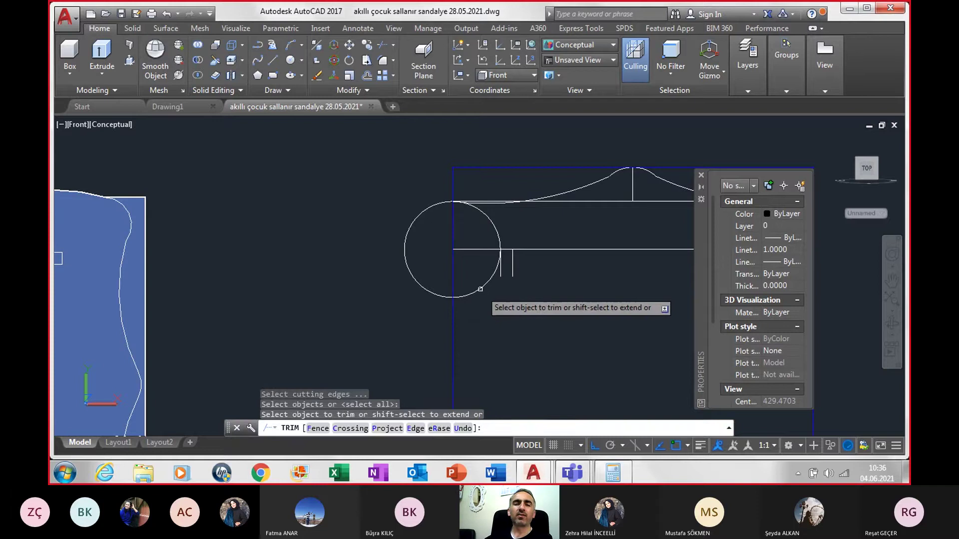
# - Trim away the circle's right-hand parts, leaving a left-facing semicircular arc
pyautogui.click(480, 287)
pyautogui.click(493, 231)
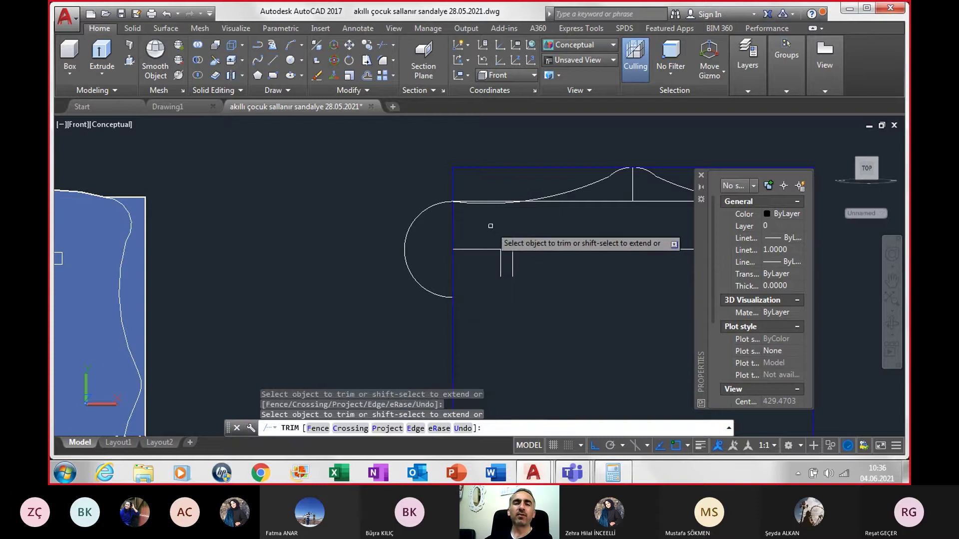
pyautogui.scroll(3, 464, 205)
pyautogui.scroll(2, 449, 195)
pyautogui.scroll(2, 440, 194)
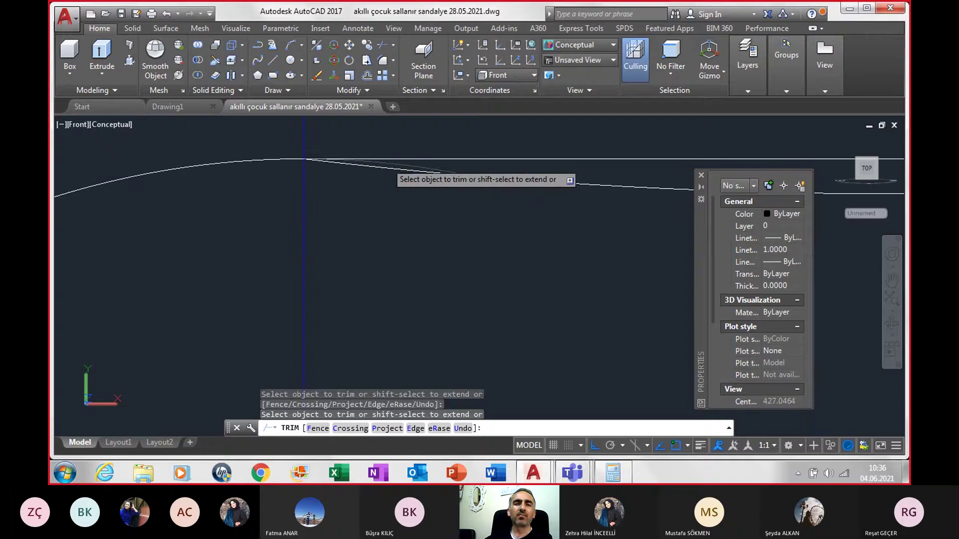
pyautogui.scroll(-3, 391, 212)
pyautogui.scroll(-2, 409, 250)
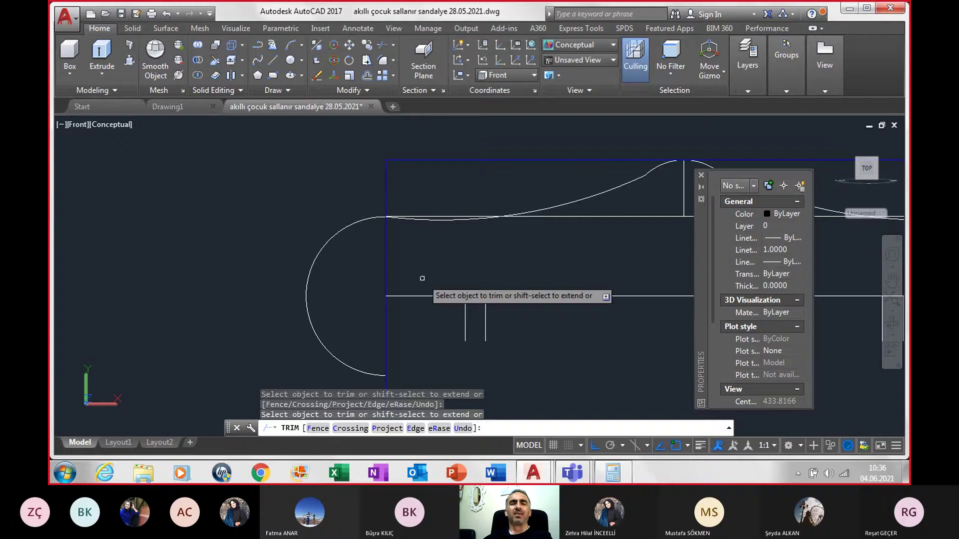
pyautogui.scroll(-1, 448, 353)
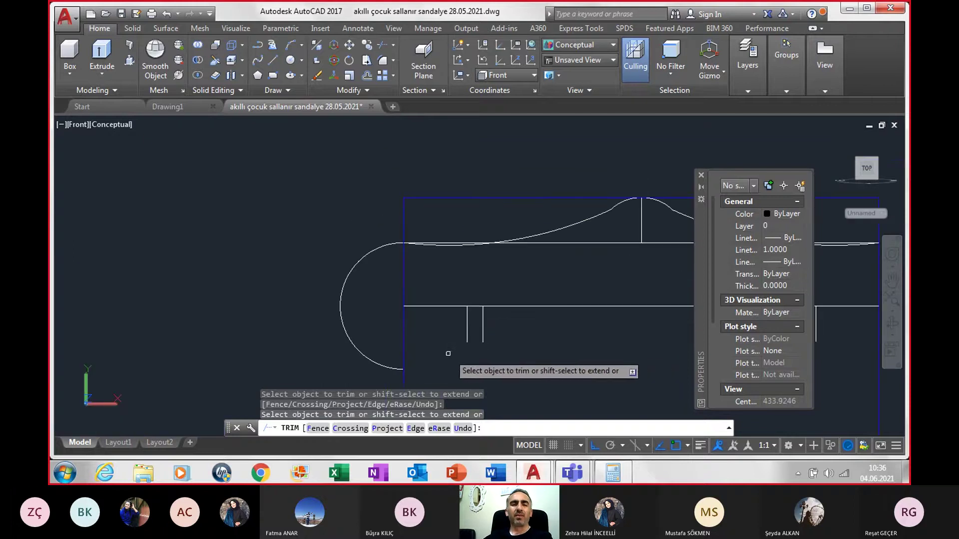
pyautogui.scroll(-5, 437, 345)
pyautogui.scroll(-2, 437, 345)
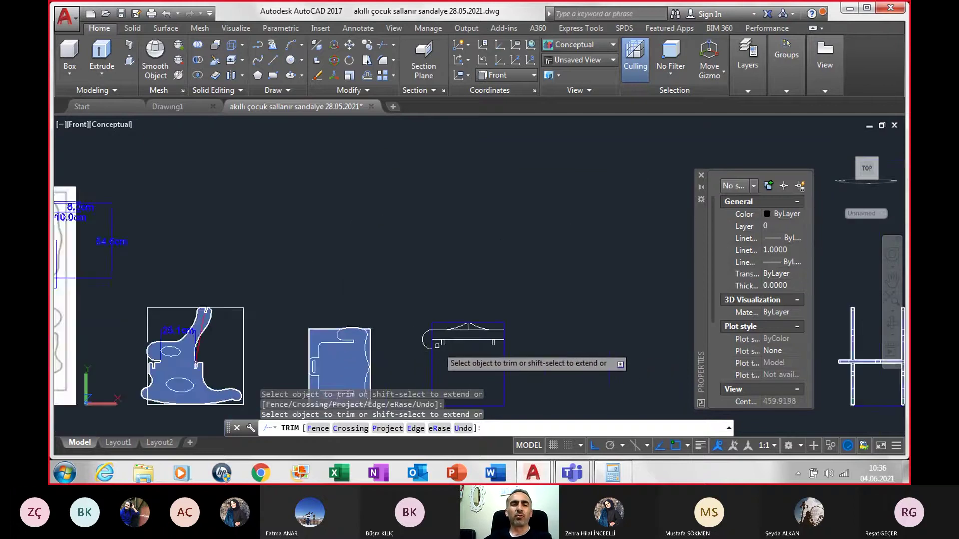
pyautogui.scroll(-2, 437, 346)
pyautogui.scroll(-1, 98, 364)
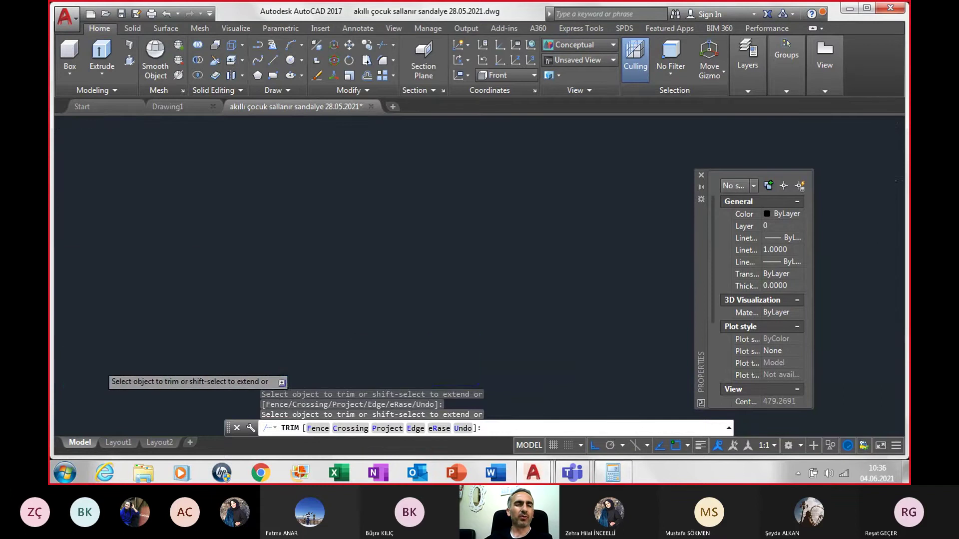
pyautogui.scroll(3, 144, 288)
pyautogui.click(145, 287)
pyautogui.scroll(2, 152, 339)
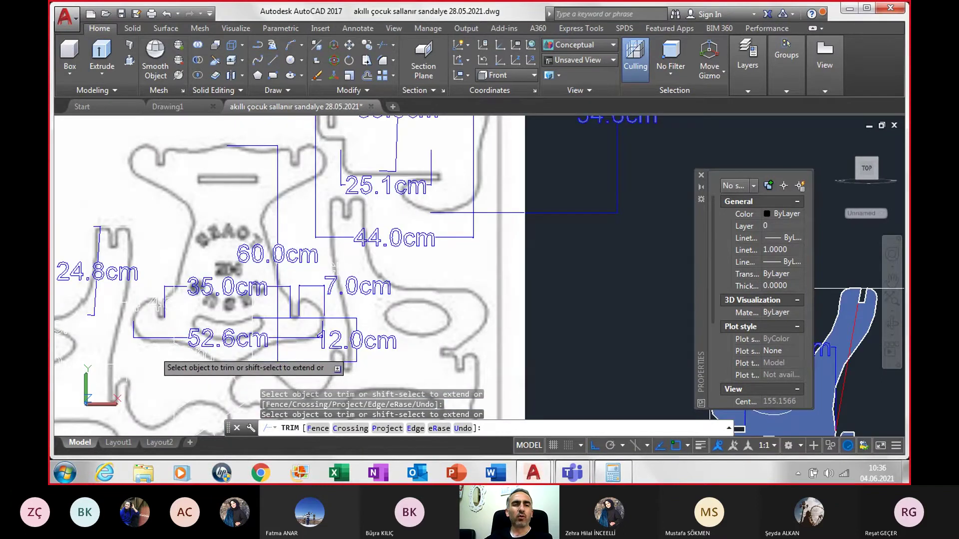
pyautogui.scroll(-5, 153, 350)
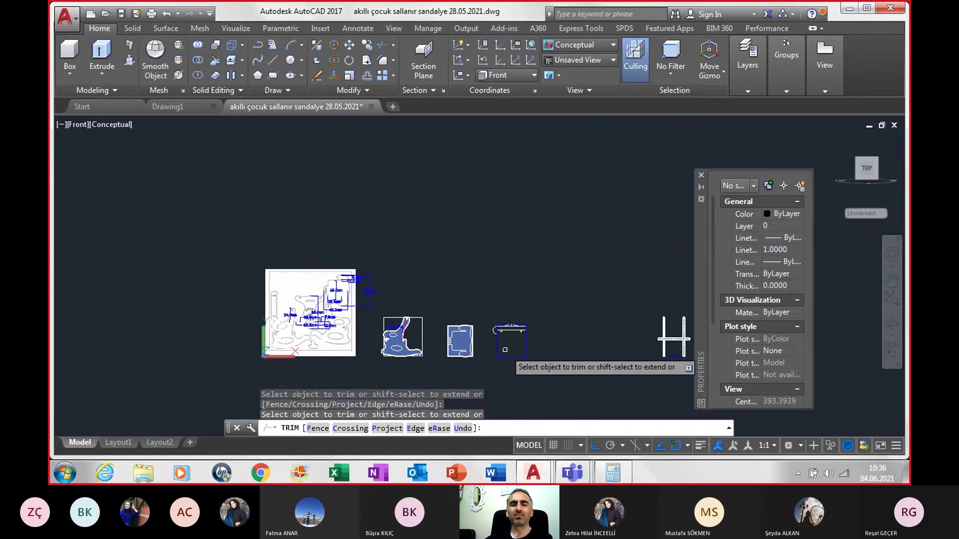
pyautogui.scroll(2, 505, 350)
pyautogui.scroll(1, 497, 340)
pyautogui.scroll(1, 491, 331)
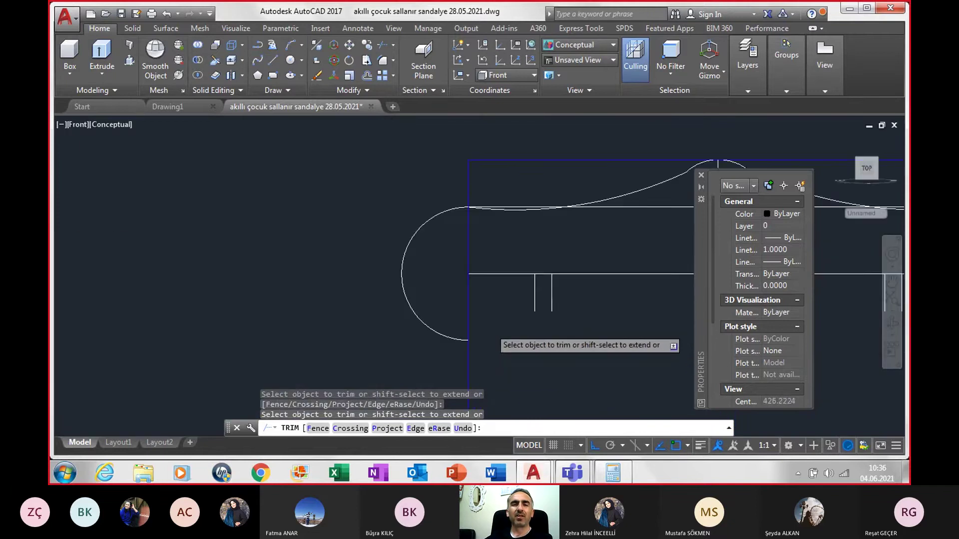
pyautogui.scroll(1, 497, 334)
pyautogui.press('Escape')
# - Move the semicircular arc onto the seat panel's left edge
pyautogui.click(364, 231)
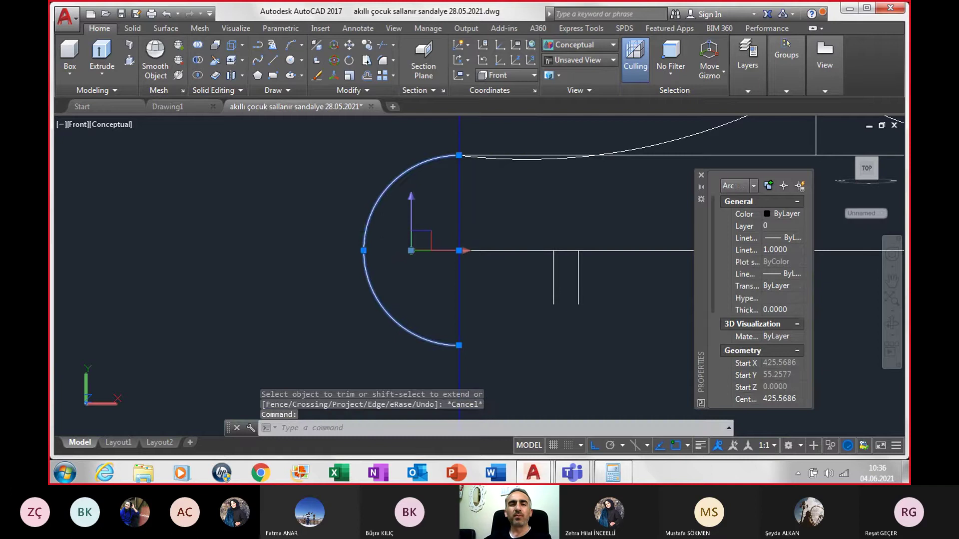
pyautogui.write('m')
pyautogui.press('Return')
pyautogui.click(372, 240)
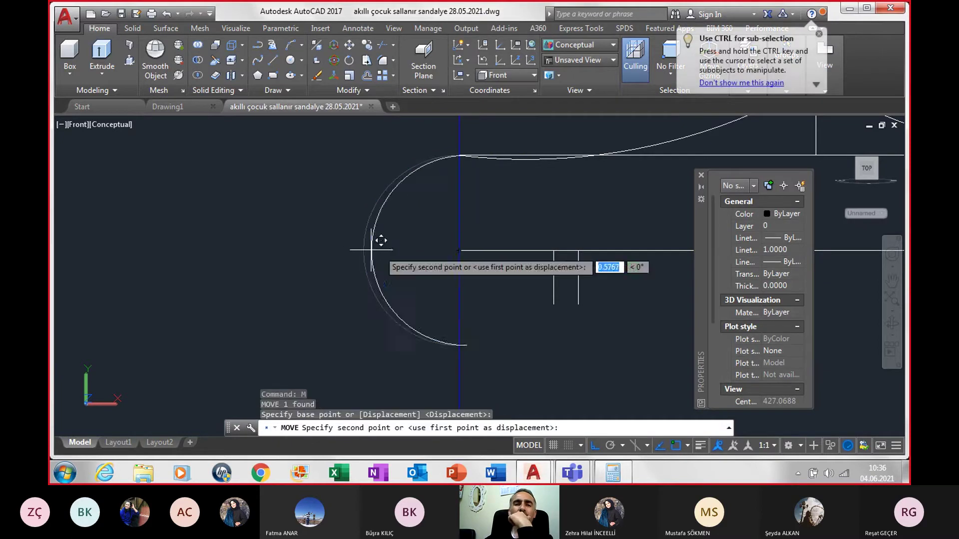
pyautogui.click(458, 250)
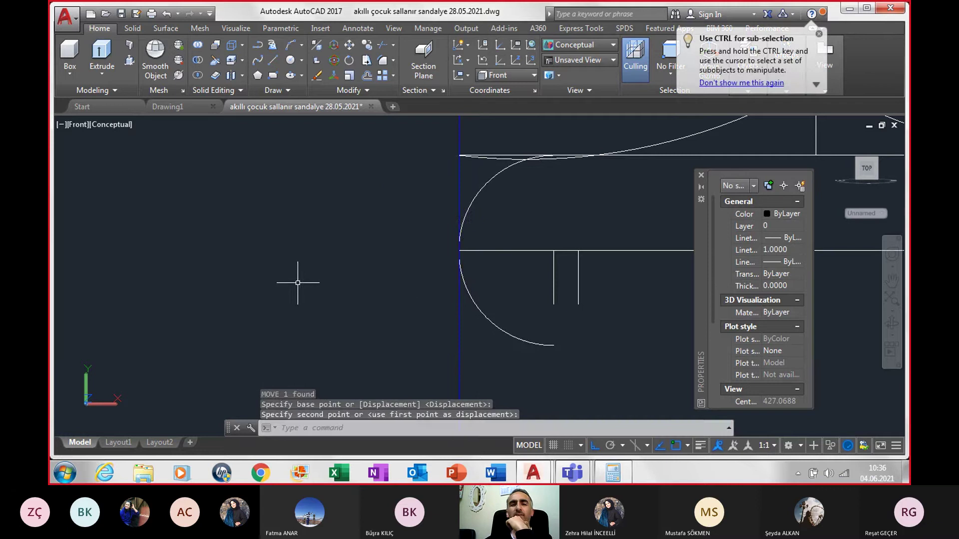
# - Stretch the arc's lower end up to the notch line
pyautogui.click(510, 333)
pyautogui.click(554, 345)
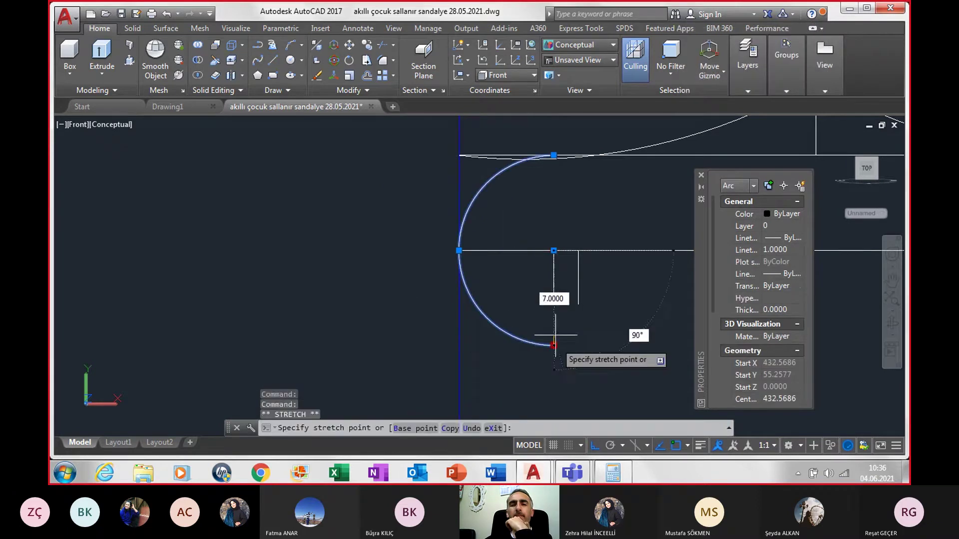
pyautogui.click(559, 300)
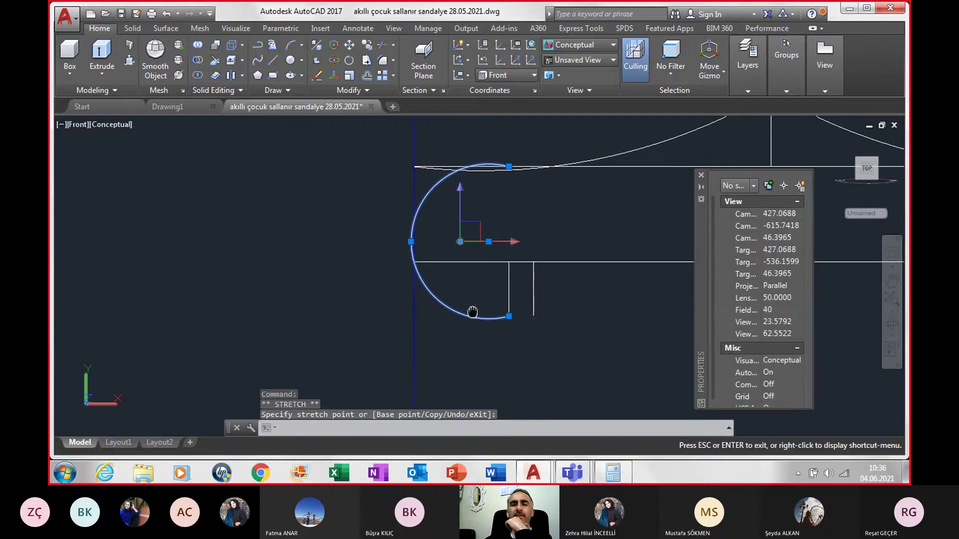
pyautogui.scroll(-5, 472, 312)
pyautogui.moveTo(471, 322); pyautogui.dragTo(465, 320, button='middle')
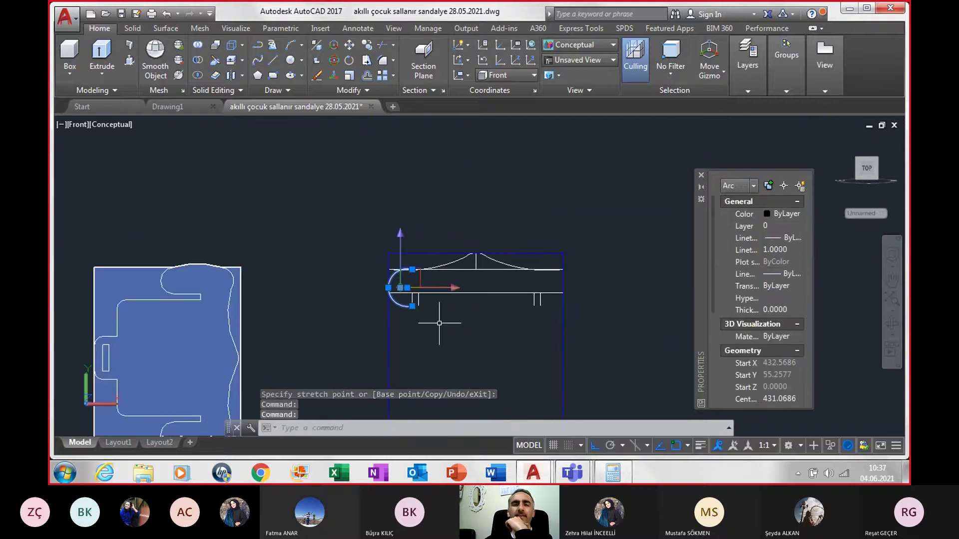
# - Mirror the arc about the panel's vertical centre, keeping the original, and delete the straight top line
pyautogui.click(356, 94)
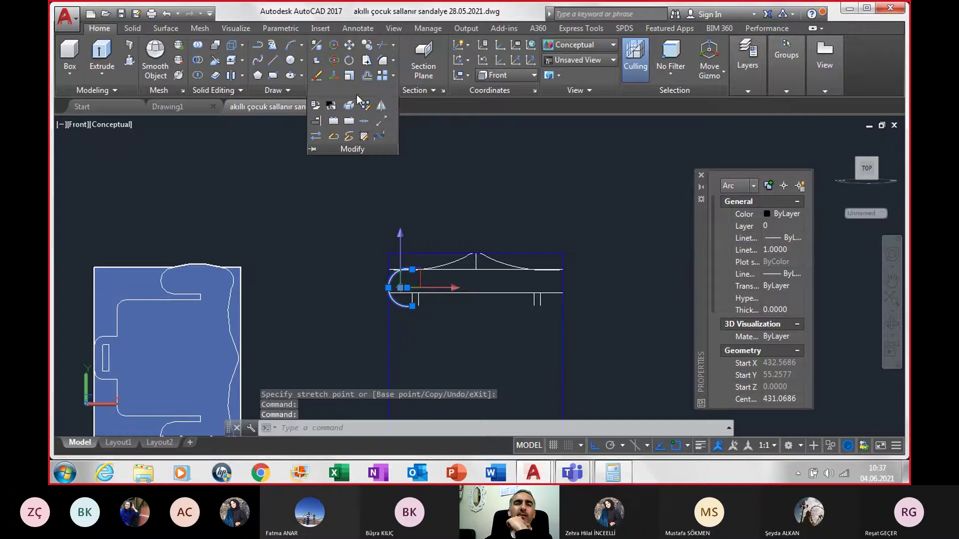
pyautogui.click(380, 112)
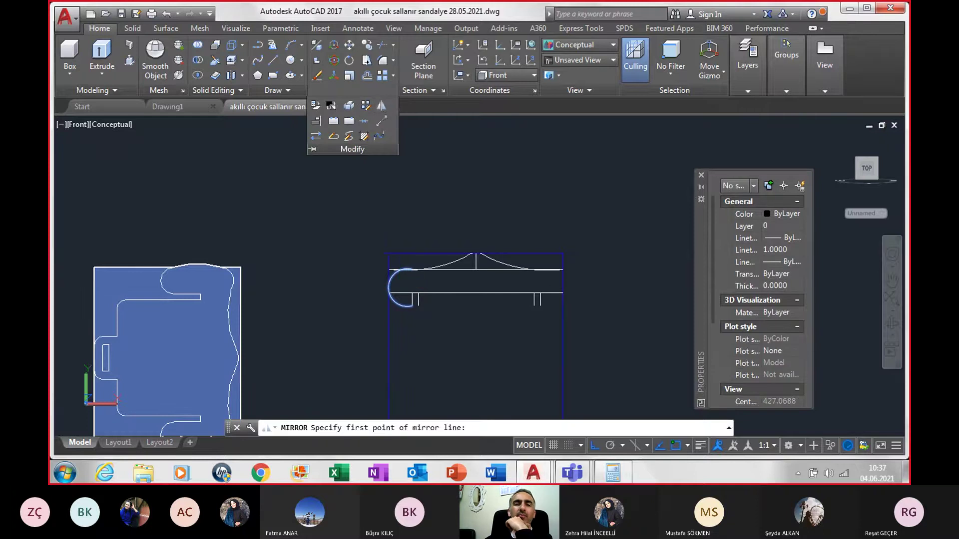
pyautogui.click(476, 294)
pyautogui.click(486, 325)
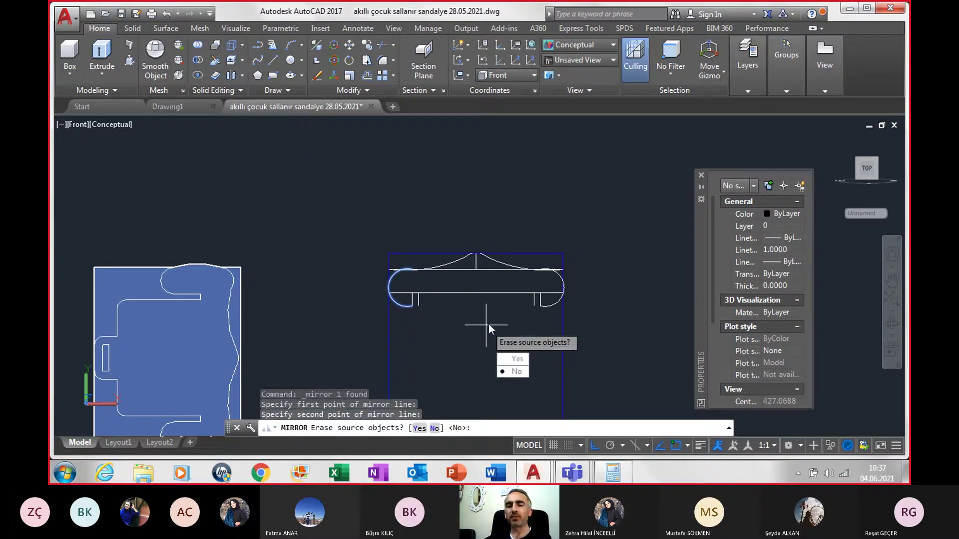
pyautogui.press('Return')
pyautogui.scroll(2, 489, 321)
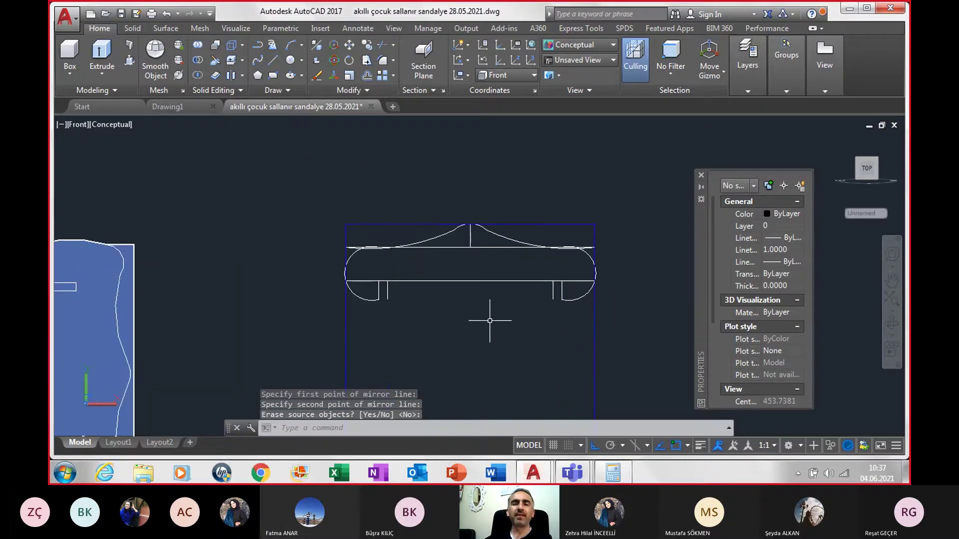
pyautogui.click(440, 248)
pyautogui.press('Delete')
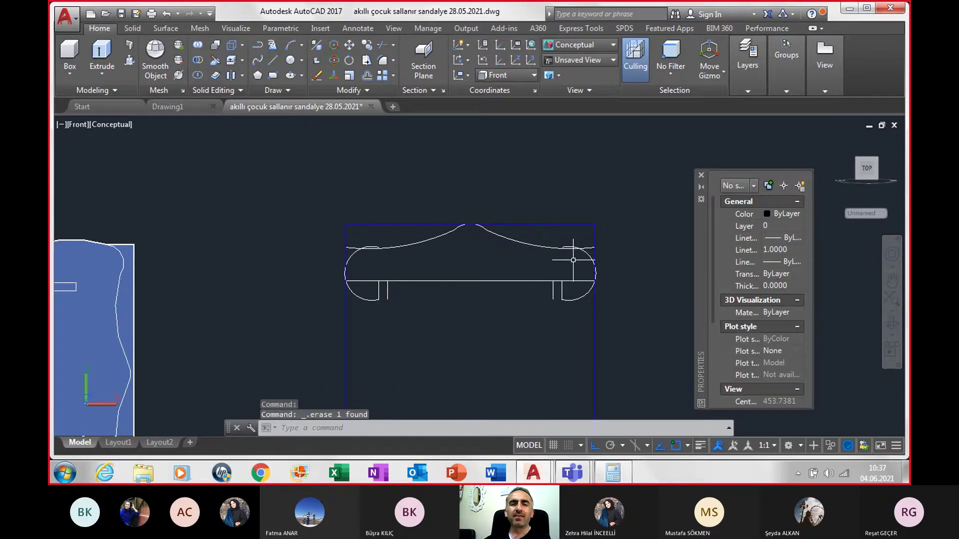
# - Stretch the right upper corner arc's end onto the line
pyautogui.scroll(3, 564, 259)
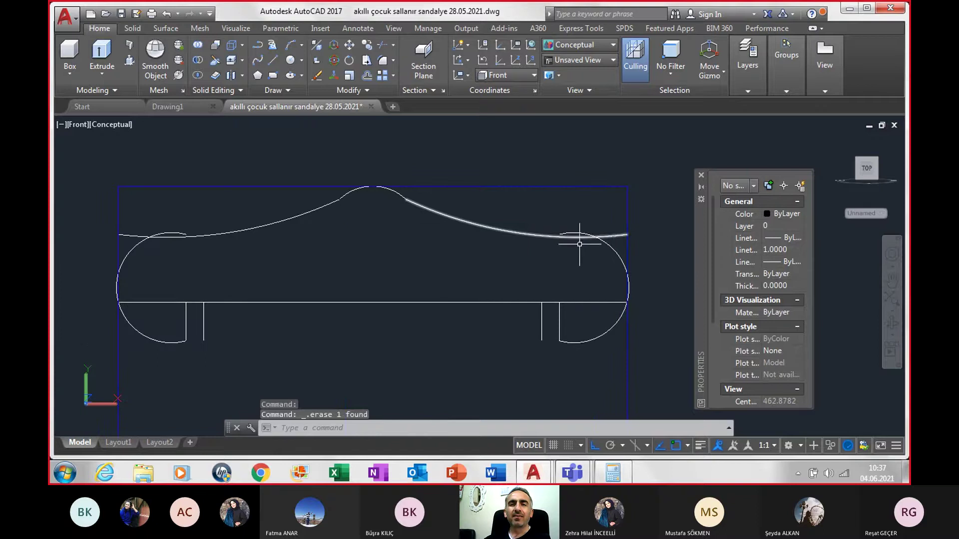
pyautogui.scroll(3, 540, 253)
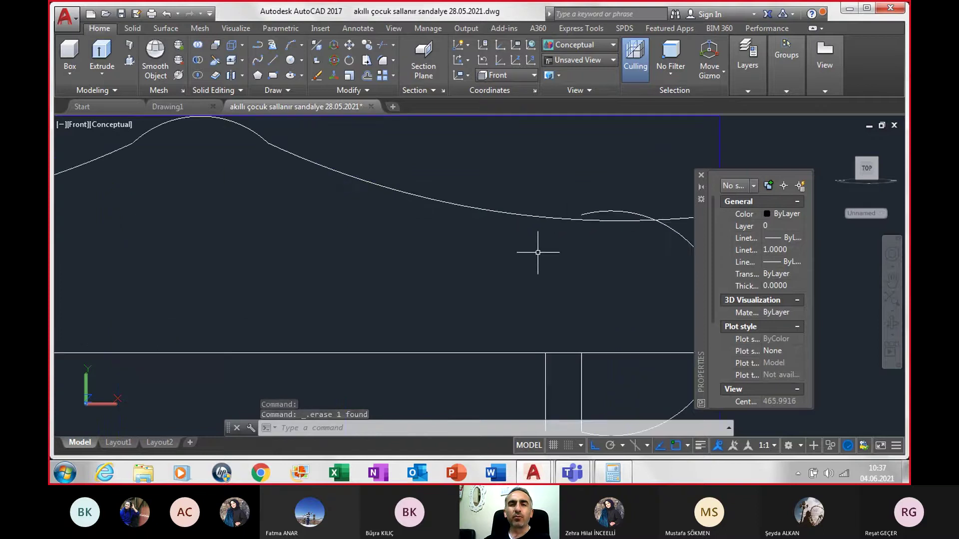
pyautogui.click(582, 214)
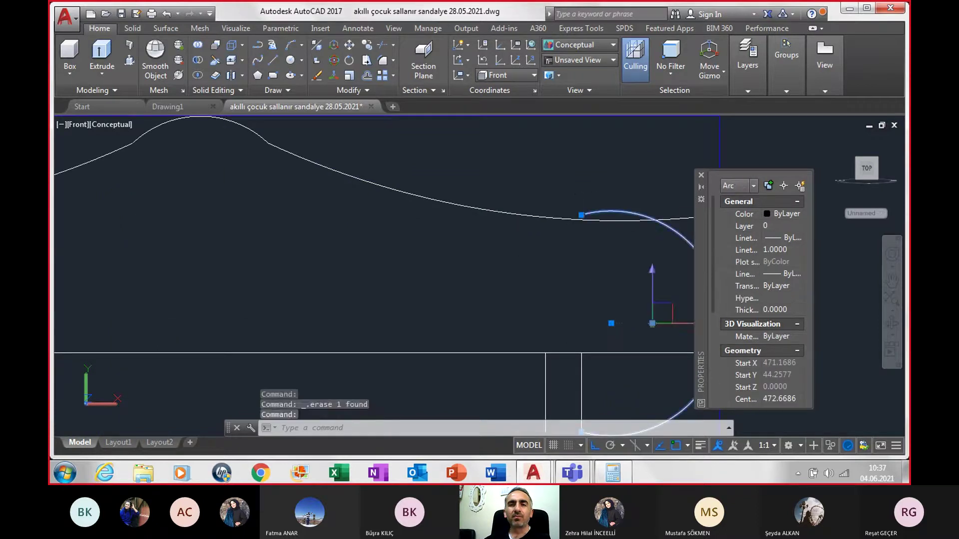
pyautogui.click(581, 215)
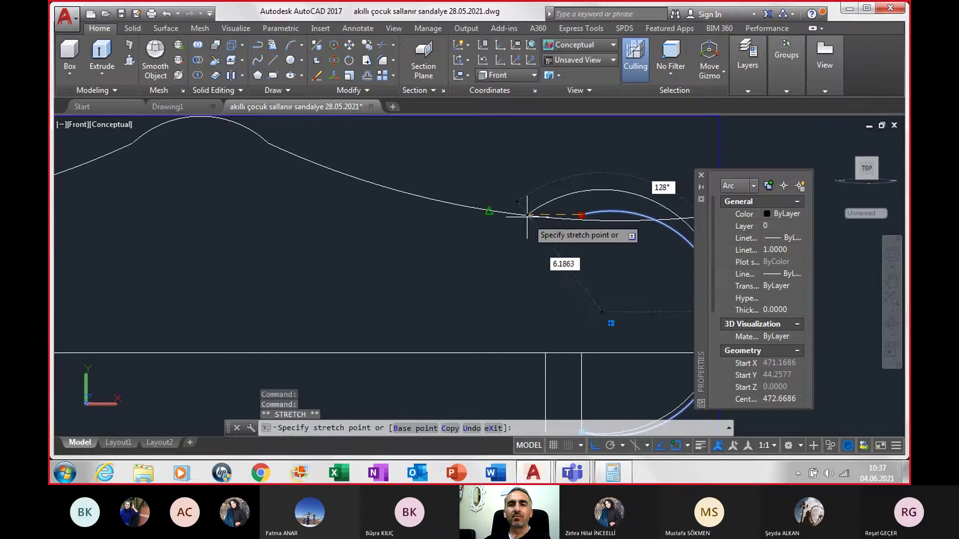
pyautogui.click(621, 220)
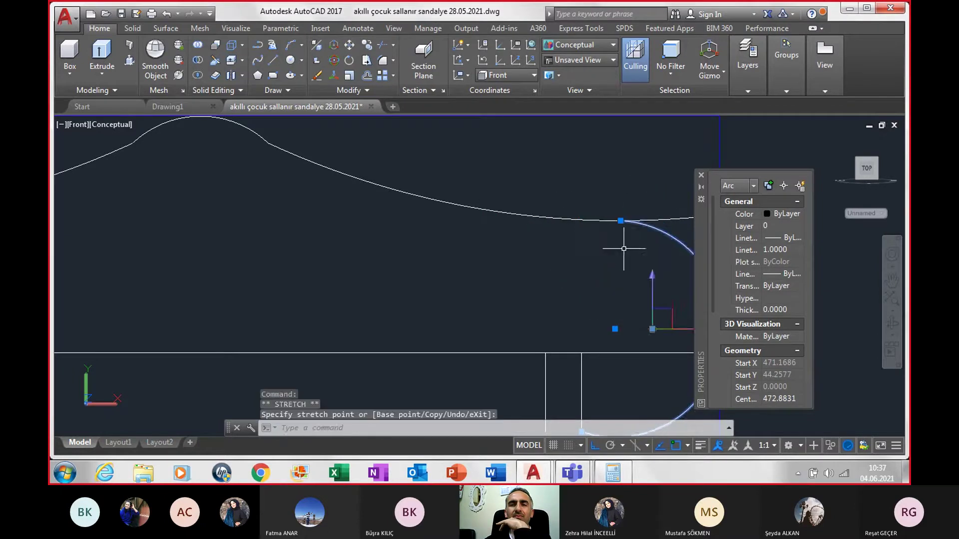
pyautogui.scroll(-2, 624, 249)
pyautogui.press('Escape')
pyautogui.scroll(-2, 604, 301)
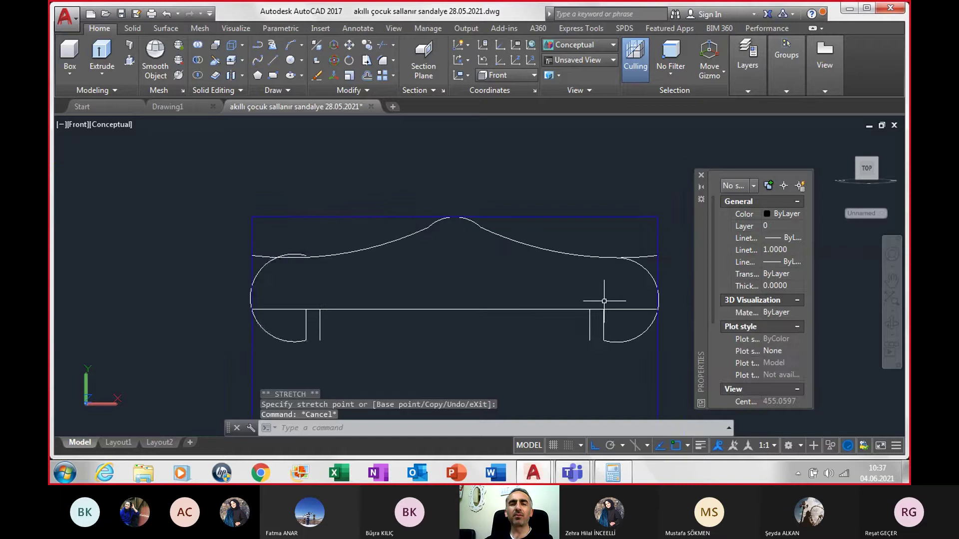
pyautogui.click(262, 270)
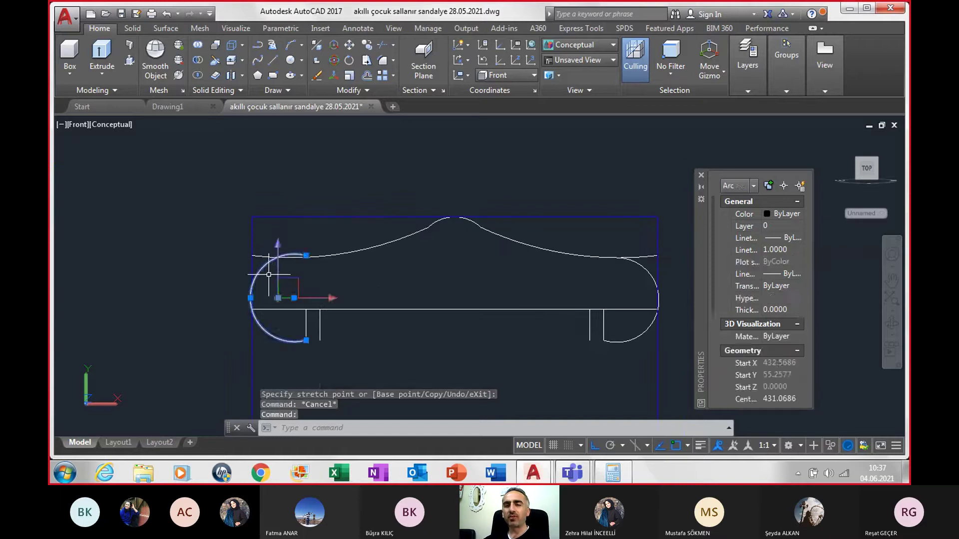
# - Replace the left corner arc with a mirror of the right arc about the vertical centre line
pyautogui.press('Delete')
pyautogui.click(613, 343)
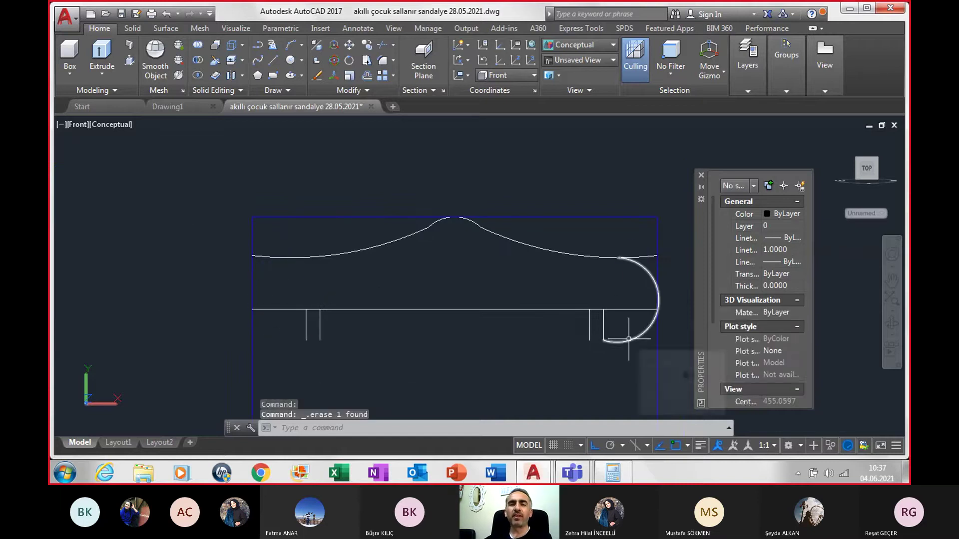
pyautogui.click(364, 92)
pyautogui.click(381, 106)
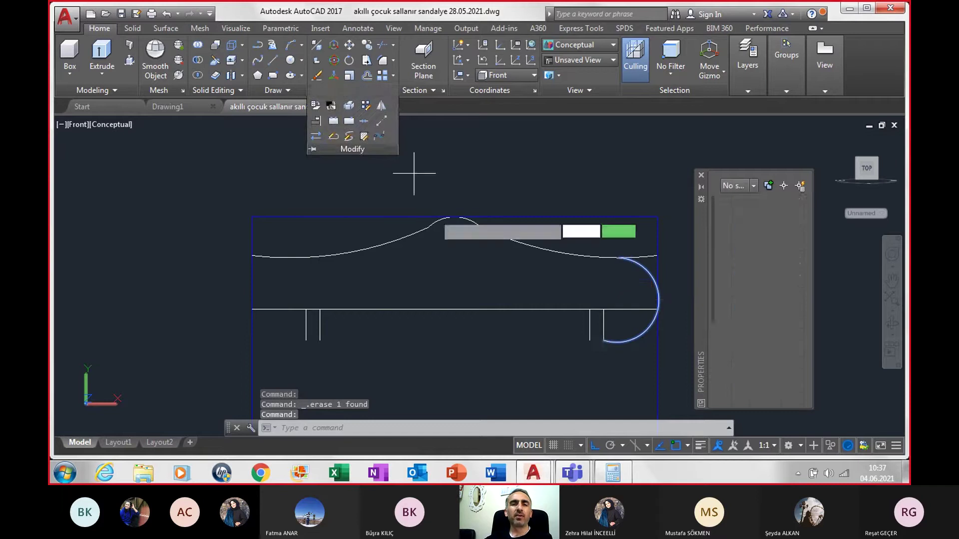
pyautogui.click(455, 310)
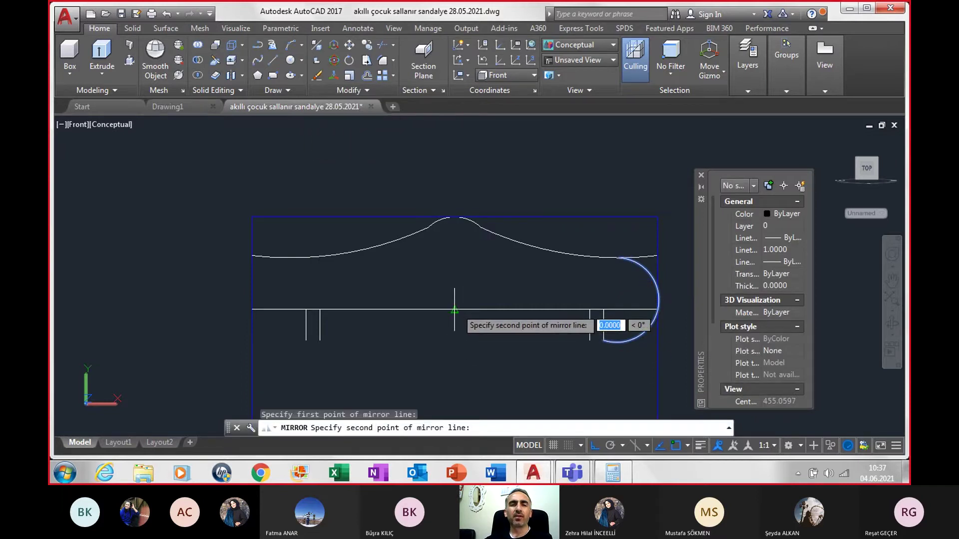
pyautogui.click(456, 345)
pyautogui.press('Return')
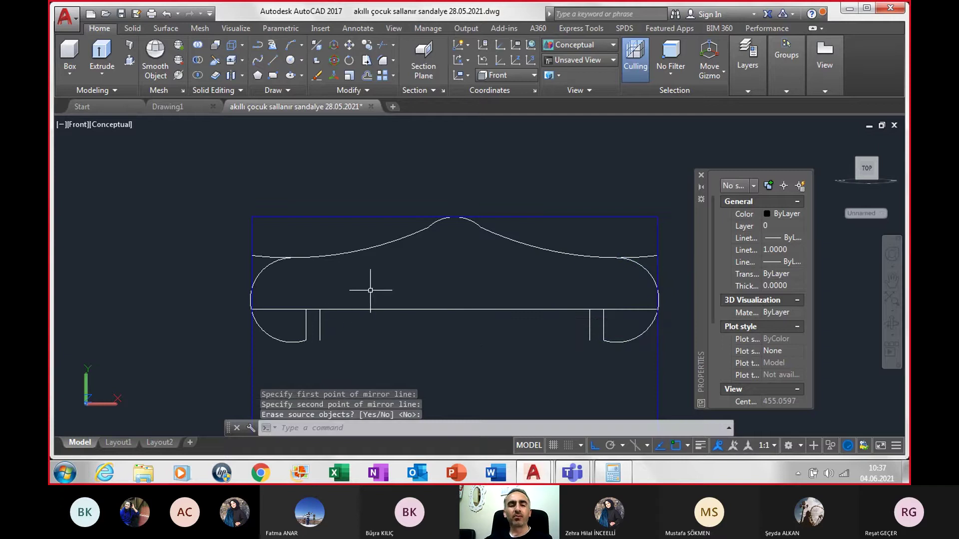
pyautogui.write('t')
# - Trim the top curve's left and right overhangs
pyautogui.press('Return')
pyautogui.press('Return')
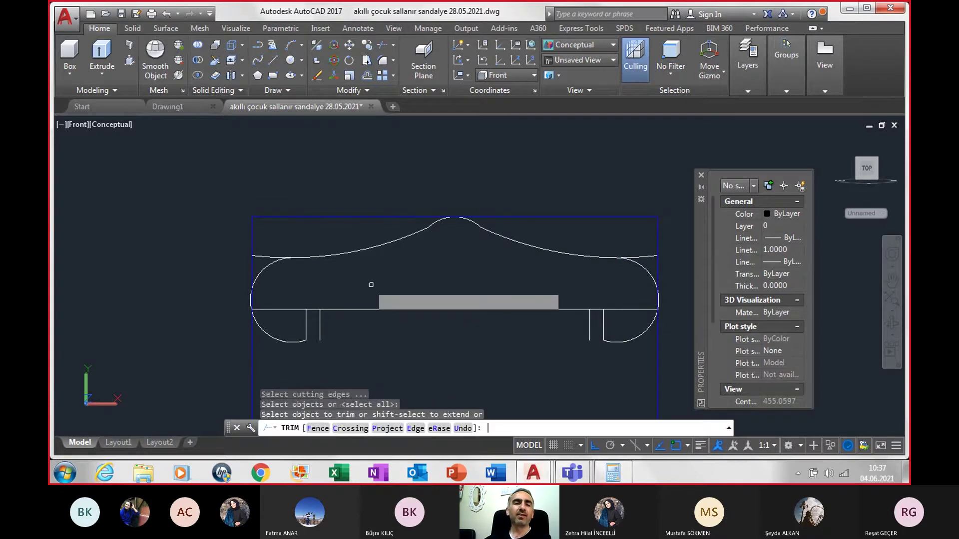
pyautogui.click(264, 257)
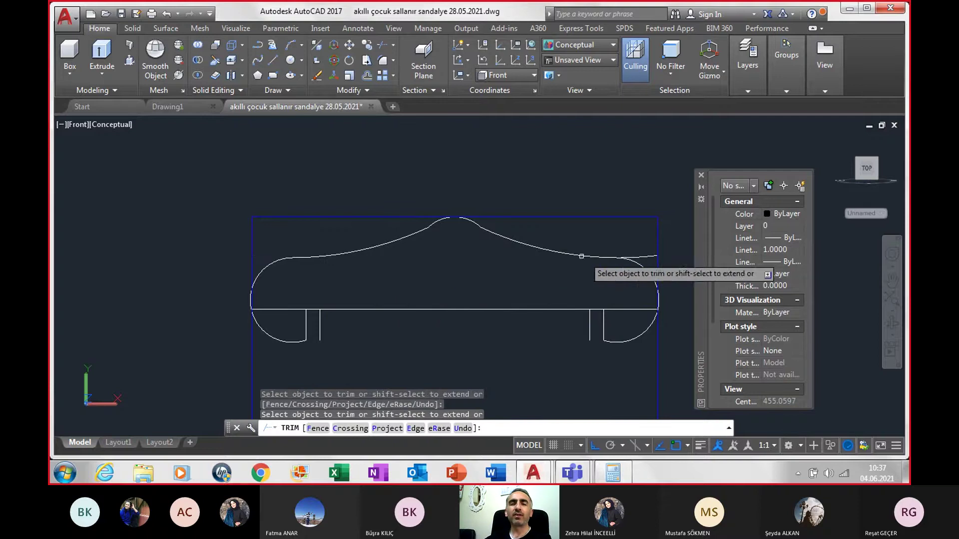
pyautogui.click(644, 256)
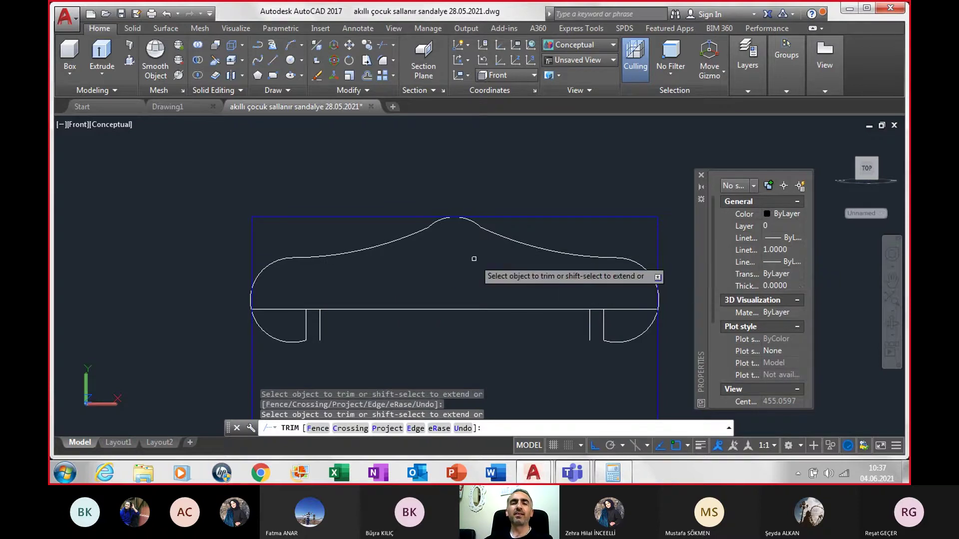
pyautogui.press('Escape')
pyautogui.scroll(-3, 462, 315)
# - Pan and zoom to the dimensioned reference sheet
pyautogui.scroll(-1, 467, 336)
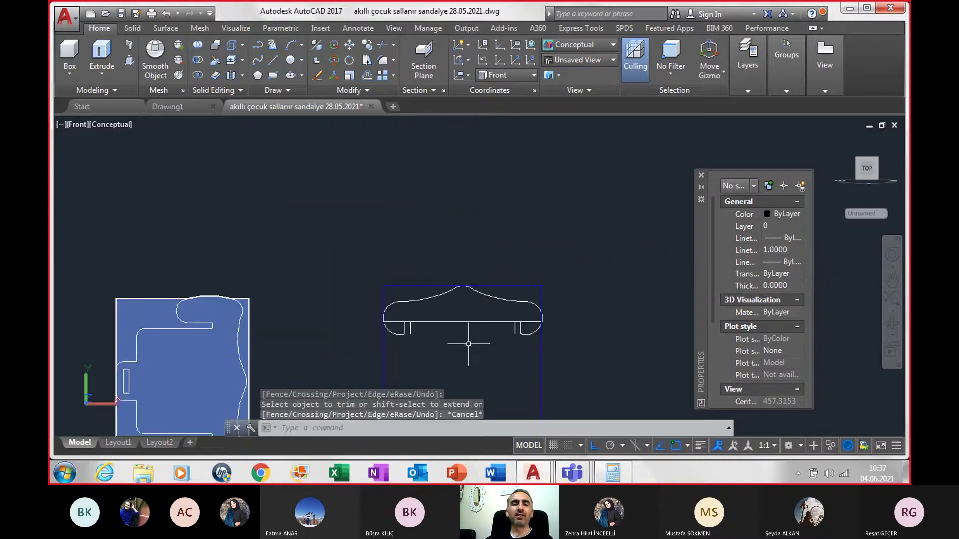
pyautogui.scroll(-5, 468, 344)
pyautogui.moveTo(467, 345); pyautogui.dragTo(702, 311, button='middle')
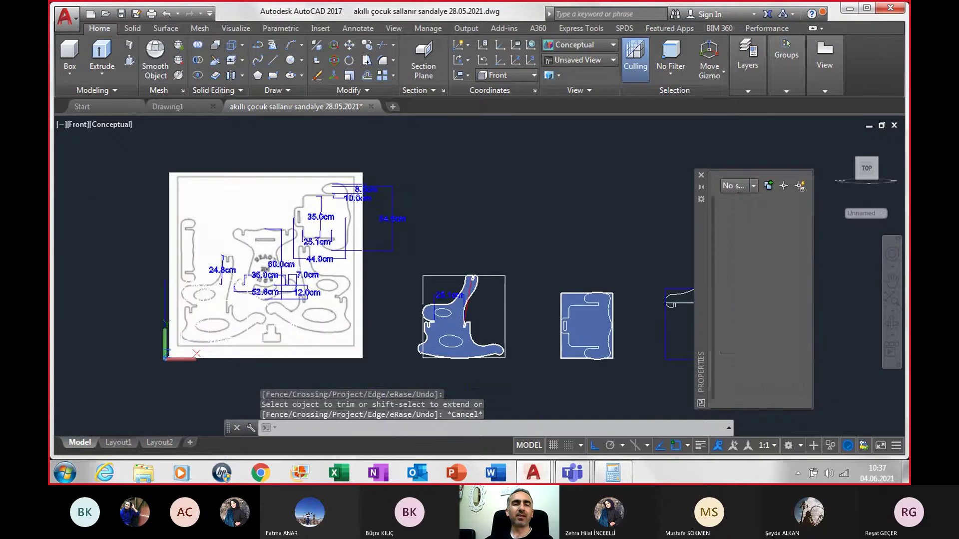
pyautogui.scroll(3, 315, 290)
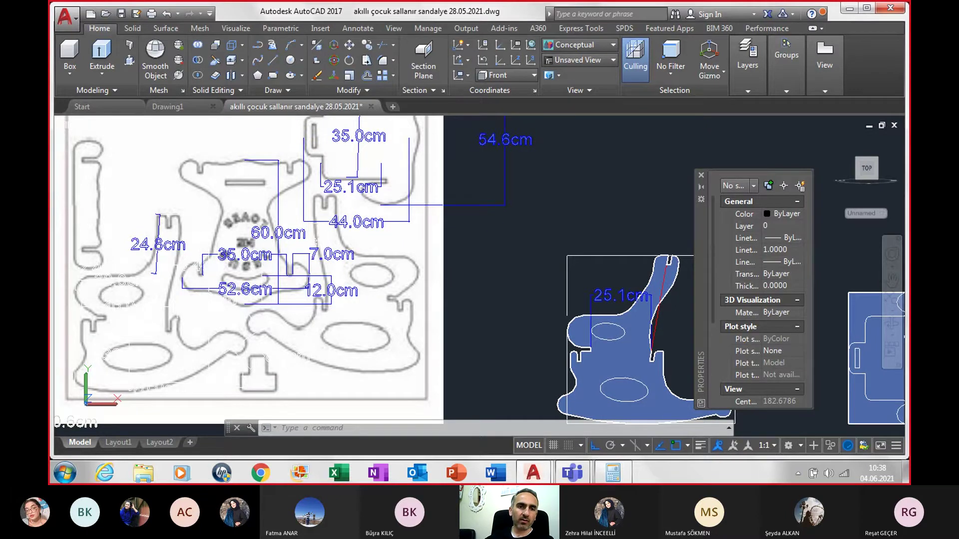
pyautogui.moveTo(260, 269); pyautogui.dragTo(238, 269, button='middle')
pyautogui.scroll(2, 238, 269)
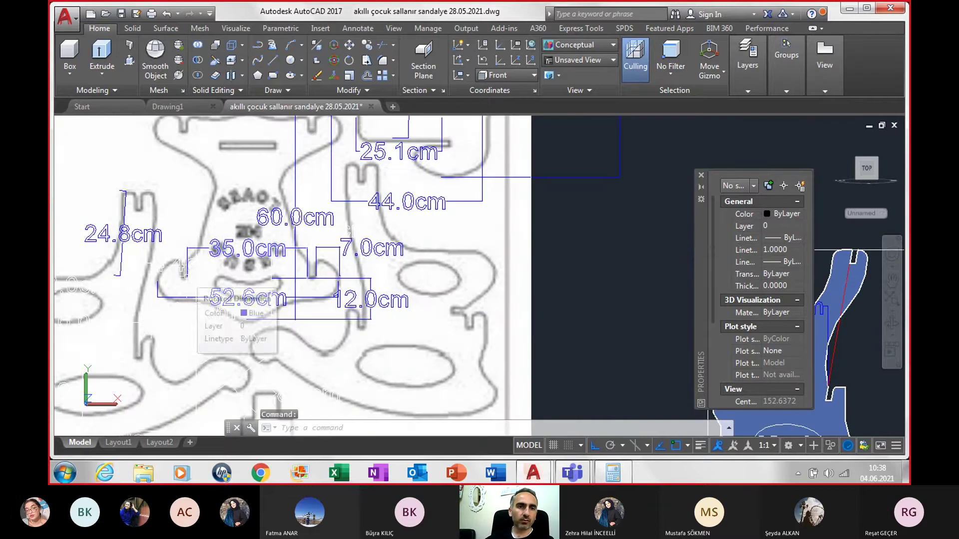
pyautogui.scroll(-2, 187, 277)
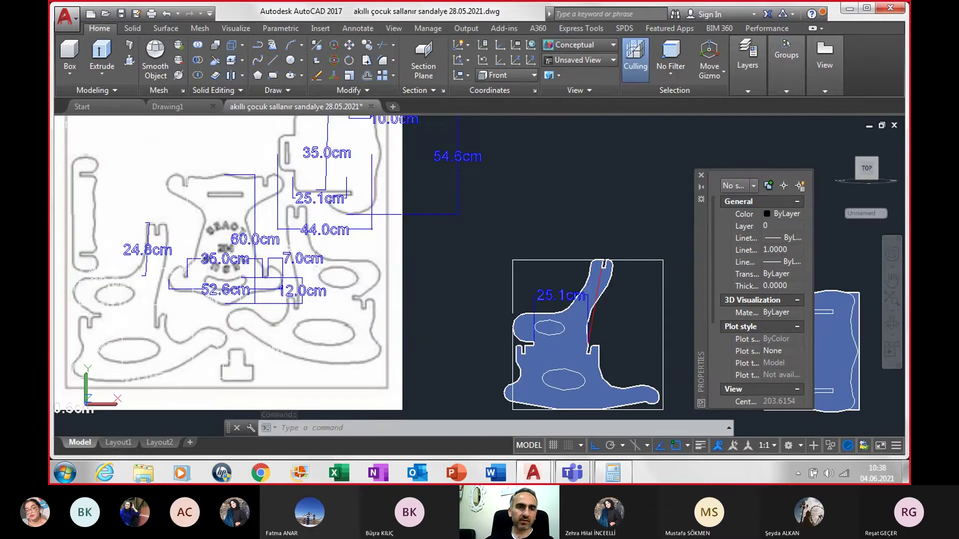
pyautogui.scroll(-4, 187, 188)
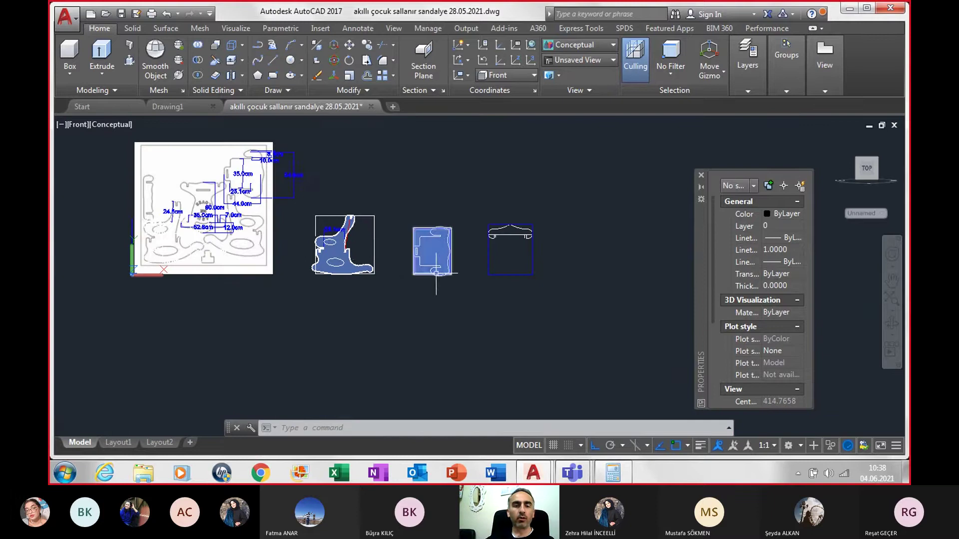
pyautogui.scroll(-4, 439, 274)
# - Orbit and zoom to view the whole assembled 3D rocking chair
pyautogui.keyDown('shift'); pyautogui.moveTo(554, 278); pyautogui.dragTo(589, 291, button='middle'); pyautogui.keyUp('shift')
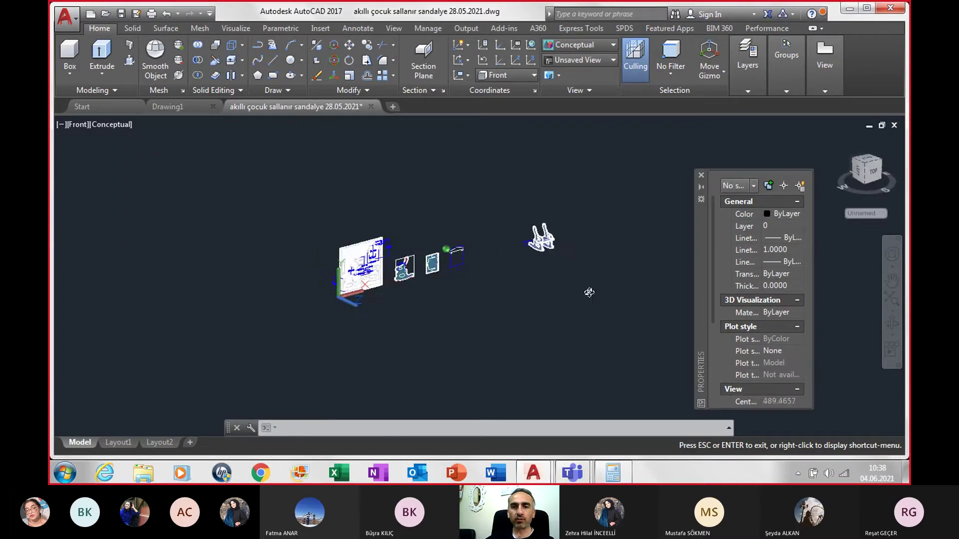
pyautogui.scroll(4, 514, 249)
pyautogui.scroll(4, 504, 270)
pyautogui.scroll(2, 504, 270)
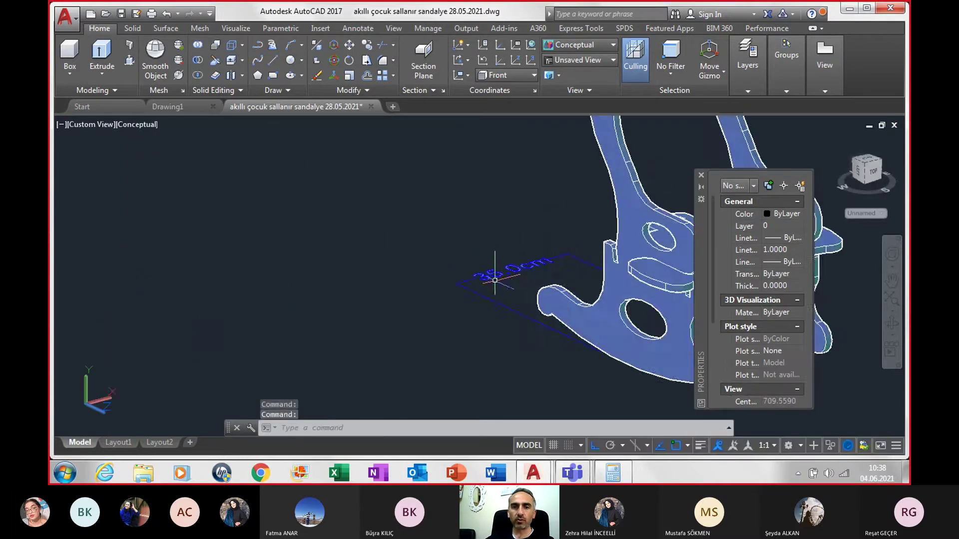
pyautogui.scroll(-6, 502, 300)
pyautogui.moveTo(500, 302)
pyautogui.keyDown('shift'); pyautogui.mouseDown(button='middle')
pyautogui.moveTo(537, 295)
pyautogui.moveTo(537, 324)
pyautogui.mouseUp(button='middle'); pyautogui.keyUp('shift')
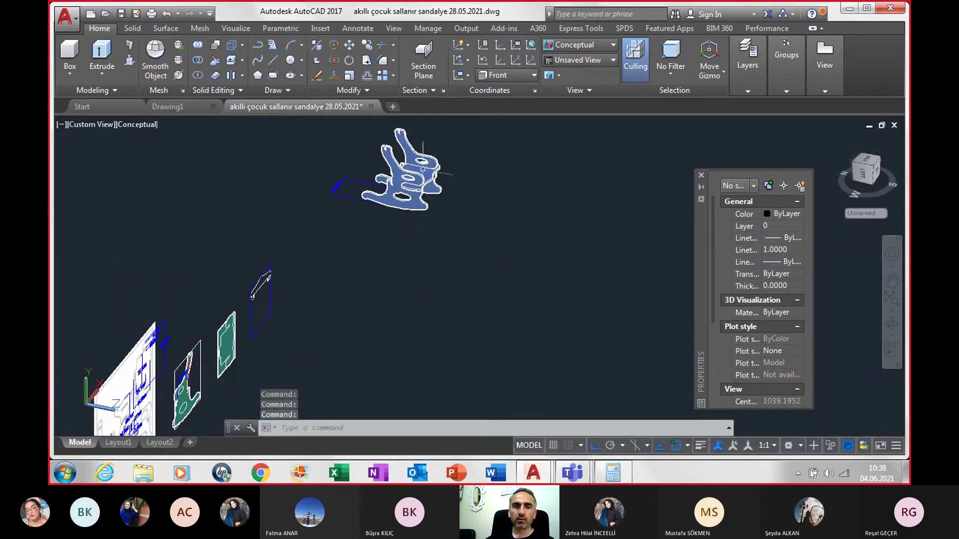
pyautogui.scroll(5, 419, 165)
pyautogui.scroll(-2, 418, 162)
pyautogui.moveTo(418, 163); pyautogui.dragTo(453, 250, button='middle')
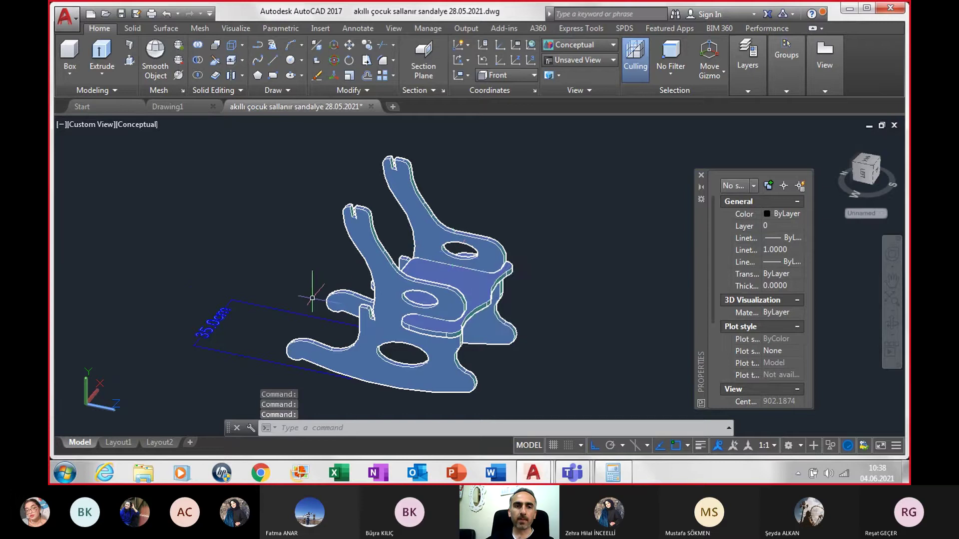
pyautogui.scroll(2, 235, 334)
pyautogui.scroll(2, 245, 334)
pyautogui.scroll(-2, 245, 334)
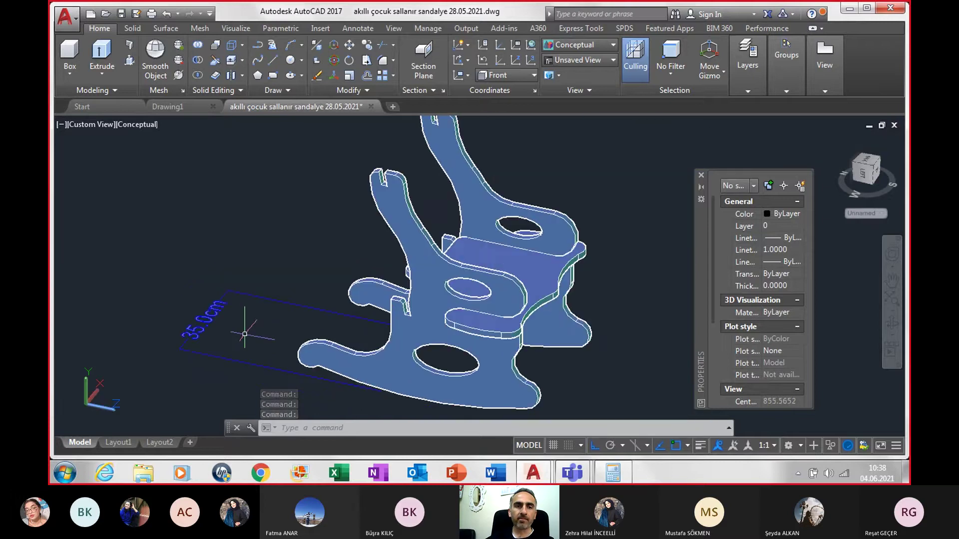
# - Add a 40.1 cm aligned dimension along the chair back's notch, beside the 35.0 cm one
pyautogui.write('D')
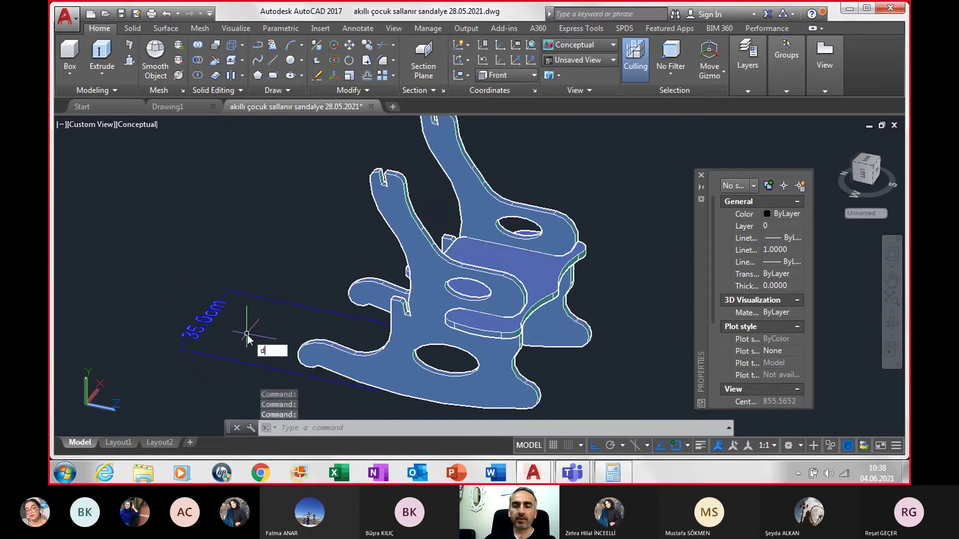
pyautogui.write('IM')
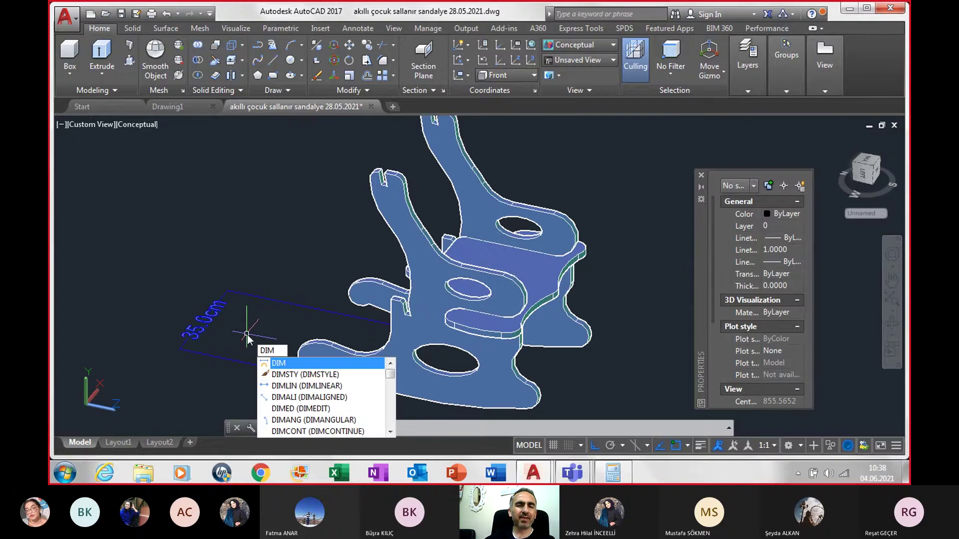
pyautogui.press('Down')
pyautogui.press('Down')
pyautogui.press('Down')
pyautogui.press('Escape')
pyautogui.press('Return')
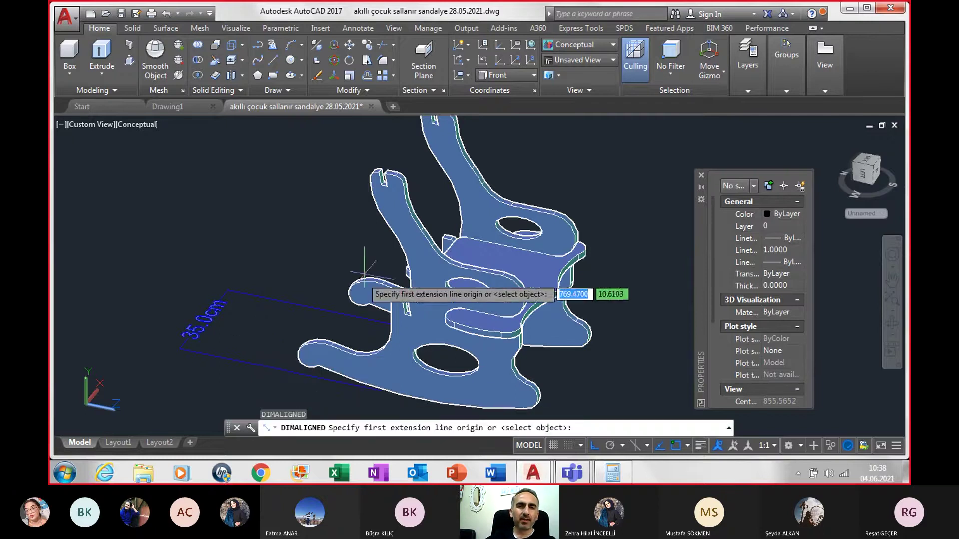
pyautogui.scroll(2, 395, 199)
pyautogui.scroll(2, 372, 159)
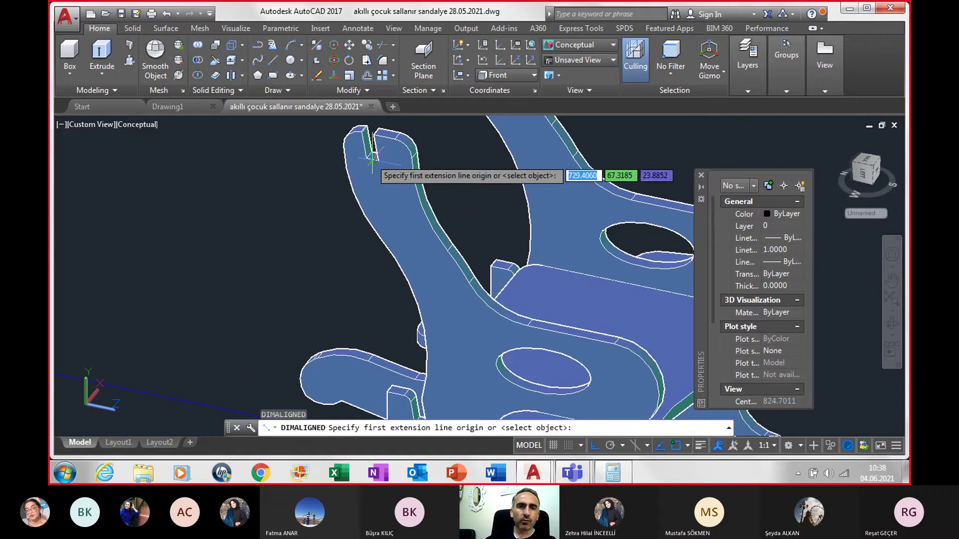
pyautogui.scroll(3, 369, 158)
pyautogui.scroll(2, 350, 152)
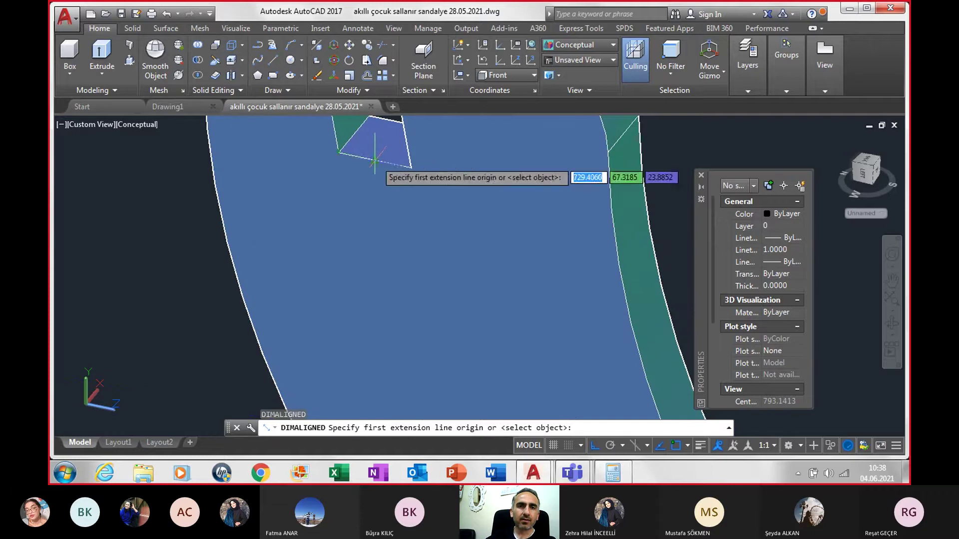
pyautogui.click(372, 159)
pyautogui.scroll(-3, 383, 231)
pyautogui.scroll(-3, 384, 231)
pyautogui.scroll(-4, 383, 231)
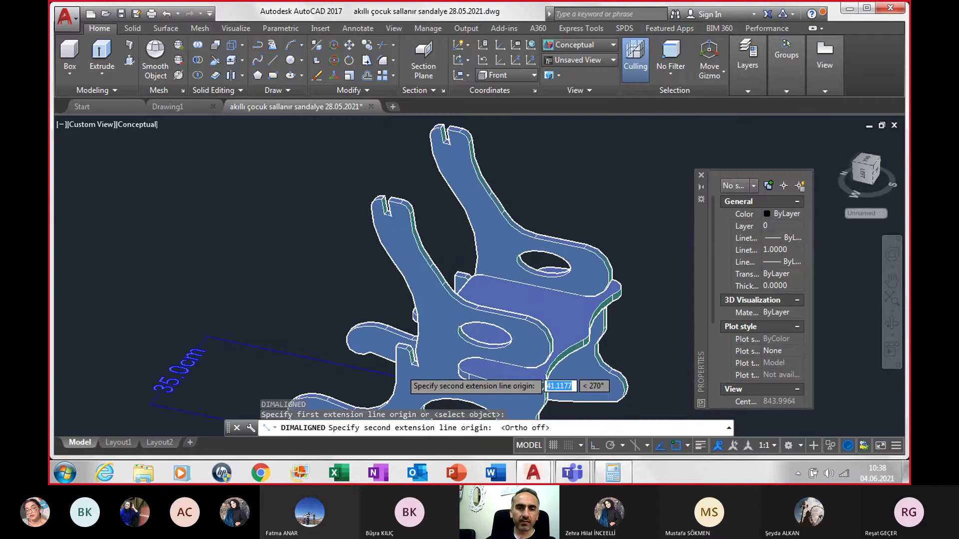
pyautogui.scroll(4, 500, 369)
pyautogui.scroll(4, 528, 341)
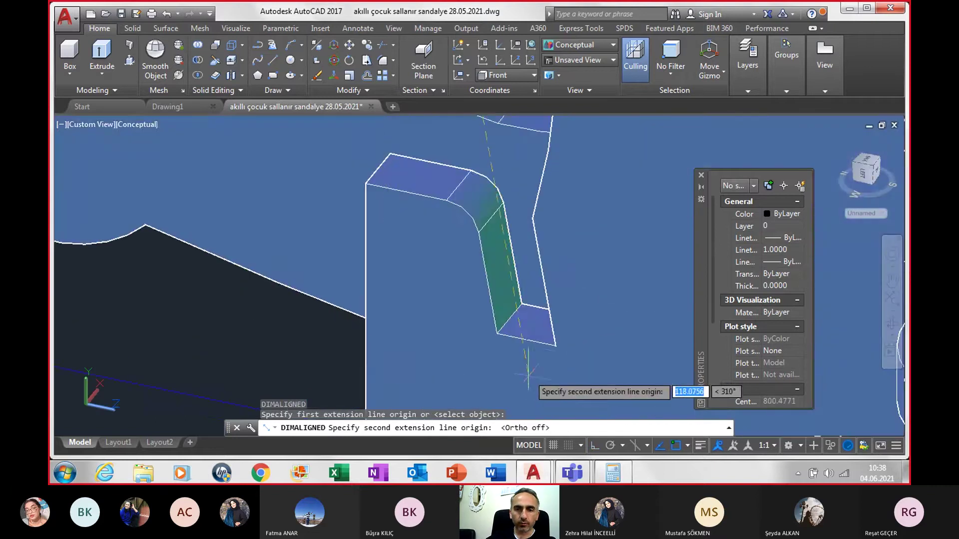
pyautogui.click(527, 342)
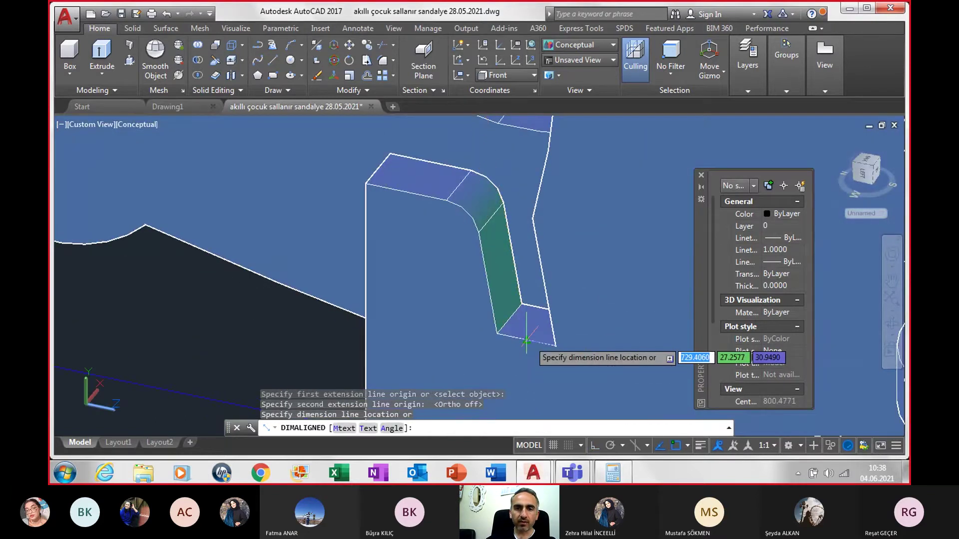
pyautogui.scroll(-3, 526, 341)
pyautogui.scroll(-2, 443, 320)
pyautogui.scroll(-4, 443, 319)
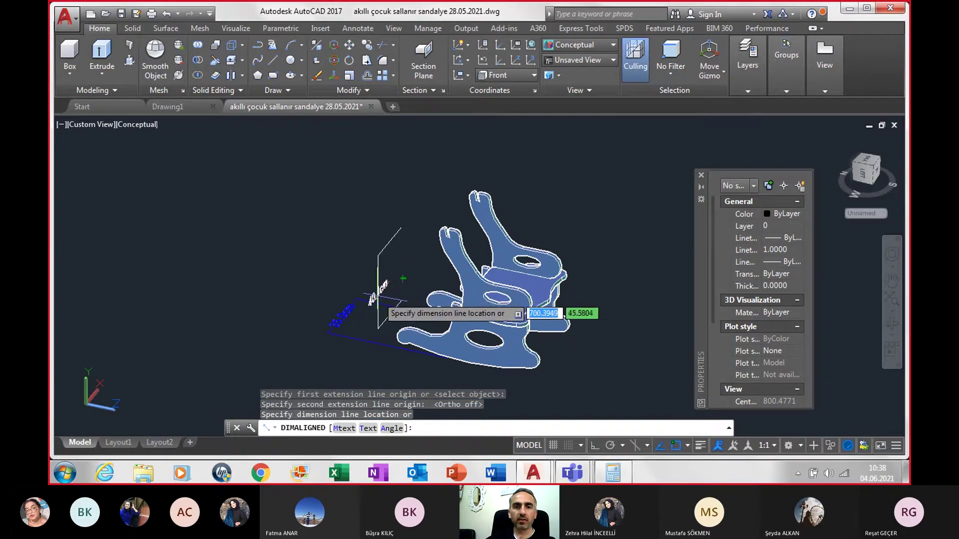
pyautogui.click(364, 333)
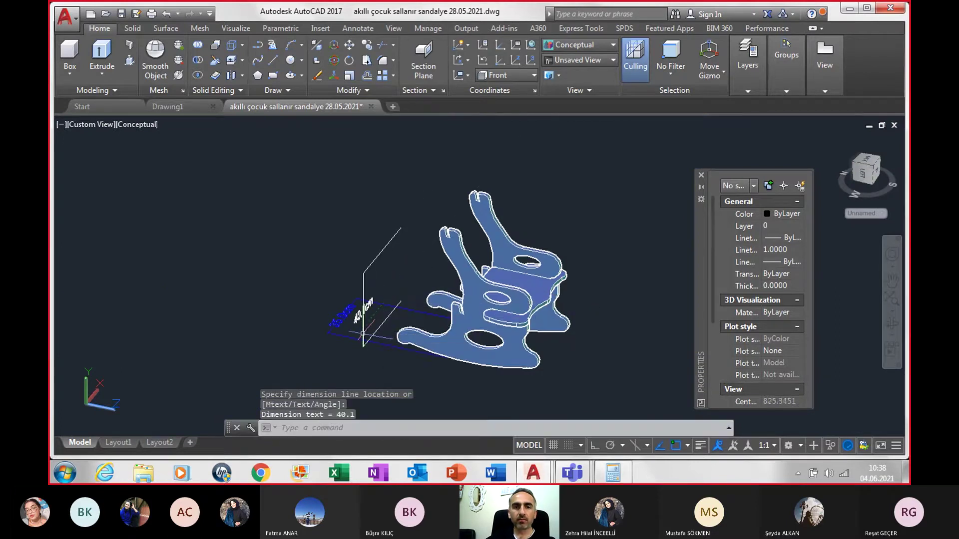
pyautogui.scroll(4, 378, 329)
pyautogui.scroll(2, 377, 328)
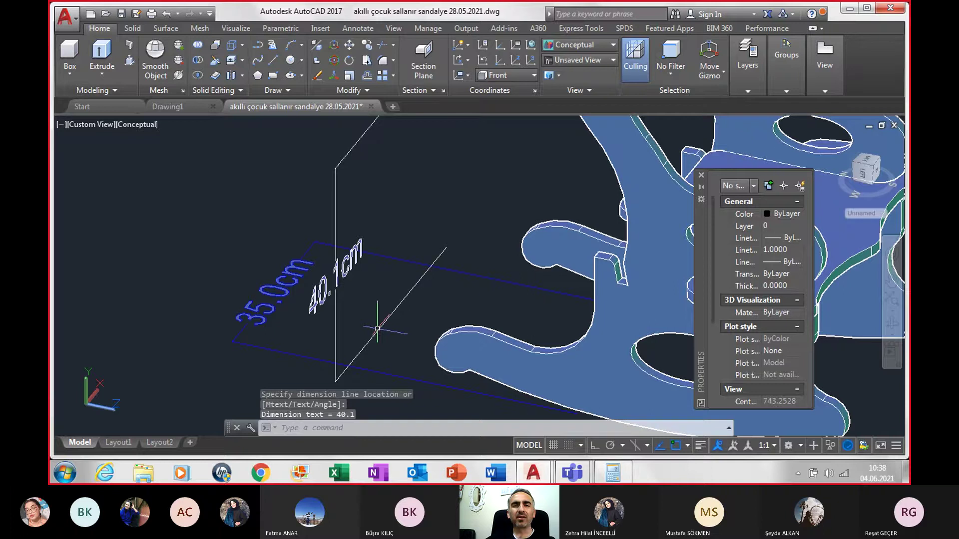
pyautogui.press('Escape')
pyautogui.scroll(-4, 378, 328)
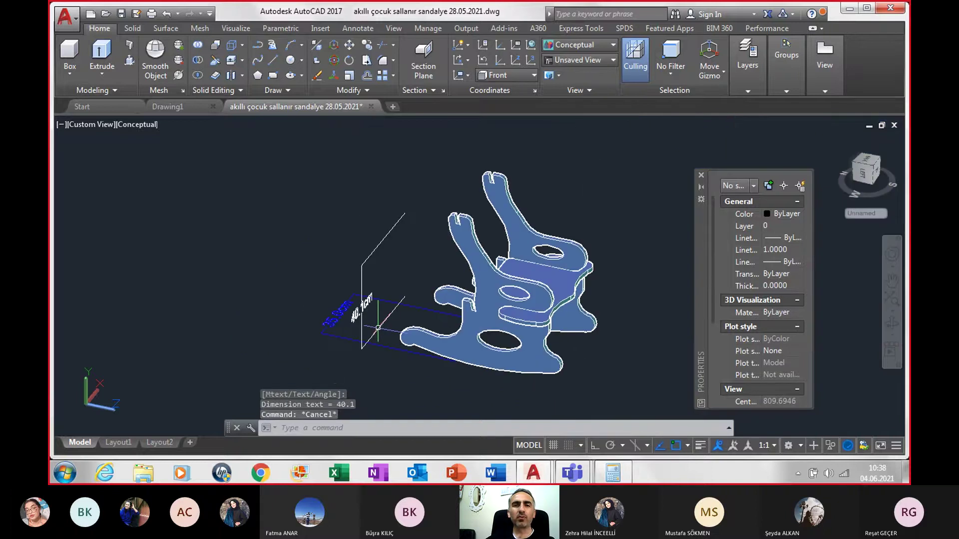
pyautogui.scroll(2, 449, 257)
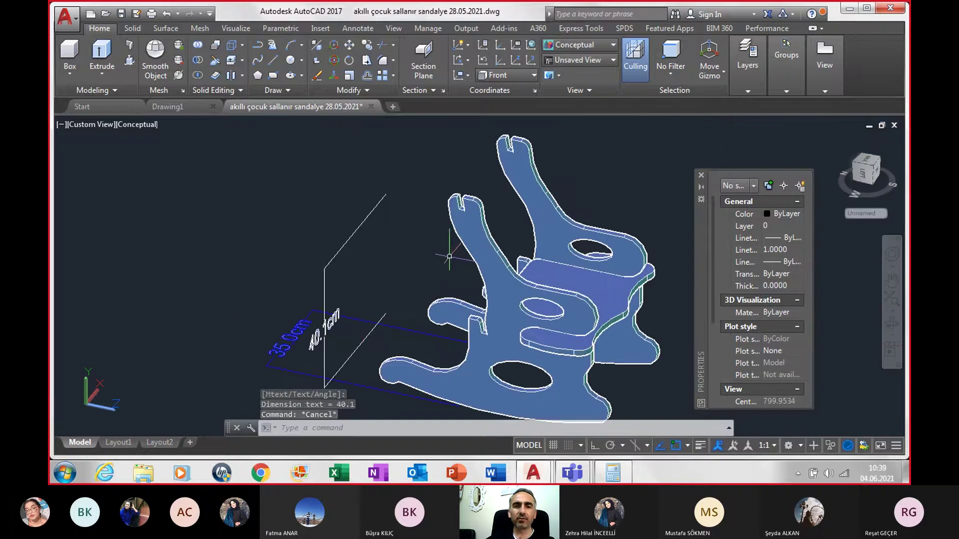
# - Switch the viewport to the Front view
pyautogui.scroll(1, 449, 257)
pyautogui.scroll(2, 449, 249)
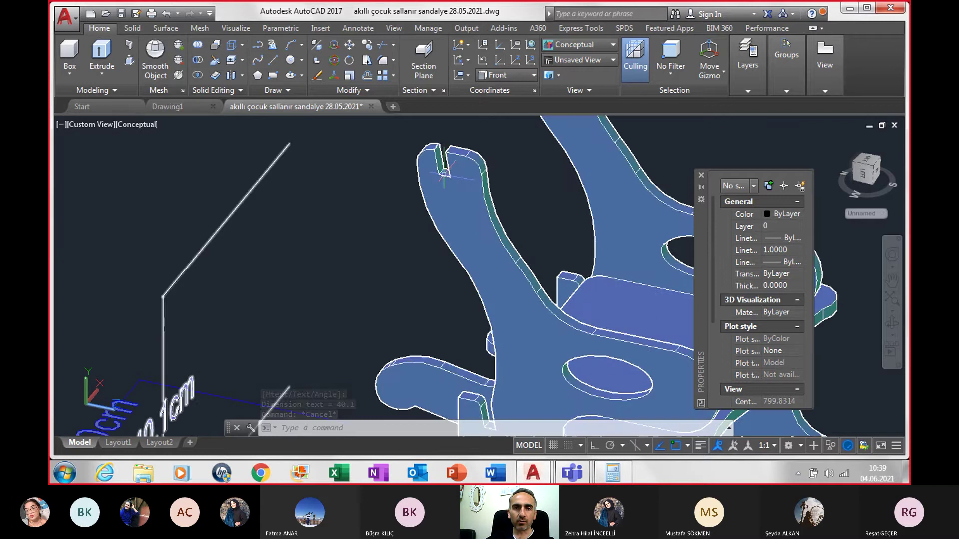
pyautogui.scroll(-4, 473, 385)
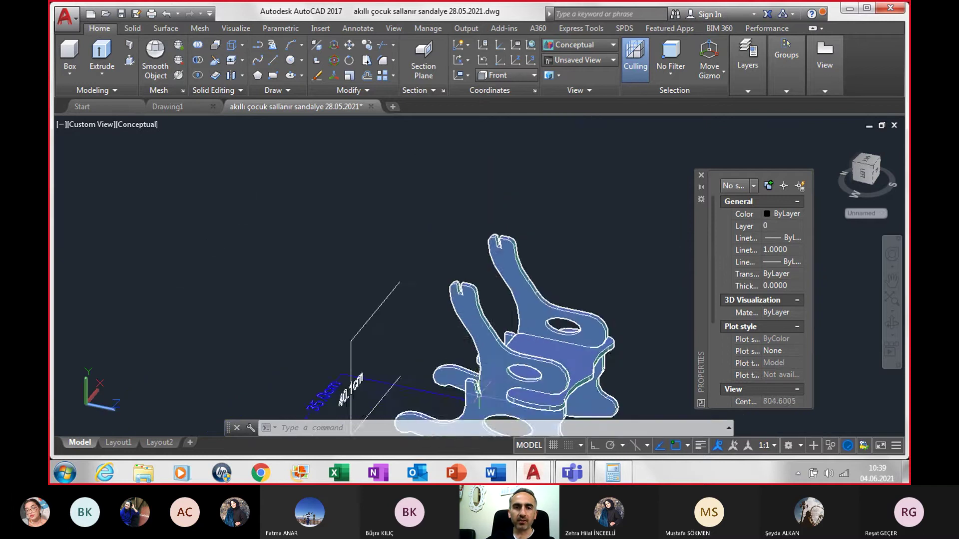
pyautogui.scroll(-1, 479, 395)
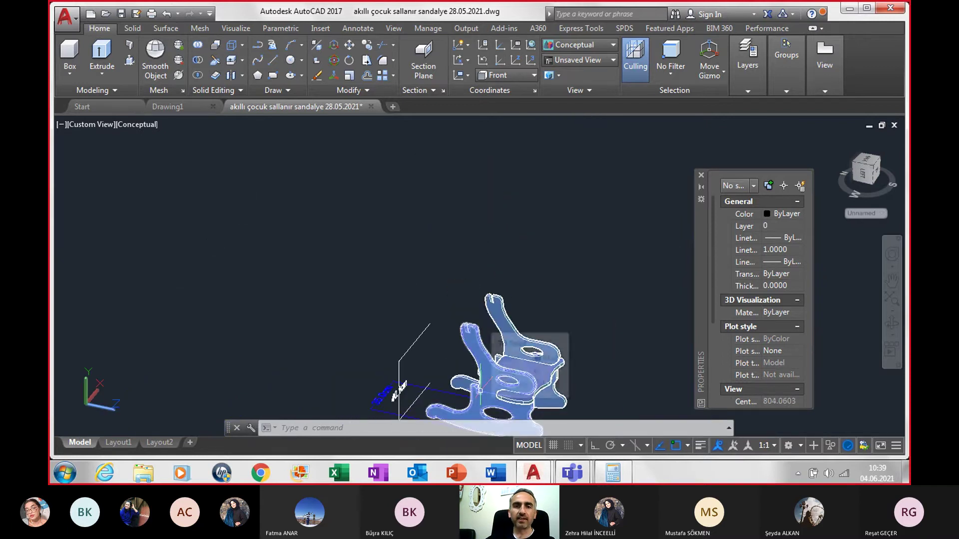
pyautogui.scroll(-2, 380, 349)
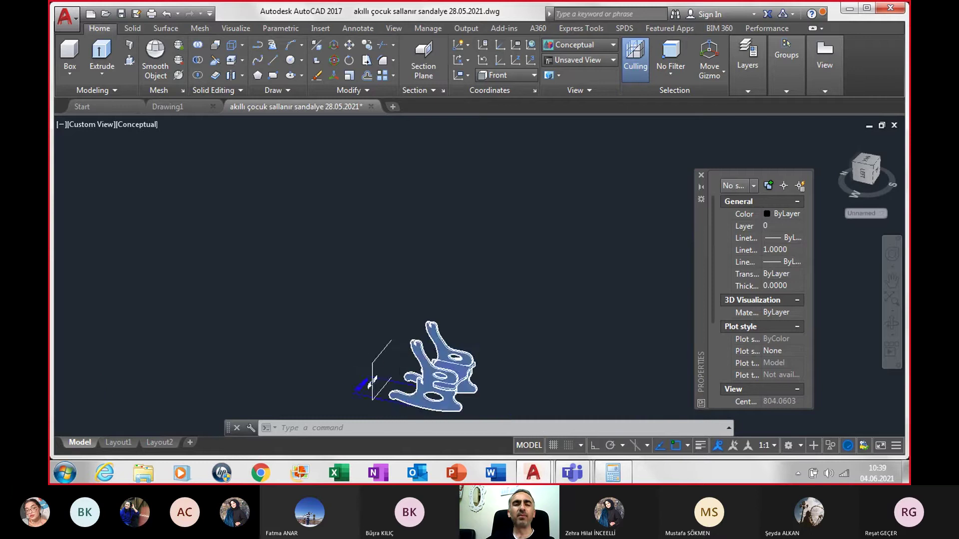
pyautogui.scroll(-2, 345, 360)
pyautogui.click(80, 123)
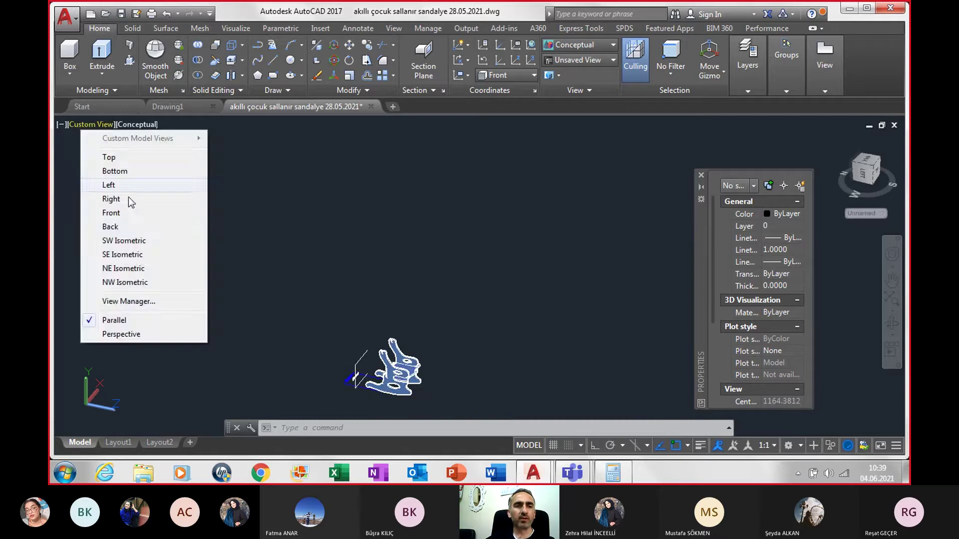
pyautogui.click(117, 216)
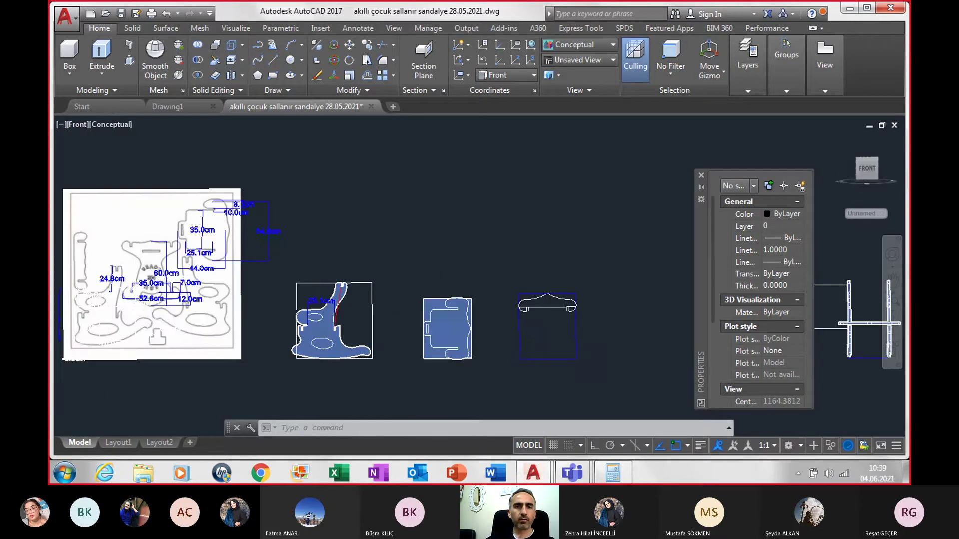
pyautogui.scroll(2, 553, 335)
pyautogui.scroll(2, 553, 335)
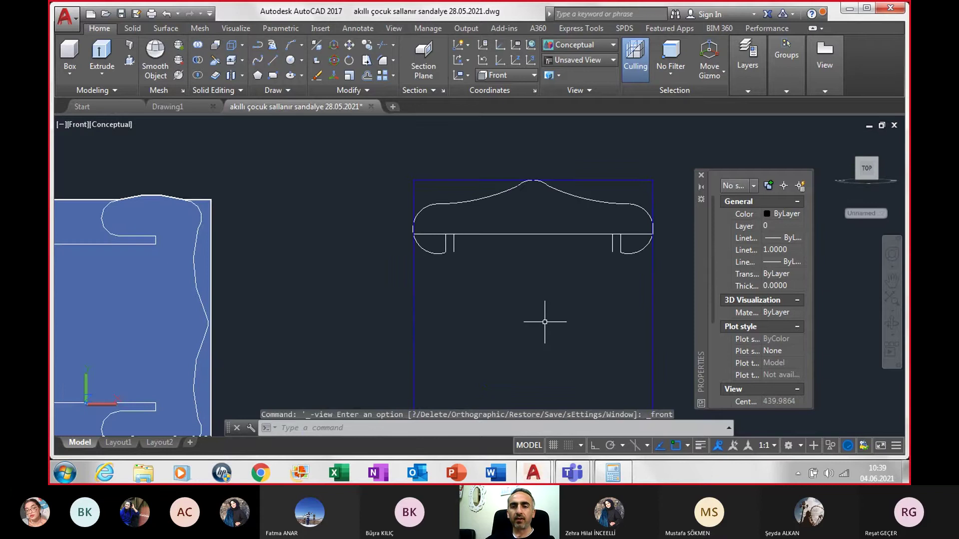
# - Draw a horizontal line 40.1 below the seat panel's top edge with Ortho on
pyautogui.write('l')
pyautogui.press('Return')
pyautogui.scroll(3, 500, 307)
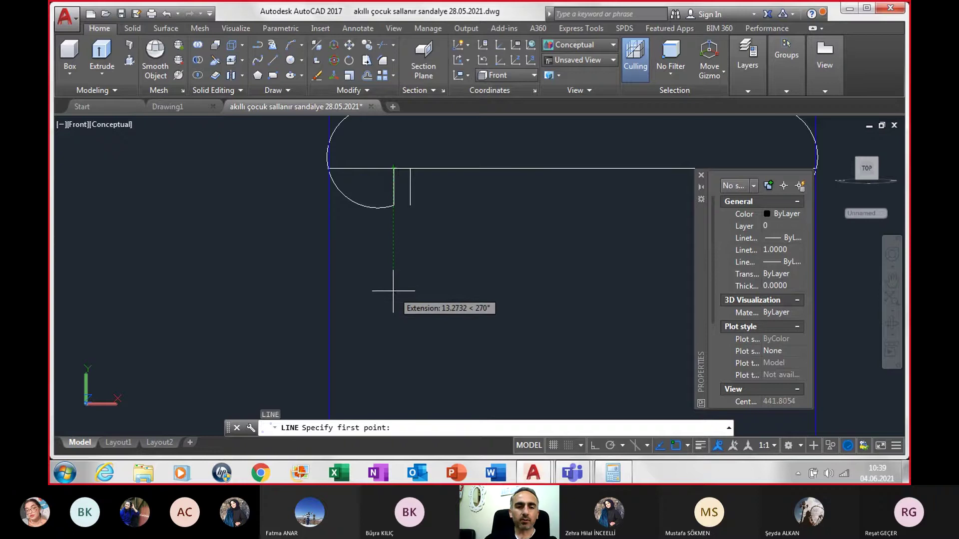
pyautogui.write('40.1')
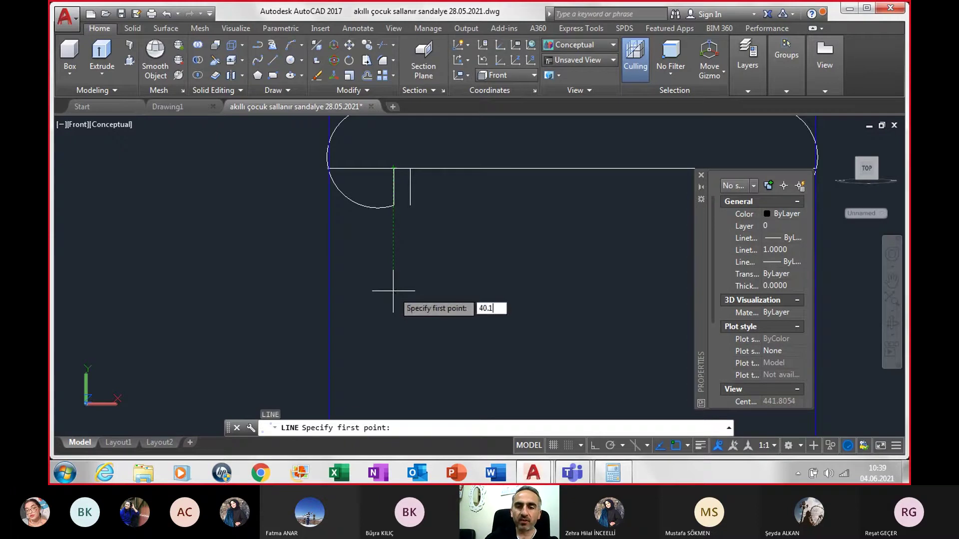
pyautogui.press('Return')
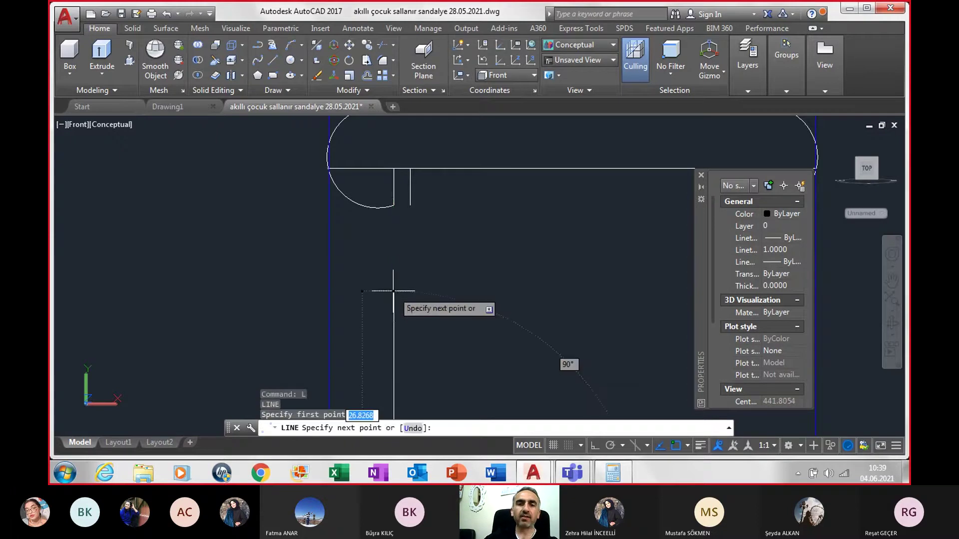
pyautogui.scroll(-2, 410, 287)
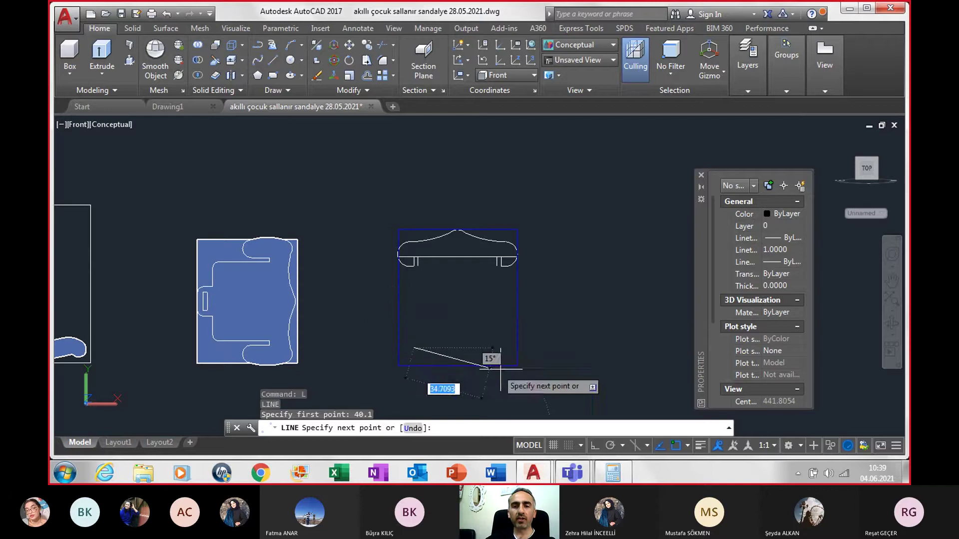
pyautogui.click(594, 446)
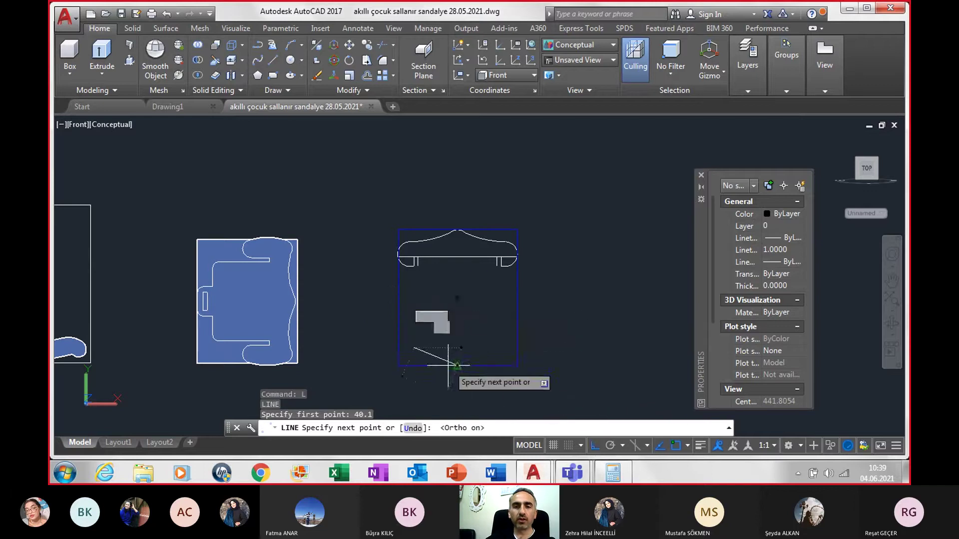
pyautogui.scroll(3, 446, 364)
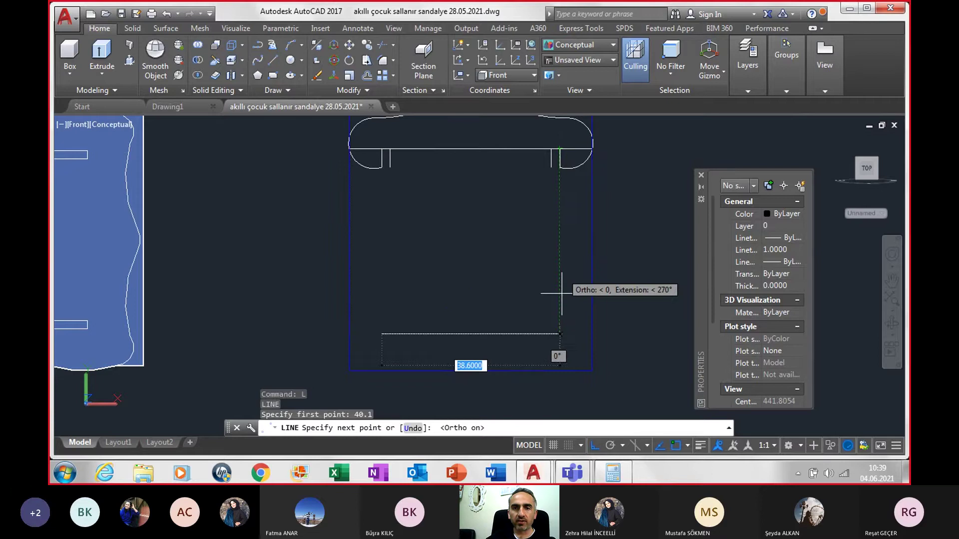
pyautogui.click(560, 333)
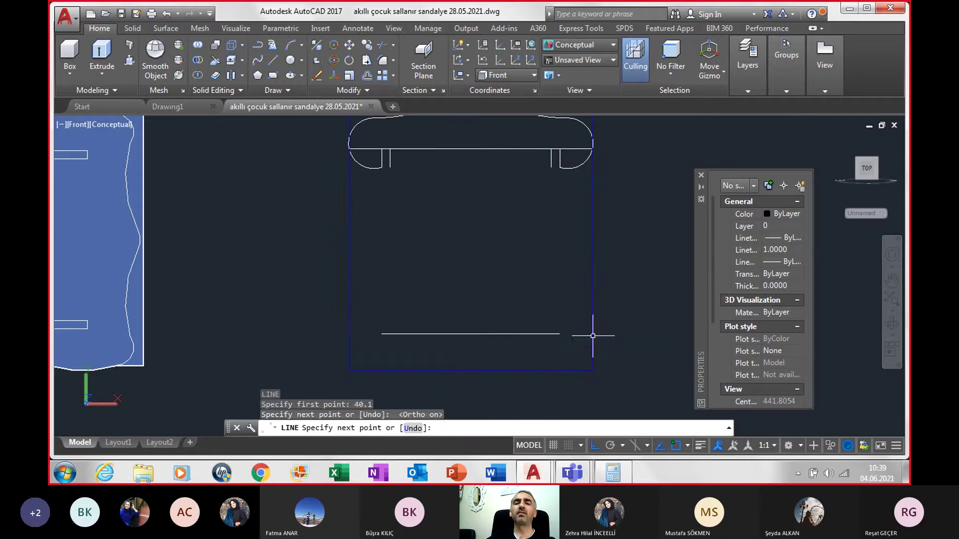
pyautogui.press('Escape')
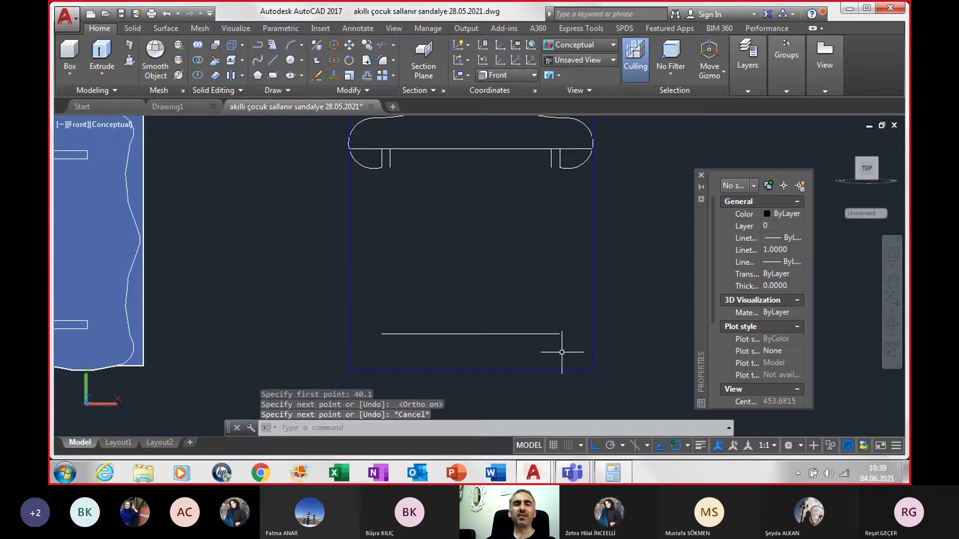
# - Copy both notch shapes 40.1 down at 270° onto the new horizontal line
pyautogui.click(373, 139)
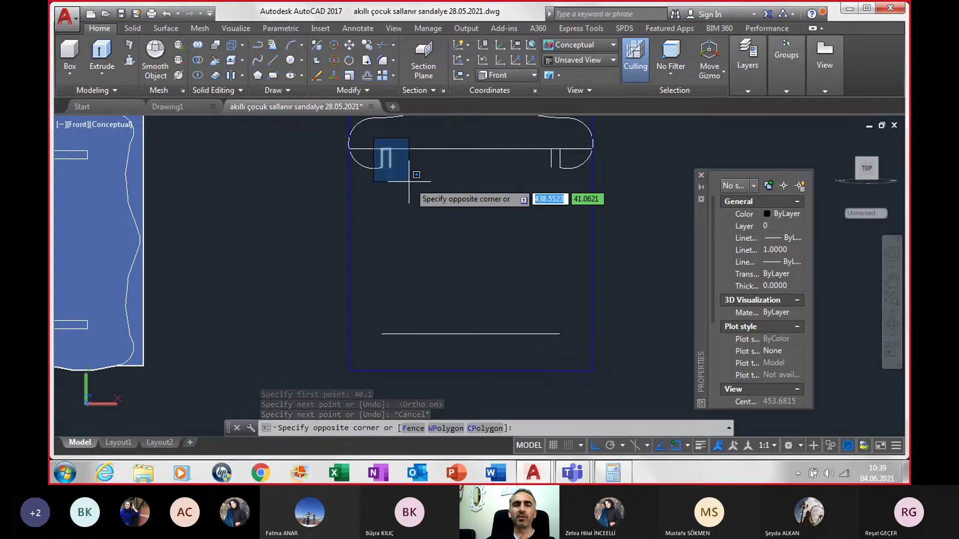
pyautogui.click(409, 182)
pyautogui.click(544, 139)
pyautogui.click(589, 213)
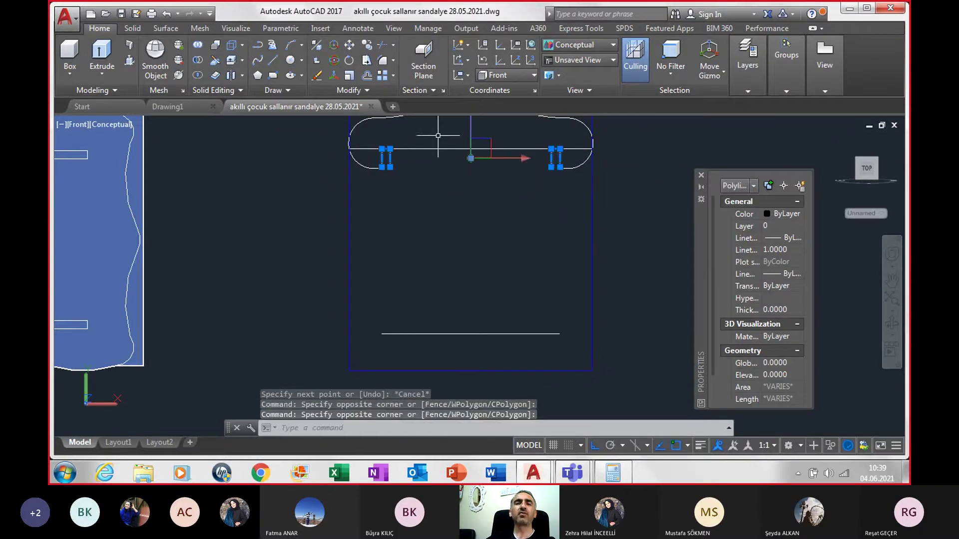
pyautogui.click(364, 91)
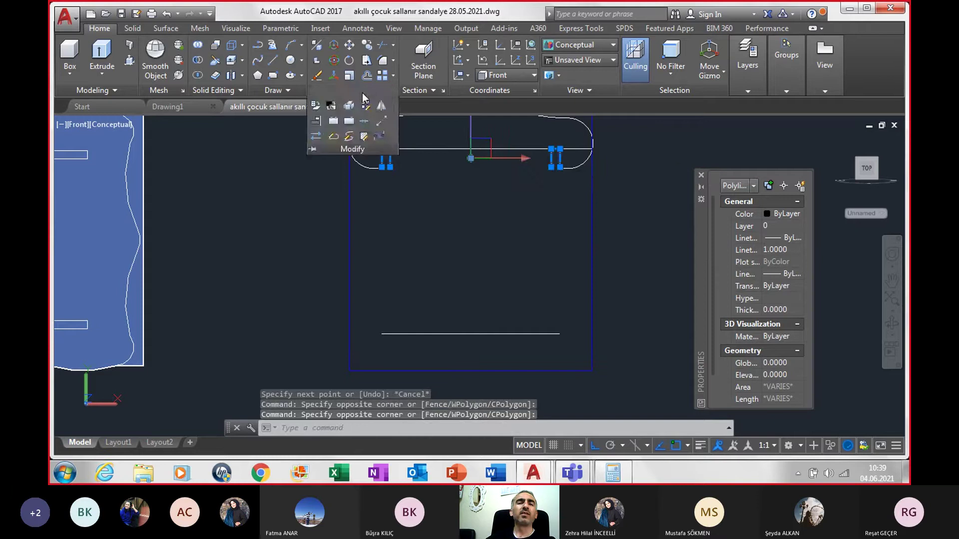
pyautogui.click(367, 46)
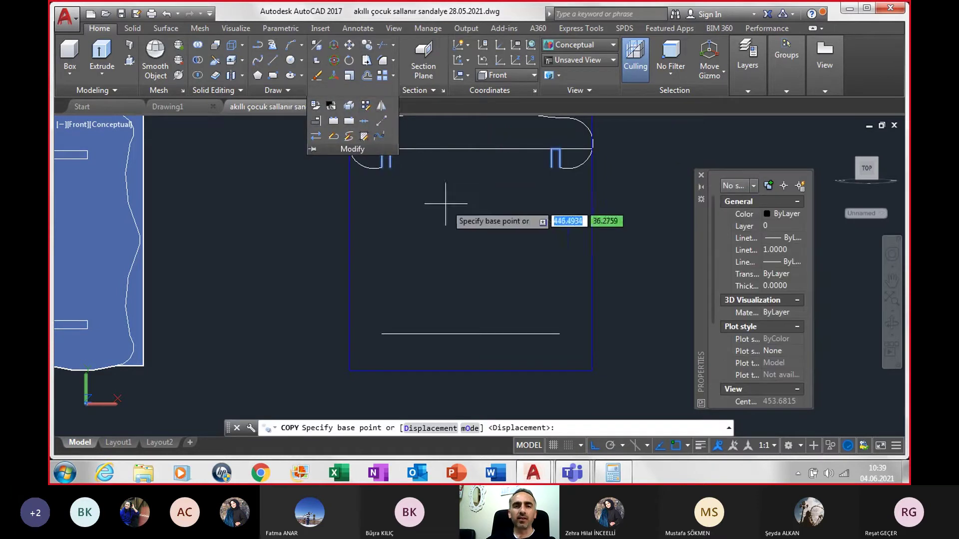
pyautogui.click(470, 148)
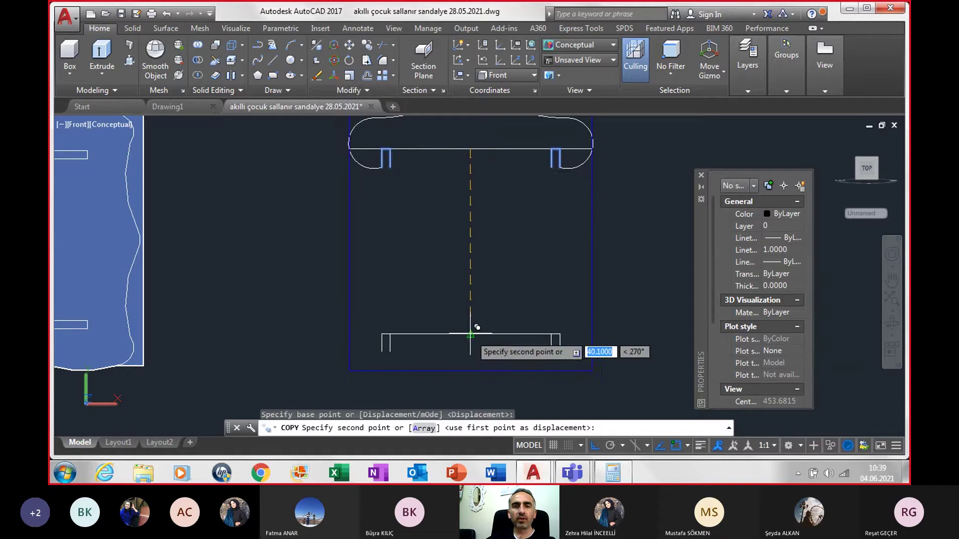
pyautogui.press('Escape')
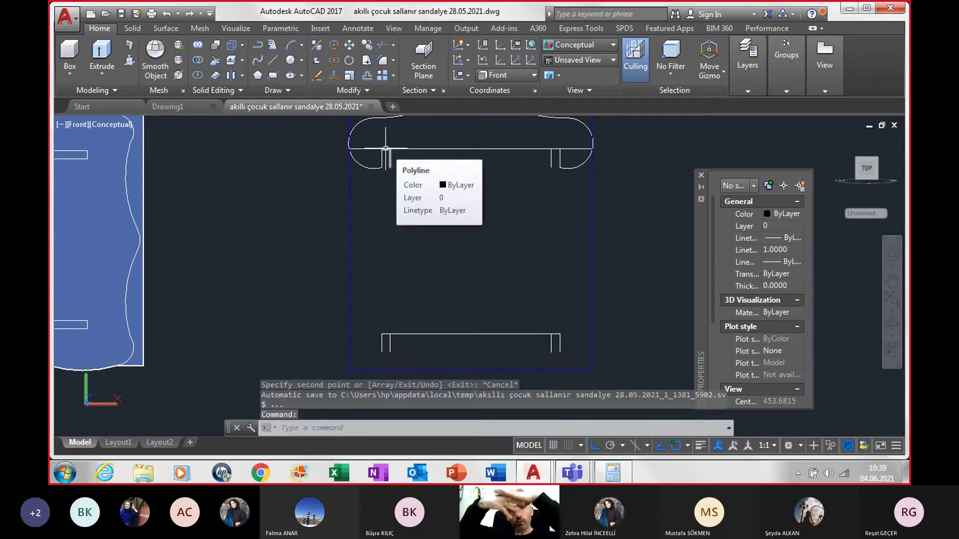
pyautogui.scroll(-2, 382, 351)
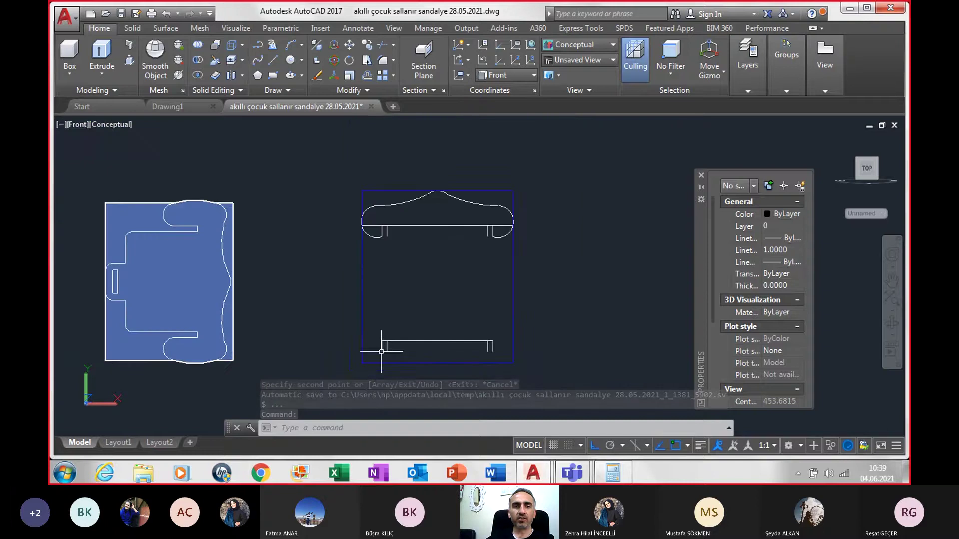
pyautogui.scroll(-3, 410, 351)
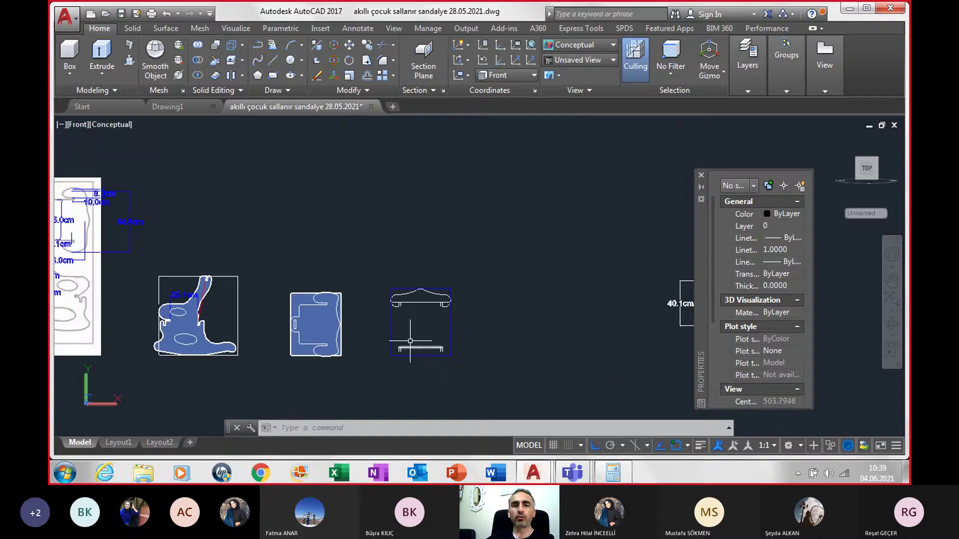
pyautogui.moveTo(410, 341); pyautogui.dragTo(630, 309, button='middle')
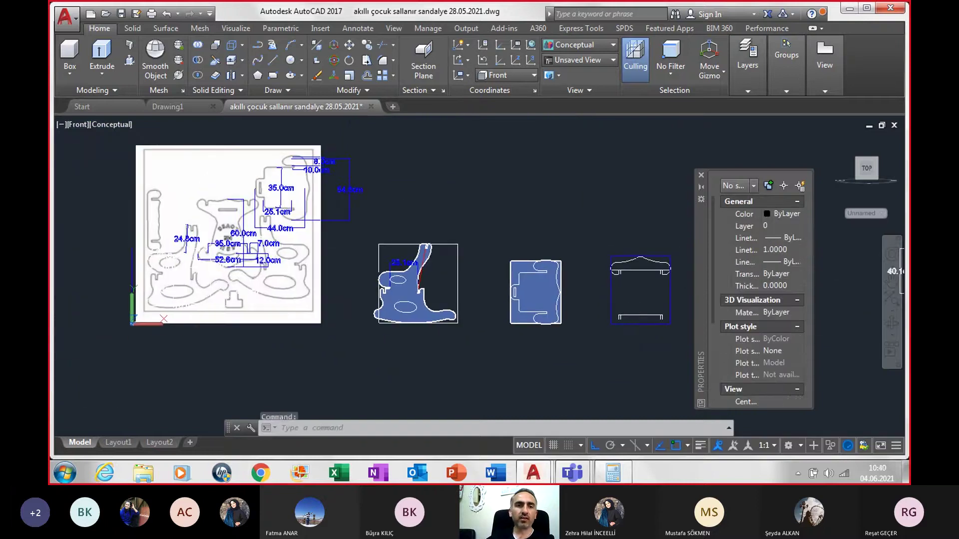
pyautogui.scroll(3, 184, 232)
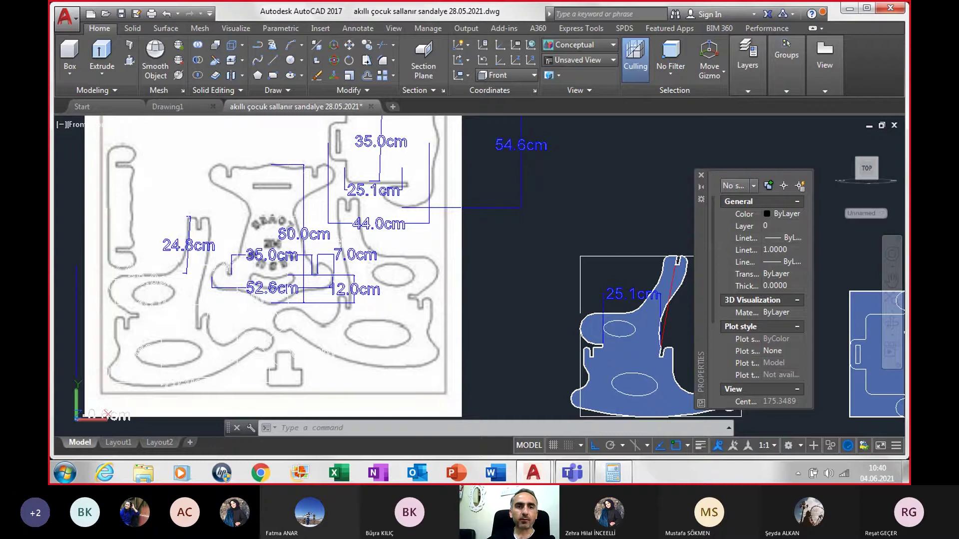
pyautogui.scroll(2, 242, 214)
pyautogui.write('dim')
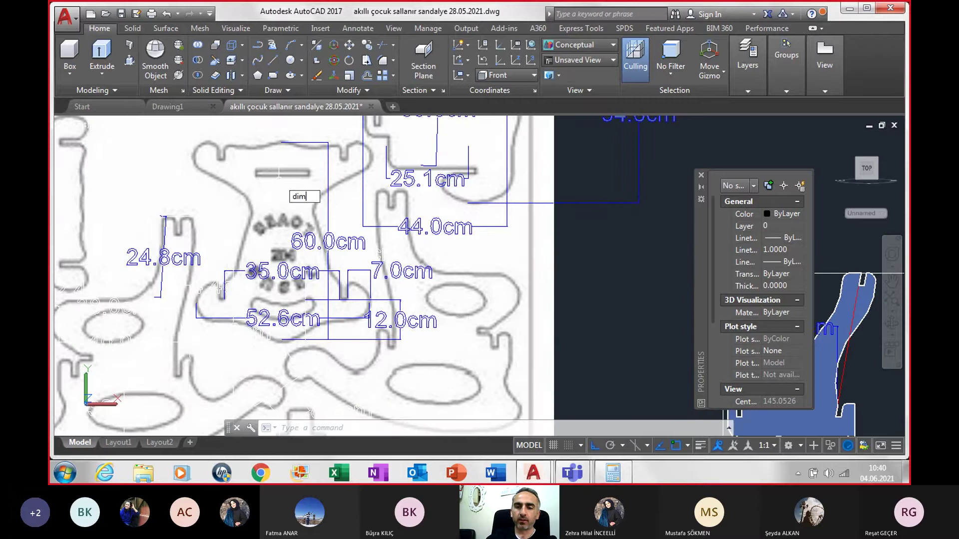
pyautogui.press('Return')
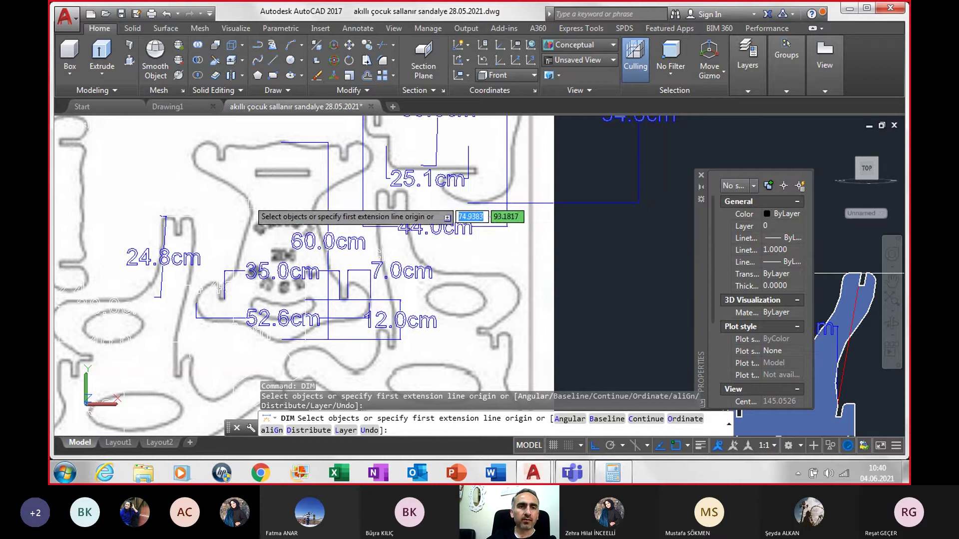
pyautogui.click(248, 200)
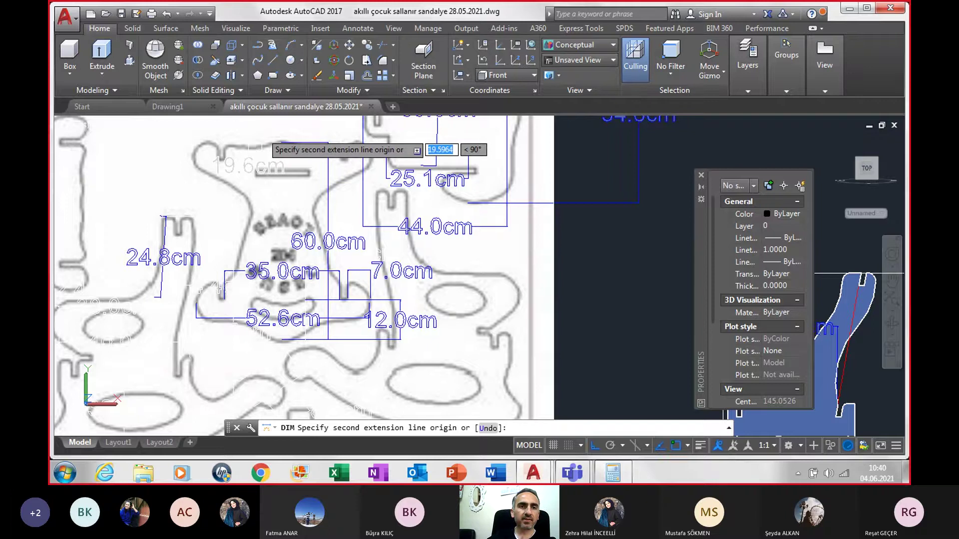
pyautogui.press('Escape')
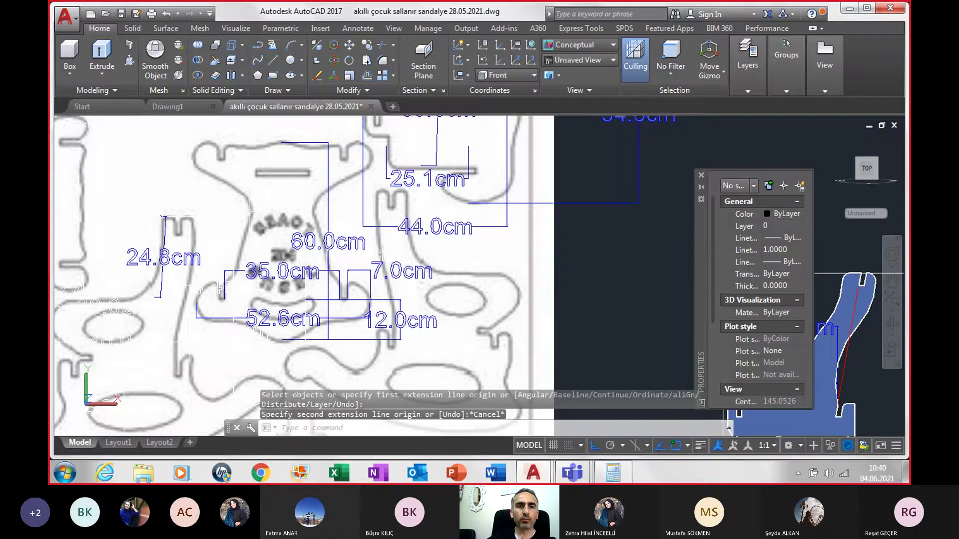
pyautogui.scroll(-5, 333, 215)
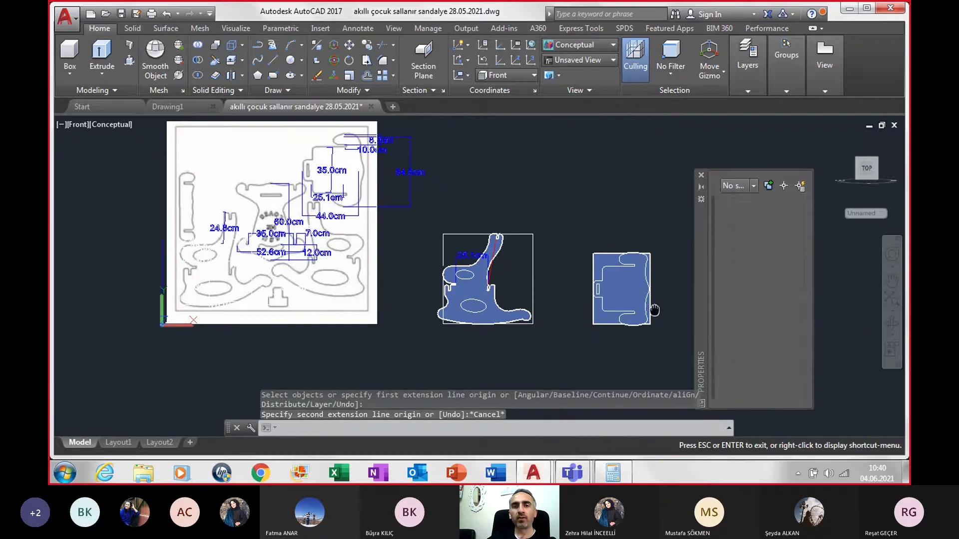
# - Draw a horizontal line 20 units above the frame's bottom-left corner, undoing the extra segment
pyautogui.moveTo(653, 310); pyautogui.dragTo(288, 295, button='middle')
pyautogui.scroll(3, 398, 342)
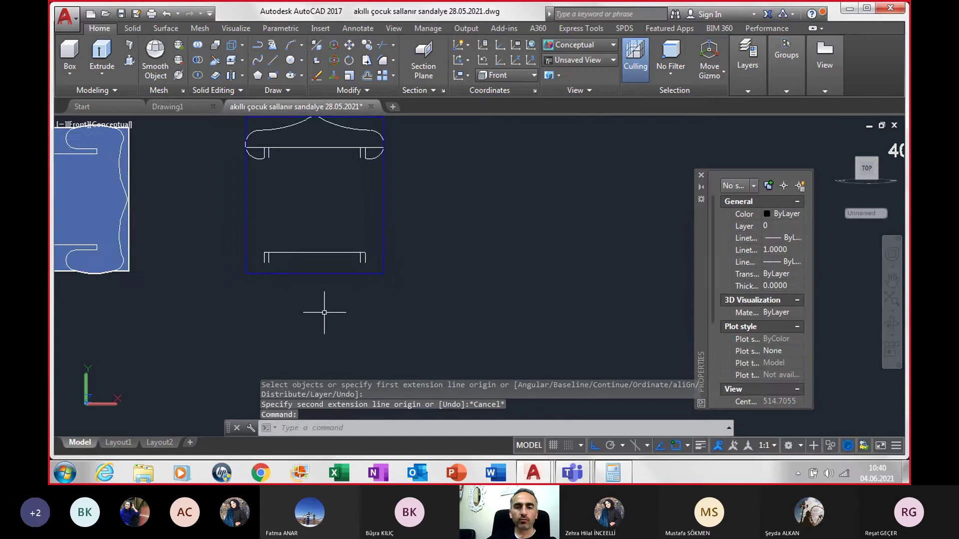
pyautogui.write('l')
pyautogui.press('Return')
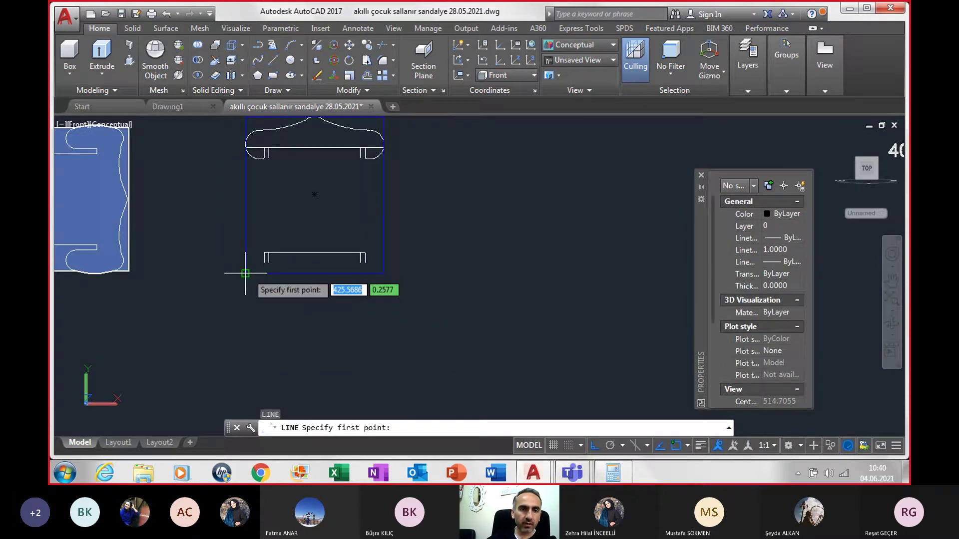
pyautogui.write('20')
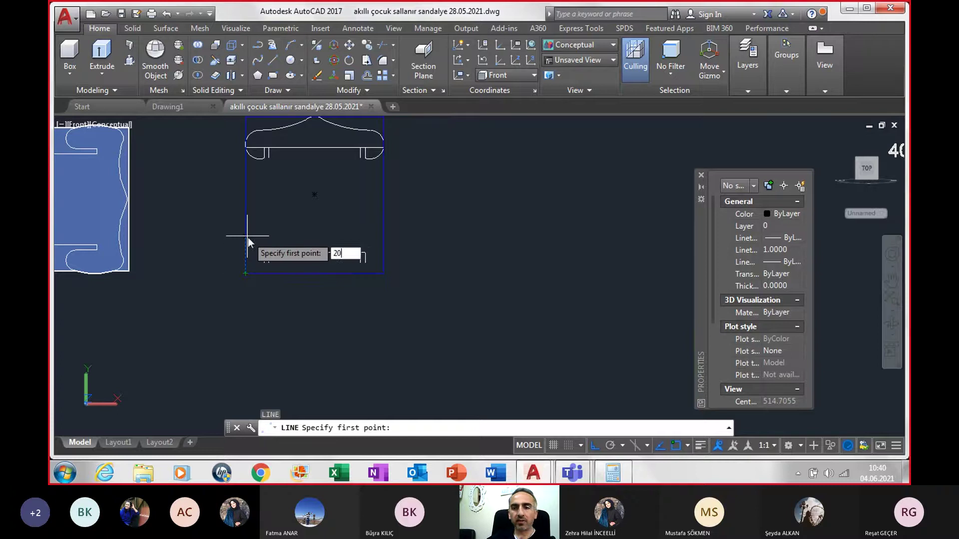
pyautogui.press('Return')
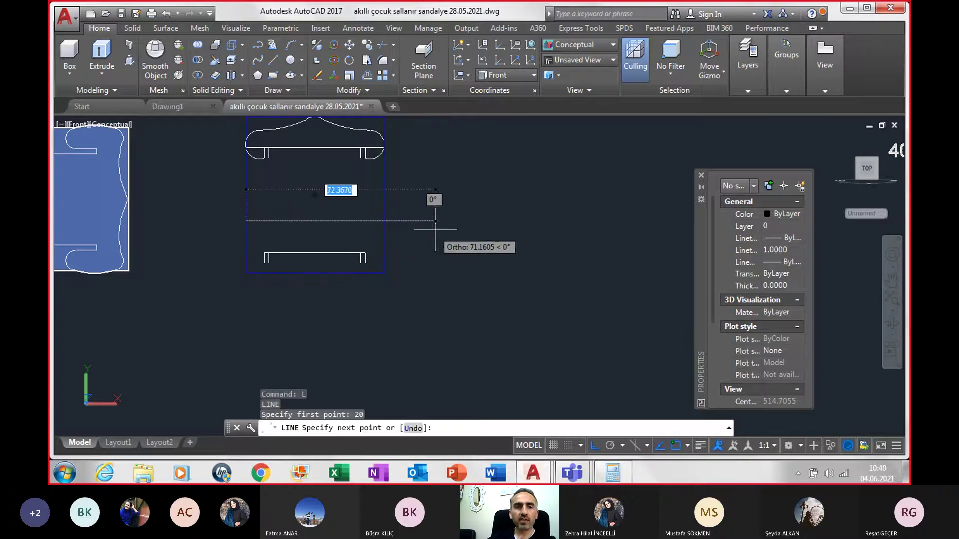
pyautogui.click(385, 220)
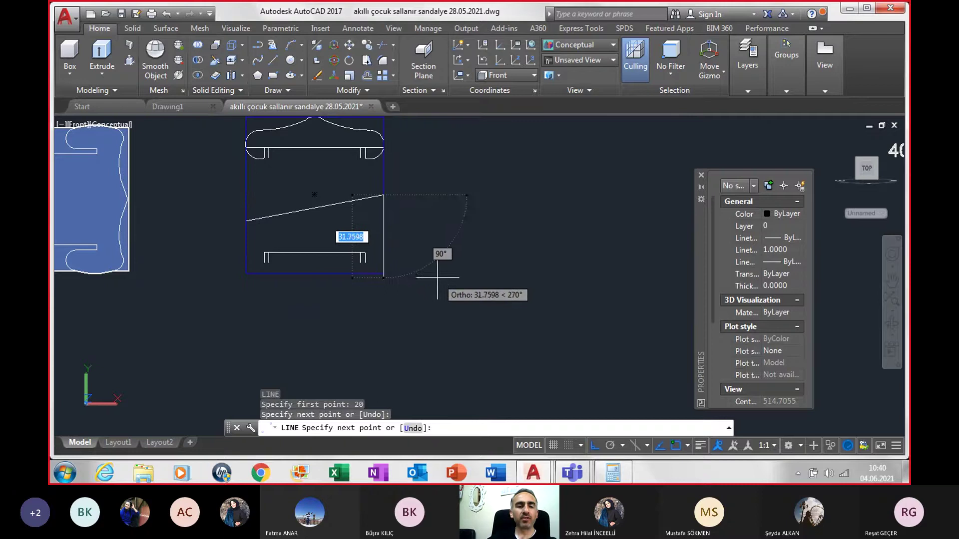
pyautogui.hotkey('ctrl', 'z')
pyautogui.scroll(3, 395, 253)
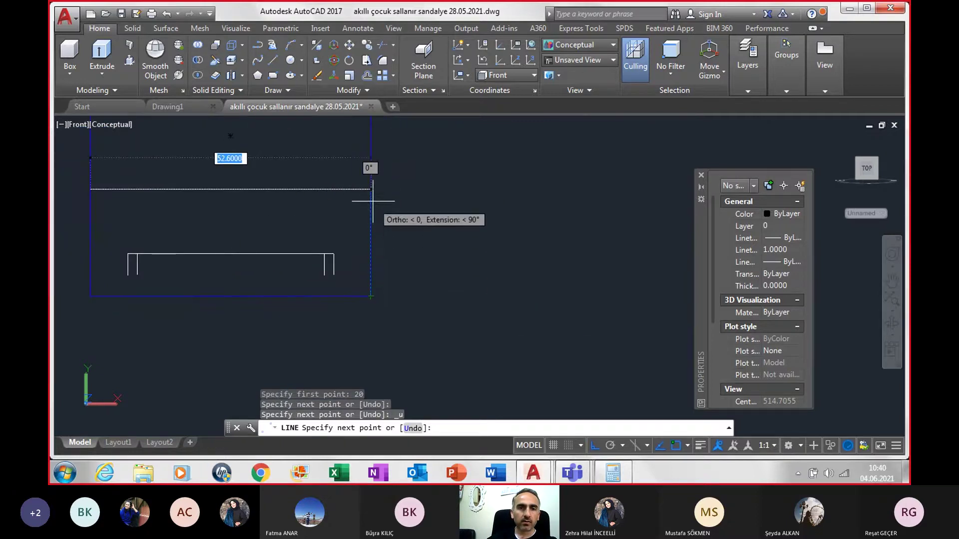
pyautogui.press('Escape')
pyautogui.scroll(-2, 405, 213)
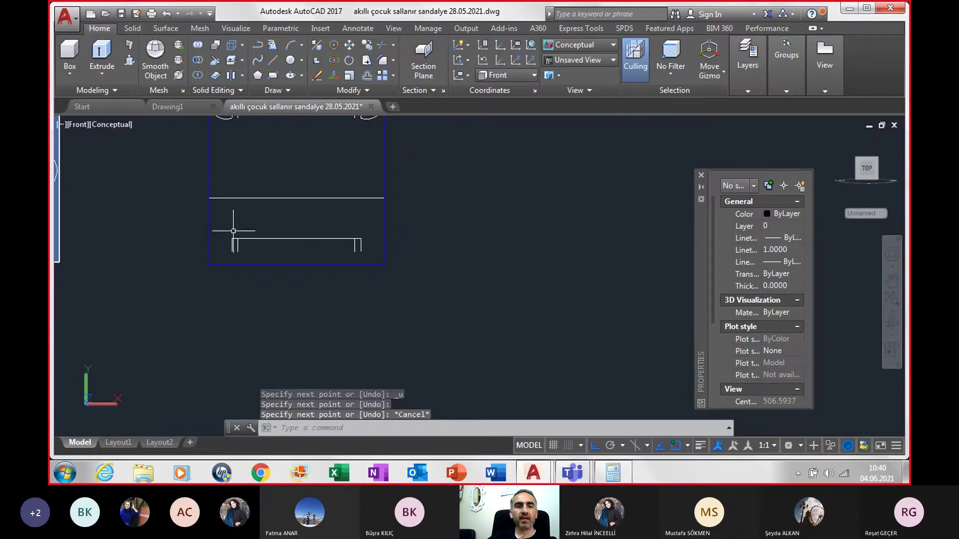
pyautogui.scroll(-5, 250, 200)
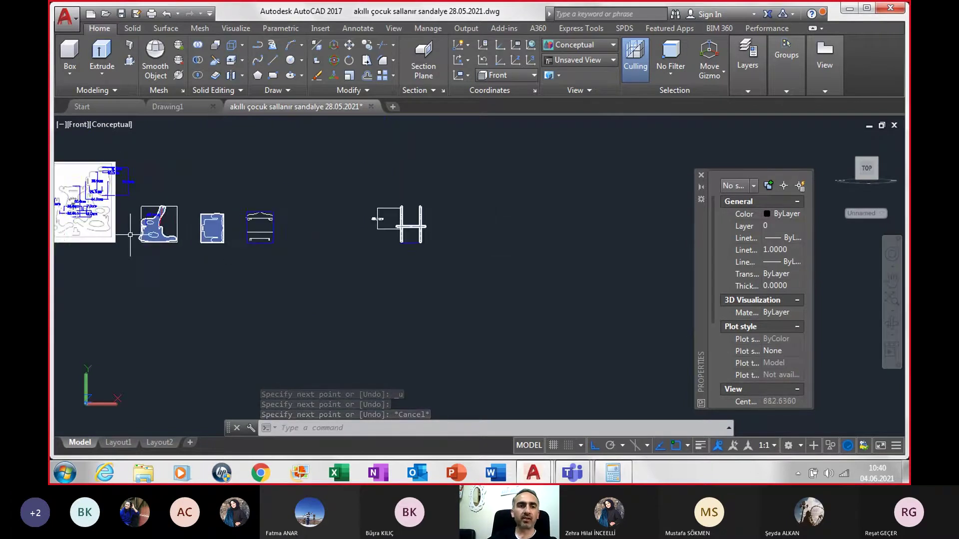
pyautogui.scroll(3, 224, 221)
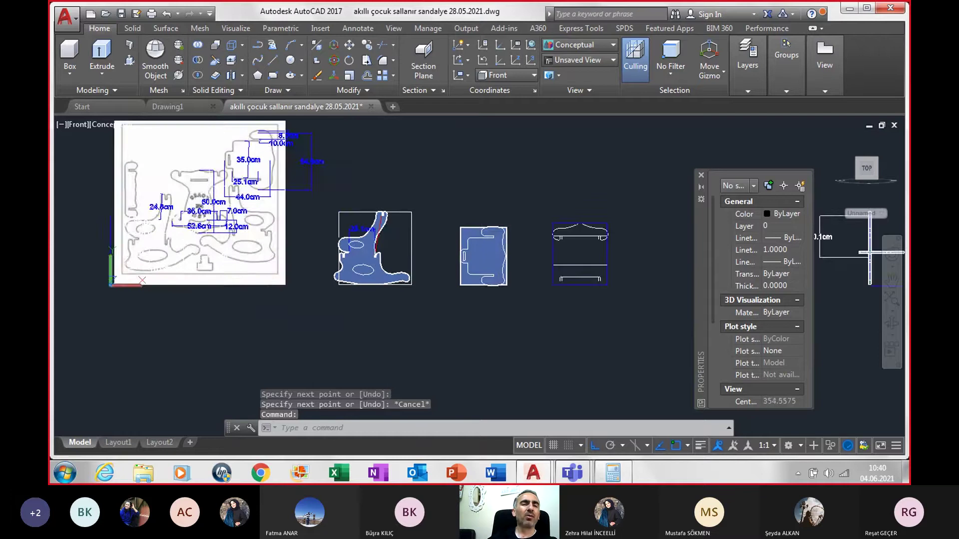
pyautogui.scroll(3, 198, 165)
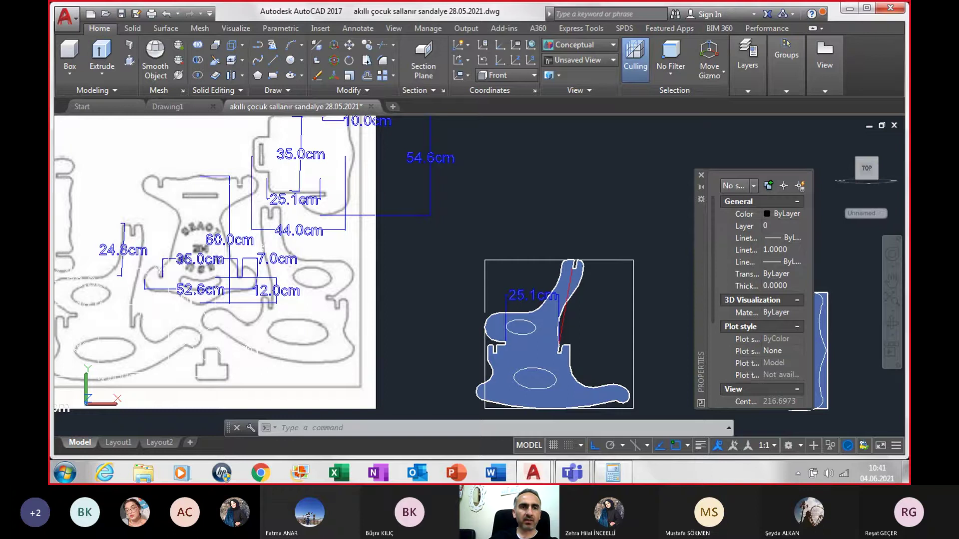
pyautogui.scroll(-4, 225, 181)
pyautogui.scroll(1, 575, 283)
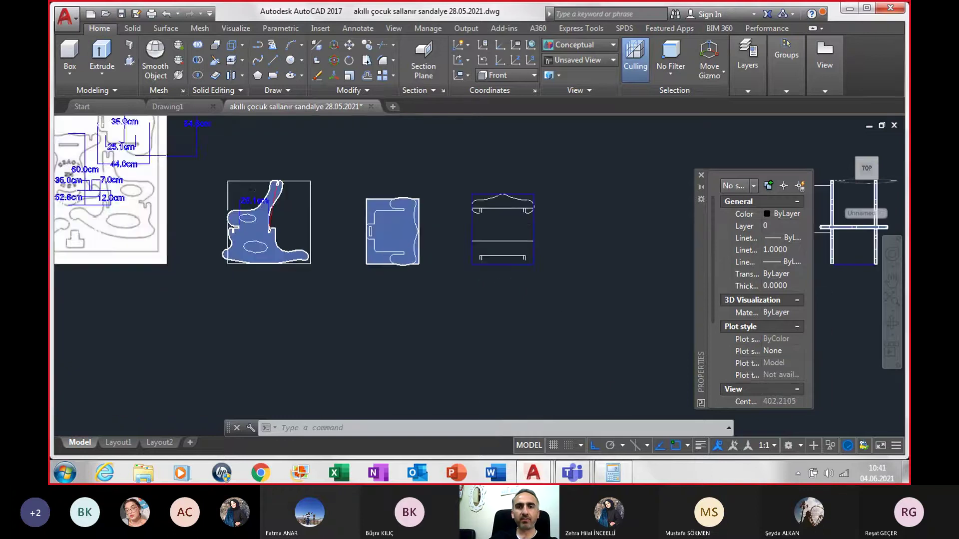
pyautogui.scroll(2, 523, 268)
pyautogui.scroll(-4, 517, 268)
pyautogui.scroll(2, 243, 220)
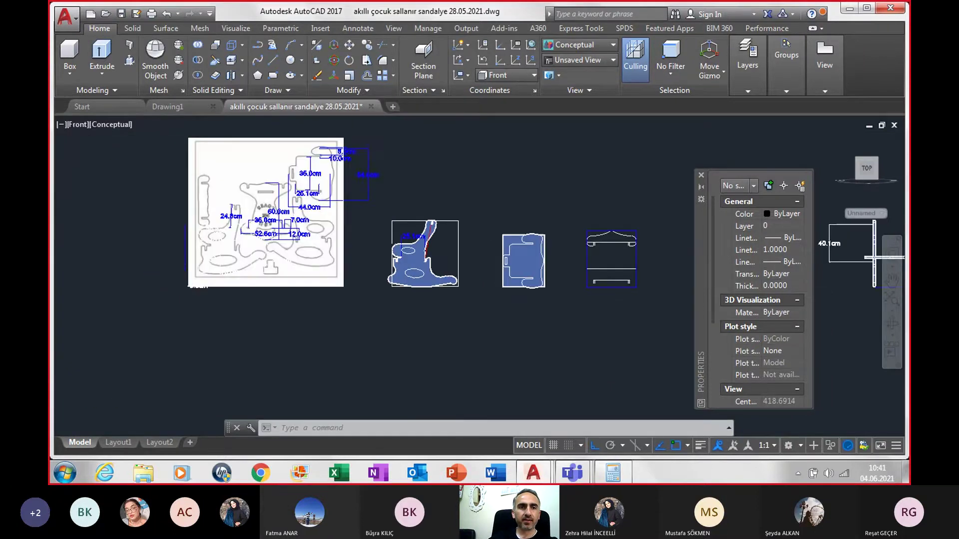
pyautogui.scroll(2, 243, 221)
pyautogui.scroll(-2, 244, 220)
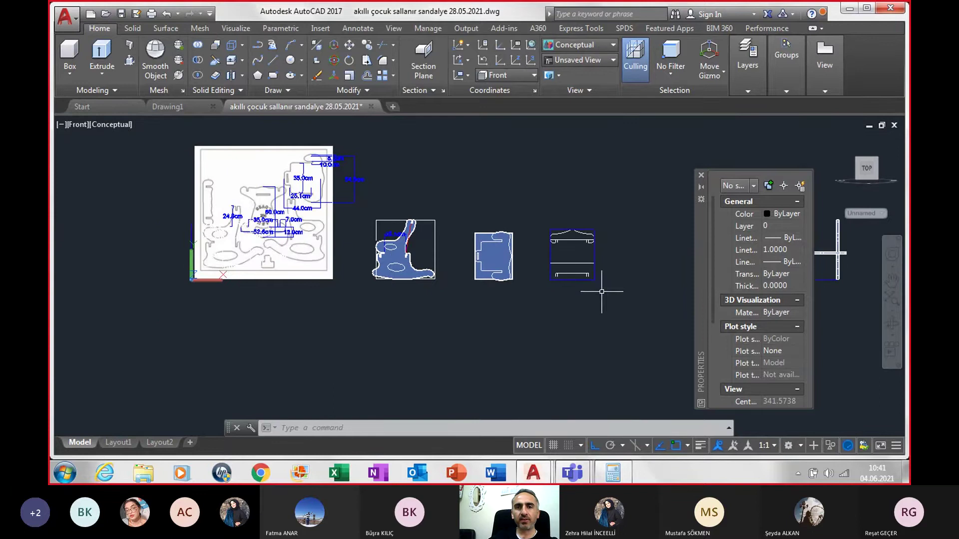
pyautogui.scroll(2, 589, 289)
pyautogui.scroll(2, 554, 281)
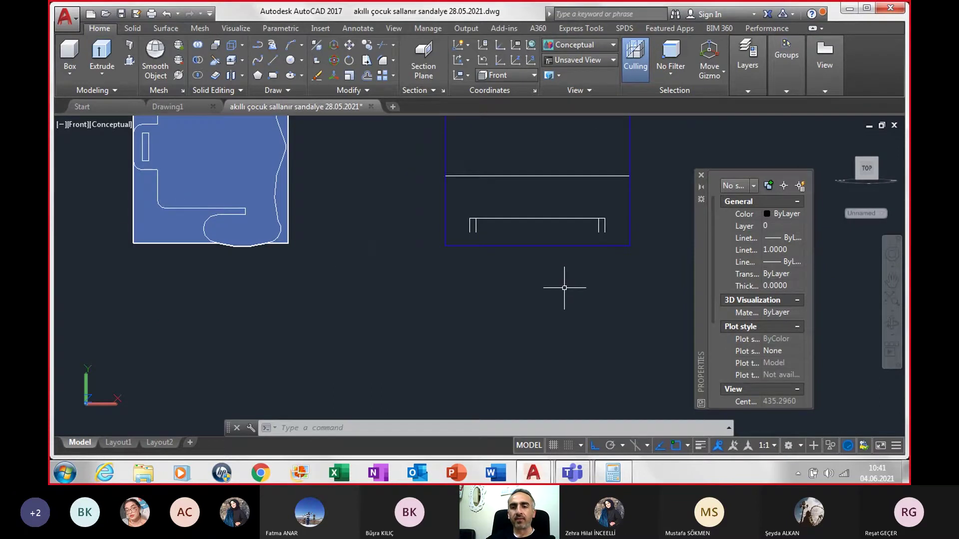
pyautogui.scroll(1, 567, 287)
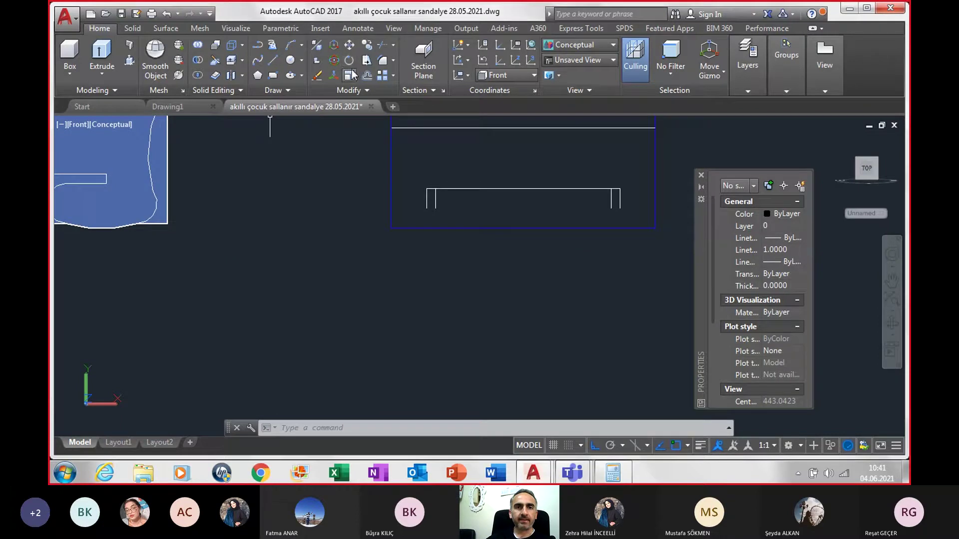
# - Draw a radius-2.5 circle centred on the seat panel's bottom-edge midpoint
pyautogui.click(292, 61)
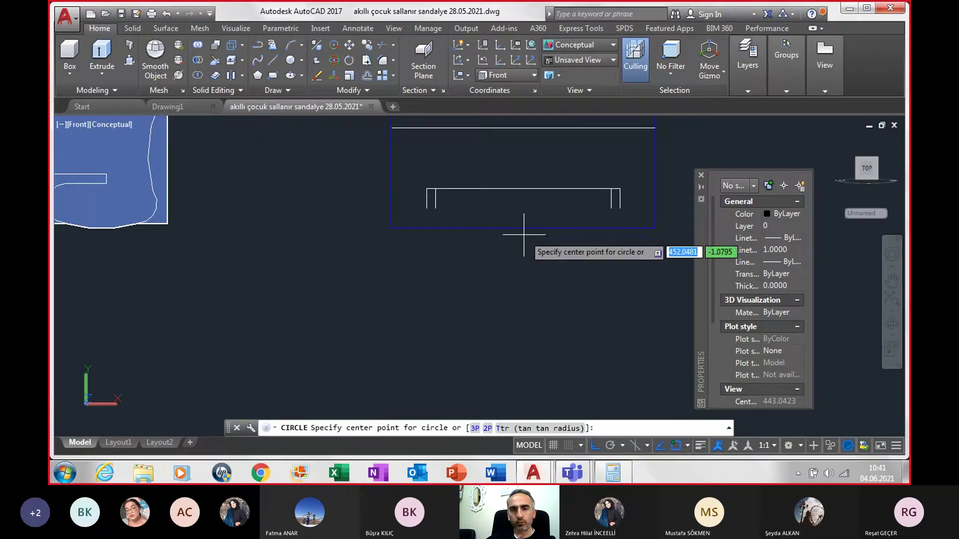
pyautogui.click(523, 228)
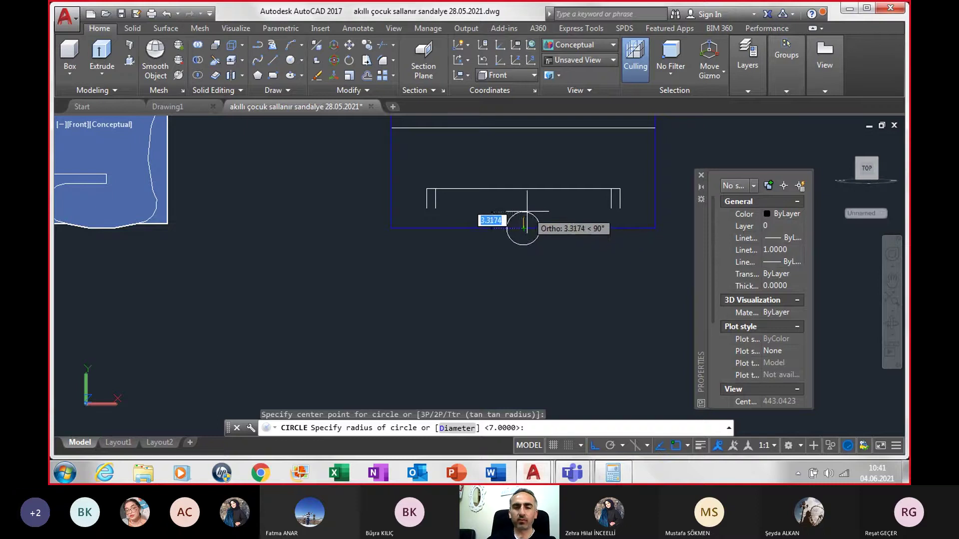
pyautogui.write('2.5')
pyautogui.press('Return')
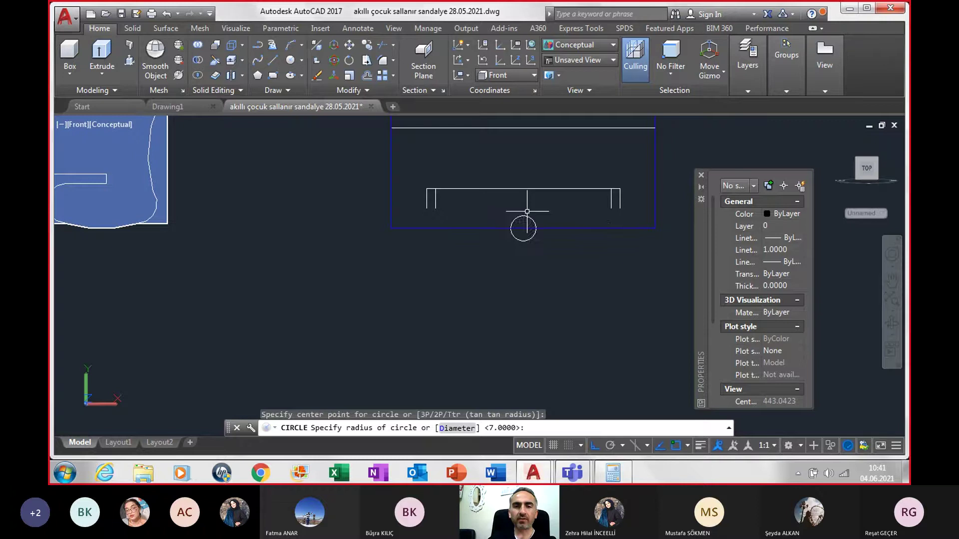
# - Move the circle so its bottom sits on the blue line at the panel's bottom centre
pyautogui.scroll(6, 525, 230)
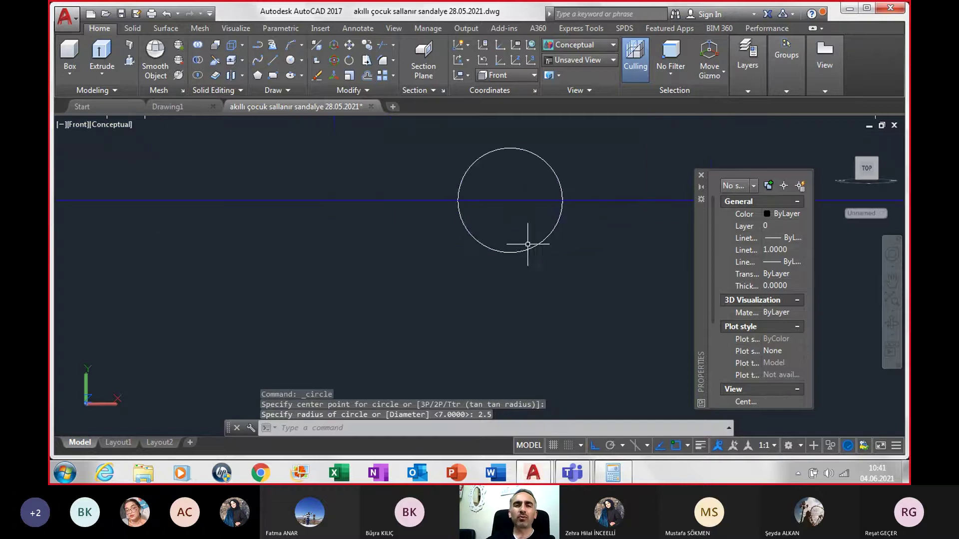
pyautogui.click(528, 248)
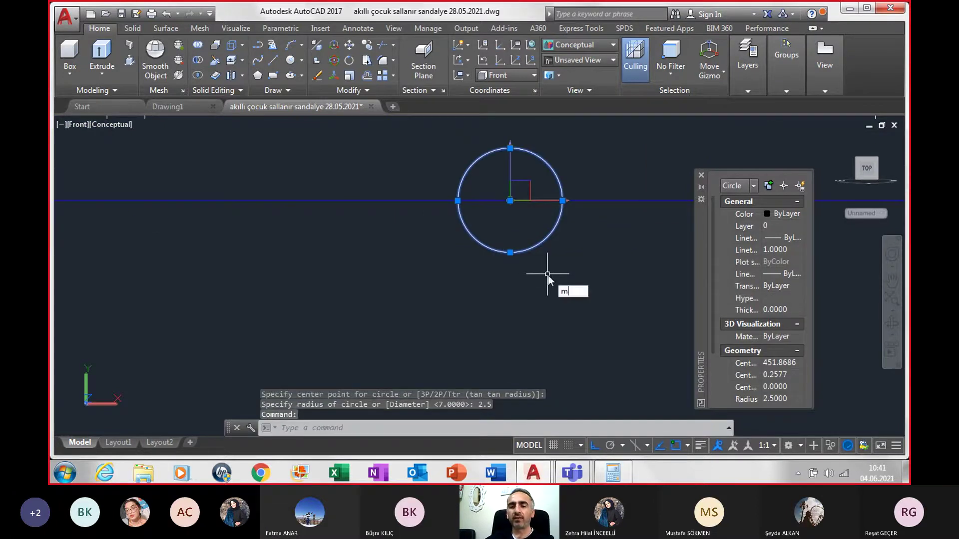
pyautogui.press('Return')
pyautogui.click(510, 253)
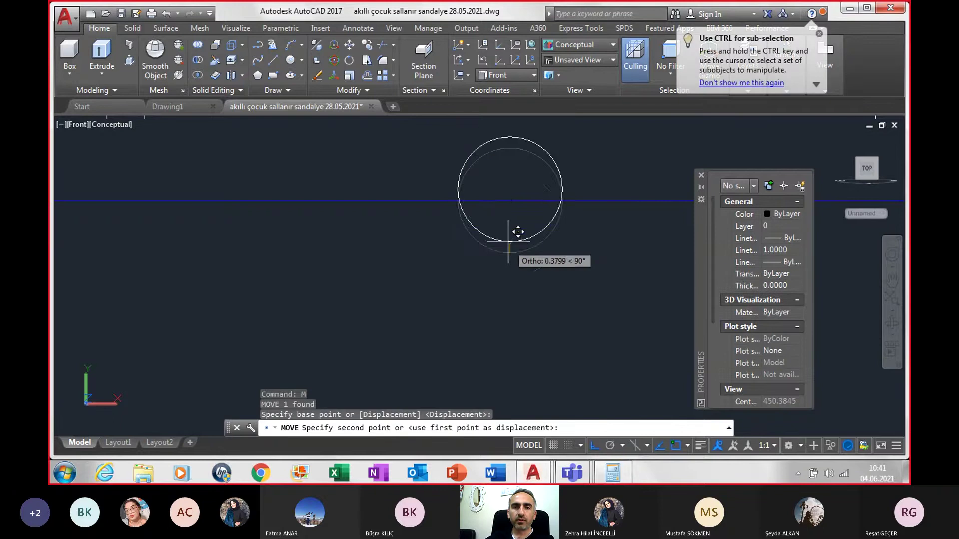
pyautogui.click(518, 197)
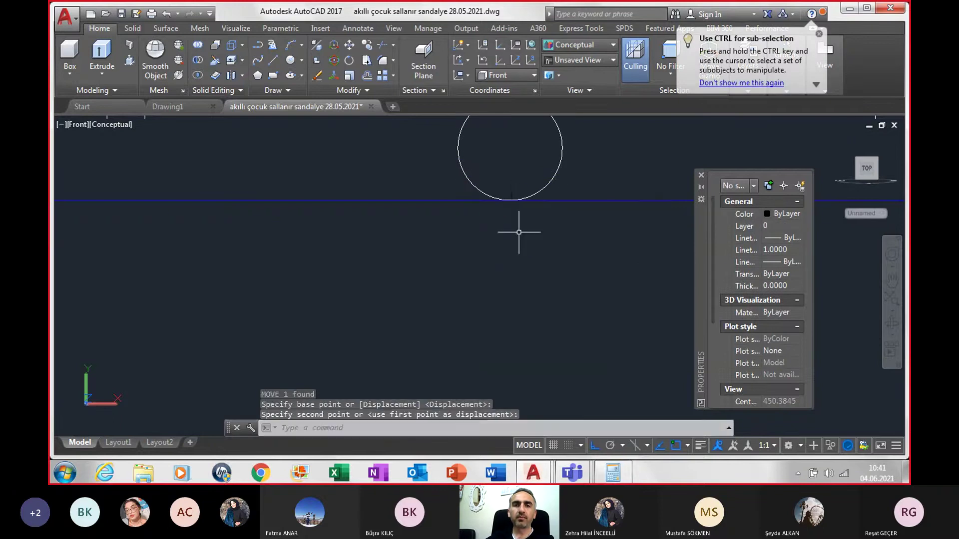
pyautogui.scroll(-4, 519, 232)
pyautogui.moveTo(520, 232); pyautogui.dragTo(454, 271, button='middle')
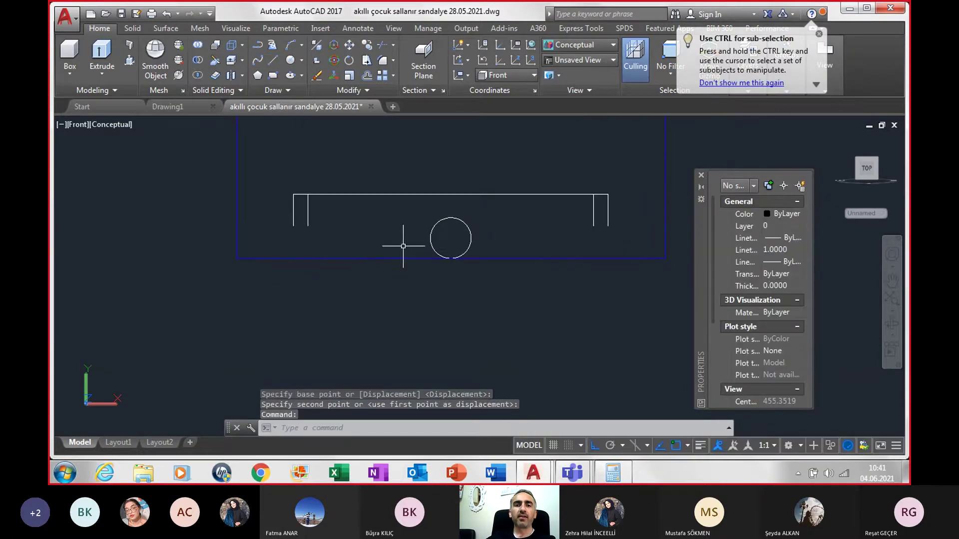
pyautogui.scroll(2, 375, 234)
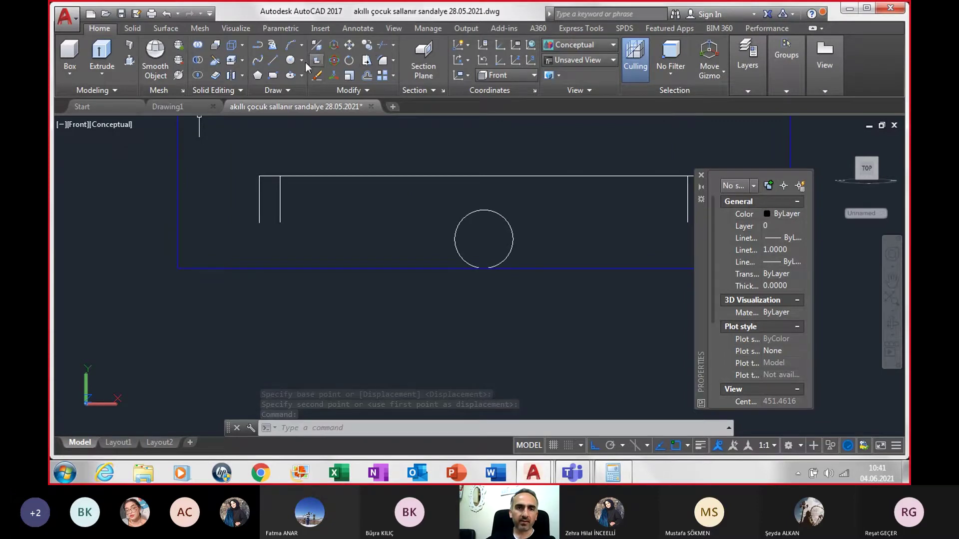
# - Draw a 3-point arc from the left inner side line's bottom end to the circle's edge
pyautogui.click(290, 45)
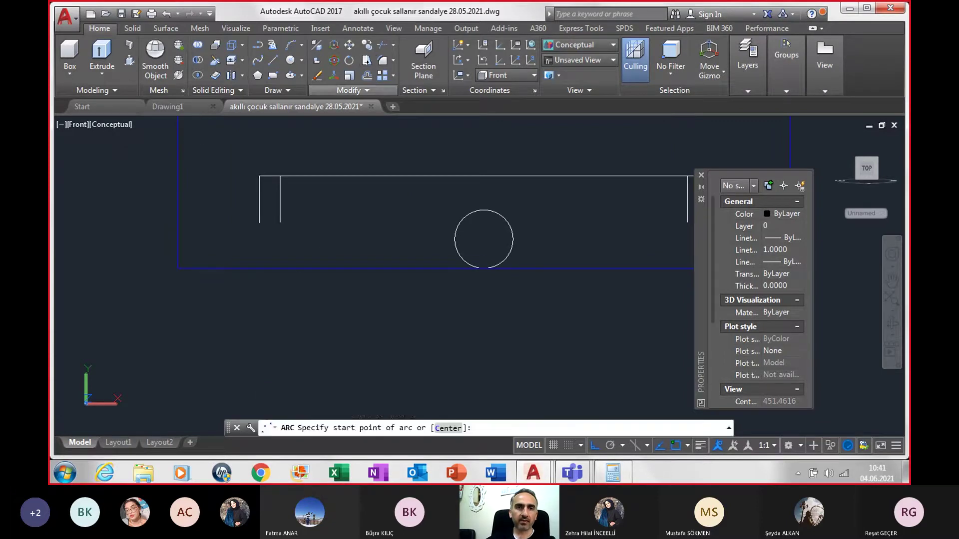
pyautogui.click(281, 222)
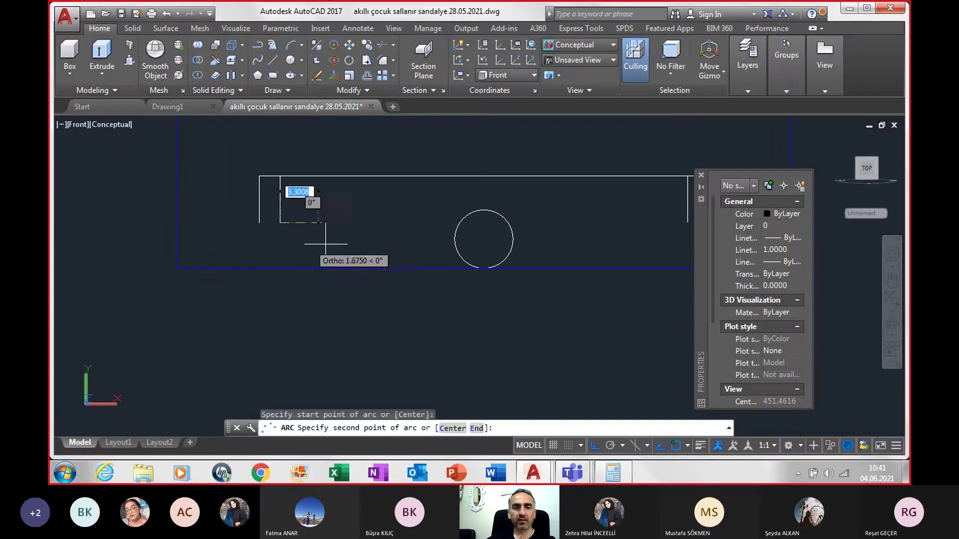
pyautogui.click(357, 223)
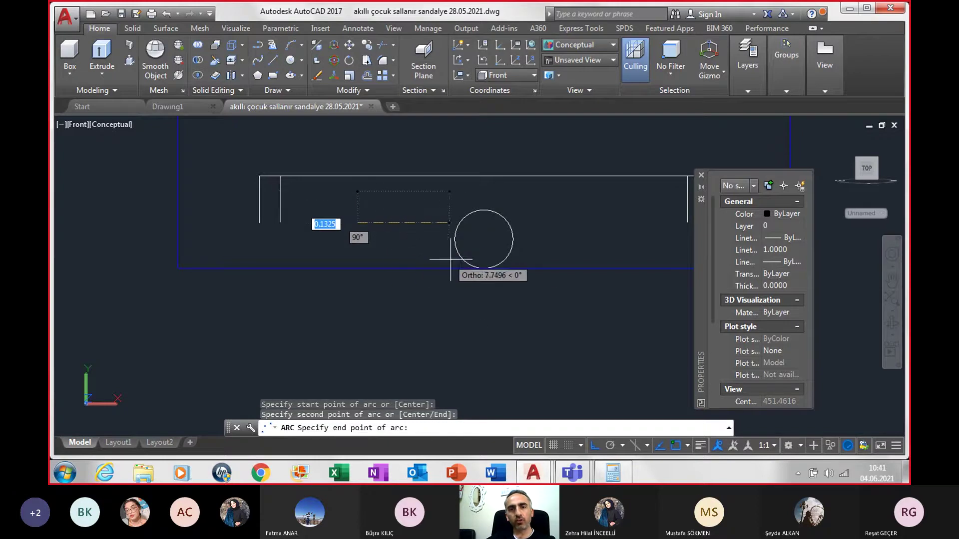
pyautogui.click(597, 452)
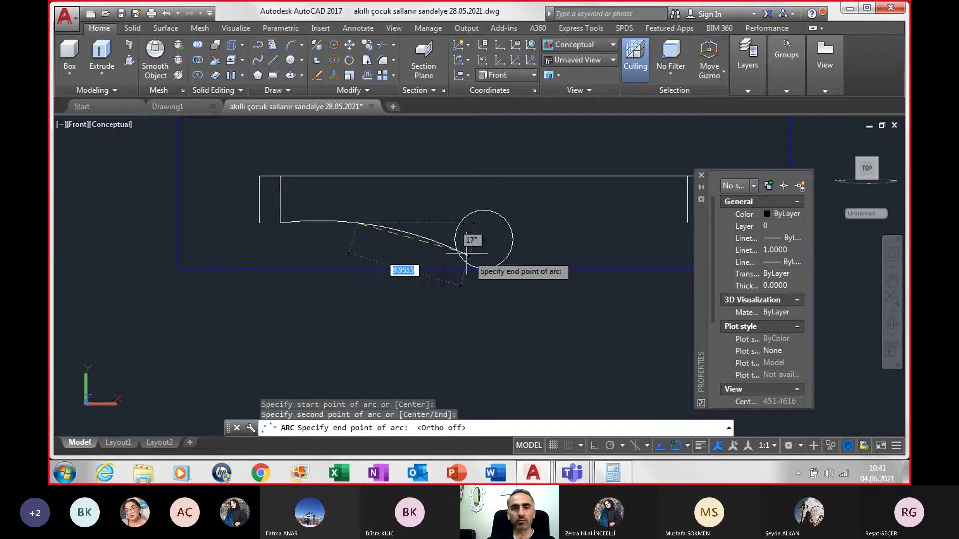
pyautogui.scroll(3, 450, 262)
pyautogui.scroll(3, 452, 261)
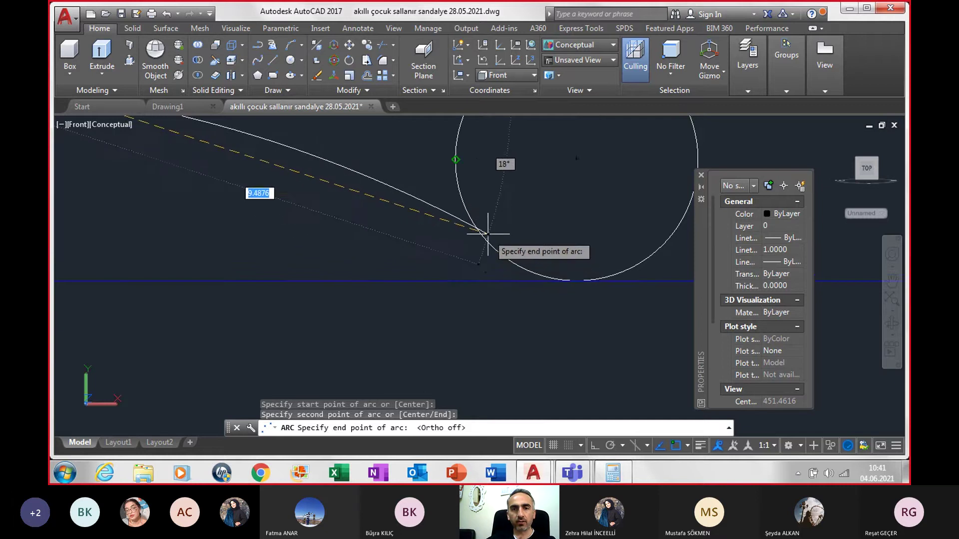
pyautogui.click(488, 233)
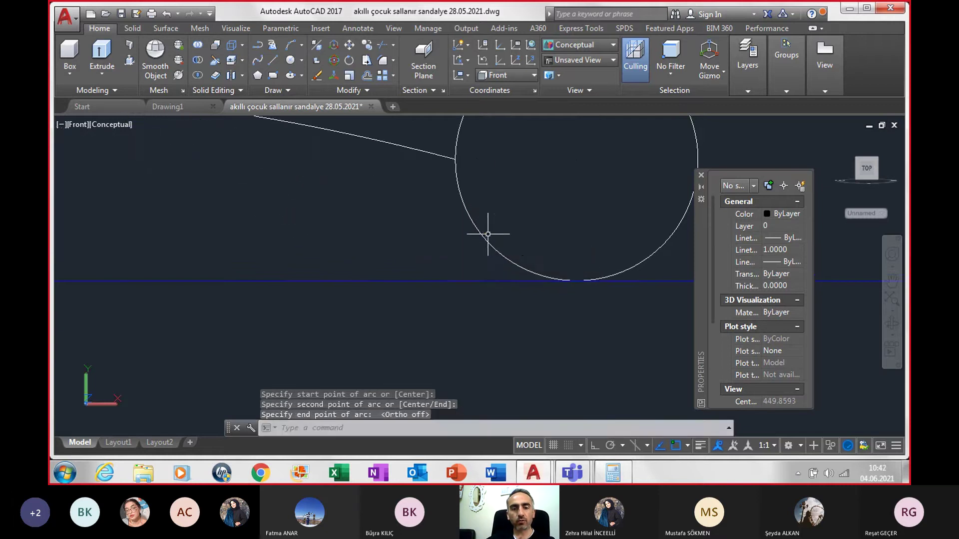
pyautogui.scroll(-5, 488, 240)
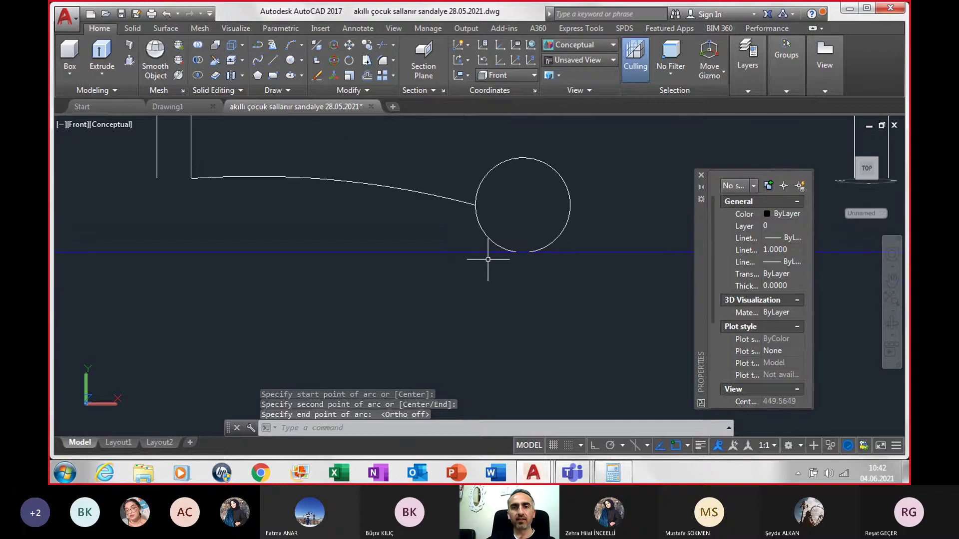
pyautogui.scroll(-1, 502, 268)
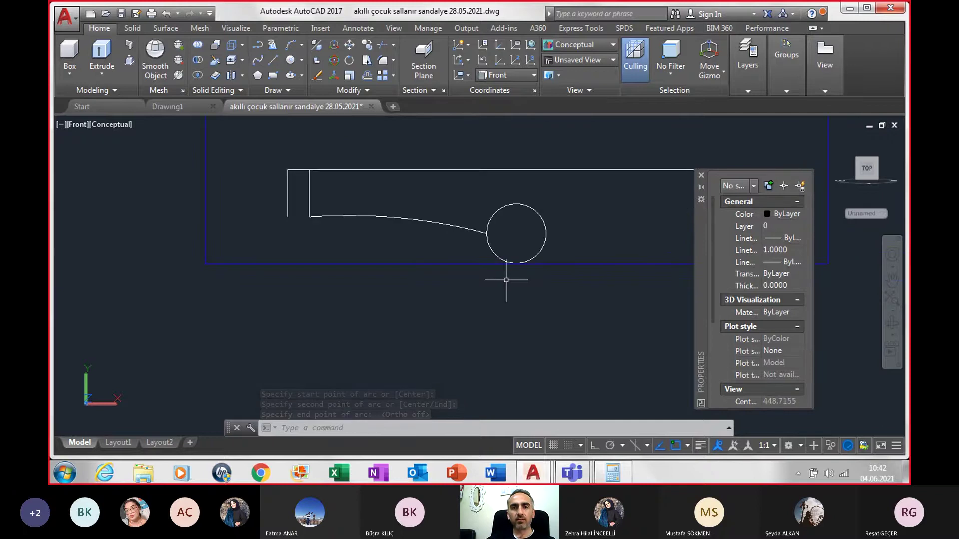
pyautogui.moveTo(506, 280); pyautogui.dragTo(354, 281, button='middle')
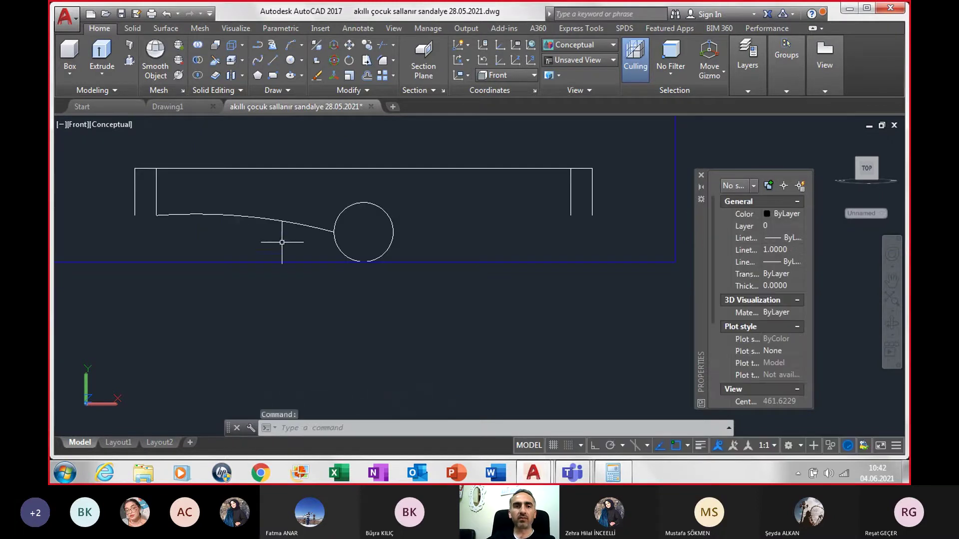
# - Mirror the arc about a vertical axis through the circle's centre, keeping the original
pyautogui.click(278, 220)
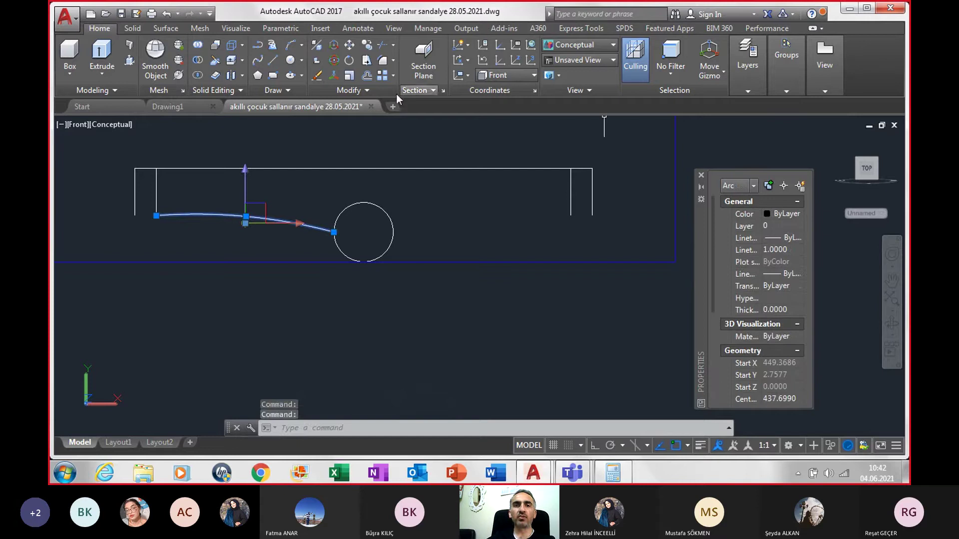
pyautogui.click(373, 93)
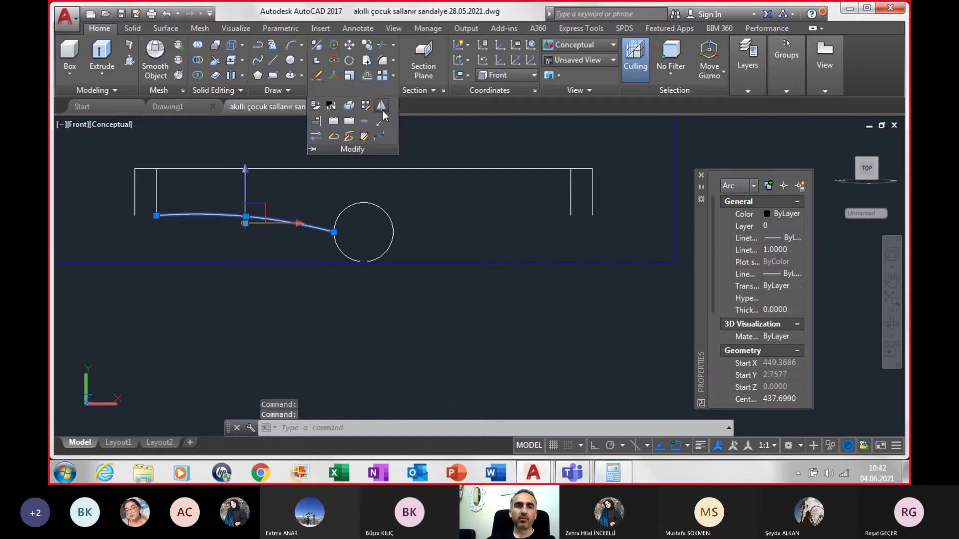
pyautogui.click(382, 107)
pyautogui.click(363, 261)
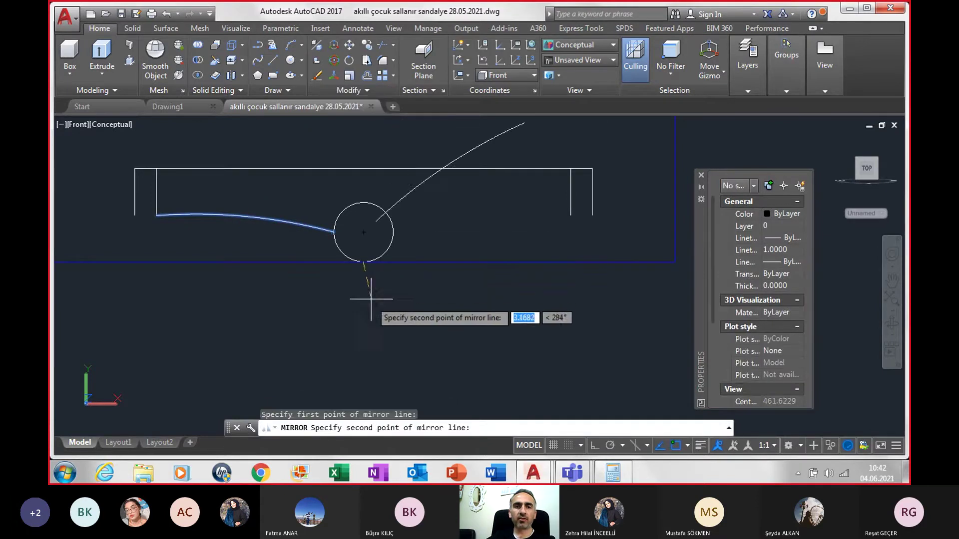
pyautogui.click(595, 446)
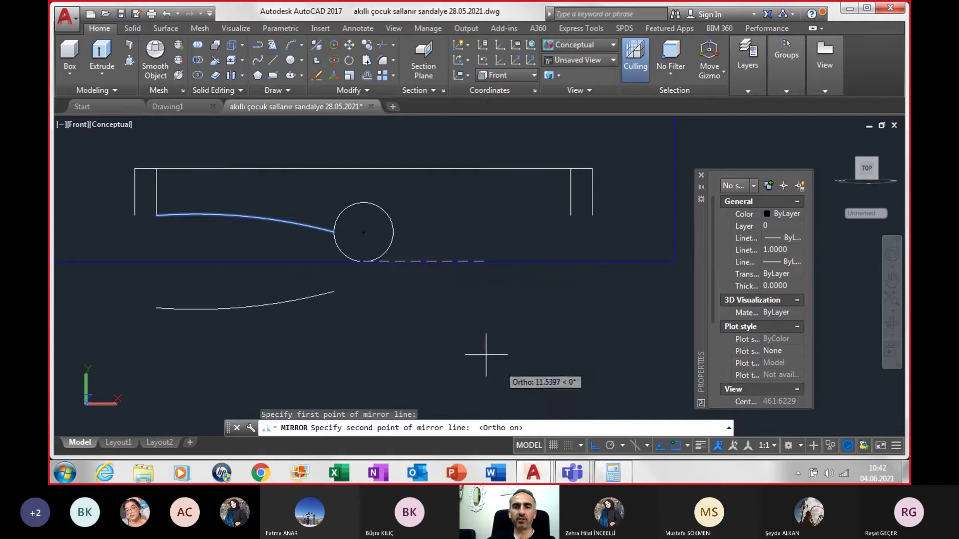
pyautogui.click(356, 335)
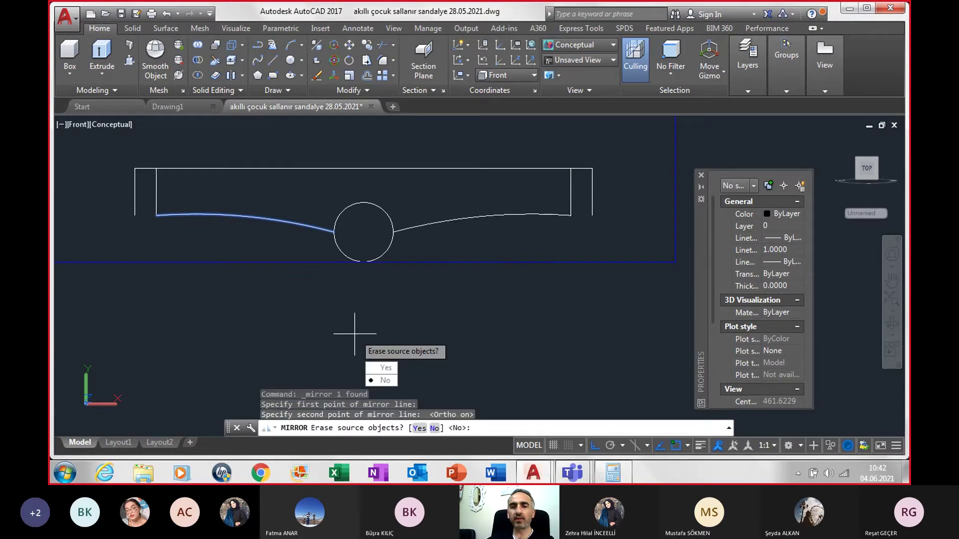
pyautogui.press('Return')
pyautogui.write('TR')
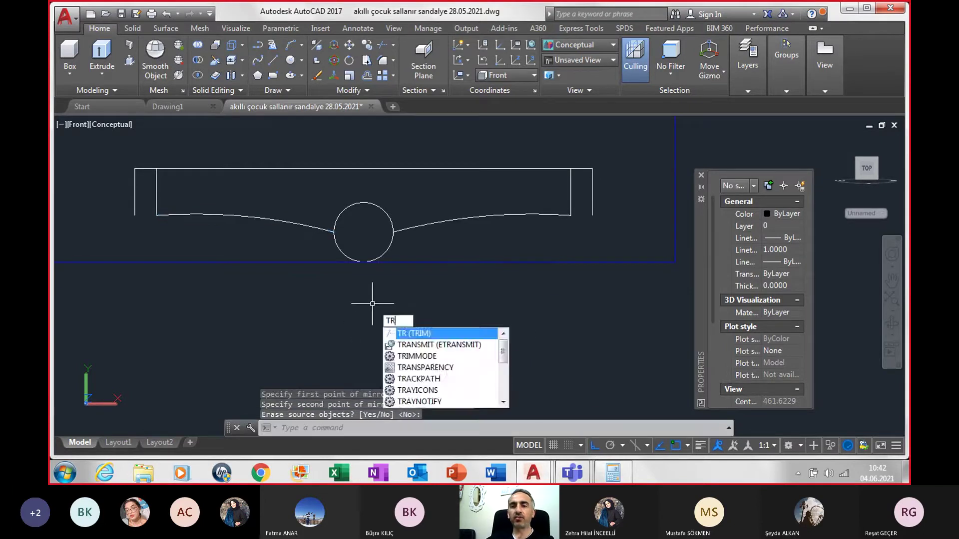
# - Trim away the circle's upper part, leaving a lower semicircle
pyautogui.press('Return')
pyautogui.press('Return')
pyautogui.click(378, 206)
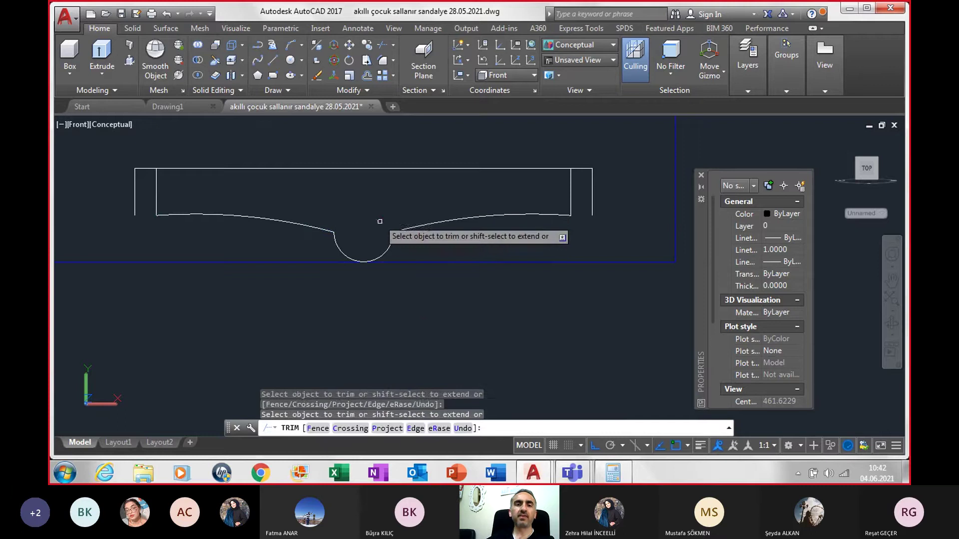
pyautogui.press('Escape')
pyautogui.write('FIL')
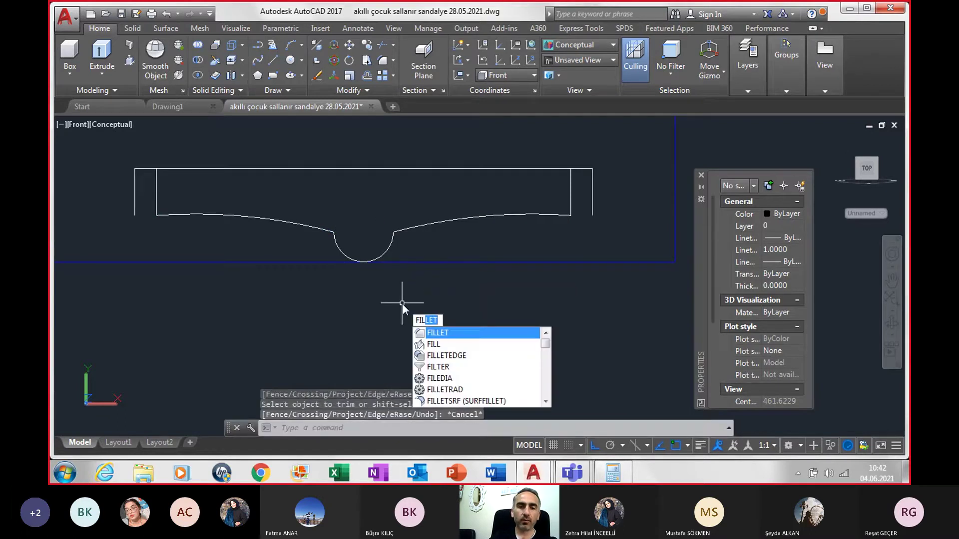
# - Fillet both side arcs into the semicircle with radius 5
pyautogui.press('Return')
pyautogui.write('r')
pyautogui.press('Return')
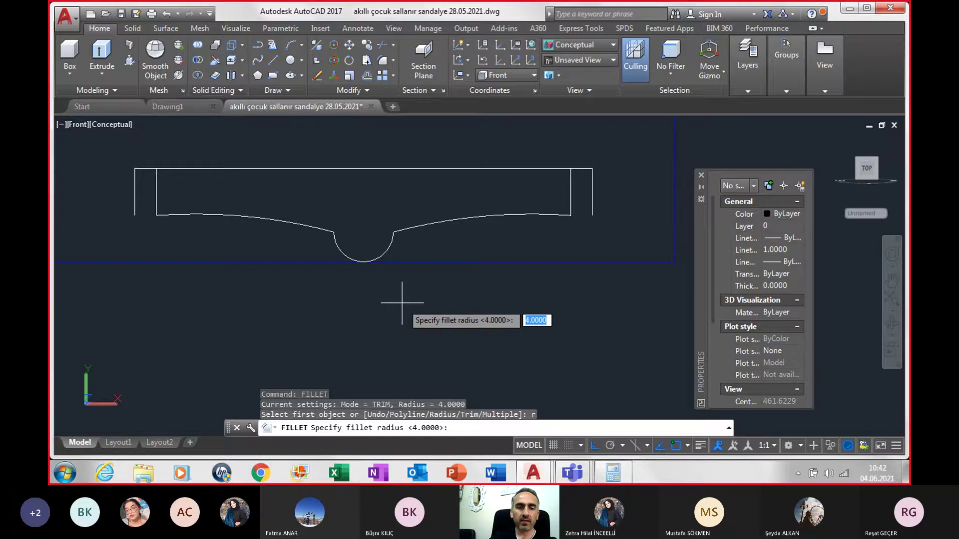
pyautogui.write('5')
pyautogui.press('Return')
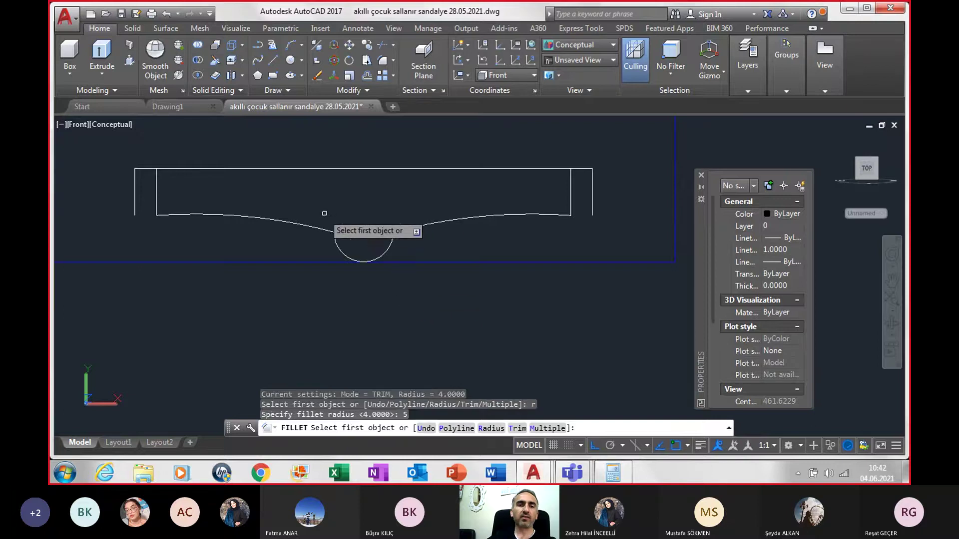
pyautogui.click(316, 227)
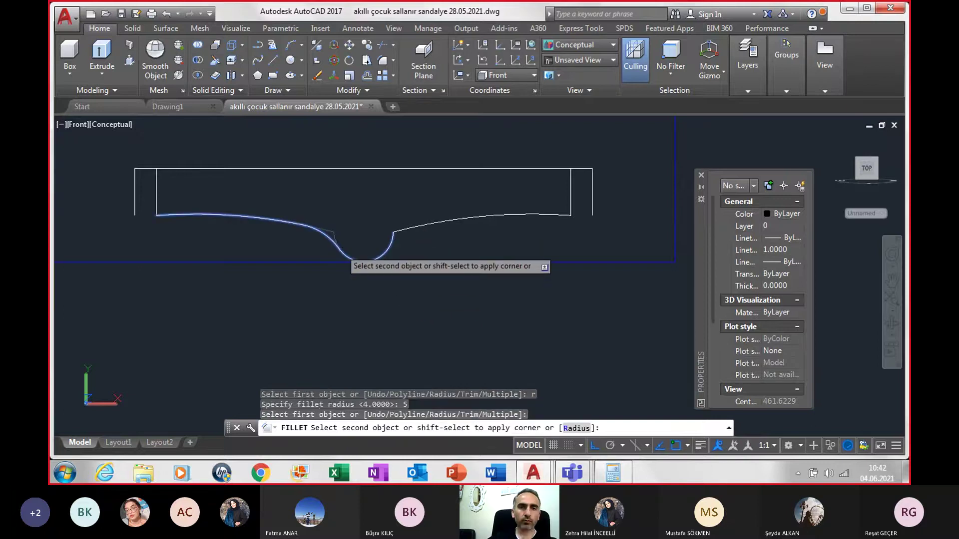
pyautogui.click(379, 252)
pyautogui.press('Return')
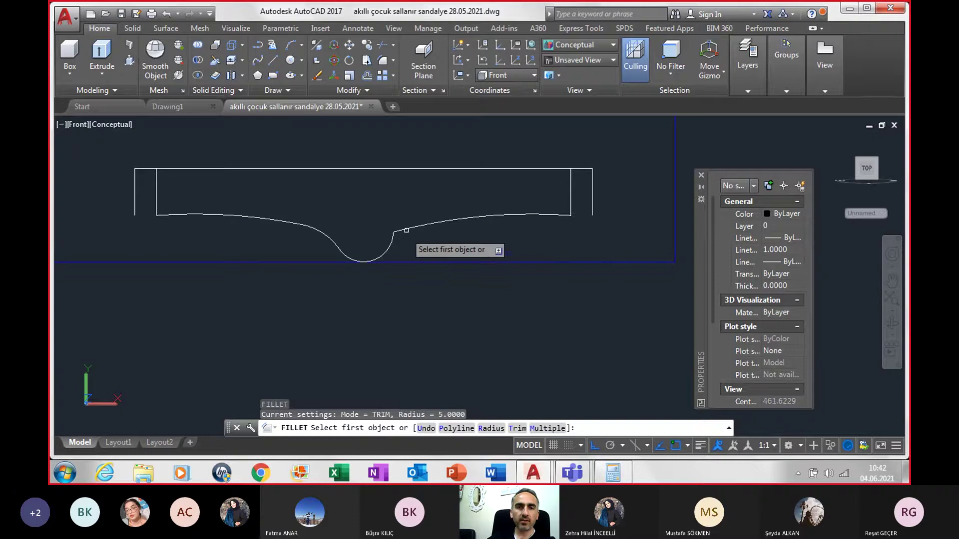
pyautogui.click(406, 229)
pyautogui.click(393, 241)
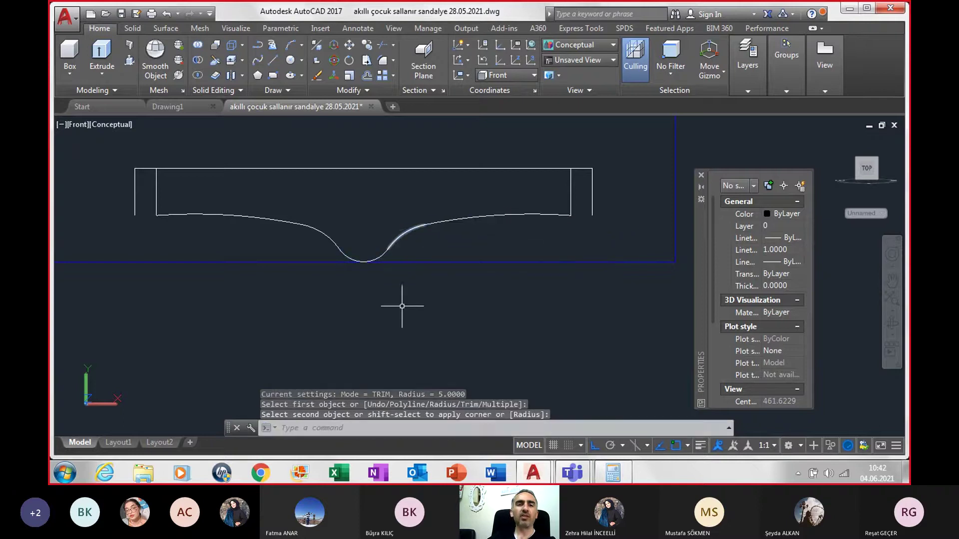
pyautogui.scroll(-2, 402, 307)
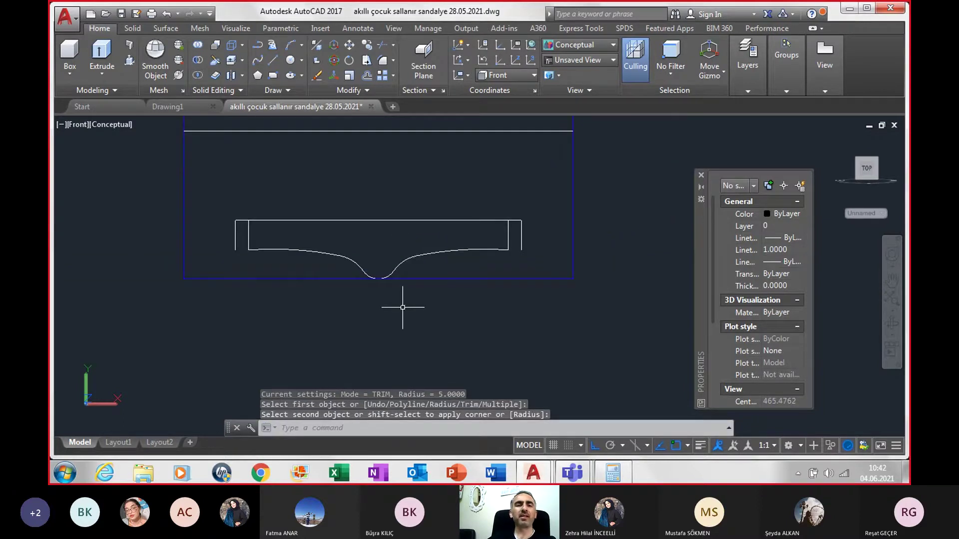
pyautogui.scroll(-1, 403, 307)
pyautogui.scroll(-2, 396, 306)
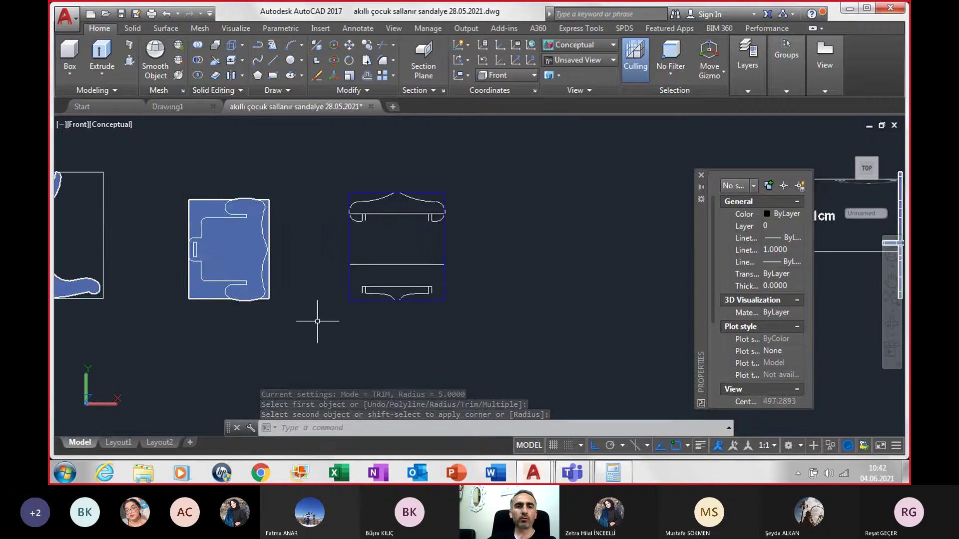
pyautogui.scroll(-1, 317, 321)
pyautogui.press('Escape')
pyautogui.moveTo(112, 317); pyautogui.dragTo(446, 294, button='middle')
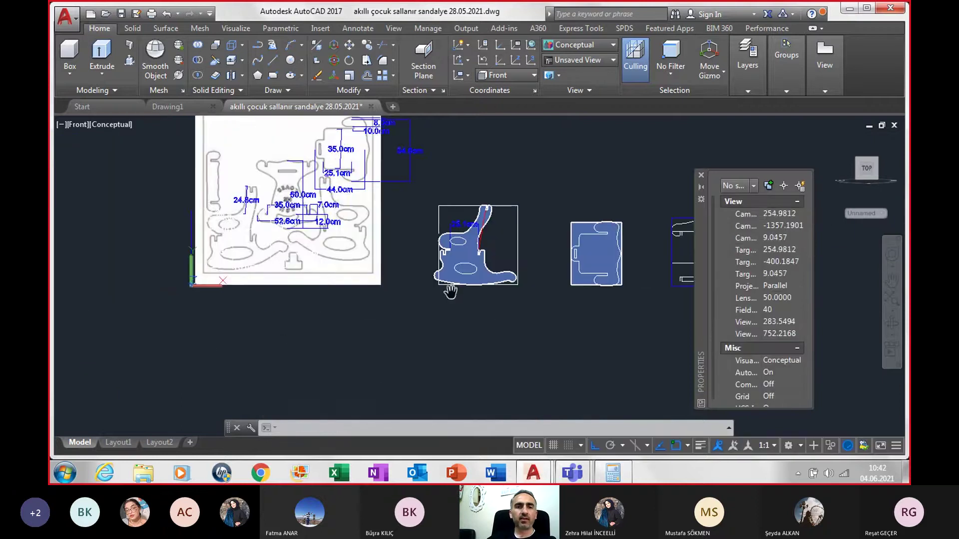
pyautogui.scroll(3, 256, 216)
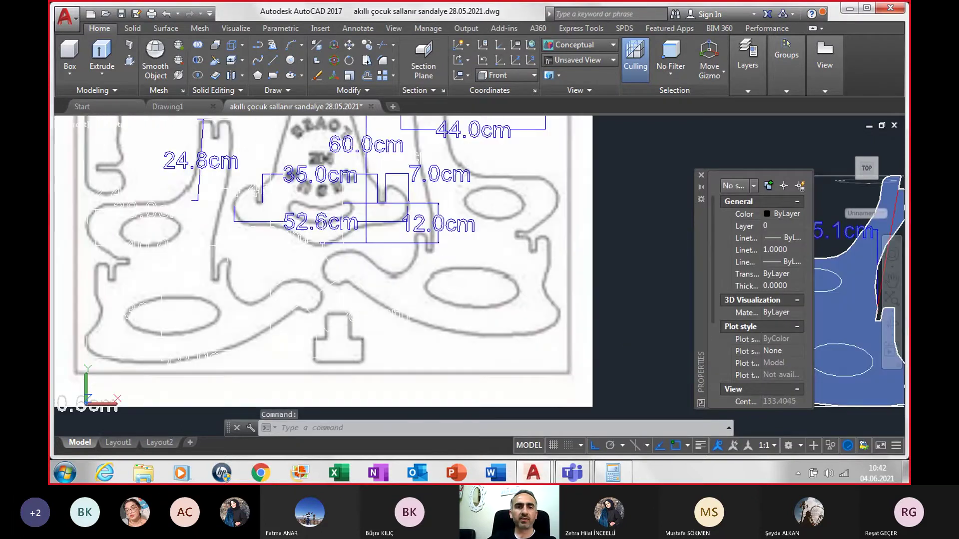
pyautogui.scroll(-1, 338, 383)
pyautogui.scroll(-1, 337, 383)
pyautogui.scroll(1, 337, 383)
pyautogui.scroll(1, 316, 136)
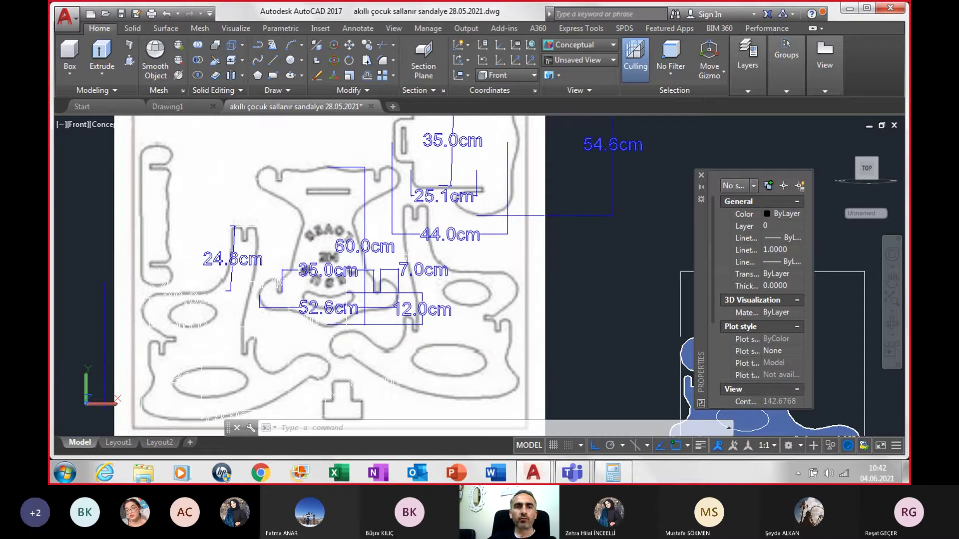
pyautogui.scroll(-3, 555, 250)
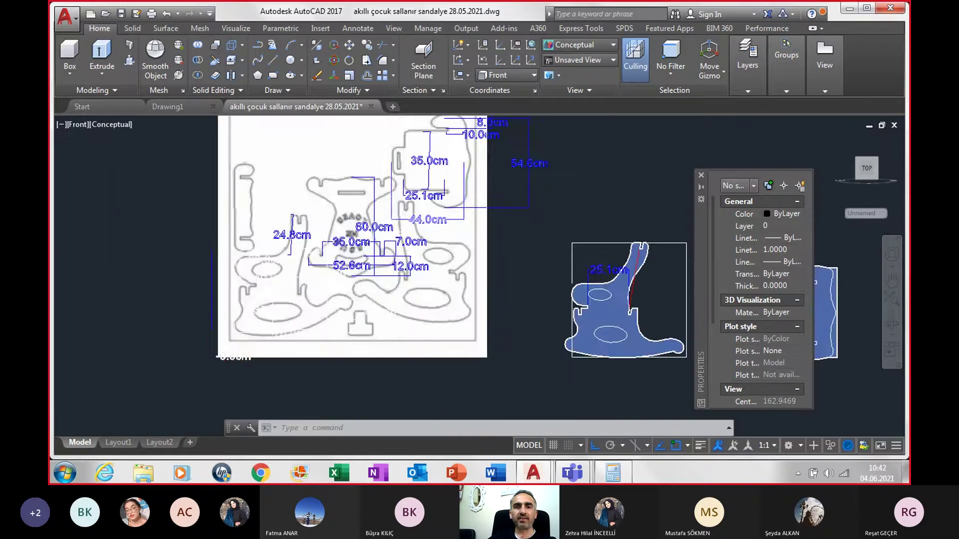
pyautogui.scroll(-1, 554, 250)
pyautogui.scroll(-6, 554, 250)
pyautogui.moveTo(682, 259); pyautogui.dragTo(386, 249, button='middle')
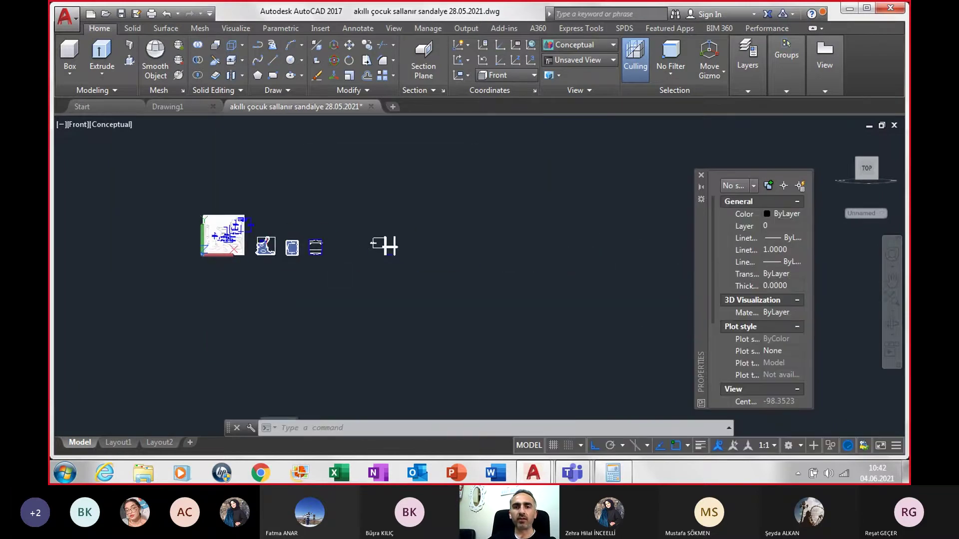
pyautogui.scroll(2, 404, 233)
pyautogui.scroll(3, 247, 235)
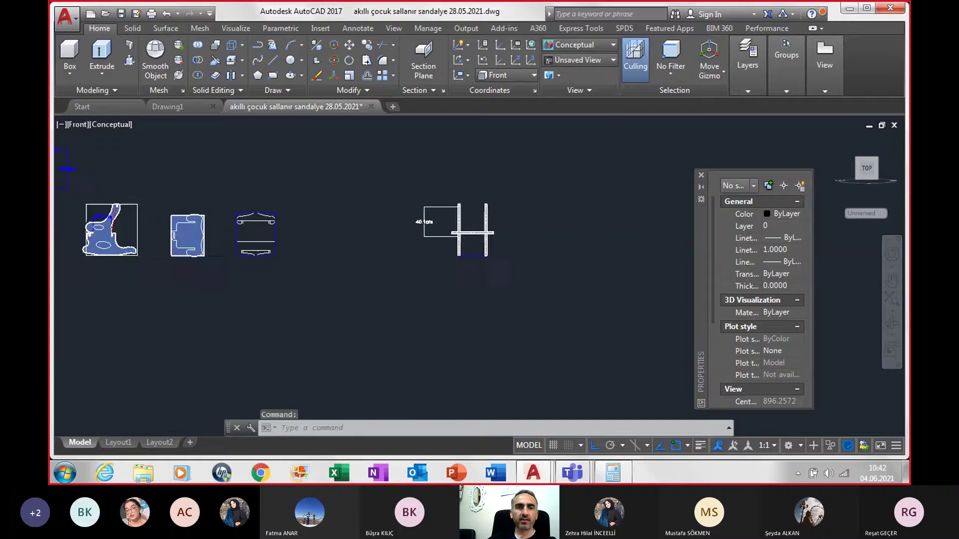
pyautogui.scroll(4, 243, 235)
pyautogui.scroll(2, 237, 237)
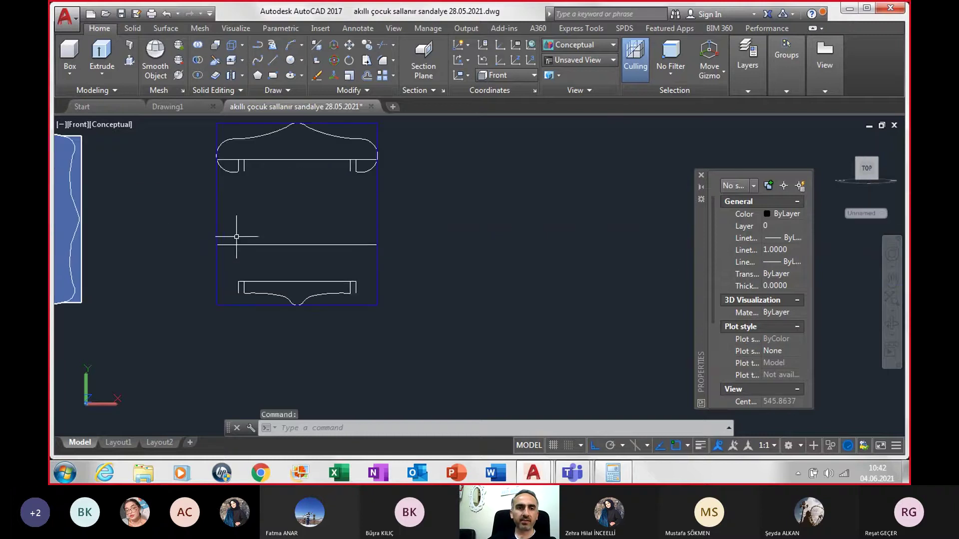
# - Copy the seat panel's upper-left corner arc down to the lower notch corner
pyautogui.click(228, 171)
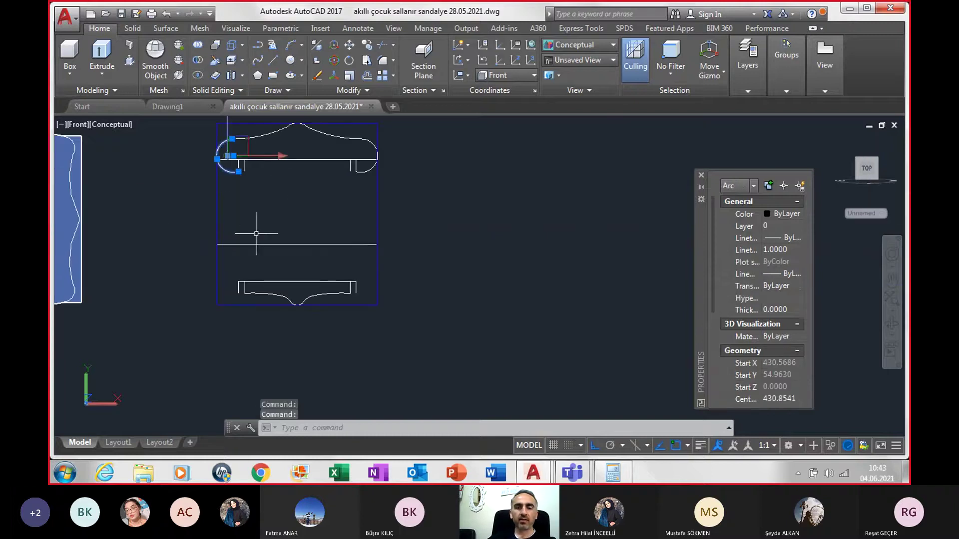
pyautogui.click(349, 60)
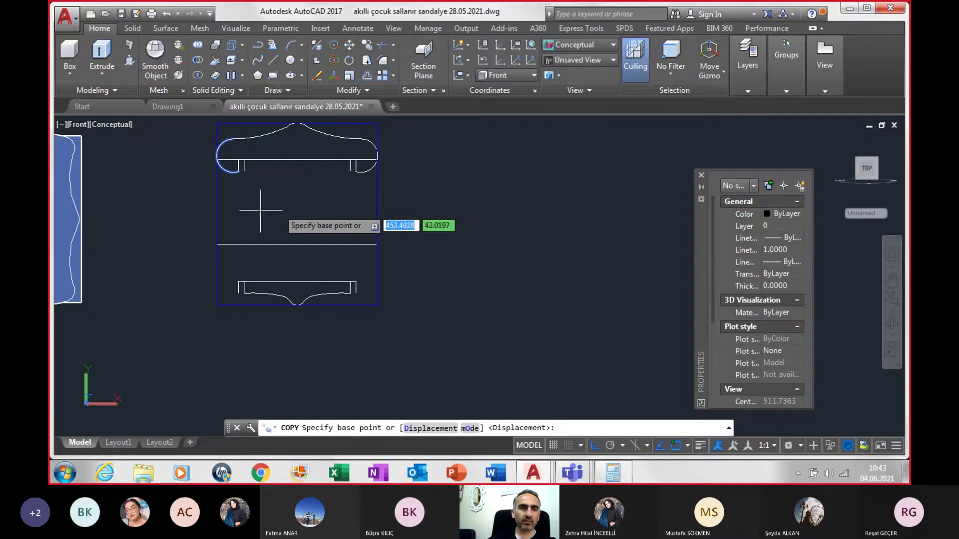
pyautogui.scroll(2, 252, 195)
pyautogui.scroll(2, 237, 155)
pyautogui.click(232, 140)
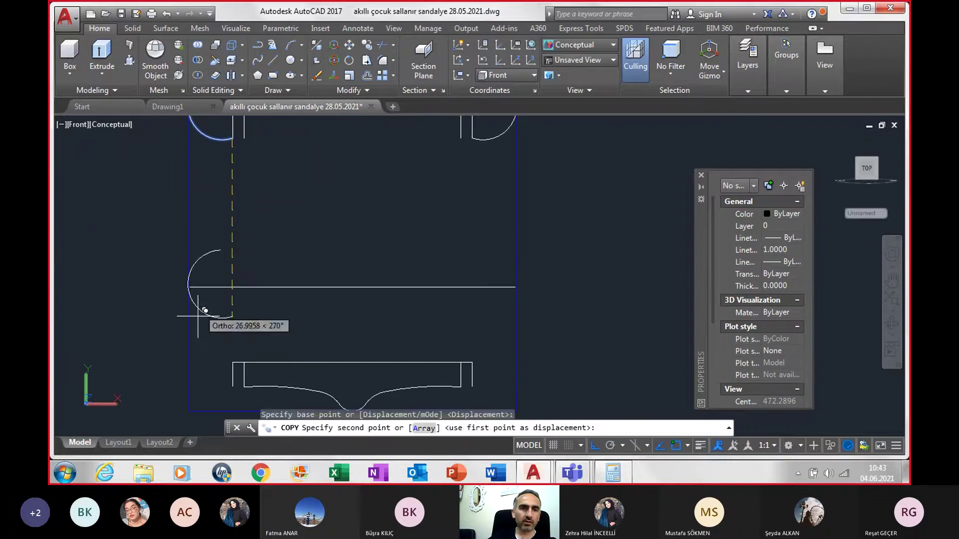
pyautogui.click(233, 387)
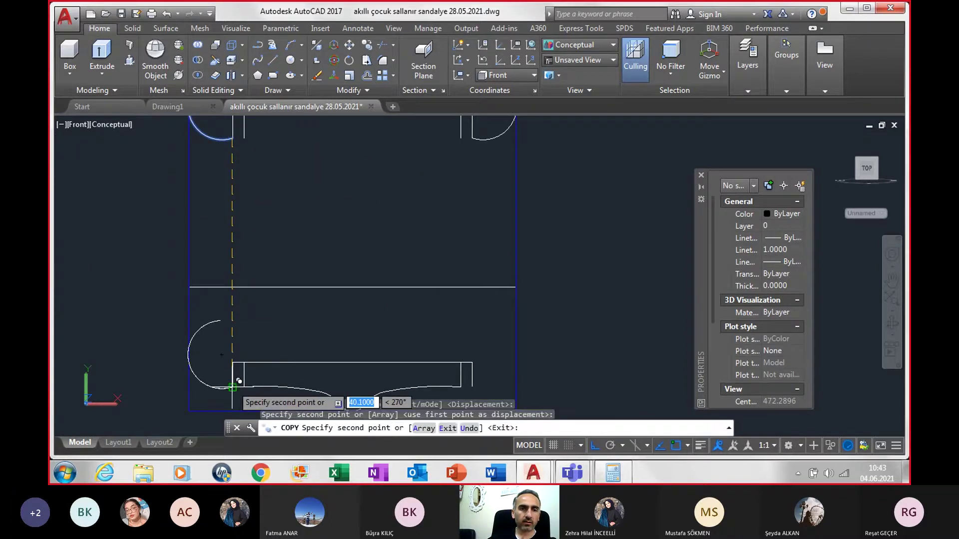
pyautogui.press('Escape')
pyautogui.scroll(-2, 253, 300)
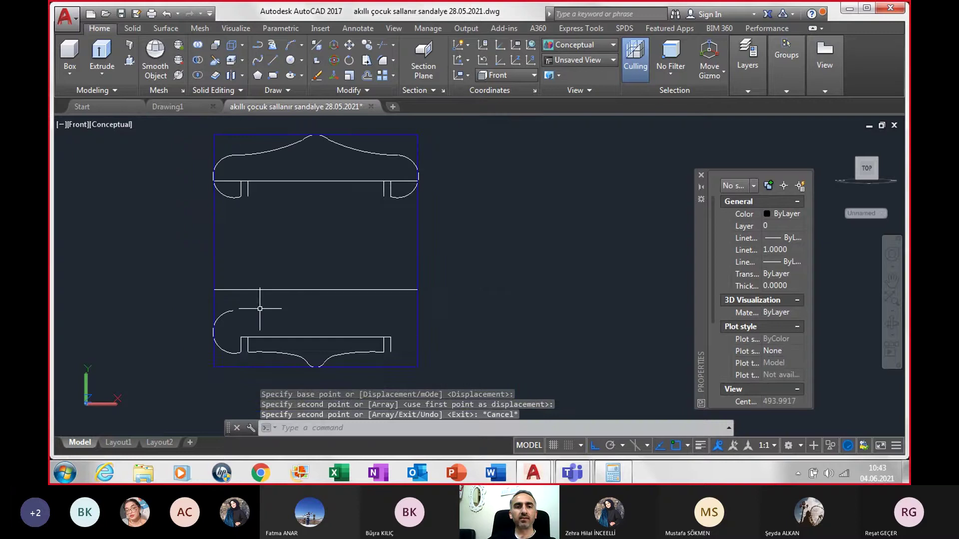
# - Mirror the copied lower-left arc about the panel's vertical centre, keeping the original
pyautogui.click(220, 345)
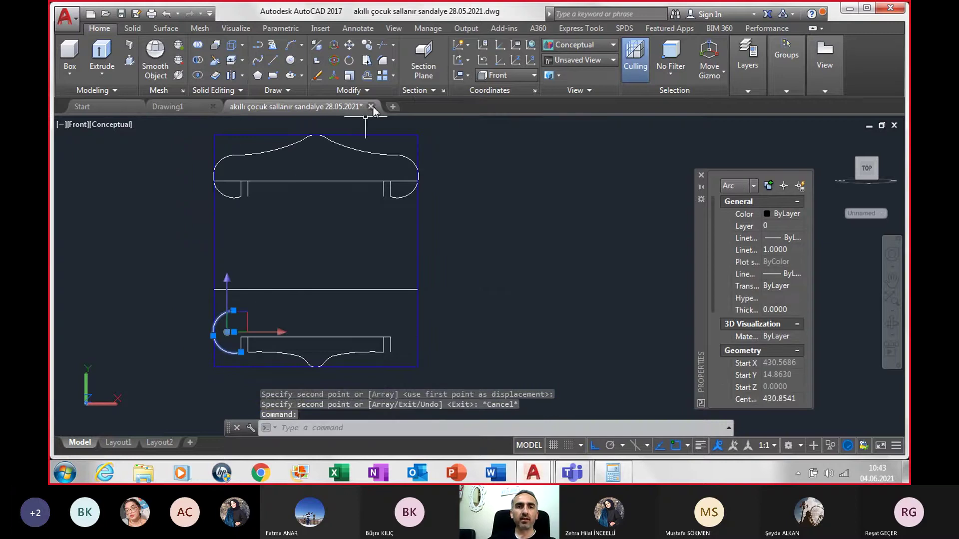
pyautogui.click(367, 91)
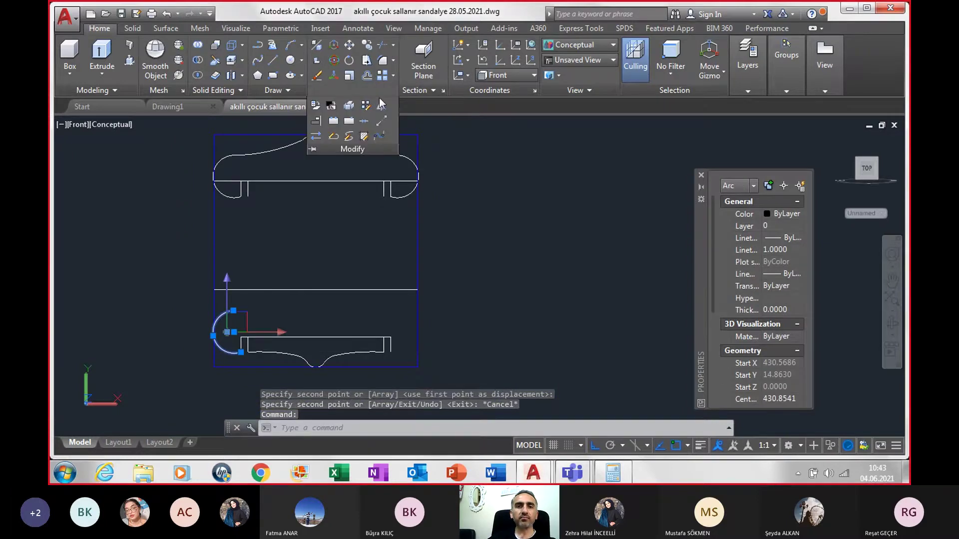
pyautogui.click(380, 106)
pyautogui.click(316, 339)
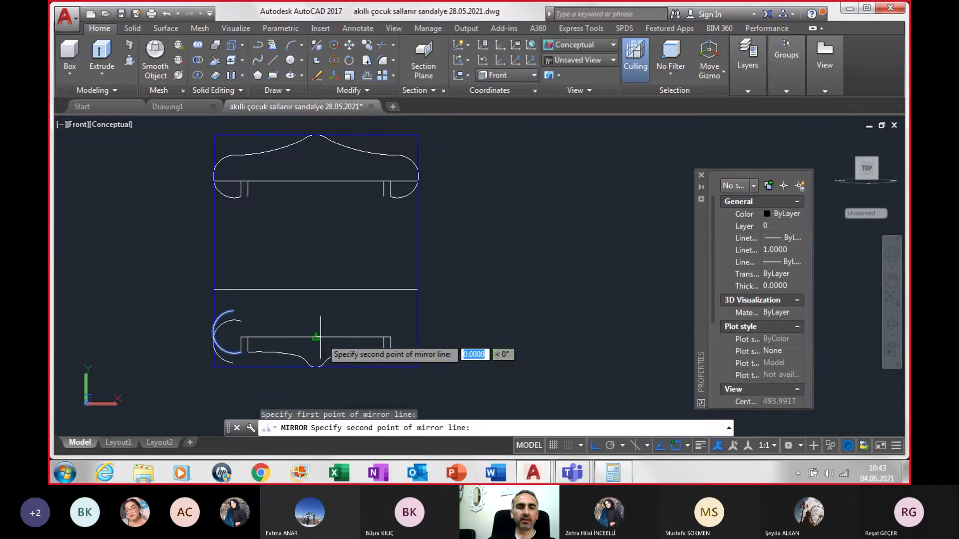
pyautogui.click(316, 384)
pyautogui.press('Return')
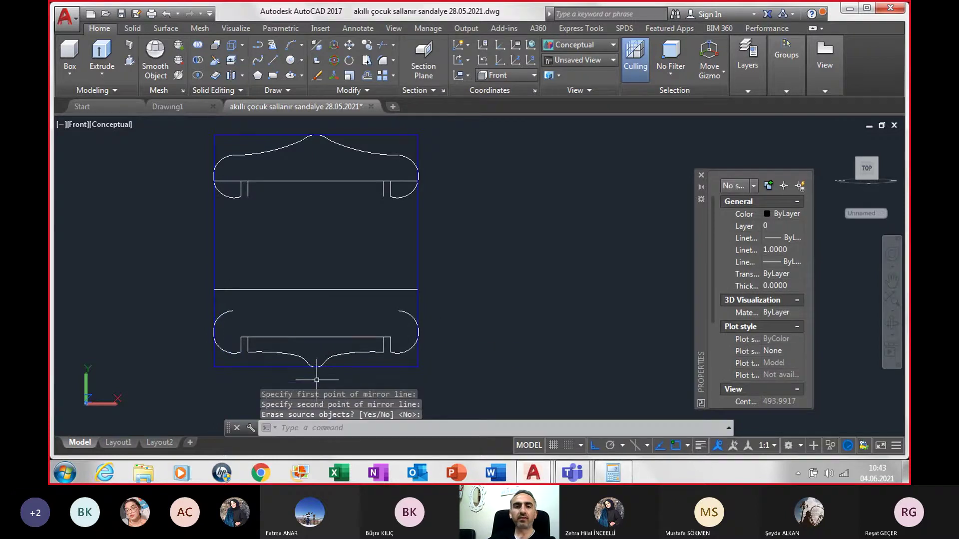
pyautogui.scroll(-2, 322, 331)
pyautogui.scroll(-4, 309, 305)
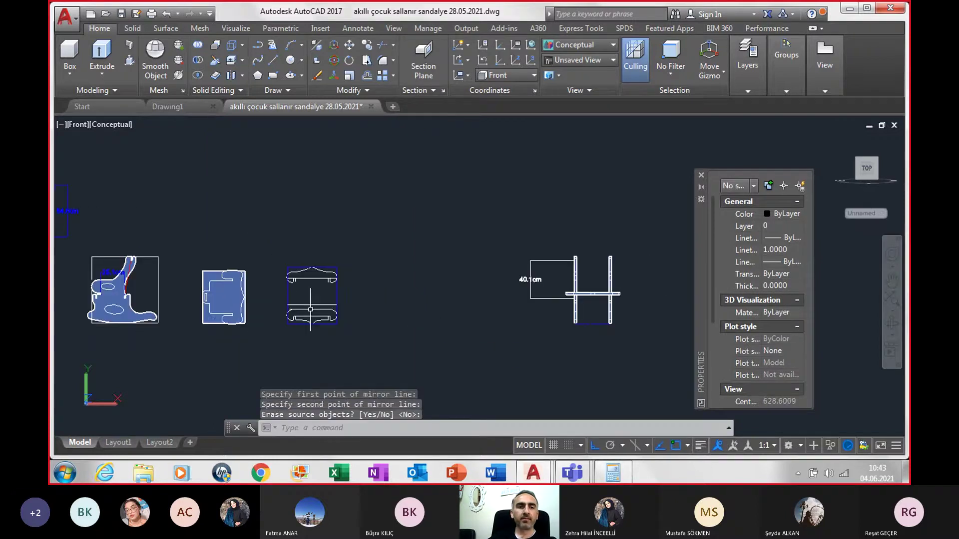
pyautogui.scroll(-2, 171, 336)
pyautogui.moveTo(172, 335); pyautogui.dragTo(354, 335, button='middle')
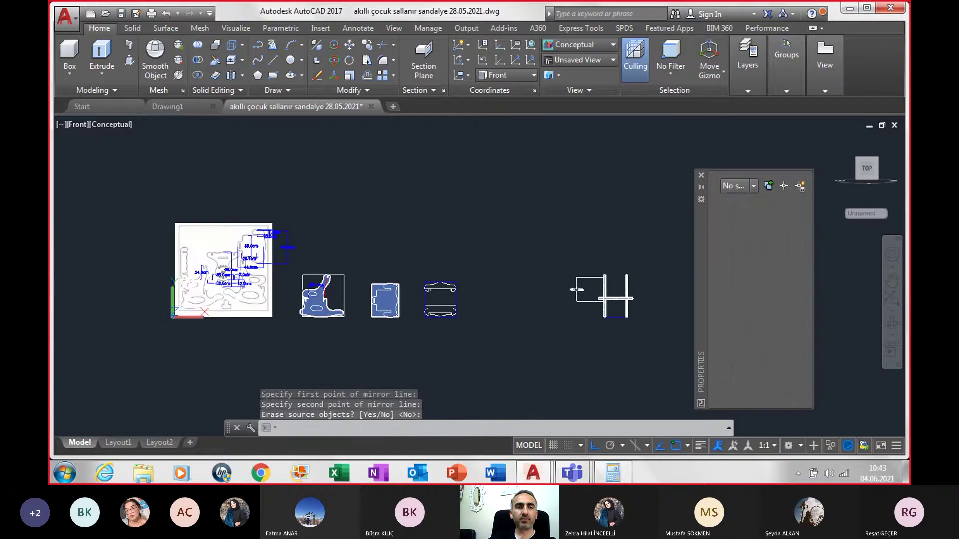
pyautogui.scroll(3, 220, 327)
pyautogui.scroll(2, 199, 251)
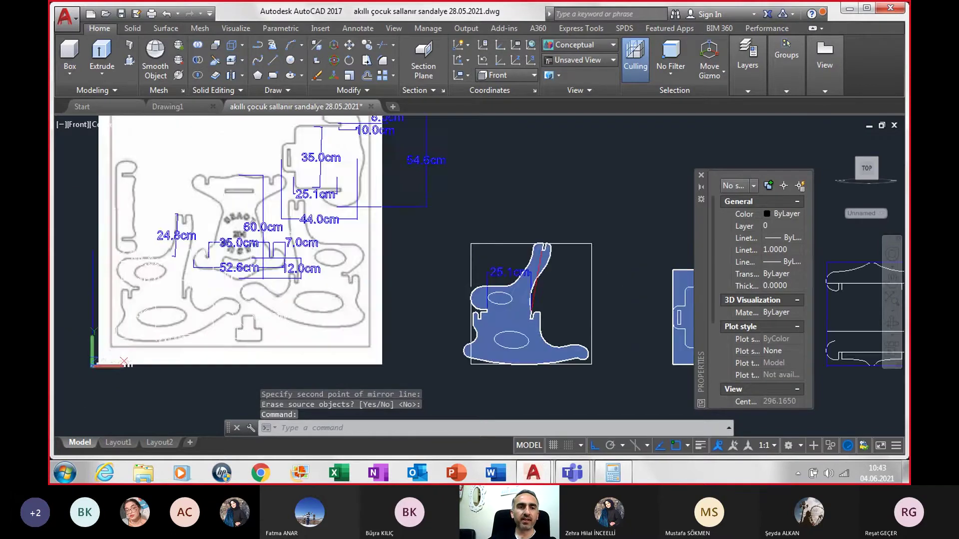
pyautogui.scroll(1, 205, 254)
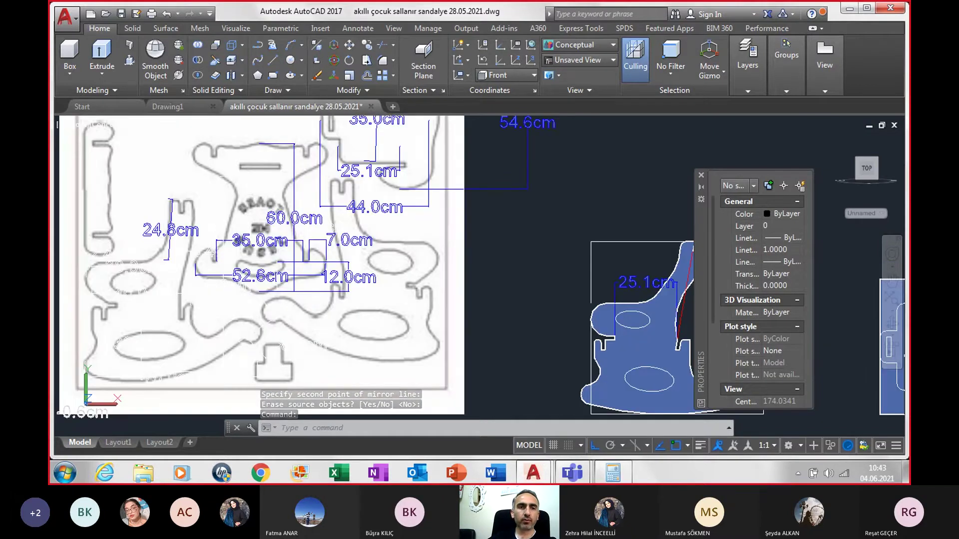
pyautogui.scroll(1, 218, 172)
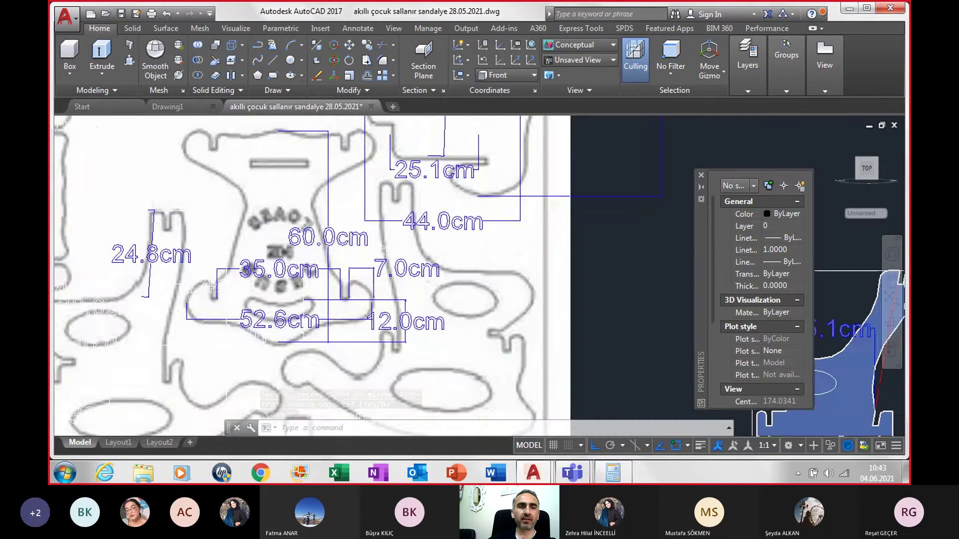
pyautogui.scroll(1, 217, 173)
pyautogui.write('dim')
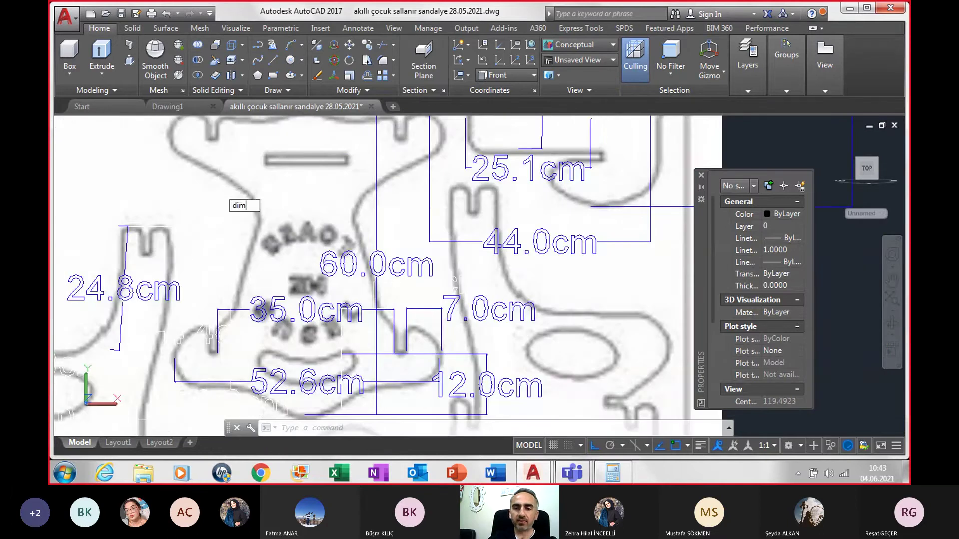
pyautogui.press('Return')
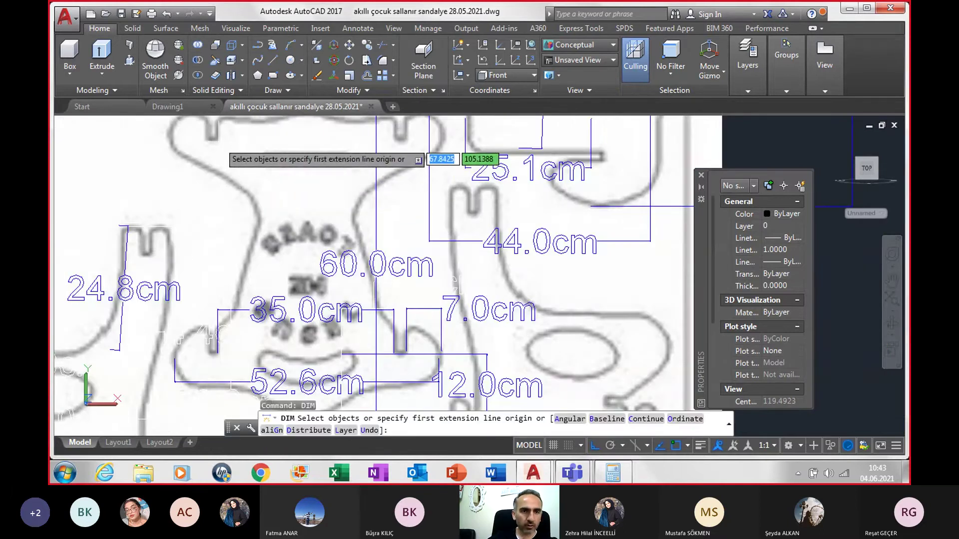
pyautogui.click(220, 149)
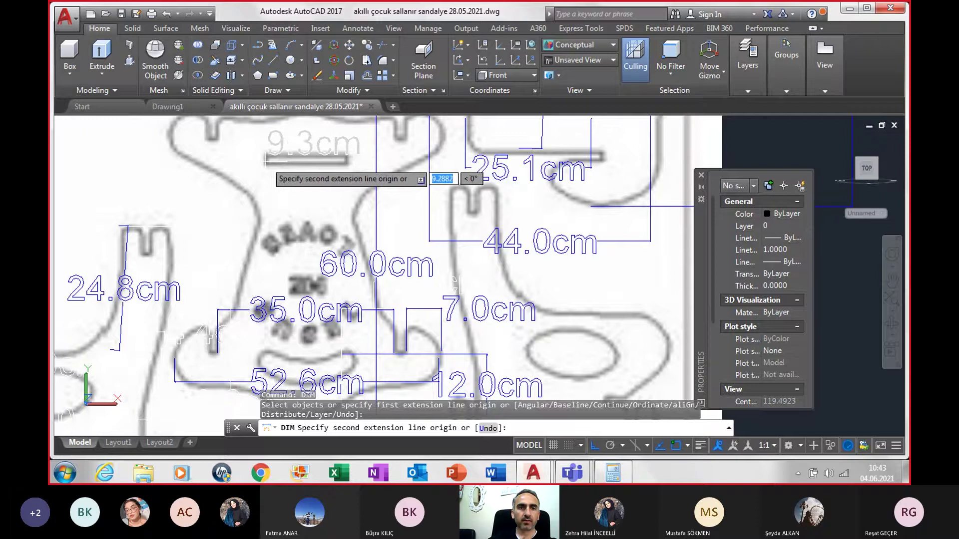
pyautogui.press('Escape')
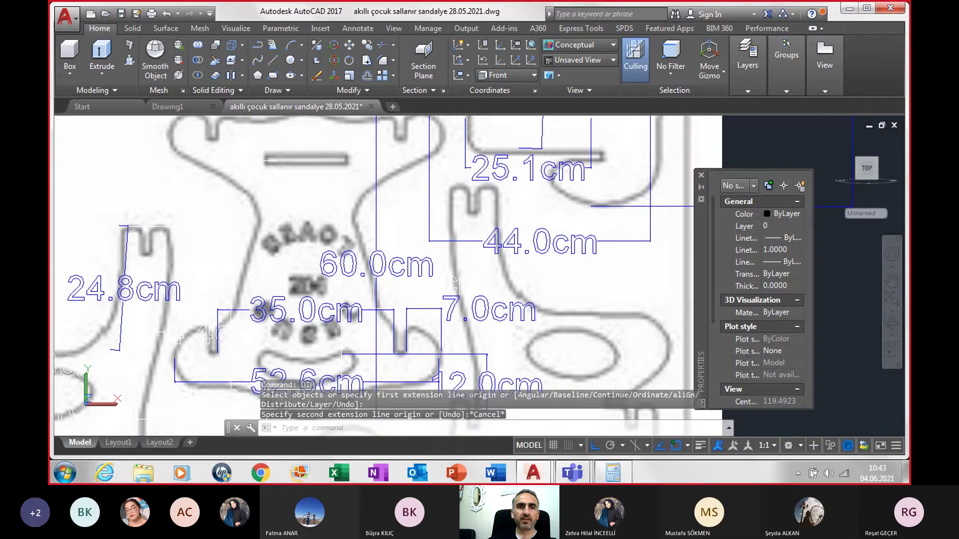
pyautogui.scroll(-6, 255, 166)
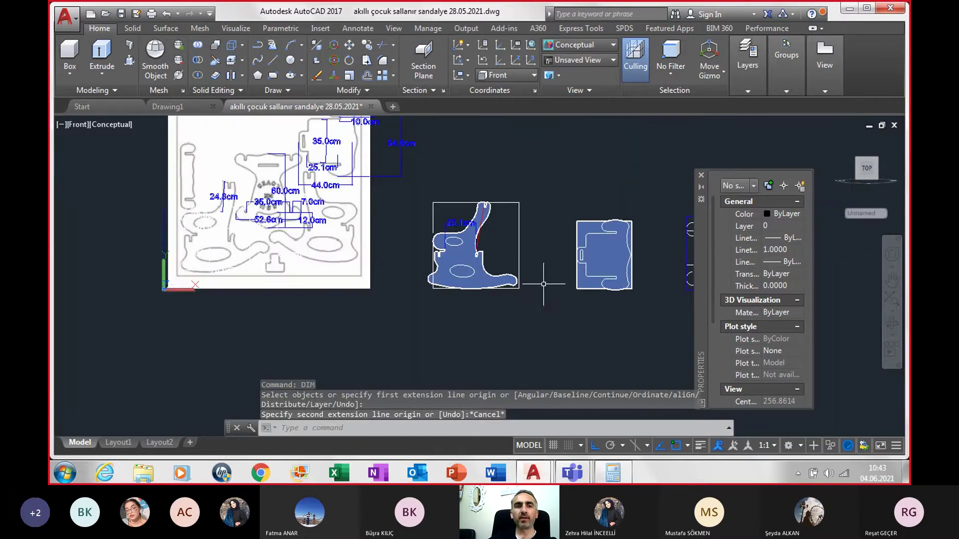
pyautogui.moveTo(543, 284); pyautogui.dragTo(347, 284, button='middle')
pyautogui.scroll(5, 525, 282)
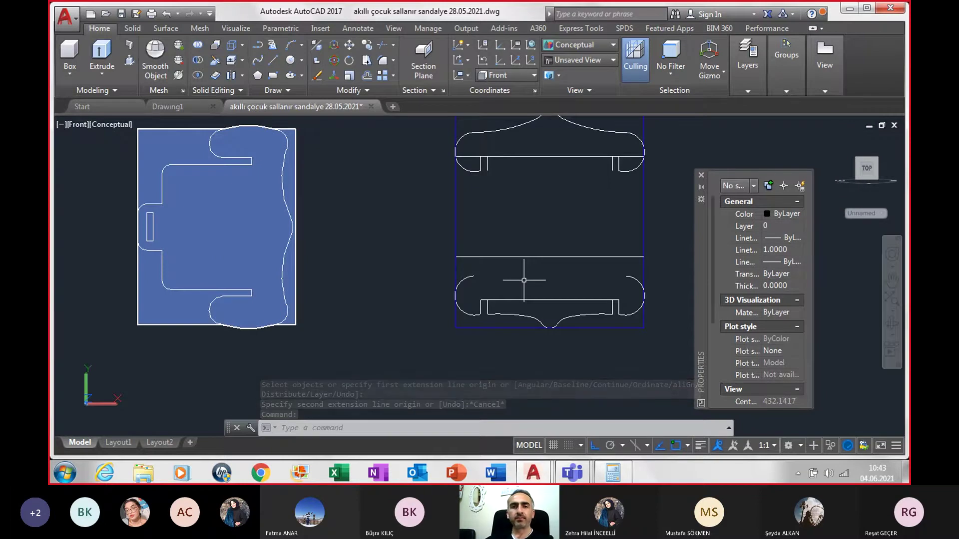
pyautogui.scroll(-5, 524, 280)
pyautogui.moveTo(366, 241); pyautogui.dragTo(380, 268, button='middle')
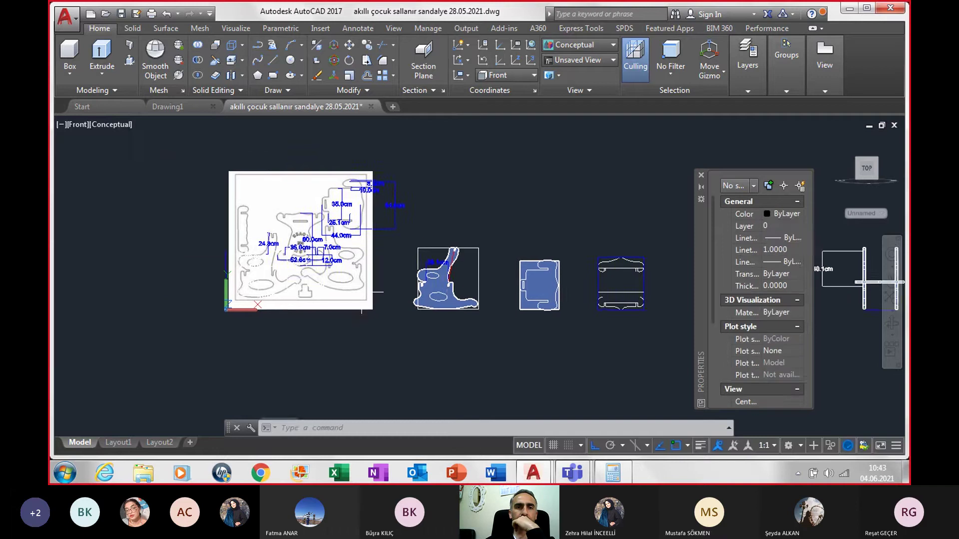
pyautogui.scroll(1, 202, 195)
pyautogui.scroll(3, 202, 195)
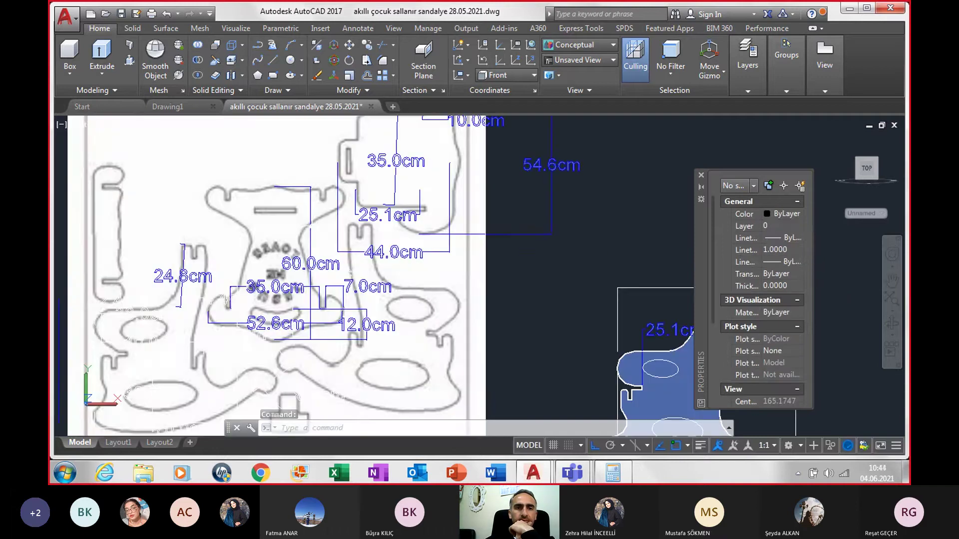
pyautogui.scroll(-3, 236, 222)
pyautogui.scroll(-1, 235, 222)
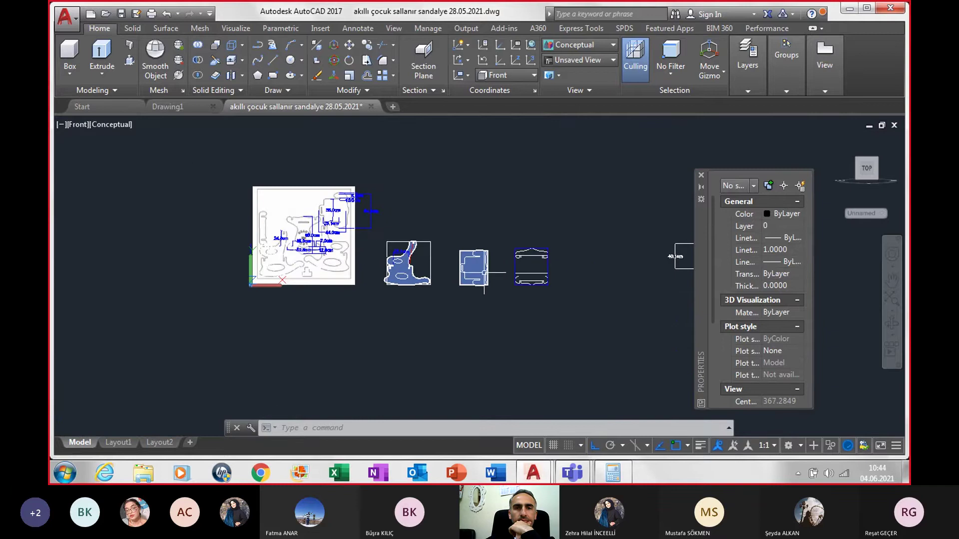
pyautogui.scroll(1, 235, 222)
pyautogui.scroll(1, 235, 222)
pyautogui.scroll(-4, 238, 218)
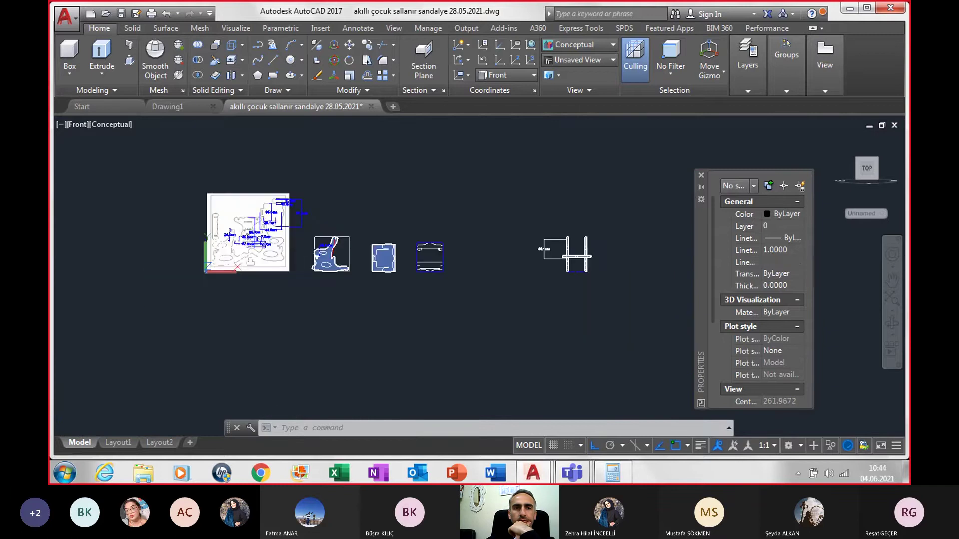
pyautogui.scroll(2, 581, 270)
pyautogui.scroll(3, 581, 270)
pyautogui.scroll(-2, 549, 257)
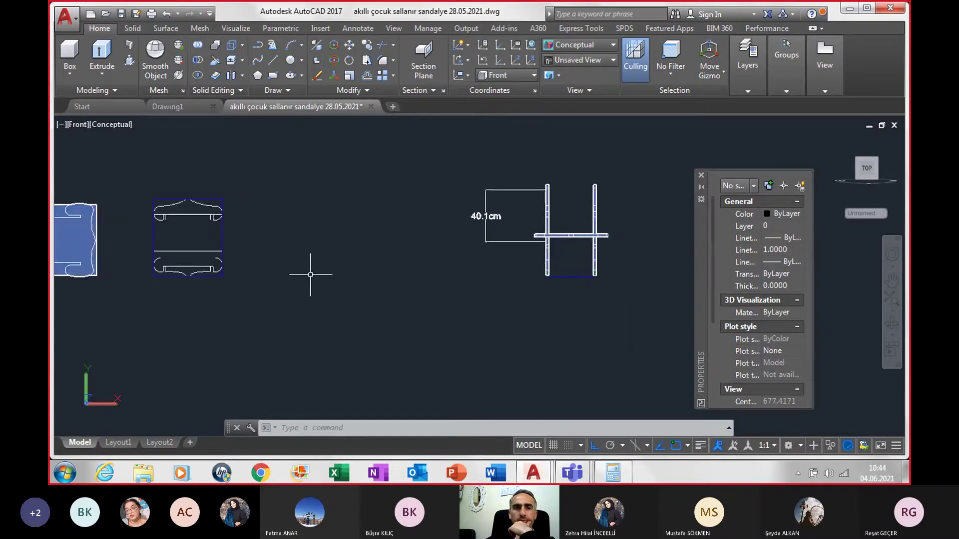
pyautogui.scroll(3, 160, 274)
pyautogui.scroll(3, 143, 255)
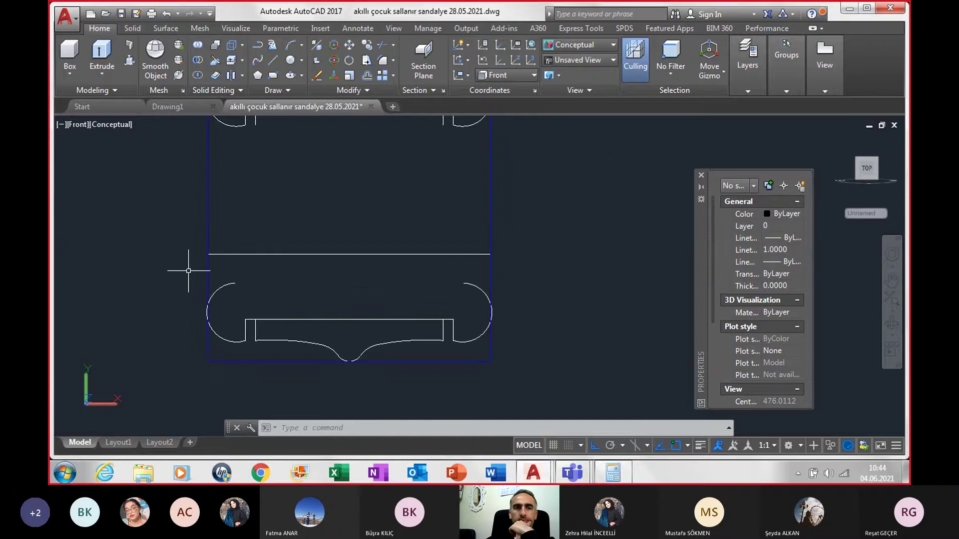
# - Try a 7-unit polyline from the horizontal line's left end, then cancel it
pyautogui.write('pl')
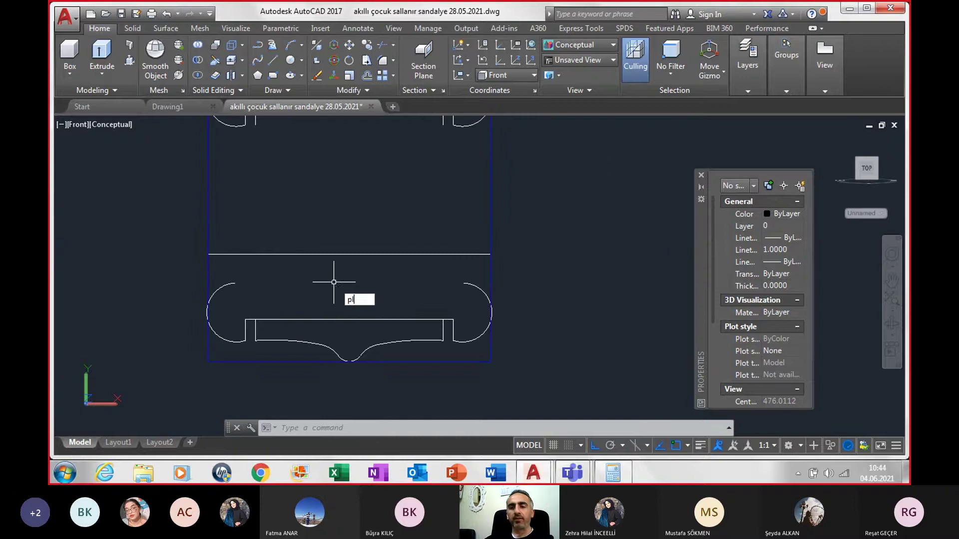
pyautogui.press('Return')
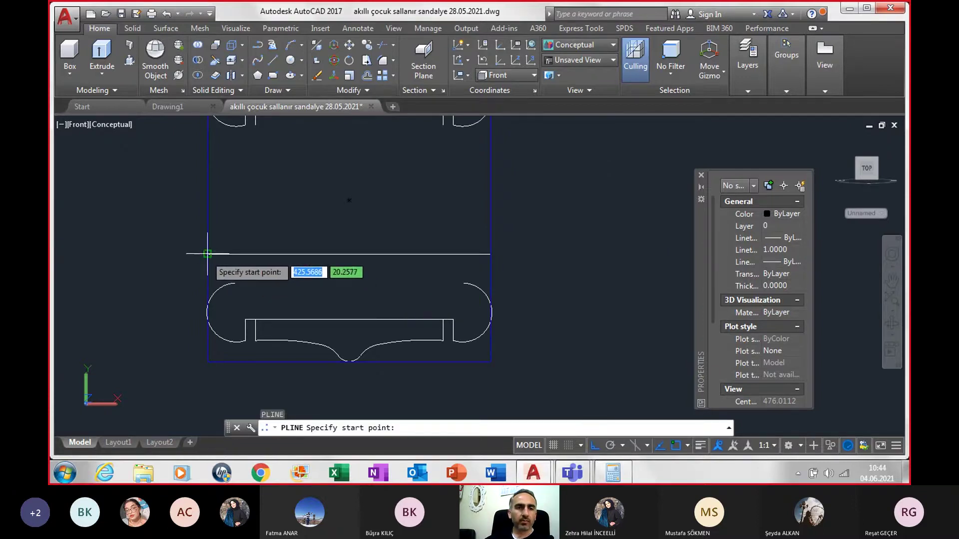
pyautogui.click(207, 255)
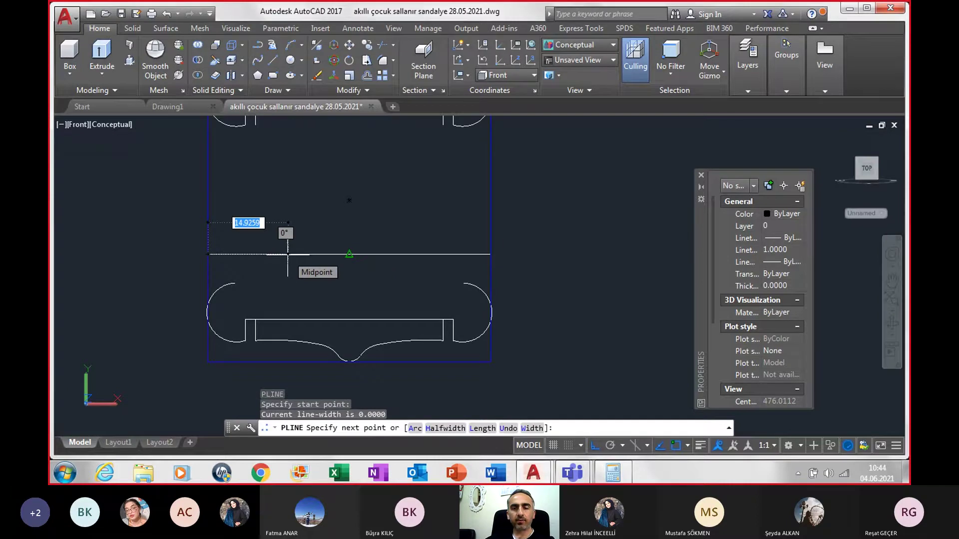
pyautogui.write('7')
pyautogui.press('Return')
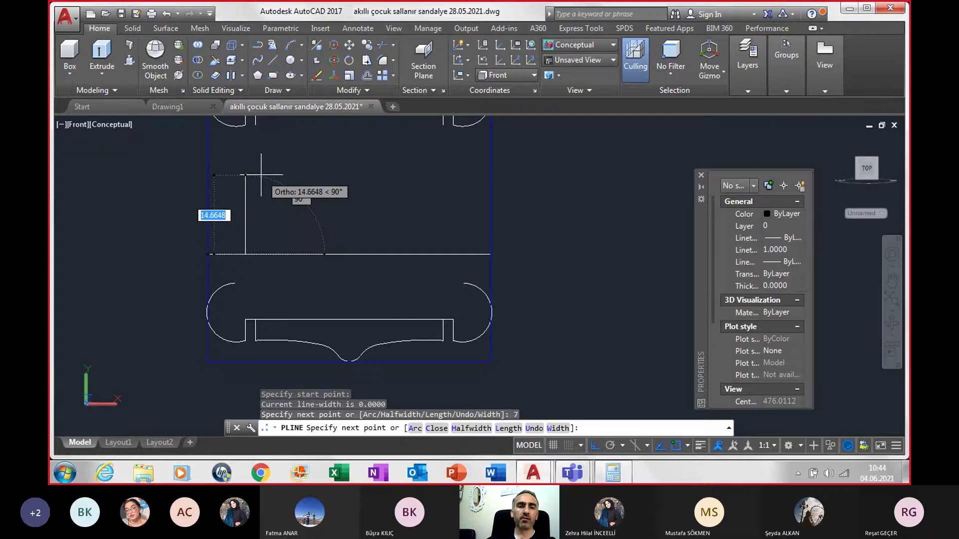
pyautogui.press('Escape')
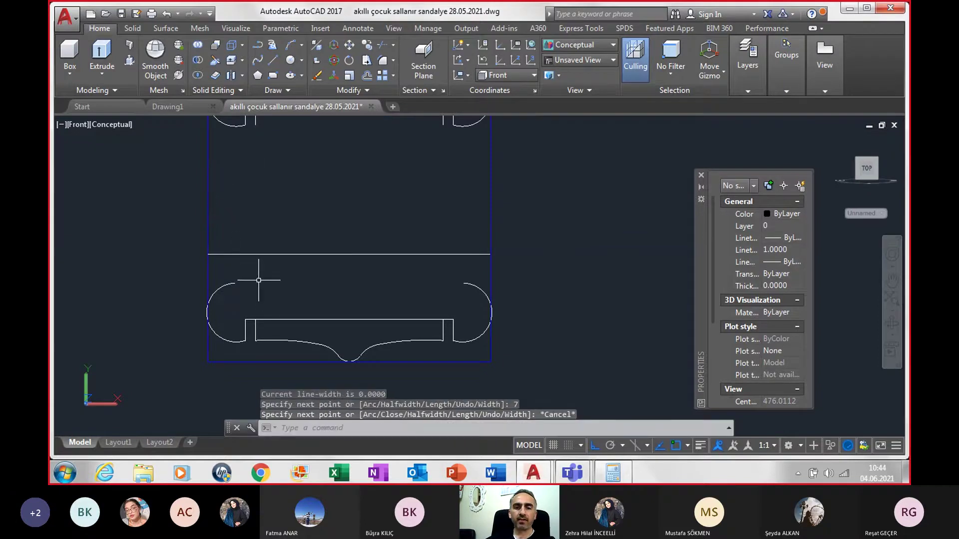
# - Try an 8-unit line from the panel's left corner, then cancel it
pyautogui.write('l')
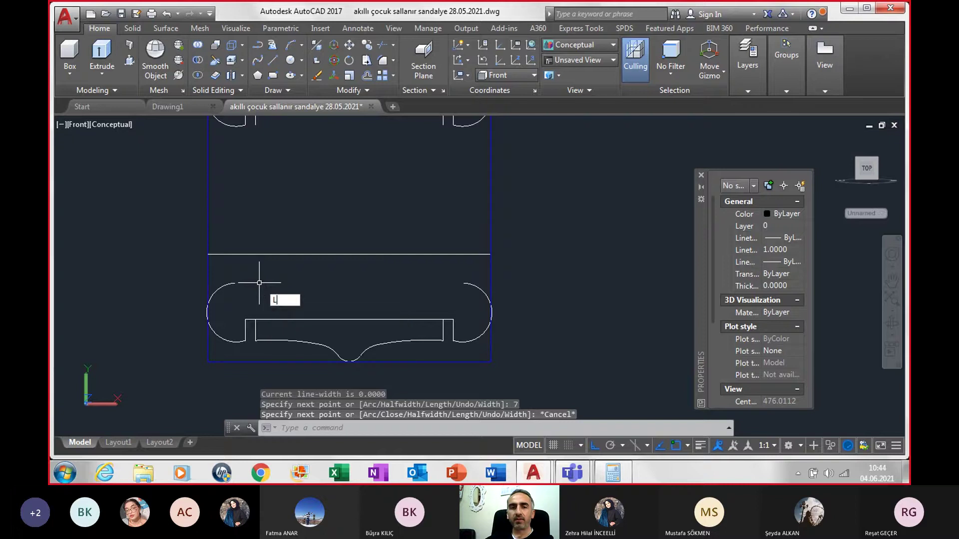
pyautogui.press('Return')
pyautogui.click(208, 254)
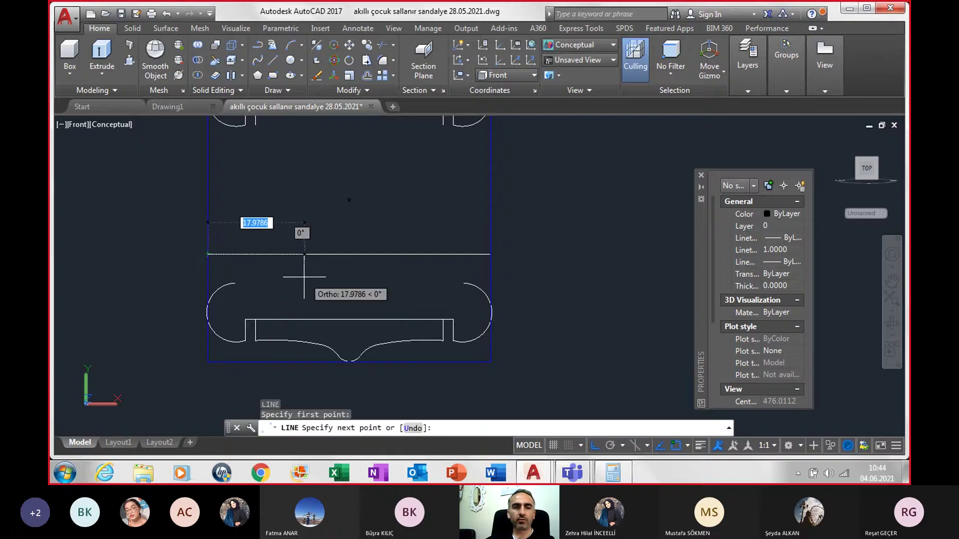
pyautogui.write('8')
pyautogui.press('Return')
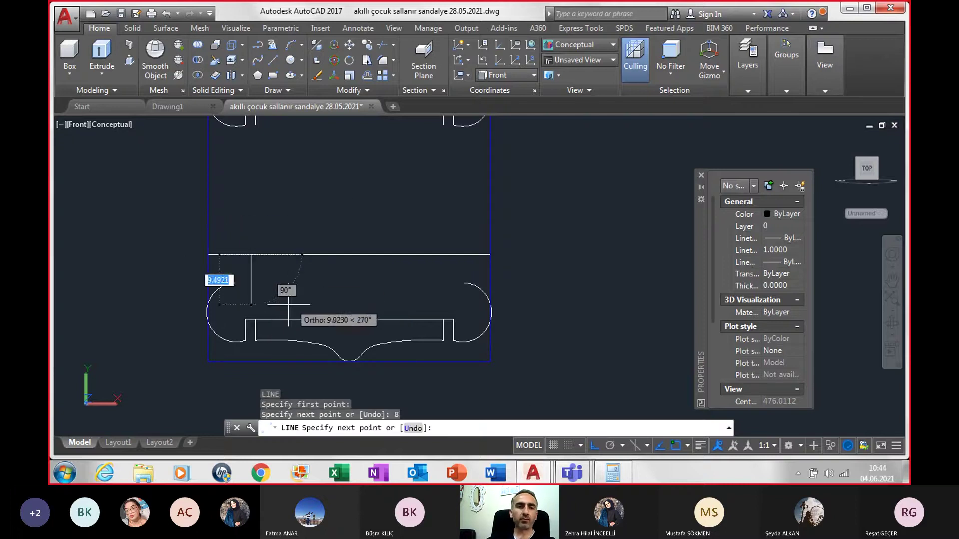
pyautogui.press('Escape')
pyautogui.scroll(2, 243, 290)
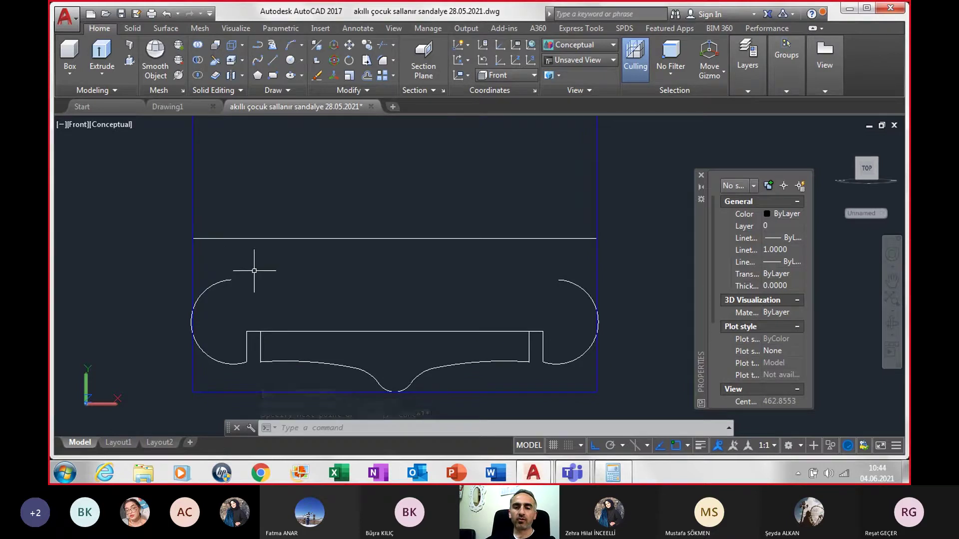
# - Draw a slanted line from the left arc's top end up to the horizontal line
pyautogui.write('l')
pyautogui.press('Return')
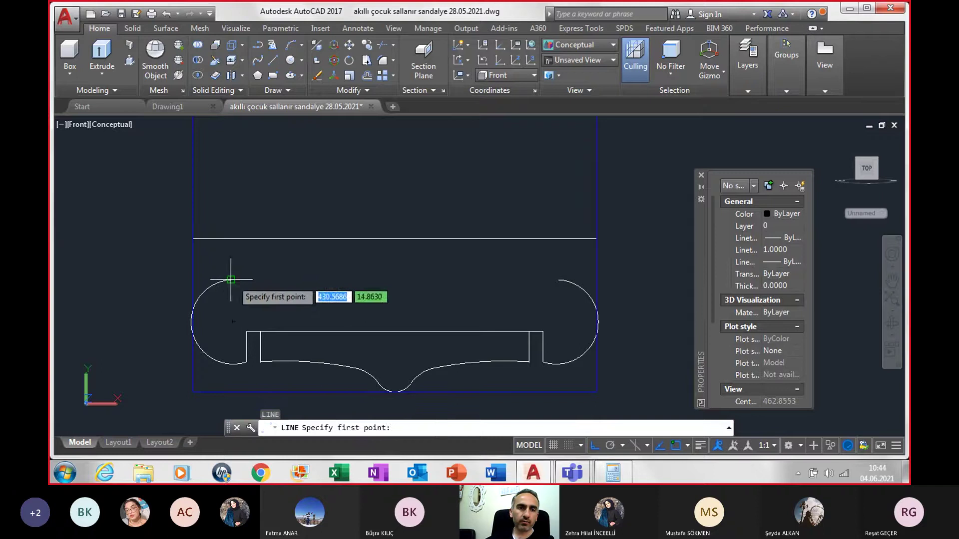
pyautogui.click(230, 280)
pyautogui.click(246, 238)
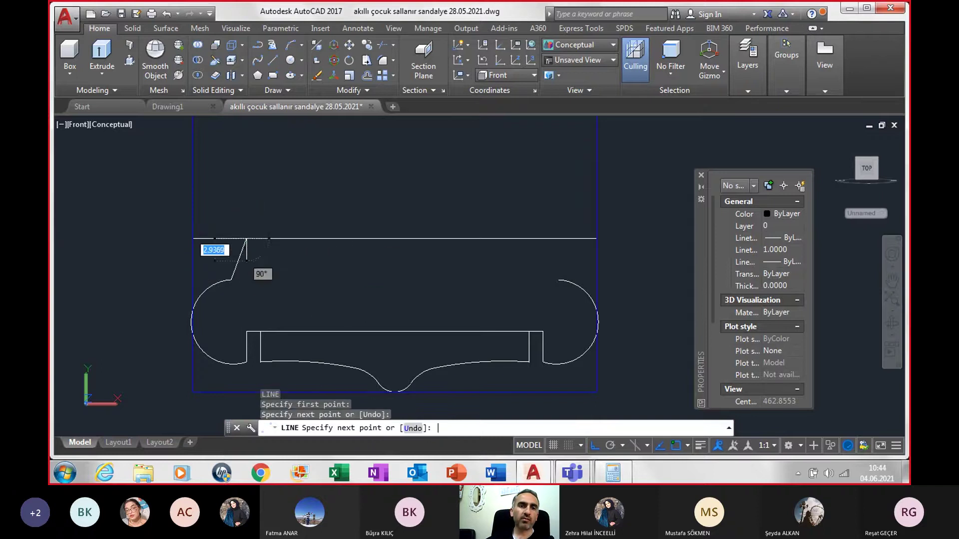
# - Finish the slanted line, then draw a circle beside it through the arc end and trim it
pyautogui.press('Return')
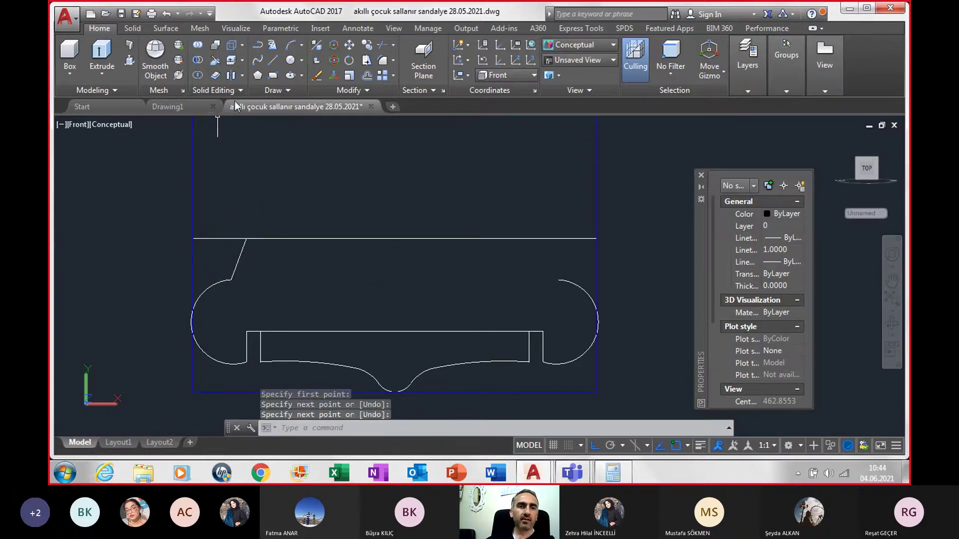
pyautogui.click(290, 60)
pyautogui.click(238, 258)
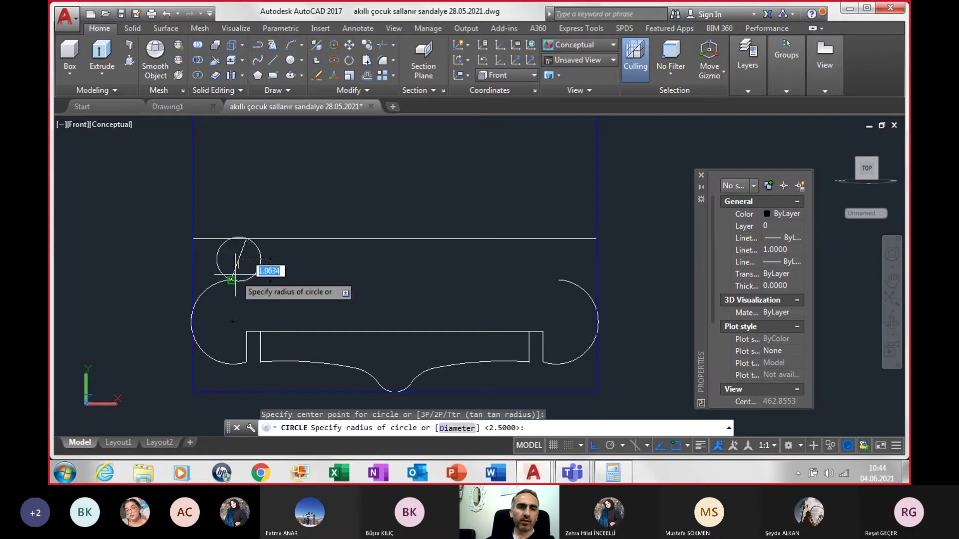
pyautogui.click(231, 280)
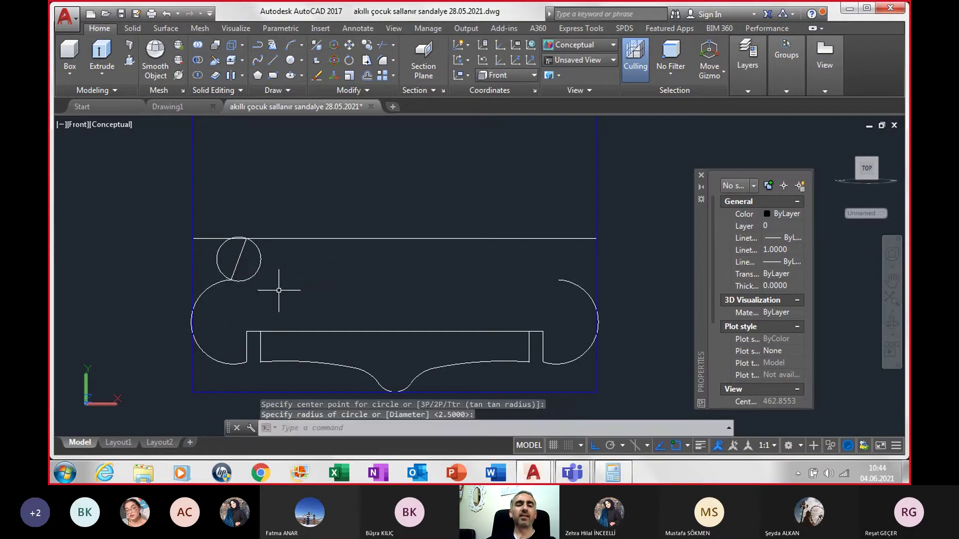
pyautogui.write('tr')
pyautogui.press('Return')
pyautogui.press('Return')
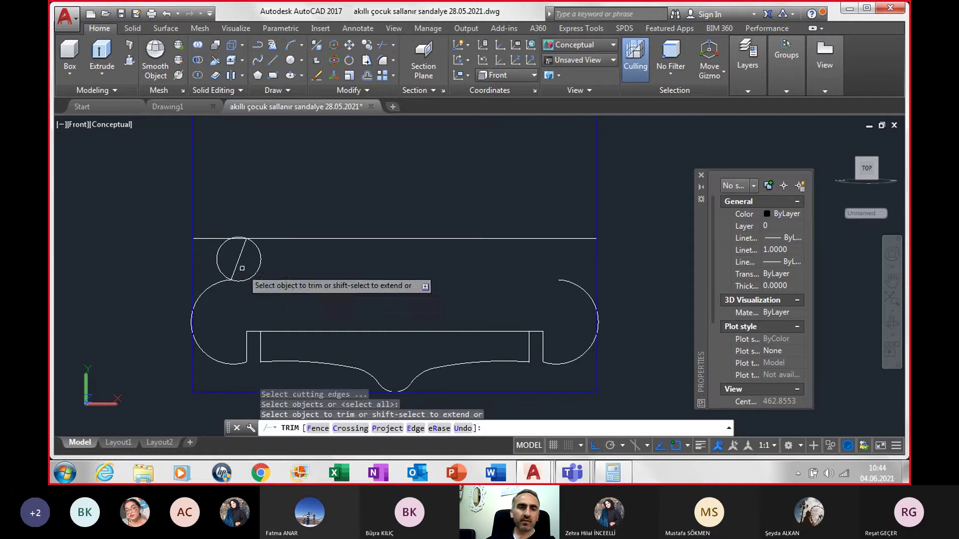
pyautogui.scroll(5, 225, 258)
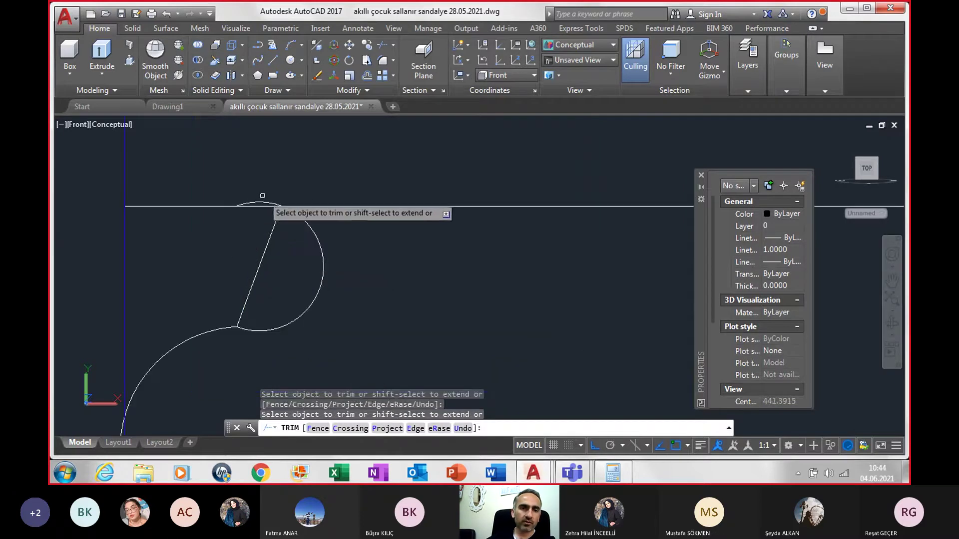
pyautogui.scroll(-8, 280, 224)
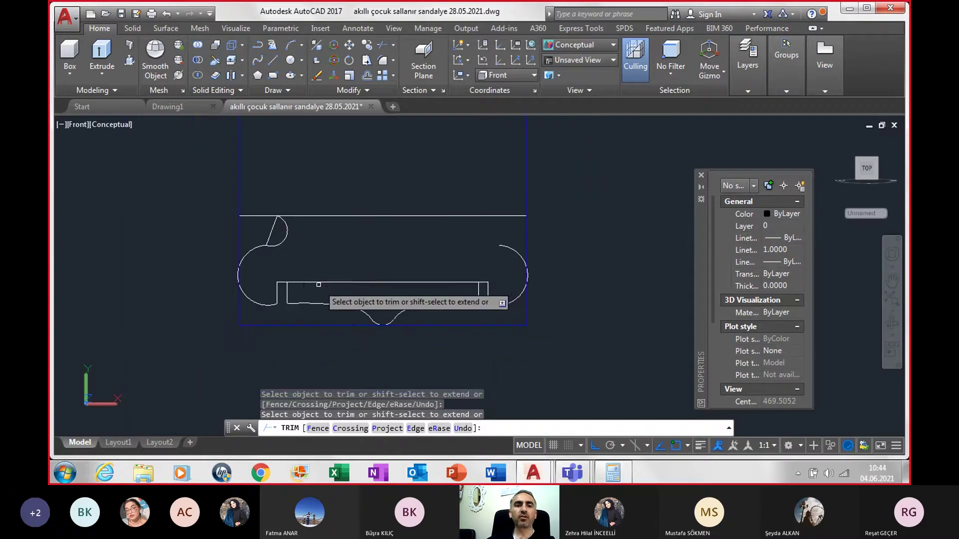
pyautogui.press('Escape')
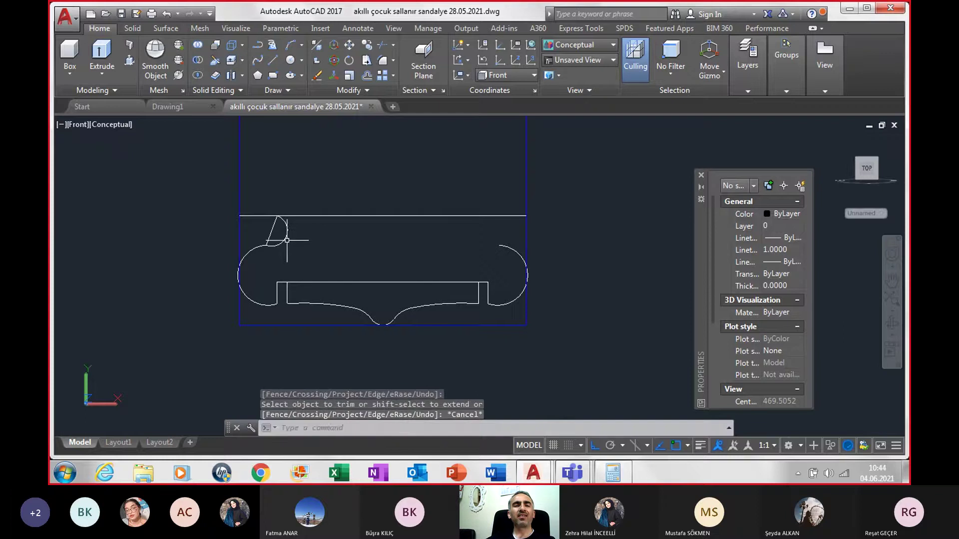
# - Mirror the small trimmed arc about the panel's vertical centre line, keeping the original
pyautogui.click(280, 241)
pyautogui.click(287, 237)
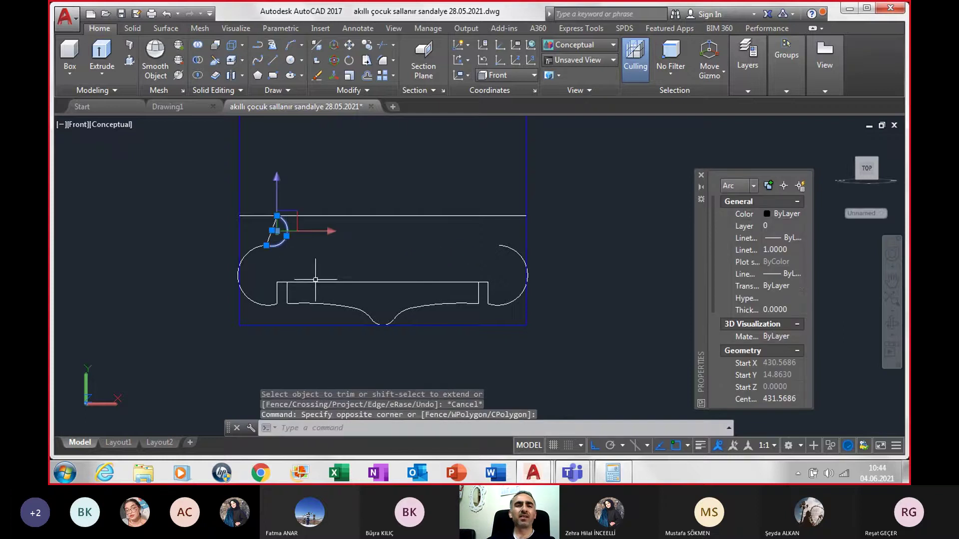
pyautogui.click(363, 92)
pyautogui.click(382, 107)
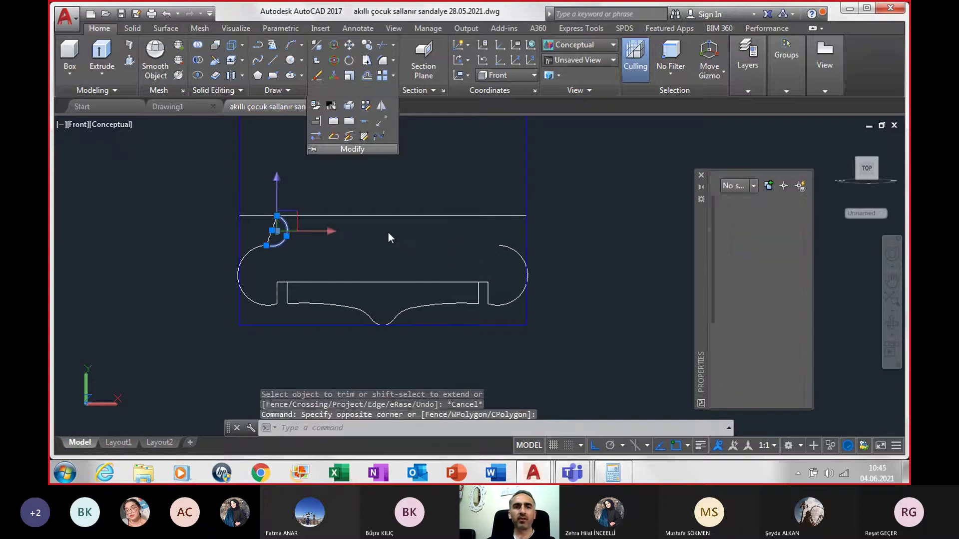
pyautogui.click(382, 215)
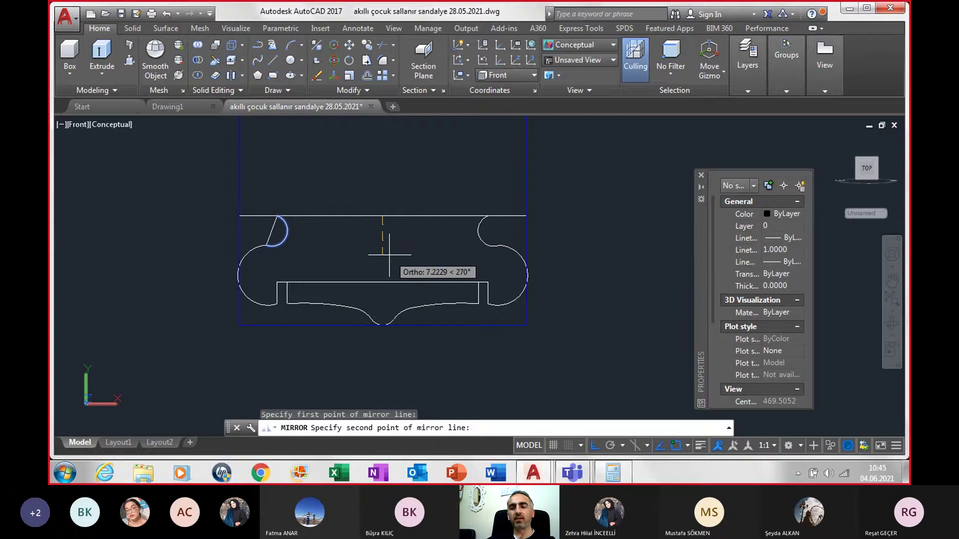
pyautogui.click(390, 257)
pyautogui.press('Return')
pyautogui.scroll(-4, 391, 255)
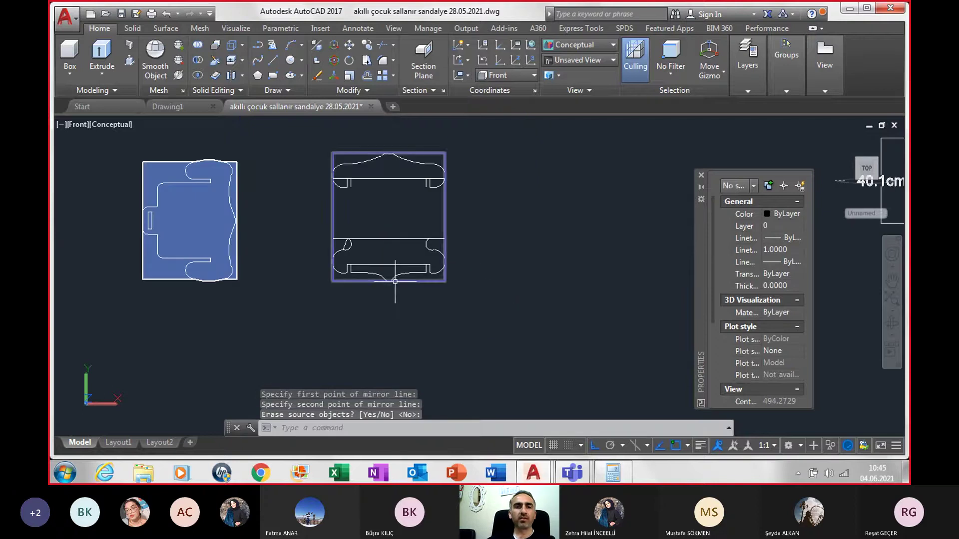
pyautogui.scroll(-4, 309, 309)
# - Review all the chair parts and seat panel, then switch to the Teams meeting window
pyautogui.scroll(-3, 171, 300)
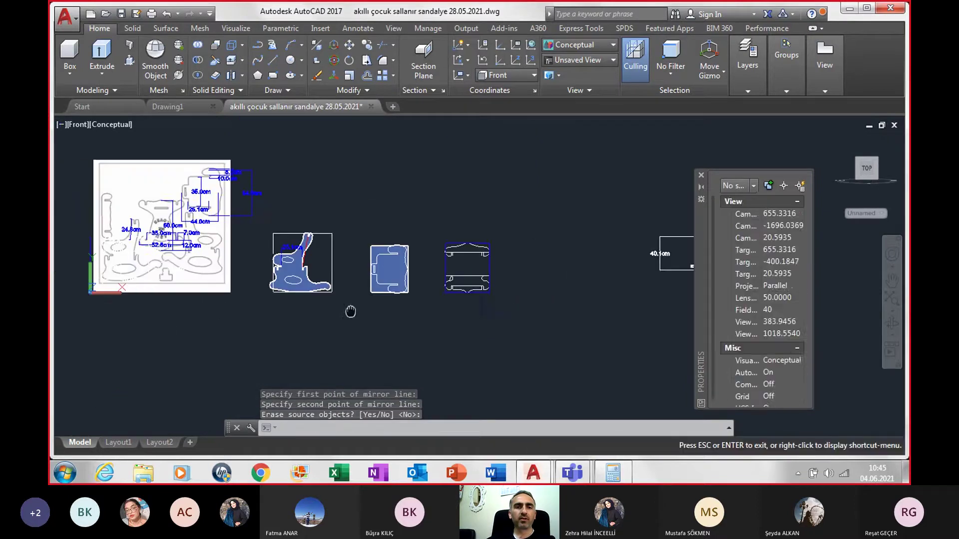
pyautogui.moveTo(348, 310); pyautogui.dragTo(459, 310, button='middle')
pyautogui.scroll(3, 217, 270)
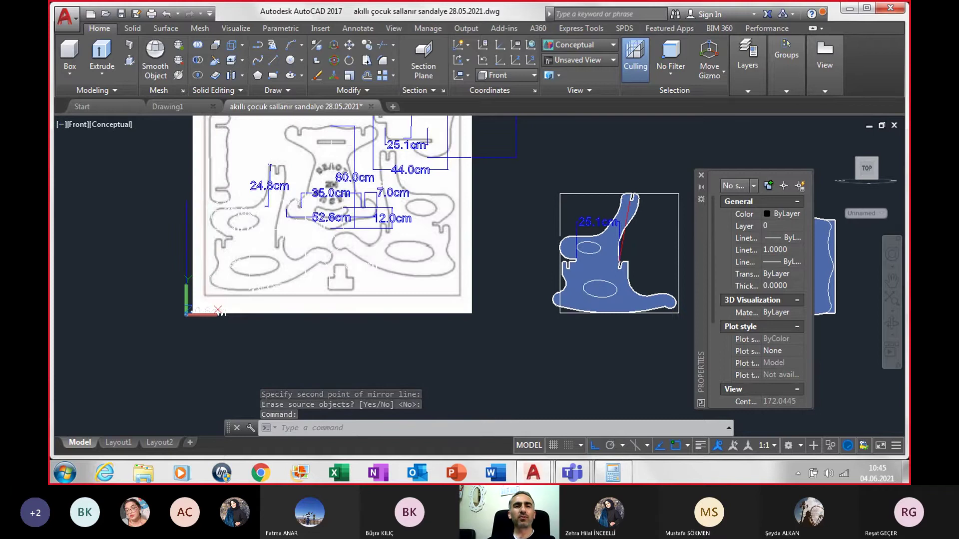
pyautogui.scroll(-4, 541, 275)
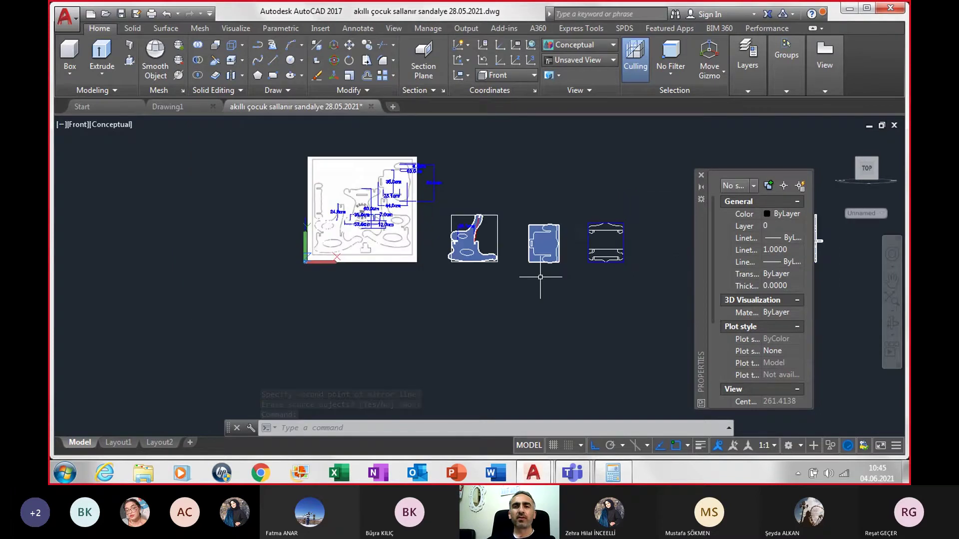
pyautogui.moveTo(535, 281); pyautogui.dragTo(300, 281, button='middle')
pyautogui.press('Escape')
pyautogui.scroll(3, 369, 257)
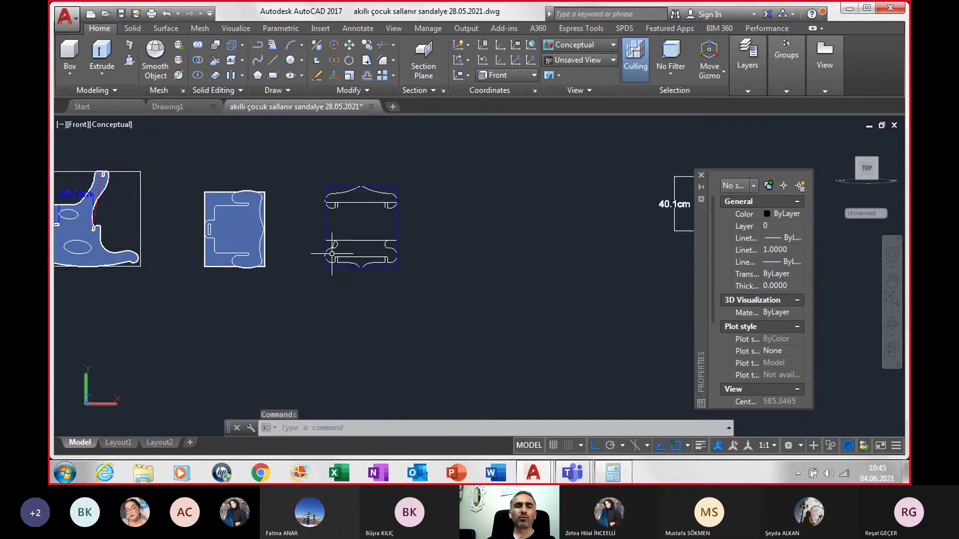
pyautogui.scroll(3, 370, 257)
pyautogui.scroll(3, 339, 246)
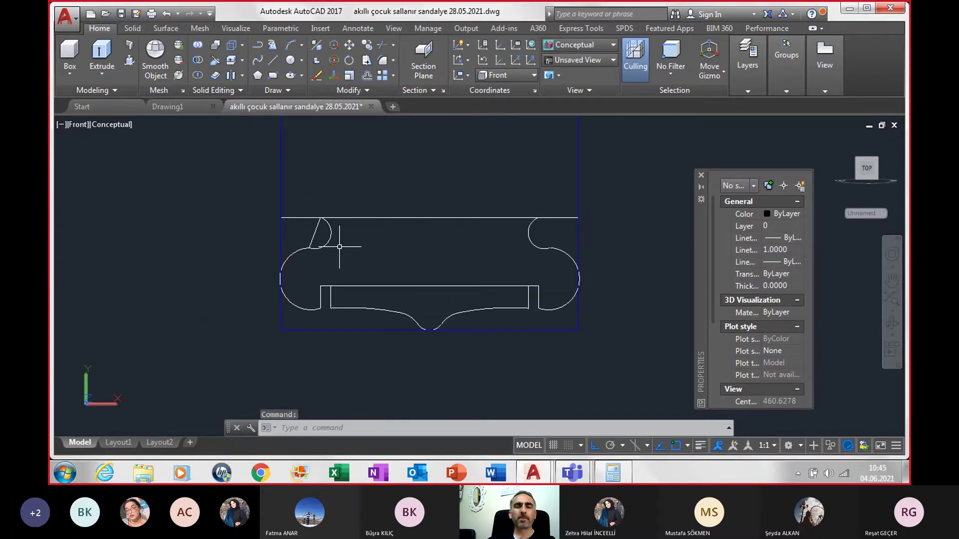
pyautogui.scroll(-2, 339, 246)
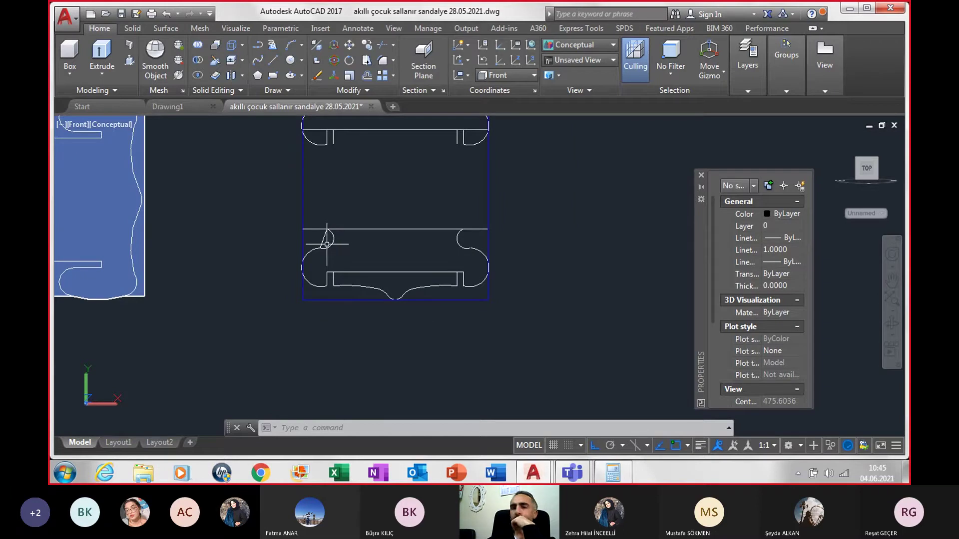
pyautogui.moveTo(491, 308); pyautogui.dragTo(499, 392, button='middle')
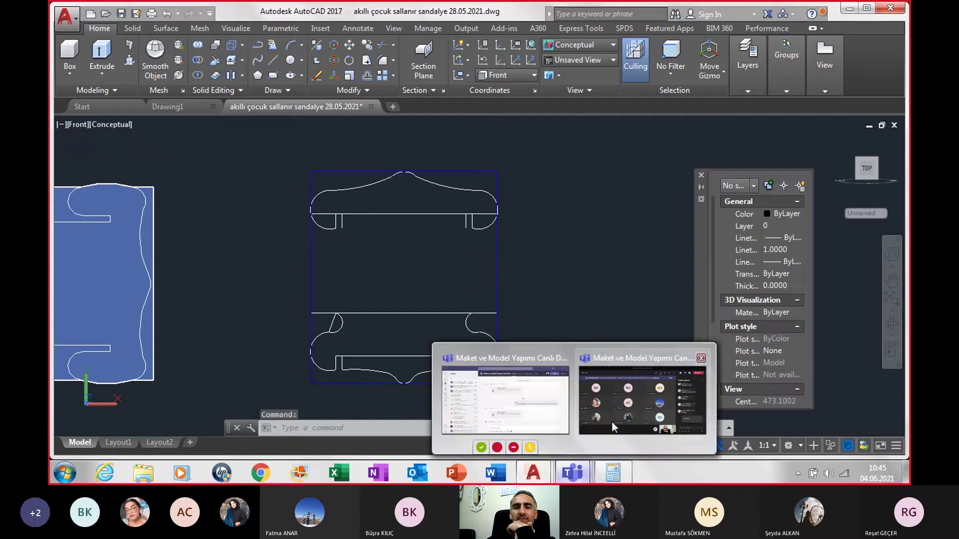
pyautogui.click(627, 395)
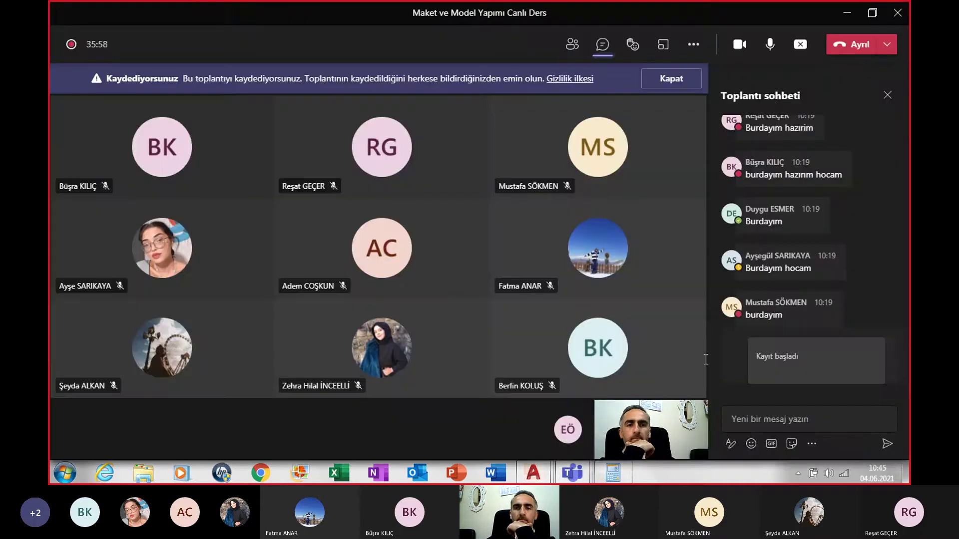
# - Mute the microphone in the Teams meeting with Ctrl+Shift+M
pyautogui.hotkey('ctrl', 'shift', 'm')
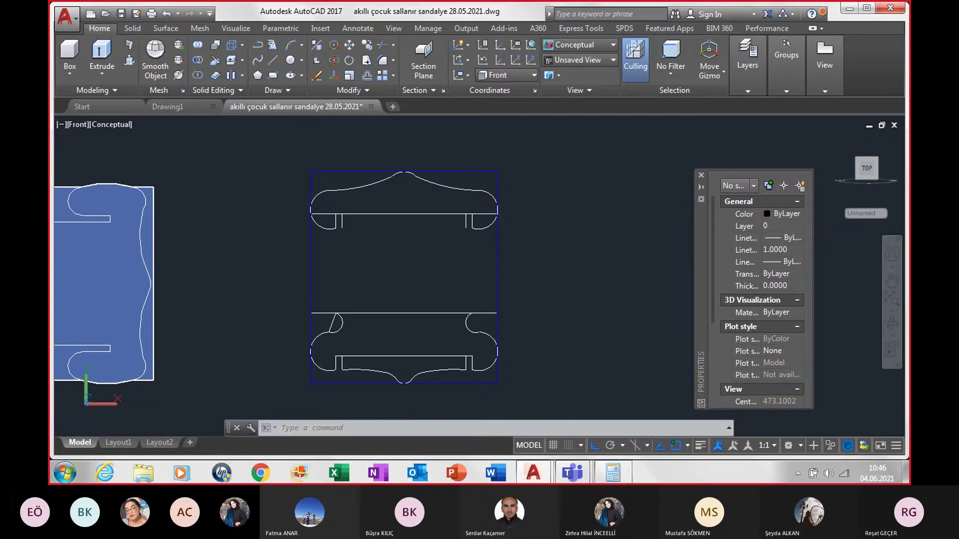
# - Zoom and pan across the reference image and chair profile to the seat panel parts
pyautogui.scroll(-3, 413, 370)
pyautogui.scroll(-5, 330, 360)
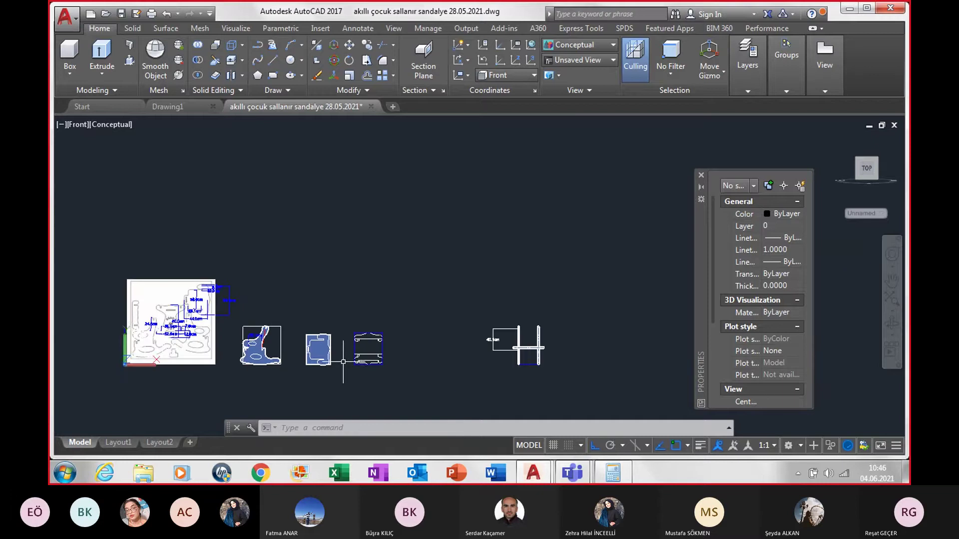
pyautogui.scroll(3, 187, 394)
pyautogui.scroll(3, 173, 344)
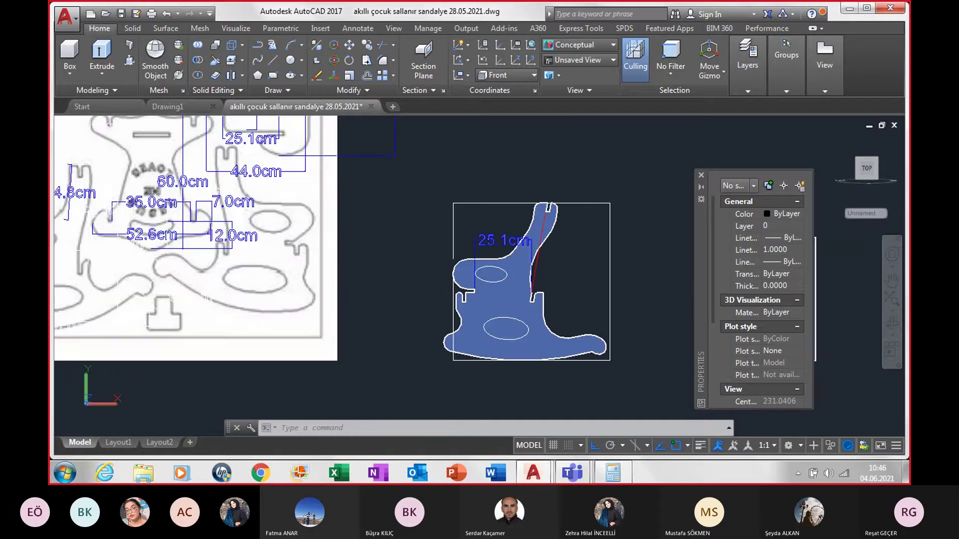
pyautogui.moveTo(153, 212); pyautogui.dragTo(213, 258, button='middle')
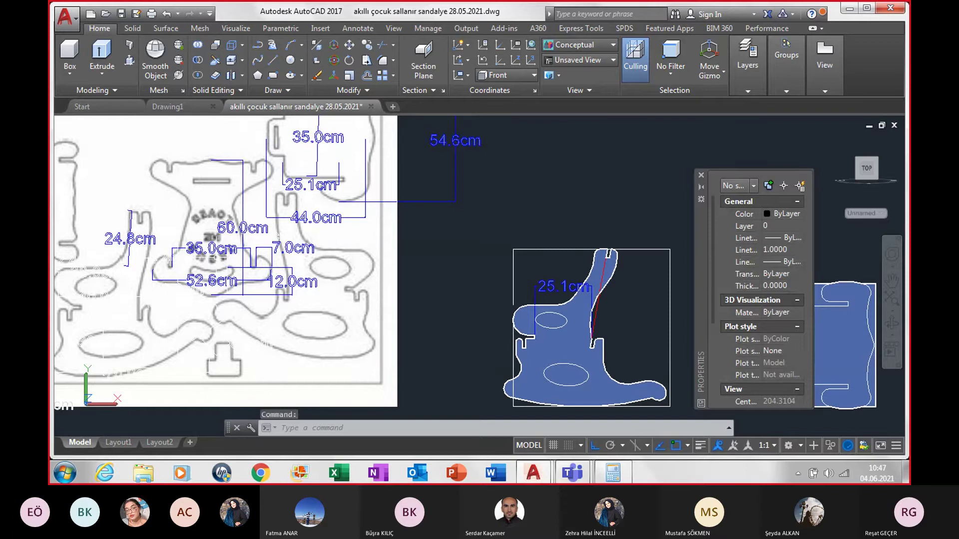
pyautogui.scroll(-2, 218, 257)
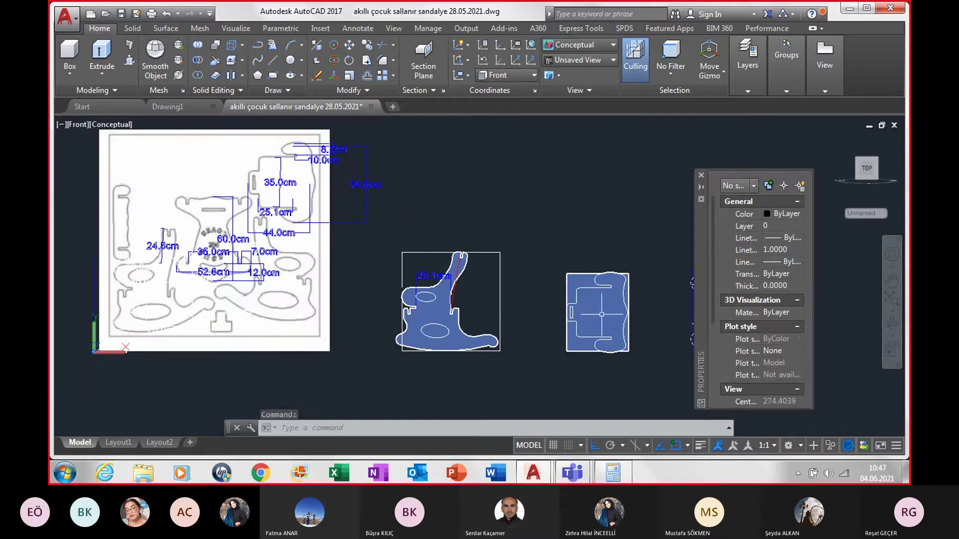
pyautogui.moveTo(683, 346); pyautogui.dragTo(504, 345, button='middle')
pyautogui.scroll(4, 503, 344)
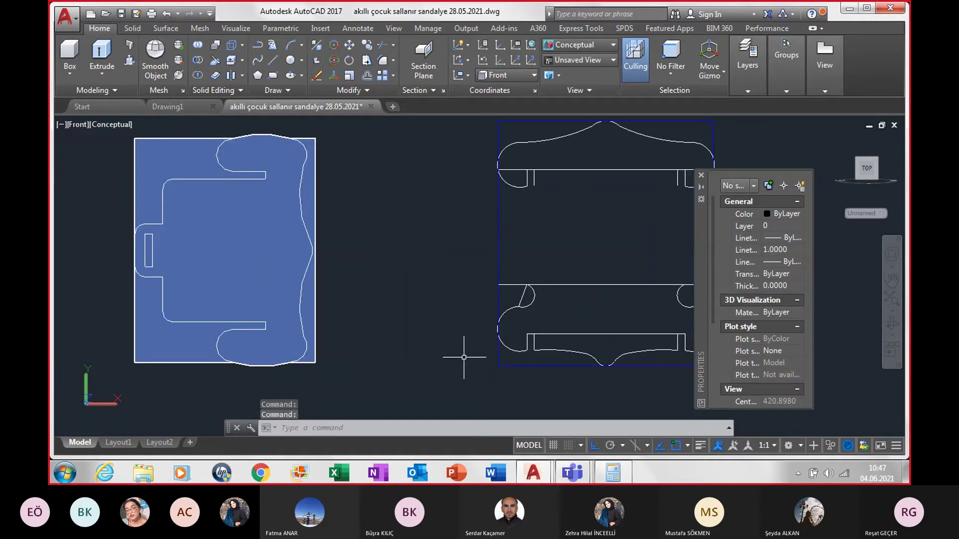
# - Start a dimension at the seat panel's lower-left corner, then cancel it
pyautogui.write('dim')
pyautogui.press('Return')
pyautogui.click(498, 366)
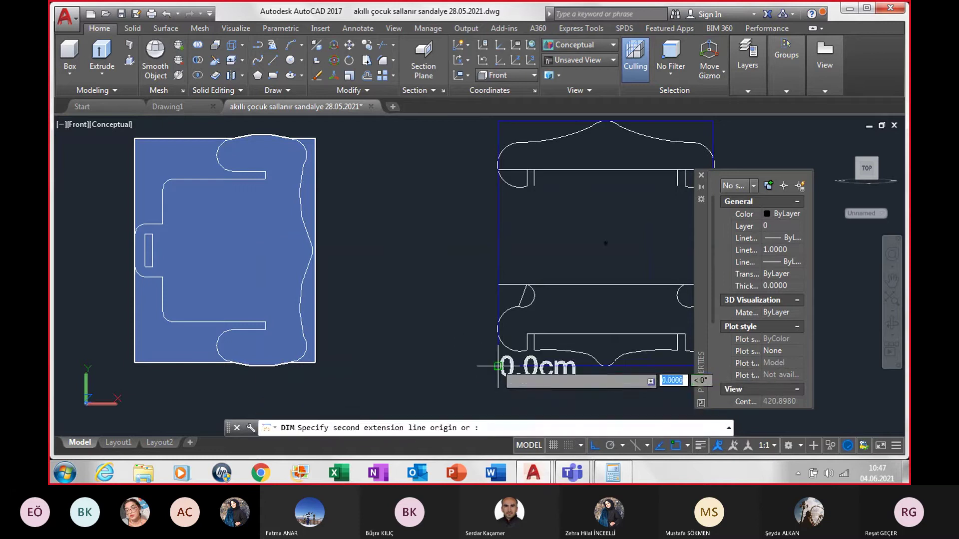
pyautogui.press('Escape')
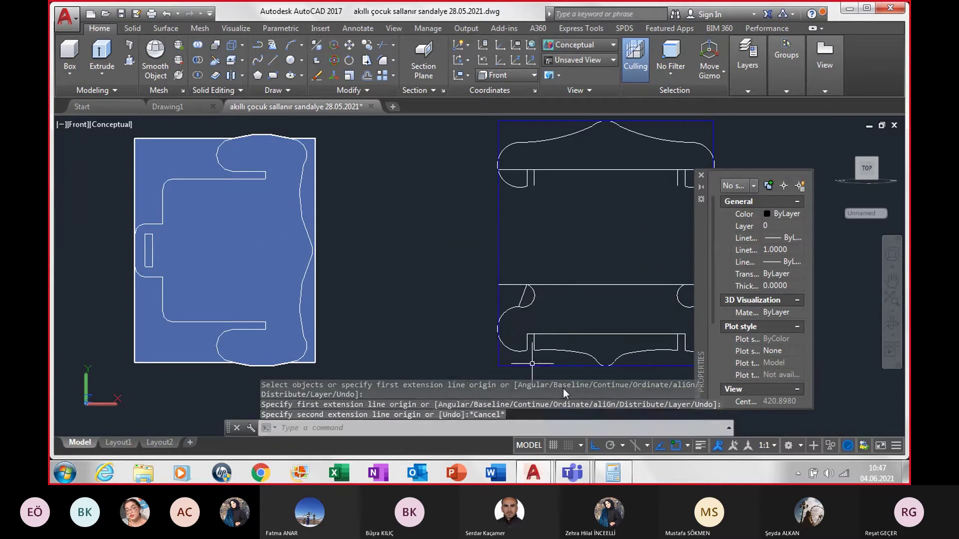
# - Turn on the camera in the Teams meeting, then return to the AutoCAD chair drawing
pyautogui.click(645, 405)
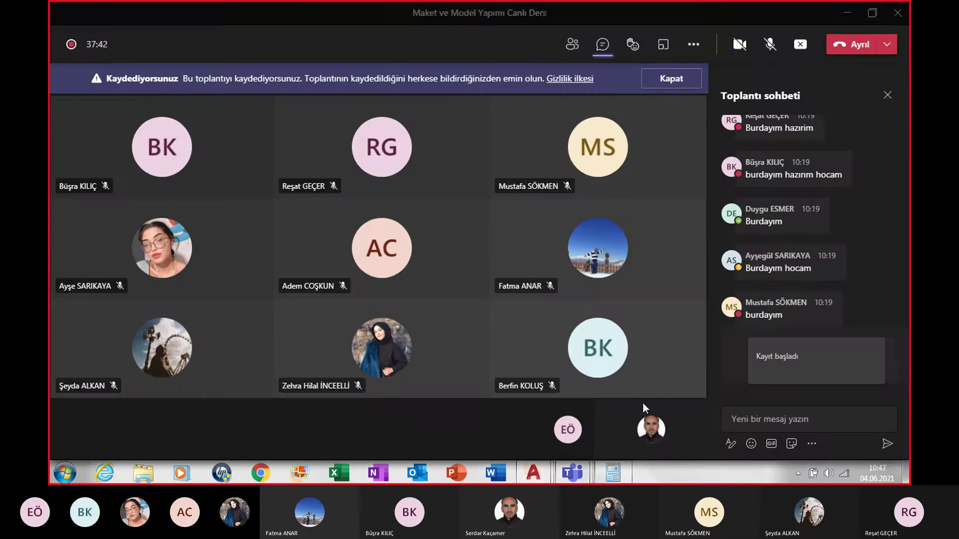
pyautogui.click(740, 45)
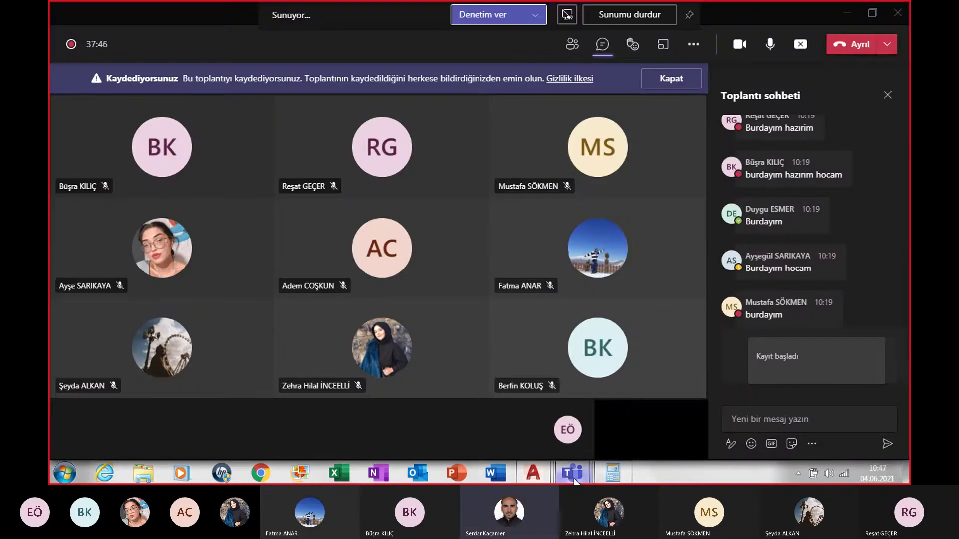
pyautogui.moveTo(532, 472)
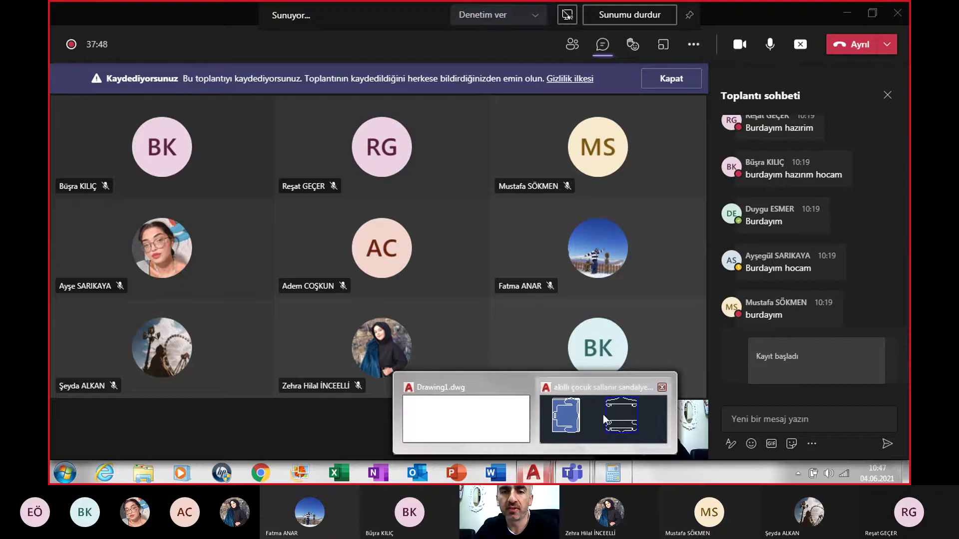
pyautogui.click(603, 414)
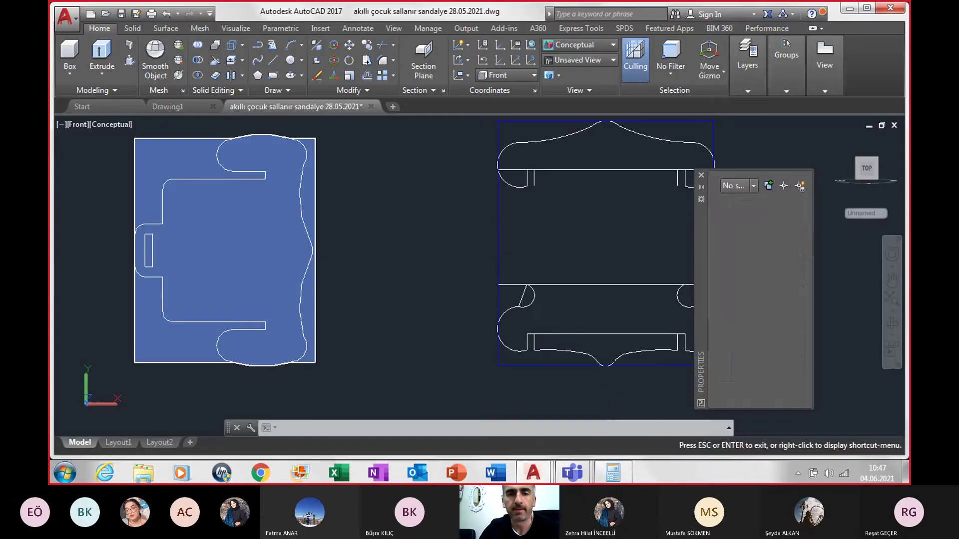
# - Mirror the two lower notch arcs about a vertical line through the midpoint, keeping the originals
pyautogui.scroll(1, 466, 298)
pyautogui.scroll(1, 453, 272)
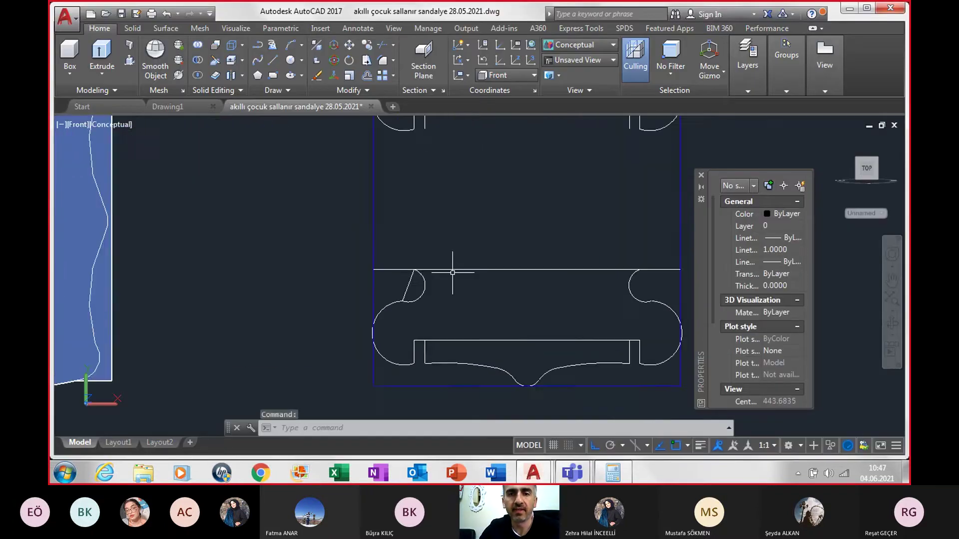
pyautogui.moveTo(452, 272); pyautogui.dragTo(406, 303, button='middle')
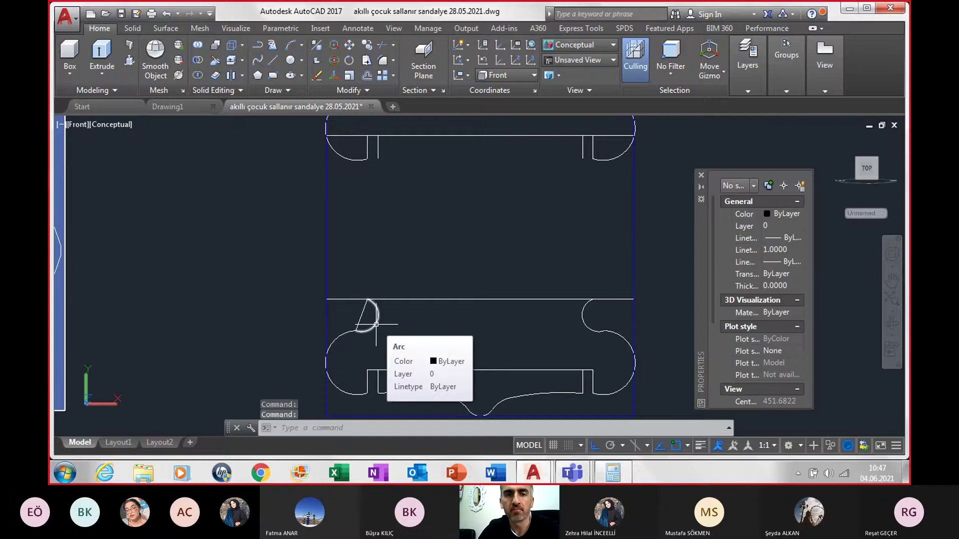
pyautogui.click(376, 324)
pyautogui.click(583, 315)
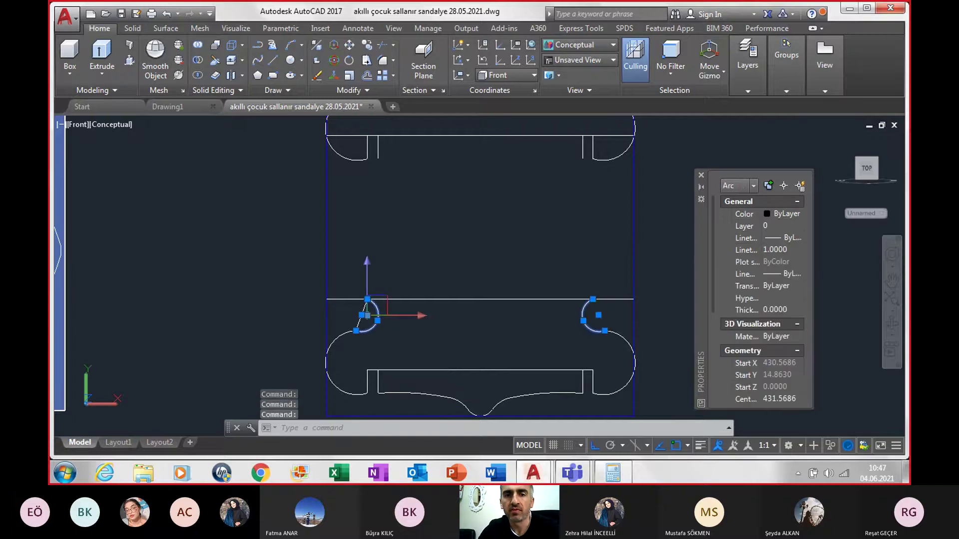
pyautogui.click(367, 93)
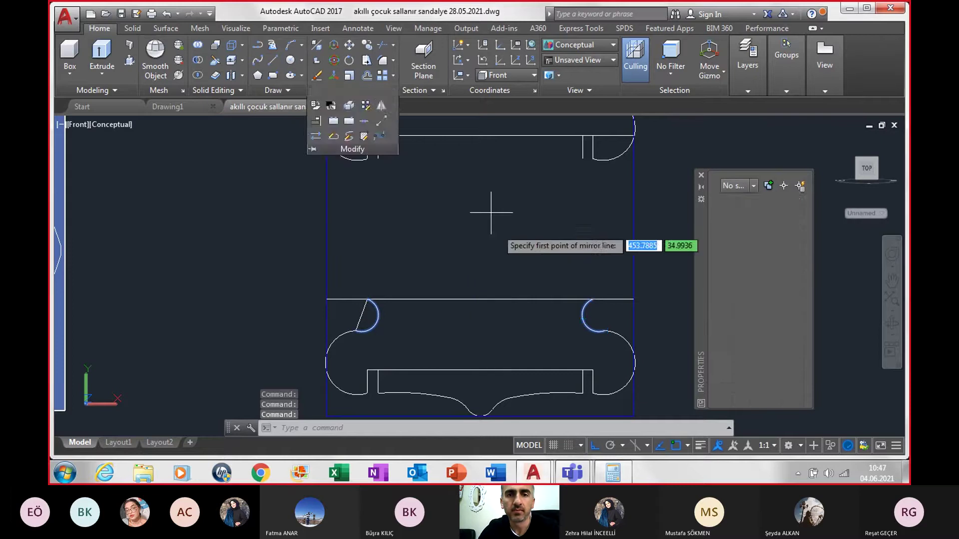
pyautogui.click(480, 300)
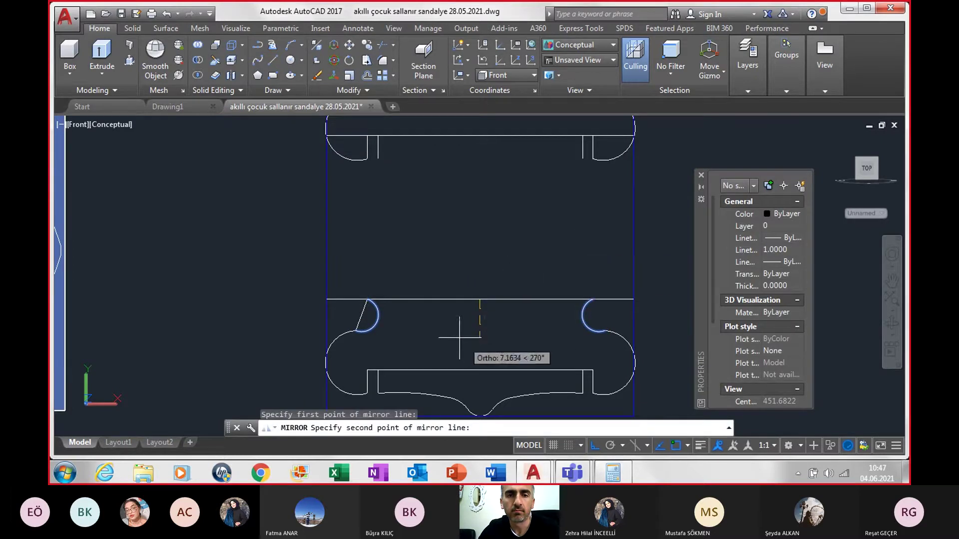
pyautogui.click(420, 264)
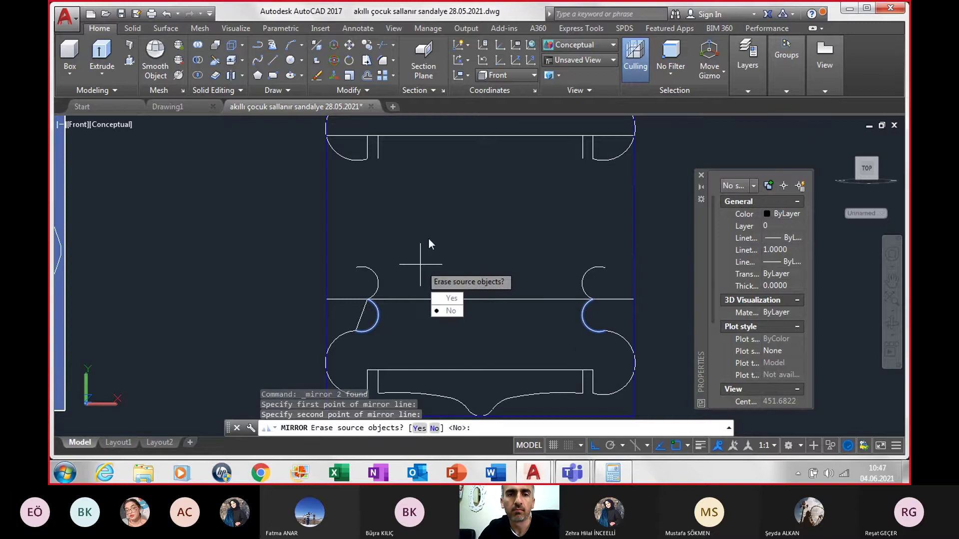
pyautogui.press('Return')
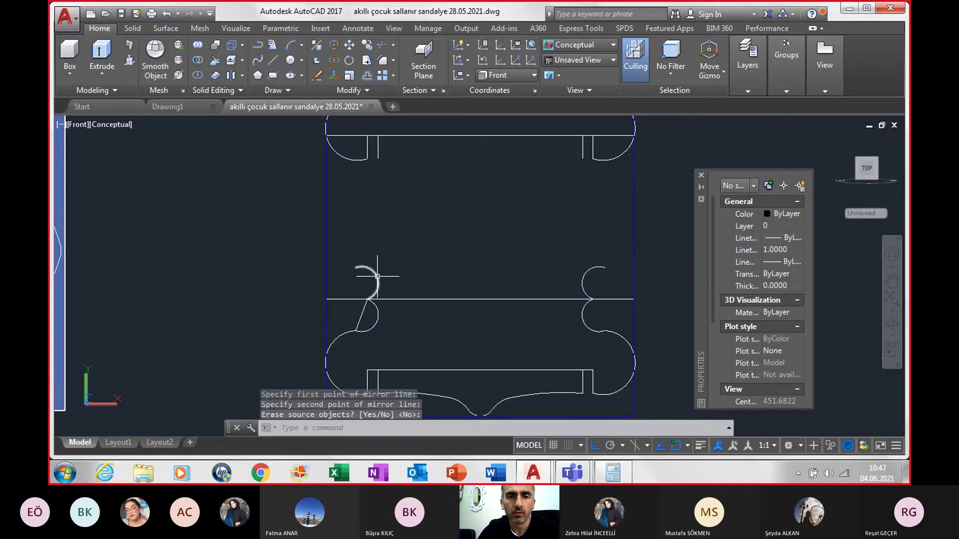
# - Select the mirrored left arc and begin moving it with M
pyautogui.click(378, 276)
pyautogui.write('m')
pyautogui.press('Return')
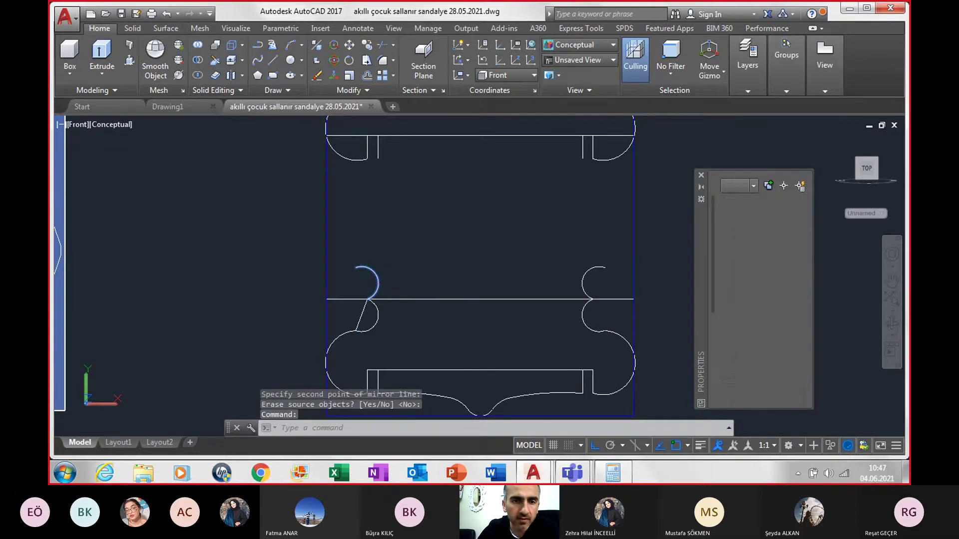
# - Snap the mirrored left and right arcs by their endpoints into the upper-left and upper-right notches
pyautogui.click(355, 269)
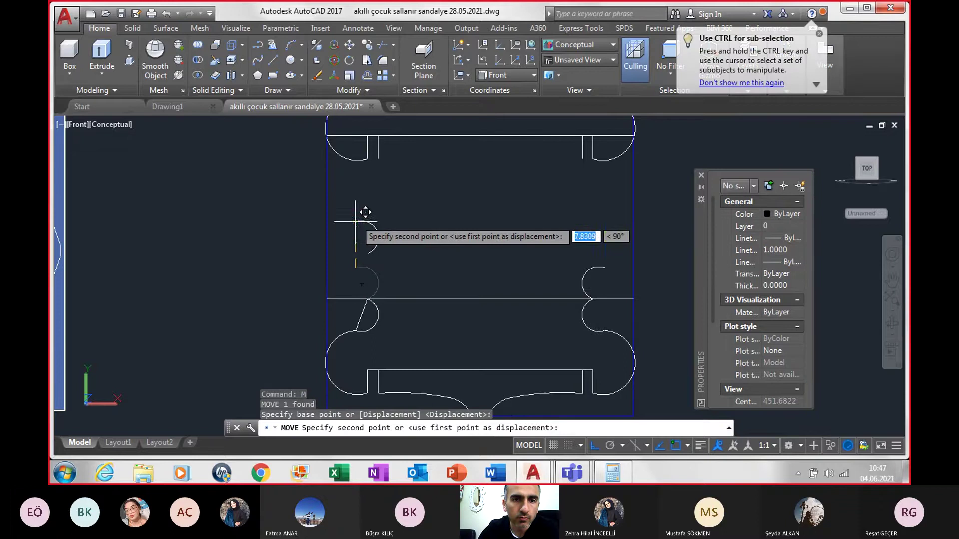
pyautogui.click(378, 158)
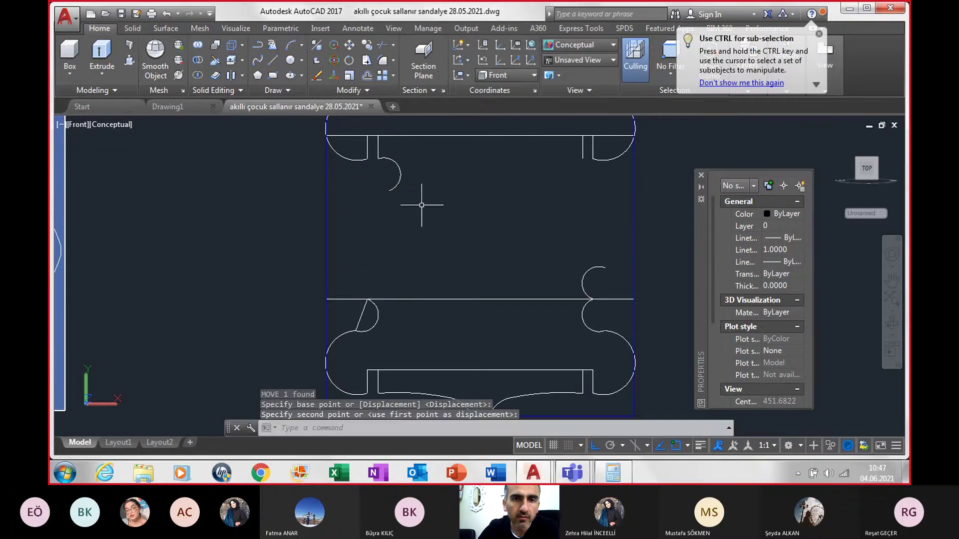
pyautogui.click(593, 273)
pyautogui.write('m')
pyautogui.press('Return')
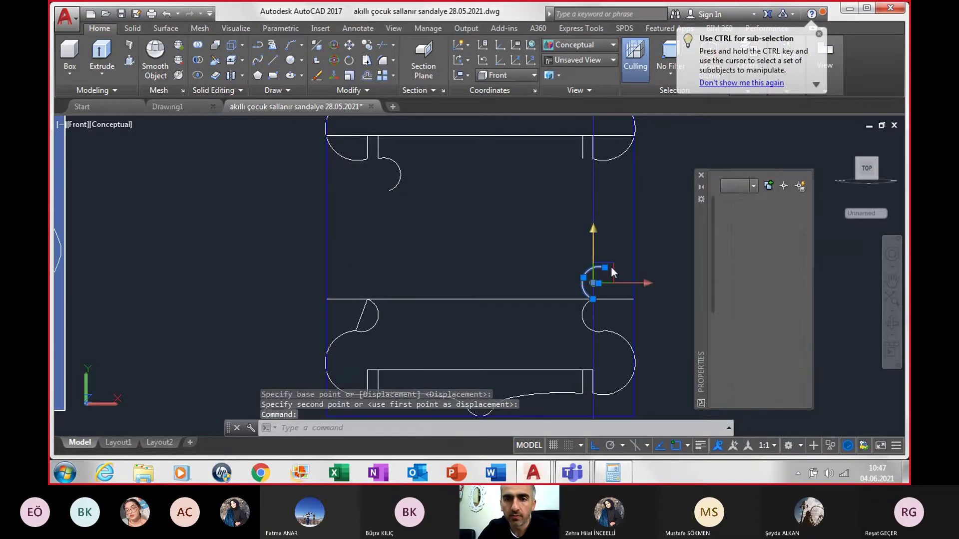
pyautogui.click(597, 268)
pyautogui.write('M')
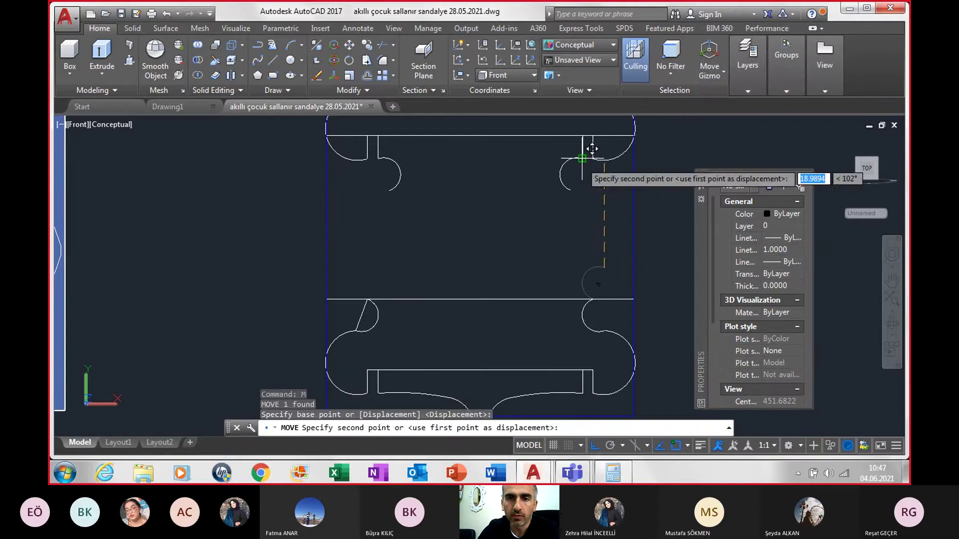
pyautogui.click(581, 158)
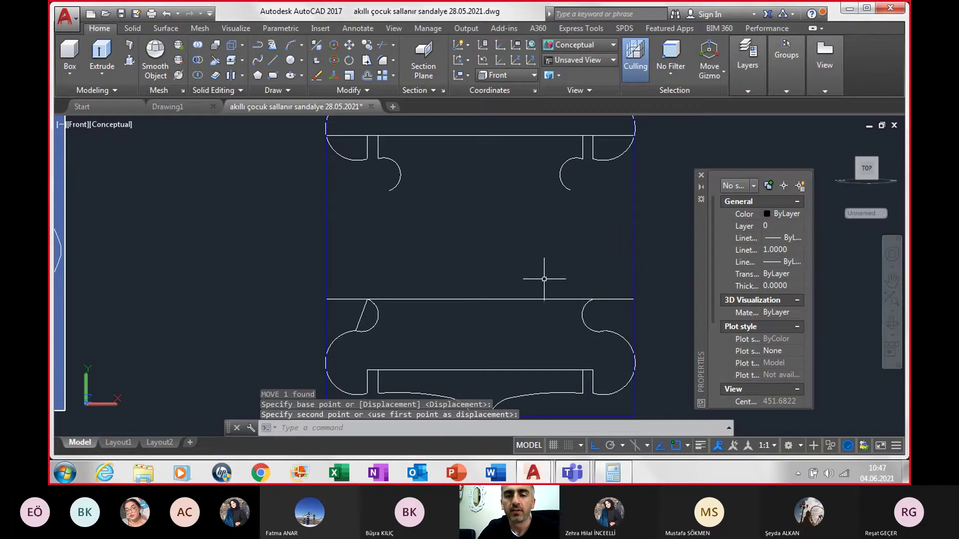
# - Start a line at the lower-left notch's endpoint
pyautogui.write('l')
pyautogui.press('Return')
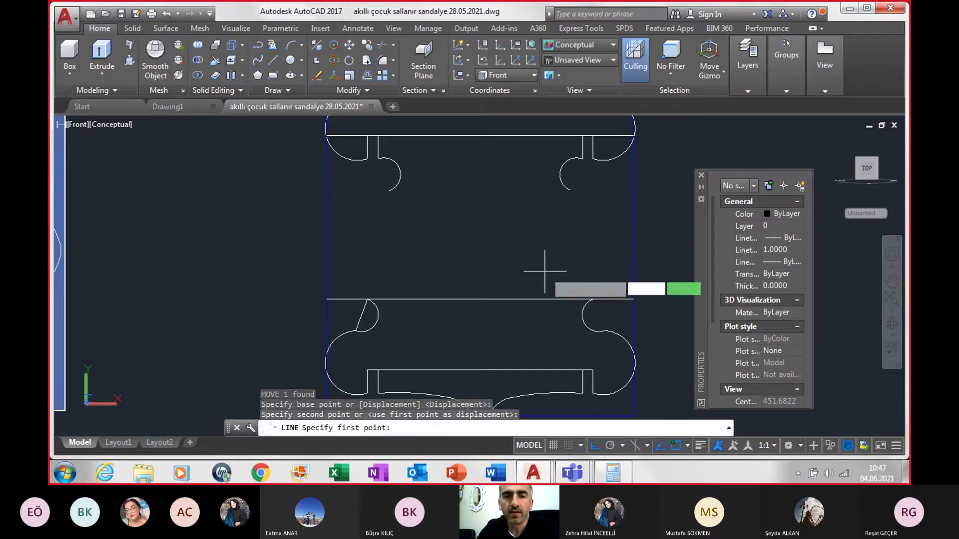
pyautogui.click(367, 299)
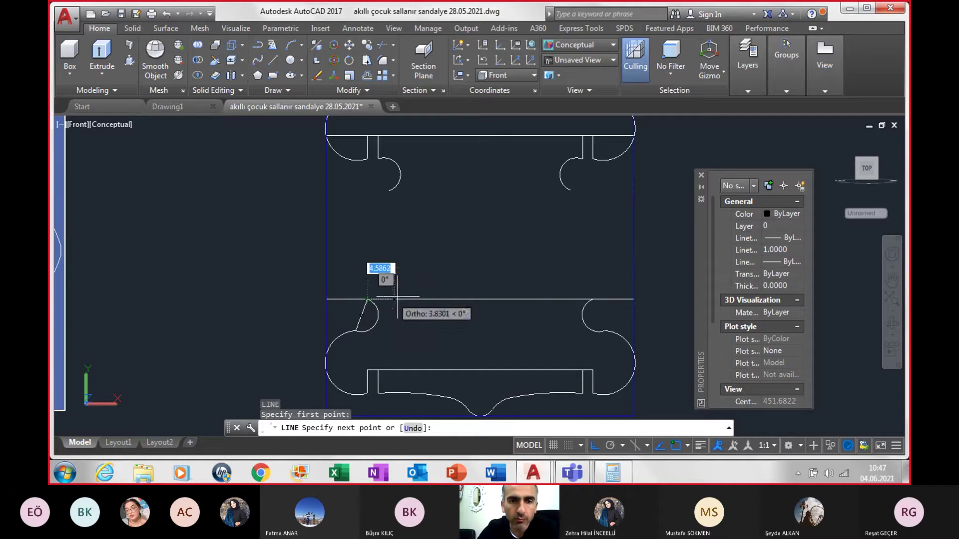
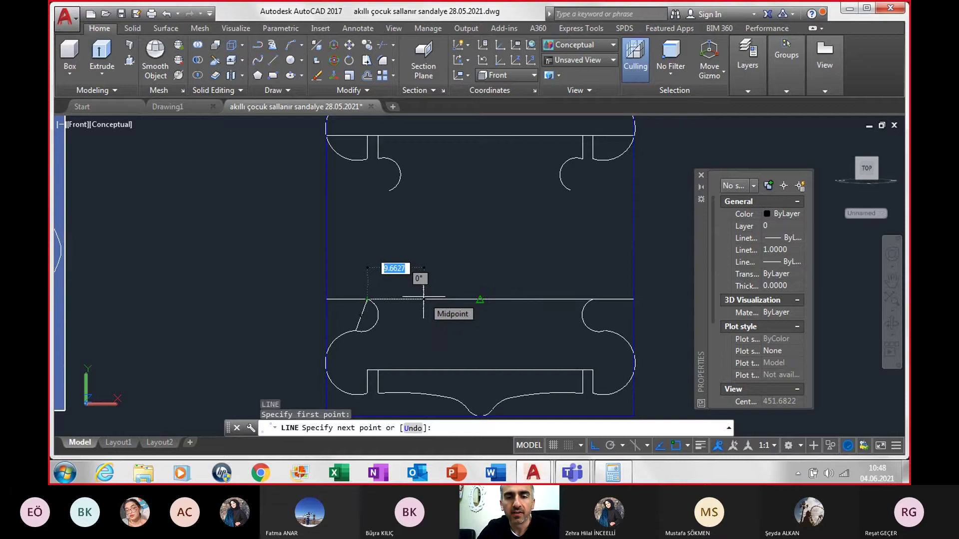
# - Finish the line with an 8-unit horizontal segment and a slanted segment up to the arc end
pyautogui.write('8')
pyautogui.press('Return')
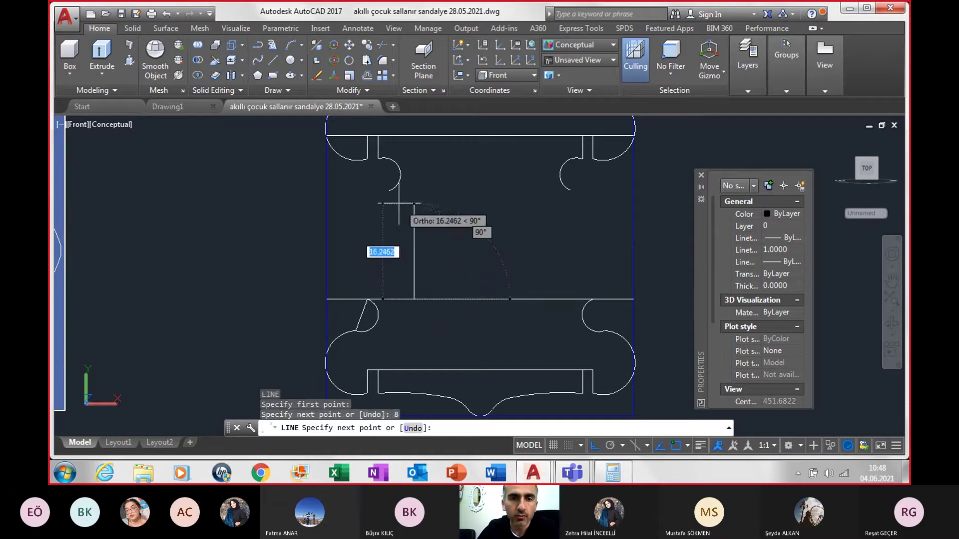
pyautogui.click(389, 190)
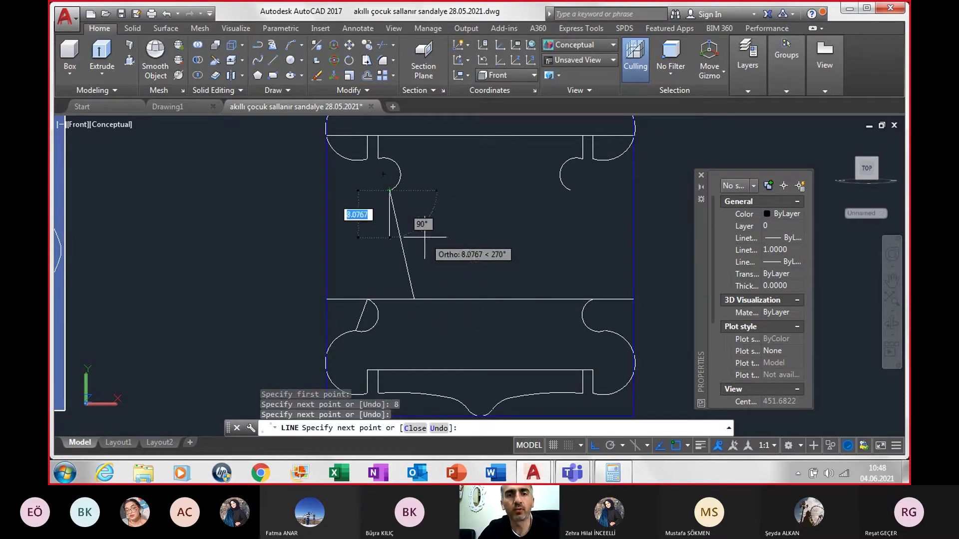
pyautogui.press('Escape')
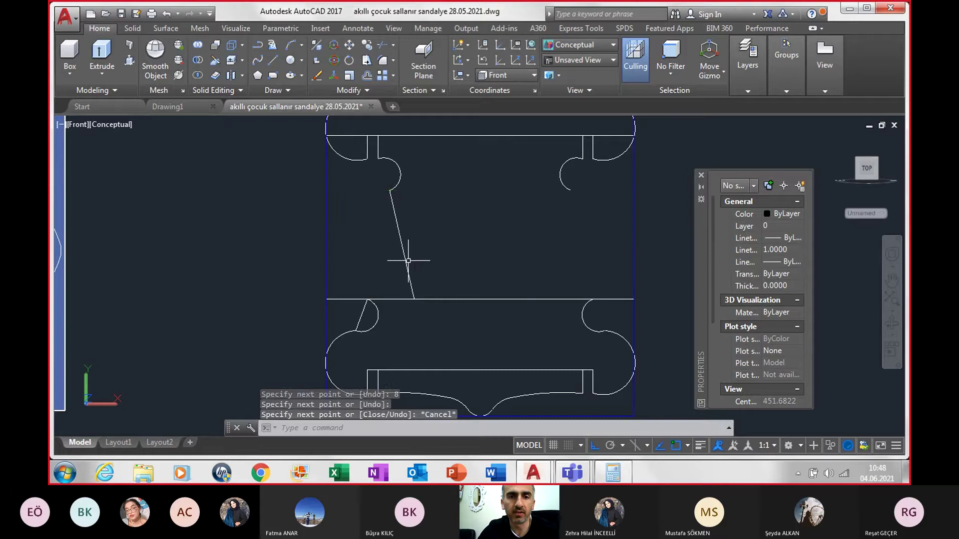
# - Grip-stretch the lower-left arc's upper end to the slanted line's base
pyautogui.scroll(2, 379, 327)
pyautogui.click(375, 305)
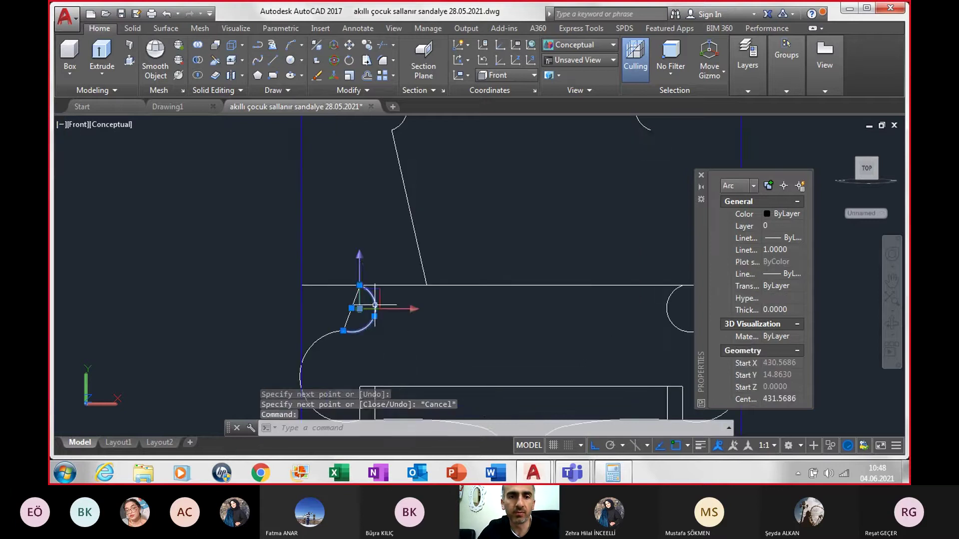
pyautogui.click(360, 285)
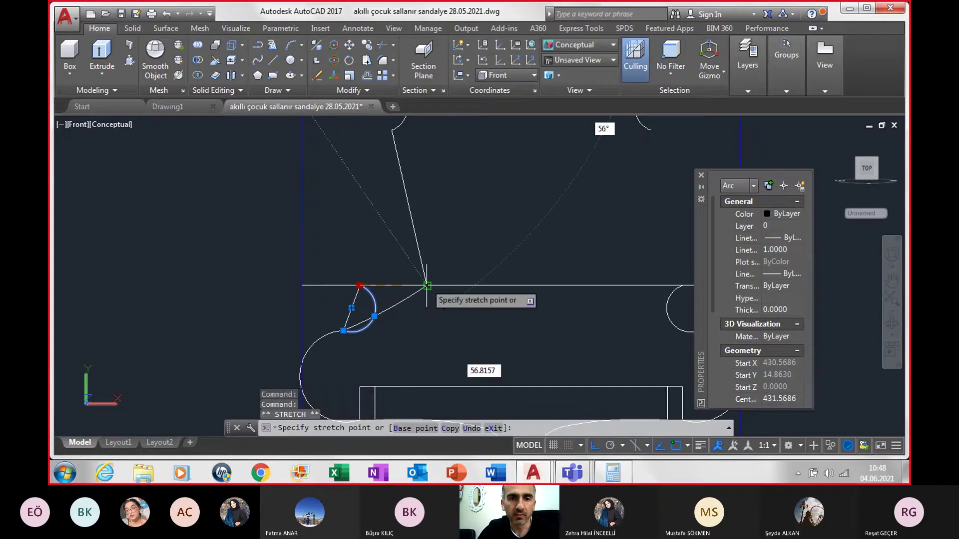
pyautogui.click(427, 286)
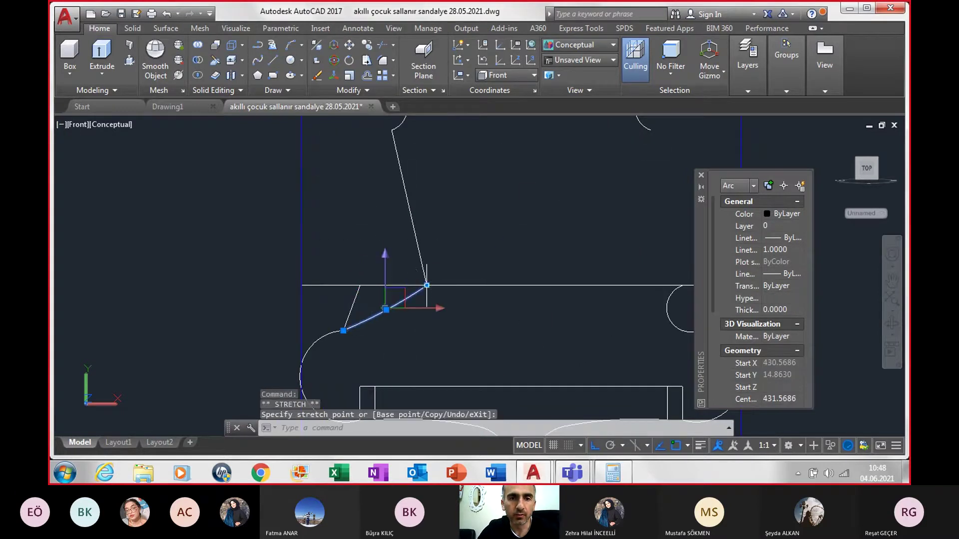
pyautogui.click(386, 311)
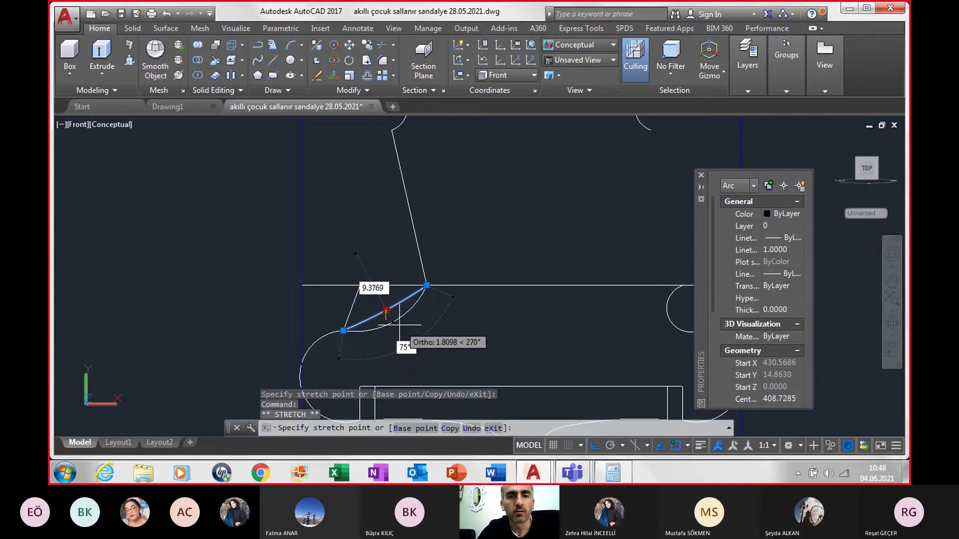
pyautogui.press('Escape')
# - Erase the short leftover line and the small arc on the right
pyautogui.scroll(-2, 400, 324)
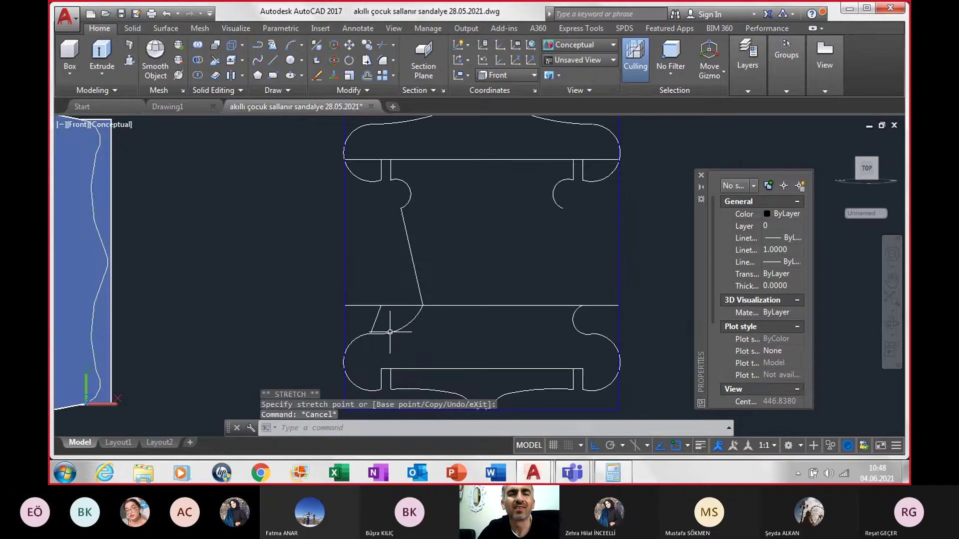
pyautogui.click(378, 322)
pyautogui.press('Delete')
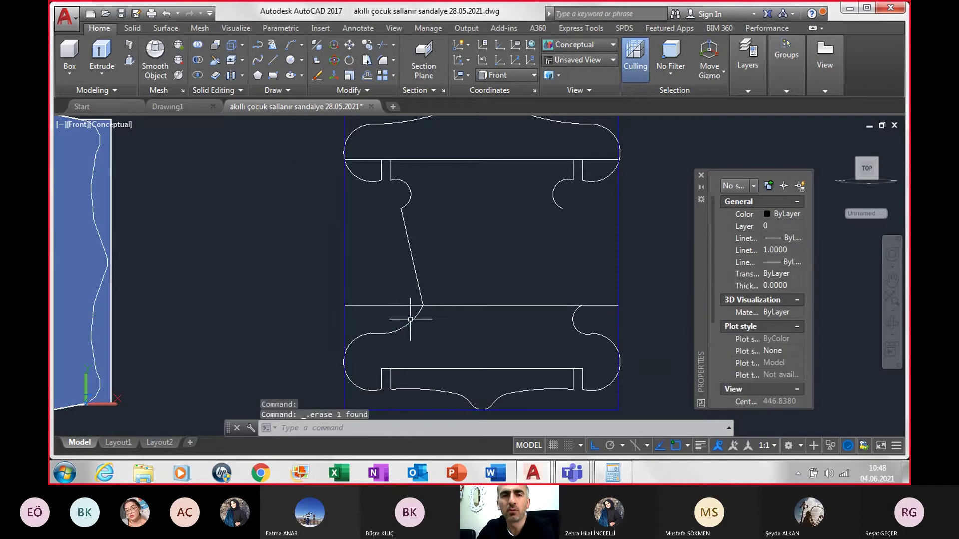
pyautogui.click(575, 320)
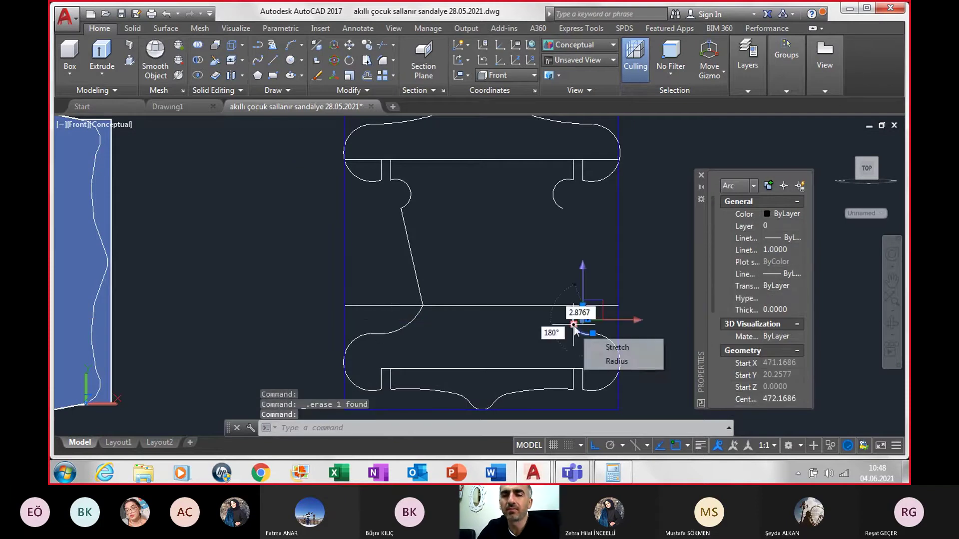
pyautogui.press('Delete')
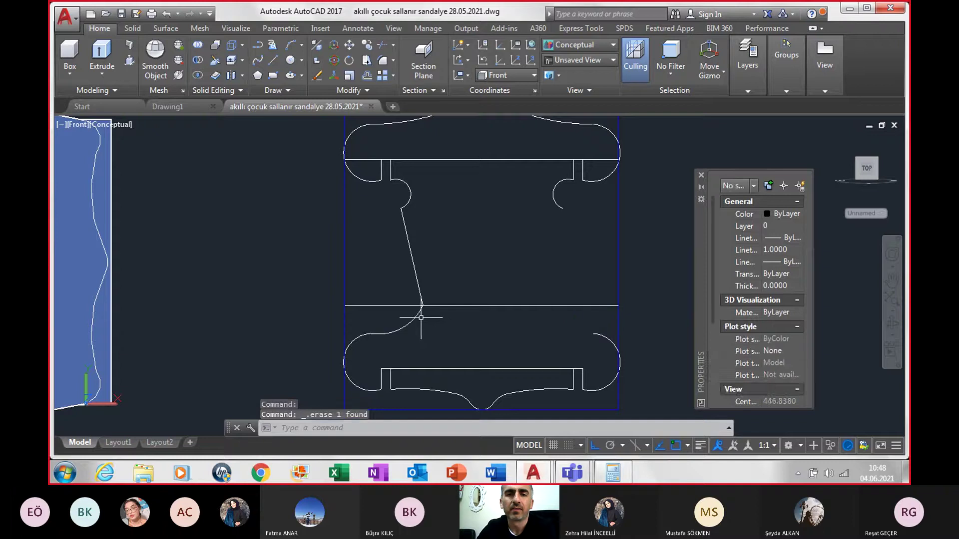
# - Mirror the lower-left arc about the rail's midpoint, keeping the original
pyautogui.click(413, 319)
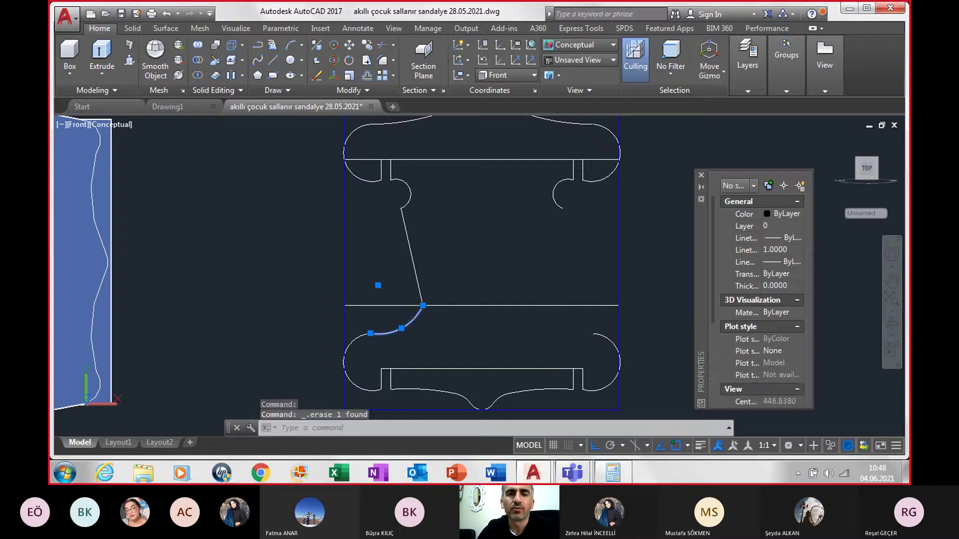
pyautogui.click(379, 92)
pyautogui.click(381, 105)
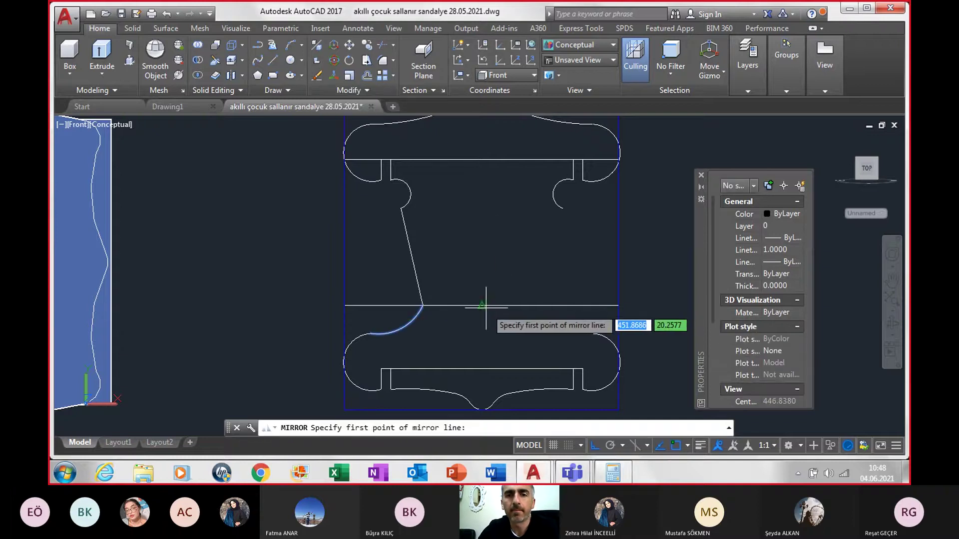
pyautogui.click(482, 305)
pyautogui.press('Return')
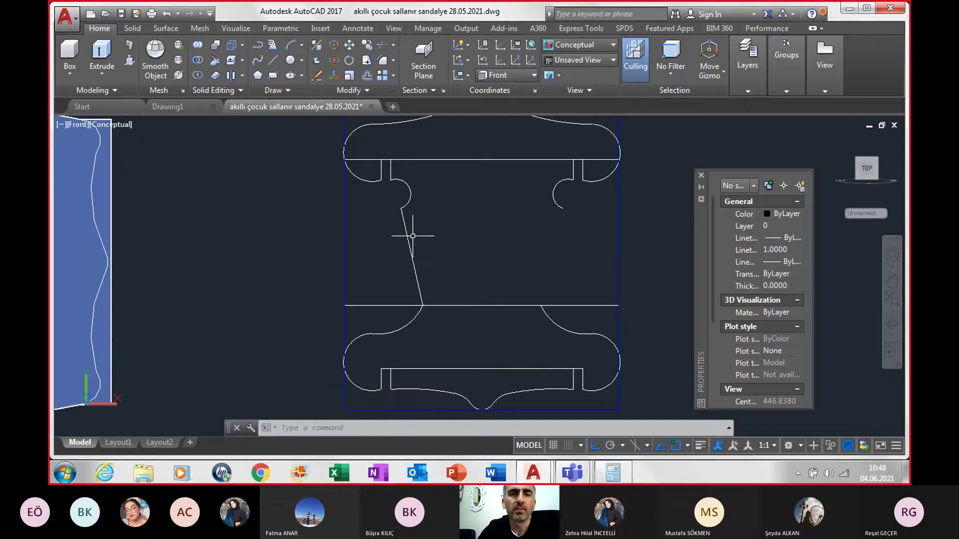
# - Draw a 3-unit angled line from the slanted edge with polar tracking off
pyautogui.press('Return')
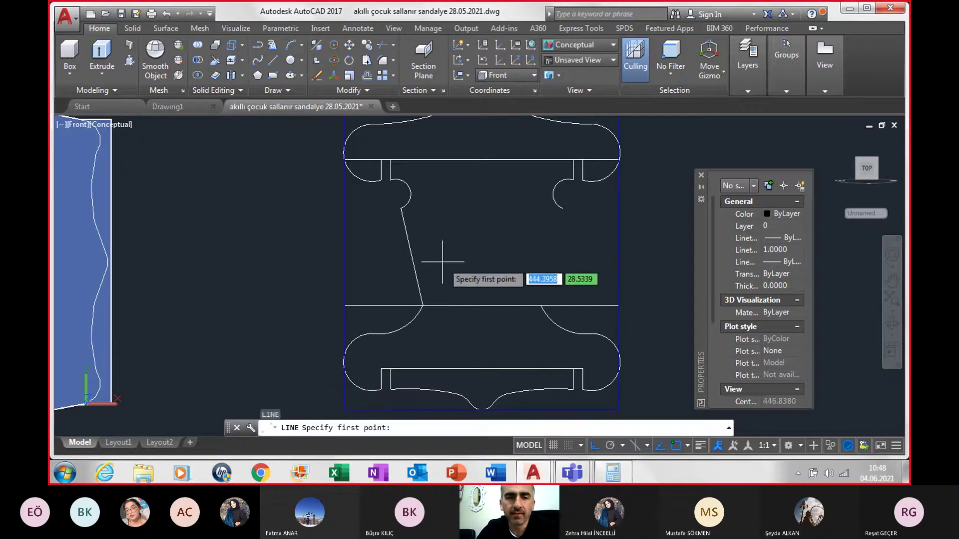
pyautogui.click(412, 258)
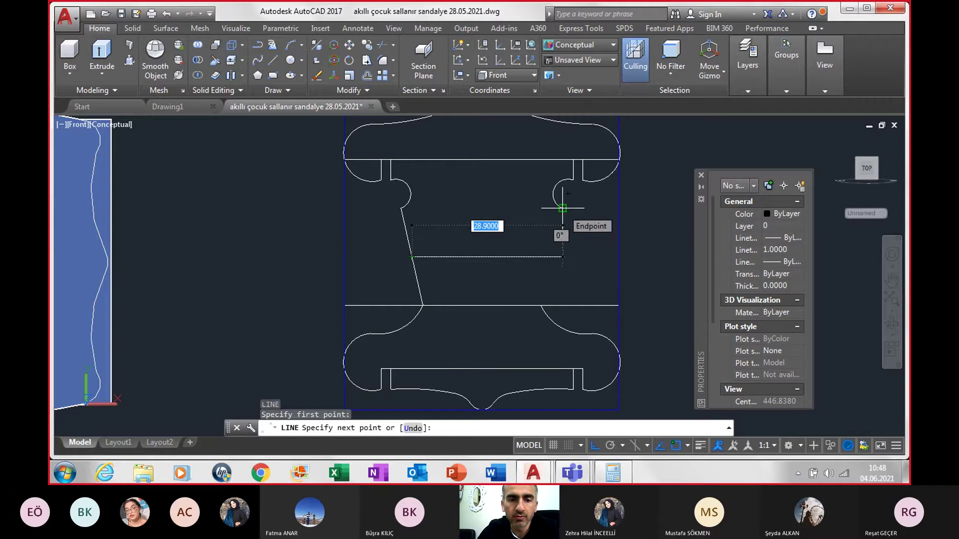
pyautogui.write('5')
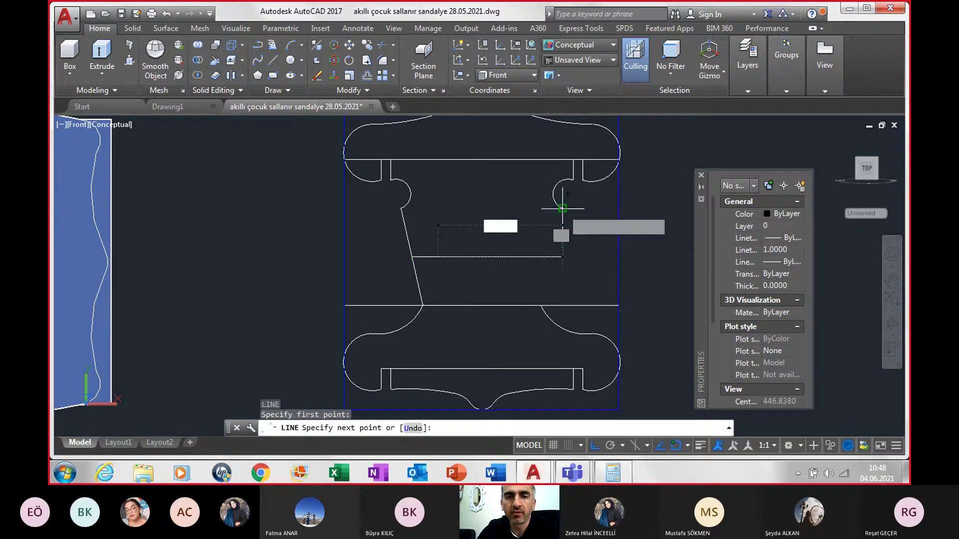
pyautogui.press('Return')
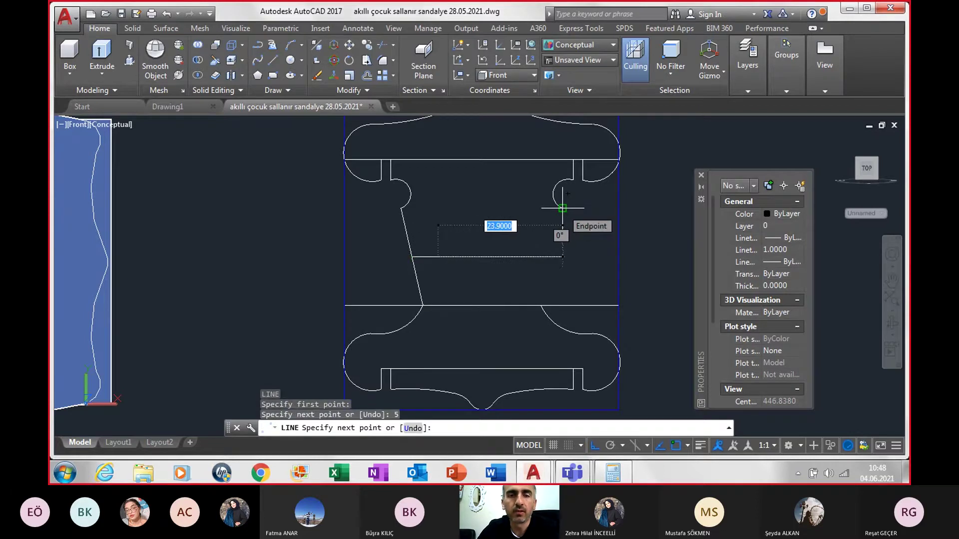
pyautogui.hotkey('ctrl', 'z')
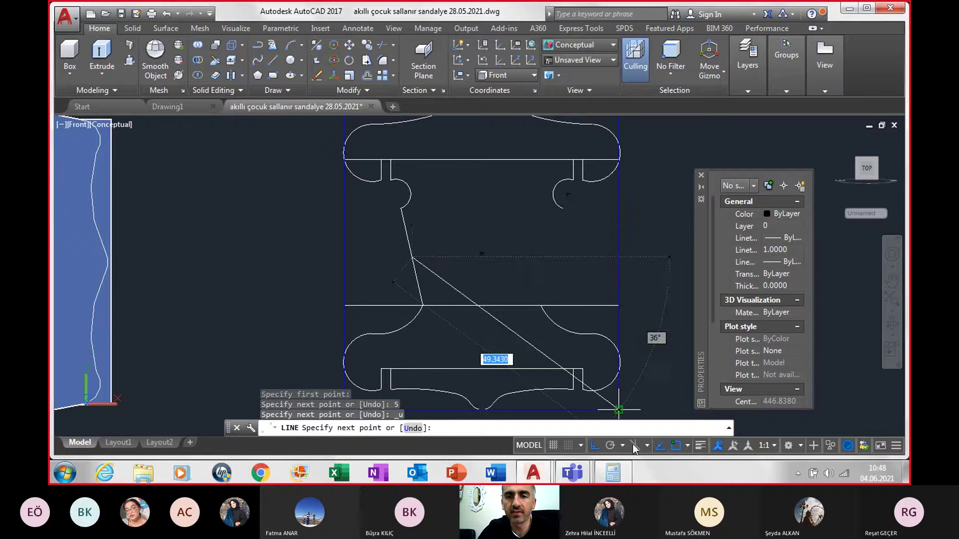
pyautogui.click(595, 448)
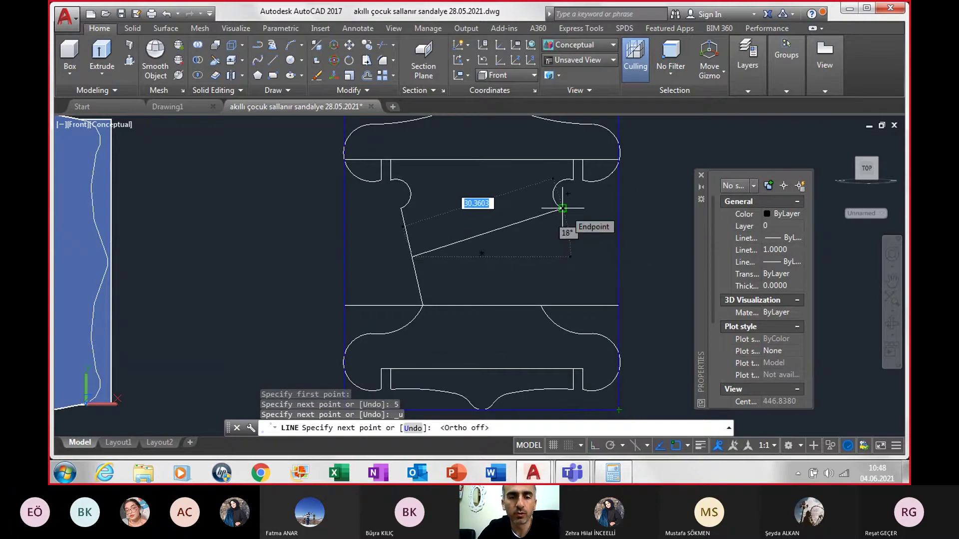
pyautogui.write('3')
pyautogui.press('Return')
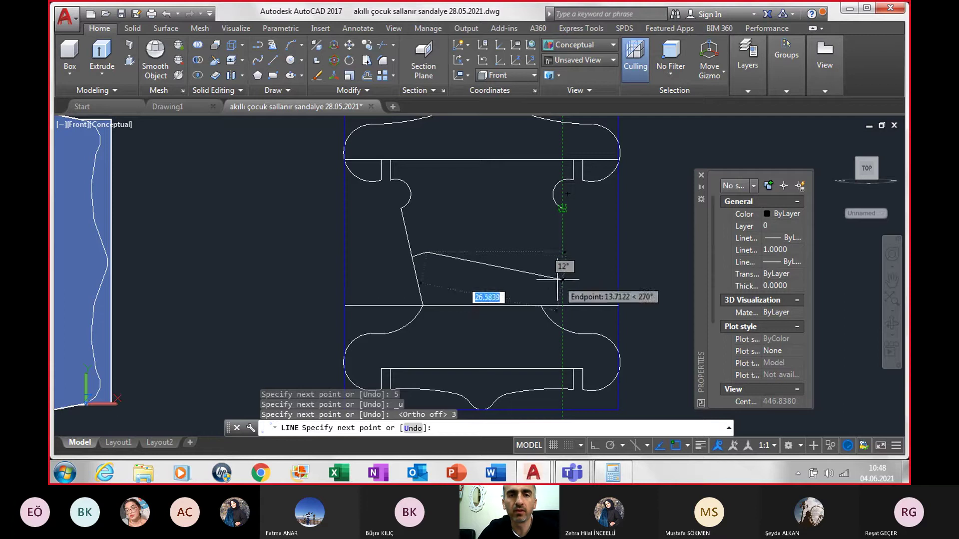
pyautogui.press('Escape')
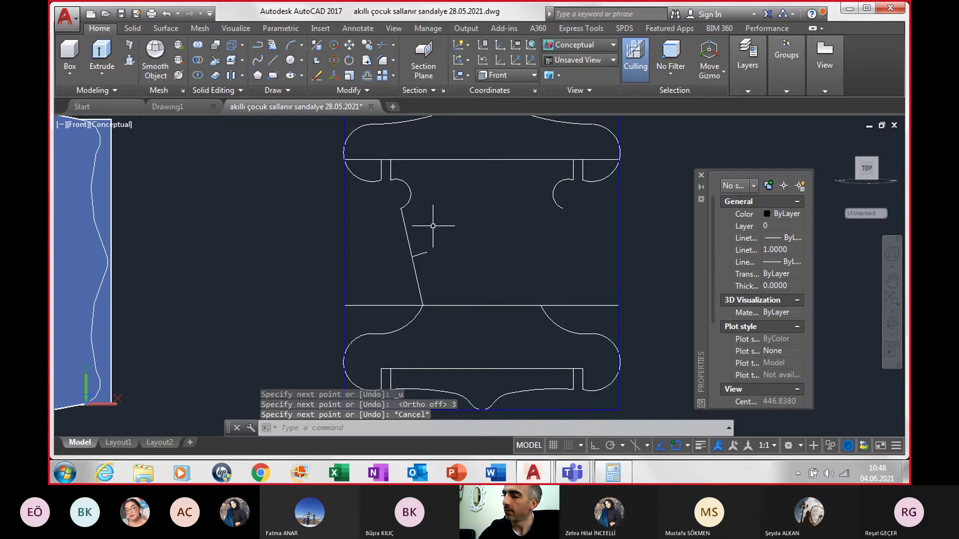
# - Replace the slanted line with a three-point arc bulging right, deleting the line and stub
pyautogui.click(291, 45)
pyautogui.click(402, 209)
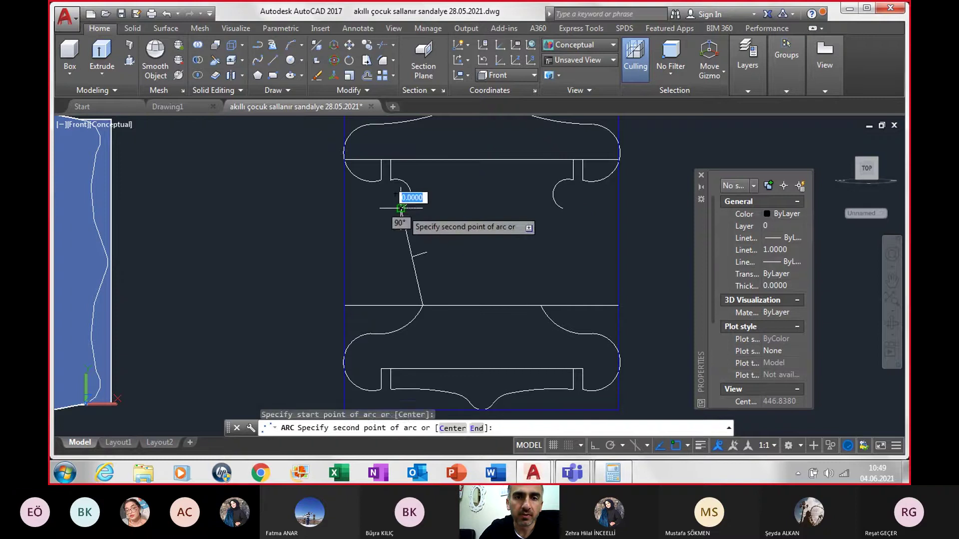
pyautogui.click(427, 253)
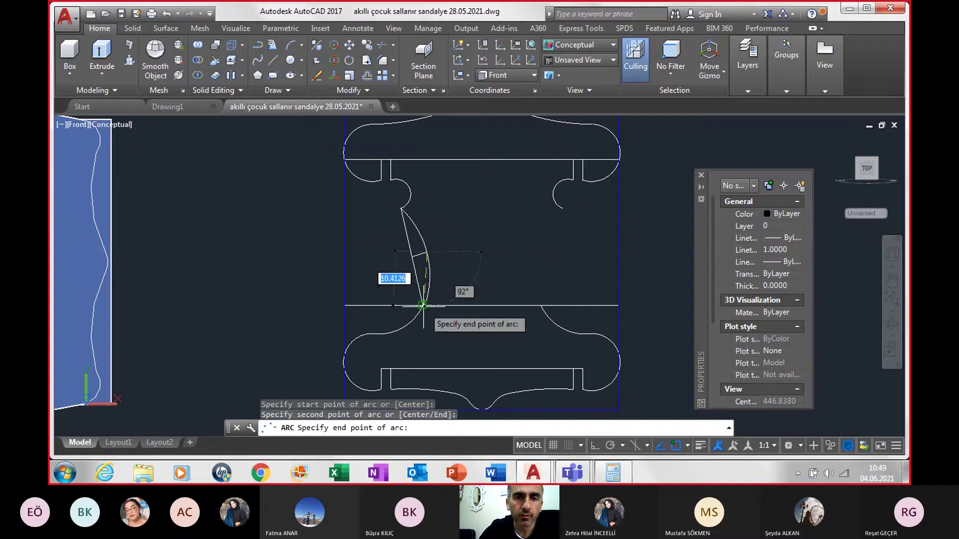
pyautogui.click(423, 305)
pyautogui.click(416, 280)
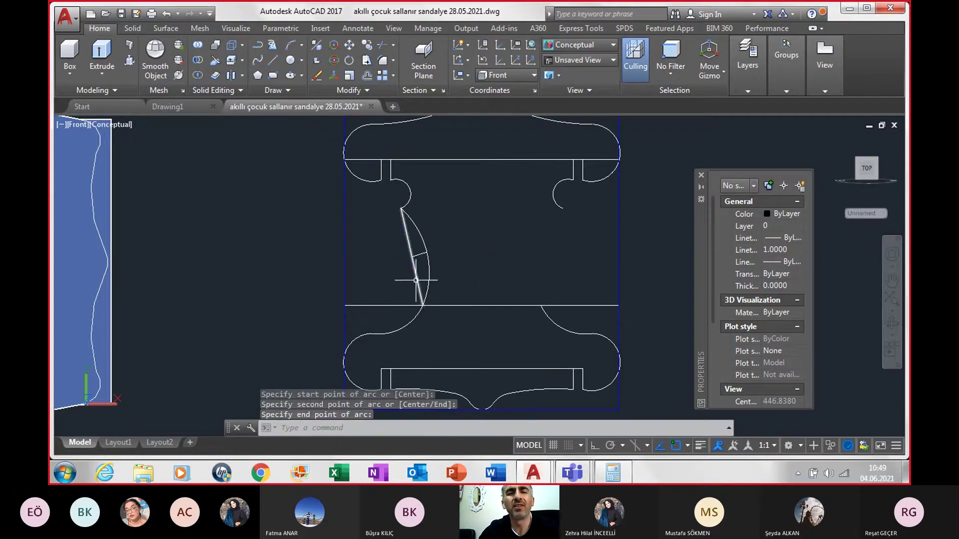
pyautogui.click(425, 249)
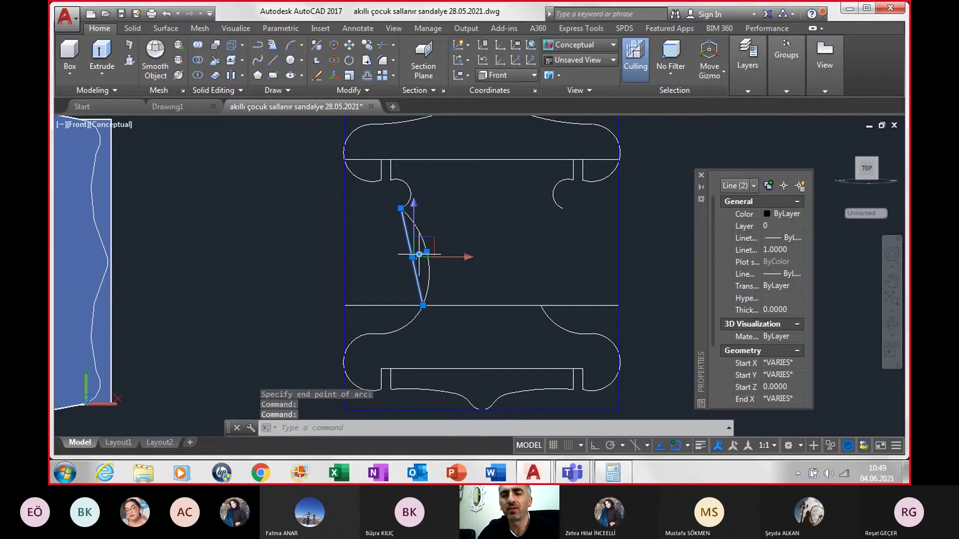
pyautogui.press('Delete')
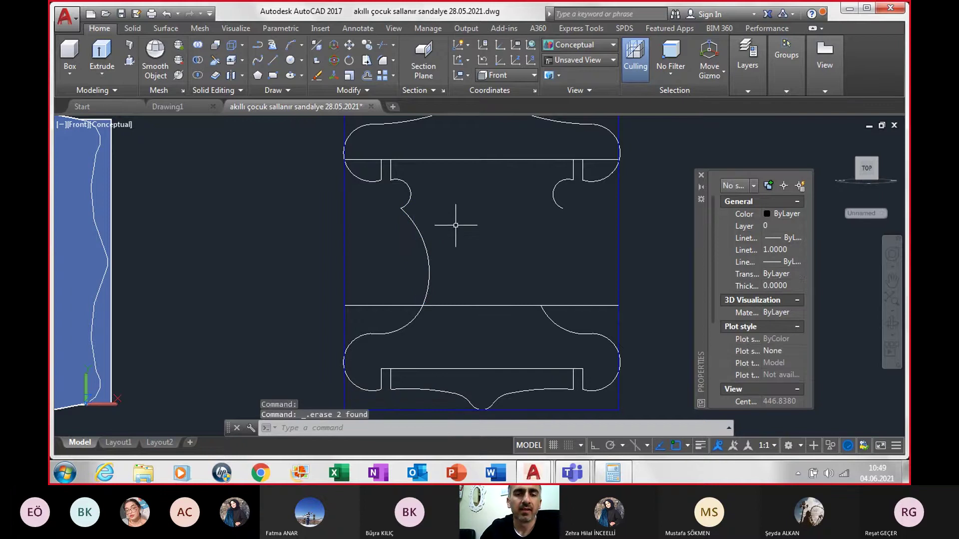
pyautogui.write('TR')
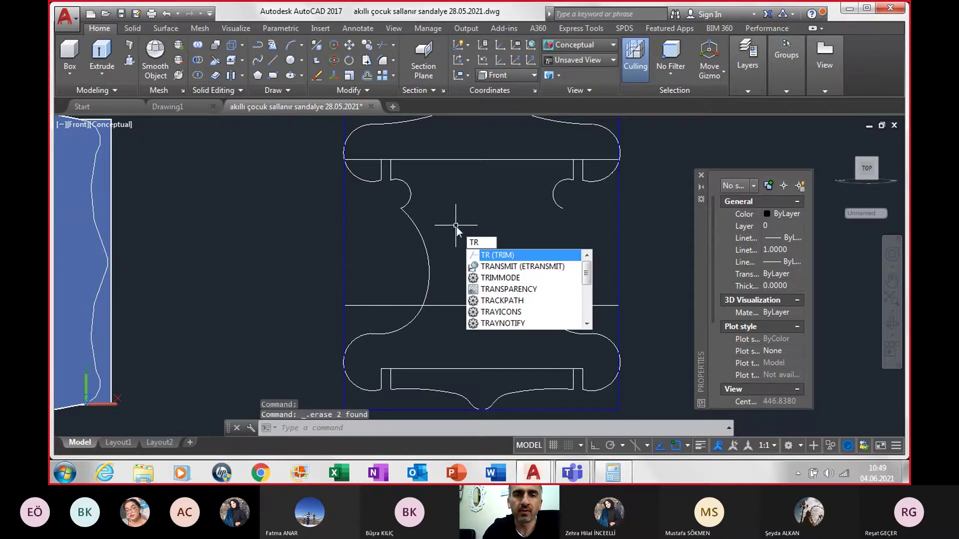
pyautogui.press('Escape')
# - Mirror the new arc about a vertical line through the midpoint, keeping the original
pyautogui.click(427, 248)
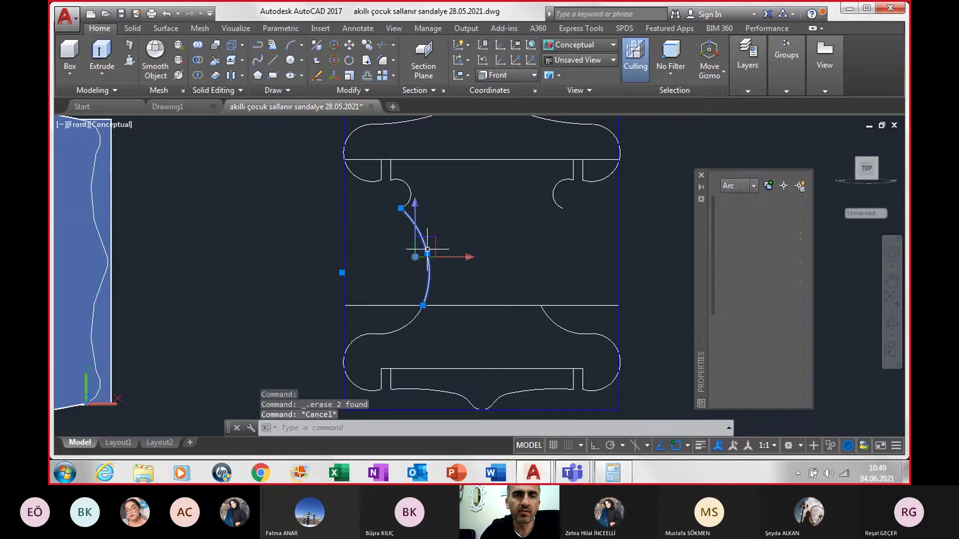
pyautogui.click(370, 88)
pyautogui.click(379, 106)
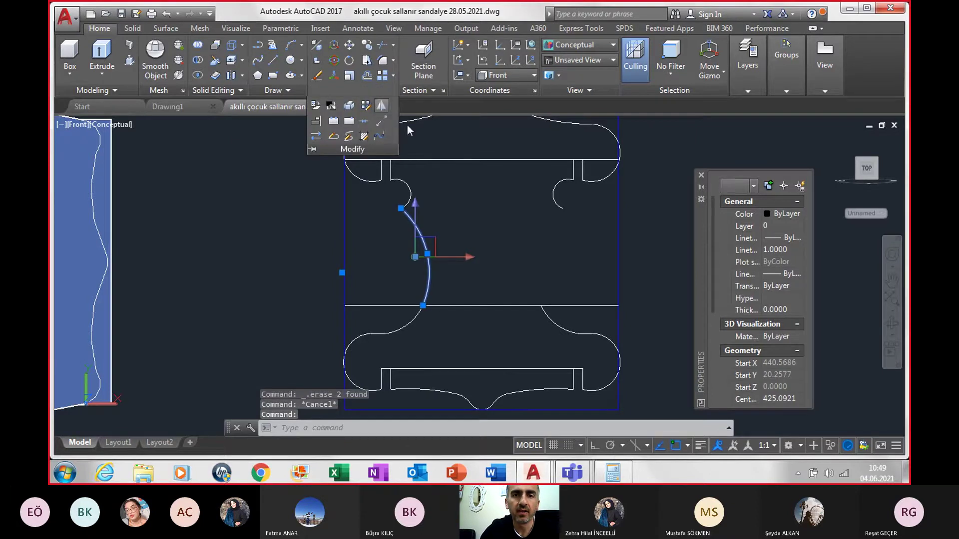
pyautogui.click(483, 306)
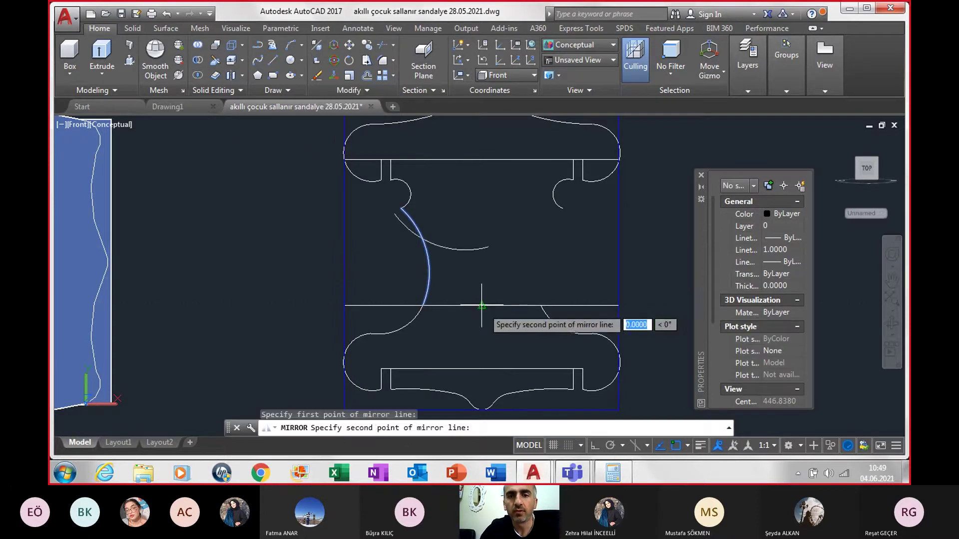
pyautogui.click(593, 447)
pyautogui.click(524, 348)
pyautogui.press('Return')
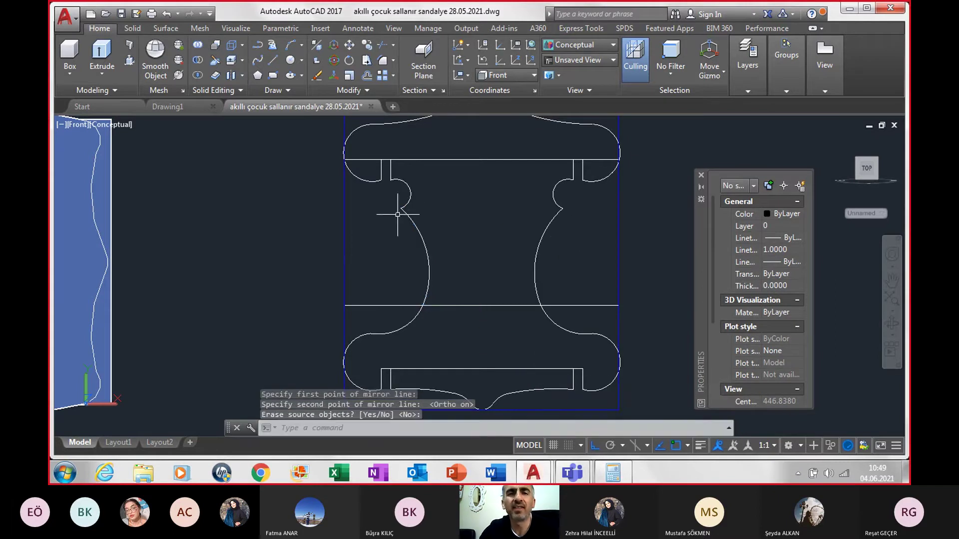
pyautogui.scroll(2, 385, 208)
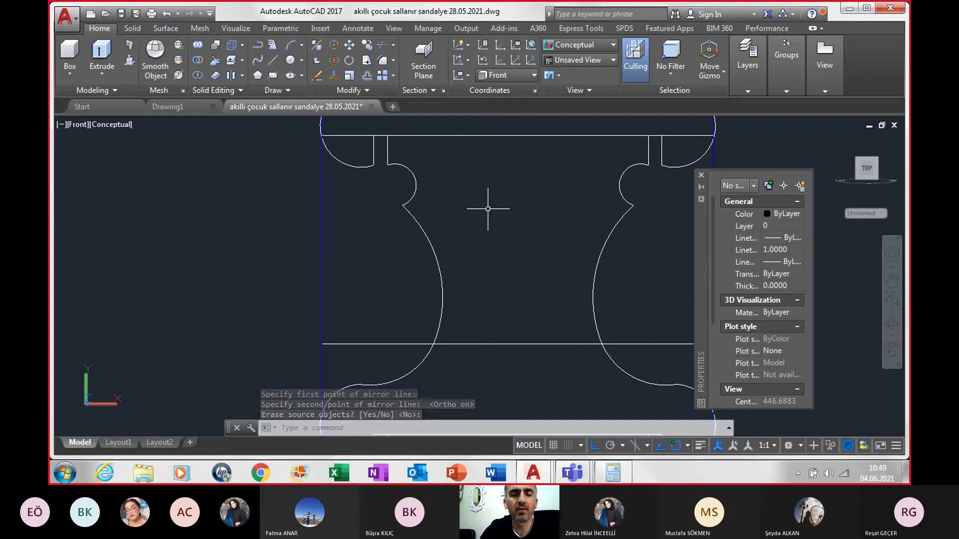
pyautogui.write('TR')
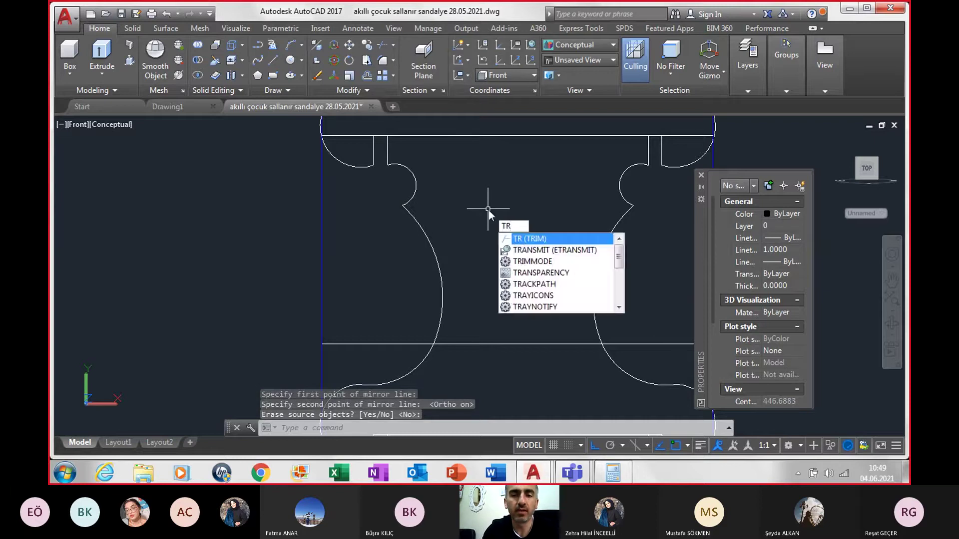
pyautogui.press('Escape')
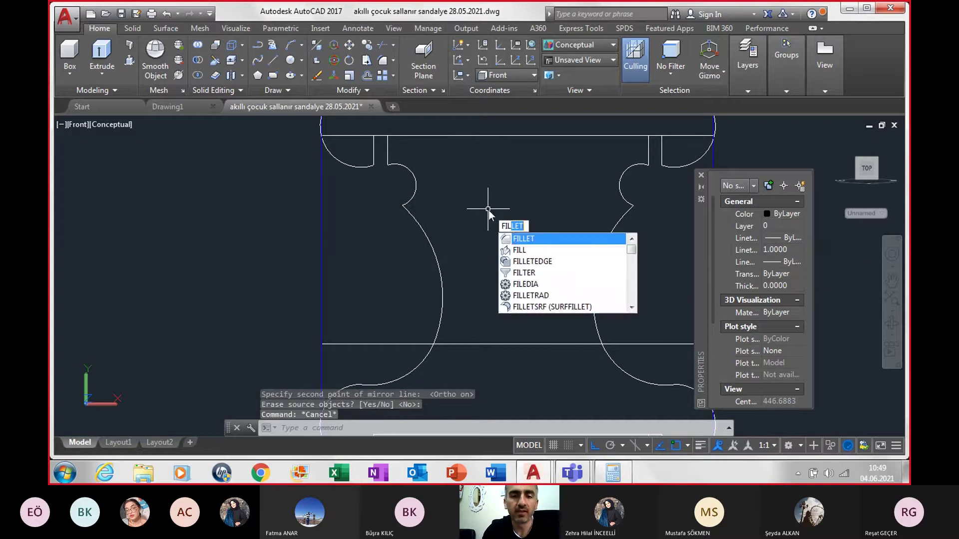
pyautogui.press('Return')
pyautogui.write('r')
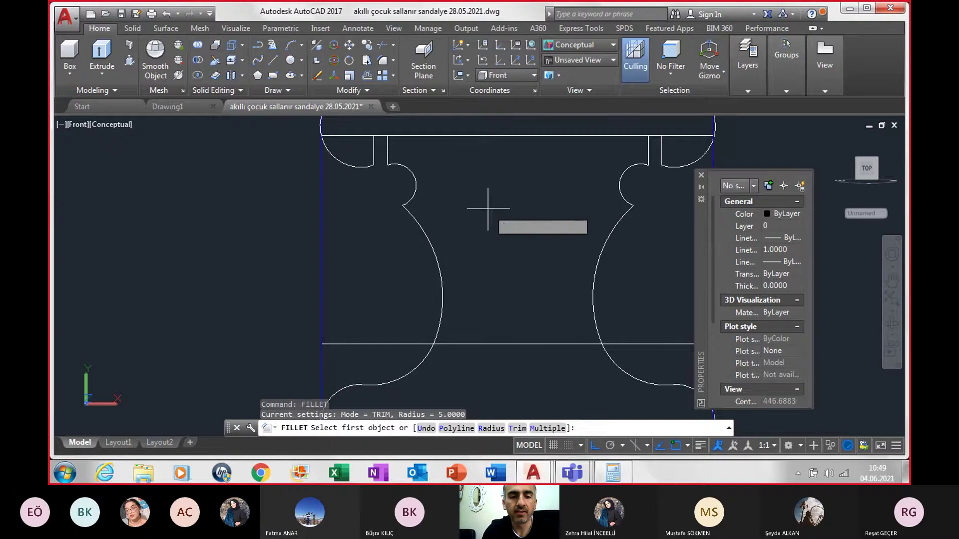
pyautogui.press('Return')
pyautogui.write('3')
pyautogui.press('Return')
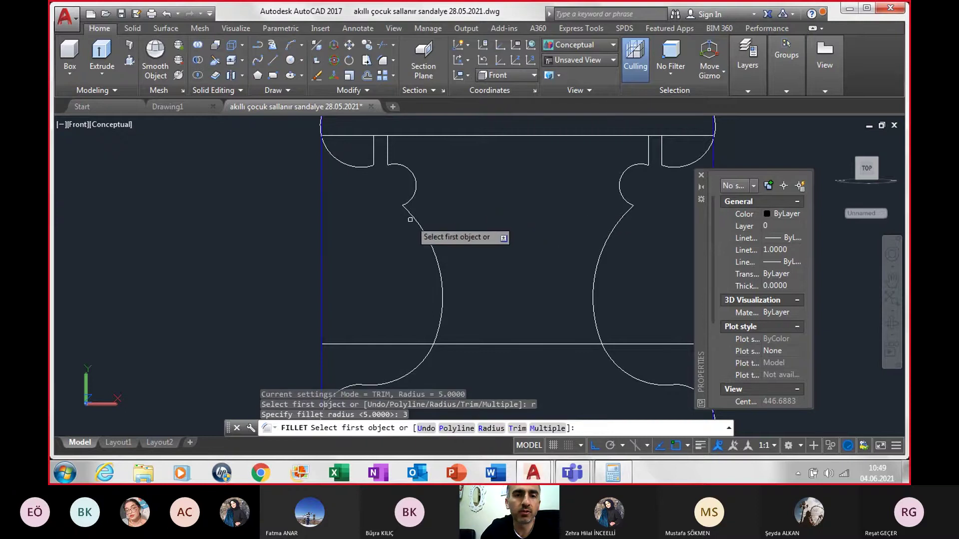
pyautogui.click(412, 198)
pyautogui.press('Escape')
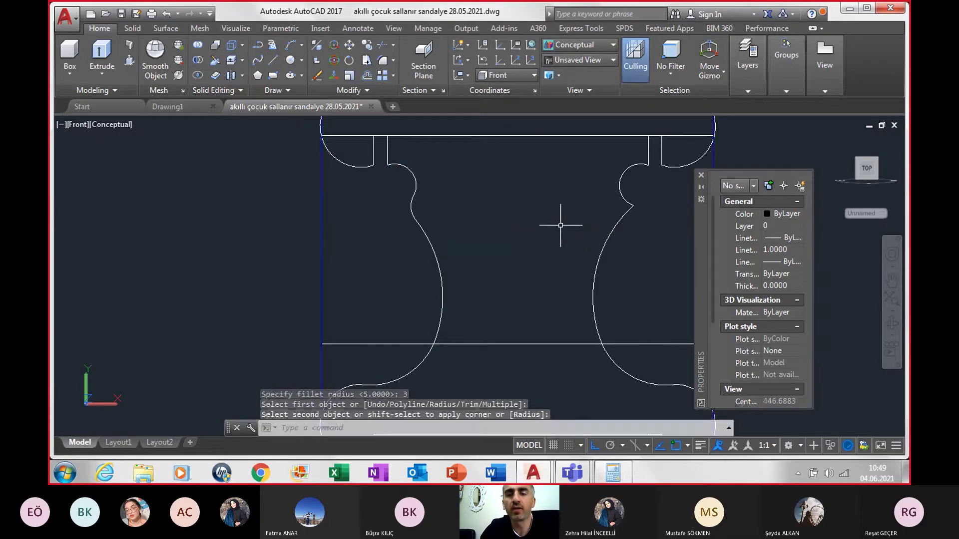
pyautogui.press('Return')
pyautogui.click(623, 214)
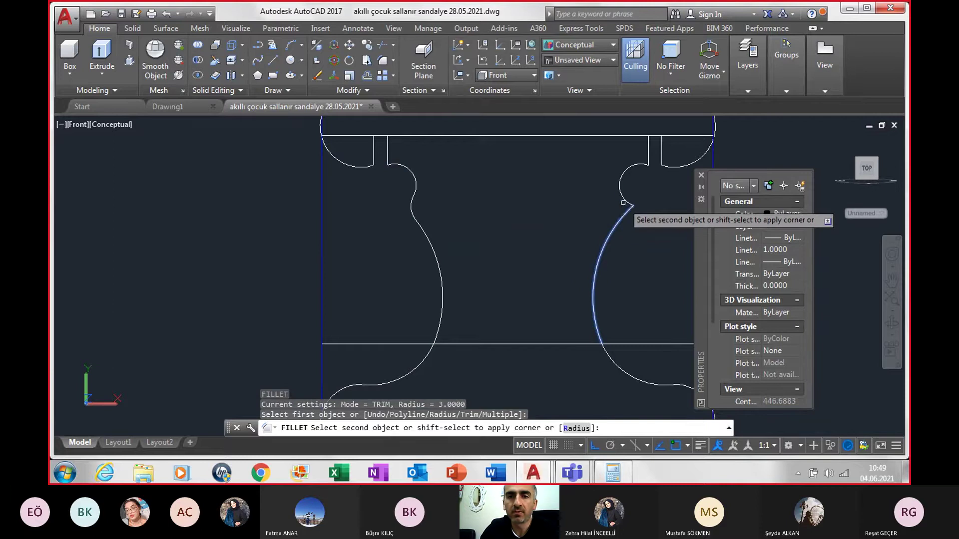
pyautogui.press('Escape')
pyautogui.scroll(-2, 560, 329)
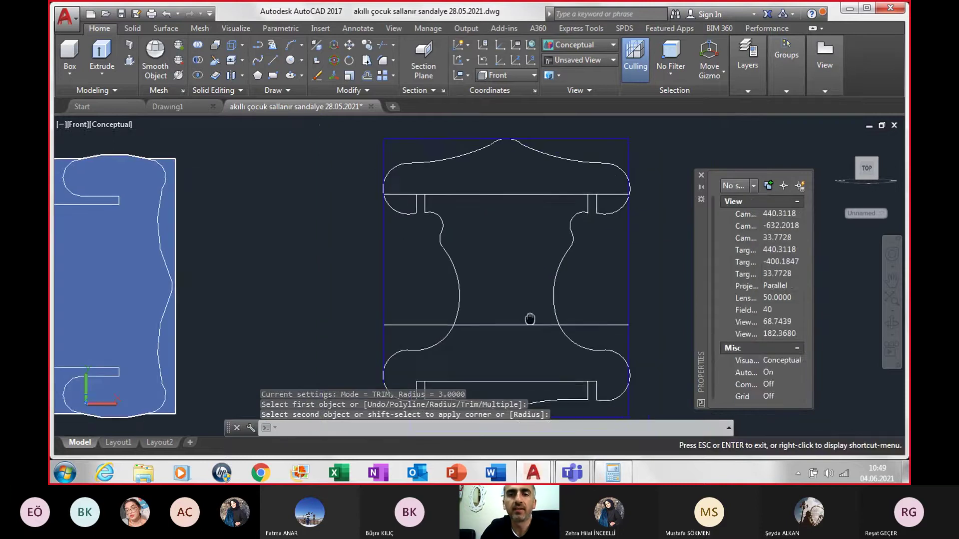
pyautogui.press('Return')
pyautogui.scroll(-2, 513, 311)
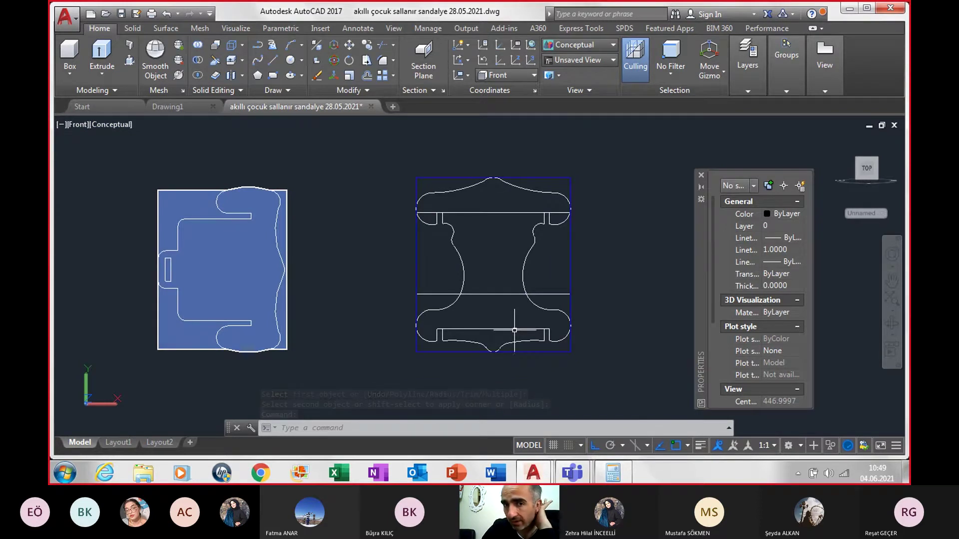
pyautogui.scroll(-2, 515, 332)
pyautogui.scroll(-2, 515, 331)
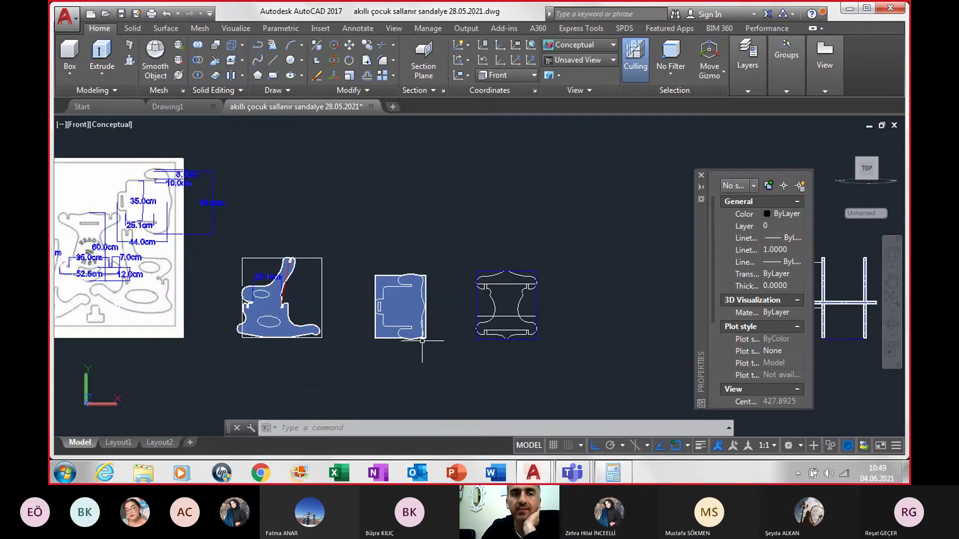
pyautogui.moveTo(422, 341); pyautogui.dragTo(513, 326, button='middle')
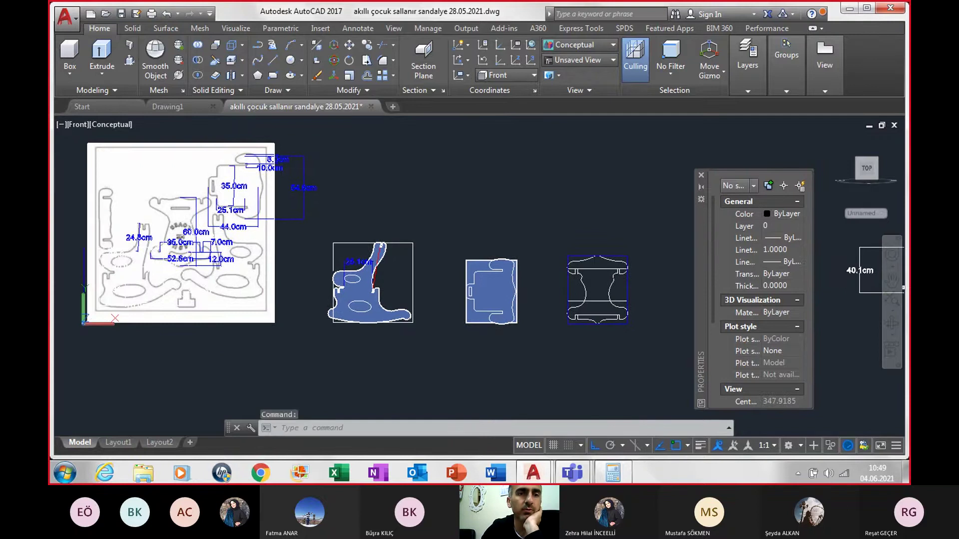
pyautogui.scroll(1, 174, 262)
pyautogui.scroll(2, 173, 262)
pyautogui.scroll(2, 173, 263)
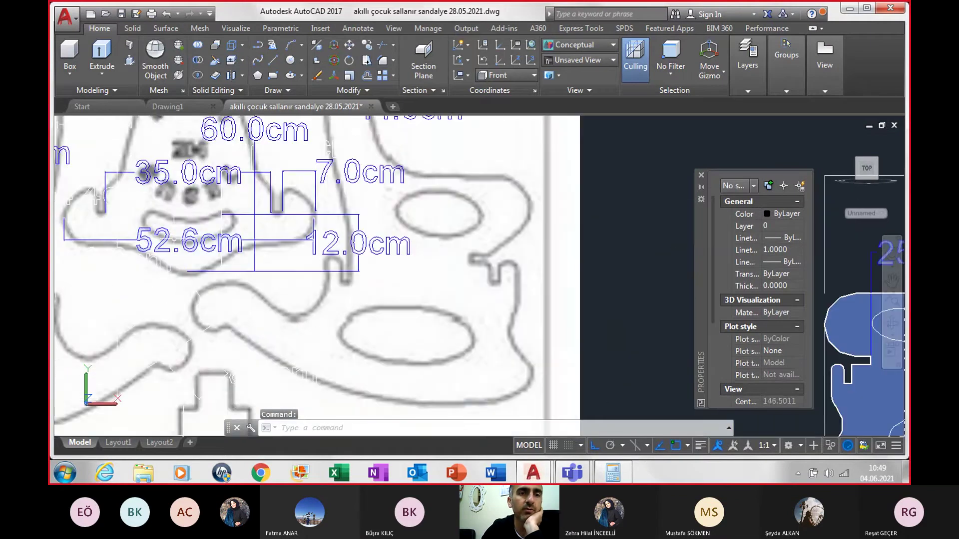
pyautogui.scroll(-2, 189, 243)
pyautogui.scroll(-2, 190, 242)
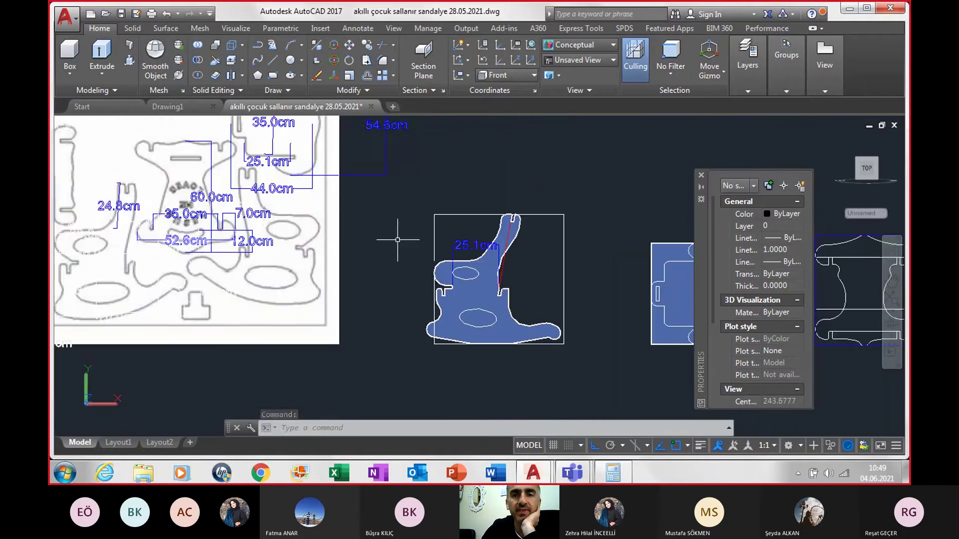
pyautogui.moveTo(350, 240); pyautogui.dragTo(190, 230, button='middle')
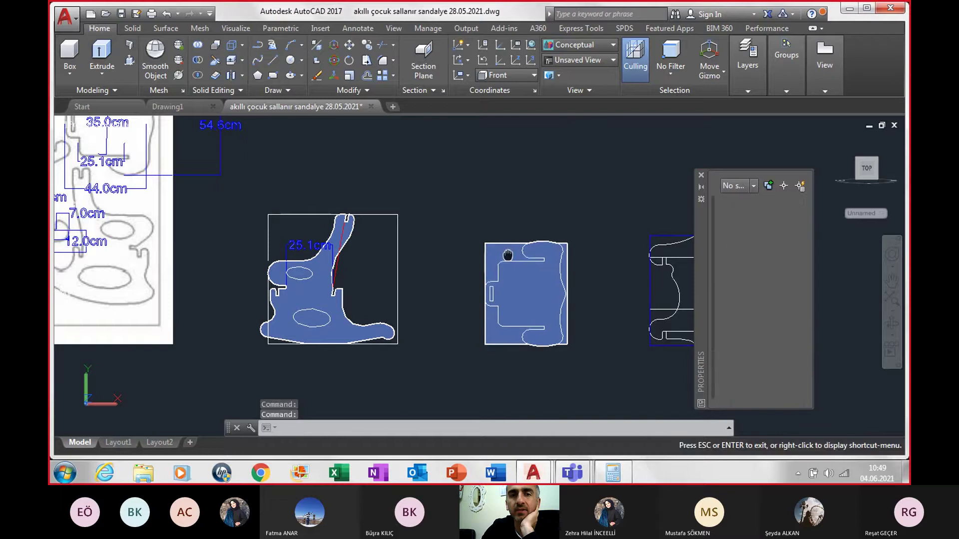
pyautogui.moveTo(508, 261); pyautogui.dragTo(288, 261, button='middle')
pyautogui.scroll(1, 480, 270)
pyautogui.scroll(1, 436, 244)
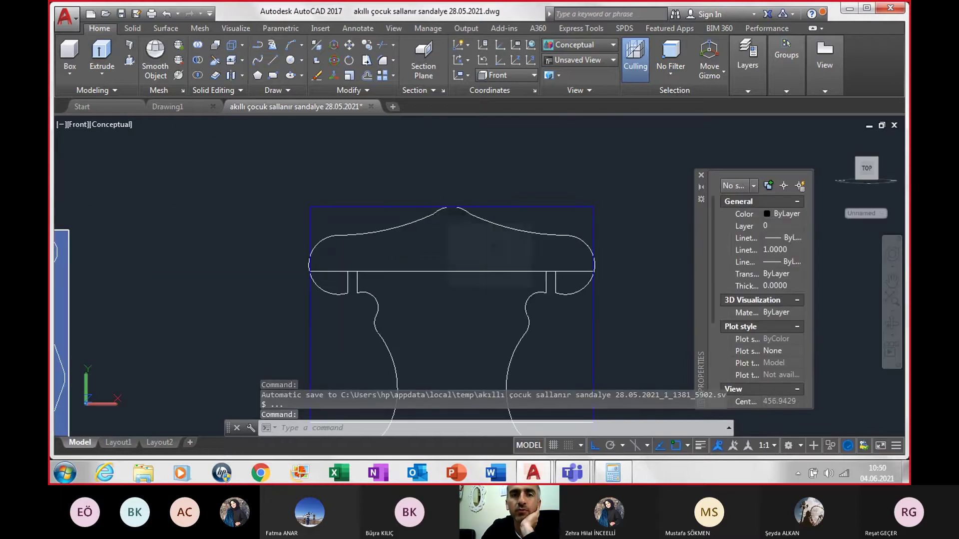
pyautogui.click(451, 209)
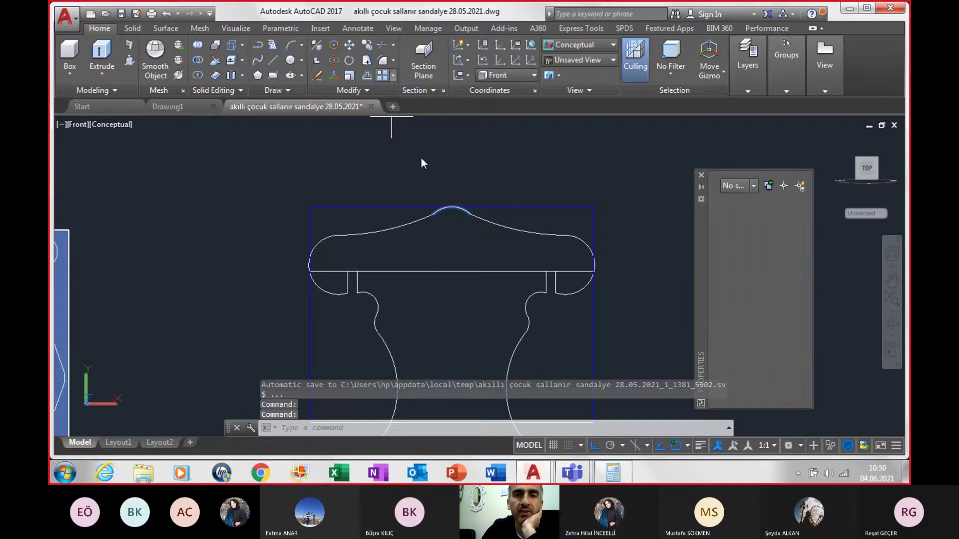
# - Copy the top arc to trial positions 5 and 2 units below it
pyautogui.click(367, 45)
pyautogui.scroll(2, 452, 214)
pyautogui.click(447, 199)
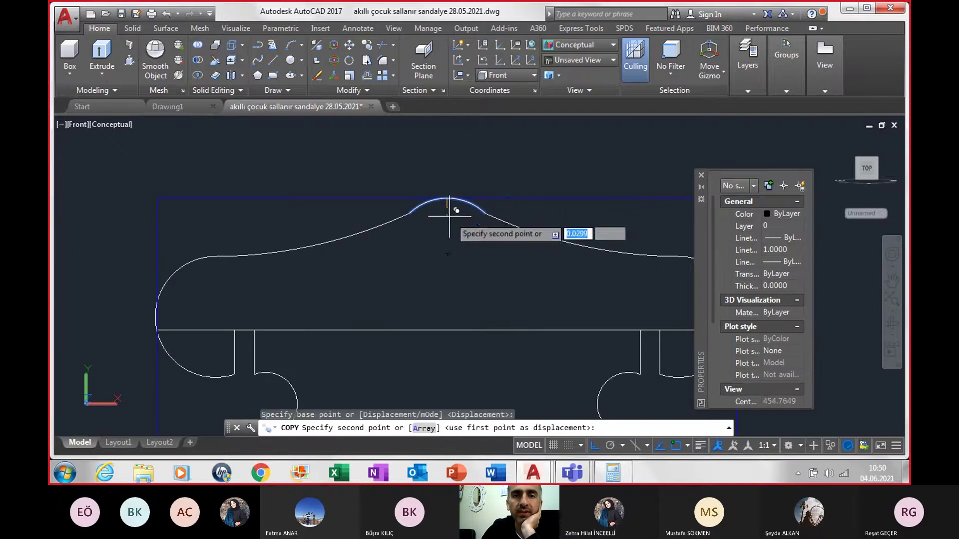
pyautogui.write('5')
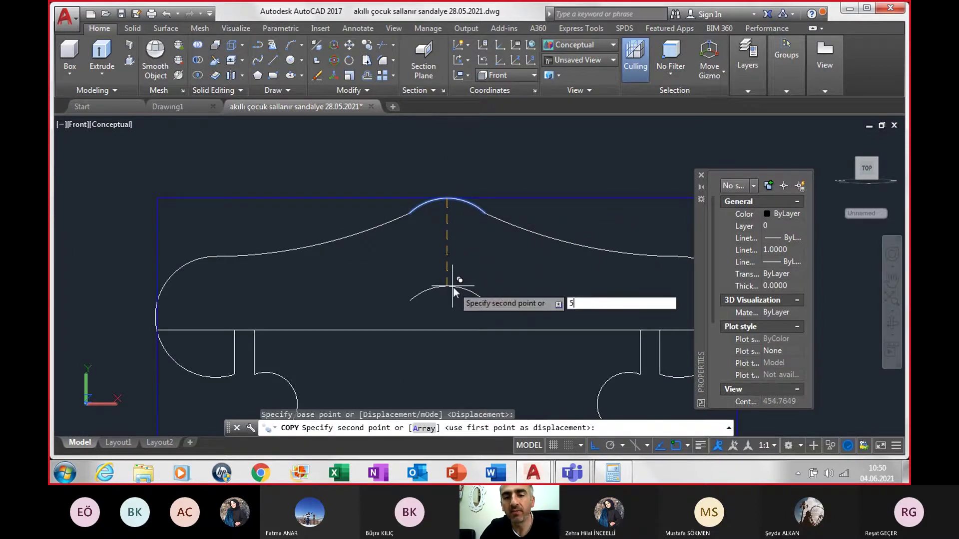
pyautogui.press('Return')
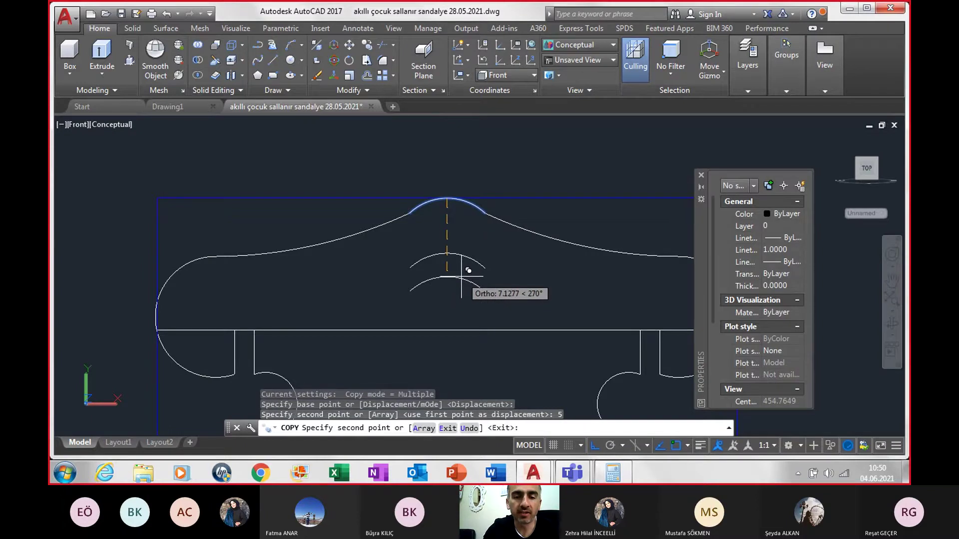
pyautogui.write('2.5')
pyautogui.press('Return')
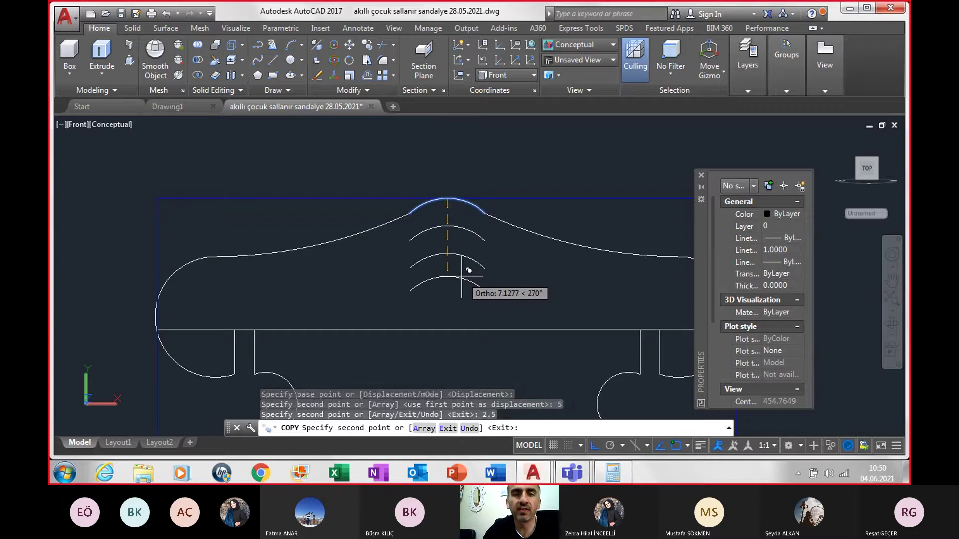
pyautogui.press('Escape')
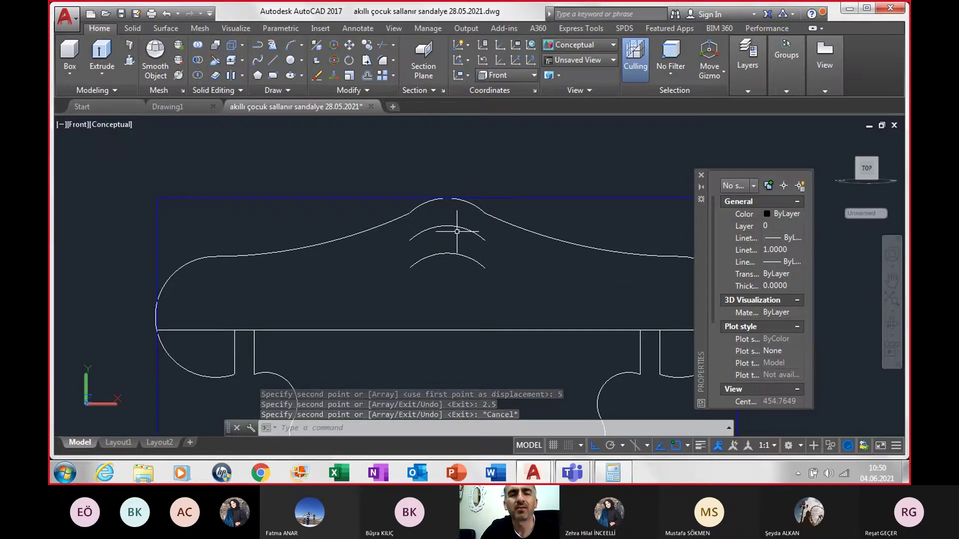
# - Start a dimension at the arc top, cancel it, and delete the upper arc copy
pyautogui.write('dim')
pyautogui.press('Return')
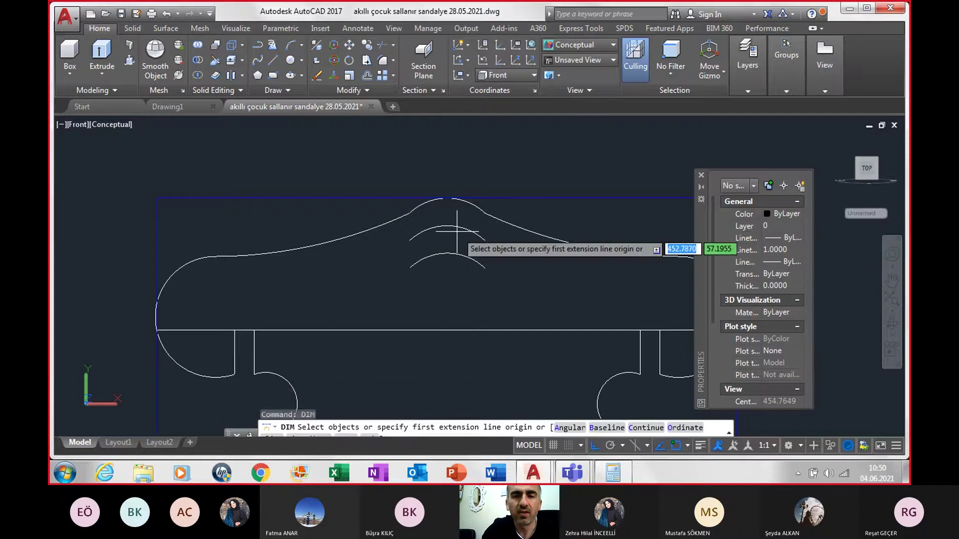
pyautogui.click(447, 199)
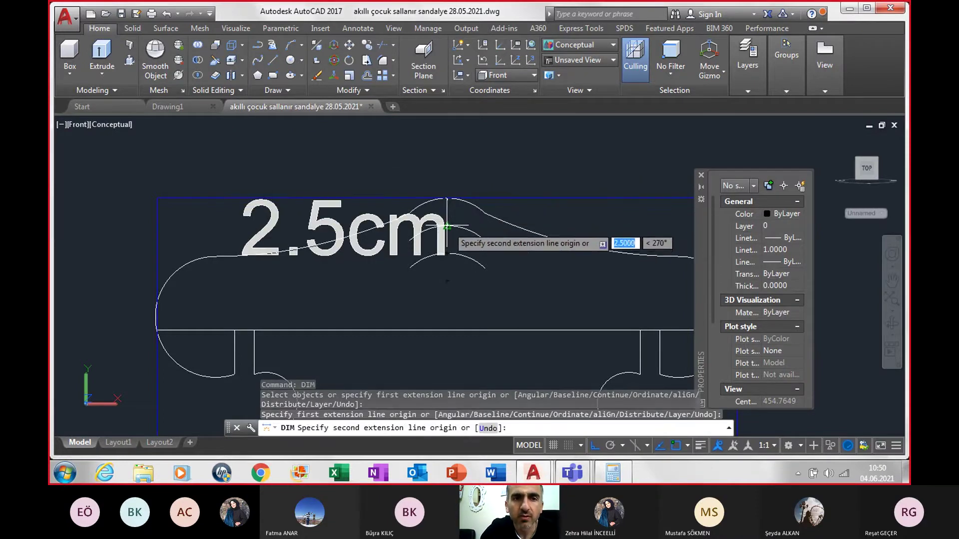
pyautogui.press('Escape')
pyautogui.click(451, 226)
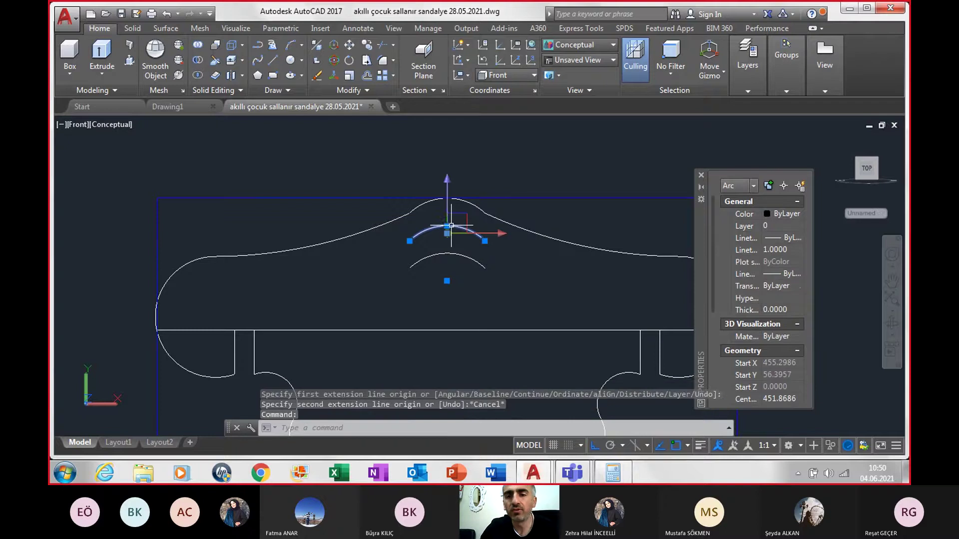
pyautogui.press('Delete')
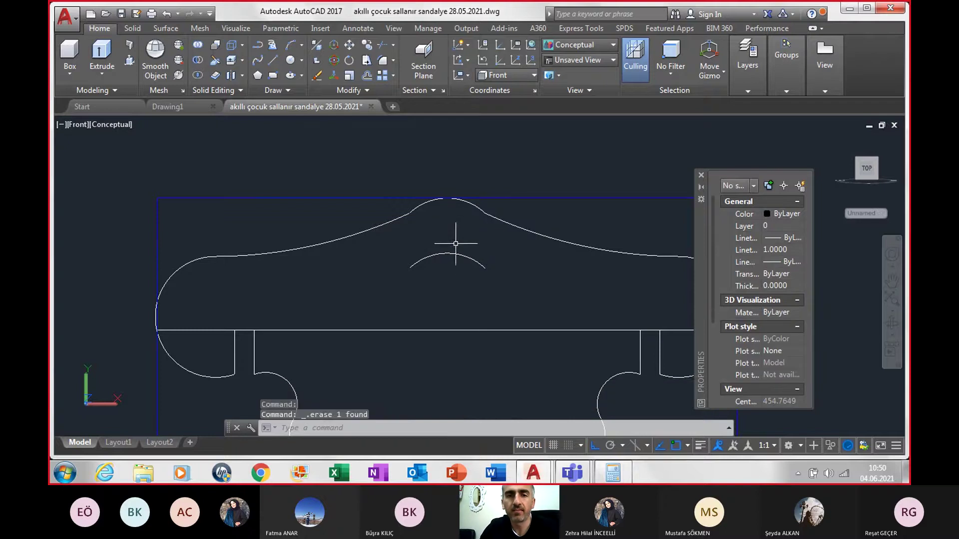
# - Copy the remaining arc 2.5 units below it
pyautogui.click(452, 254)
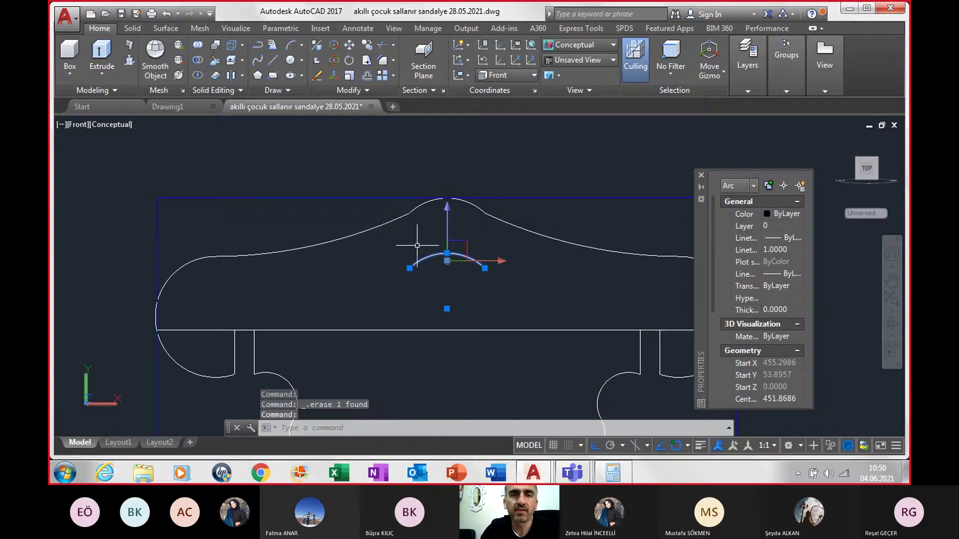
pyautogui.click(367, 45)
pyautogui.click(447, 254)
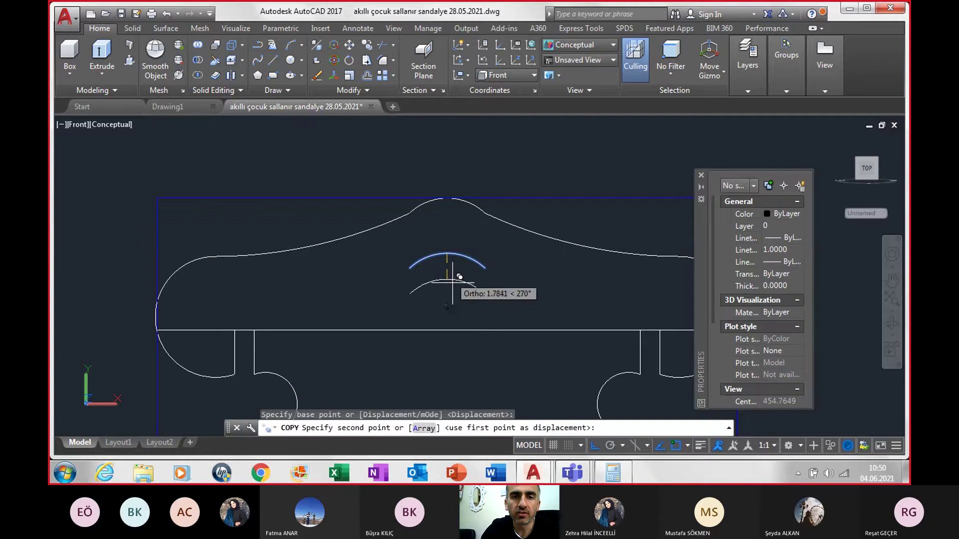
pyautogui.write('2')
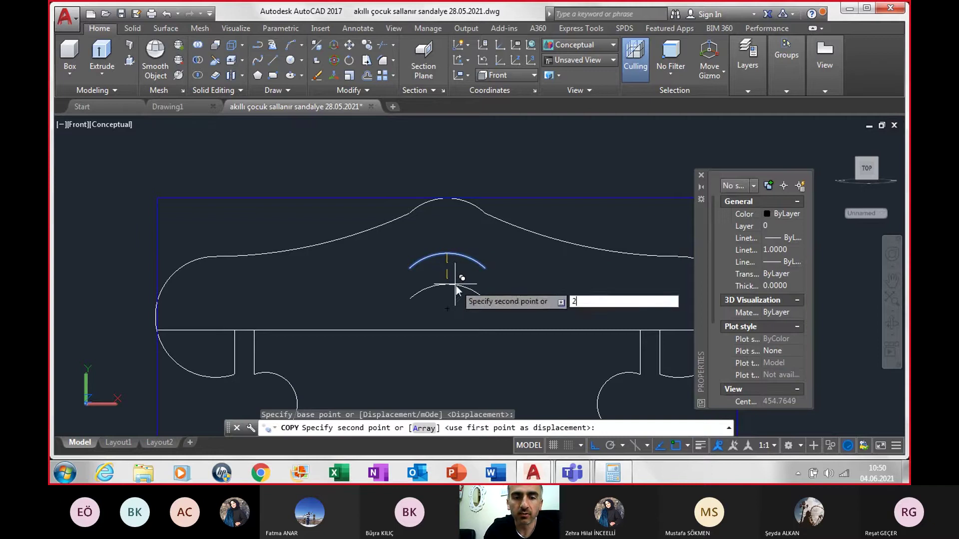
pyautogui.write('.5')
pyautogui.press('Return')
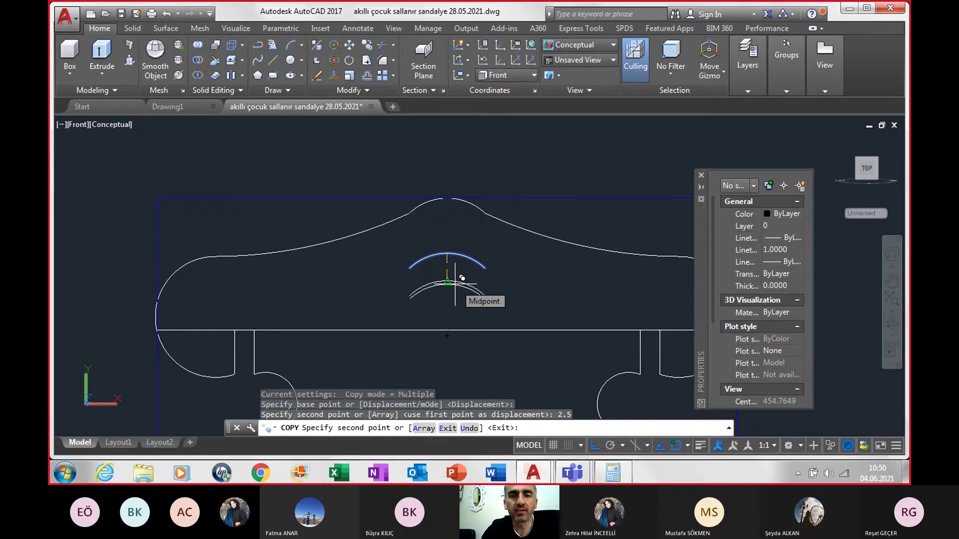
pyautogui.press('Escape')
pyautogui.scroll(2, 469, 307)
# - Join the arcs' left ends with a line and draw a circle at its midpoint through the ends
pyautogui.write('l')
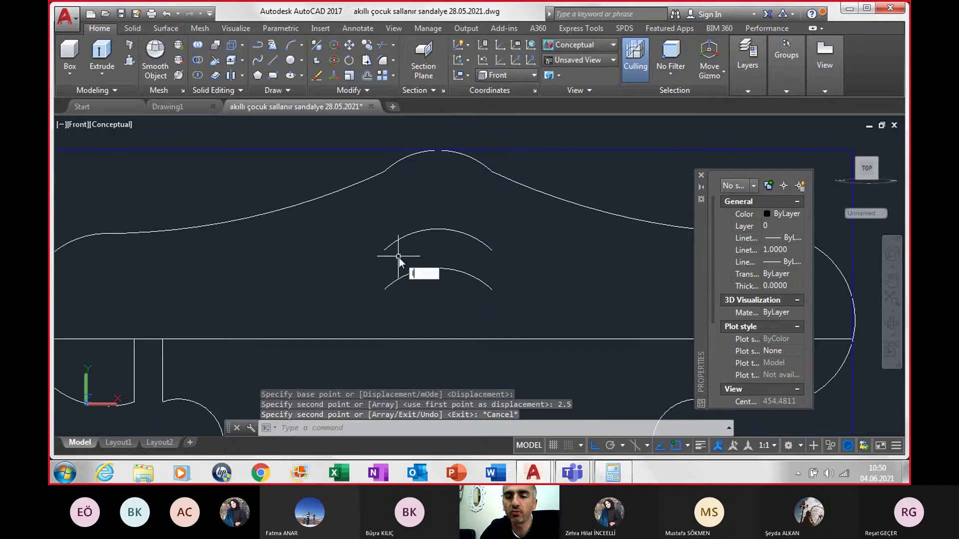
pyautogui.press('Return')
pyautogui.click(385, 290)
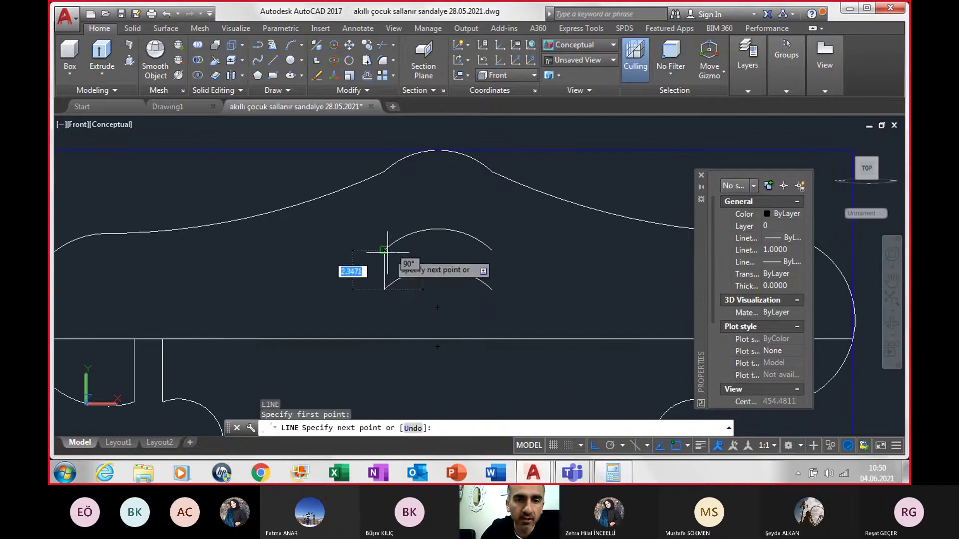
pyautogui.click(385, 250)
pyautogui.press('Escape')
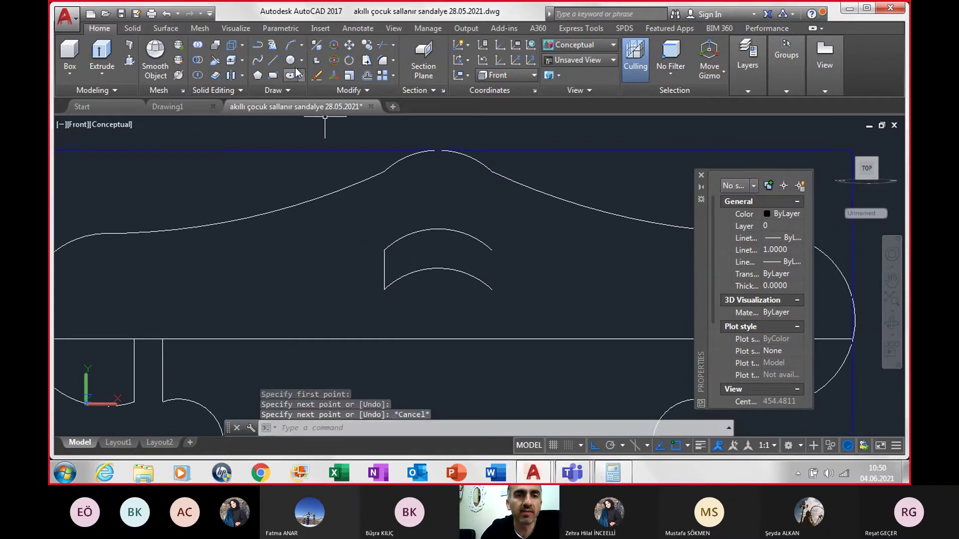
pyautogui.click(290, 60)
pyautogui.click(384, 269)
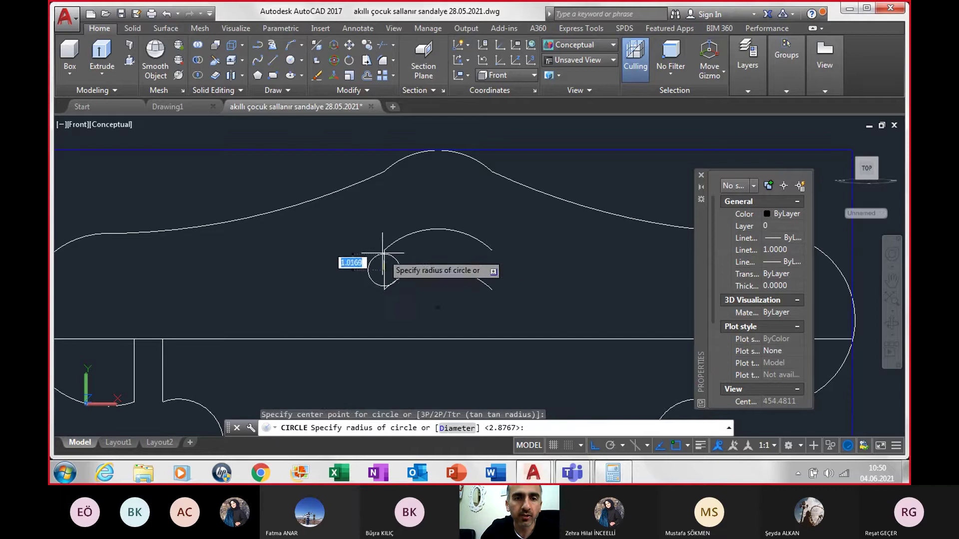
pyautogui.click(384, 250)
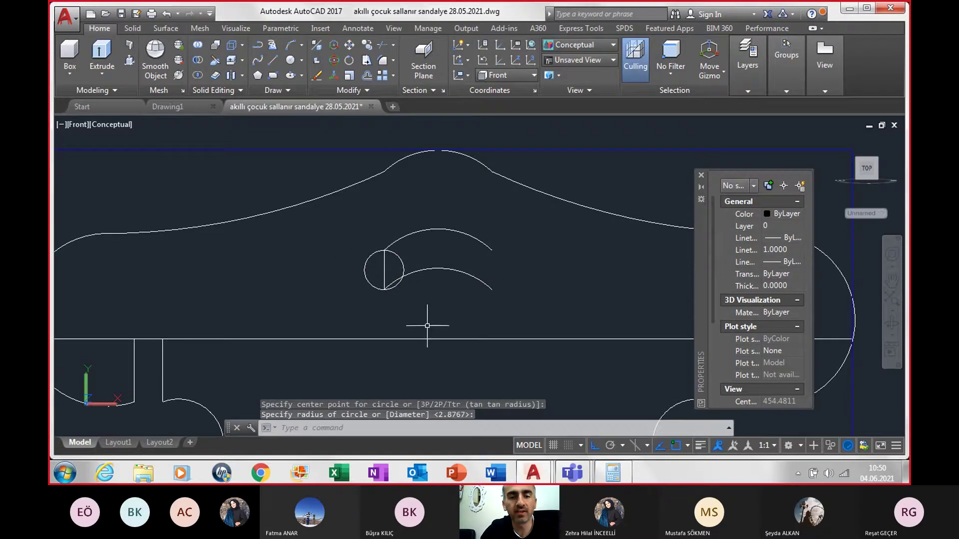
# - Trim away the circle's right half, leaving a rounded left end cap
pyautogui.write('t')
pyautogui.press('Return')
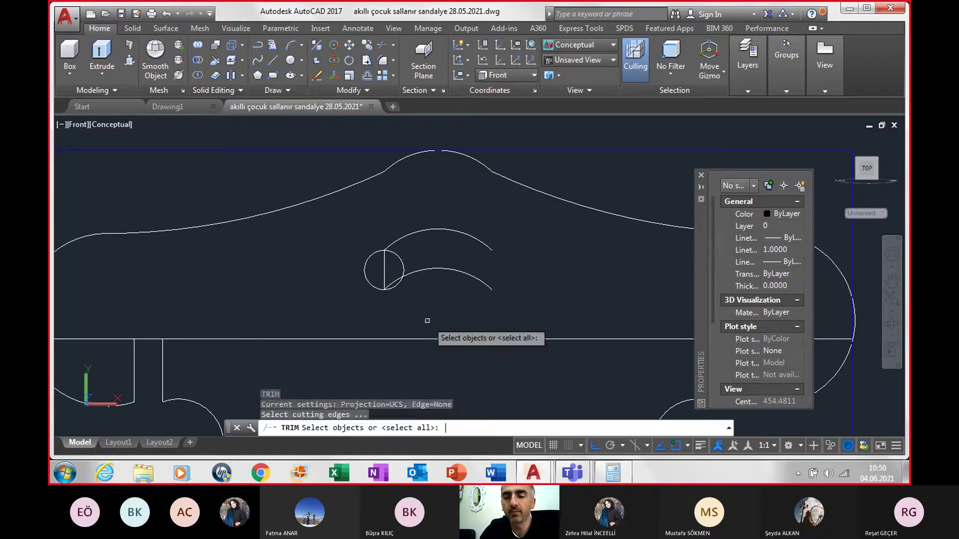
pyautogui.press('Return')
pyautogui.click(399, 278)
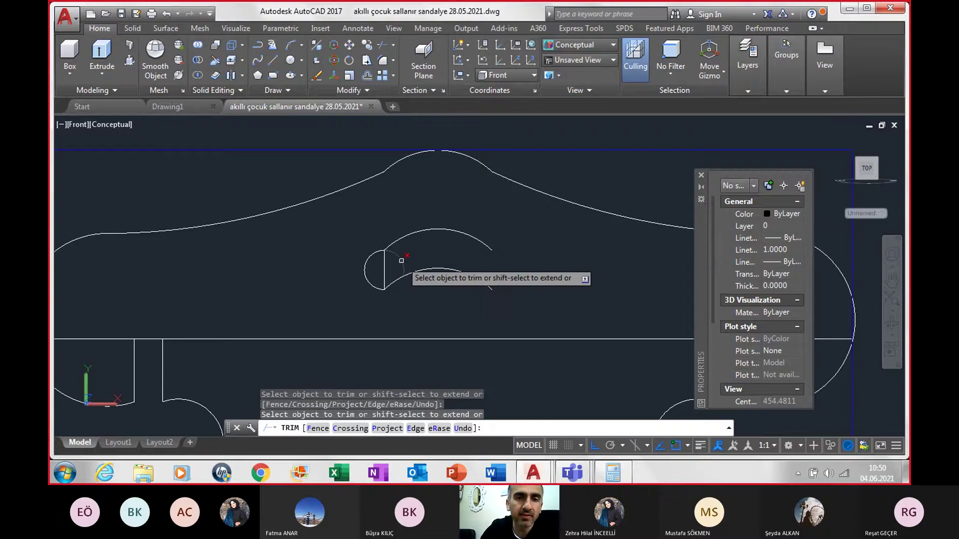
pyautogui.press('Return')
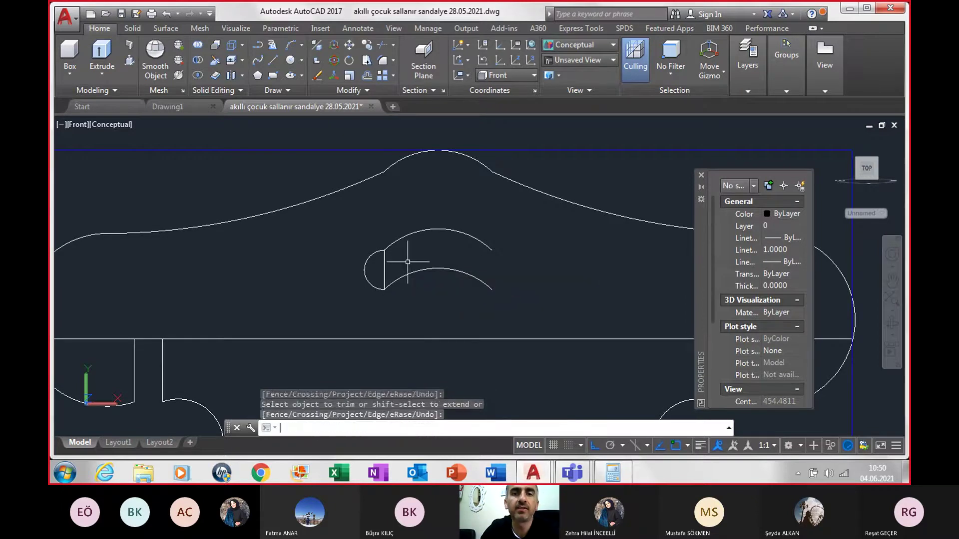
# - Mirror the left cap to the slot's right end and erase the joining line
pyautogui.click(365, 267)
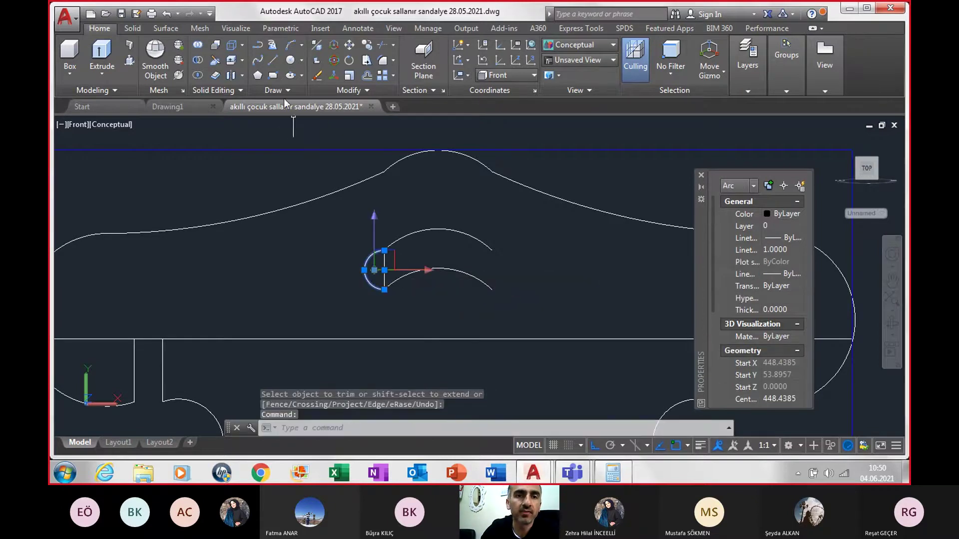
pyautogui.click(352, 90)
pyautogui.click(382, 105)
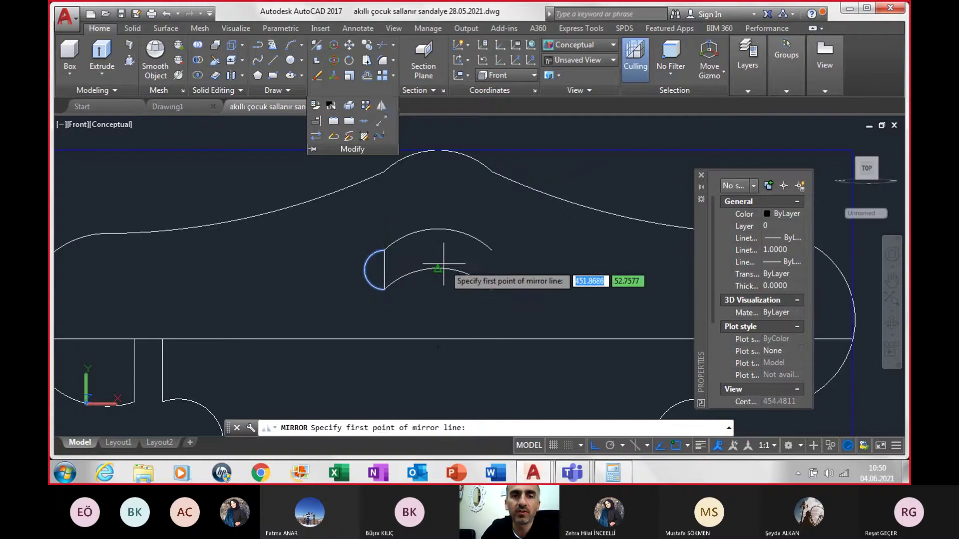
pyautogui.click(439, 270)
pyautogui.click(438, 230)
pyautogui.press('Return')
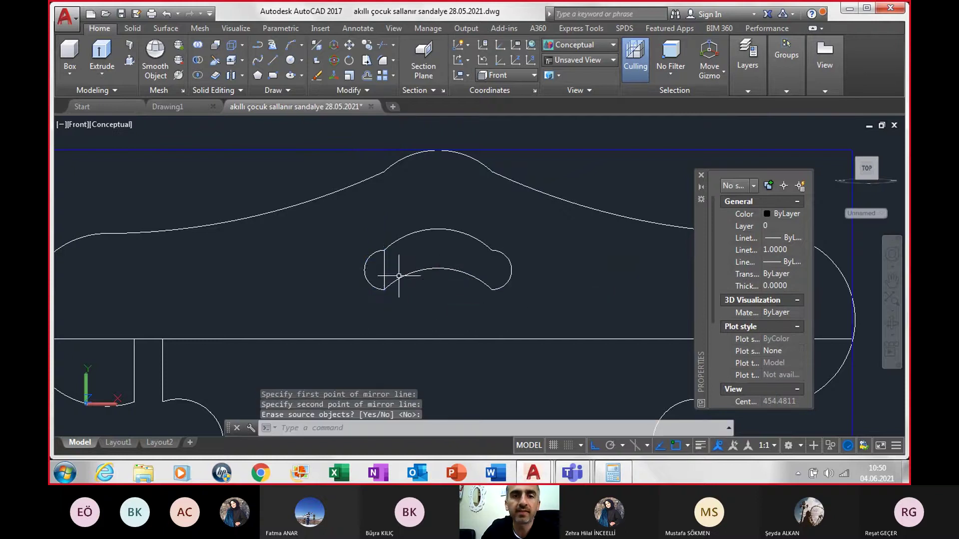
pyautogui.click(385, 268)
pyautogui.press('Delete')
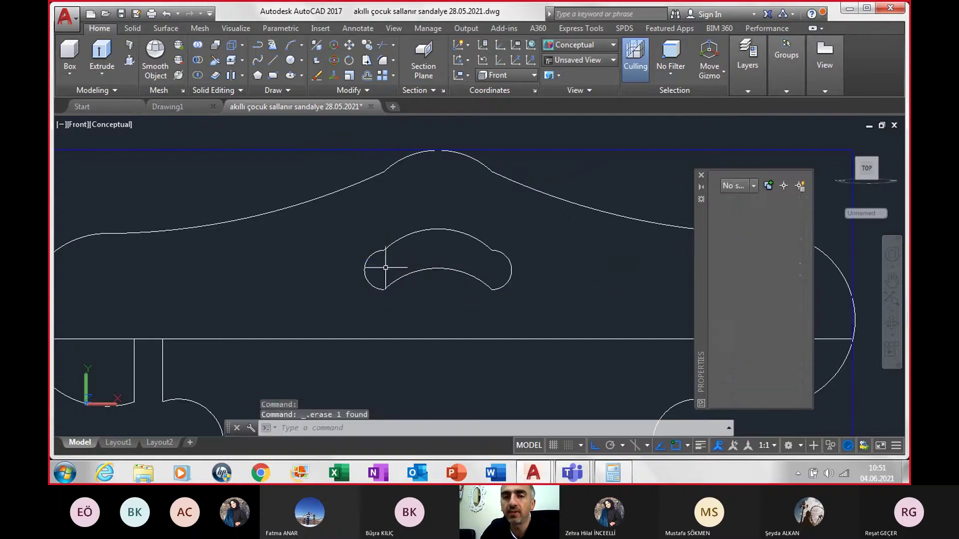
# - Pan and zoom to compare the drawn side panel with the reference sheet's handle slot
pyautogui.scroll(-2, 449, 303)
pyautogui.moveTo(463, 314); pyautogui.dragTo(407, 274, button='middle')
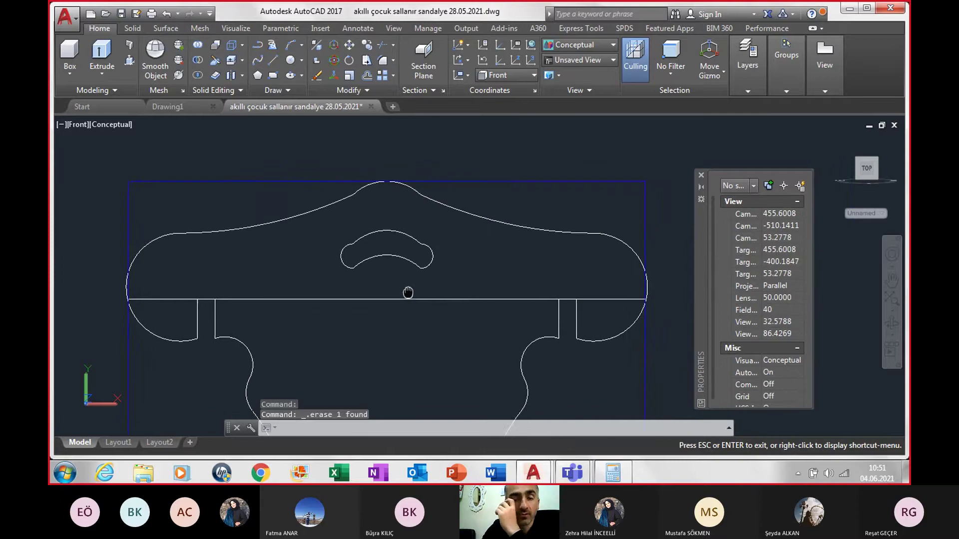
pyautogui.scroll(-2, 407, 274)
pyautogui.scroll(-2, 408, 280)
pyautogui.scroll(-3, 408, 280)
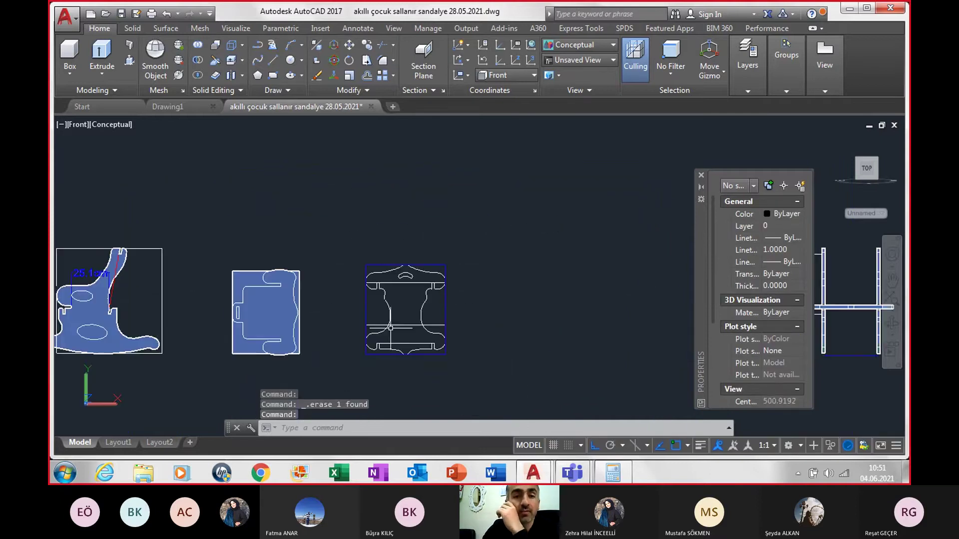
pyautogui.moveTo(165, 322)
pyautogui.mouseDown(button='middle')
pyautogui.moveTo(405, 308)
pyautogui.moveTo(497, 278)
pyautogui.mouseUp(button='middle')
pyautogui.scroll(3, 229, 195)
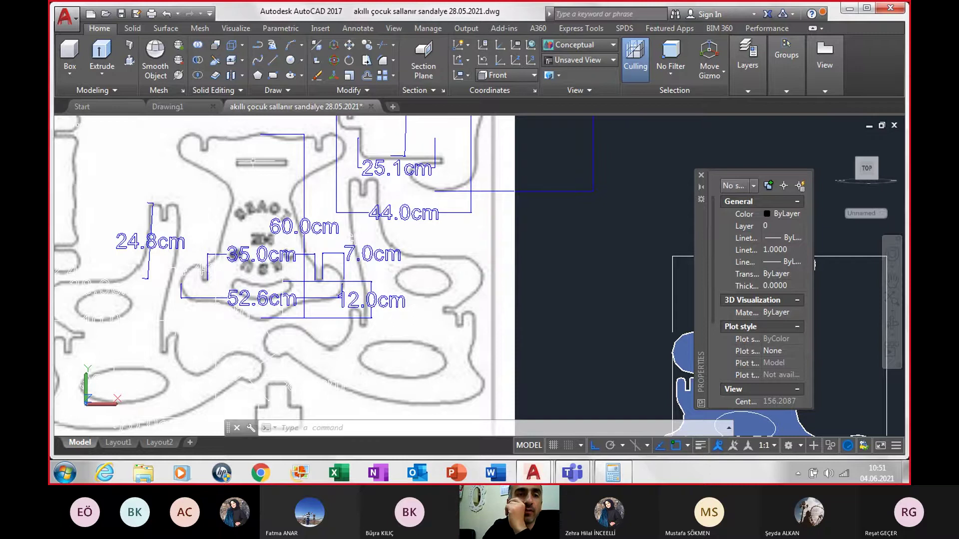
pyautogui.scroll(3, 187, 145)
pyautogui.scroll(2, 187, 145)
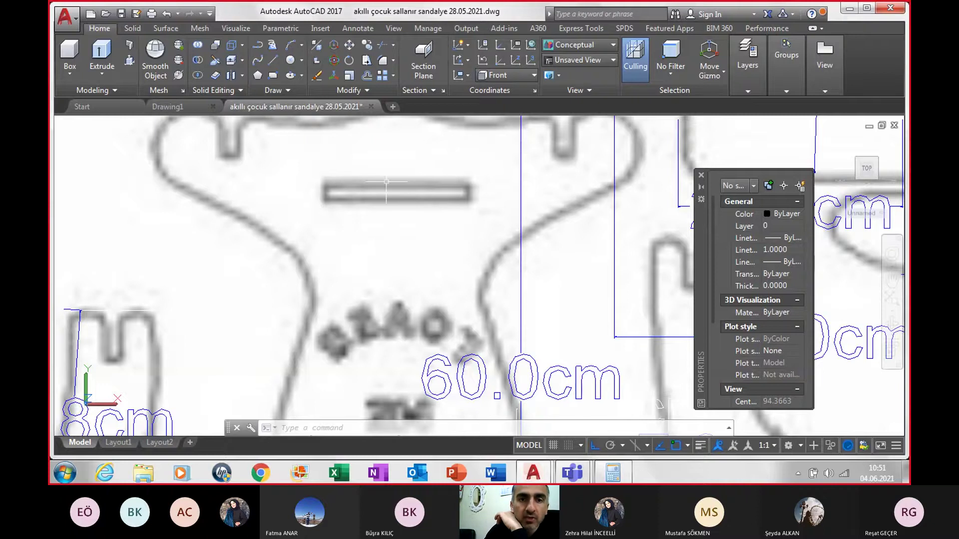
pyautogui.scroll(-2, 493, 200)
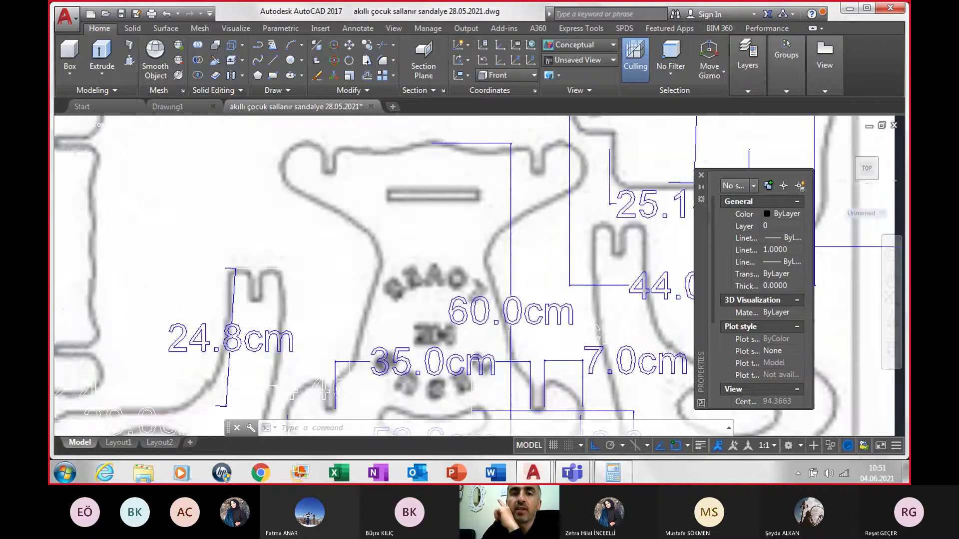
pyautogui.scroll(-2, 494, 201)
pyautogui.scroll(-4, 493, 200)
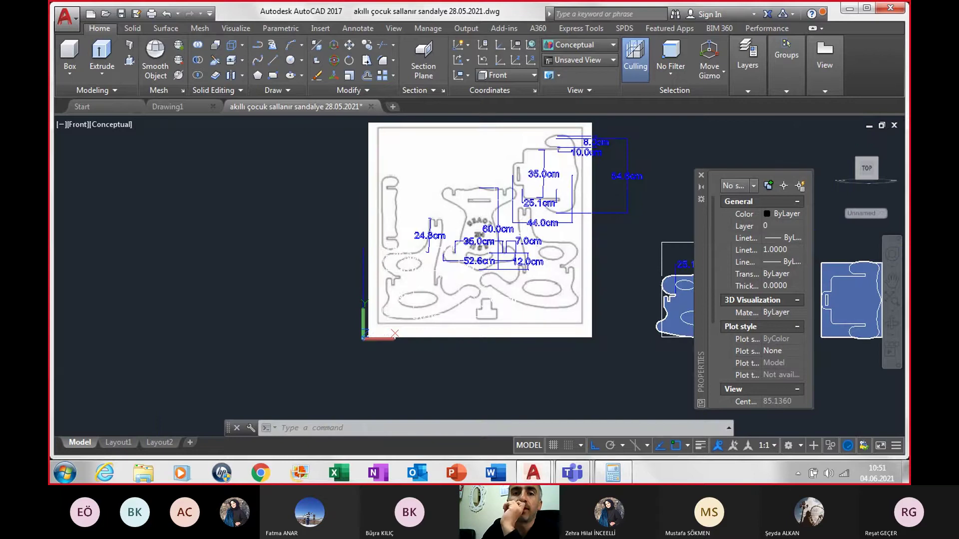
pyautogui.moveTo(349, 129); pyautogui.dragTo(77, 138, button='middle')
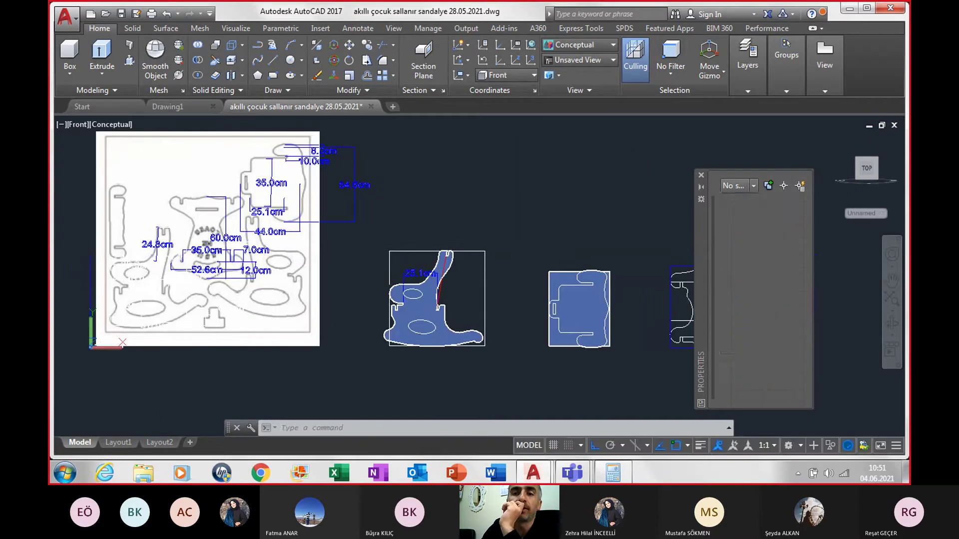
# - Switch to the Left view and zoom toward the chair's seat area
pyautogui.click(80, 124)
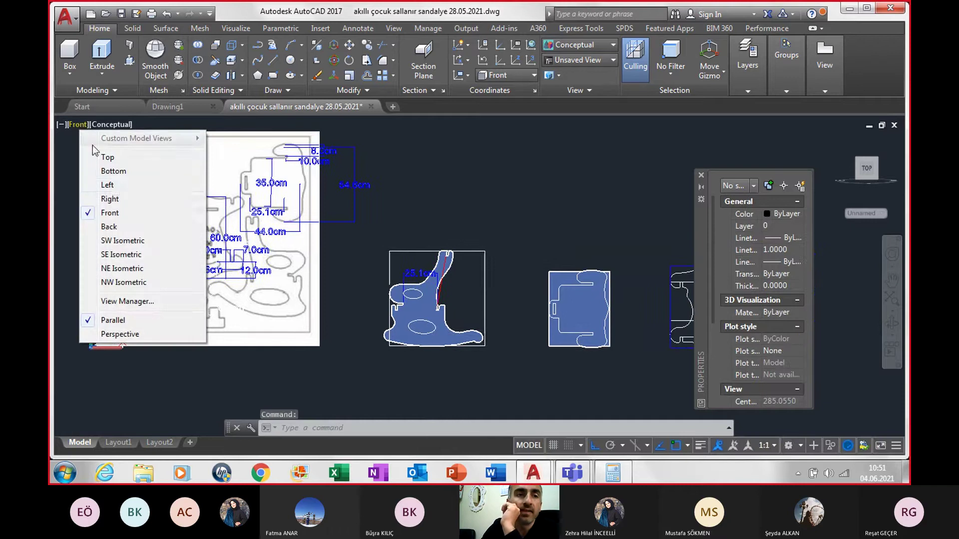
pyautogui.click(107, 185)
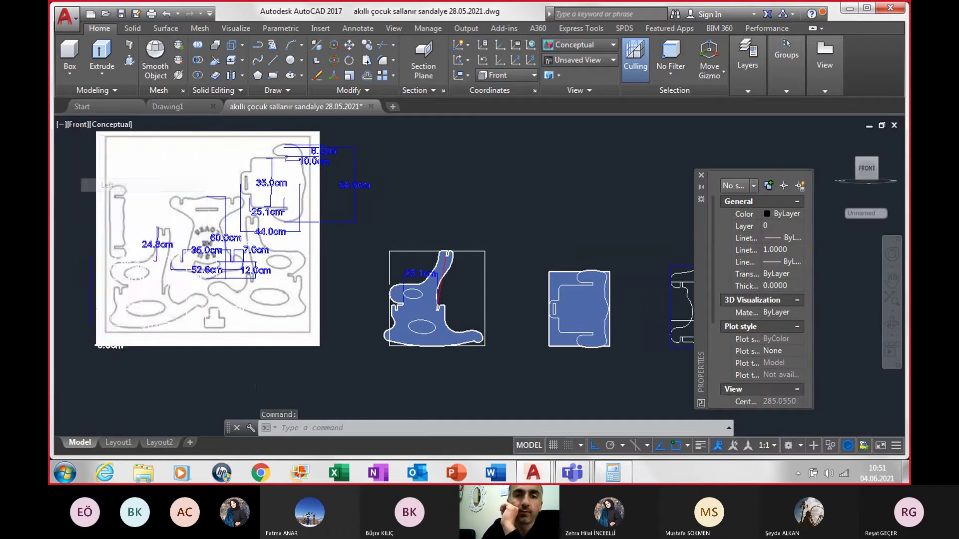
pyautogui.scroll(2, 518, 368)
pyautogui.scroll(2, 495, 367)
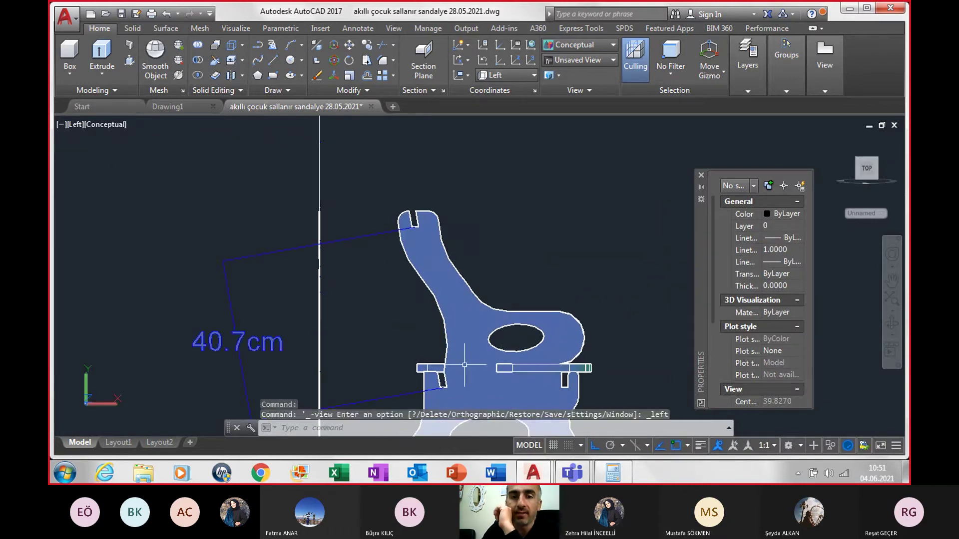
pyautogui.scroll(2, 465, 365)
pyautogui.moveTo(465, 366)
pyautogui.mouseDown(button='middle')
pyautogui.moveTo(452, 362)
pyautogui.moveTo(479, 331)
pyautogui.mouseUp(button='middle')
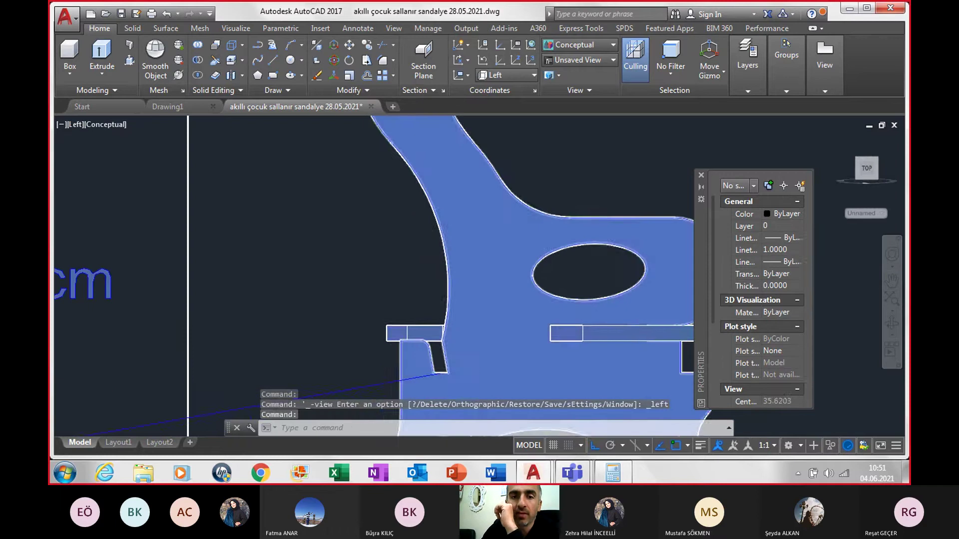
pyautogui.scroll(2, 459, 367)
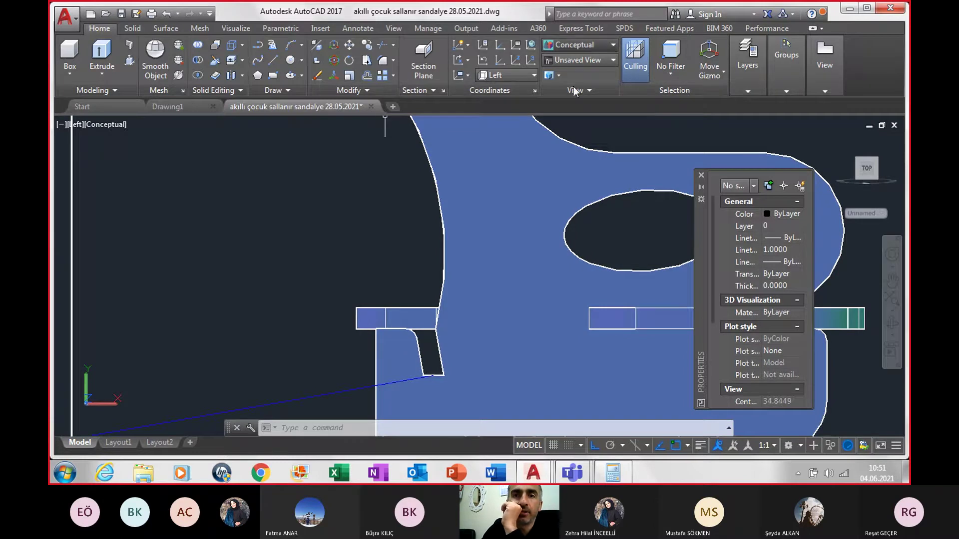
# - Set the 2D Wireframe visual style and zoom in on the leg under the seat
pyautogui.click(579, 45)
pyautogui.click(578, 68)
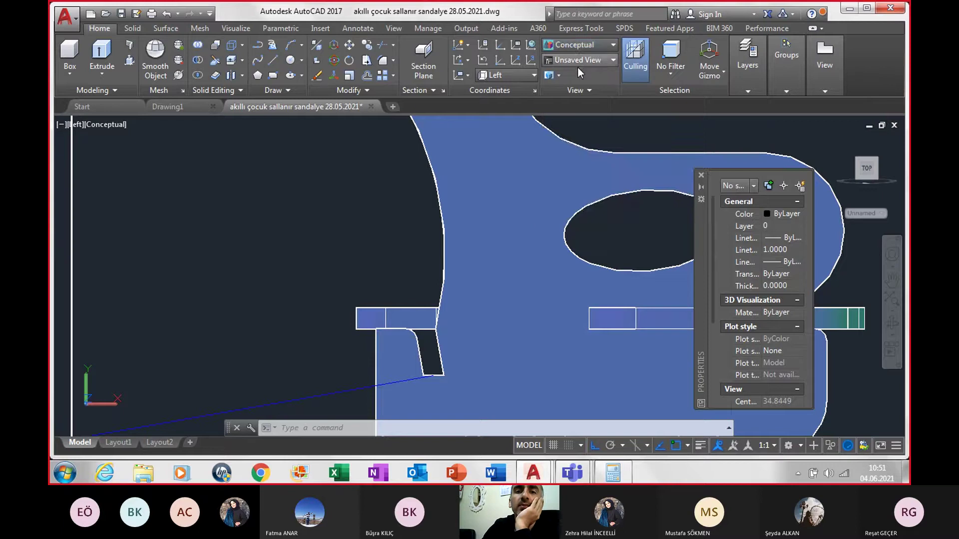
pyautogui.moveTo(357, 280); pyautogui.dragTo(337, 228, button='middle')
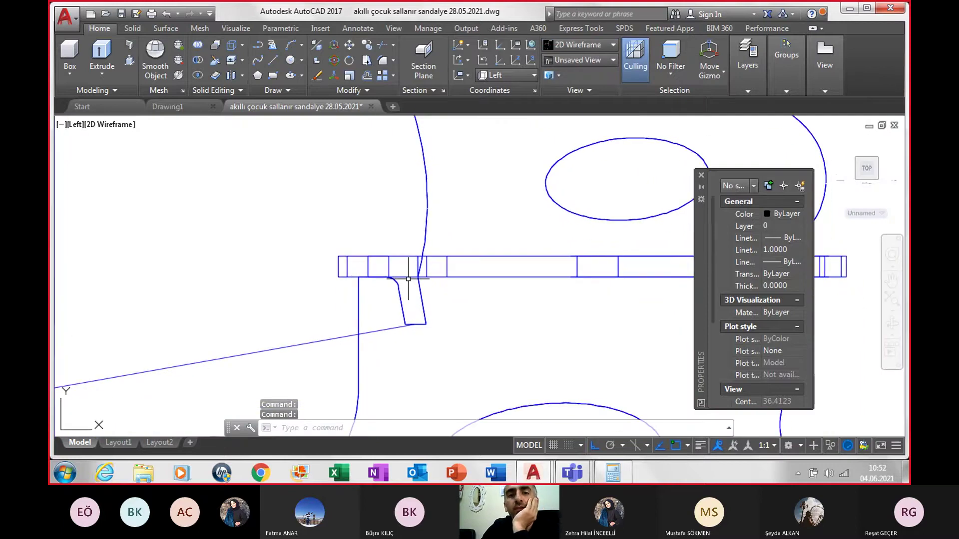
pyautogui.scroll(2, 408, 279)
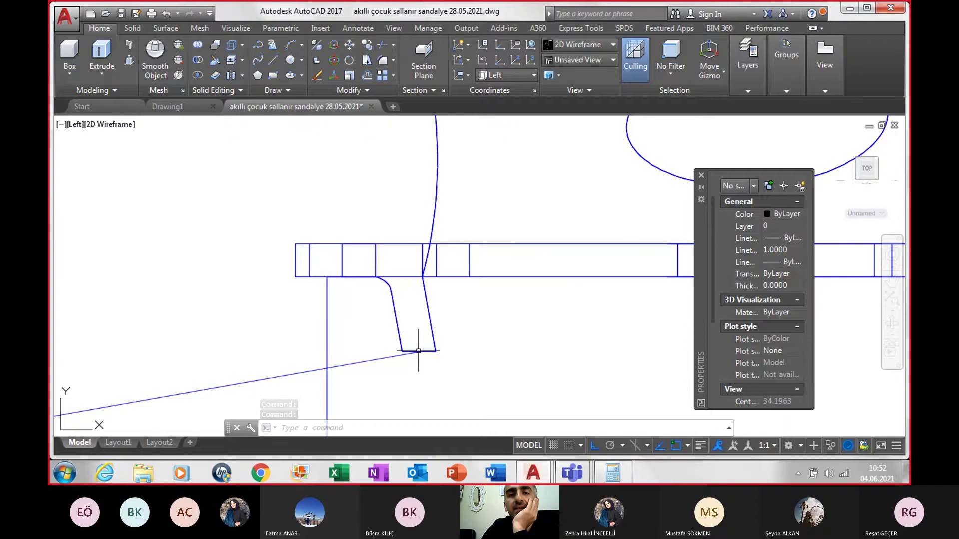
pyautogui.scroll(-5, 402, 271)
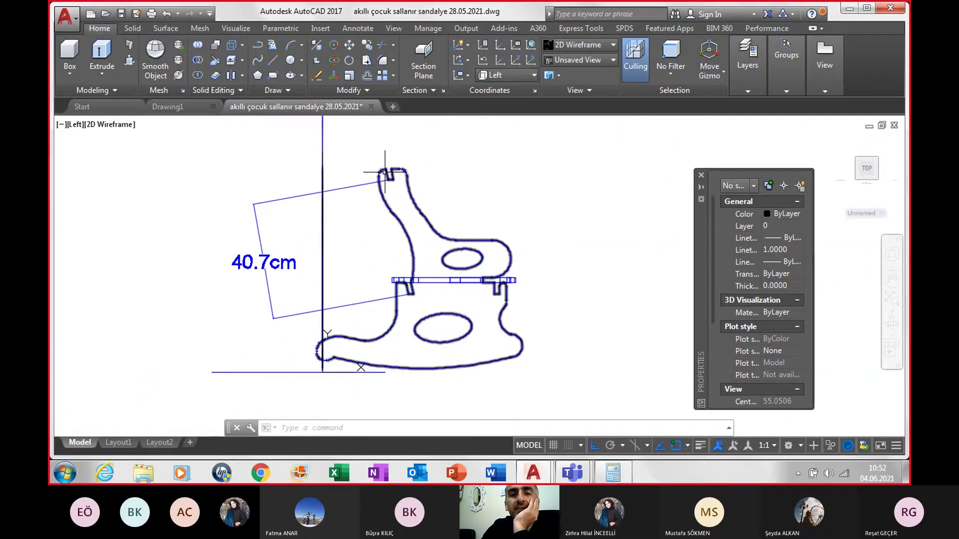
pyautogui.scroll(5, 408, 299)
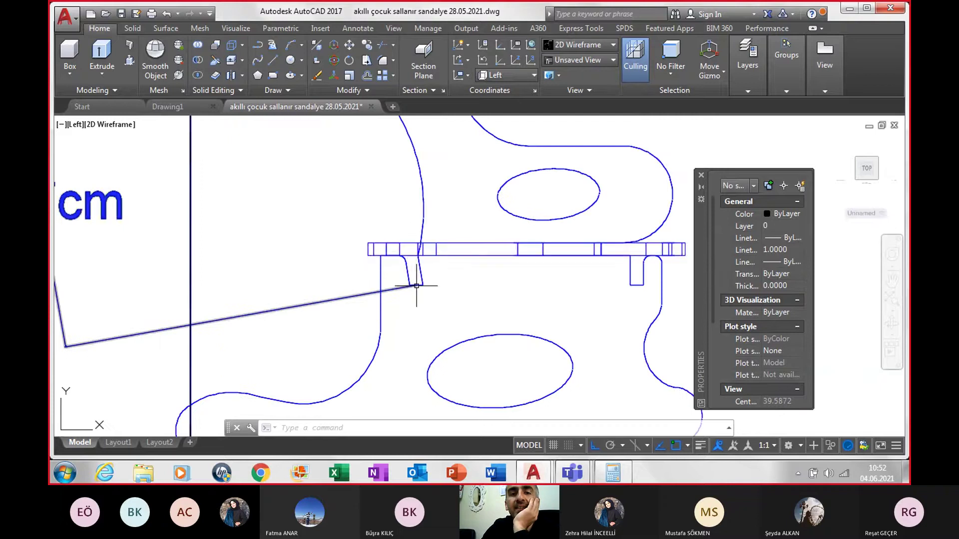
pyautogui.scroll(3, 417, 285)
pyautogui.write('DIMA')
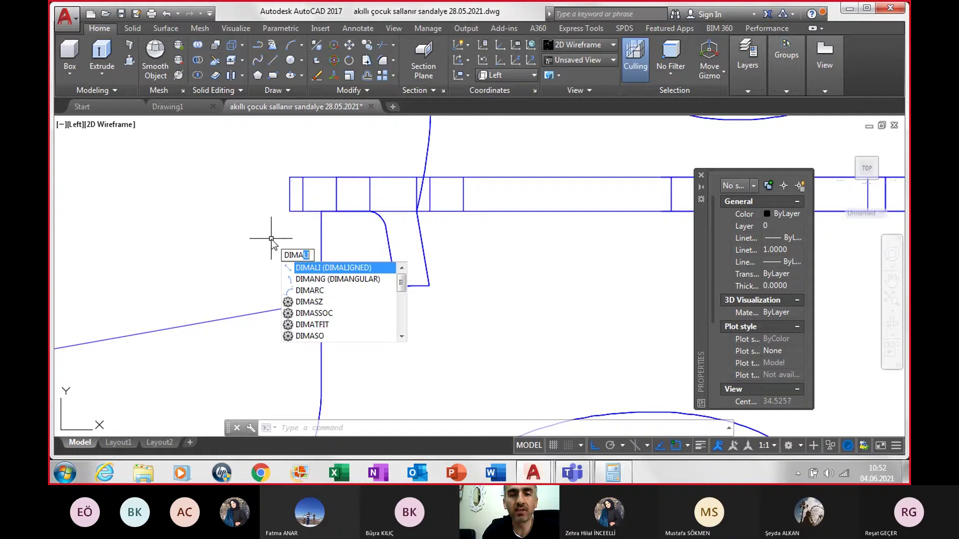
# - Measure the leg from its bottom corner to the seat underside (4.1cm) without keeping the dimension
pyautogui.press('Return')
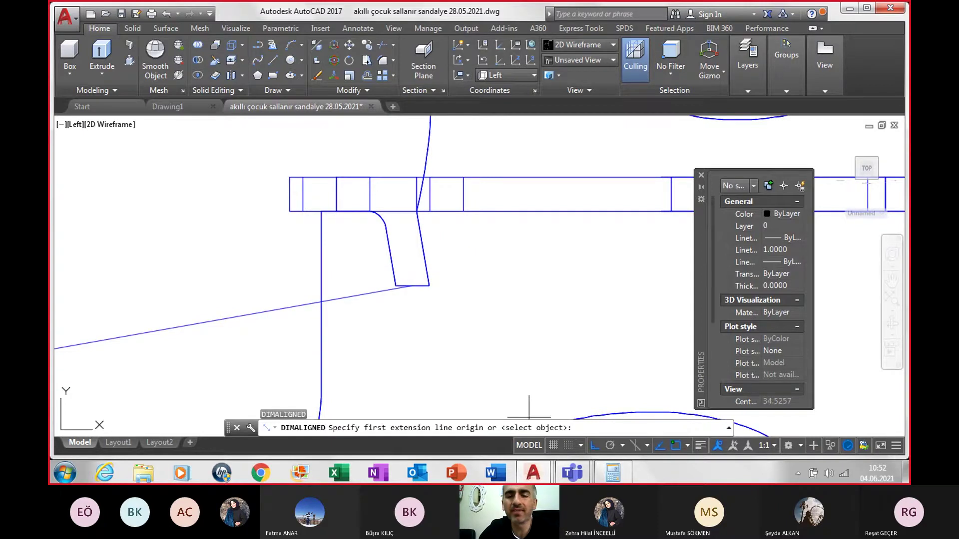
pyautogui.click(411, 285)
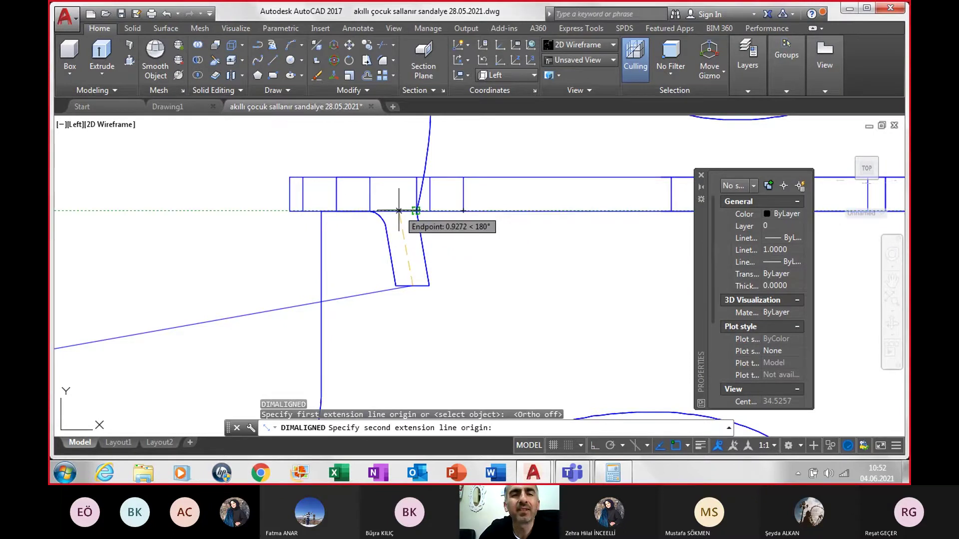
pyautogui.click(416, 211)
pyautogui.scroll(-2, 325, 256)
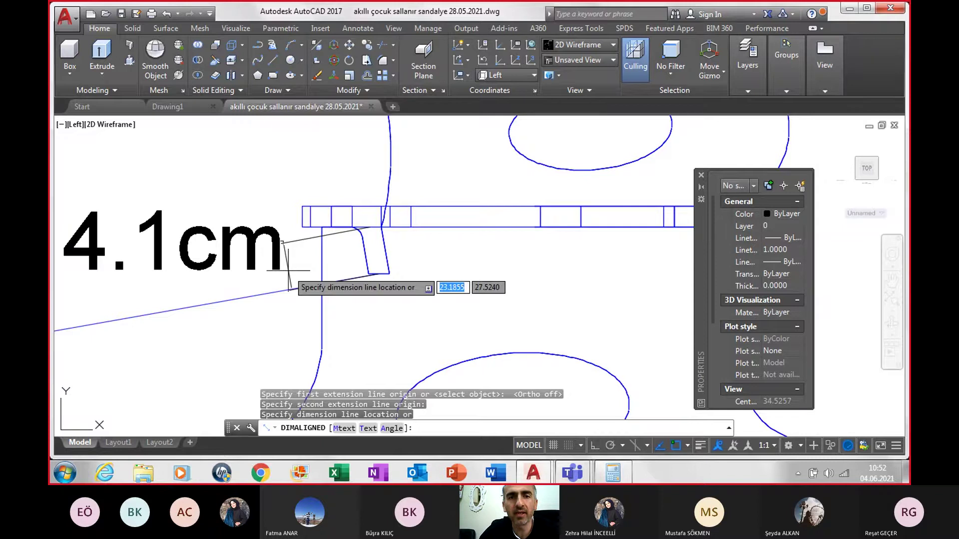
pyautogui.press('Escape')
pyautogui.scroll(-2, 279, 267)
pyautogui.scroll(-2, 270, 205)
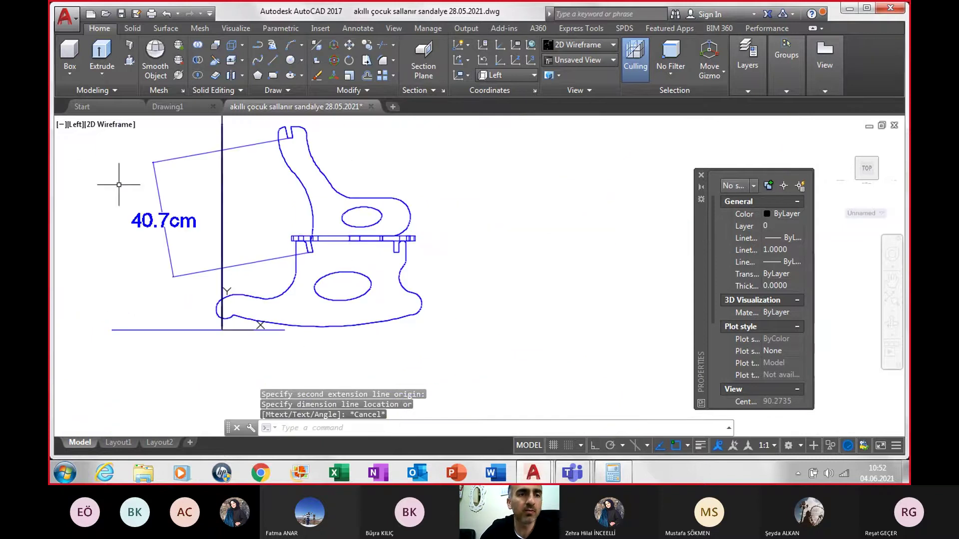
pyautogui.click(74, 124)
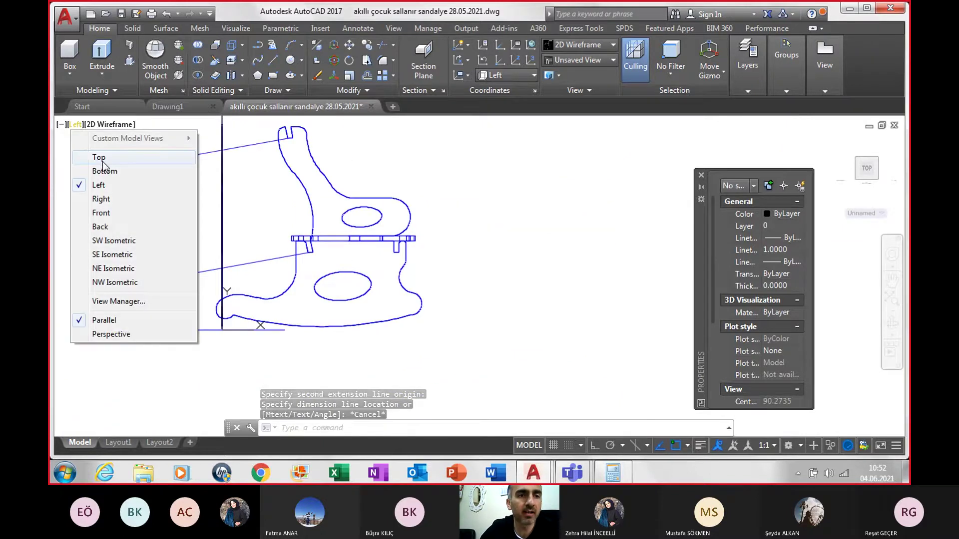
# - Switch to the Top view and center and zoom in on the chair
pyautogui.click(99, 158)
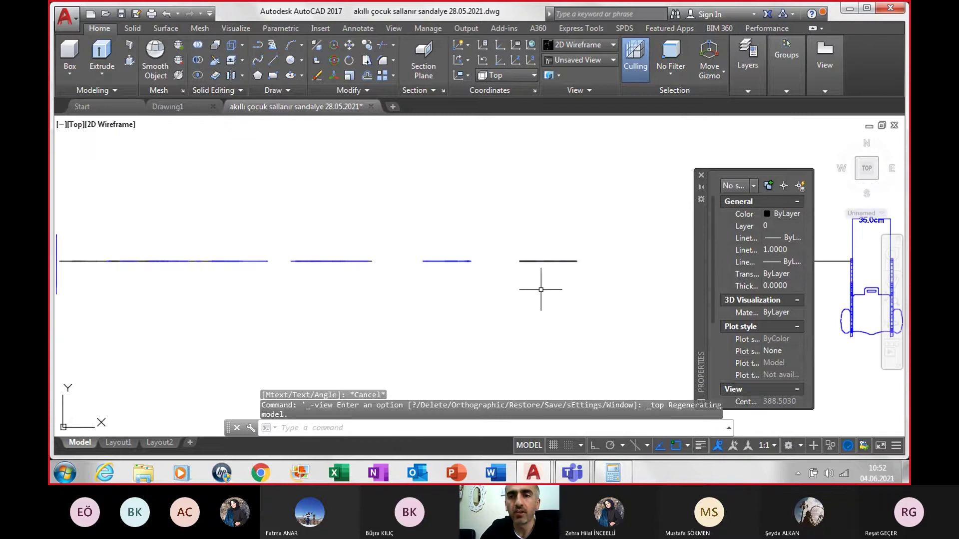
pyautogui.moveTo(541, 289); pyautogui.dragTo(388, 273, button='middle')
pyautogui.moveTo(623, 274); pyautogui.dragTo(328, 273, button='middle')
pyautogui.scroll(2, 442, 266)
pyautogui.scroll(4, 442, 266)
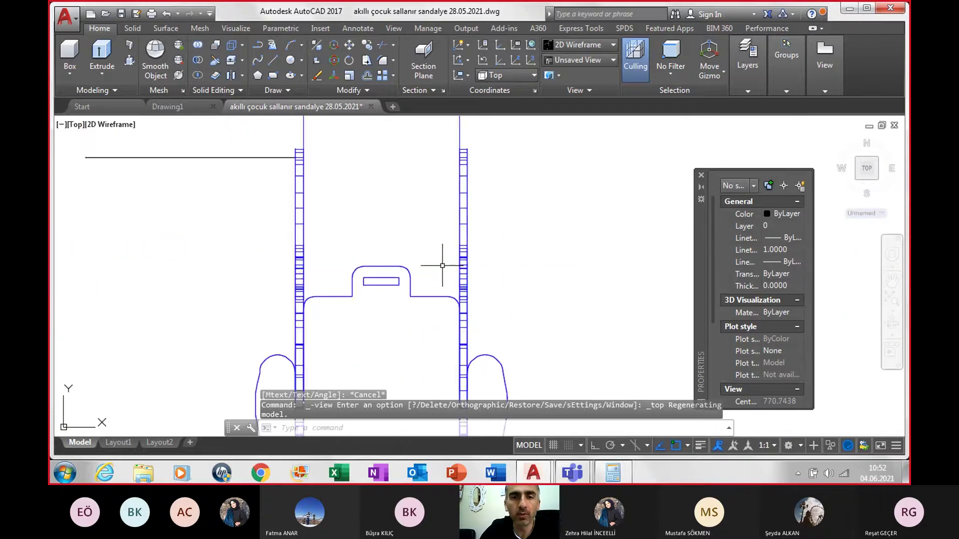
pyautogui.scroll(4, 443, 265)
# - Measure the slotted tab across its shoulders (13.0cm), discard the dimension, and zoom out
pyautogui.write('di')
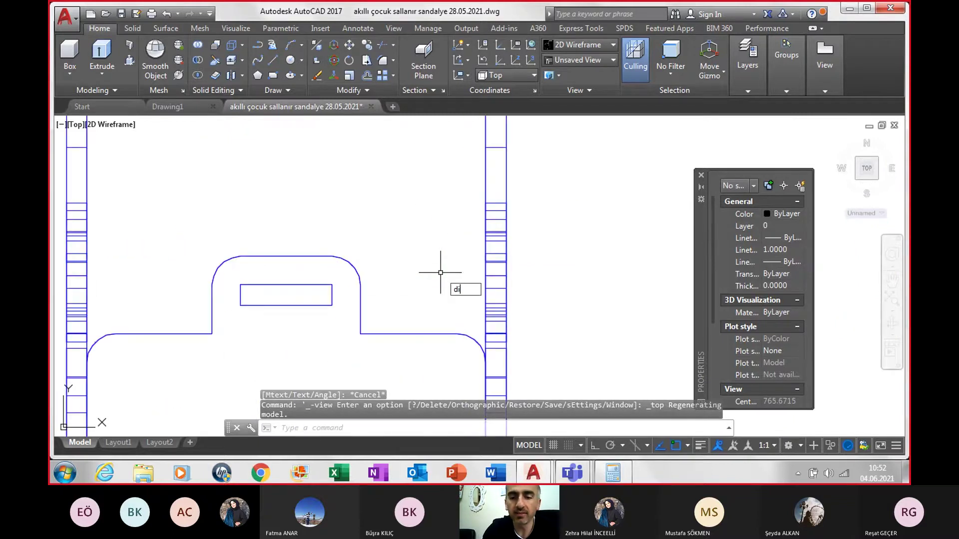
pyautogui.write('m')
pyautogui.press('Return')
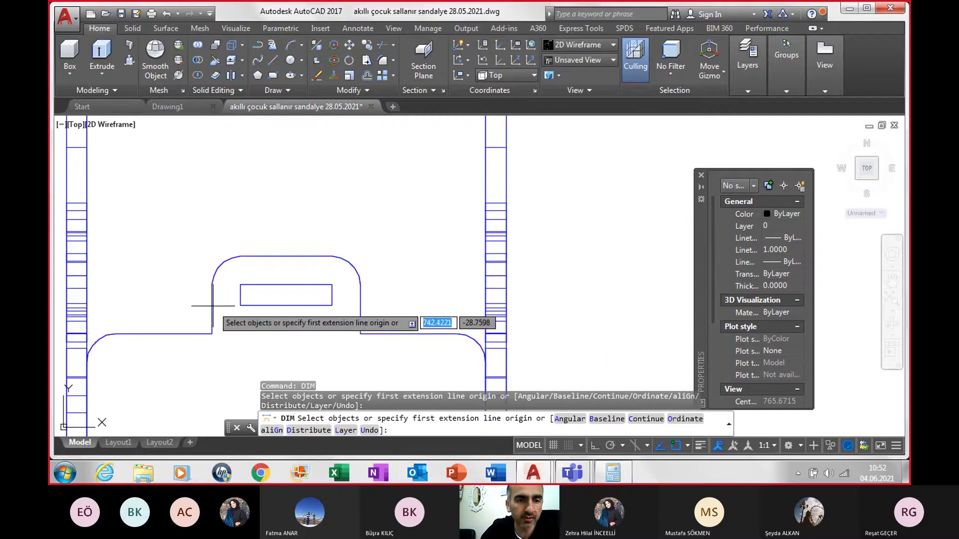
pyautogui.click(211, 310)
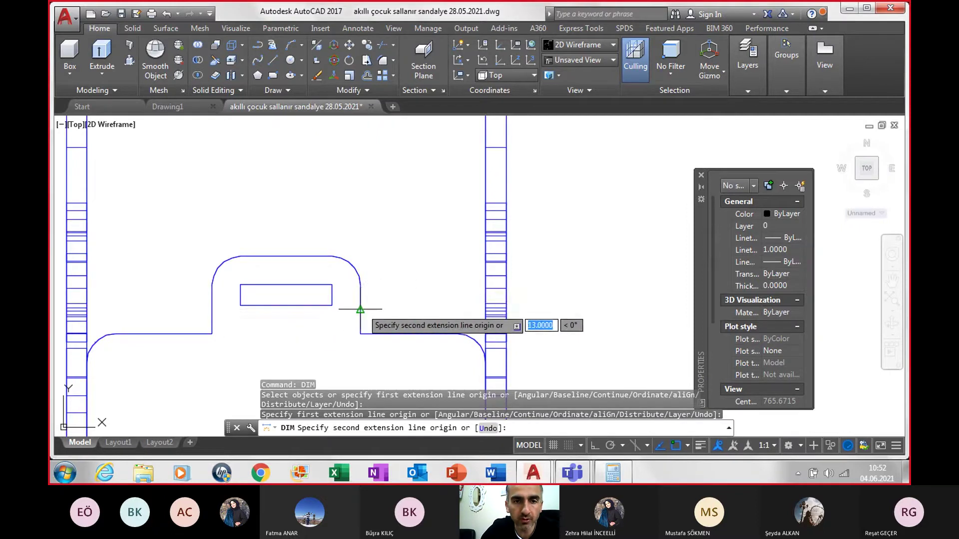
pyautogui.click(360, 310)
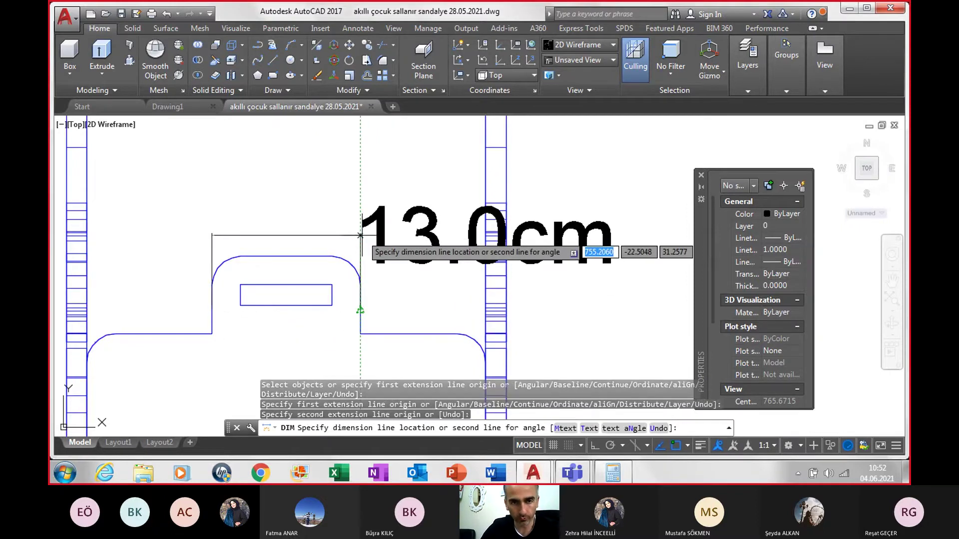
pyautogui.press('Escape')
pyautogui.scroll(-2, 364, 232)
pyautogui.scroll(-4, 368, 235)
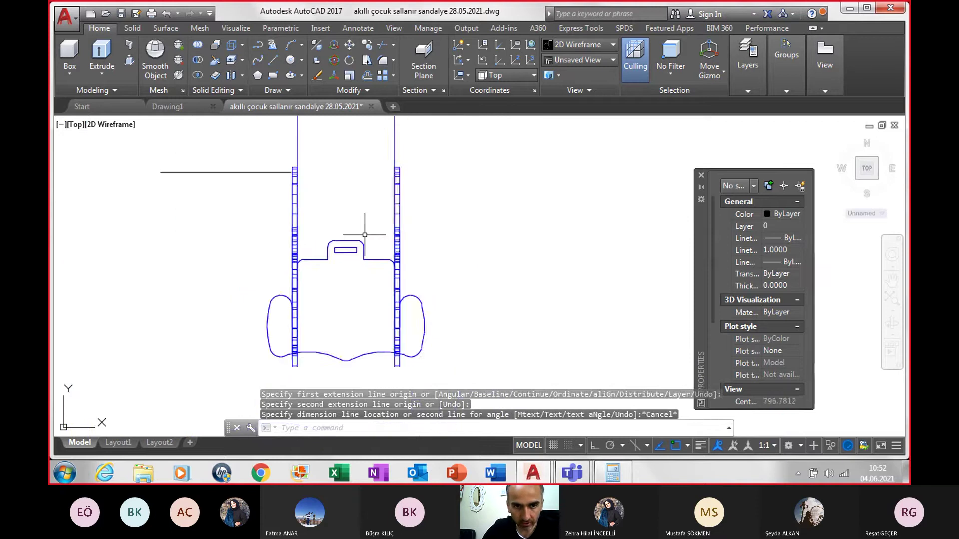
pyautogui.scroll(-2, 331, 253)
# - Switch to the Front view and zoom in on the slotted part
pyautogui.click(75, 125)
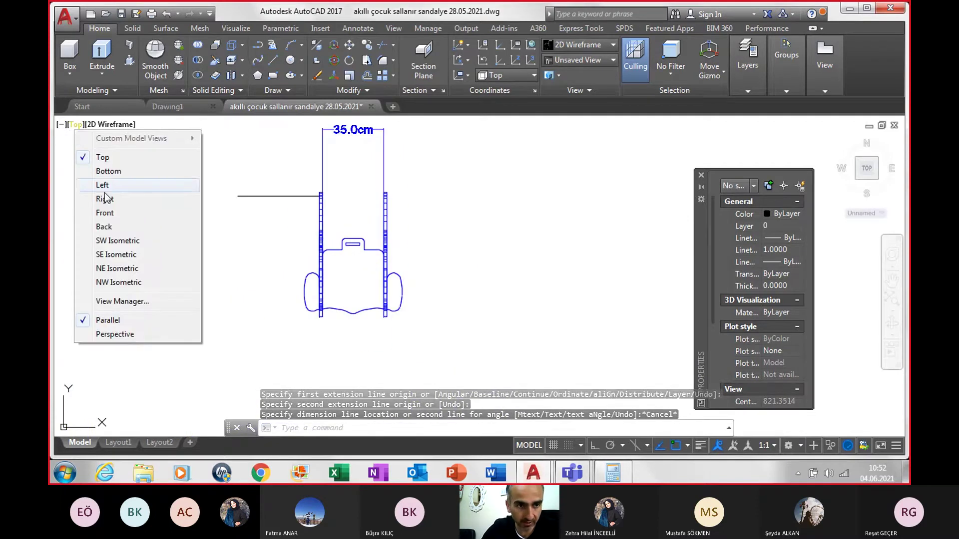
pyautogui.click(116, 215)
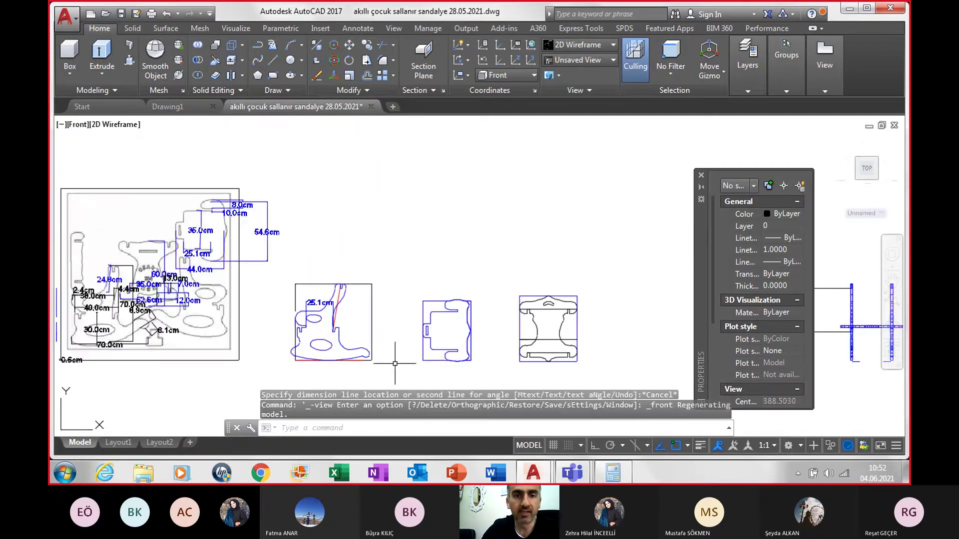
pyautogui.scroll(5, 567, 358)
pyautogui.moveTo(566, 356); pyautogui.dragTo(544, 357, button='middle')
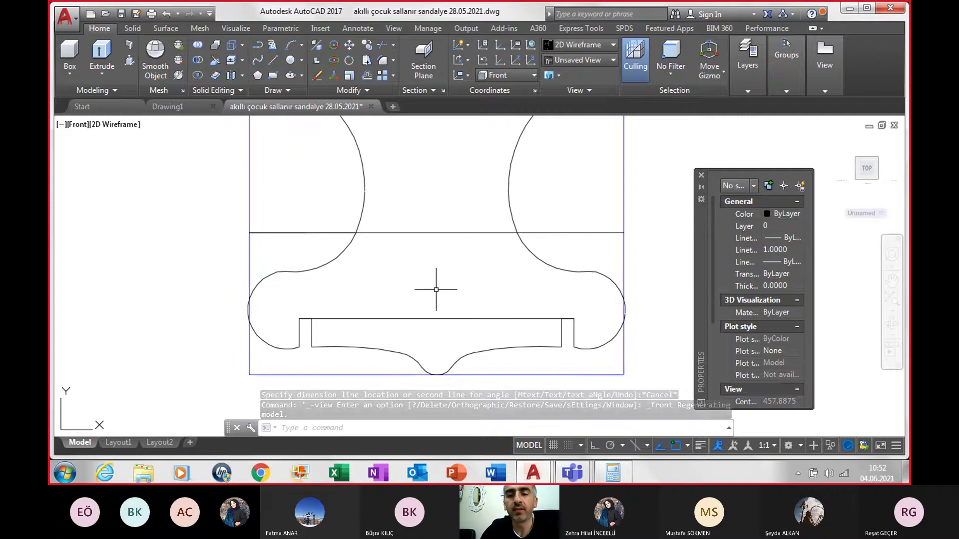
# - Draw a 4.1-long vertical line up from the middle of the slot's top edge
pyautogui.write('l')
pyautogui.press('Return')
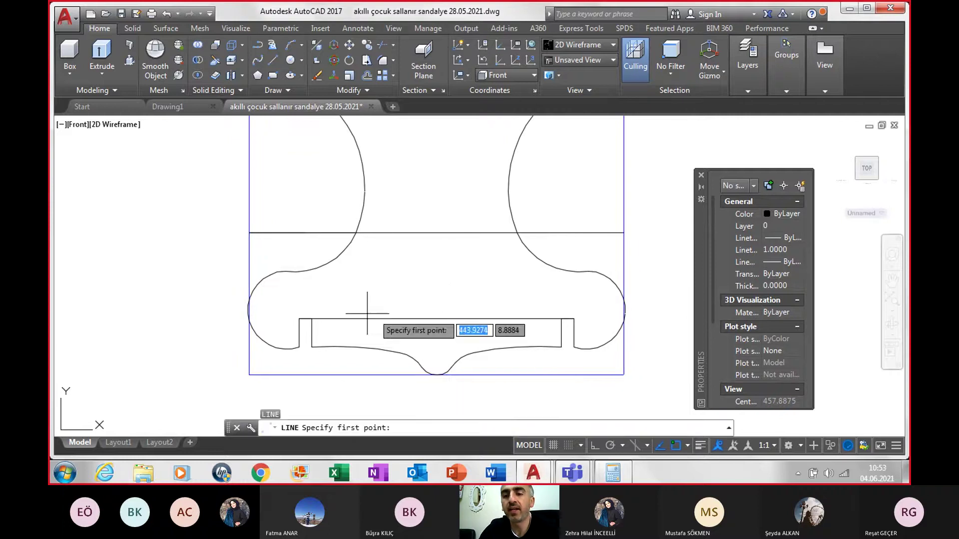
pyautogui.click(437, 318)
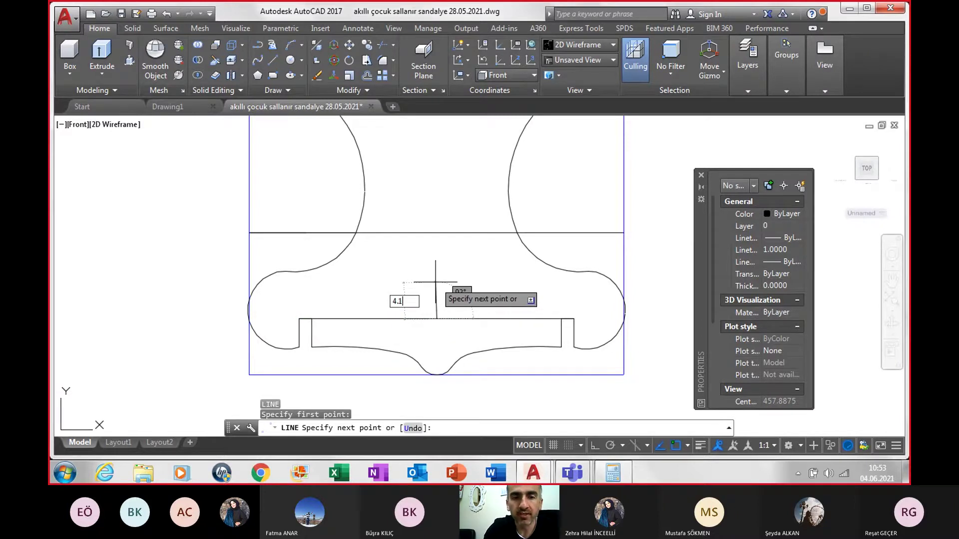
pyautogui.press('Return')
pyautogui.press('Escape')
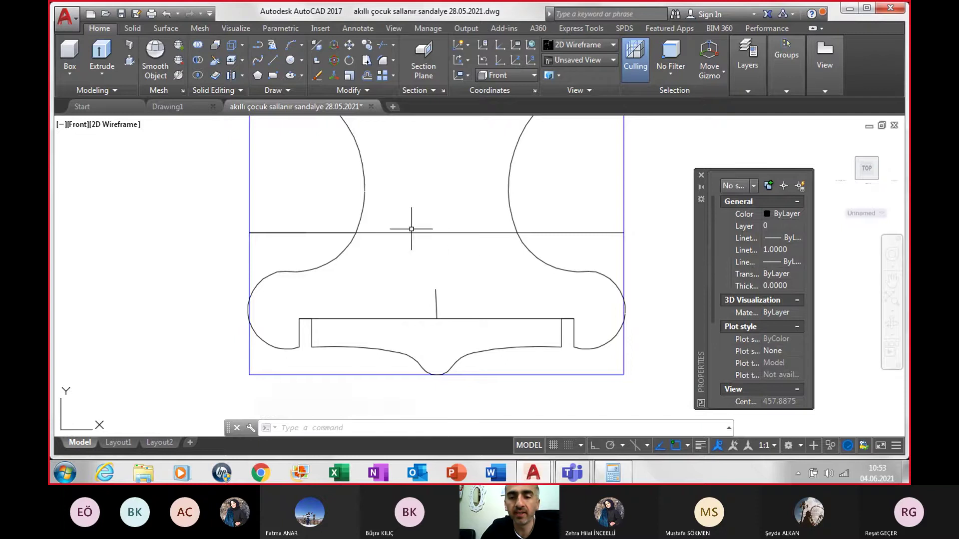
pyautogui.write('pl')
# - Try a 6.5 polyline from the line's top, then undo it and erase the guide line
pyautogui.press('Return')
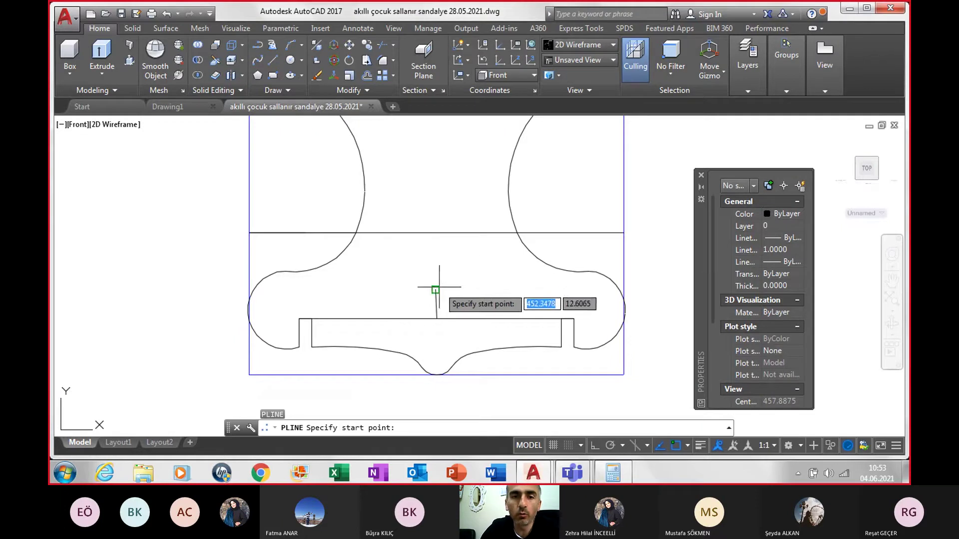
pyautogui.click(435, 290)
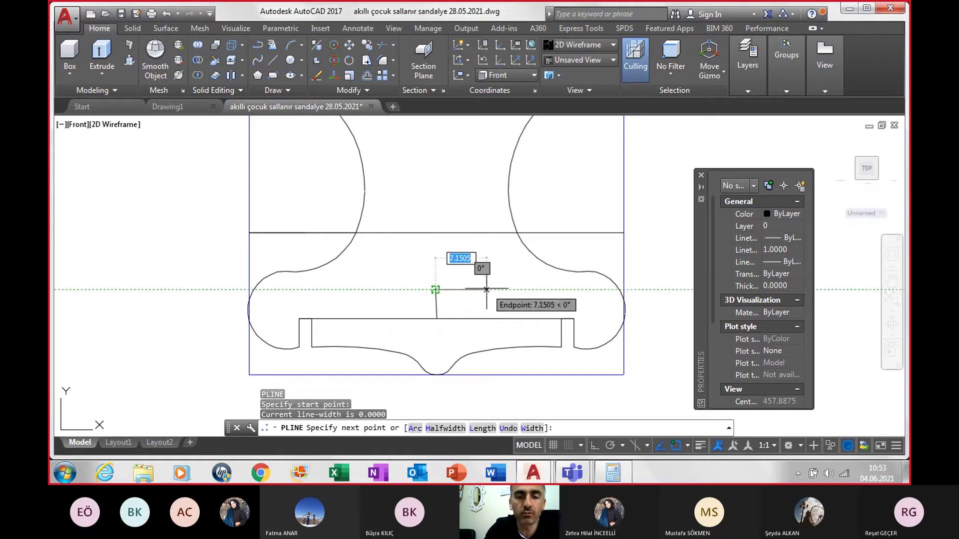
pyautogui.write('6.5')
pyautogui.press('Return')
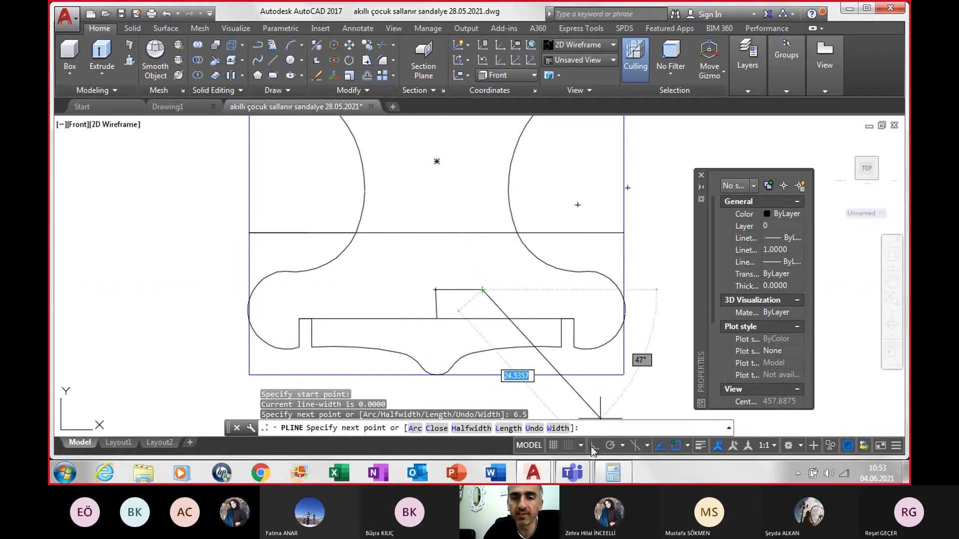
pyautogui.press('F8')
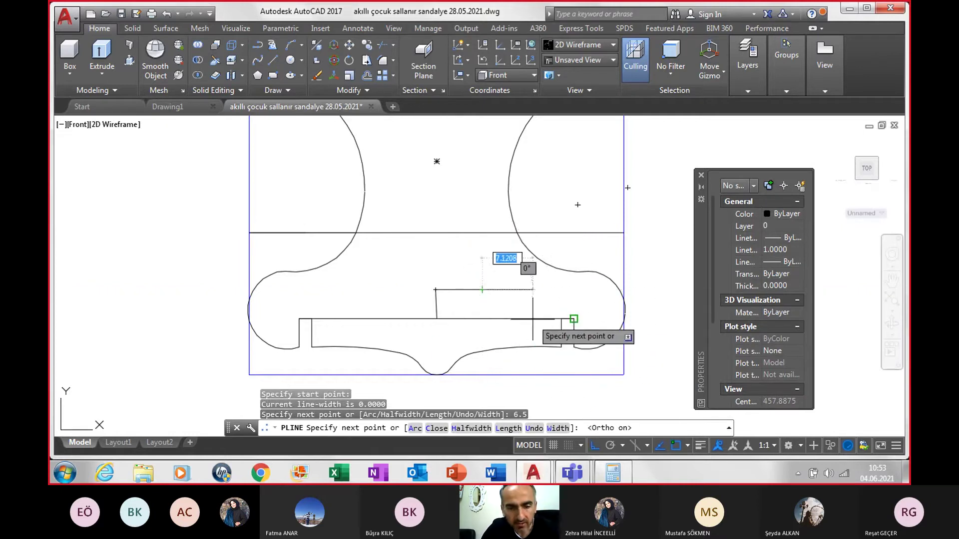
pyautogui.hotkey('ctrl', 'z')
pyautogui.hotkey('ctrl', 'z')
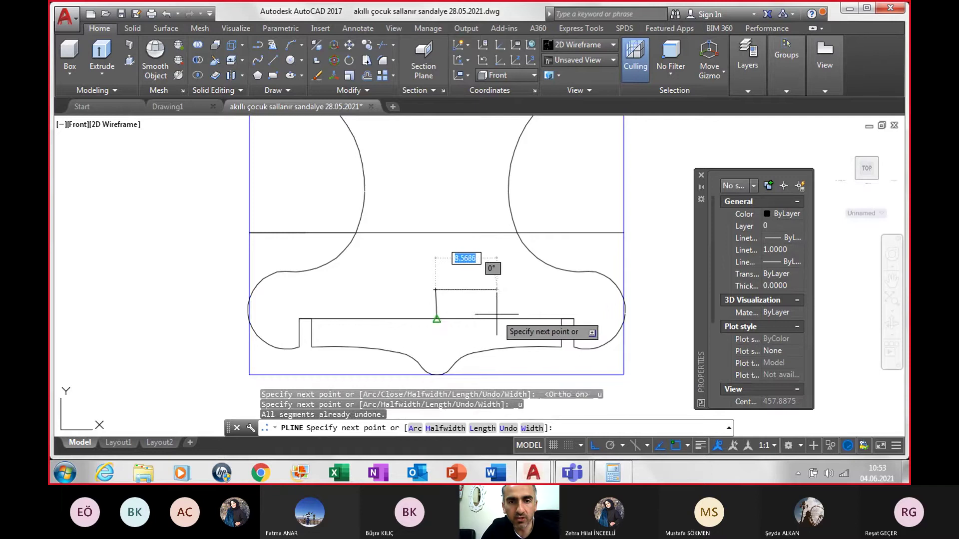
pyautogui.press('Escape')
pyautogui.click(437, 297)
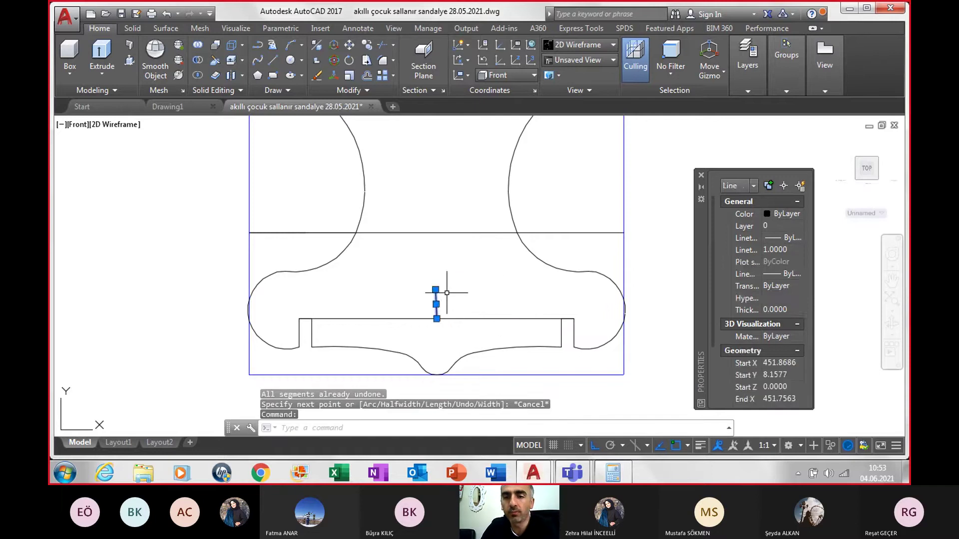
pyautogui.press('Delete')
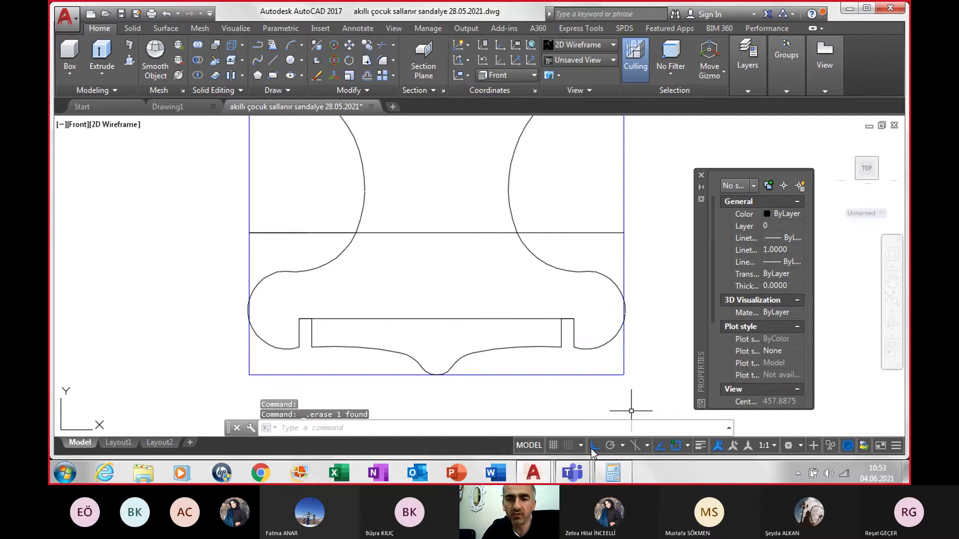
pyautogui.write('l')
# - Draw a 4.1-long vertical guide line up from the middle of the slot's top edge
pyautogui.press('Return')
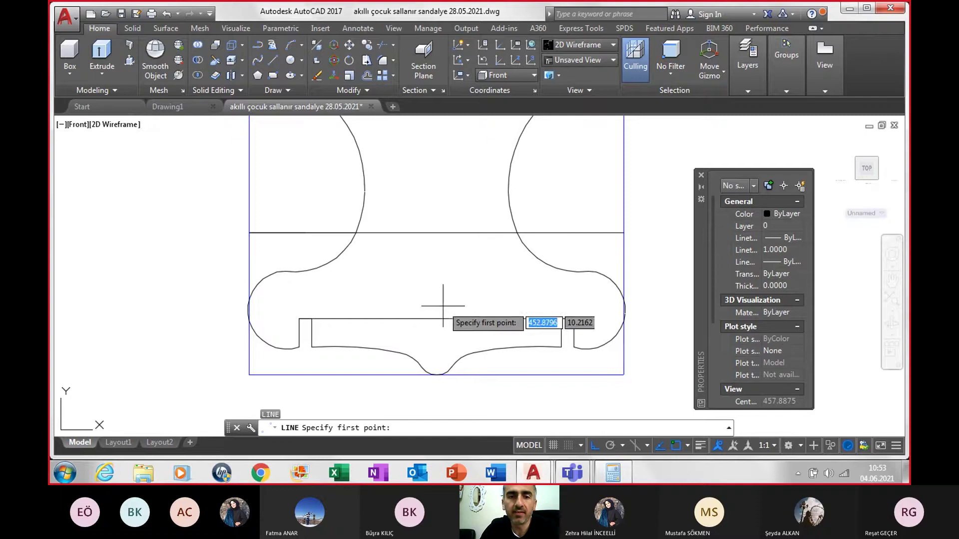
pyautogui.click(437, 318)
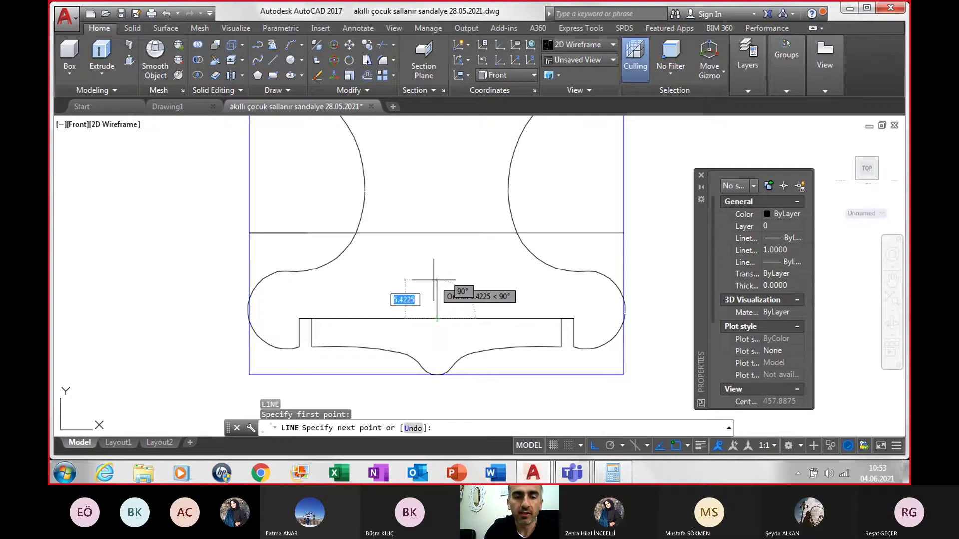
pyautogui.write('4.1')
pyautogui.press('Return')
pyautogui.press('Escape')
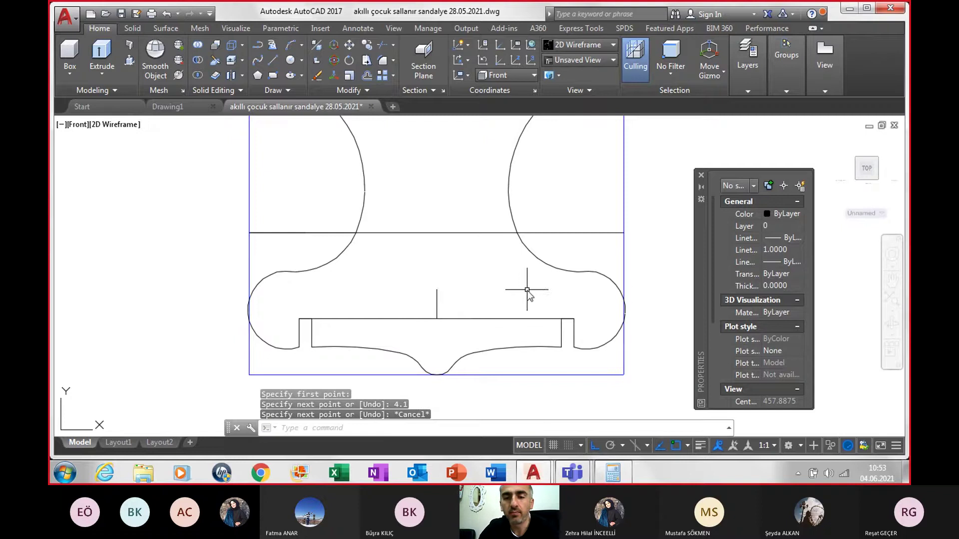
pyautogui.write('pl')
# - Draw the closed slot polyline with edges 6.5, 1.8, 13 and 1.8 from the guide line's top
pyautogui.press('Return')
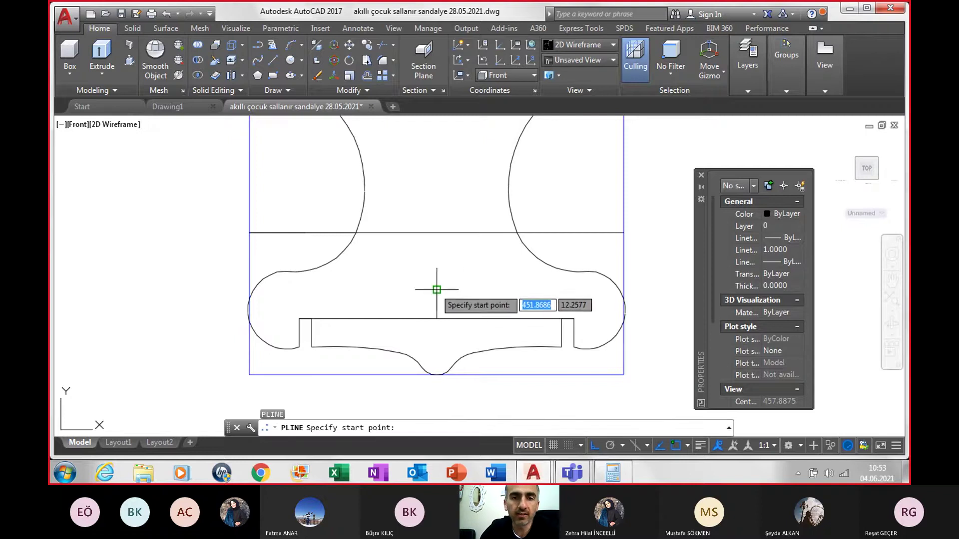
pyautogui.click(437, 289)
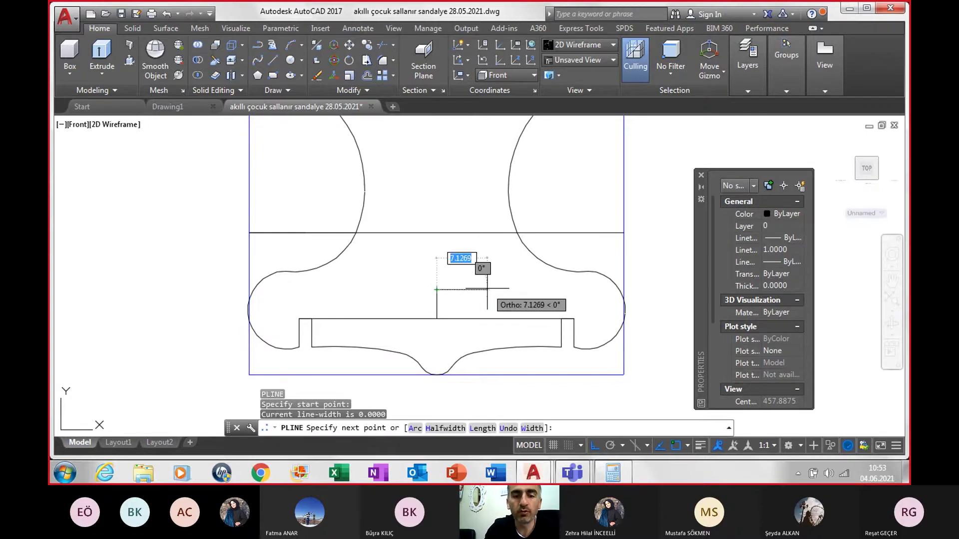
pyautogui.write('6.5')
pyautogui.press('Return')
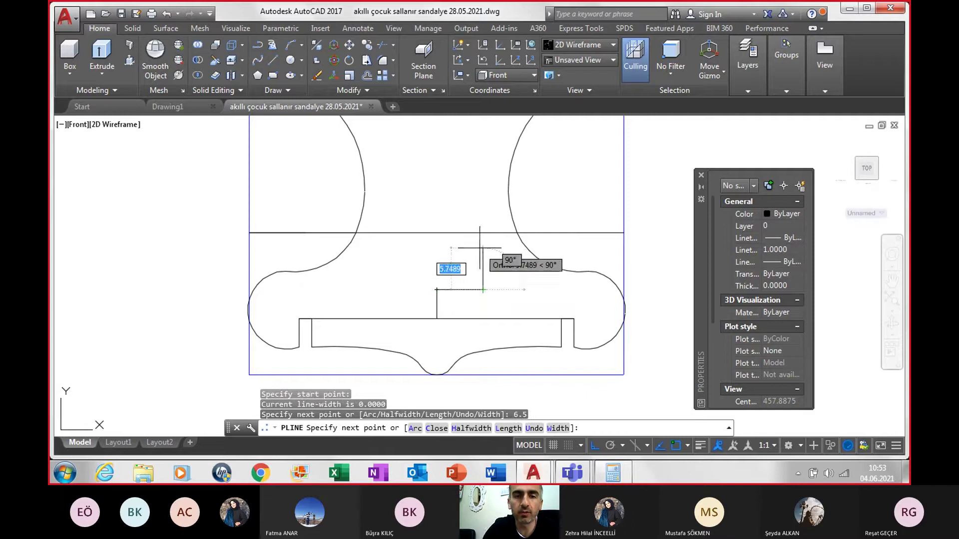
pyautogui.write('1.8')
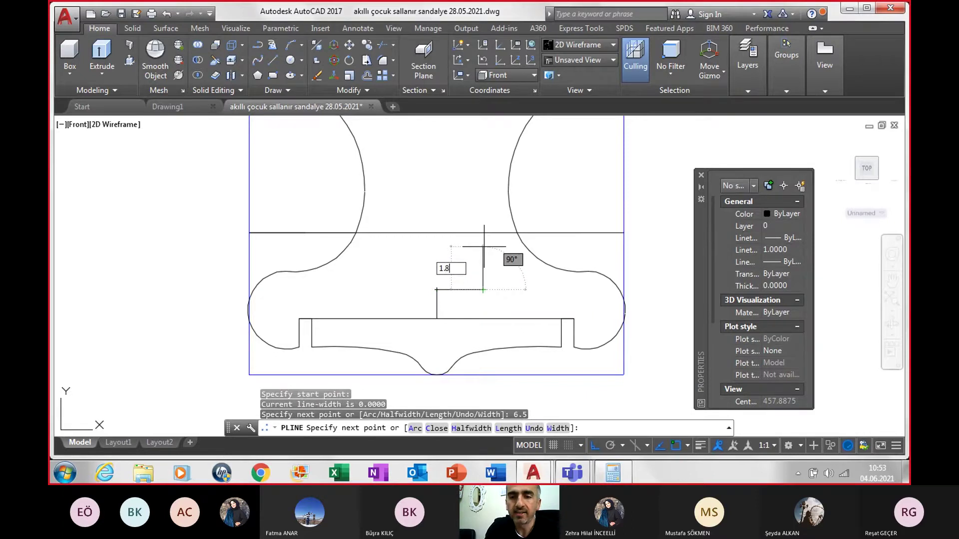
pyautogui.press('Return')
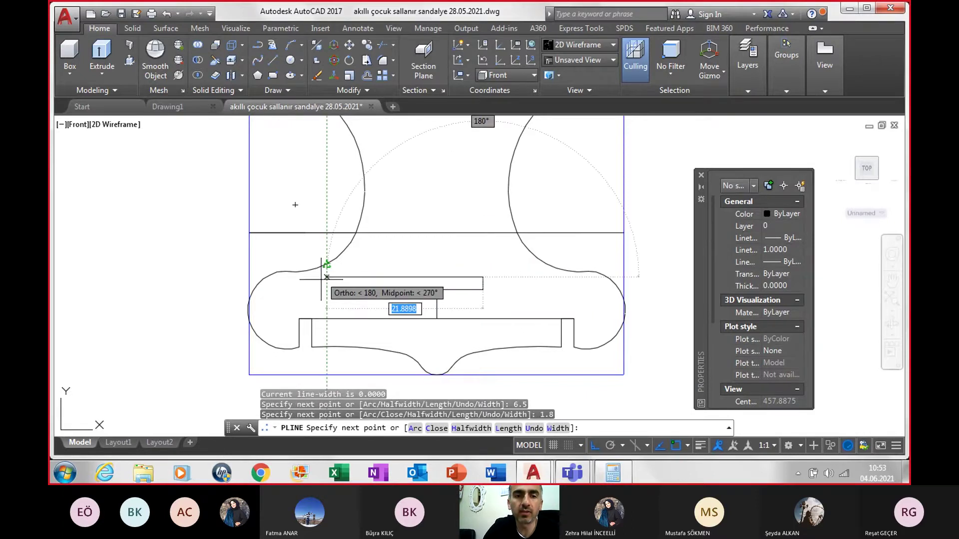
pyautogui.write('13')
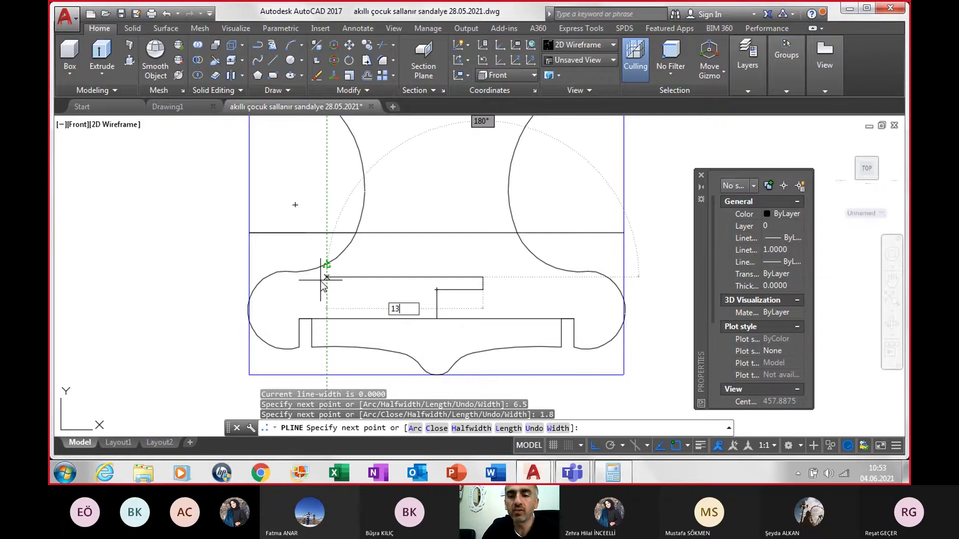
pyautogui.press('Return')
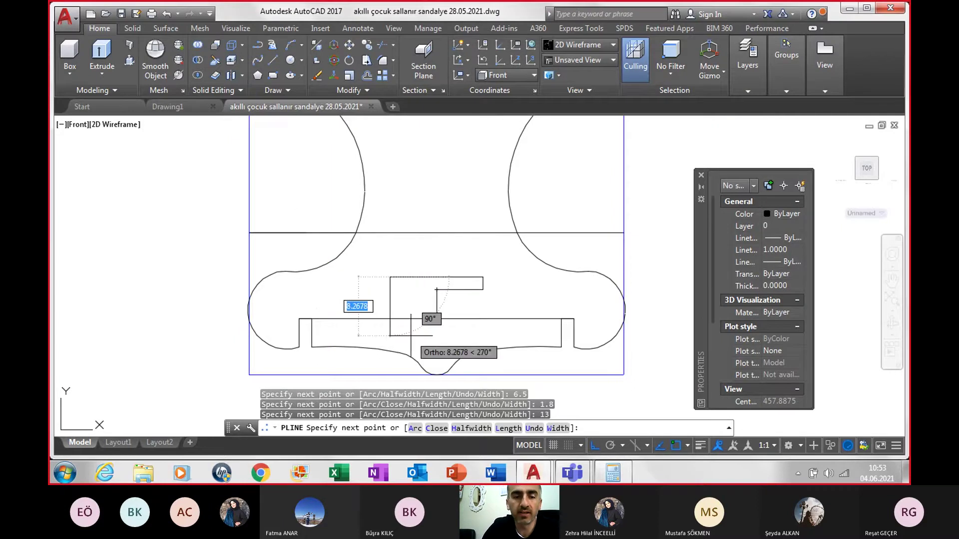
pyautogui.write('1.8')
pyautogui.press('Return')
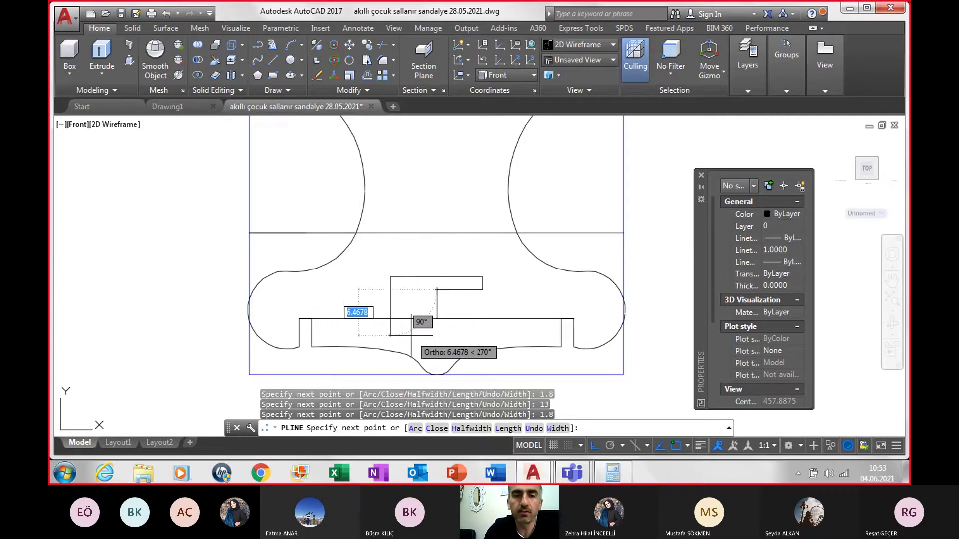
pyautogui.click(436, 290)
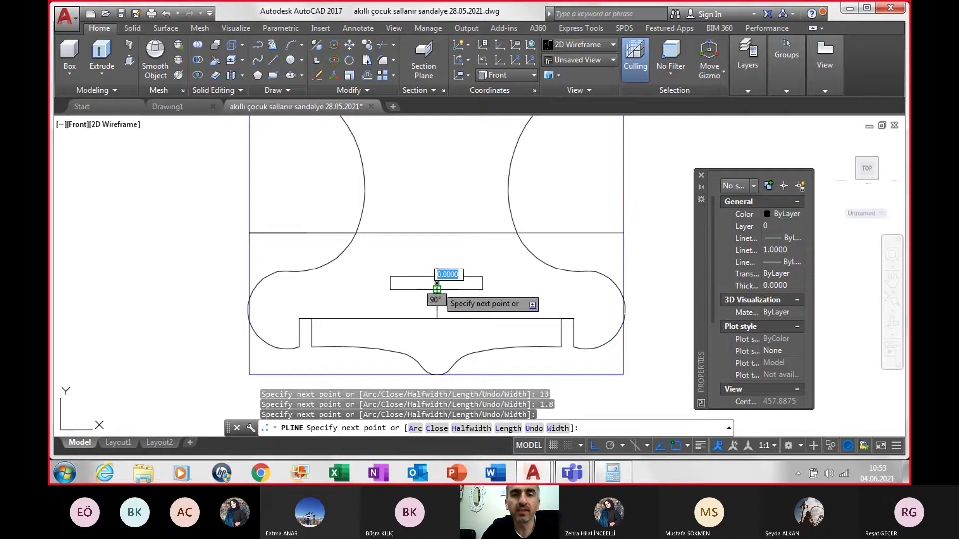
pyautogui.press('Escape')
# - Erase the vertical and bottom guide lines plus the middle and top horizontal lines
pyautogui.click(438, 301)
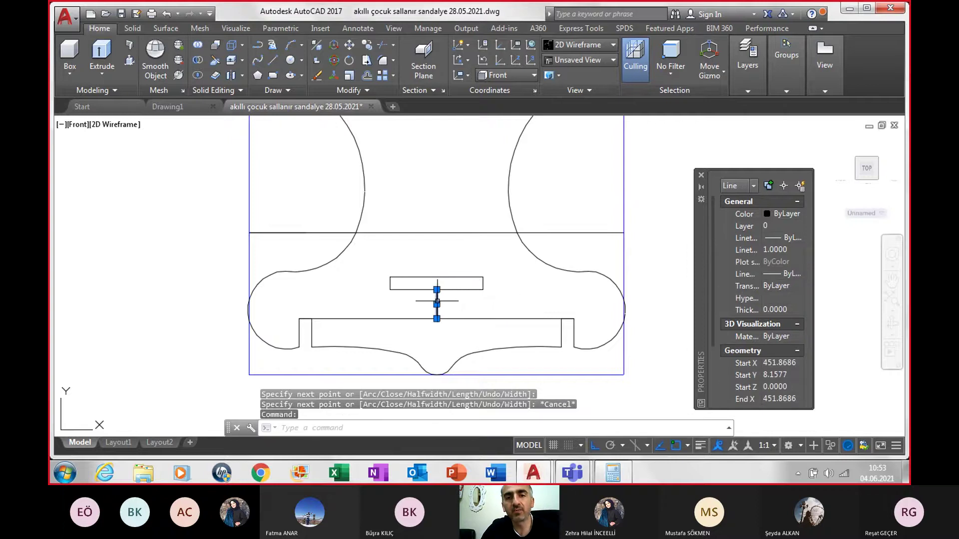
pyautogui.click(480, 319)
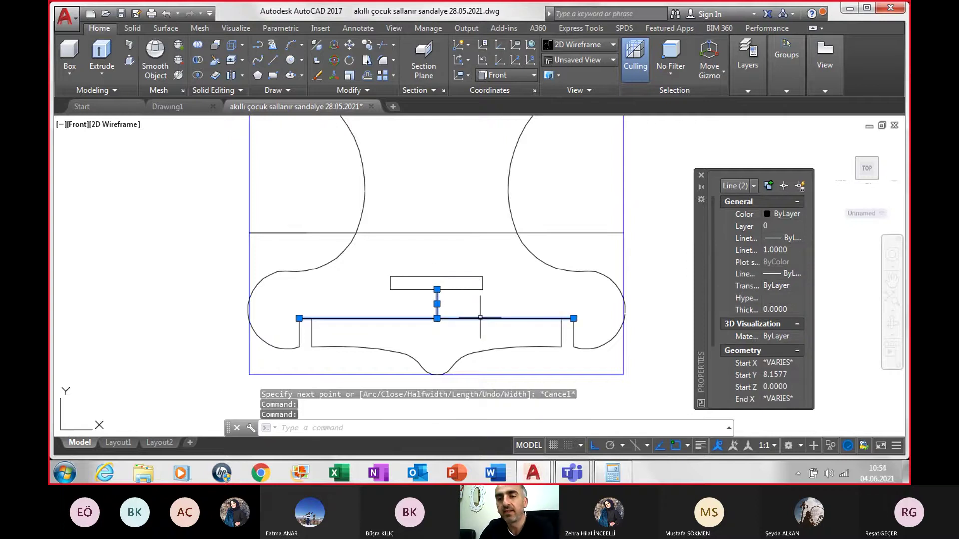
pyautogui.press('Delete')
pyautogui.scroll(-2, 481, 317)
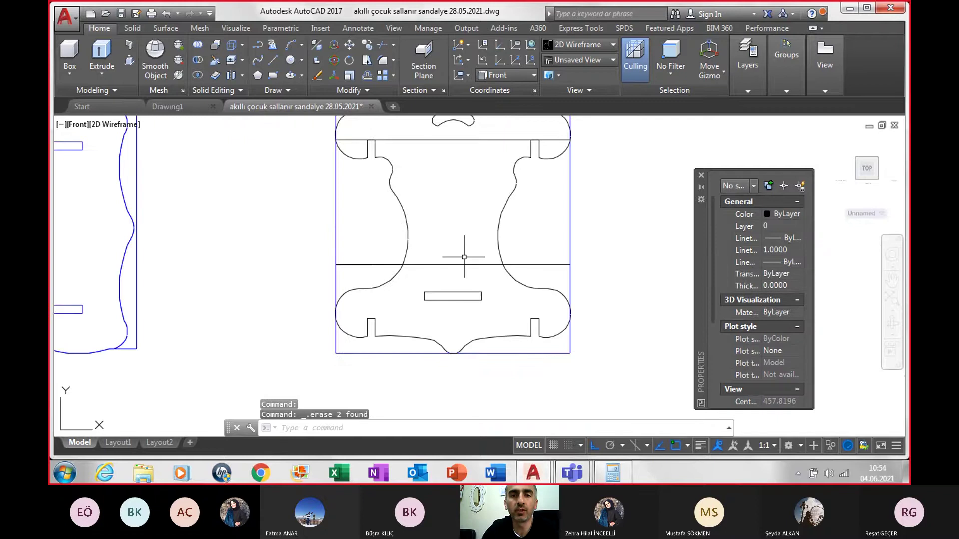
pyautogui.click(464, 265)
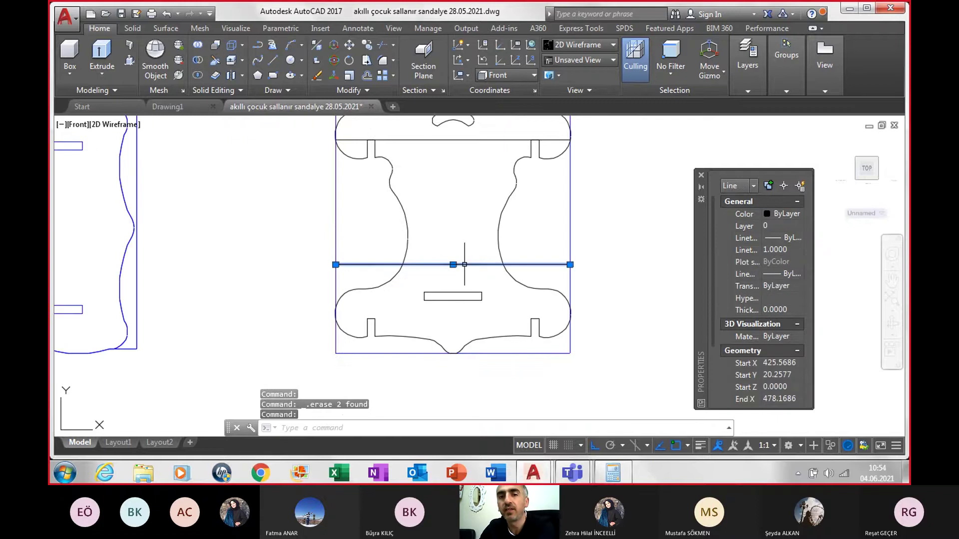
pyautogui.press('Delete')
pyautogui.scroll(-1, 465, 250)
pyautogui.scroll(-3, 468, 224)
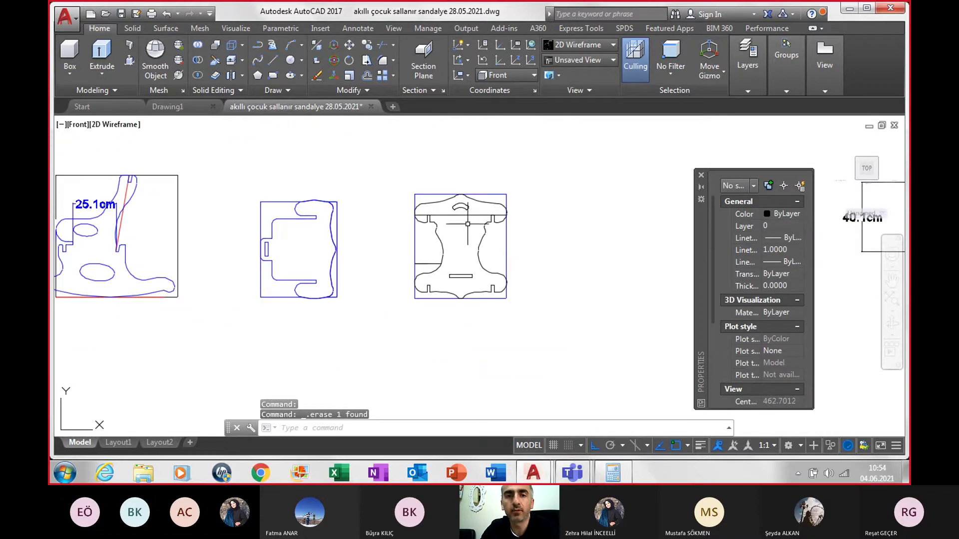
pyautogui.click(468, 214)
pyautogui.press('Delete')
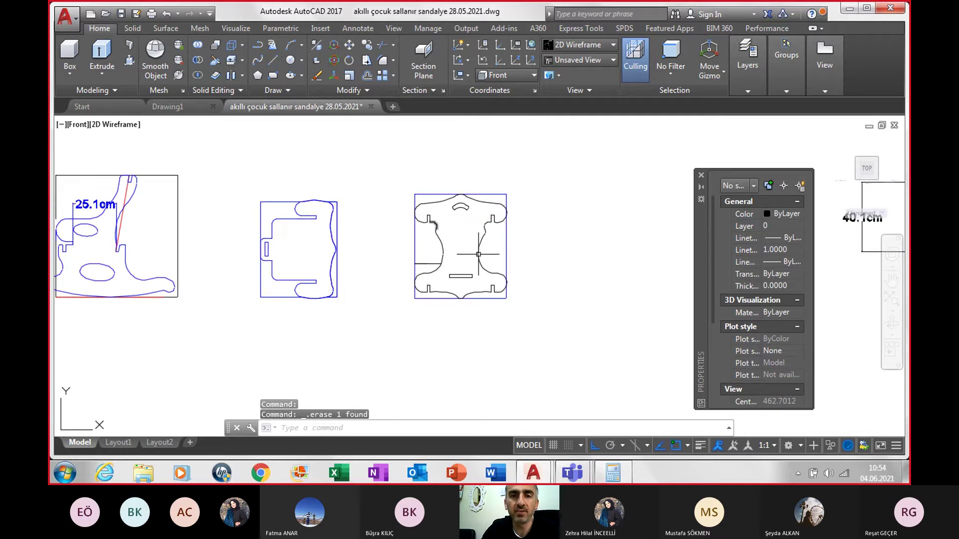
# - Window-select the right side panel outline and slots with Draw > Region to make four regions
pyautogui.click(287, 89)
pyautogui.click(306, 121)
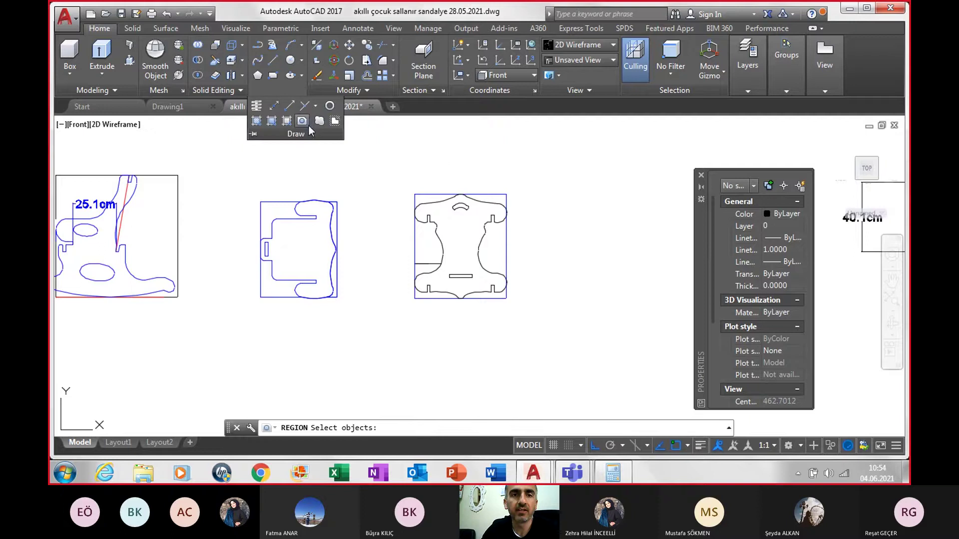
pyautogui.click(389, 163)
pyautogui.click(574, 370)
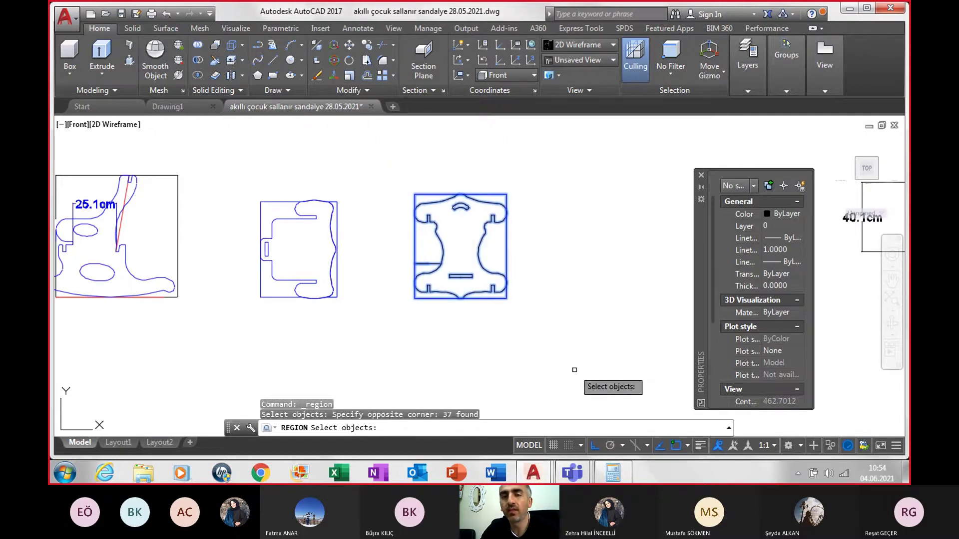
pyautogui.press('Return')
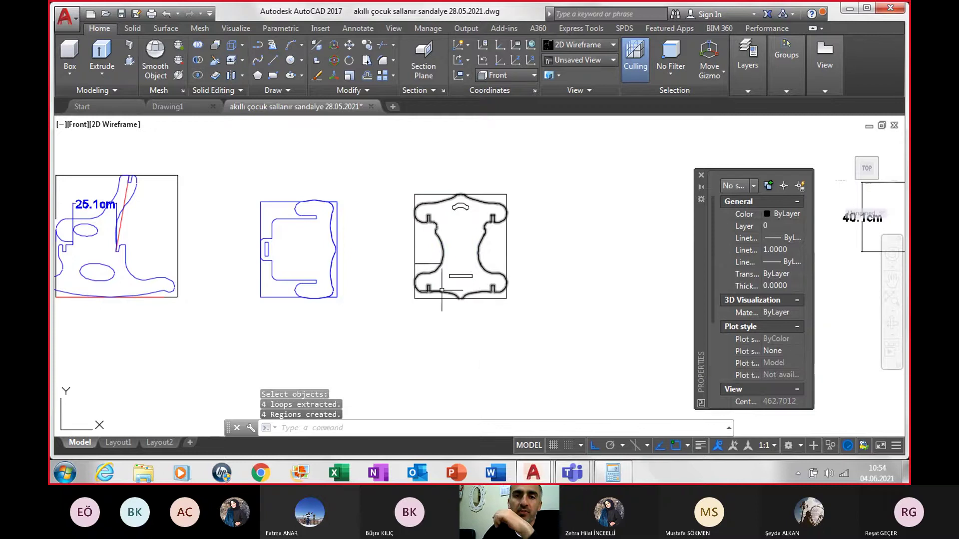
pyautogui.scroll(4, 435, 283)
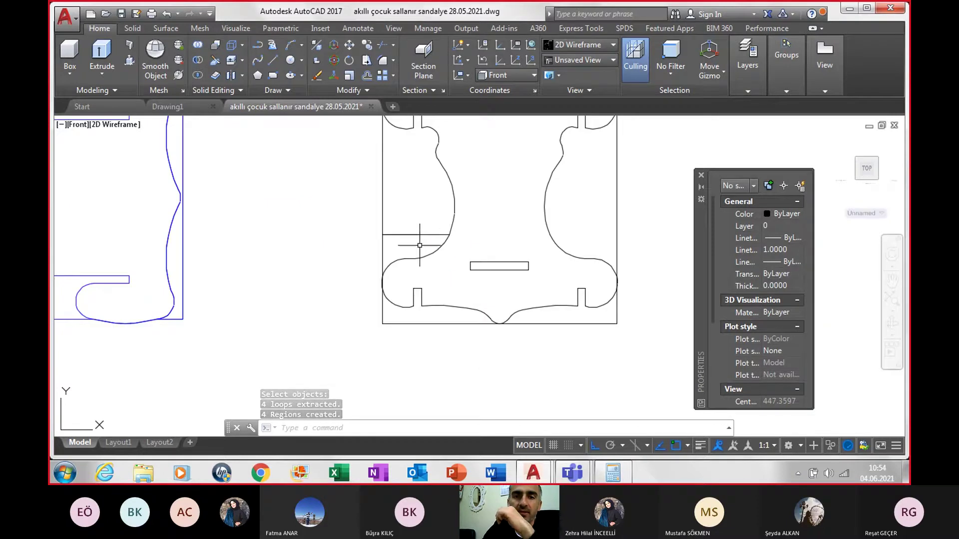
pyautogui.scroll(-3, 418, 230)
pyautogui.scroll(-4, 444, 256)
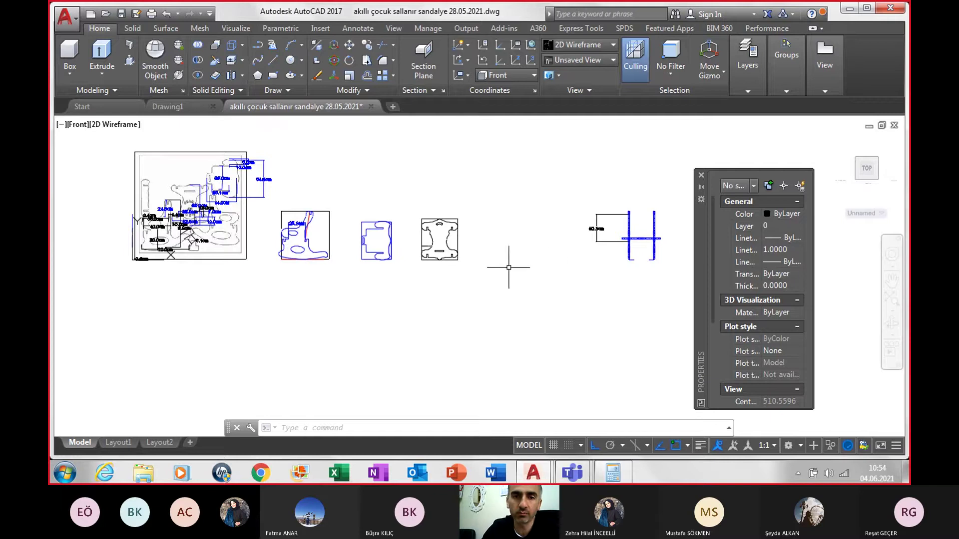
# - Switch to SW Isometric and select the panel's outer, lower slot and curved handle slot regions
pyautogui.click(80, 124)
pyautogui.click(127, 240)
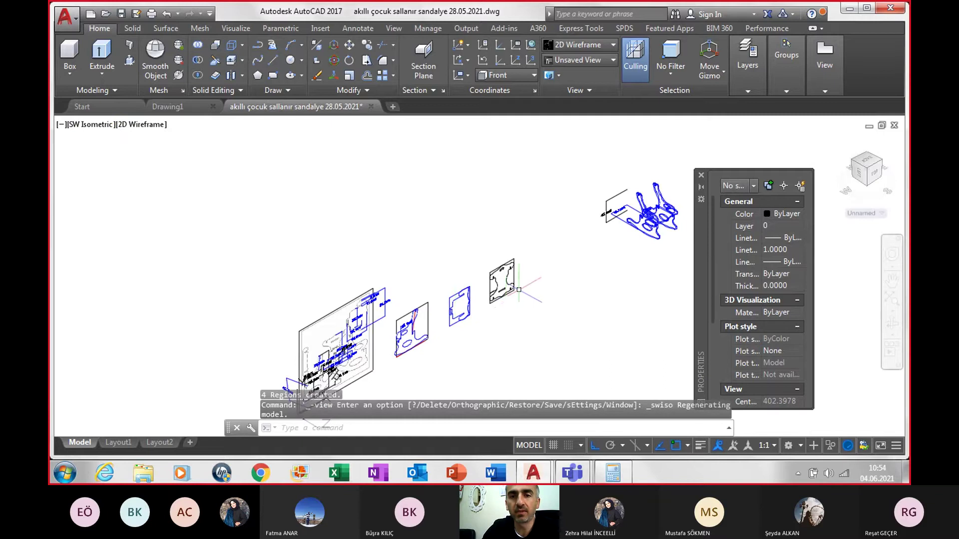
pyautogui.scroll(4, 519, 290)
pyautogui.click(503, 245)
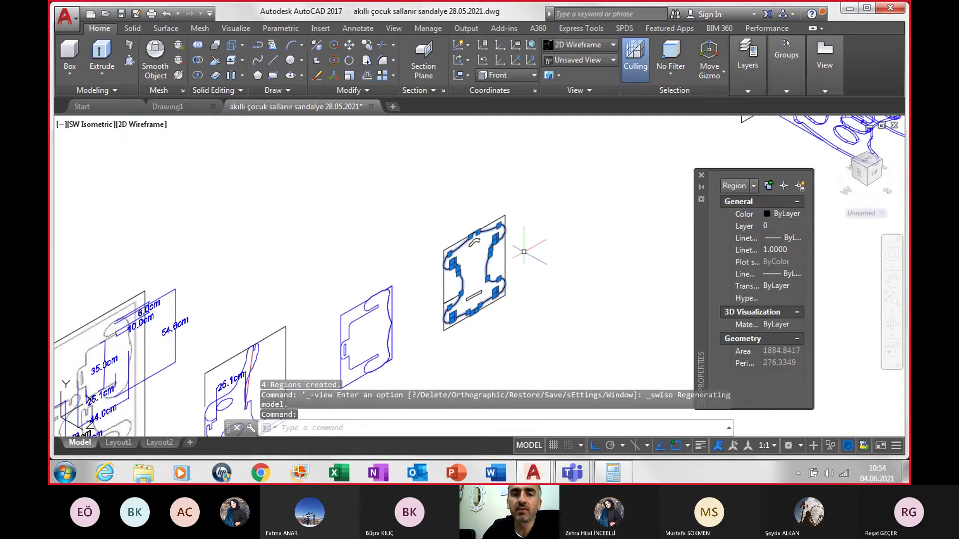
pyautogui.scroll(4, 522, 252)
pyautogui.click(424, 351)
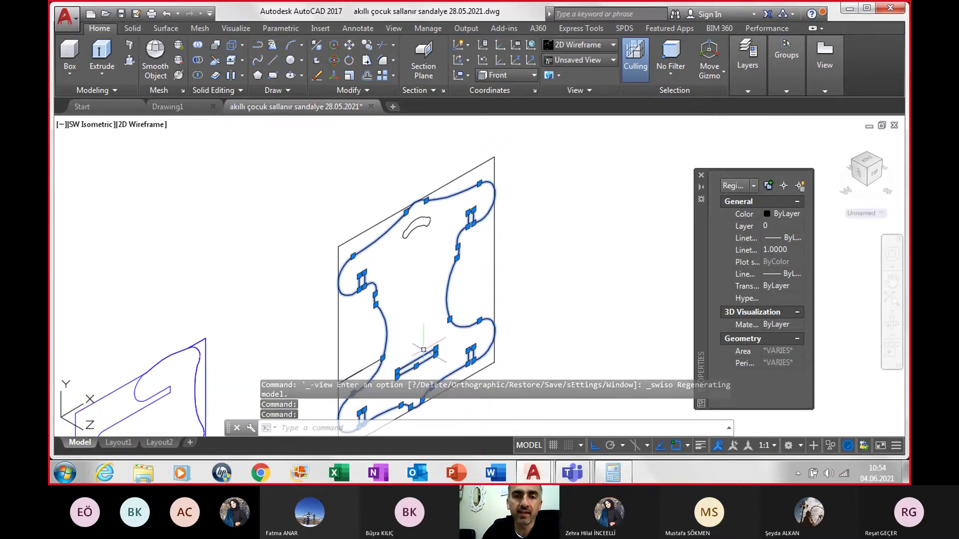
pyautogui.click(428, 222)
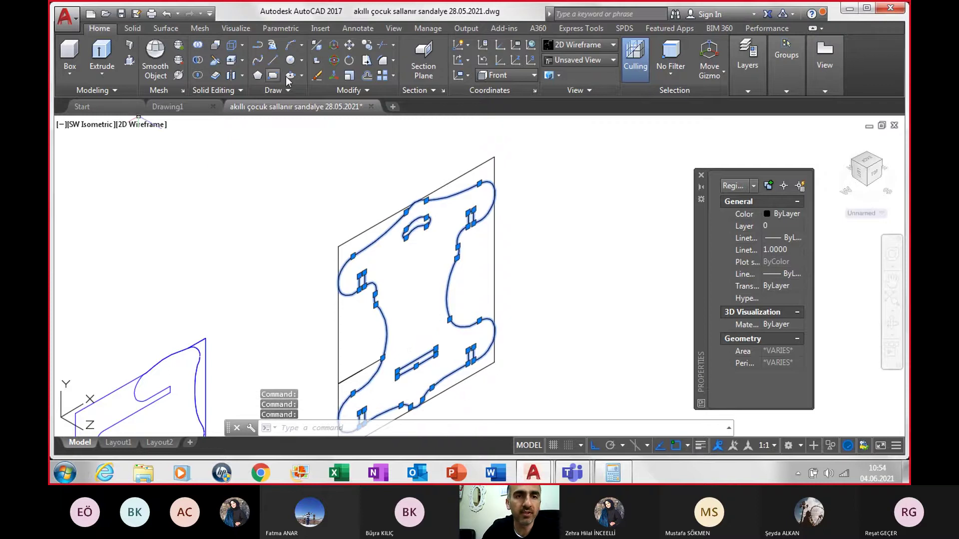
# - Copy the selected panel regions to the right of the original and center the copy in view
pyautogui.click(367, 48)
pyautogui.scroll(-2, 442, 206)
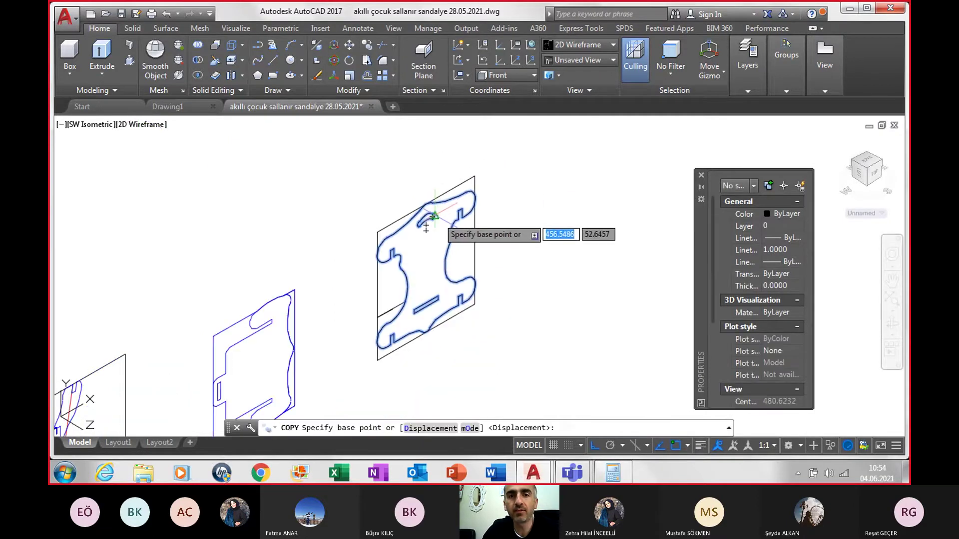
pyautogui.click(432, 216)
pyautogui.scroll(-2, 465, 204)
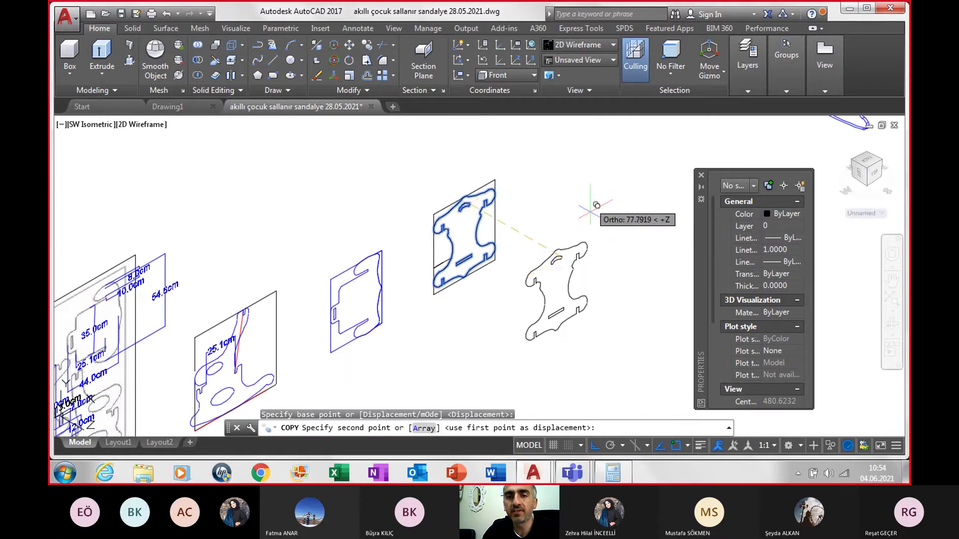
pyautogui.click(623, 130)
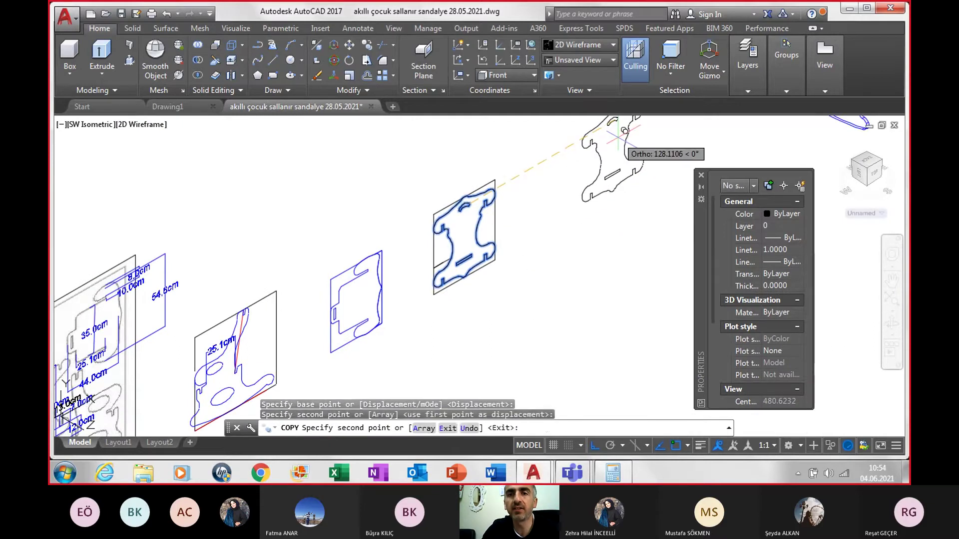
pyautogui.press('Escape')
pyautogui.scroll(5, 632, 142)
pyautogui.moveTo(632, 142); pyautogui.dragTo(440, 226, button='middle')
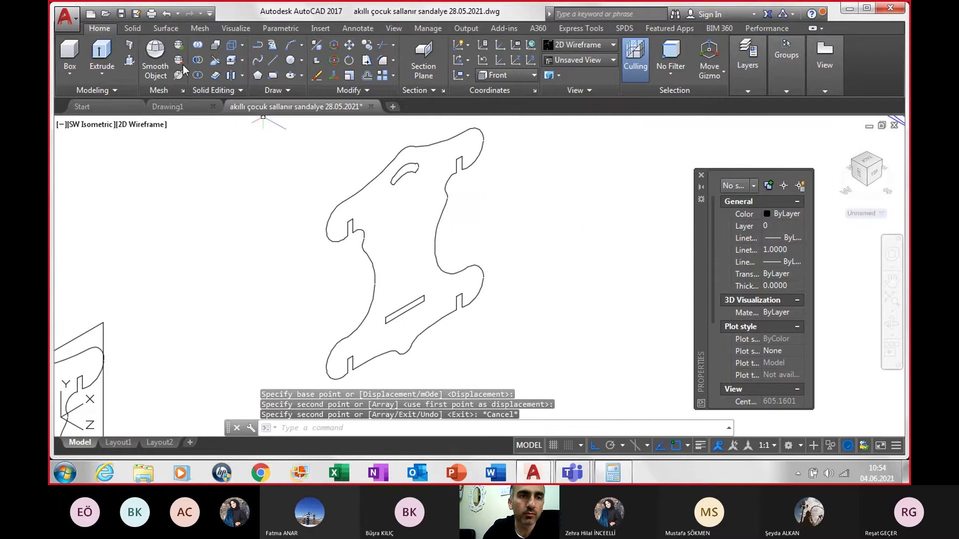
# - Press-pull the copied panel's region up 1.8 into a solid
pyautogui.click(131, 60)
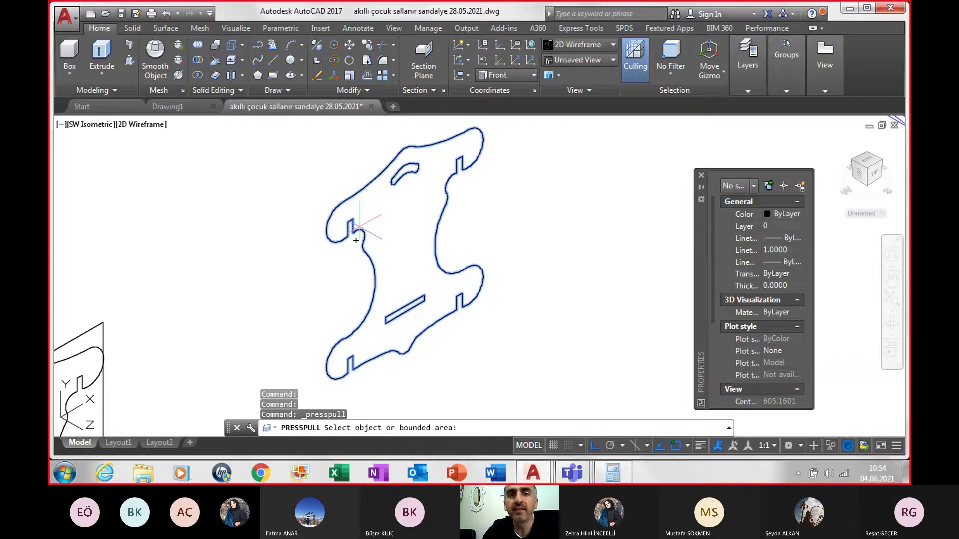
pyautogui.click(356, 240)
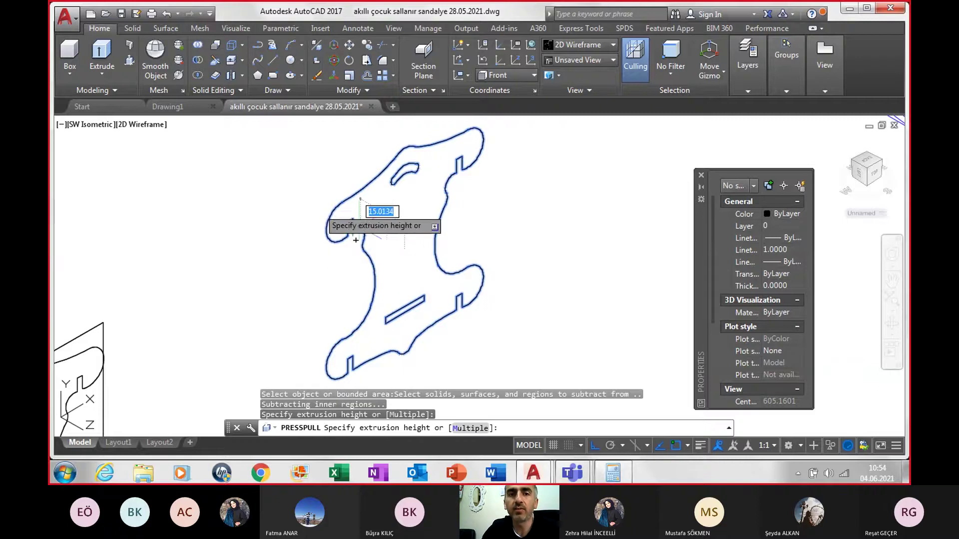
pyautogui.write('1.')
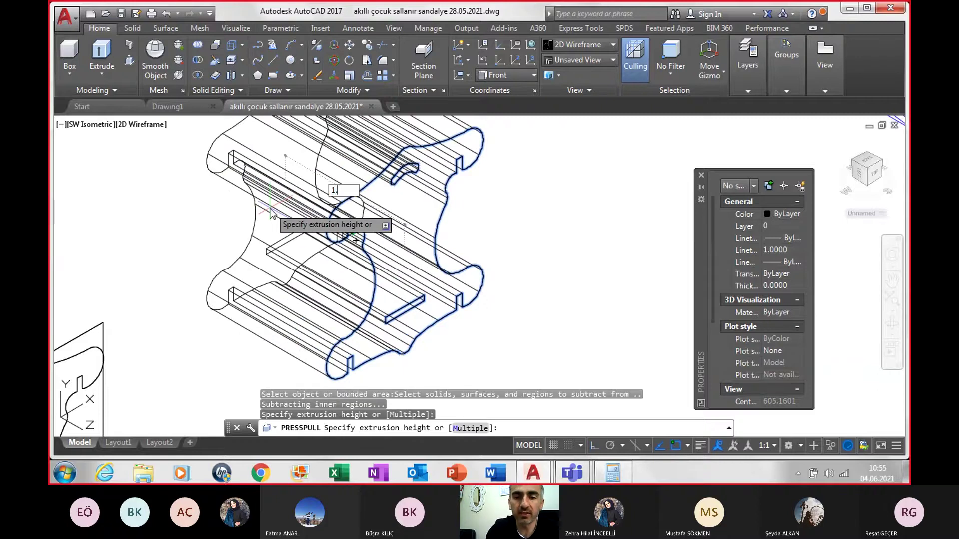
pyautogui.write('8')
pyautogui.press('Return')
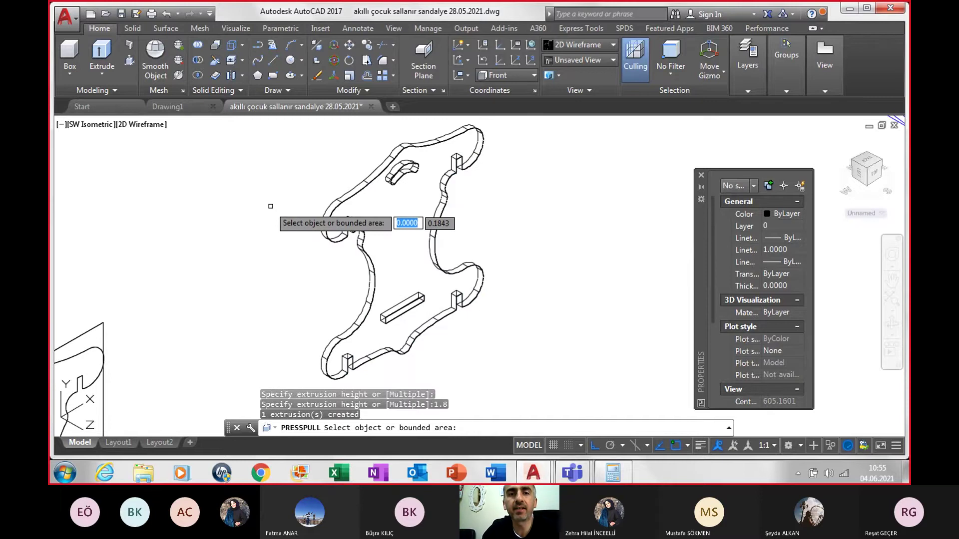
pyautogui.press('Return')
# - Apply Conceptual shading and delete the leftover outline in the lower slot
pyautogui.click(576, 47)
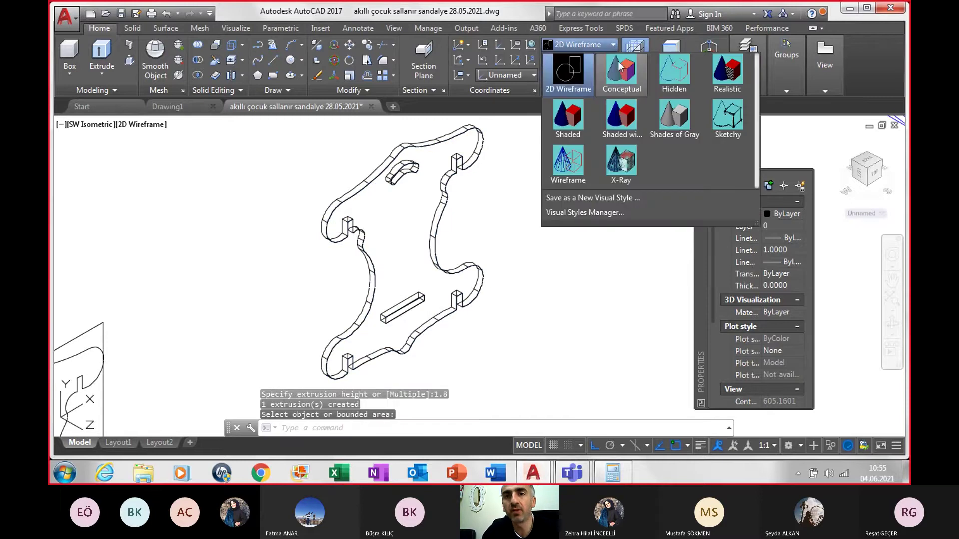
pyautogui.click(630, 84)
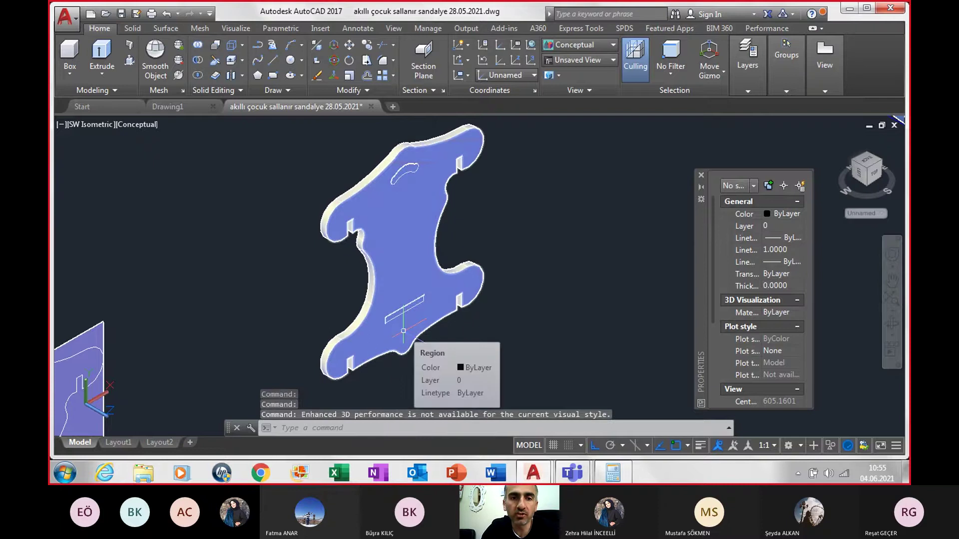
pyautogui.click(404, 331)
pyautogui.press('Delete')
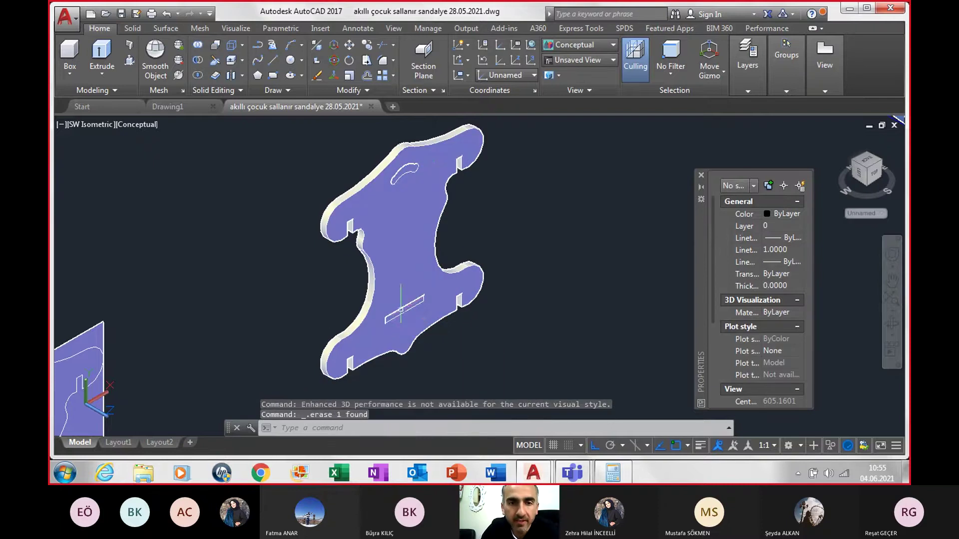
# - Check the upper slot outline, leave it in place, and zoom out to the whole model
pyautogui.scroll(3, 403, 327)
pyautogui.scroll(-1, 393, 298)
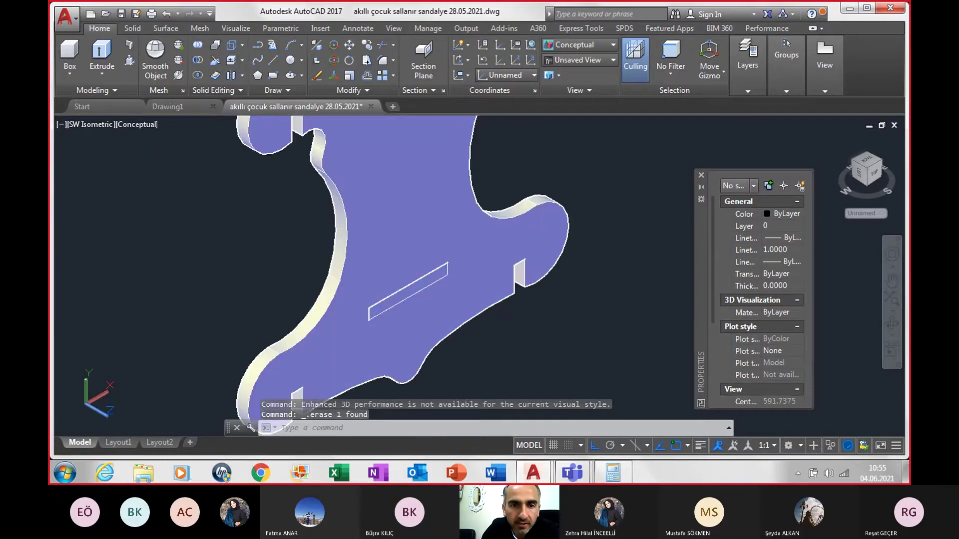
pyautogui.scroll(-1, 392, 298)
pyautogui.scroll(-2, 393, 298)
pyautogui.scroll(2, 384, 202)
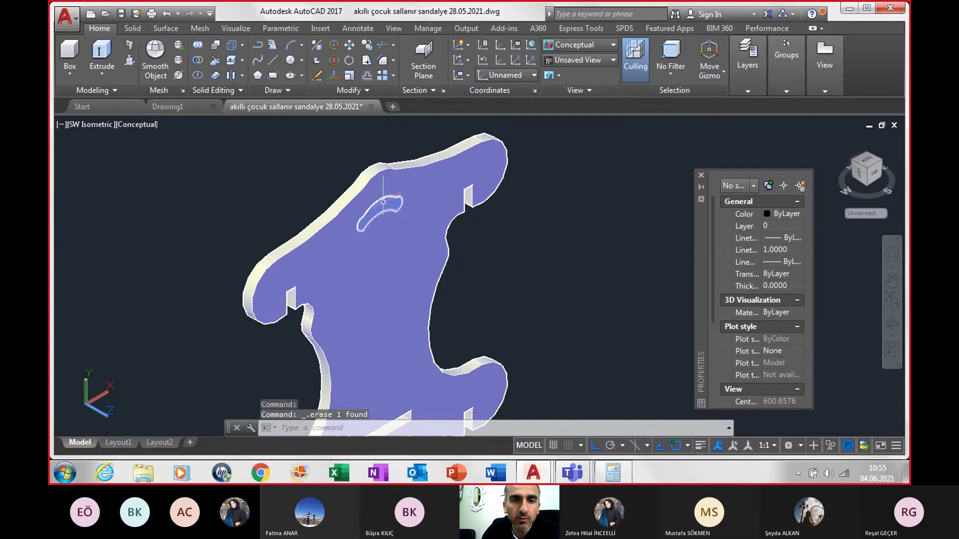
pyautogui.click(383, 205)
pyautogui.press('Escape')
pyautogui.scroll(-1, 395, 212)
pyautogui.scroll(-1, 395, 213)
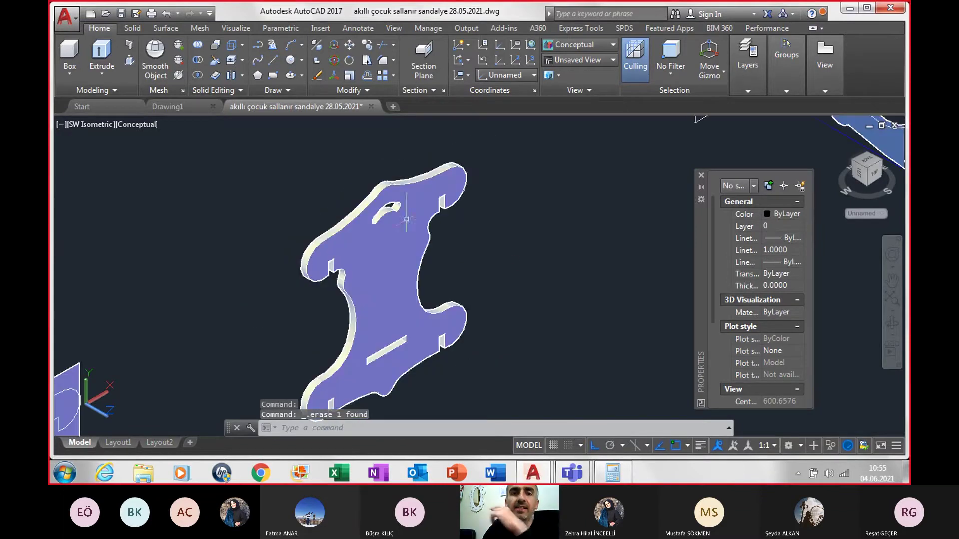
pyautogui.scroll(-1, 498, 270)
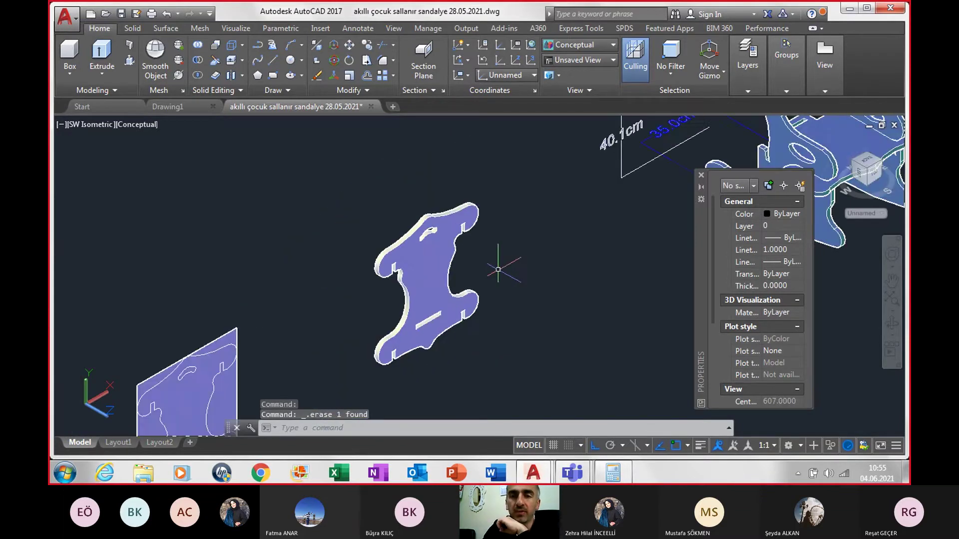
pyautogui.scroll(-1, 454, 269)
pyautogui.scroll(-1, 442, 268)
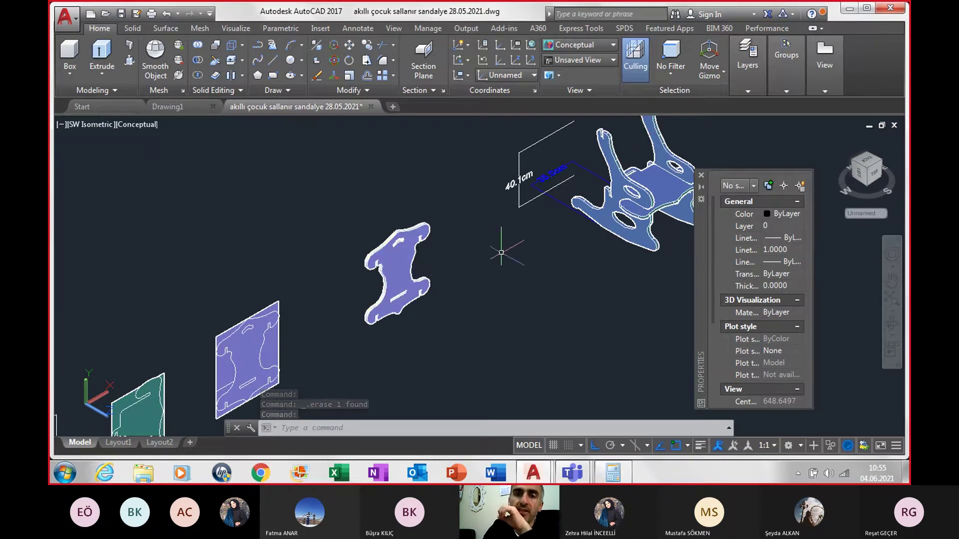
# - Switch to the Left view, pan the chair and plank into view, and select the thin plank
pyautogui.click(86, 124)
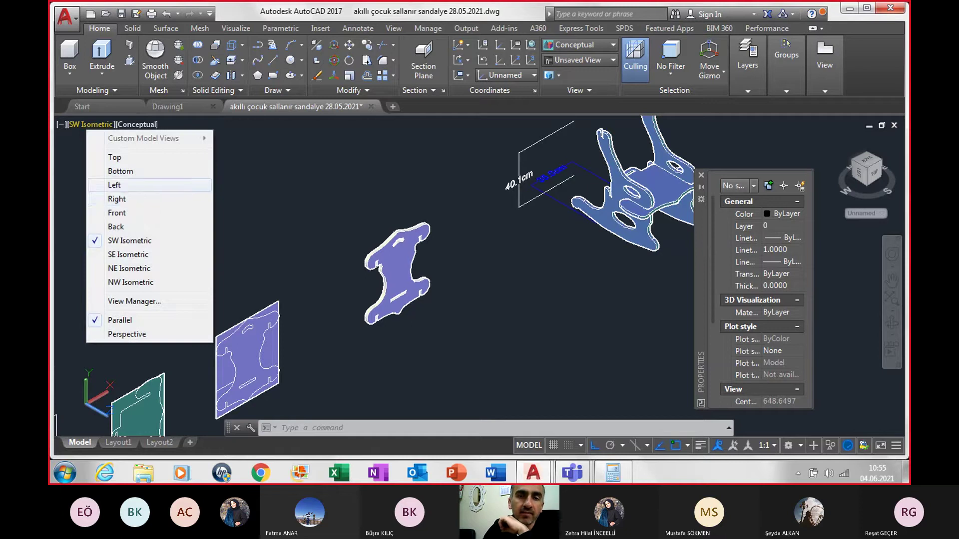
pyautogui.click(115, 185)
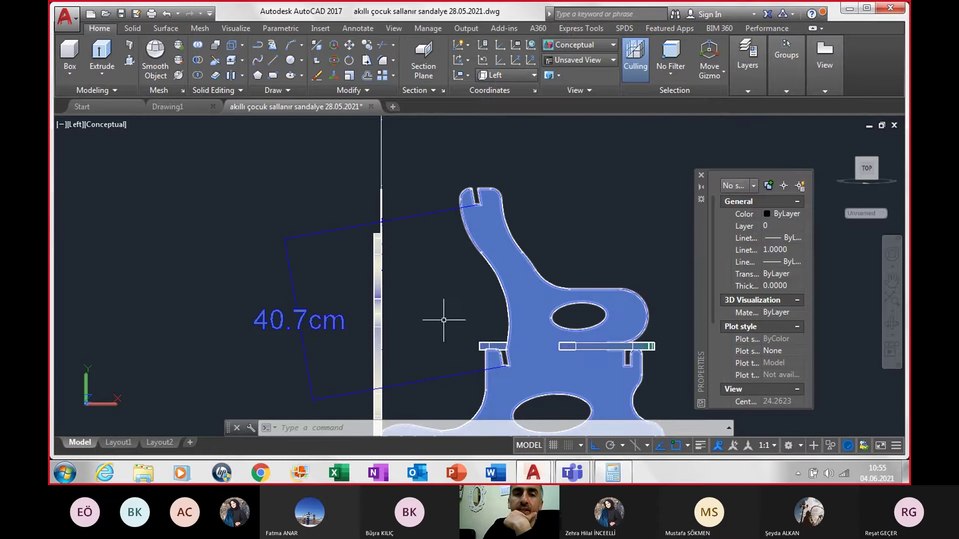
pyautogui.scroll(-2, 395, 290)
pyautogui.moveTo(396, 296); pyautogui.dragTo(361, 211, button='middle')
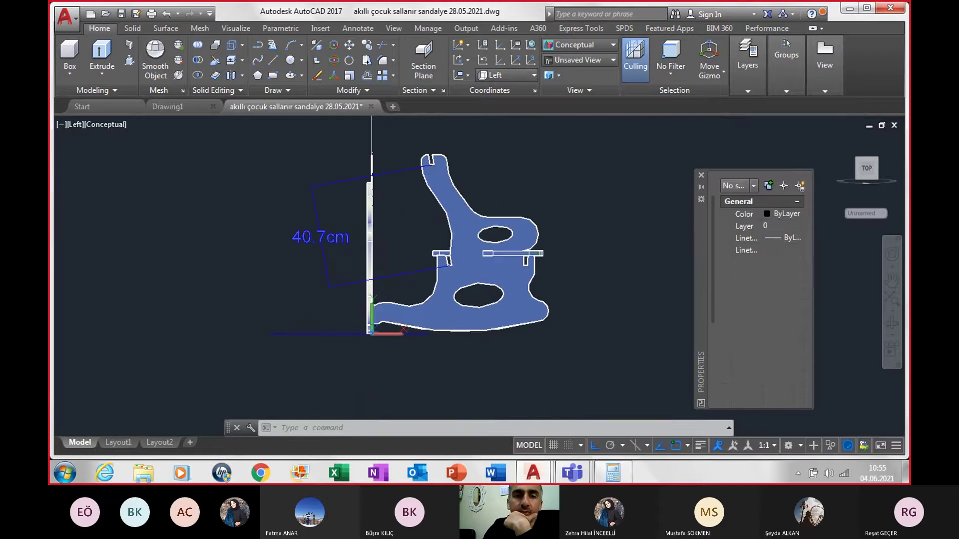
pyautogui.click(369, 212)
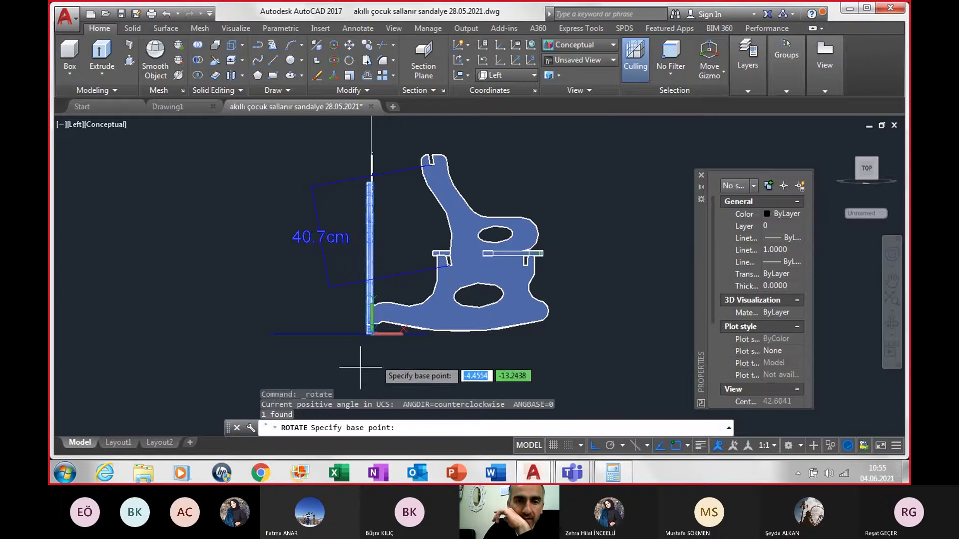
# - Rotate the plank 10° about its bottom corner, then return to SW Isometric
pyautogui.click(371, 334)
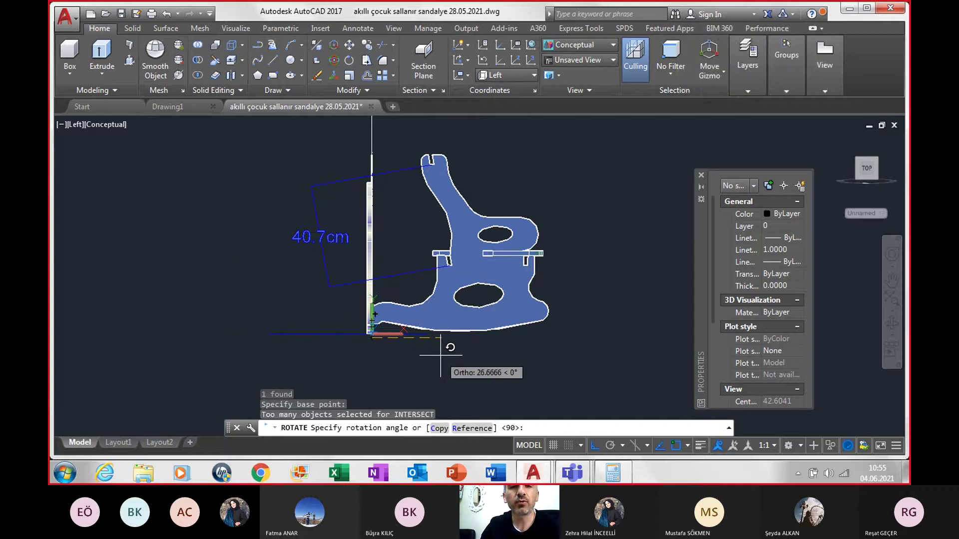
pyautogui.write('10')
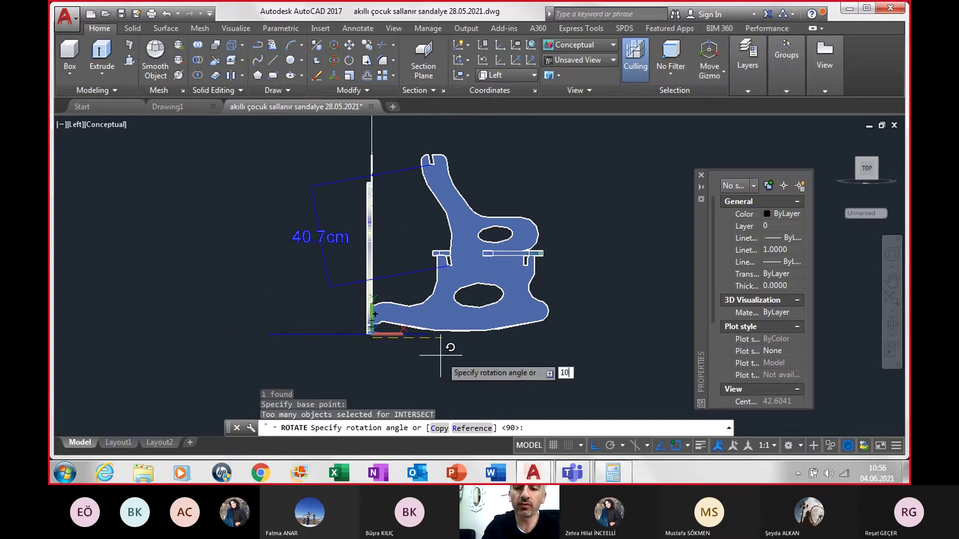
pyautogui.press('Return')
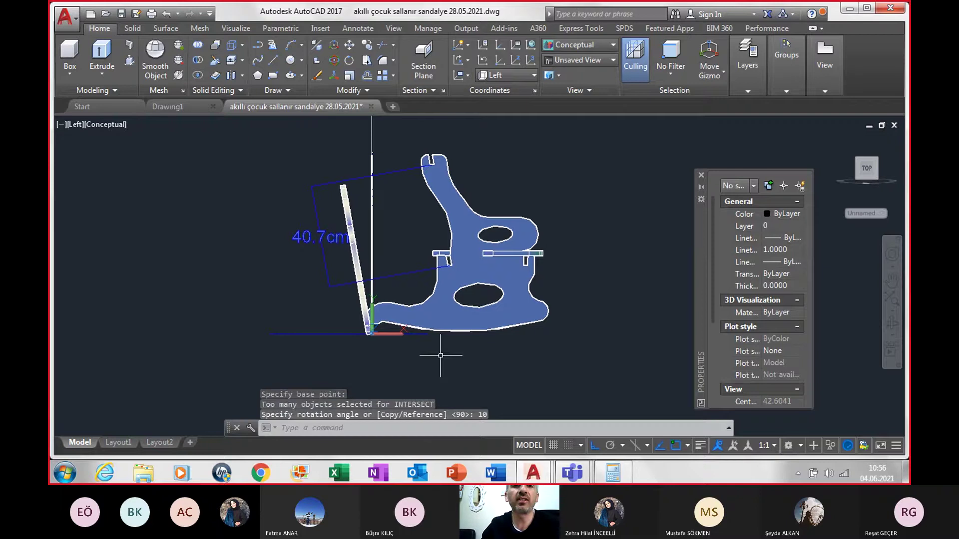
pyautogui.click(73, 125)
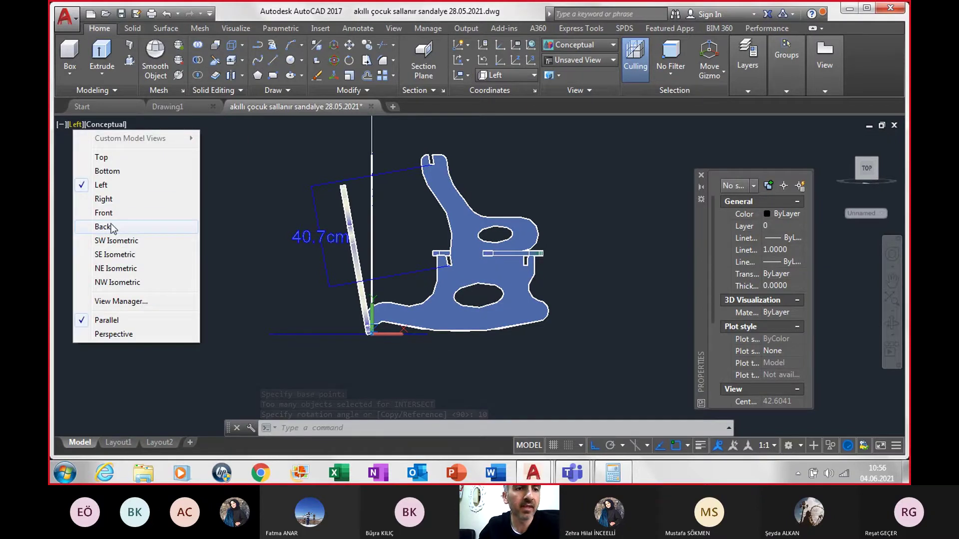
pyautogui.click(116, 241)
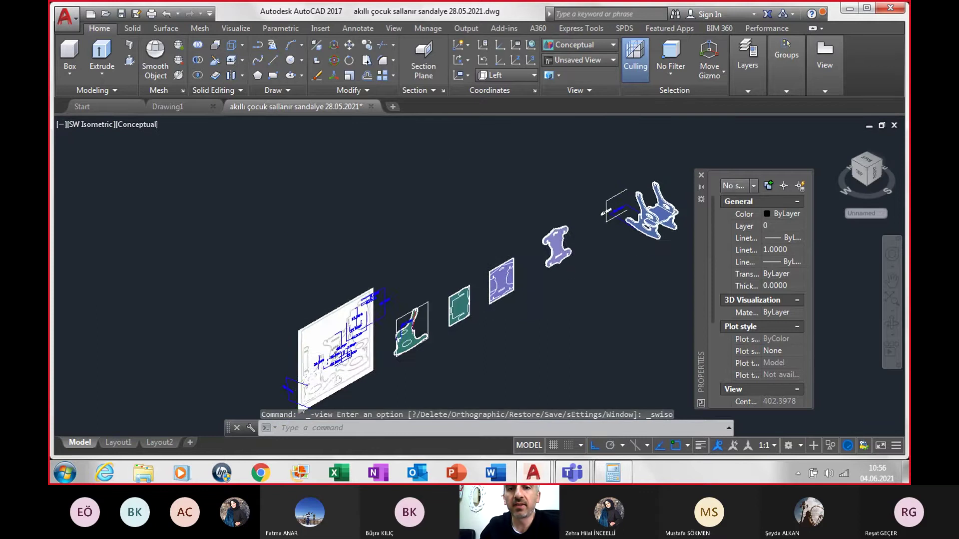
# - Select the side panel solid and start moving it from its notch corner
pyautogui.scroll(2, 552, 210)
pyautogui.scroll(2, 525, 204)
pyautogui.scroll(2, 465, 214)
pyautogui.scroll(3, 367, 236)
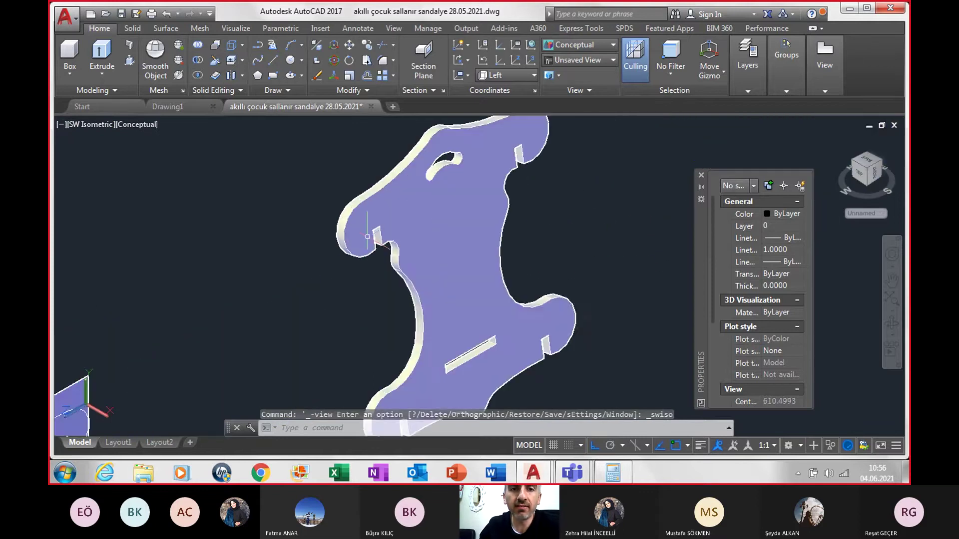
pyautogui.scroll(2, 367, 237)
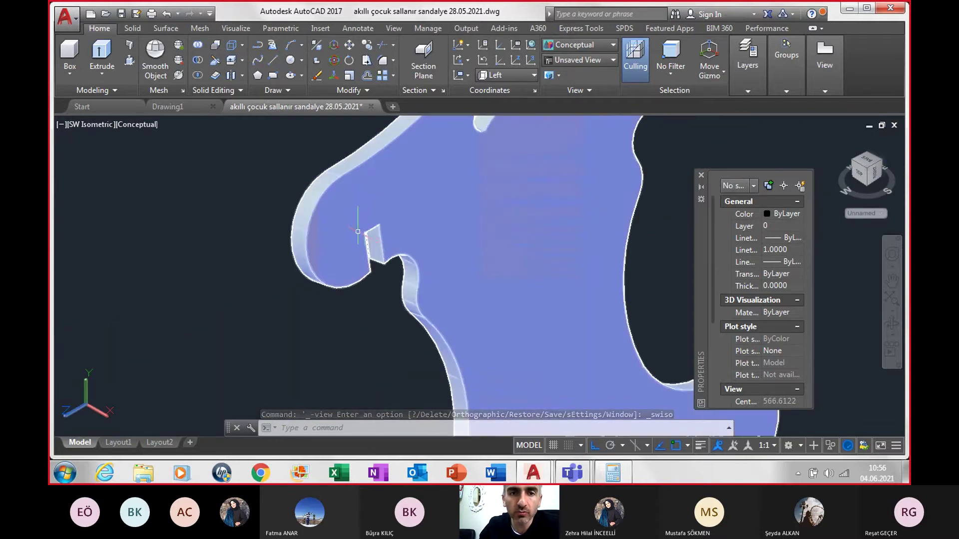
pyautogui.click(364, 232)
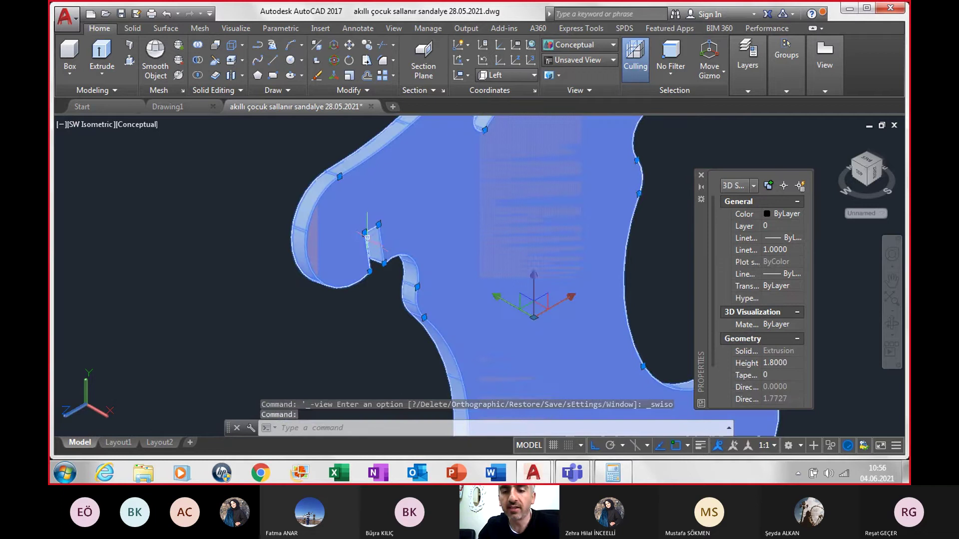
pyautogui.write('m')
pyautogui.press('Return')
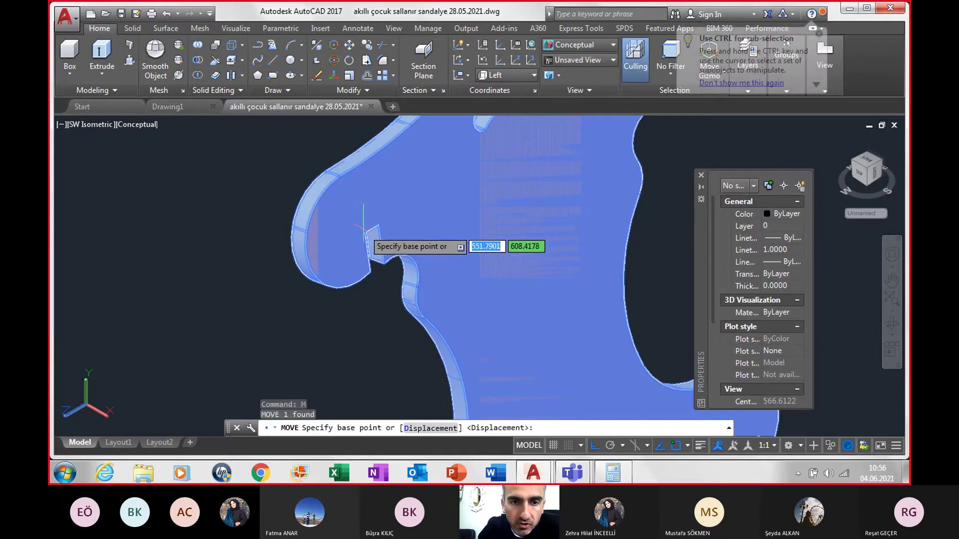
pyautogui.scroll(2, 364, 232)
pyautogui.scroll(2, 364, 231)
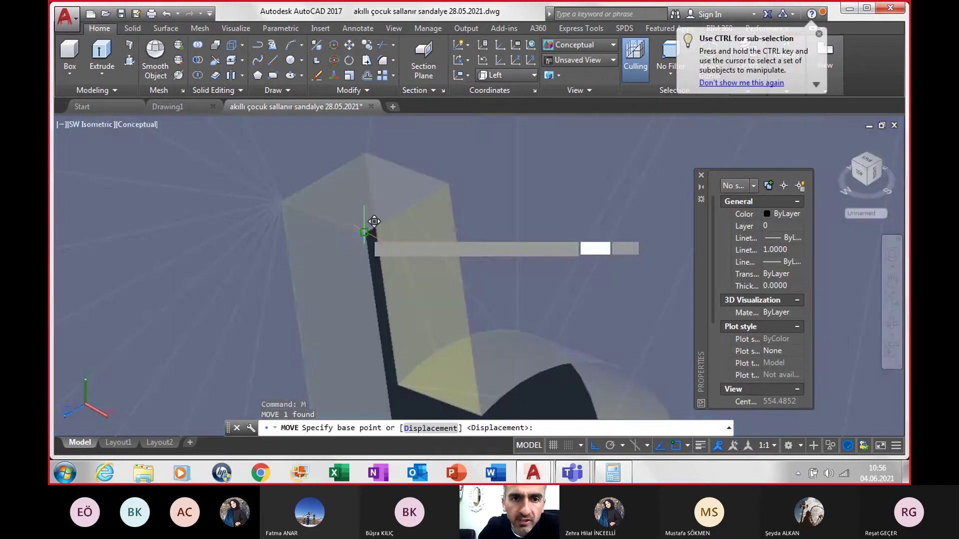
pyautogui.click(365, 230)
# - Pan and zoom to the assembled chair to place the panel as the backrest
pyautogui.scroll(-3, 375, 215)
pyautogui.scroll(-3, 377, 210)
pyautogui.scroll(-2, 381, 201)
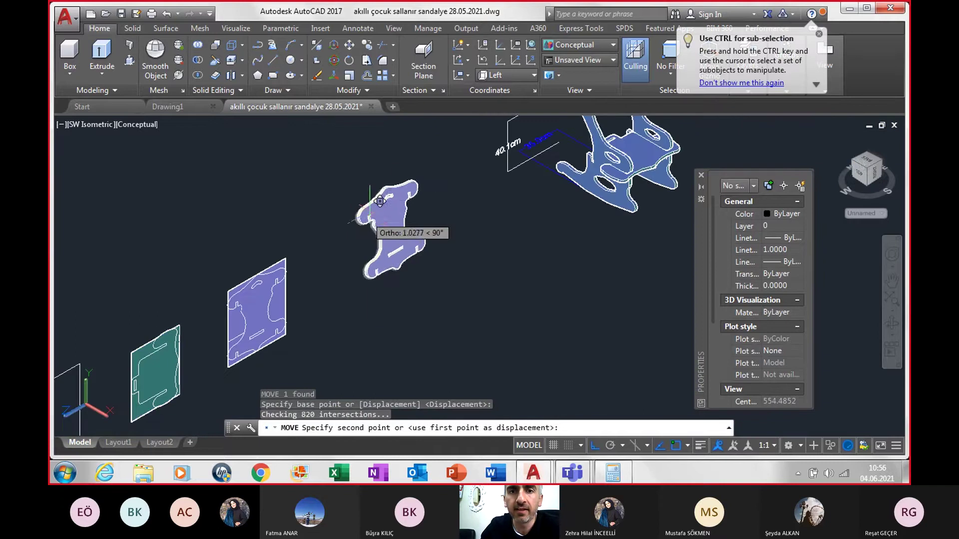
pyautogui.moveTo(402, 182); pyautogui.dragTo(238, 276, button='middle')
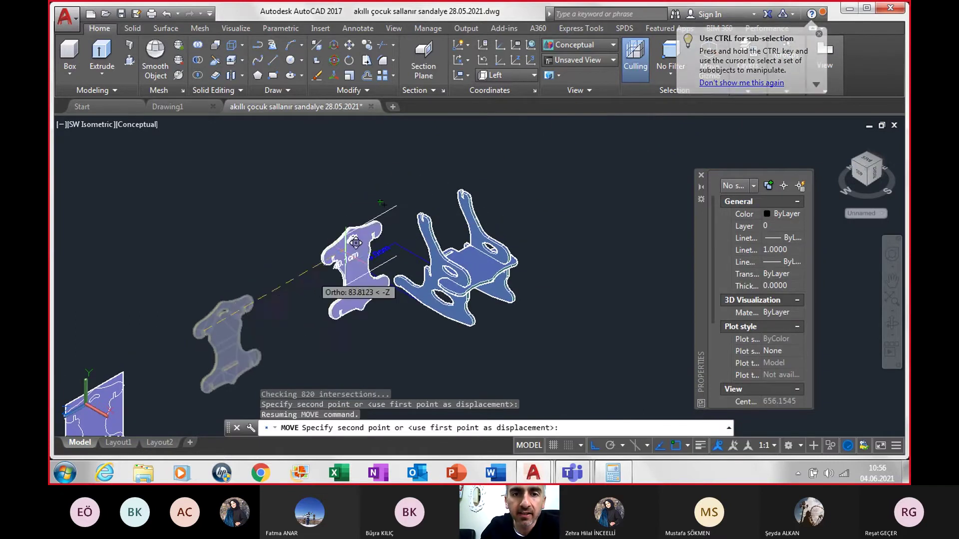
pyautogui.scroll(2, 355, 242)
pyautogui.scroll(2, 385, 205)
pyautogui.scroll(2, 505, 207)
pyautogui.scroll(1, 556, 150)
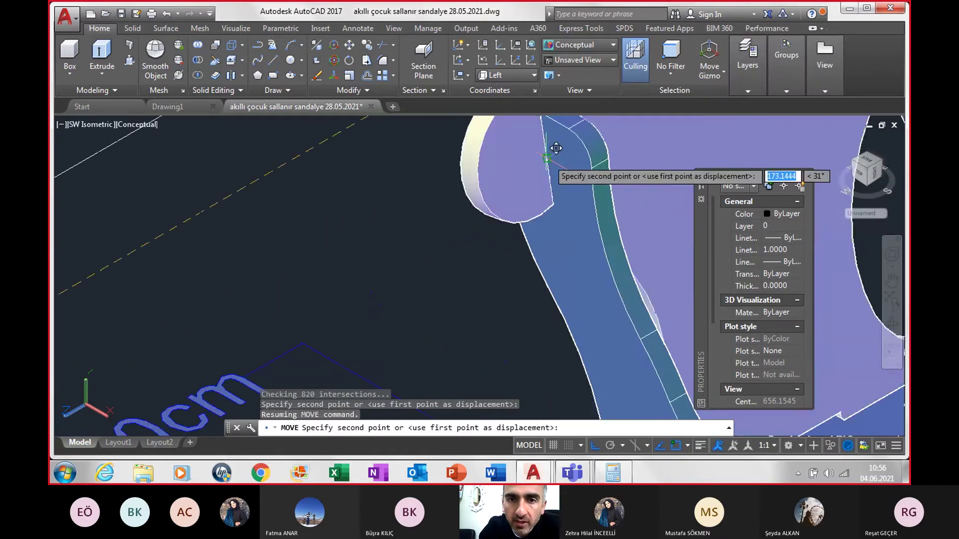
pyautogui.scroll(-2, 555, 155)
pyautogui.scroll(-2, 554, 155)
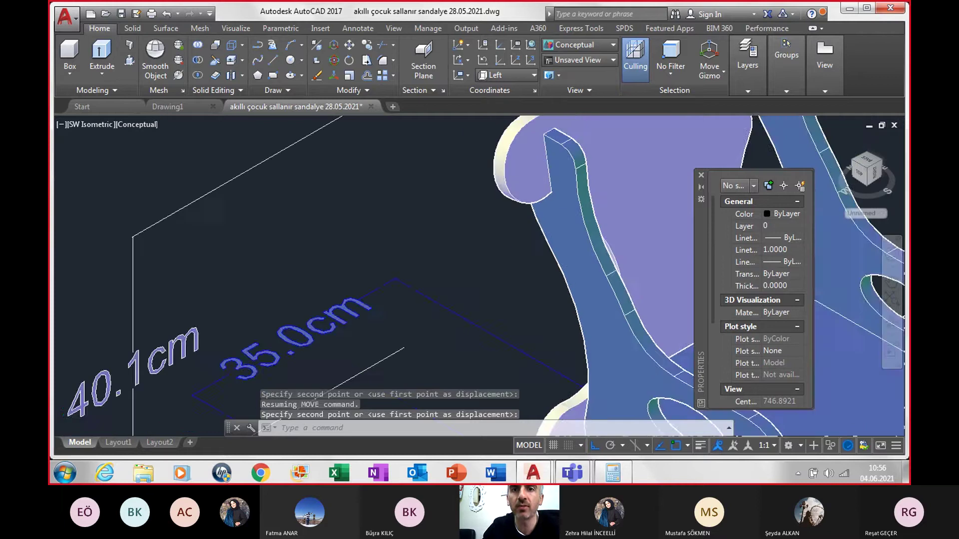
pyautogui.scroll(-2, 555, 154)
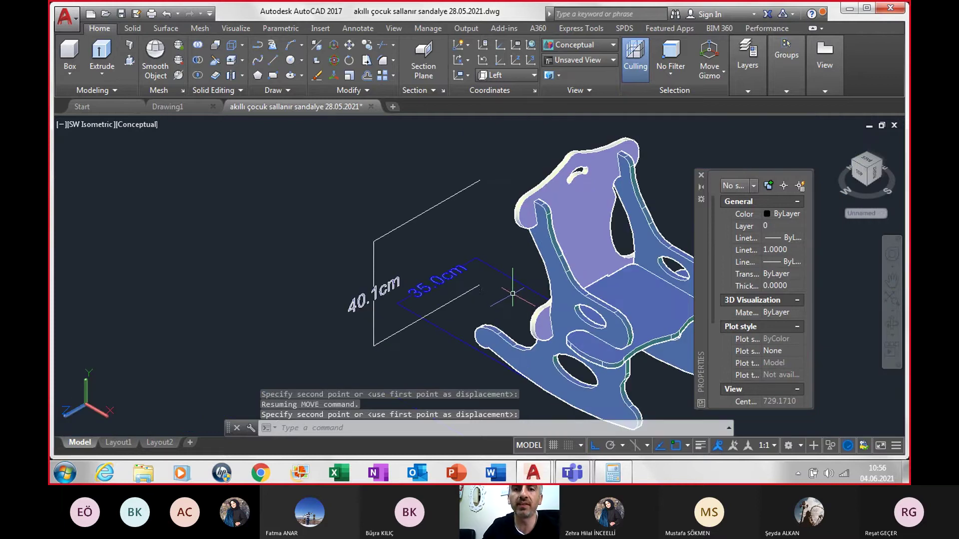
# - Orbit and zoom around the chair to check the backrest slot fits over the tab
pyautogui.moveTo(511, 309)
pyautogui.keyDown('shift'); pyautogui.mouseDown(button='middle')
pyautogui.moveTo(644, 268)
pyautogui.moveTo(497, 268)
pyautogui.moveTo(561, 268)
pyautogui.moveTo(563, 230)
pyautogui.moveTo(596, 291)
pyautogui.mouseUp(button='middle'); pyautogui.keyUp('shift')
pyautogui.scroll(3, 494, 260)
pyautogui.scroll(3, 494, 260)
pyautogui.scroll(3, 493, 261)
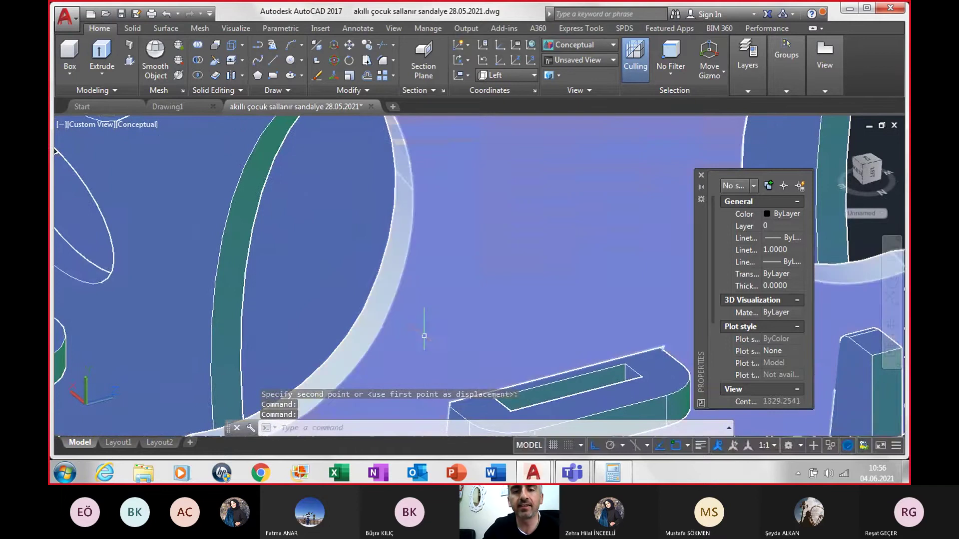
pyautogui.moveTo(422, 328)
pyautogui.keyDown('shift'); pyautogui.mouseDown(button='middle')
pyautogui.moveTo(448, 335)
pyautogui.moveTo(389, 208)
pyautogui.mouseUp(button='middle'); pyautogui.keyUp('shift')
pyautogui.scroll(-5, 389, 209)
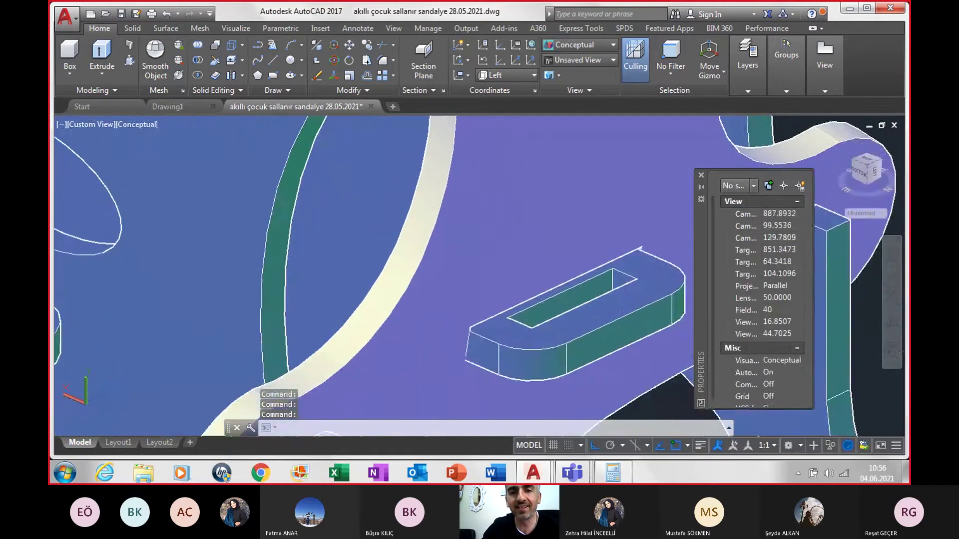
pyautogui.moveTo(378, 259)
pyautogui.keyDown('shift'); pyautogui.mouseDown(button='middle')
pyautogui.moveTo(422, 265)
pyautogui.moveTo(414, 201)
pyautogui.moveTo(310, 219)
pyautogui.moveTo(153, 219)
pyautogui.moveTo(434, 243)
pyautogui.moveTo(406, 255)
pyautogui.moveTo(415, 255)
pyautogui.mouseUp(button='middle'); pyautogui.keyUp('shift')
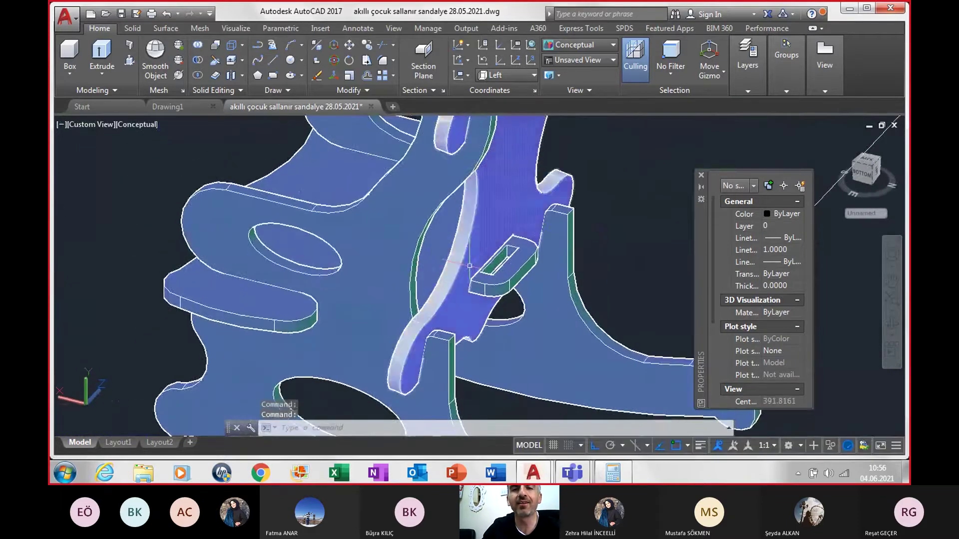
pyautogui.scroll(4, 543, 257)
pyautogui.scroll(2, 543, 256)
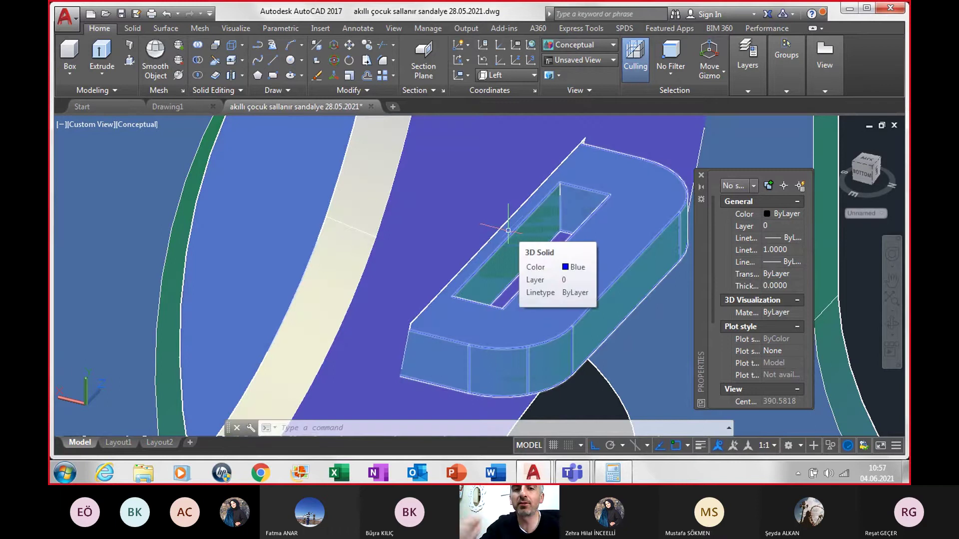
pyautogui.scroll(-1, 509, 230)
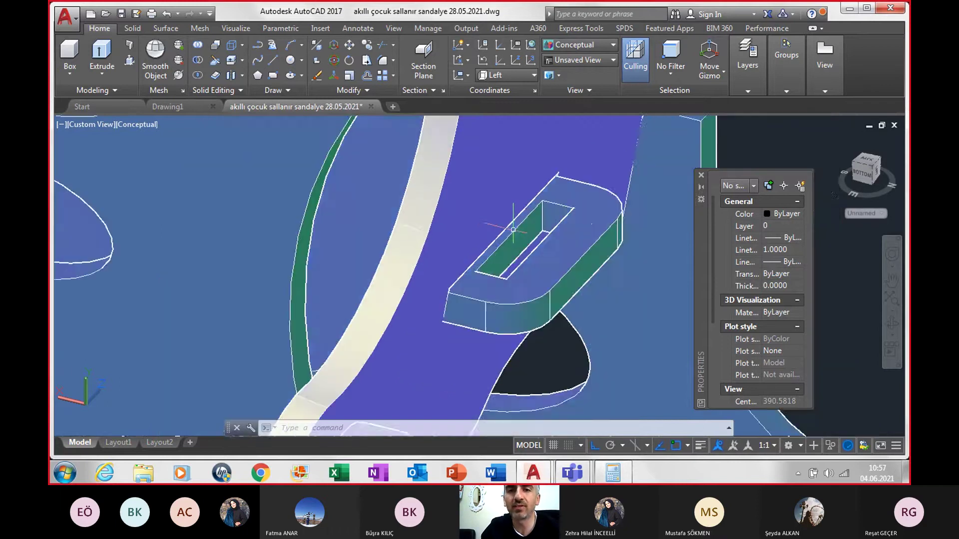
pyautogui.scroll(-3, 520, 245)
pyautogui.scroll(-2, 540, 270)
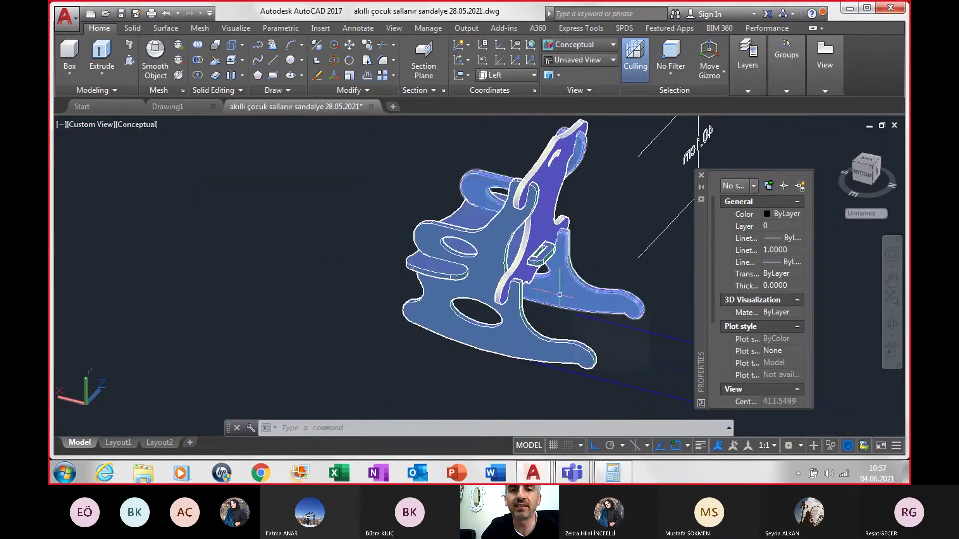
pyautogui.moveTo(560, 295)
pyautogui.keyDown('shift'); pyautogui.mouseDown(button='middle')
pyautogui.moveTo(468, 299)
pyautogui.moveTo(448, 311)
pyautogui.mouseUp(button='middle'); pyautogui.keyUp('shift')
# - Switch the visual style to 2D Wireframe and orbit the chair to a front view
pyautogui.click(571, 44)
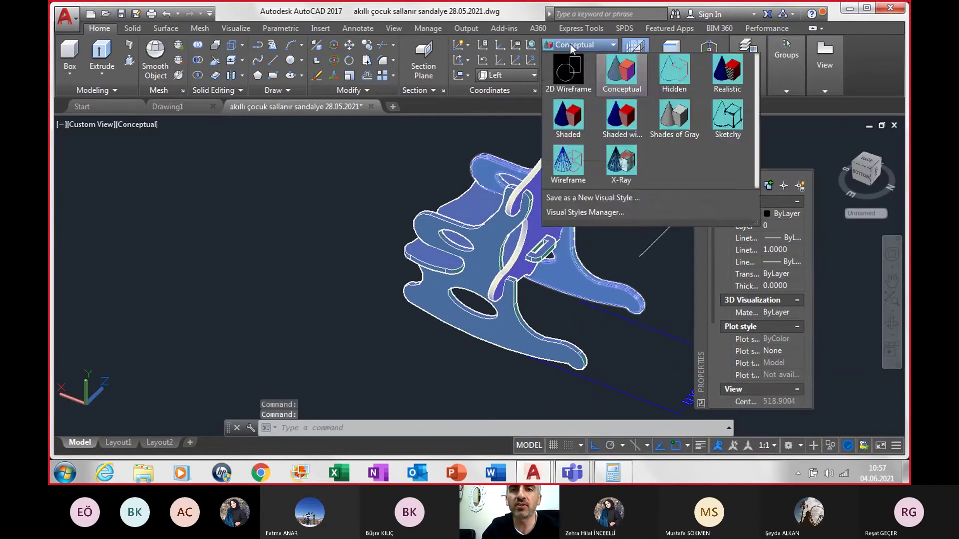
pyautogui.click(575, 72)
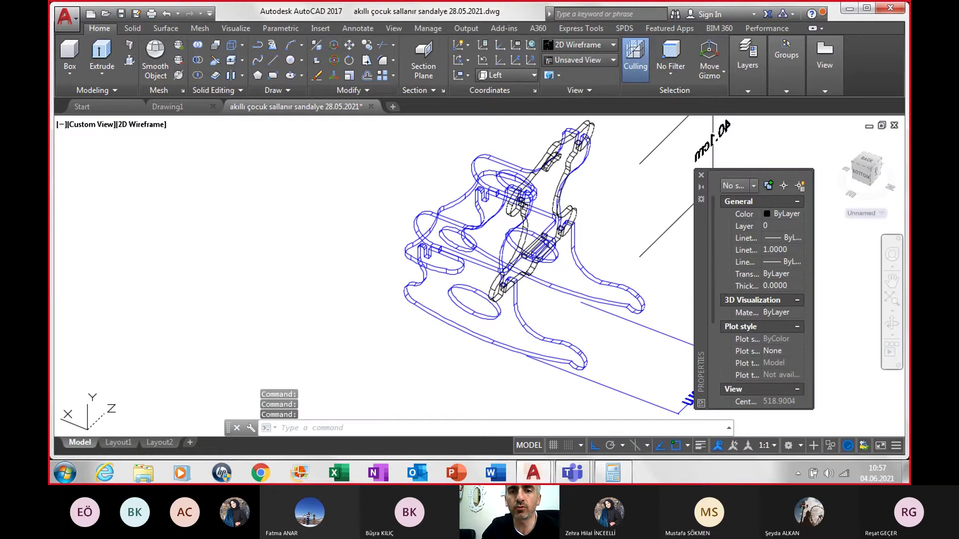
pyautogui.keyDown('shift'); pyautogui.moveTo(499, 249); pyautogui.dragTo(549, 250, button='middle'); pyautogui.keyUp('shift')
pyautogui.scroll(5, 500, 225)
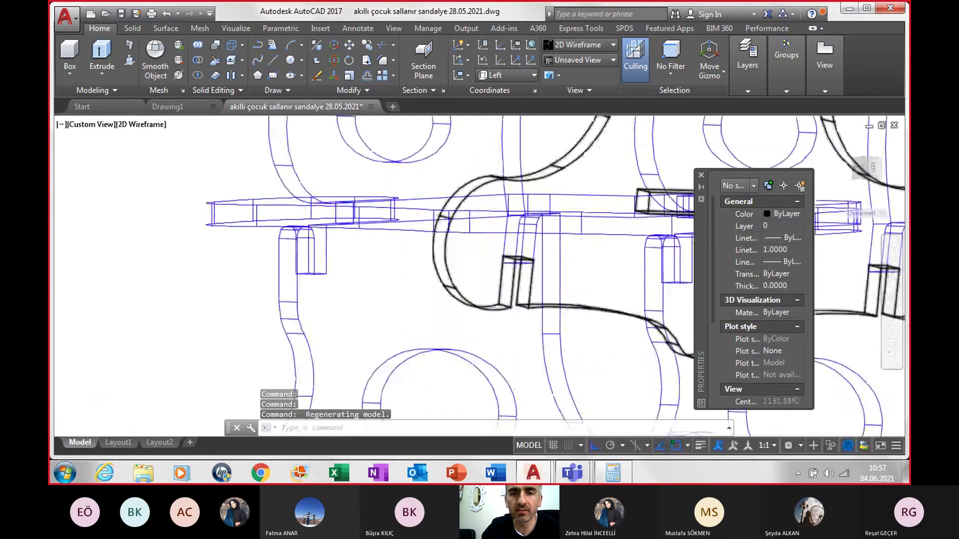
pyautogui.scroll(-5, 548, 278)
pyautogui.scroll(-5, 547, 279)
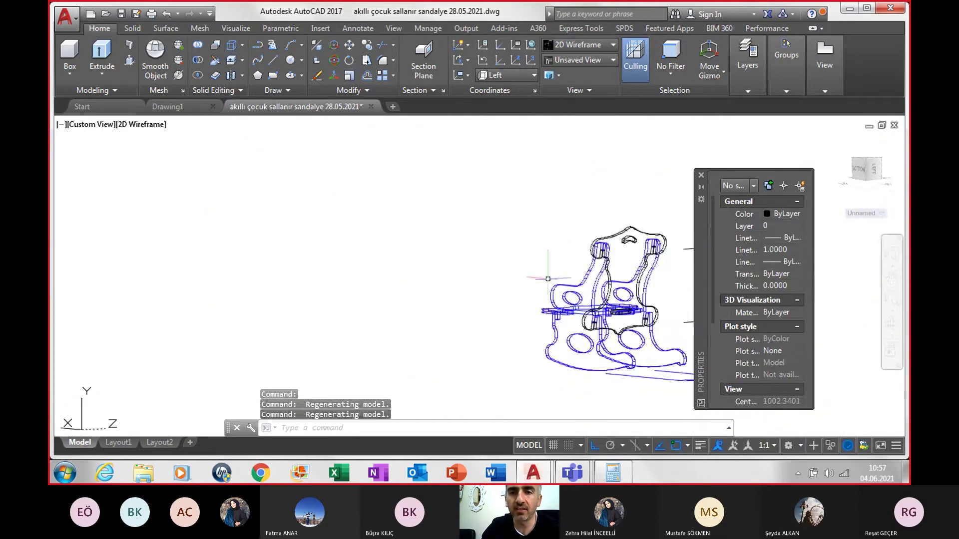
# - Orbit and zoom in on the tenon joint, then select the black chair-frame extrusion
pyautogui.keyDown('shift'); pyautogui.moveTo(548, 279); pyautogui.dragTo(635, 314, button='middle'); pyautogui.keyUp('shift')
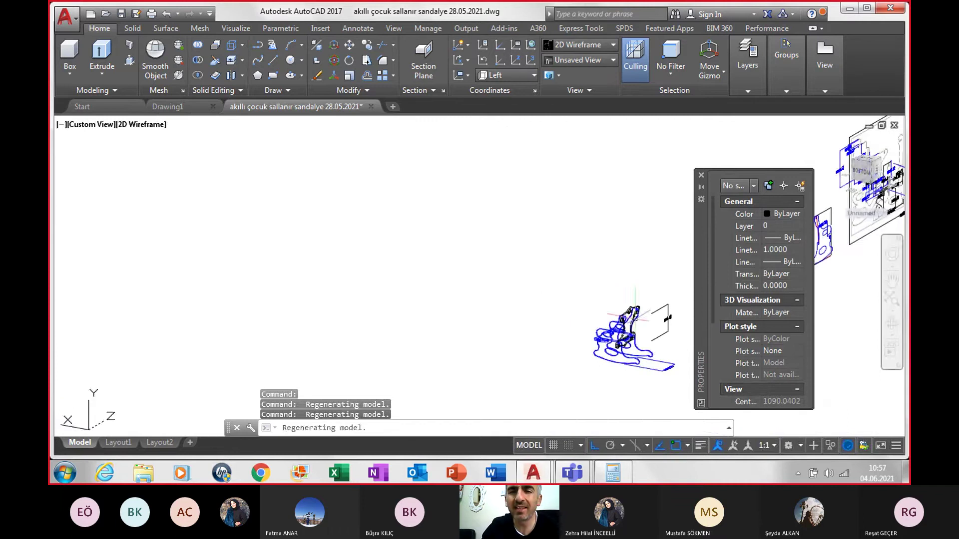
pyautogui.scroll(5, 634, 312)
pyautogui.scroll(5, 628, 276)
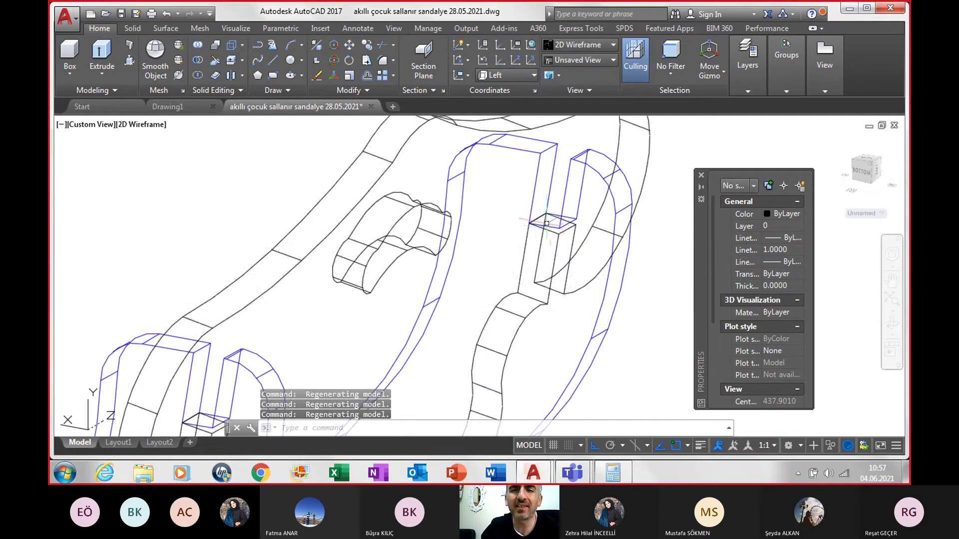
pyautogui.scroll(6, 568, 228)
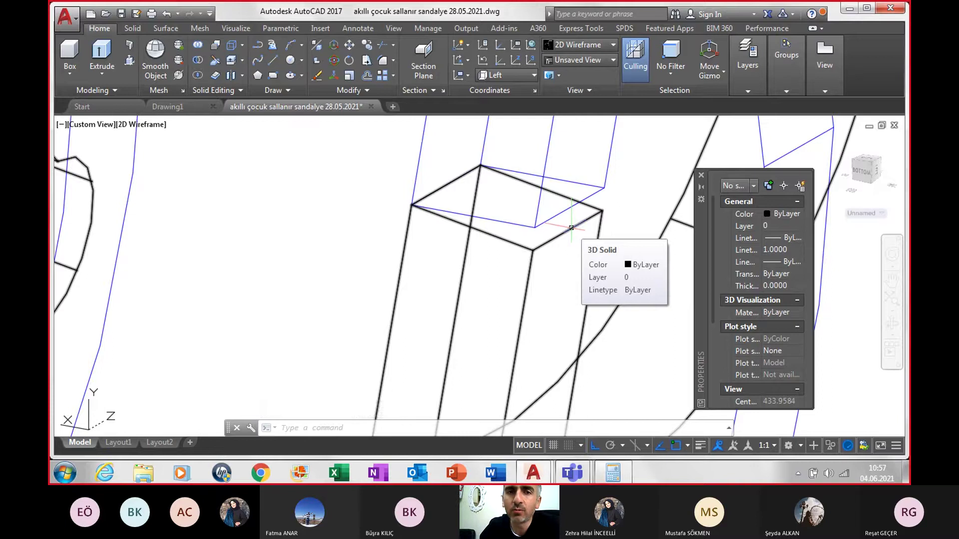
pyautogui.scroll(-3, 562, 219)
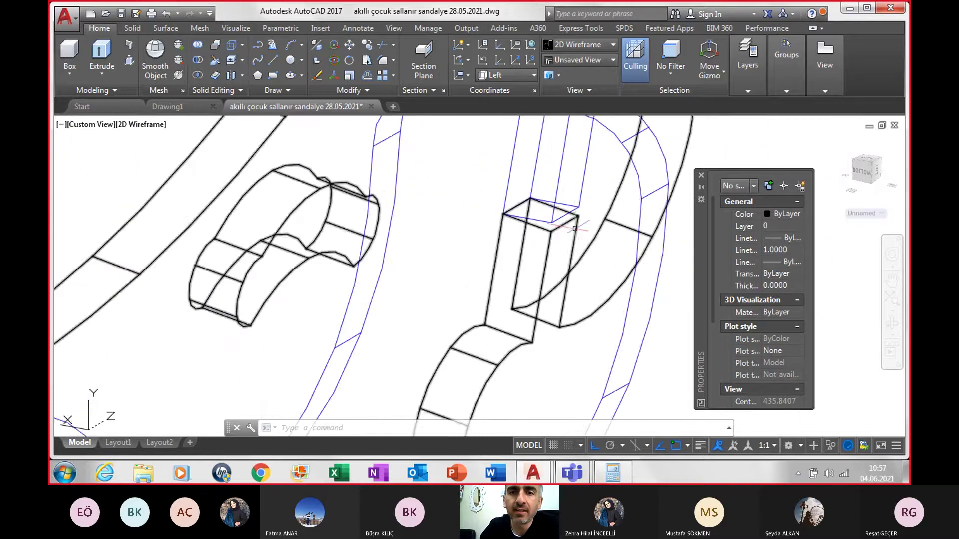
pyautogui.scroll(-4, 575, 228)
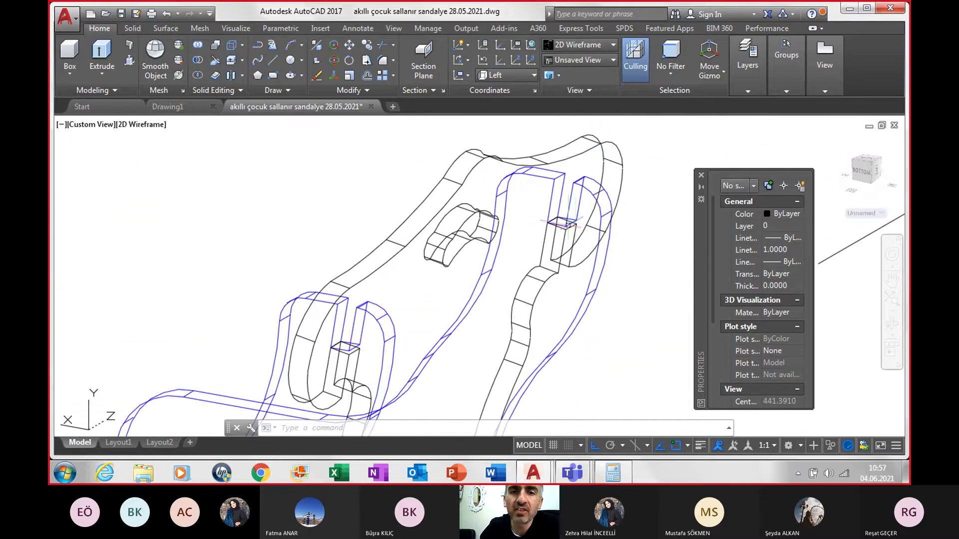
pyautogui.scroll(-4, 565, 226)
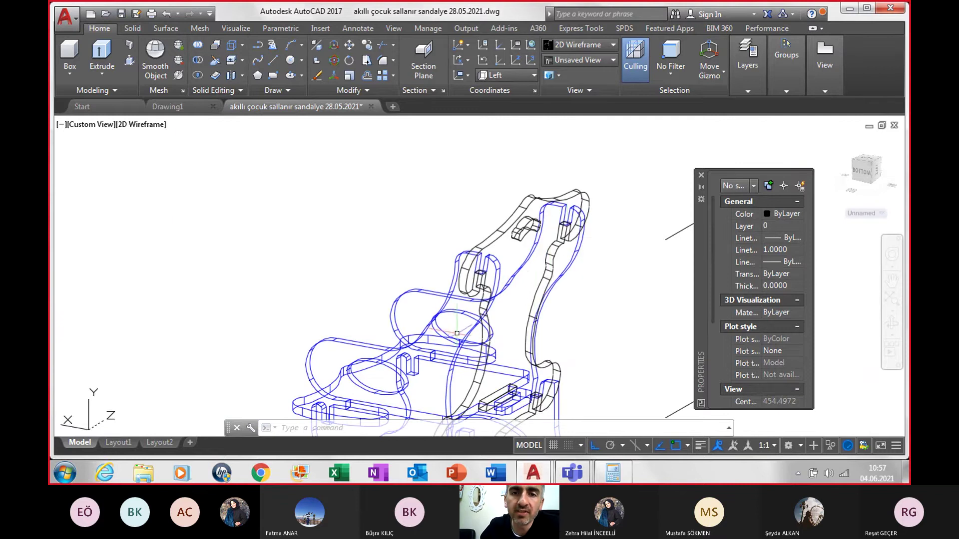
pyautogui.scroll(4, 457, 333)
pyautogui.scroll(5, 501, 179)
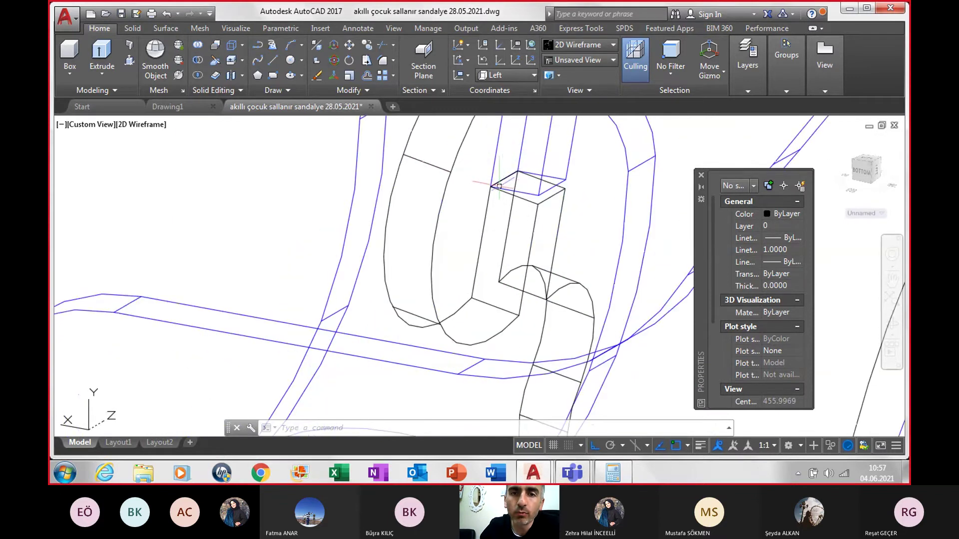
pyautogui.scroll(-2, 496, 181)
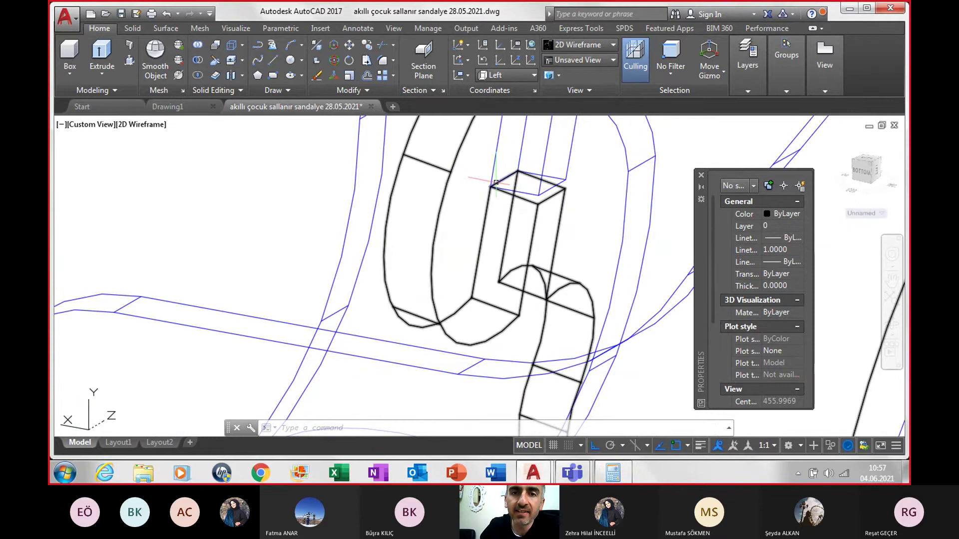
pyautogui.scroll(-6, 489, 308)
pyautogui.scroll(5, 487, 304)
pyautogui.scroll(3, 490, 300)
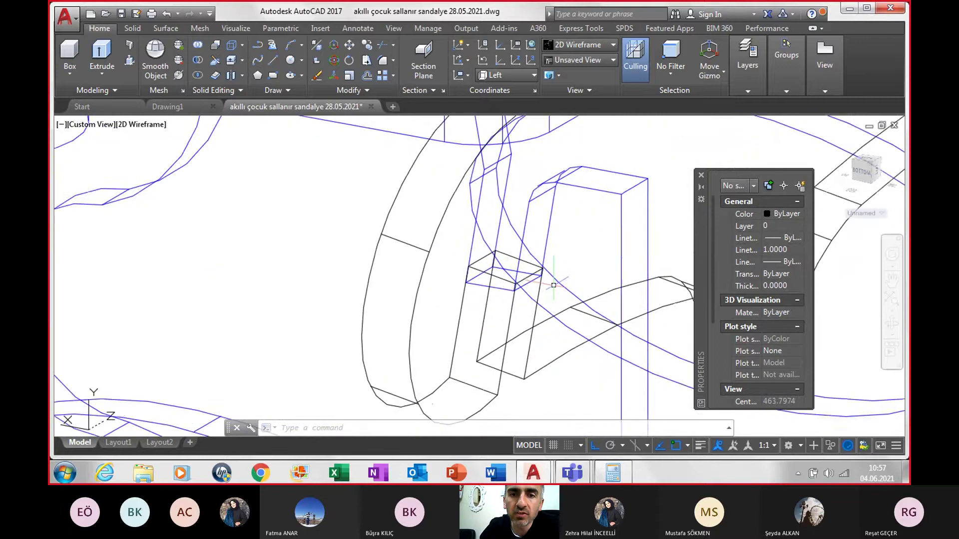
pyautogui.scroll(4, 549, 278)
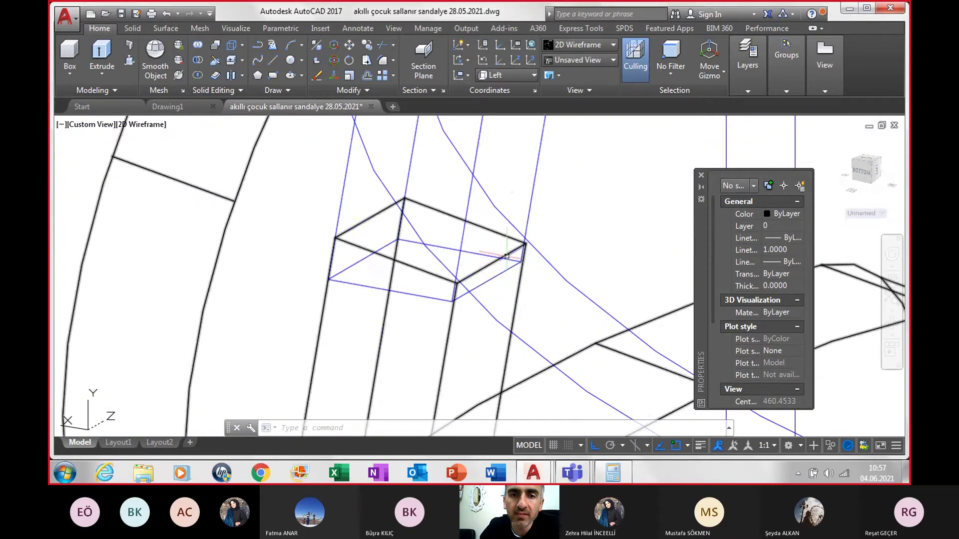
pyautogui.scroll(-5, 509, 269)
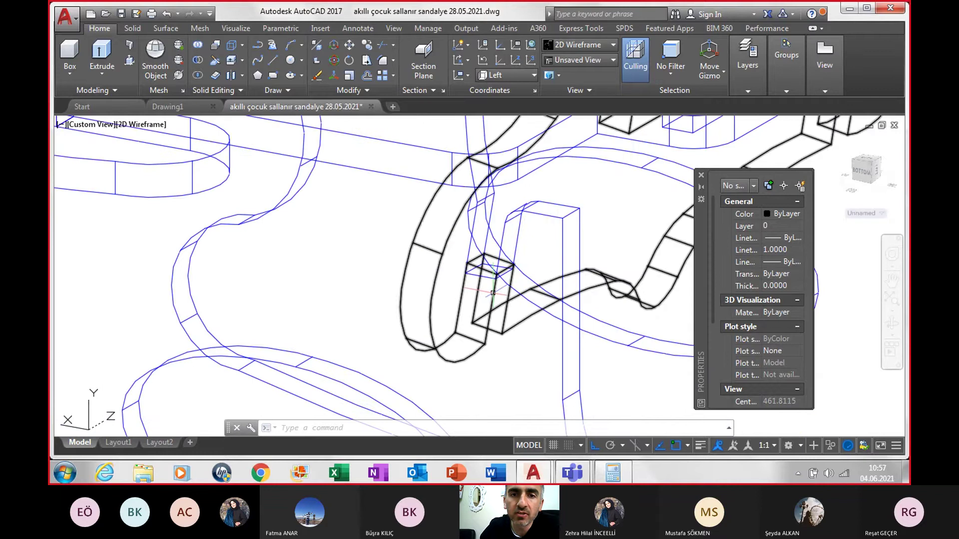
pyautogui.click(497, 292)
pyautogui.scroll(3, 497, 292)
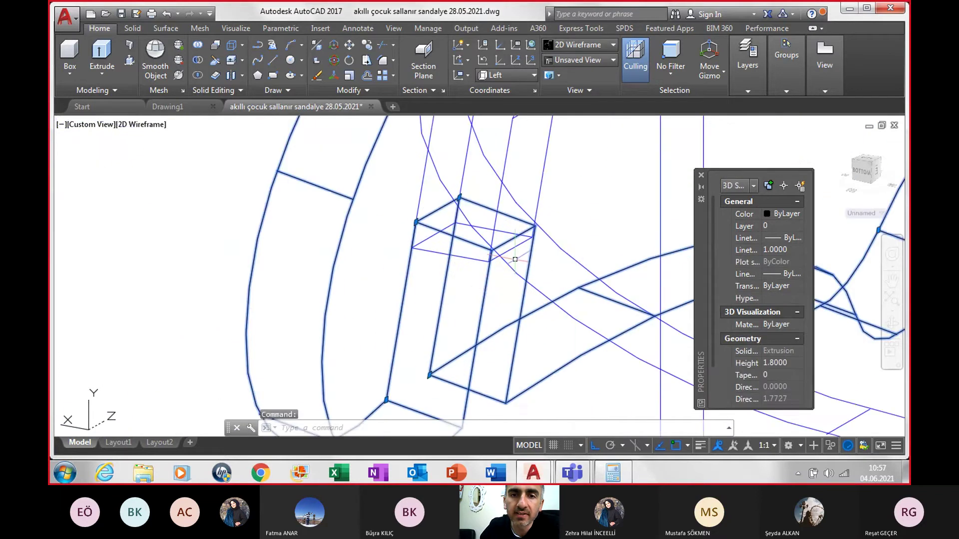
pyautogui.scroll(4, 509, 262)
pyautogui.write('di')
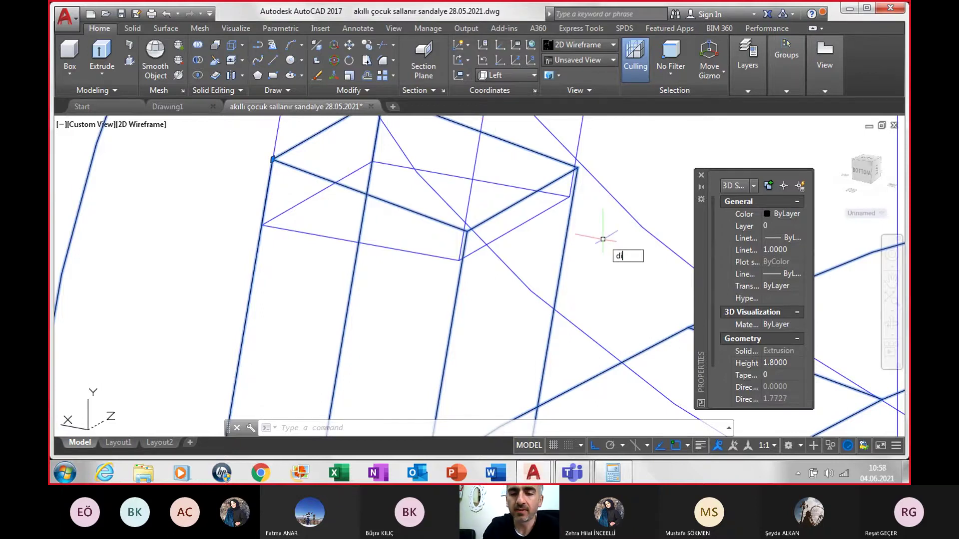
pyautogui.write('m')
pyautogui.press('Return')
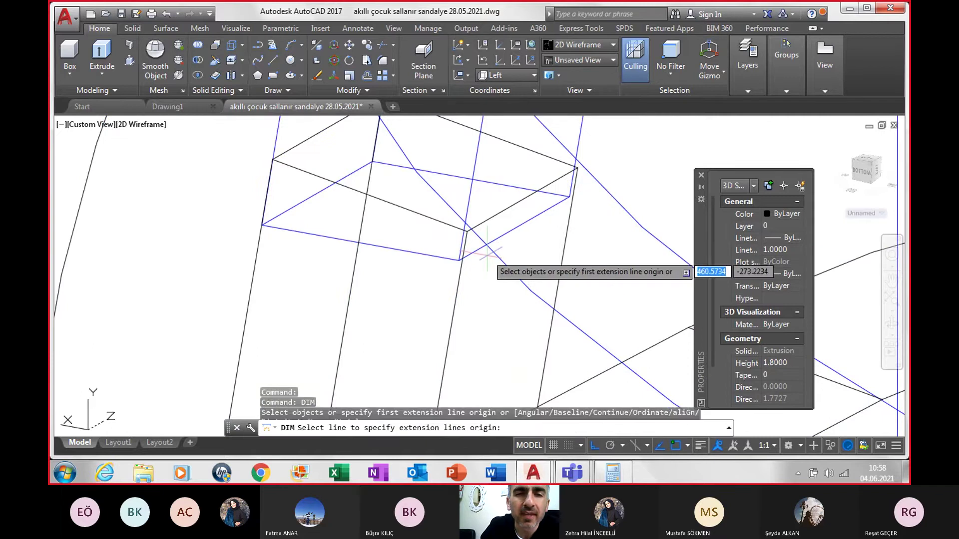
pyautogui.press('Return')
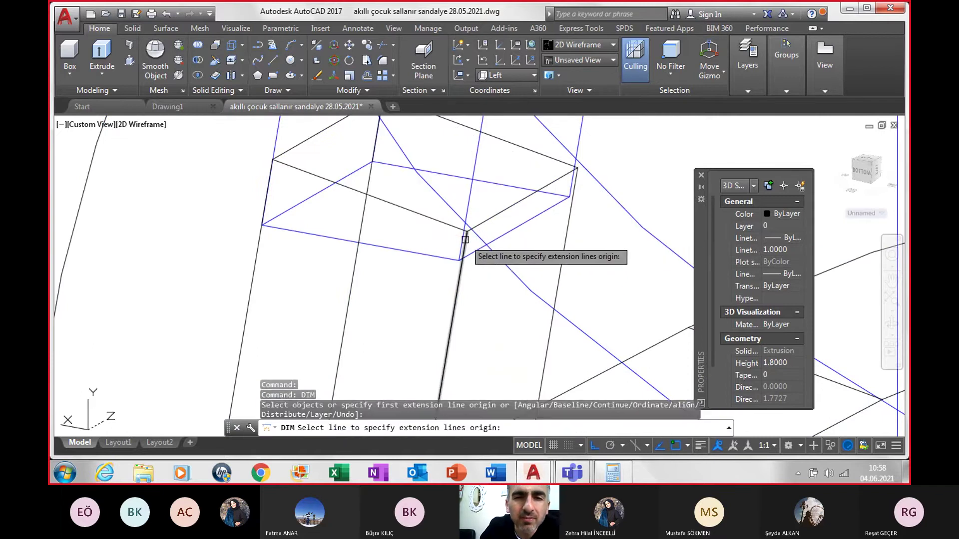
pyautogui.press('Escape')
pyautogui.press('Escape')
pyautogui.write('dim')
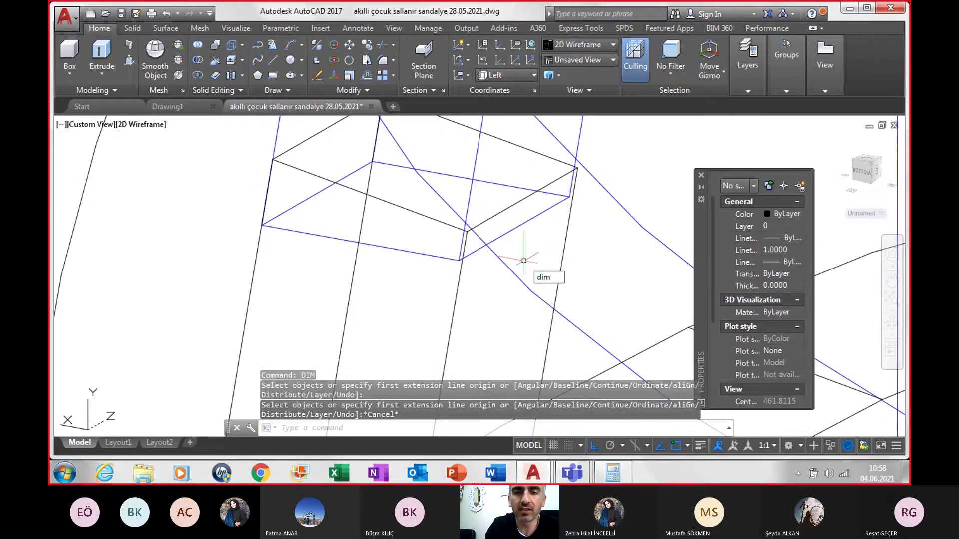
pyautogui.write('a')
pyautogui.press('Return')
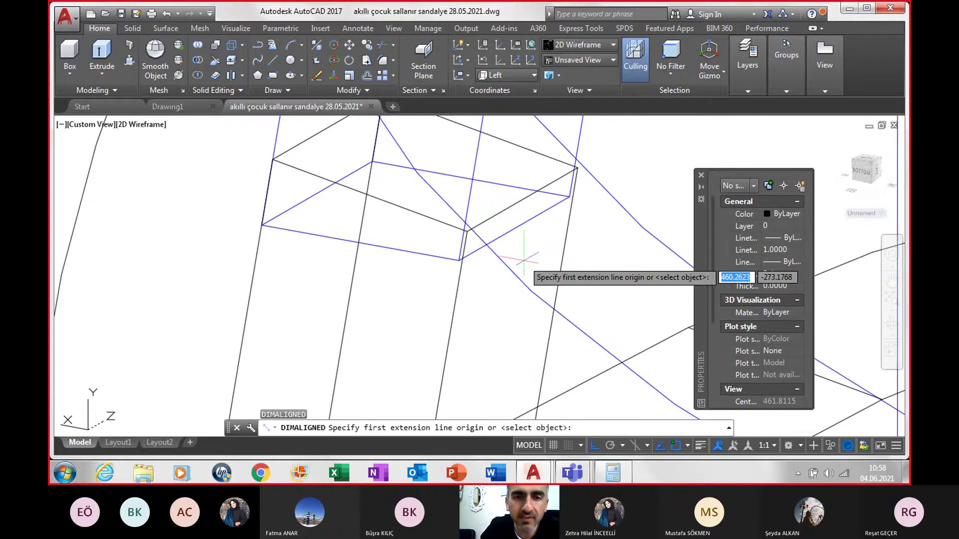
pyautogui.scroll(4, 524, 259)
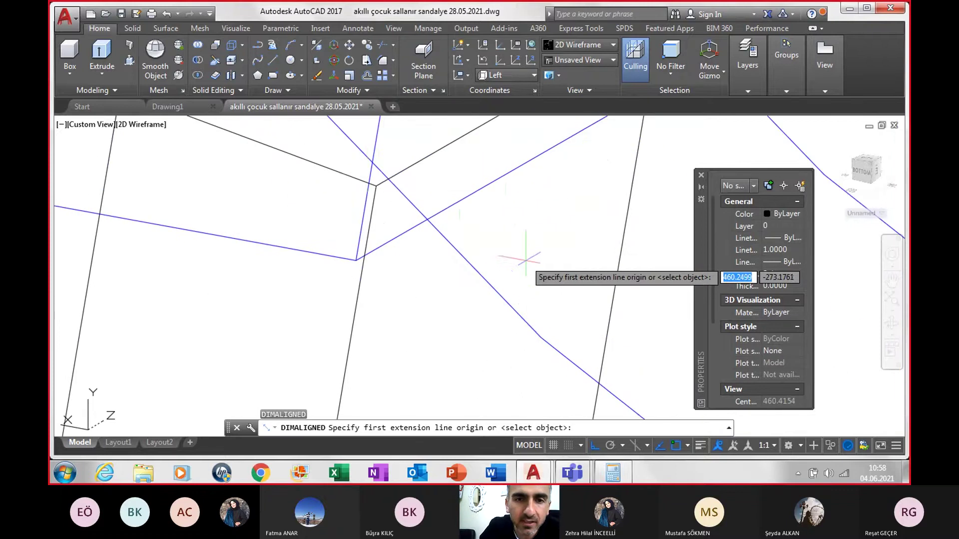
pyautogui.click(375, 185)
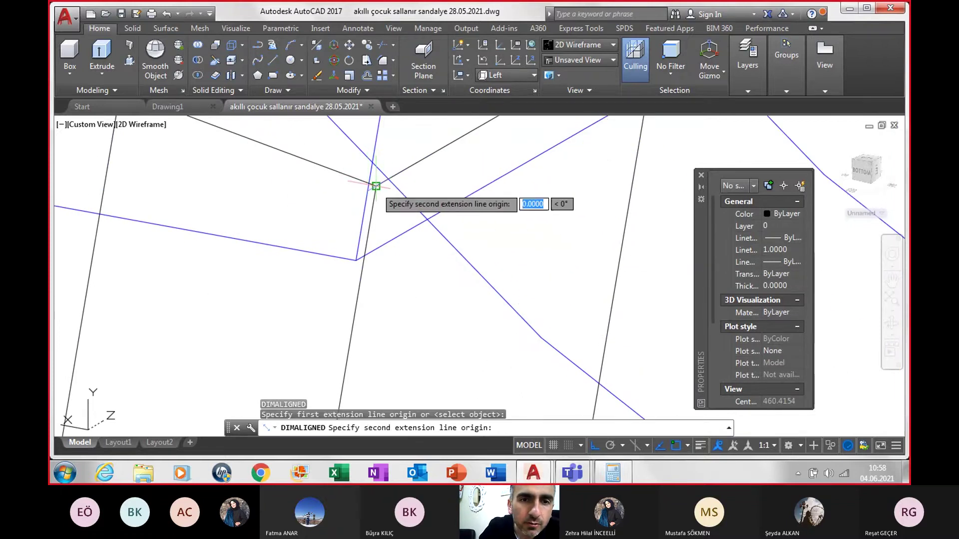
pyautogui.click(355, 261)
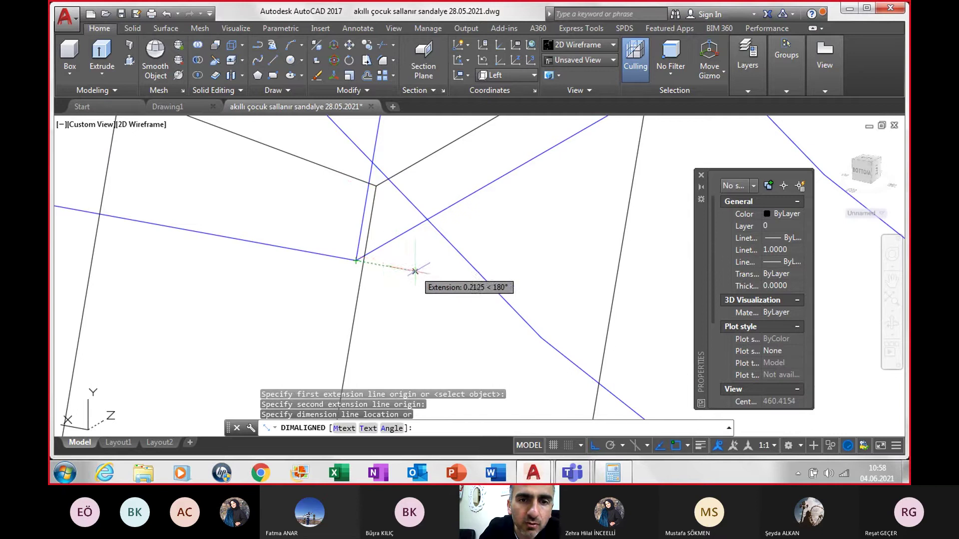
pyautogui.scroll(-4, 414, 271)
pyautogui.scroll(-4, 400, 265)
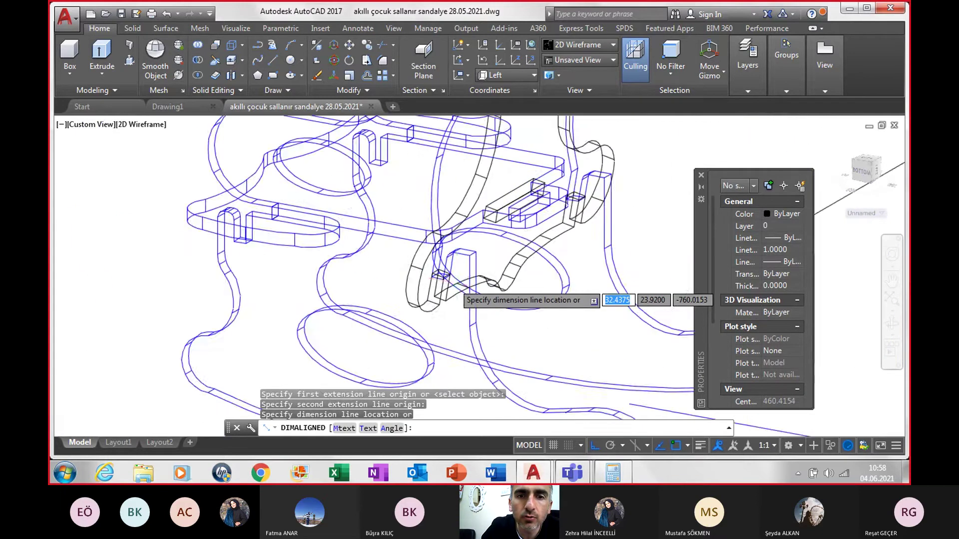
pyautogui.scroll(-5, 452, 288)
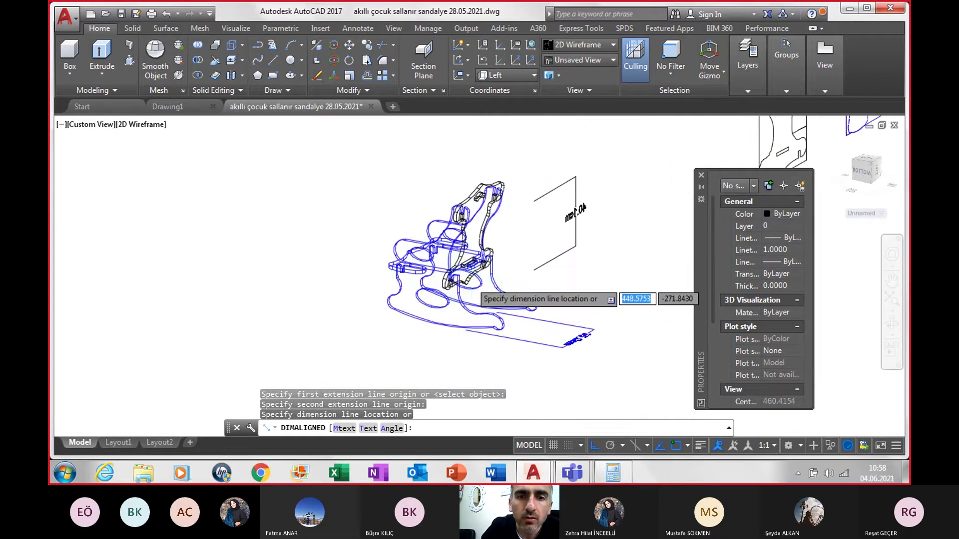
pyautogui.scroll(5, 477, 294)
pyautogui.scroll(3, 434, 272)
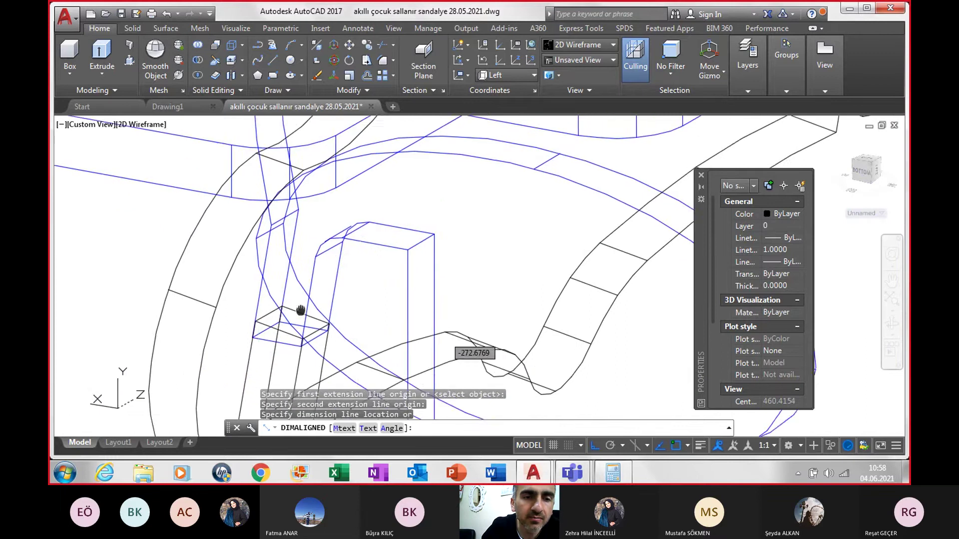
pyautogui.moveTo(300, 310); pyautogui.dragTo(440, 195, button='middle')
pyautogui.press('Escape')
pyautogui.scroll(4, 382, 195)
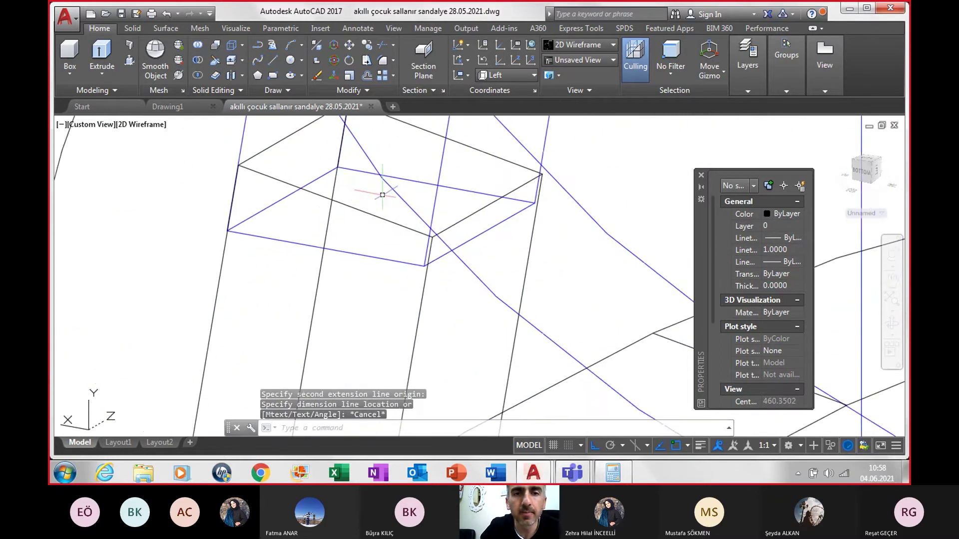
pyautogui.write('dima')
pyautogui.press('Return')
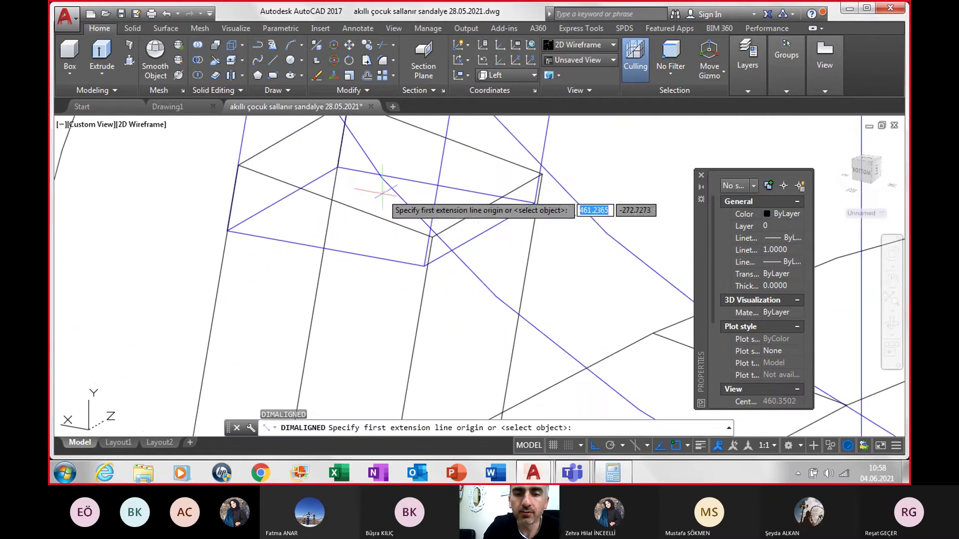
pyautogui.click(594, 447)
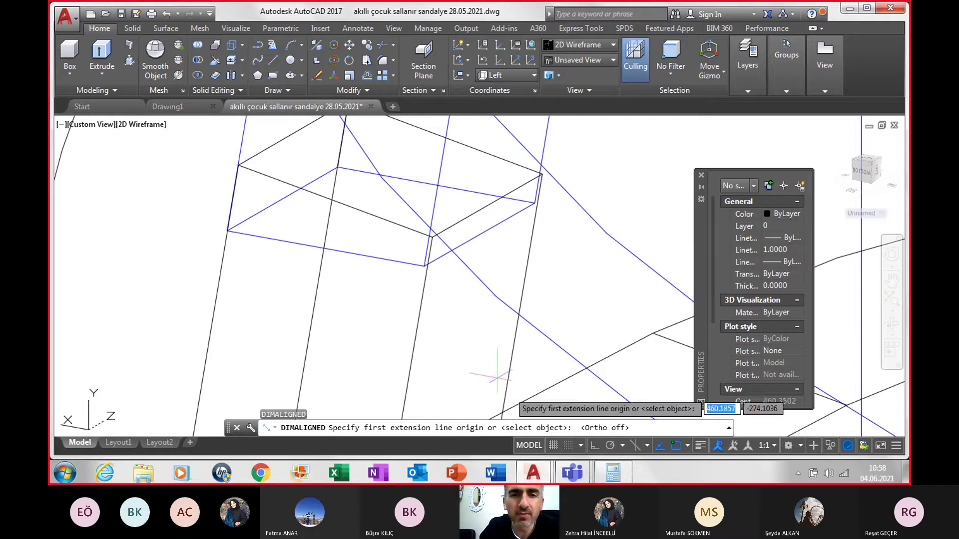
pyautogui.scroll(2, 434, 223)
pyautogui.click(436, 224)
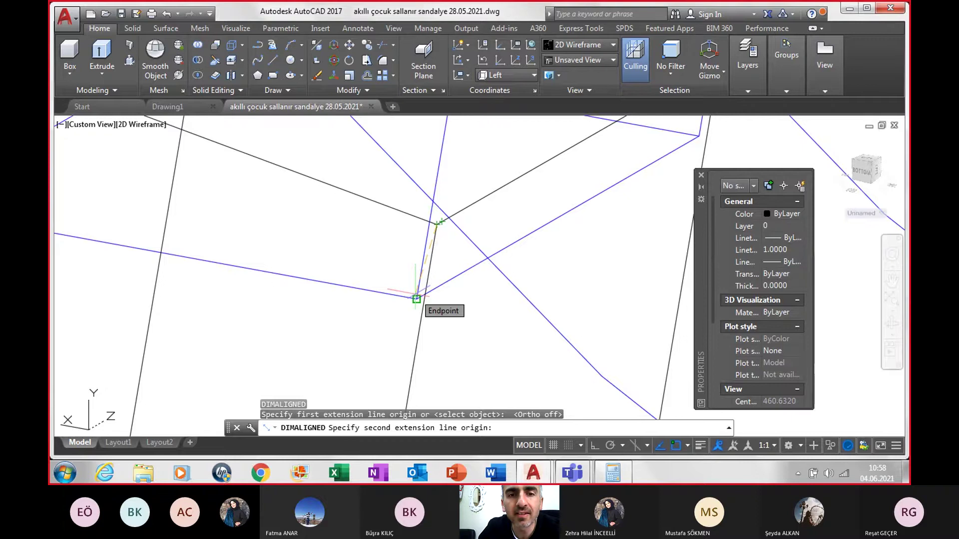
pyautogui.scroll(-2, 416, 299)
pyautogui.scroll(-2, 416, 295)
pyautogui.press('Escape')
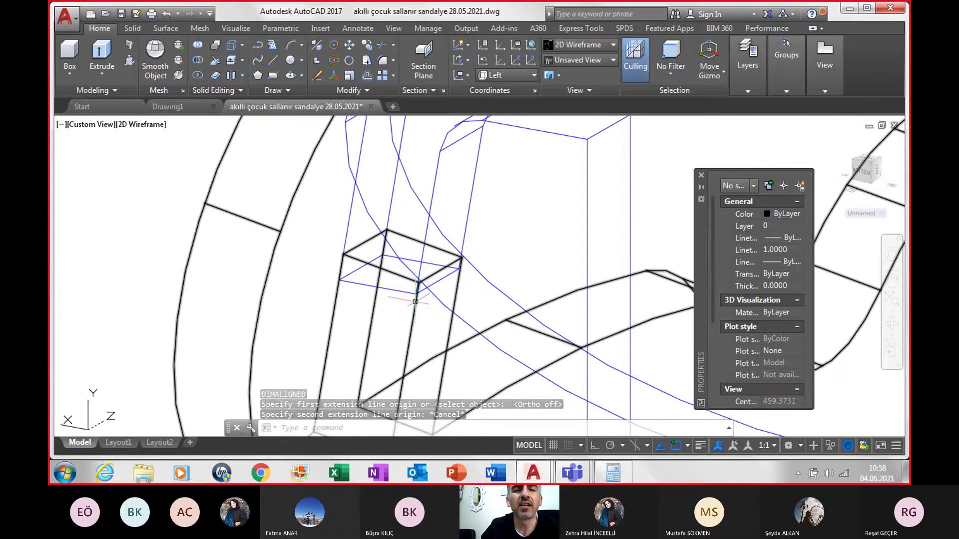
pyautogui.scroll(-2, 416, 299)
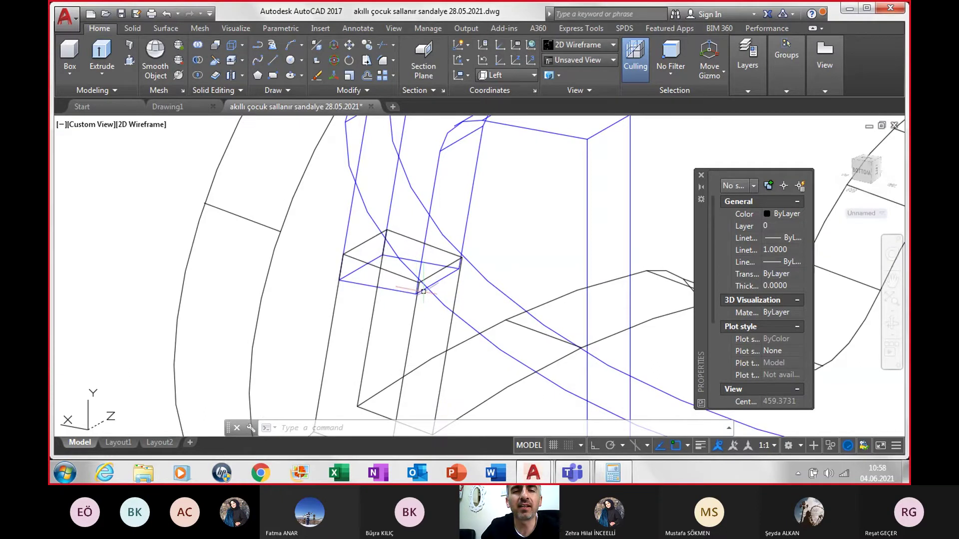
pyautogui.scroll(-2, 418, 305)
pyautogui.scroll(-3, 422, 314)
pyautogui.scroll(-3, 425, 316)
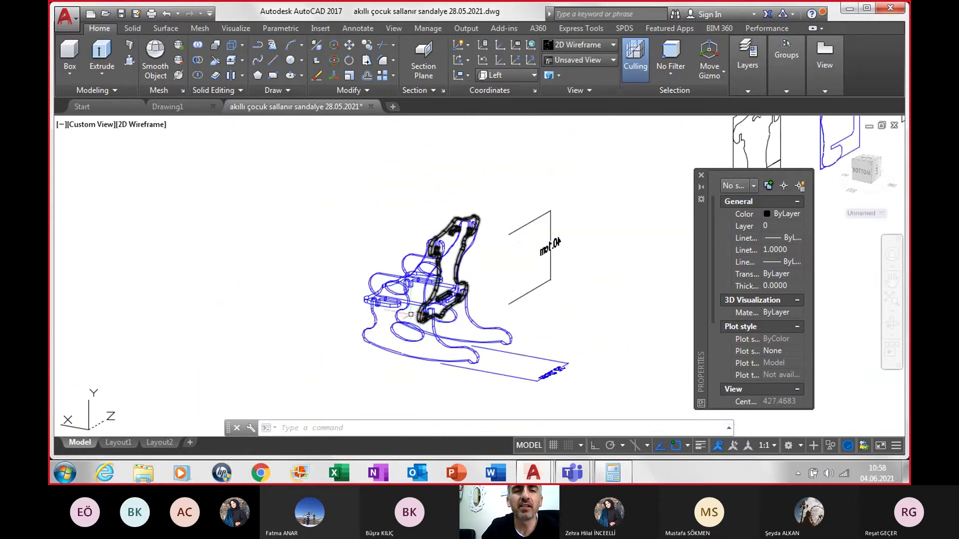
# - Switch the viewport to the Front view and zoom to the right seat piece's notch
pyautogui.click(91, 126)
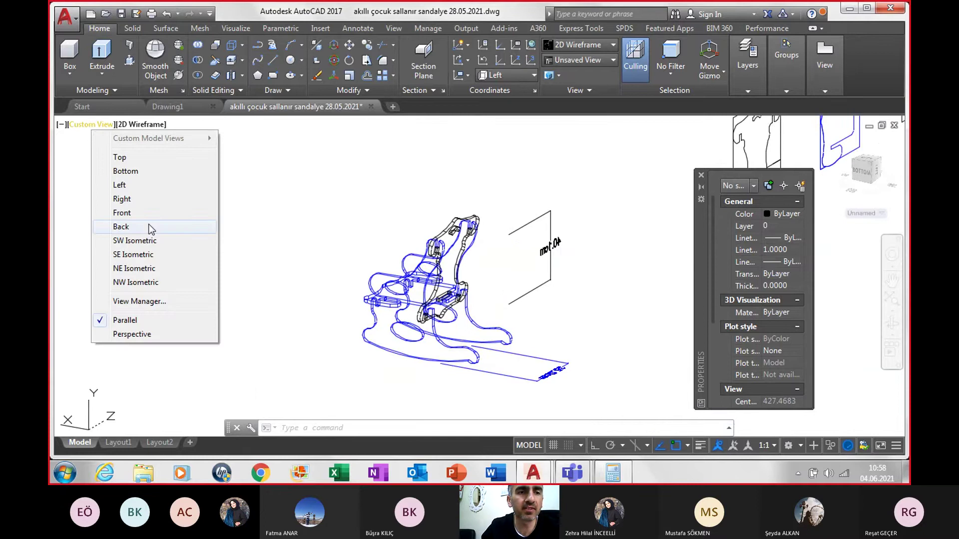
pyautogui.click(122, 213)
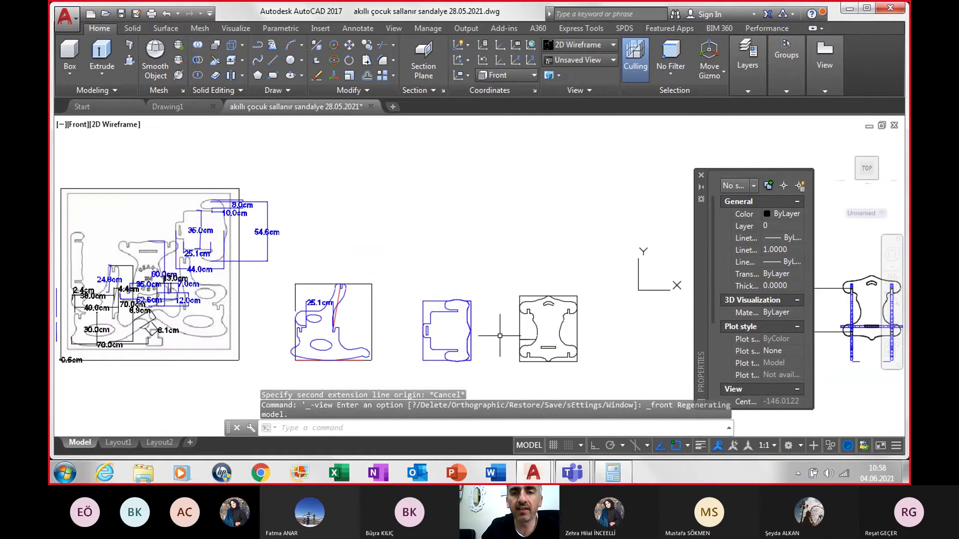
pyautogui.scroll(5, 590, 357)
pyautogui.scroll(1, 589, 359)
pyautogui.scroll(2, 597, 353)
pyautogui.moveTo(597, 353); pyautogui.dragTo(540, 290, button='middle')
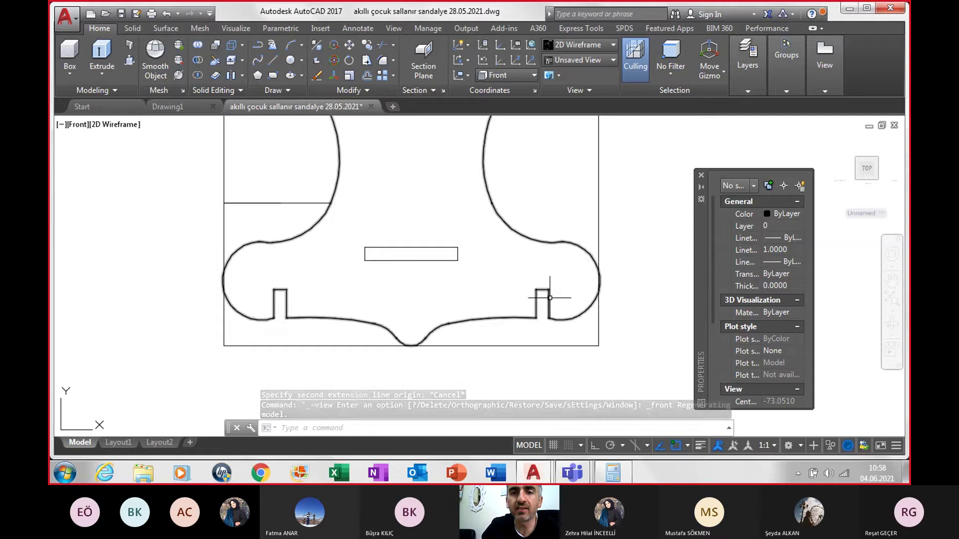
pyautogui.scroll(4, 549, 297)
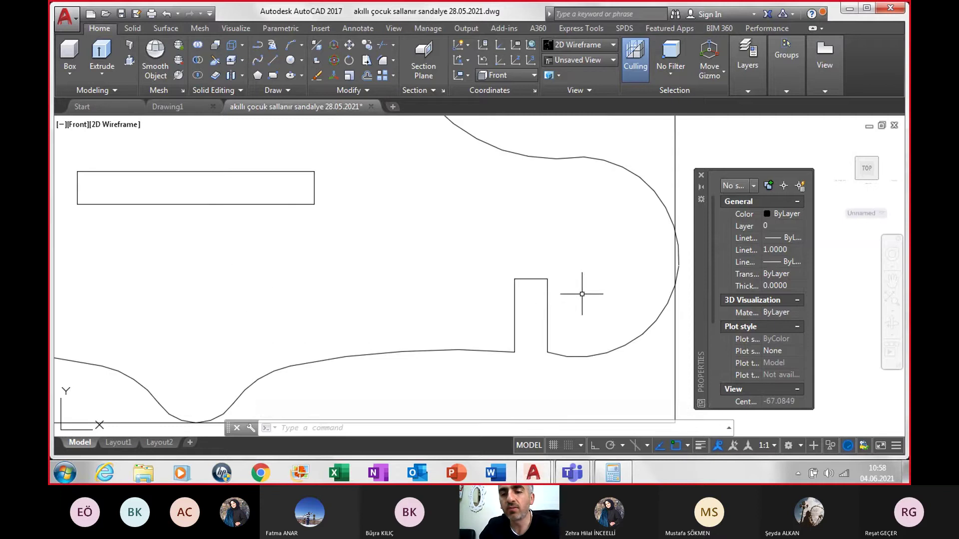
# - With Ortho on, draw a short polyline across the top of the notch
pyautogui.write('pl')
pyautogui.press('Return')
pyautogui.write('.26')
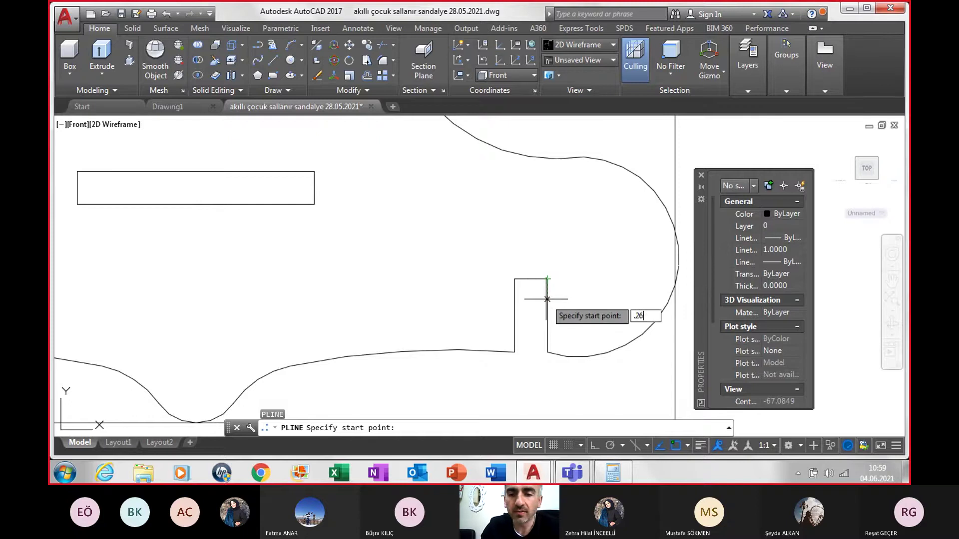
pyautogui.press('Return')
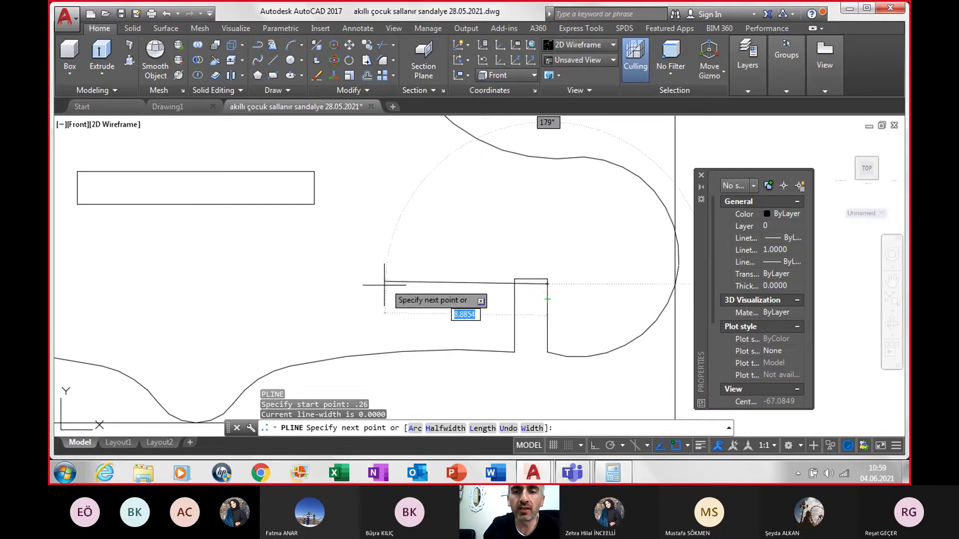
pyautogui.click(594, 446)
pyautogui.scroll(-5, 350, 320)
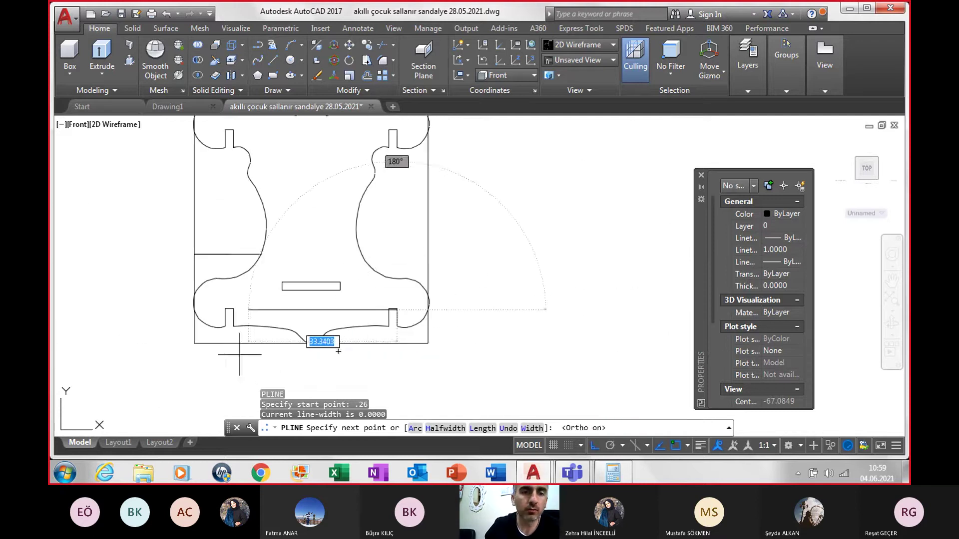
pyautogui.scroll(4, 225, 300)
pyautogui.scroll(4, 235, 265)
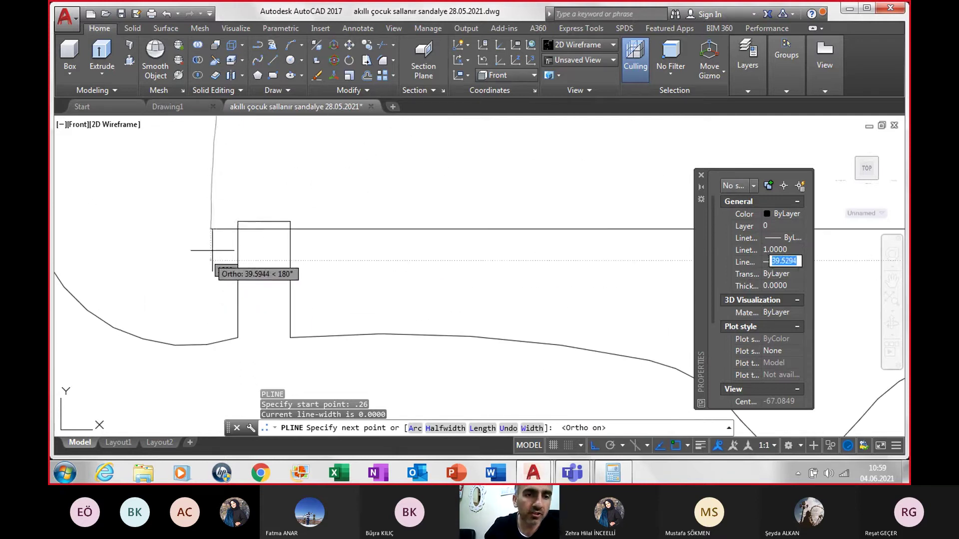
pyautogui.click(237, 228)
pyautogui.press('Escape')
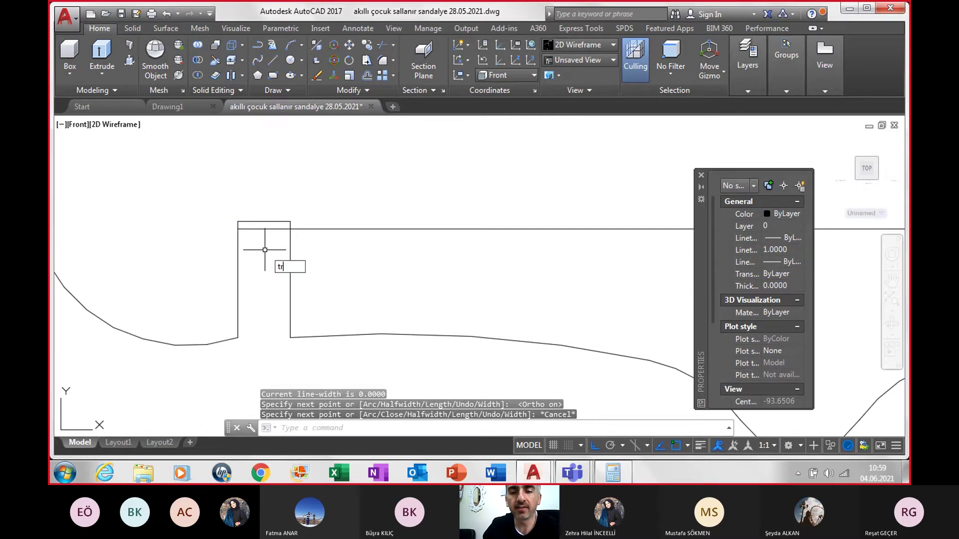
pyautogui.press('Return')
pyautogui.press('Return')
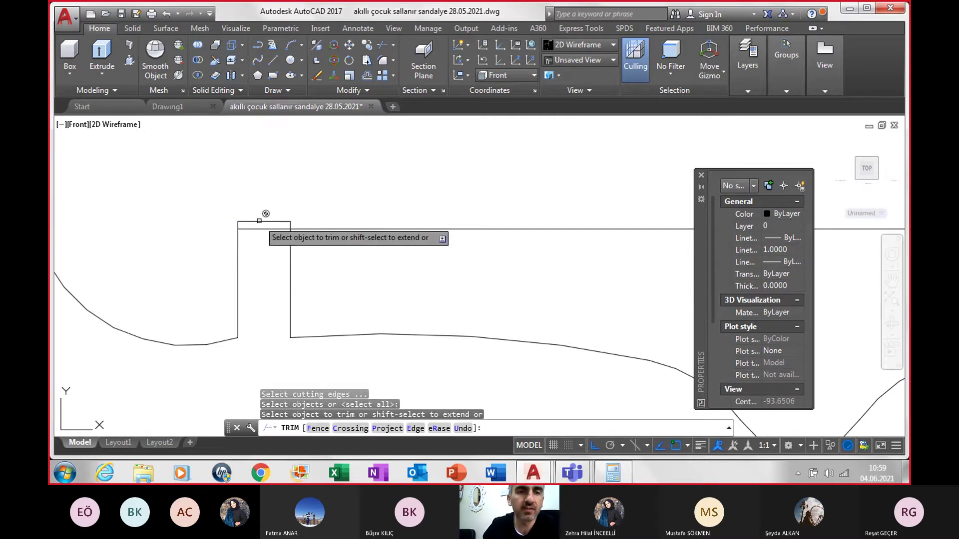
# - Cancel the trim and explode the panel region into separate lines
pyautogui.press('Escape')
pyautogui.click(238, 261)
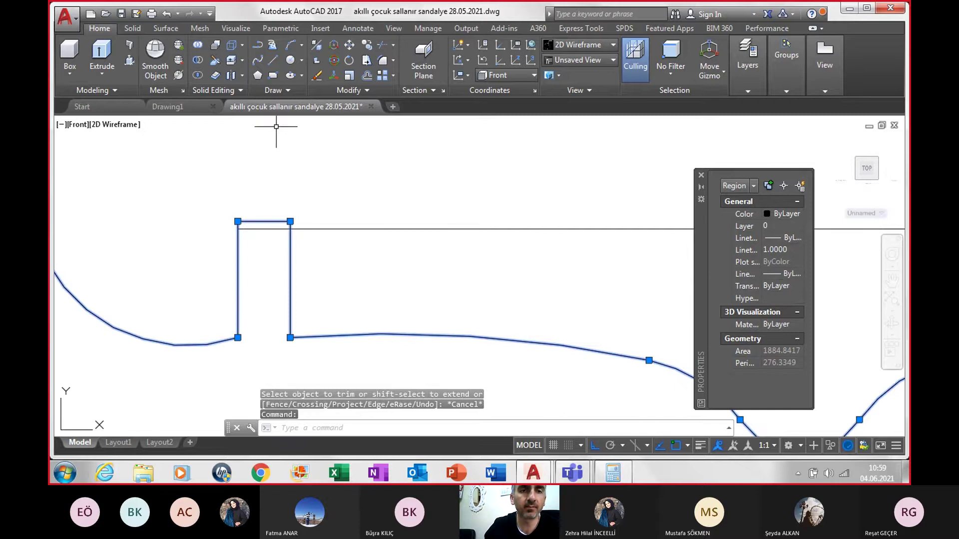
pyautogui.scroll(-10, 278, 158)
pyautogui.scroll(2, 317, 208)
pyautogui.scroll(1, 300, 191)
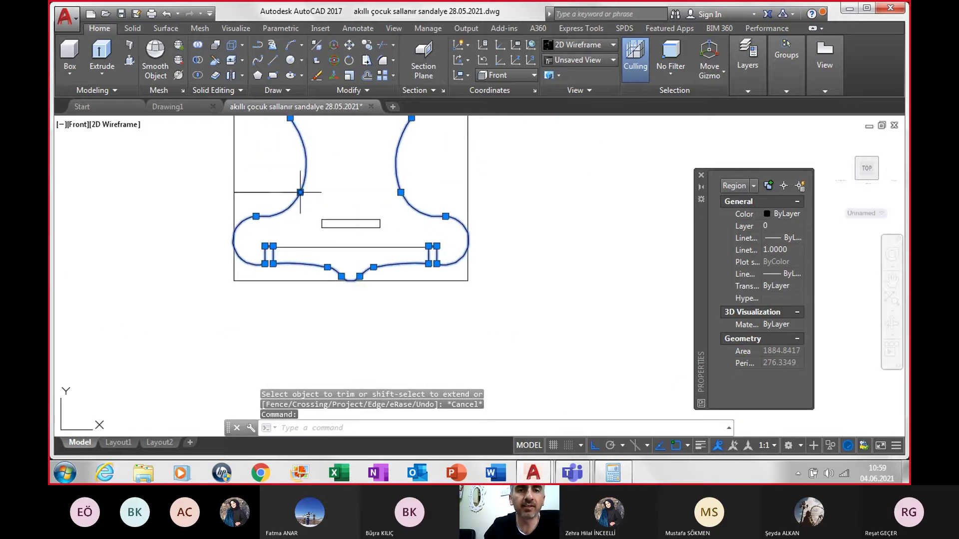
pyautogui.click(364, 92)
pyautogui.press('Escape')
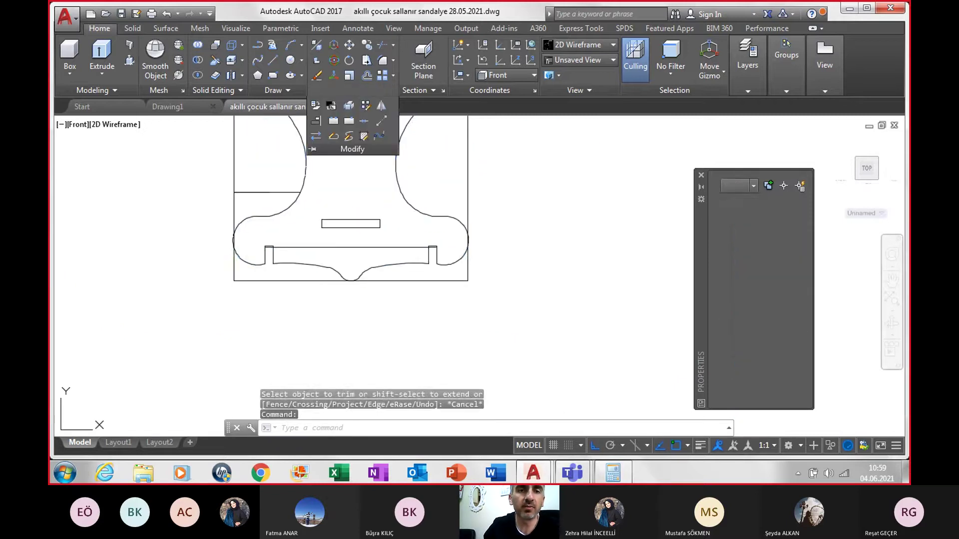
pyautogui.click(365, 105)
pyautogui.scroll(4, 283, 244)
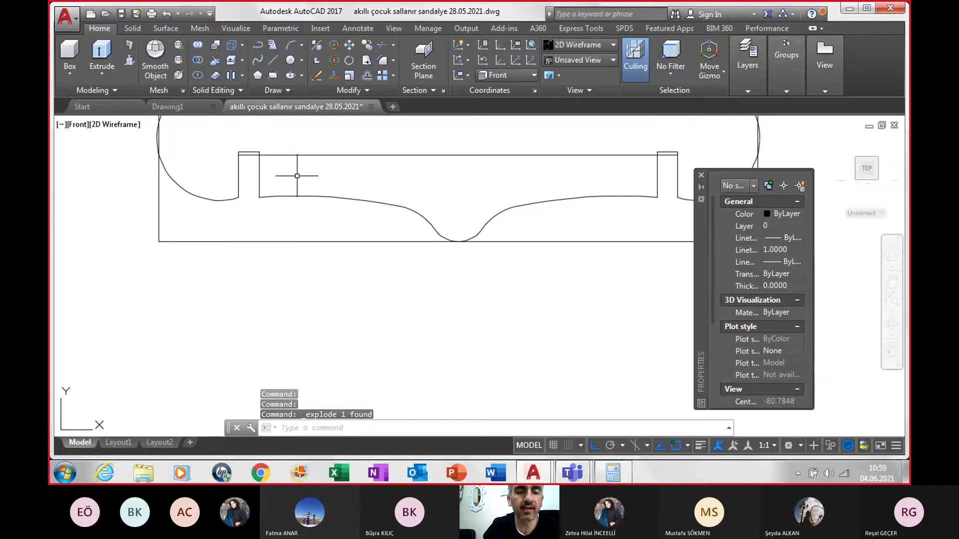
# - Trim the short segments at the notch's upper left and top right
pyautogui.press('Return')
pyautogui.press('Return')
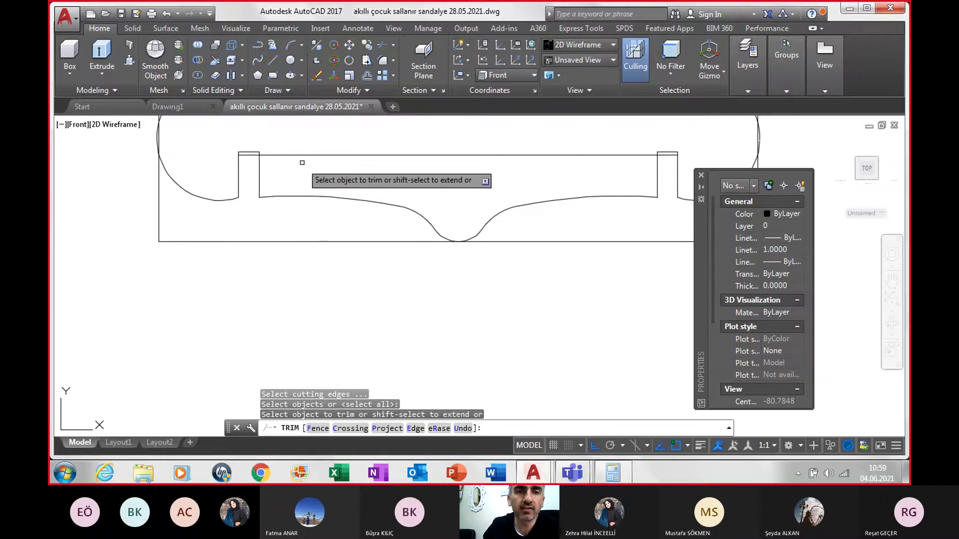
pyautogui.scroll(8, 240, 153)
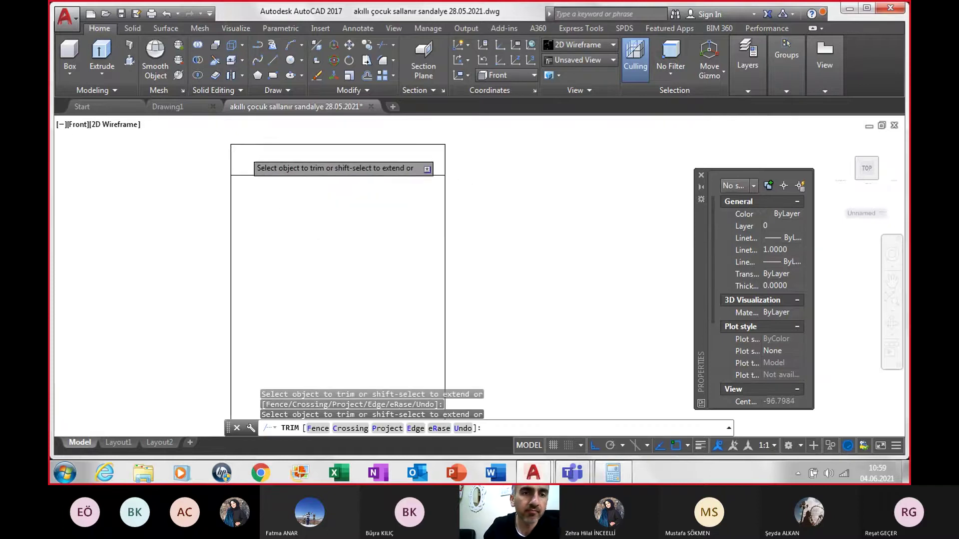
pyautogui.scroll(2, 240, 152)
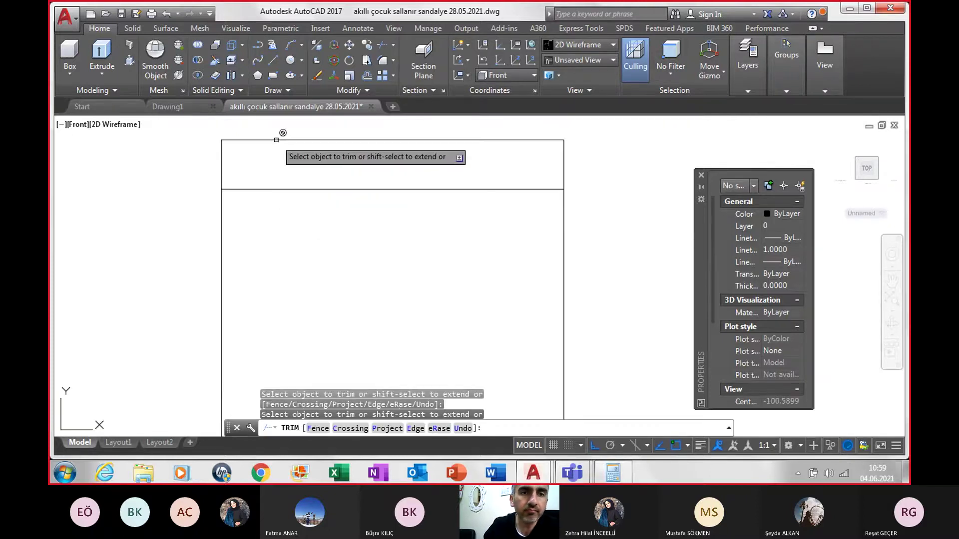
pyautogui.click(220, 159)
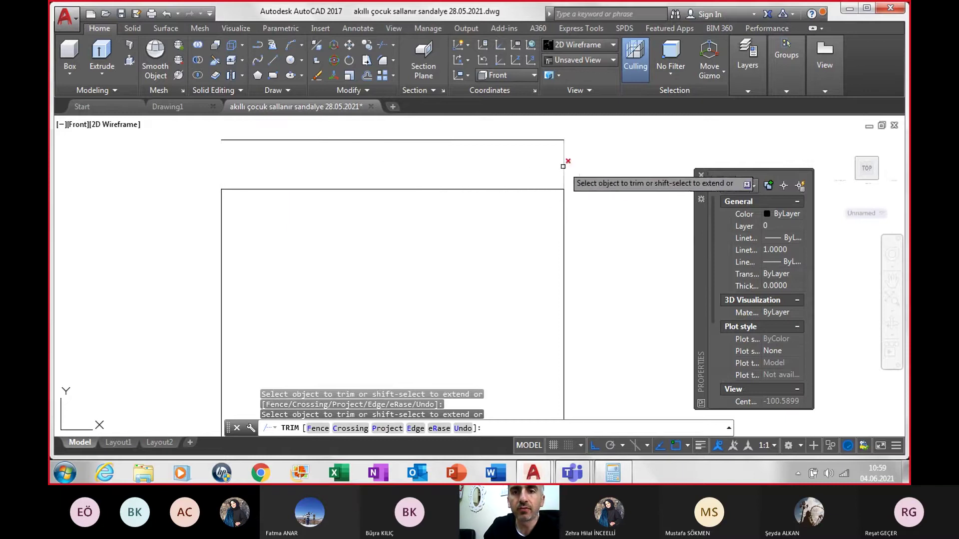
pyautogui.scroll(-6, 562, 166)
pyautogui.scroll(-8, 560, 173)
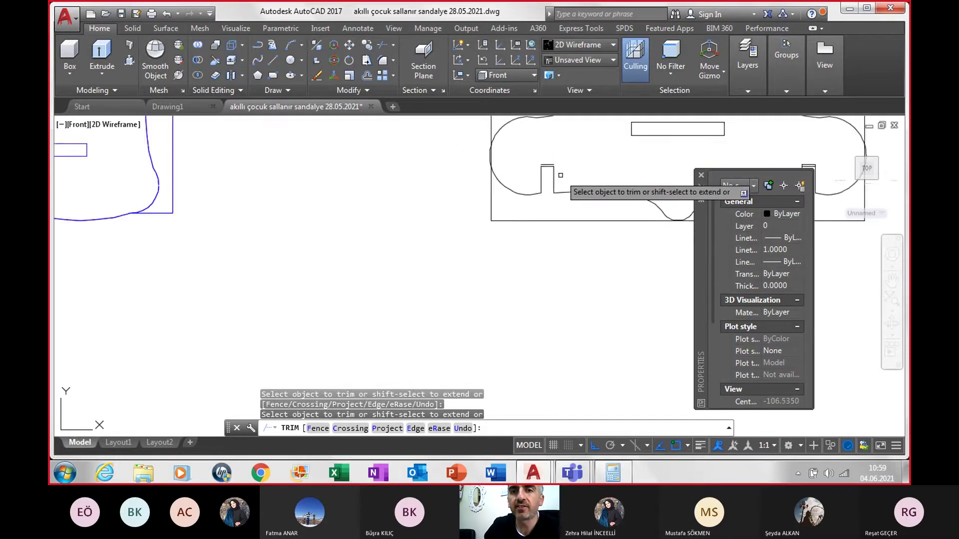
pyautogui.moveTo(567, 176); pyautogui.dragTo(310, 208, button='middle')
pyautogui.scroll(5, 546, 188)
pyautogui.scroll(3, 644, 176)
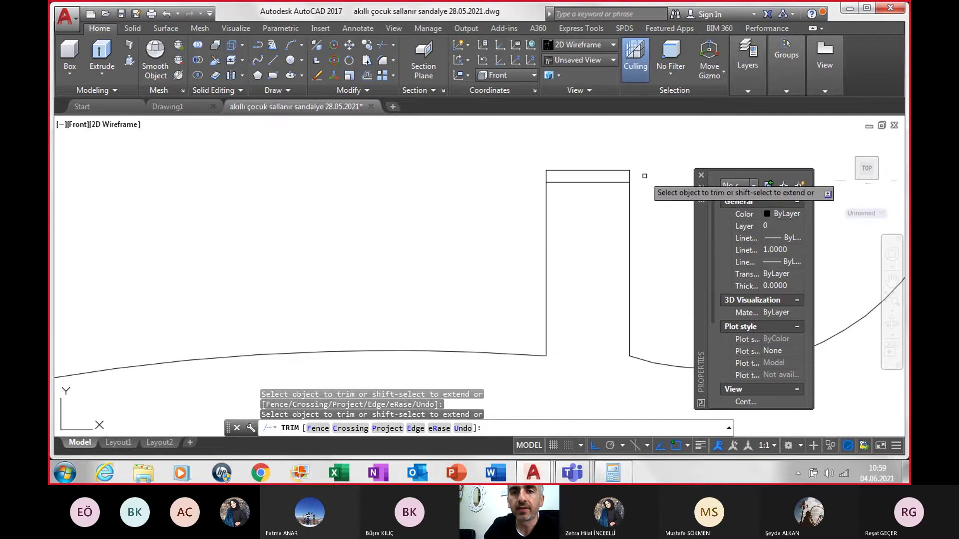
pyautogui.click(629, 176)
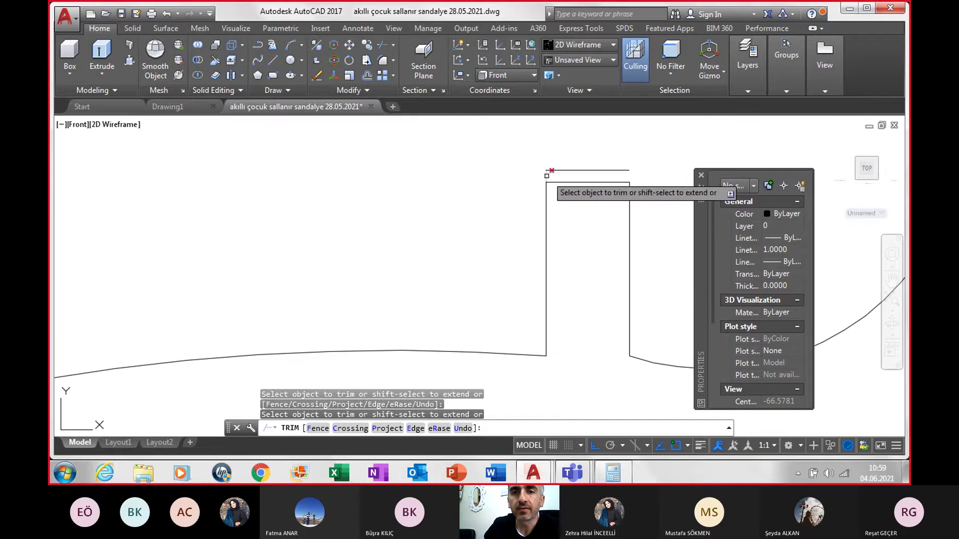
pyautogui.press('Escape')
# - Delete the stray line above the post and the post's short top line, then zoom out
pyautogui.click(570, 170)
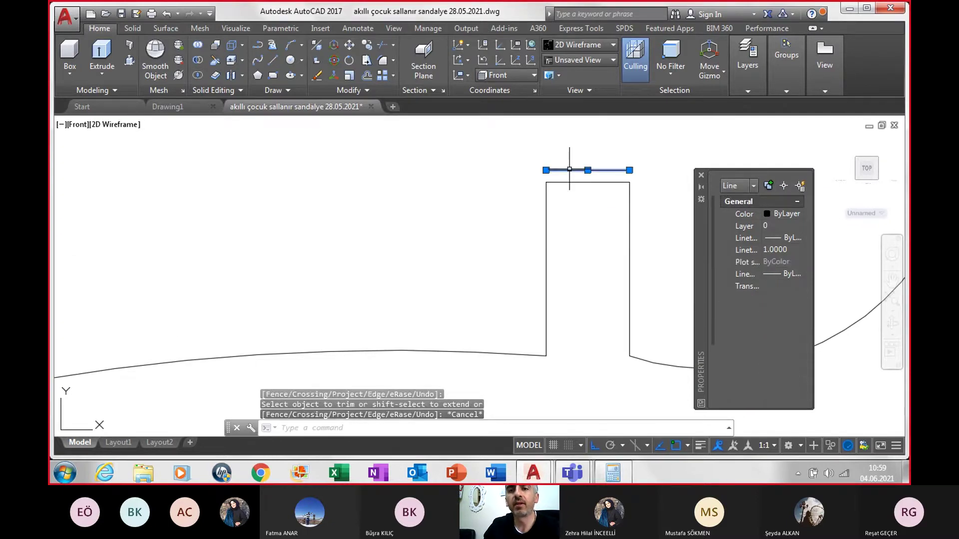
pyautogui.press('Delete')
pyautogui.scroll(-5, 572, 168)
pyautogui.scroll(-4, 297, 187)
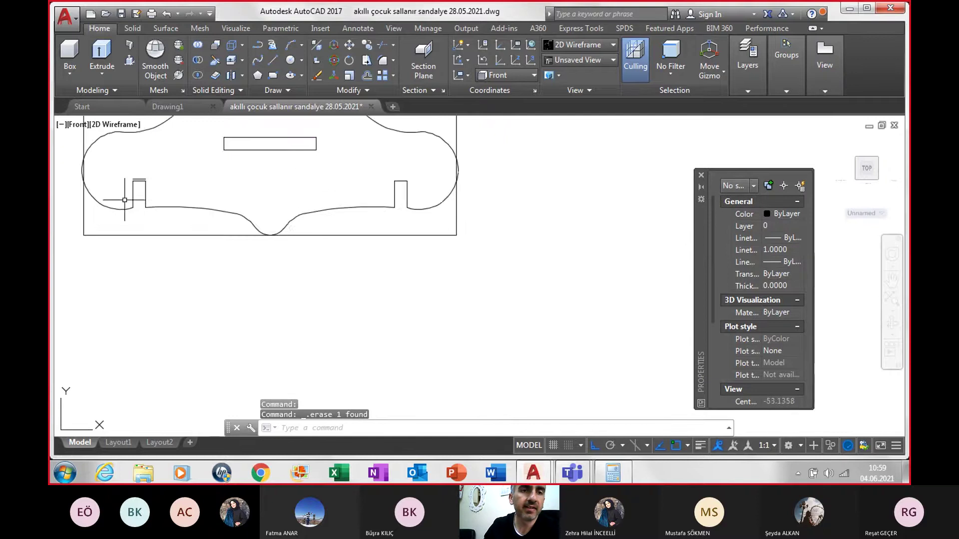
pyautogui.scroll(4, 124, 200)
pyautogui.click(216, 160)
pyautogui.press('Delete')
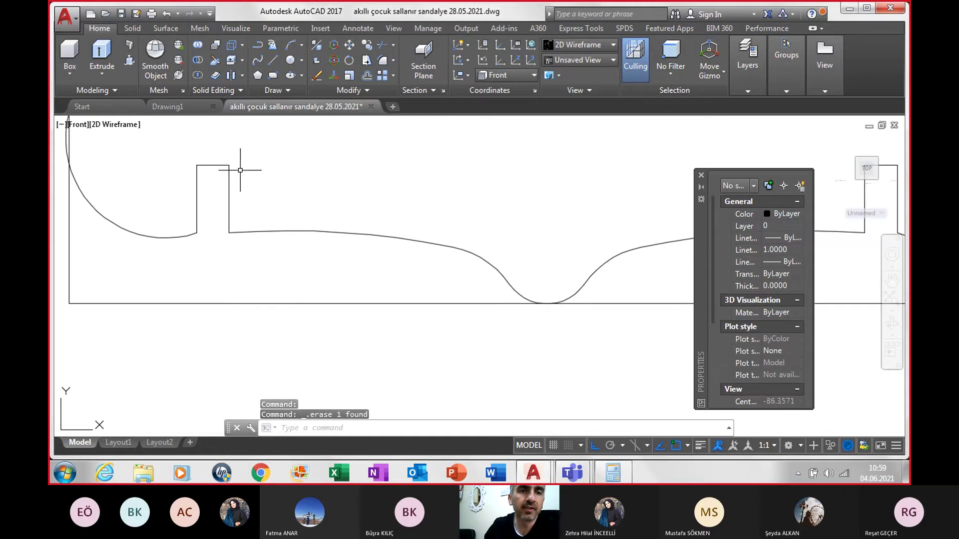
pyautogui.scroll(-5, 291, 189)
pyautogui.moveTo(299, 191); pyautogui.dragTo(324, 289, button='middle')
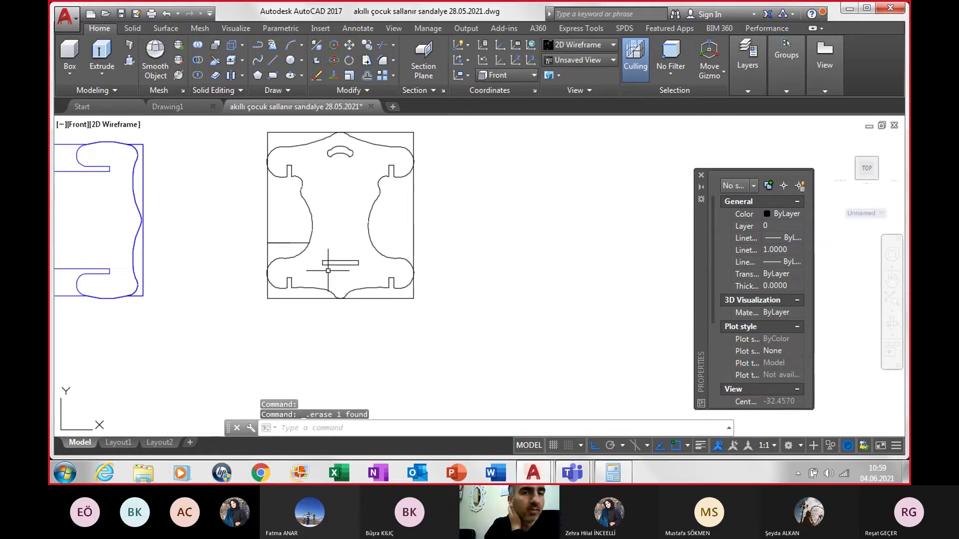
pyautogui.scroll(-5, 312, 230)
# - Orbit the flat front view into tilted 3D, centre the model, and turn it near side-on
pyautogui.scroll(-1, 379, 222)
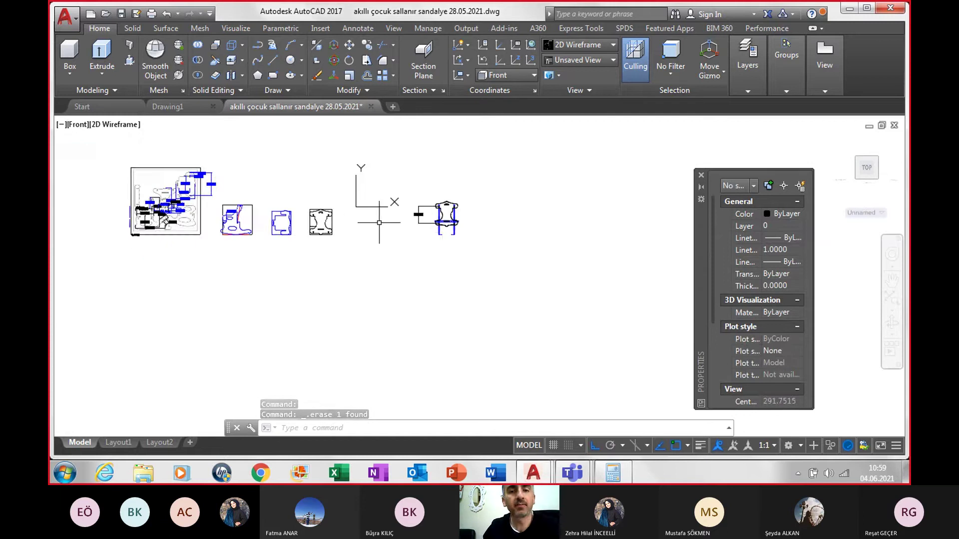
pyautogui.keyDown('shift'); pyautogui.moveTo(437, 222); pyautogui.dragTo(293, 201, button='middle'); pyautogui.keyUp('shift')
pyautogui.scroll(2, 459, 245)
pyautogui.scroll(3, 459, 245)
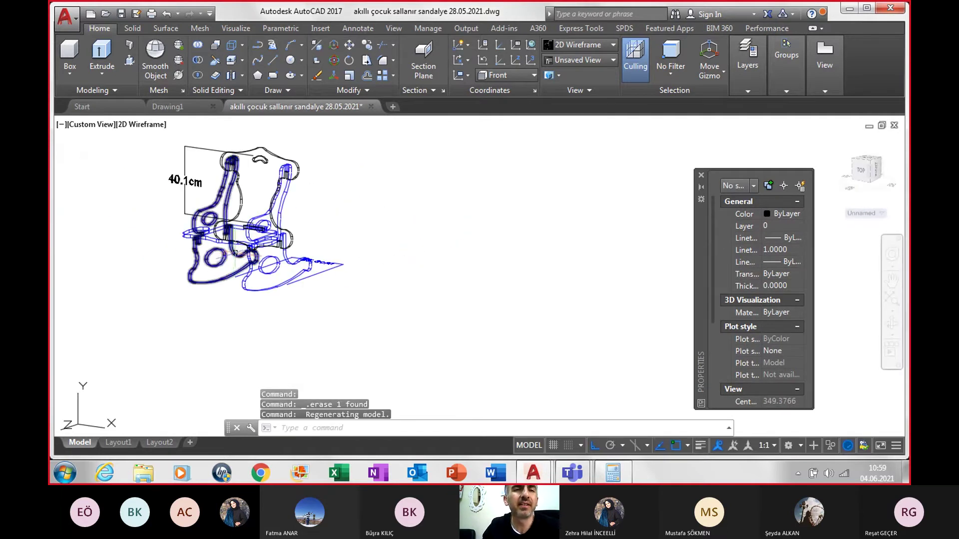
pyautogui.moveTo(459, 245); pyautogui.dragTo(502, 220, button='middle')
pyautogui.moveTo(301, 195)
pyautogui.keyDown('shift'); pyautogui.mouseDown(button='middle')
pyautogui.moveTo(192, 222)
pyautogui.moveTo(234, 210)
pyautogui.mouseUp(button='middle'); pyautogui.keyUp('shift')
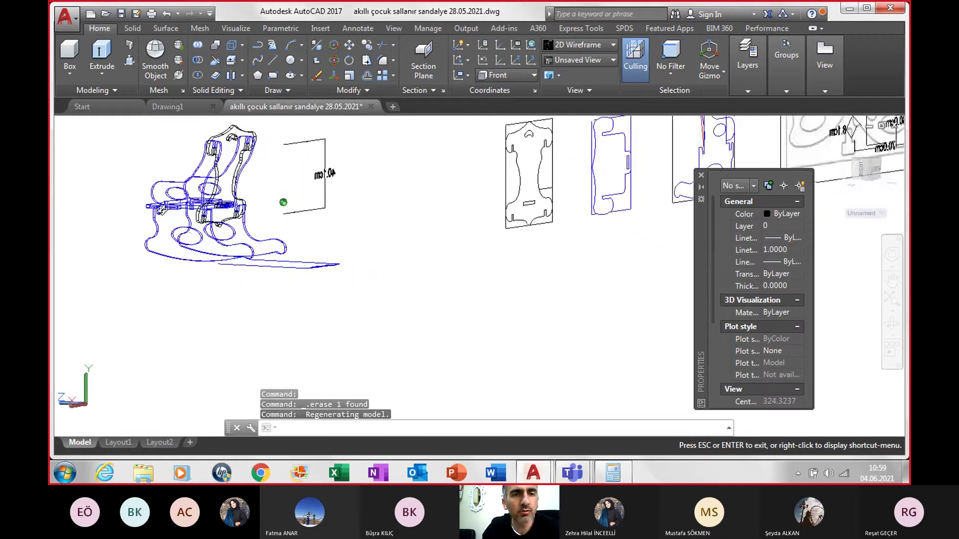
pyautogui.scroll(3, 253, 216)
pyautogui.scroll(3, 252, 217)
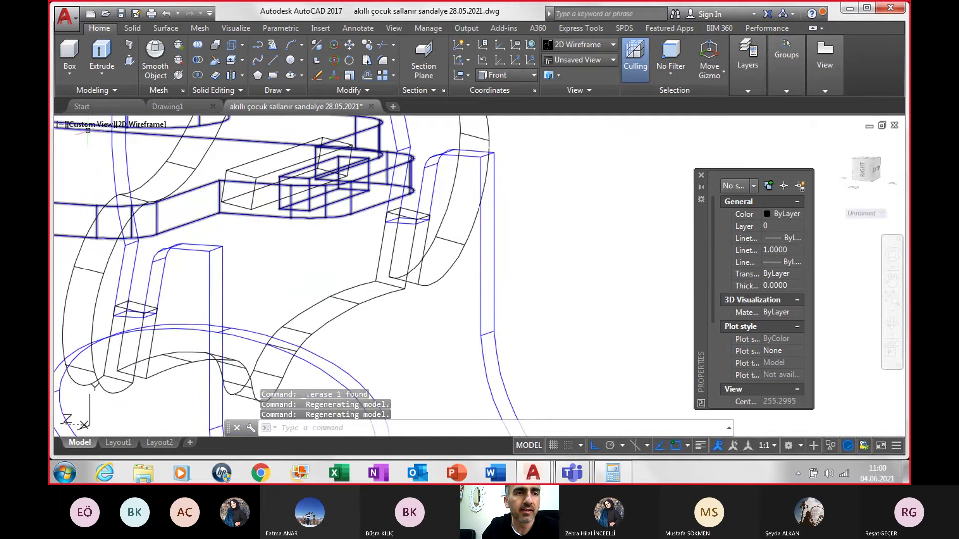
# - Switch the viewport to the Left view and zoom in on the chair
pyautogui.click(88, 126)
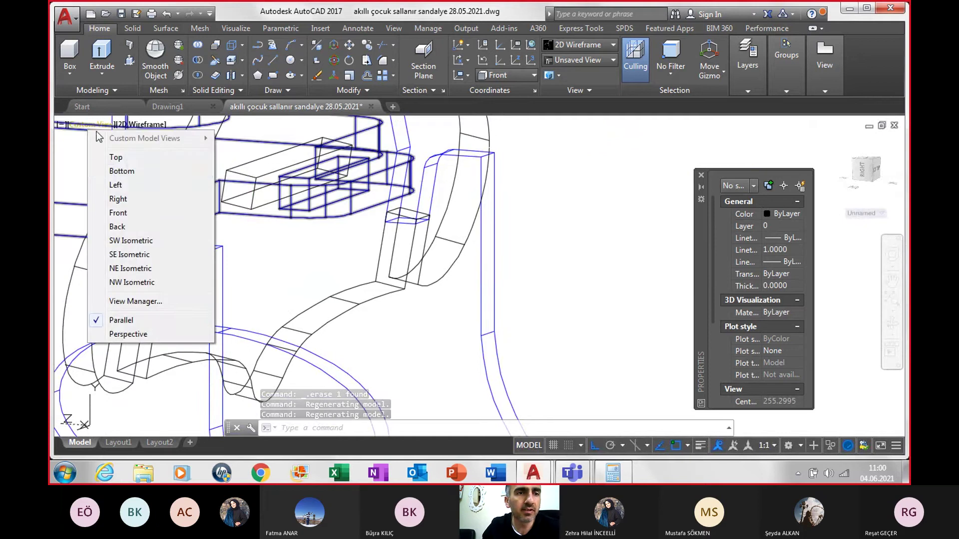
pyautogui.click(126, 185)
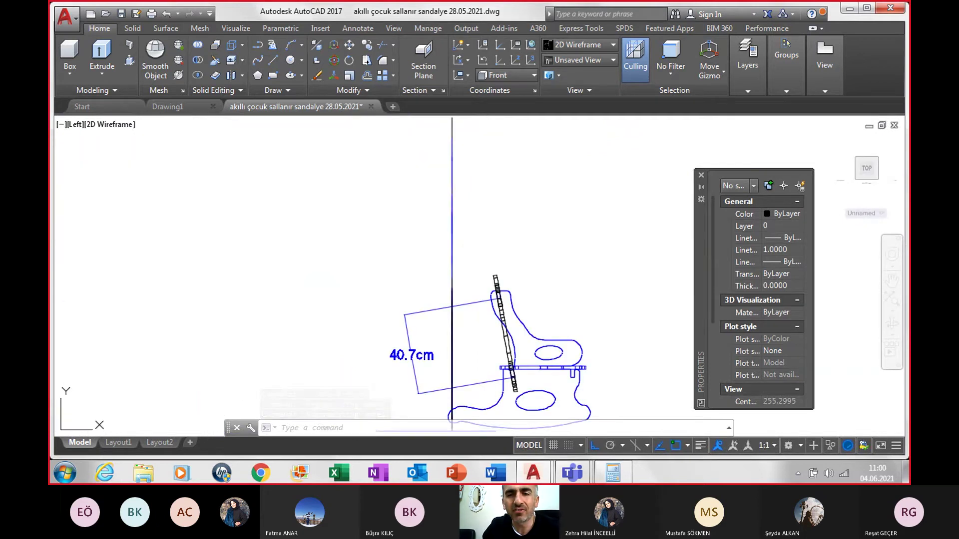
pyautogui.scroll(2, 617, 398)
pyautogui.scroll(1, 423, 324)
pyautogui.scroll(4, 429, 327)
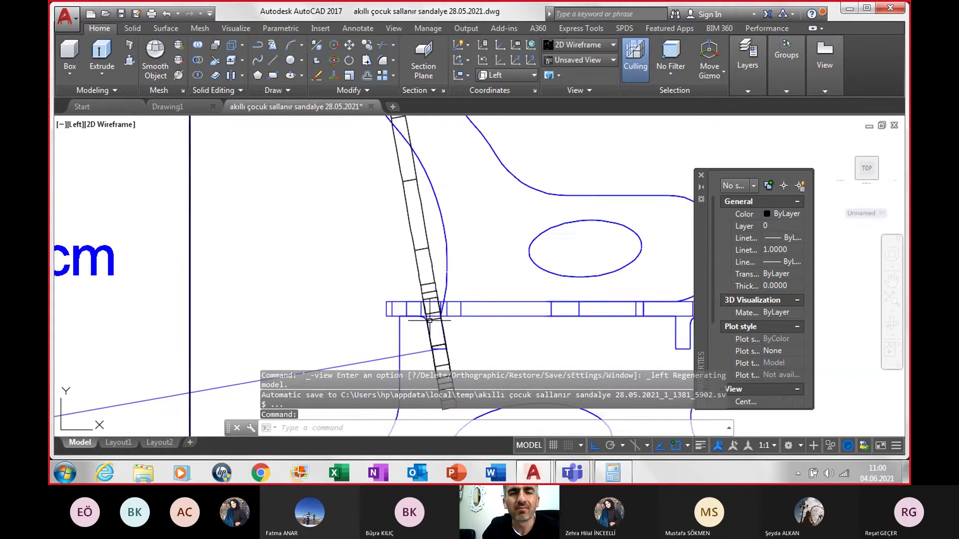
pyautogui.scroll(5, 440, 332)
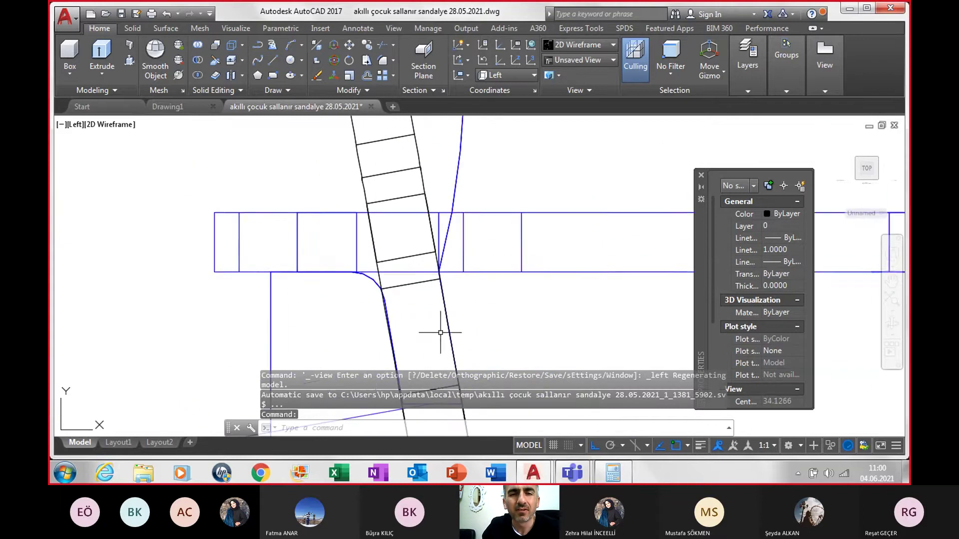
# - Select the seat rail and backrest solids and orbit to check the slot fit
pyautogui.click(409, 272)
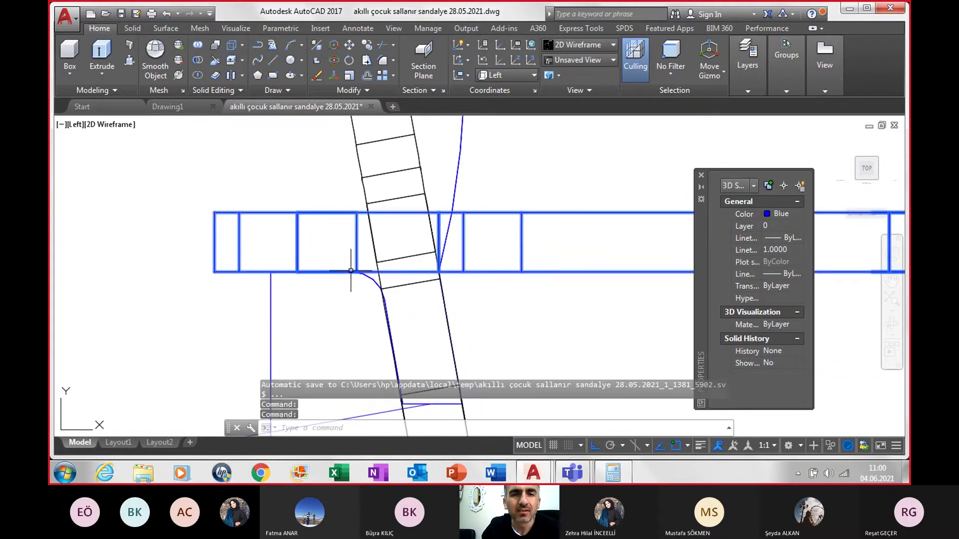
pyautogui.click(360, 201)
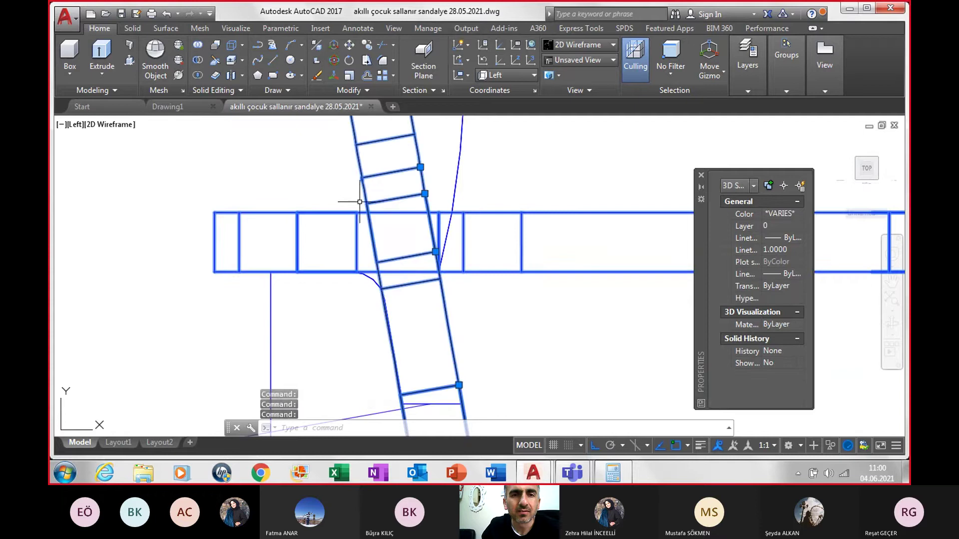
pyautogui.moveTo(340, 249)
pyautogui.keyDown('shift'); pyautogui.mouseDown(button='middle')
pyautogui.moveTo(356, 248)
pyautogui.moveTo(336, 253)
pyautogui.mouseUp(button='middle'); pyautogui.keyUp('shift')
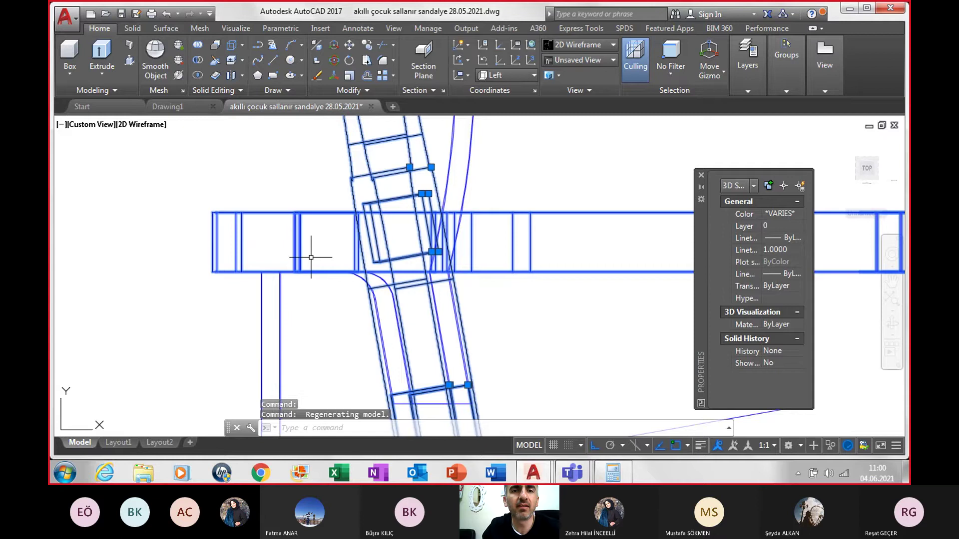
pyautogui.keyDown('shift'); pyautogui.moveTo(345, 241); pyautogui.dragTo(376, 256, button='middle'); pyautogui.keyUp('shift')
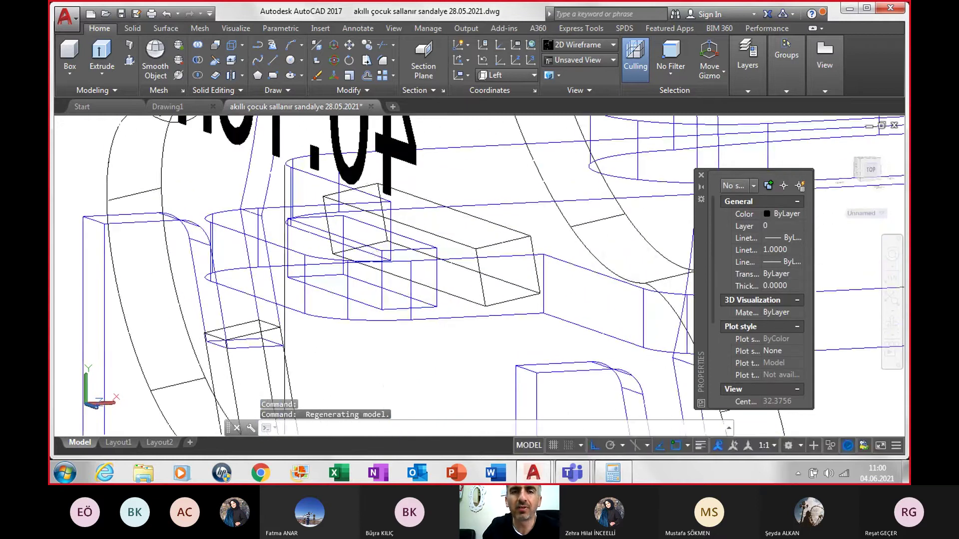
pyautogui.scroll(2, 521, 277)
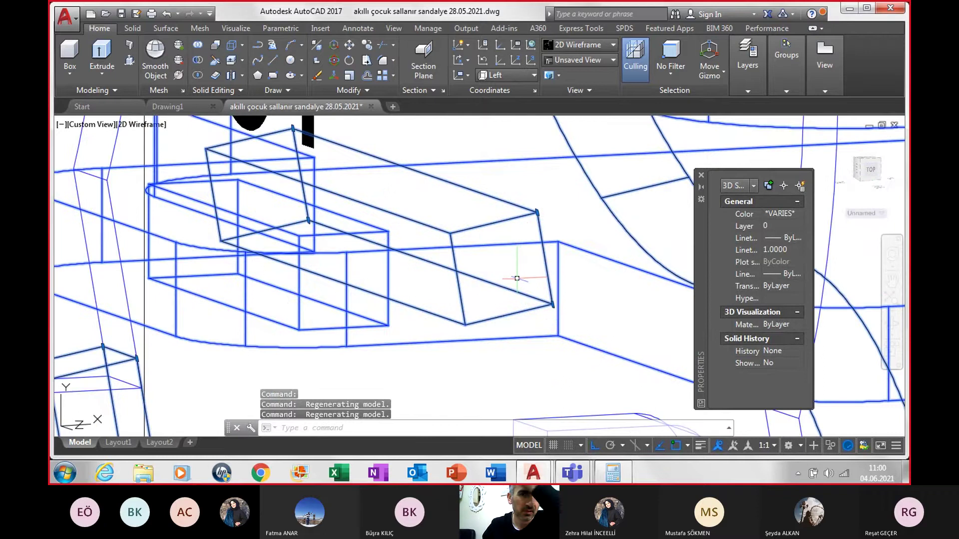
pyautogui.click(96, 131)
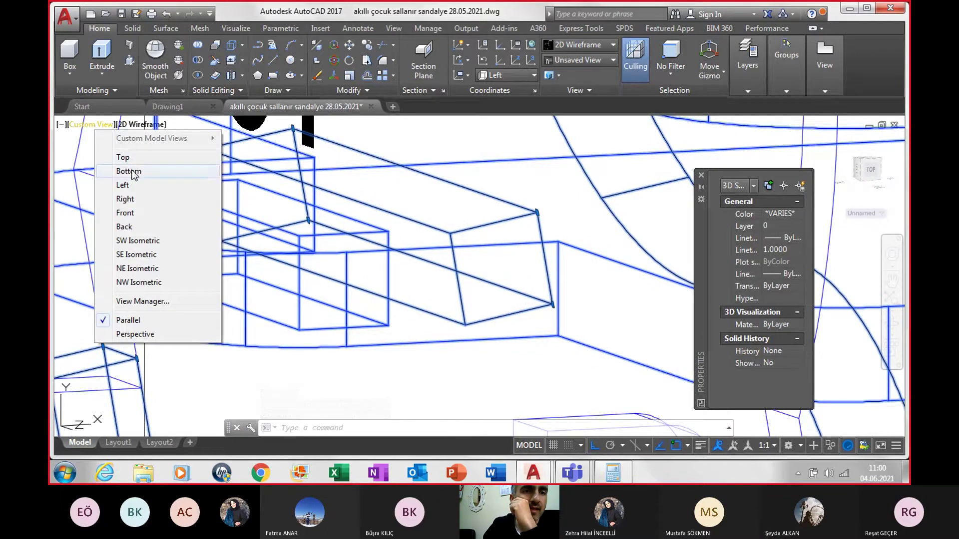
# - Return to the Left view, select the backrest, and start then cancel an aligned dimension at the rung
pyautogui.click(123, 185)
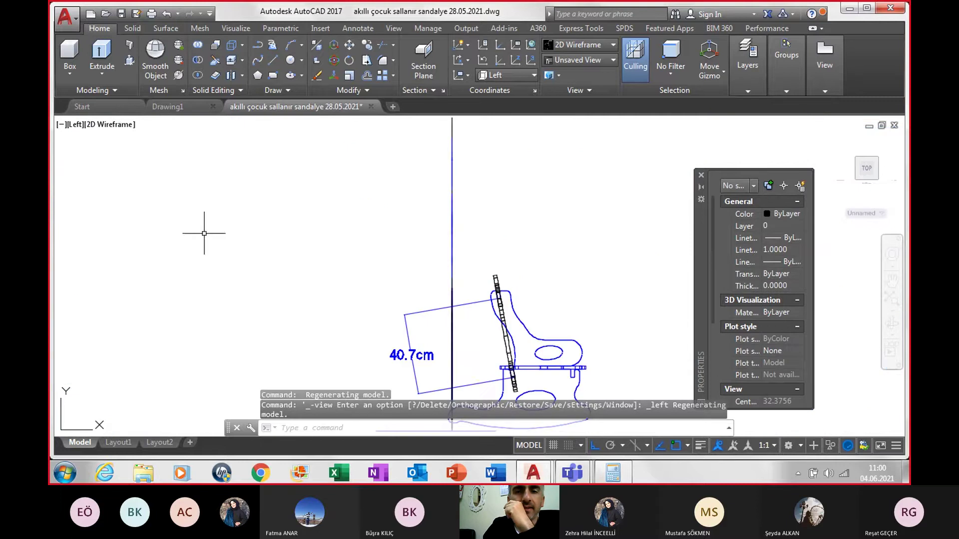
pyautogui.scroll(5, 567, 350)
pyautogui.scroll(2, 488, 321)
pyautogui.scroll(2, 390, 303)
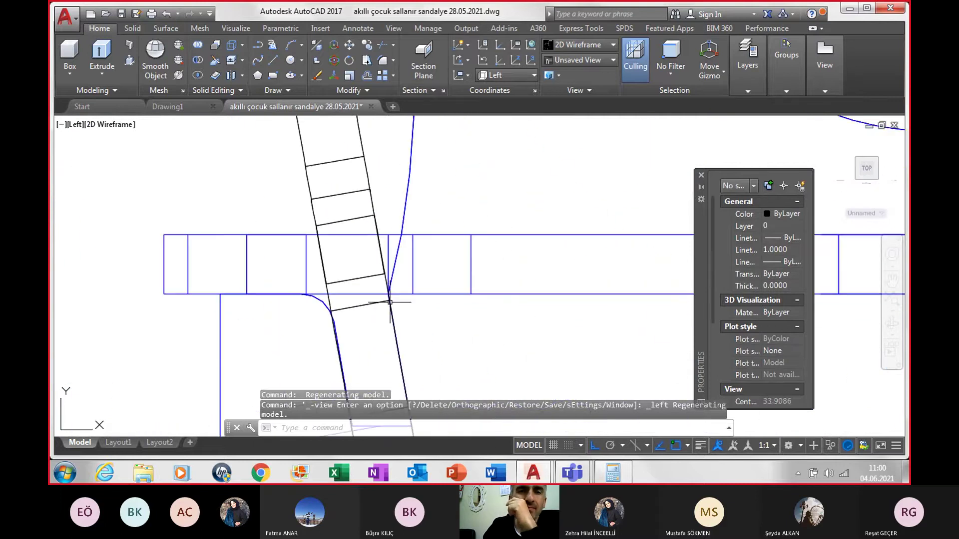
pyautogui.click(338, 221)
pyautogui.write('DIM')
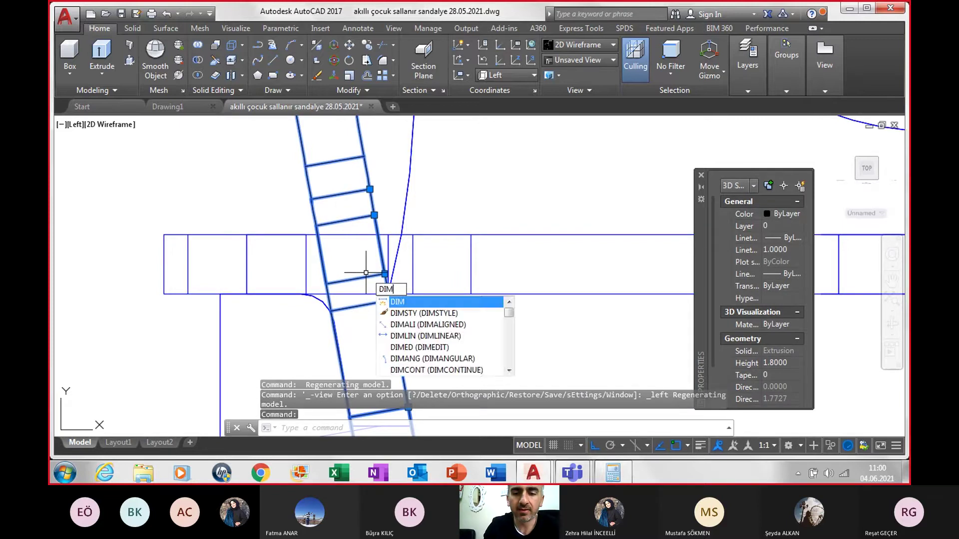
pyautogui.write('a')
pyautogui.press('Return')
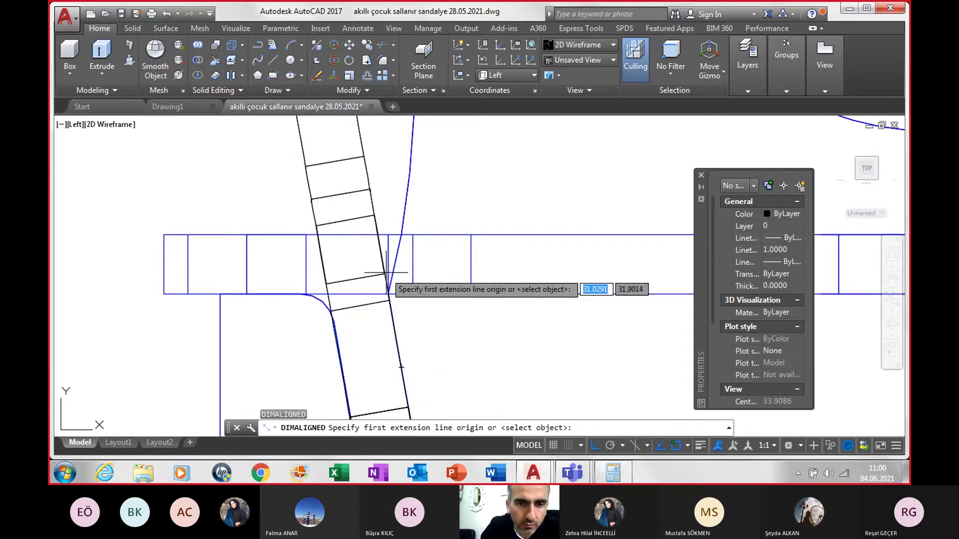
pyautogui.click(383, 274)
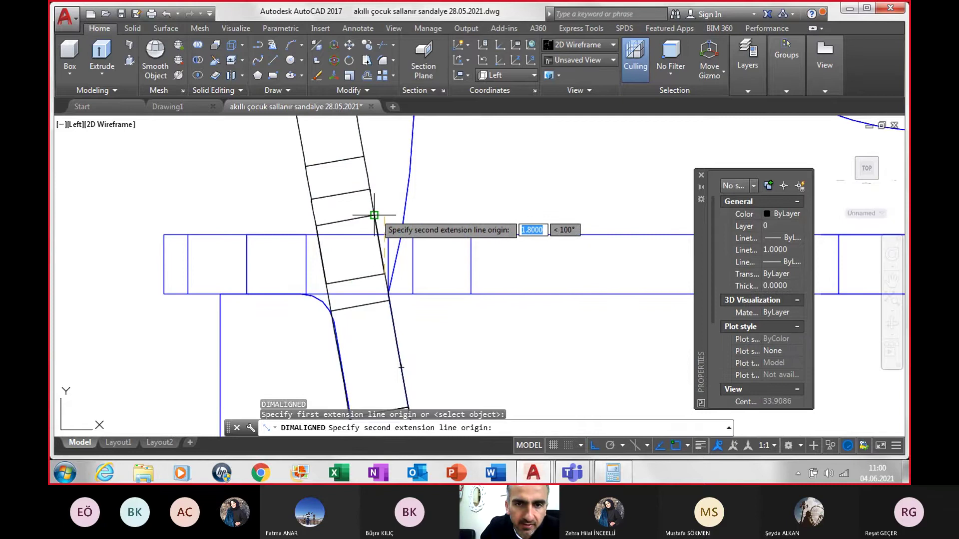
pyautogui.press('Escape')
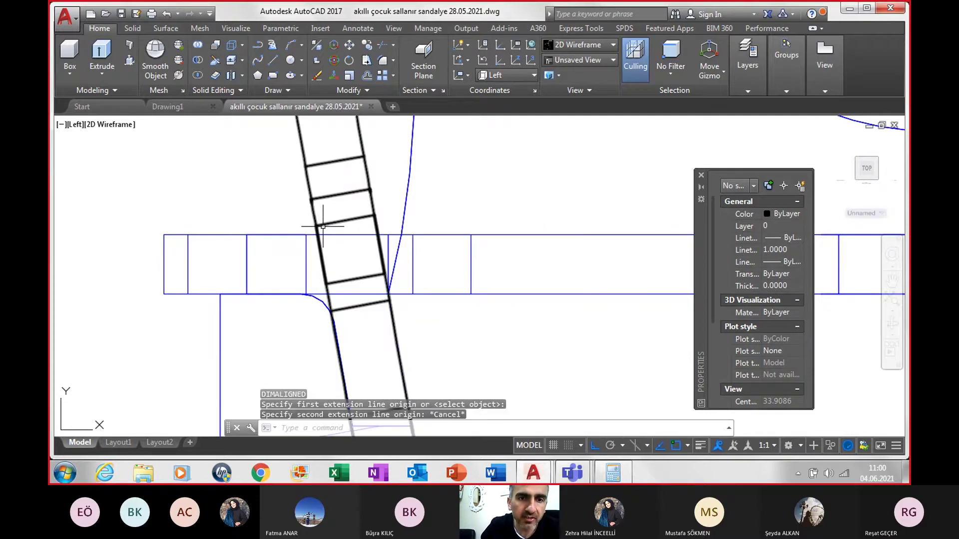
# - Measure the backrest edge down to the seat with an aligned dimension, discard it, and zoom out
pyautogui.scroll(2, 323, 226)
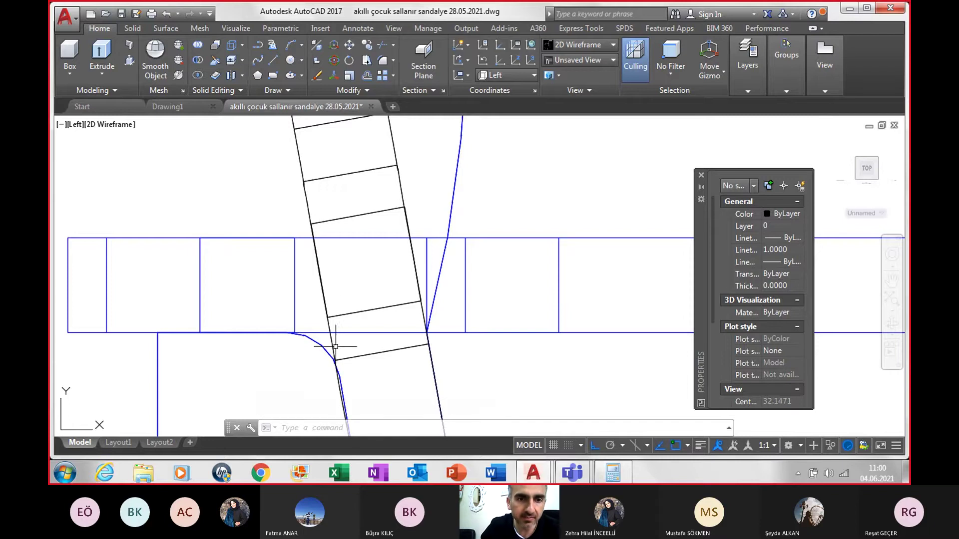
pyautogui.scroll(1, 333, 343)
pyautogui.write('dim')
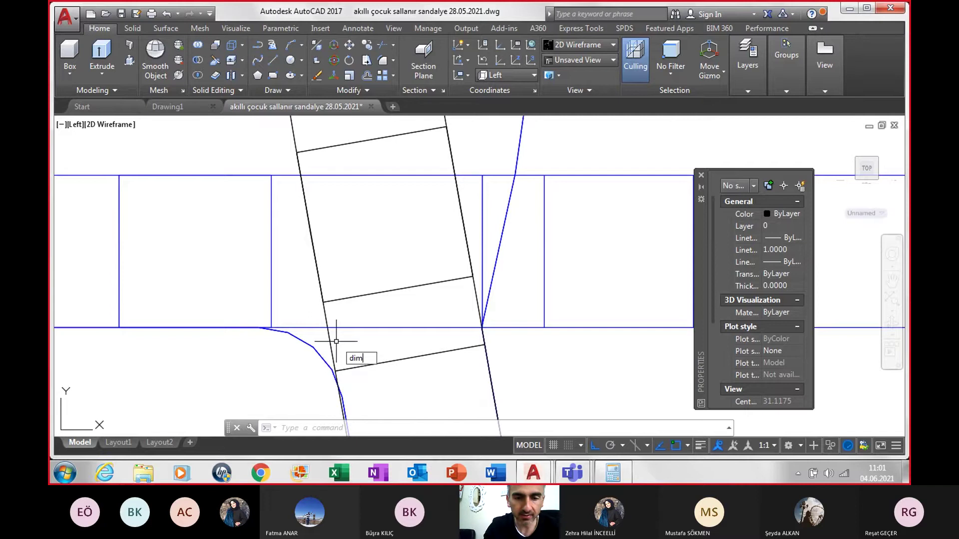
pyautogui.write('al')
pyautogui.press('Return')
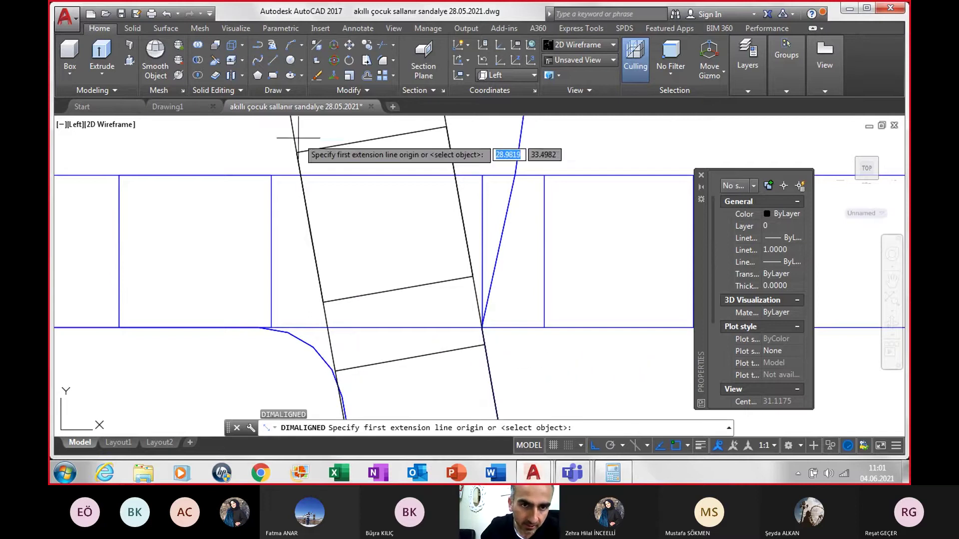
pyautogui.click(297, 152)
pyautogui.click(299, 175)
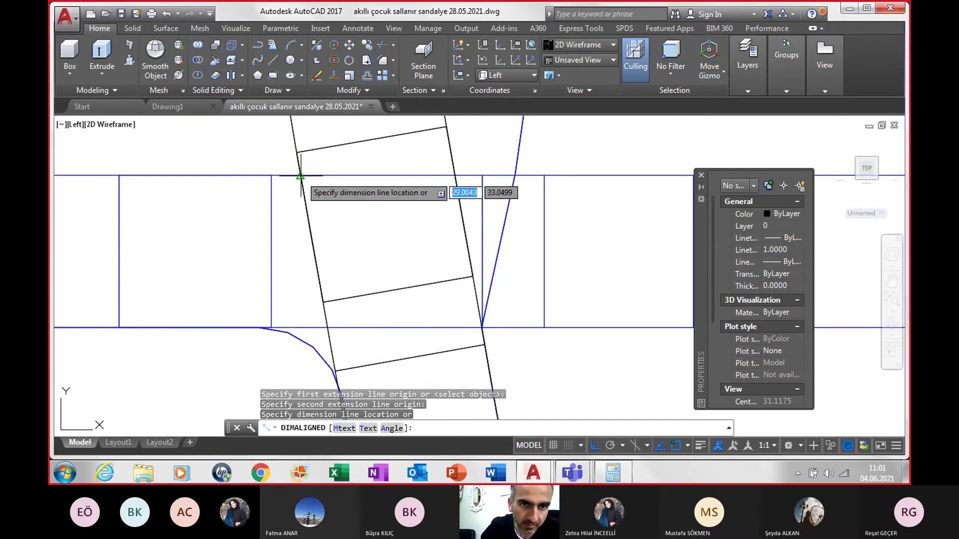
pyautogui.scroll(-3, 321, 176)
pyautogui.scroll(-3, 319, 173)
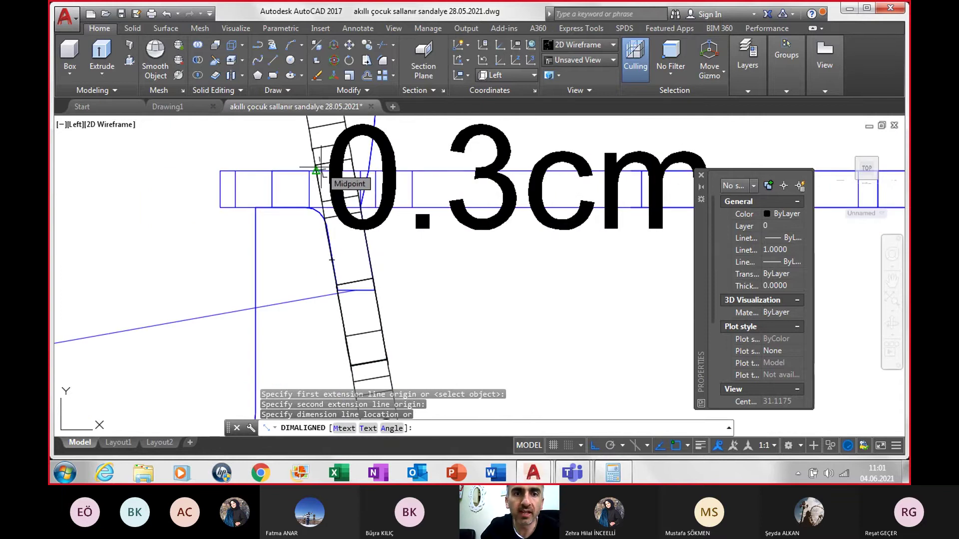
pyautogui.press('Escape')
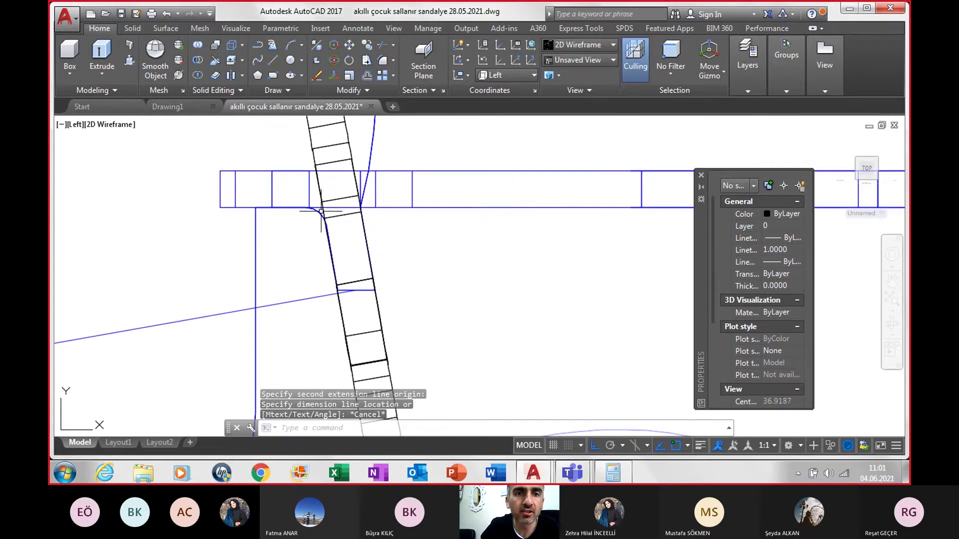
pyautogui.scroll(-5, 325, 205)
pyautogui.scroll(-5, 325, 205)
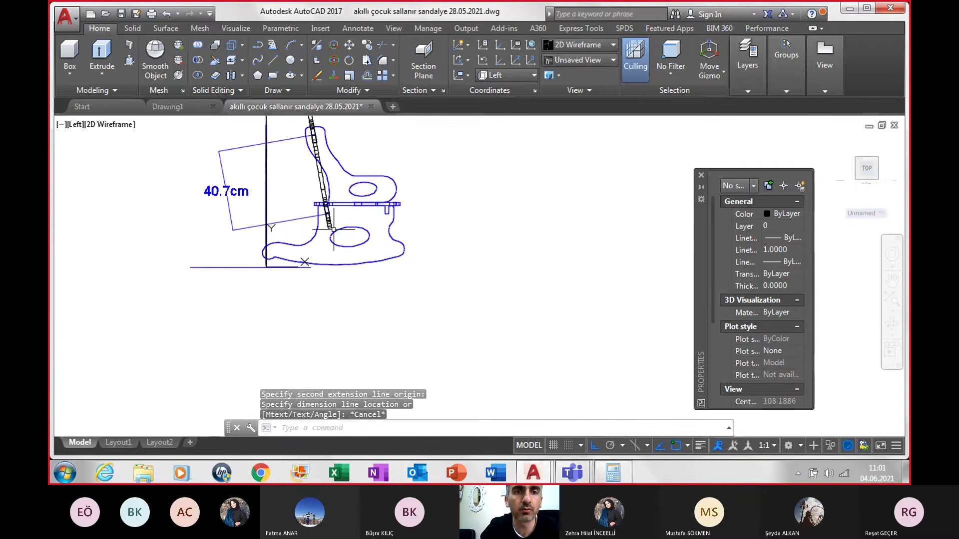
pyautogui.scroll(-5, 335, 224)
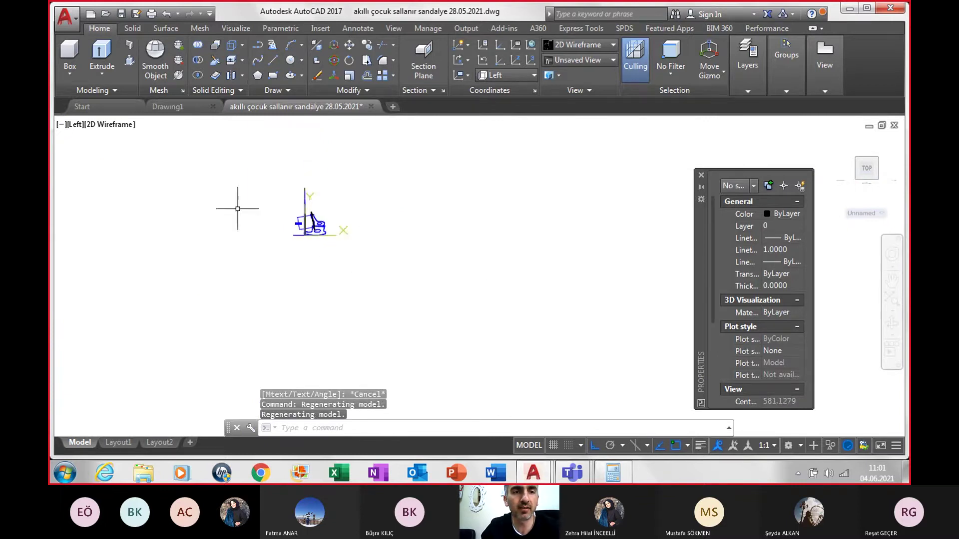
# - In the Front view, move the slot rectangle from its midpoint 0.3 down
pyautogui.click(74, 125)
pyautogui.click(103, 213)
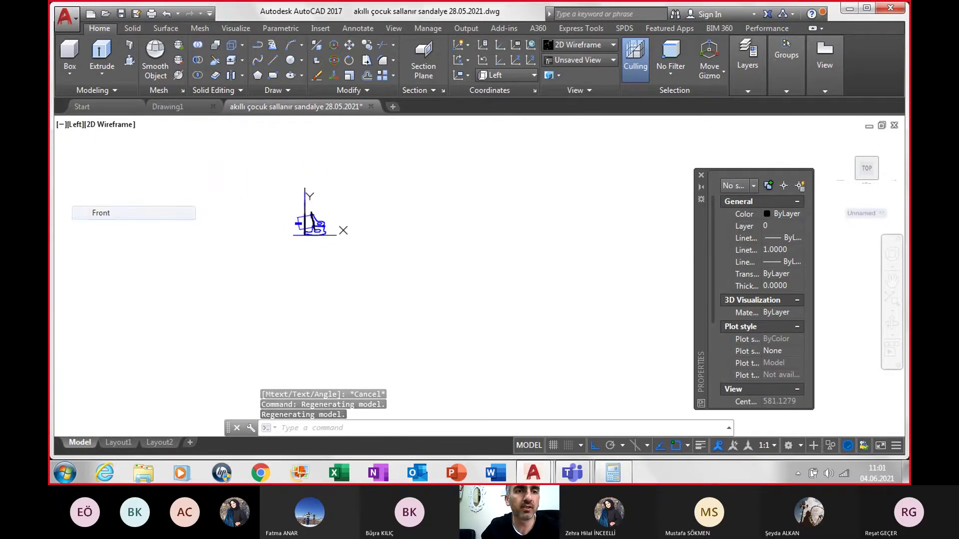
pyautogui.scroll(8, 574, 359)
pyautogui.scroll(2, 433, 296)
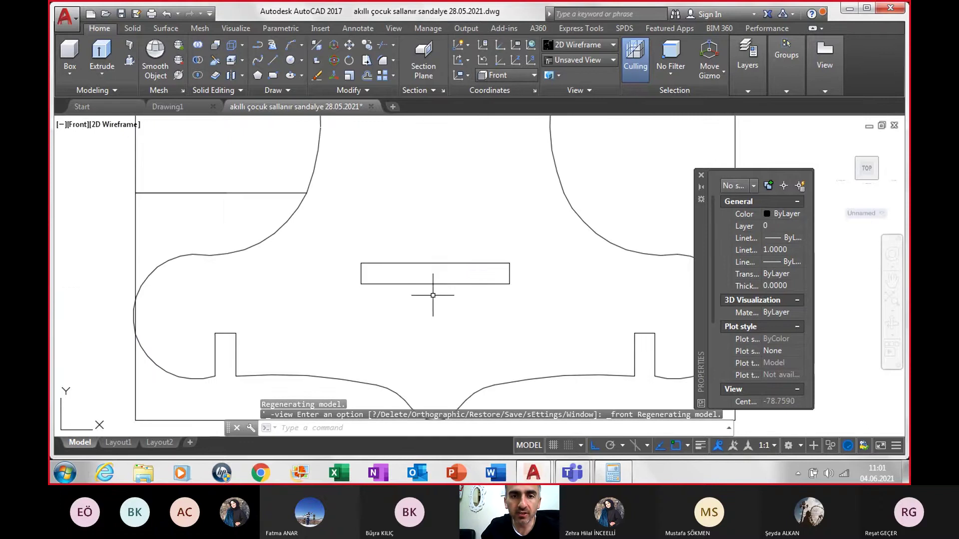
pyautogui.click(436, 284)
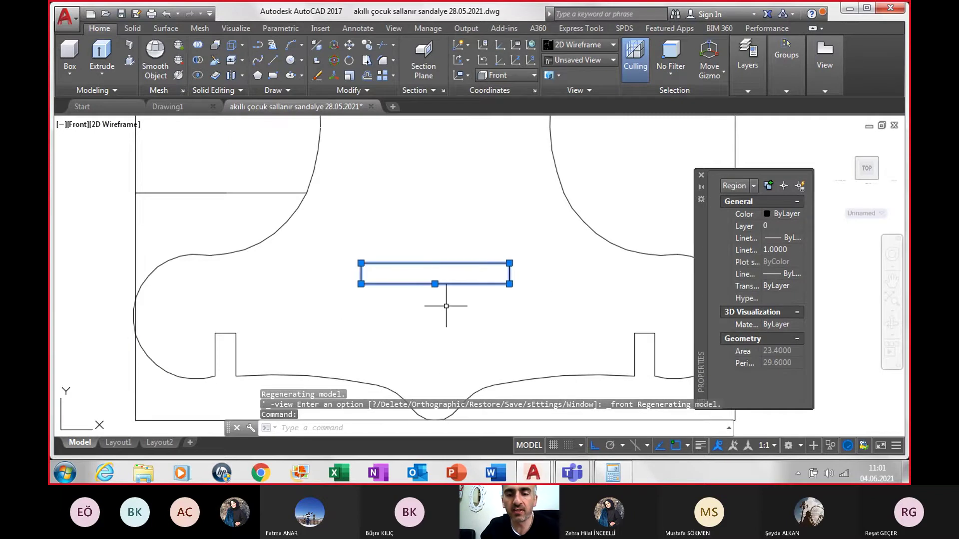
pyautogui.write('m')
pyautogui.press('Return')
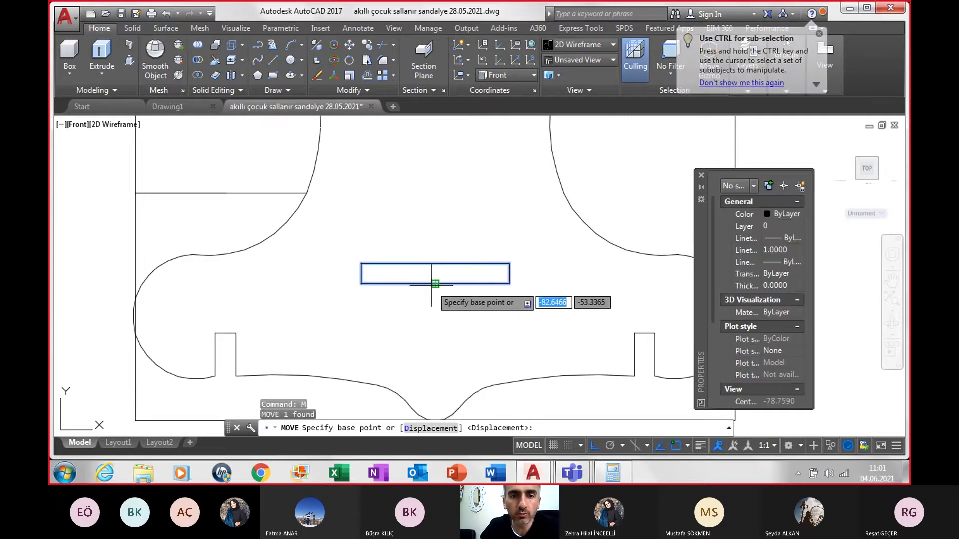
pyautogui.click(435, 284)
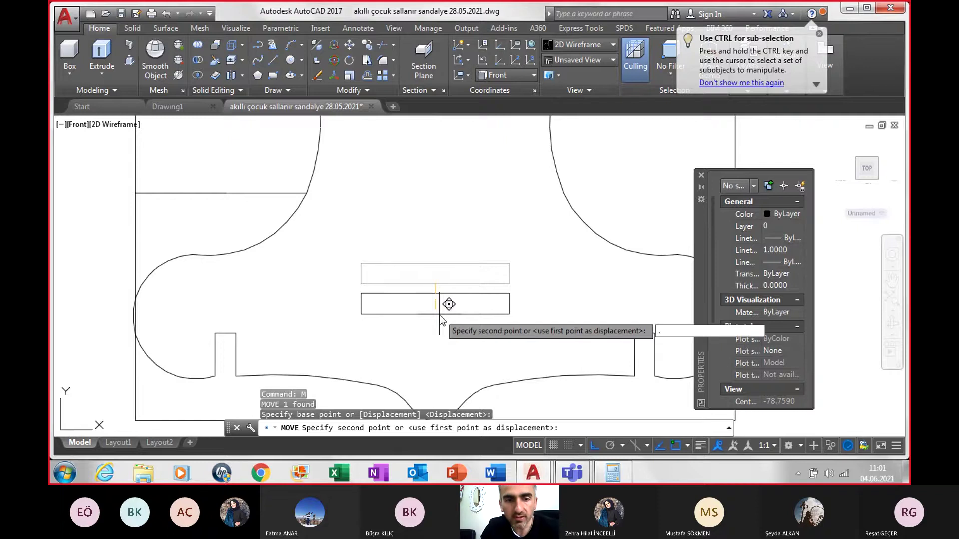
pyautogui.write('3')
pyautogui.press('Return')
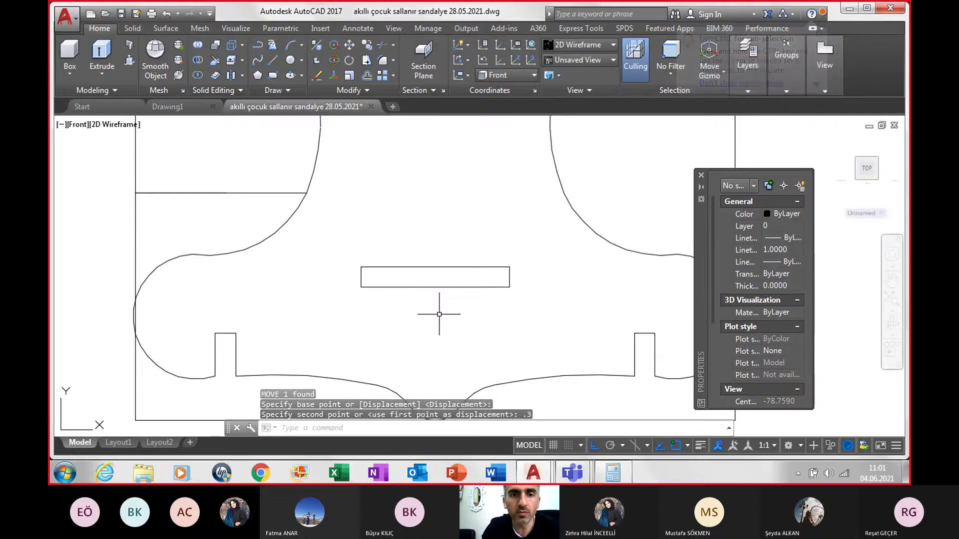
# - Pan and zoom the view to show the other chair parts
pyautogui.scroll(-6, 439, 314)
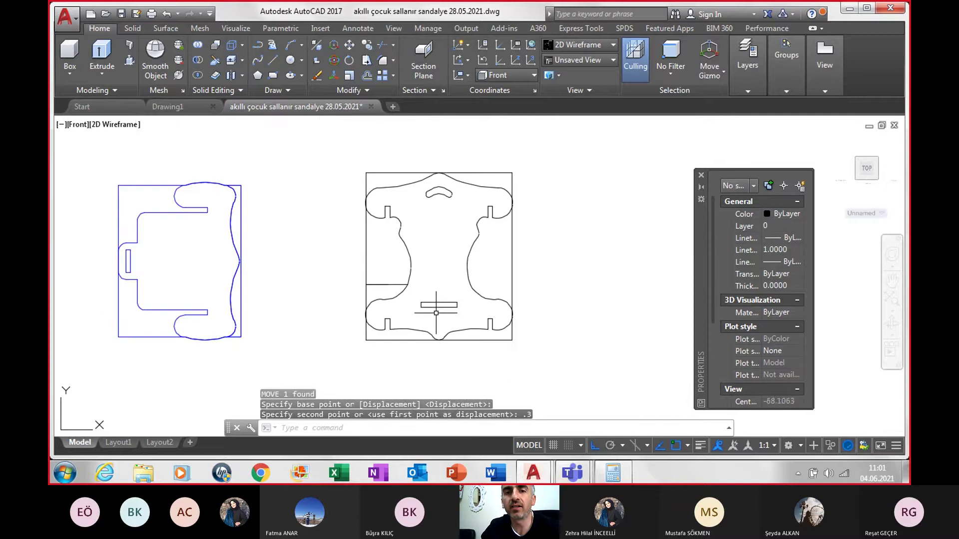
pyautogui.scroll(-5, 436, 313)
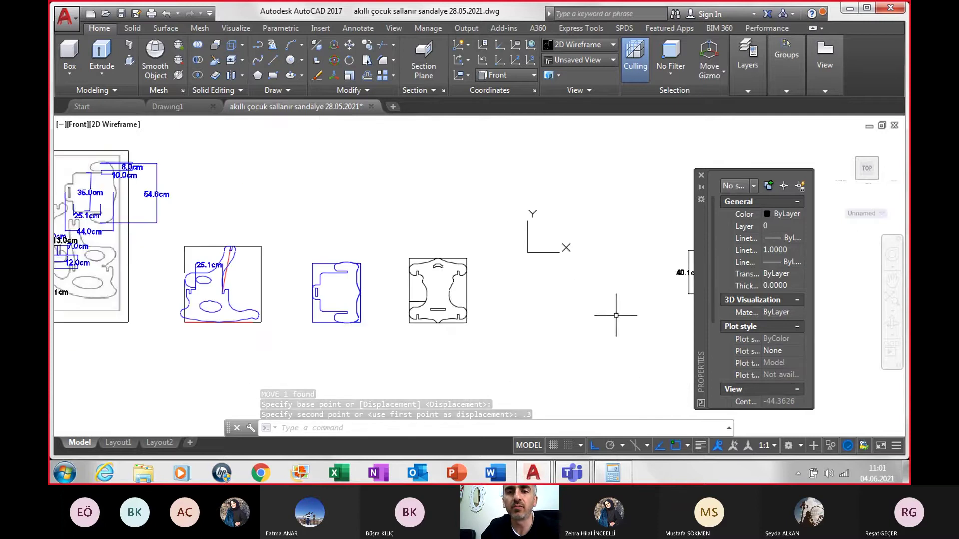
pyautogui.moveTo(618, 318); pyautogui.dragTo(389, 309, button='middle')
pyautogui.scroll(4, 590, 300)
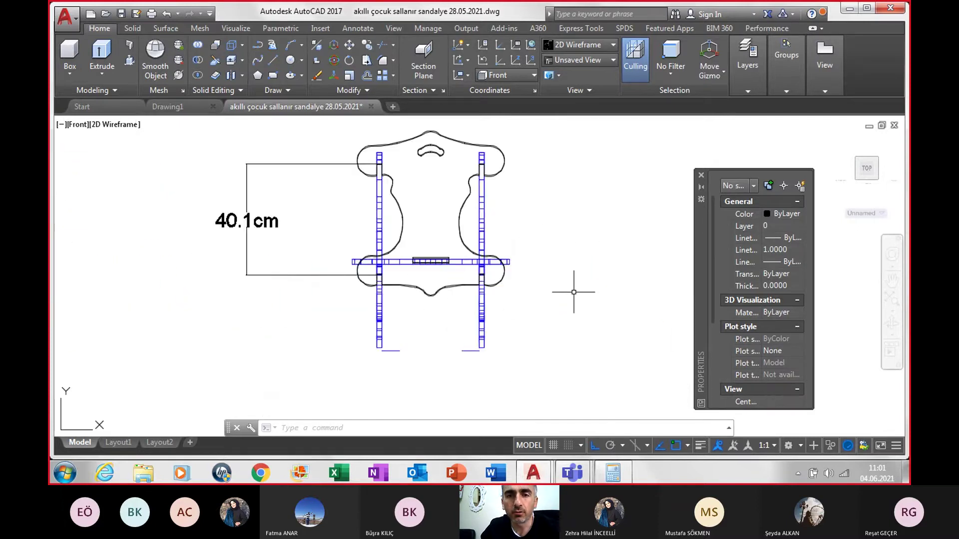
pyautogui.scroll(5, 499, 280)
pyautogui.scroll(3, 409, 260)
pyautogui.scroll(2, 384, 249)
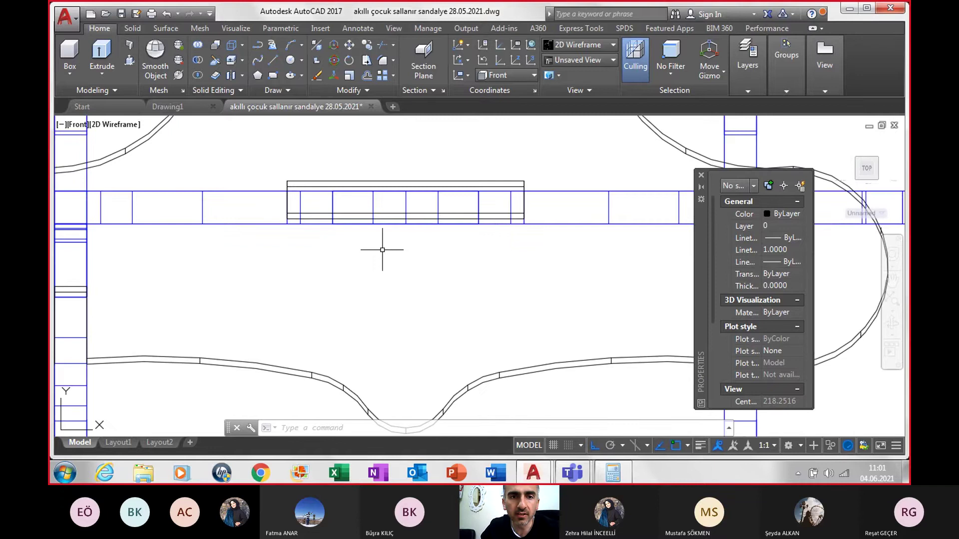
pyautogui.scroll(-3, 382, 250)
pyautogui.scroll(-2, 353, 290)
pyautogui.scroll(3, 177, 280)
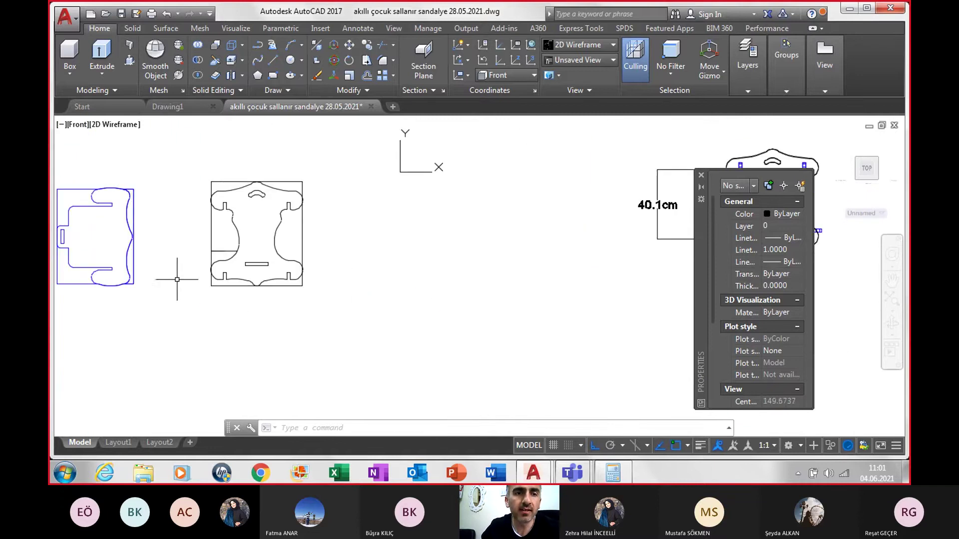
# - Convert the side panel outline into a region by windowing the whole outline
pyautogui.click(267, 91)
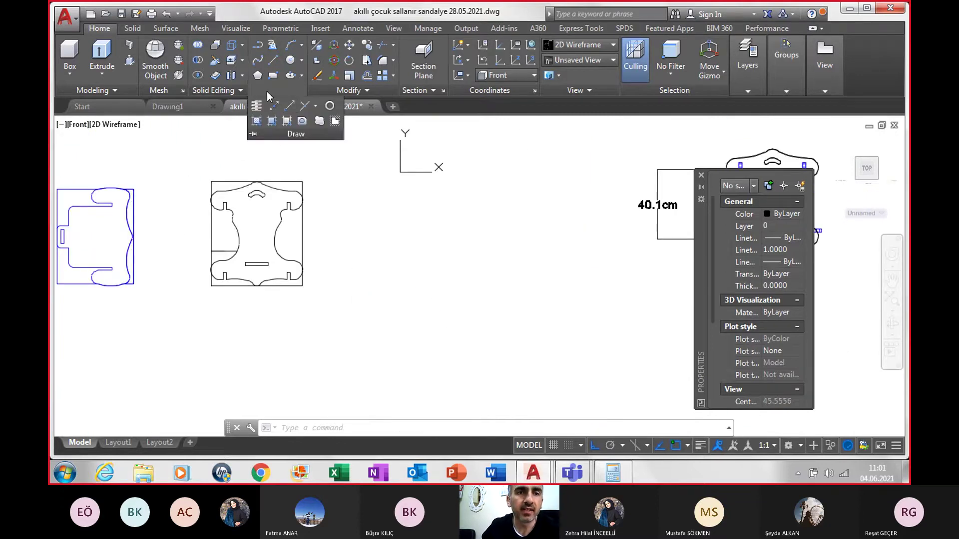
pyautogui.click(302, 120)
pyautogui.click(211, 164)
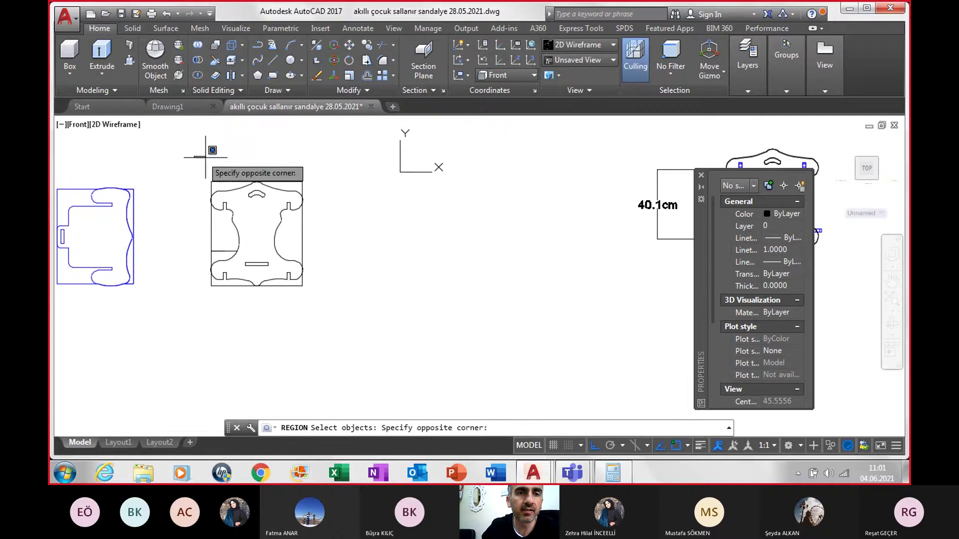
pyautogui.click(344, 335)
pyautogui.press('Return')
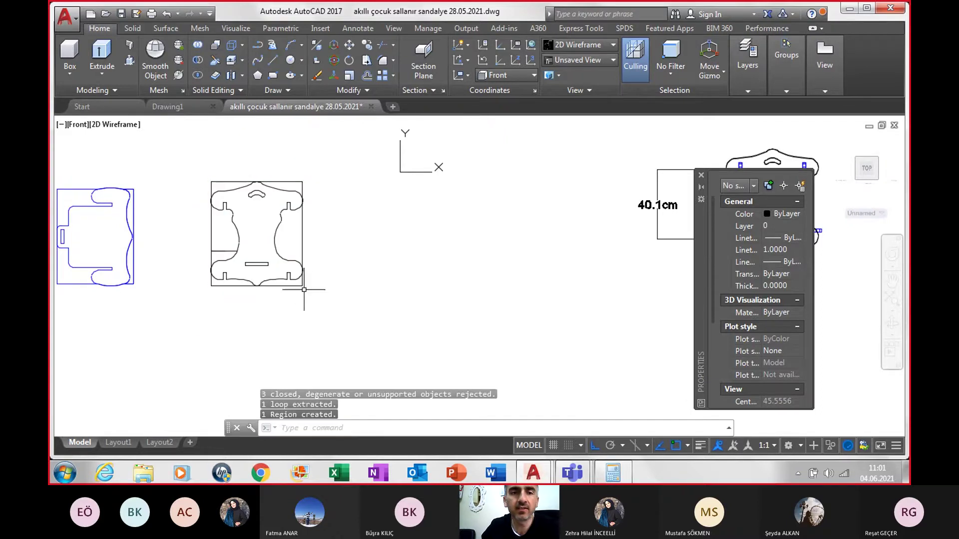
# - Copy the side panel region and its inner slot to the right of the original
pyautogui.click(295, 280)
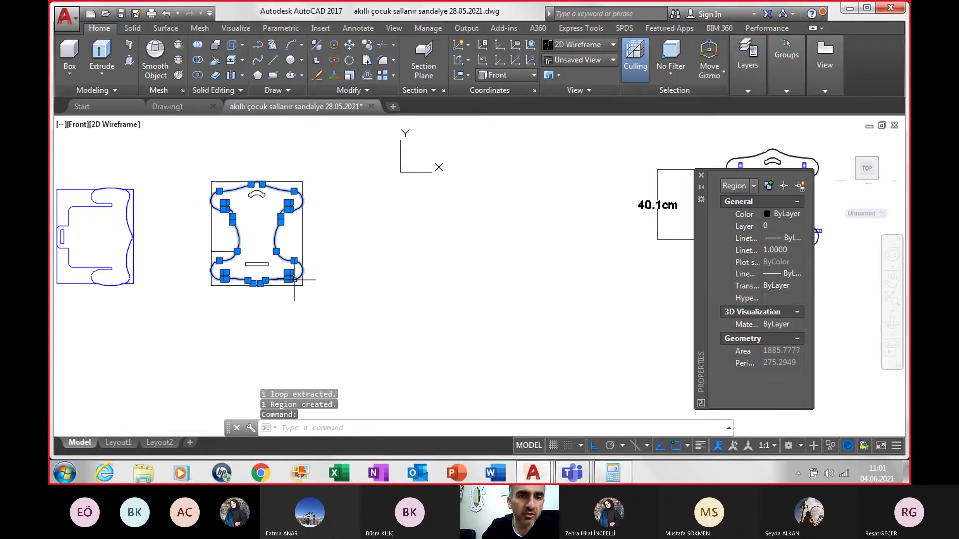
pyautogui.click(267, 264)
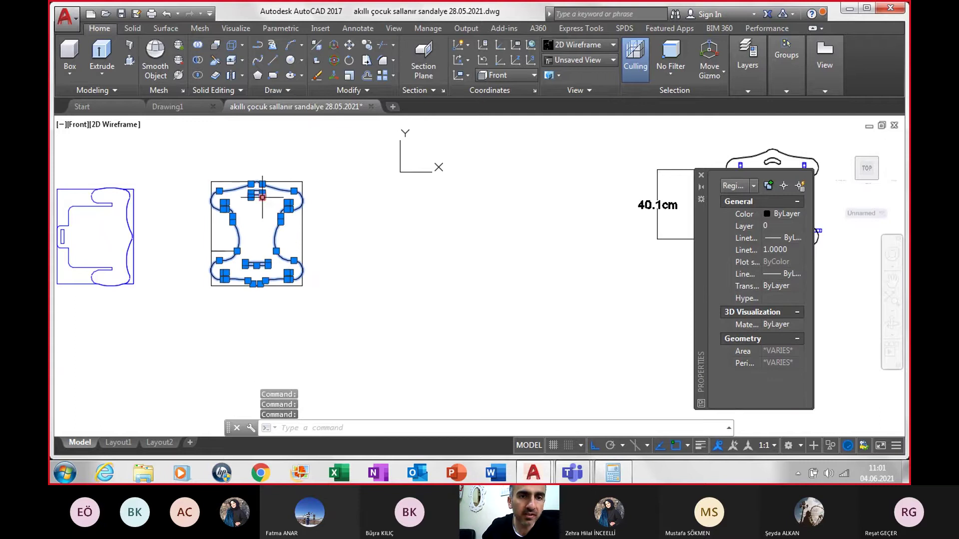
pyautogui.click(367, 47)
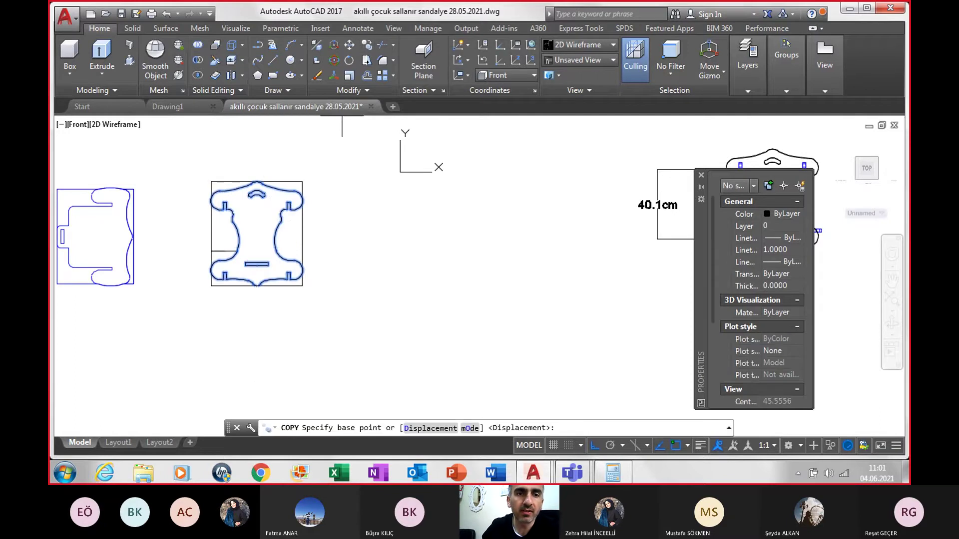
pyautogui.click(266, 222)
pyautogui.click(425, 222)
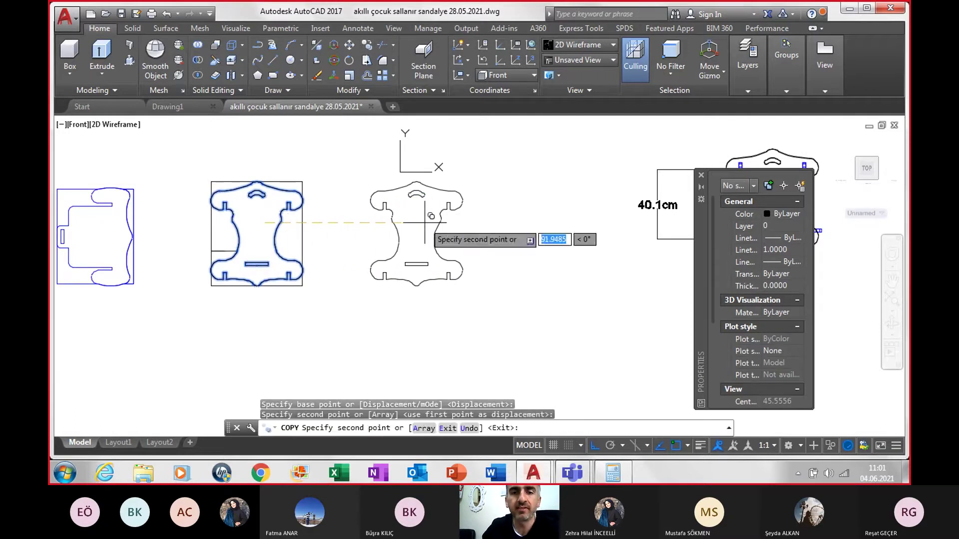
pyautogui.press('Escape')
# - Start press-pulling the copied panel, selecting its area to extrude into a solid
pyautogui.scroll(4, 438, 227)
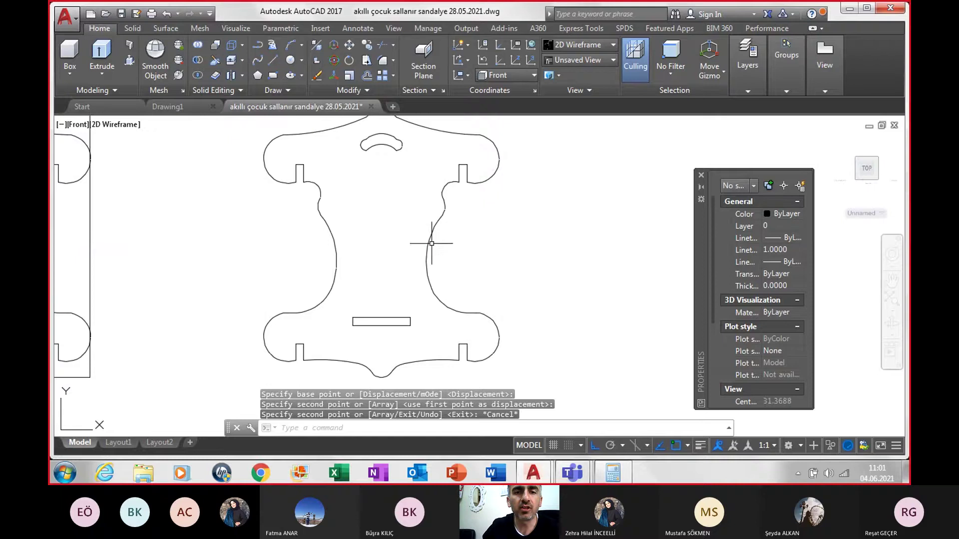
pyautogui.moveTo(432, 243); pyautogui.dragTo(415, 273, button='middle')
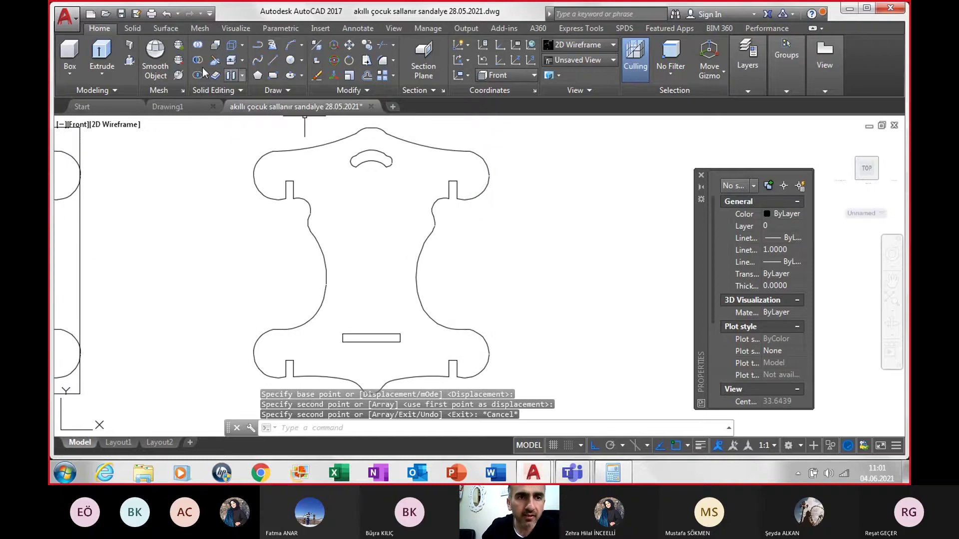
pyautogui.click(130, 61)
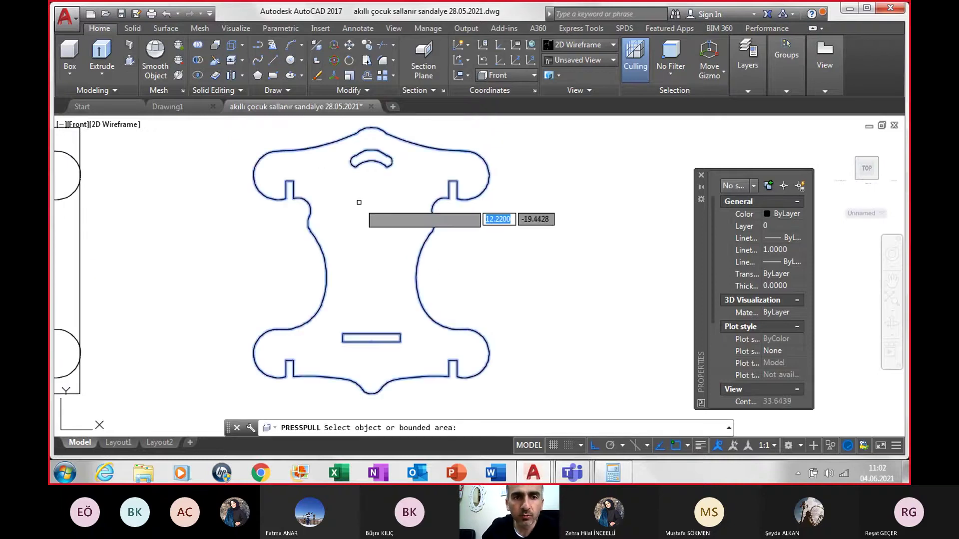
pyautogui.click(358, 202)
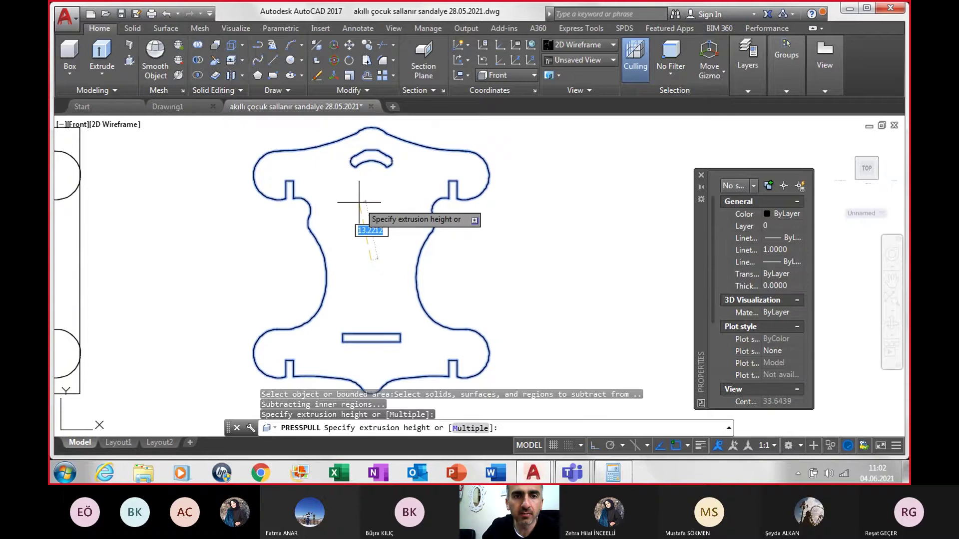
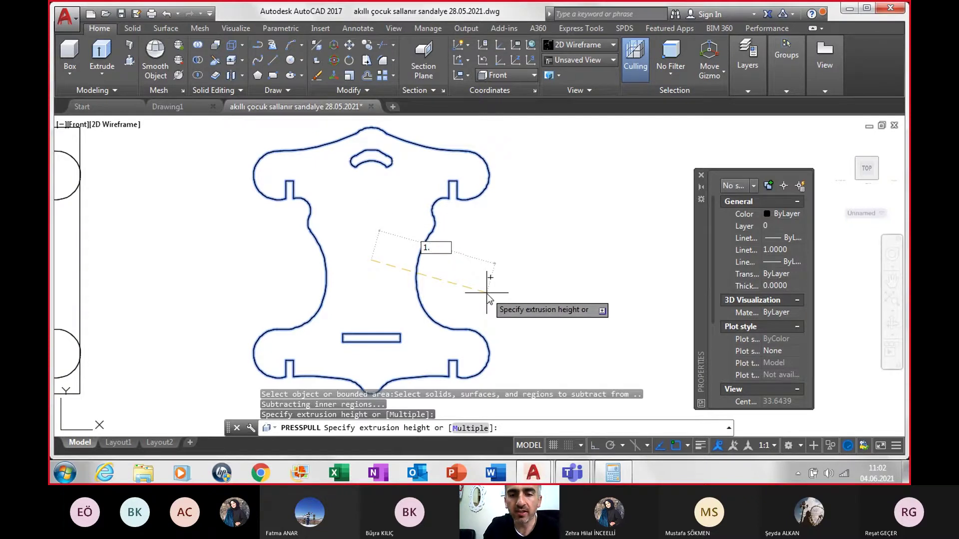
pyautogui.write('8')
# - Finish the base panel press-pull at 1.8 thick and view it in SW Isometric
pyautogui.press('Return')
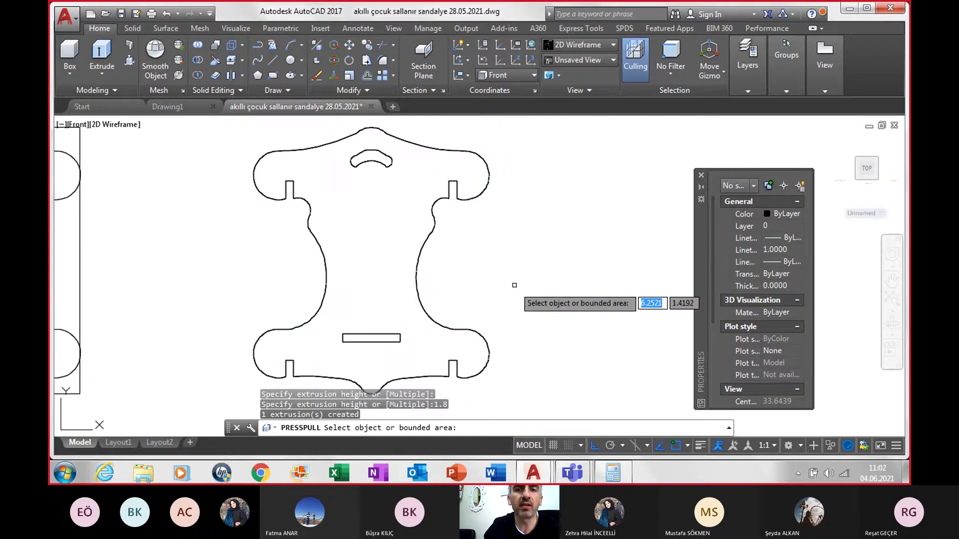
pyautogui.press('Return')
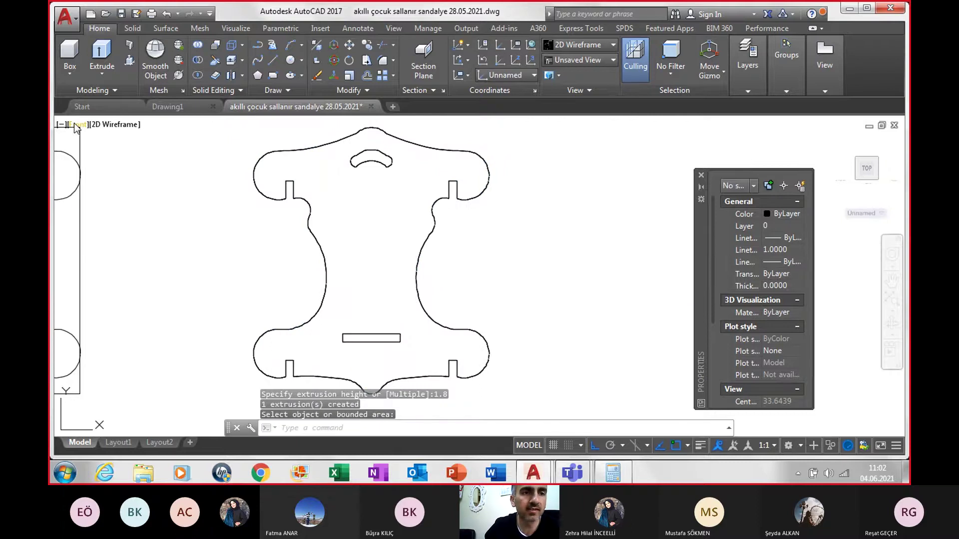
pyautogui.click(76, 124)
pyautogui.click(115, 243)
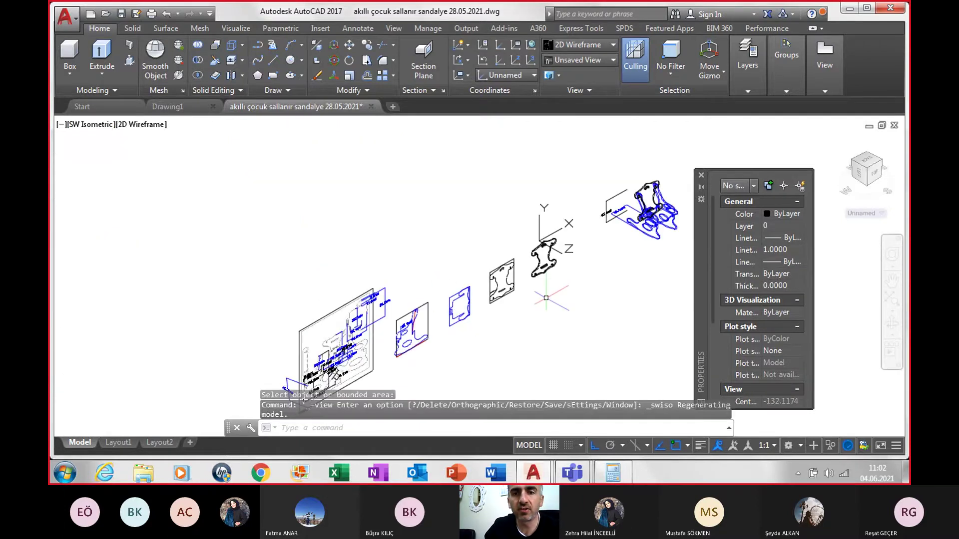
# - Zoom in and view the model from the Left side
pyautogui.scroll(3, 546, 298)
pyautogui.scroll(2, 546, 226)
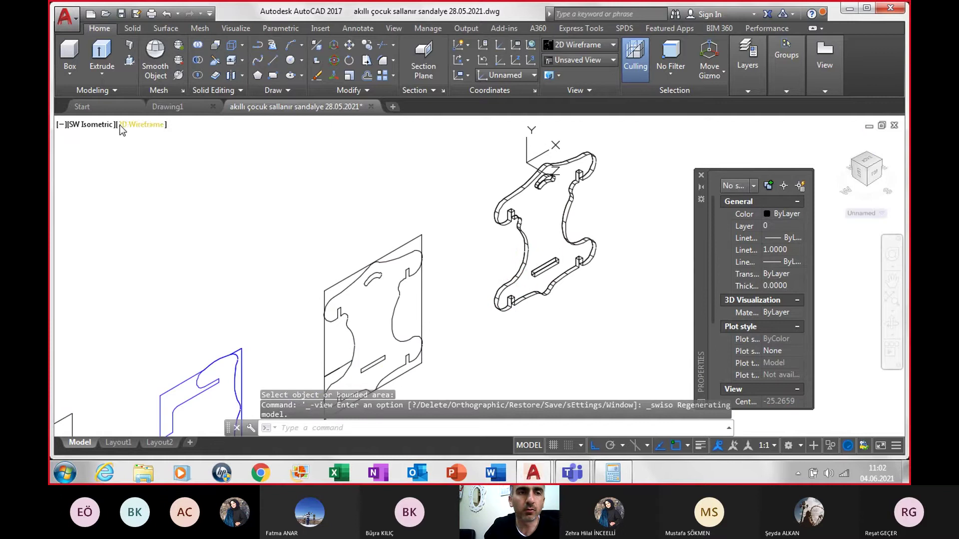
pyautogui.click(90, 124)
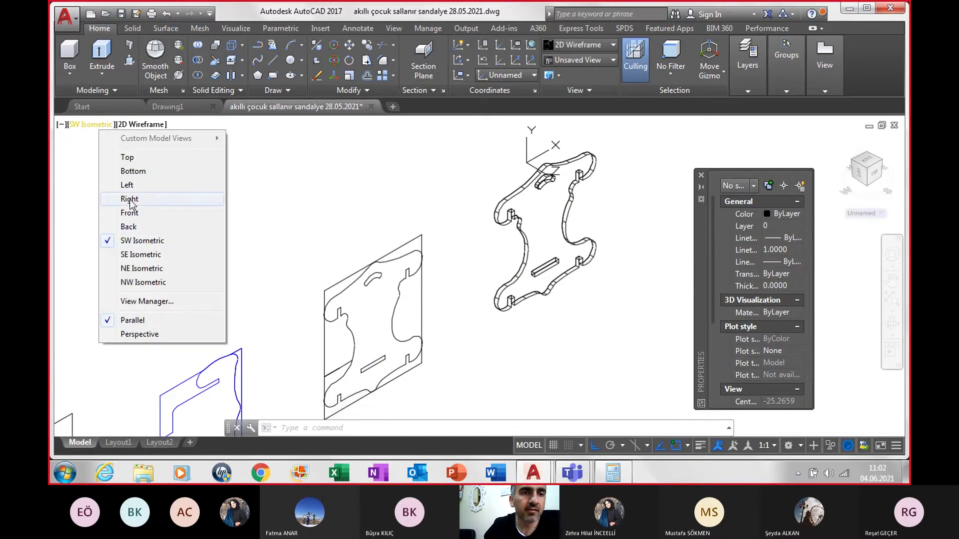
pyautogui.click(127, 186)
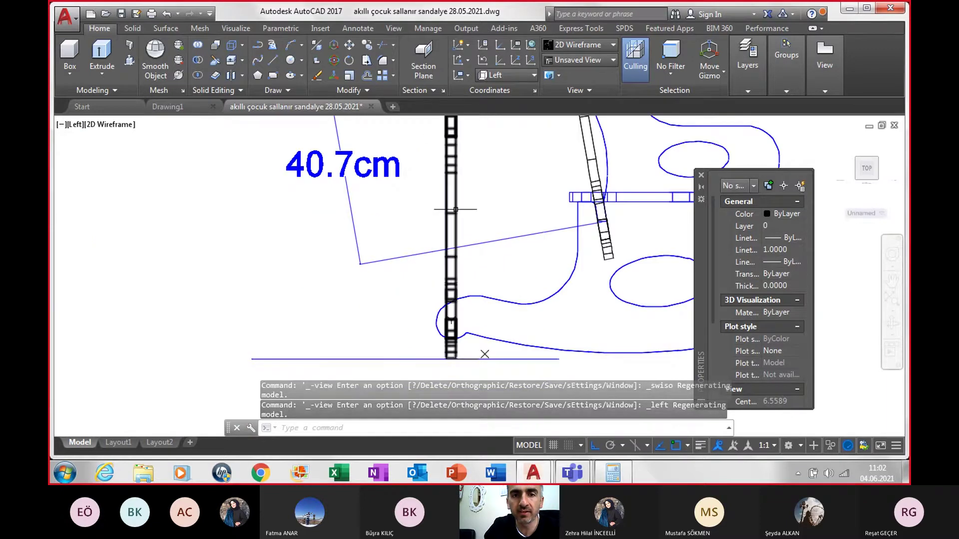
# - Rotate the extruded panel 10 degrees about its bottom end, then return to SW Isometric
pyautogui.click(452, 213)
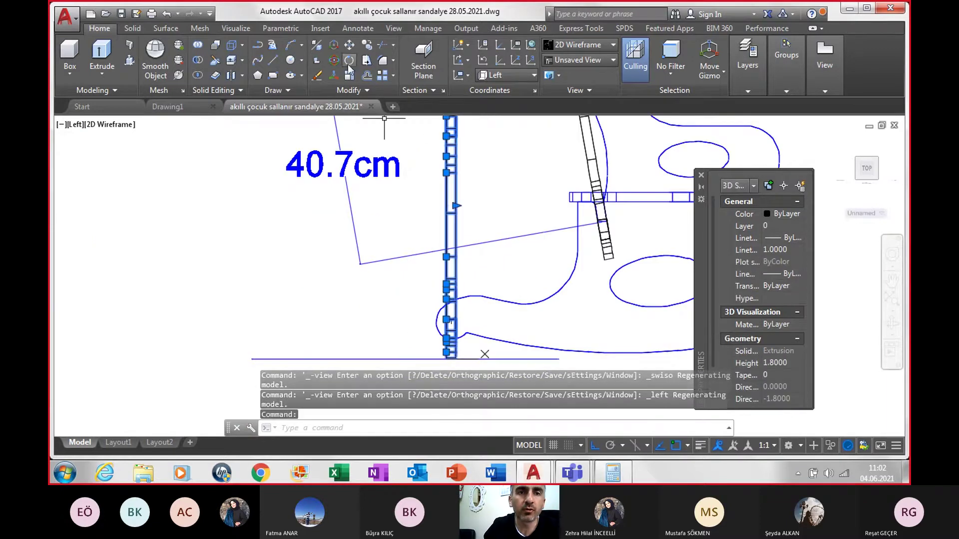
pyautogui.rightClick(367, 240)
pyautogui.click(397, 310)
pyautogui.scroll(3, 414, 320)
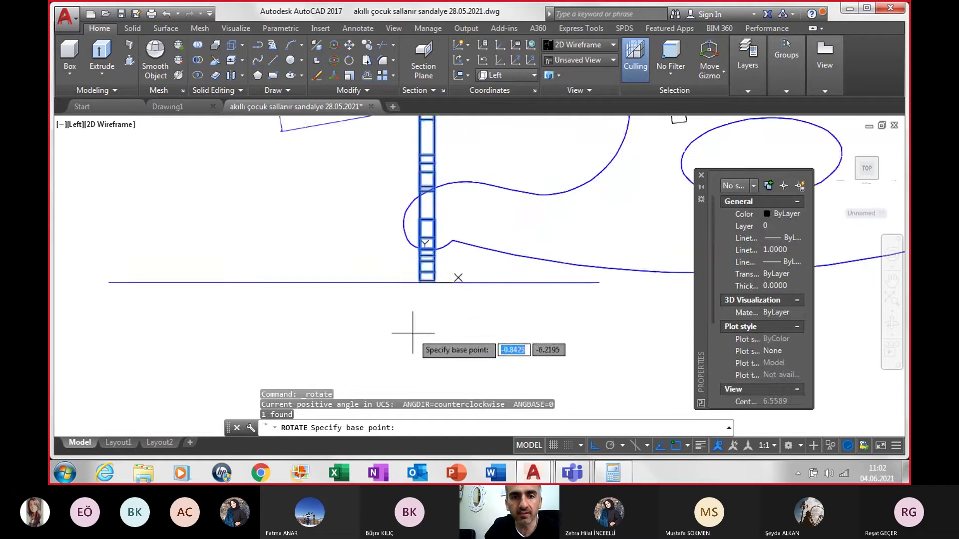
pyautogui.scroll(1, 456, 252)
pyautogui.click(460, 253)
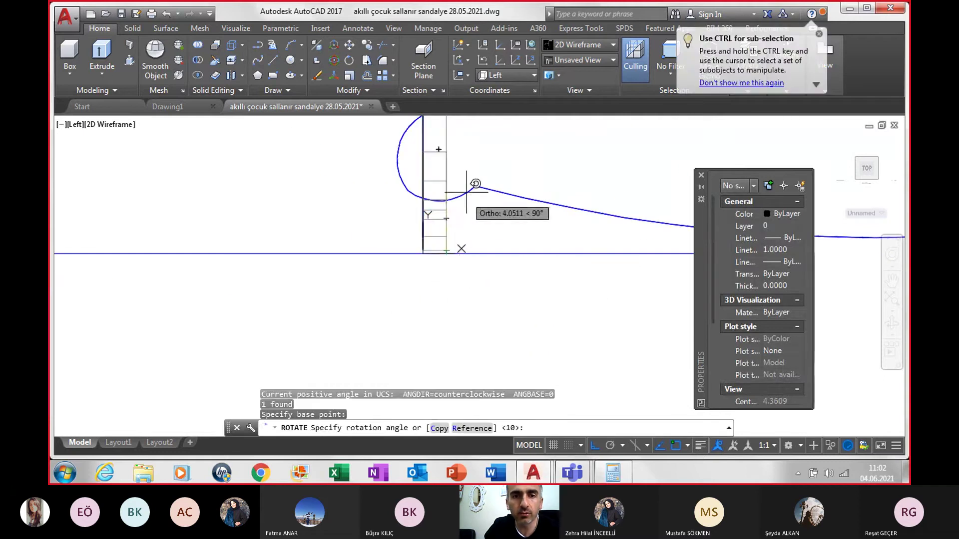
pyautogui.scroll(-3, 474, 210)
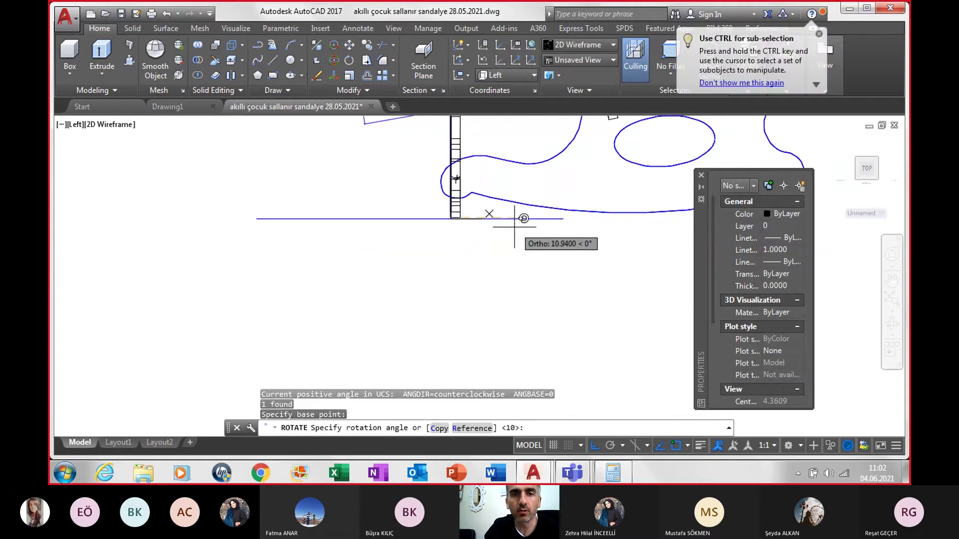
pyautogui.write('10')
pyautogui.press('Return')
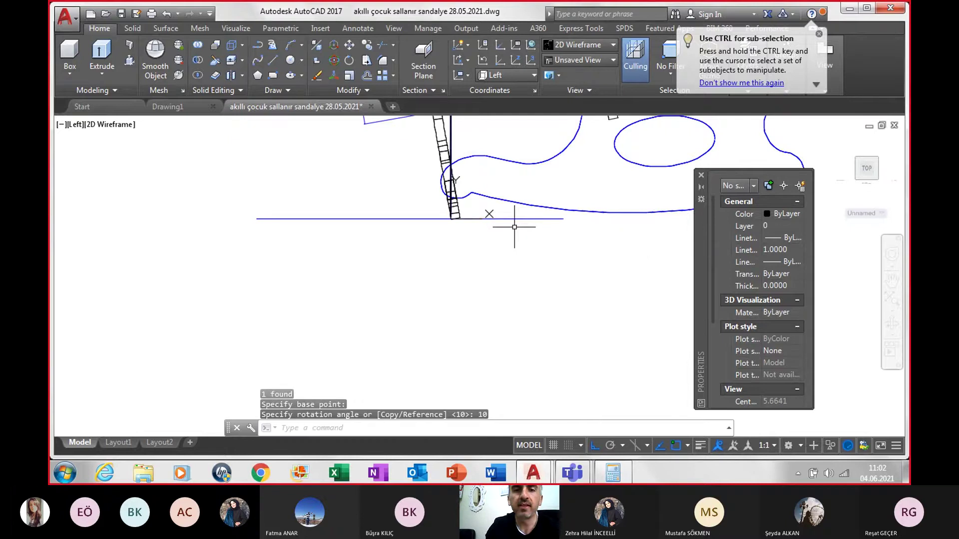
pyautogui.click(78, 125)
pyautogui.click(119, 241)
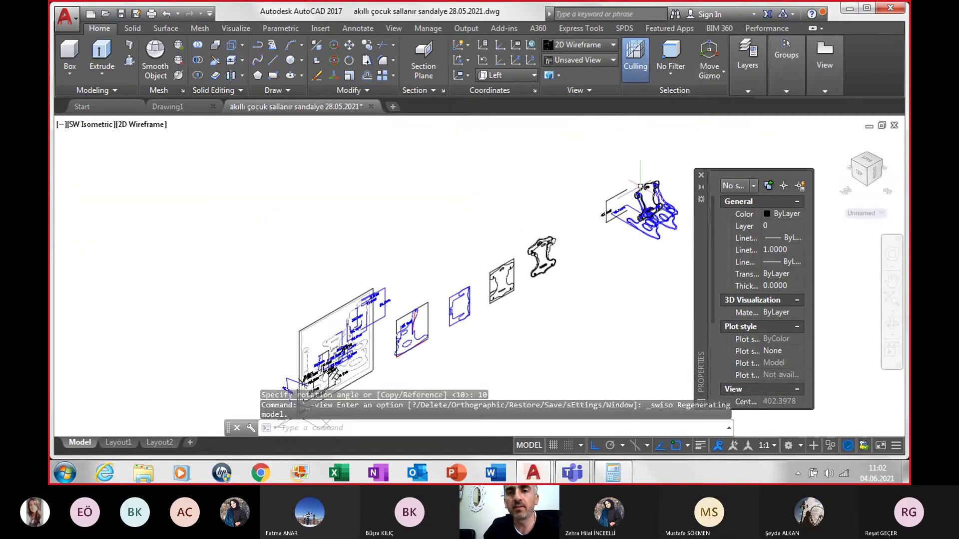
# - Delete the leftover flat region beneath the extruded side panel
pyautogui.scroll(3, 640, 187)
pyautogui.scroll(3, 449, 331)
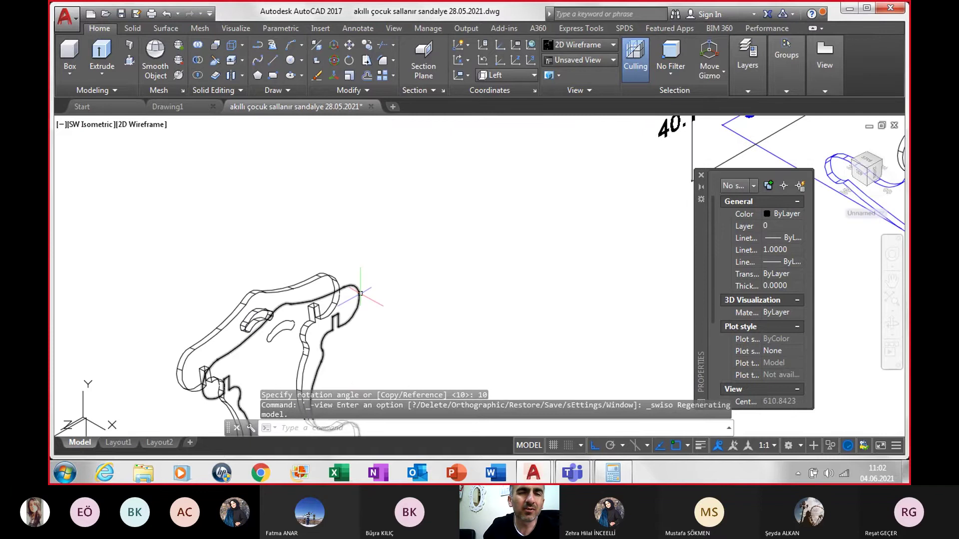
pyautogui.click(361, 294)
pyautogui.press('Delete')
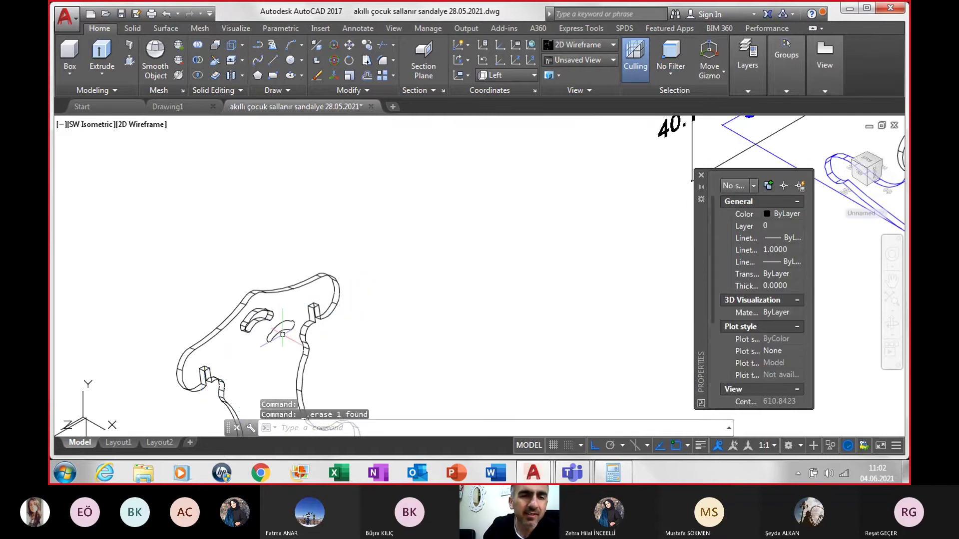
# - Zoom around the model and select the newly extruded panel
pyautogui.scroll(-3, 283, 329)
pyautogui.scroll(3, 287, 325)
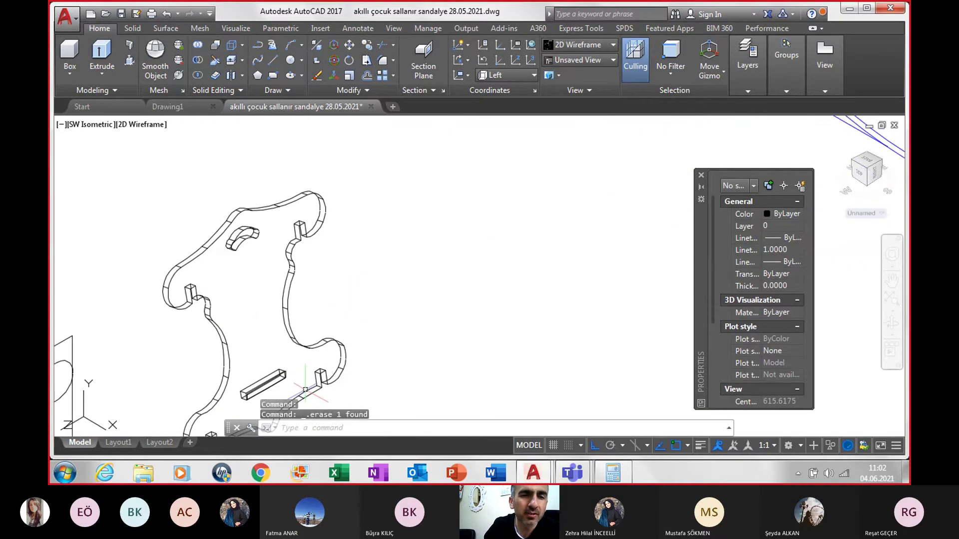
pyautogui.scroll(1, 290, 321)
pyautogui.scroll(4, 243, 352)
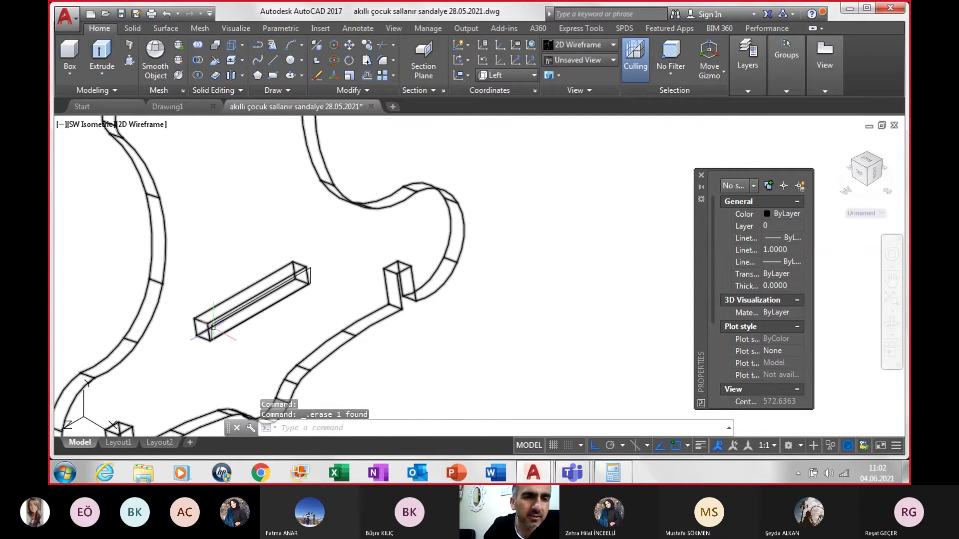
pyautogui.scroll(5, 212, 325)
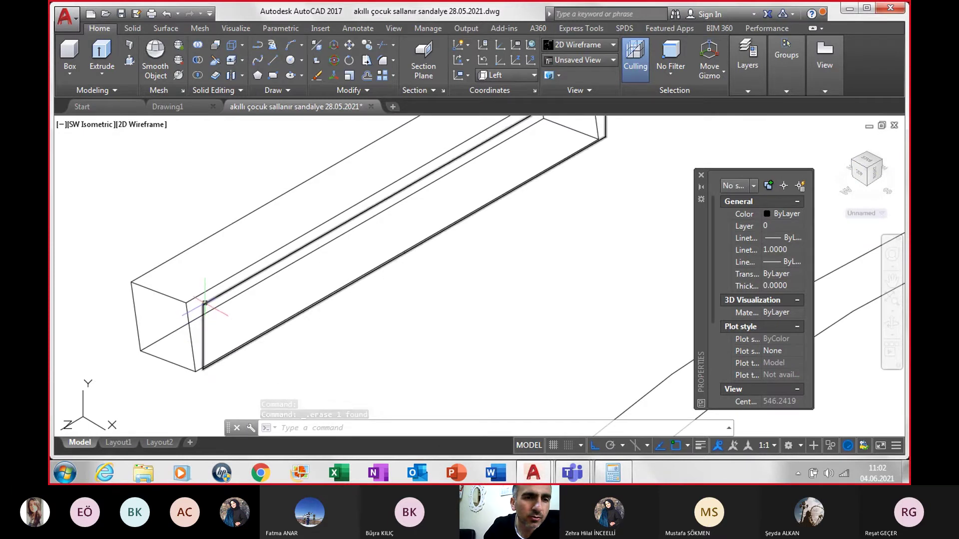
pyautogui.scroll(-3, 205, 305)
pyautogui.scroll(-2, 263, 299)
pyautogui.scroll(-3, 263, 299)
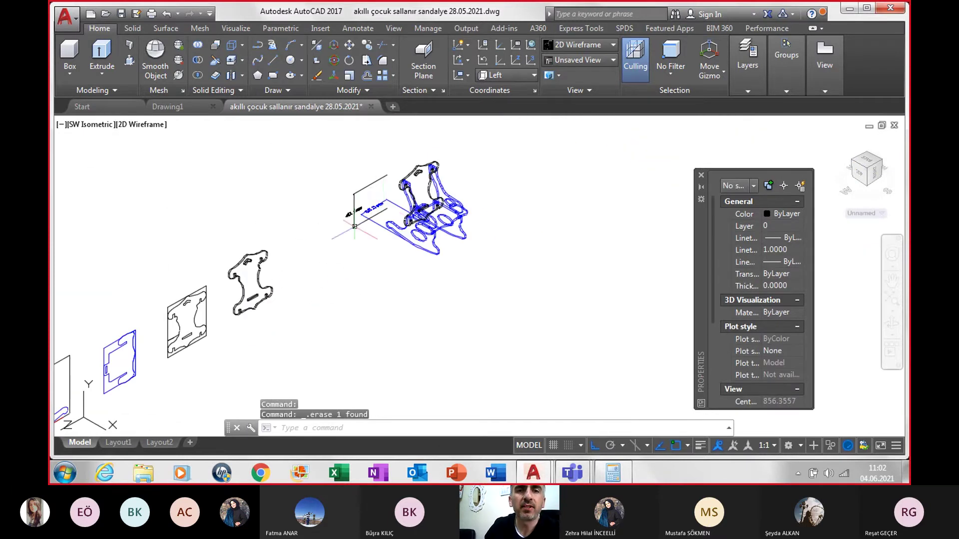
pyautogui.scroll(3, 448, 131)
pyautogui.click(448, 131)
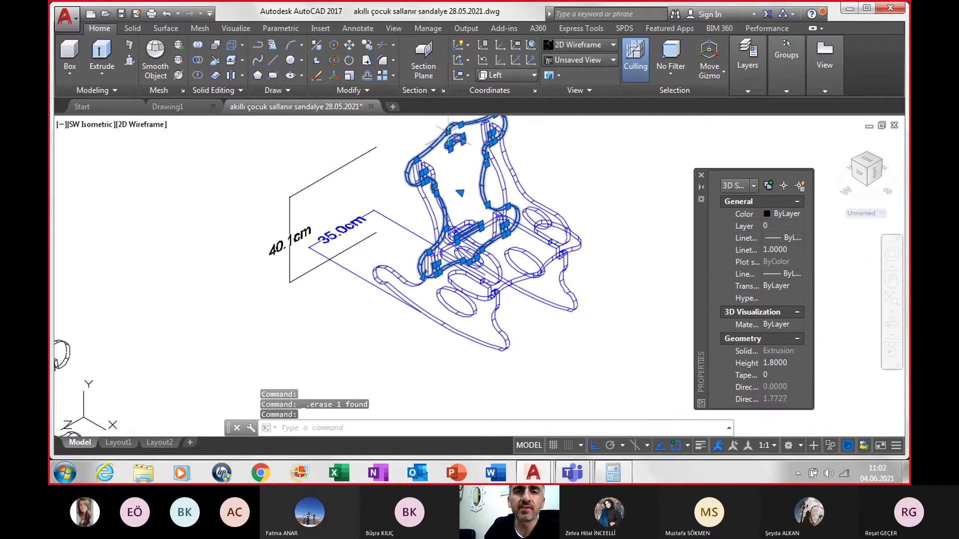
pyautogui.press('Escape')
pyautogui.scroll(-4, 448, 131)
pyautogui.click(270, 257)
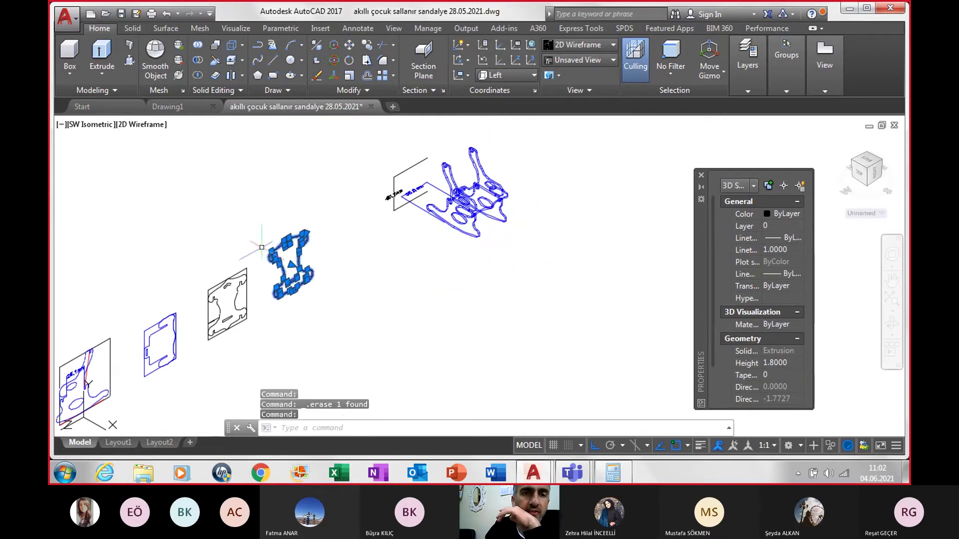
# - Start moving the tilted panel, using its corner as the base point
pyautogui.click(352, 44)
pyautogui.scroll(3, 249, 288)
pyautogui.scroll(2, 275, 250)
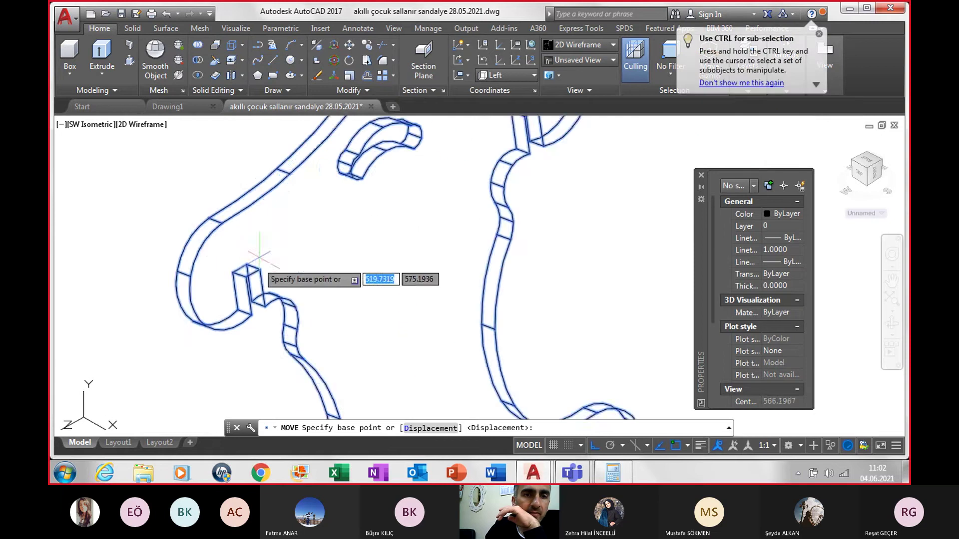
pyautogui.scroll(2, 272, 235)
pyautogui.scroll(2, 271, 225)
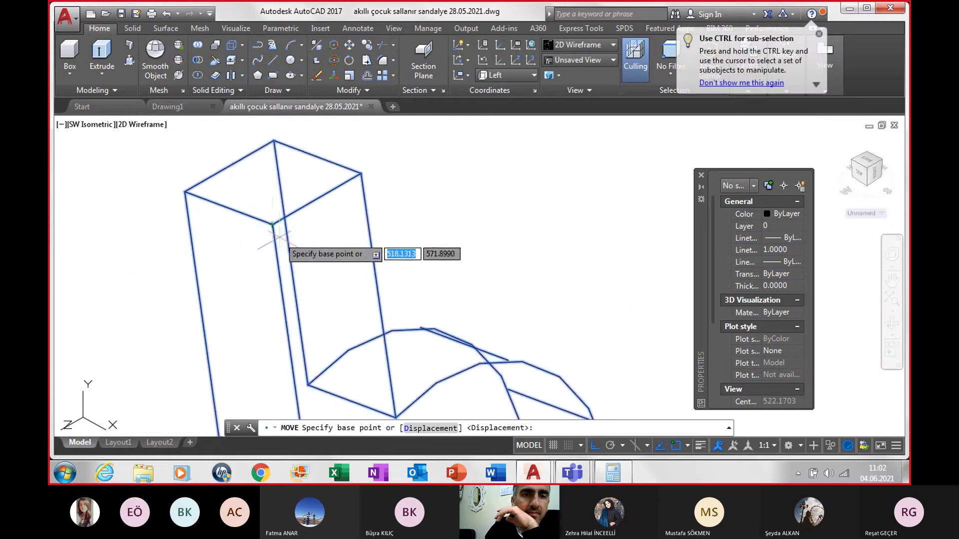
pyautogui.click(272, 225)
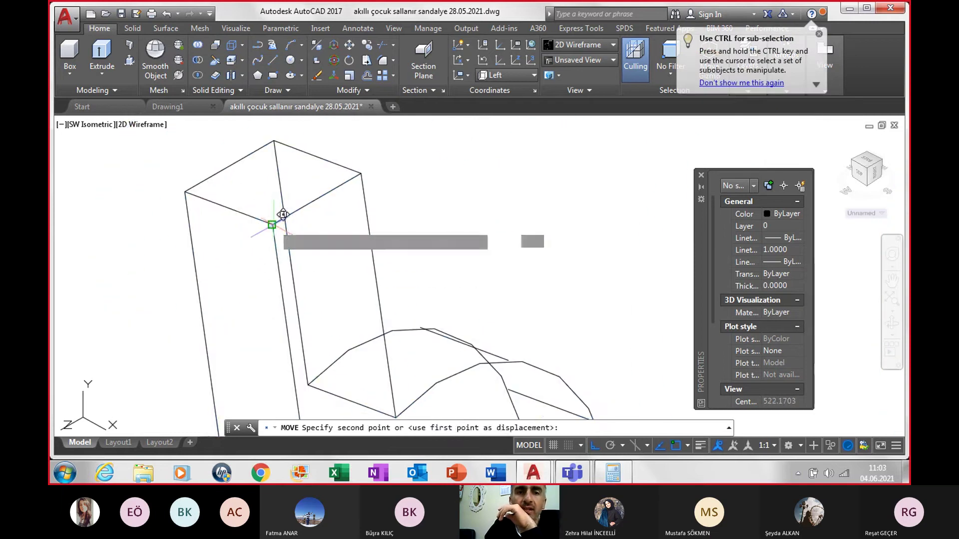
# - Place the panel at the corner of the blue rocking chair assembly
pyautogui.scroll(-3, 279, 219)
pyautogui.scroll(-3, 283, 215)
pyautogui.scroll(-2, 295, 190)
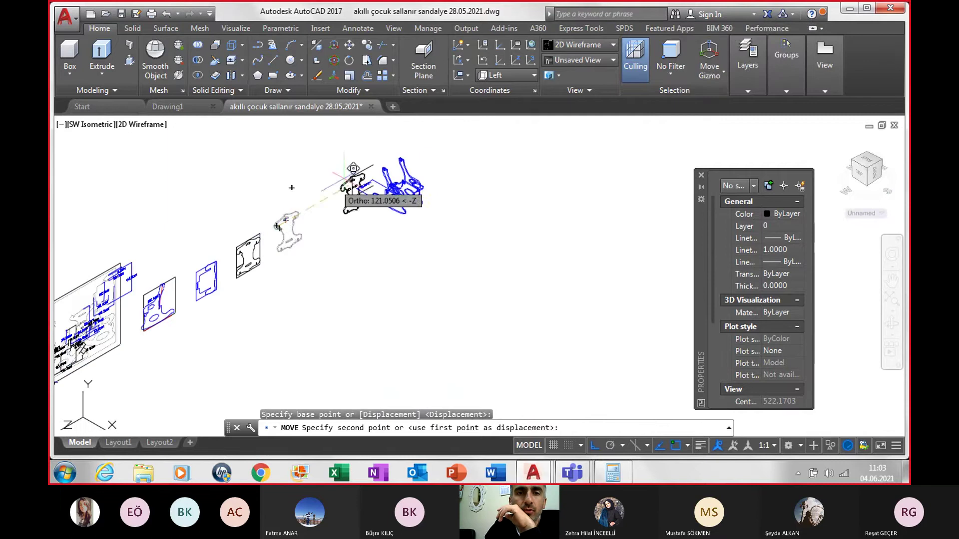
pyautogui.scroll(3, 350, 190)
pyautogui.scroll(2, 394, 170)
pyautogui.scroll(3, 575, 174)
pyautogui.scroll(3, 614, 200)
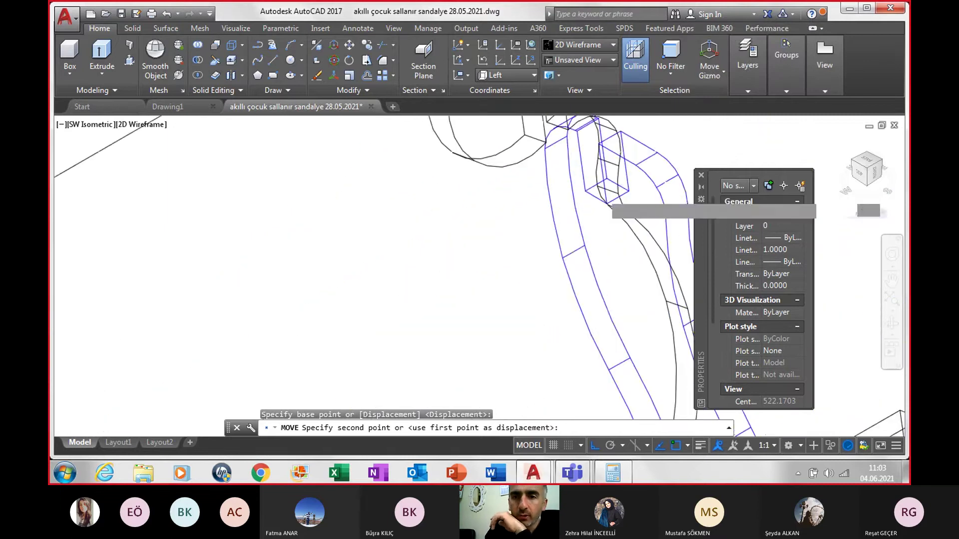
pyautogui.scroll(2, 625, 197)
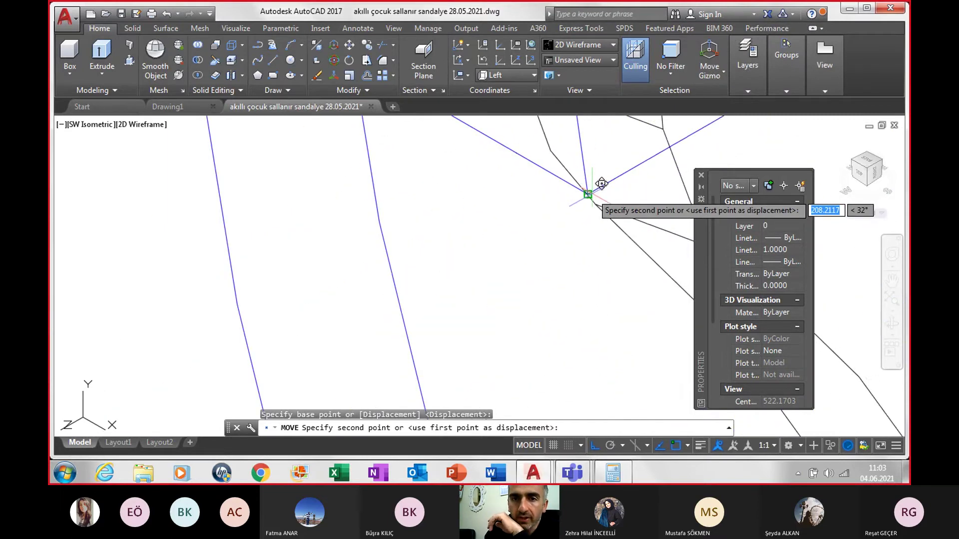
pyautogui.click(589, 194)
pyautogui.scroll(-3, 600, 224)
pyautogui.scroll(-3, 584, 260)
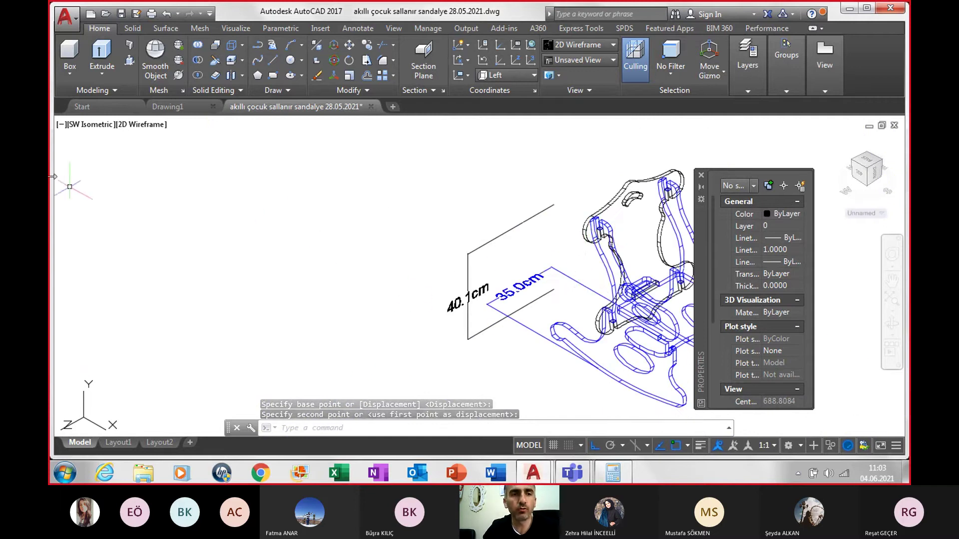
pyautogui.click(85, 128)
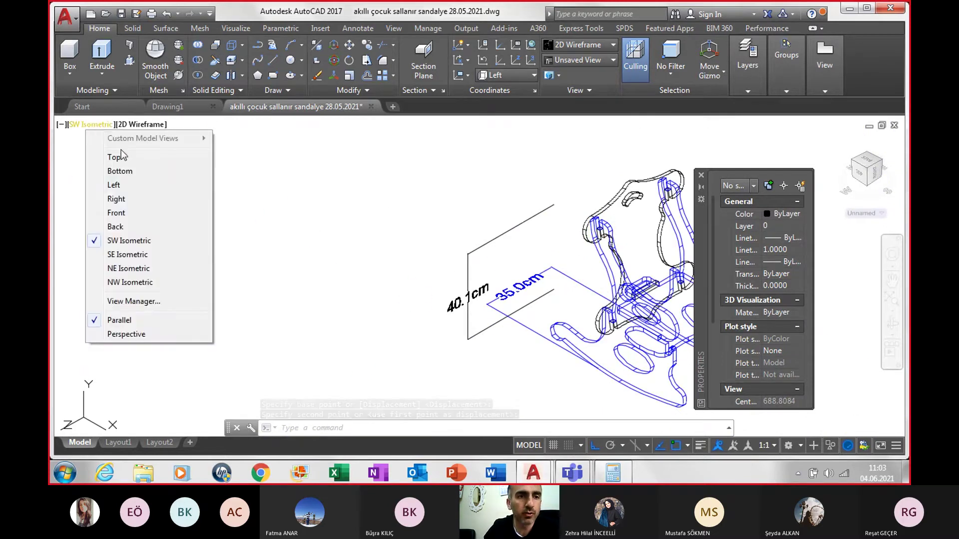
# - Switch to the Front view and zoom in on the chair's front drawing
pyautogui.click(127, 216)
pyautogui.moveTo(402, 266); pyautogui.dragTo(55, 268, button='middle')
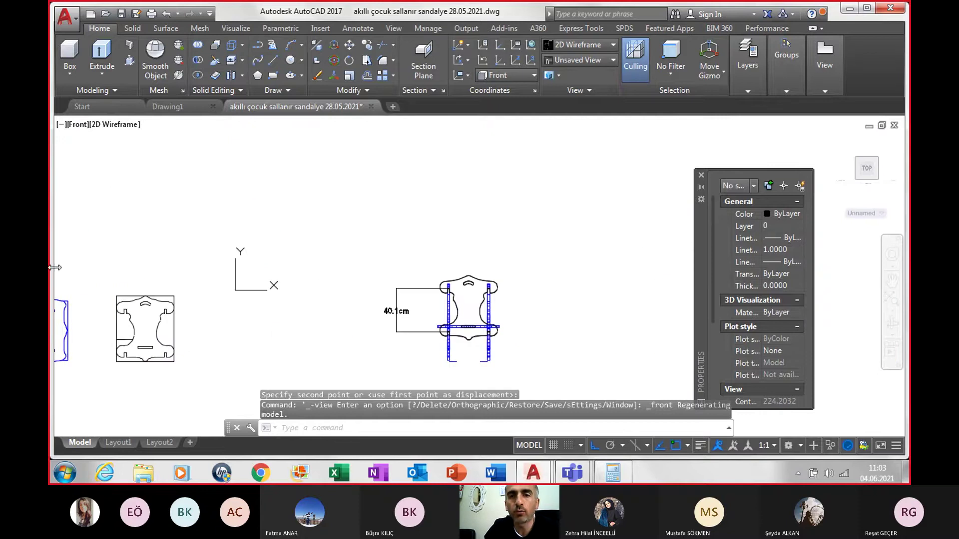
pyautogui.scroll(5, 500, 325)
pyautogui.scroll(4, 375, 268)
pyautogui.scroll(3, 400, 200)
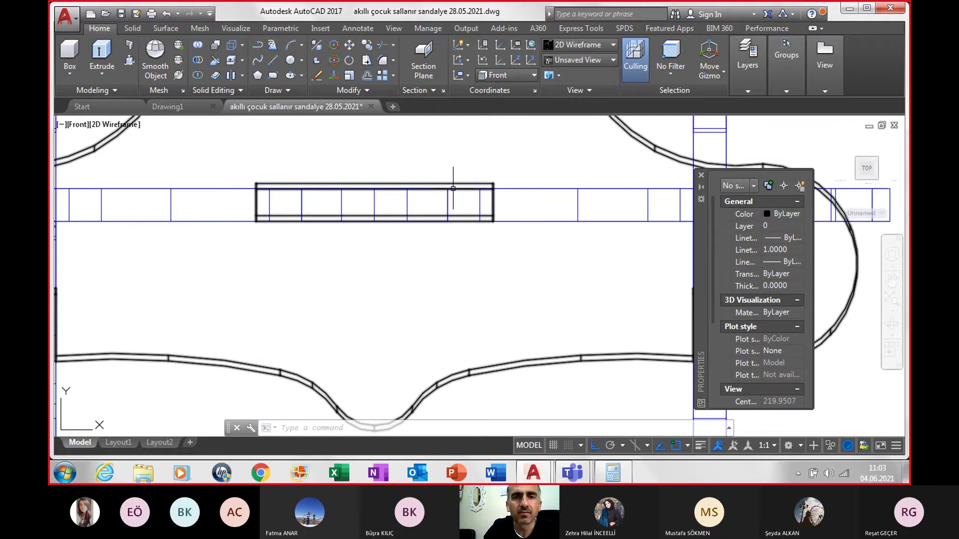
# - Orbit and zoom around the 3D chair, inspecting a blue seat solid
pyautogui.scroll(-4, 475, 247)
pyautogui.moveTo(475, 255)
pyautogui.keyDown('shift'); pyautogui.mouseDown(button='middle')
pyautogui.moveTo(385, 274)
pyautogui.moveTo(315, 263)
pyautogui.moveTo(360, 254)
pyautogui.mouseUp(button='middle'); pyautogui.keyUp('shift')
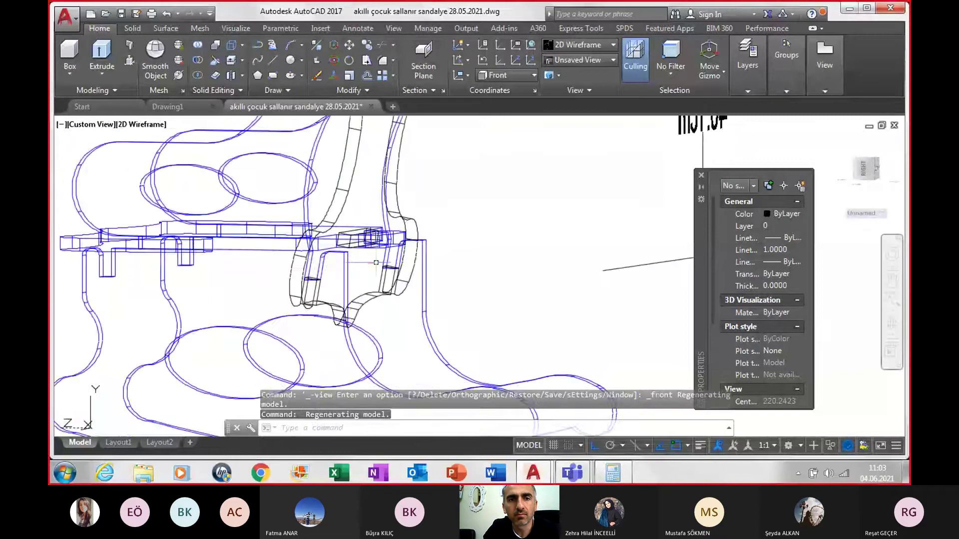
pyautogui.scroll(3, 360, 254)
pyautogui.scroll(2, 340, 248)
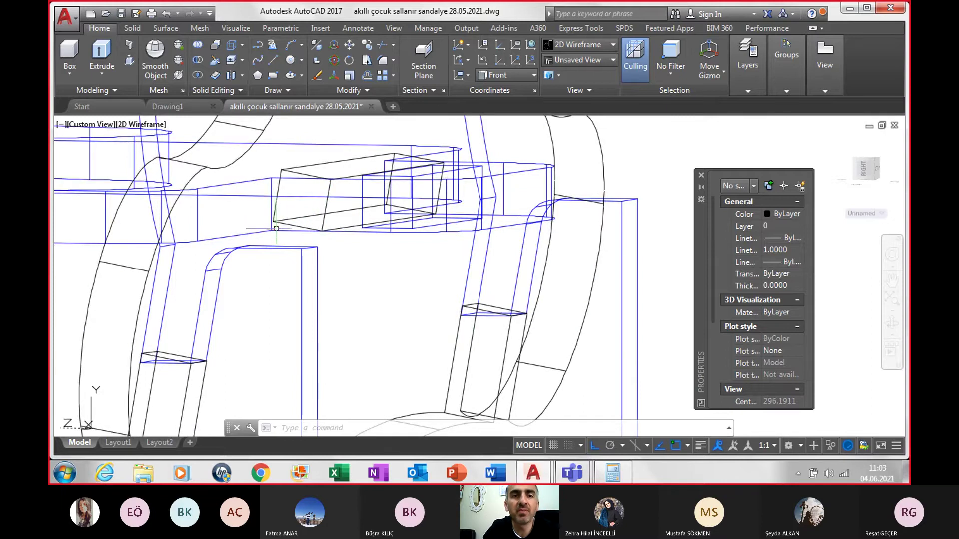
pyautogui.scroll(3, 279, 228)
pyautogui.scroll(-3, 279, 228)
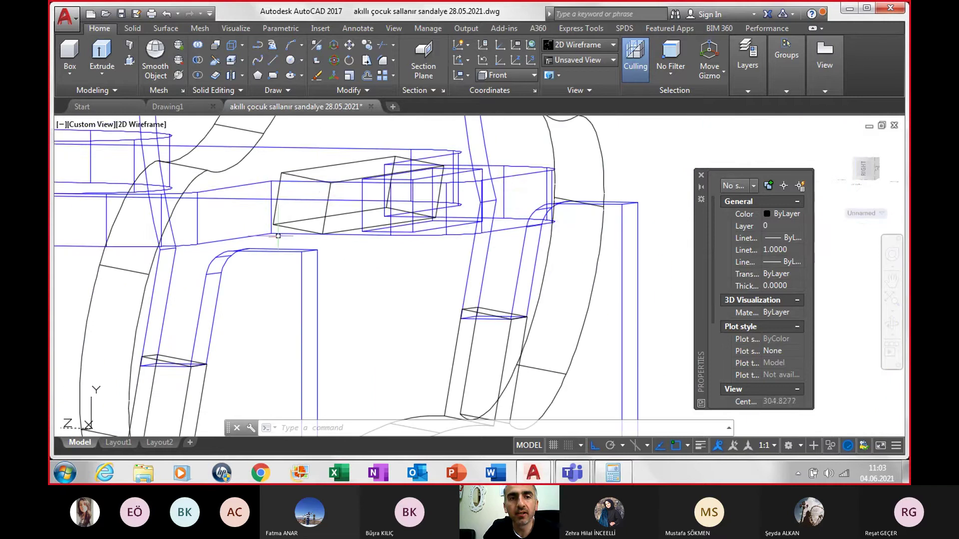
pyautogui.click(269, 204)
pyautogui.scroll(2, 272, 200)
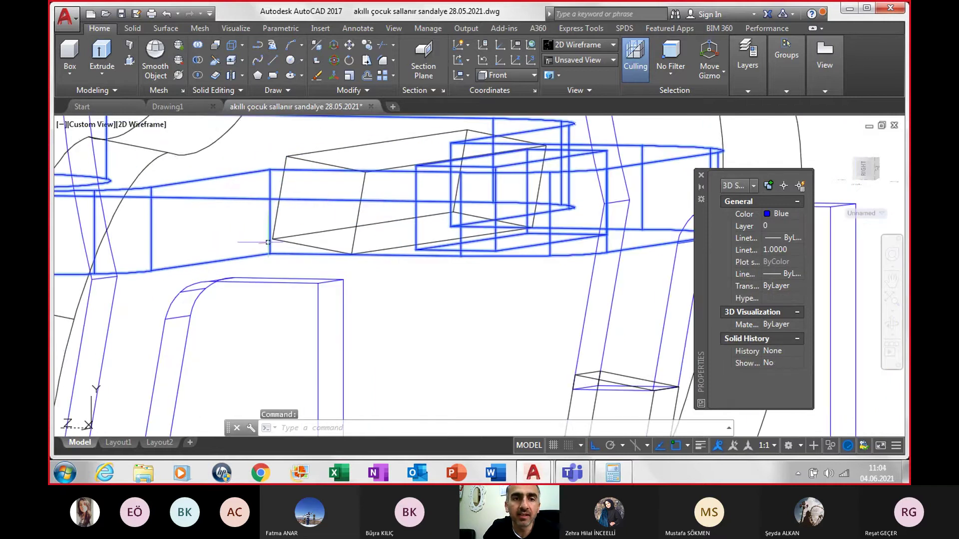
pyautogui.scroll(-2, 282, 239)
pyautogui.scroll(-2, 300, 215)
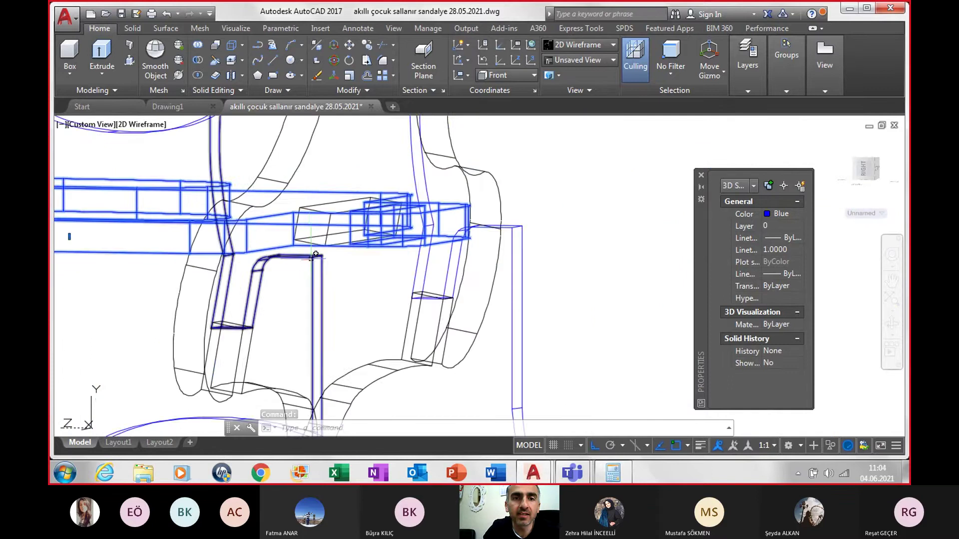
pyautogui.scroll(-2, 315, 197)
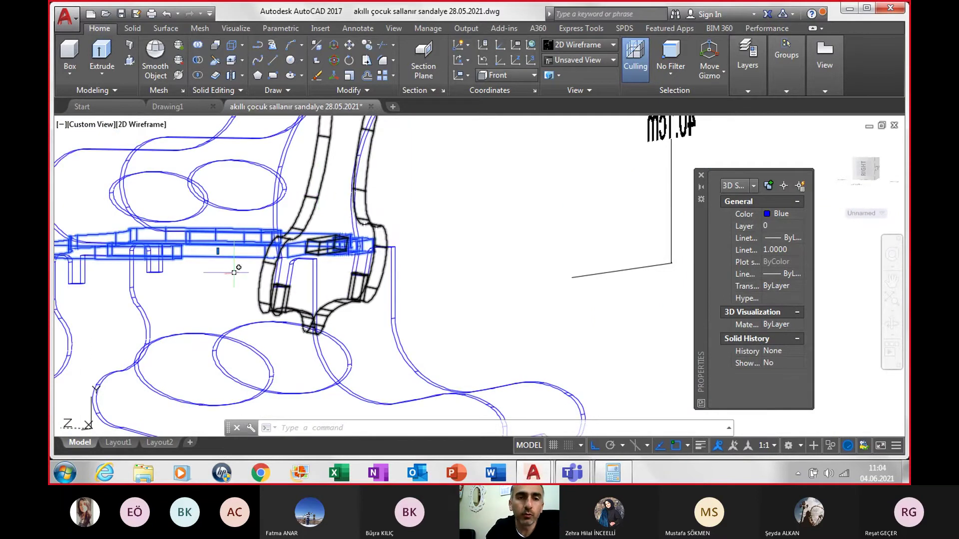
pyautogui.scroll(5, 318, 264)
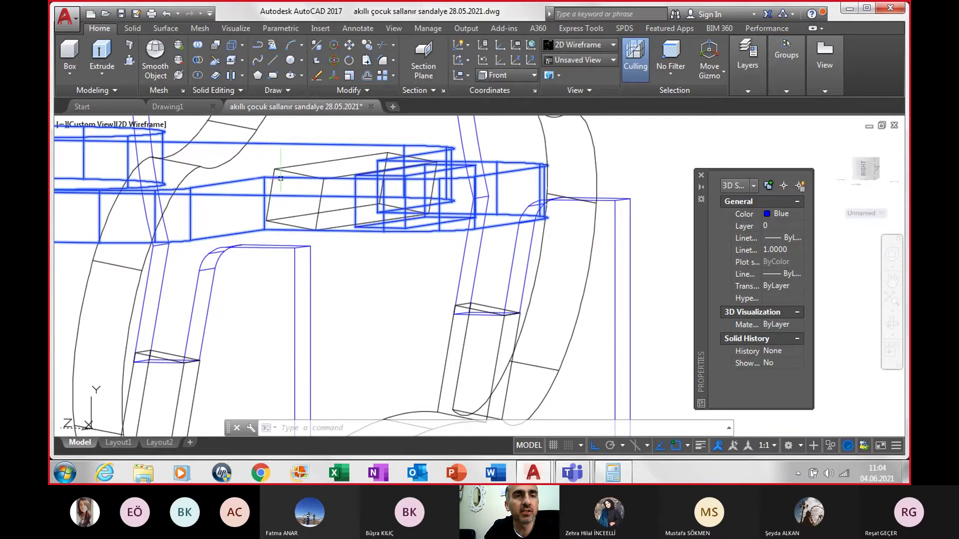
pyautogui.scroll(-4, 281, 201)
pyautogui.scroll(-3, 233, 213)
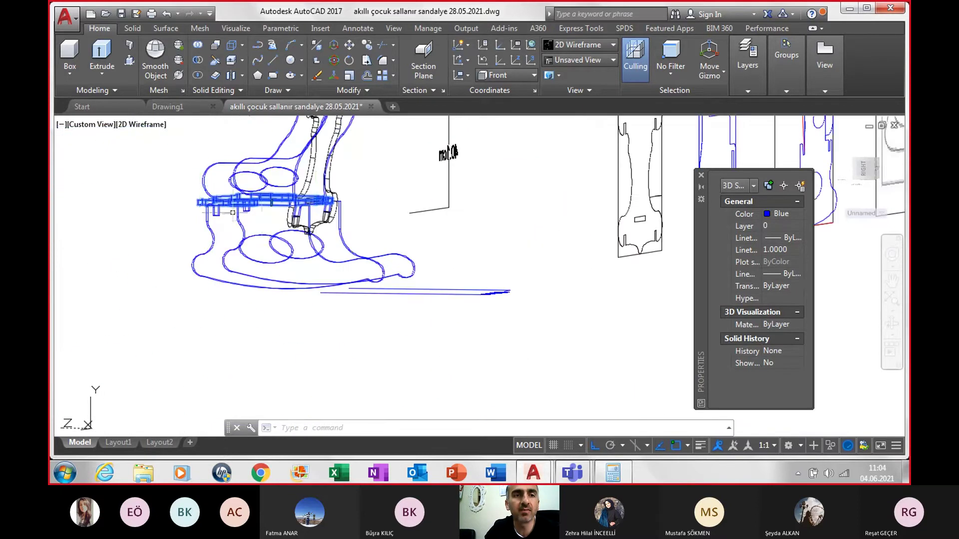
pyautogui.click(105, 125)
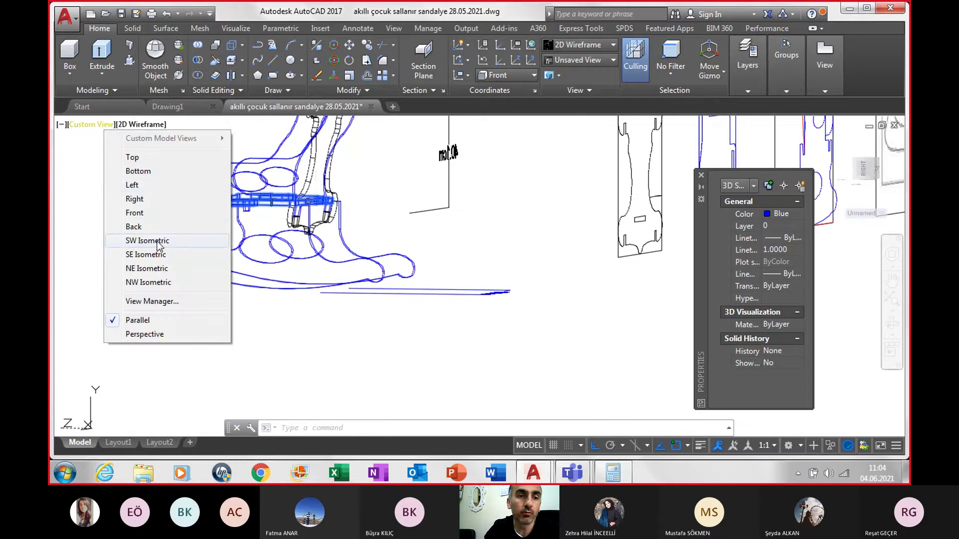
# - Draw a polyline from the slot's lower-left corner down 0.3 and across 13
pyautogui.click(147, 213)
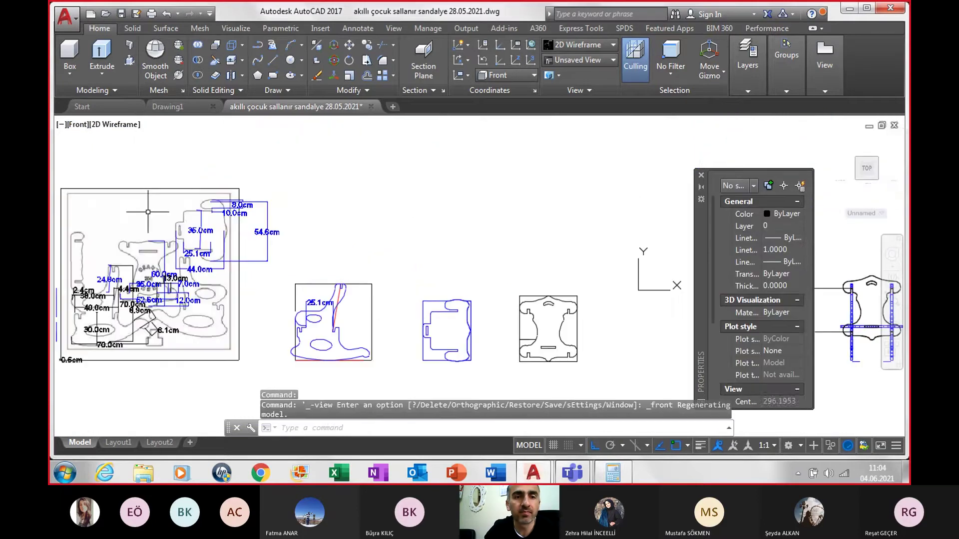
pyautogui.scroll(4, 529, 340)
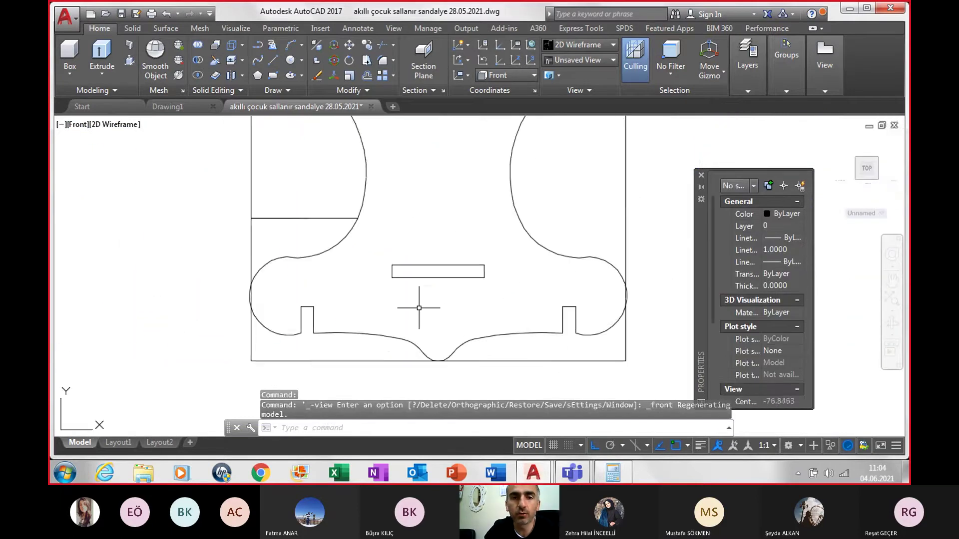
pyautogui.scroll(2, 419, 308)
pyautogui.write('PL')
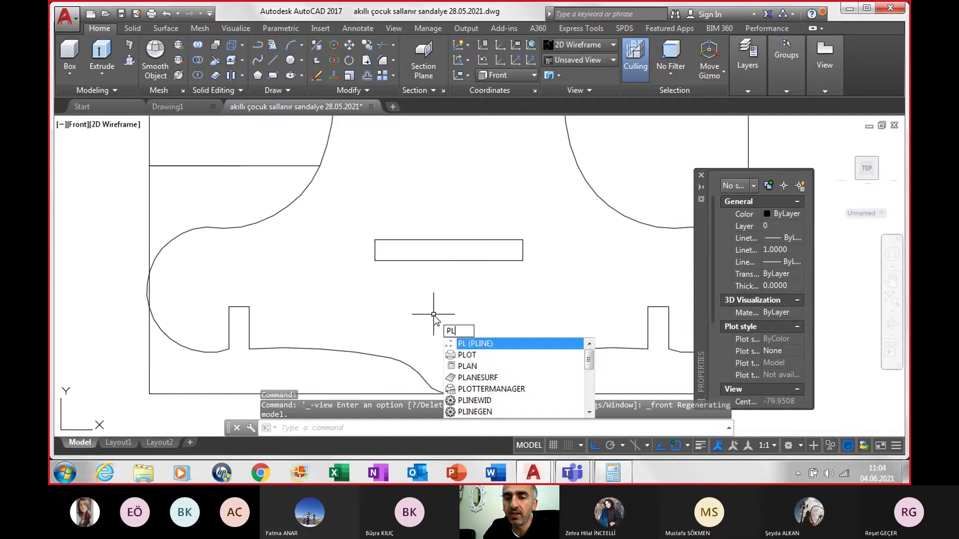
pyautogui.press('Return')
pyautogui.click(374, 260)
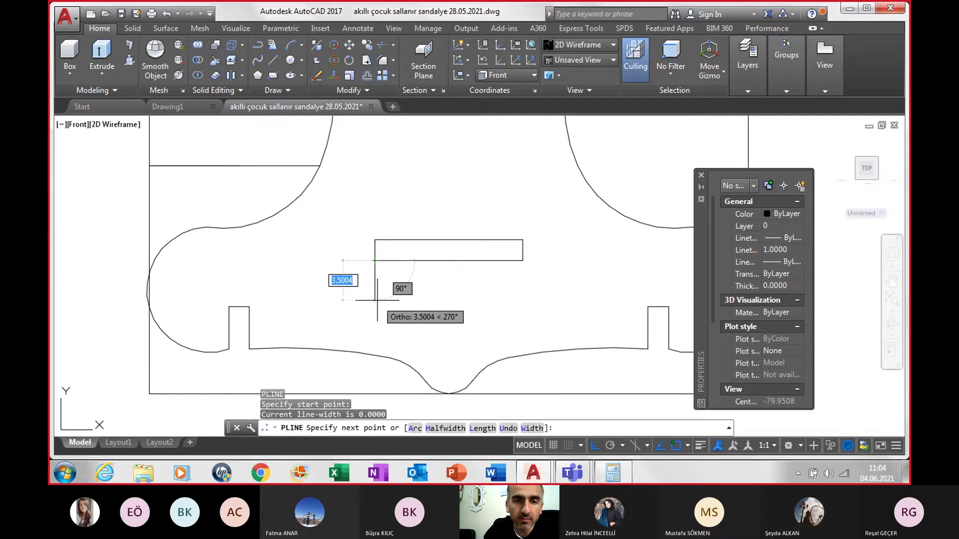
pyautogui.write('.')
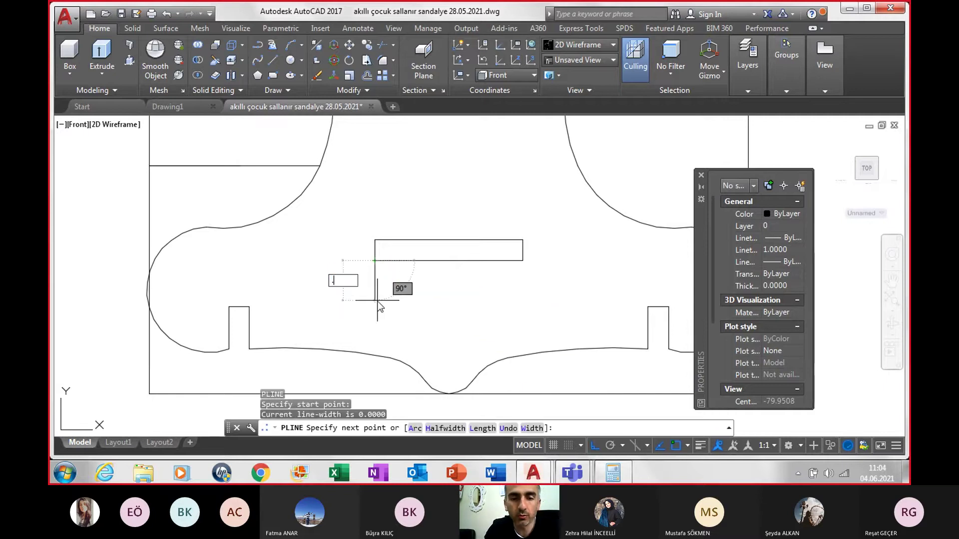
pyautogui.write('3')
pyautogui.press('Return')
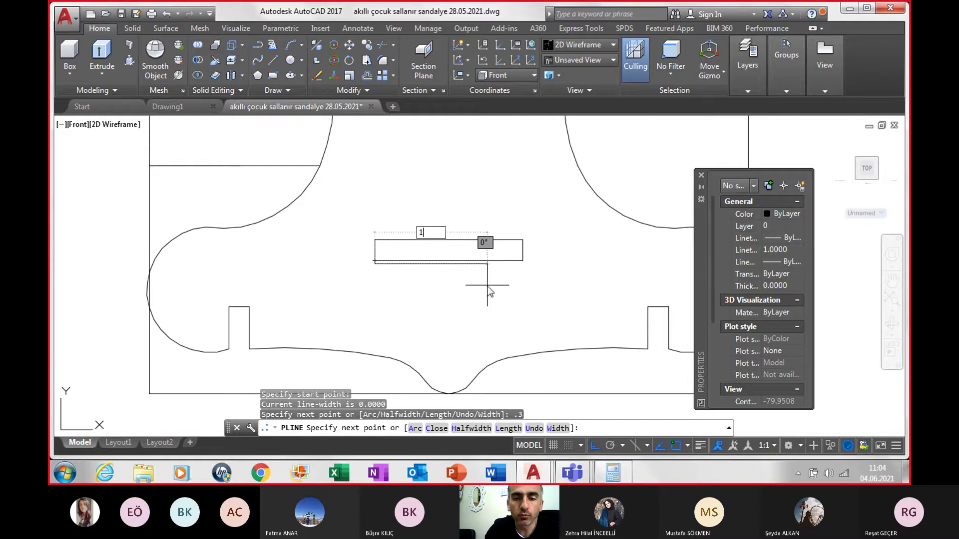
pyautogui.write('13')
pyautogui.press('Return')
pyautogui.scroll(2, 508, 274)
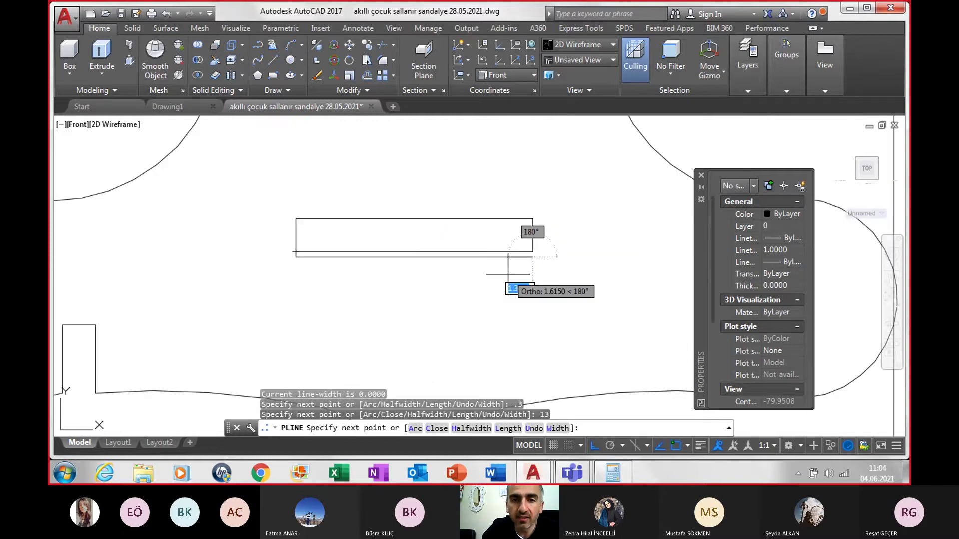
pyautogui.click(539, 251)
pyautogui.press('Escape')
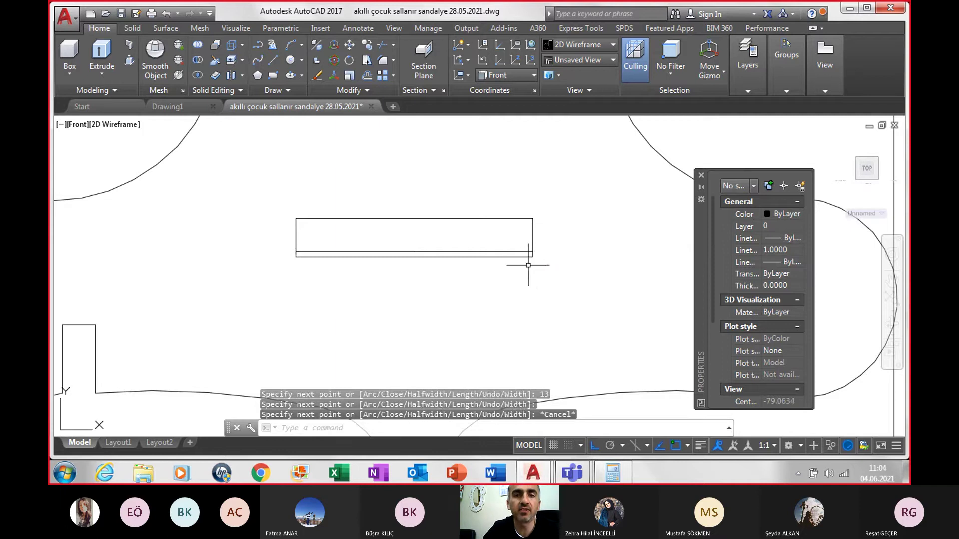
# - Explode the slot region and delete its two old bottom lines
pyautogui.click(519, 251)
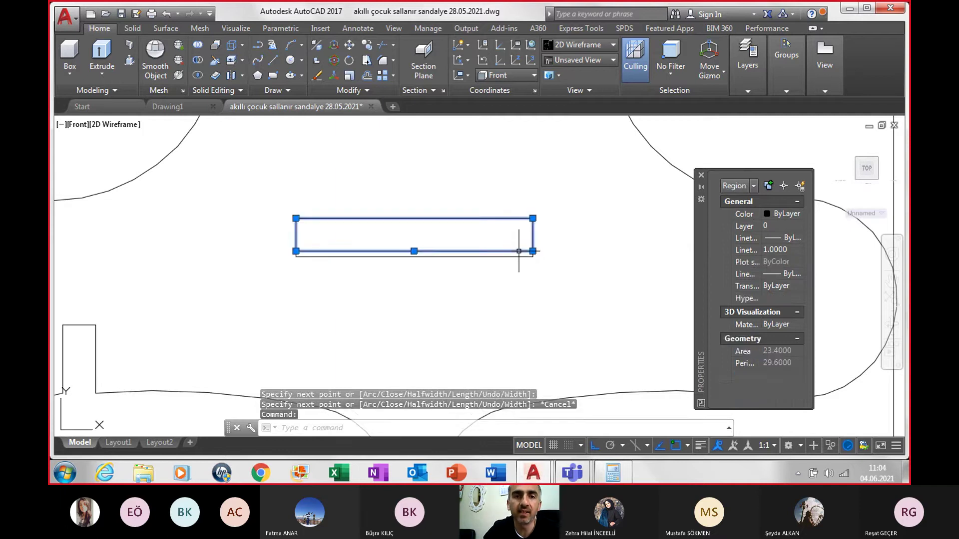
pyautogui.click(353, 92)
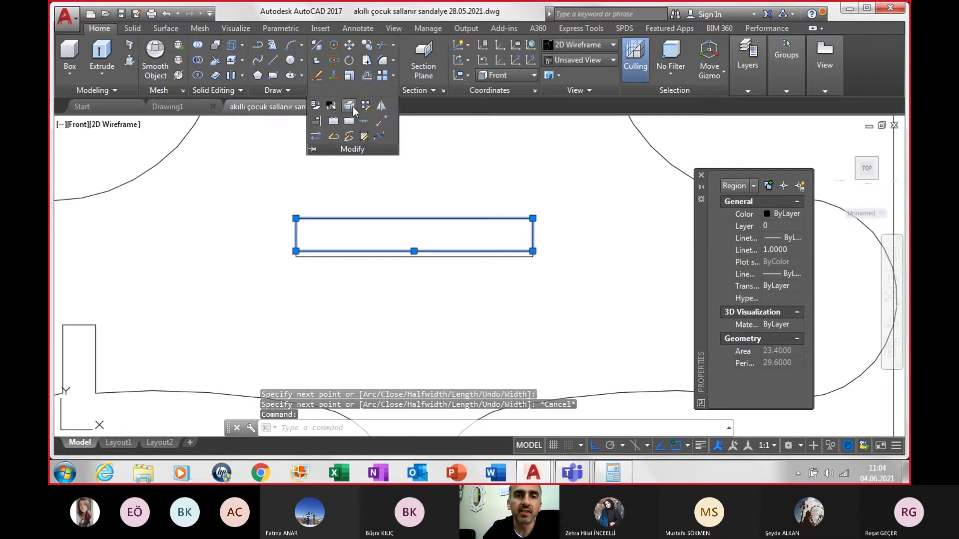
pyautogui.click(349, 109)
pyautogui.click(397, 251)
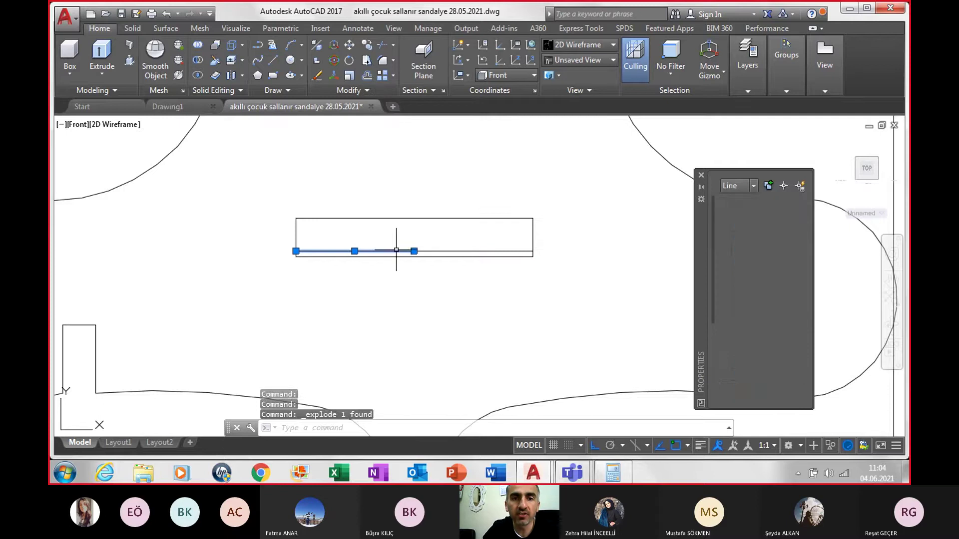
pyautogui.click(433, 251)
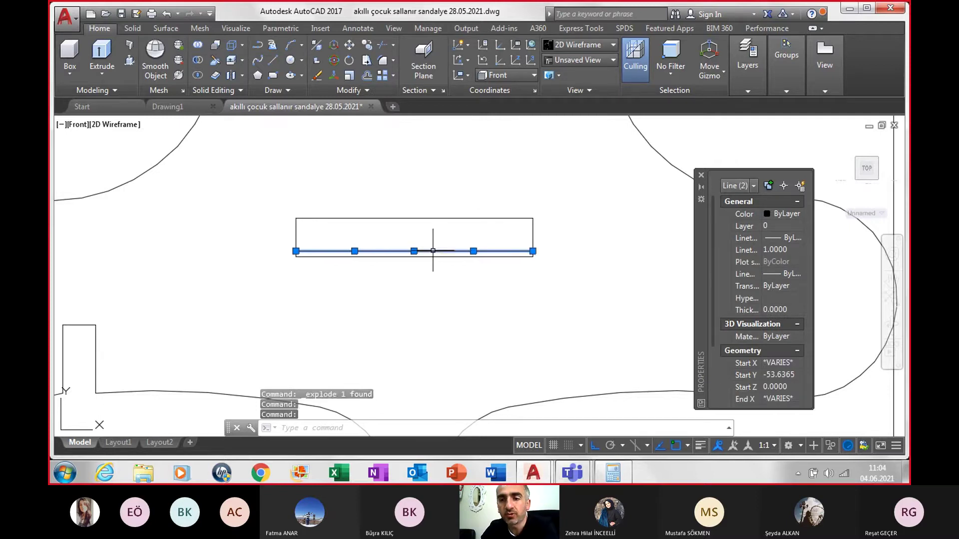
pyautogui.press('Delete')
# - Turn the revised slot outline back into a single region
pyautogui.click(279, 94)
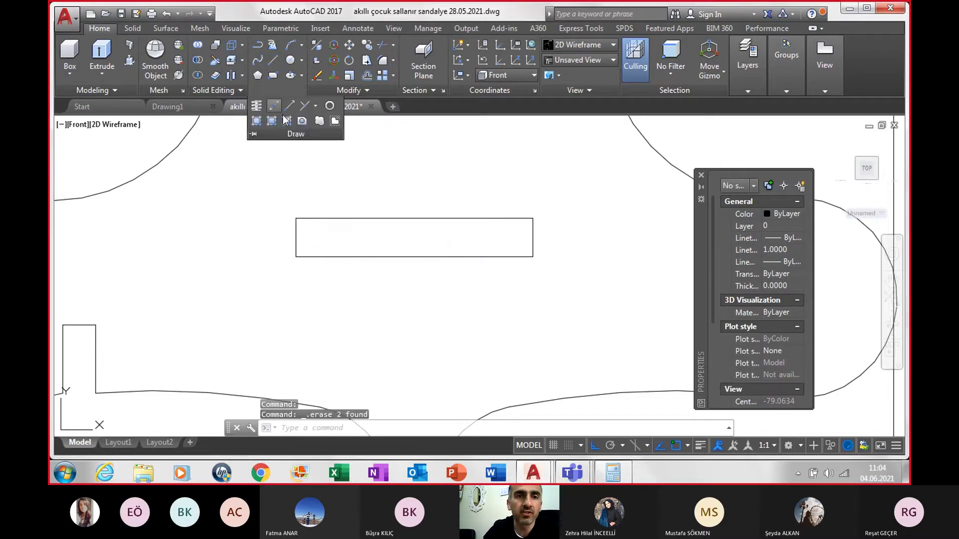
pyautogui.click(302, 127)
pyautogui.click(278, 184)
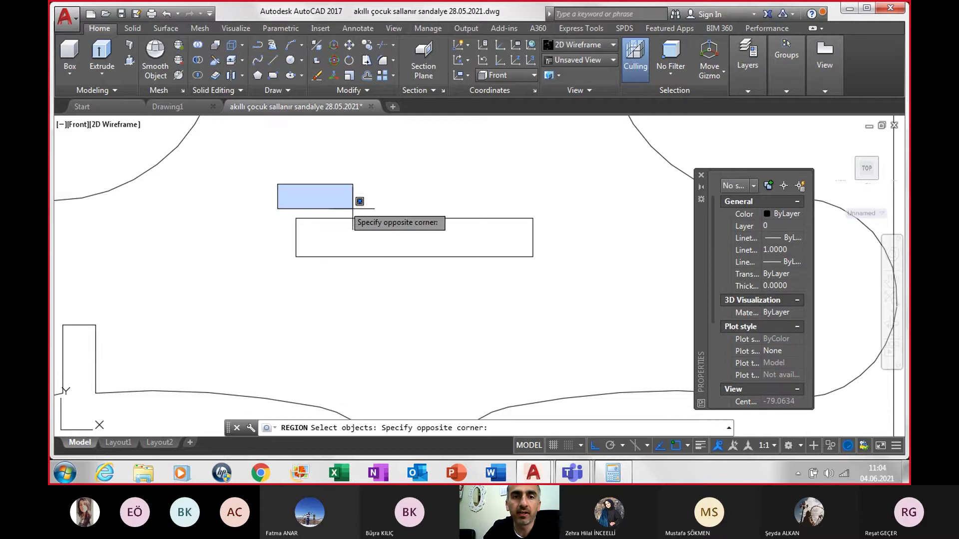
pyautogui.click(583, 302)
pyautogui.press('Return')
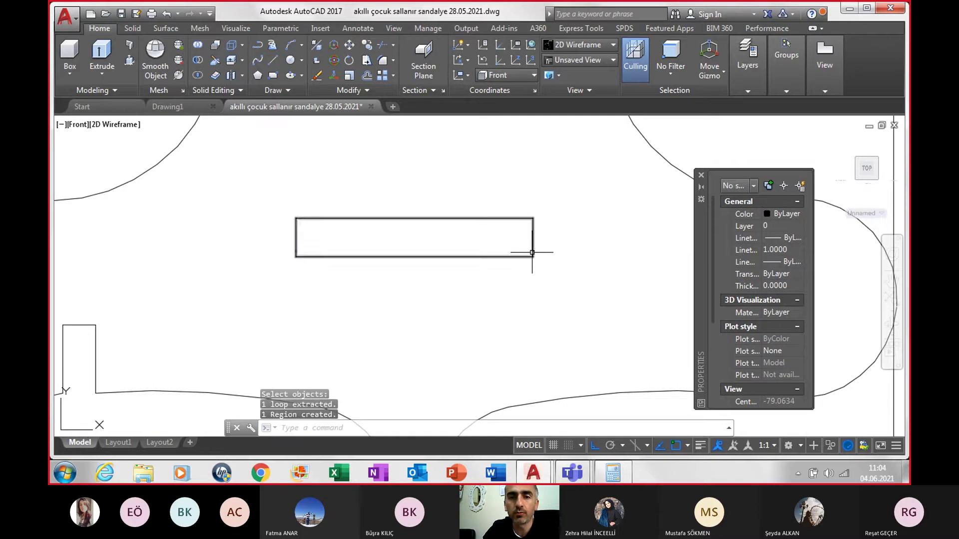
pyautogui.scroll(-5, 532, 253)
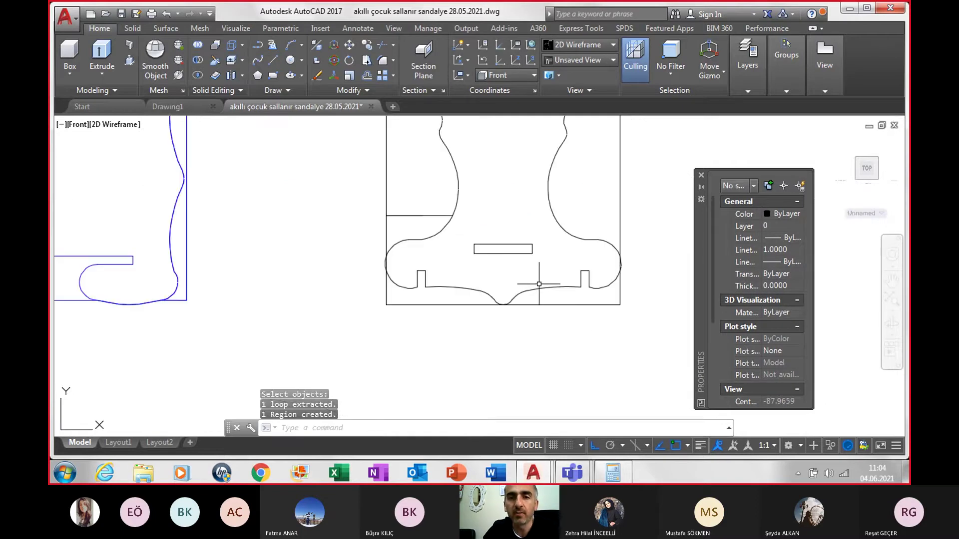
# - Orbit and zoom to check the chair's slot joints, then return to the Front view
pyautogui.scroll(-5, 605, 257)
pyautogui.scroll(2, 679, 273)
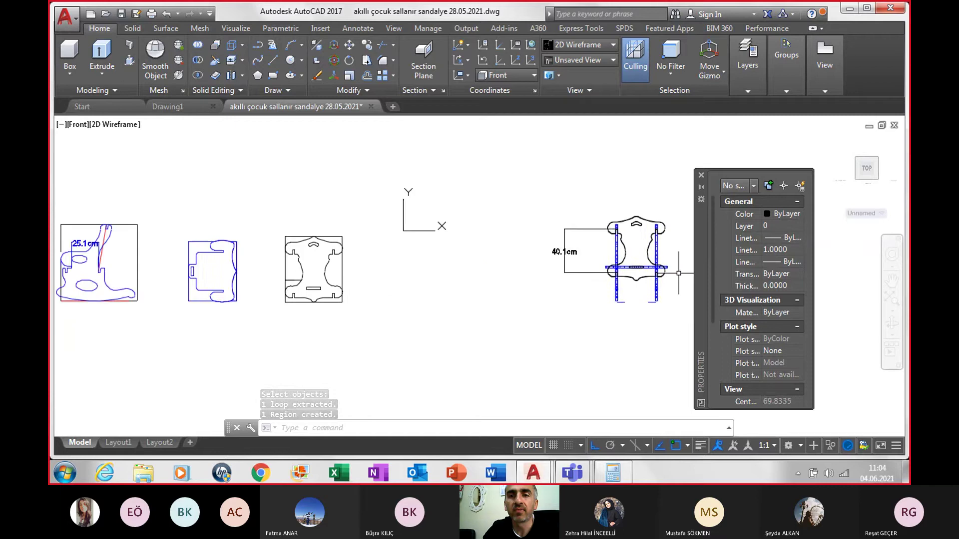
pyautogui.moveTo(679, 273)
pyautogui.mouseDown(button='middle')
pyautogui.moveTo(503, 336)
pyautogui.moveTo(359, 240)
pyautogui.moveTo(324, 282)
pyautogui.mouseUp(button='middle')
pyautogui.scroll(3, 358, 240)
pyautogui.scroll(5, 325, 282)
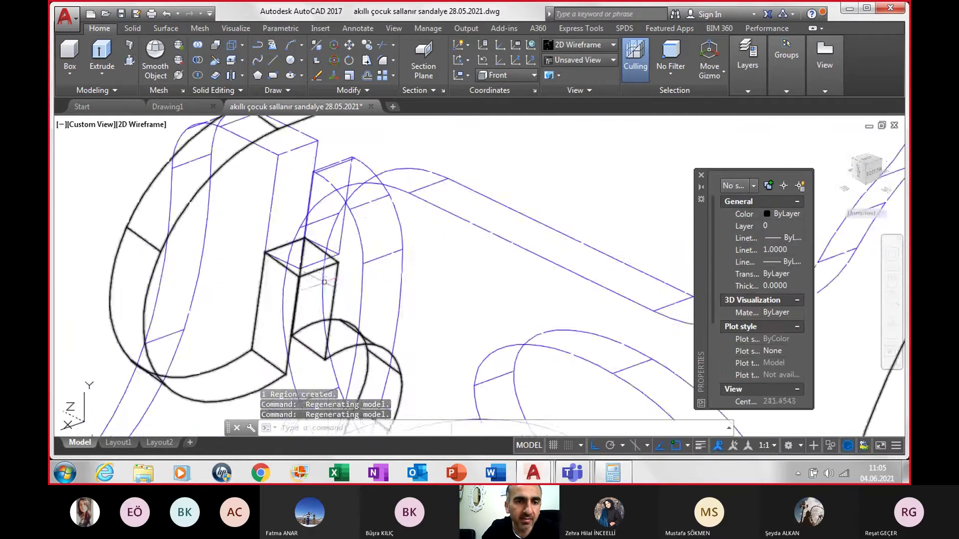
pyautogui.scroll(1, 325, 282)
pyautogui.scroll(2, 322, 237)
pyautogui.scroll(1, 321, 235)
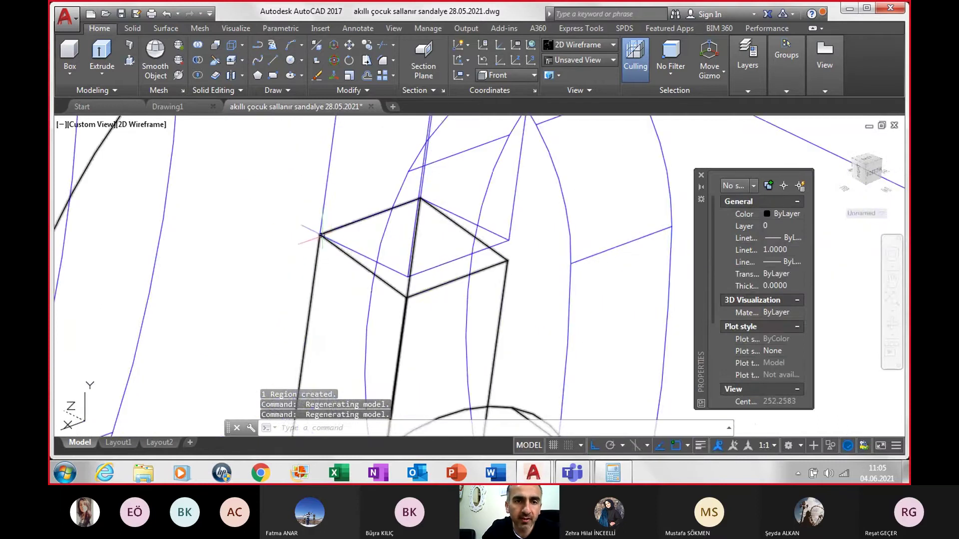
pyautogui.scroll(-3, 321, 235)
pyautogui.scroll(-2, 327, 328)
pyautogui.scroll(-2, 328, 327)
pyautogui.scroll(-2, 332, 292)
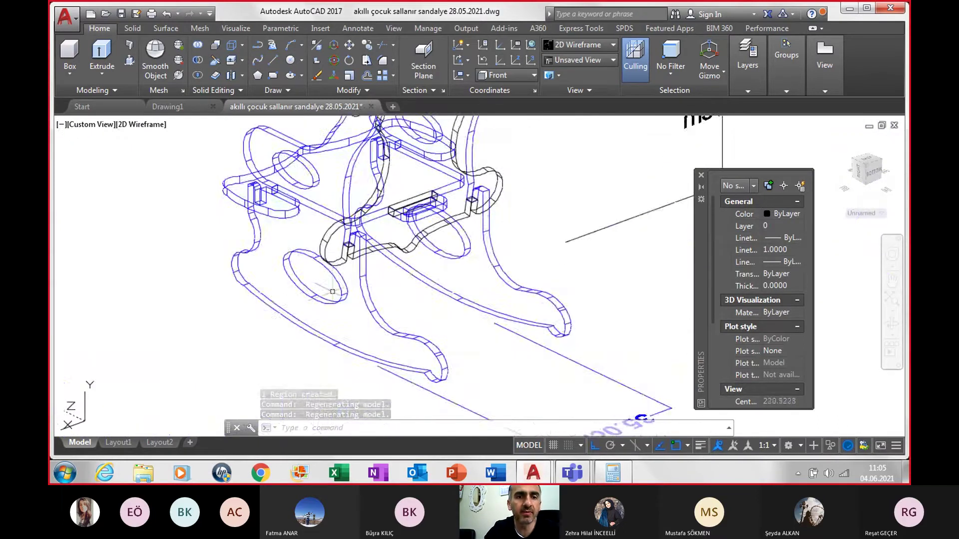
pyautogui.scroll(2, 332, 291)
pyautogui.scroll(2, 339, 300)
pyautogui.scroll(2, 380, 320)
pyautogui.scroll(1, 407, 332)
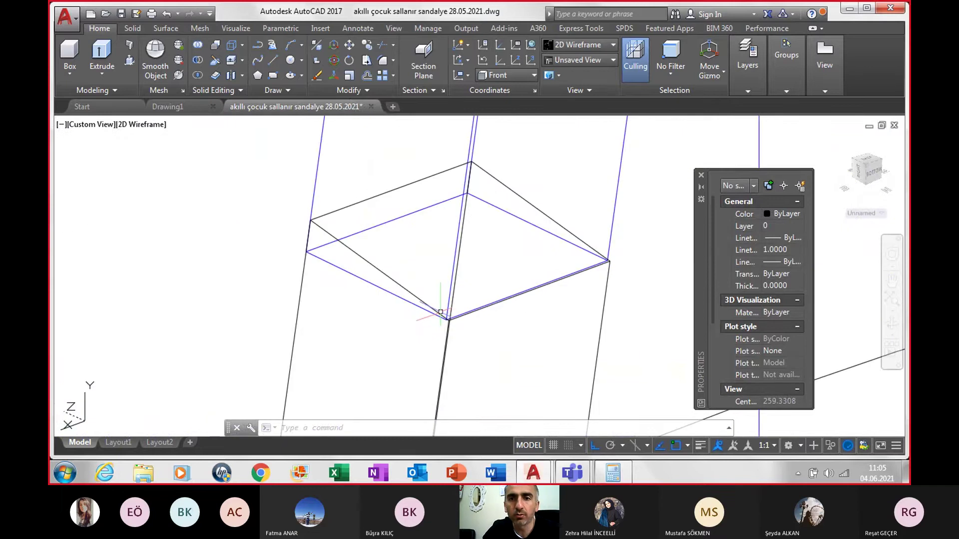
pyautogui.scroll(-2, 440, 313)
pyautogui.scroll(-2, 440, 314)
pyautogui.scroll(-3, 439, 314)
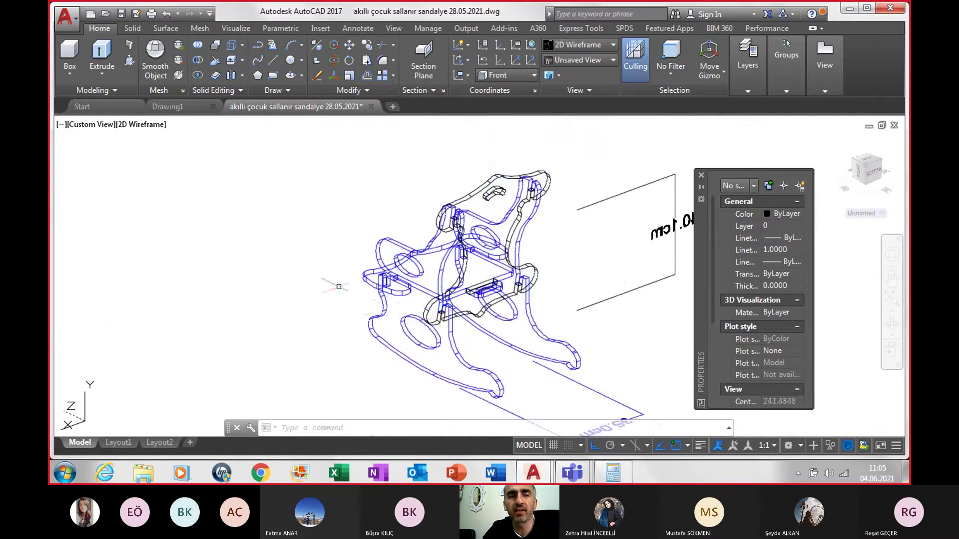
pyautogui.click(95, 125)
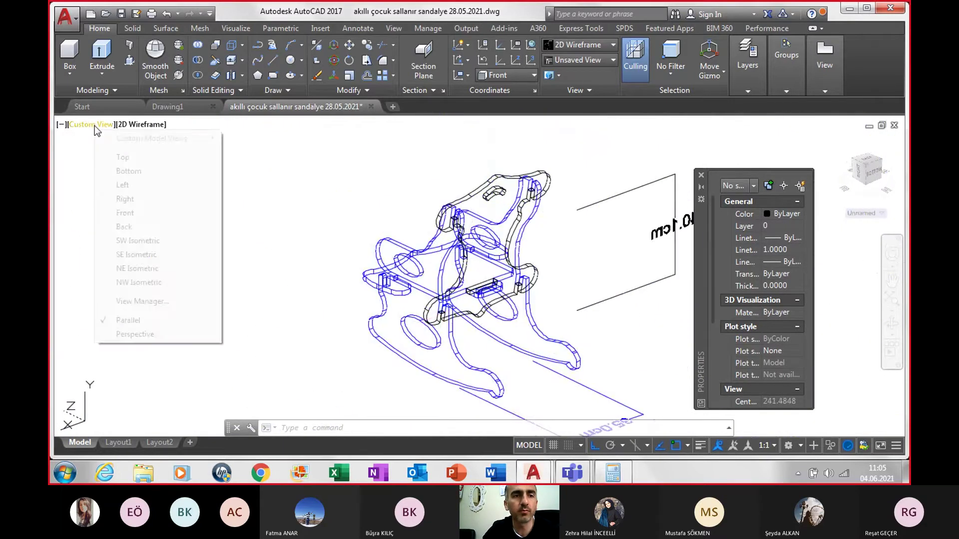
pyautogui.click(132, 213)
# - Copy the slotted profile region, arc cut-out and slot to the right
pyautogui.scroll(2, 469, 296)
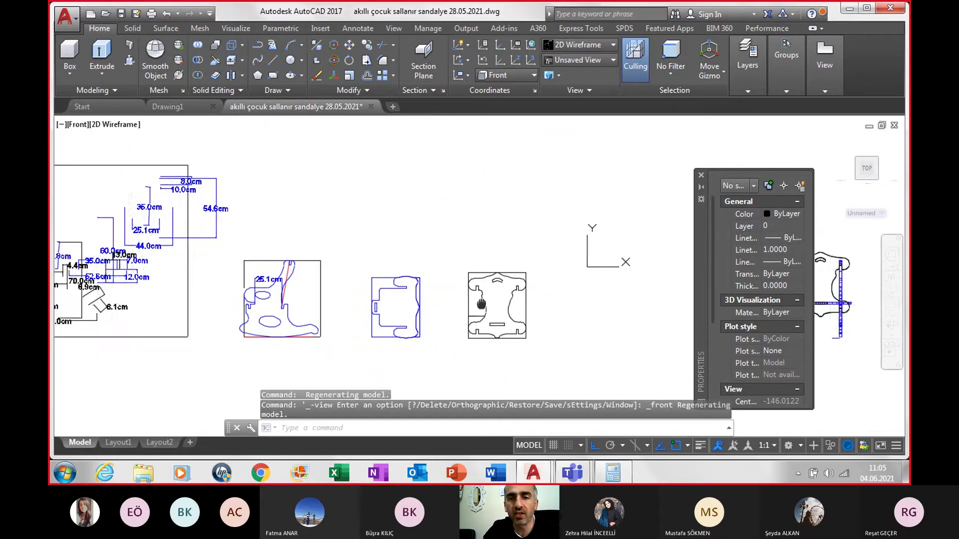
pyautogui.scroll(2, 469, 296)
pyautogui.click(441, 240)
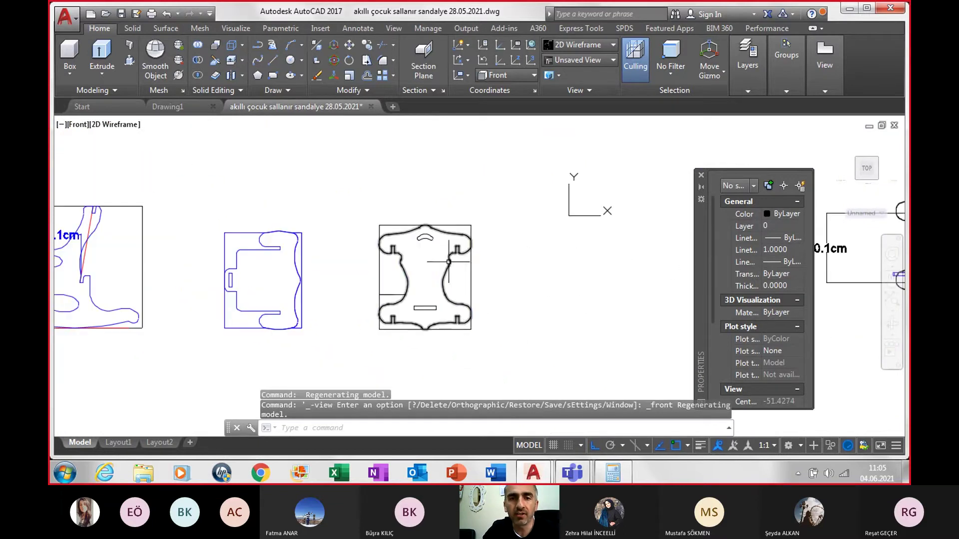
pyautogui.click(431, 238)
pyautogui.click(436, 306)
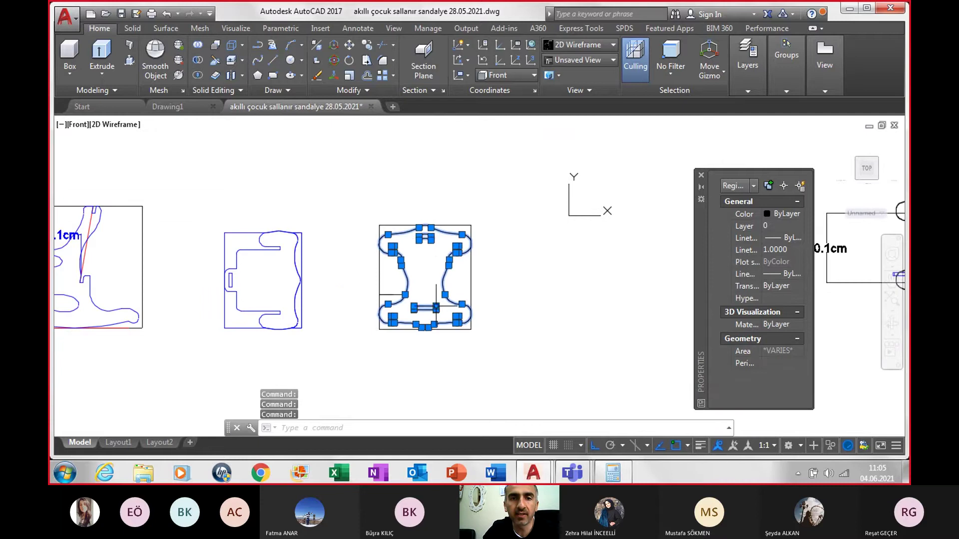
pyautogui.click(365, 50)
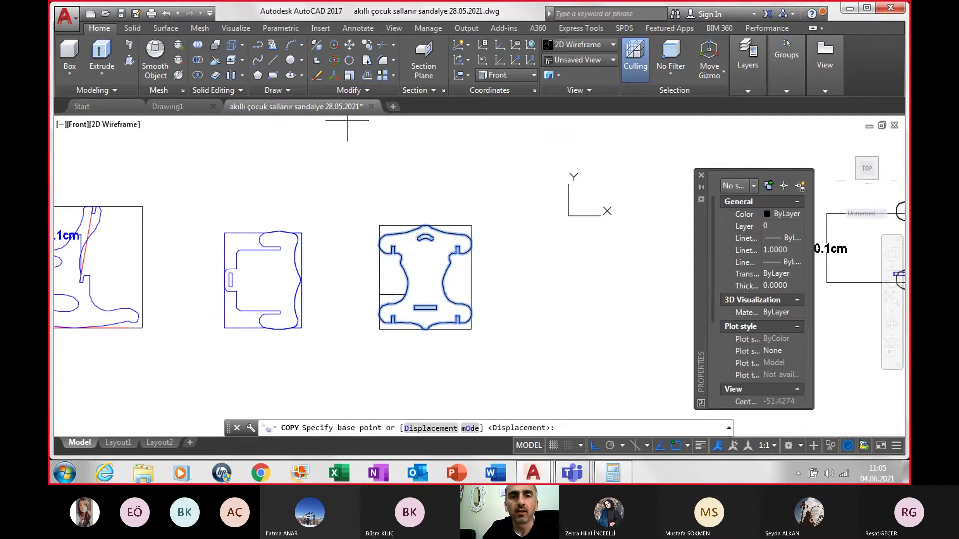
pyautogui.click(424, 261)
pyautogui.click(592, 261)
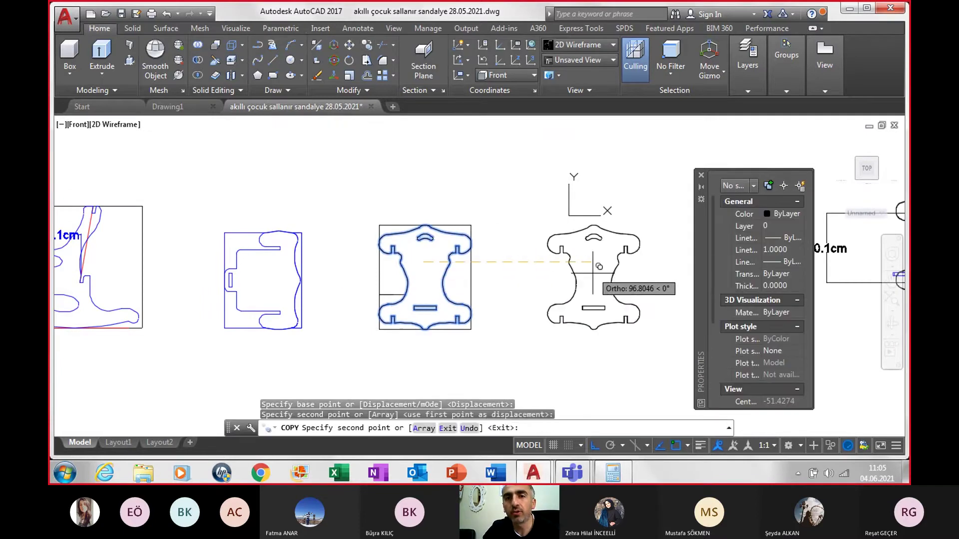
pyautogui.press('Escape')
# - Press-pull the copied profile into a 1.8-thick solid
pyautogui.scroll(2, 633, 274)
pyautogui.scroll(2, 639, 272)
pyautogui.moveTo(639, 270); pyautogui.dragTo(544, 250, button='middle')
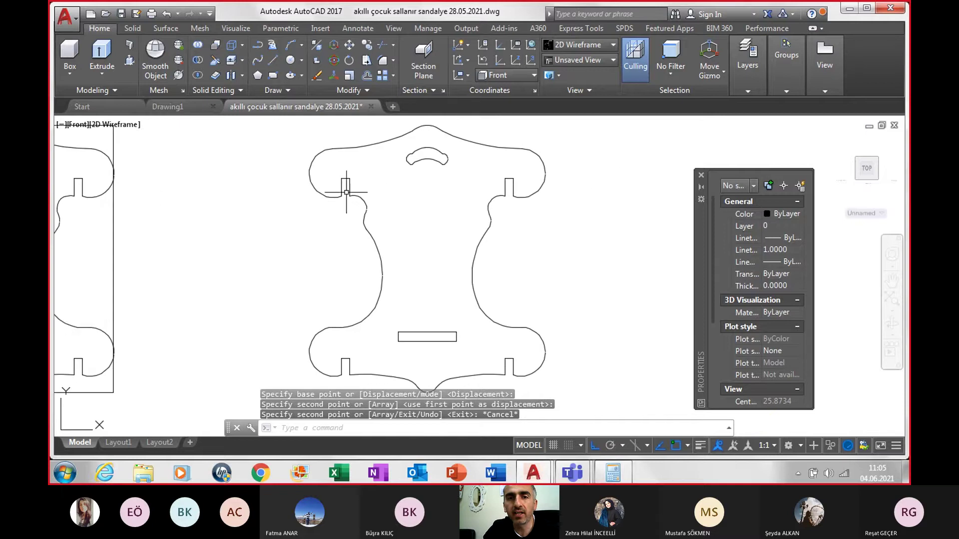
pyautogui.click(130, 61)
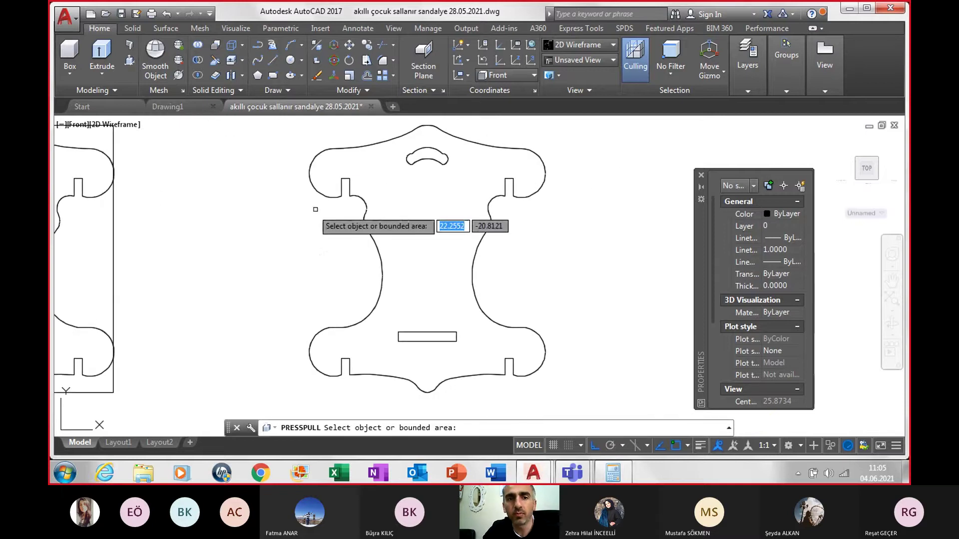
pyautogui.click(372, 198)
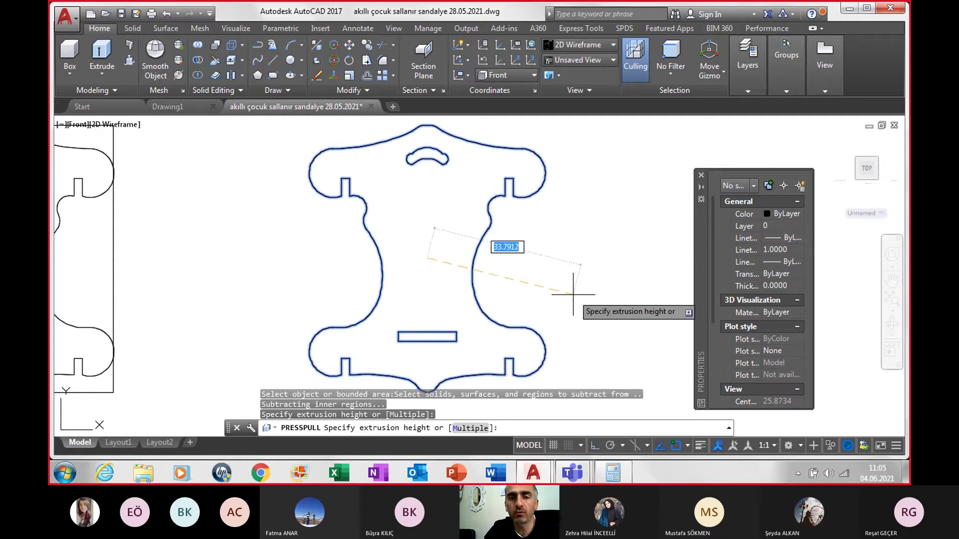
pyautogui.write('1')
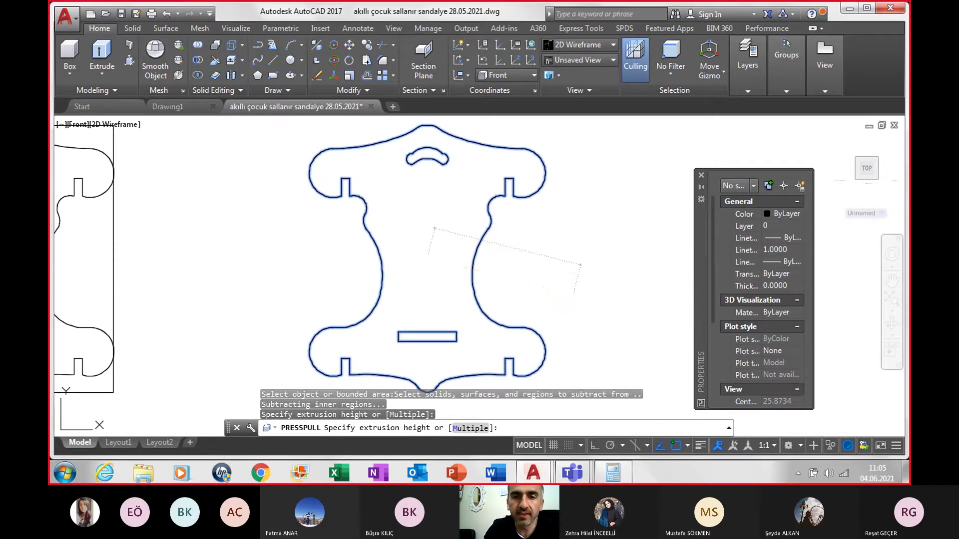
pyautogui.press('Return')
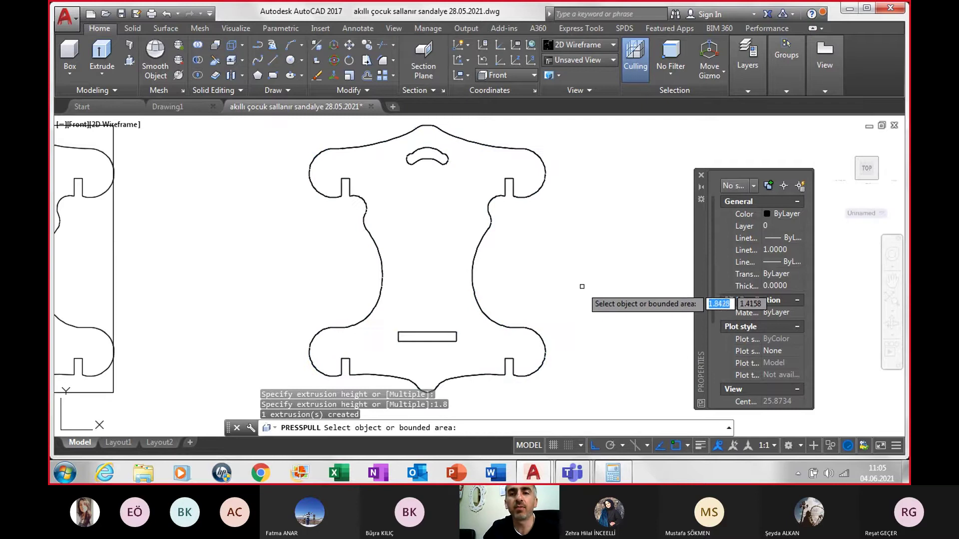
pyautogui.press('Return')
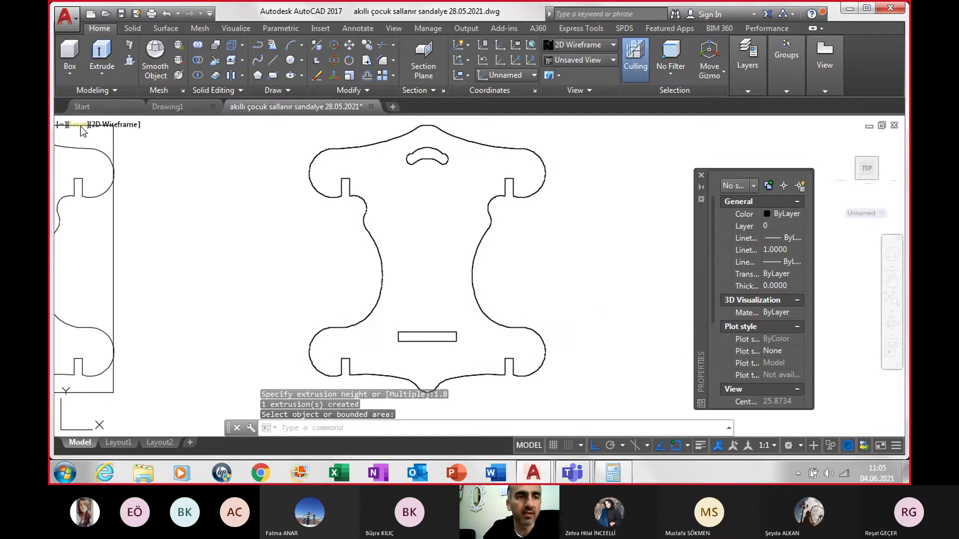
pyautogui.click(79, 125)
# - Switch to Left view and bring the chair's side profile into view
pyautogui.click(129, 241)
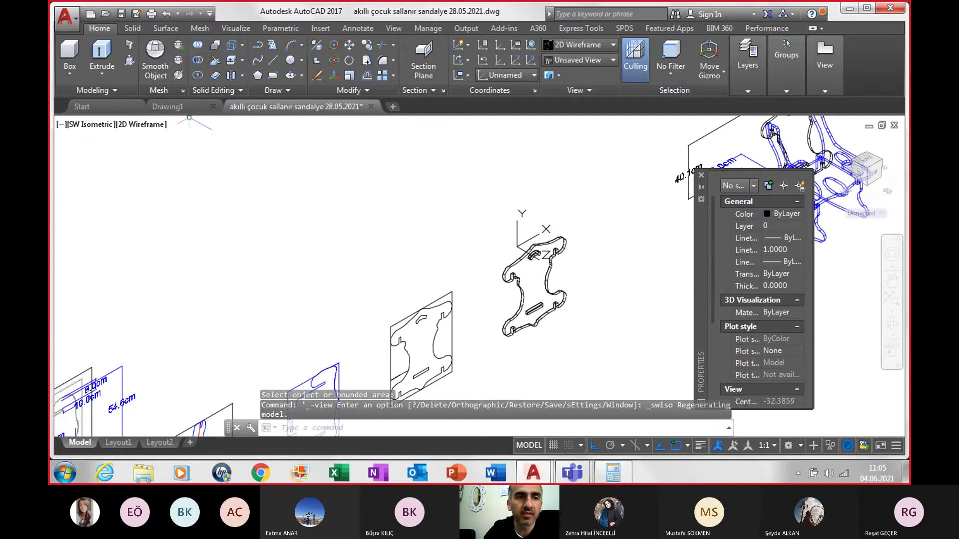
pyautogui.click(98, 124)
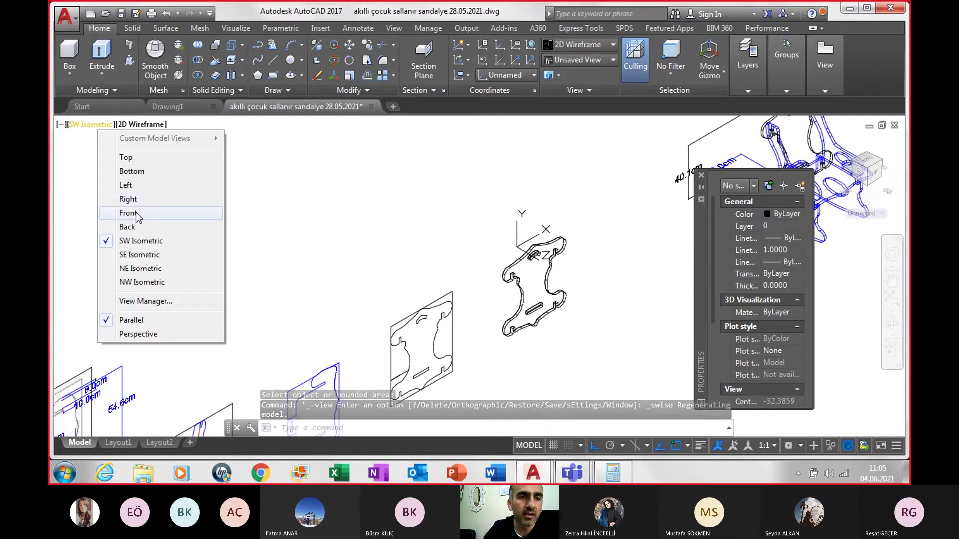
pyautogui.click(131, 185)
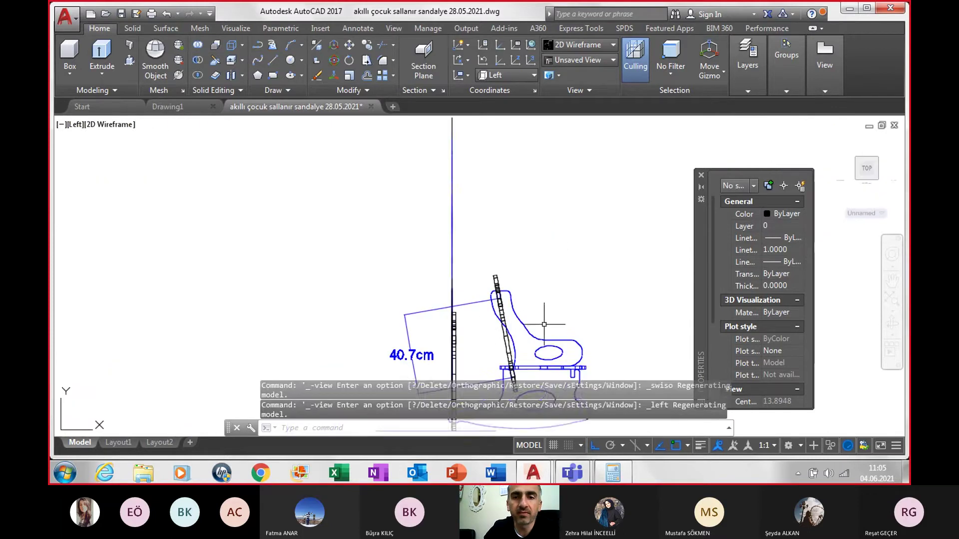
pyautogui.moveTo(545, 324); pyautogui.dragTo(472, 213, button='middle')
pyautogui.scroll(2, 405, 299)
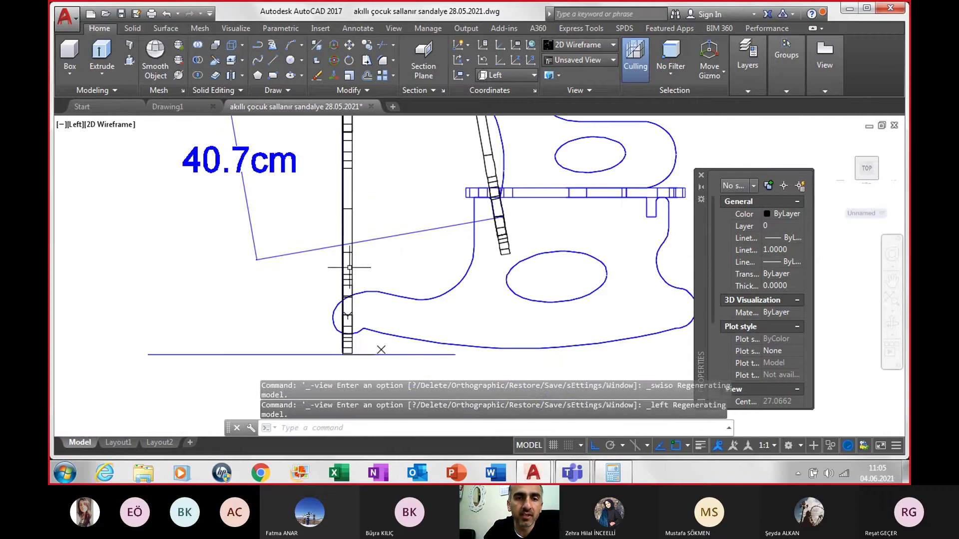
# - Rotate the new panel 10° about its bottom endpoint, then return to SW Isometric view
pyautogui.click(350, 267)
pyautogui.click(354, 61)
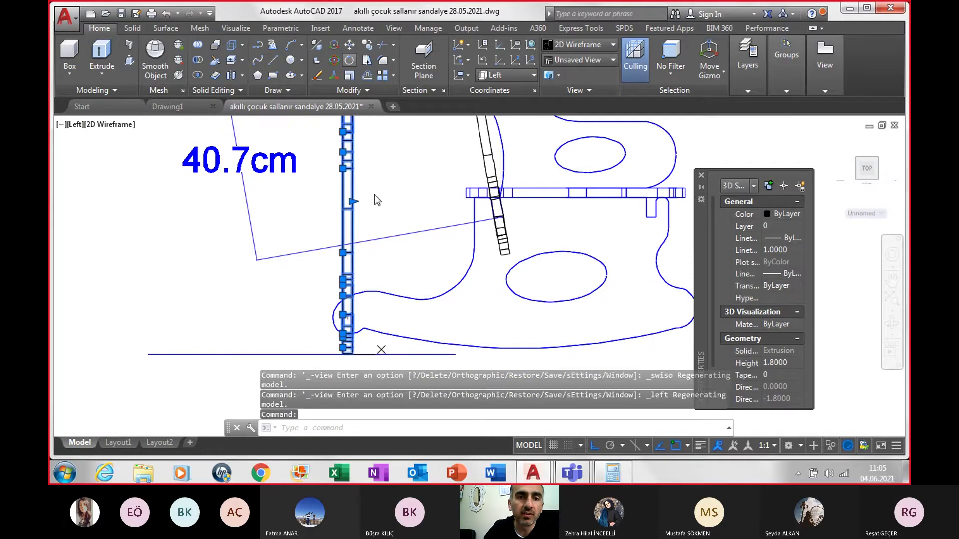
pyautogui.click(352, 355)
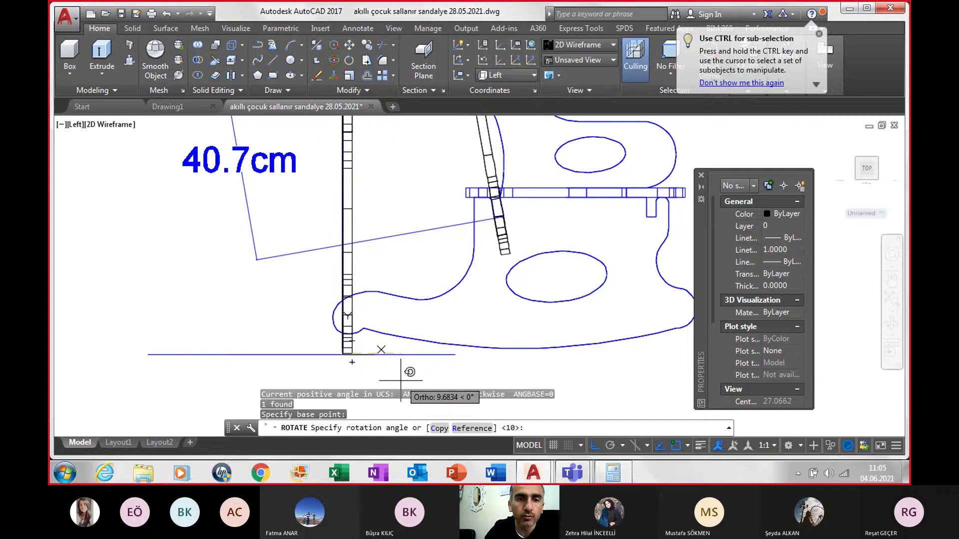
pyautogui.write('10')
pyautogui.press('Return')
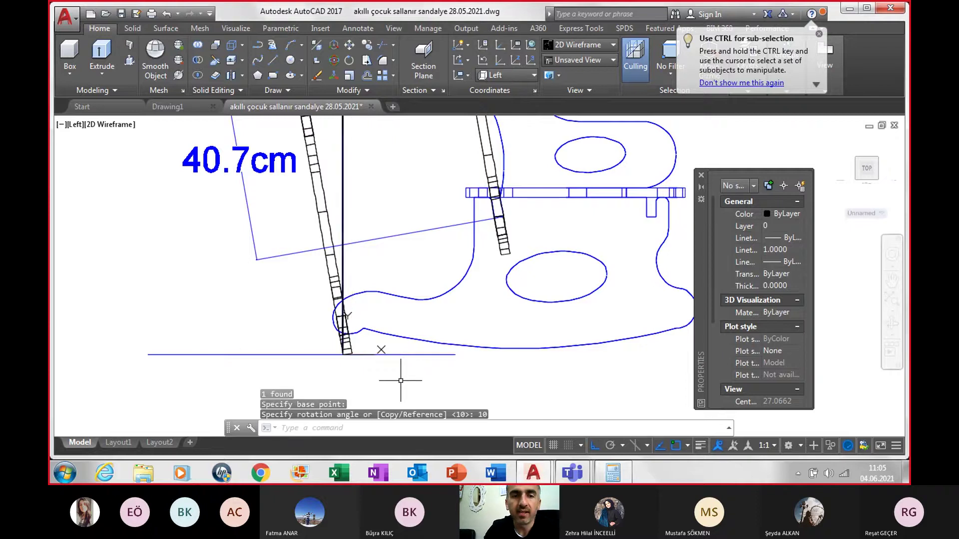
pyautogui.click(76, 125)
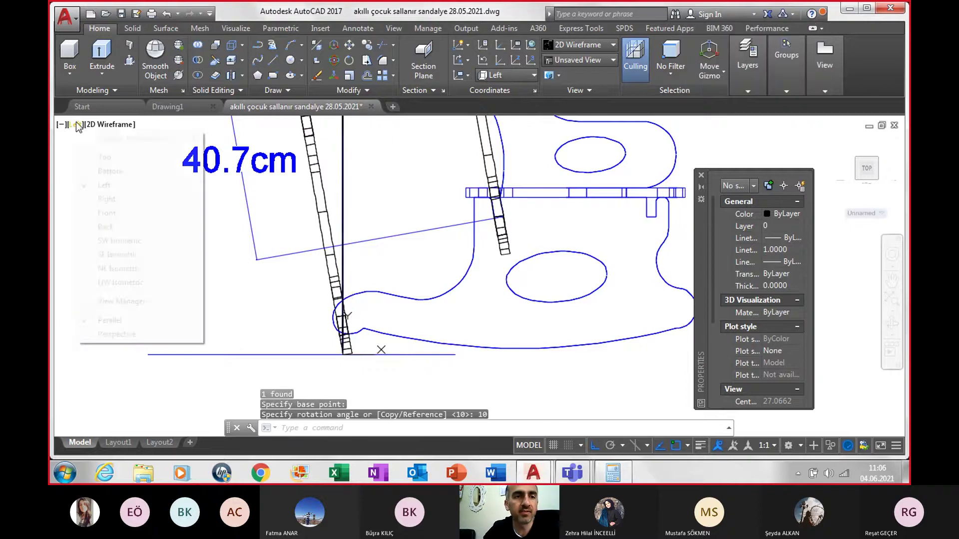
pyautogui.click(122, 241)
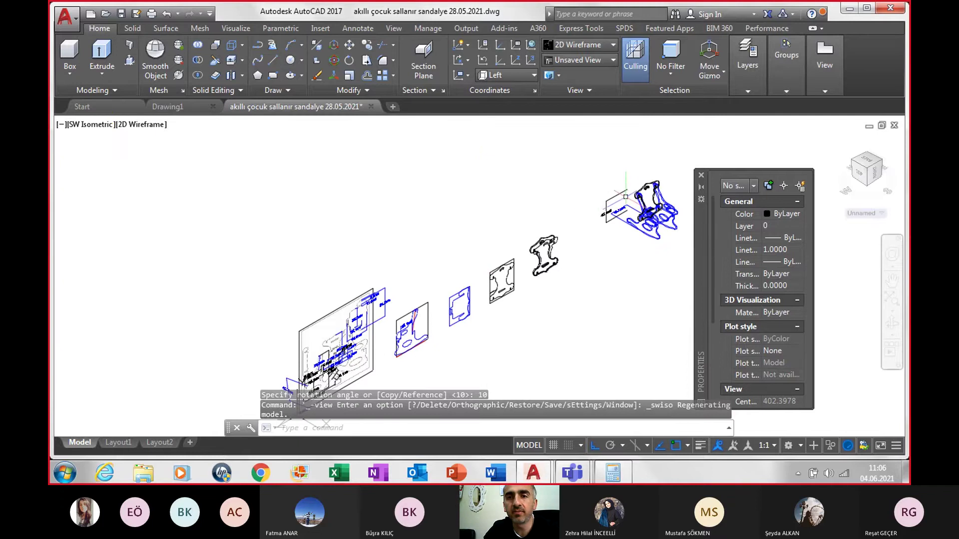
# - Delete the two leftover objects near the chairs, including the flat profile region
pyautogui.scroll(4, 626, 197)
pyautogui.click(656, 168)
pyautogui.press('Delete')
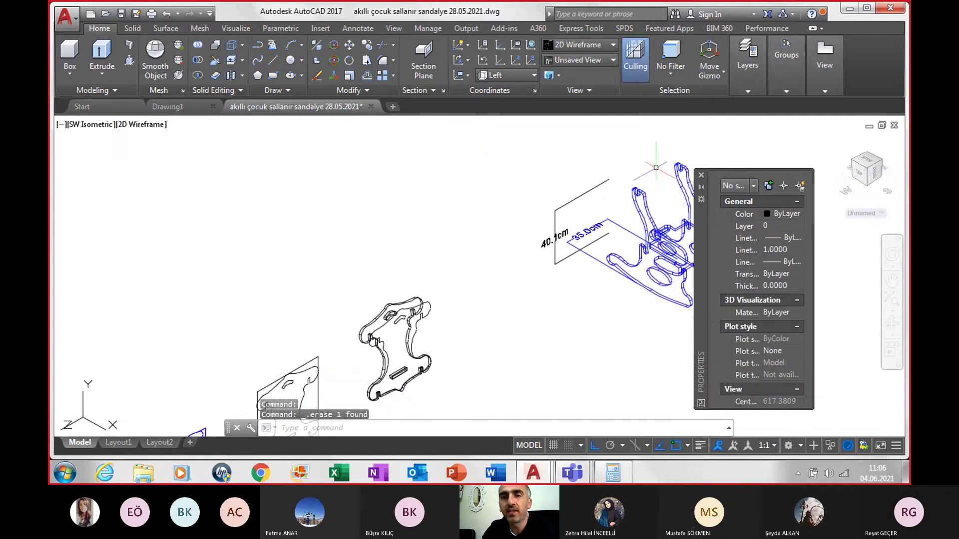
pyautogui.scroll(4, 427, 339)
pyautogui.scroll(2, 252, 317)
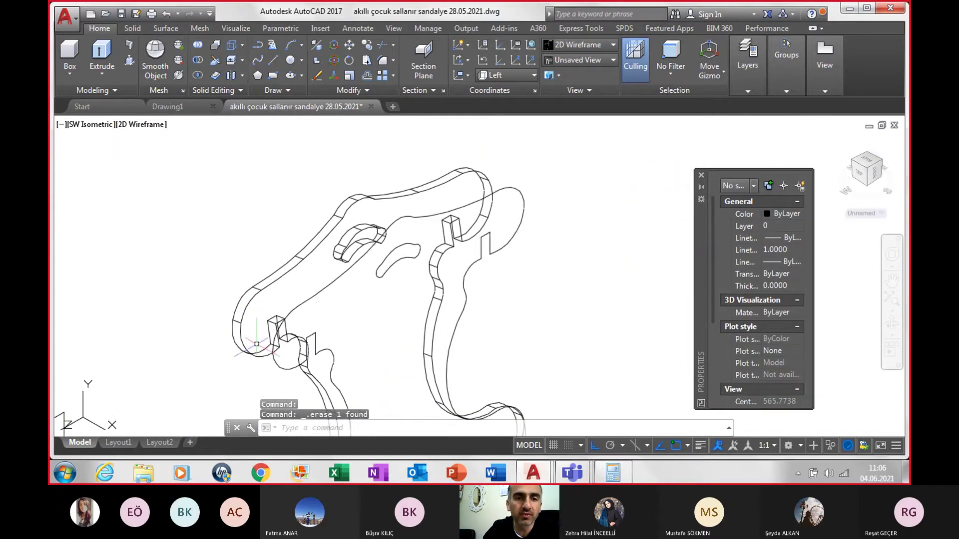
pyautogui.click(316, 294)
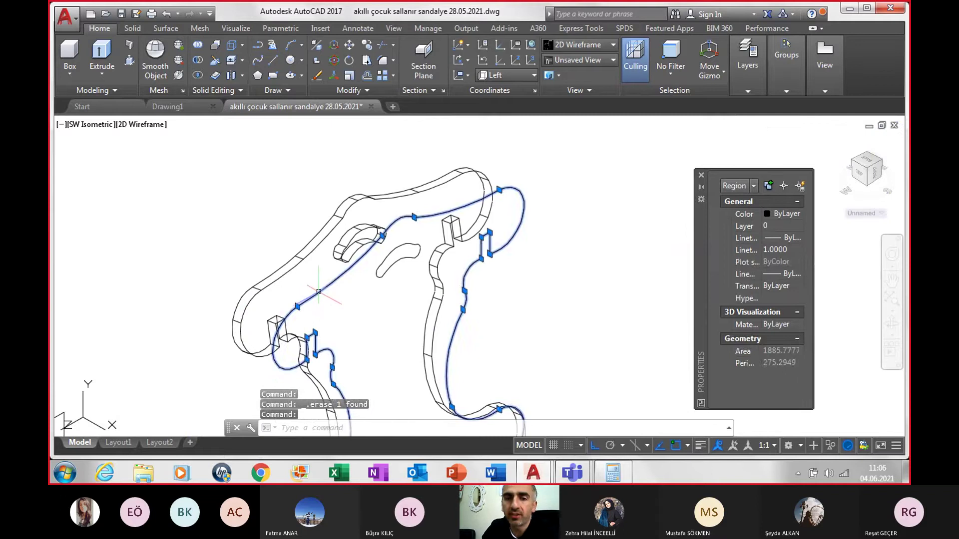
pyautogui.press('Delete')
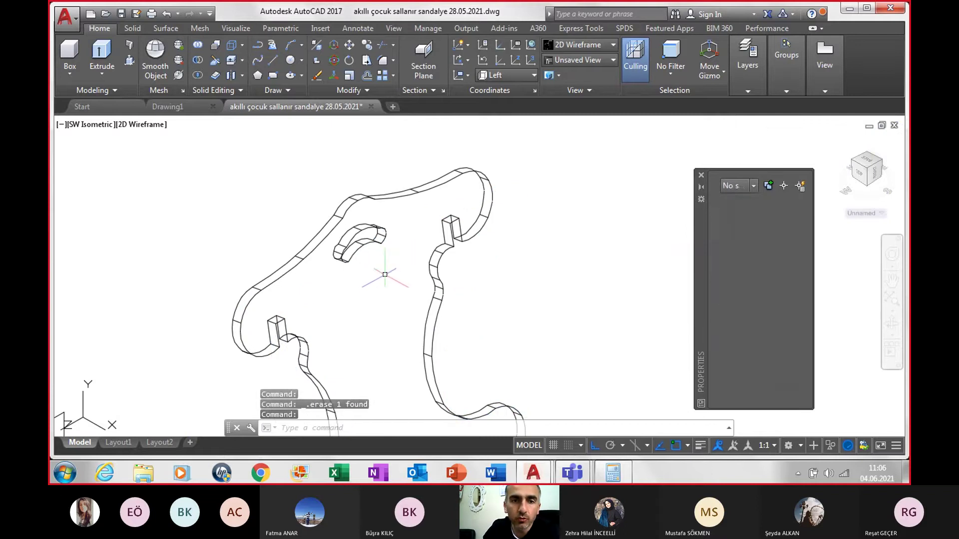
# - Select the chair side panel and set the move base point at its slot corner
pyautogui.scroll(-3, 386, 275)
pyautogui.scroll(3, 403, 368)
pyautogui.scroll(1, 390, 365)
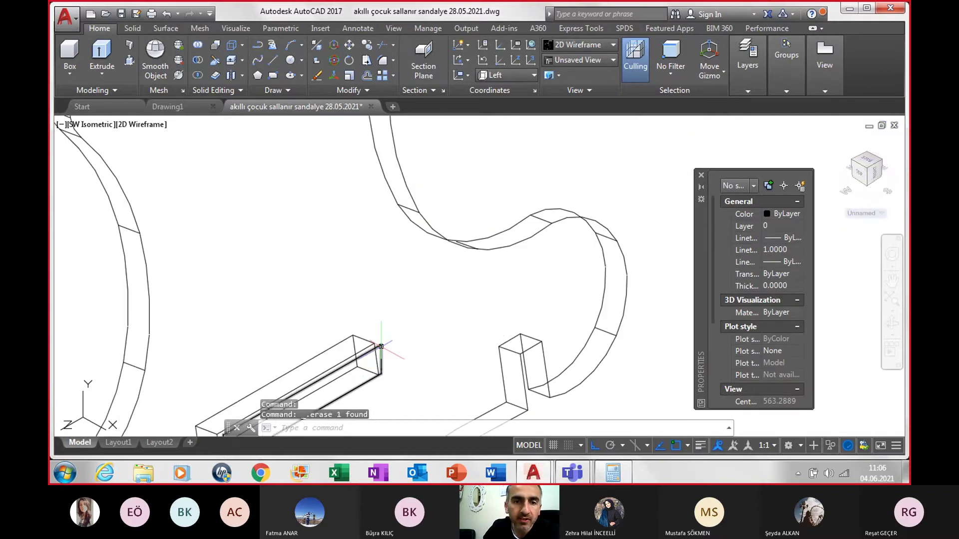
pyautogui.scroll(-3, 392, 343)
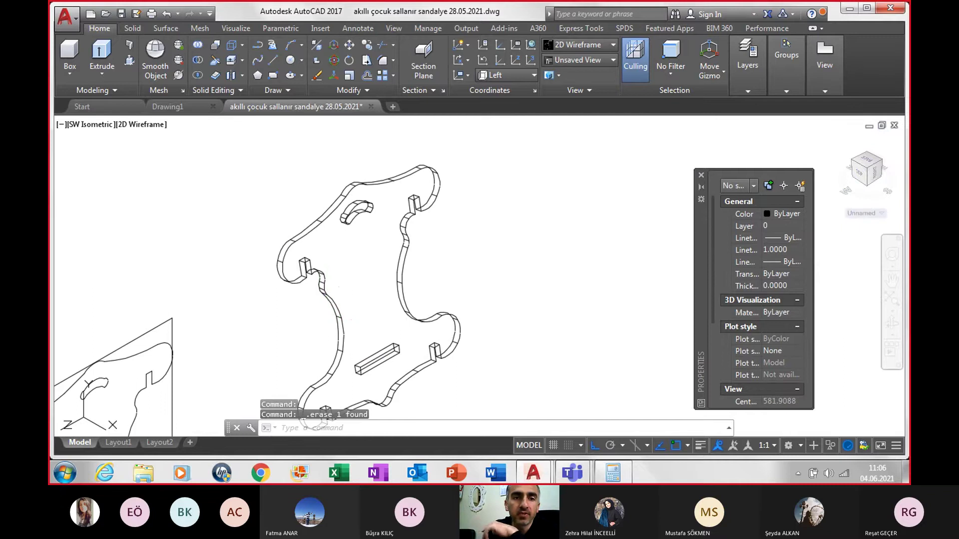
pyautogui.click(318, 298)
pyautogui.scroll(3, 312, 285)
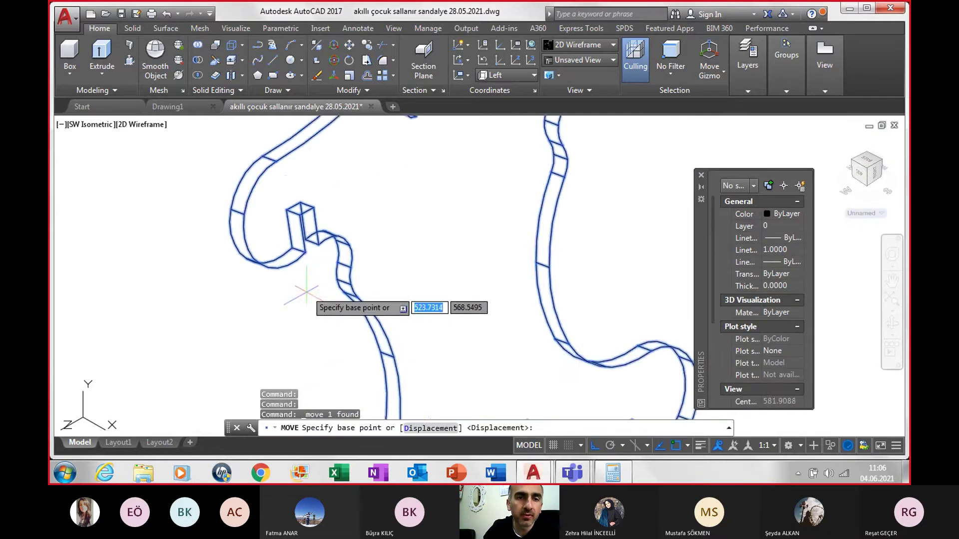
pyautogui.scroll(2, 299, 234)
pyautogui.scroll(2, 295, 224)
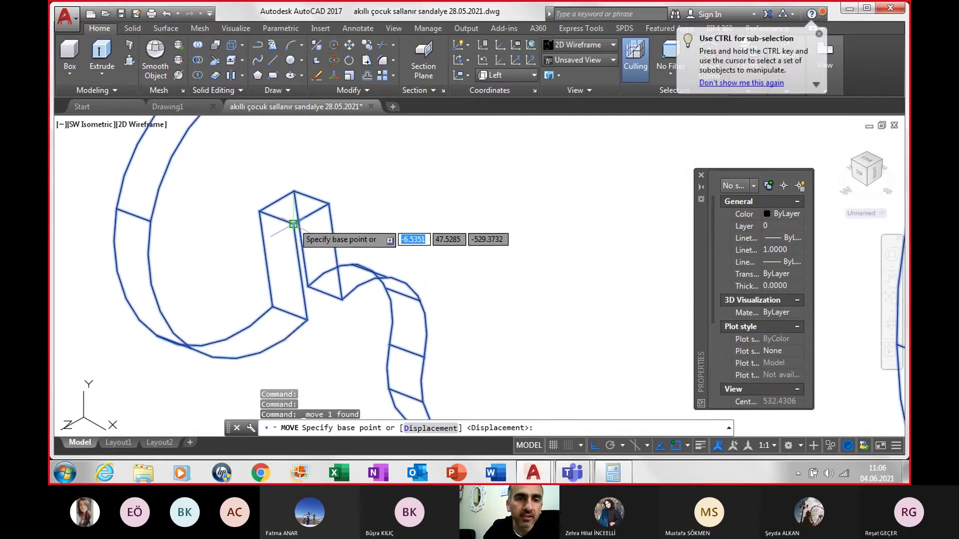
pyautogui.click(294, 224)
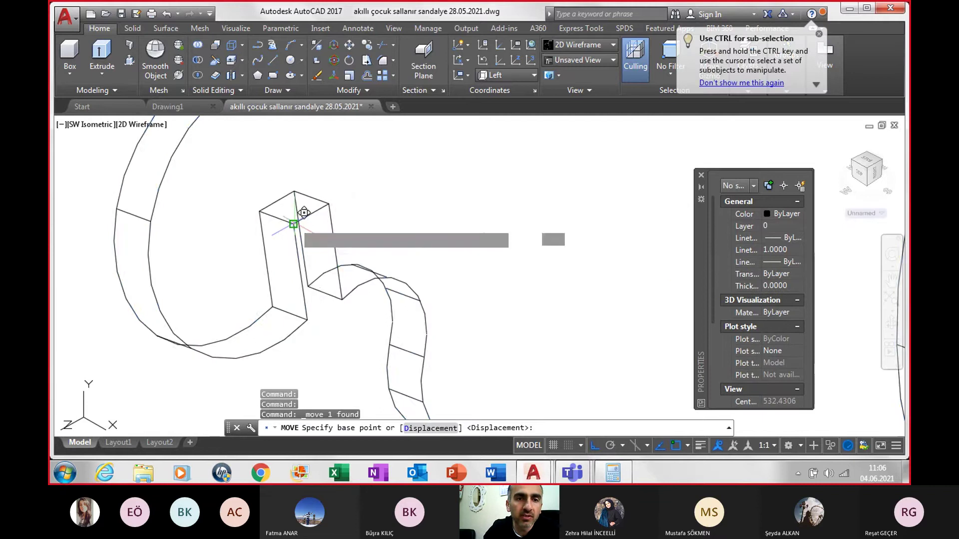
# - Drop the side panel into its slot on the chair and view the whole chair
pyautogui.scroll(-2, 293, 224)
pyautogui.scroll(-2, 293, 220)
pyautogui.scroll(-2, 293, 217)
pyautogui.scroll(2, 319, 210)
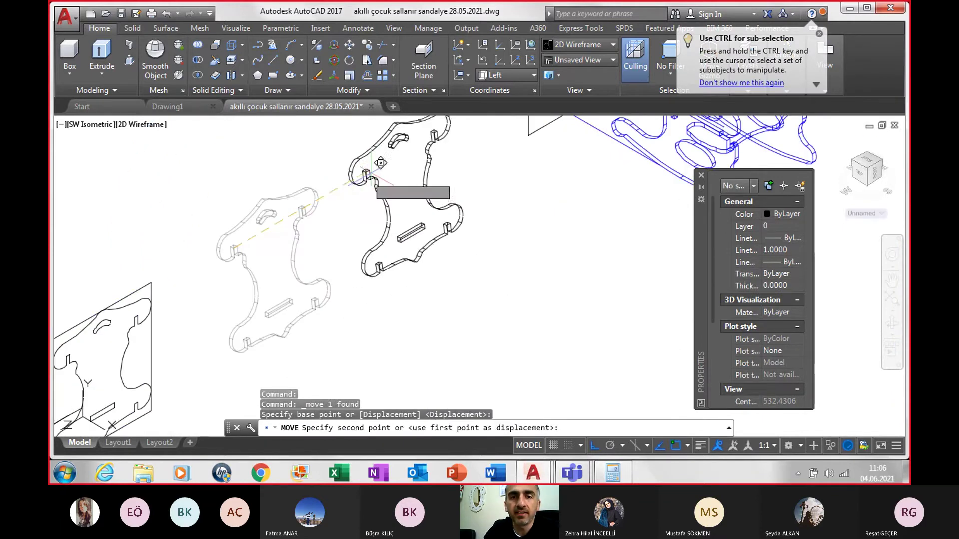
pyautogui.scroll(2, 375, 202)
pyautogui.scroll(2, 210, 319)
pyautogui.scroll(2, 242, 253)
pyautogui.scroll(-2, 243, 253)
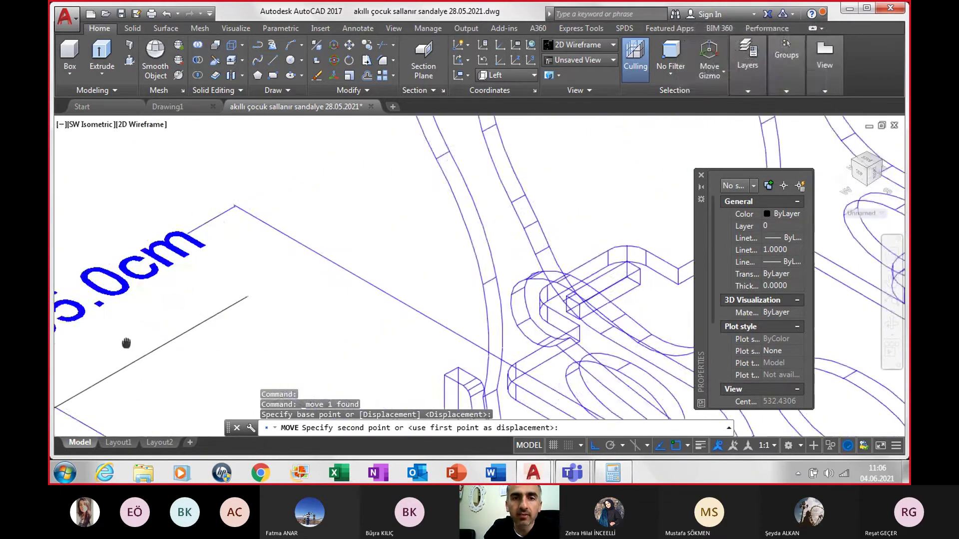
pyautogui.scroll(-2, 129, 343)
pyautogui.scroll(-2, 257, 369)
pyautogui.scroll(4, 240, 200)
pyautogui.scroll(2, 240, 199)
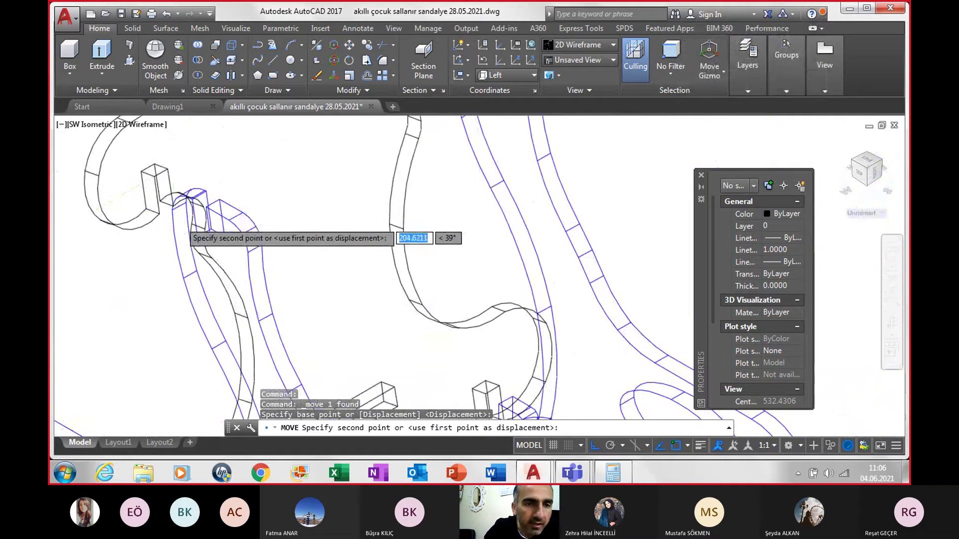
pyautogui.scroll(2, 219, 215)
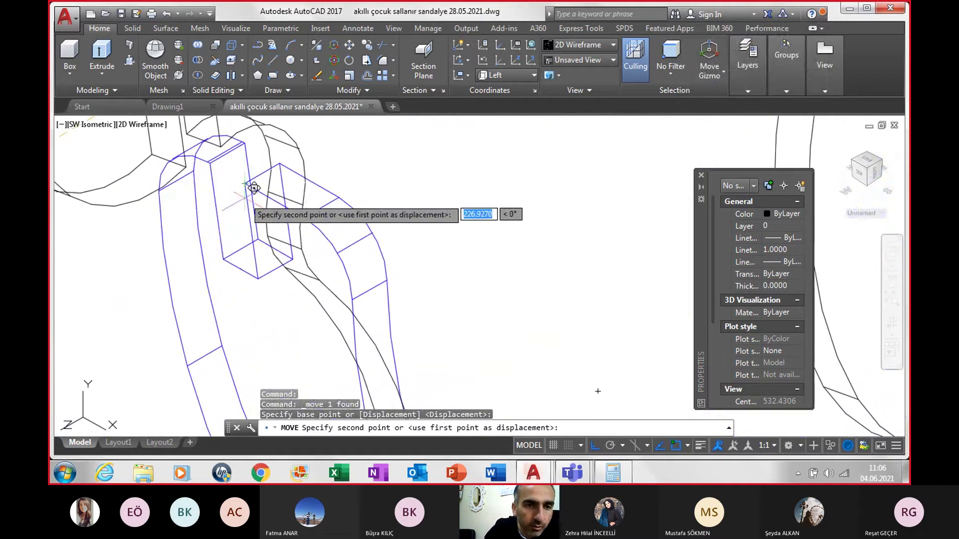
pyautogui.click(258, 278)
pyautogui.scroll(-1, 240, 313)
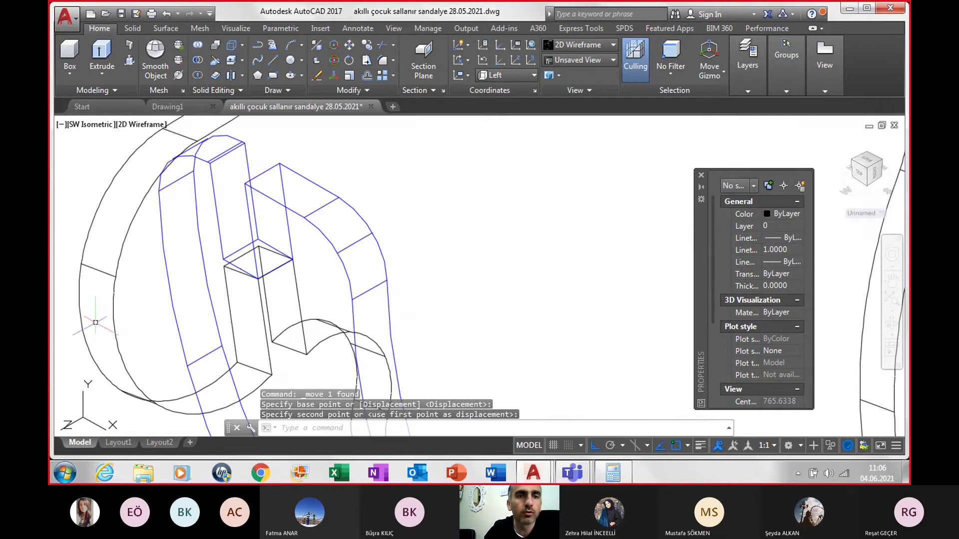
pyautogui.scroll(-1, 230, 295)
pyautogui.scroll(-1, 220, 275)
pyautogui.scroll(-2, 208, 254)
pyautogui.moveTo(207, 254); pyautogui.dragTo(348, 207, button='middle')
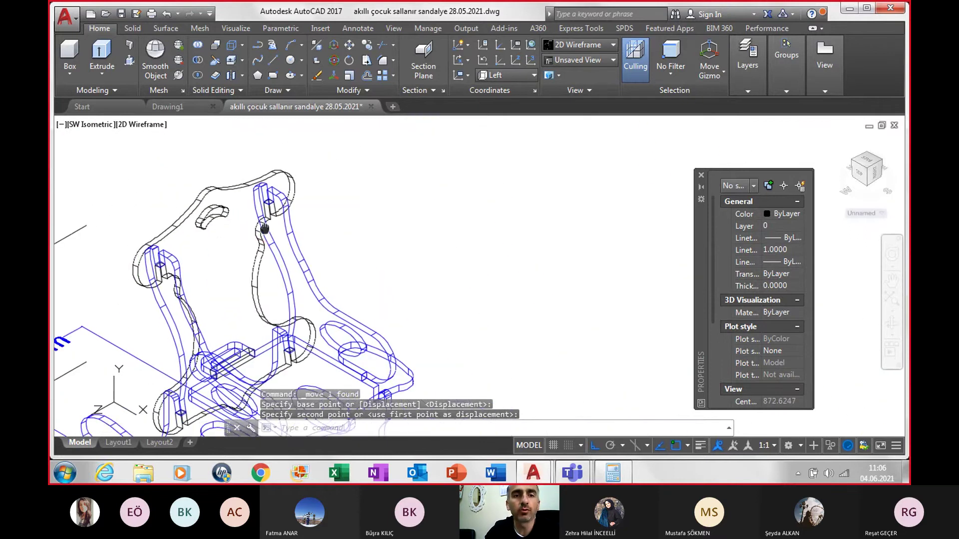
# - Apply the Conceptual visual style and orbit the chair to view it from the front
pyautogui.click(575, 45)
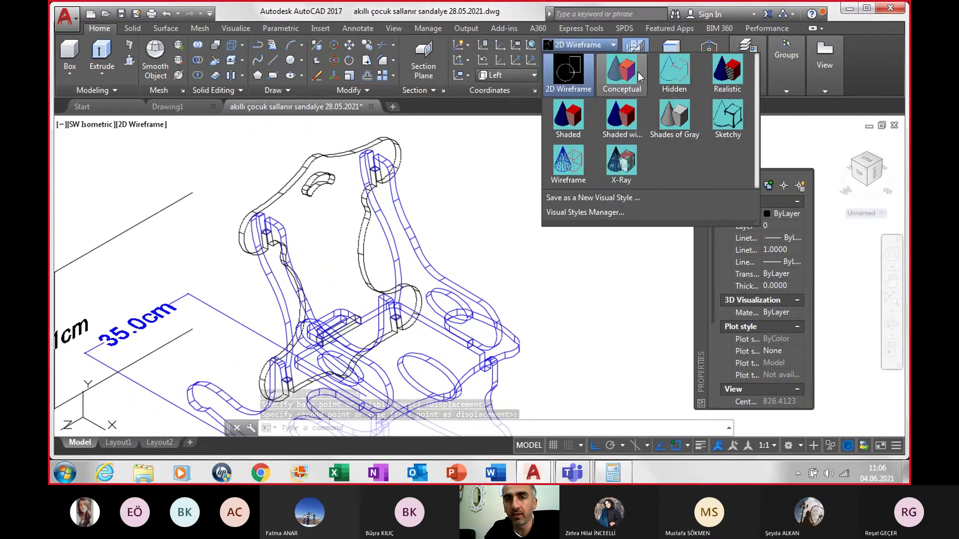
pyautogui.press('Escape')
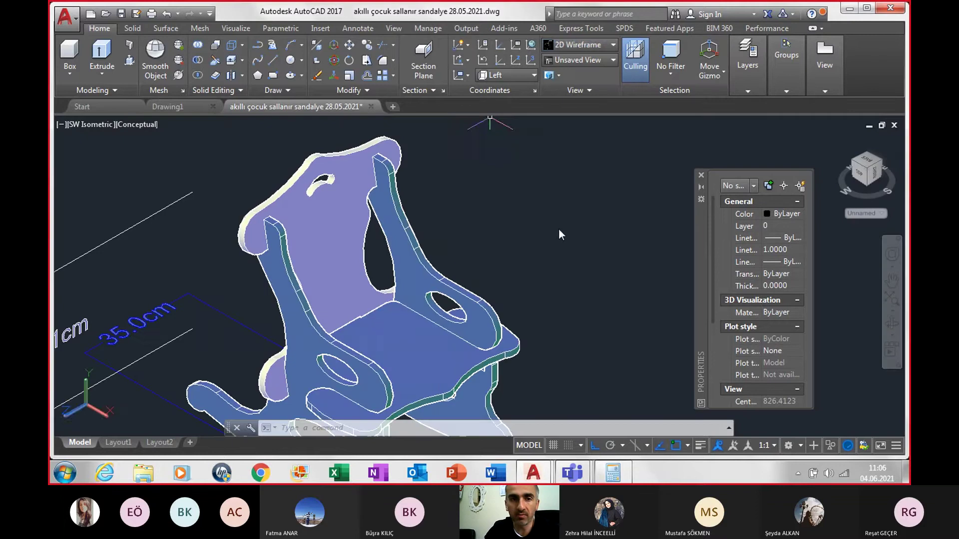
pyautogui.scroll(-2, 559, 230)
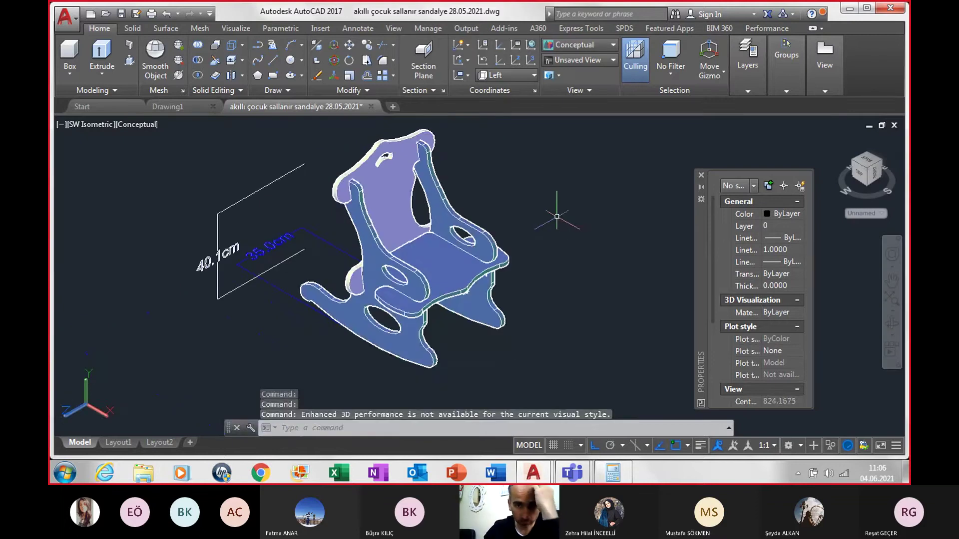
pyautogui.scroll(-2, 557, 216)
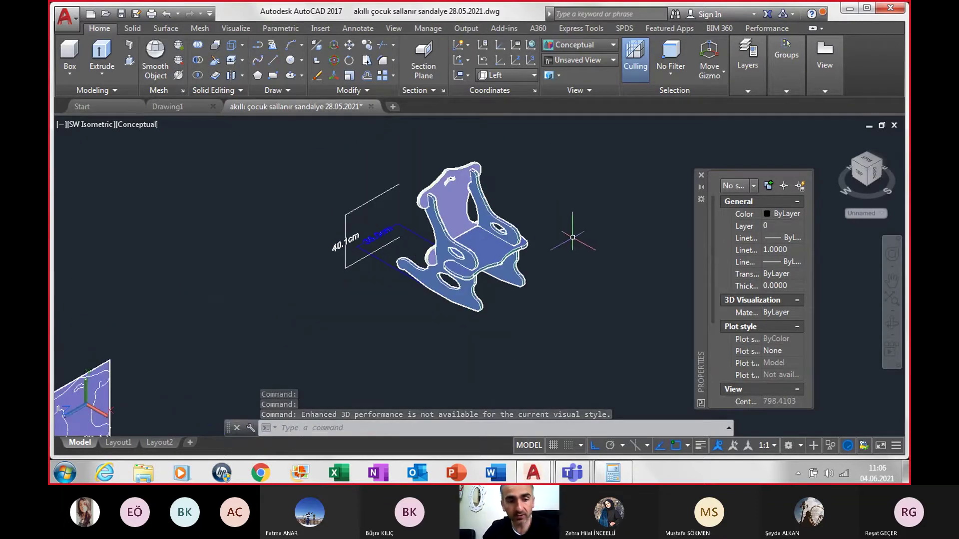
pyautogui.moveTo(575, 244)
pyautogui.keyDown('shift'); pyautogui.mouseDown(button='middle')
pyautogui.moveTo(567, 254)
pyautogui.moveTo(559, 218)
pyautogui.mouseUp(button='middle'); pyautogui.keyUp('shift')
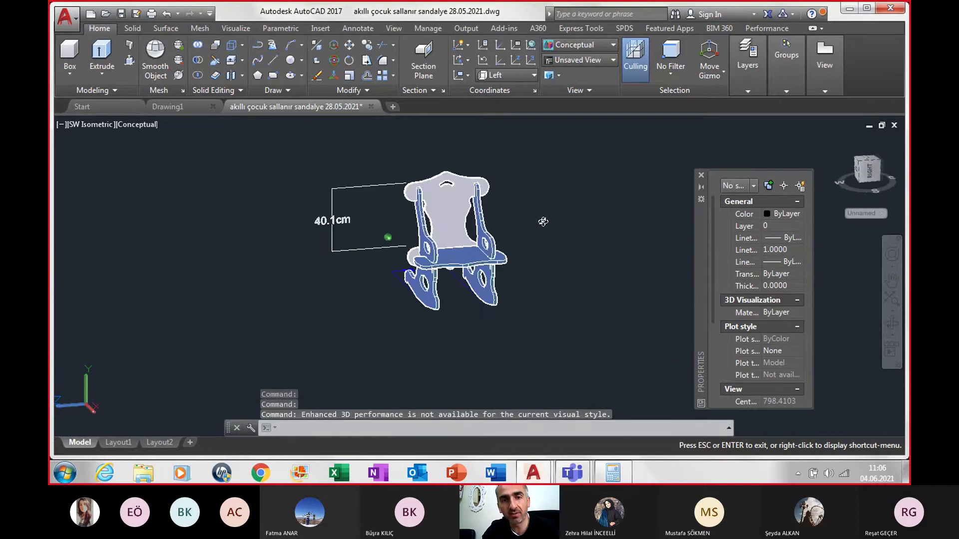
# - Zoom onto the reference sheet with its 52.6cm and 60.0cm dimensions
pyautogui.scroll(-3, 559, 219)
pyautogui.scroll(-2, 559, 219)
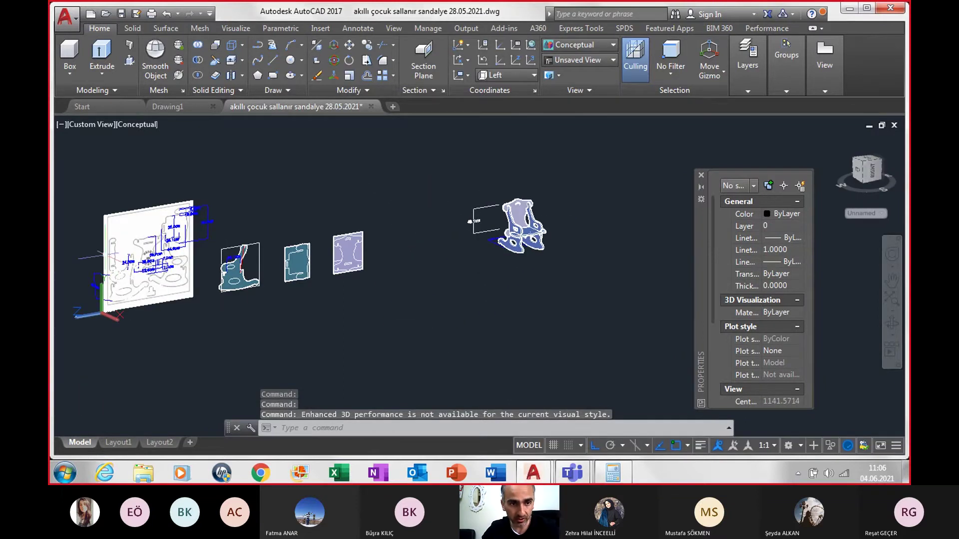
pyautogui.scroll(3, 98, 269)
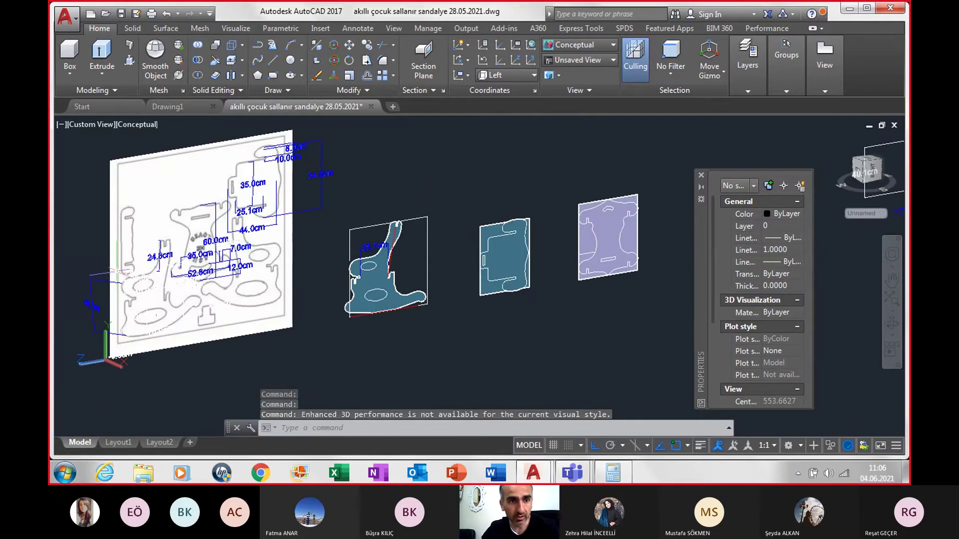
pyautogui.scroll(2, 107, 270)
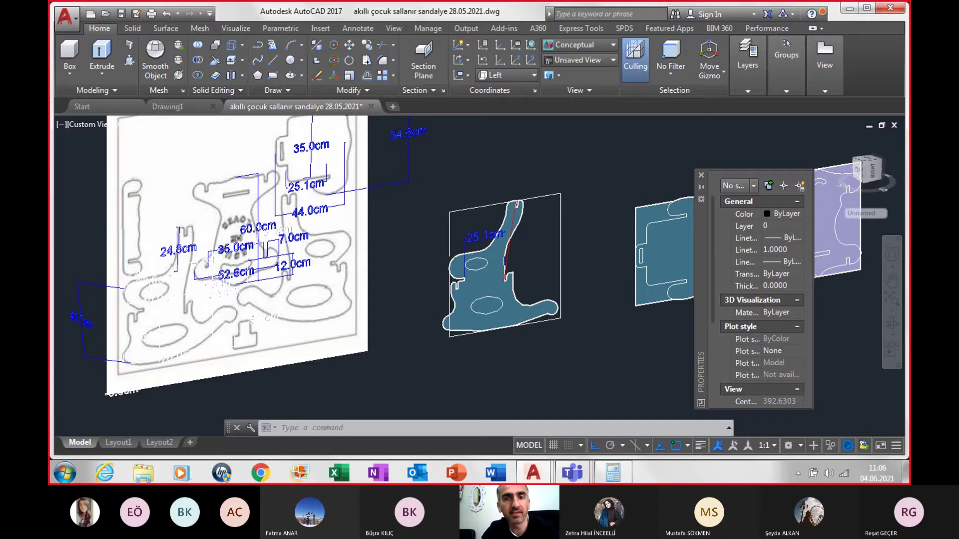
pyautogui.scroll(-4, 223, 252)
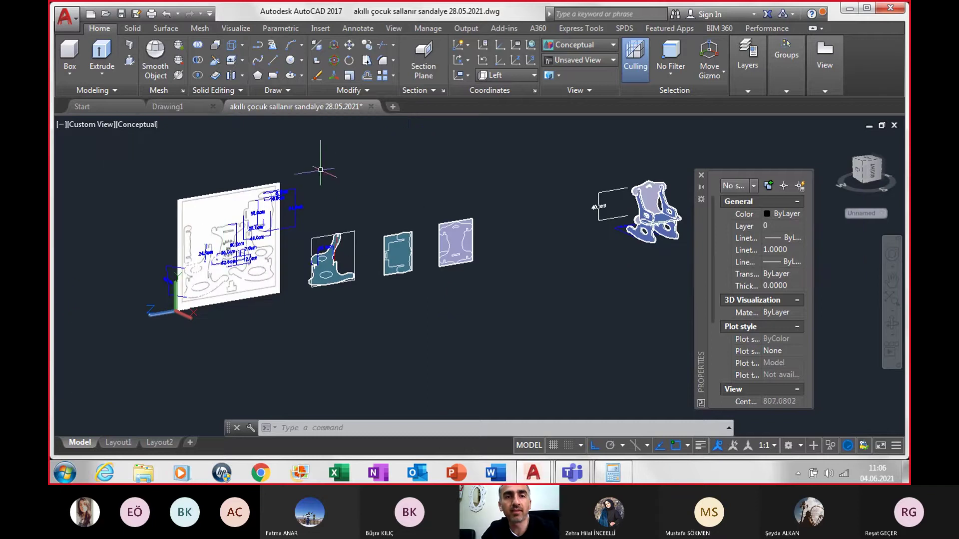
pyautogui.scroll(1, 187, 250)
pyautogui.scroll(3, 187, 250)
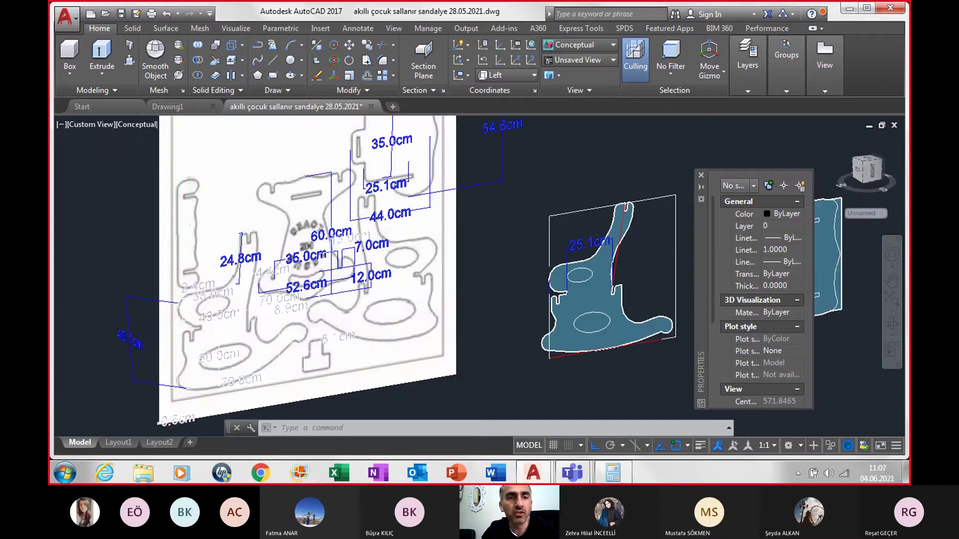
pyautogui.scroll(2, 195, 251)
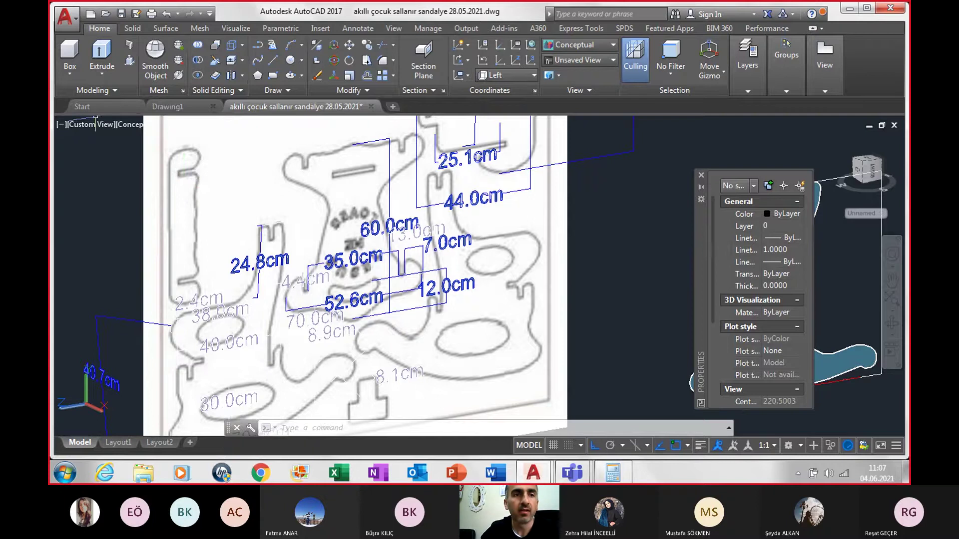
# - Switch to Front view and make new objects draw in Blue
pyautogui.click(83, 125)
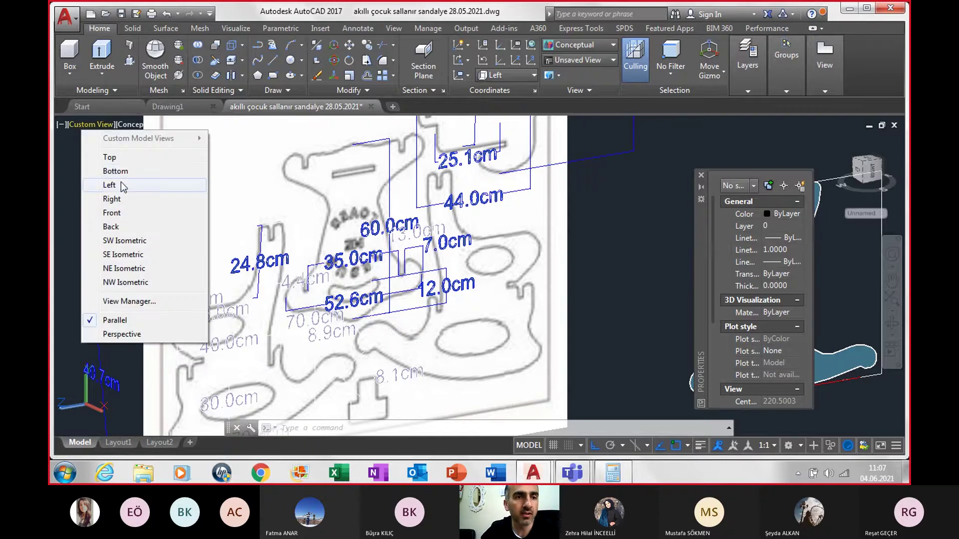
pyautogui.click(107, 213)
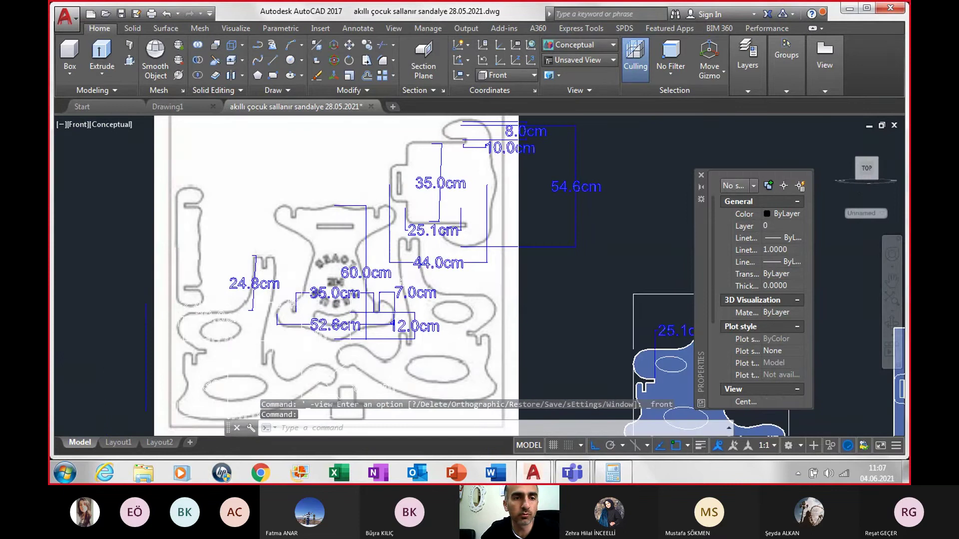
pyautogui.click(794, 214)
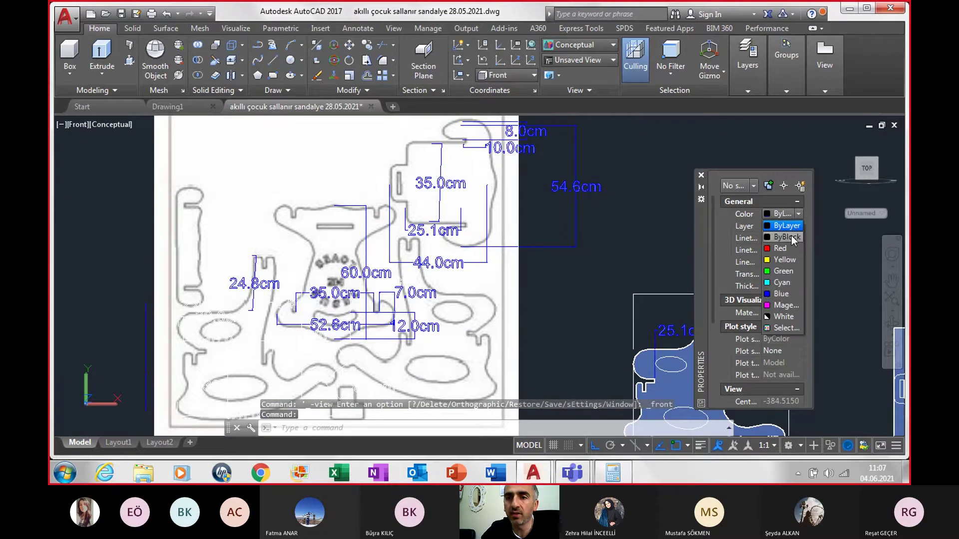
pyautogui.click(781, 298)
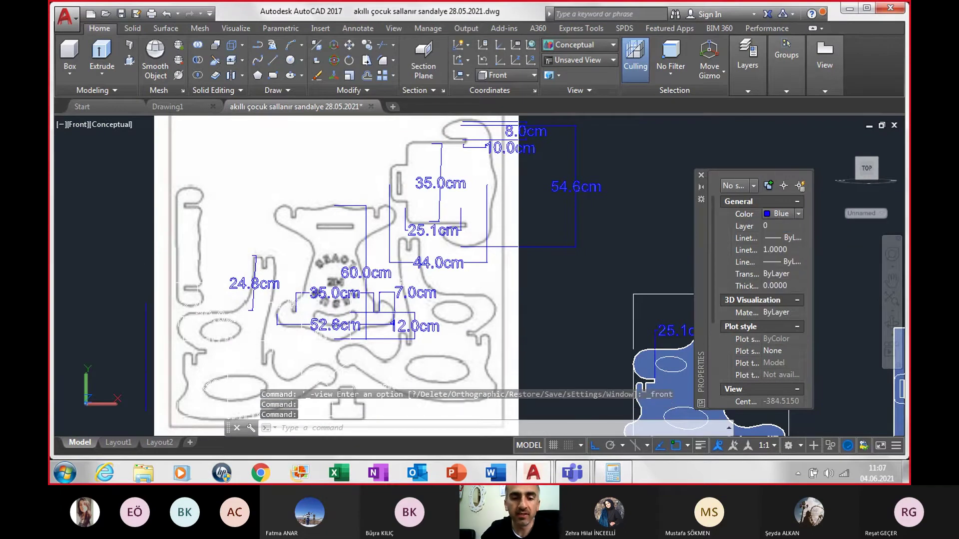
# - Add a 35.0cm vertical dimension beside the left slot
pyautogui.write('dim')
pyautogui.press('Return')
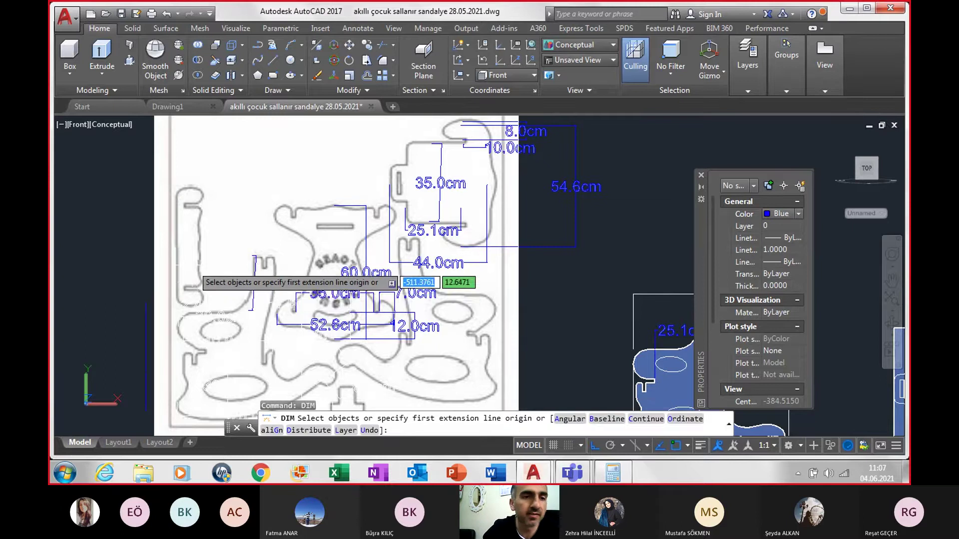
pyautogui.scroll(3, 200, 280)
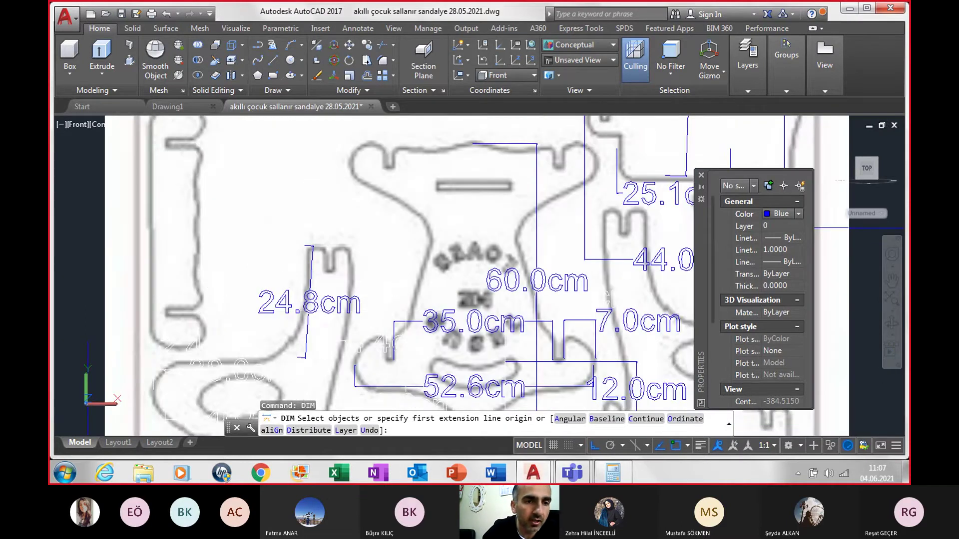
pyautogui.click(170, 300)
pyautogui.write('35')
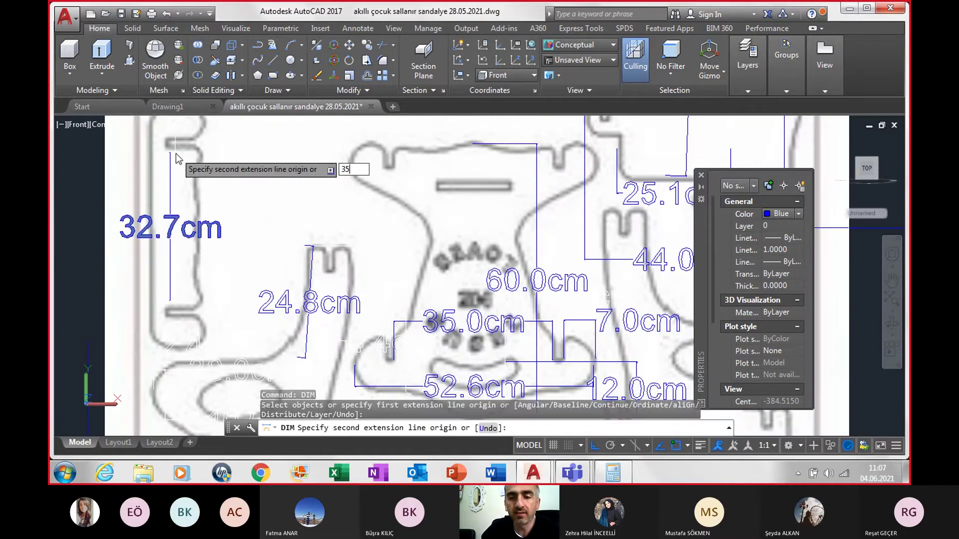
pyautogui.press('Return')
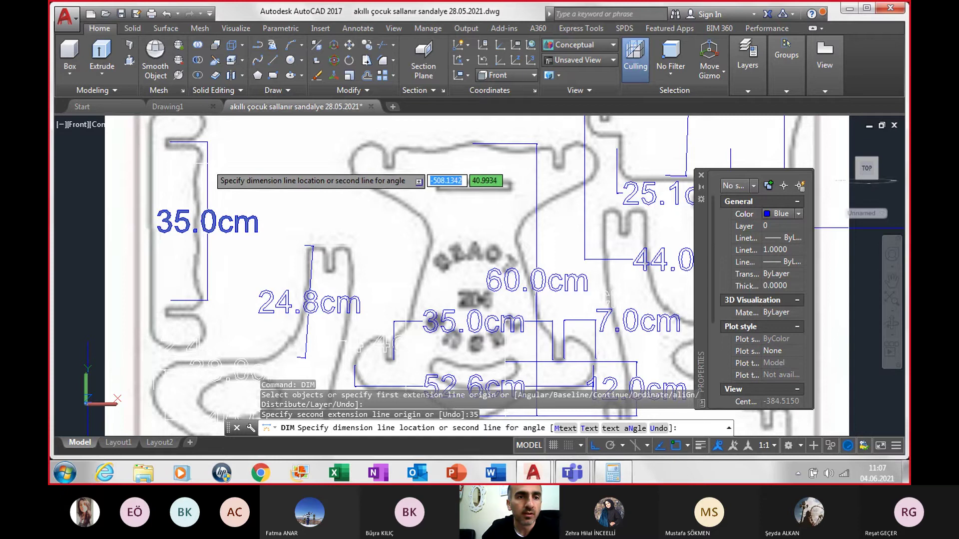
pyautogui.press('Escape')
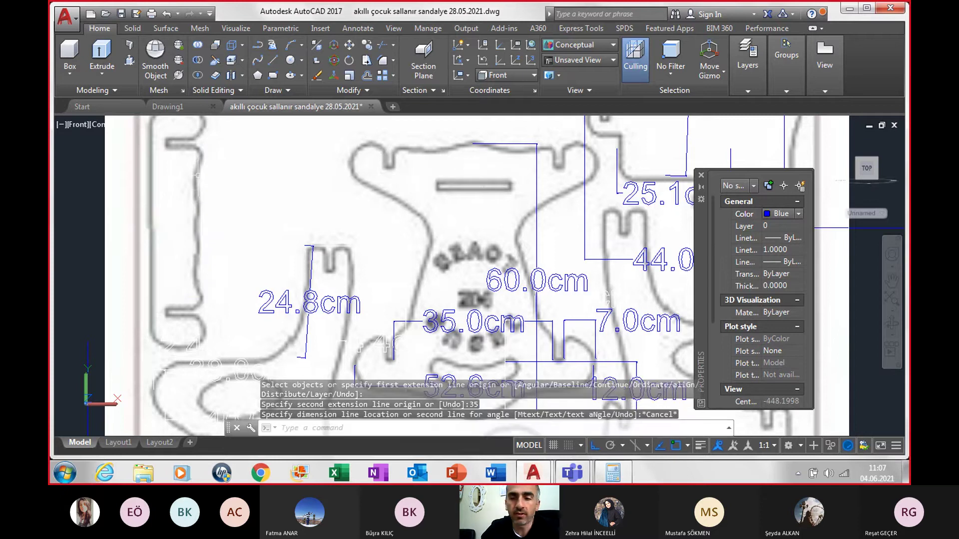
pyautogui.press('Return')
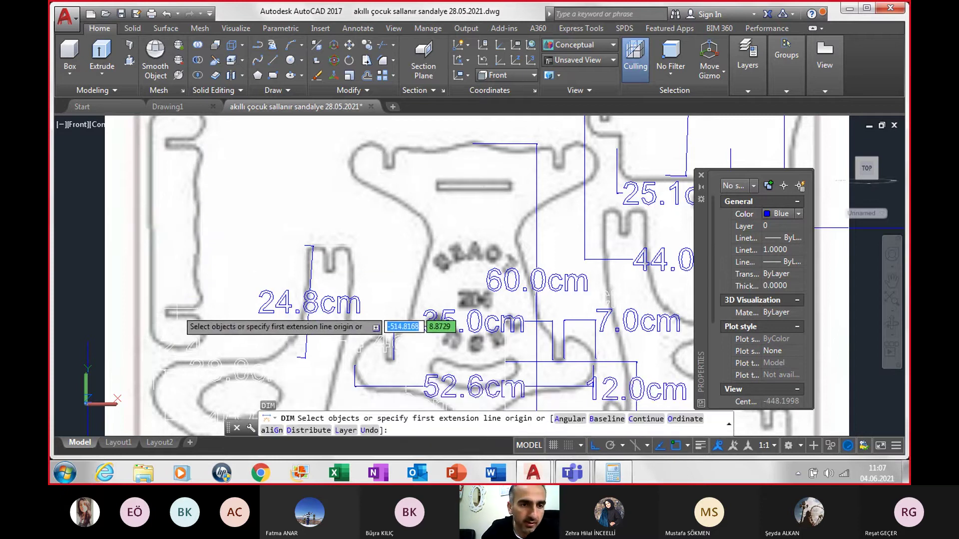
pyautogui.click(179, 310)
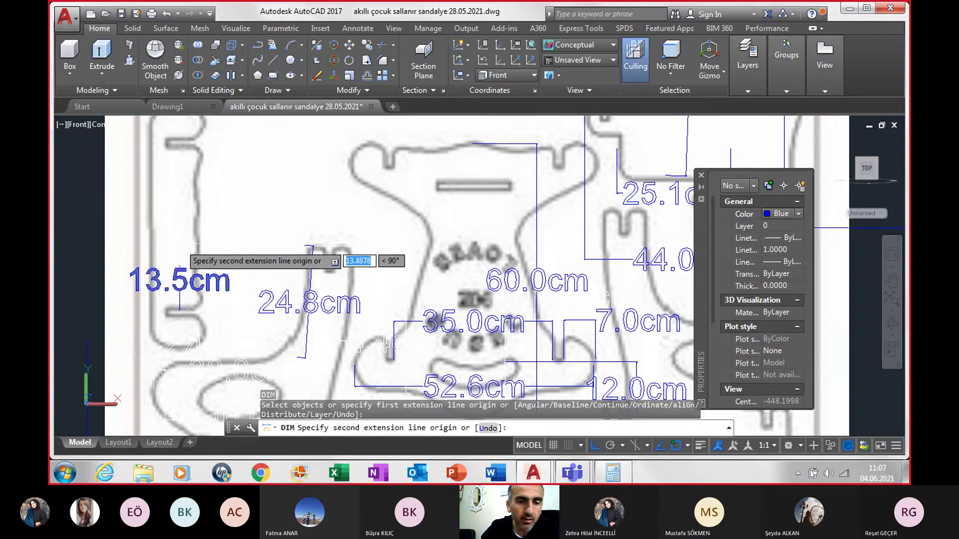
pyautogui.click(180, 152)
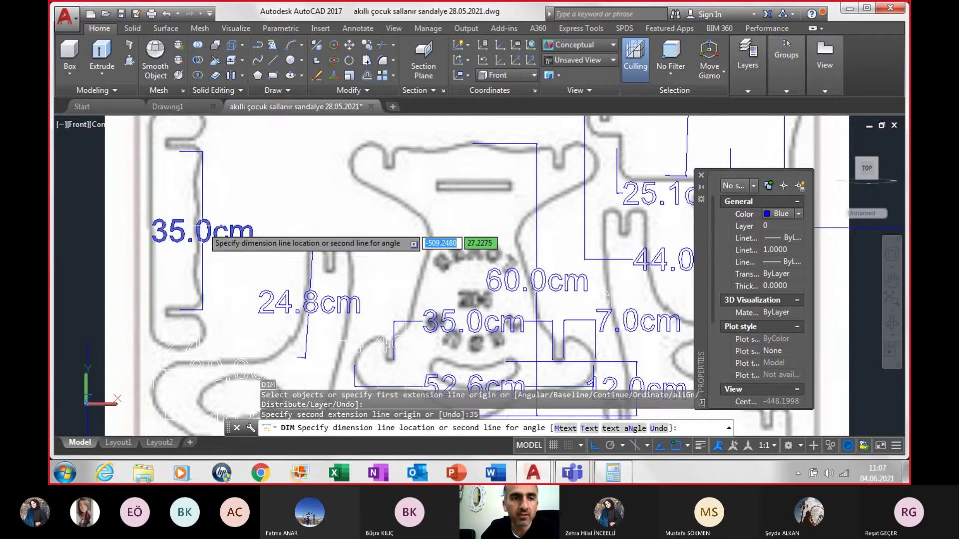
pyautogui.click(202, 211)
pyautogui.press('Return')
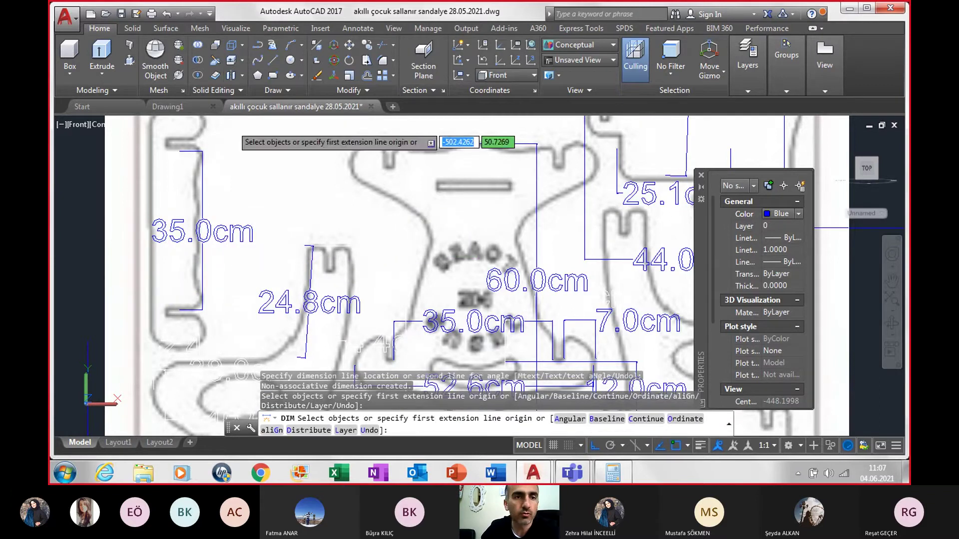
# - Add a 4.0cm dimension across the slot's top width
pyautogui.press('Return')
pyautogui.press('Return')
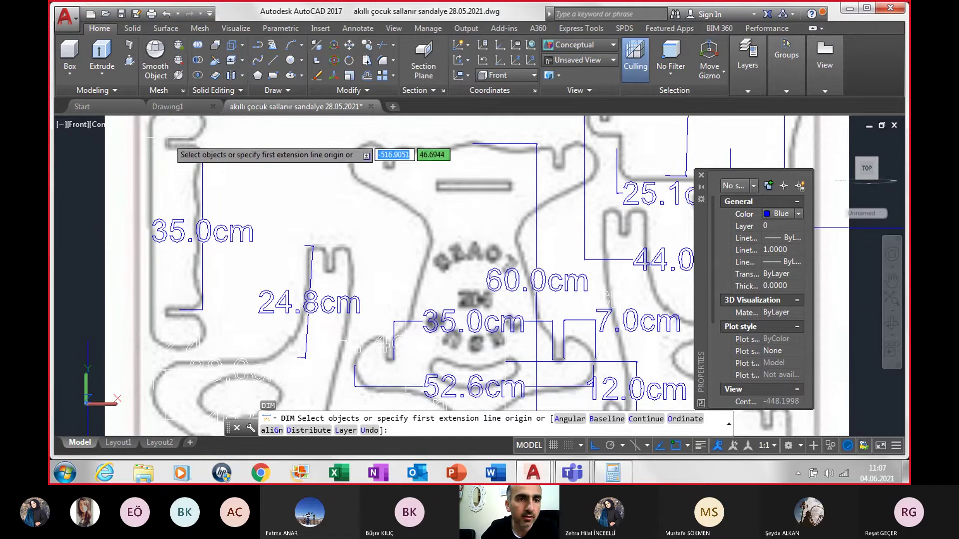
pyautogui.click(167, 143)
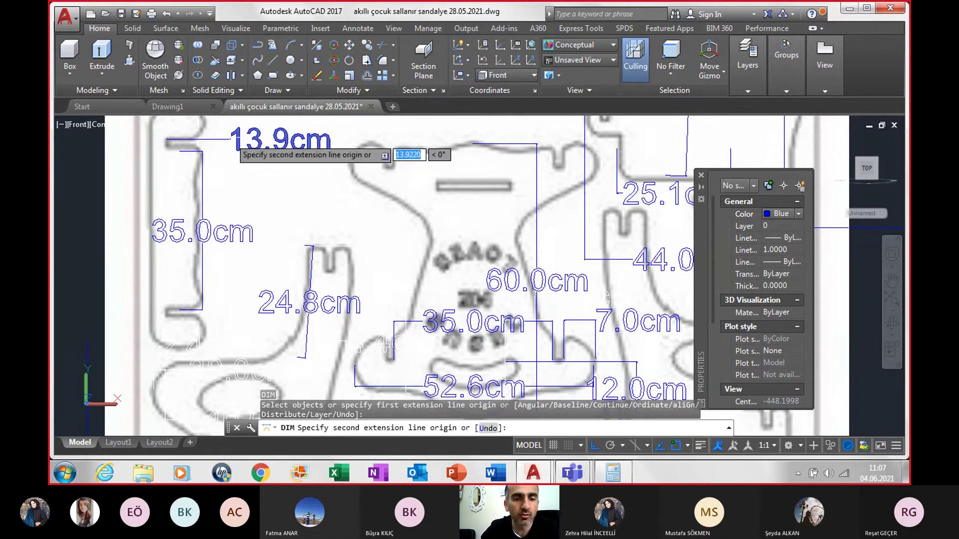
pyautogui.write('4')
pyautogui.press('Return')
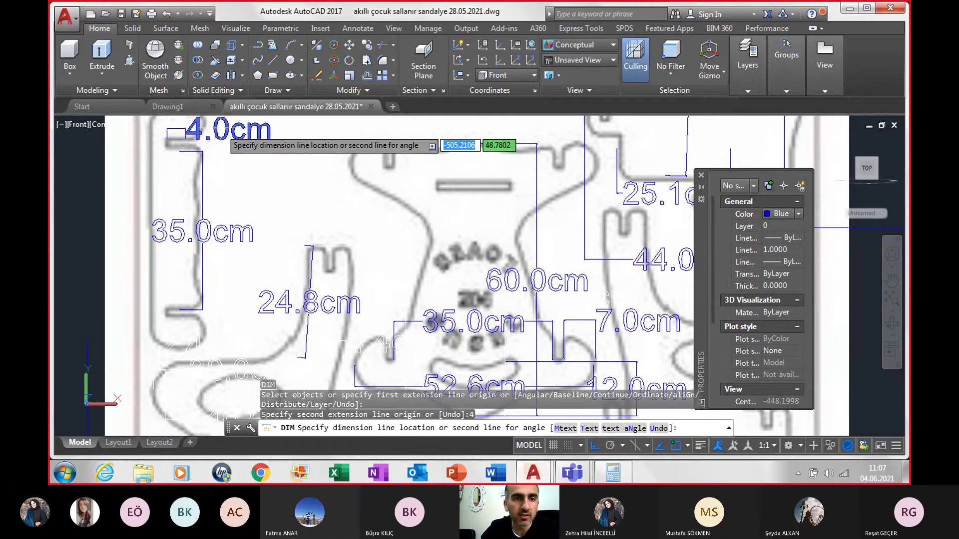
pyautogui.click(221, 133)
pyautogui.scroll(-3, 247, 198)
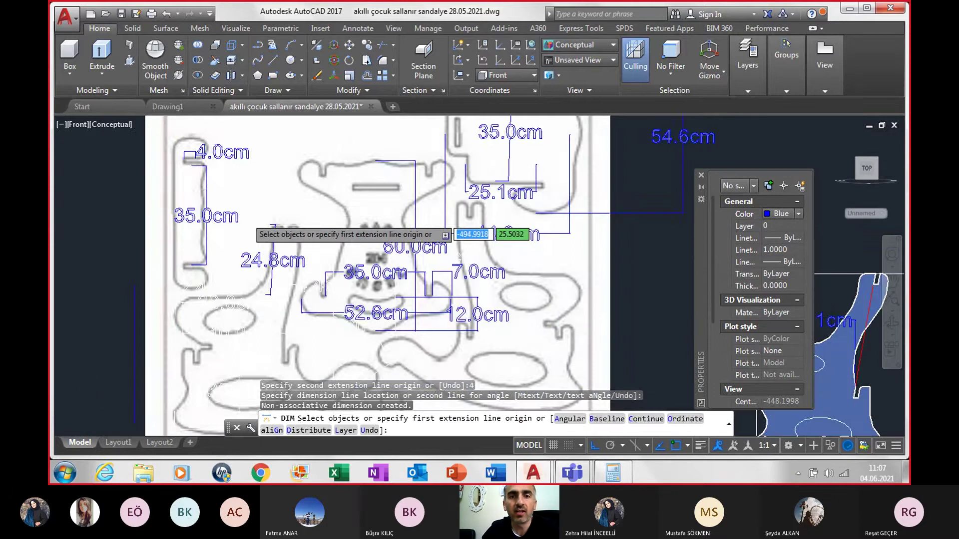
pyautogui.scroll(-3, 335, 271)
pyautogui.scroll(-2, 514, 307)
pyautogui.scroll(-1, 517, 295)
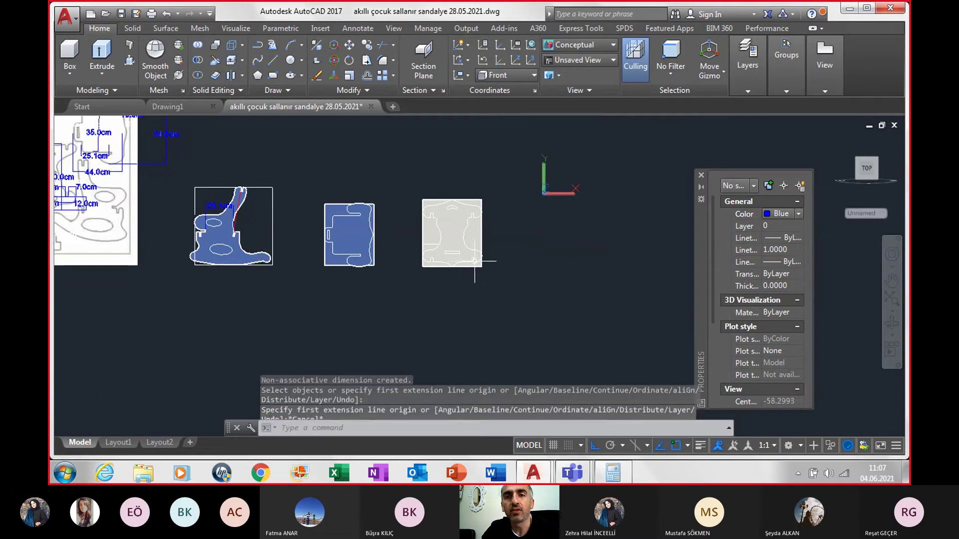
pyautogui.scroll(-2, 521, 280)
pyautogui.press('Escape')
pyautogui.scroll(3, 628, 253)
pyautogui.scroll(5, 612, 245)
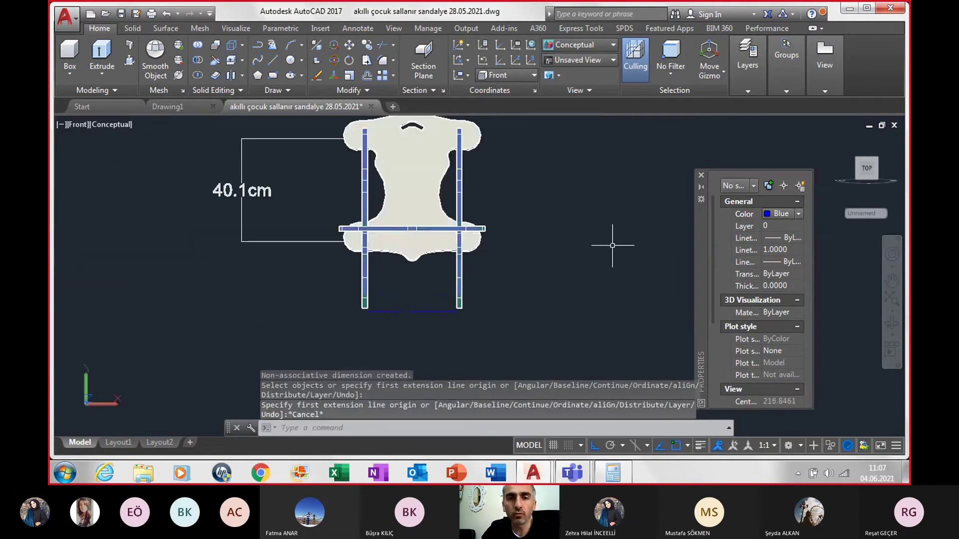
pyautogui.scroll(2, 322, 231)
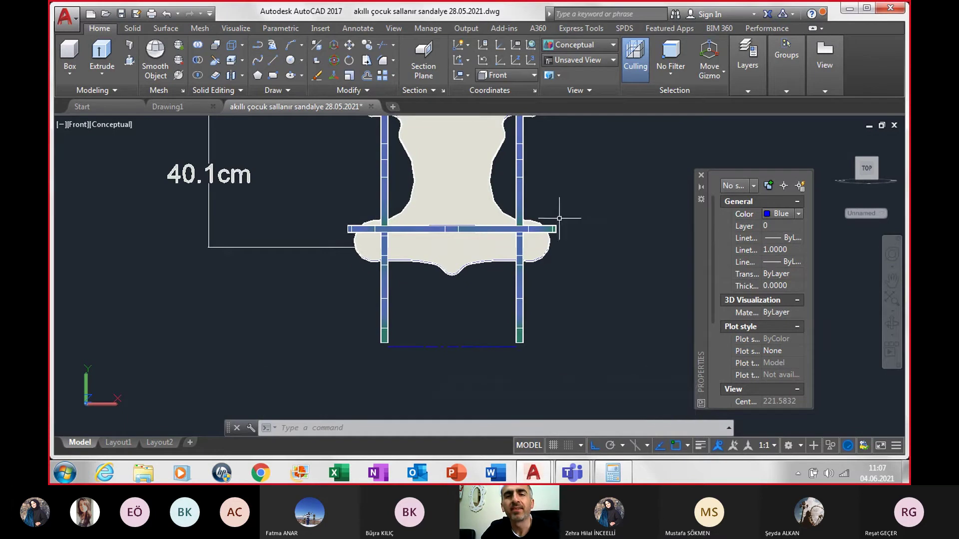
pyautogui.moveTo(554, 229)
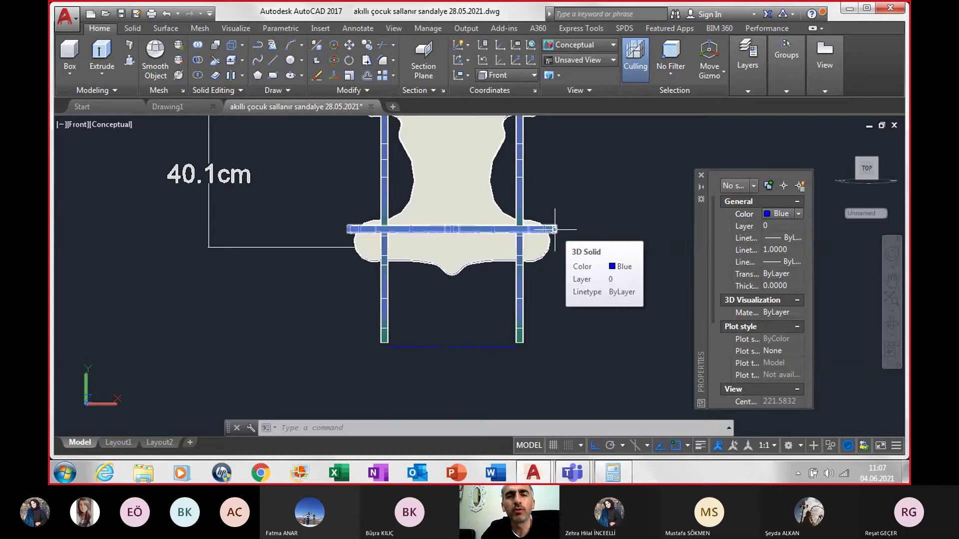
pyautogui.scroll(2, 555, 229)
pyautogui.write('di')
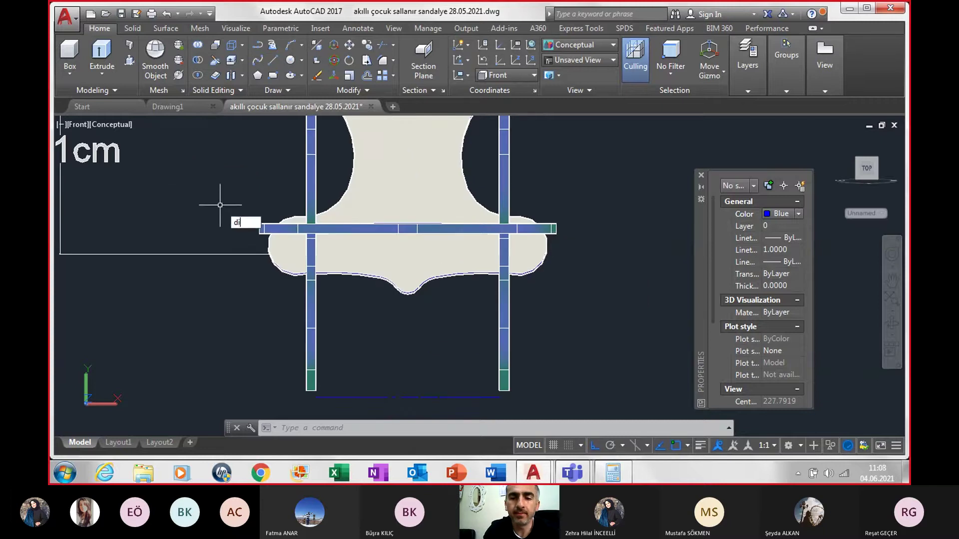
pyautogui.write('mlin')
pyautogui.press('Return')
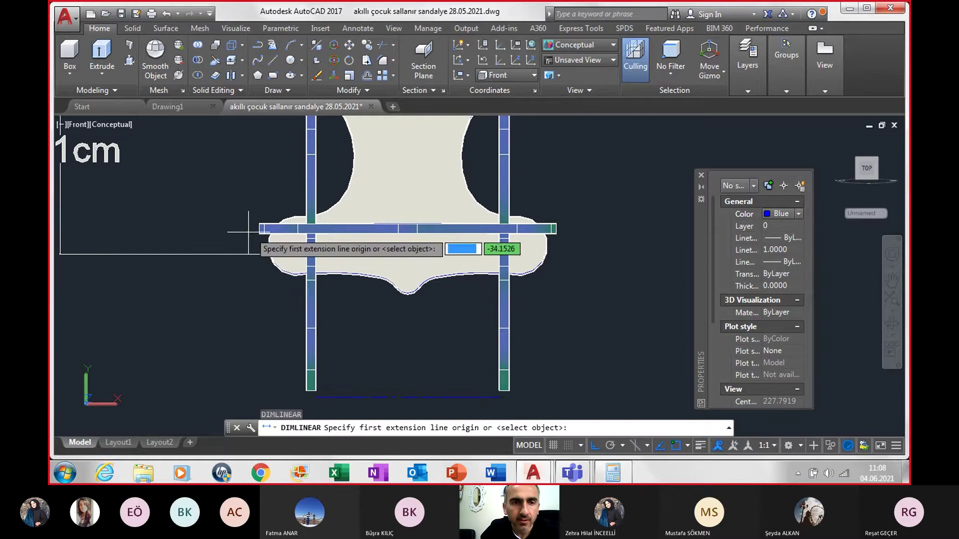
pyautogui.click(285, 224)
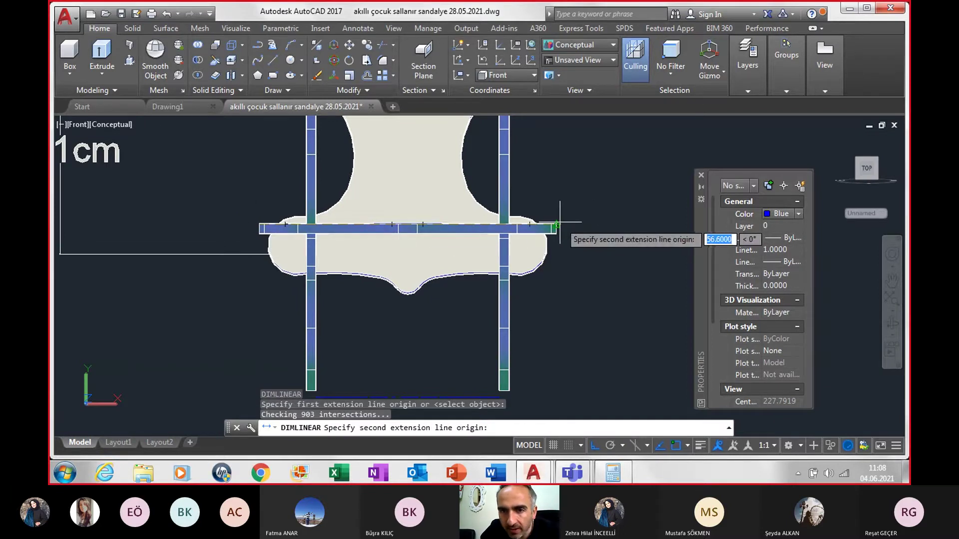
pyautogui.press('Escape')
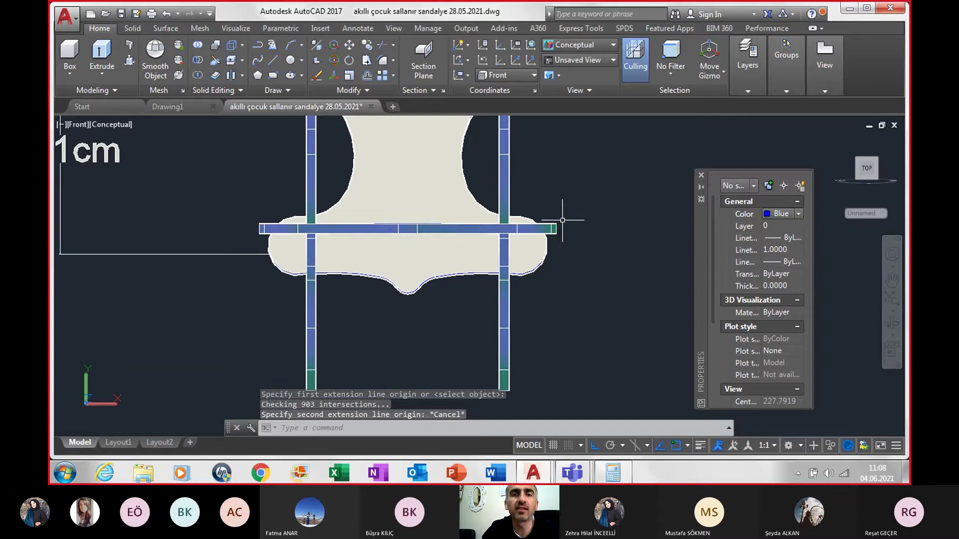
pyautogui.scroll(-8, 560, 210)
pyautogui.moveTo(293, 154); pyautogui.dragTo(385, 172, button='middle')
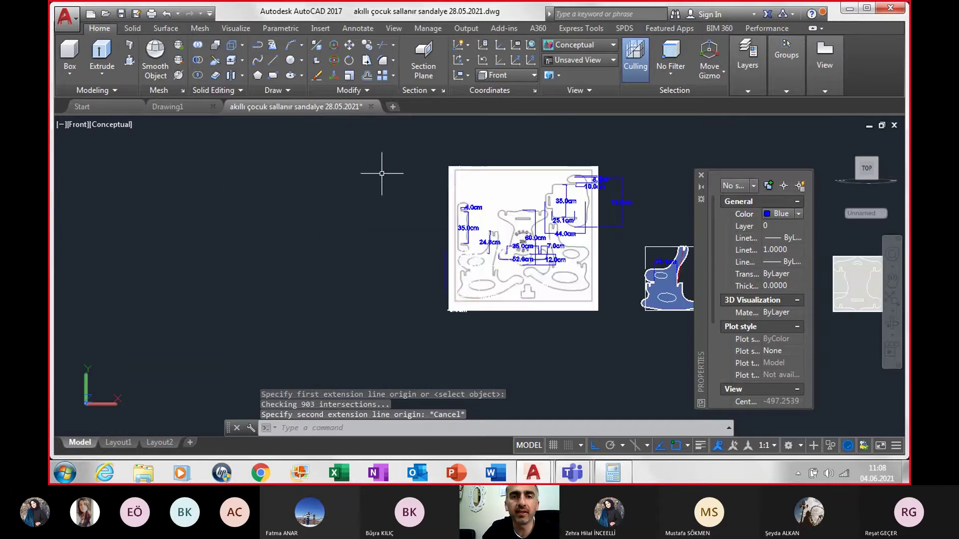
pyautogui.scroll(5, 385, 171)
pyautogui.scroll(2, 506, 276)
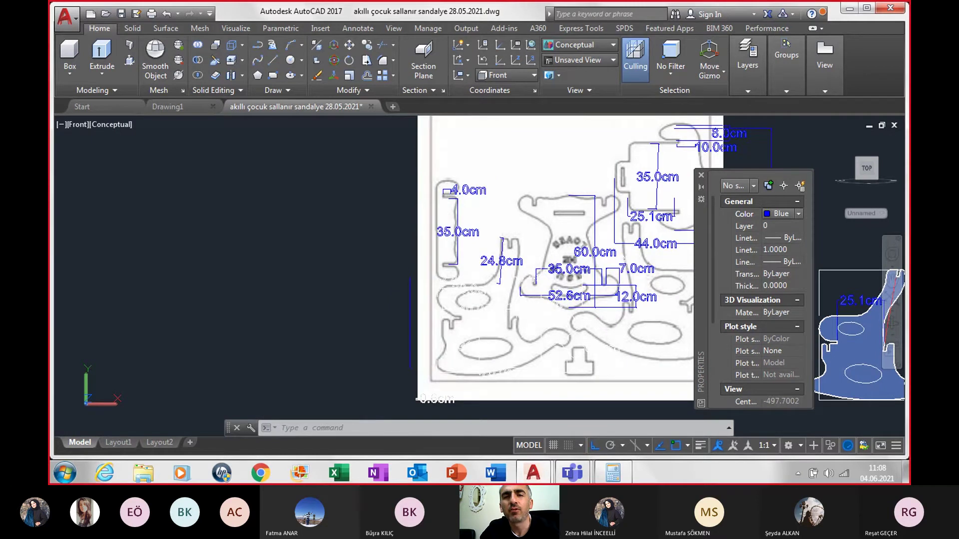
pyautogui.scroll(-3, 496, 308)
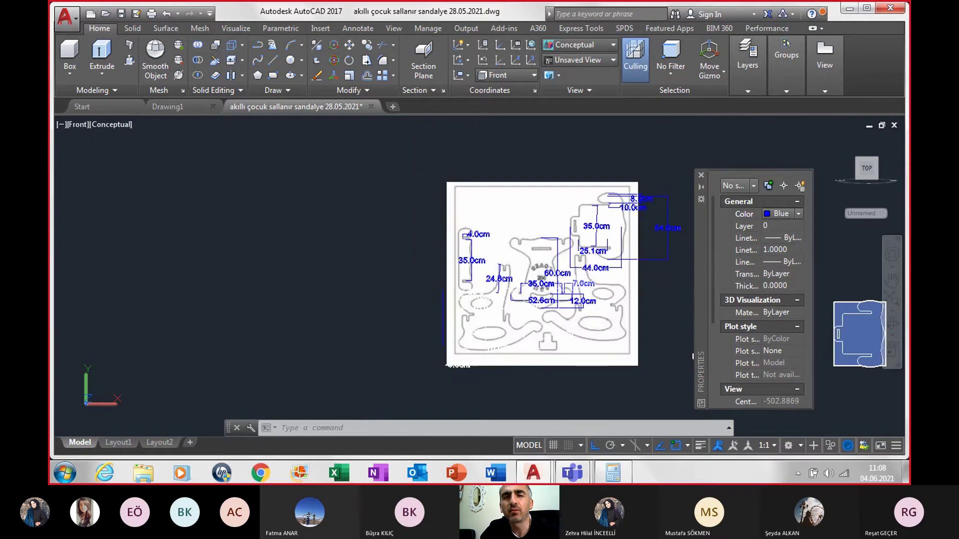
pyautogui.scroll(1, 564, 274)
pyautogui.scroll(1, 565, 275)
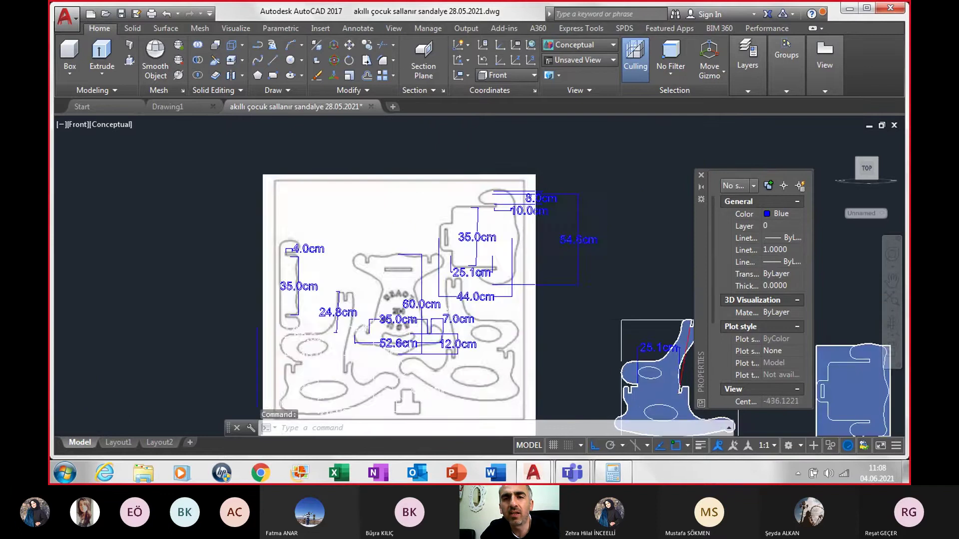
pyautogui.scroll(2, 565, 275)
pyautogui.scroll(2, 547, 268)
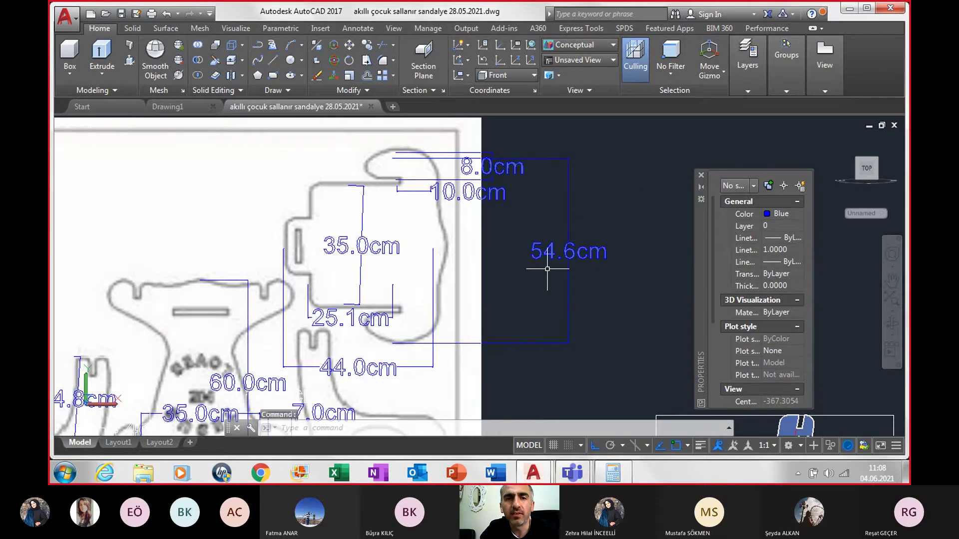
pyautogui.moveTo(578, 240)
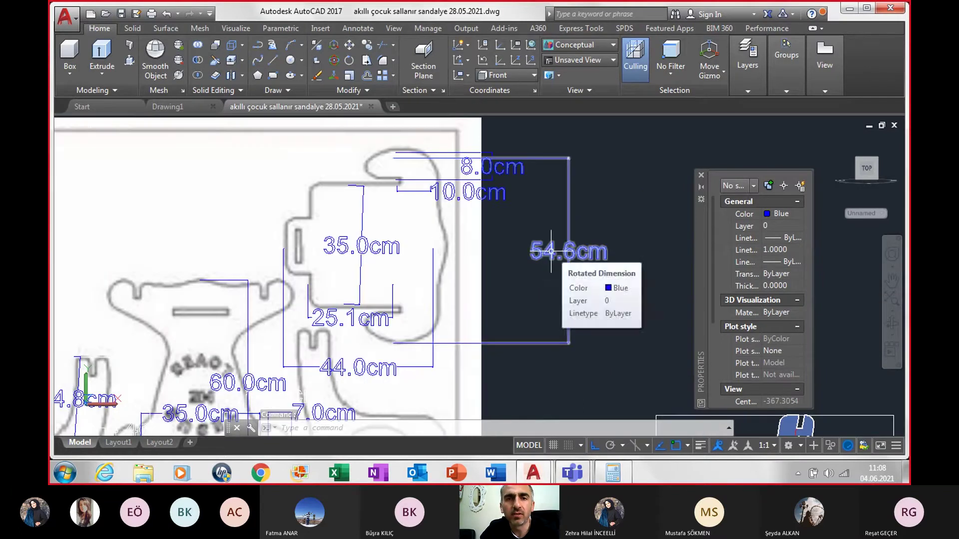
pyautogui.scroll(-2, 556, 252)
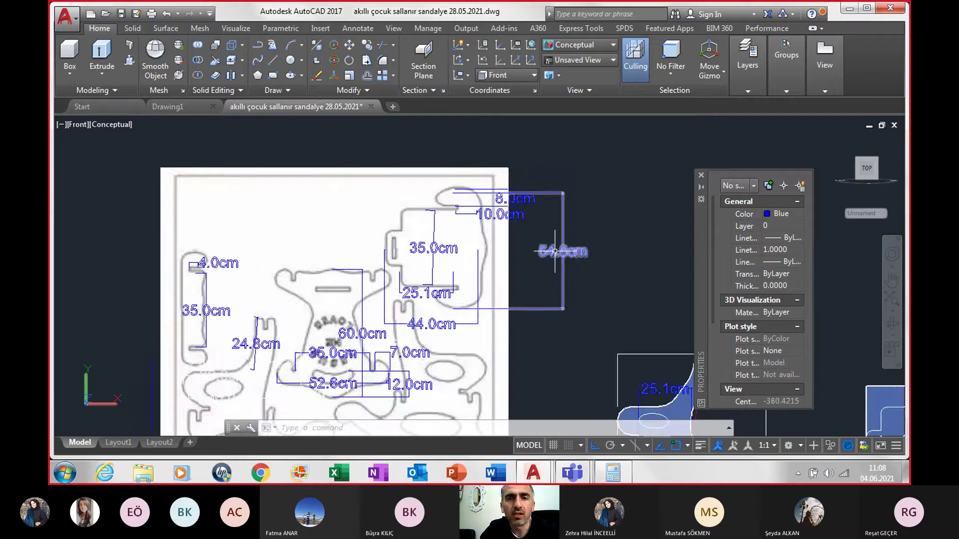
pyautogui.scroll(-2, 556, 252)
pyautogui.scroll(-2, 556, 252)
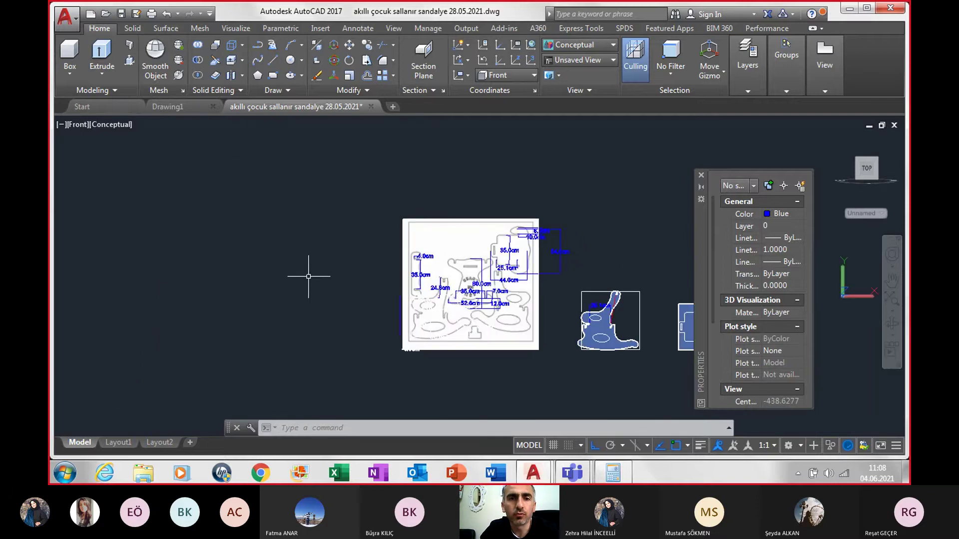
pyautogui.scroll(2, 357, 277)
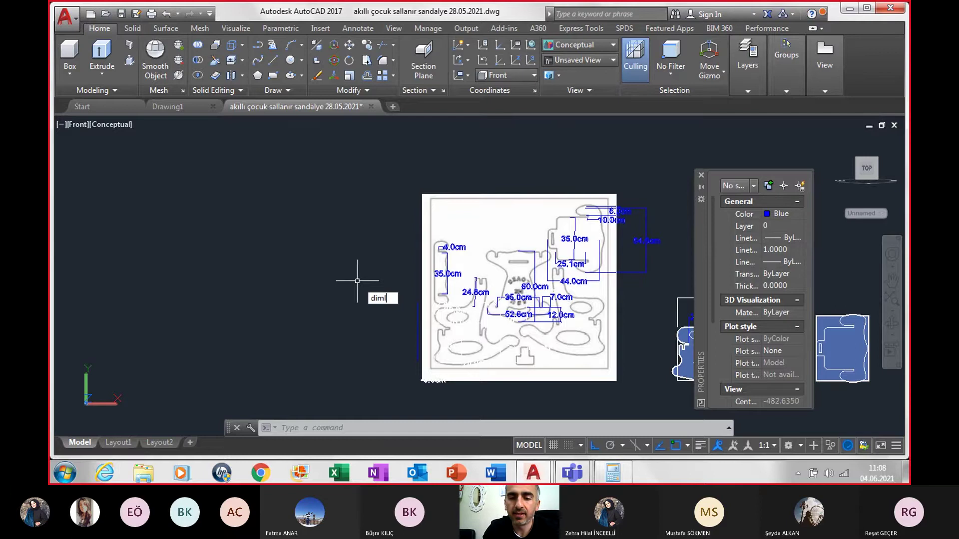
pyautogui.press('Escape')
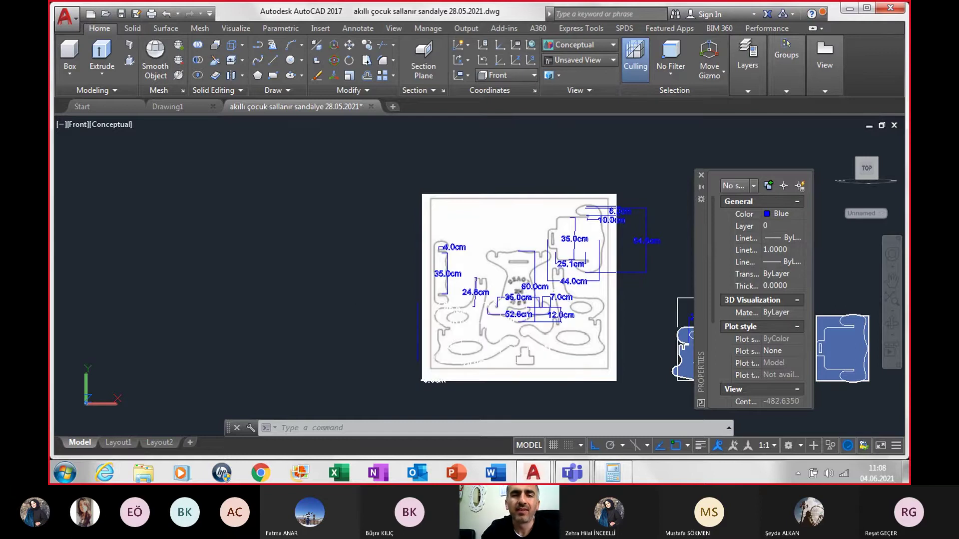
pyautogui.scroll(2, 356, 280)
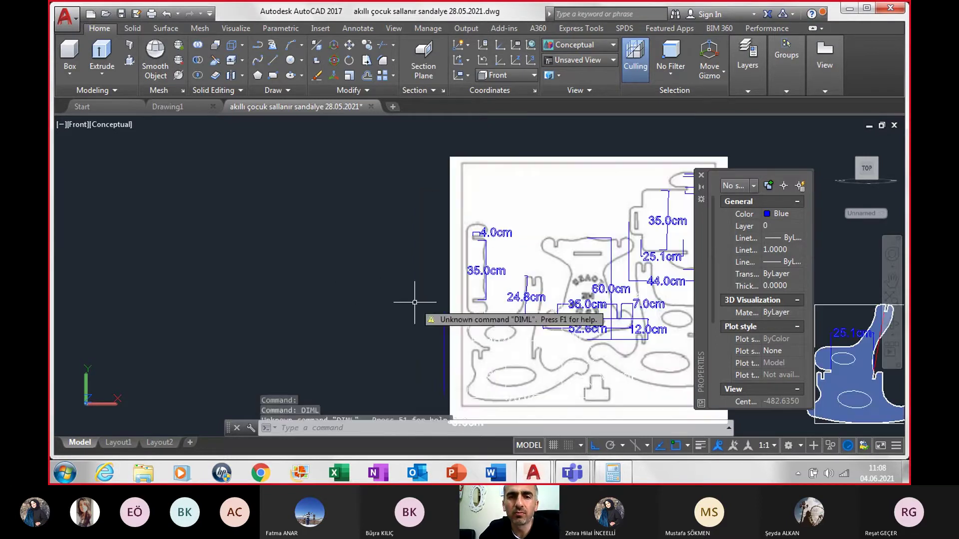
pyautogui.scroll(2, 496, 323)
pyautogui.scroll(3, 496, 322)
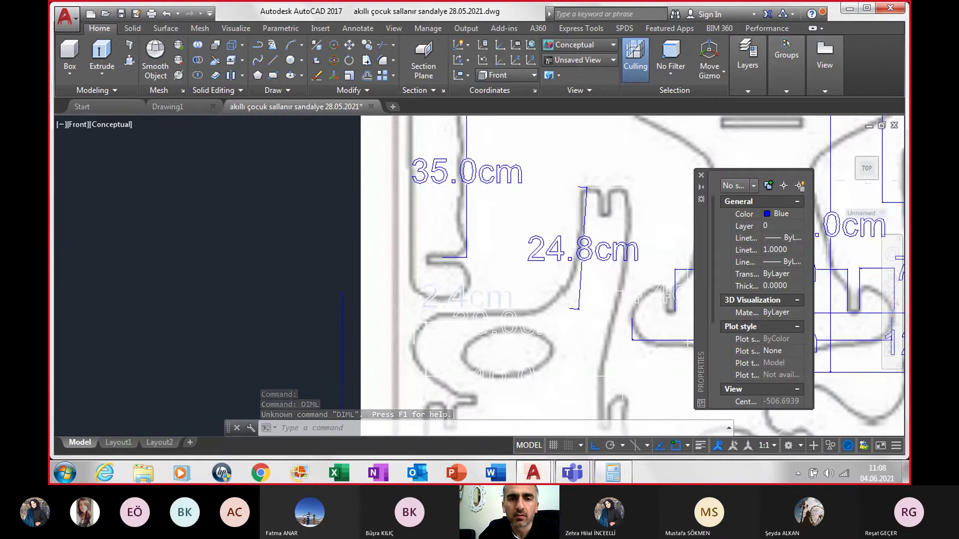
pyautogui.scroll(-3, 434, 295)
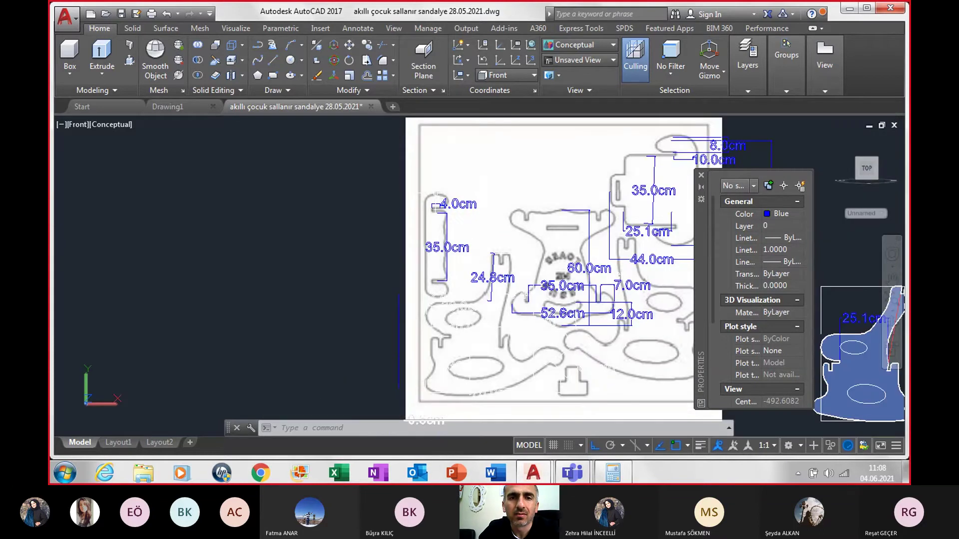
pyautogui.click(436, 193)
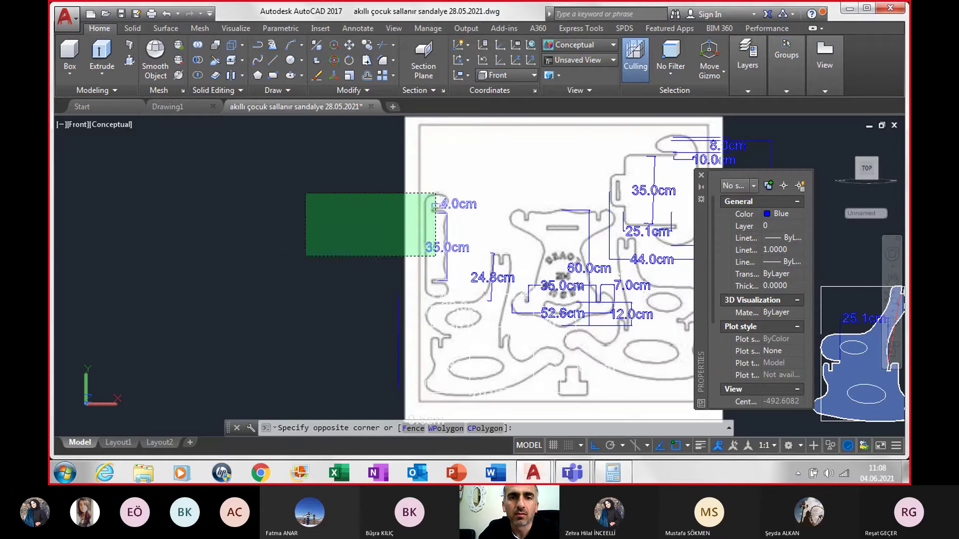
pyautogui.click(305, 256)
pyautogui.press('Escape')
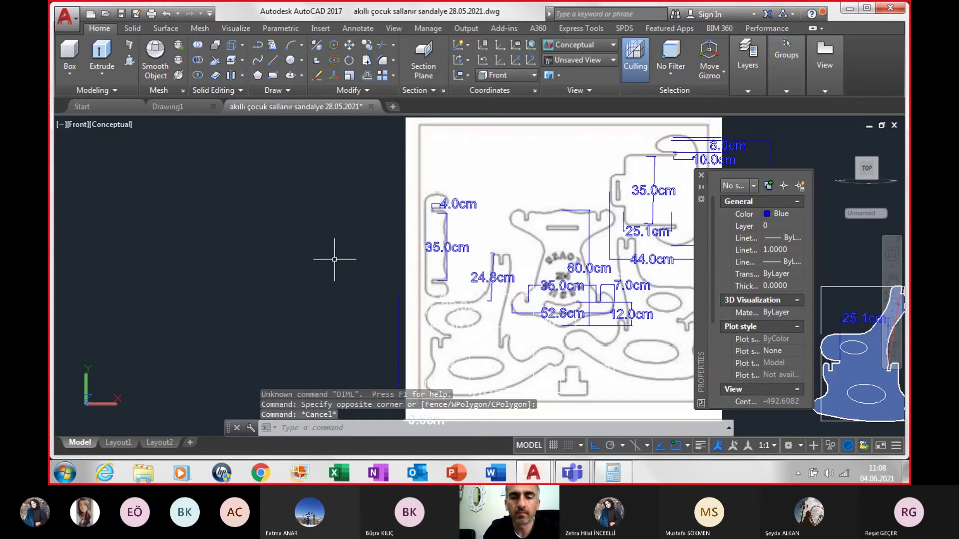
pyautogui.write('dimli')
# - Add a 54.6cm vertical linear dimension beside the left slot
pyautogui.press('Return')
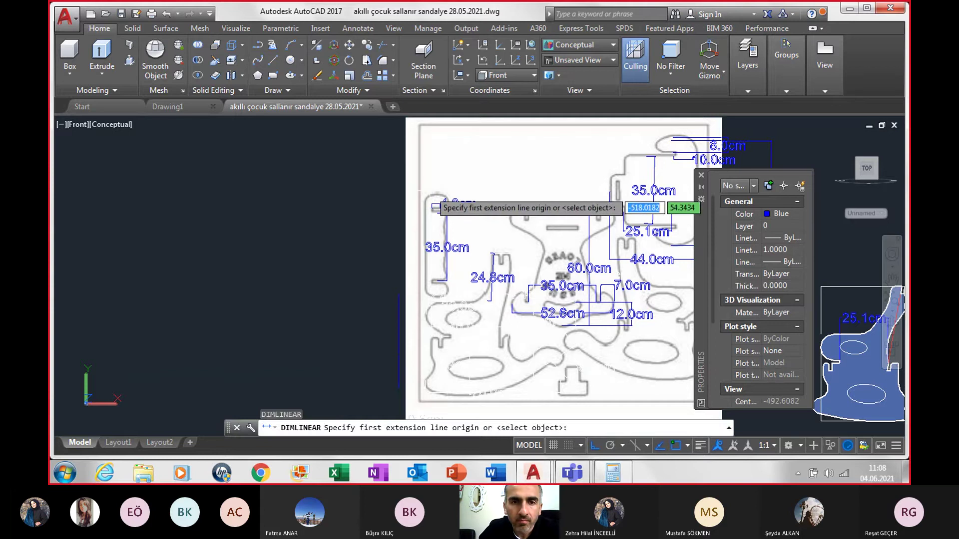
pyautogui.scroll(3, 413, 211)
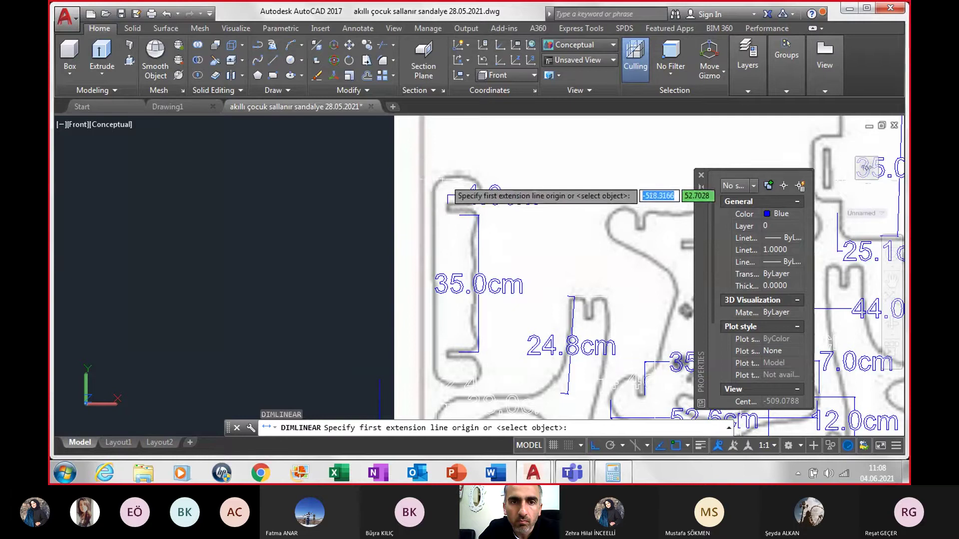
pyautogui.click(455, 177)
pyautogui.scroll(-2, 452, 280)
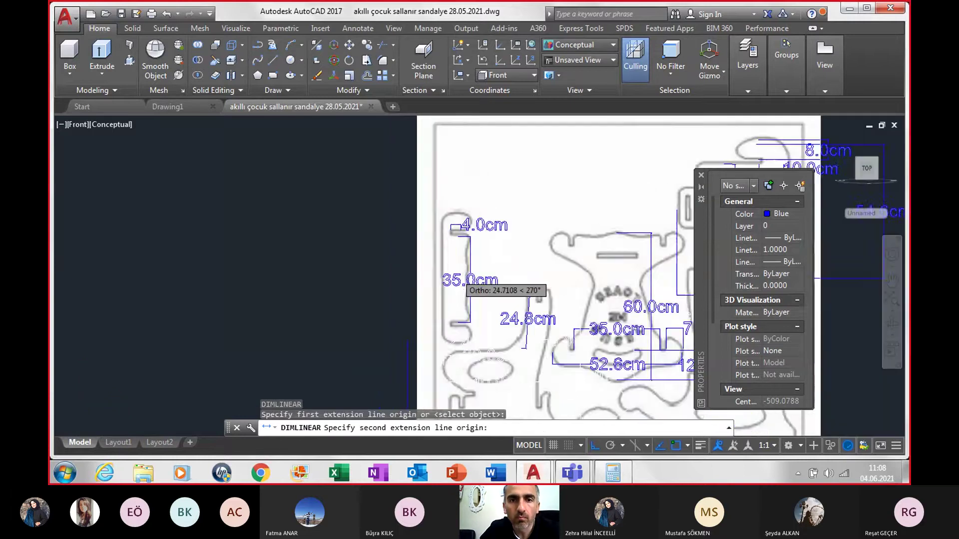
pyautogui.scroll(-2, 452, 280)
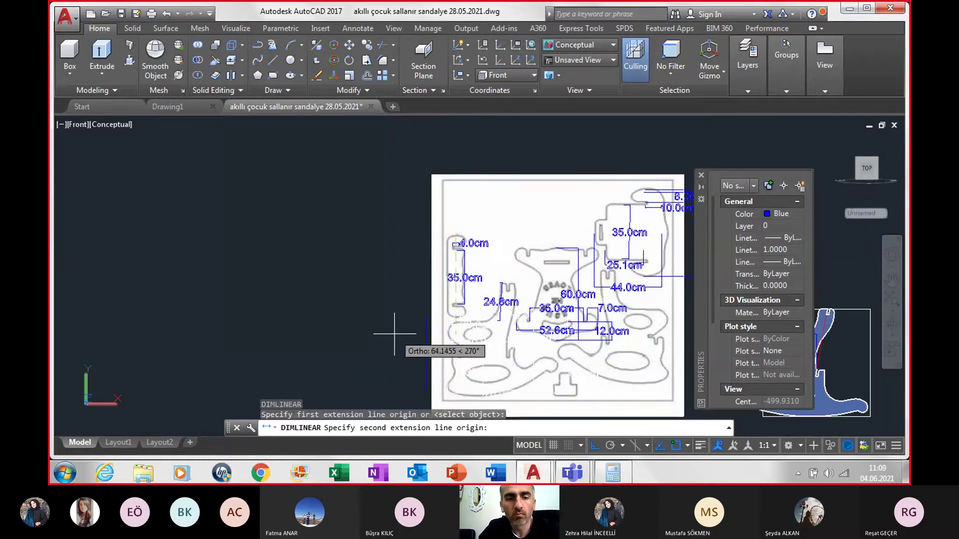
pyautogui.write('54.6')
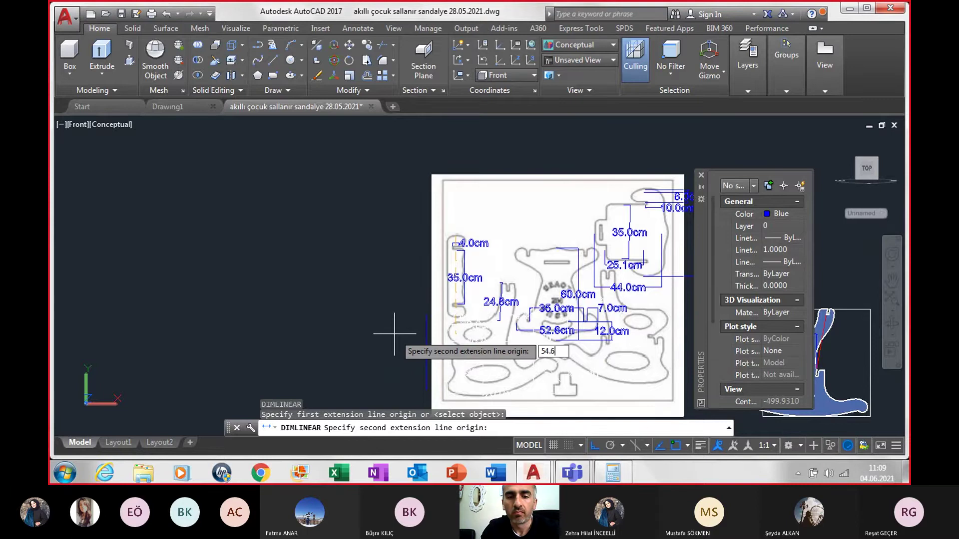
pyautogui.press('Return')
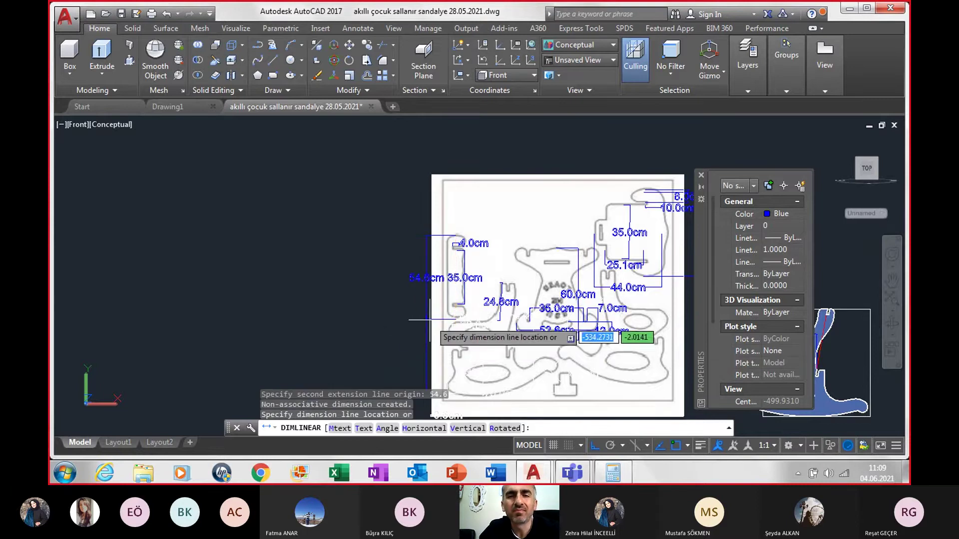
pyautogui.scroll(2, 442, 304)
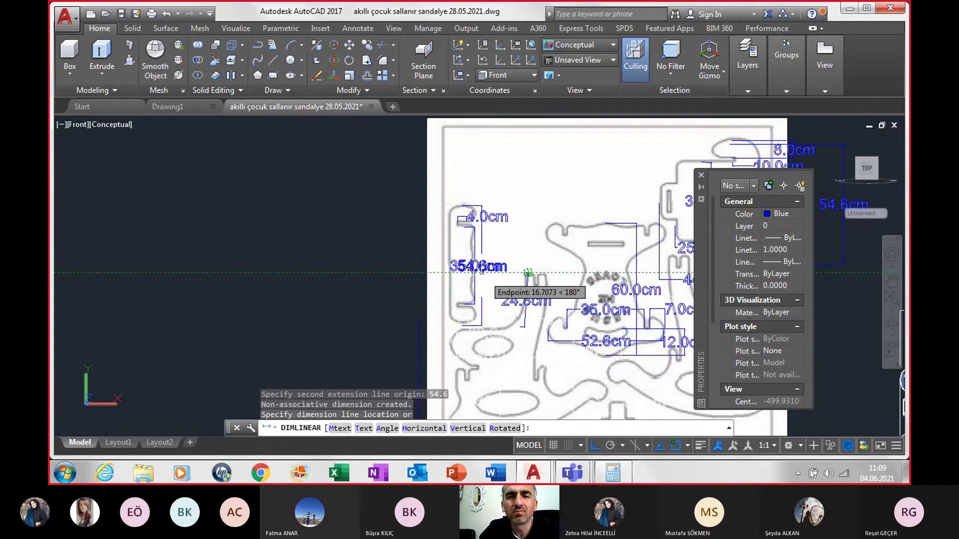
pyautogui.click(425, 277)
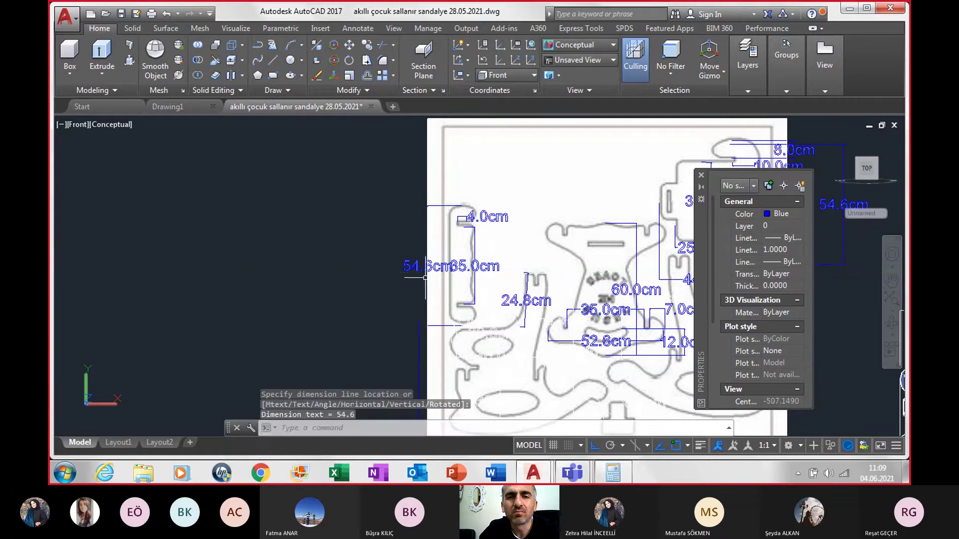
pyautogui.scroll(2, 483, 327)
pyautogui.scroll(2, 483, 328)
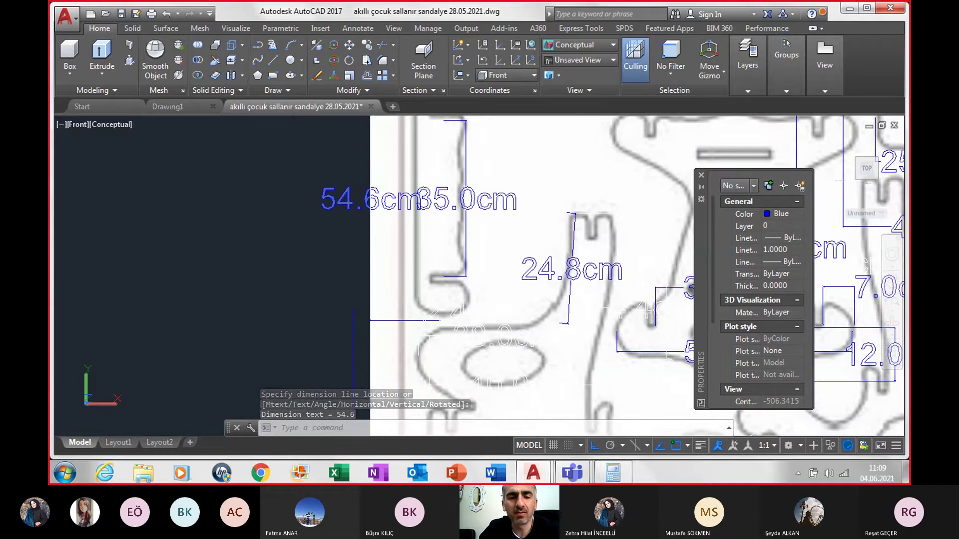
# - Add a 12.0cm linear dimension below the slot, replacing a discarded 11.4cm attempt
pyautogui.press('Return')
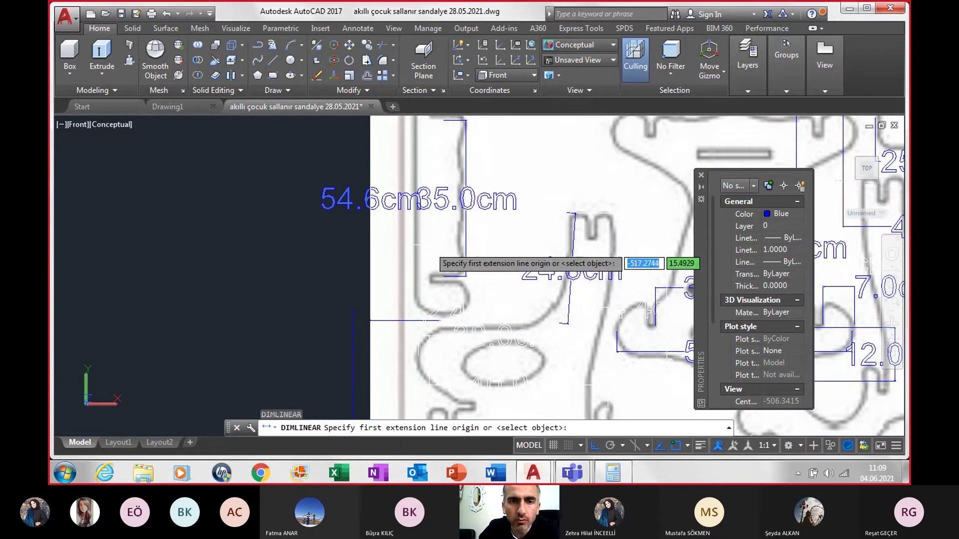
pyautogui.click(415, 244)
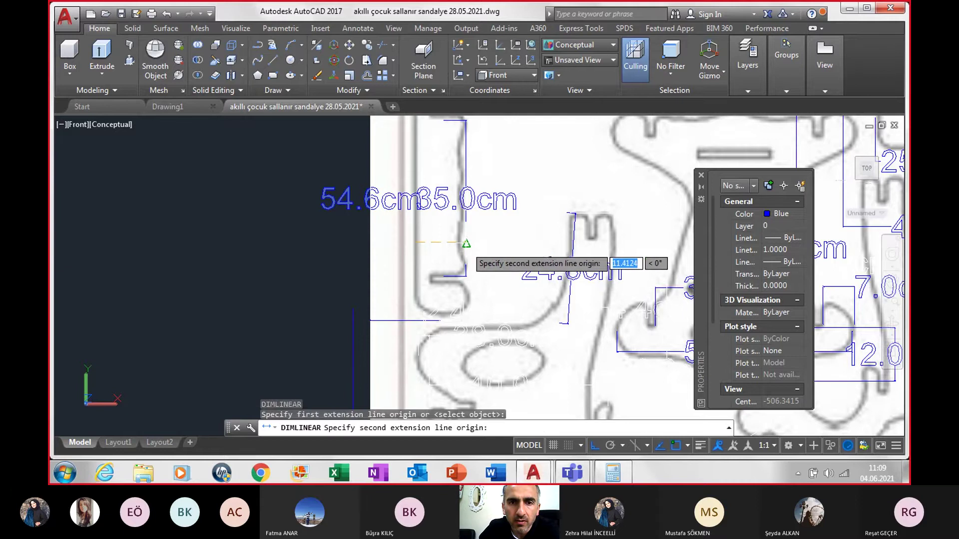
pyautogui.click(466, 243)
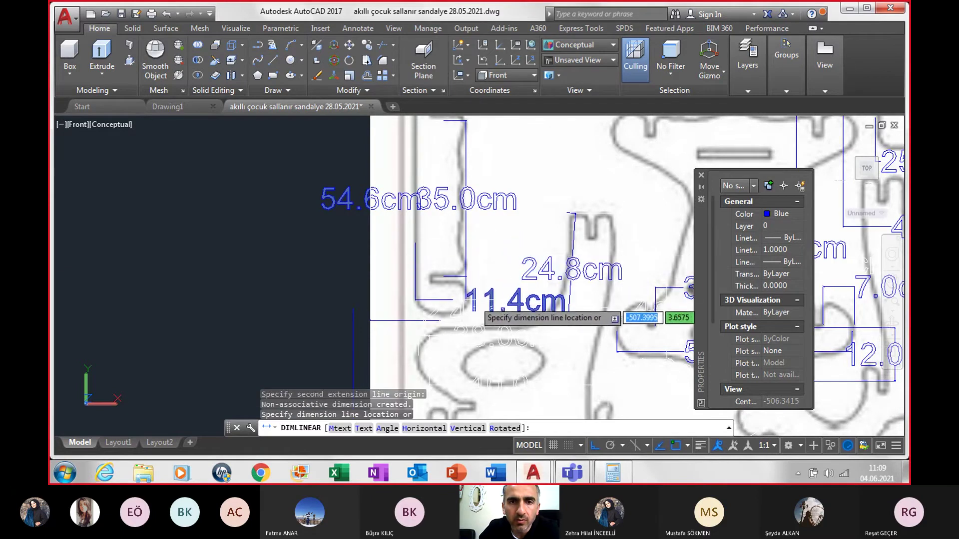
pyautogui.press('Escape')
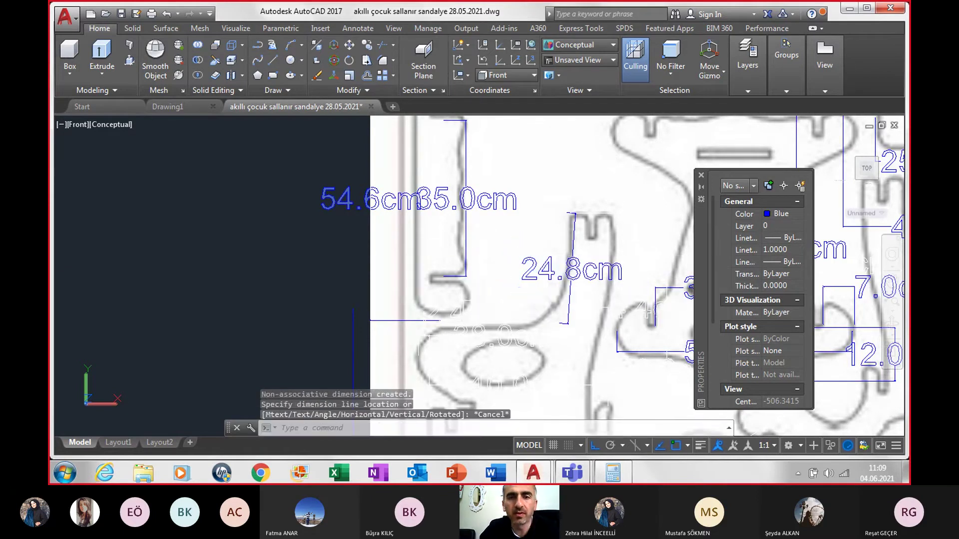
pyautogui.press('Return')
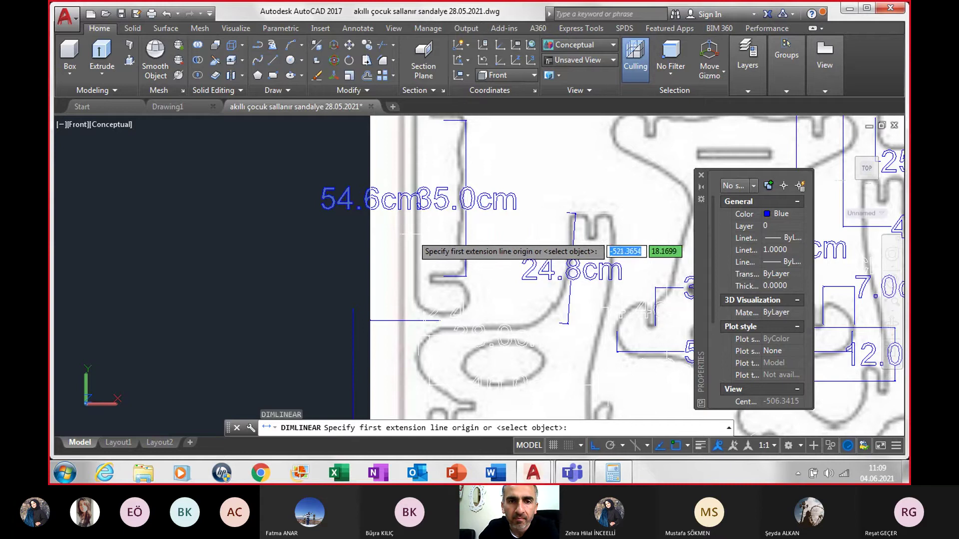
pyautogui.click(417, 235)
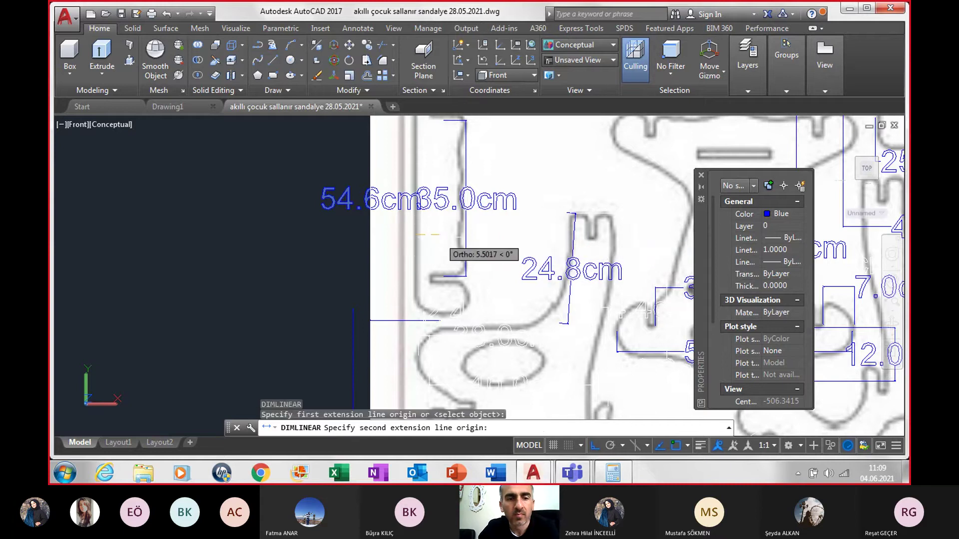
pyautogui.write('12')
pyautogui.press('Return')
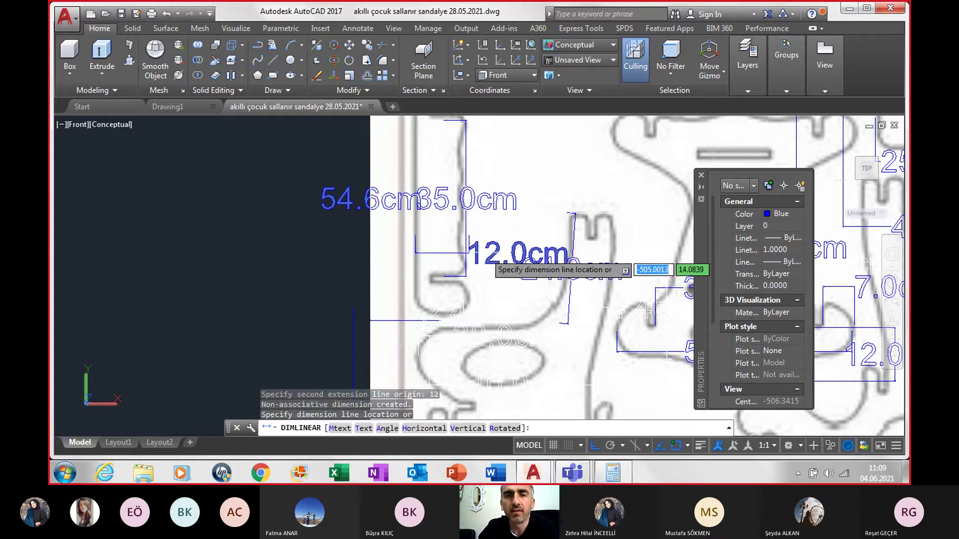
pyautogui.click(477, 317)
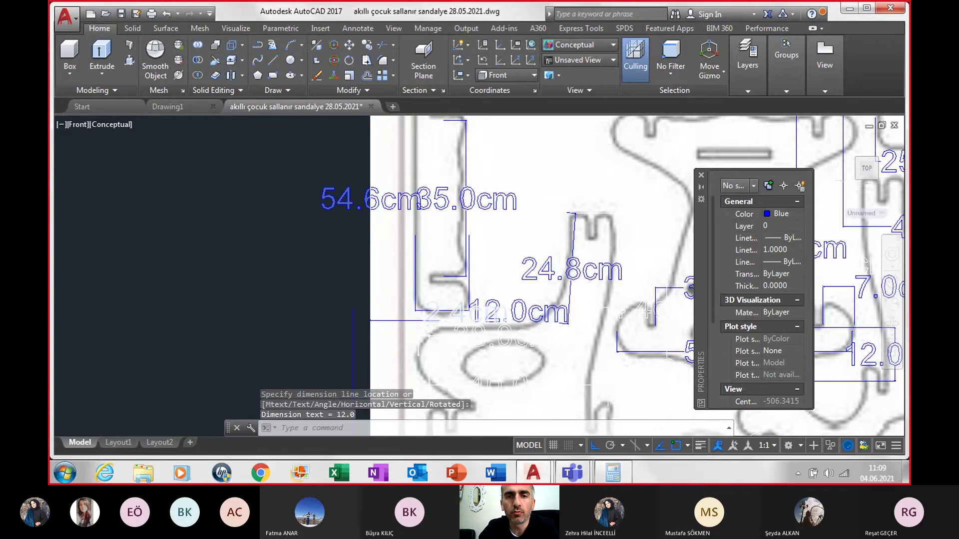
# - Show the blue and grey panels in the 2D Wireframe visual style
pyautogui.scroll(-3, 298, 239)
pyautogui.scroll(-2, 297, 238)
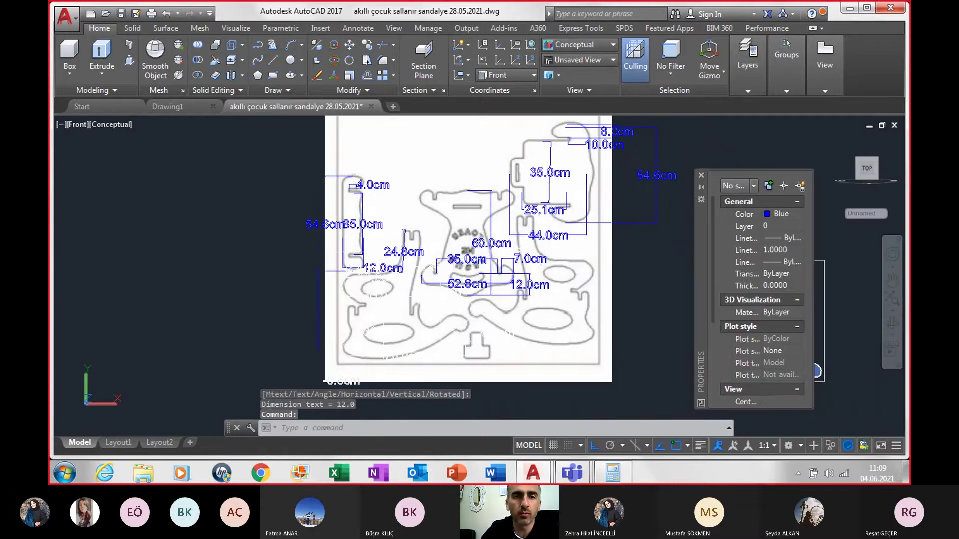
pyautogui.scroll(-2, 316, 235)
pyautogui.scroll(-1, 315, 235)
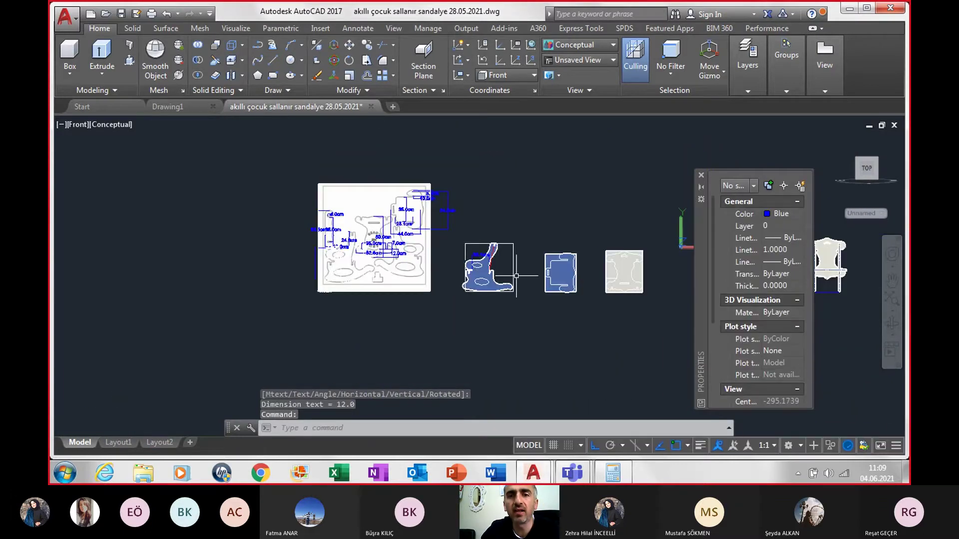
pyautogui.moveTo(516, 275); pyautogui.dragTo(301, 255, button='middle')
pyautogui.scroll(1, 380, 260)
pyautogui.scroll(2, 413, 250)
pyautogui.scroll(1, 443, 268)
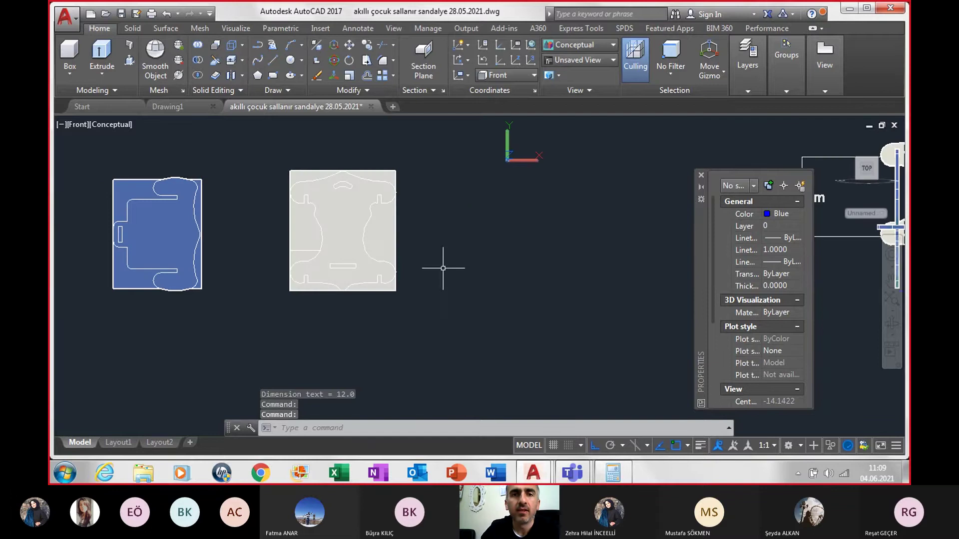
pyautogui.click(564, 44)
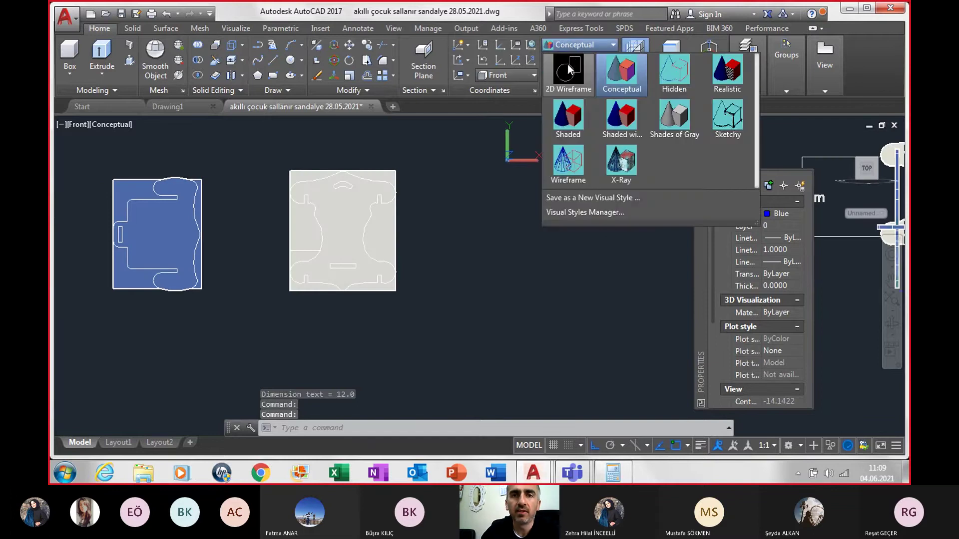
pyautogui.click(568, 70)
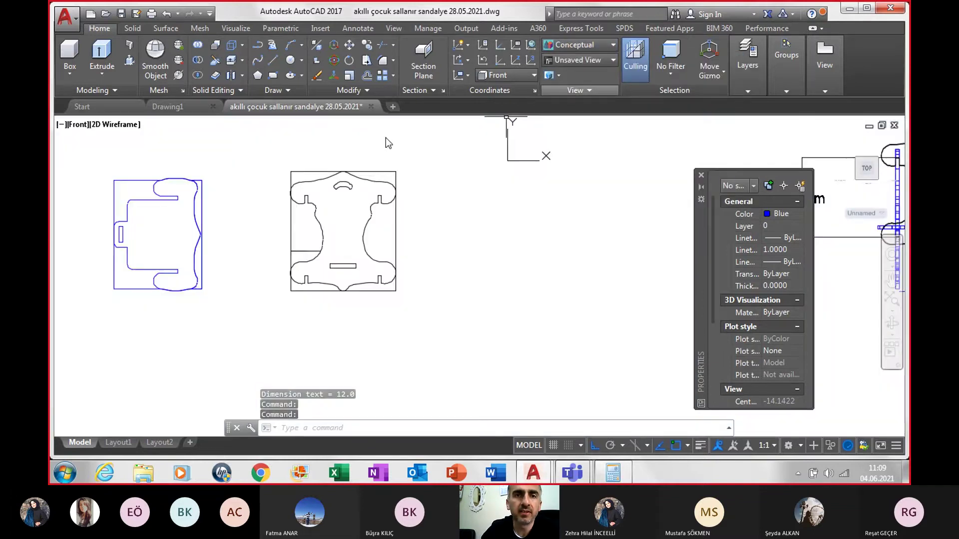
# - Reset the current colour to ByLayer and begin a rectangle
pyautogui.click(787, 213)
pyautogui.click(788, 227)
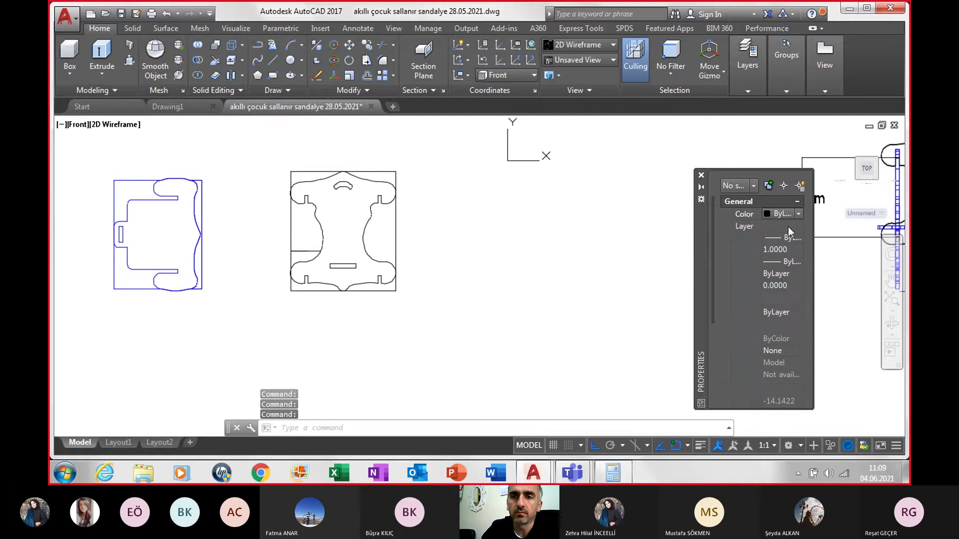
pyautogui.click(272, 75)
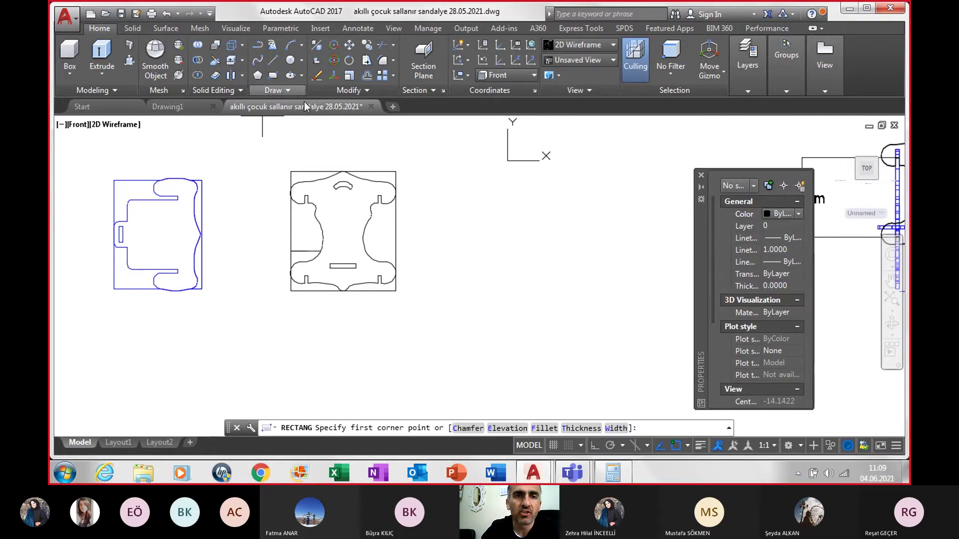
pyautogui.click(445, 290)
pyautogui.write('54.6')
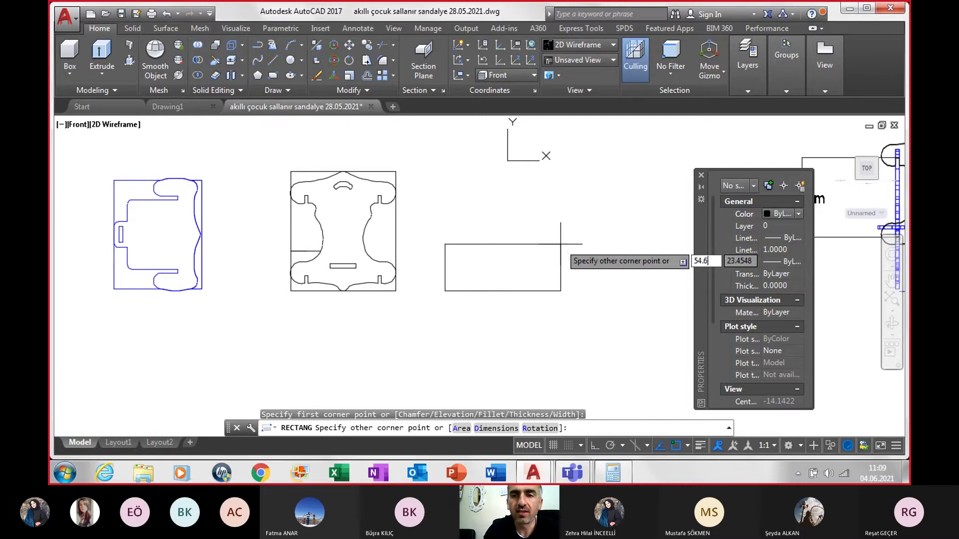
pyautogui.press('Tab')
pyautogui.write('12')
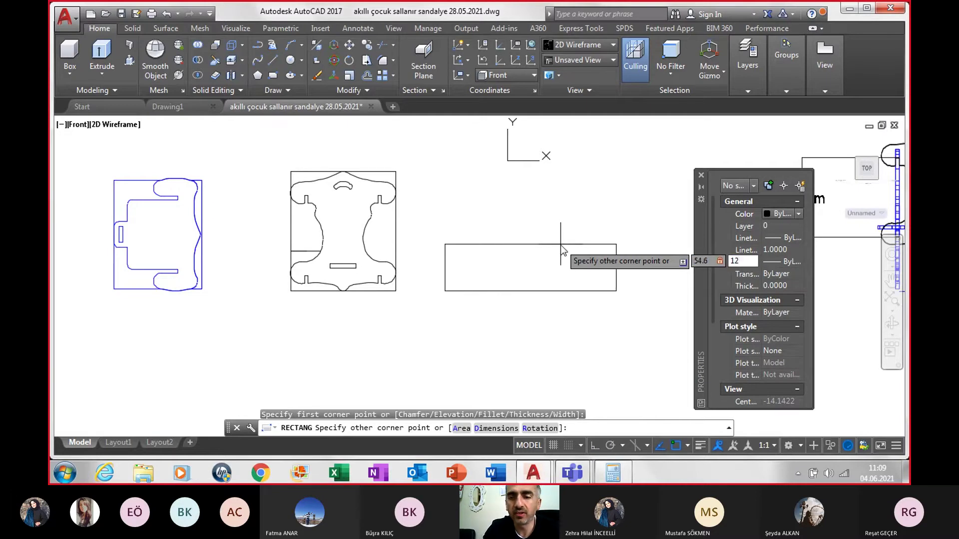
pyautogui.press('Return')
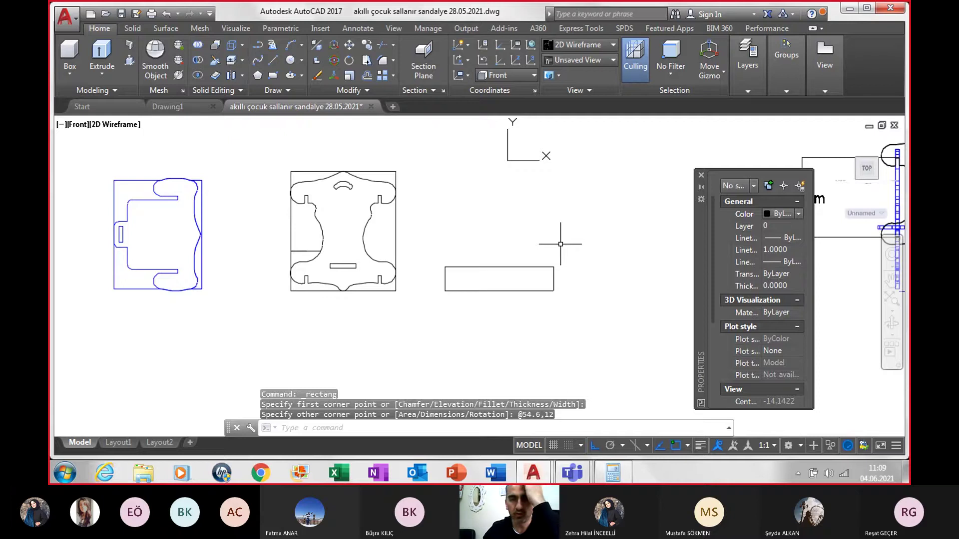
pyautogui.scroll(2, 549, 288)
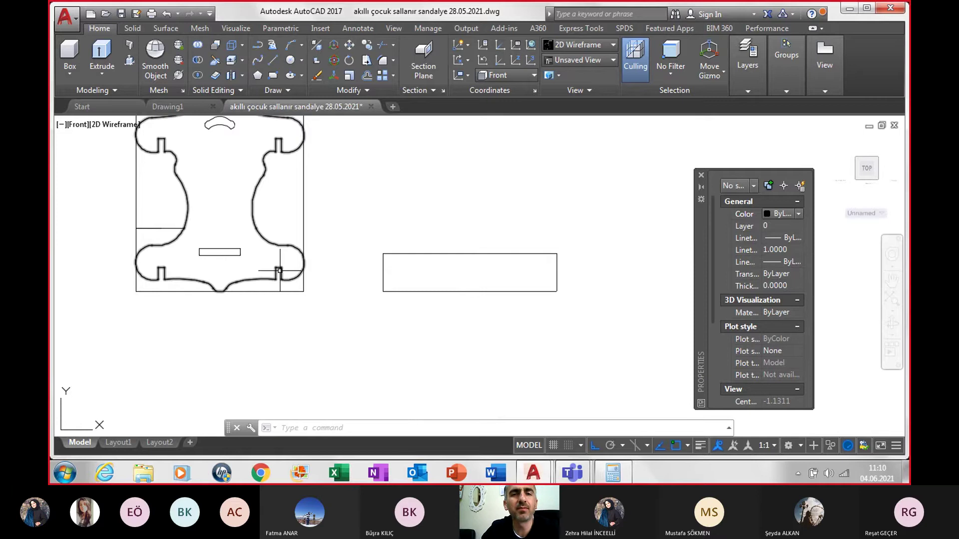
pyautogui.scroll(-2, 317, 283)
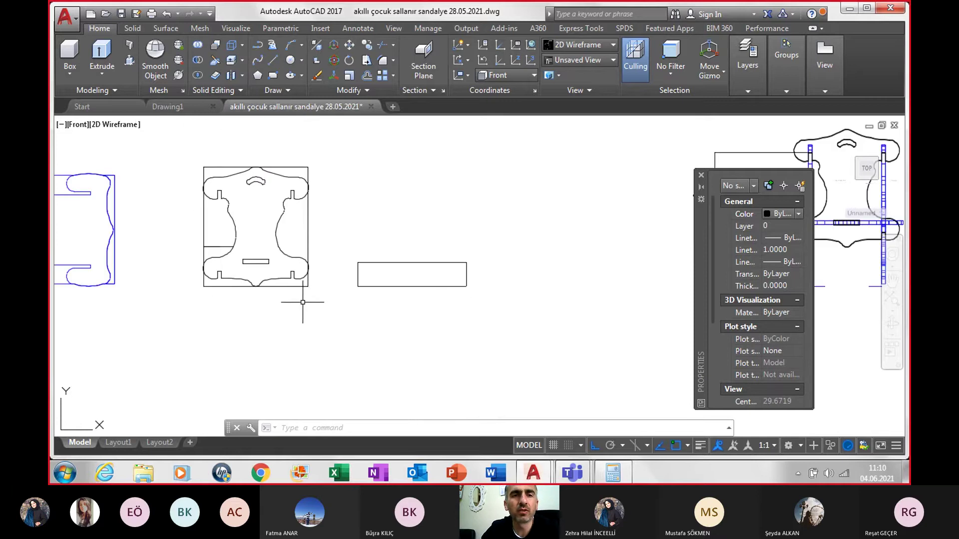
pyautogui.scroll(-3, 305, 300)
pyautogui.scroll(-3, 311, 294)
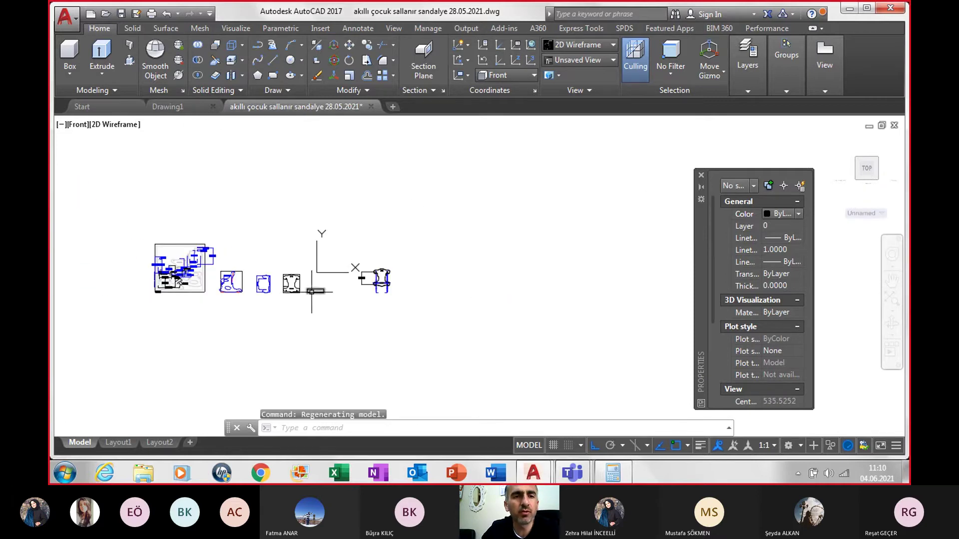
pyautogui.scroll(2, 262, 306)
pyautogui.scroll(4, 310, 288)
pyautogui.scroll(2, 357, 269)
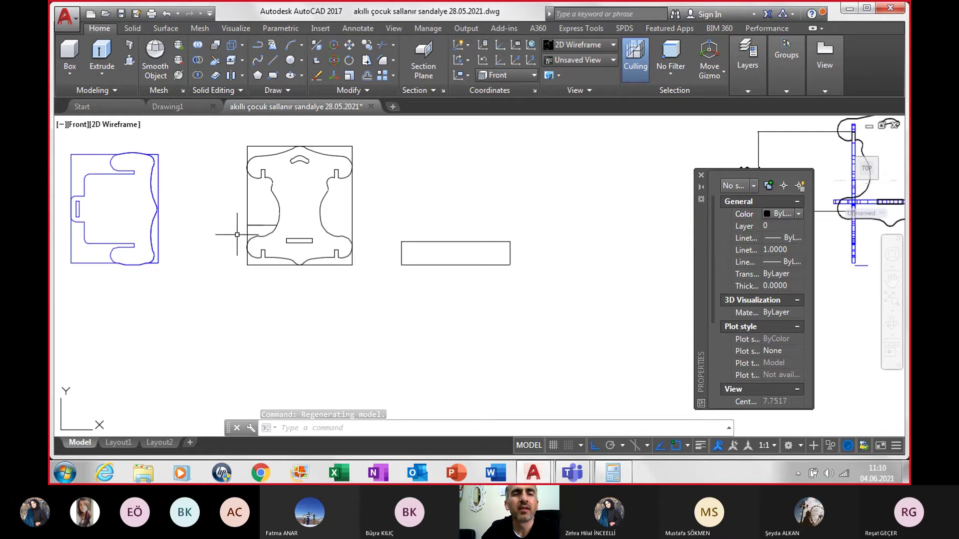
# - Copy the chair panel outline so its bottom dip sits at the rectangle's bottom midpoint
pyautogui.click(266, 238)
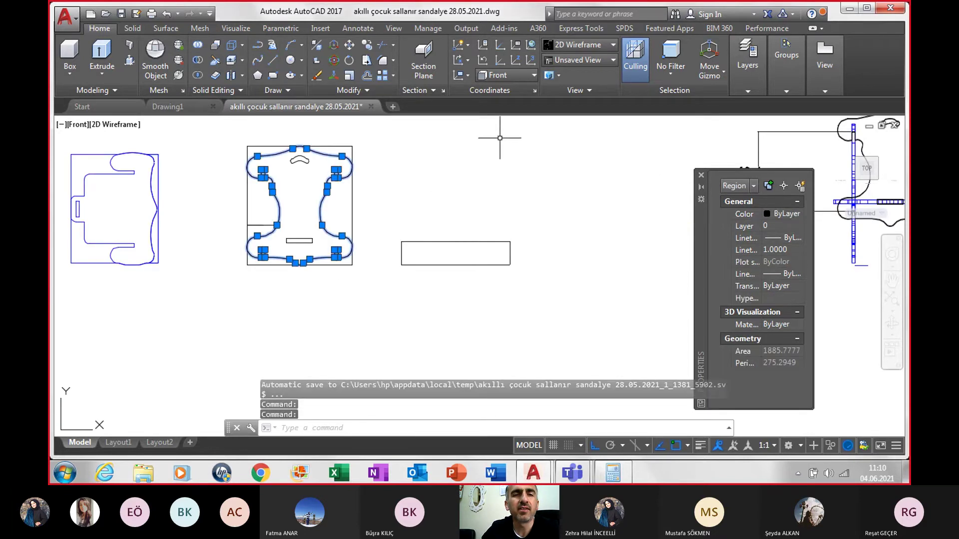
pyautogui.click(366, 45)
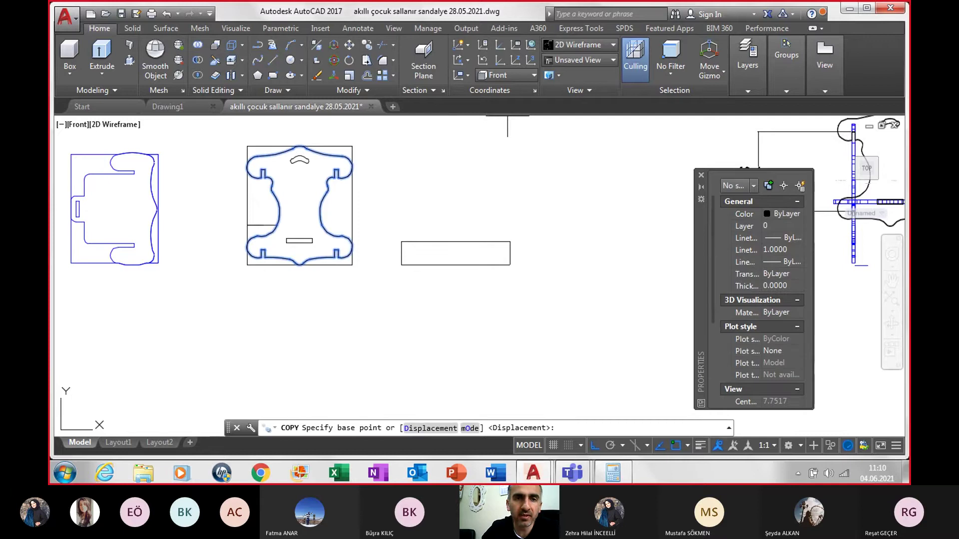
pyautogui.scroll(4, 322, 285)
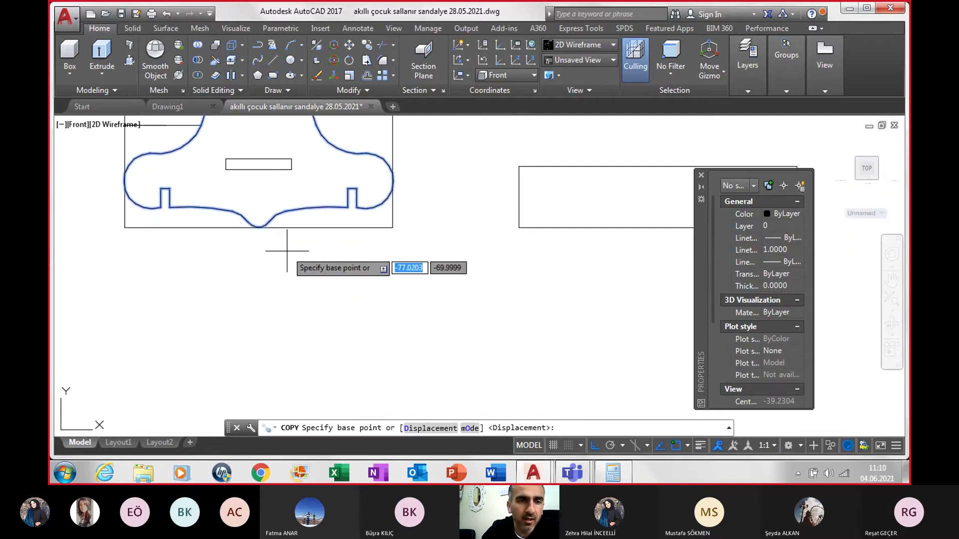
pyautogui.click(257, 228)
pyautogui.moveTo(658, 196); pyautogui.dragTo(488, 197, button='middle')
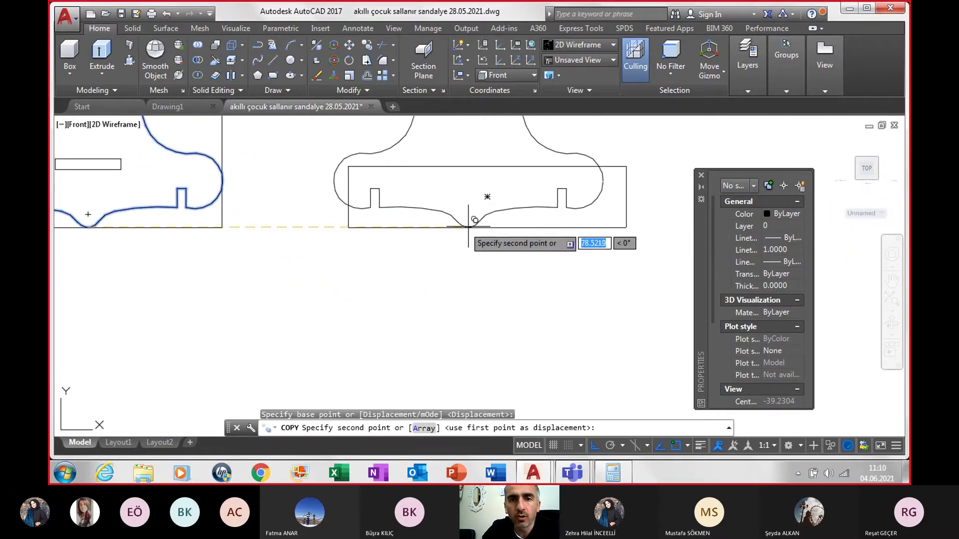
pyautogui.click(488, 227)
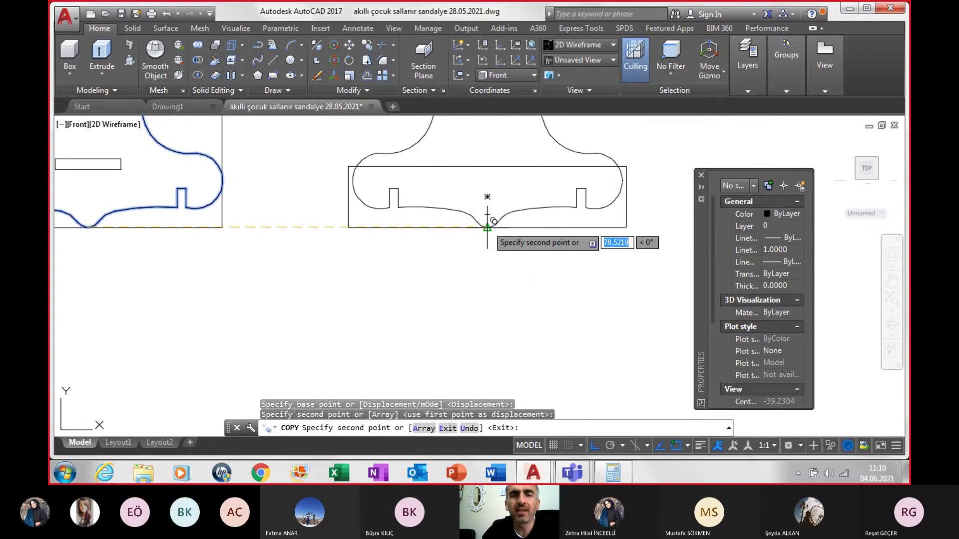
pyautogui.press('Escape')
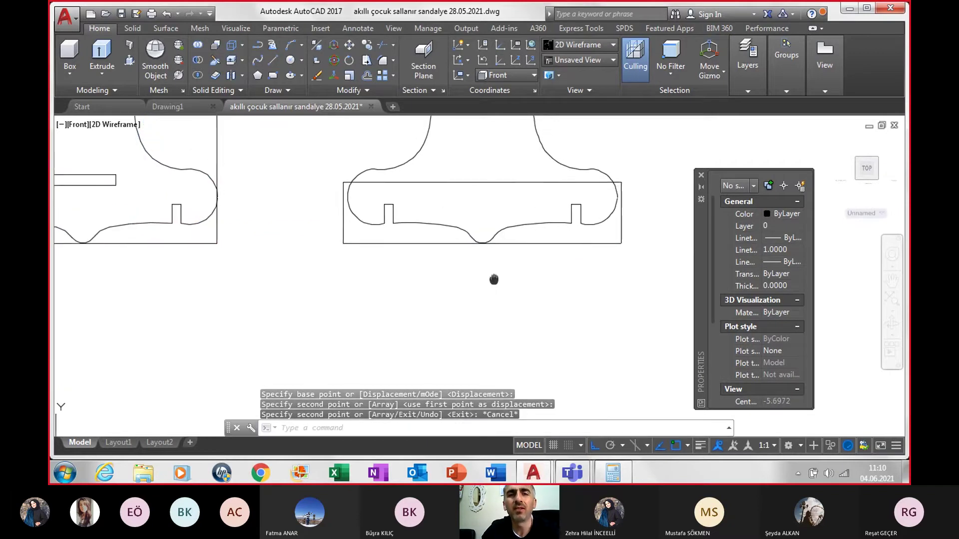
pyautogui.moveTo(499, 262); pyautogui.dragTo(481, 322, button='middle')
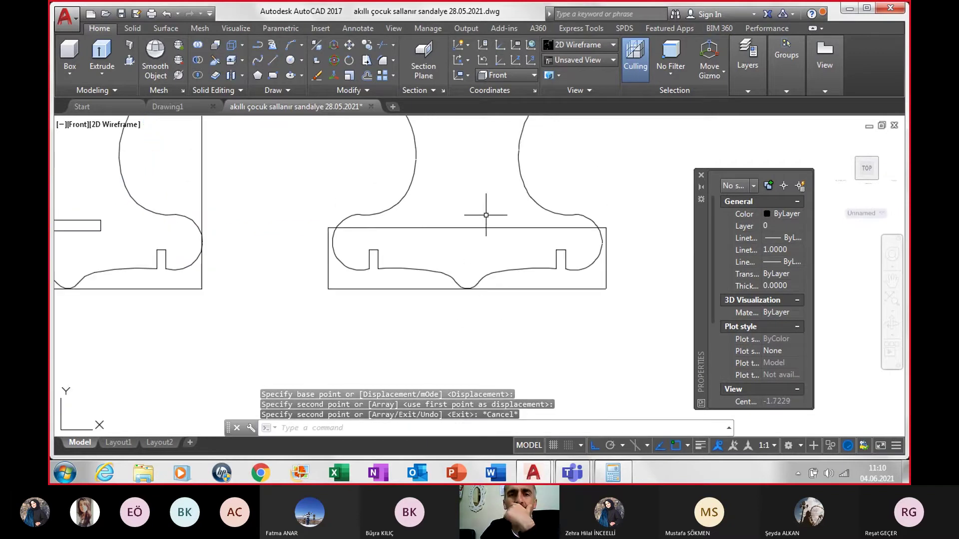
# - Explode the copied outline over the rectangle into separate curves
pyautogui.click(519, 173)
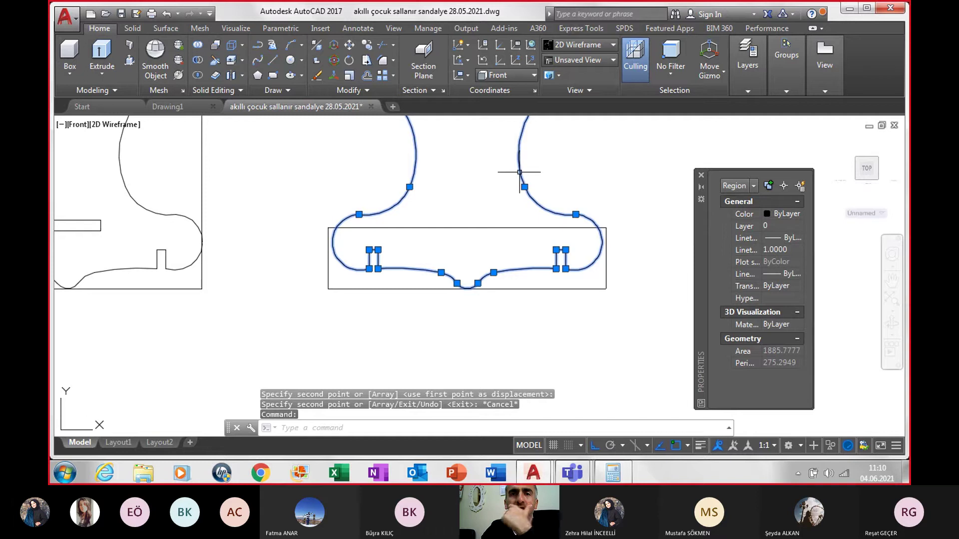
pyautogui.click(343, 90)
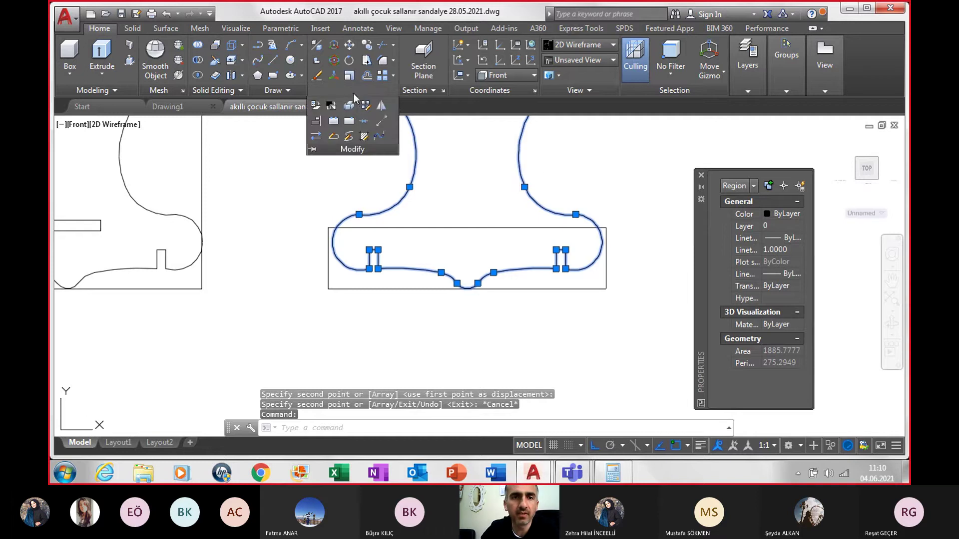
pyautogui.click(364, 107)
pyautogui.scroll(-2, 443, 179)
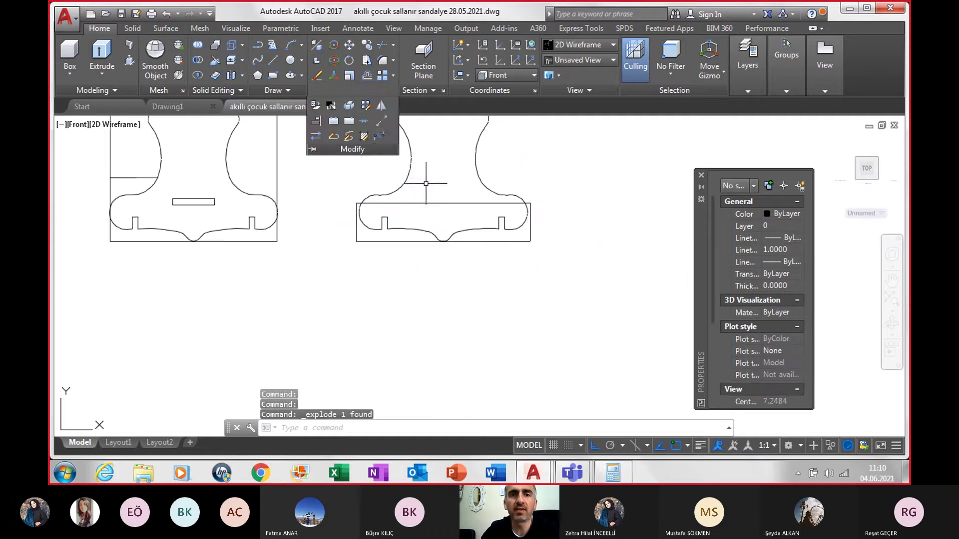
pyautogui.press('Escape')
pyautogui.scroll(-2, 417, 286)
# - Window-select the upper curves of the exploded copy and delete them
pyautogui.click(342, 181)
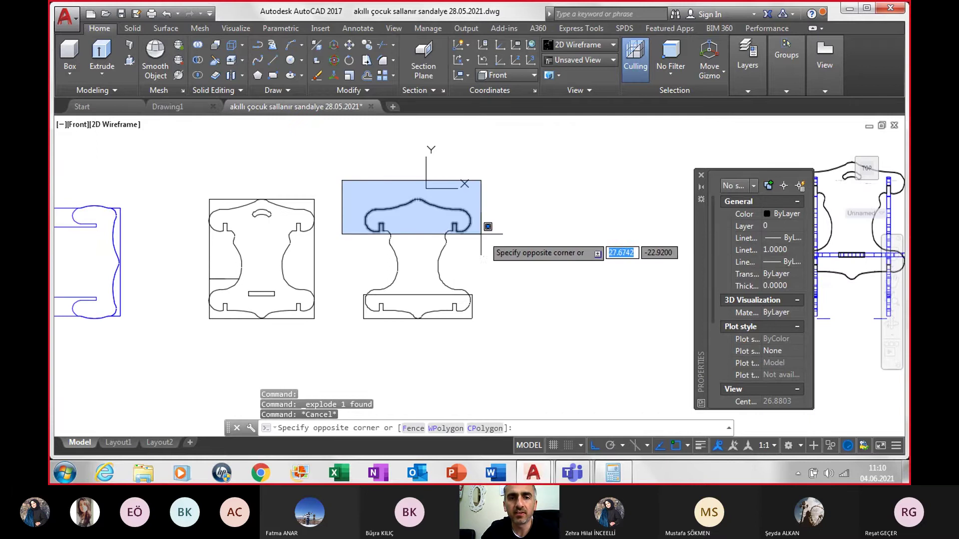
pyautogui.click(512, 286)
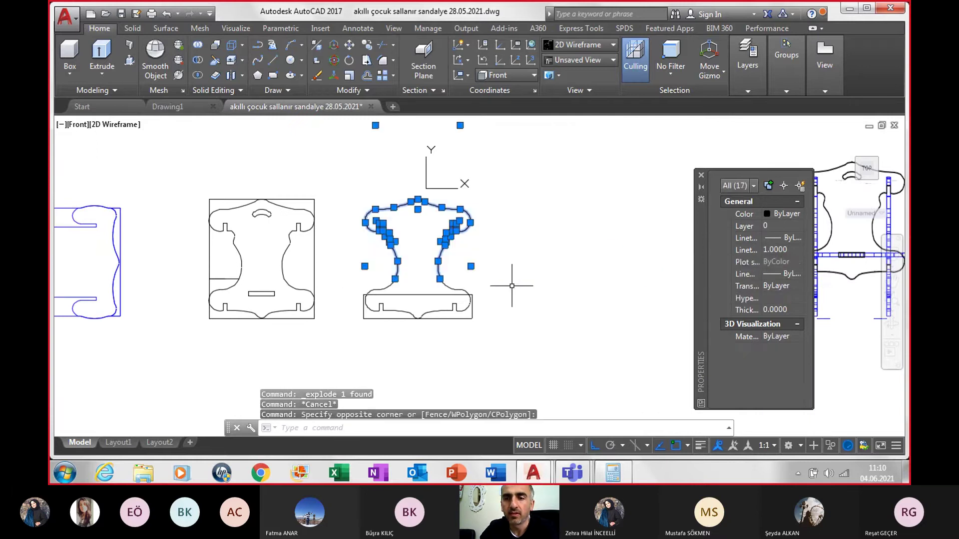
pyautogui.press('Delete')
pyautogui.scroll(2, 393, 316)
pyautogui.scroll(2, 396, 310)
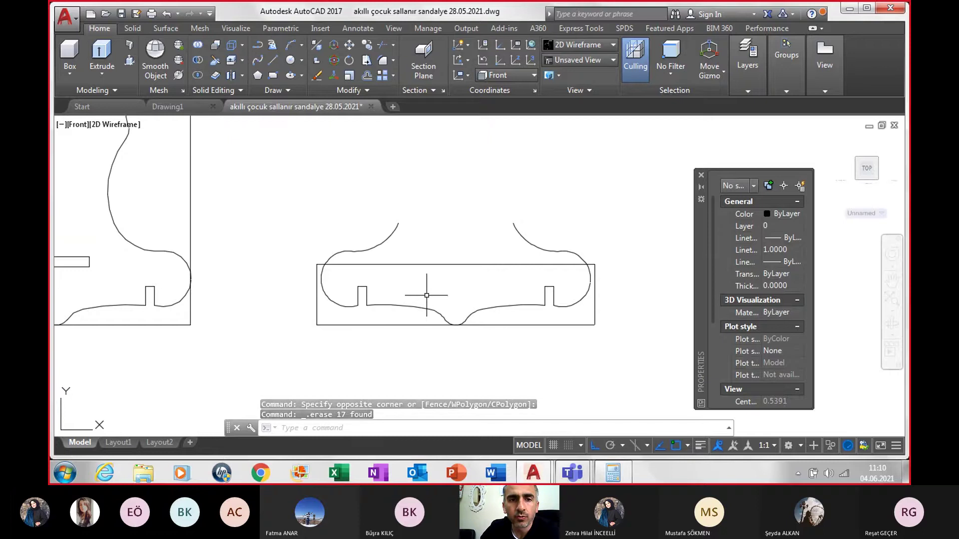
# - Look back at the dimensioned reference sheet, then return to the chair panels
pyautogui.scroll(-4, 426, 293)
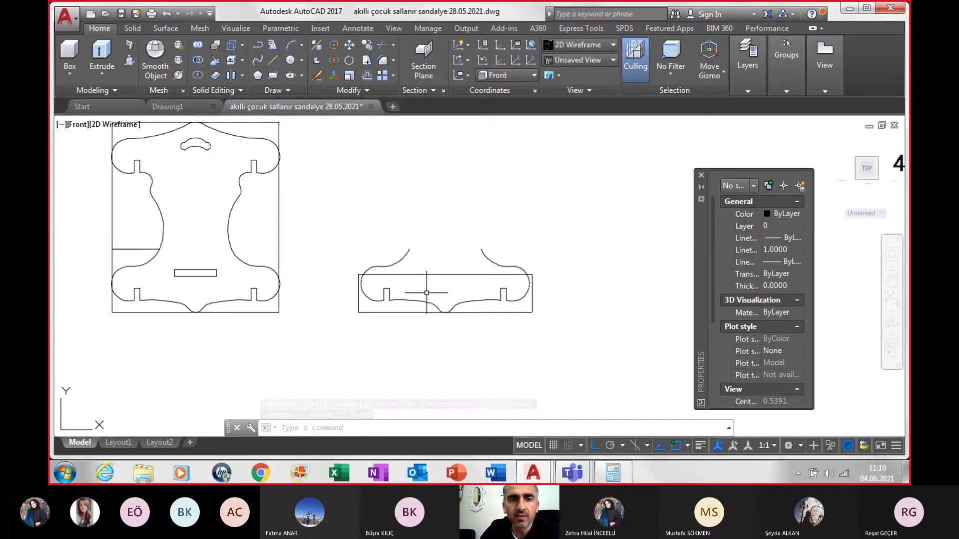
pyautogui.scroll(-3, 427, 293)
pyautogui.scroll(-3, 349, 297)
pyautogui.scroll(-2, 232, 302)
pyautogui.scroll(2, 232, 301)
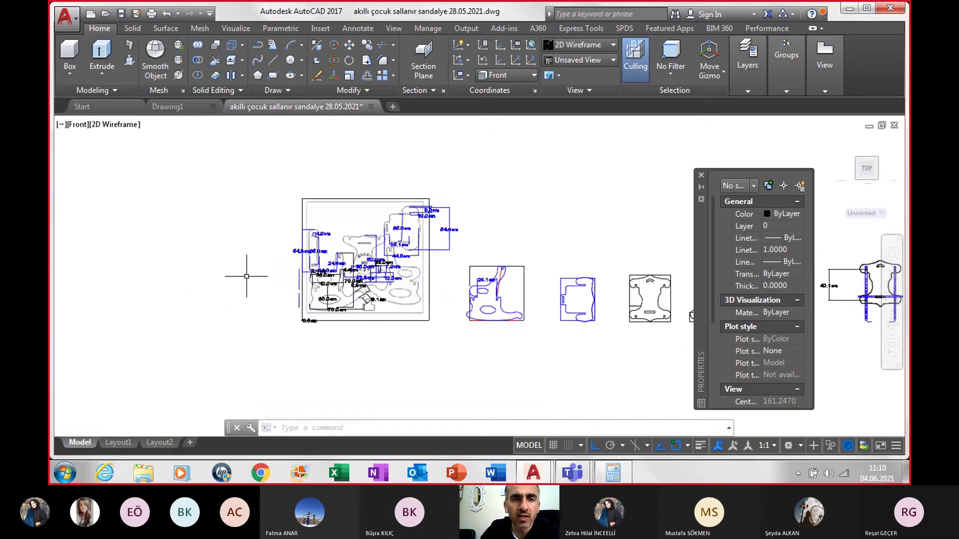
pyautogui.scroll(2, 253, 271)
pyautogui.scroll(2, 300, 277)
pyautogui.scroll(2, 324, 280)
pyautogui.scroll(1, 324, 281)
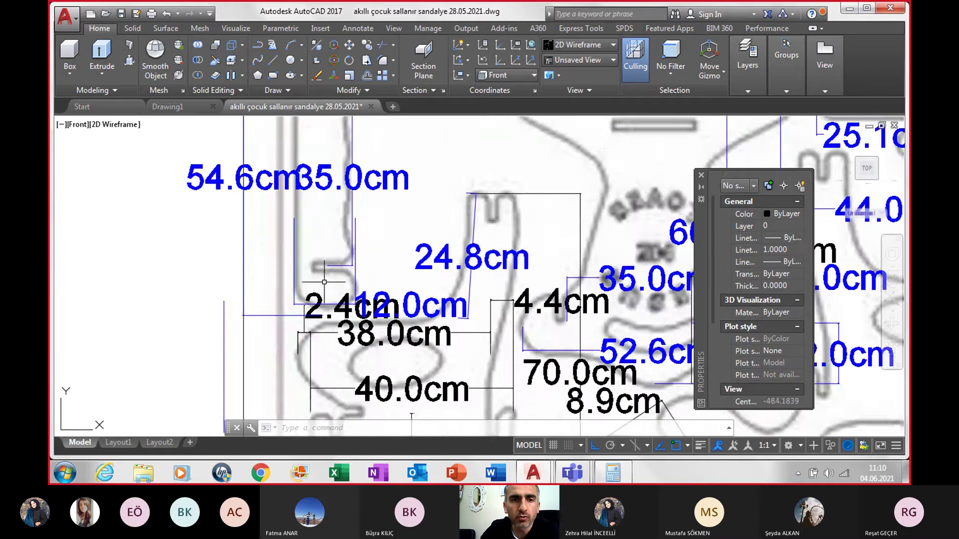
pyautogui.scroll(2, 318, 278)
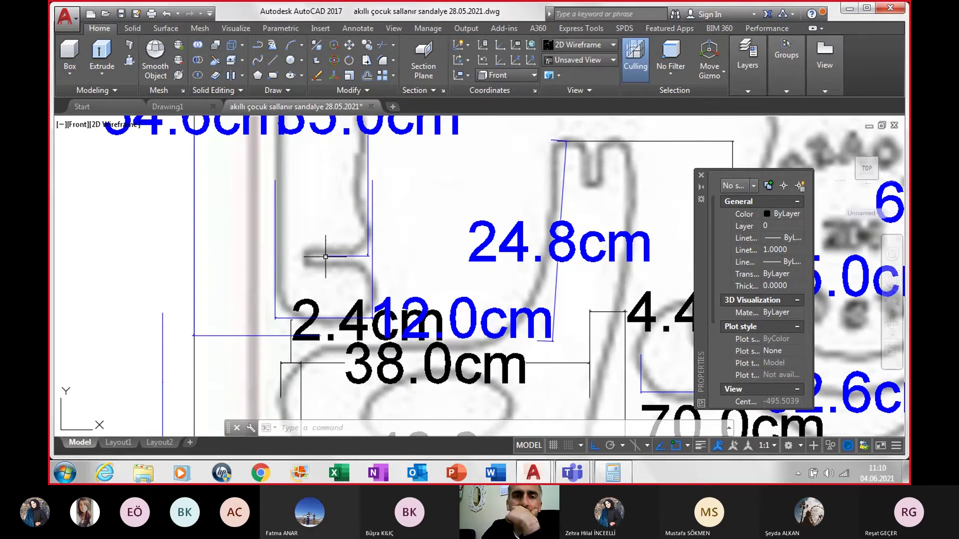
pyautogui.scroll(-5, 325, 257)
pyautogui.scroll(-3, 332, 253)
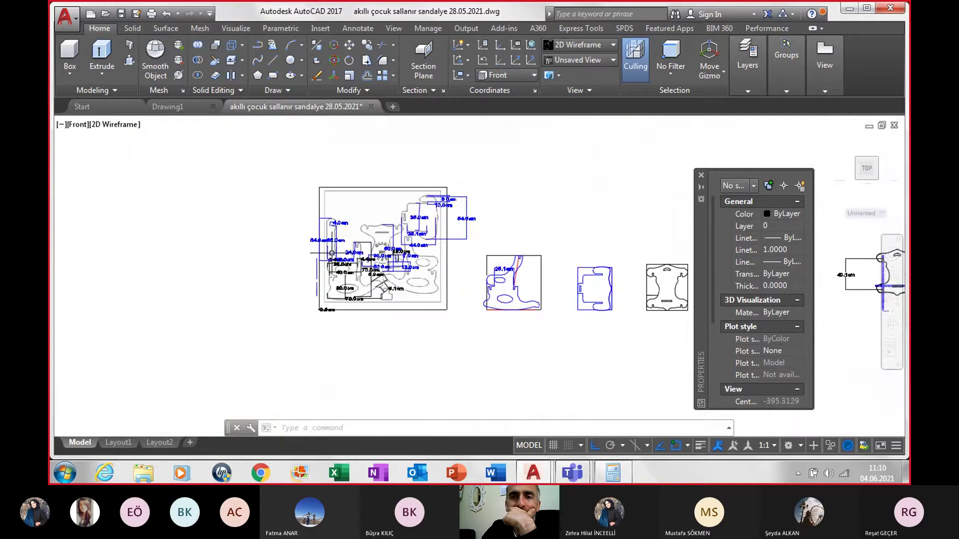
pyautogui.moveTo(494, 283); pyautogui.dragTo(245, 277, button='middle')
pyautogui.scroll(4, 465, 309)
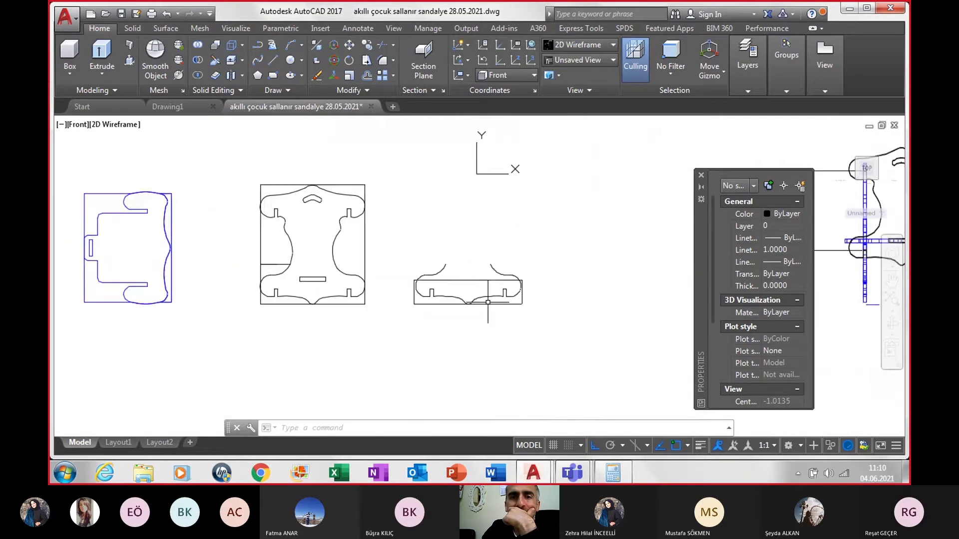
pyautogui.scroll(2, 455, 294)
pyautogui.scroll(2, 455, 294)
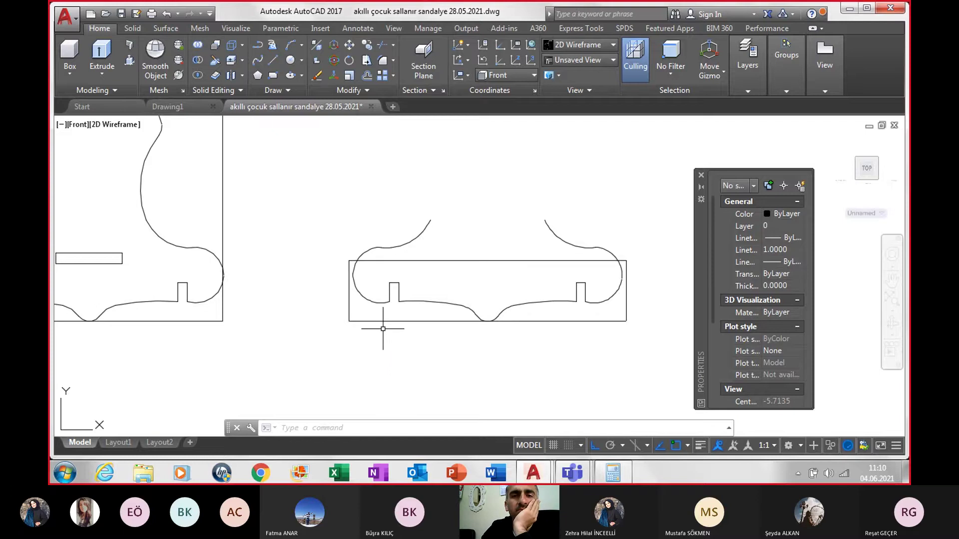
# - Draw a polyline 4 units up from the left notch, then horizontally across the profile
pyautogui.write('pl')
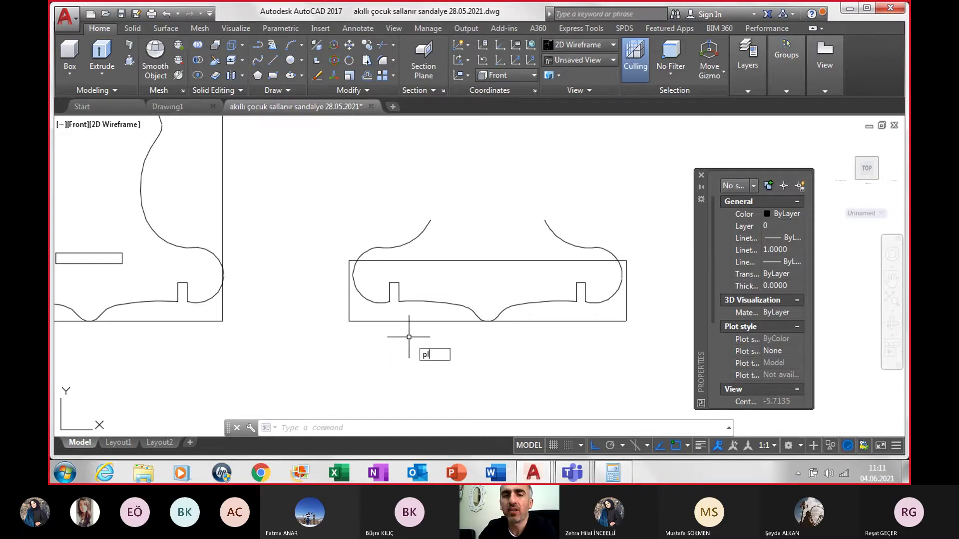
pyautogui.press('Return')
pyautogui.scroll(2, 391, 291)
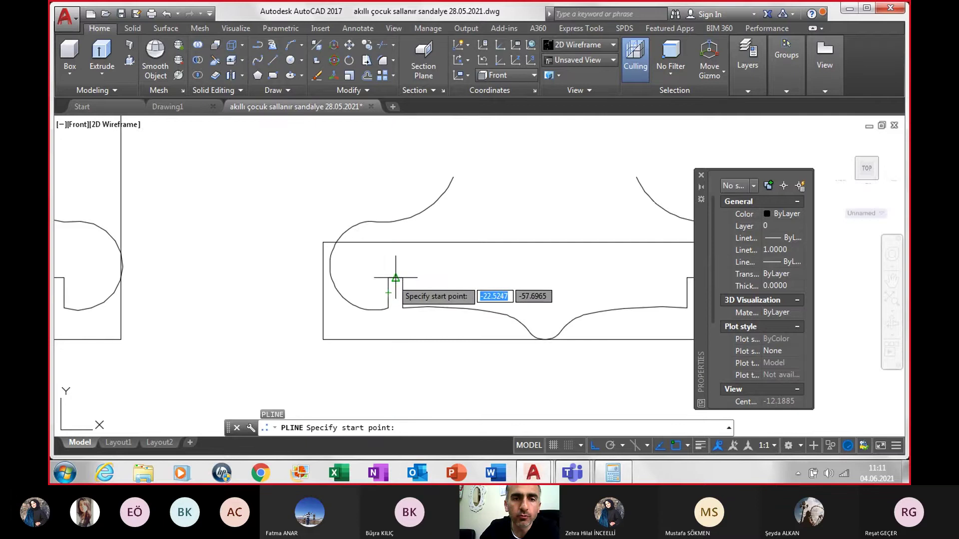
pyautogui.click(395, 279)
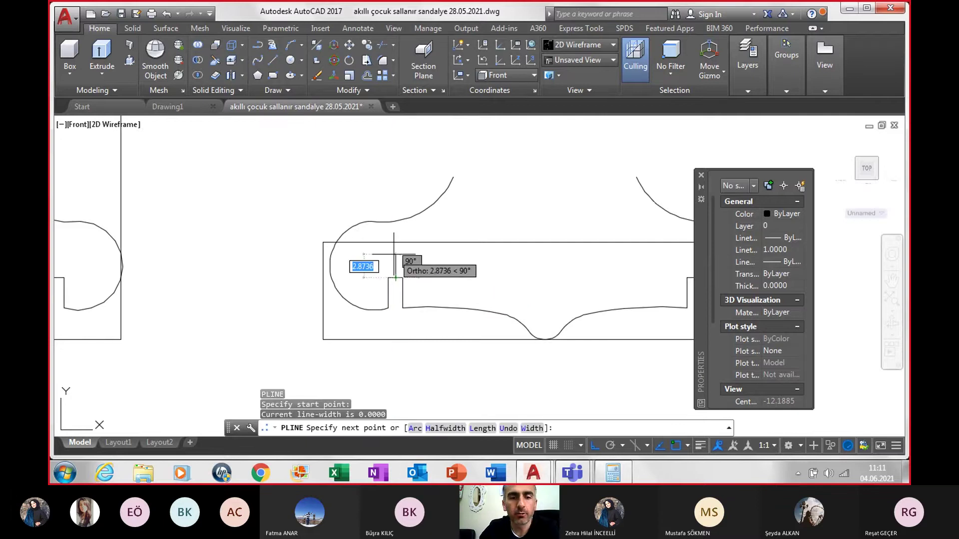
pyautogui.write('4')
pyautogui.press('Return')
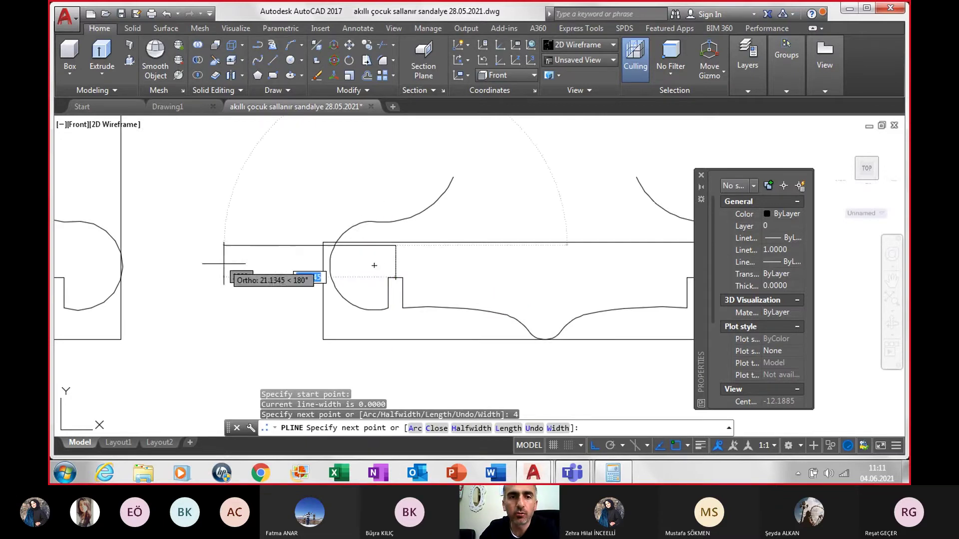
pyautogui.click(255, 245)
pyautogui.scroll(-3, 257, 244)
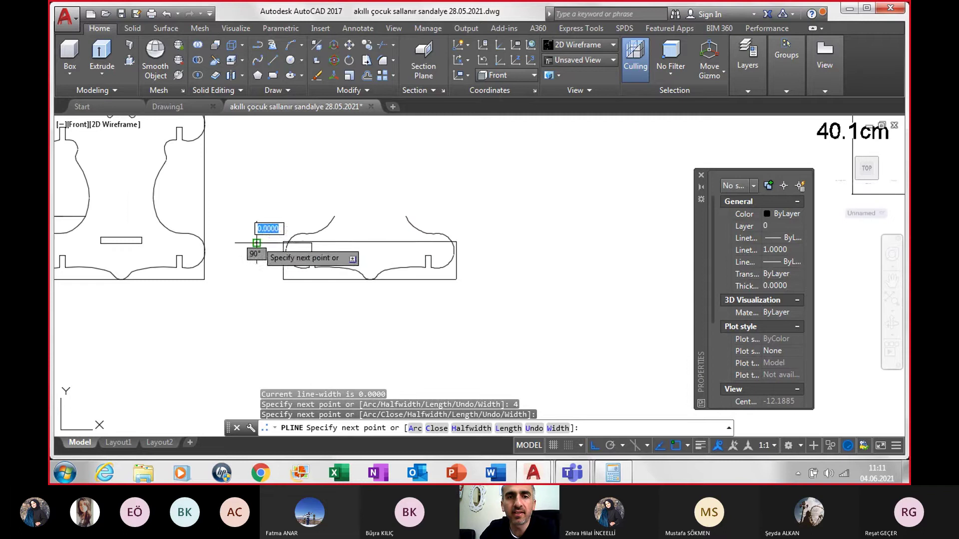
pyautogui.click(518, 248)
pyautogui.press('Escape')
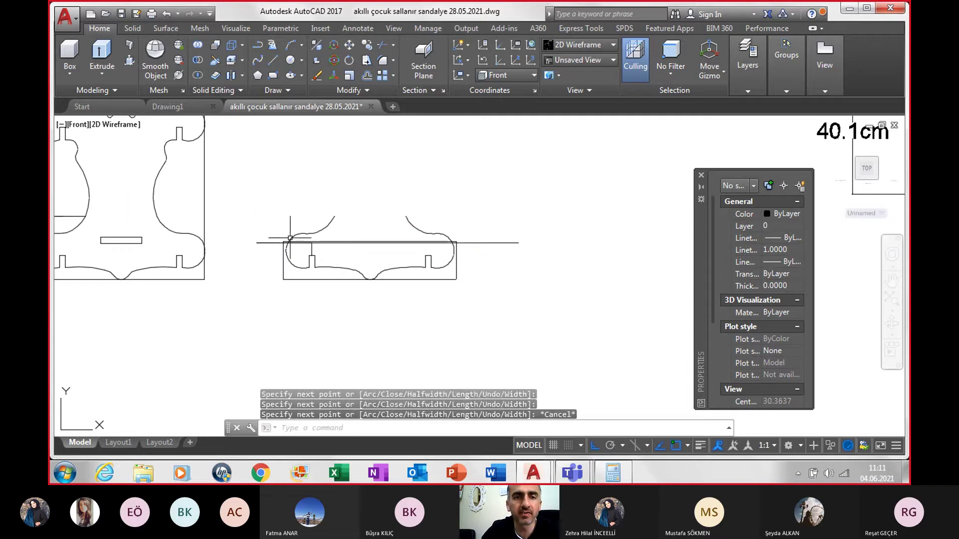
# - Trim the end arc pieces and the rectangle's top edge back to the new line
pyautogui.scroll(4, 289, 238)
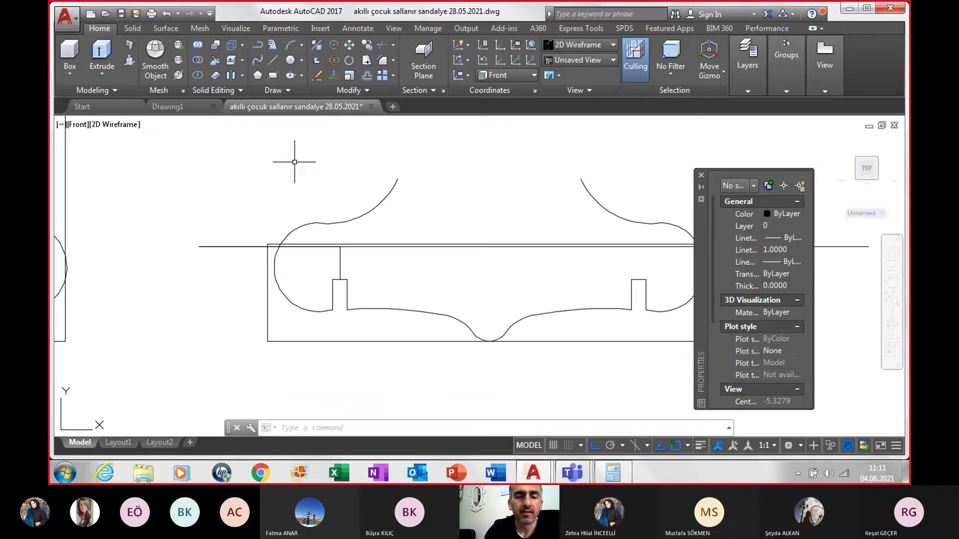
pyautogui.write('TR')
pyautogui.press('Return')
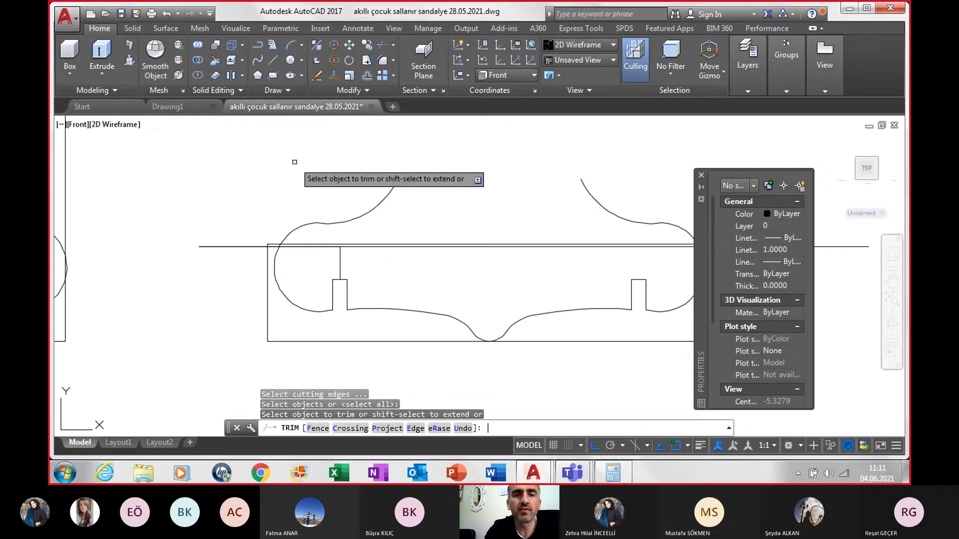
pyautogui.click(290, 233)
pyautogui.scroll(3, 295, 238)
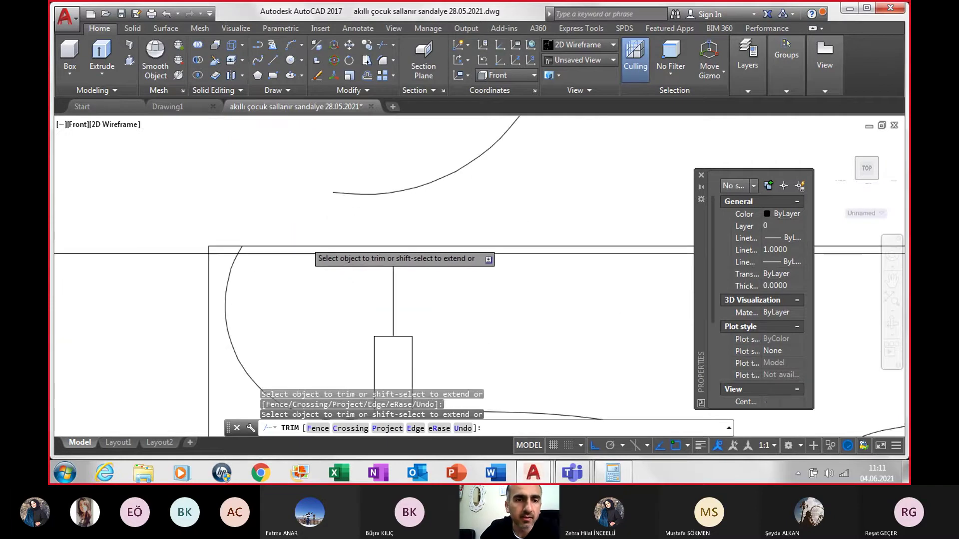
pyautogui.scroll(-2, 279, 273)
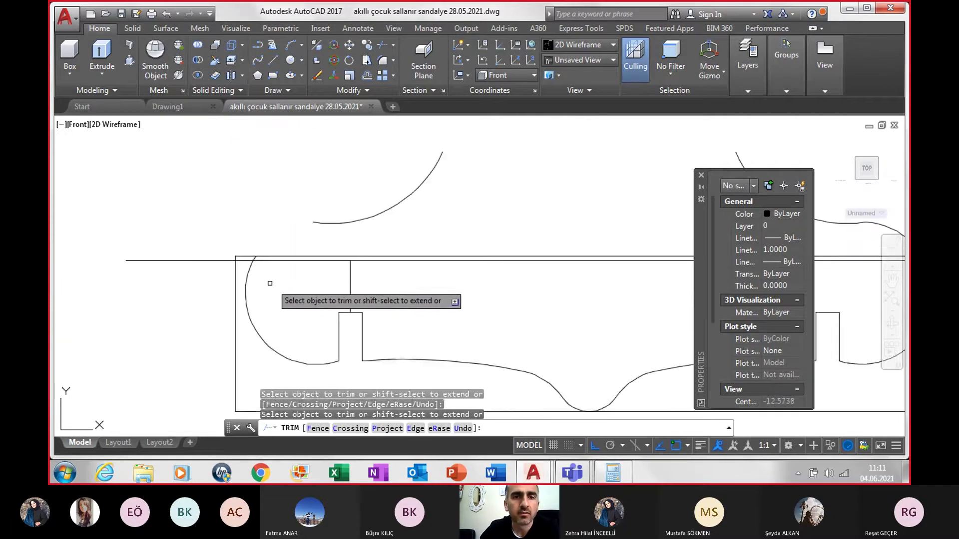
pyautogui.scroll(2, 245, 259)
pyautogui.click(239, 249)
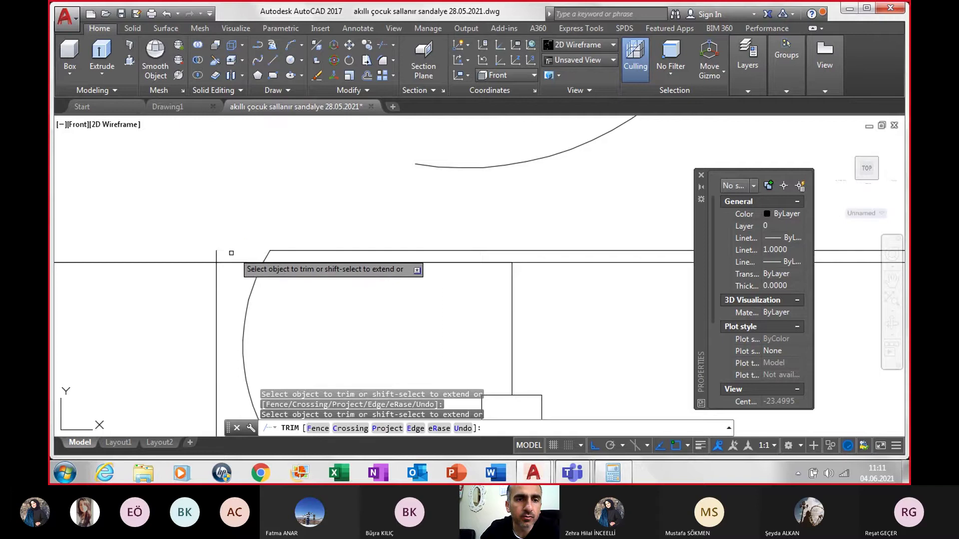
pyautogui.click(285, 251)
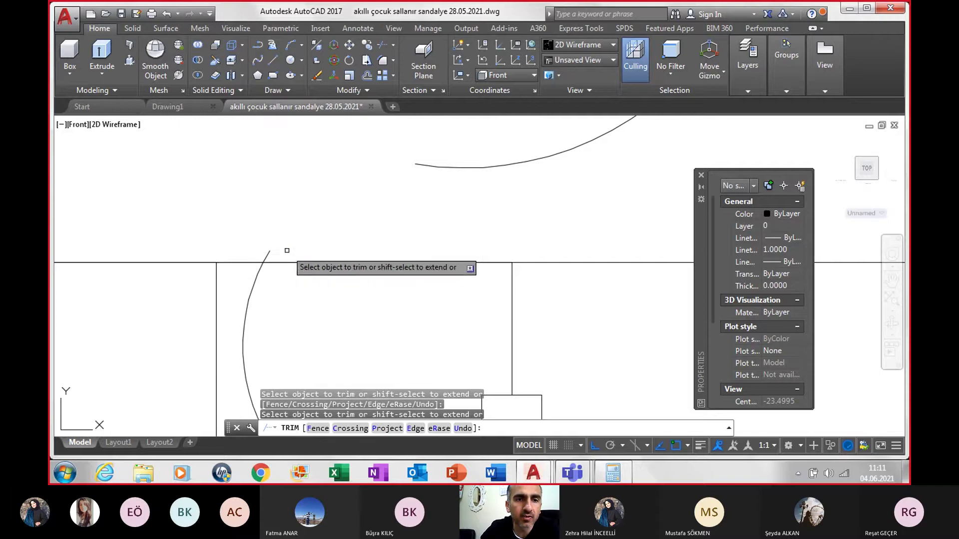
pyautogui.scroll(-2, 300, 252)
pyautogui.scroll(-2, 377, 257)
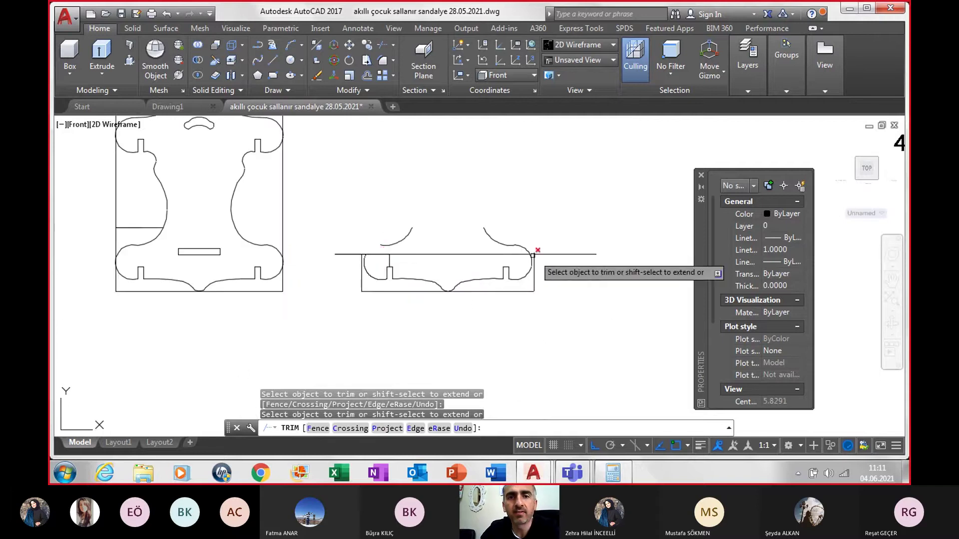
pyautogui.scroll(3, 540, 261)
pyautogui.click(479, 243)
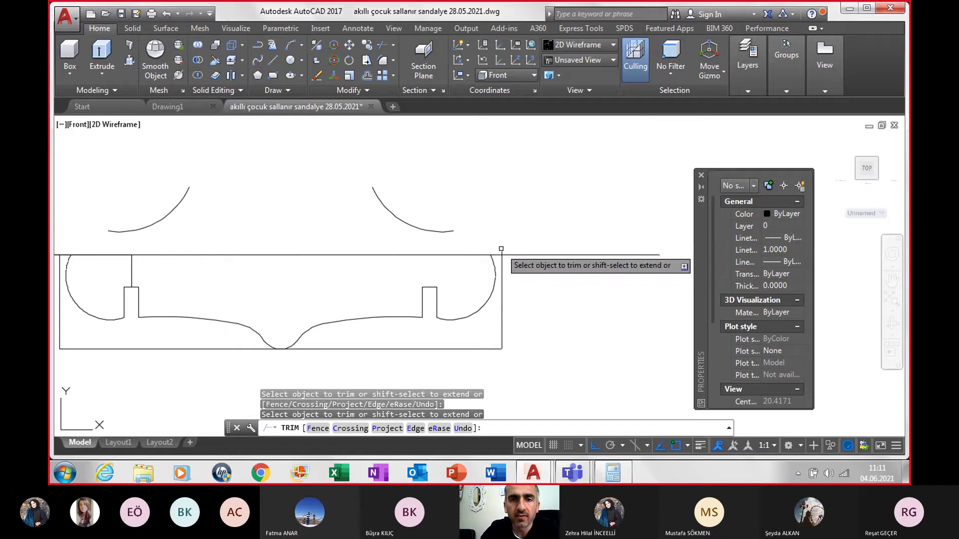
pyautogui.scroll(-2, 520, 254)
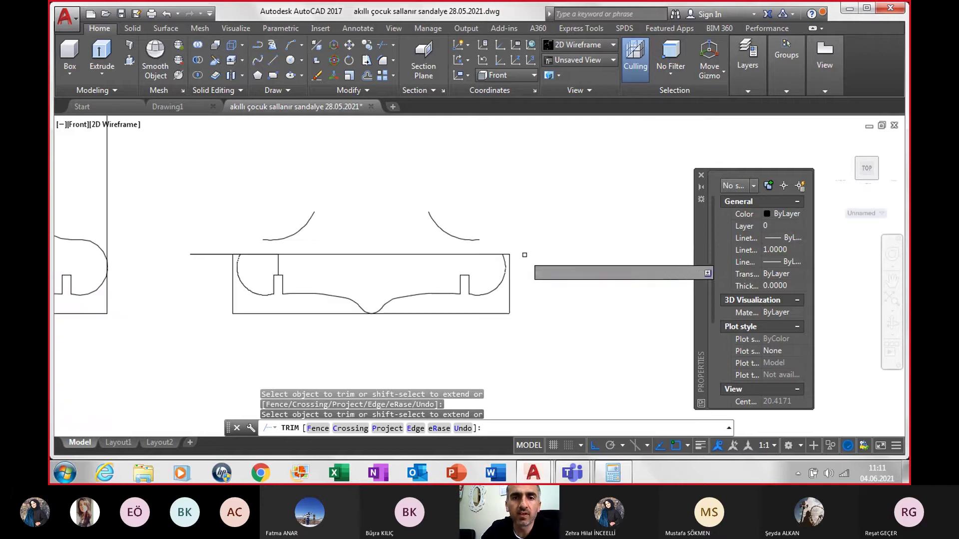
pyautogui.press('Escape')
# - Erase the two loose arcs and the bounding rectangle around the profile
pyautogui.click(186, 155)
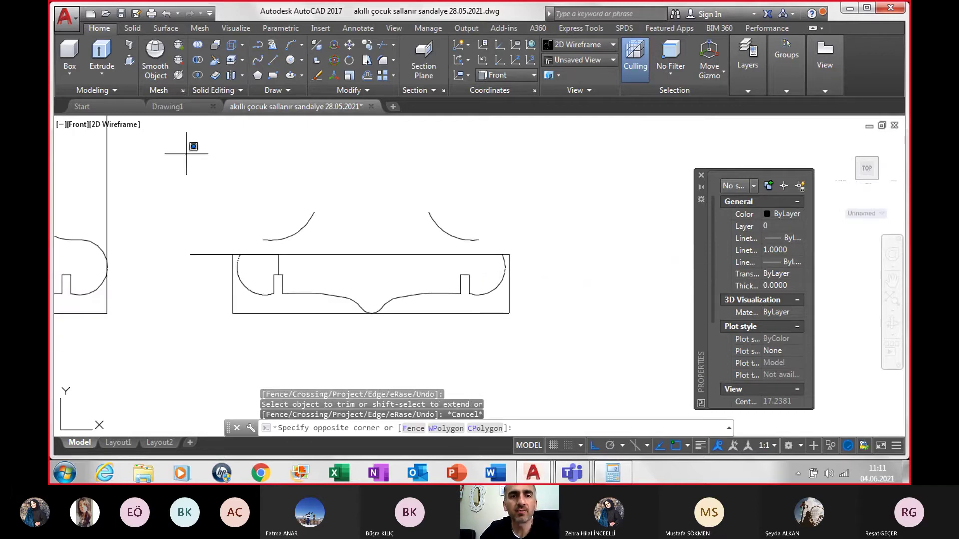
pyautogui.click(519, 250)
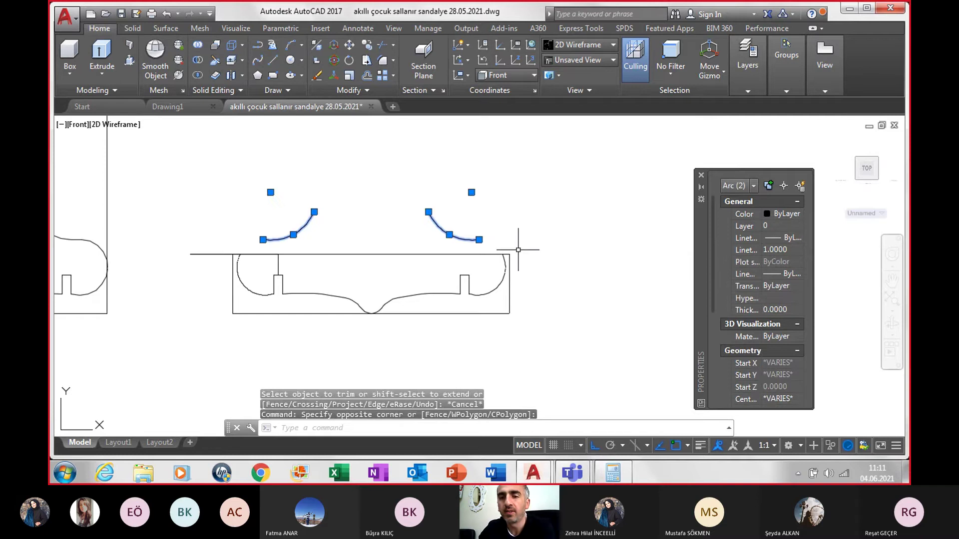
pyautogui.press('Delete')
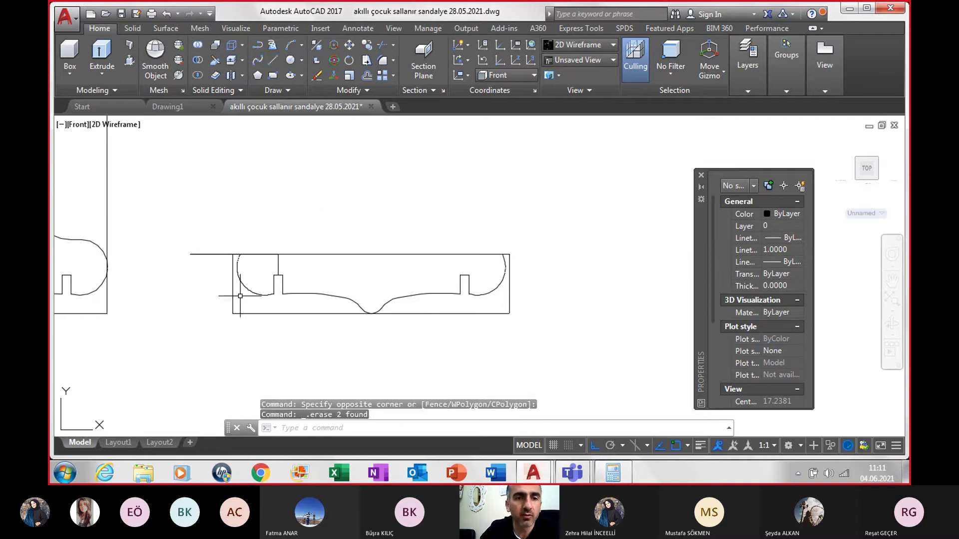
pyautogui.click(233, 292)
pyautogui.moveTo(232, 255)
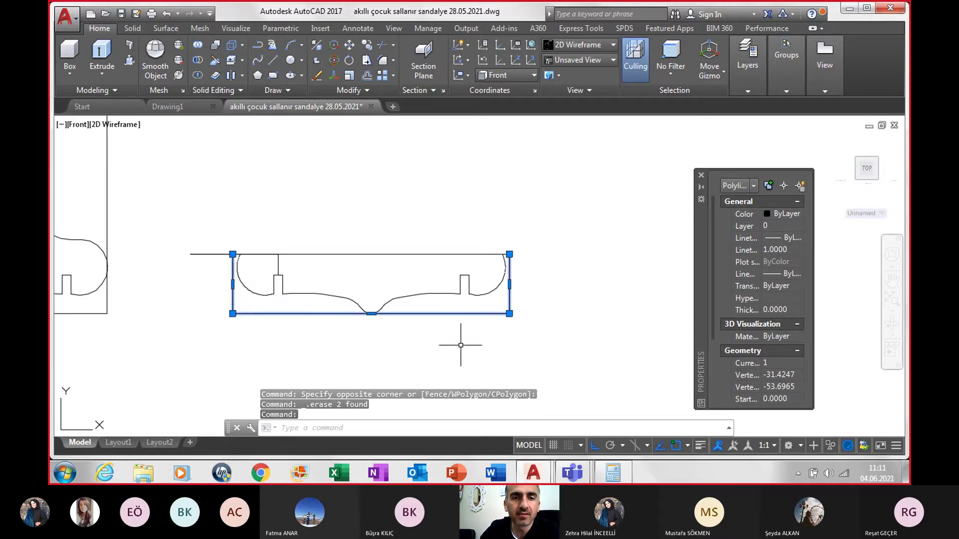
pyautogui.press('Delete')
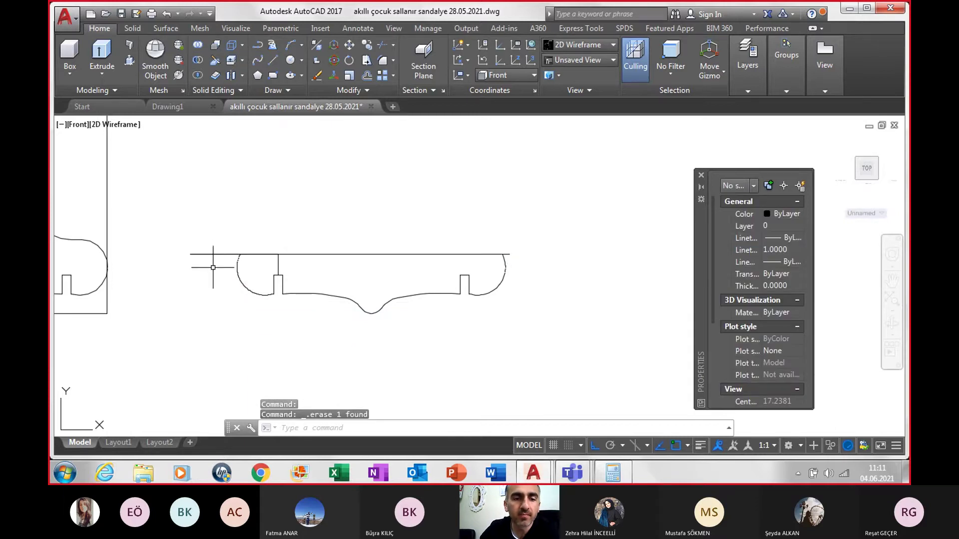
# - Trim the horizontal line's overhanging left end with TR
pyautogui.write('tr')
pyautogui.press('Return')
pyautogui.press('Return')
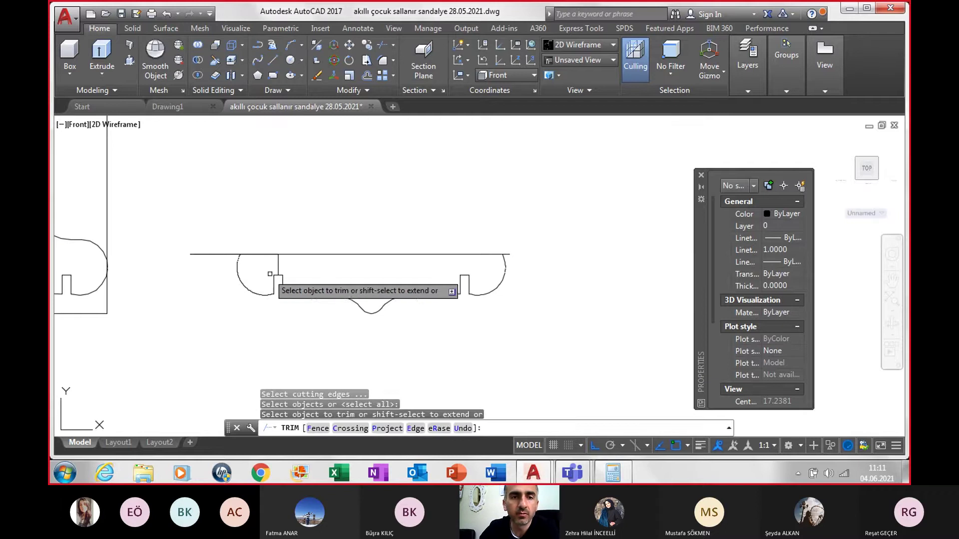
pyautogui.click(224, 254)
pyautogui.press('Escape')
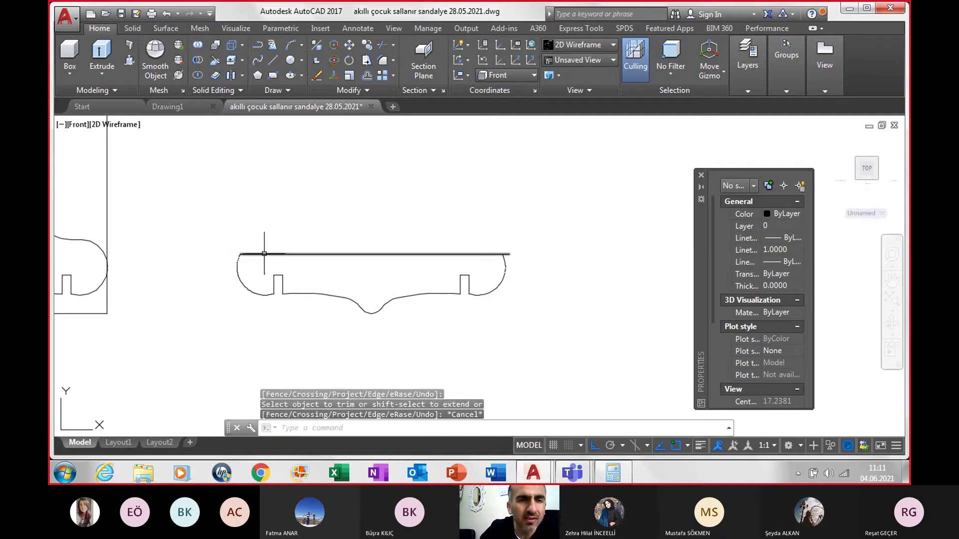
pyautogui.scroll(4, 281, 264)
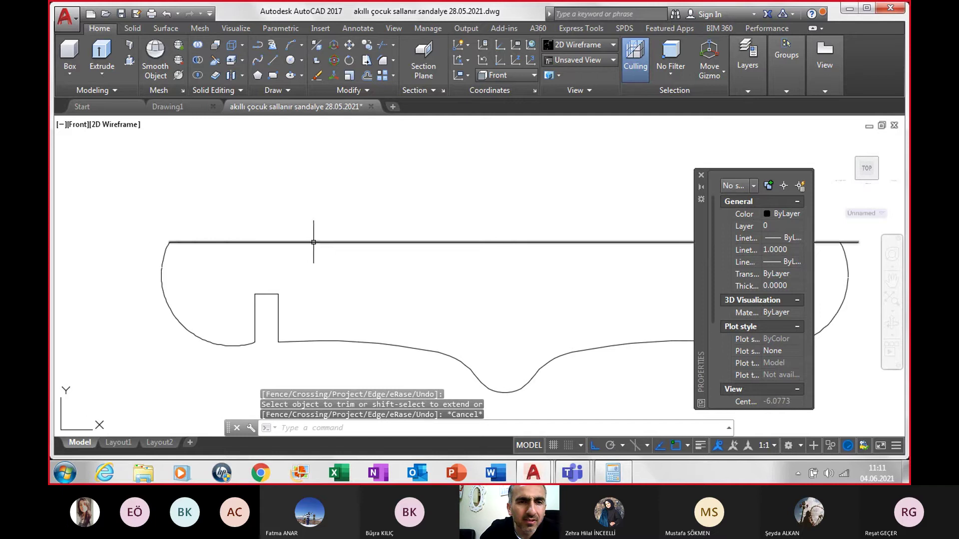
pyautogui.scroll(-4, 314, 243)
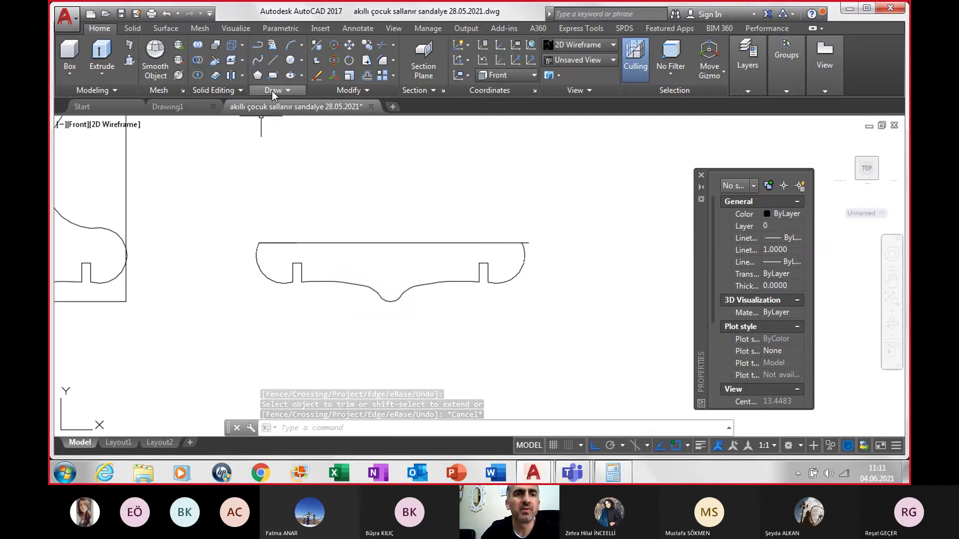
# - Attempt to convert the outline into a region, then cancel it and a further trim
pyautogui.click(274, 91)
pyautogui.click(302, 120)
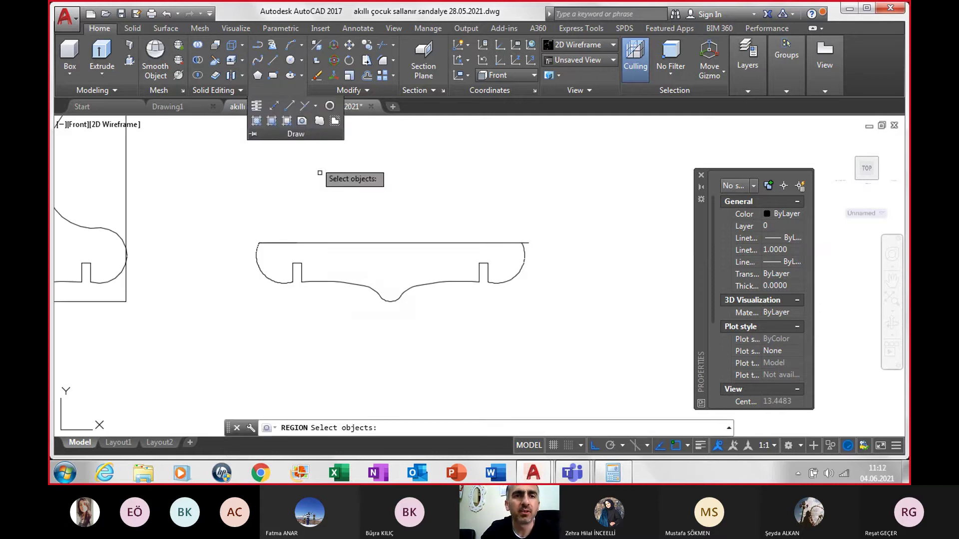
pyautogui.click(218, 217)
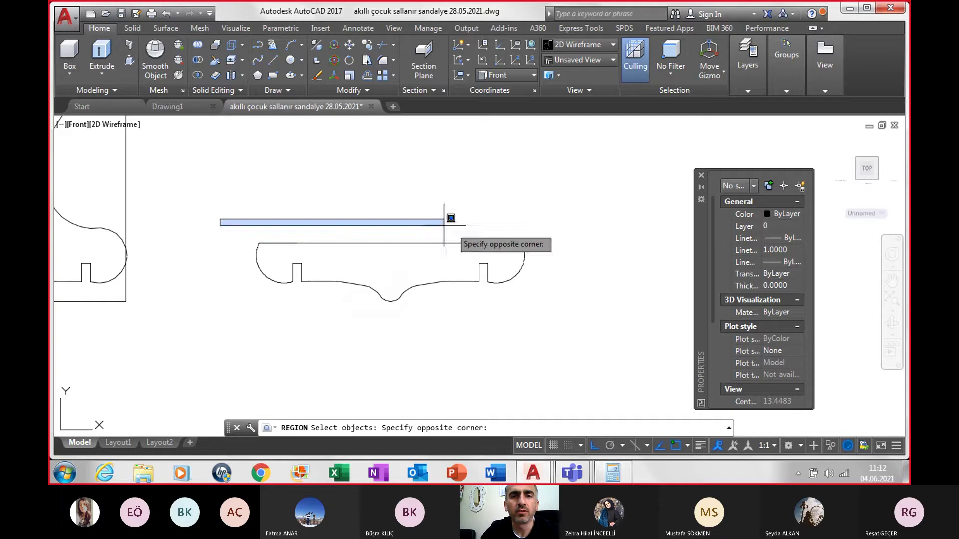
pyautogui.click(578, 334)
pyautogui.press('Escape')
pyautogui.scroll(2, 525, 245)
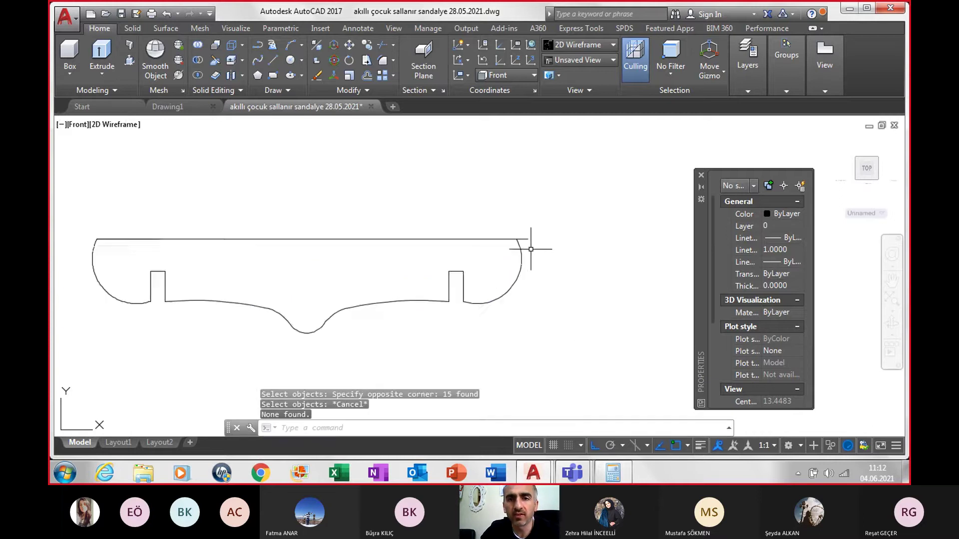
pyautogui.scroll(2, 521, 235)
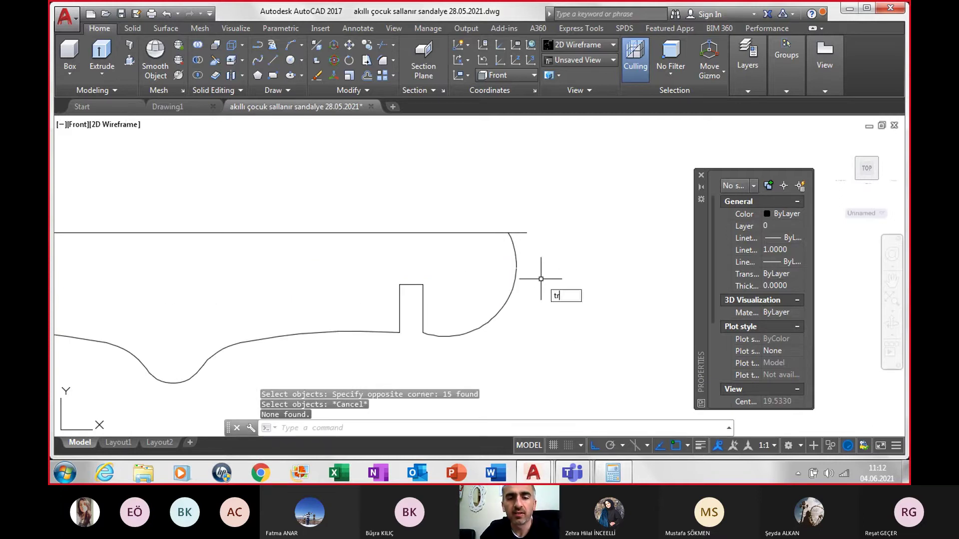
pyautogui.press('Return')
pyautogui.press('Return')
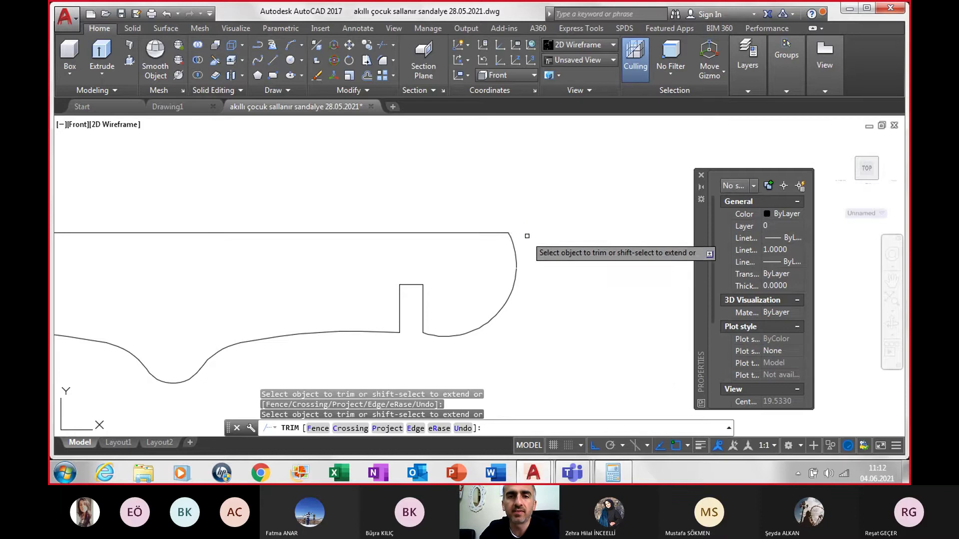
pyautogui.scroll(-2, 553, 270)
pyautogui.press('Escape')
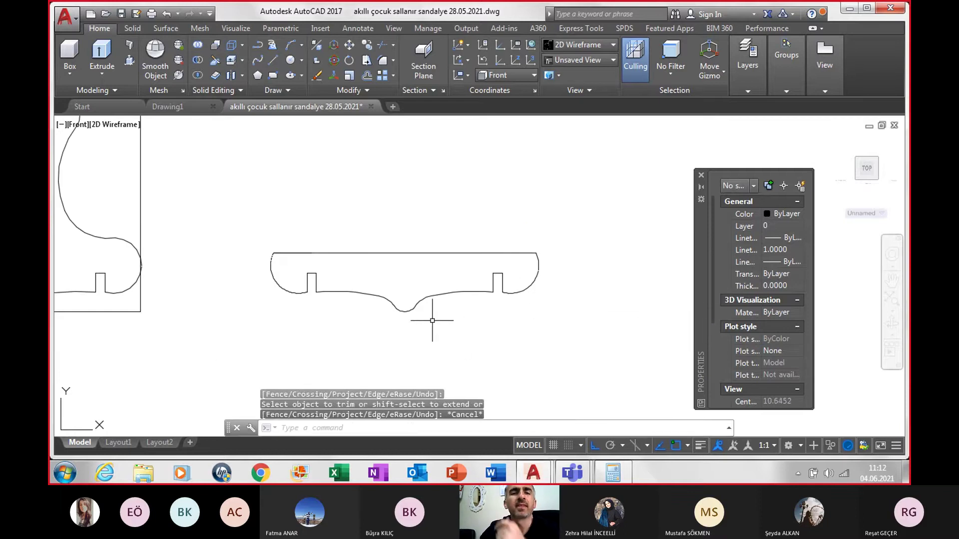
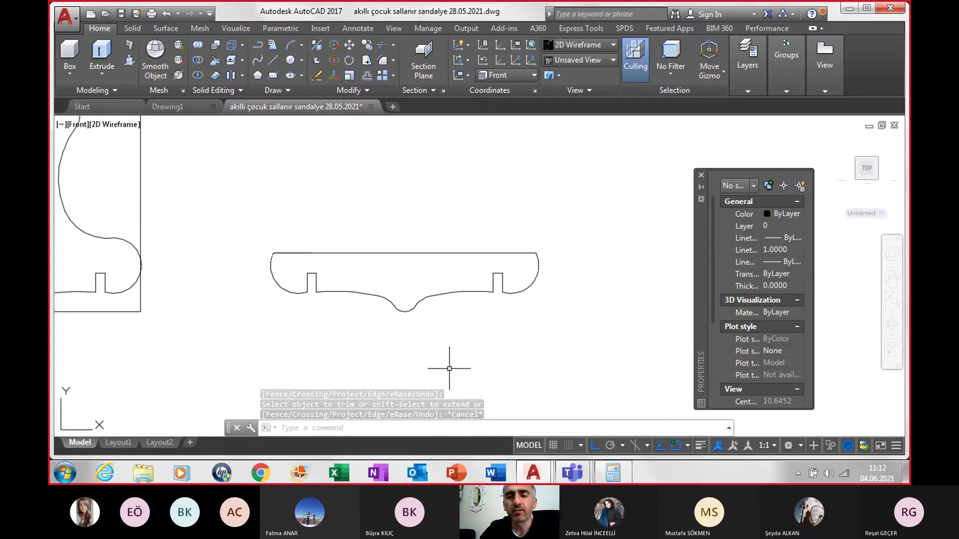
# - Draw a 12-unit vertical helper line down from the seat's top-edge midpoint
pyautogui.write('l')
pyautogui.press('Return')
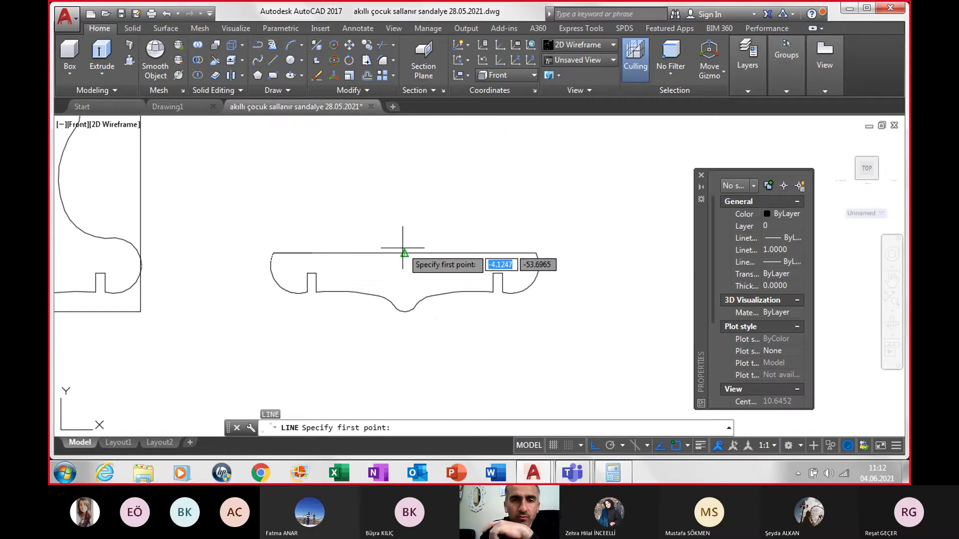
pyautogui.click(403, 253)
pyautogui.write('1')
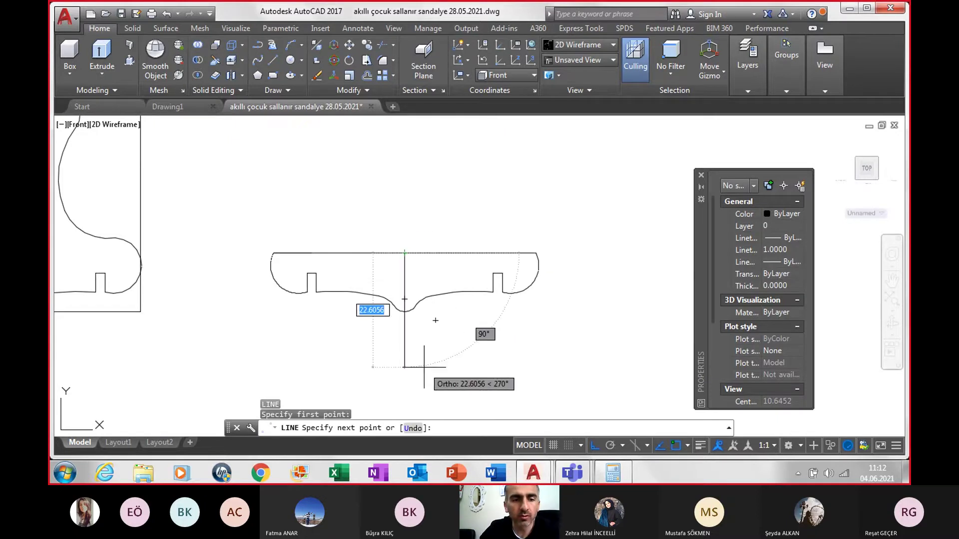
pyautogui.write('2')
pyautogui.press('Return')
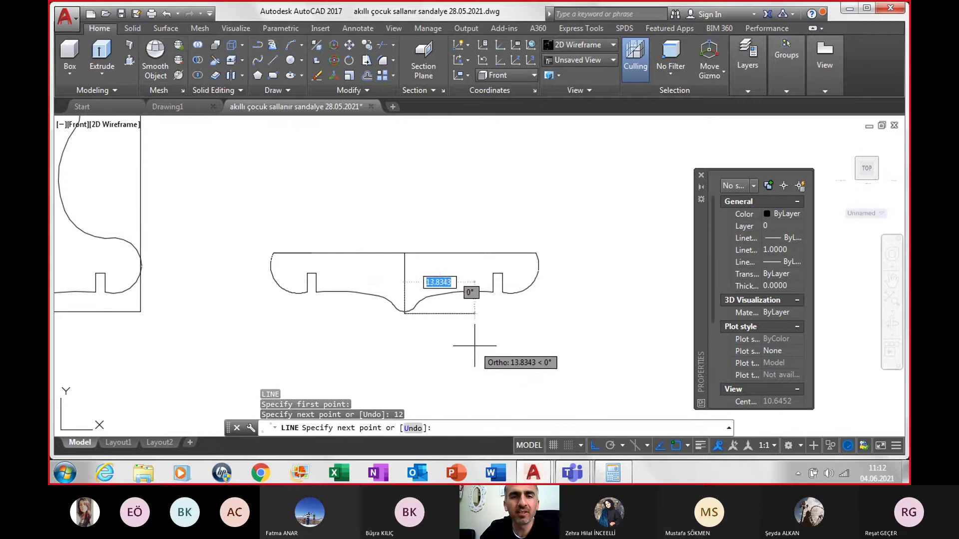
pyautogui.scroll(2, 433, 340)
pyautogui.press('Escape')
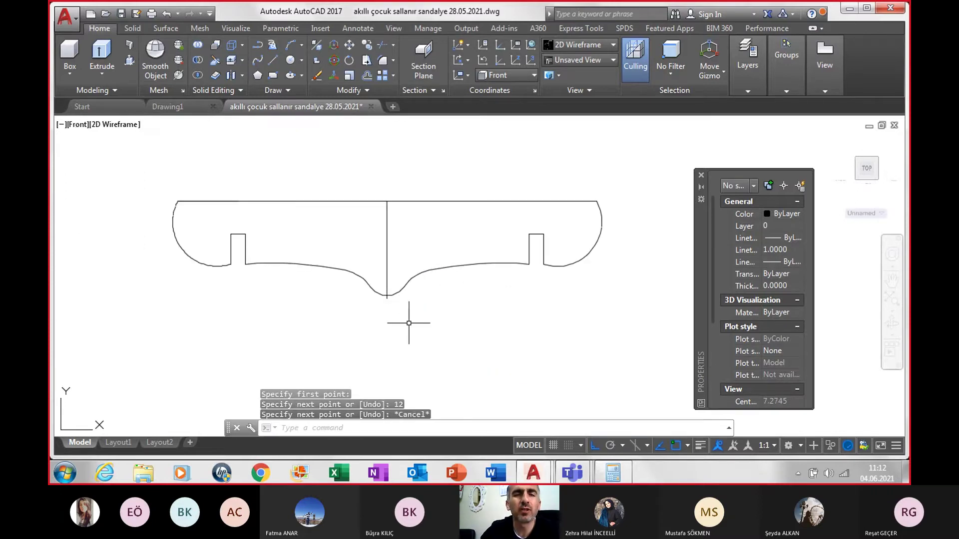
# - Delete the temporary vertical helper line
pyautogui.scroll(2, 405, 313)
pyautogui.click(376, 241)
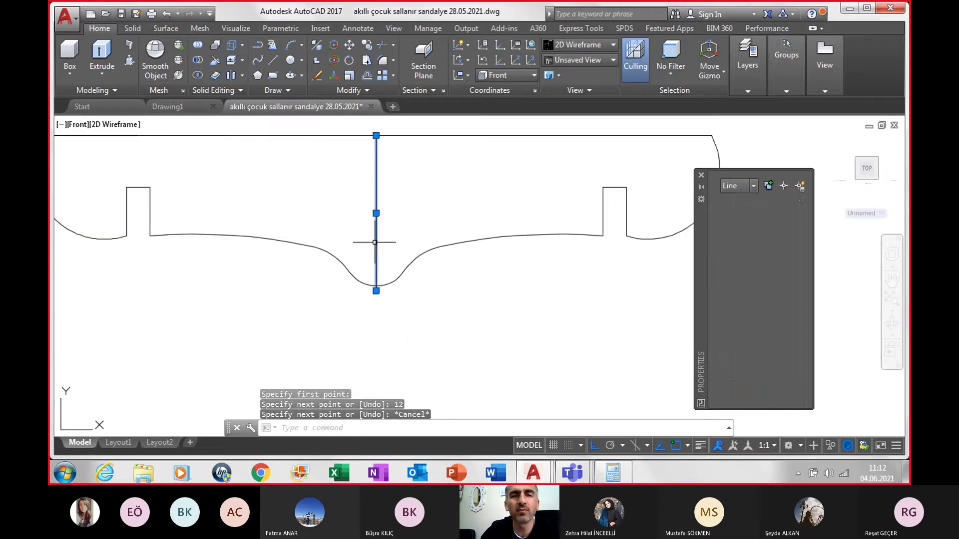
pyautogui.press('Delete')
pyautogui.scroll(-4, 385, 242)
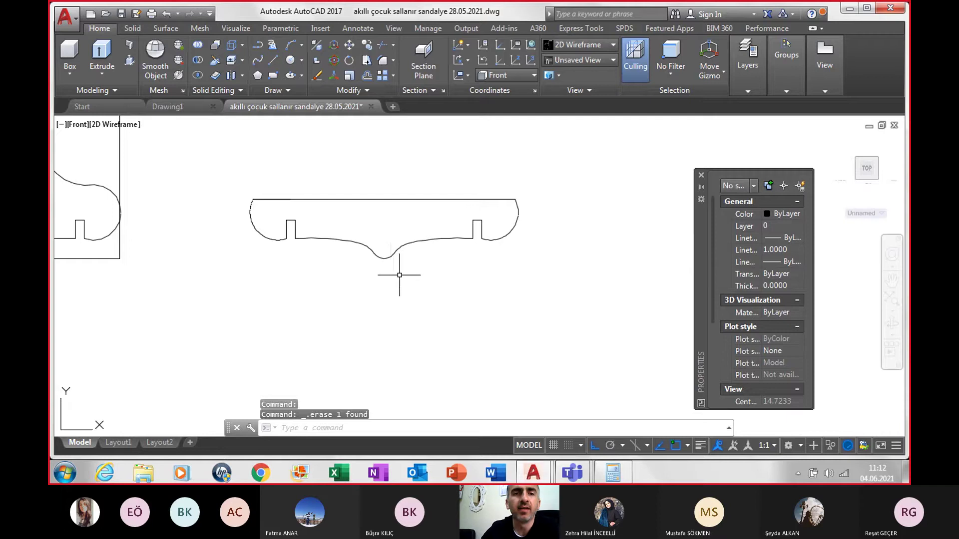
# - Convert the whole seat outline into a single region
pyautogui.click(283, 92)
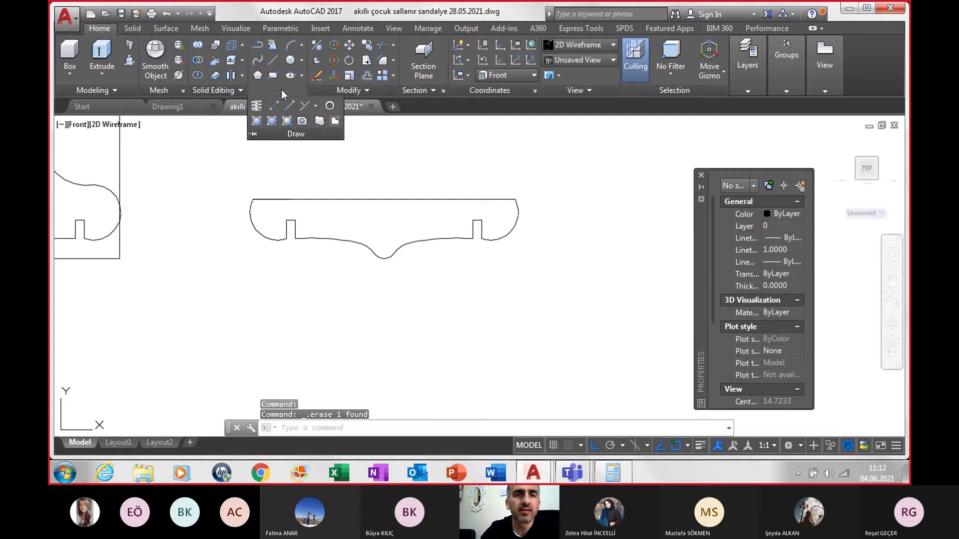
pyautogui.click(301, 120)
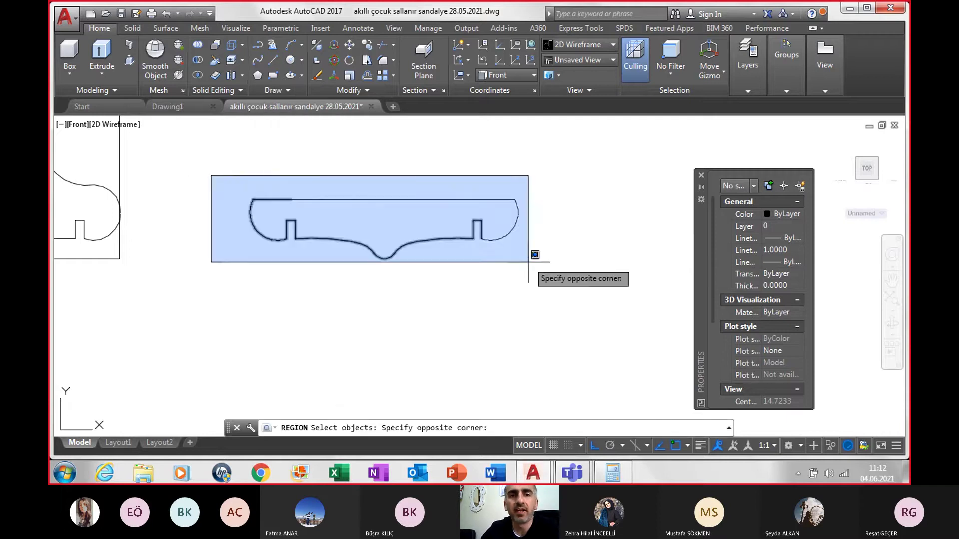
pyautogui.click(548, 280)
pyautogui.press('Return')
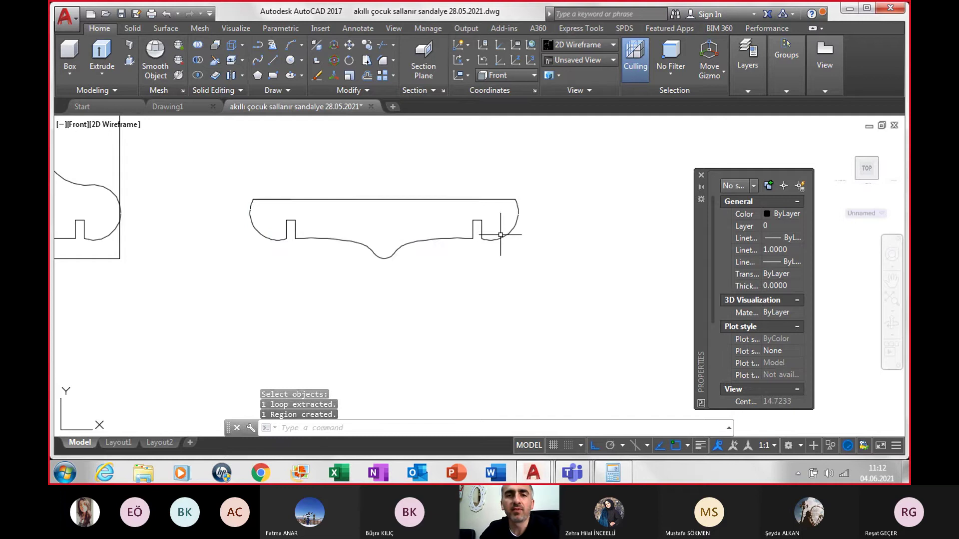
# - Copy the seat region to a spot right of the original
pyautogui.scroll(-3, 502, 245)
pyautogui.scroll(-2, 514, 259)
pyautogui.moveTo(520, 247); pyautogui.dragTo(240, 264, button='middle')
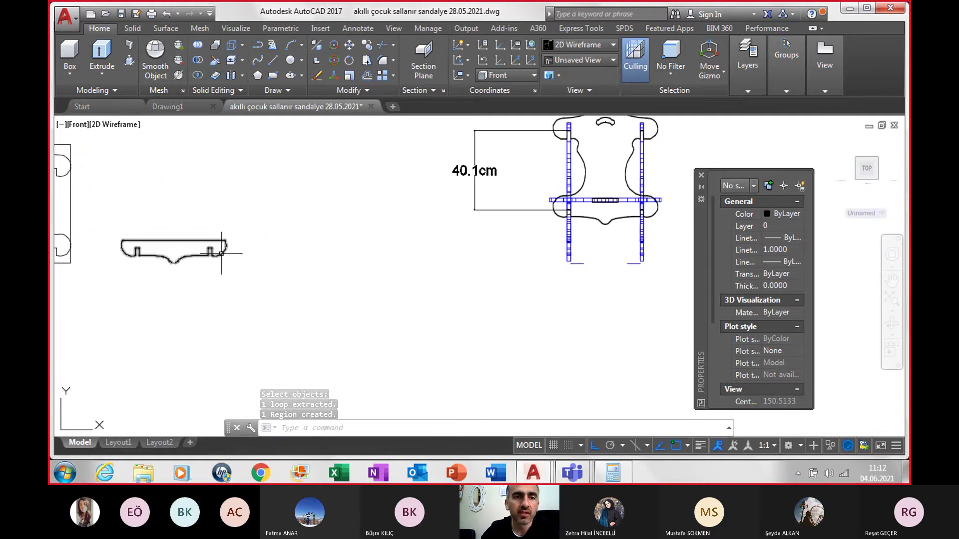
pyautogui.click(222, 253)
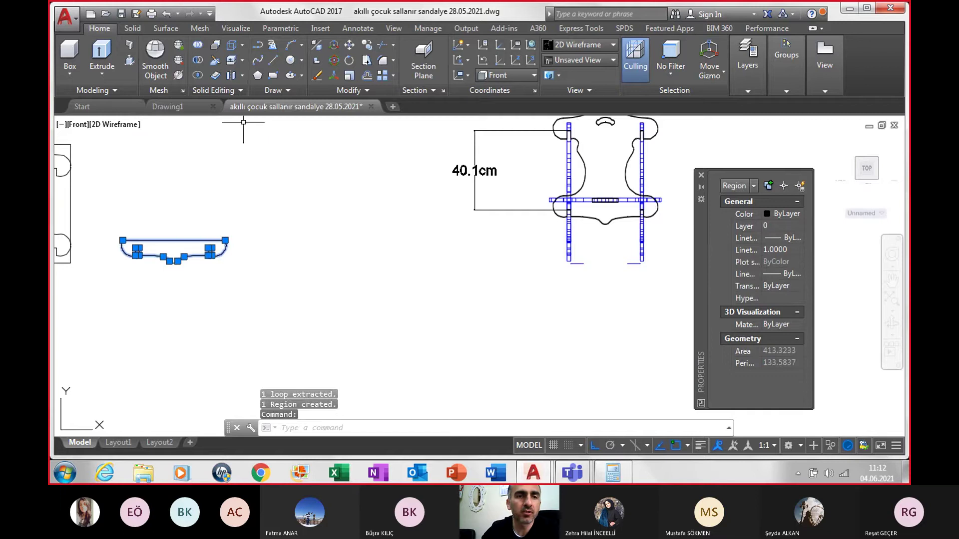
pyautogui.click(366, 46)
pyautogui.click(195, 250)
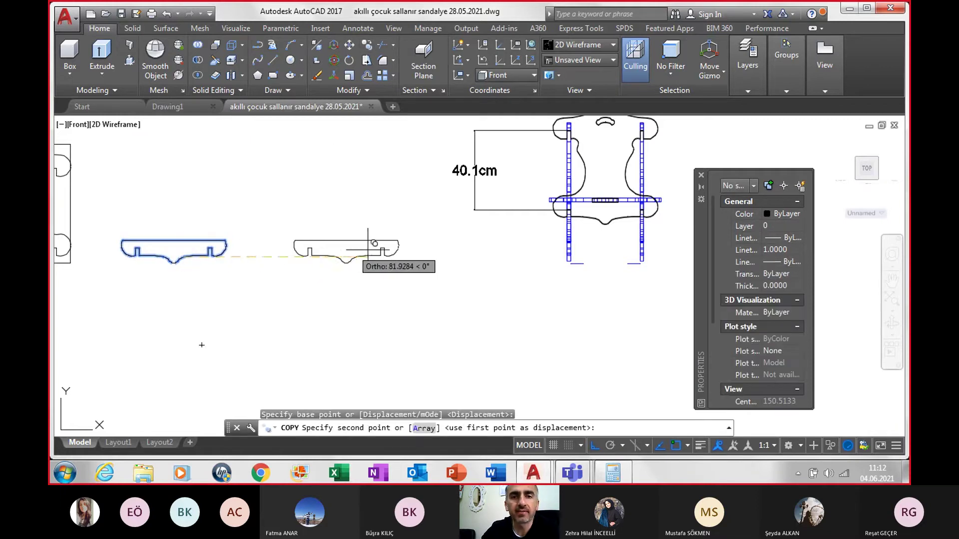
pyautogui.click(407, 243)
pyautogui.press('Escape')
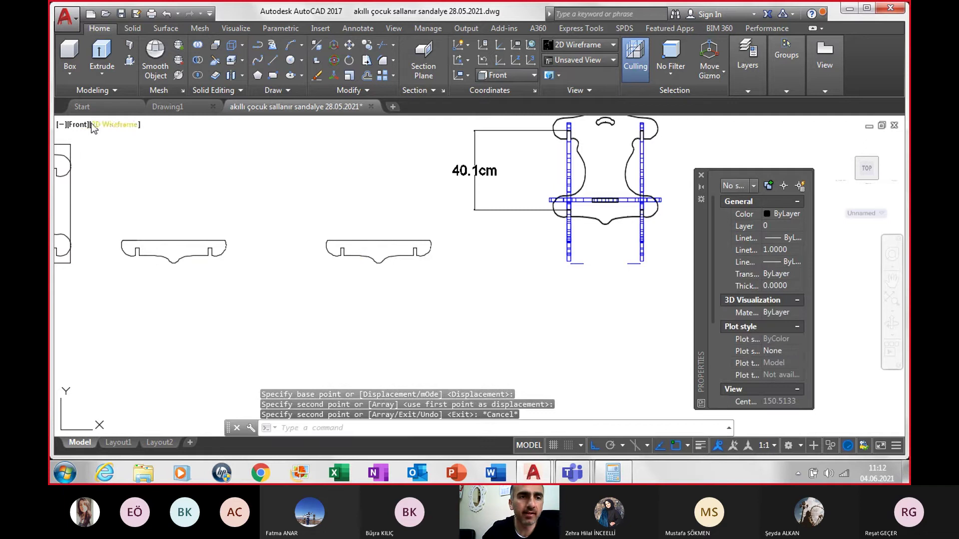
pyautogui.click(85, 125)
# - In SW Isometric view, extrude the copied seat region to a height of 1.8
pyautogui.click(127, 241)
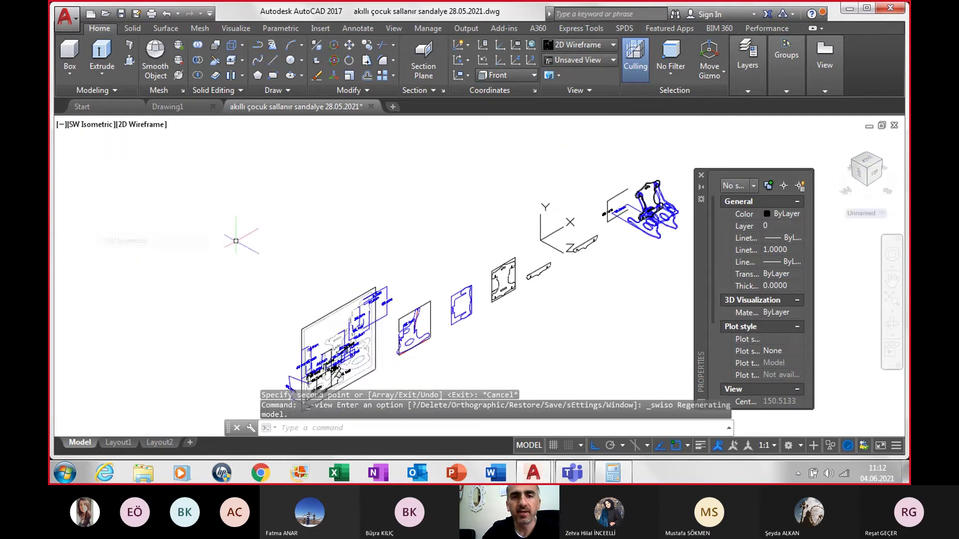
pyautogui.scroll(3, 555, 247)
pyautogui.scroll(3, 544, 300)
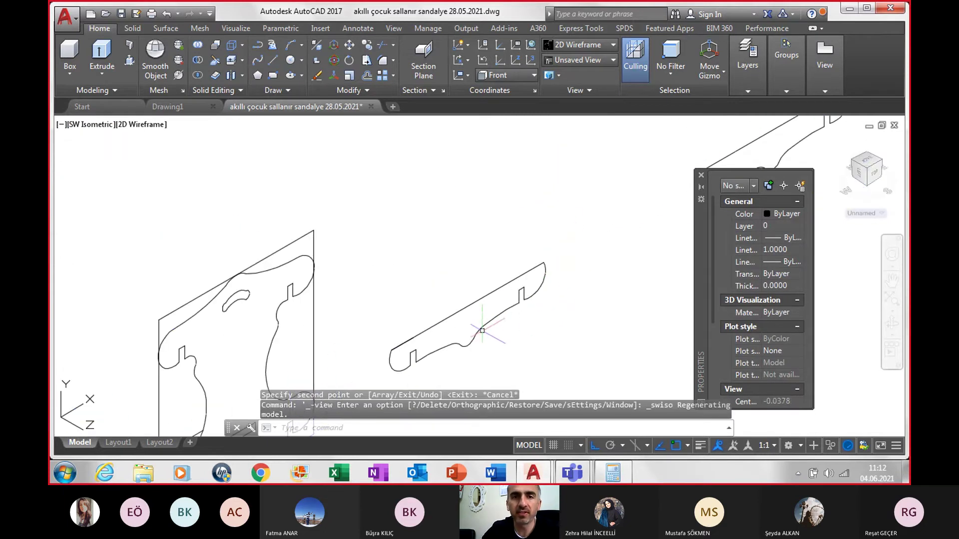
pyautogui.click(101, 55)
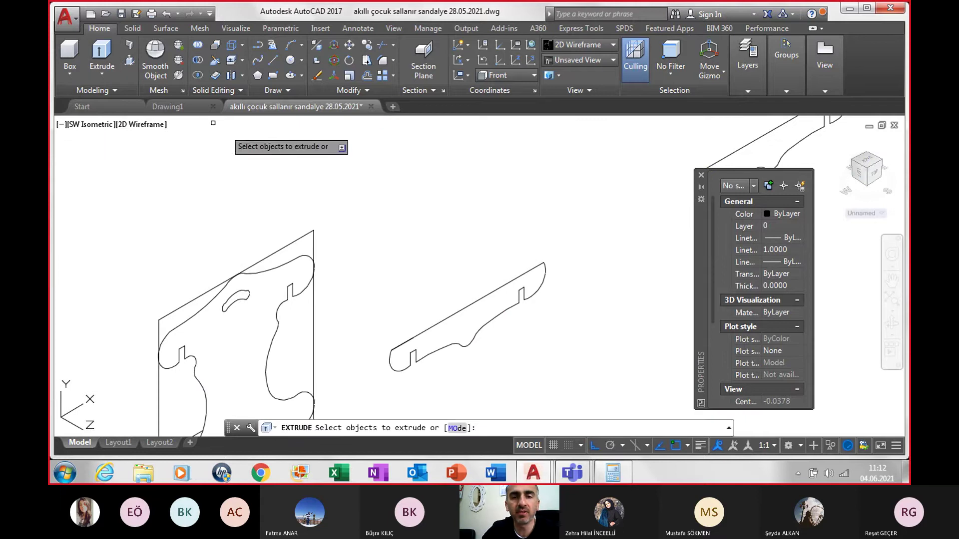
pyautogui.click(479, 299)
pyautogui.press('Return')
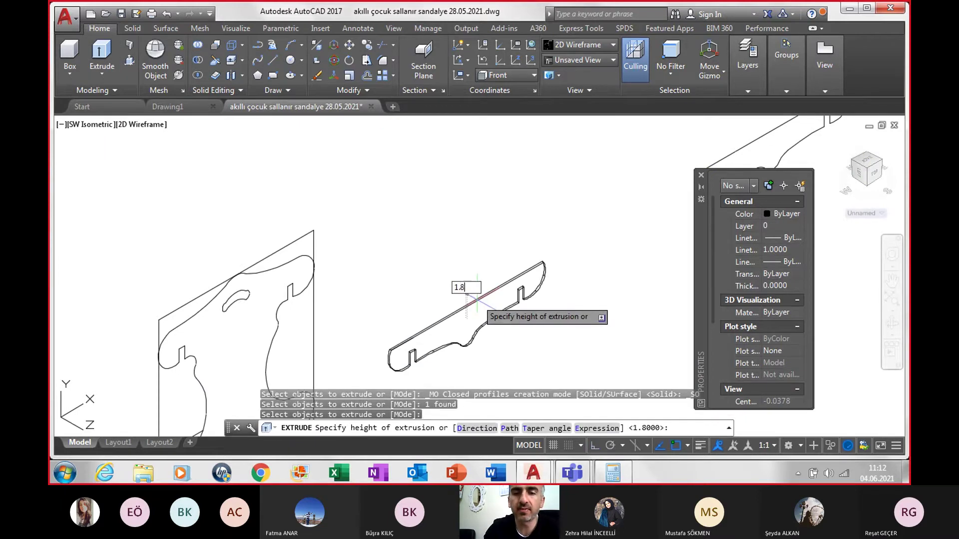
pyautogui.press('Return')
# - Zoom around the model and select the extruded seat solid
pyautogui.scroll(-2, 478, 300)
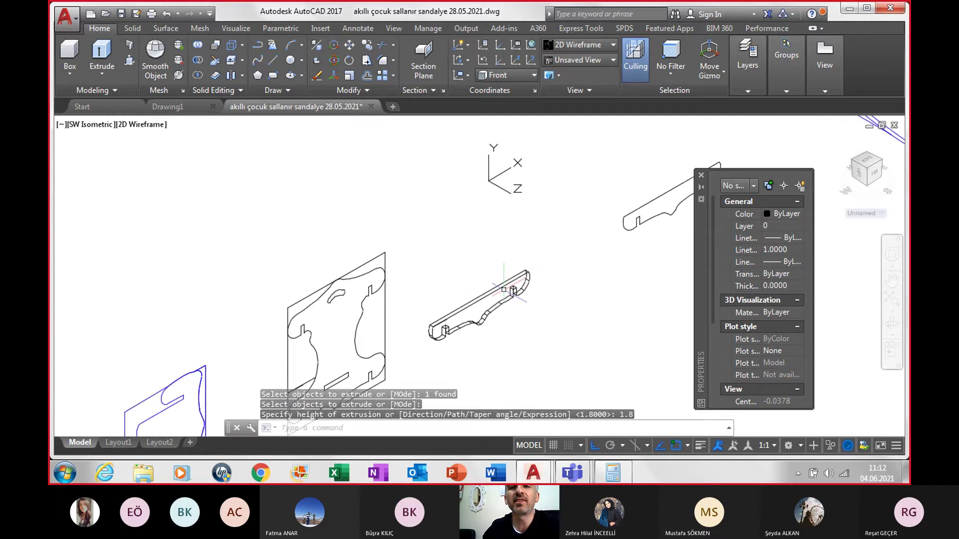
pyautogui.scroll(-2, 449, 295)
pyautogui.scroll(-2, 409, 285)
pyautogui.scroll(-1, 372, 281)
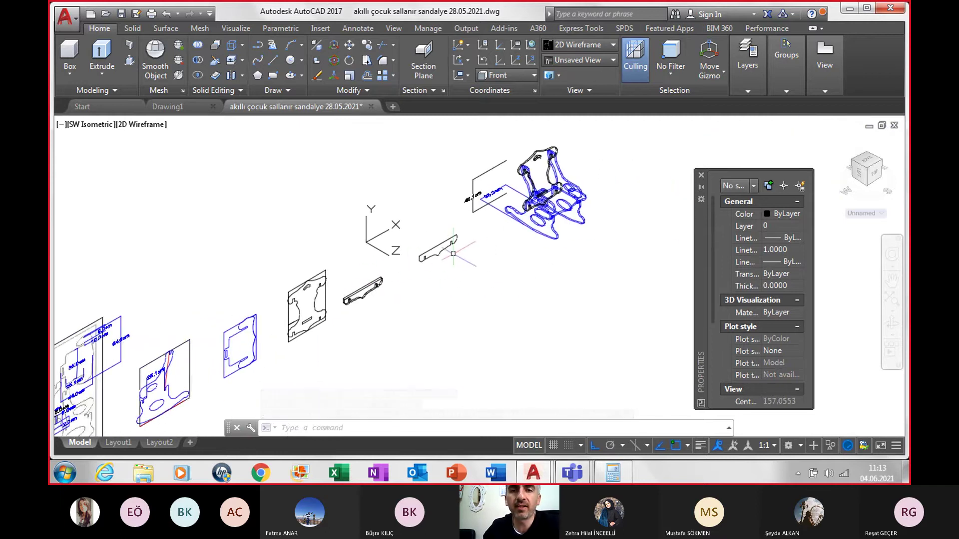
pyautogui.scroll(2, 546, 224)
pyautogui.scroll(2, 600, 248)
pyautogui.scroll(2, 574, 257)
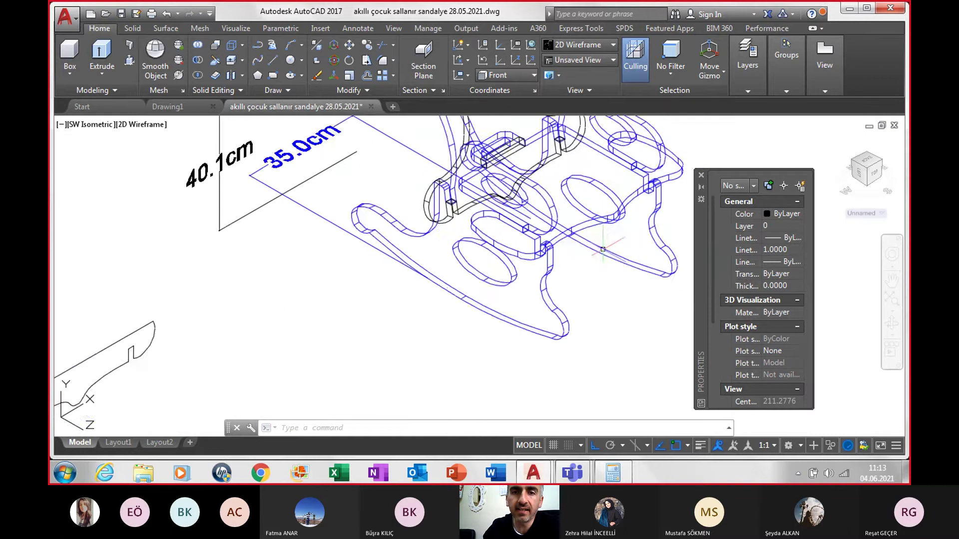
pyautogui.scroll(2, 545, 267)
pyautogui.scroll(2, 514, 277)
pyautogui.scroll(2, 484, 288)
pyautogui.scroll(-1, 484, 288)
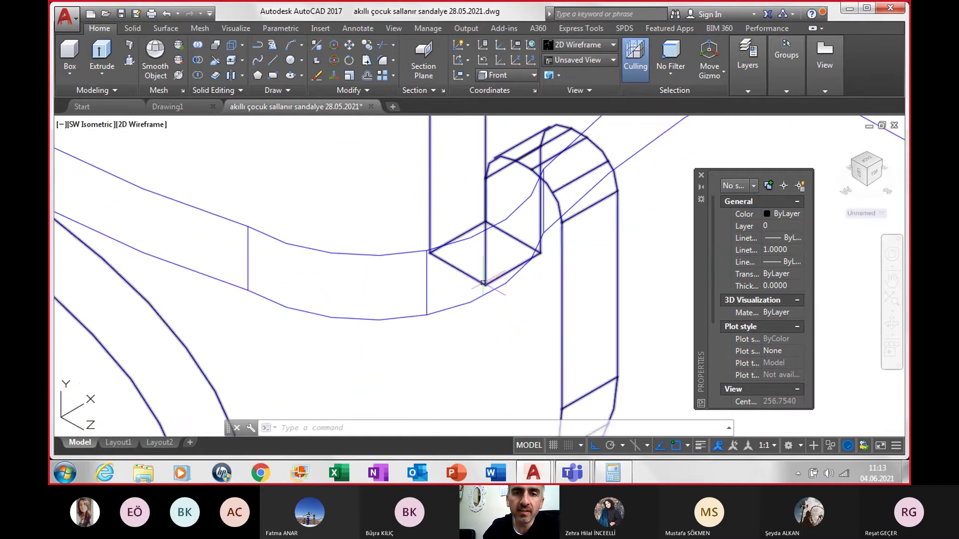
pyautogui.scroll(-2, 486, 285)
pyautogui.scroll(-1, 487, 280)
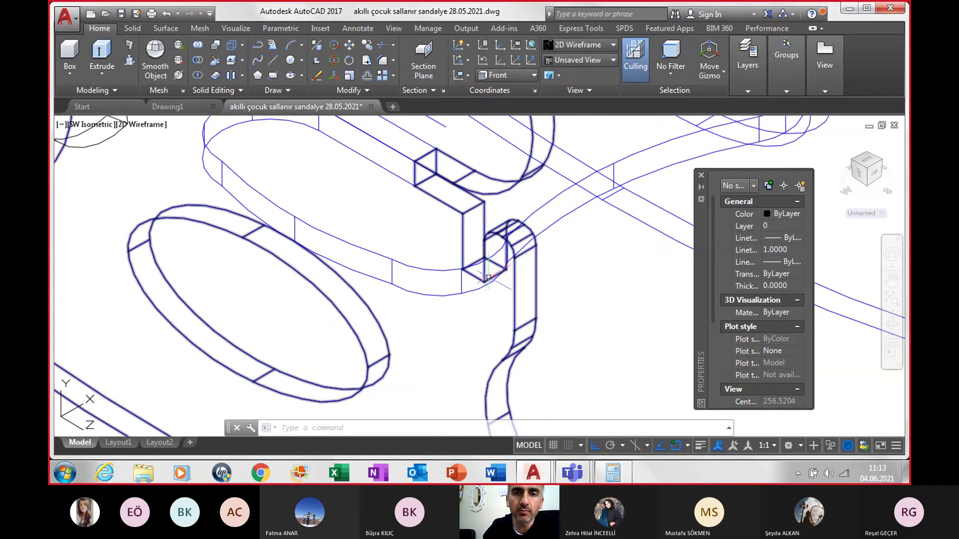
pyautogui.scroll(-3, 489, 277)
pyautogui.scroll(-2, 488, 277)
pyautogui.scroll(-1, 489, 278)
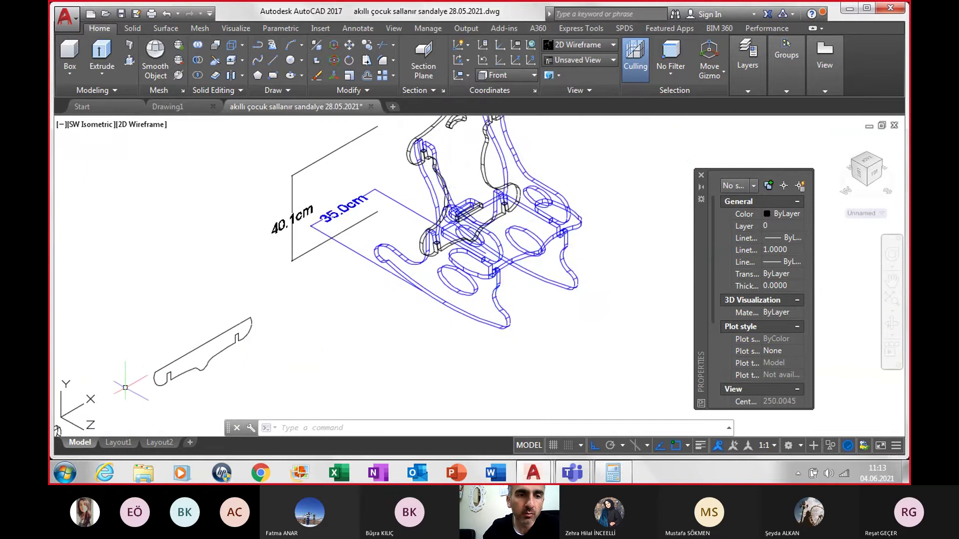
pyautogui.scroll(2, 125, 387)
pyautogui.scroll(-3, 145, 375)
pyautogui.scroll(-1, 165, 359)
pyautogui.scroll(3, 186, 347)
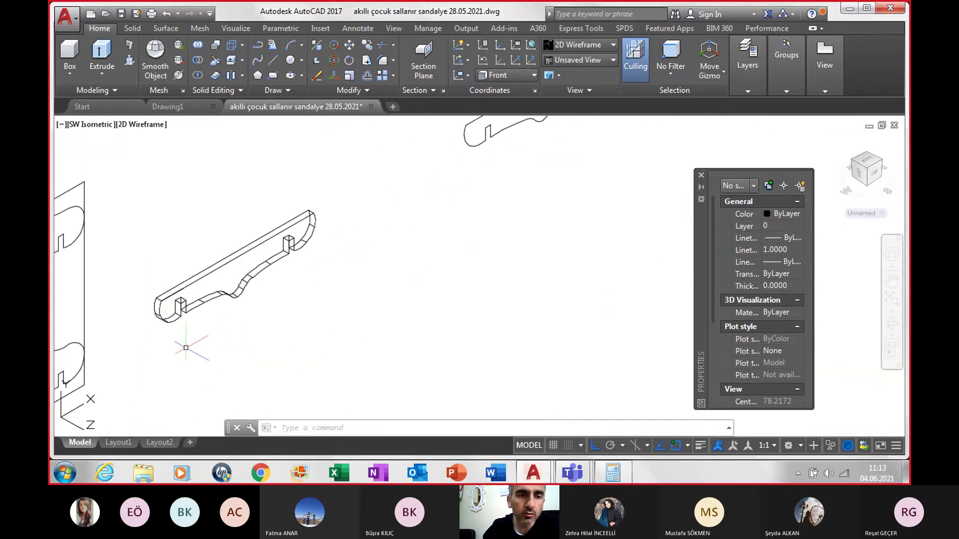
pyautogui.scroll(4, 177, 324)
pyautogui.click(172, 279)
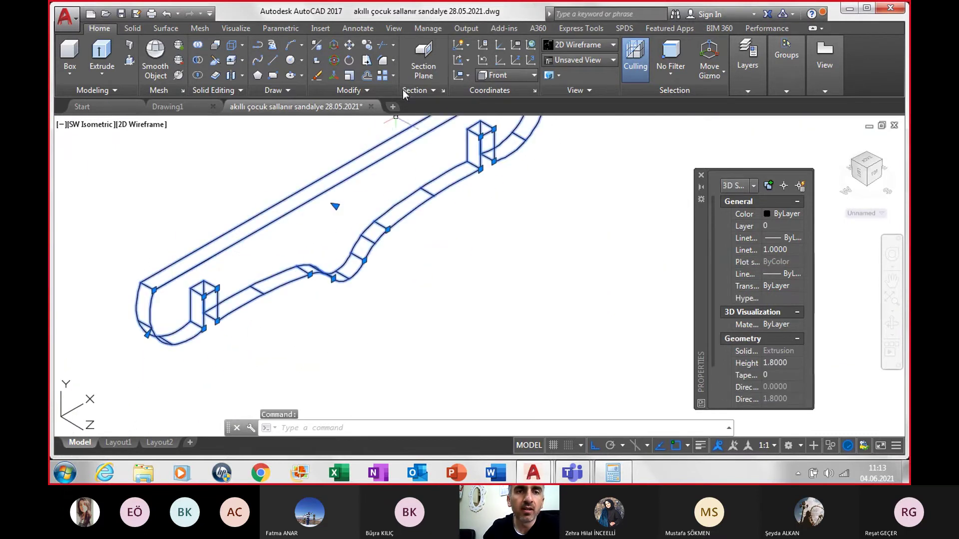
# - Move the extruded slotted rail onto the chair, seating its notch at a joint
pyautogui.write('m')
pyautogui.press('Return')
pyautogui.scroll(3, 130, 320)
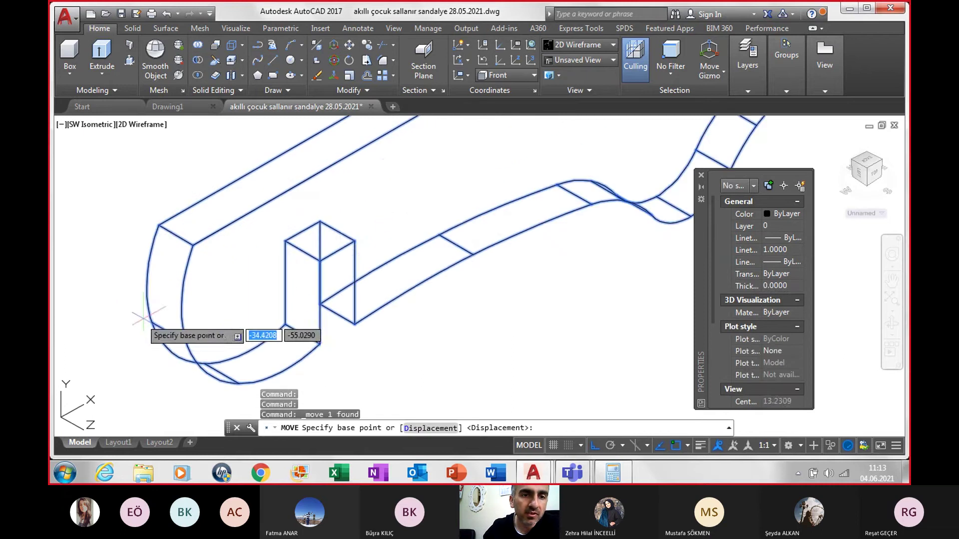
pyautogui.click(319, 261)
pyautogui.scroll(-3, 339, 282)
pyautogui.scroll(-3, 339, 283)
pyautogui.scroll(-2, 338, 285)
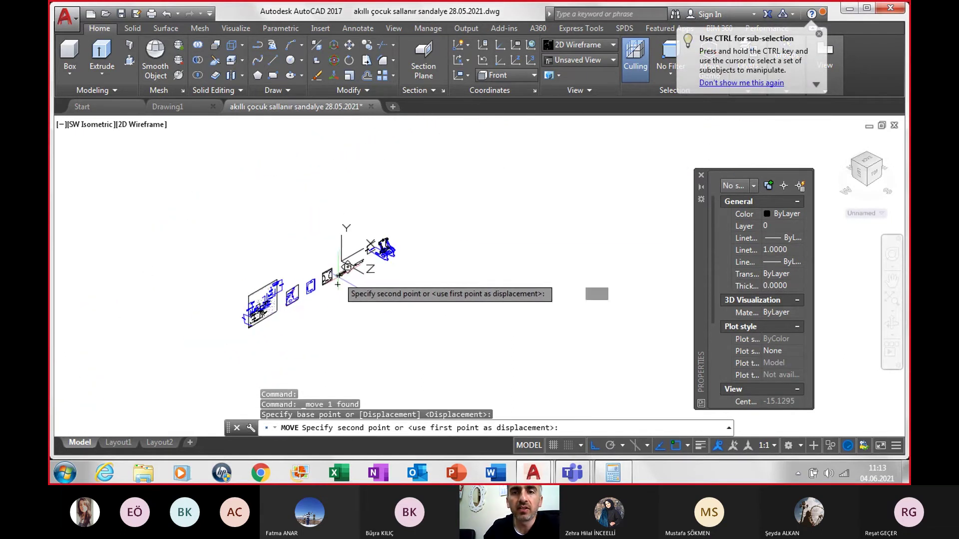
pyautogui.scroll(2, 384, 251)
pyautogui.scroll(4, 407, 251)
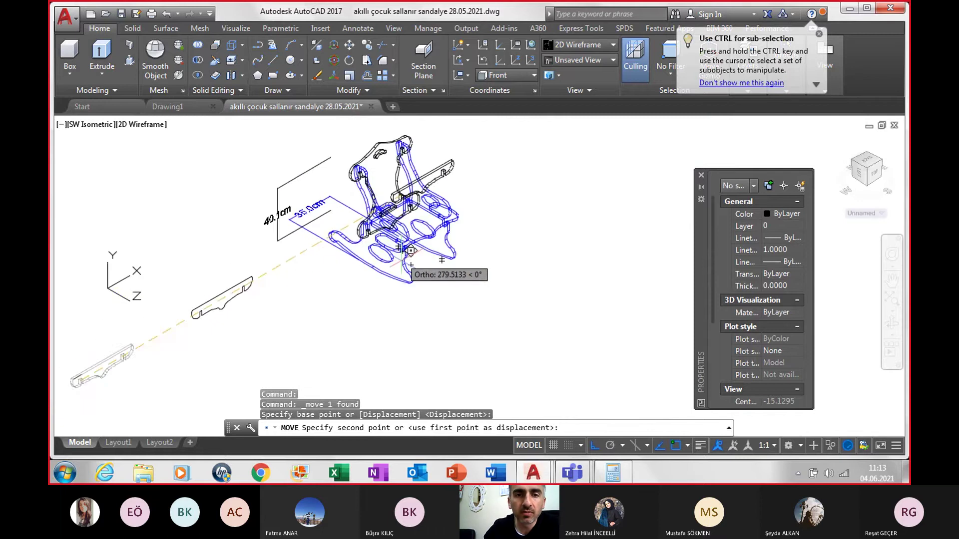
pyautogui.scroll(3, 411, 252)
pyautogui.scroll(2, 411, 251)
pyautogui.scroll(3, 414, 174)
pyautogui.scroll(3, 369, 270)
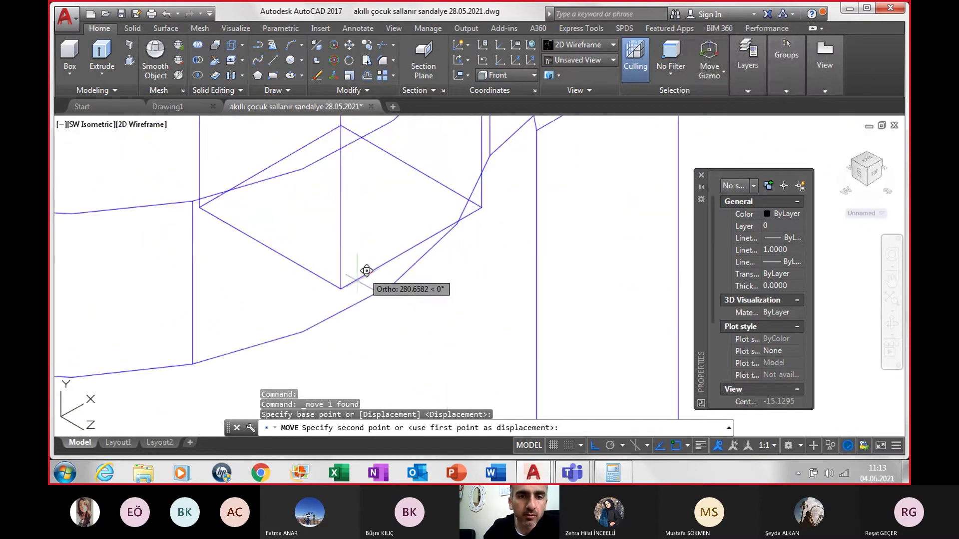
pyautogui.click(340, 290)
pyautogui.scroll(-1, 359, 287)
pyautogui.scroll(-2, 374, 279)
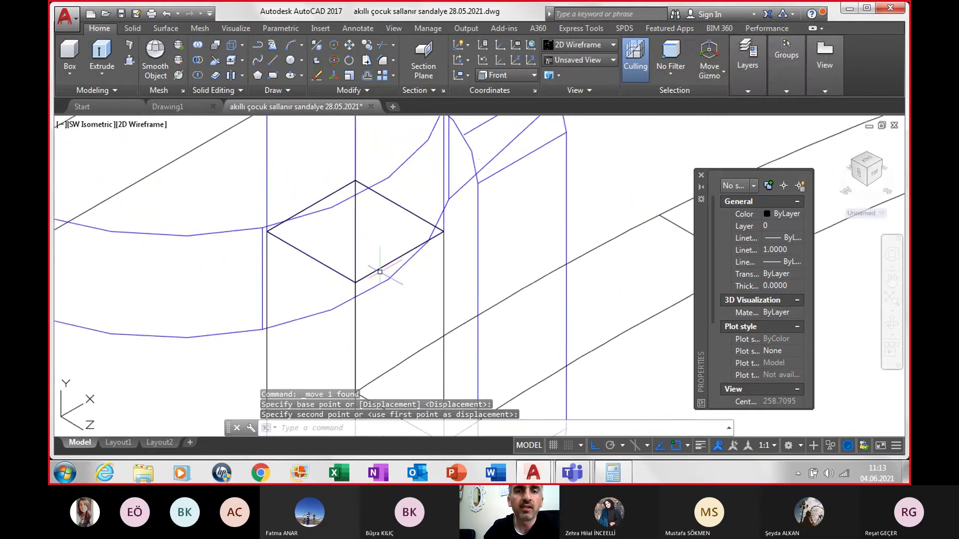
pyautogui.scroll(-2, 384, 275)
pyautogui.scroll(-3, 384, 275)
pyautogui.scroll(-2, 385, 275)
pyautogui.click(572, 45)
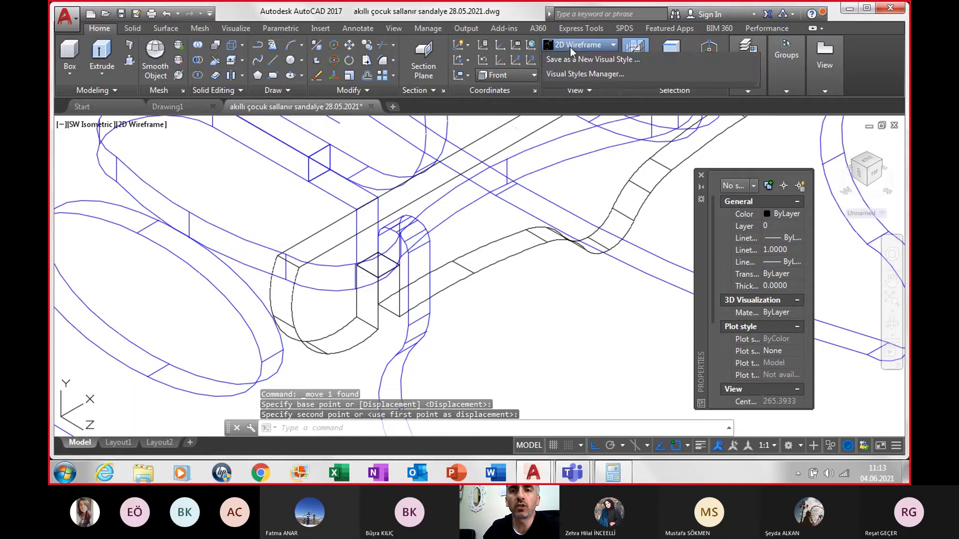
# - Apply Conceptual shading, then orbit and pan around the chair's legs and seat
pyautogui.click(622, 70)
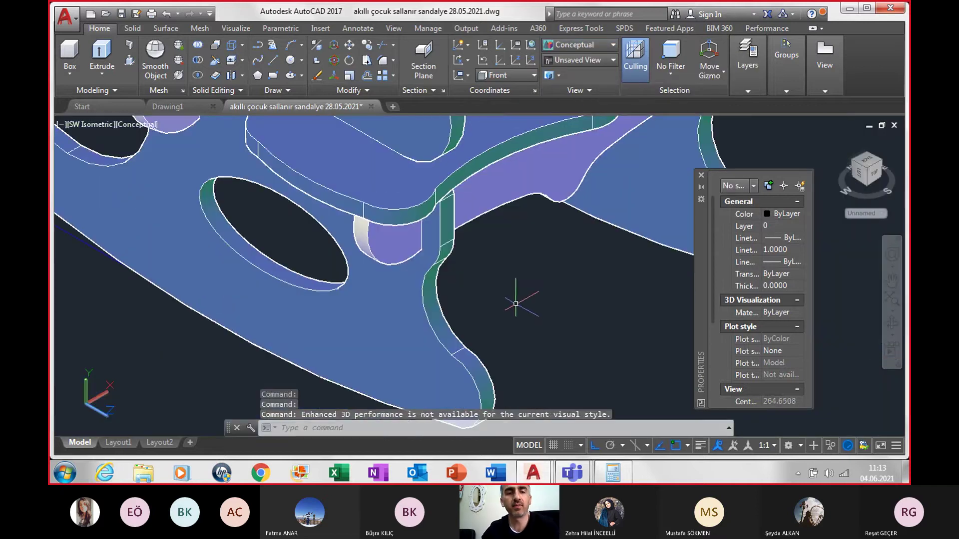
pyautogui.moveTo(527, 317)
pyautogui.keyDown('shift'); pyautogui.mouseDown(button='middle')
pyautogui.moveTo(454, 287)
pyautogui.moveTo(458, 273)
pyautogui.moveTo(456, 302)
pyautogui.moveTo(444, 253)
pyautogui.mouseUp(button='middle'); pyautogui.keyUp('shift')
pyautogui.scroll(2, 444, 253)
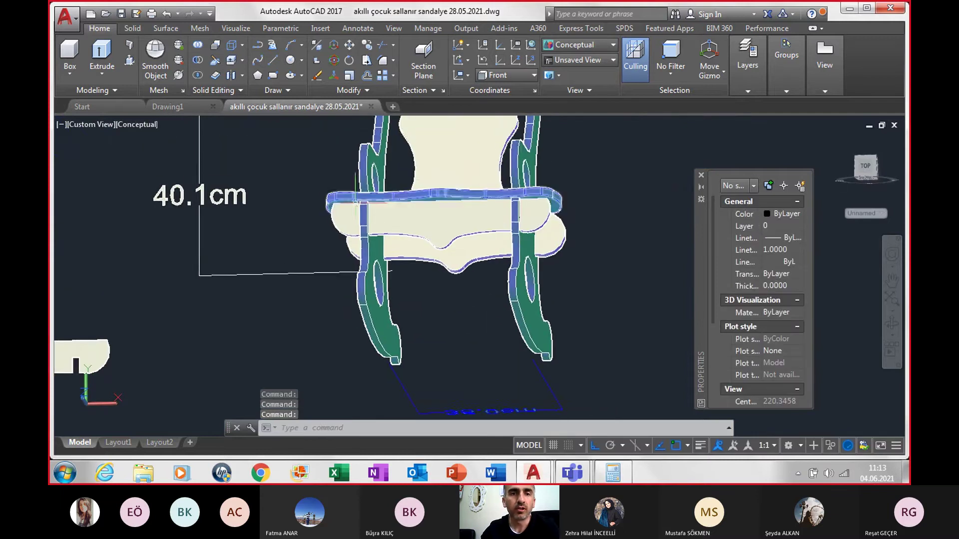
pyautogui.scroll(3, 278, 172)
pyautogui.scroll(3, 406, 276)
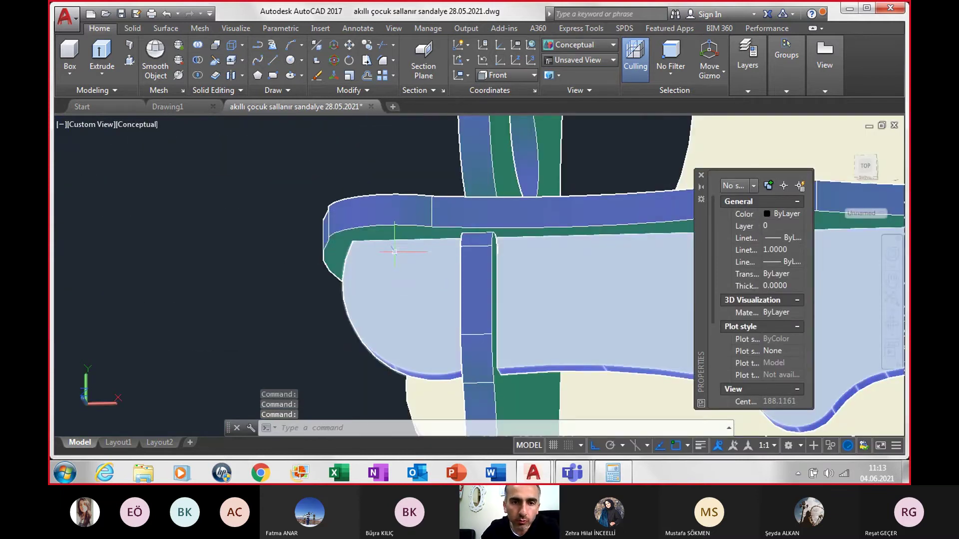
pyautogui.scroll(2, 394, 251)
pyautogui.scroll(2, 428, 257)
pyautogui.moveTo(495, 300)
pyautogui.mouseDown(button='middle')
pyautogui.moveTo(473, 310)
pyautogui.moveTo(238, 305)
pyautogui.mouseUp(button='middle')
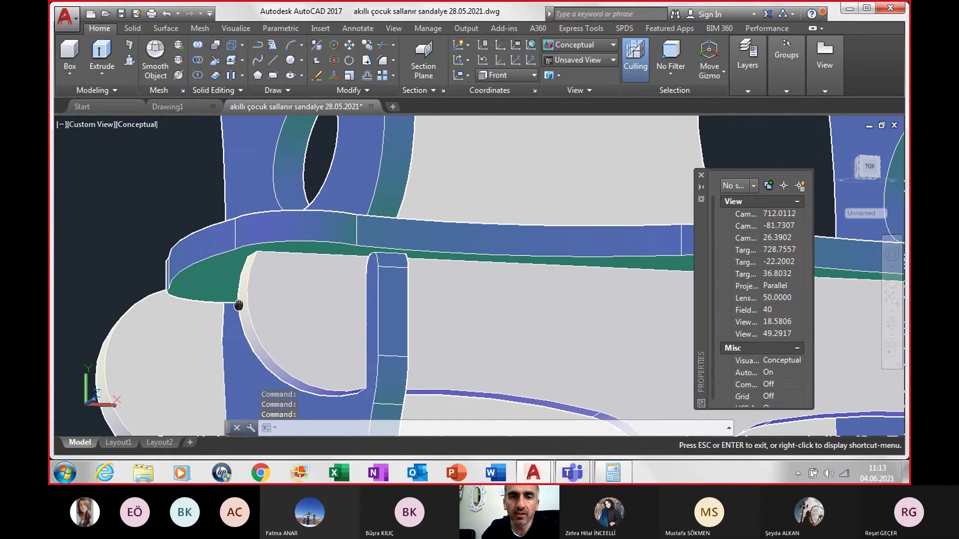
pyautogui.press('Escape')
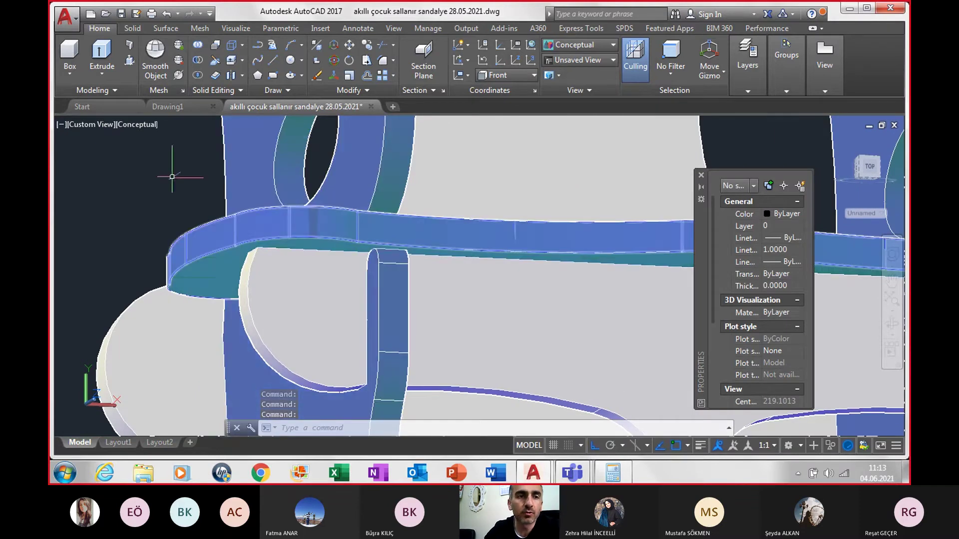
# - Switch to the Front view and zoom in on the chair
pyautogui.click(91, 128)
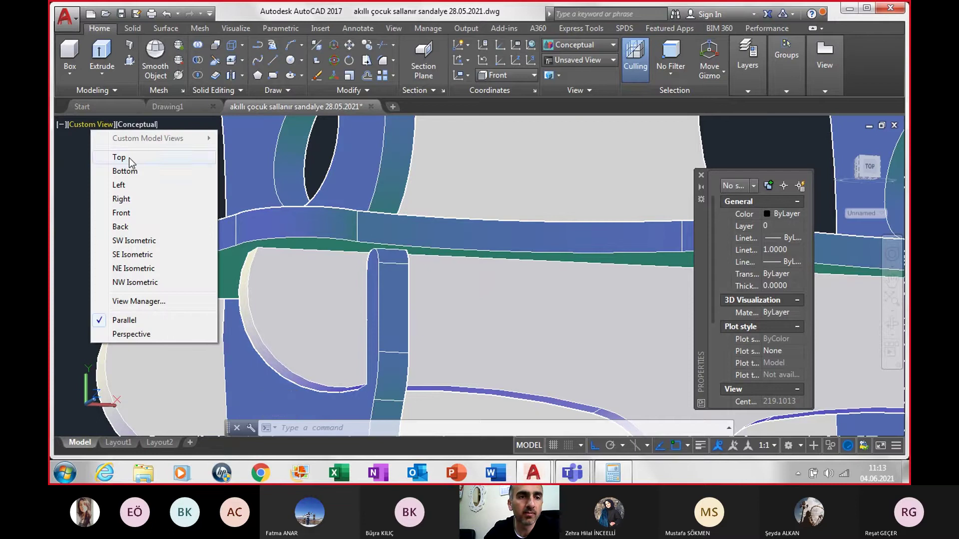
pyautogui.click(134, 213)
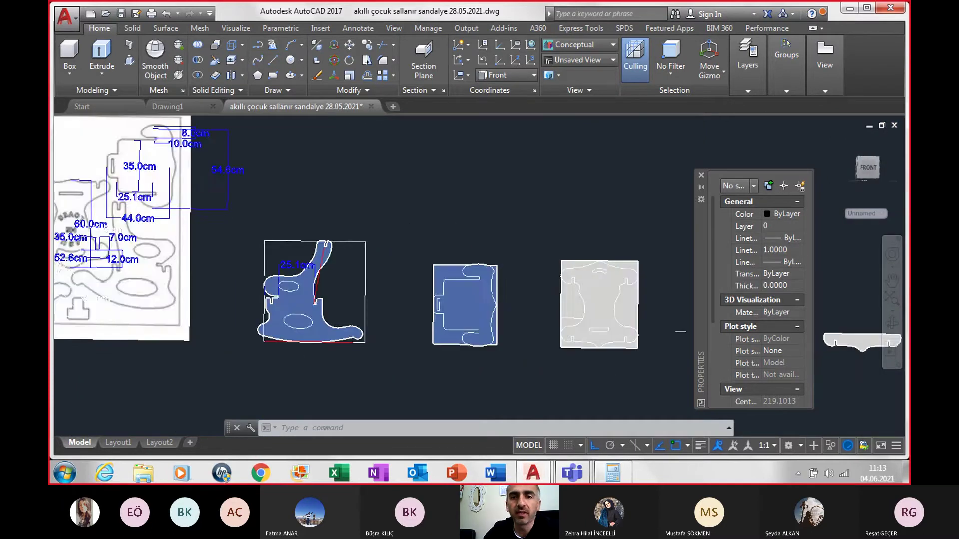
pyautogui.scroll(2, 679, 290)
pyautogui.scroll(3, 669, 297)
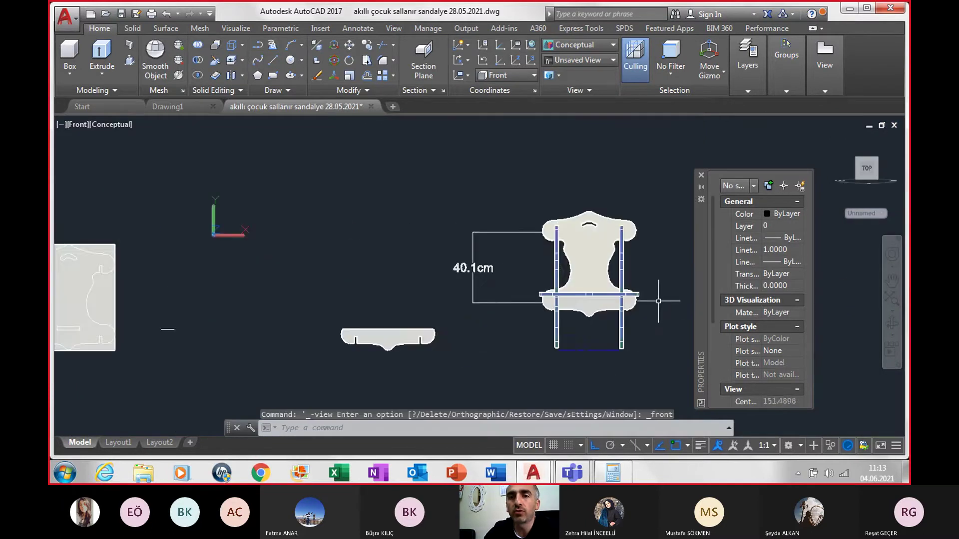
pyautogui.scroll(2, 649, 307)
pyautogui.scroll(3, 502, 319)
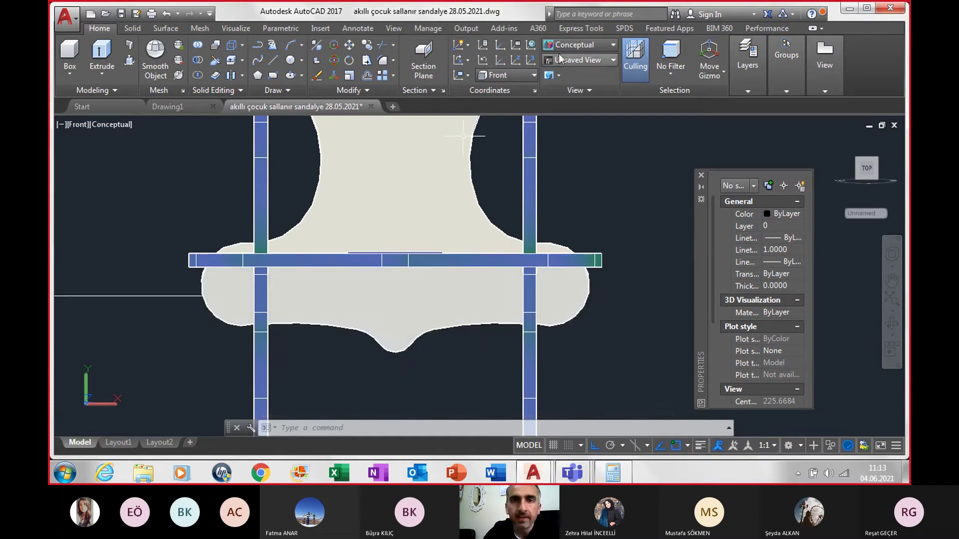
pyautogui.click(579, 44)
# - Switch to 2D Wireframe and orbit into a tilted close-up of the rail's slot joint
pyautogui.click(574, 76)
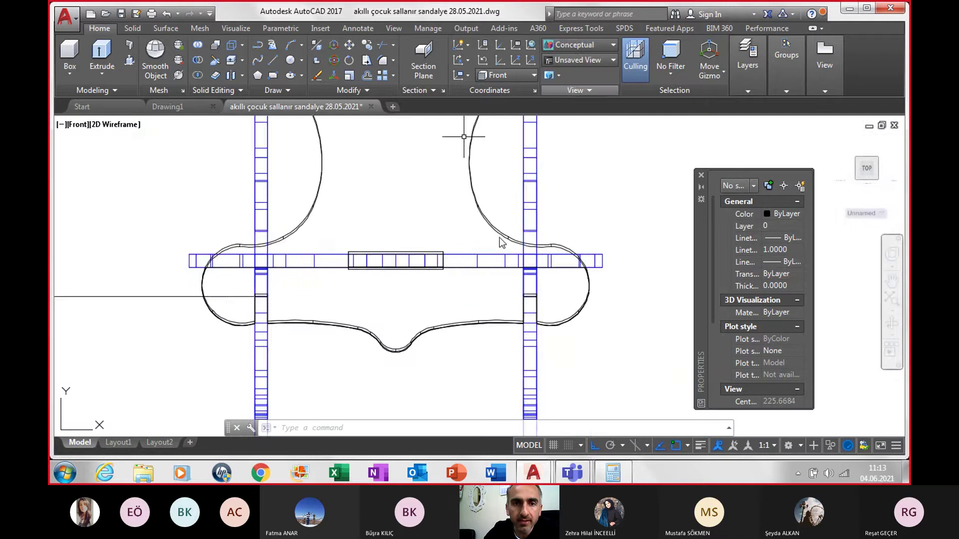
pyautogui.scroll(4, 445, 271)
pyautogui.scroll(-2, 450, 285)
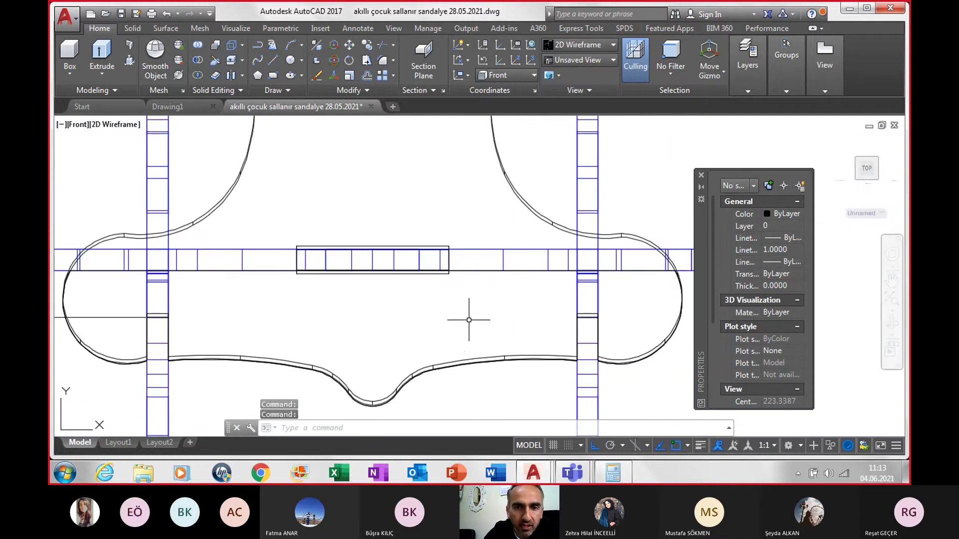
pyautogui.scroll(-2, 338, 365)
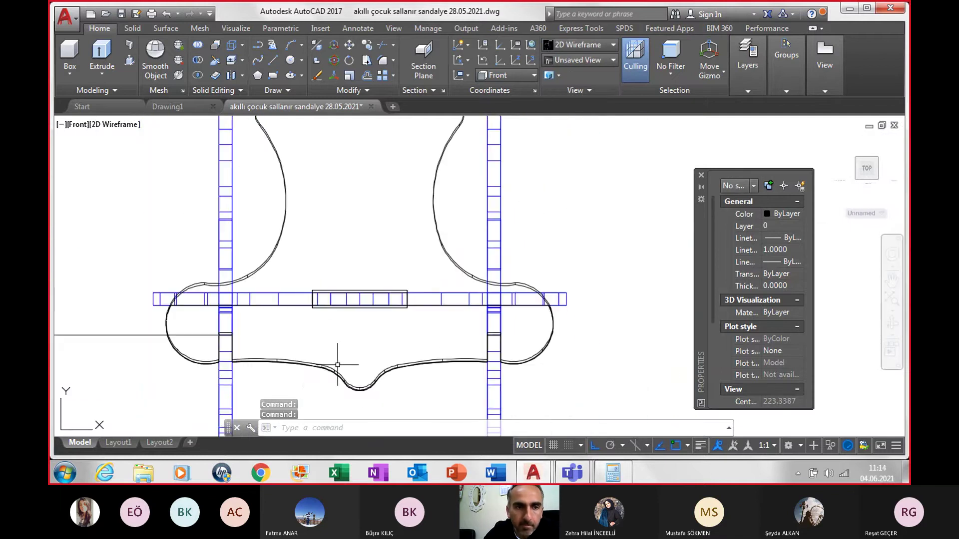
pyautogui.scroll(-2, 280, 367)
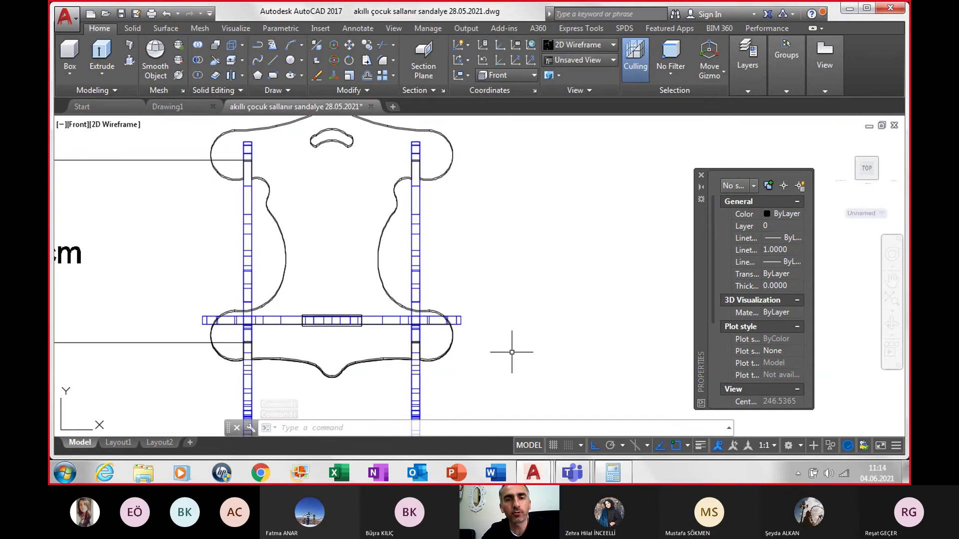
pyautogui.moveTo(512, 352)
pyautogui.keyDown('shift'); pyautogui.mouseDown(button='middle')
pyautogui.moveTo(402, 358)
pyautogui.moveTo(381, 345)
pyautogui.moveTo(385, 364)
pyautogui.moveTo(450, 365)
pyautogui.moveTo(400, 364)
pyautogui.moveTo(368, 390)
pyautogui.moveTo(324, 399)
pyautogui.mouseUp(button='middle'); pyautogui.keyUp('shift')
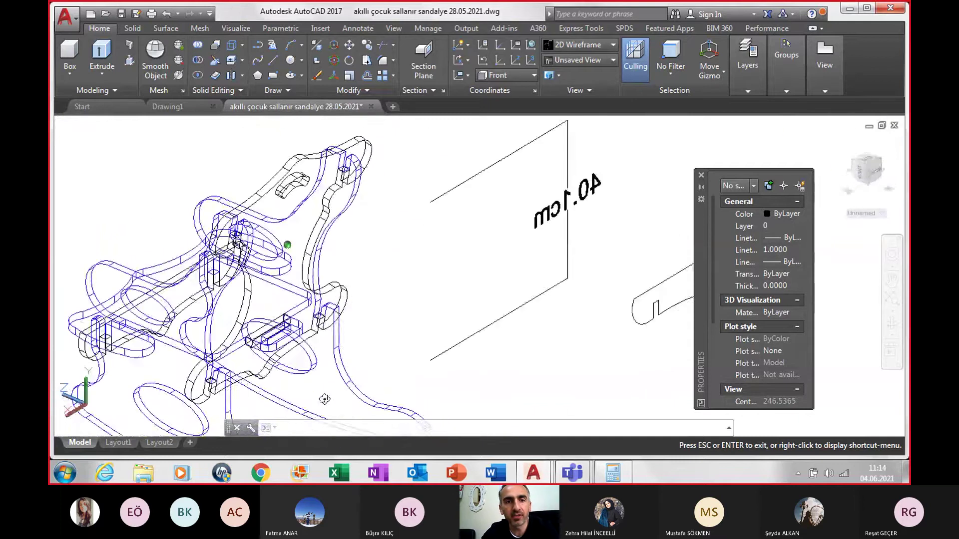
pyautogui.scroll(4, 271, 345)
pyautogui.scroll(3, 270, 344)
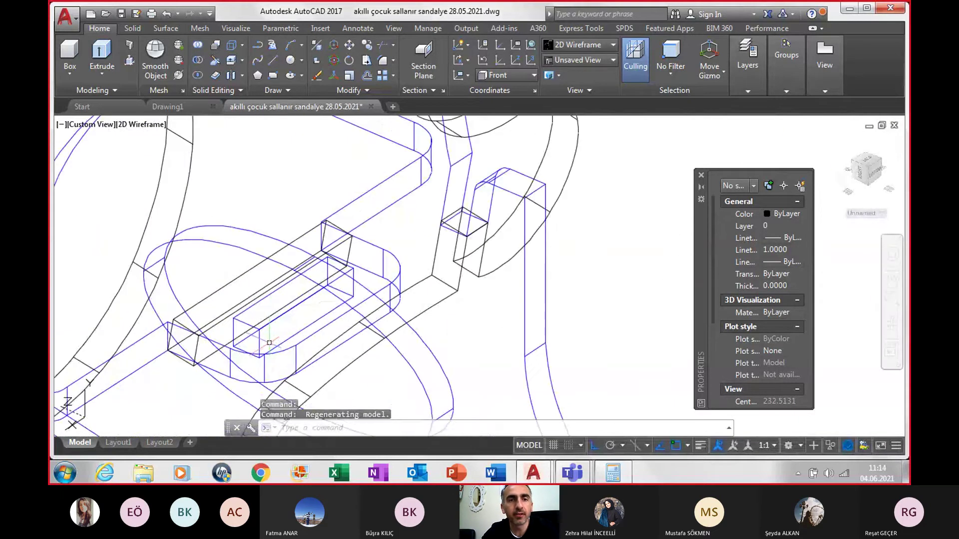
pyautogui.keyDown('shift'); pyautogui.moveTo(280, 345); pyautogui.dragTo(304, 347, button='middle'); pyautogui.keyUp('shift')
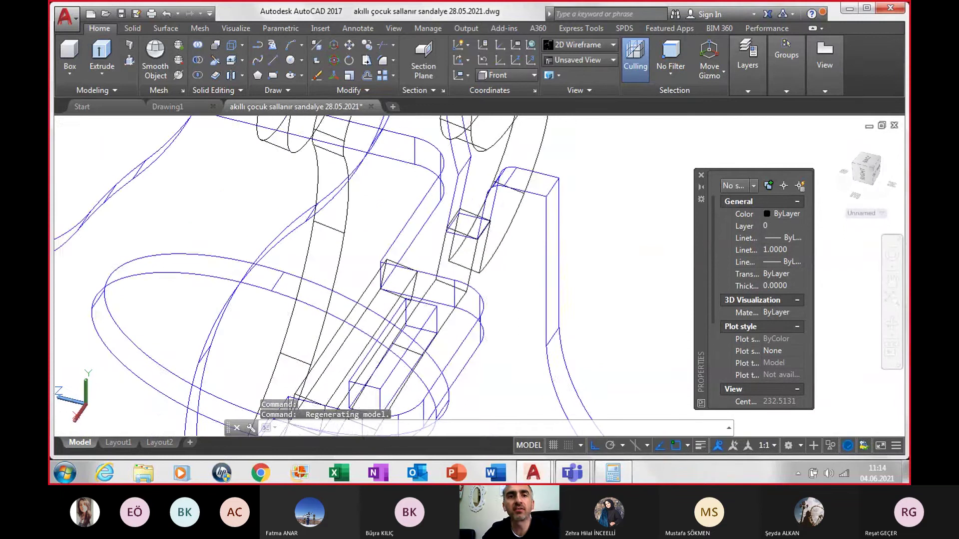
# - Apply Conceptual shading and zoom into the slot
pyautogui.click(562, 47)
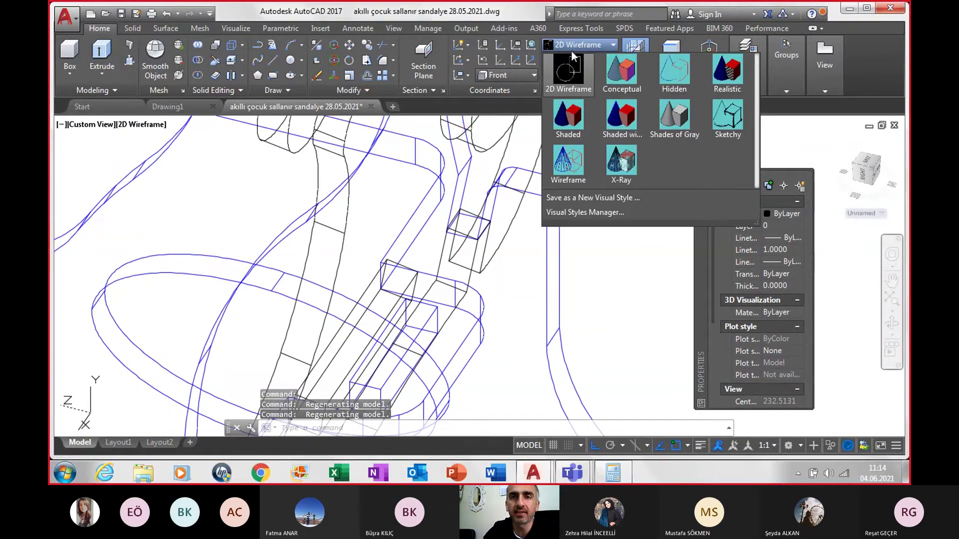
pyautogui.click(622, 72)
pyautogui.scroll(3, 349, 370)
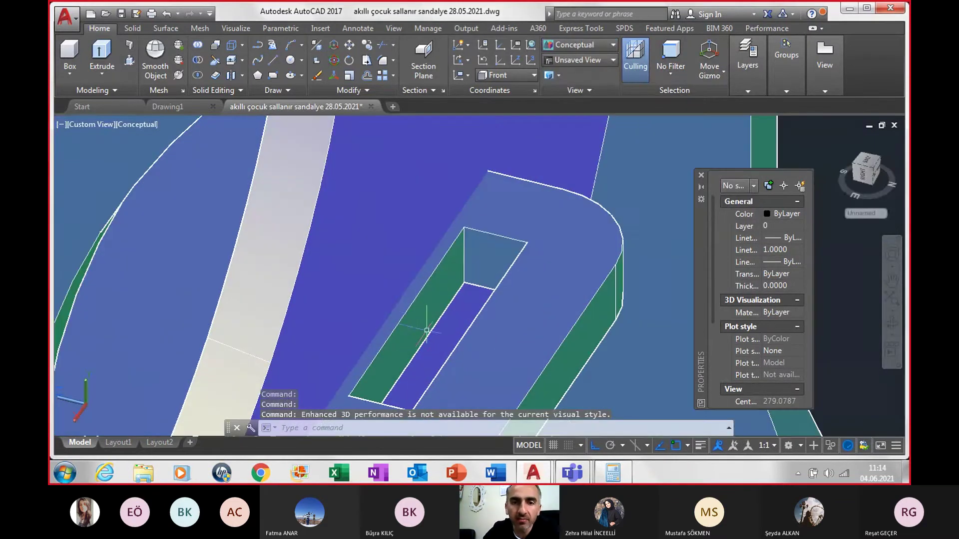
pyautogui.scroll(1, 427, 331)
pyautogui.scroll(1, 417, 315)
pyautogui.scroll(1, 398, 303)
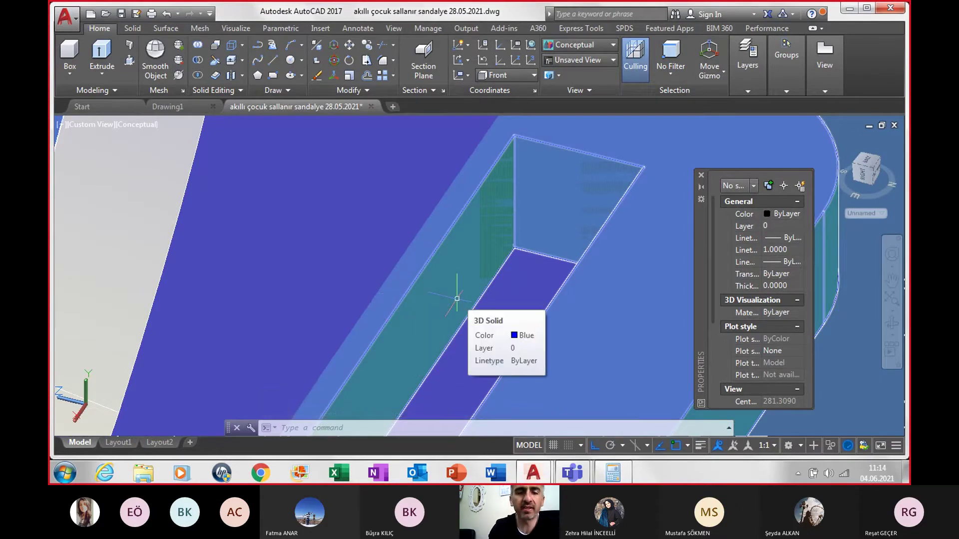
# - Start an aligned dimension (DIA) along the slot edge, cancel it, and zoom out
pyautogui.write('dia')
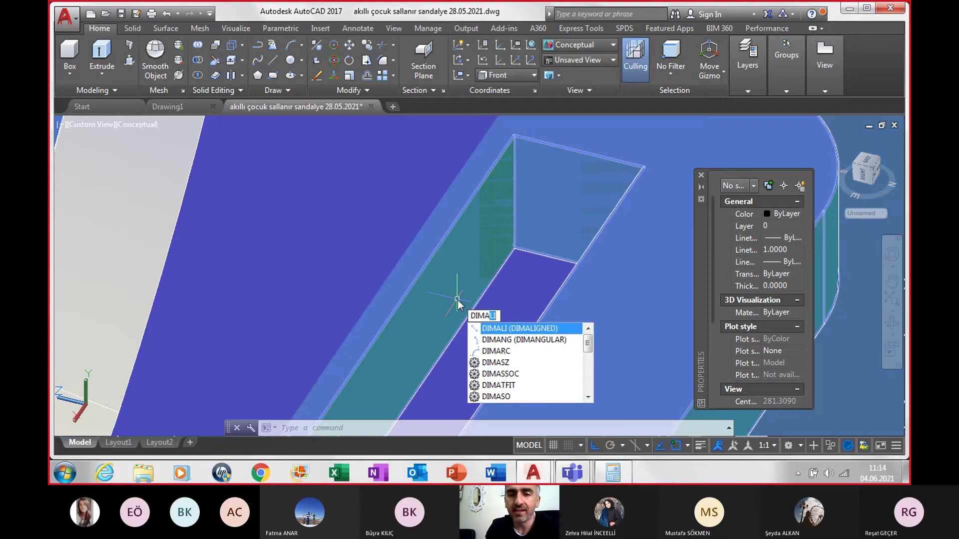
pyautogui.press('Return')
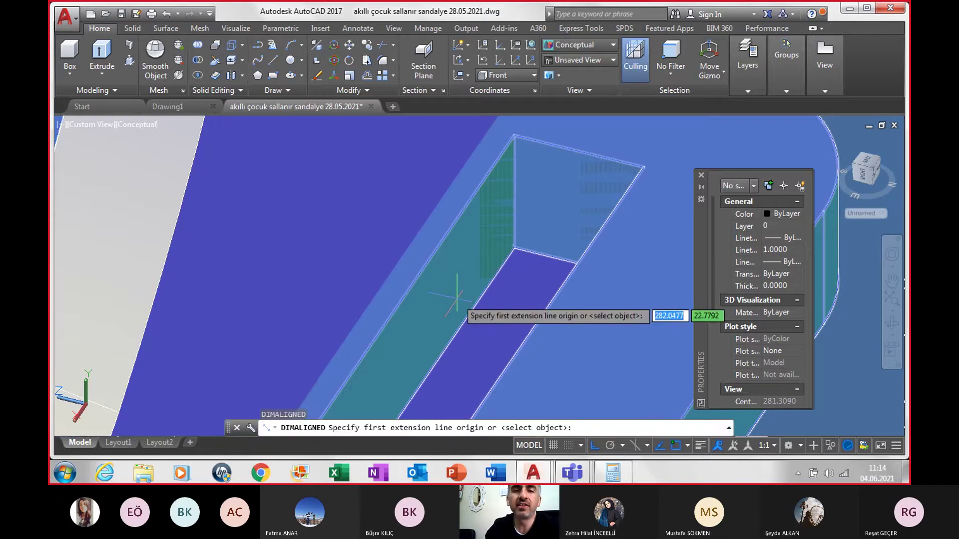
pyautogui.scroll(-2, 454, 300)
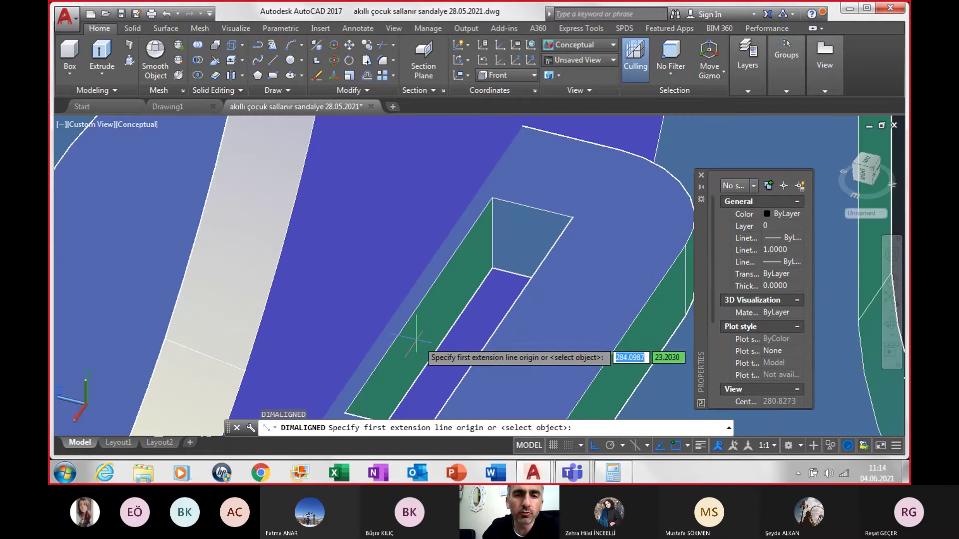
pyautogui.scroll(3, 418, 306)
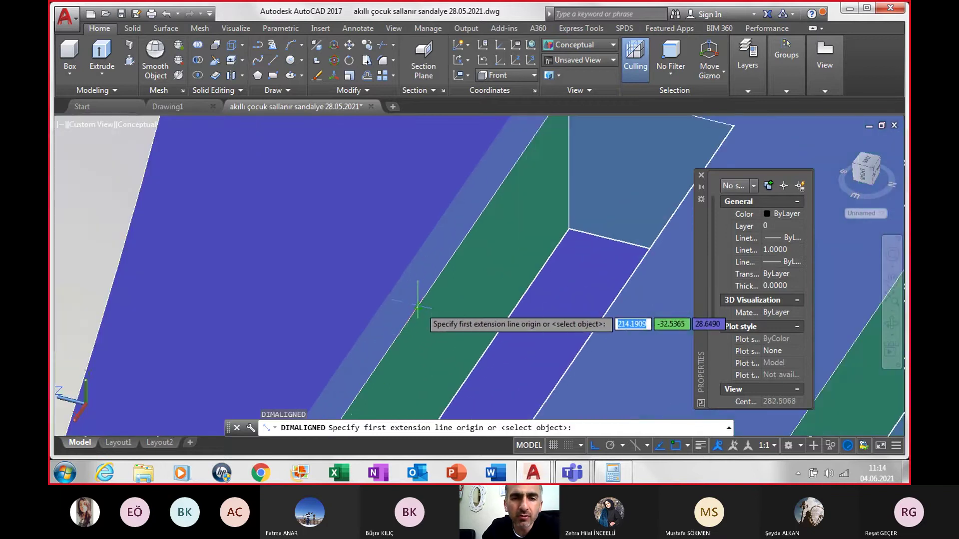
pyautogui.click(417, 306)
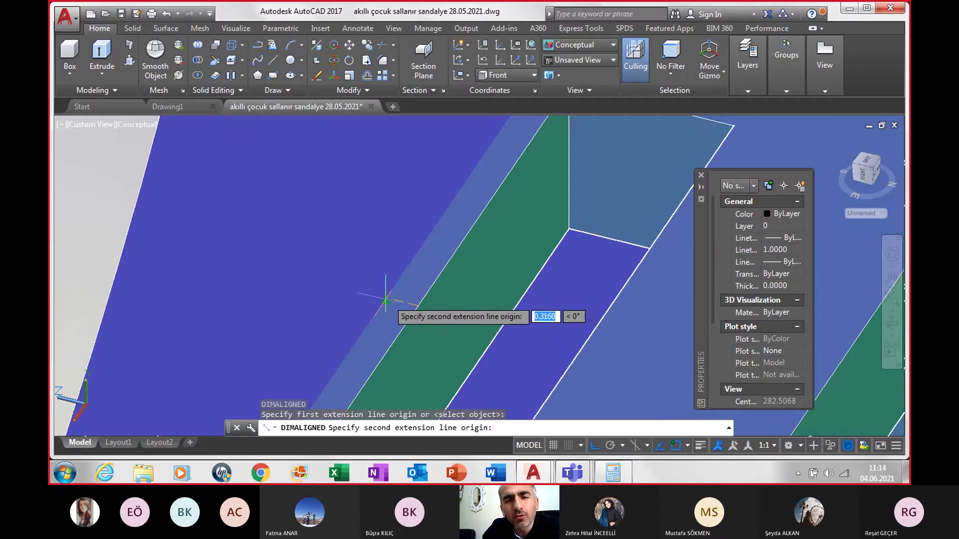
pyautogui.click(385, 301)
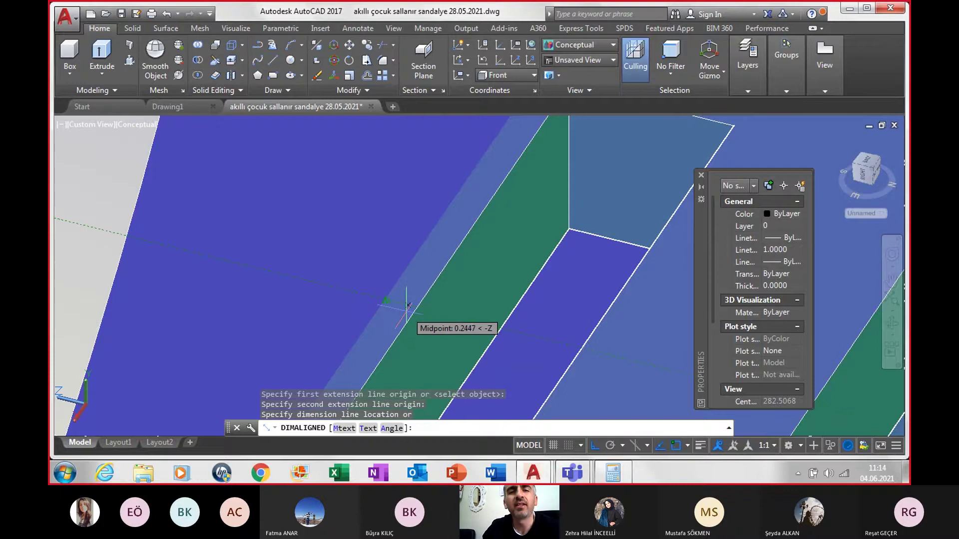
pyautogui.press('Escape')
pyautogui.scroll(-1, 430, 307)
pyautogui.scroll(-1, 439, 309)
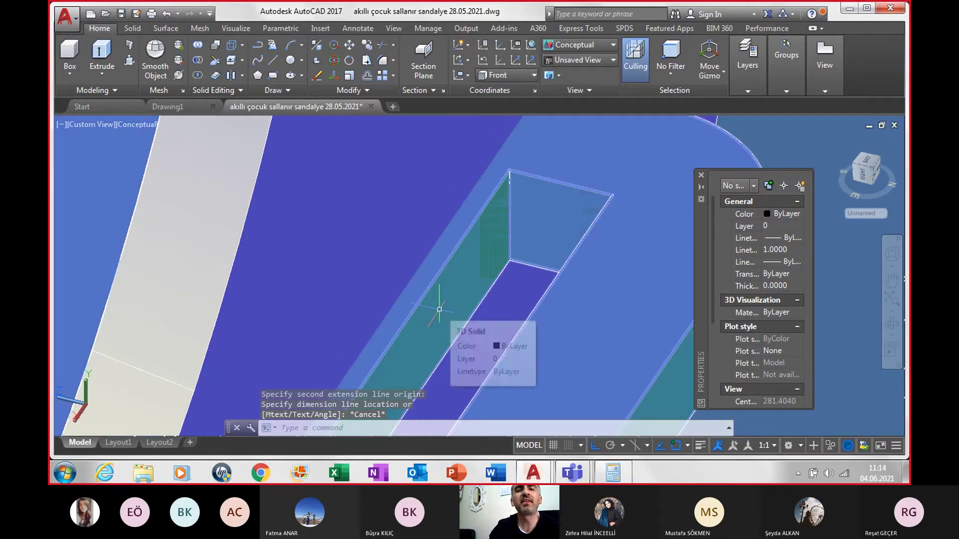
pyautogui.scroll(-1, 470, 307)
pyautogui.scroll(-1, 500, 306)
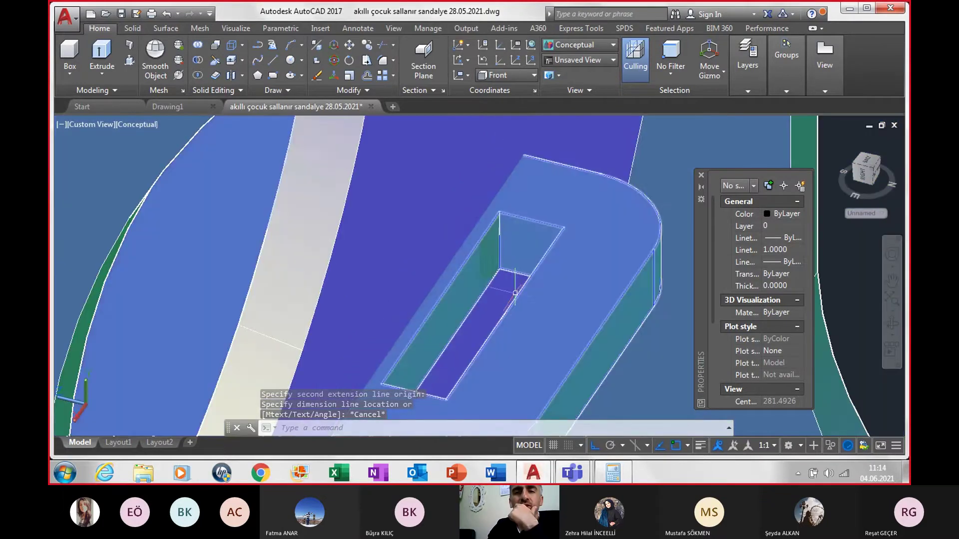
pyautogui.scroll(-1, 515, 294)
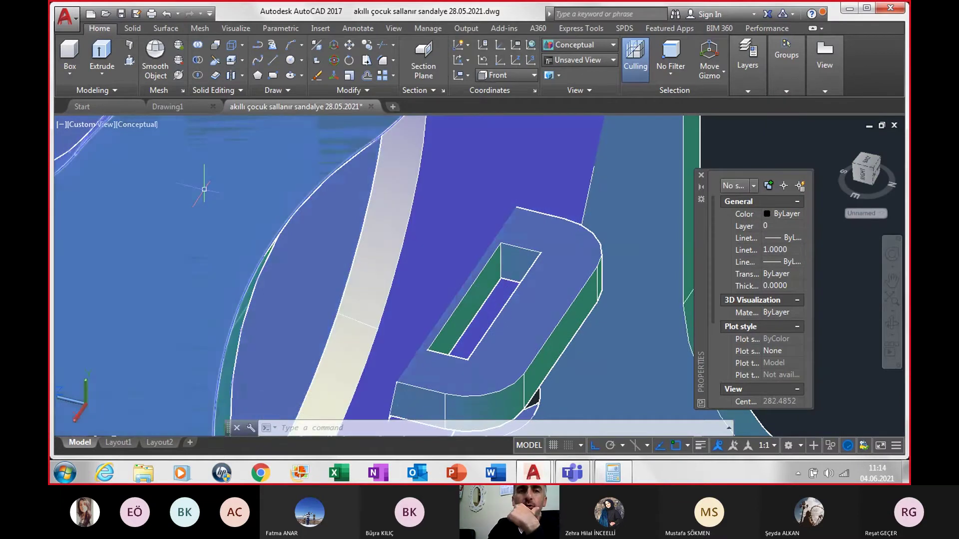
pyautogui.click(82, 128)
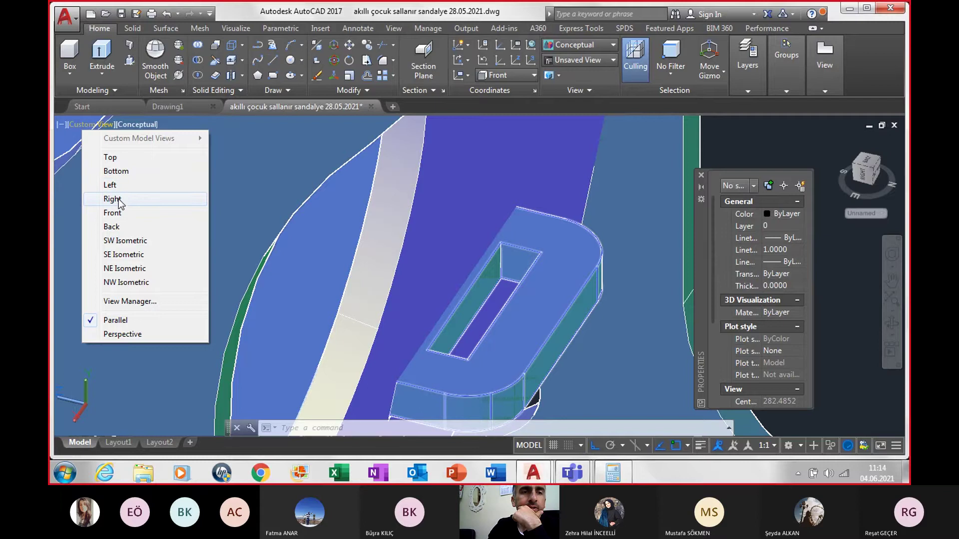
# - Return to the Front view, zoom in, and switch to 2D Wireframe
pyautogui.click(112, 213)
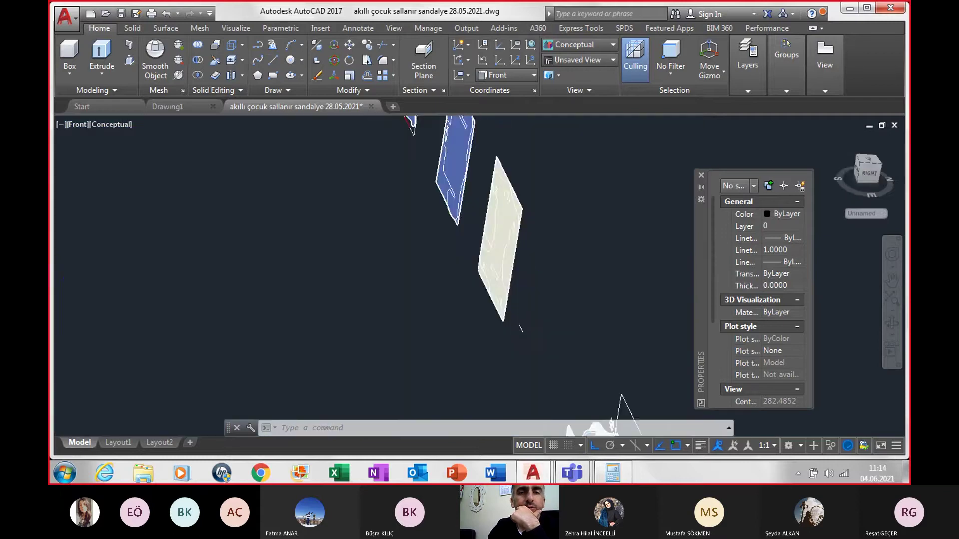
pyautogui.scroll(2, 430, 325)
pyautogui.scroll(3, 403, 292)
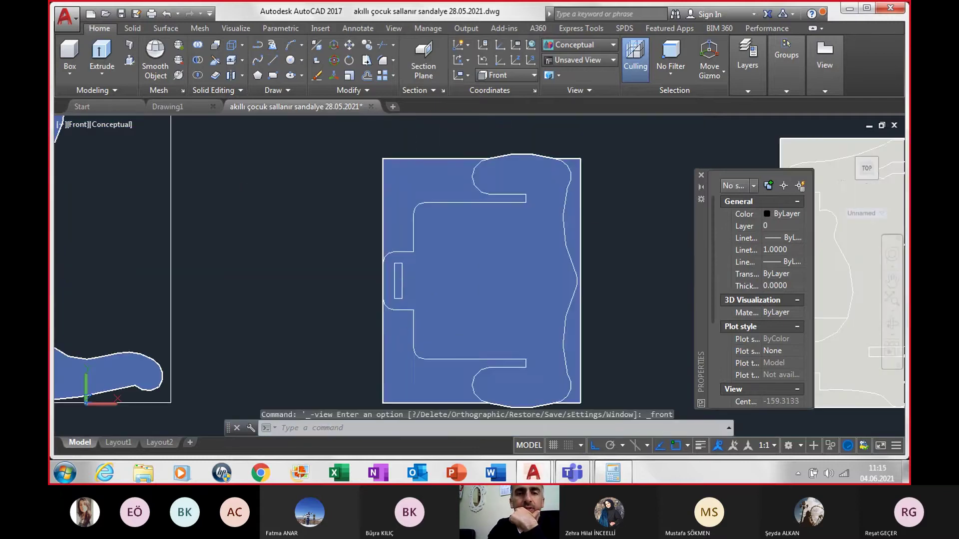
pyautogui.scroll(2, 402, 291)
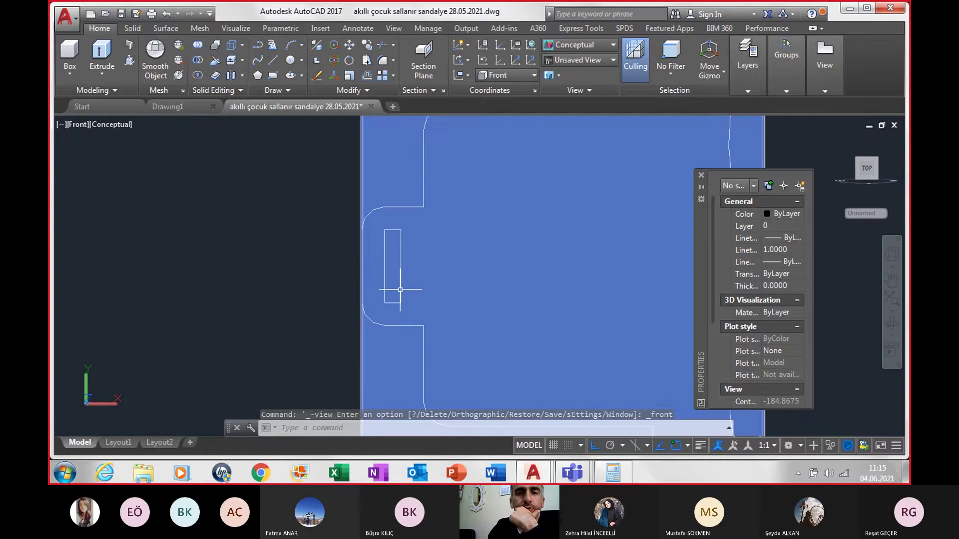
pyautogui.click(565, 44)
pyautogui.click(571, 74)
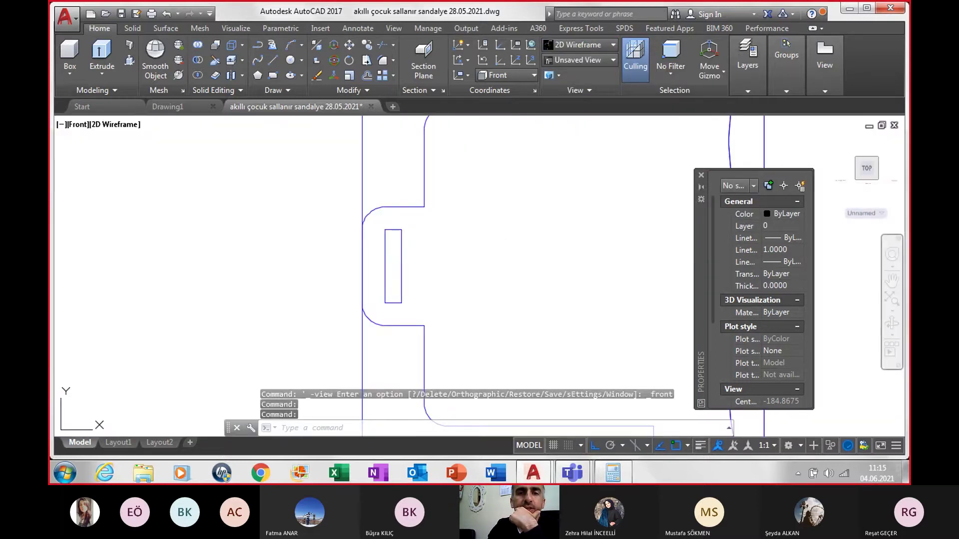
# - Move the small slot rectangle 0.355 units to the right
pyautogui.click(402, 263)
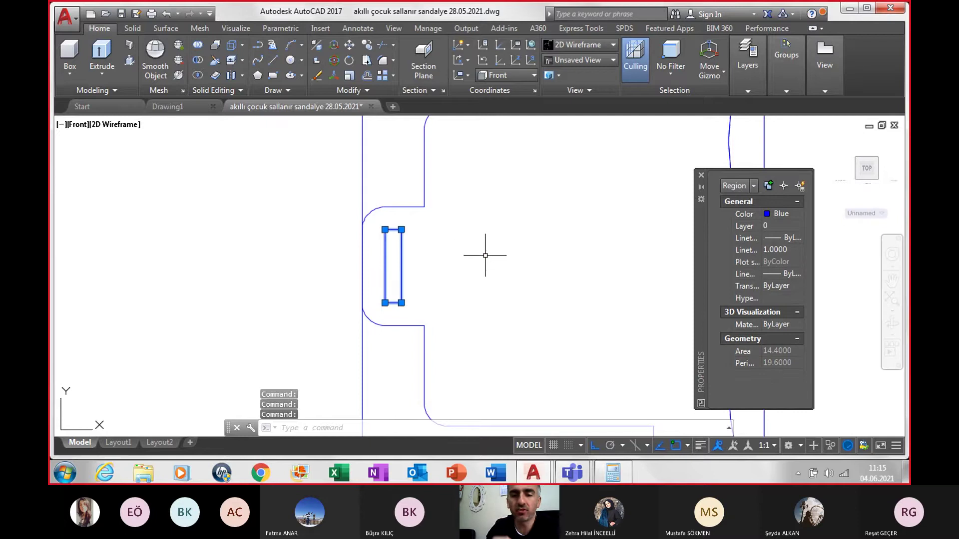
pyautogui.write('mm')
pyautogui.press('Return')
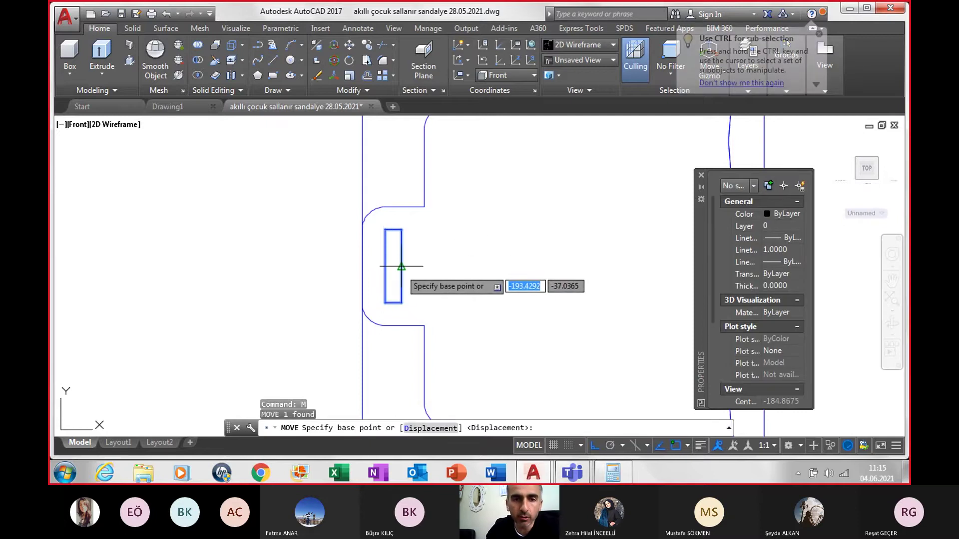
pyautogui.click(401, 267)
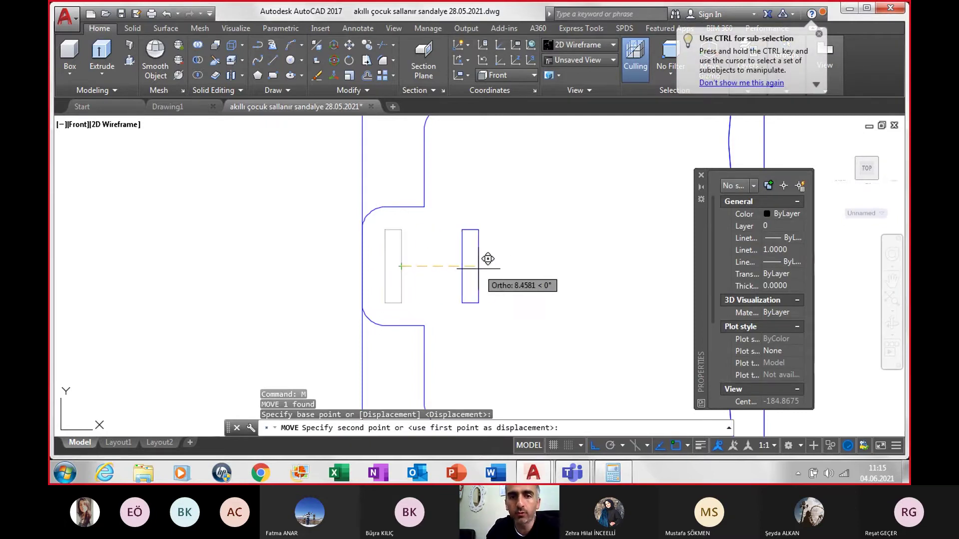
pyautogui.write('.355')
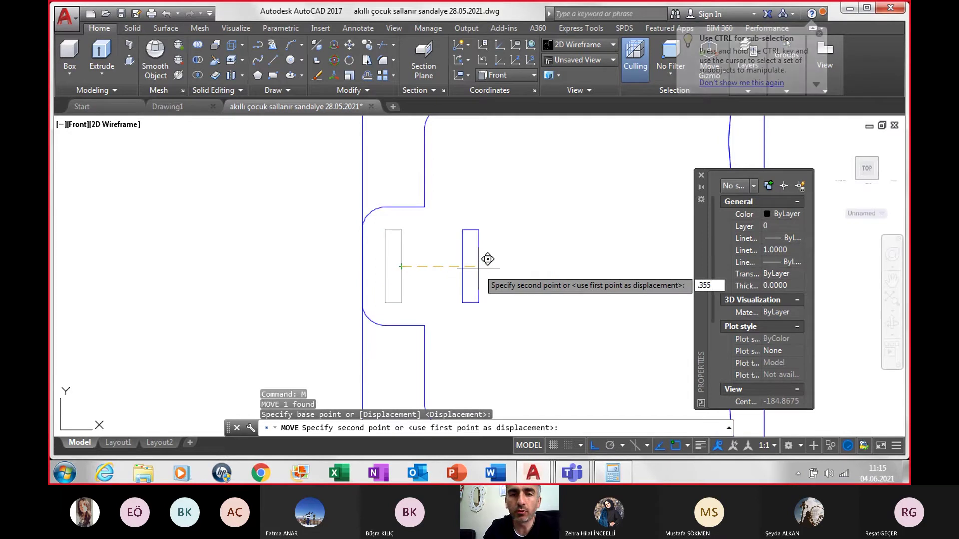
pyautogui.press('Return')
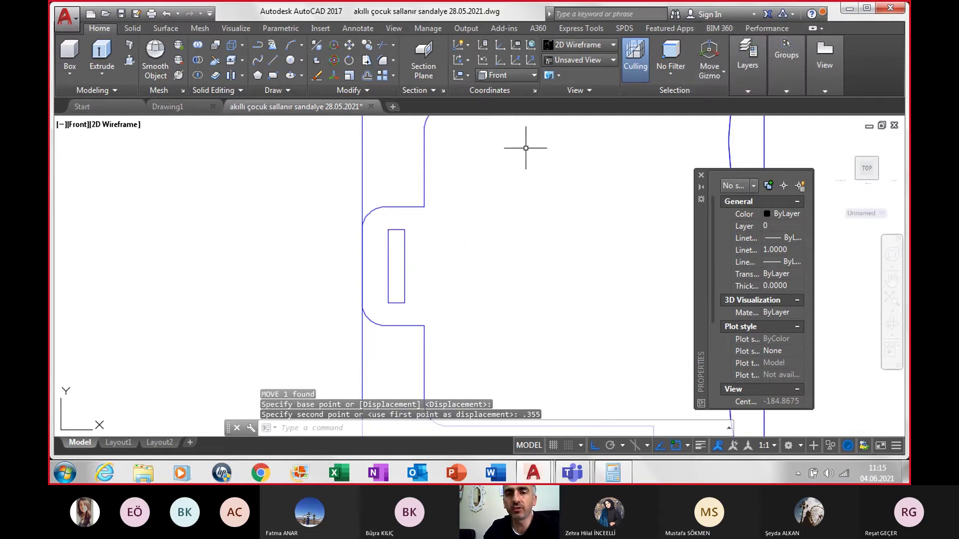
pyautogui.scroll(-2, 539, 175)
pyautogui.scroll(-2, 500, 205)
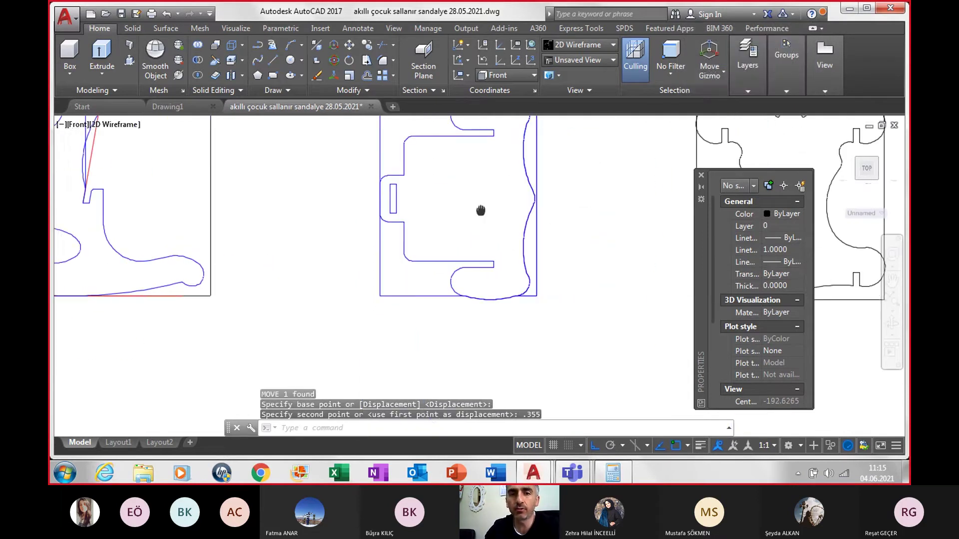
# - Copy the panel outline together with its slot to the right
pyautogui.click(434, 259)
pyautogui.click(387, 200)
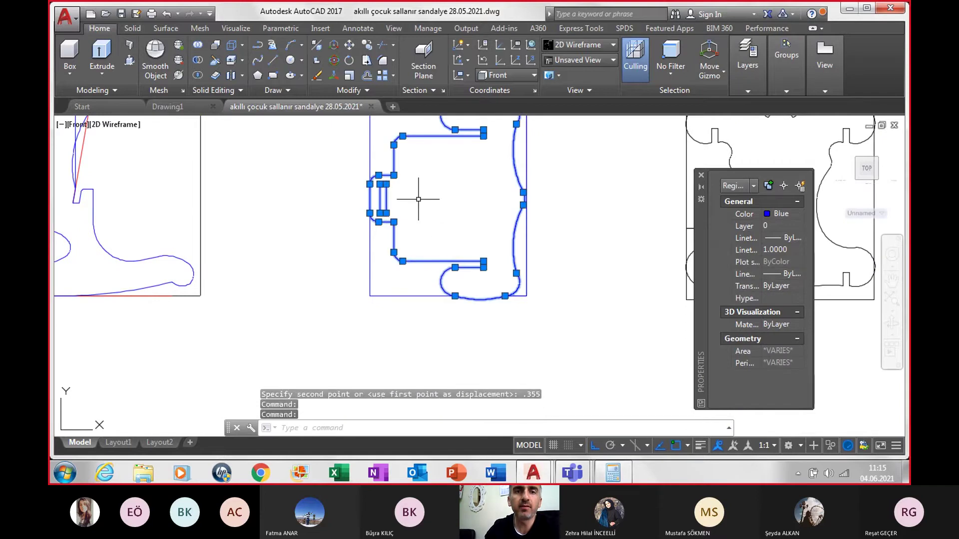
pyautogui.click(367, 45)
pyautogui.scroll(-2, 396, 117)
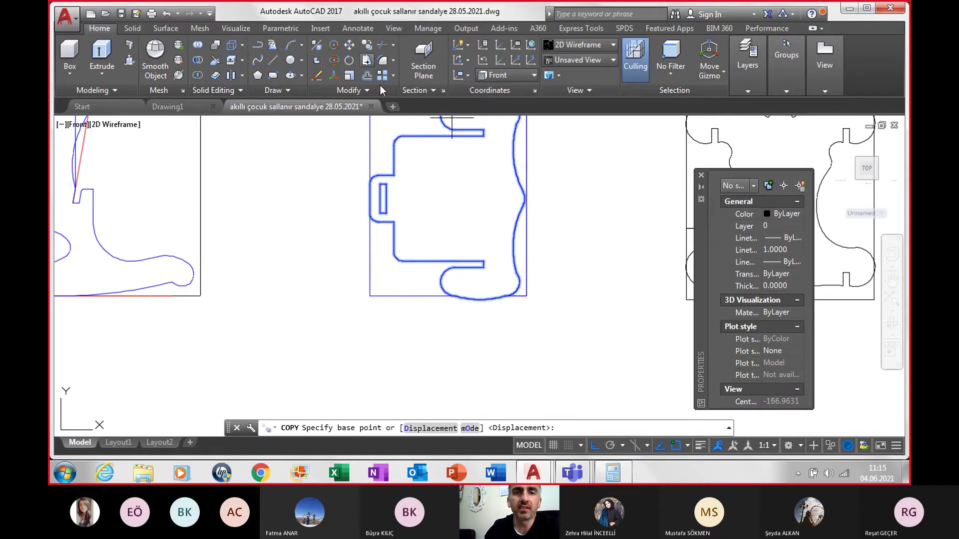
pyautogui.click(430, 192)
pyautogui.scroll(-6, 446, 172)
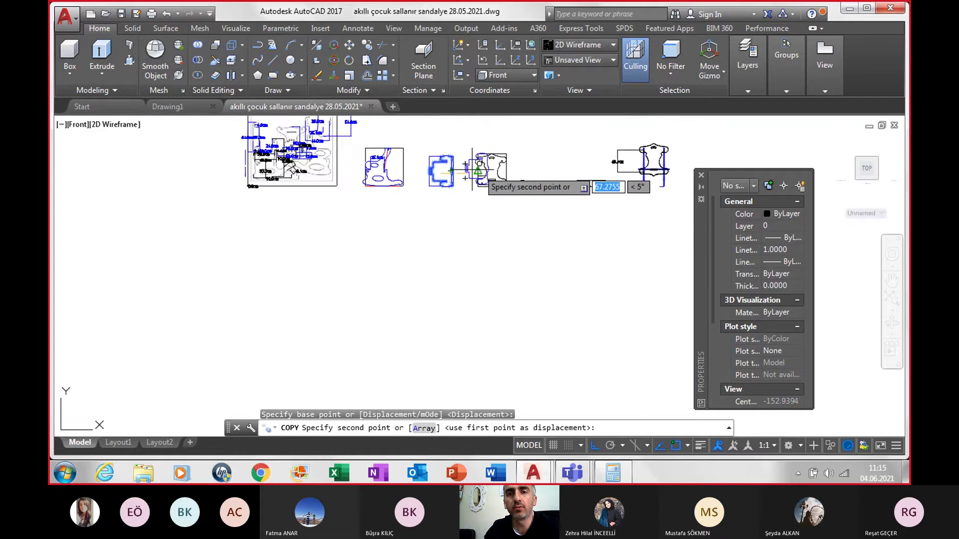
pyautogui.scroll(4, 562, 180)
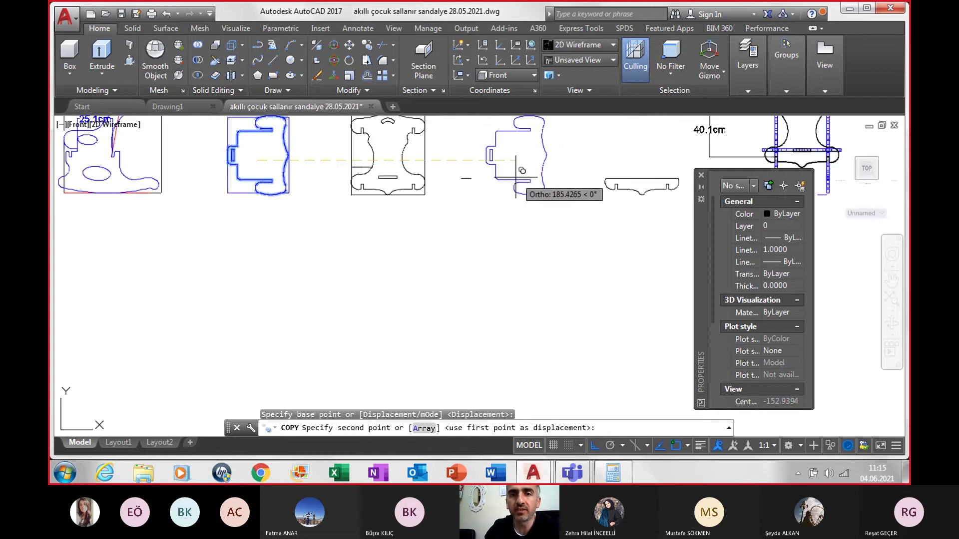
pyautogui.click(516, 177)
pyautogui.press('Escape')
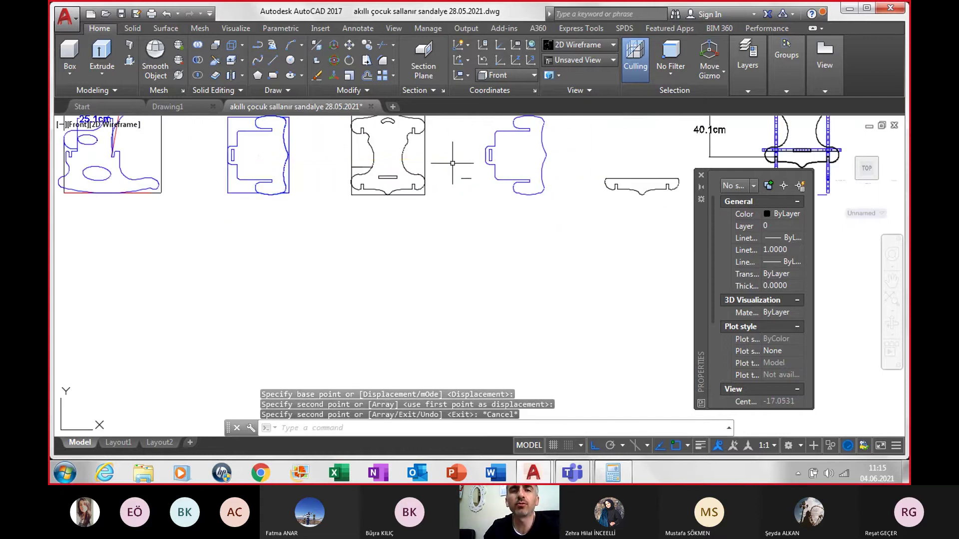
# - Erase the stray short polyline near the panel
pyautogui.click(452, 163)
pyautogui.click(481, 195)
pyautogui.press('Delete')
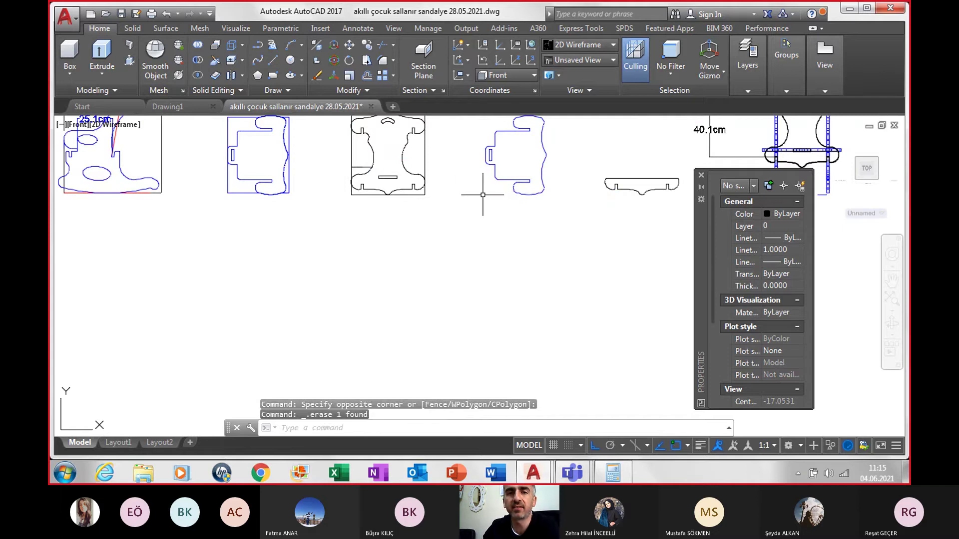
pyautogui.scroll(3, 518, 147)
pyautogui.scroll(2, 490, 214)
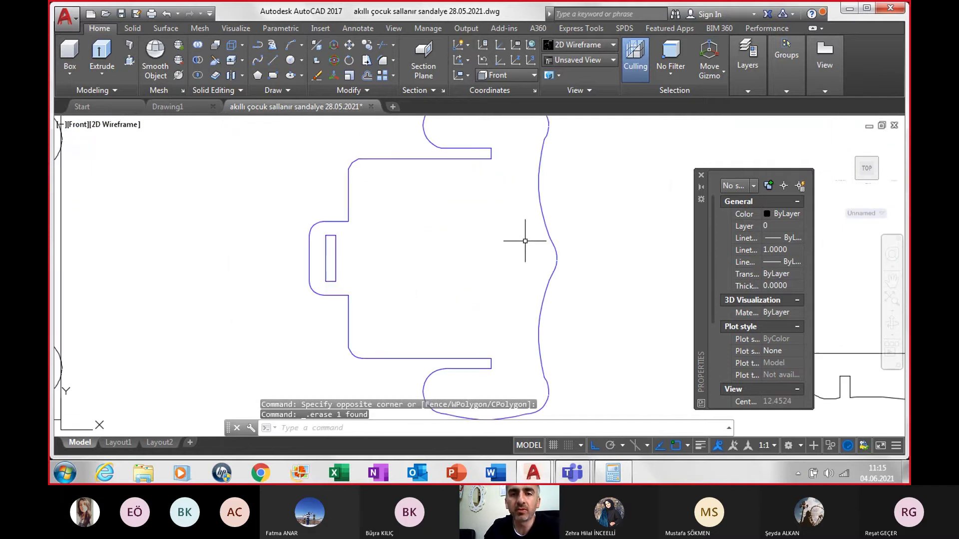
pyautogui.scroll(-2, 476, 230)
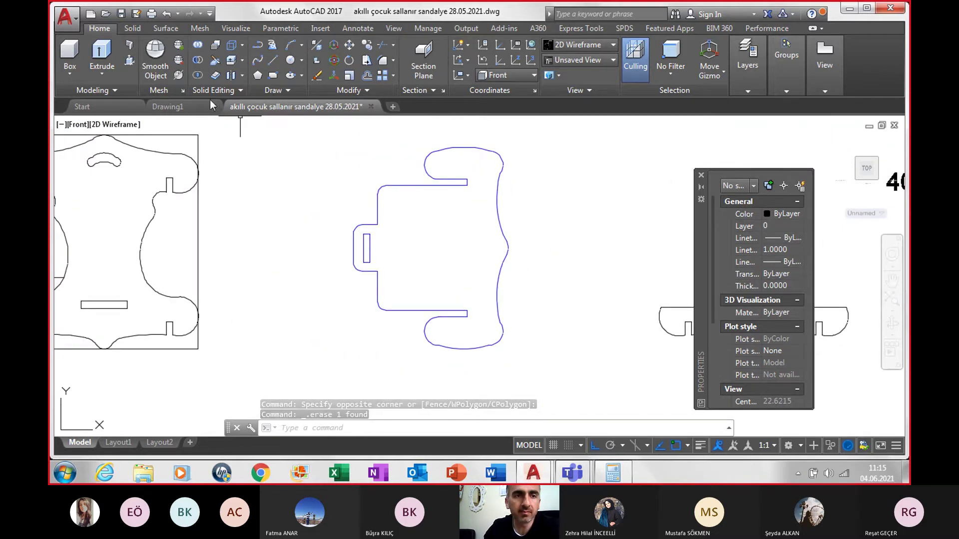
# - Press-pull the copied panel area to a height of 1.8, slot cut through
pyautogui.click(132, 61)
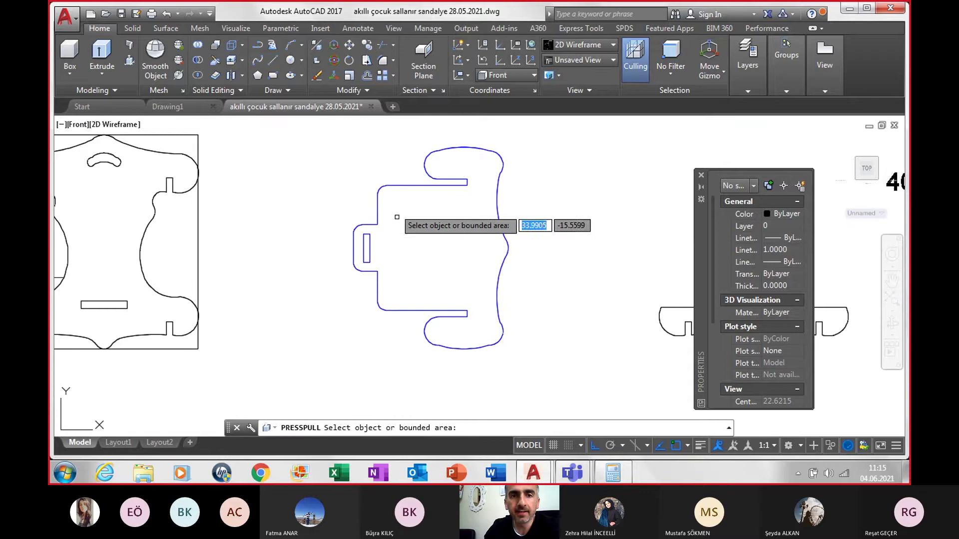
pyautogui.click(379, 250)
pyautogui.write('1.8')
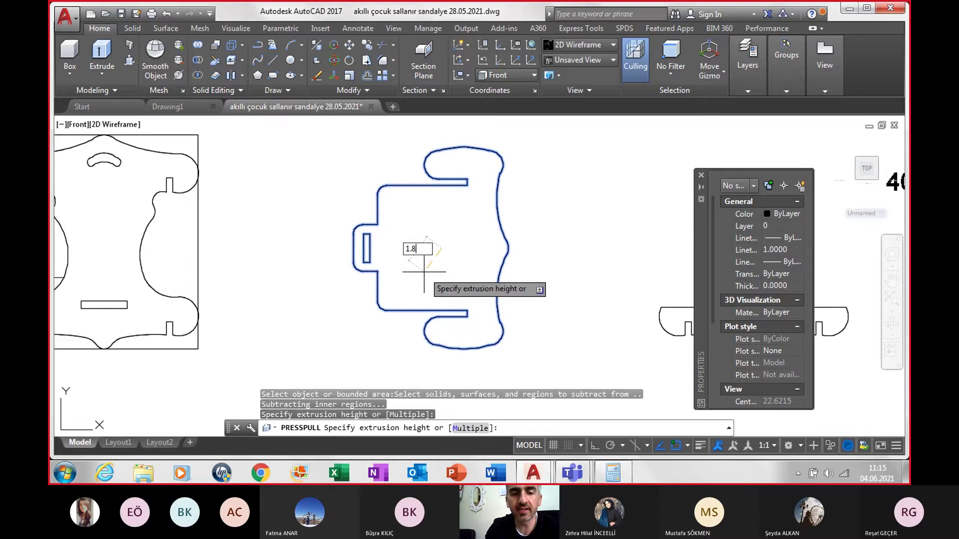
pyautogui.press('Return')
pyautogui.press('Return')
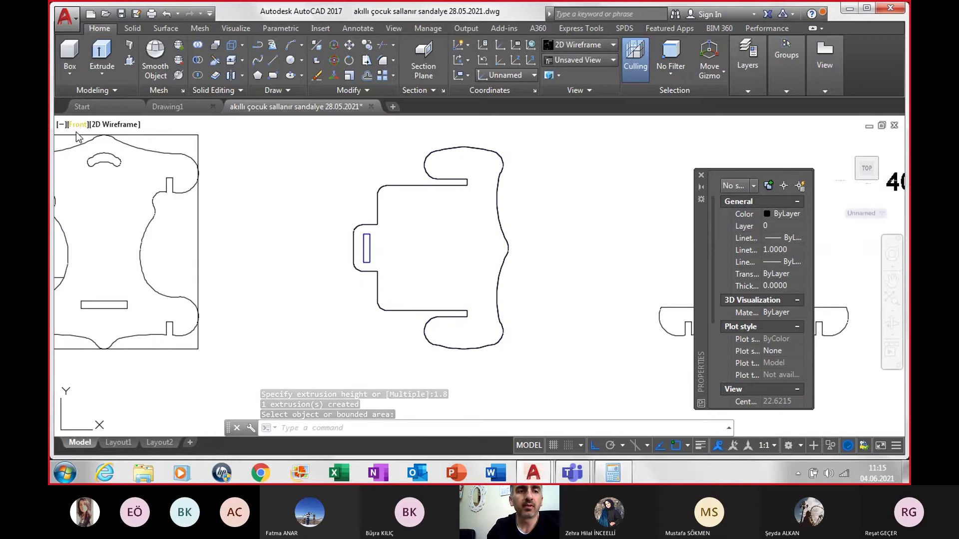
pyautogui.click(78, 125)
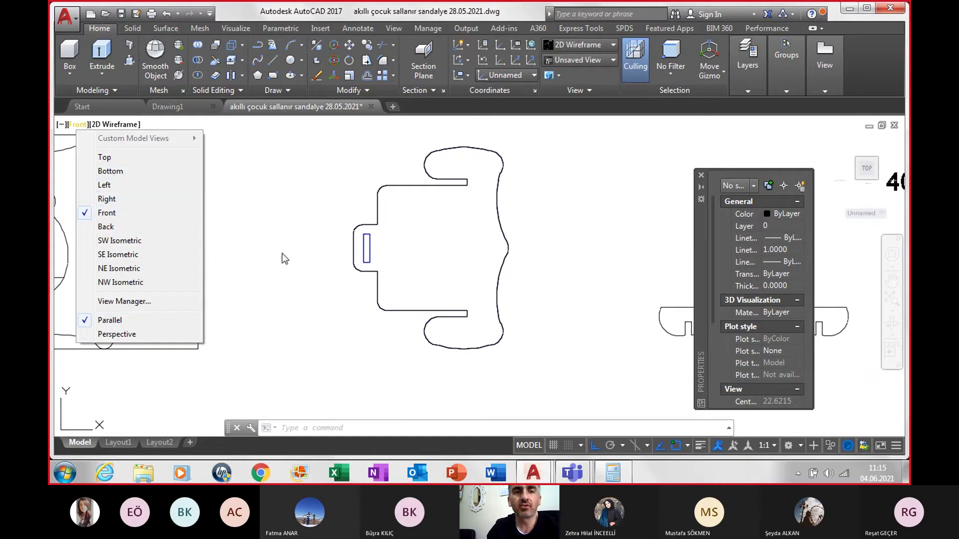
# - Switch the viewport to SW Isometric, then to the Left view
pyautogui.click(129, 245)
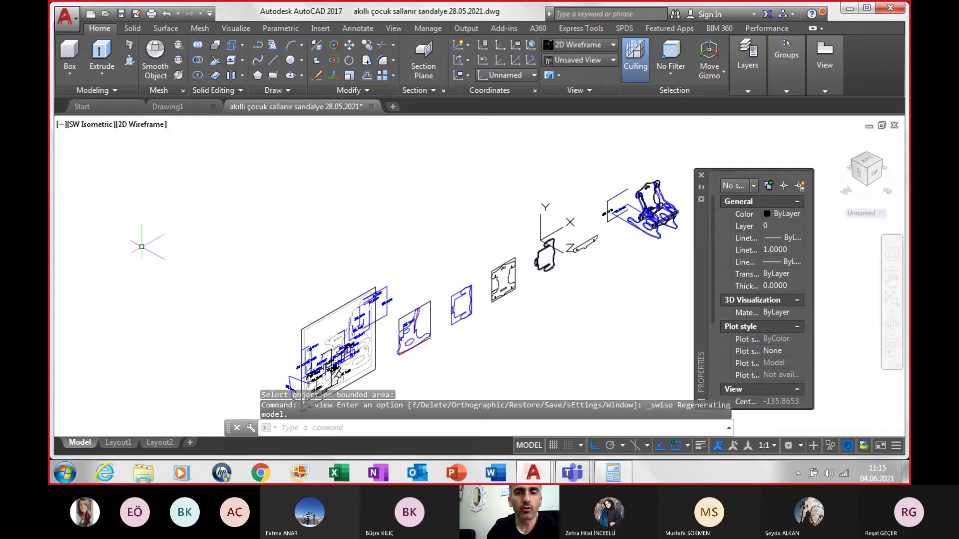
pyautogui.scroll(2, 632, 260)
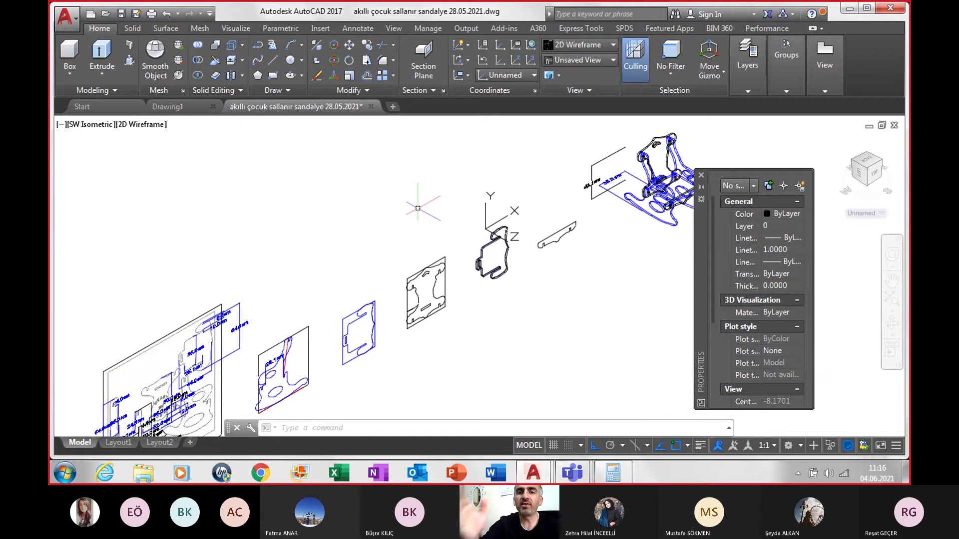
pyautogui.click(97, 127)
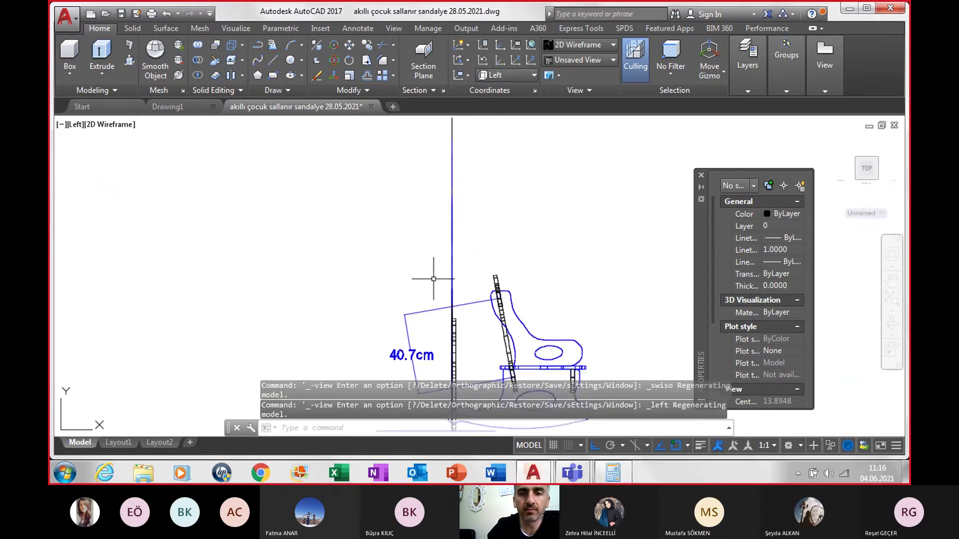
pyautogui.scroll(3, 389, 315)
pyautogui.scroll(2, 389, 315)
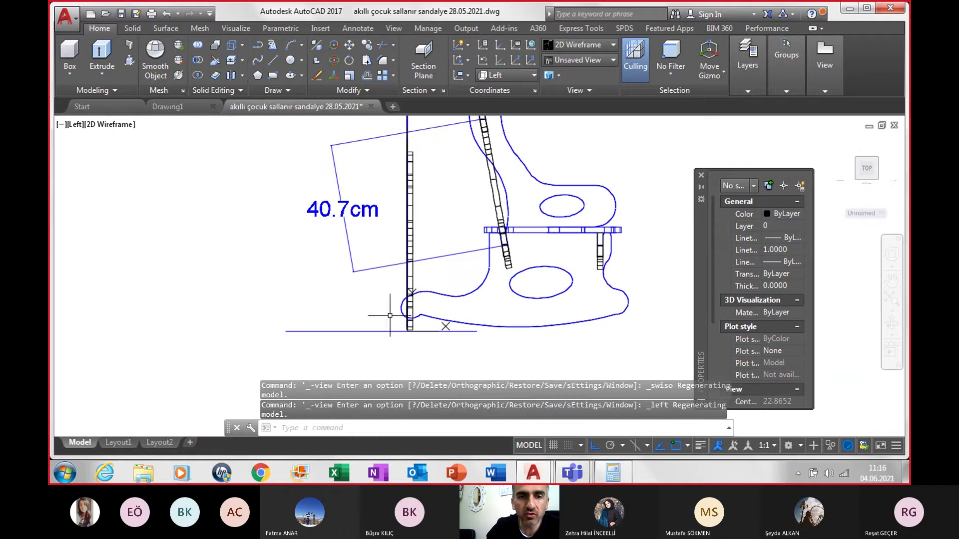
# - Rotate the new panel solid 90° to lie horizontal, then view it from Top
pyautogui.click(415, 234)
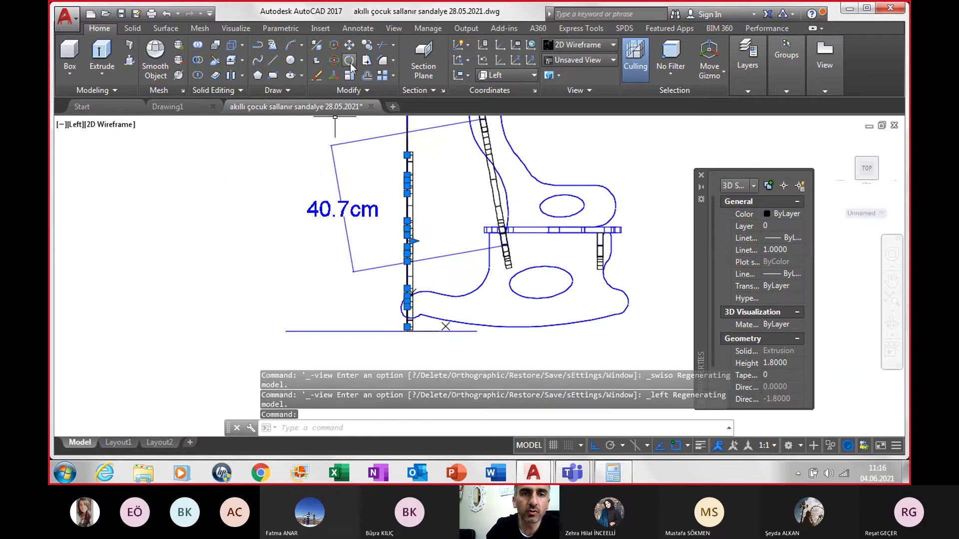
pyautogui.write('ro')
pyautogui.press('Return')
pyautogui.click(407, 240)
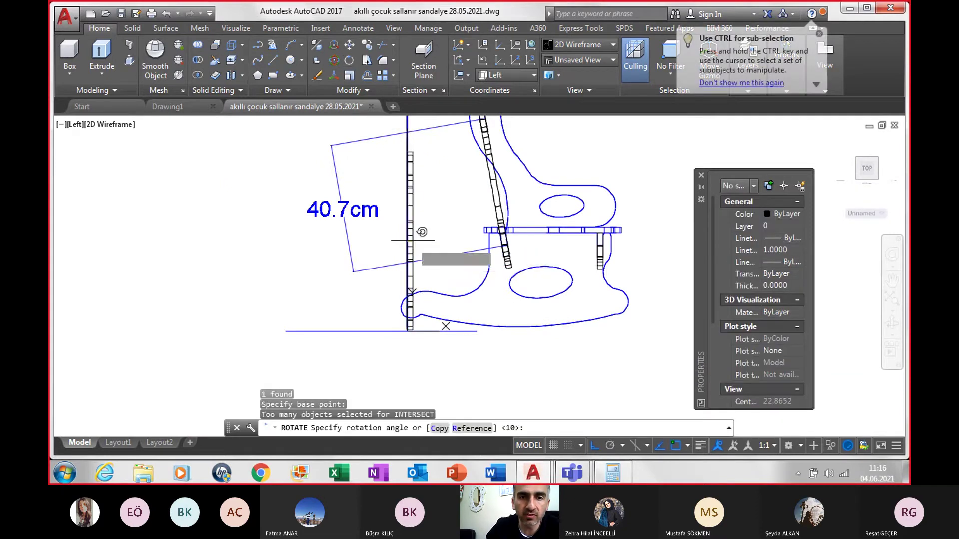
pyautogui.click(424, 204)
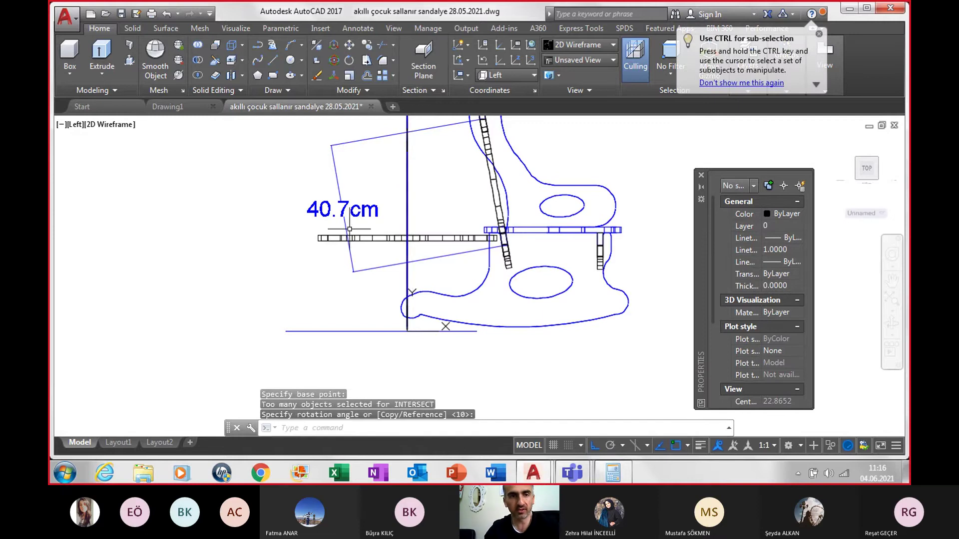
pyautogui.click(75, 124)
pyautogui.click(100, 153)
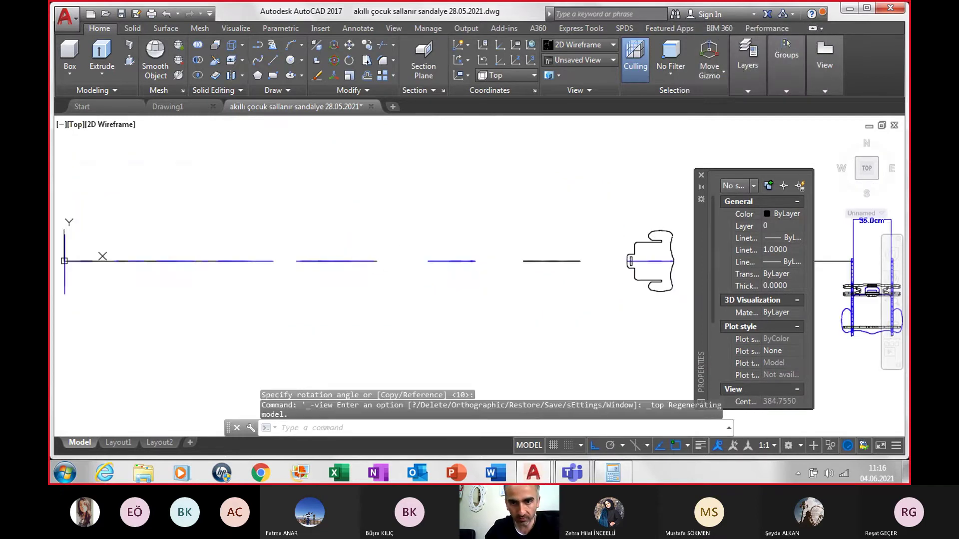
# - Rotate the extruded panel another 90° in Top view so its notched edge faces up
pyautogui.moveTo(469, 279); pyautogui.dragTo(199, 263, button='middle')
pyautogui.click(427, 293)
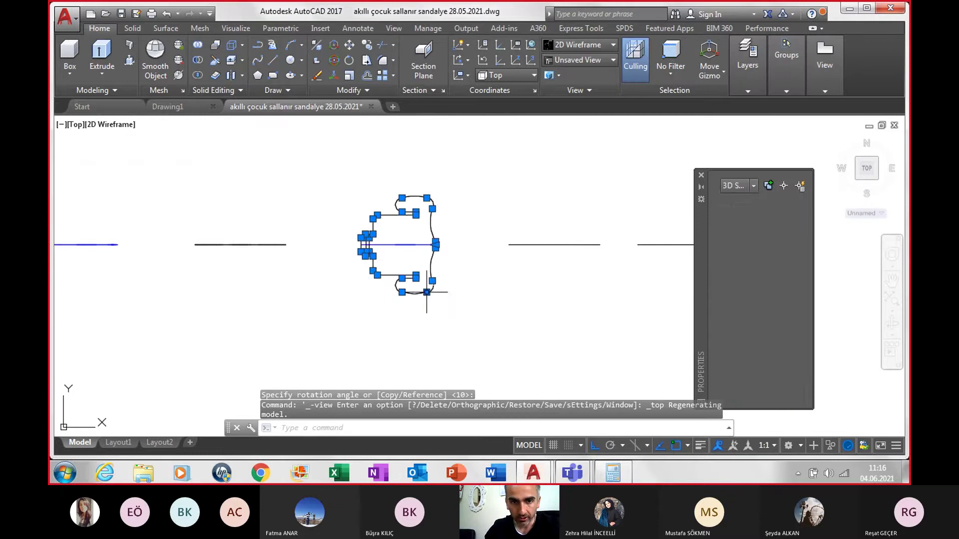
pyautogui.scroll(-1, 436, 307)
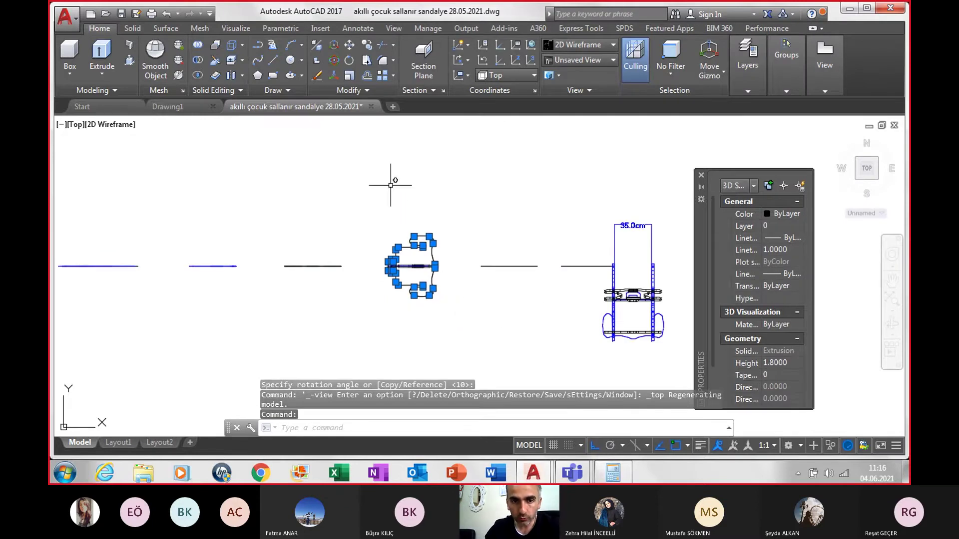
pyautogui.click(349, 60)
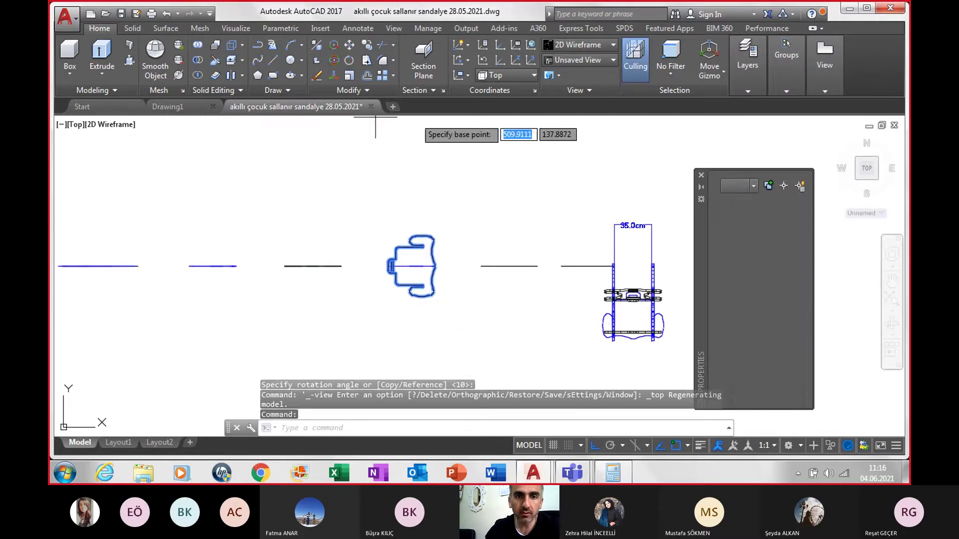
pyautogui.click(432, 266)
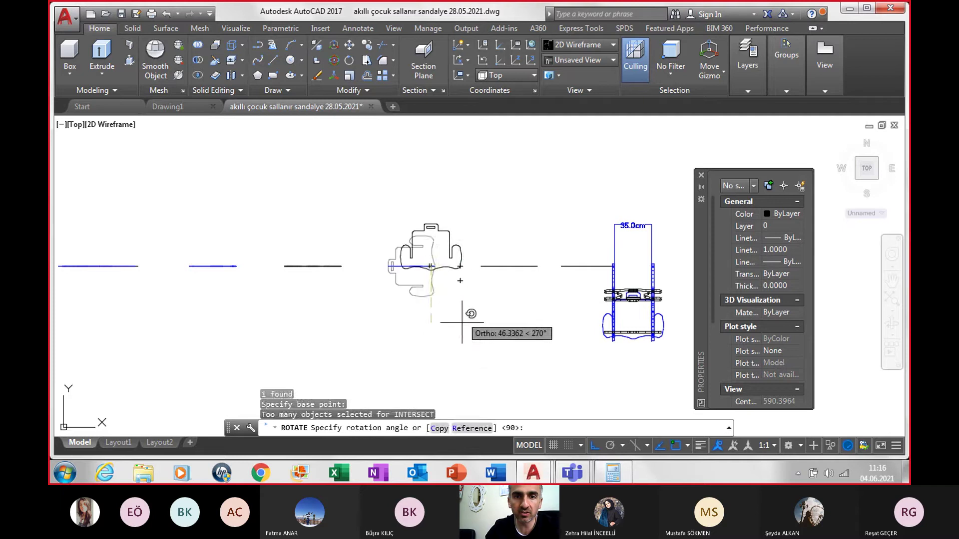
pyautogui.click(426, 334)
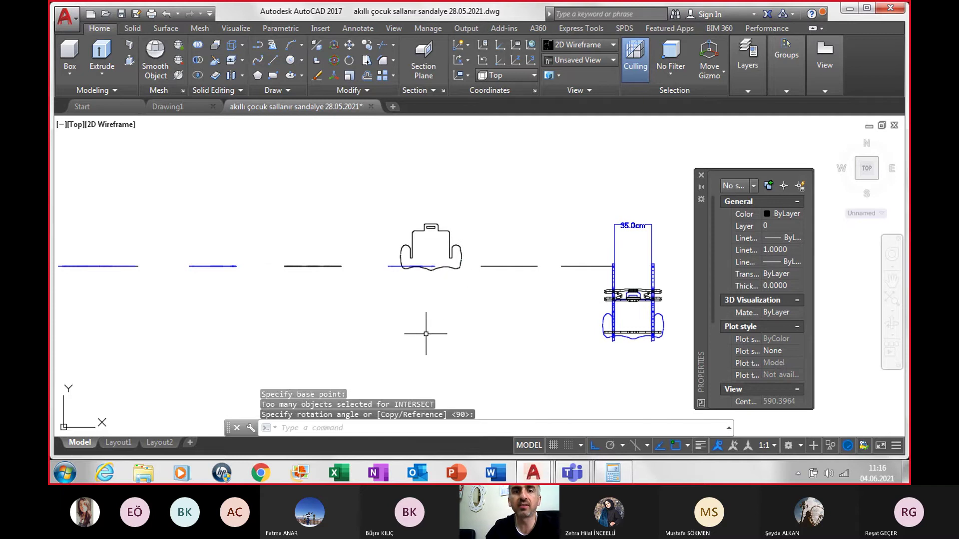
pyautogui.click(76, 125)
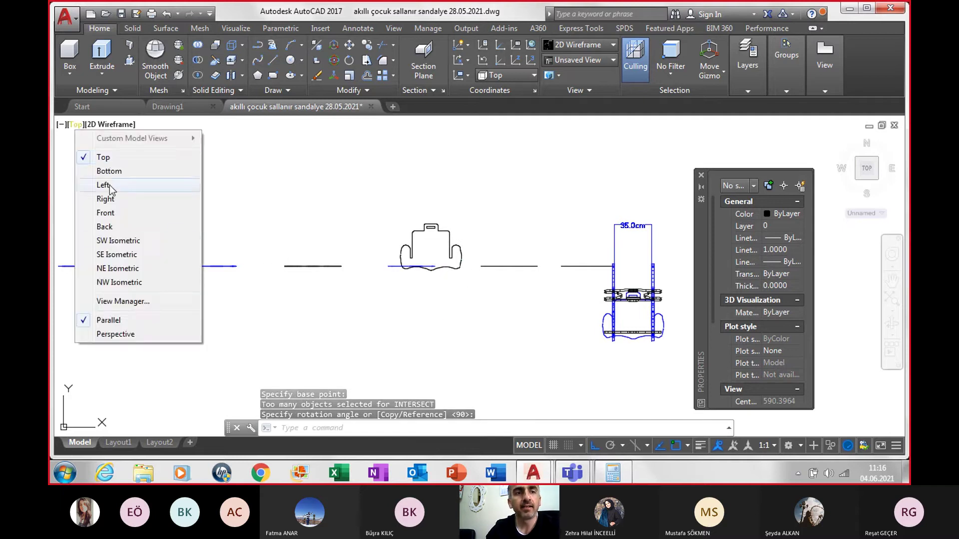
# - Show the chair in SW Isometric with the Conceptual visual style
pyautogui.click(118, 241)
pyautogui.scroll(1, 600, 220)
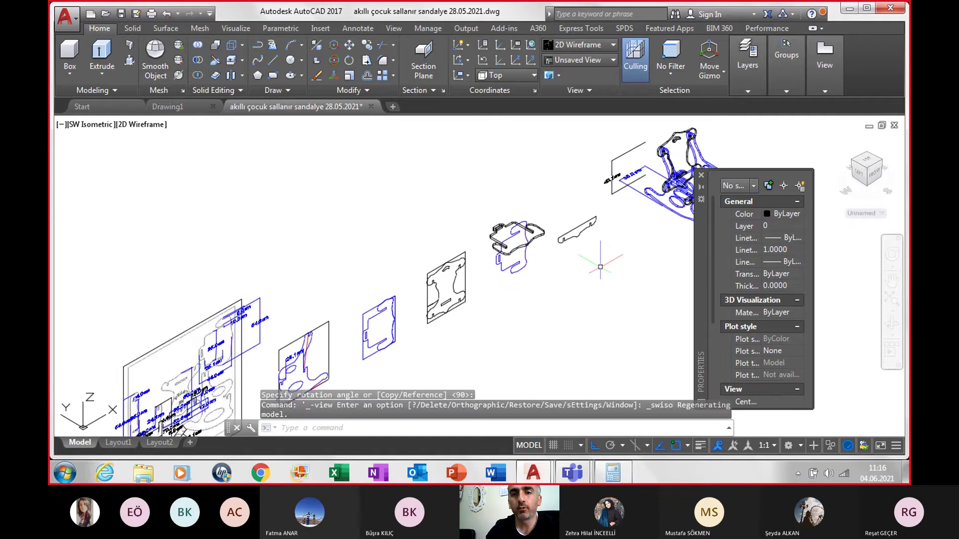
pyautogui.scroll(2, 565, 278)
pyautogui.scroll(1, 426, 313)
pyautogui.scroll(4, 615, 216)
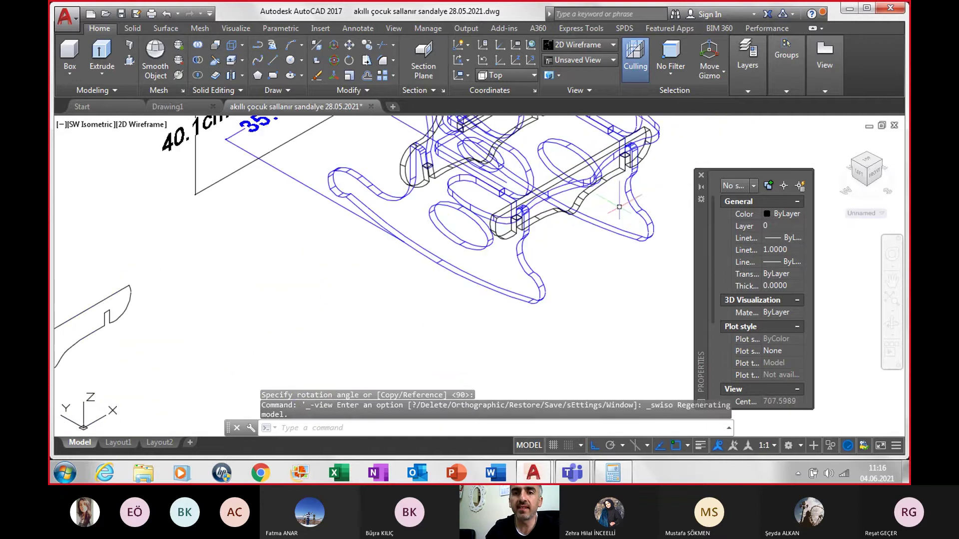
pyautogui.scroll(2, 512, 245)
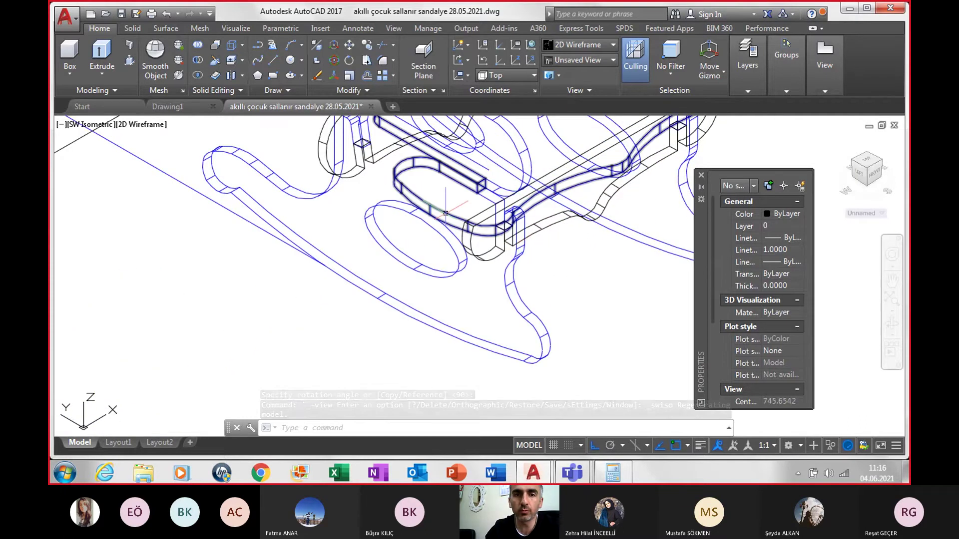
pyautogui.moveTo(445, 213); pyautogui.dragTo(432, 260, button='middle')
pyautogui.click(591, 47)
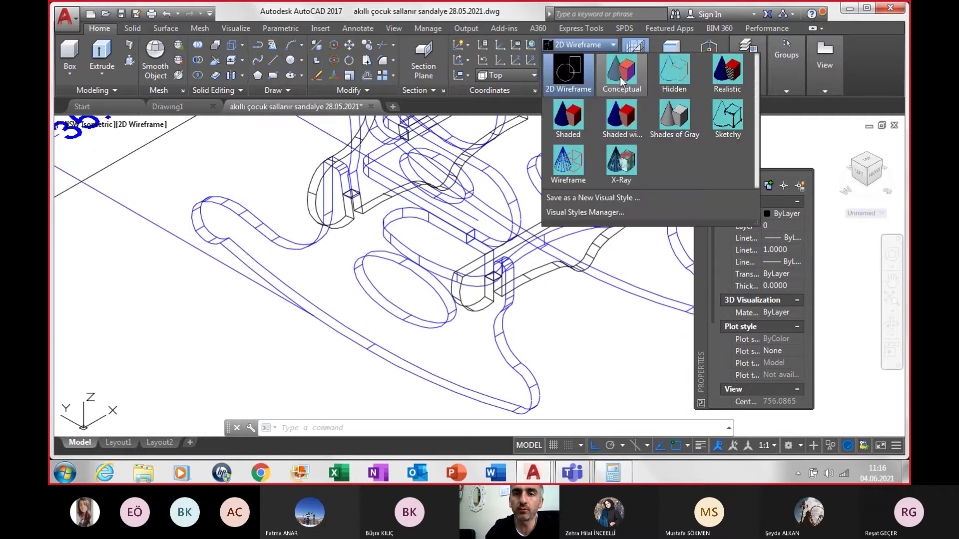
pyautogui.click(619, 77)
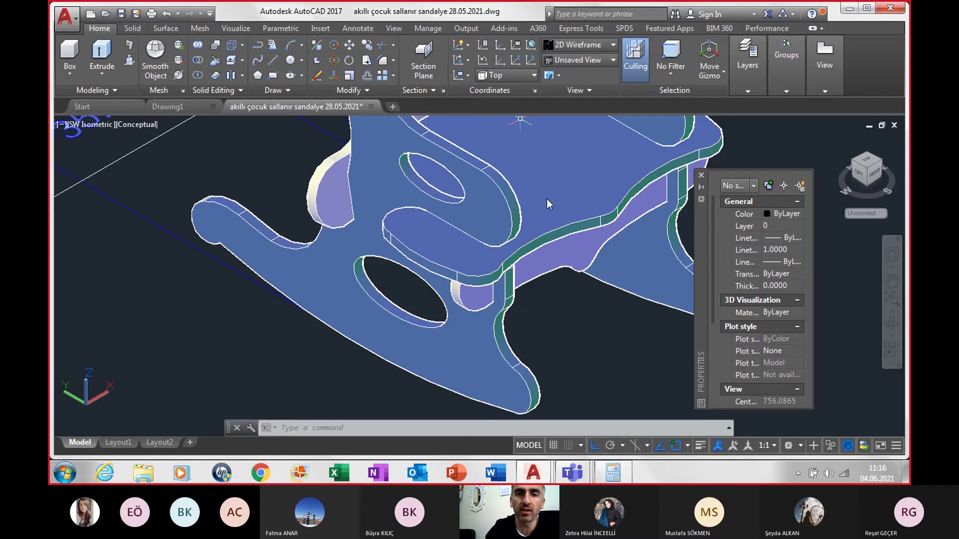
# - Delete the misplaced seat board and the loose green upright part
pyautogui.click(438, 261)
pyautogui.press('Delete')
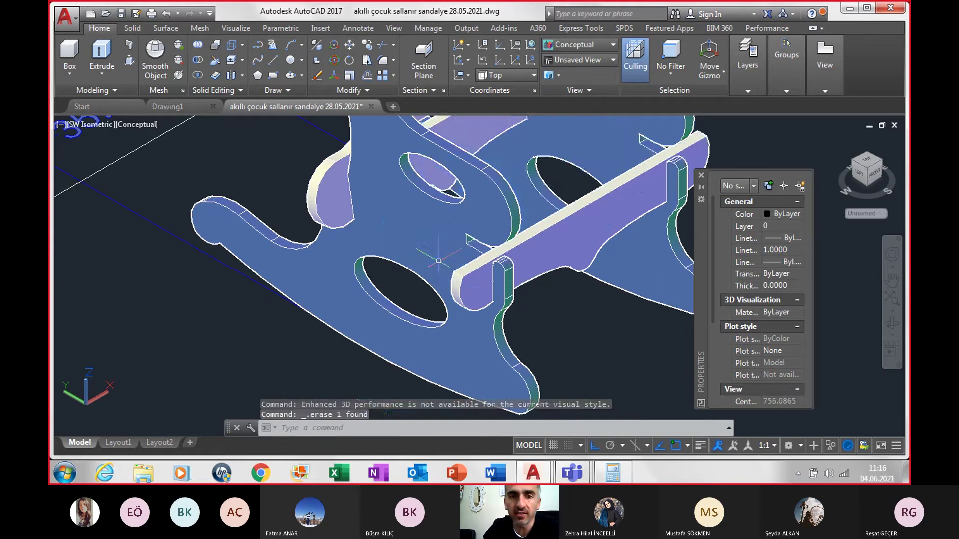
pyautogui.scroll(2, 477, 248)
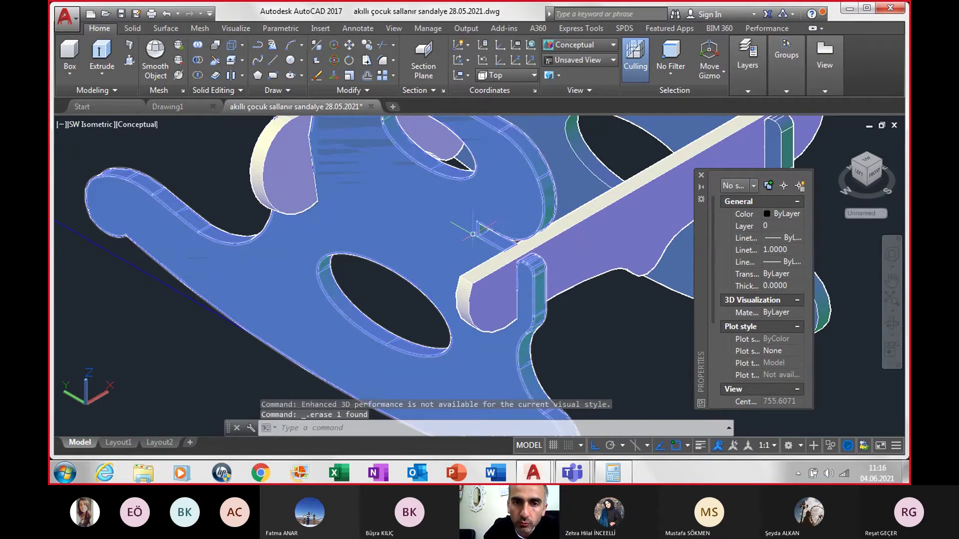
pyautogui.scroll(-3, 477, 225)
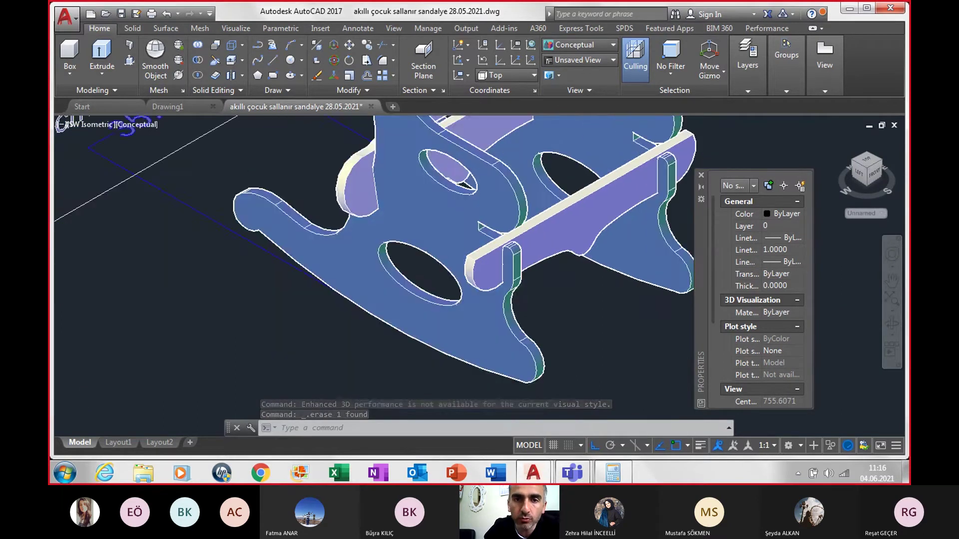
pyautogui.scroll(-3, 503, 248)
pyautogui.scroll(3, 199, 288)
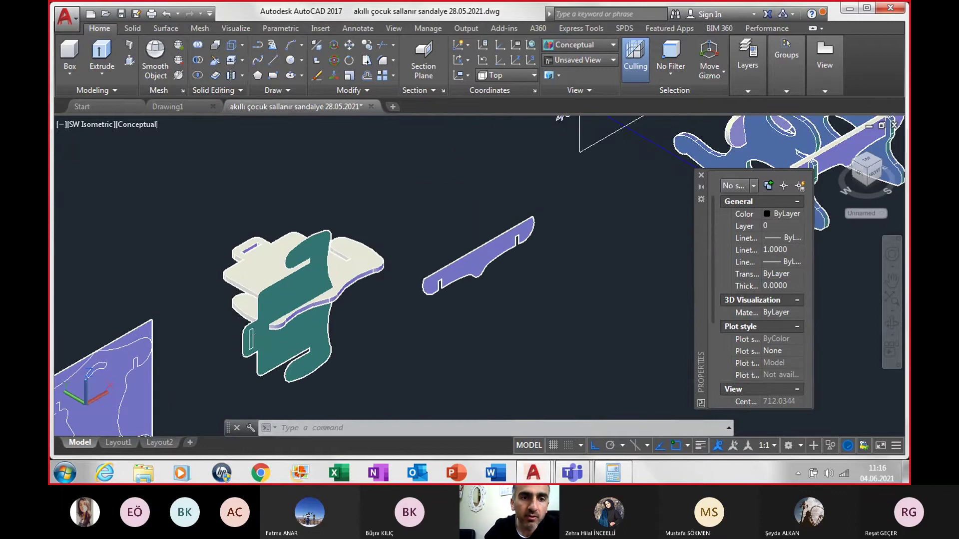
pyautogui.click(248, 341)
pyautogui.press('Delete')
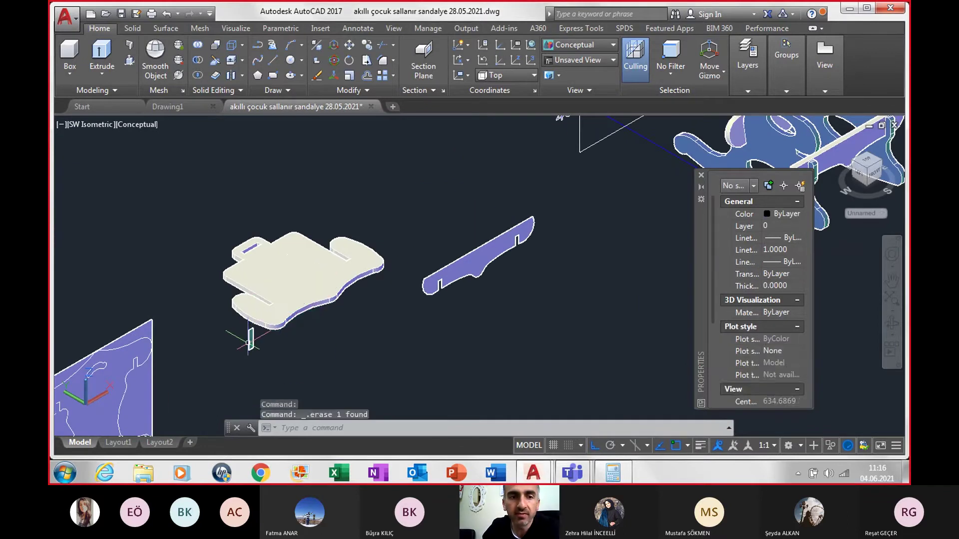
pyautogui.scroll(3, 270, 302)
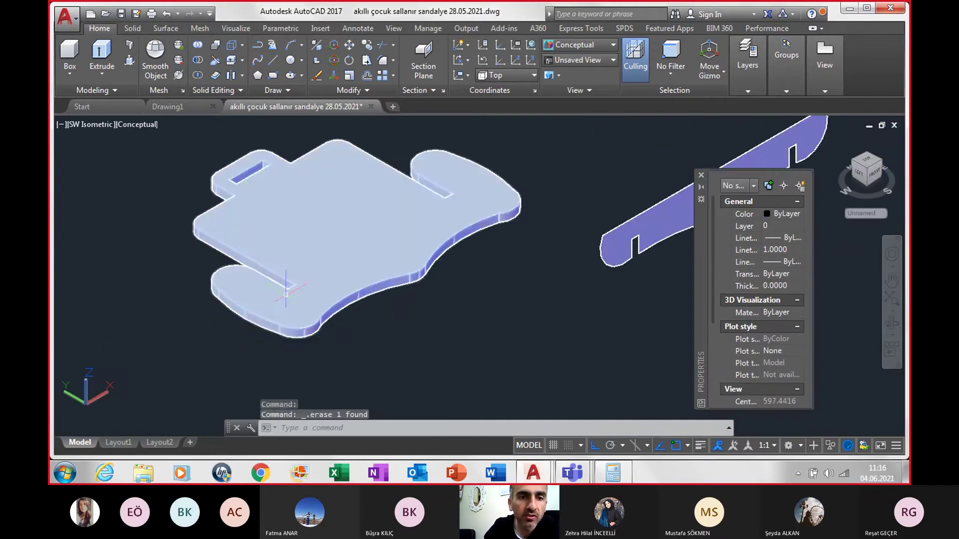
pyautogui.scroll(2, 287, 290)
# - Move the cream 1.8-high seat solid onto the chair's rail corner between the side panels
pyautogui.click(347, 161)
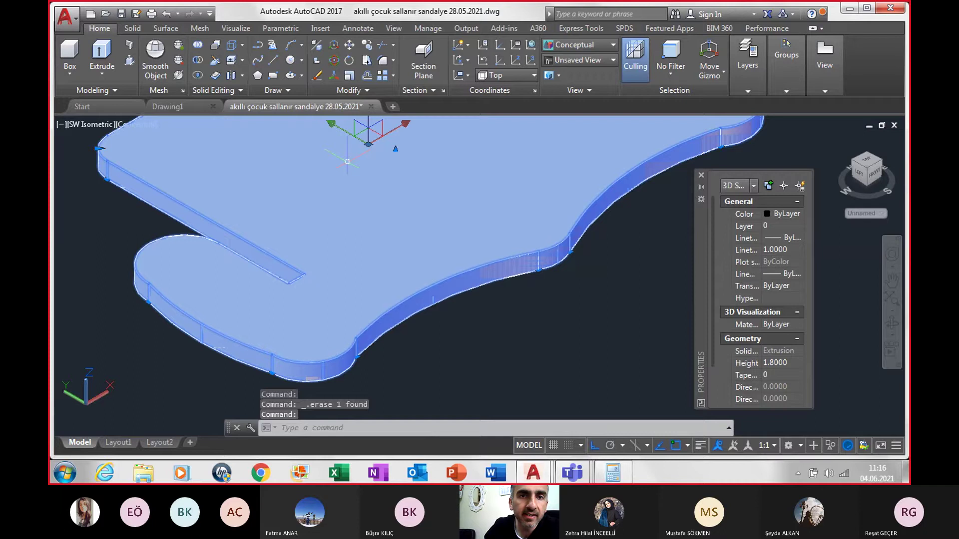
pyautogui.click(349, 44)
pyautogui.scroll(2, 334, 297)
pyautogui.scroll(2, 325, 300)
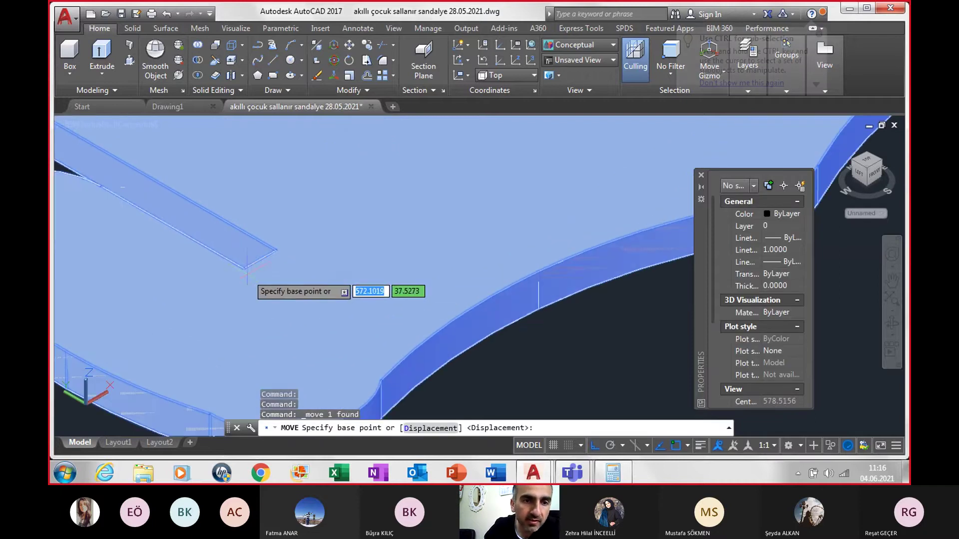
pyautogui.click(243, 268)
pyautogui.scroll(-3, 247, 280)
pyautogui.scroll(-2, 270, 340)
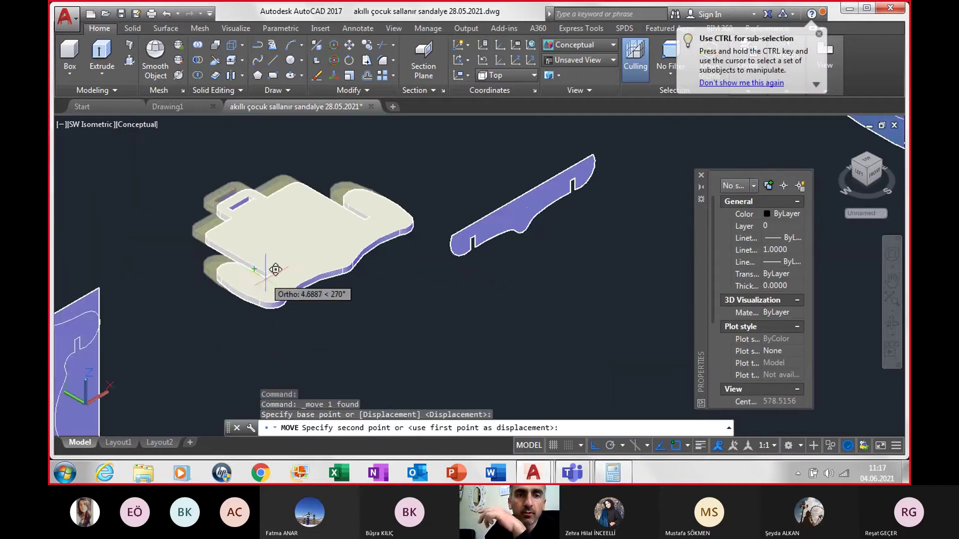
pyautogui.scroll(-2, 435, 258)
pyautogui.scroll(1, 584, 225)
pyautogui.scroll(2, 485, 217)
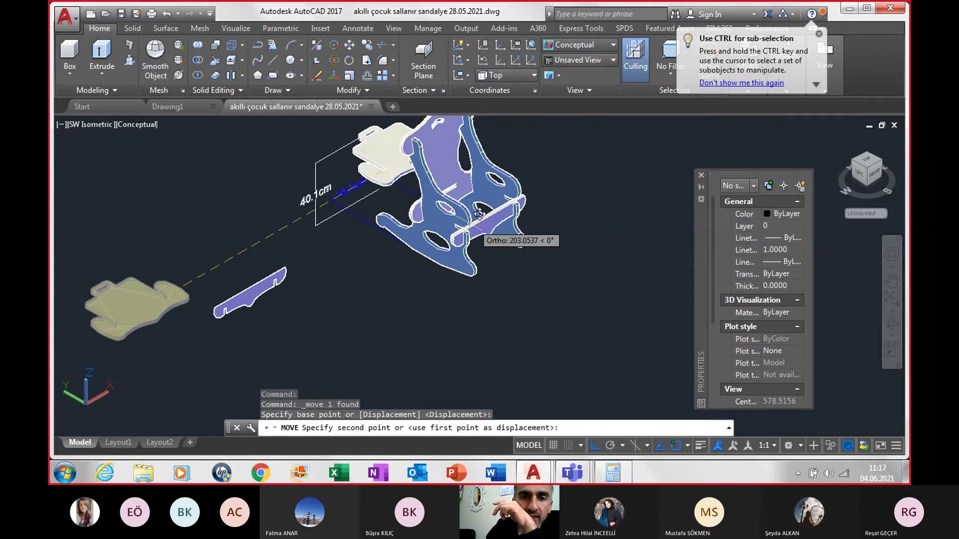
pyautogui.scroll(2, 471, 213)
pyautogui.scroll(2, 471, 212)
pyautogui.scroll(2, 442, 214)
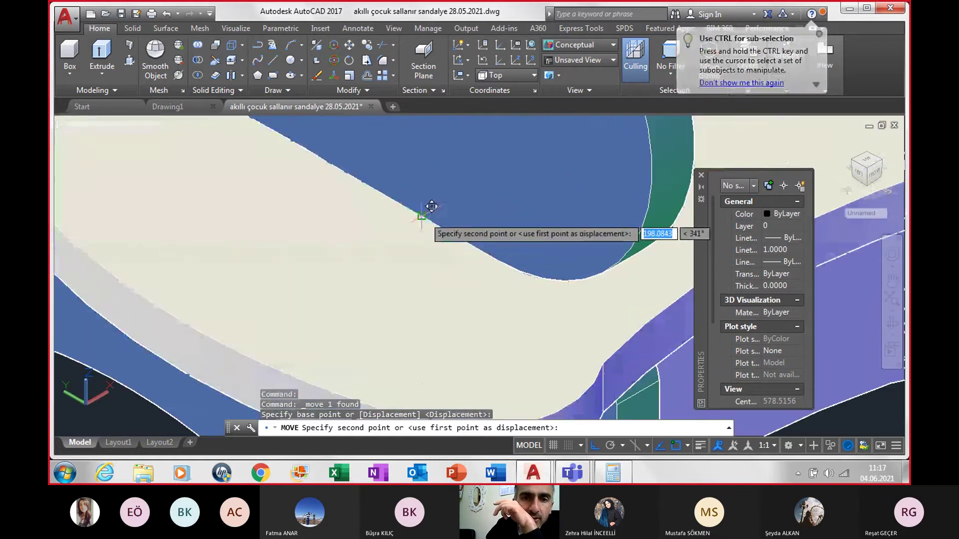
pyautogui.scroll(-1, 430, 210)
pyautogui.click(422, 216)
pyautogui.scroll(-2, 450, 240)
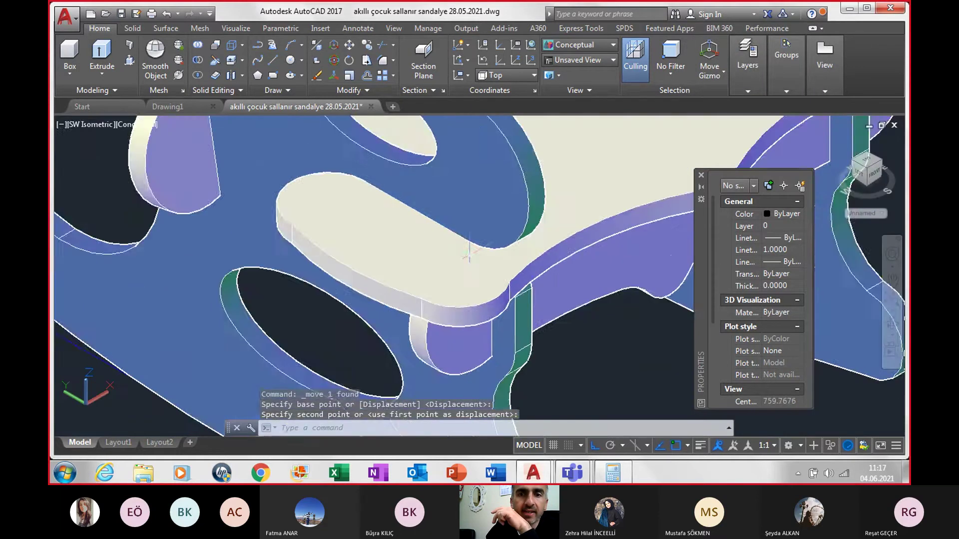
pyautogui.scroll(-2, 478, 268)
pyautogui.scroll(-2, 479, 293)
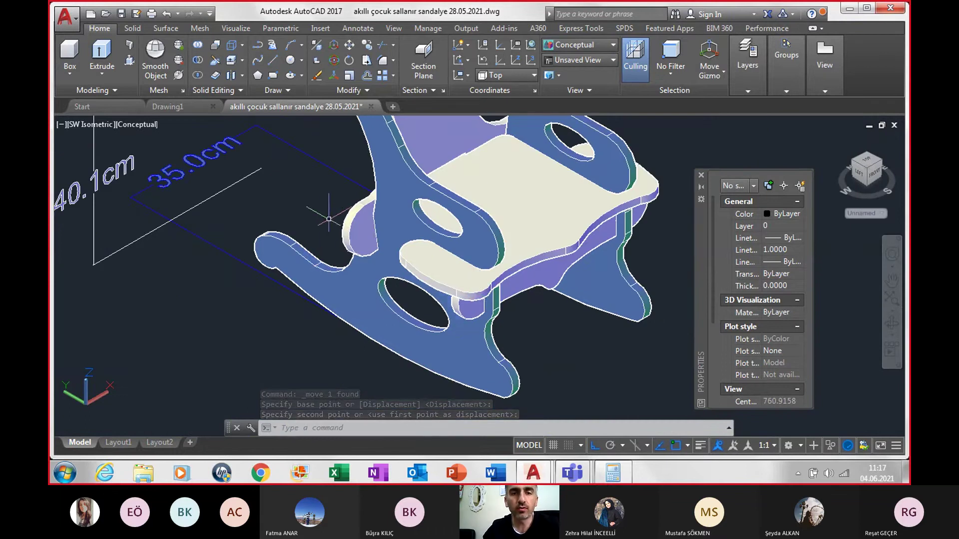
pyautogui.moveTo(337, 265)
pyautogui.keyDown('shift'); pyautogui.mouseDown(button='middle')
pyautogui.moveTo(331, 209)
pyautogui.moveTo(272, 227)
pyautogui.mouseUp(button='middle'); pyautogui.keyUp('shift')
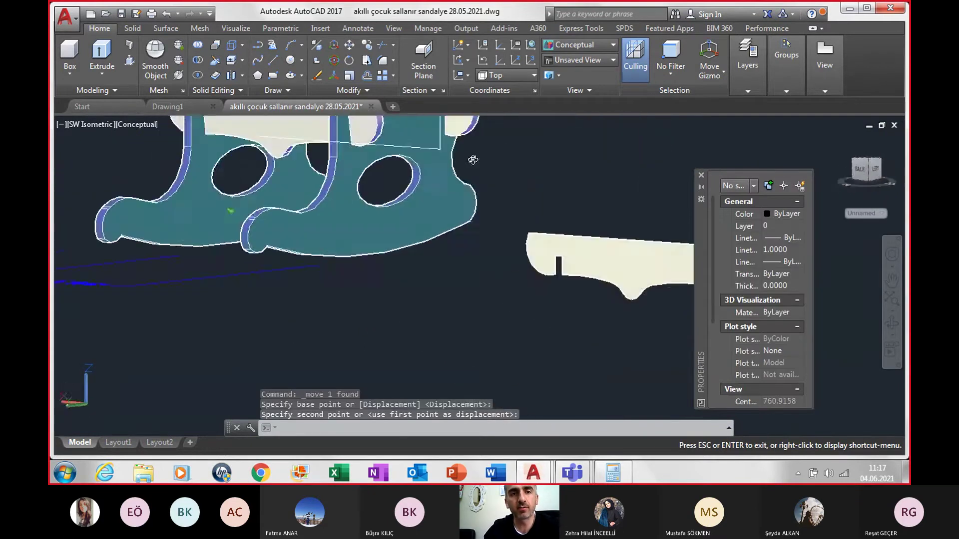
pyautogui.scroll(-3, 271, 227)
pyautogui.scroll(-2, 272, 227)
pyautogui.moveTo(272, 227)
pyautogui.keyDown('shift'); pyautogui.mouseDown(button='middle')
pyautogui.moveTo(259, 222)
pyautogui.moveTo(268, 234)
pyautogui.mouseUp(button='middle'); pyautogui.keyUp('shift')
pyautogui.scroll(5, 239, 266)
pyautogui.scroll(4, 239, 265)
pyautogui.keyDown('shift'); pyautogui.moveTo(238, 266); pyautogui.dragTo(338, 273, button='middle'); pyautogui.keyUp('shift')
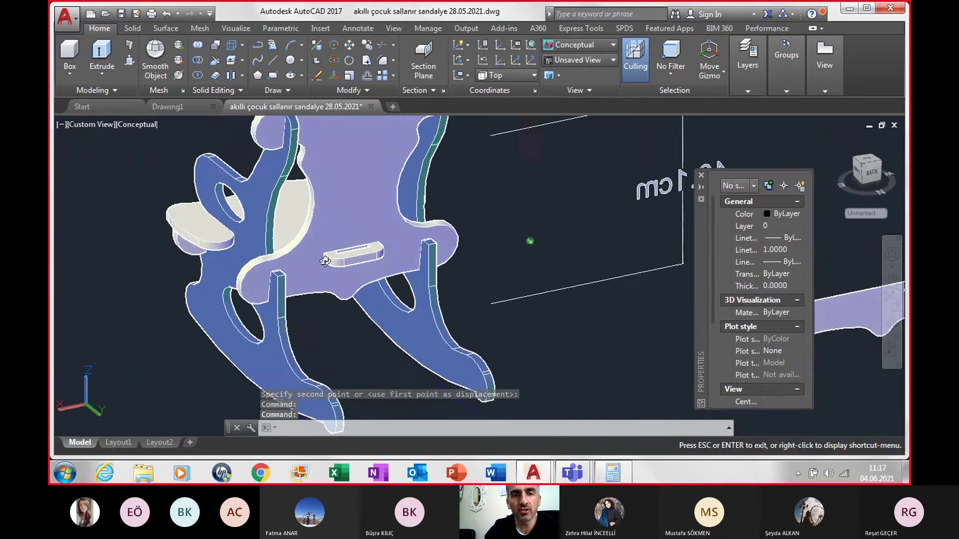
pyautogui.scroll(2, 337, 273)
pyautogui.scroll(2, 338, 273)
pyautogui.scroll(2, 337, 273)
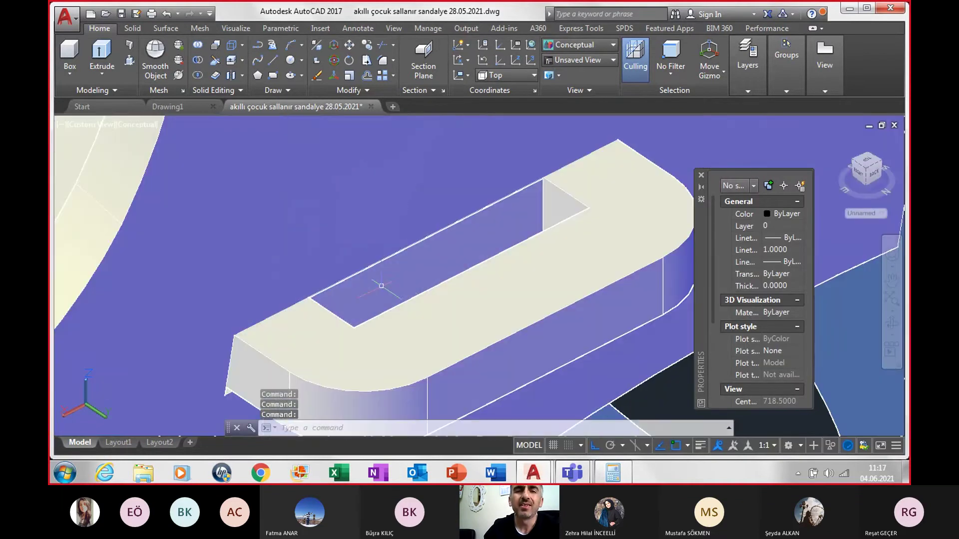
pyautogui.scroll(2, 338, 273)
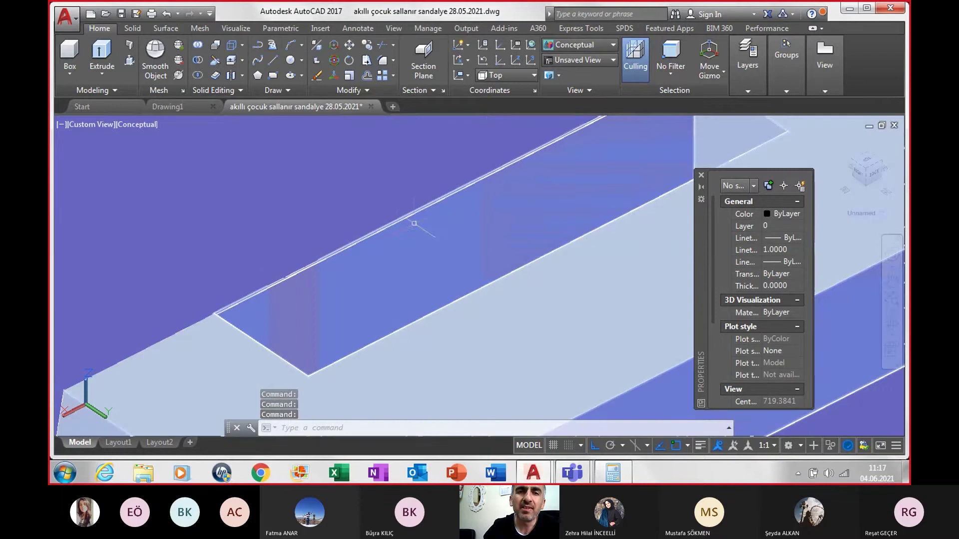
pyautogui.scroll(-2, 634, 285)
pyautogui.scroll(-1, 627, 315)
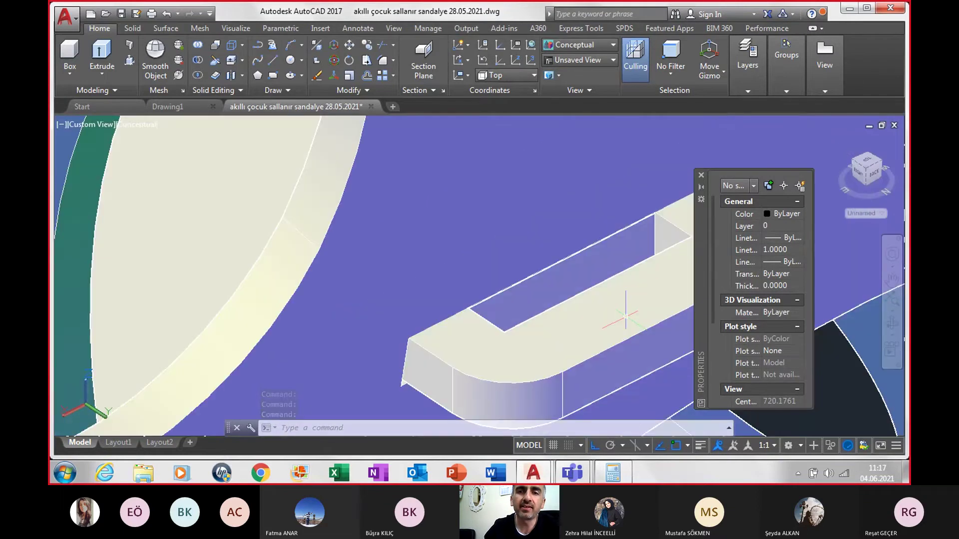
pyautogui.scroll(-1, 625, 317)
pyautogui.scroll(-1, 622, 320)
pyautogui.scroll(-1, 620, 322)
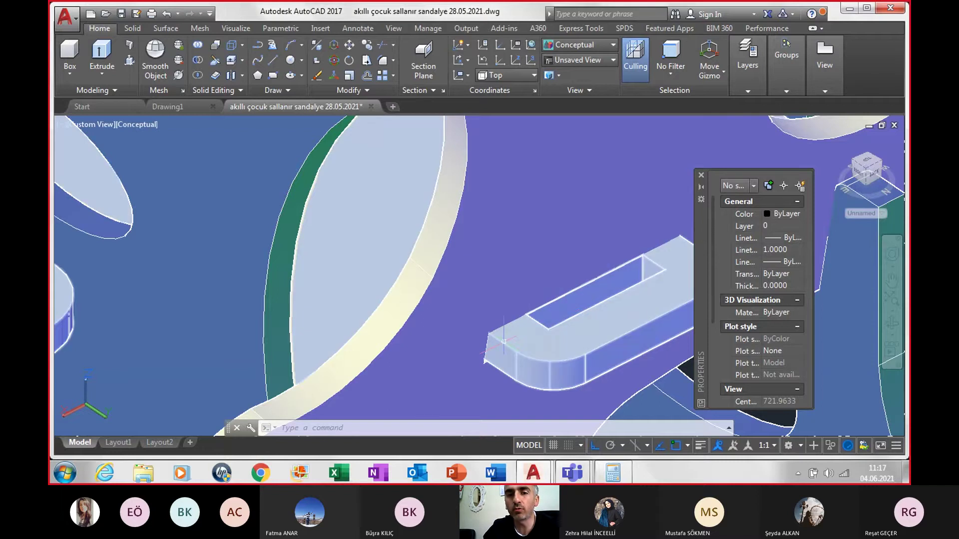
pyautogui.scroll(-1, 504, 341)
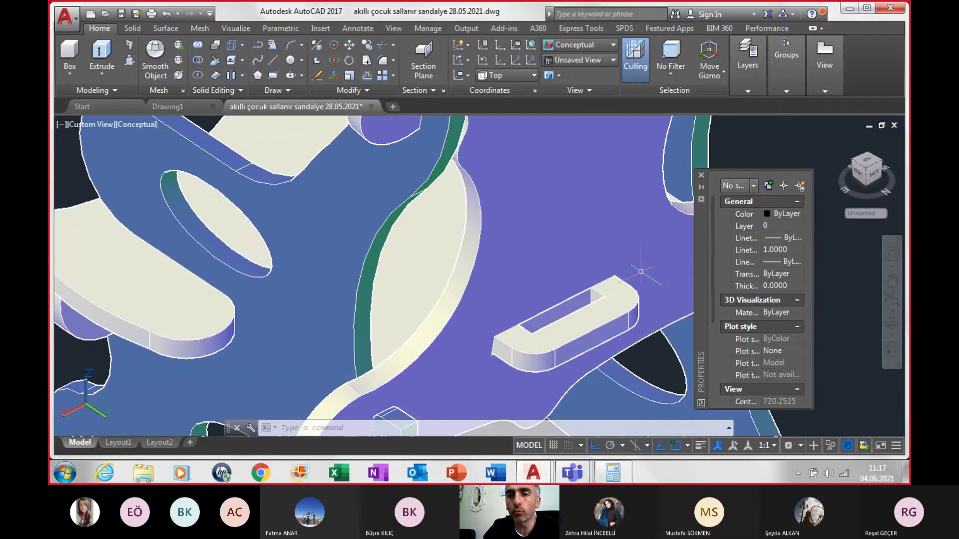
pyautogui.scroll(1, 535, 331)
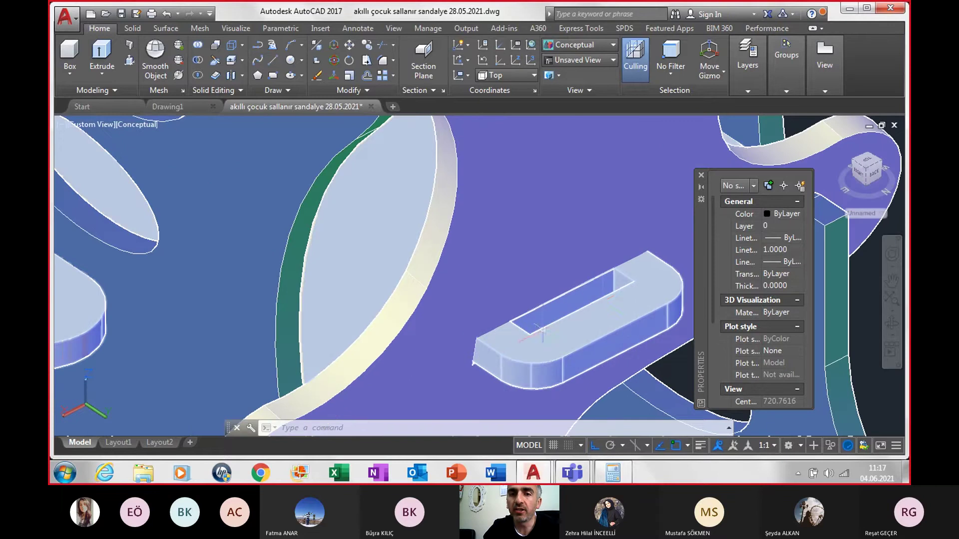
# - Switch to the Front view in the 2D Wireframe visual style
pyautogui.click(92, 126)
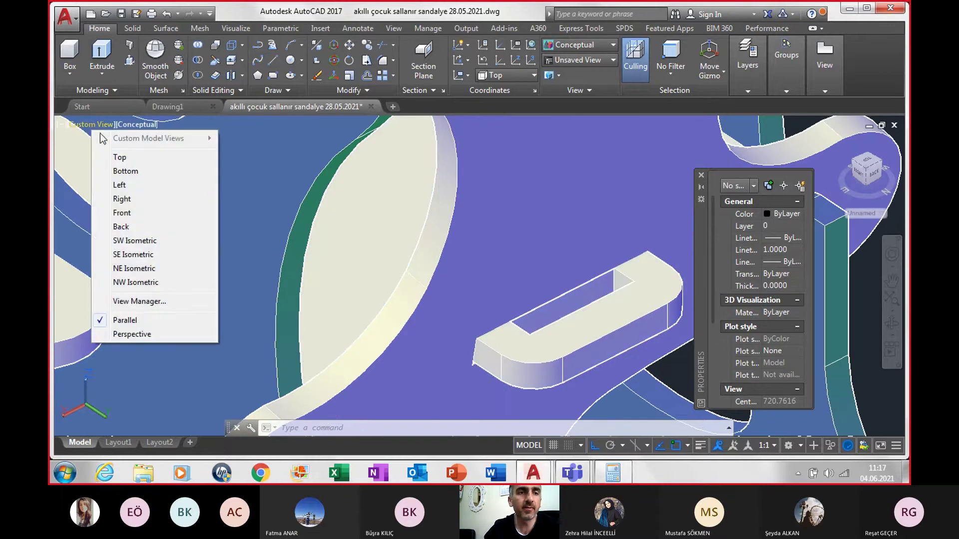
pyautogui.click(122, 213)
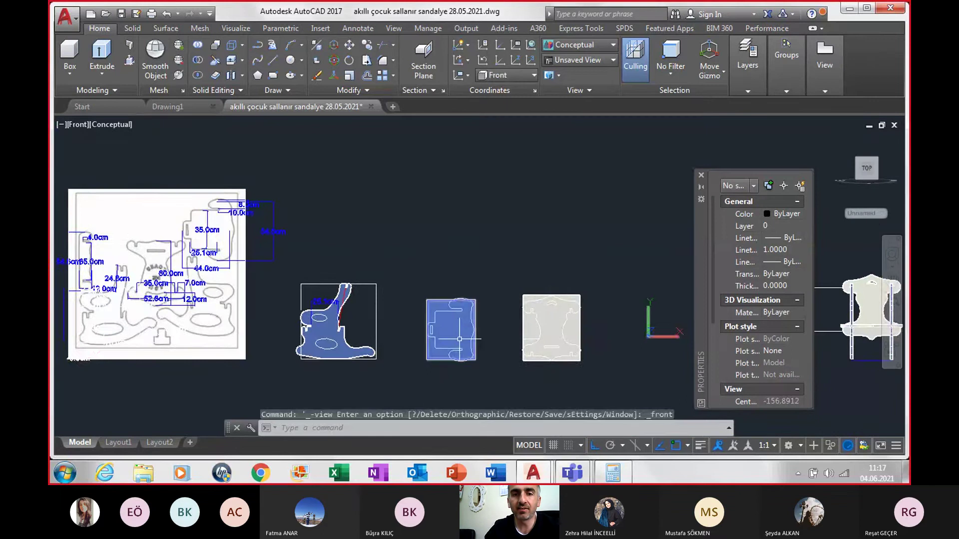
pyautogui.scroll(2, 459, 339)
pyautogui.scroll(-3, 459, 340)
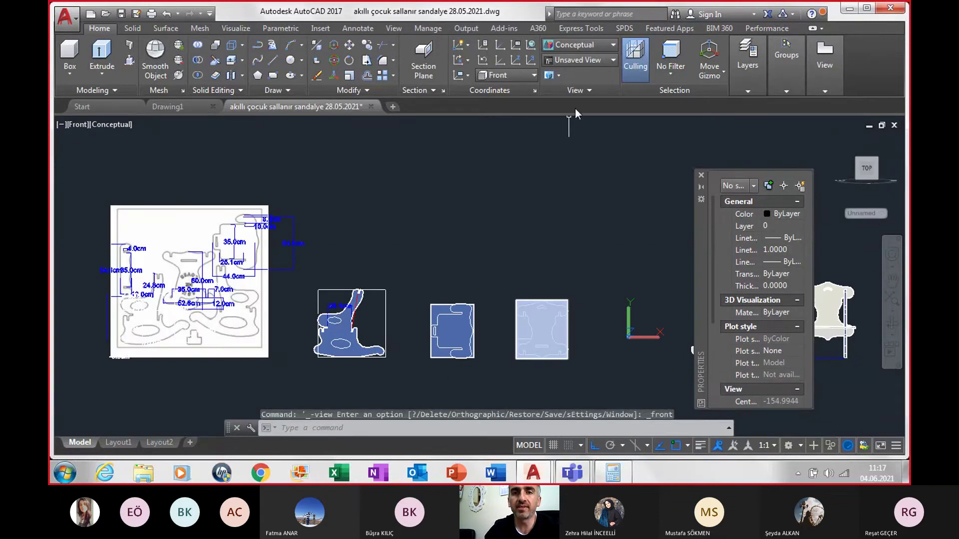
pyautogui.click(579, 44)
pyautogui.click(562, 73)
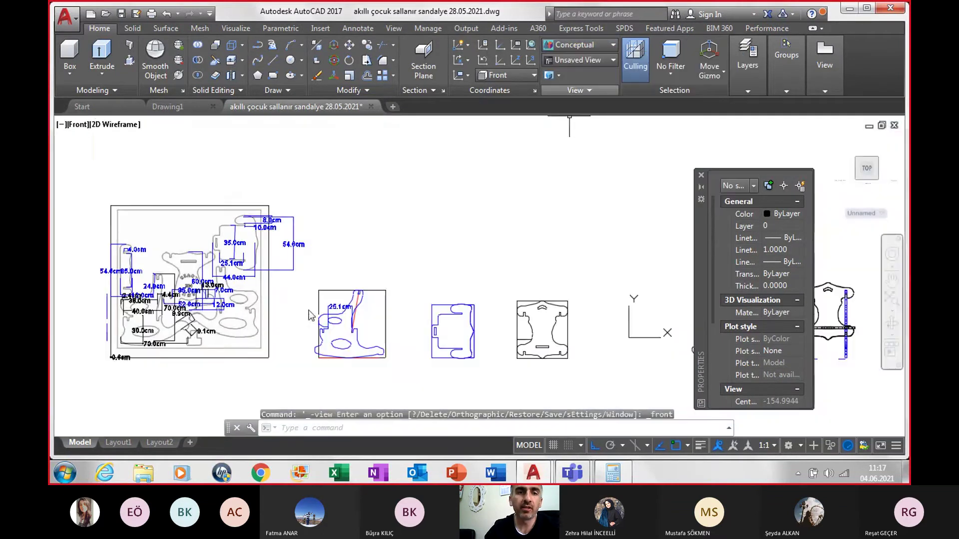
pyautogui.scroll(4, 121, 327)
pyautogui.scroll(2, 319, 373)
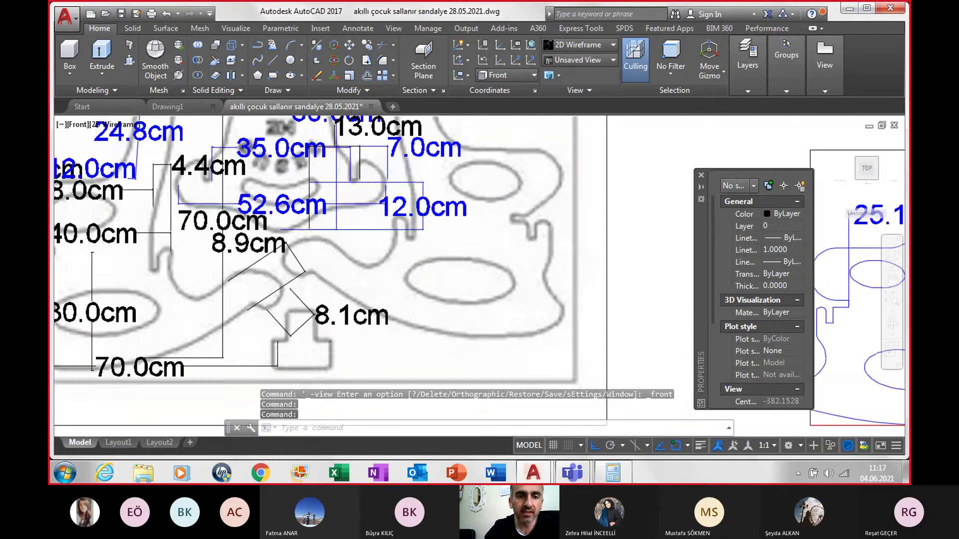
pyautogui.scroll(2, 294, 319)
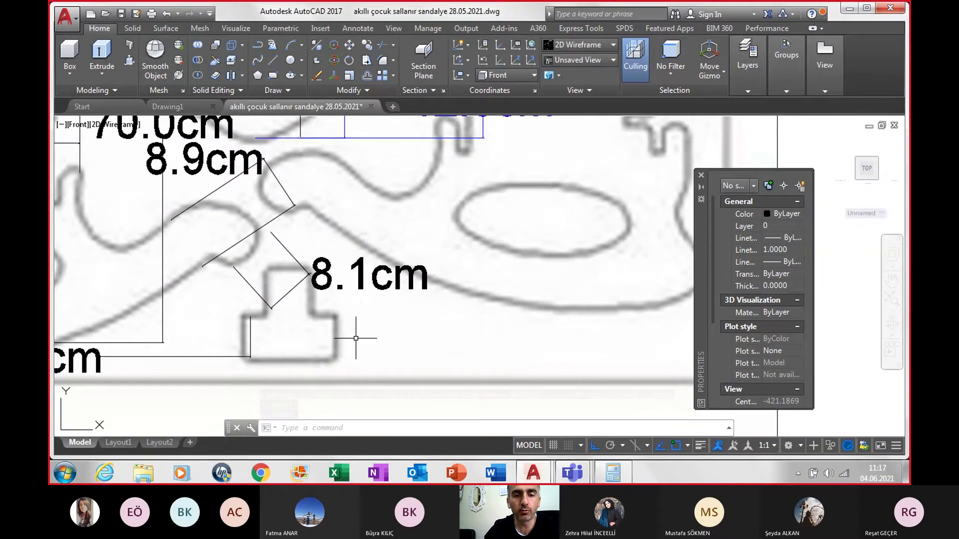
pyautogui.write('dim')
# - Start a dimension on the tab, then cancel it without adding one
pyautogui.press('Return')
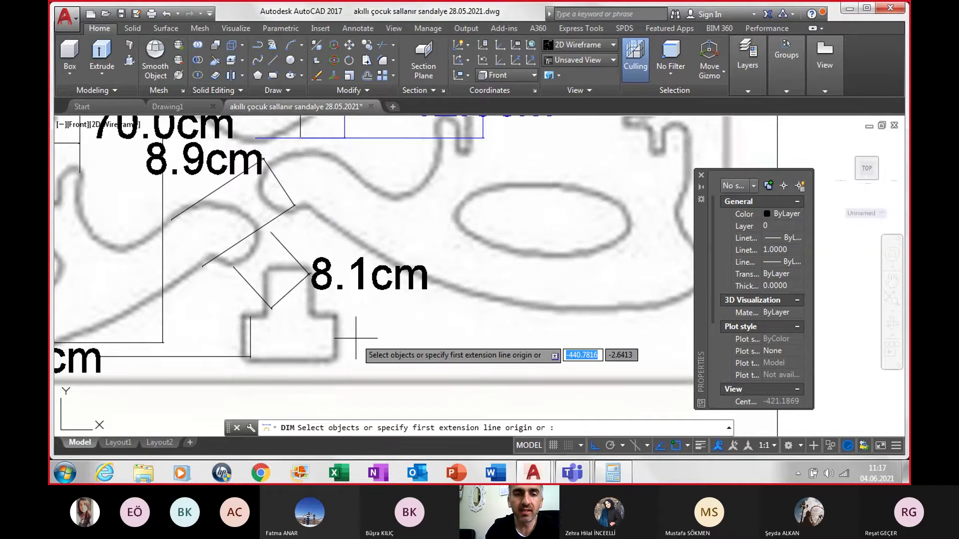
pyautogui.click(335, 360)
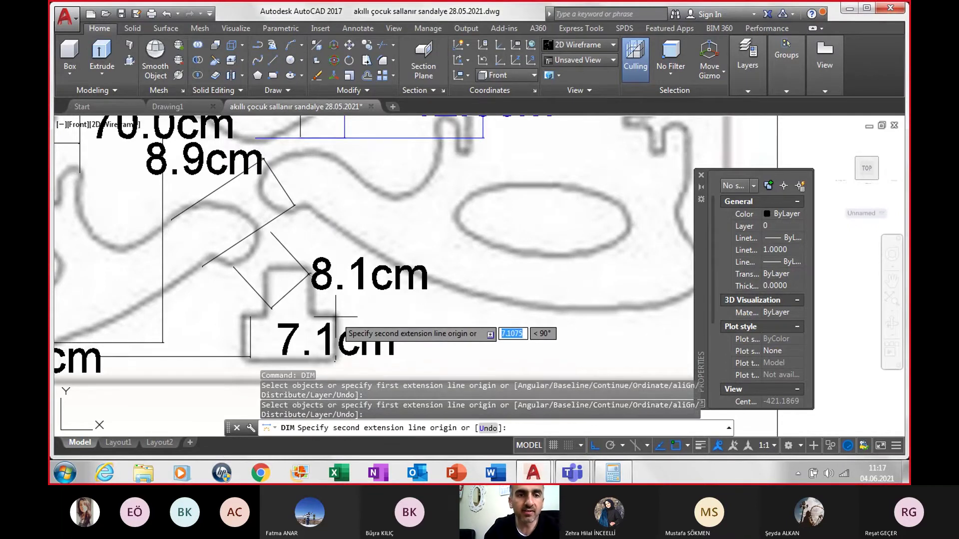
pyautogui.press('Escape')
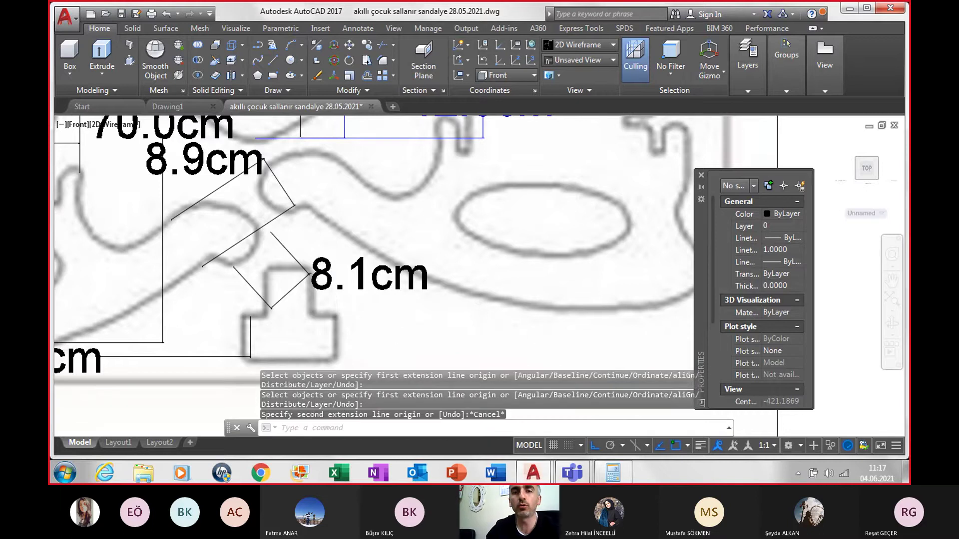
pyautogui.scroll(-5, 623, 331)
pyautogui.scroll(3, 623, 324)
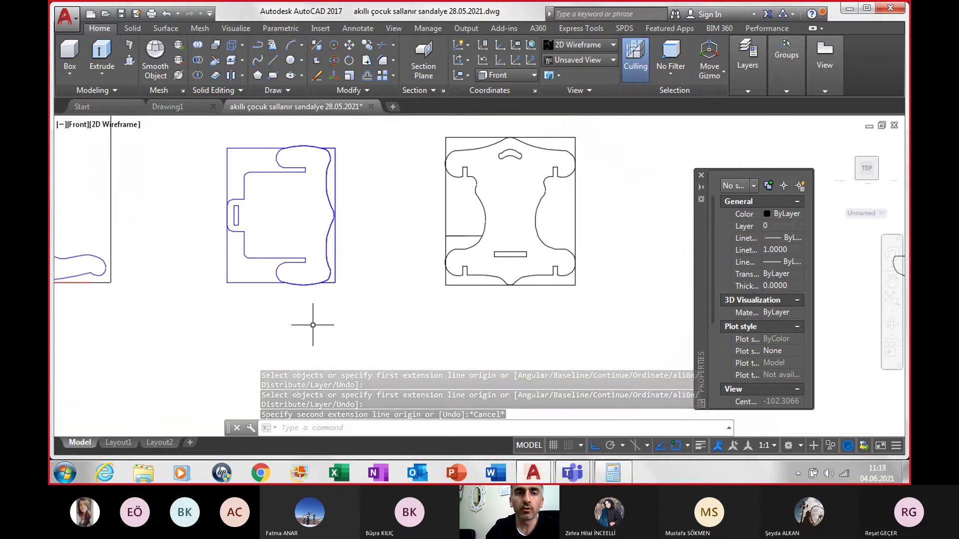
# - Start a polyline beside the blue part with a 13-unit vertical and 7-unit horizontal side
pyautogui.scroll(2, 312, 325)
pyautogui.scroll(2, 300, 207)
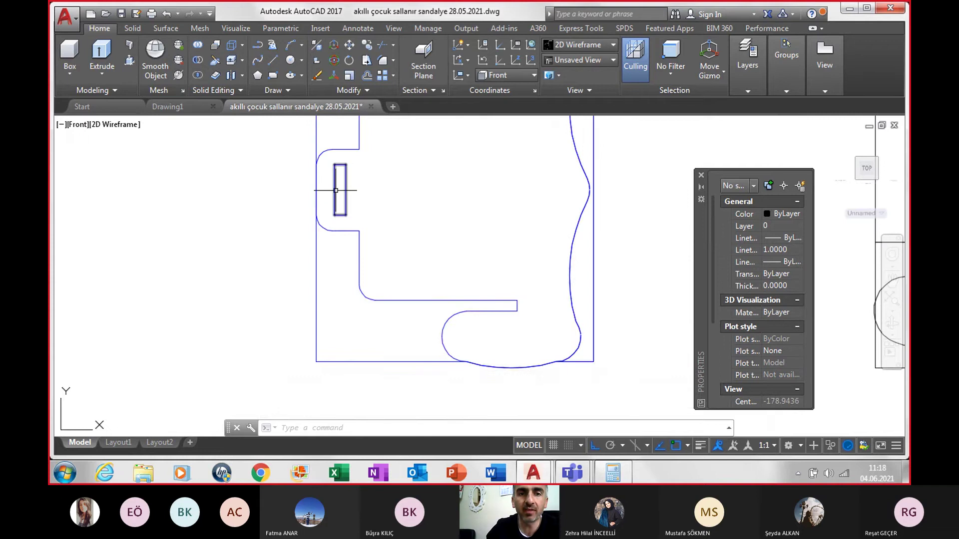
pyautogui.moveTo(265, 203)
pyautogui.mouseDown(button='middle')
pyautogui.moveTo(335, 235)
pyautogui.moveTo(381, 238)
pyautogui.mouseUp(button='middle')
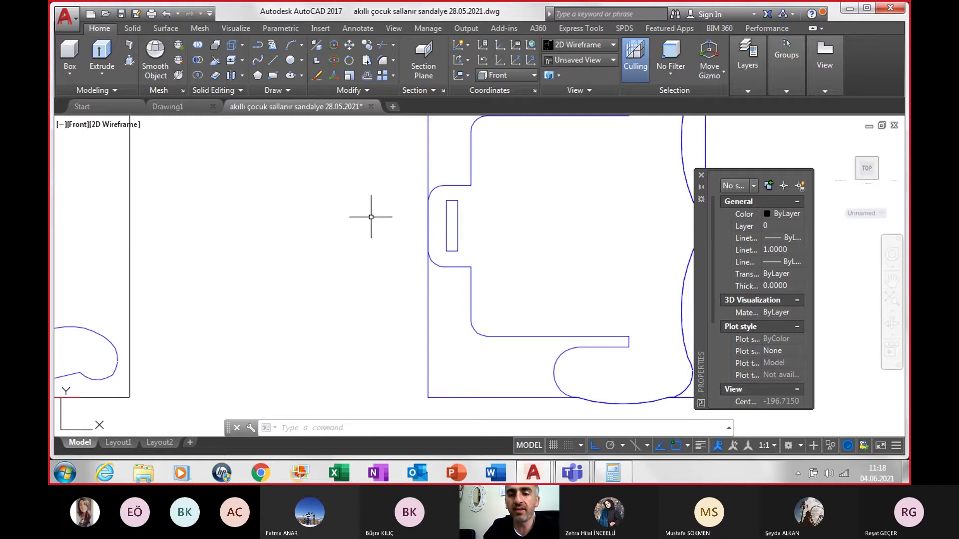
pyautogui.write('pl')
pyautogui.press('Return')
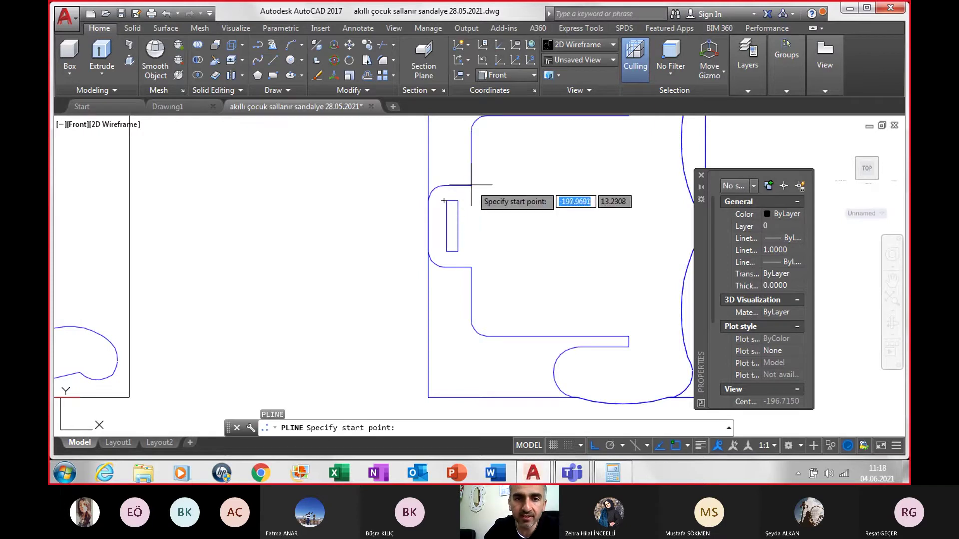
pyautogui.click(372, 185)
pyautogui.write('1')
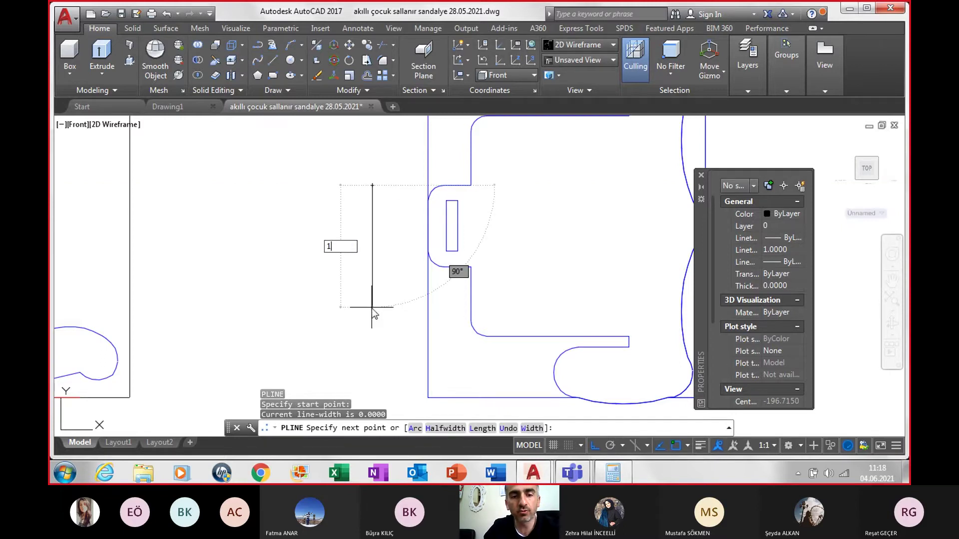
pyautogui.write('3')
pyautogui.press('Return')
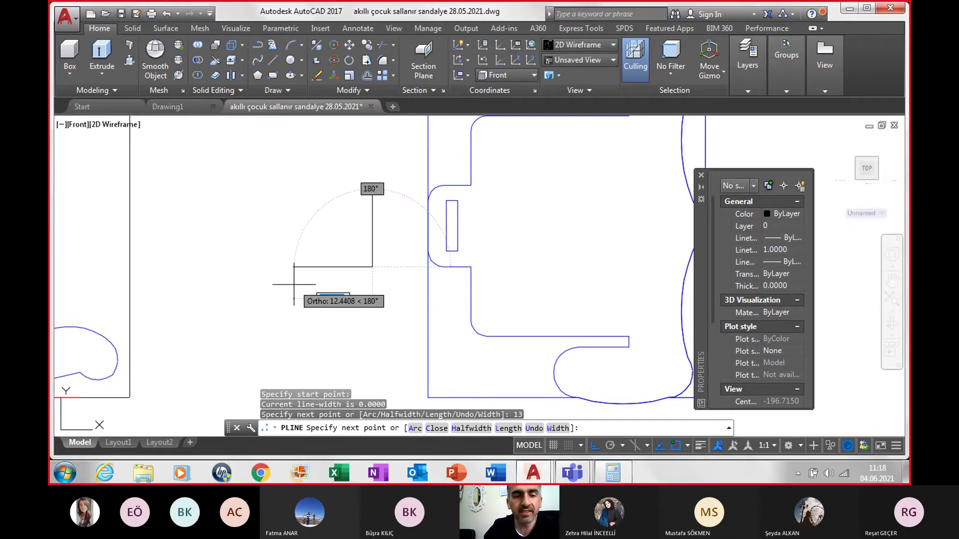
pyautogui.write('7')
pyautogui.press('Return')
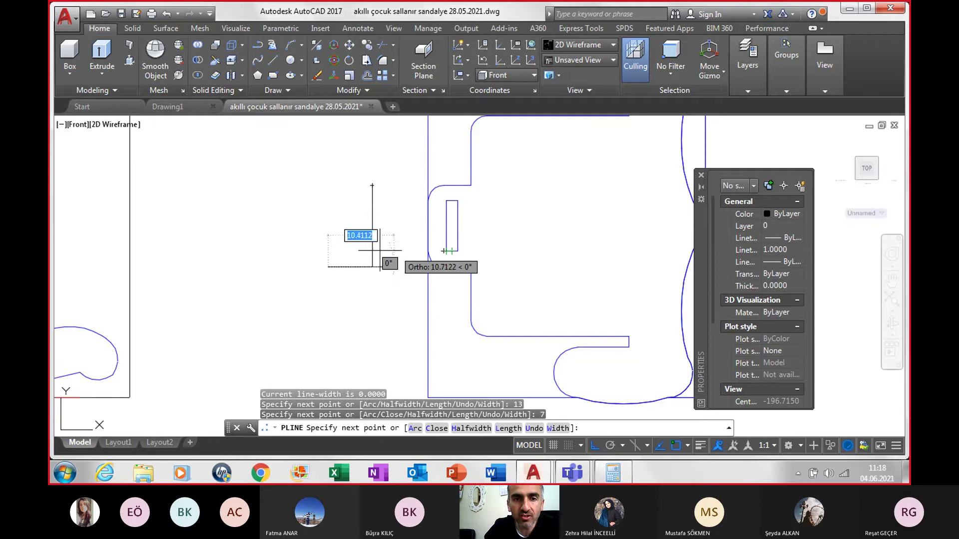
# - Finish the stepped outline with 7-unit sides aligned to the slot, closing it at the corner
pyautogui.click(328, 251)
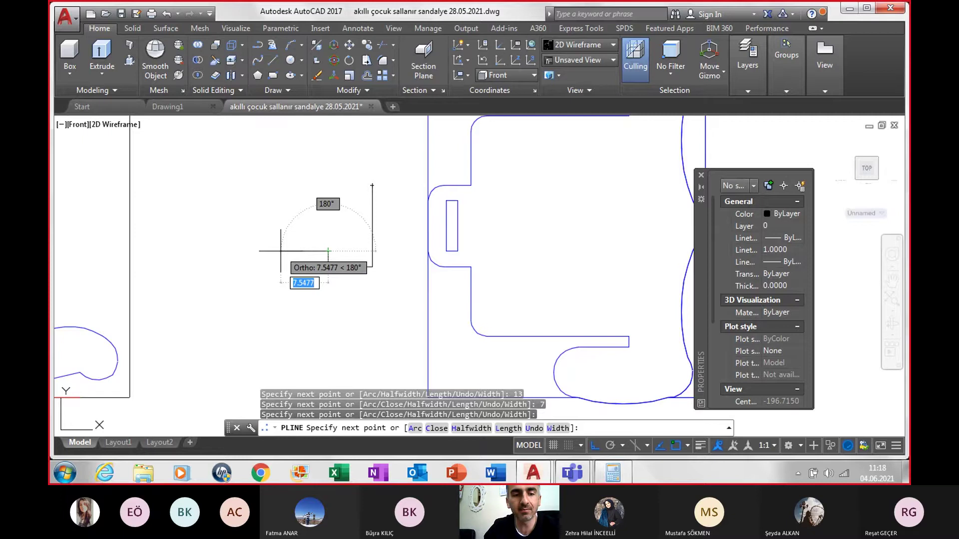
pyautogui.press('Return')
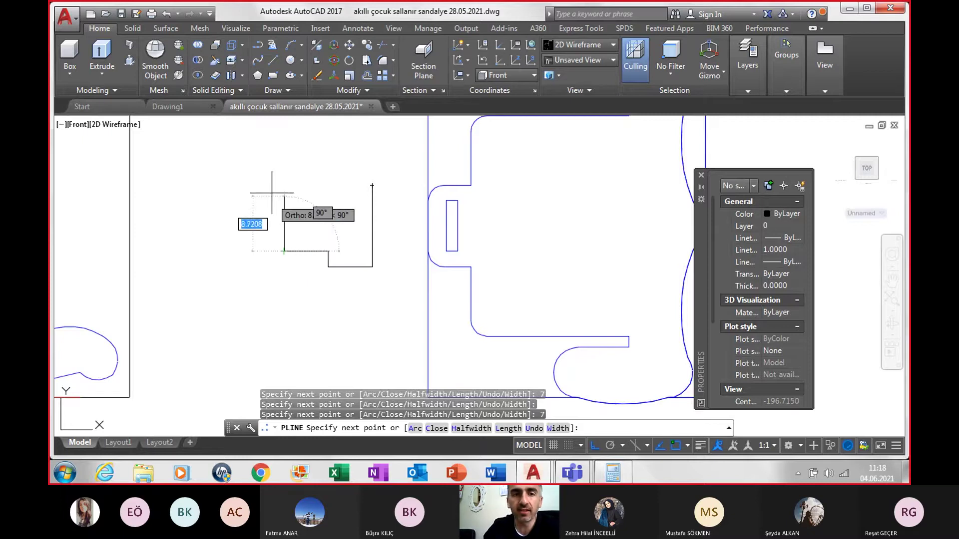
pyautogui.scroll(2, 290, 206)
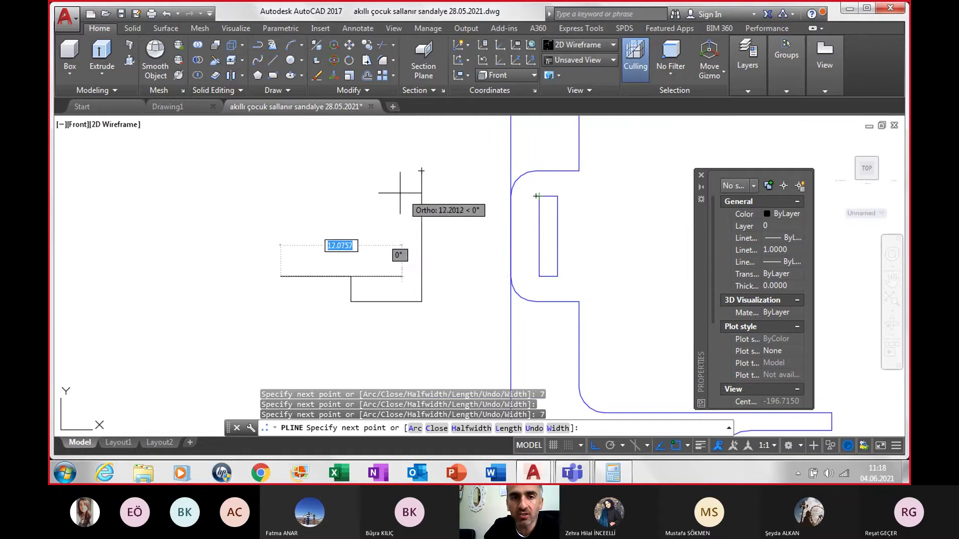
pyautogui.click(281, 196)
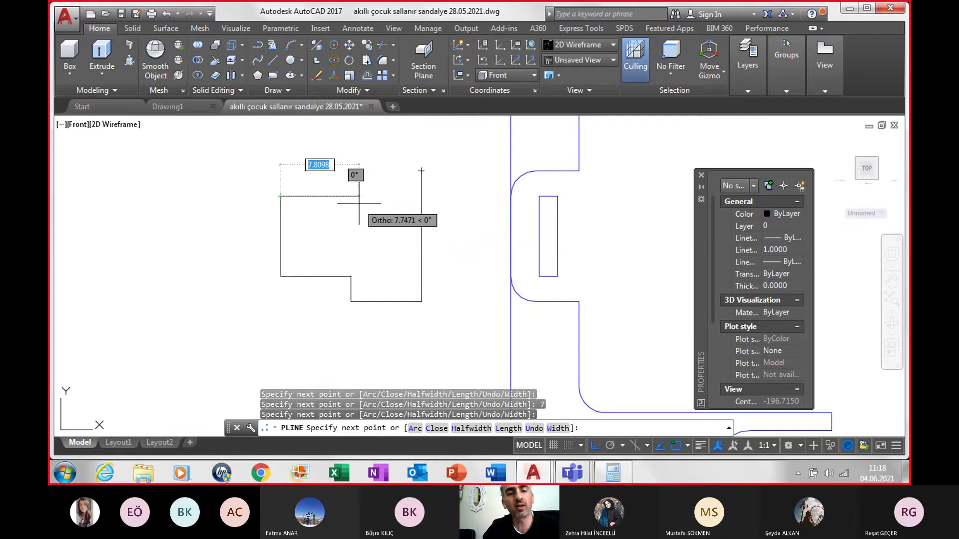
pyautogui.write('7')
pyautogui.press('Return')
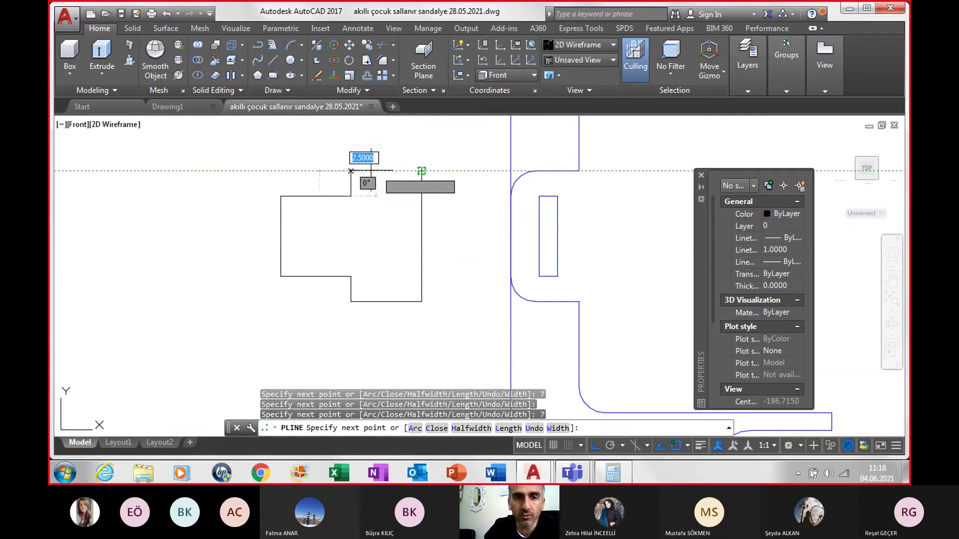
pyautogui.click(351, 171)
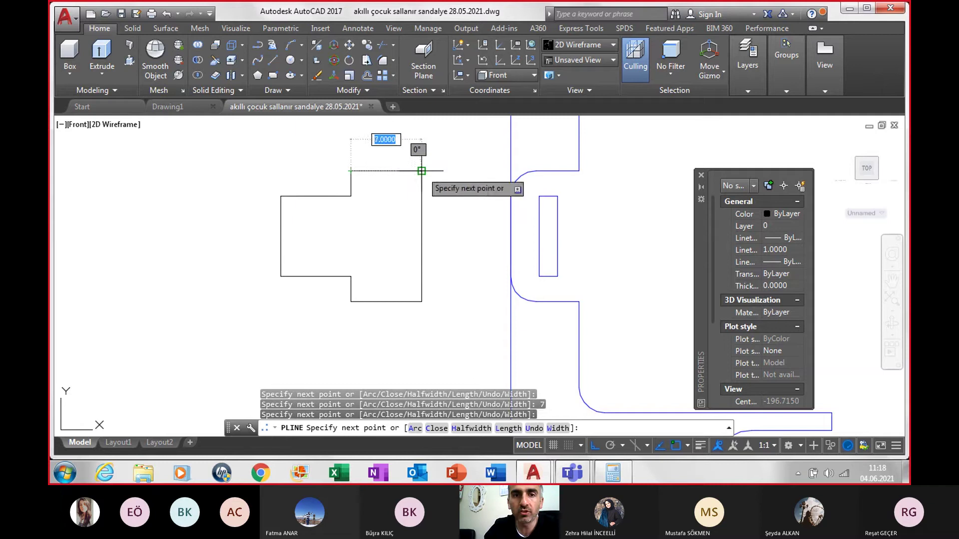
pyautogui.click(422, 171)
pyautogui.press('Escape')
pyautogui.click(422, 194)
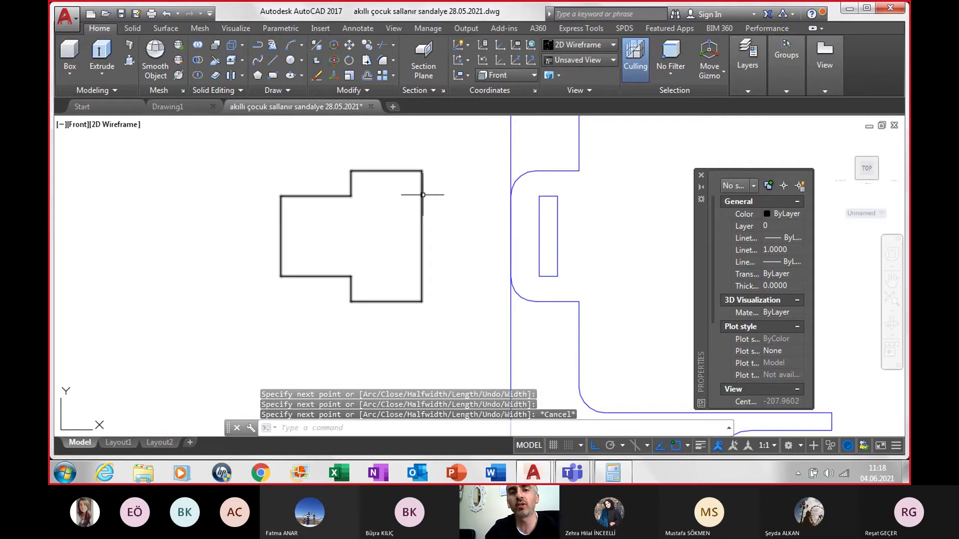
# - Bring the small stepped shape into view and begin copying it, then cancel the copy
pyautogui.press('Escape')
pyautogui.scroll(-5, 443, 271)
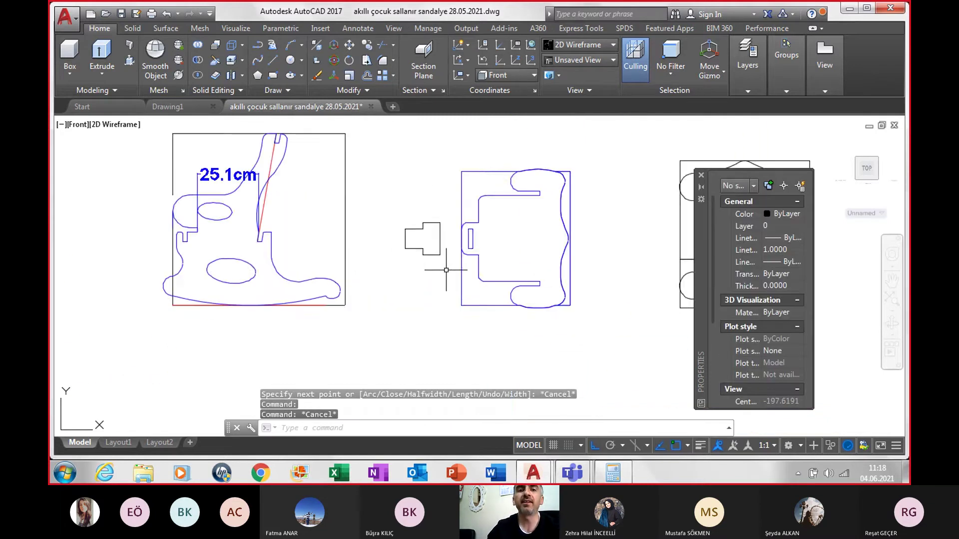
pyautogui.scroll(-2, 436, 269)
pyautogui.moveTo(436, 270)
pyautogui.mouseDown(button='middle')
pyautogui.moveTo(253, 265)
pyautogui.moveTo(240, 294)
pyautogui.mouseUp(button='middle')
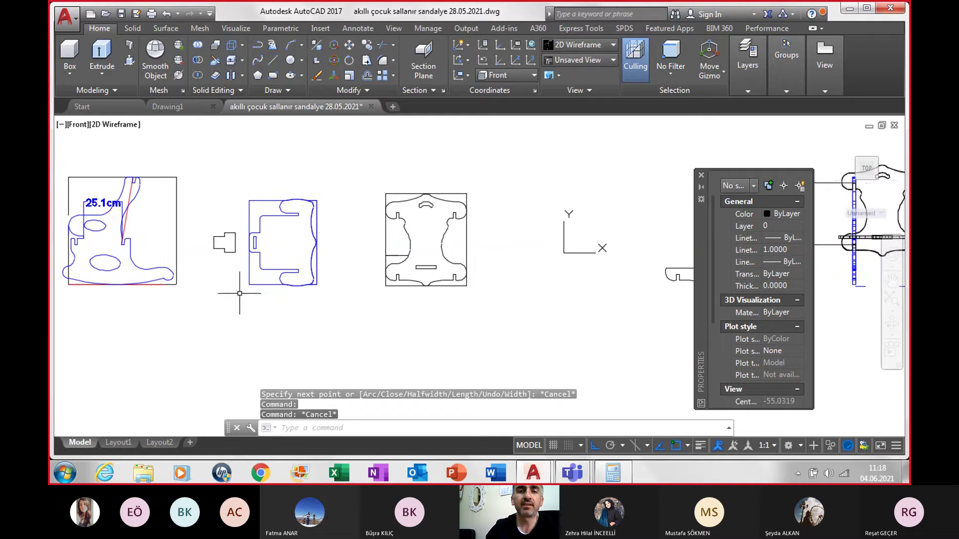
pyautogui.click(235, 249)
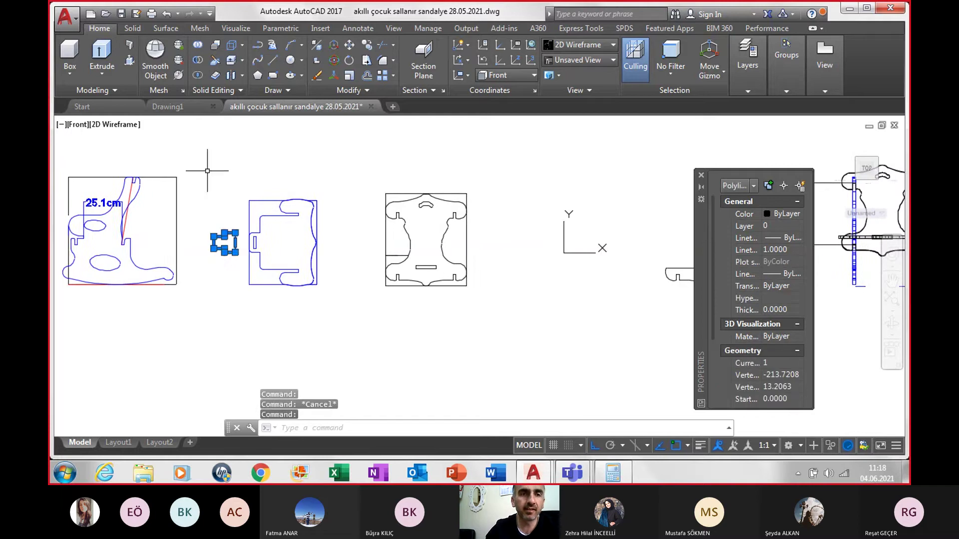
pyautogui.click(367, 48)
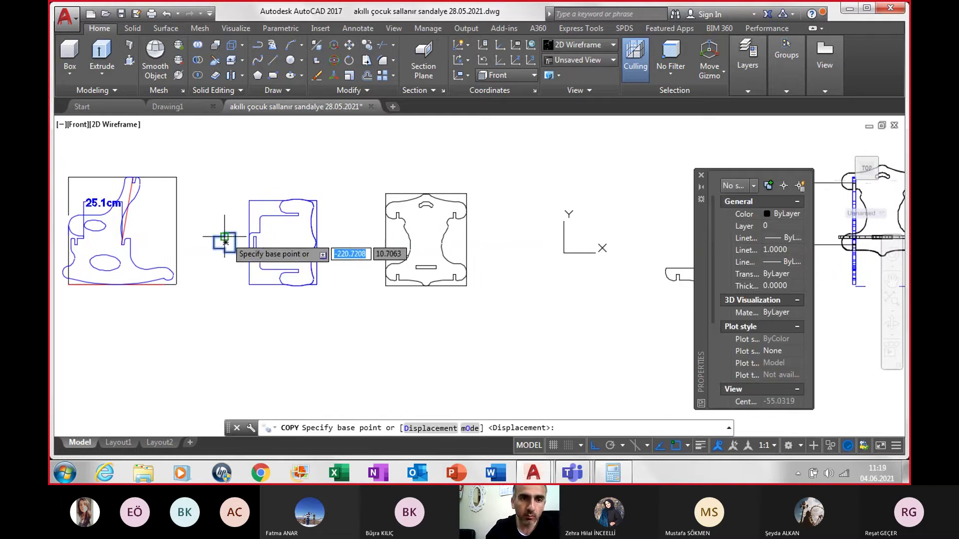
pyautogui.click(226, 243)
pyautogui.scroll(-3, 235, 233)
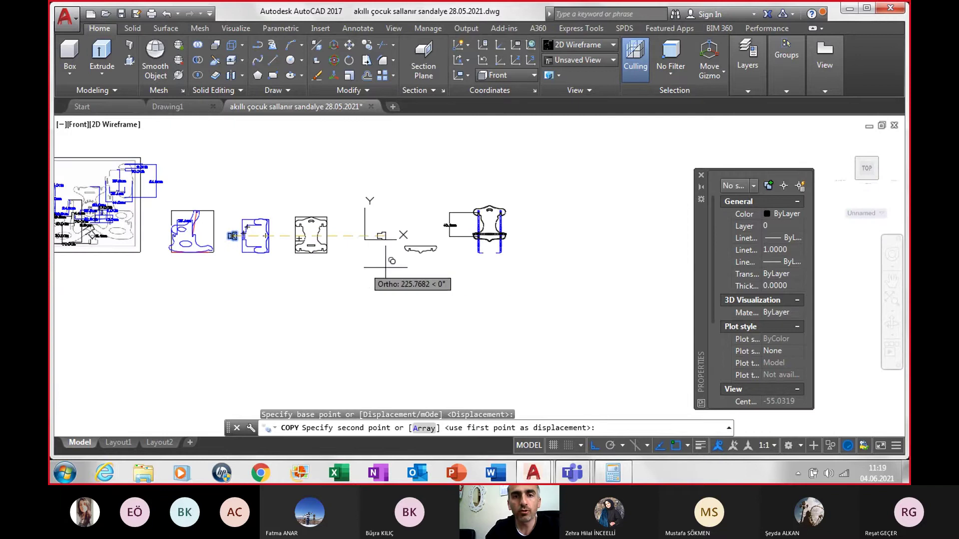
pyautogui.scroll(2, 407, 257)
pyautogui.scroll(1, 424, 265)
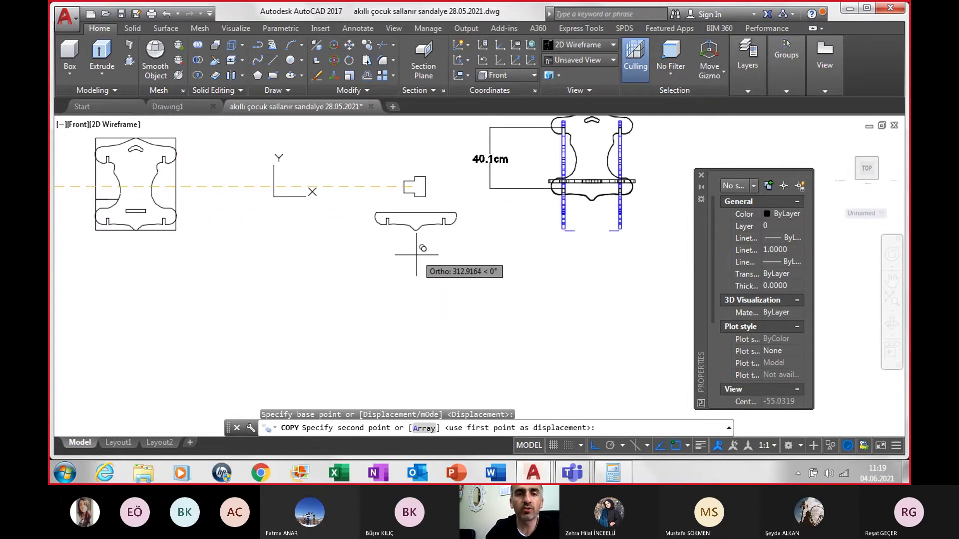
pyautogui.press('Escape')
# - Round the small shape's top-right corner with a radius-3 fillet
pyautogui.scroll(-4, 419, 254)
pyautogui.scroll(1, 231, 238)
pyautogui.scroll(2, 230, 199)
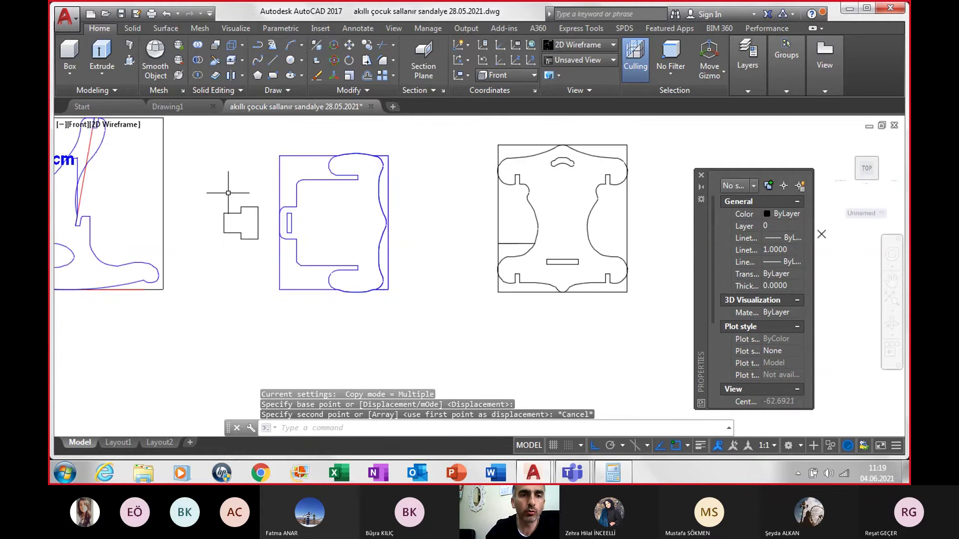
pyautogui.scroll(2, 250, 208)
pyautogui.scroll(1, 255, 208)
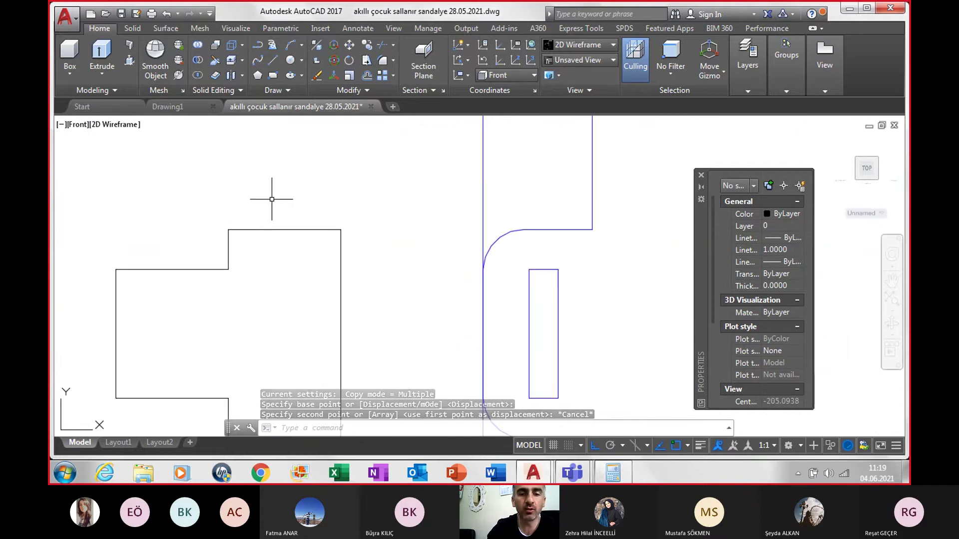
pyautogui.write('fil')
pyautogui.press('Return')
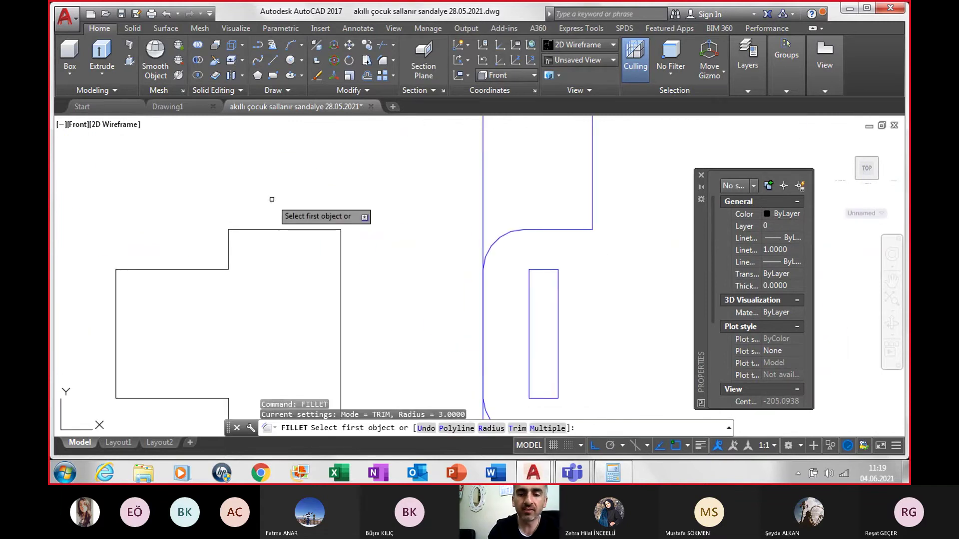
pyautogui.write('2')
pyautogui.press('Return')
pyautogui.press('Return')
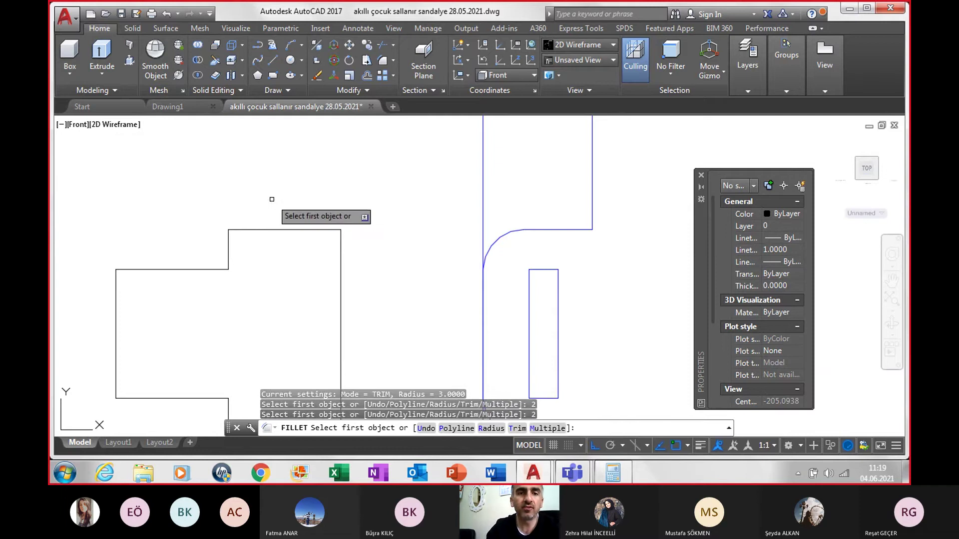
pyautogui.click(334, 231)
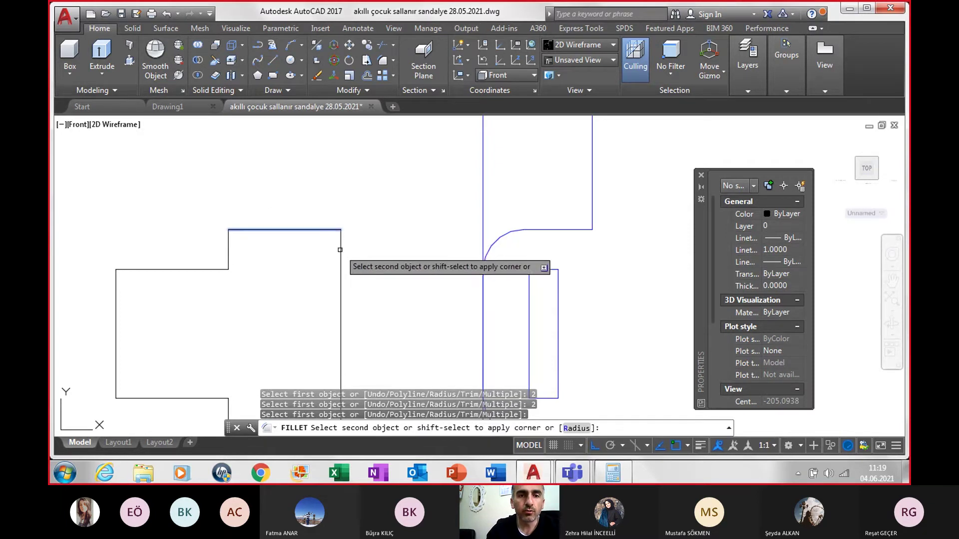
pyautogui.click(341, 292)
pyautogui.scroll(-2, 352, 305)
pyautogui.moveTo(359, 328); pyautogui.dragTo(331, 229, button='middle')
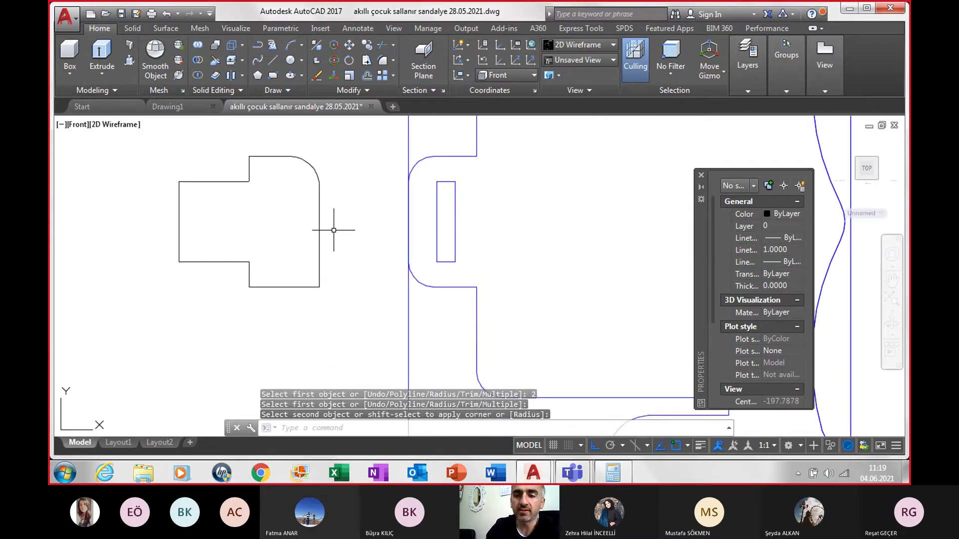
# - Fillet the bottom-right, bottom-left and top-left corners with radius 3
pyautogui.write('f')
pyautogui.press('Return')
pyautogui.click(316, 279)
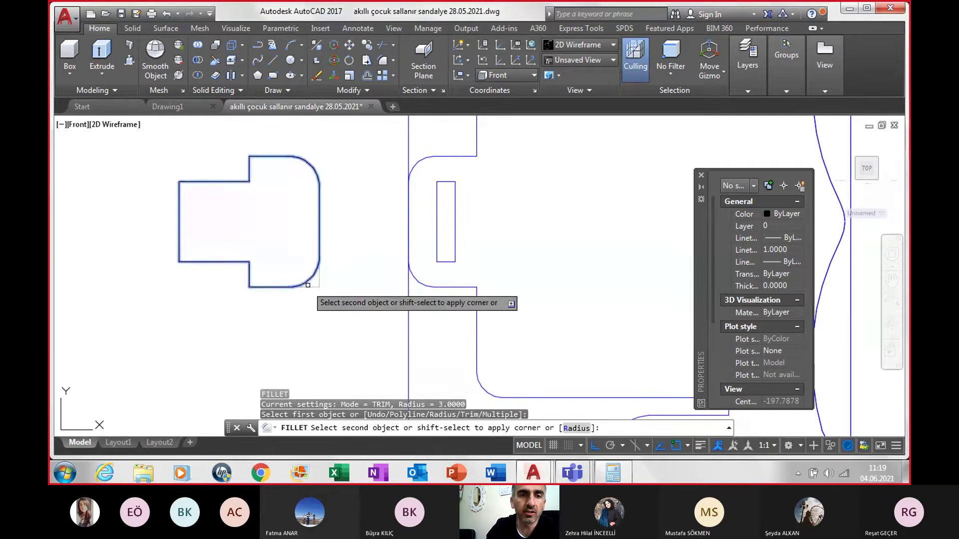
pyautogui.click(312, 287)
pyautogui.press('Return')
pyautogui.click(194, 263)
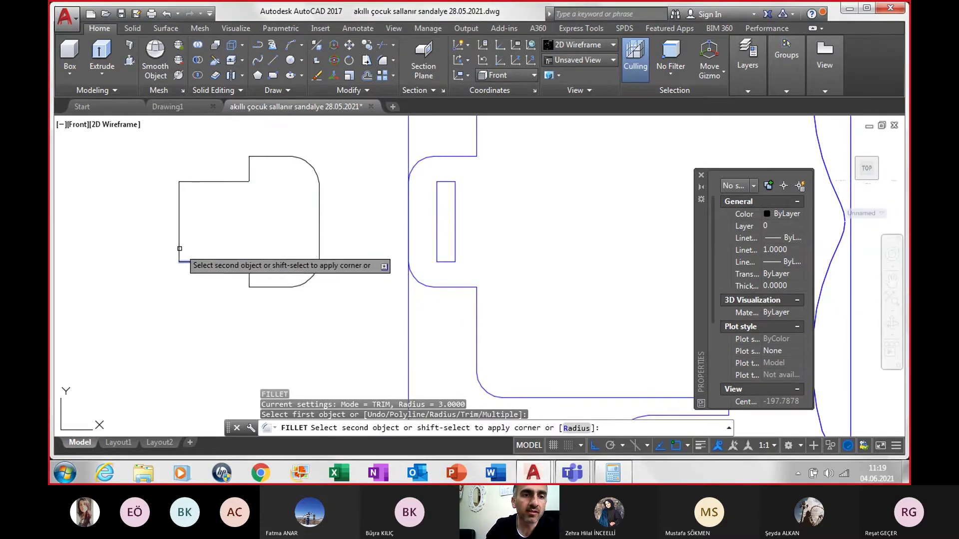
pyautogui.click(180, 248)
pyautogui.press('Return')
pyautogui.click(177, 202)
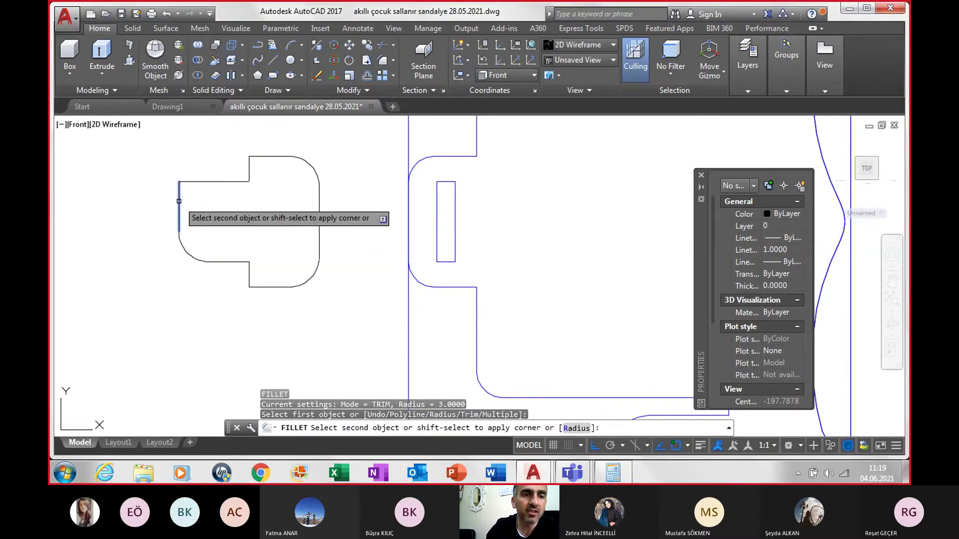
pyautogui.scroll(-2, 181, 183)
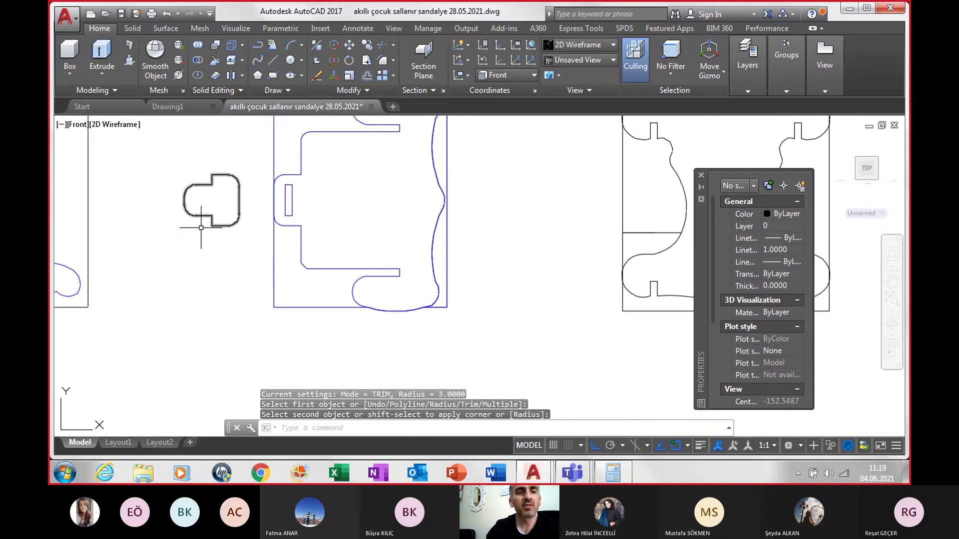
pyautogui.scroll(-1, 205, 225)
pyautogui.scroll(-2, 205, 232)
pyautogui.scroll(-1, 205, 235)
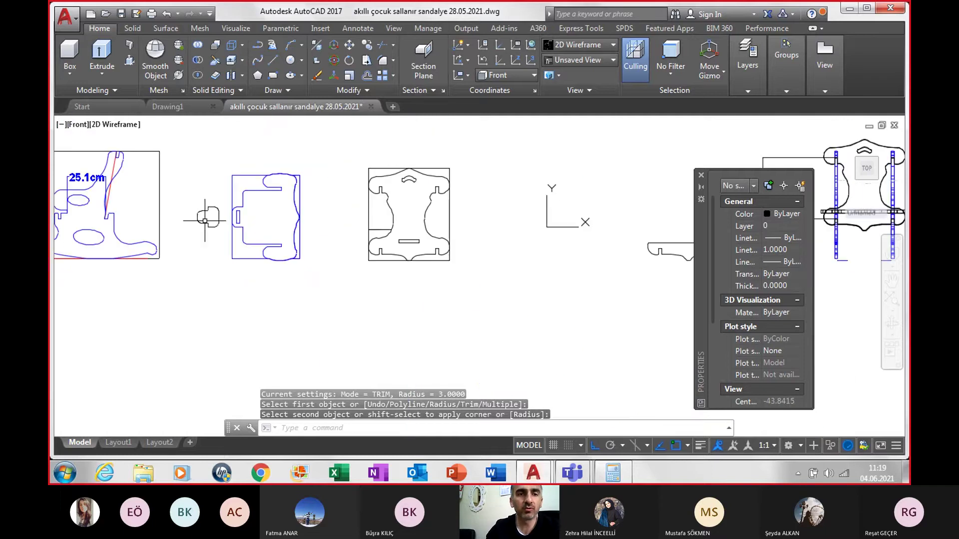
# - Copy the rounded profile to a spot beside the origin axes
pyautogui.click(205, 220)
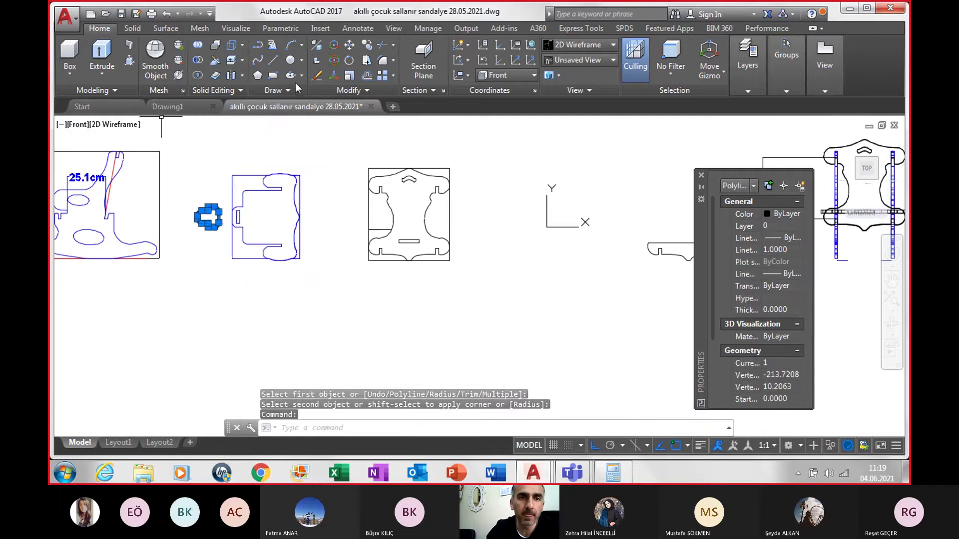
pyautogui.click(367, 59)
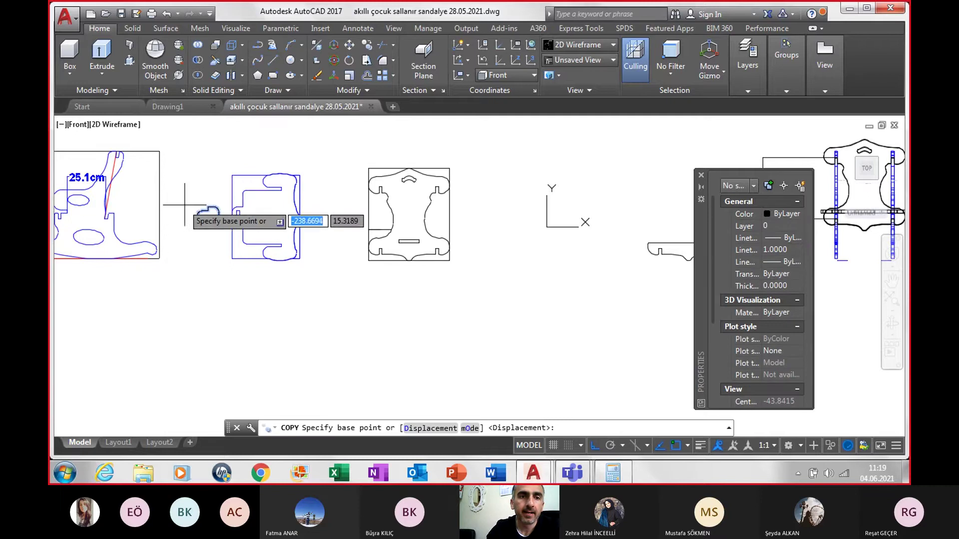
pyautogui.click(209, 217)
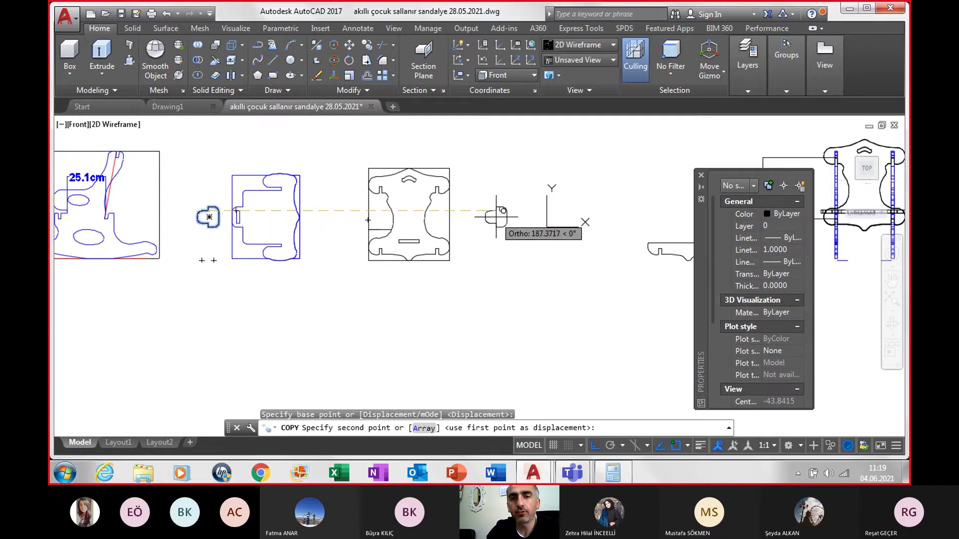
pyautogui.click(516, 216)
pyautogui.press('Escape')
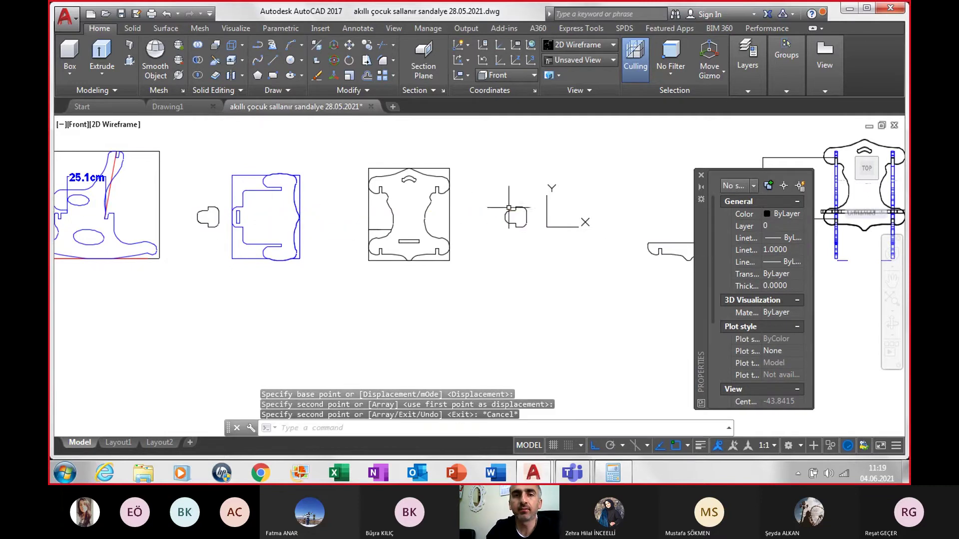
# - Extrude the copied profile into a 1.8-unit-high solid
pyautogui.click(102, 52)
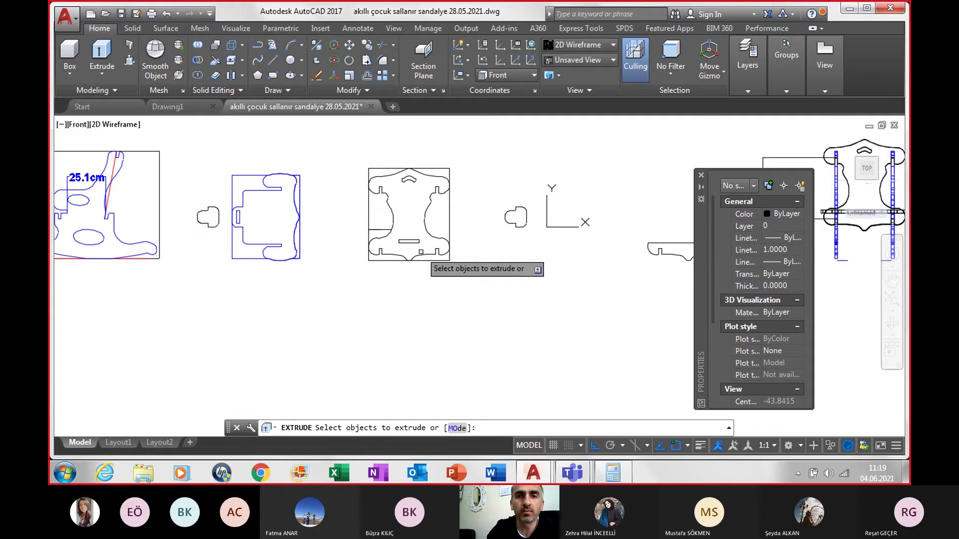
pyautogui.click(516, 218)
pyautogui.press('Return')
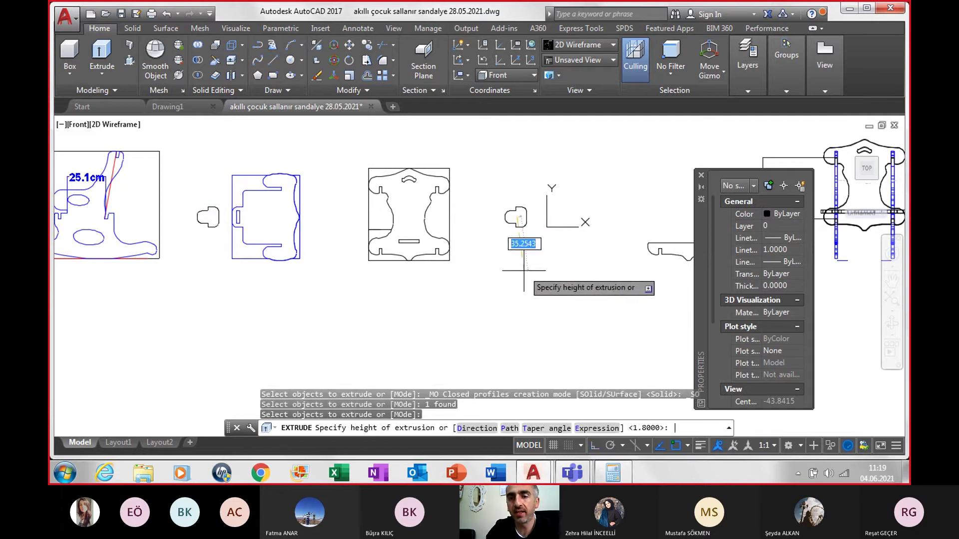
pyautogui.write('1.8')
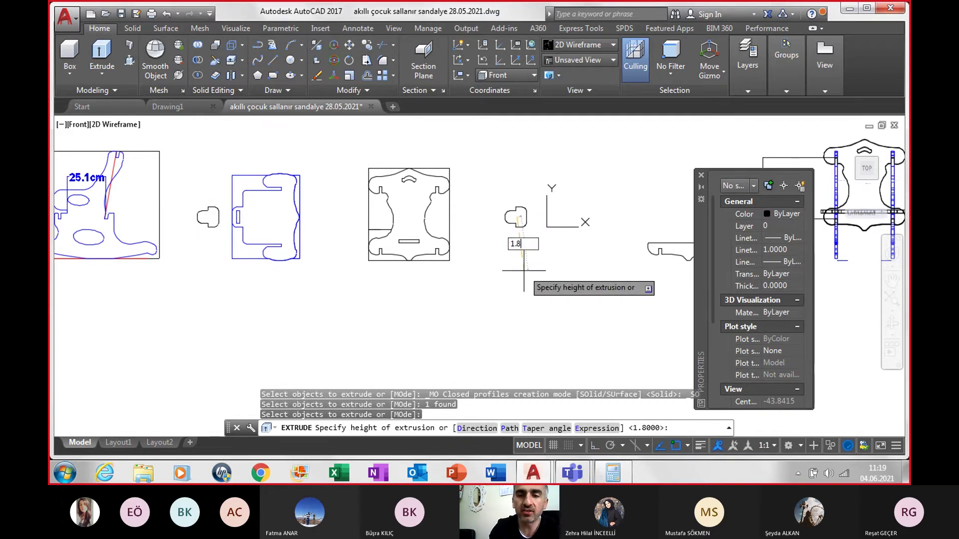
pyautogui.press('Return')
pyautogui.scroll(-3, 524, 271)
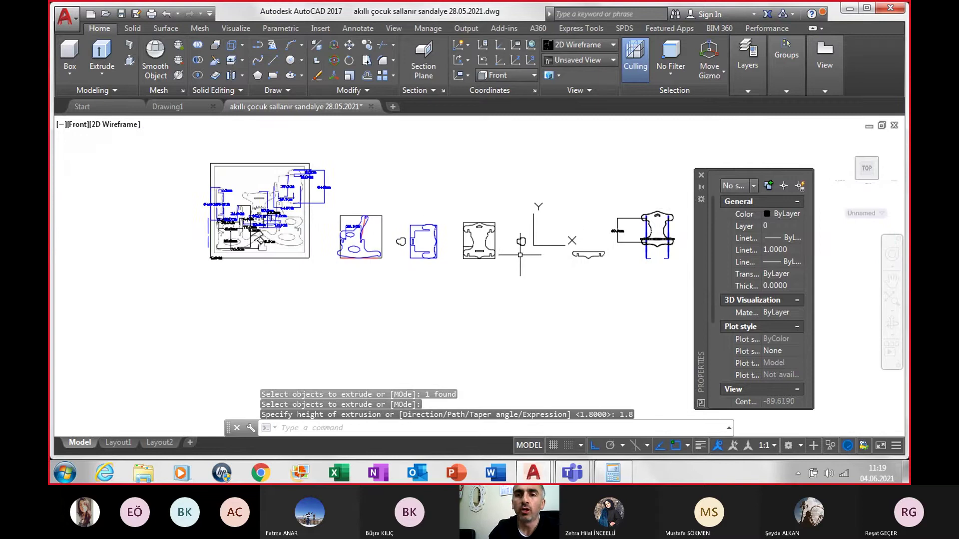
pyautogui.scroll(-2, 549, 258)
pyautogui.scroll(5, 430, 250)
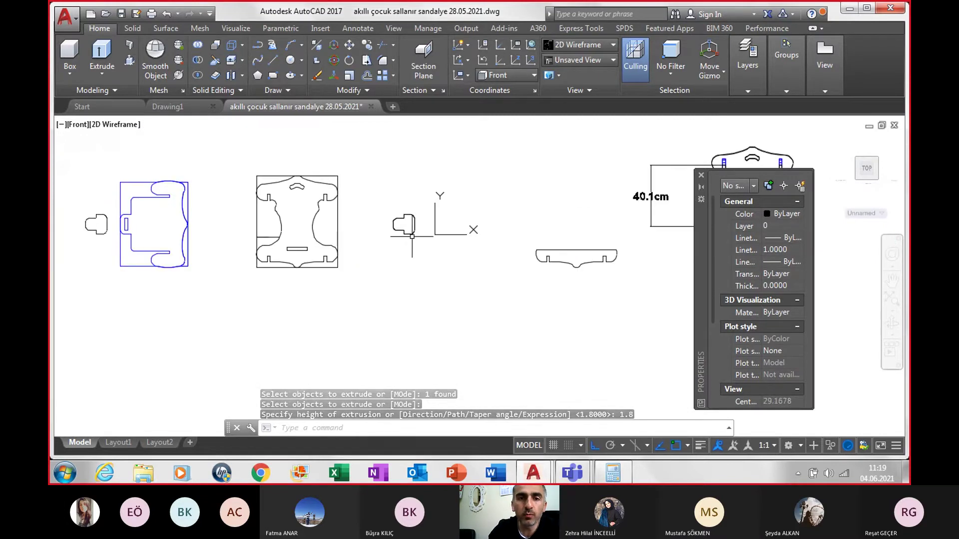
# - Rotate the extruded solid 90 degrees about a point on the solid
pyautogui.click(405, 215)
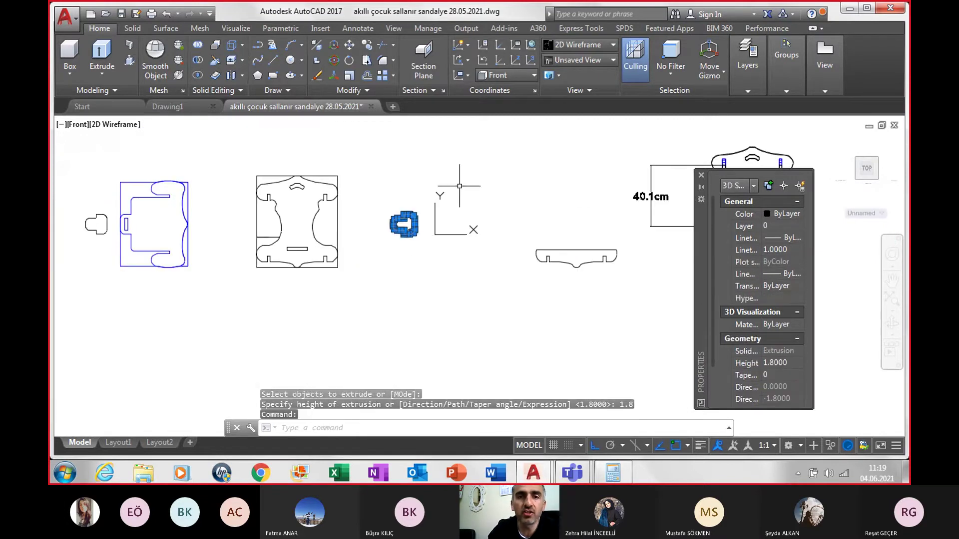
pyautogui.click(349, 60)
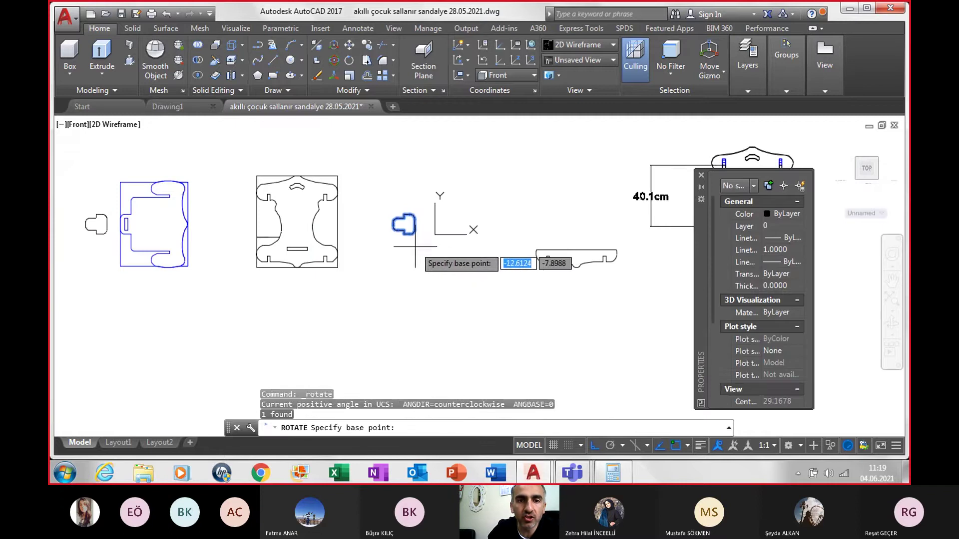
pyautogui.click(410, 230)
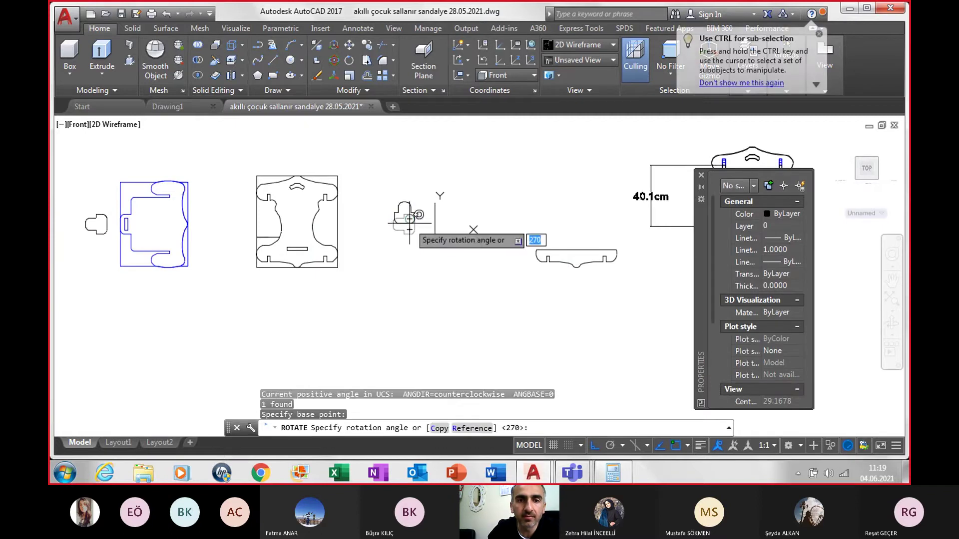
pyautogui.click(394, 147)
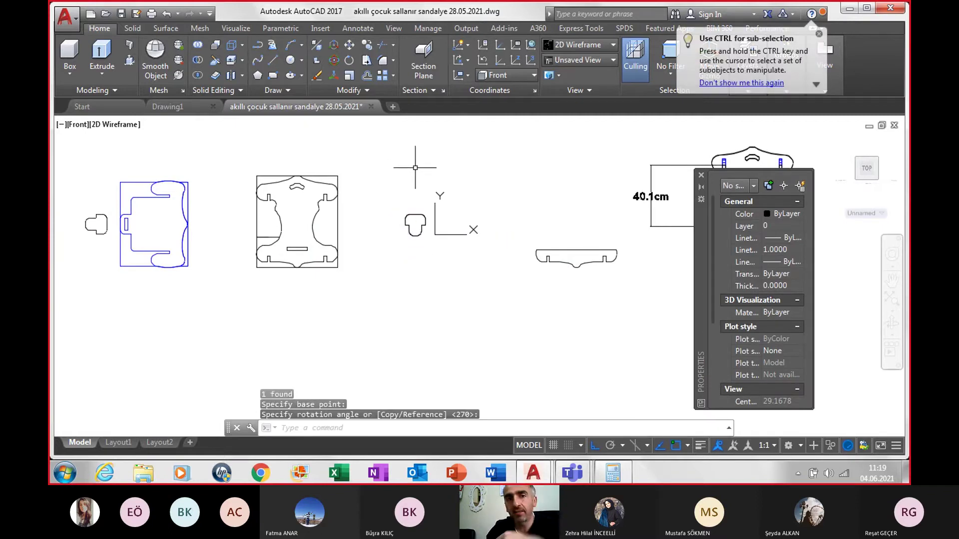
pyautogui.click(76, 128)
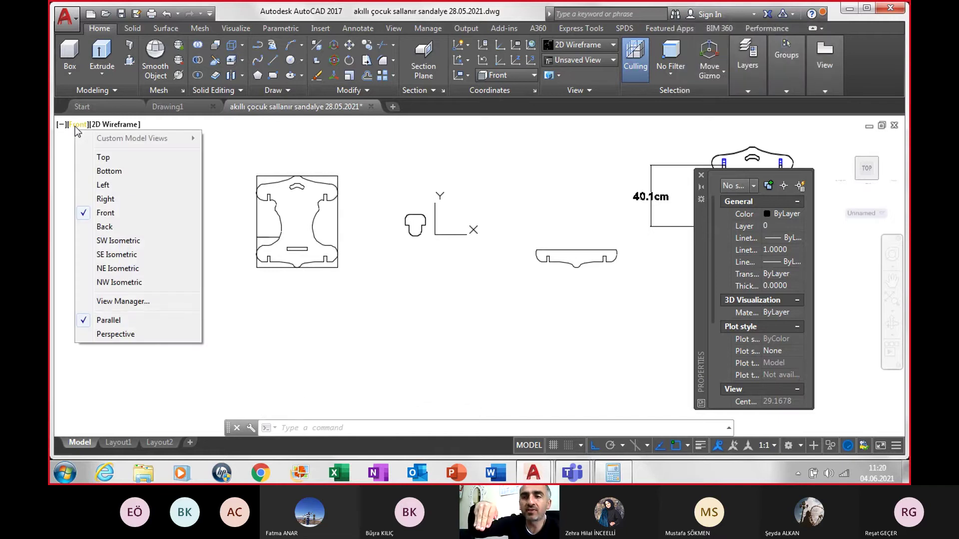
# - Switch to the left side view of the chair and adjust the zoom
pyautogui.click(103, 186)
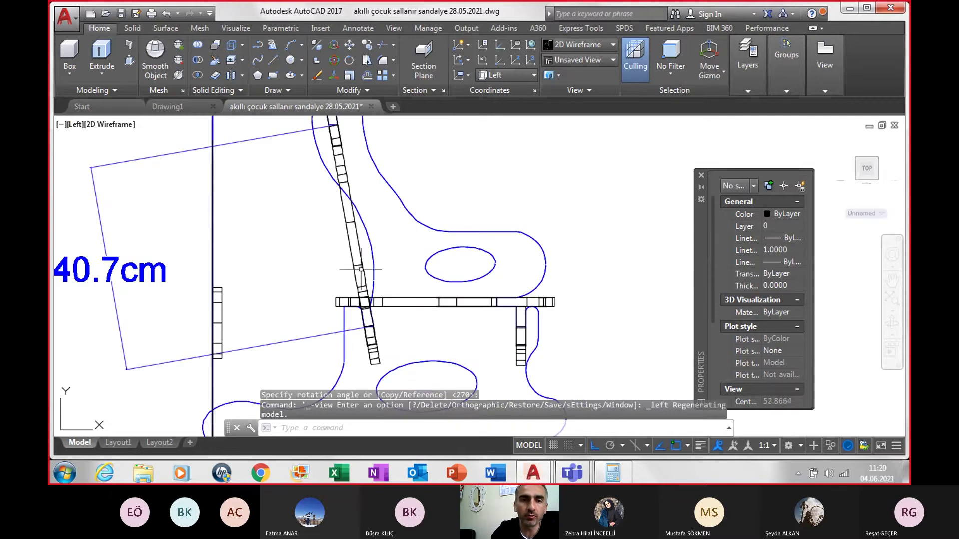
pyautogui.scroll(2, 347, 283)
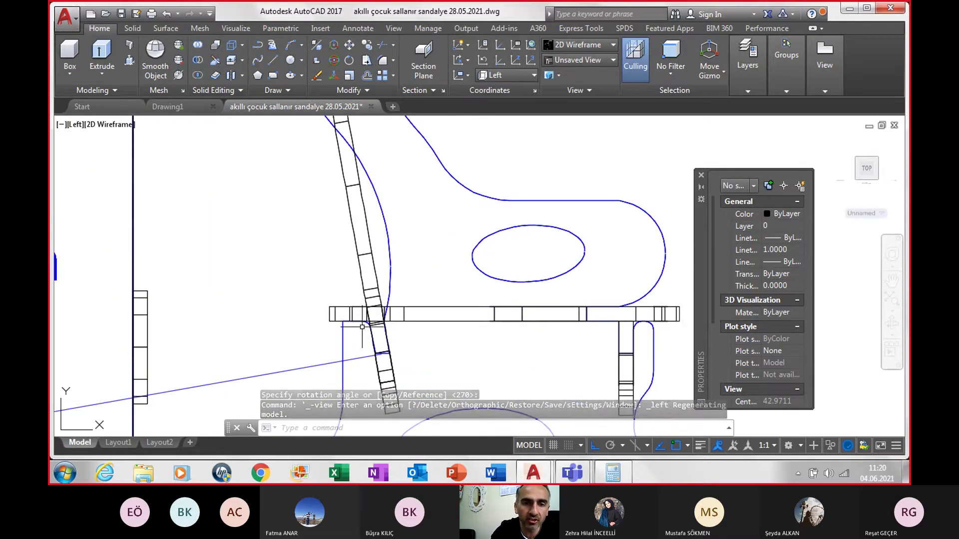
pyautogui.scroll(4, 362, 319)
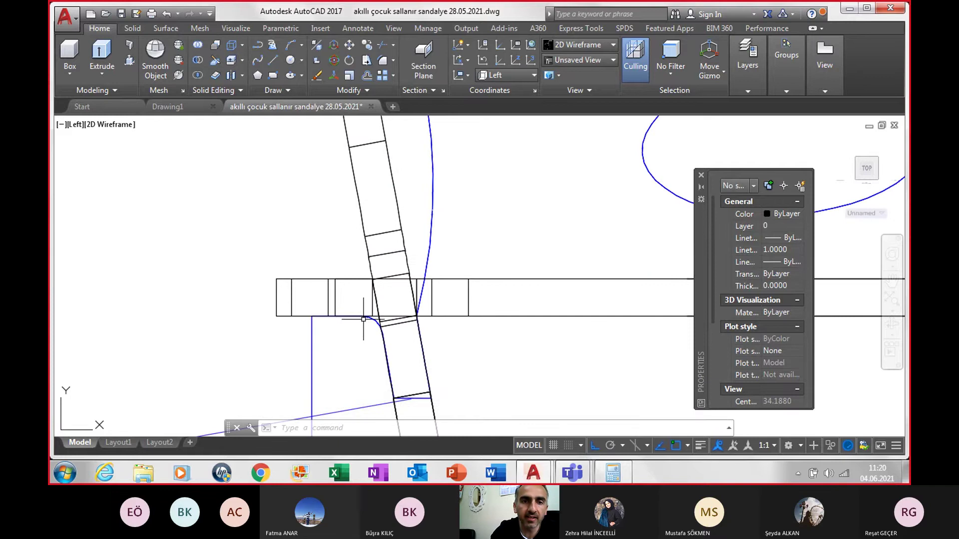
pyautogui.scroll(-4, 364, 319)
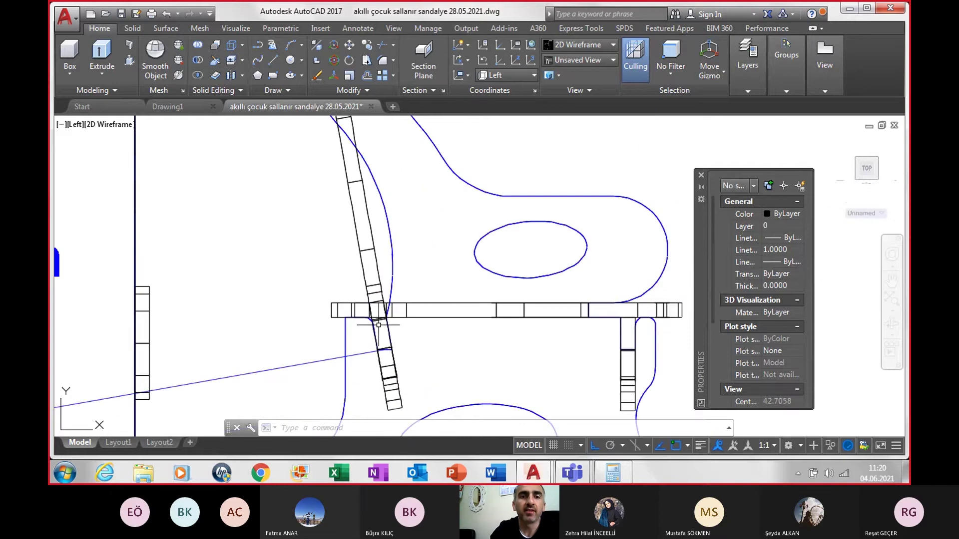
pyautogui.scroll(-4, 380, 326)
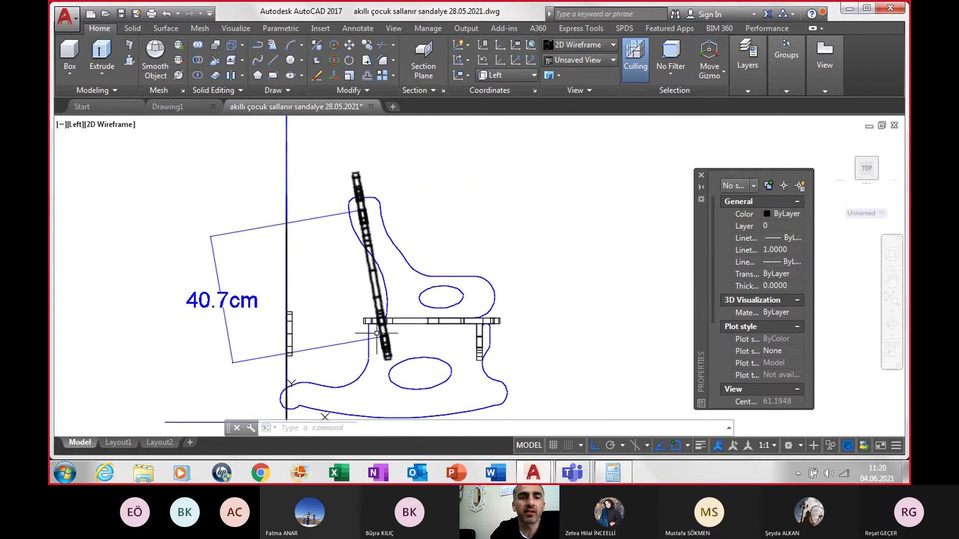
# - Tilt the small upright solid 10 degrees about its base
pyautogui.click(290, 339)
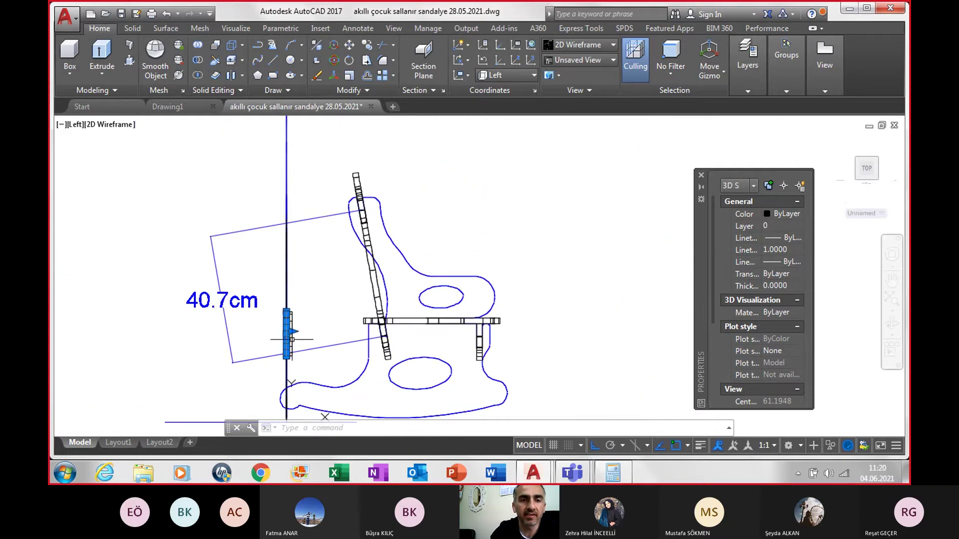
pyautogui.click(350, 60)
pyautogui.scroll(2, 310, 335)
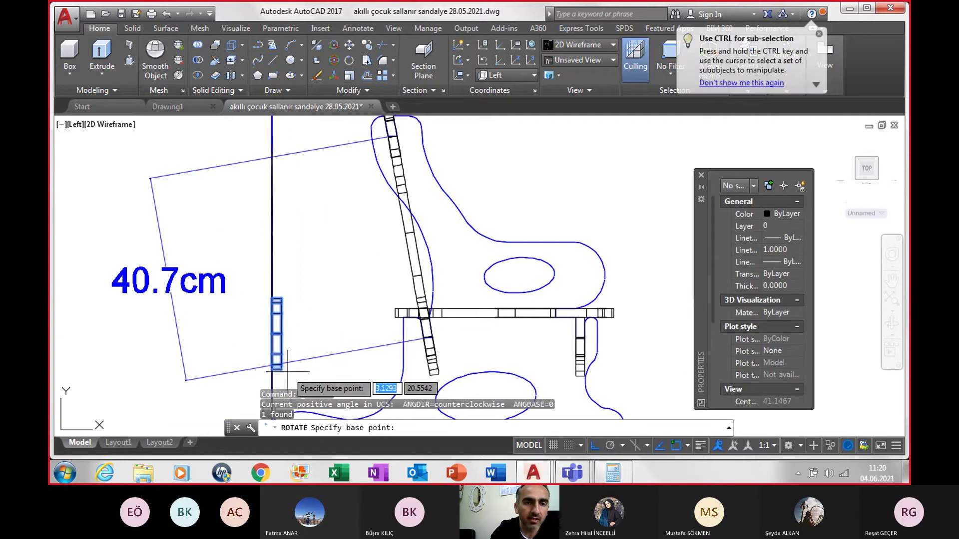
pyautogui.click(280, 370)
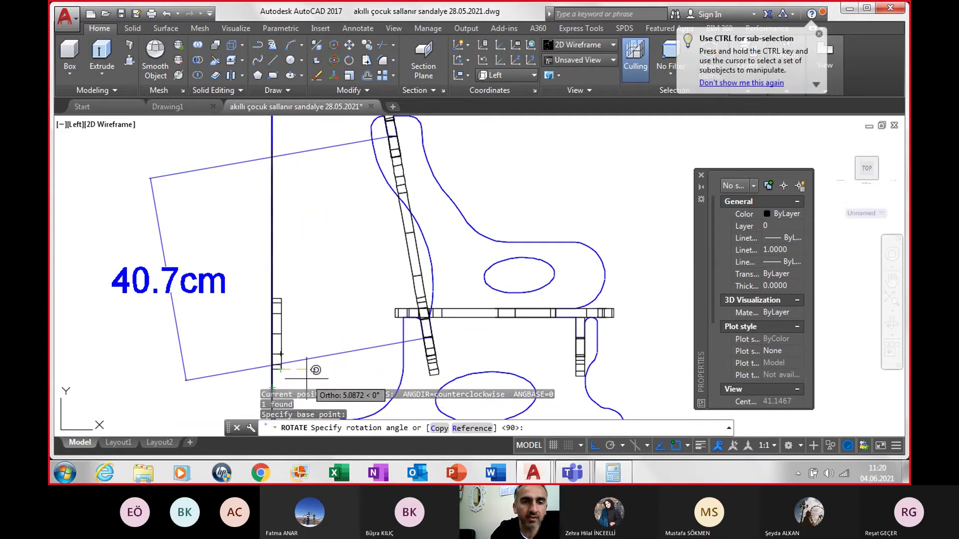
pyautogui.write('10')
pyautogui.press('Return')
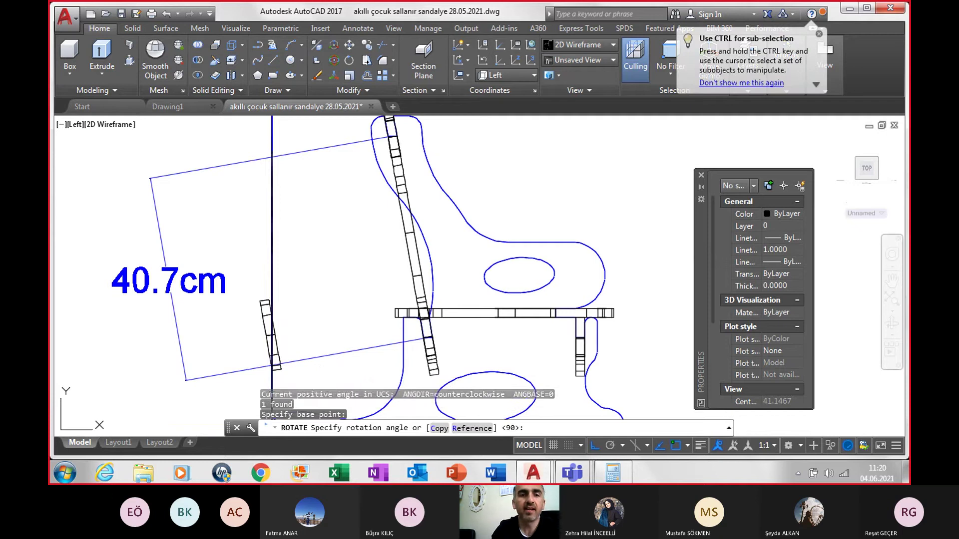
# - Switch to SW Isometric, orbit the model, and zoom in on the small curved part
pyautogui.click(76, 125)
pyautogui.click(119, 240)
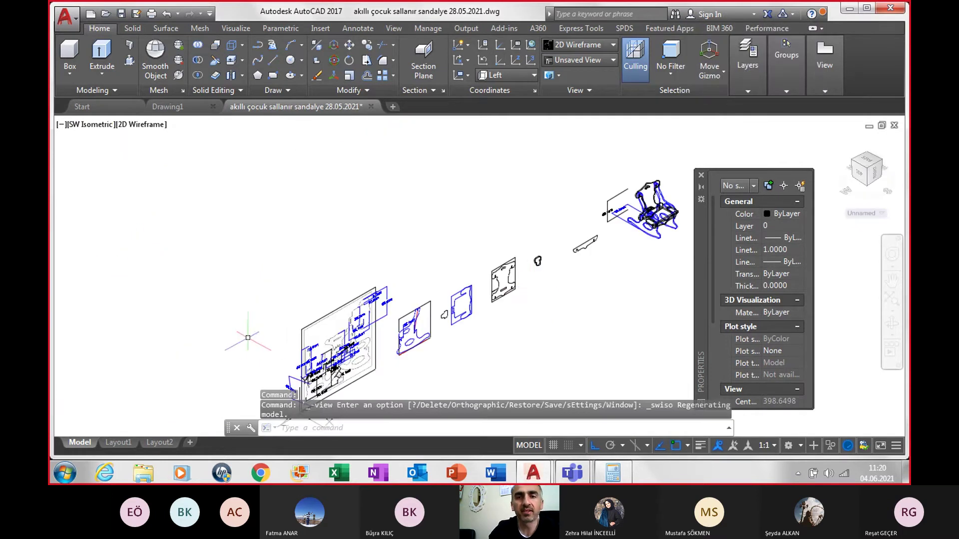
pyautogui.moveTo(540, 215)
pyautogui.keyDown('shift'); pyautogui.mouseDown(button='middle')
pyautogui.moveTo(607, 244)
pyautogui.moveTo(381, 305)
pyautogui.moveTo(414, 348)
pyautogui.moveTo(424, 269)
pyautogui.mouseUp(button='middle'); pyautogui.keyUp('shift')
pyautogui.scroll(5, 425, 270)
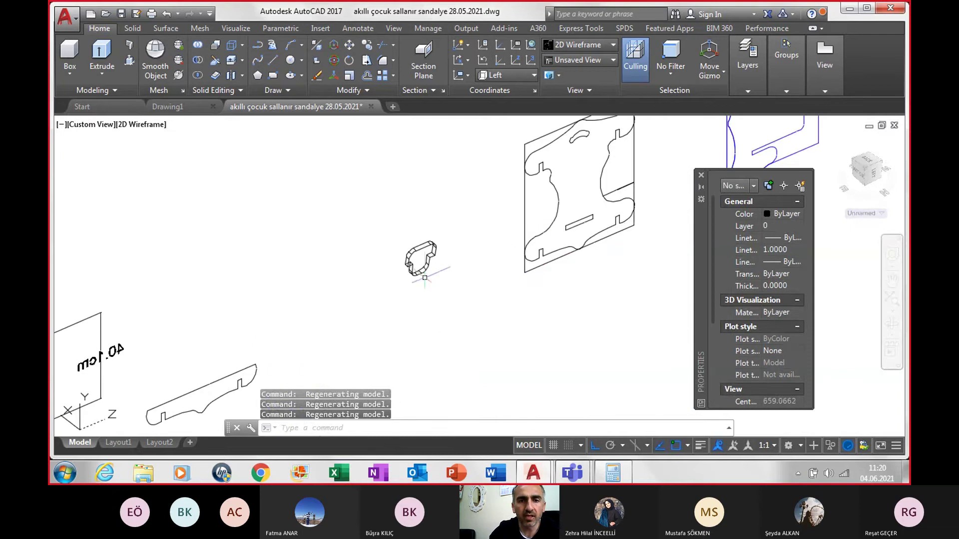
pyautogui.scroll(3, 425, 270)
pyautogui.scroll(3, 424, 270)
pyautogui.scroll(2, 425, 269)
# - Move the small curved part from its corner into its slot on the chair
pyautogui.click(400, 261)
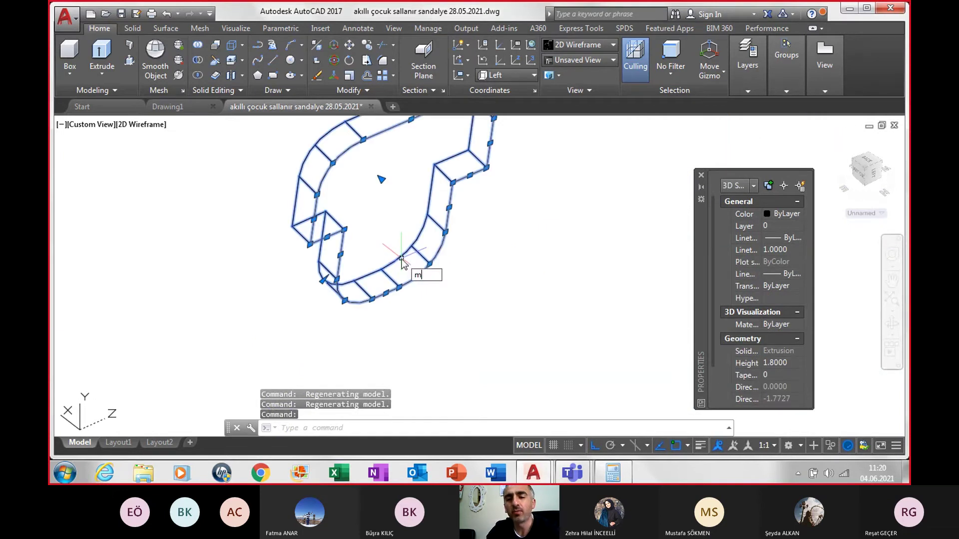
pyautogui.write('m')
pyautogui.press('Return')
pyautogui.scroll(2, 349, 225)
pyautogui.scroll(2, 349, 225)
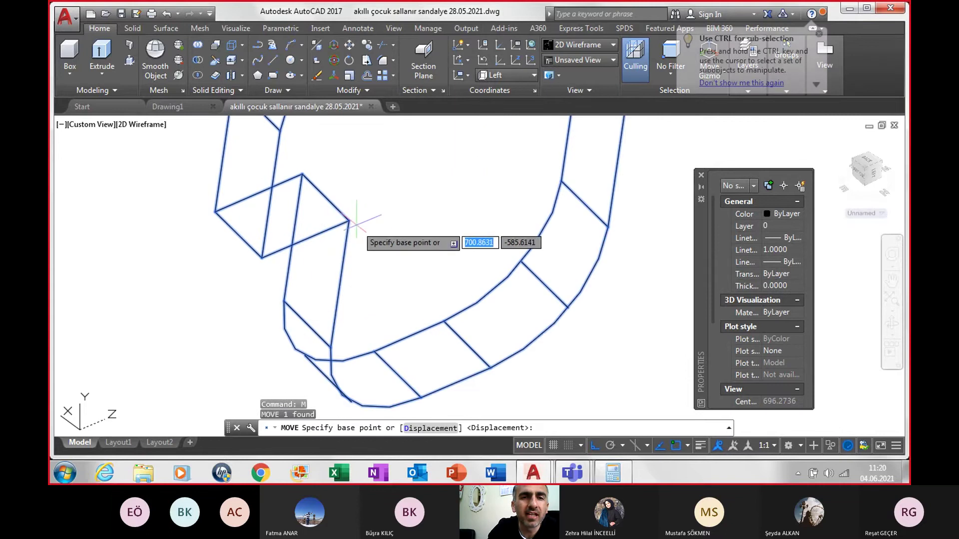
pyautogui.click(348, 220)
pyautogui.scroll(-3, 358, 210)
pyautogui.scroll(-5, 381, 220)
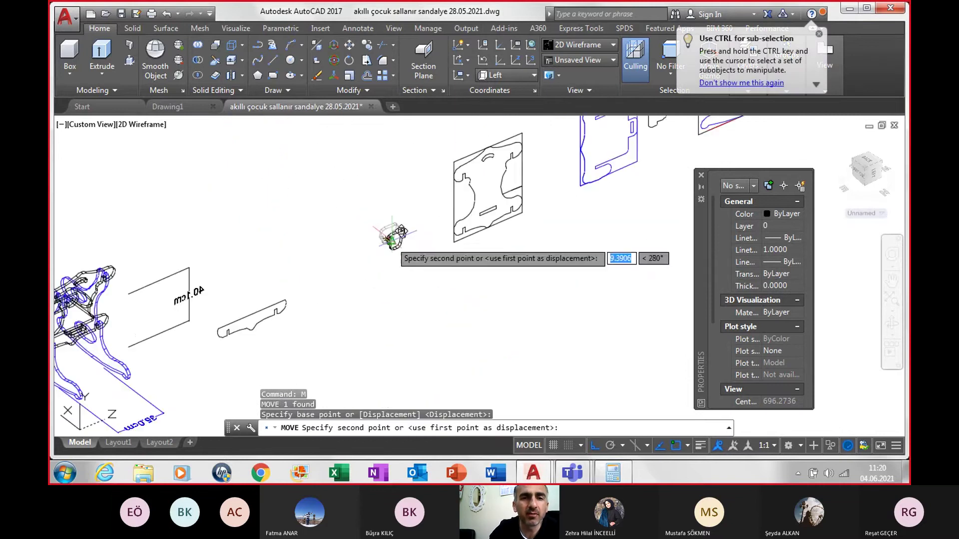
pyautogui.scroll(3, 279, 290)
pyautogui.scroll(3, 350, 250)
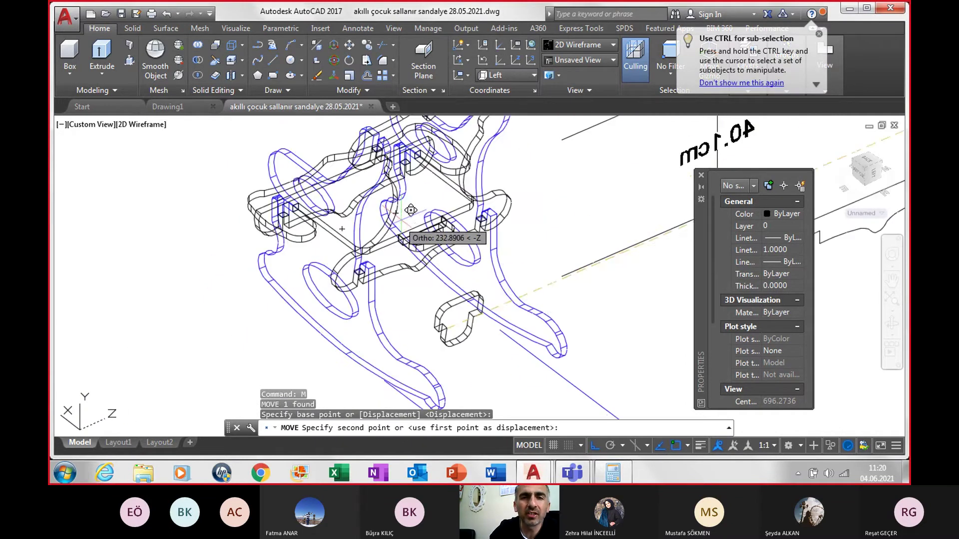
pyautogui.scroll(3, 425, 215)
pyautogui.scroll(3, 429, 213)
pyautogui.scroll(2, 425, 260)
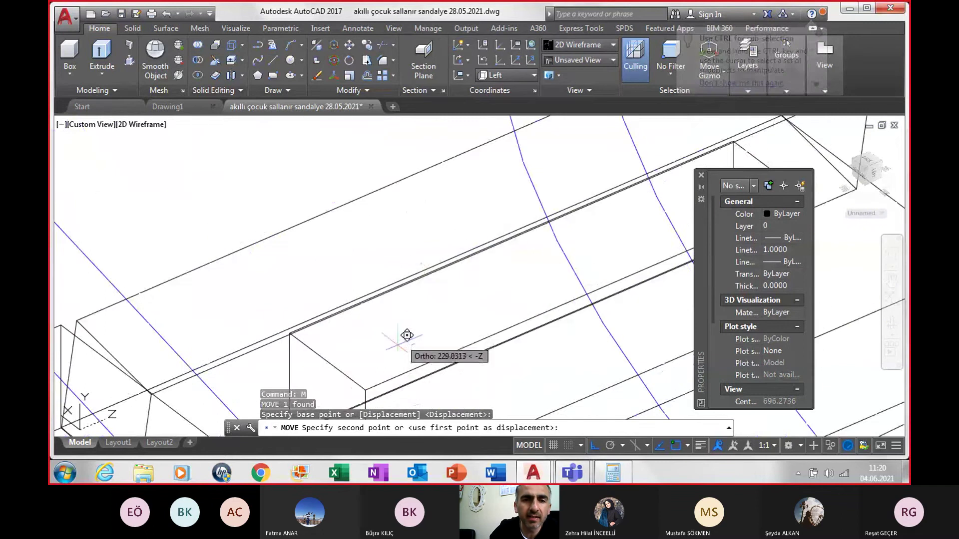
pyautogui.click(372, 376)
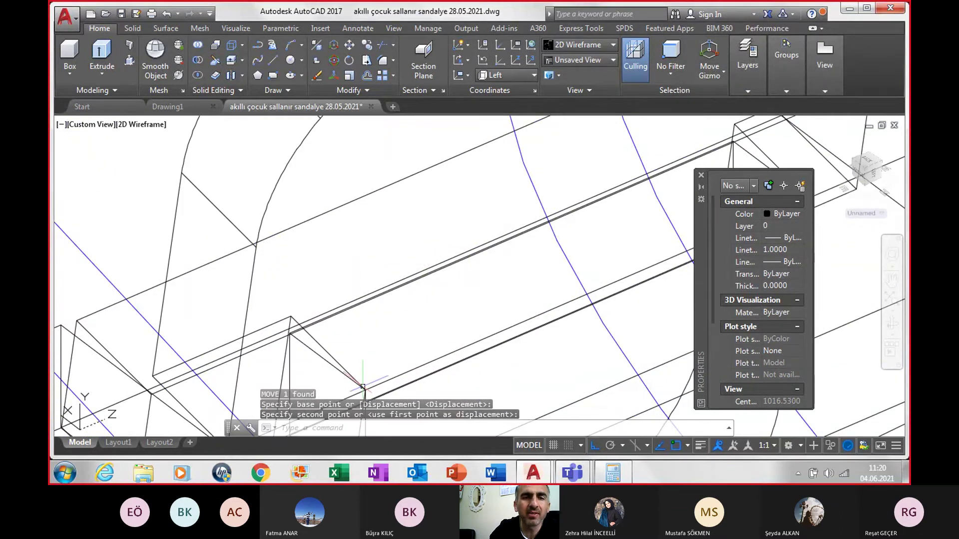
pyautogui.scroll(-3, 400, 310)
pyautogui.scroll(-2, 400, 309)
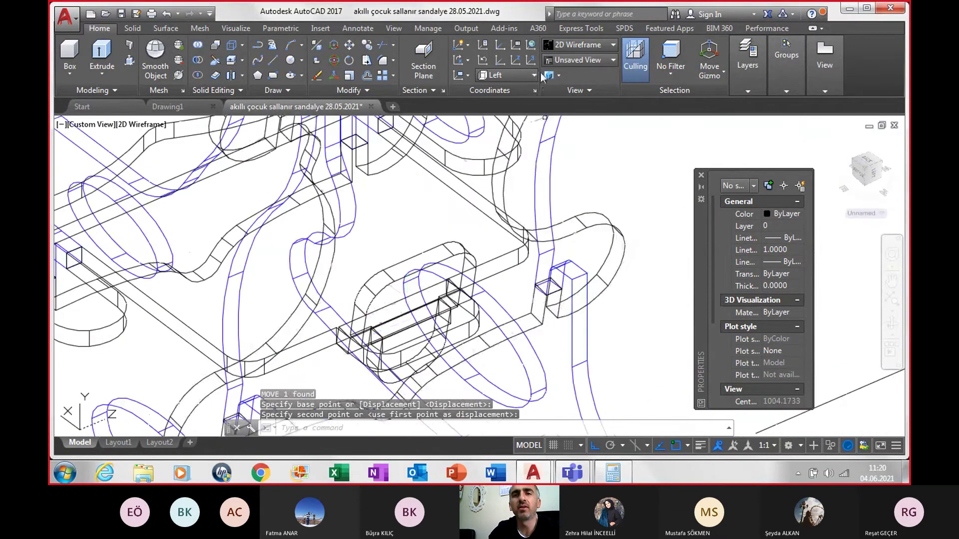
# - Shade the model in Conceptual style and orbit to inspect the joint
pyautogui.click(579, 45)
pyautogui.click(626, 71)
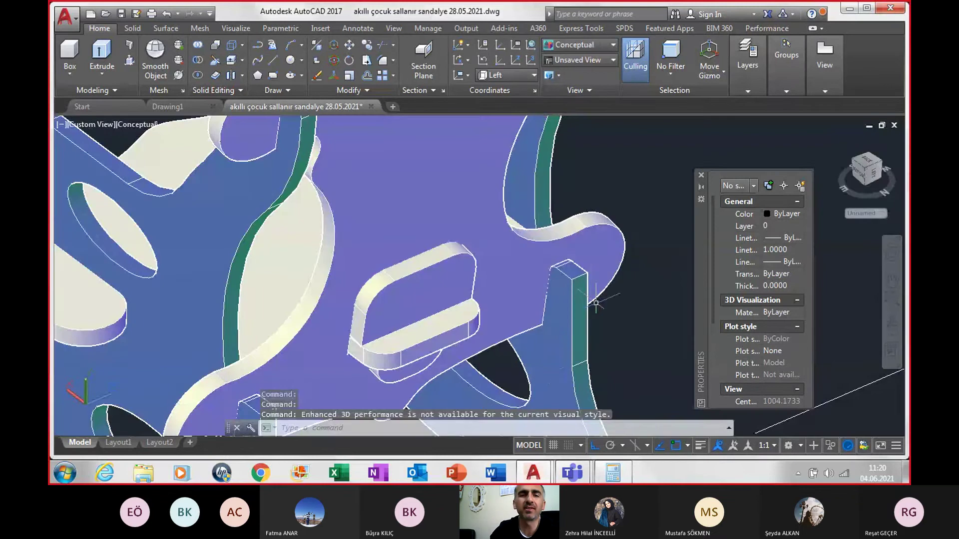
pyautogui.moveTo(522, 365)
pyautogui.keyDown('shift'); pyautogui.mouseDown(button='middle')
pyautogui.moveTo(518, 302)
pyautogui.moveTo(621, 213)
pyautogui.mouseUp(button='middle'); pyautogui.keyUp('shift')
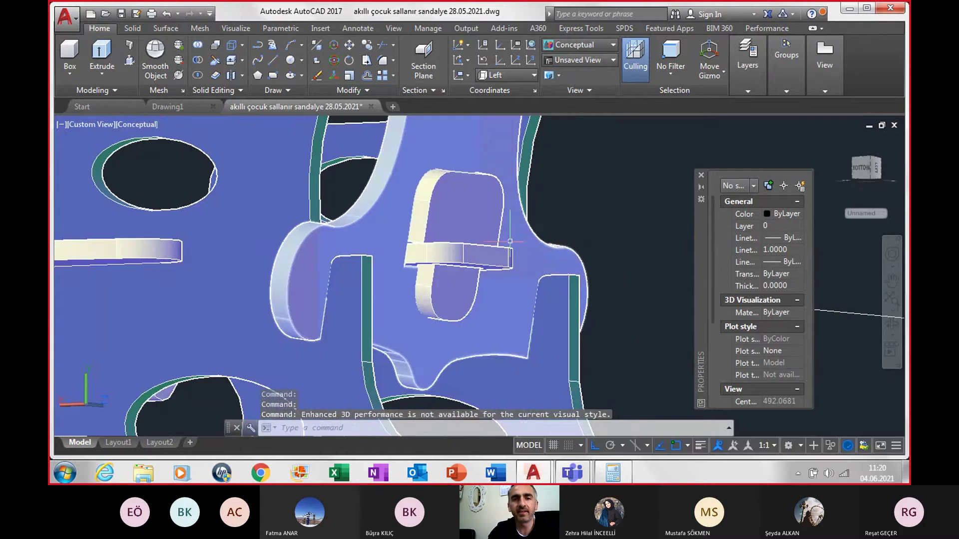
pyautogui.moveTo(510, 241)
pyautogui.keyDown('shift'); pyautogui.mouseDown(button='middle')
pyautogui.moveTo(500, 290)
pyautogui.moveTo(477, 287)
pyautogui.moveTo(486, 301)
pyautogui.moveTo(613, 313)
pyautogui.moveTo(631, 300)
pyautogui.moveTo(553, 268)
pyautogui.mouseUp(button='middle'); pyautogui.keyUp('shift')
pyautogui.scroll(-5, 631, 300)
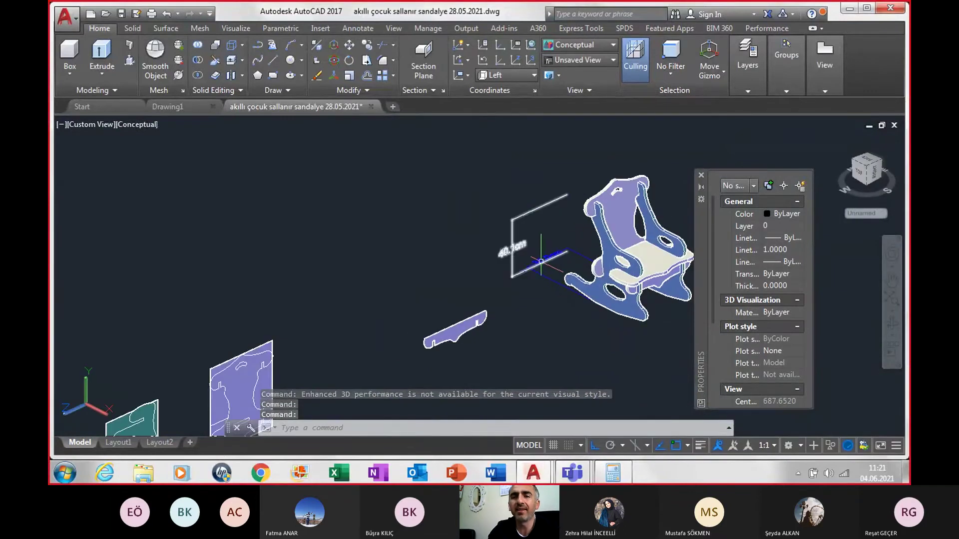
# - Delete the reference rectangle and the 40.1 cm dimension
pyautogui.click(541, 261)
pyautogui.press('Delete')
pyautogui.click(535, 261)
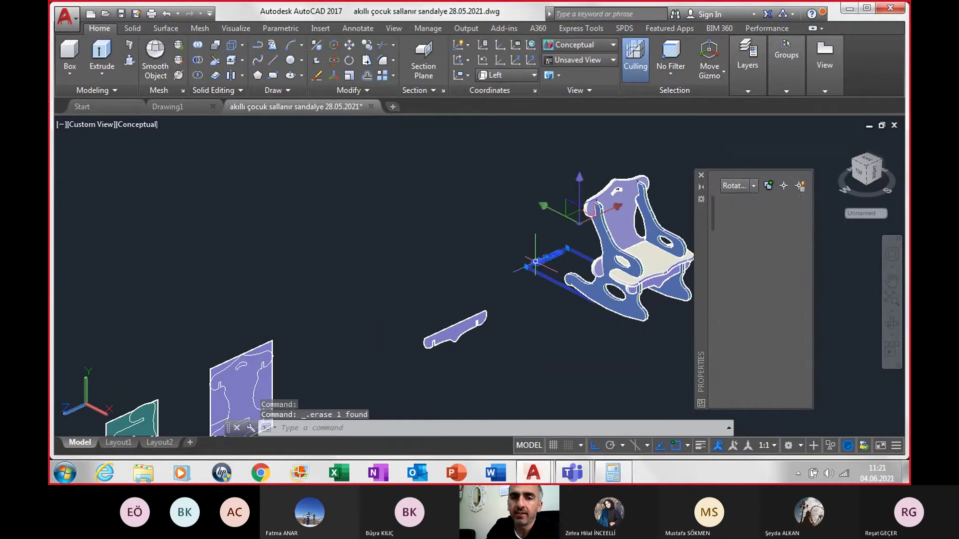
pyautogui.press('Escape')
# - Move the long loose part beside the panels and centre the chair in view
pyautogui.moveTo(450, 340); pyautogui.dragTo(404, 291, button='middle')
pyautogui.click(395, 265)
pyautogui.click(324, 216)
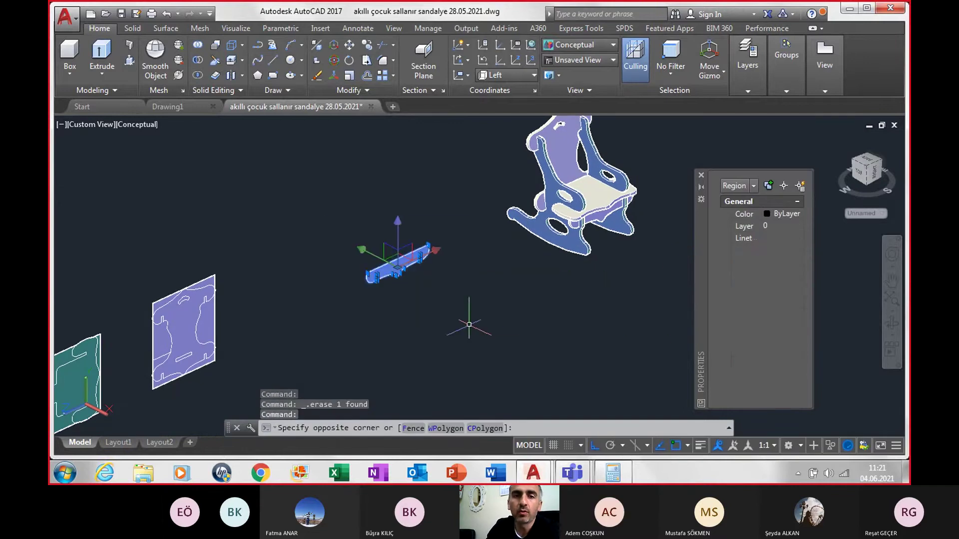
pyautogui.click(469, 324)
pyautogui.write('m')
pyautogui.press('Return')
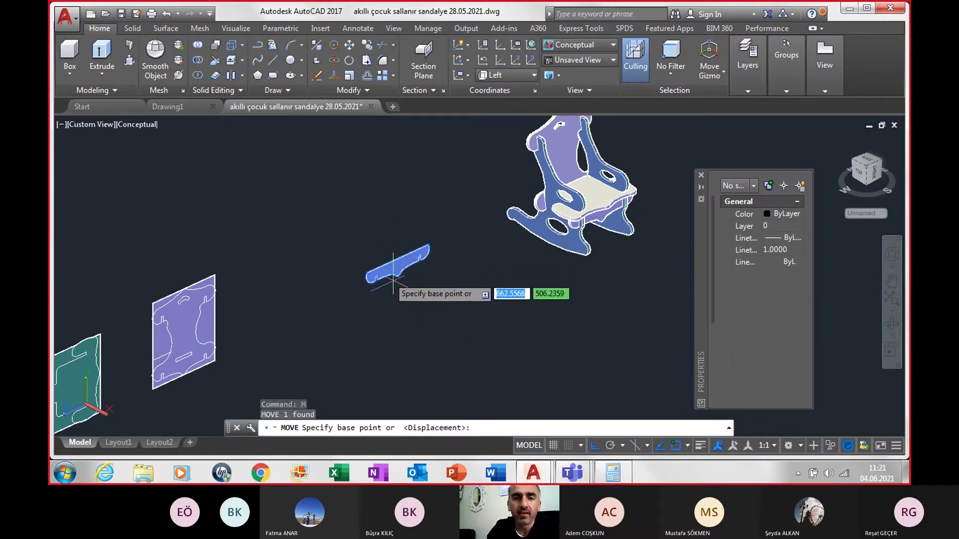
pyautogui.click(370, 280)
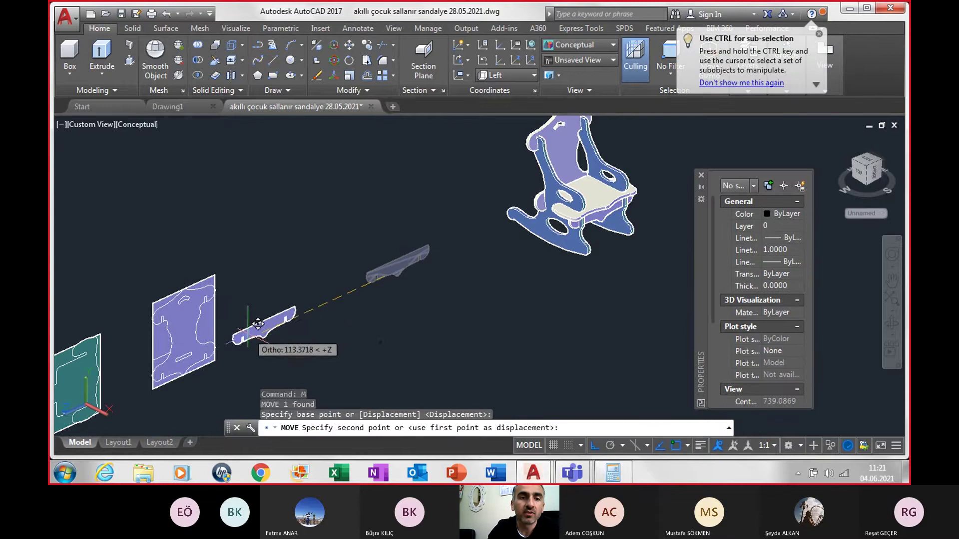
pyautogui.click(255, 324)
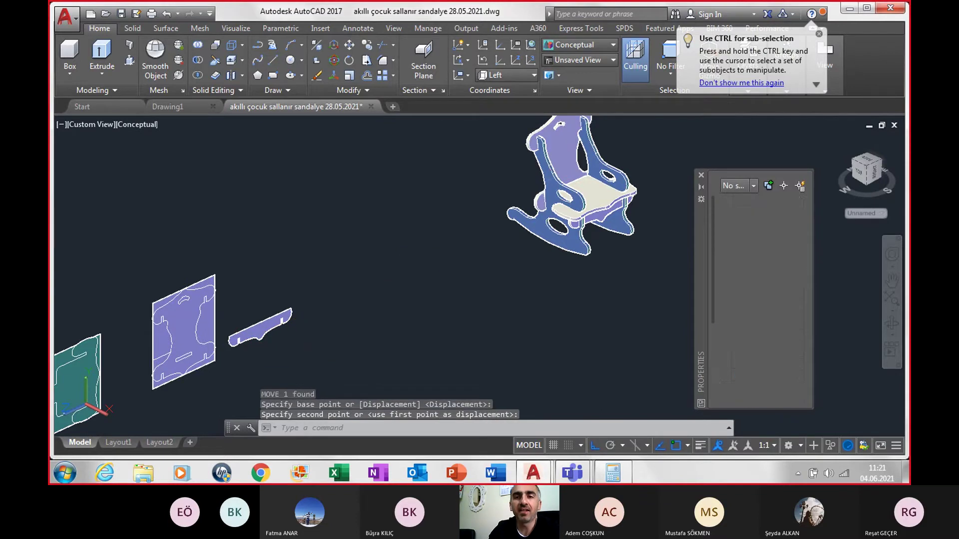
pyautogui.moveTo(569, 190); pyautogui.dragTo(490, 280, button='middle')
pyautogui.scroll(2, 579, 279)
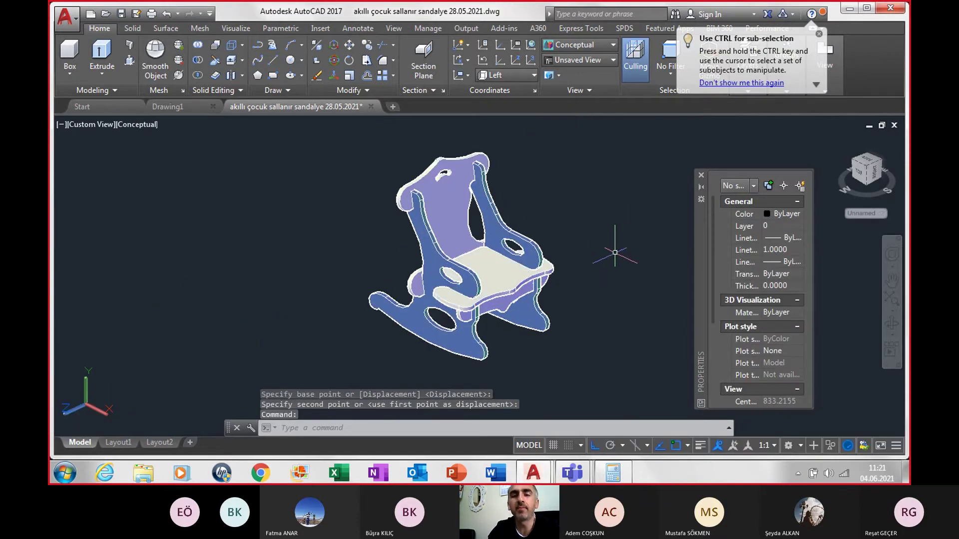
# - Close the Properties palette and bring up the Visualize ribbon's materials tools
pyautogui.moveTo(606, 230); pyautogui.dragTo(588, 250, button='middle')
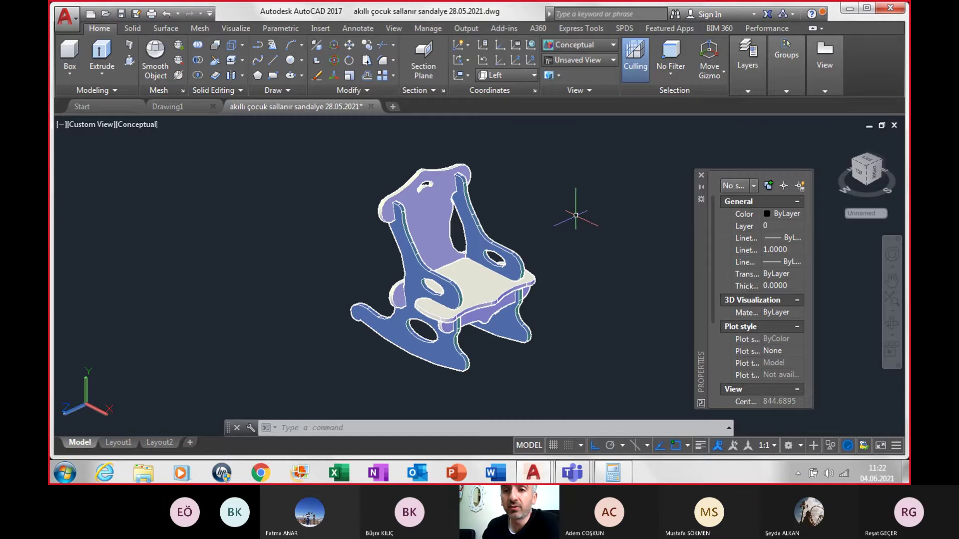
pyautogui.click(702, 175)
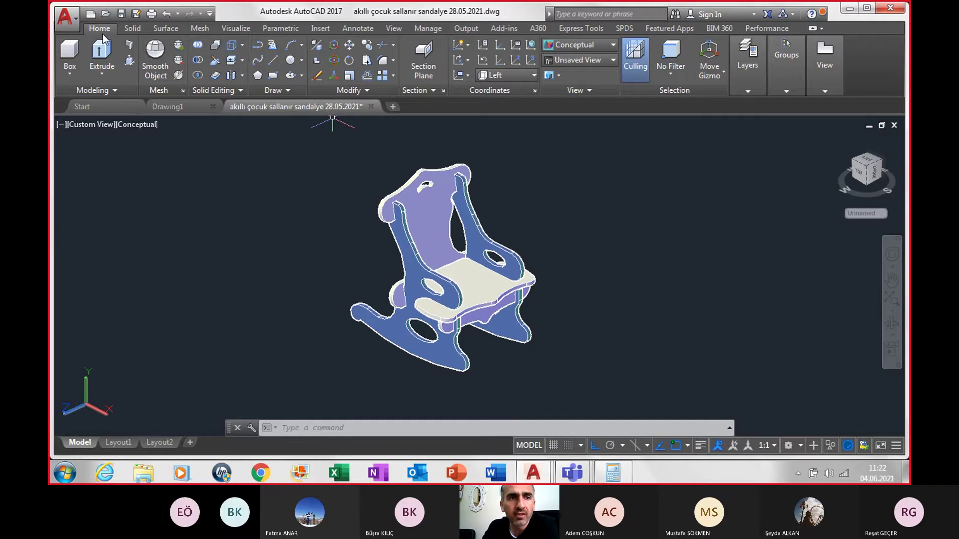
pyautogui.click(234, 27)
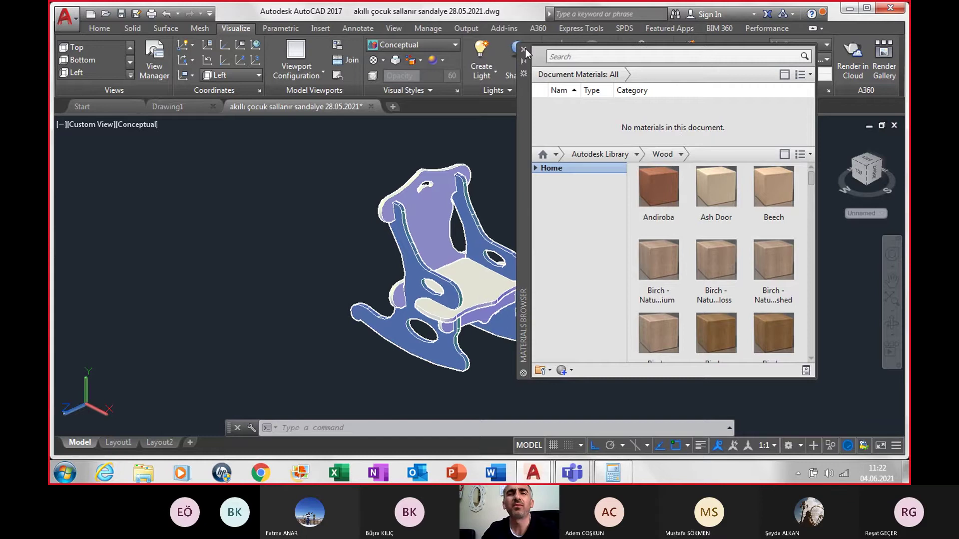
# - Close the Materials Browser, save the drawing, and reopen the browser
pyautogui.click(524, 50)
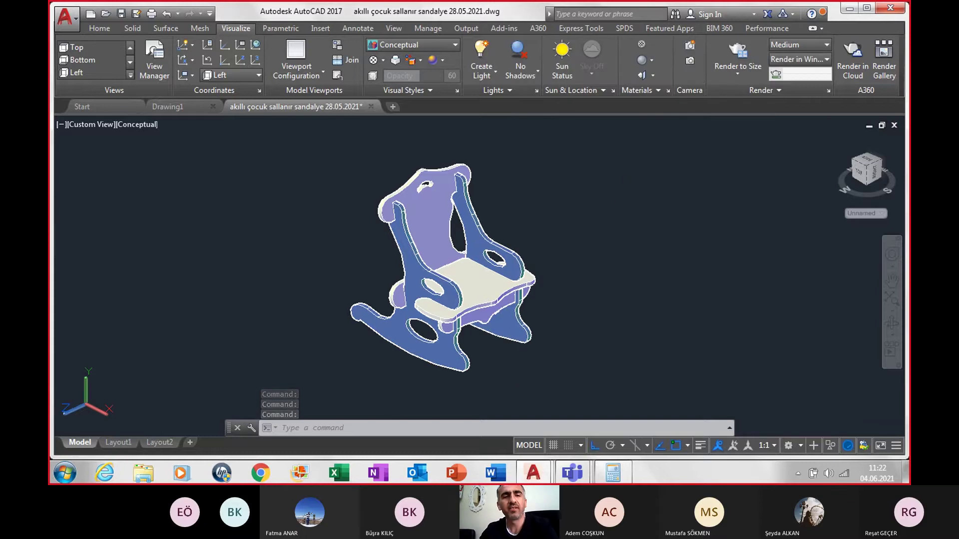
pyautogui.hotkey('ctrl', 's')
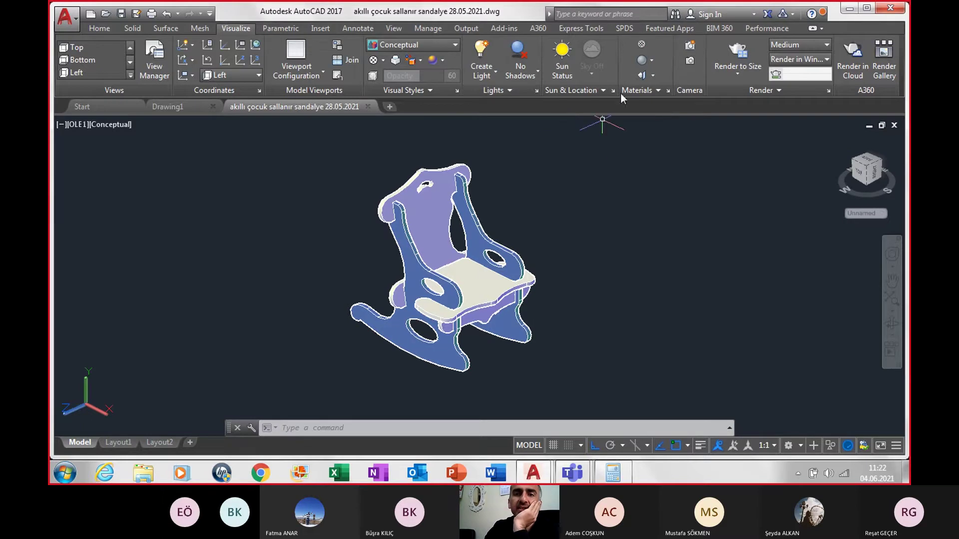
pyautogui.click(641, 45)
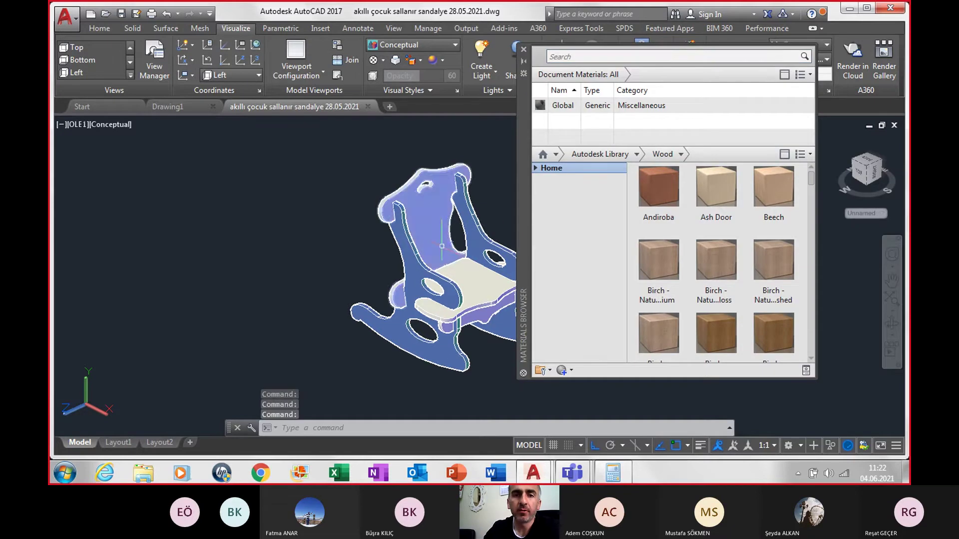
# - Assign Andiroba wood to the chair's back panel and lower front apron
pyautogui.keyDown('shift'); pyautogui.moveTo(472, 230); pyautogui.dragTo(362, 249, button='middle'); pyautogui.keyUp('shift')
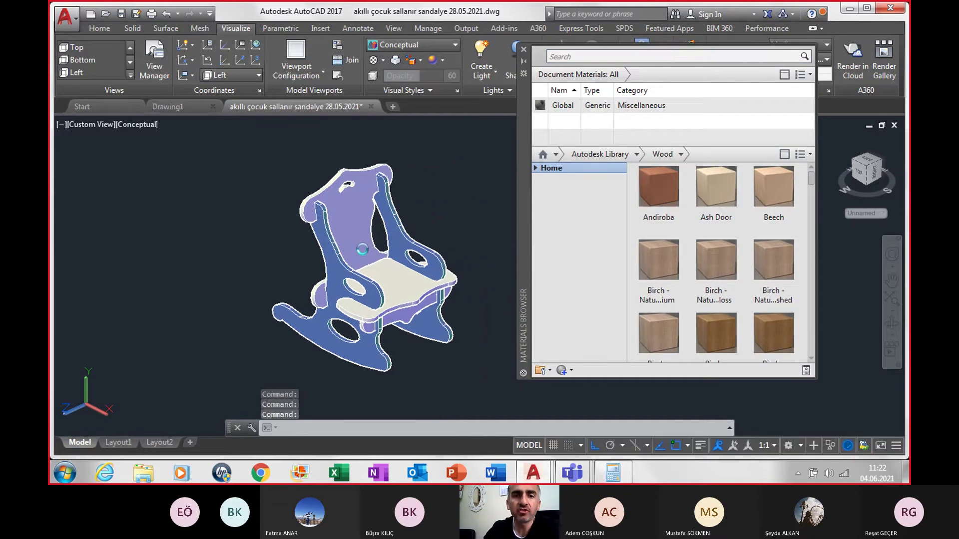
pyautogui.scroll(2, 362, 249)
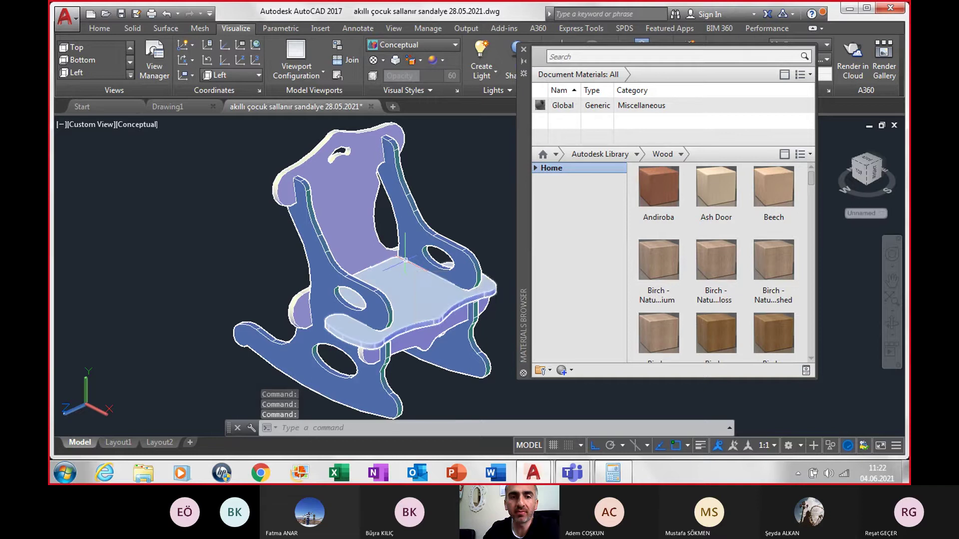
pyautogui.click(359, 222)
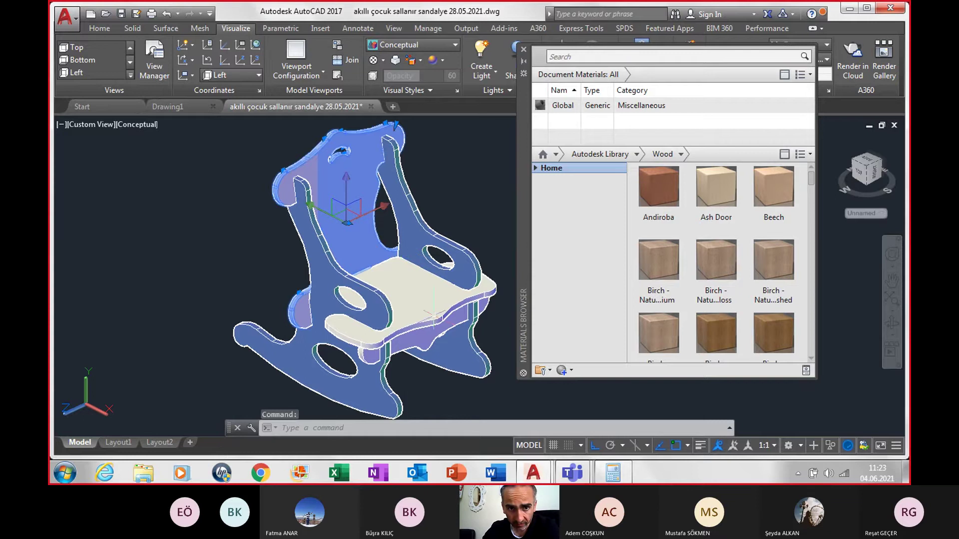
pyautogui.click(423, 349)
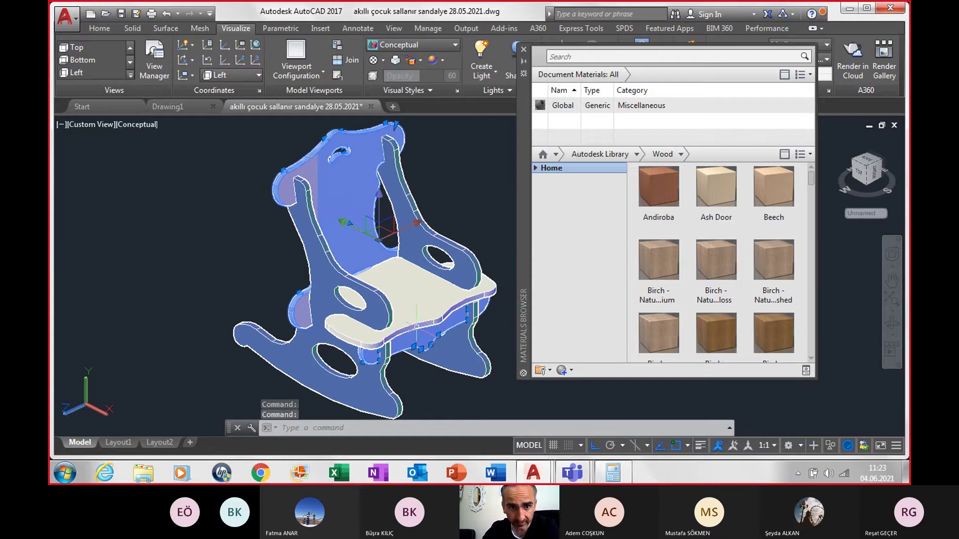
pyautogui.rightClick(669, 191)
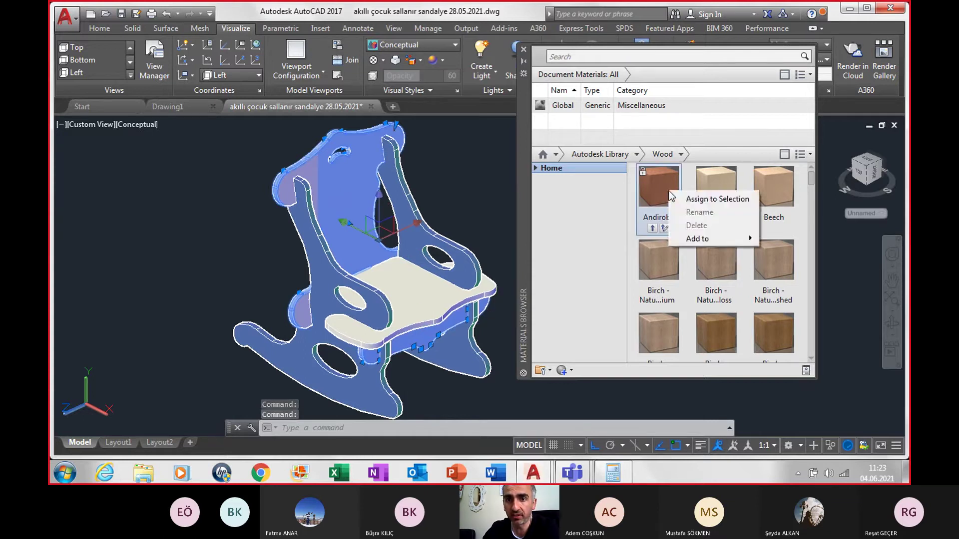
pyautogui.click(700, 204)
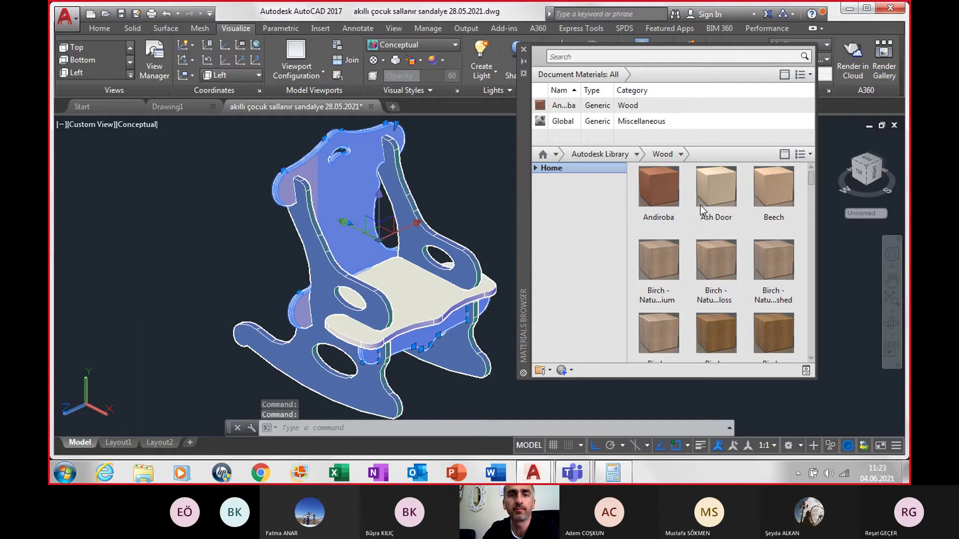
pyautogui.moveTo(659, 187)
pyautogui.mouseDown()
pyautogui.moveTo(367, 248)
pyautogui.moveTo(386, 121)
pyautogui.mouseUp()
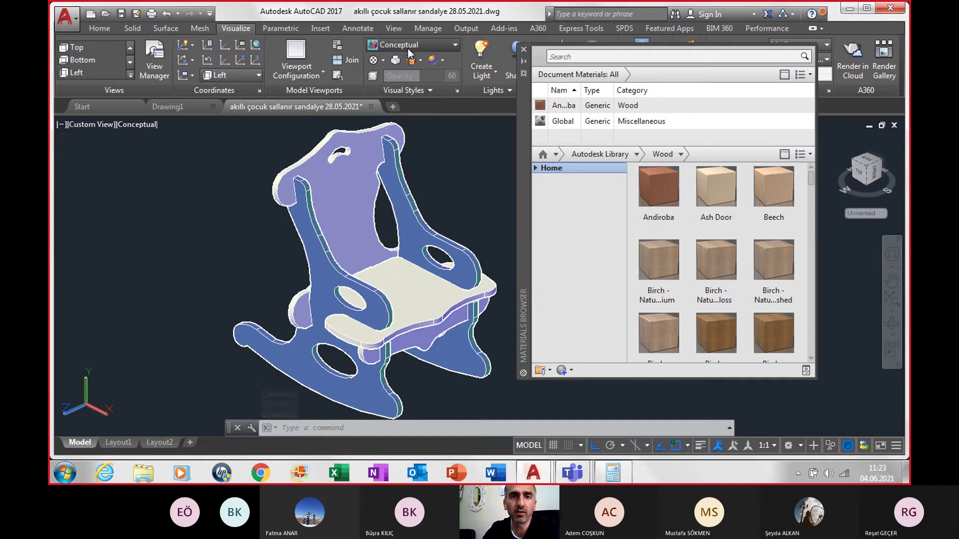
# - Switch to Realistic style and assign Ash Door wood to both side panels
pyautogui.click(410, 50)
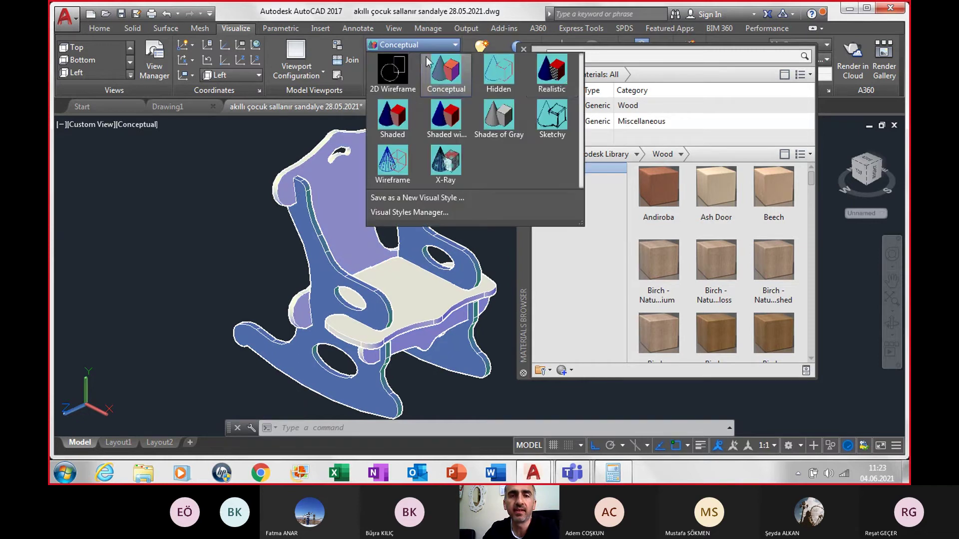
pyautogui.click(560, 83)
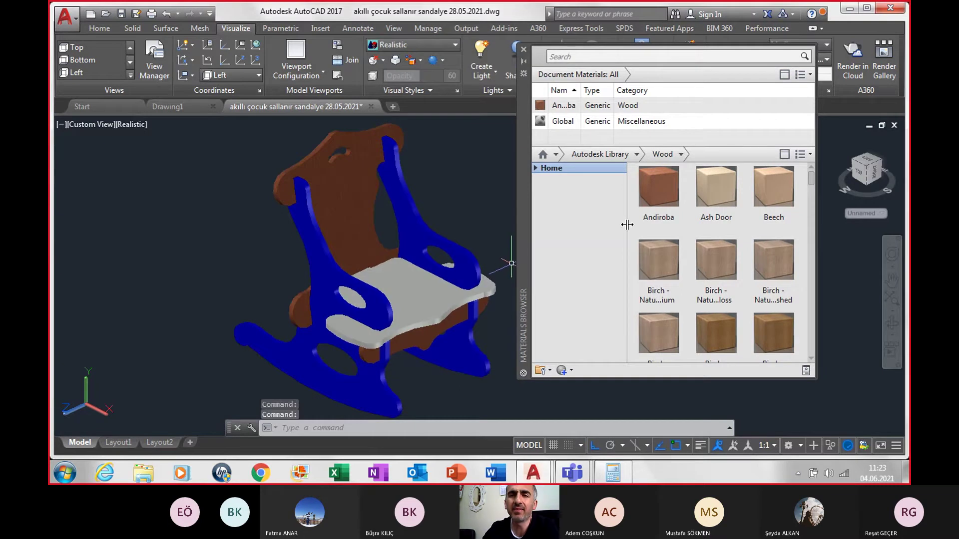
pyautogui.click(349, 254)
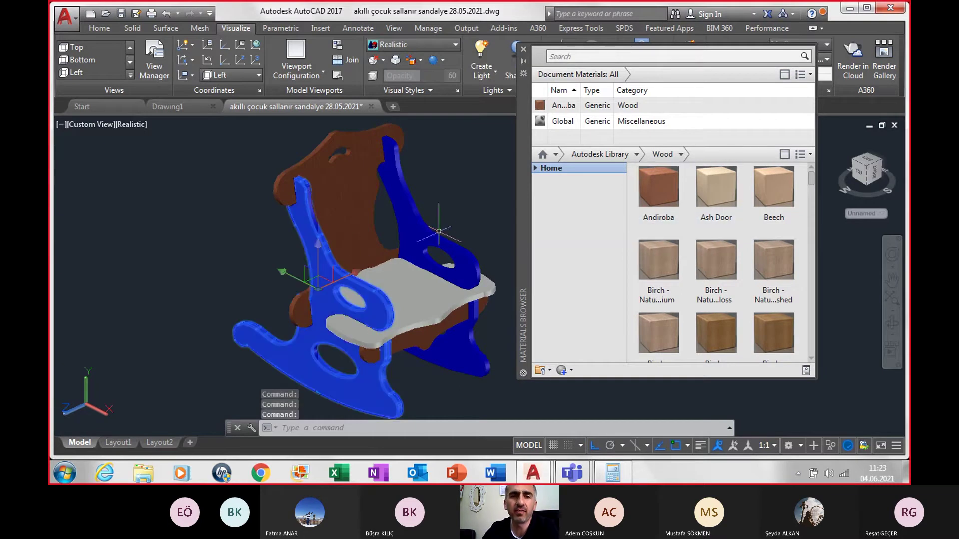
pyautogui.click(421, 230)
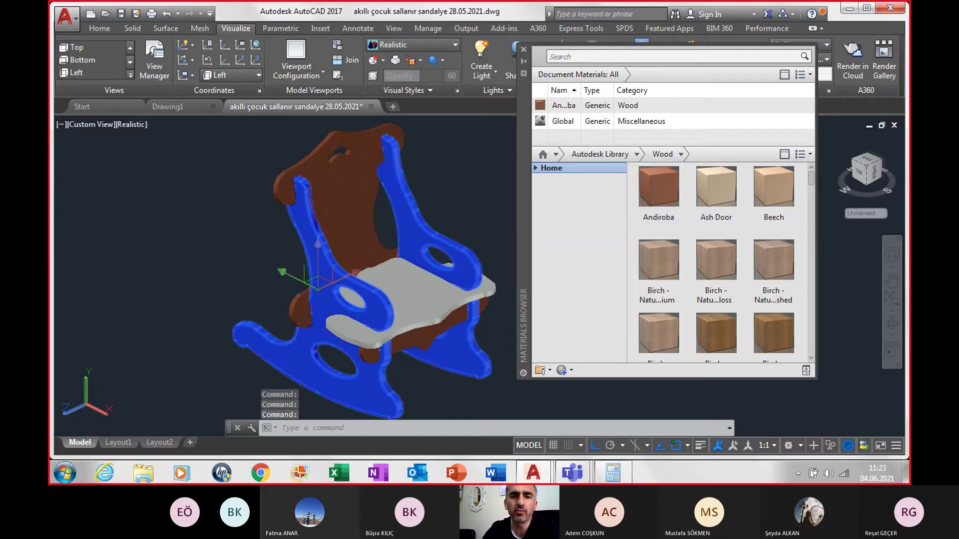
pyautogui.rightClick(712, 187)
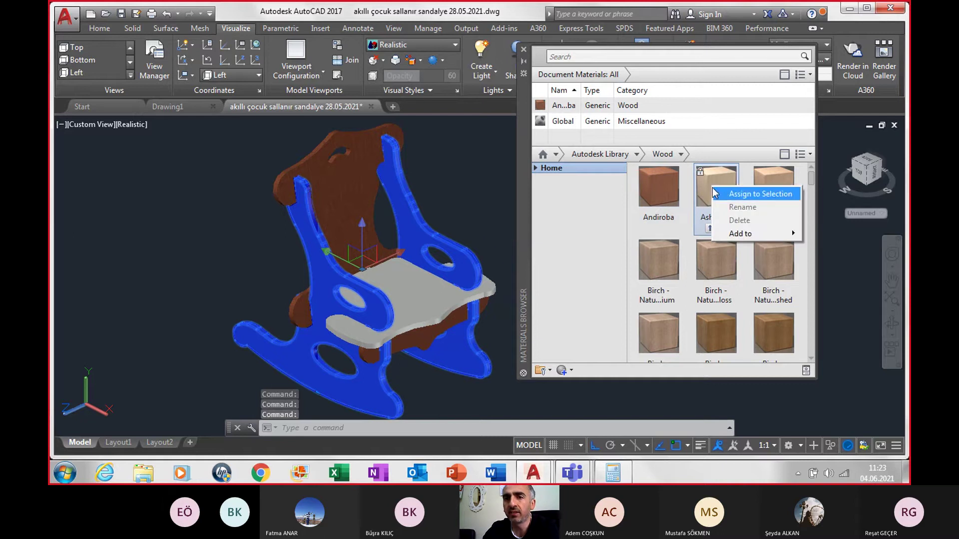
pyautogui.click(733, 193)
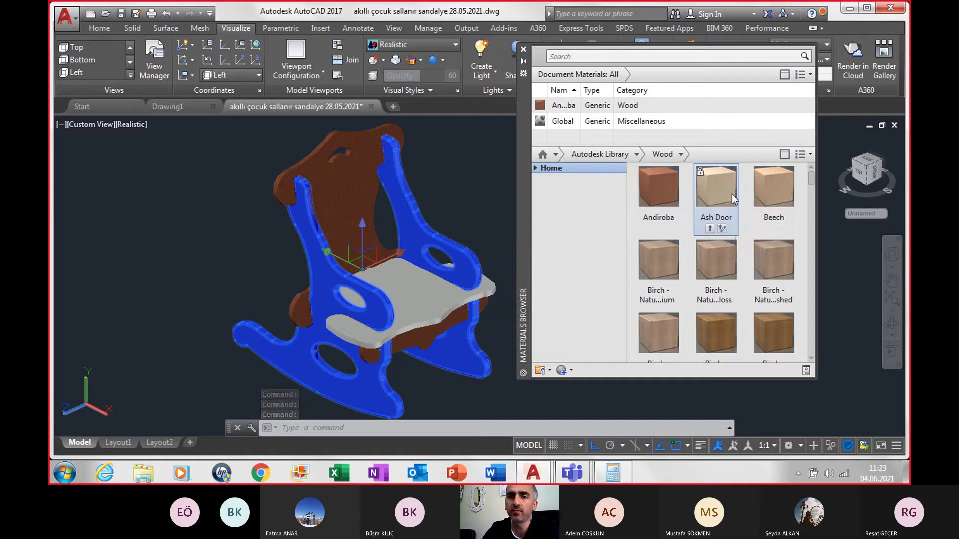
pyautogui.press('Escape')
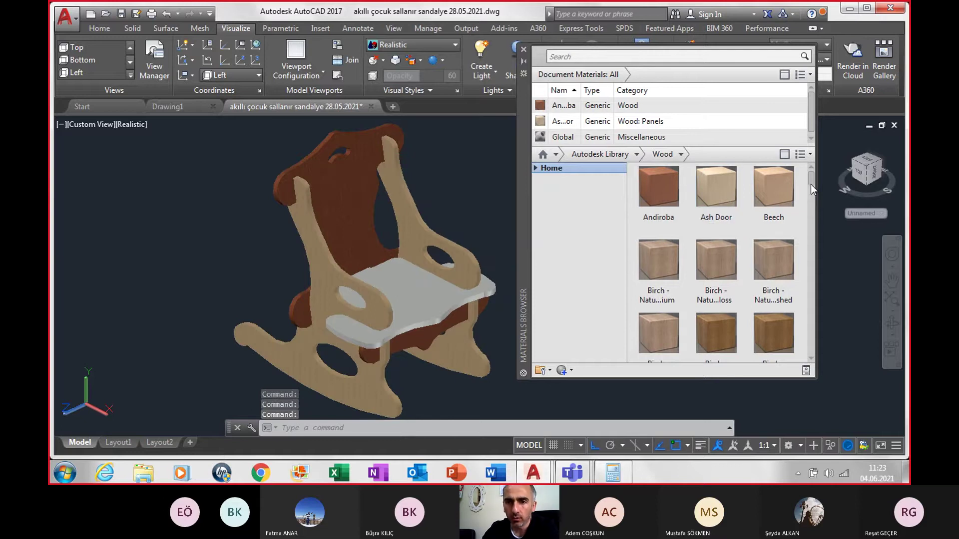
# - Give the seat Bocote, replace it with Cardboard, and close the Materials Browser
pyautogui.moveTo(811, 183); pyautogui.dragTo(811, 205)
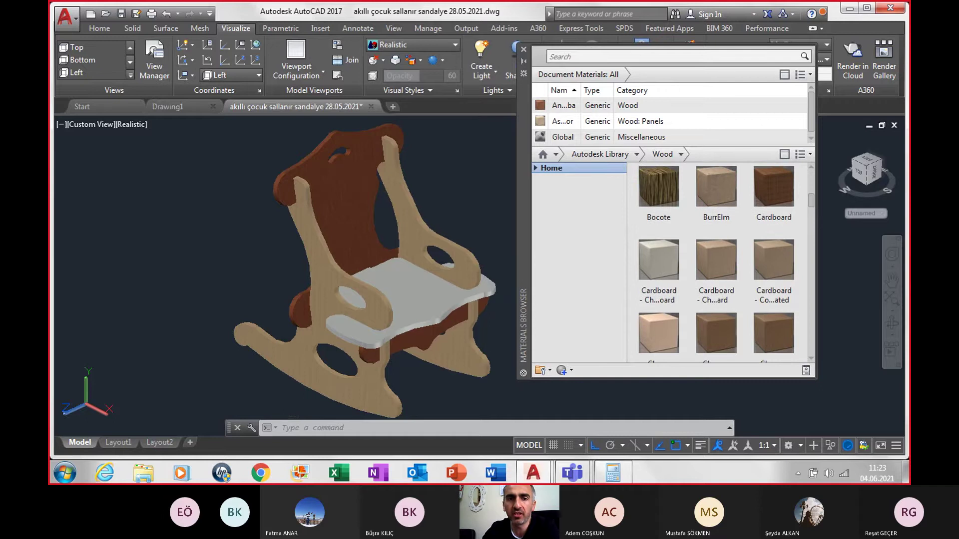
pyautogui.click(423, 292)
pyautogui.rightClick(667, 199)
pyautogui.click(694, 206)
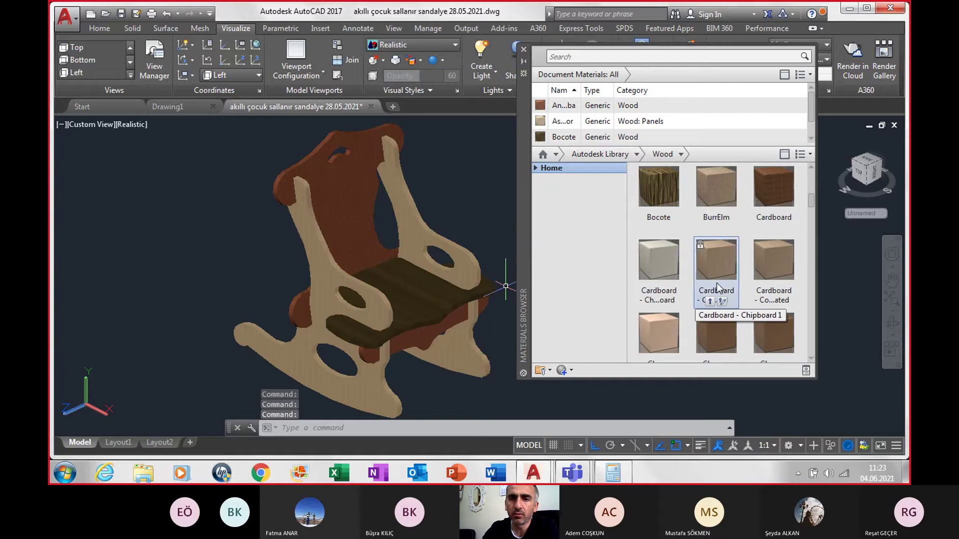
pyautogui.click(396, 279)
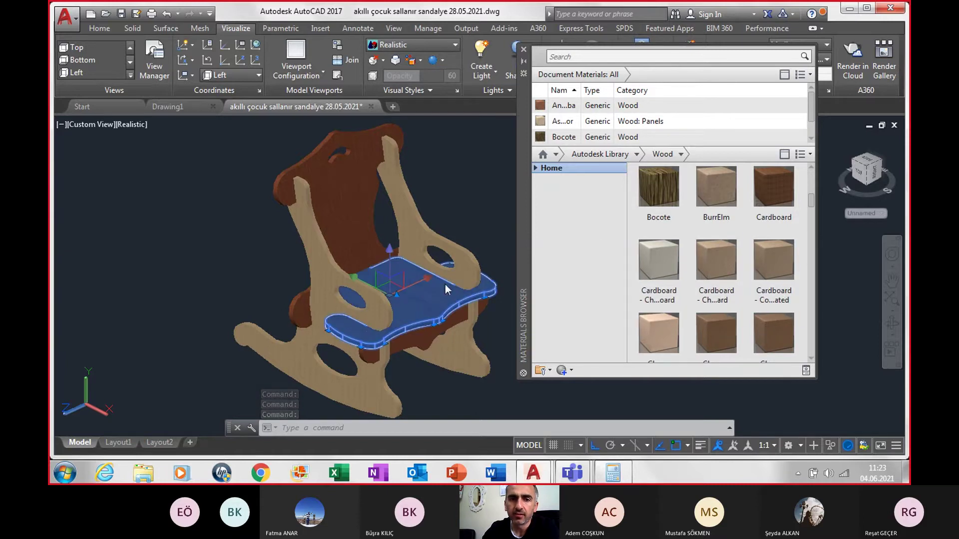
pyautogui.rightClick(778, 198)
pyautogui.click(799, 204)
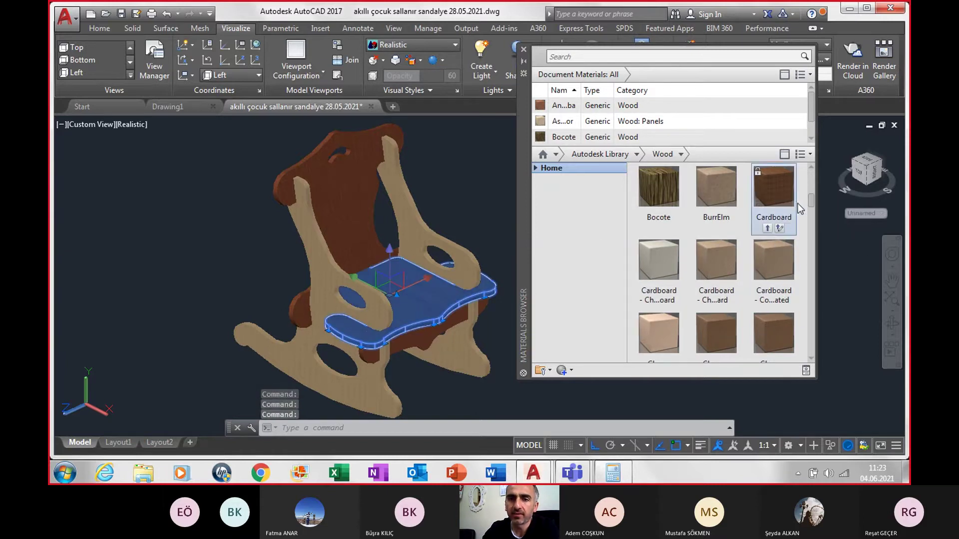
pyautogui.scroll(3, 784, 223)
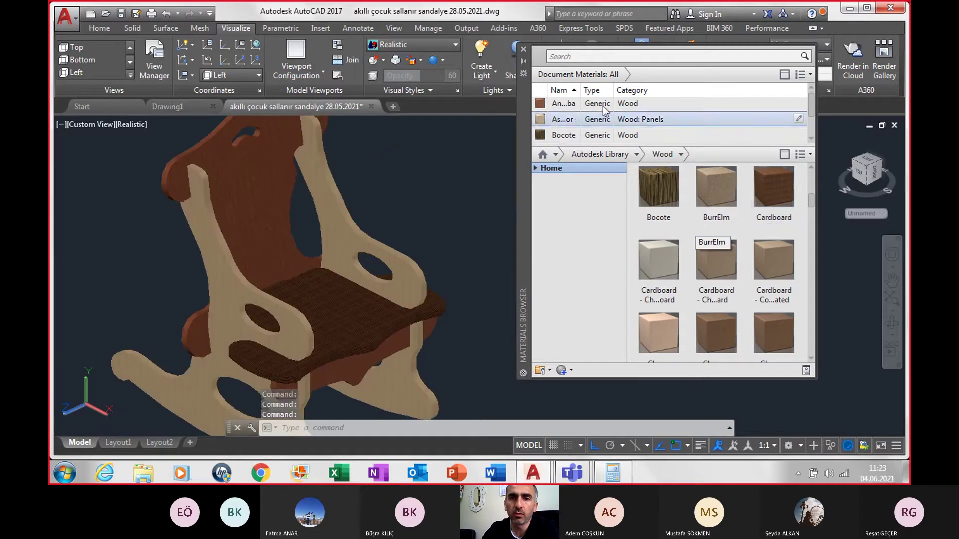
pyautogui.click(524, 49)
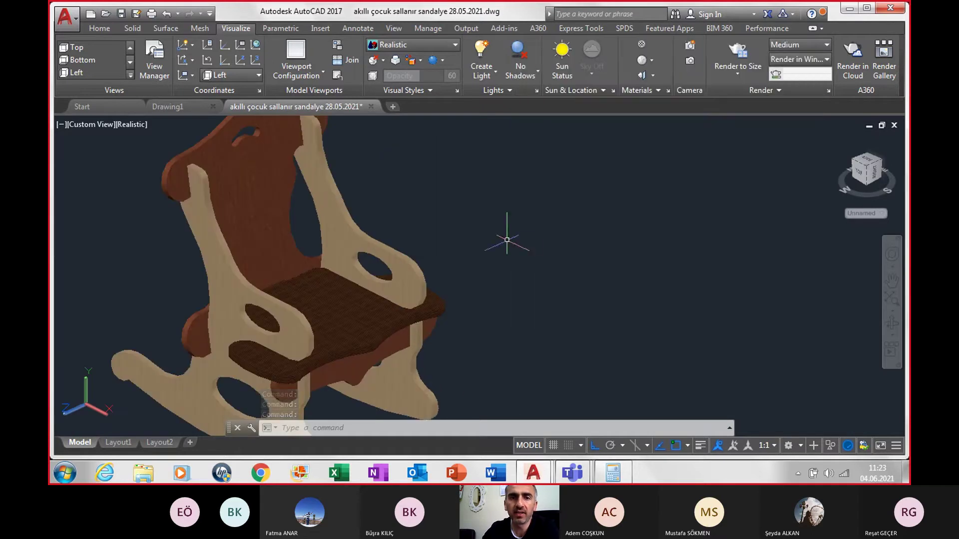
# - Center the chair in the view, save the drawing, and open the Plot dialog
pyautogui.scroll(-2, 507, 234)
pyautogui.scroll(-1, 546, 246)
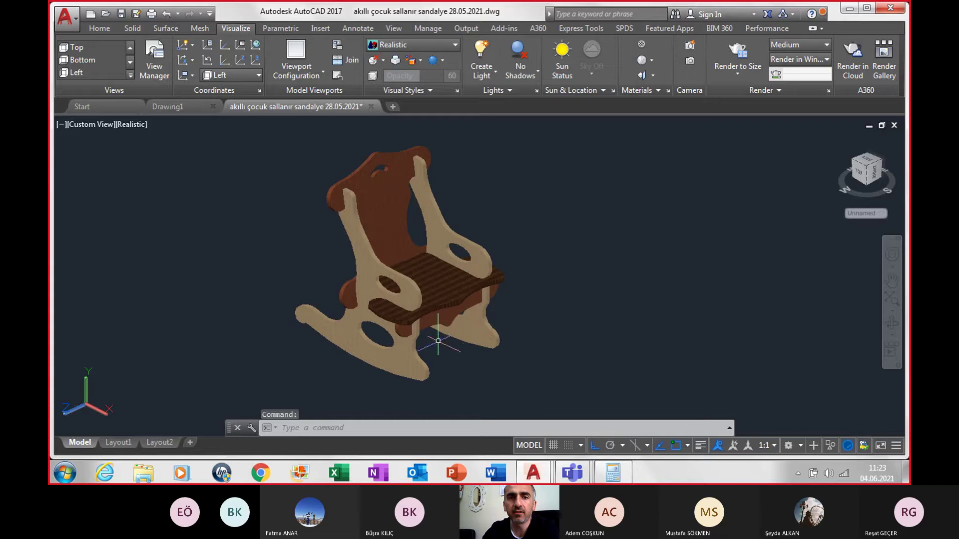
pyautogui.moveTo(439, 342); pyautogui.dragTo(492, 354, button='middle')
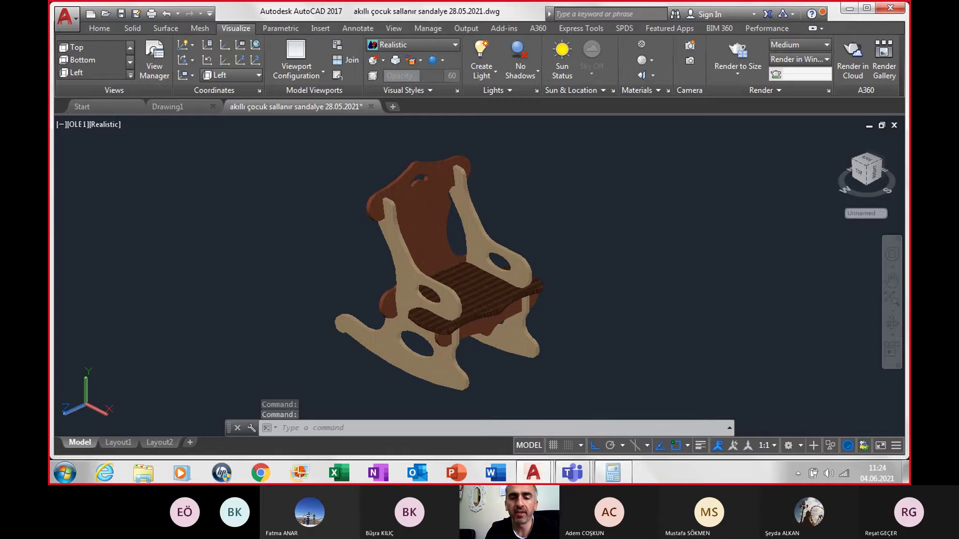
pyautogui.hotkey('ctrl', 's')
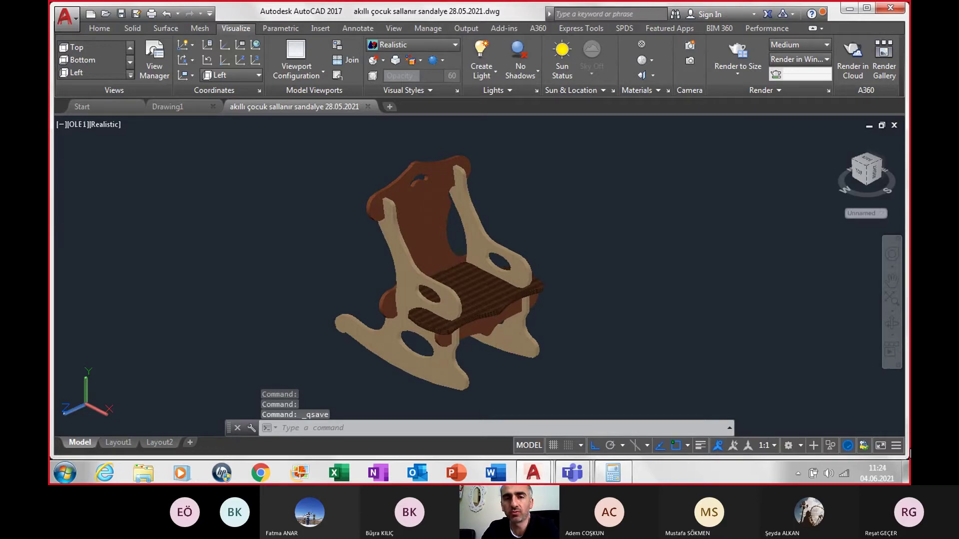
pyautogui.hotkey('ctrl', 'p')
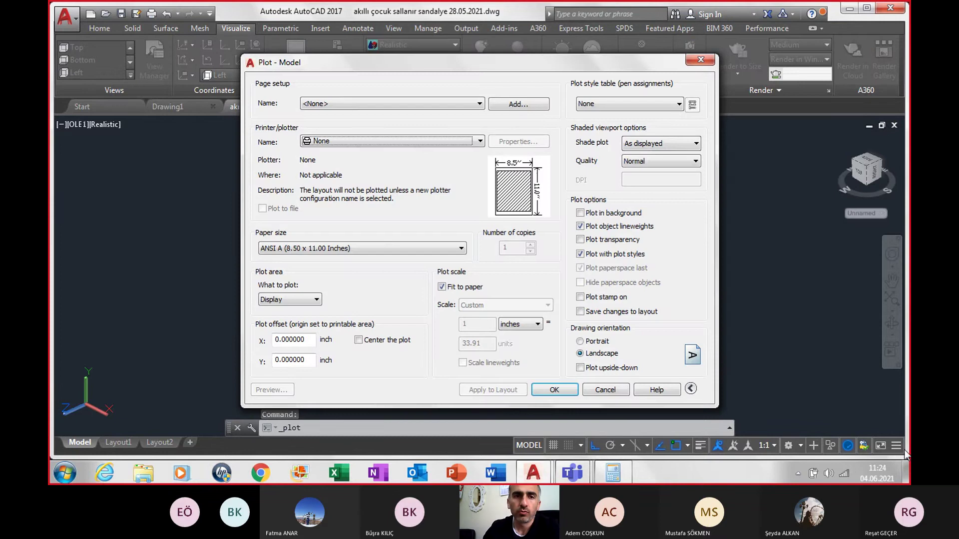
# - Set the plotter to PublishToWeb JPG.pc3 with Sun Hi-Res 1600 × 1280 paper, no page setup
pyautogui.click(338, 106)
pyautogui.click(314, 67)
pyautogui.click(342, 140)
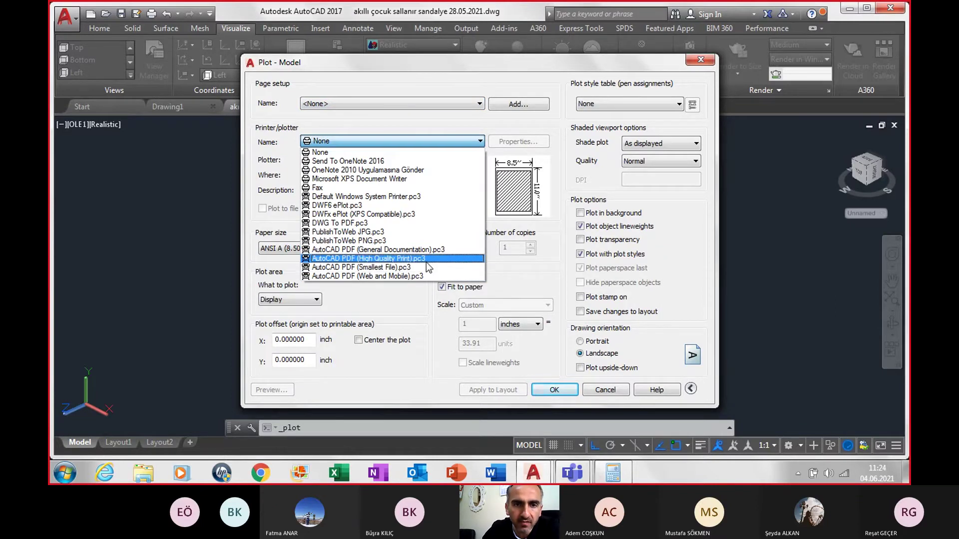
pyautogui.click(393, 232)
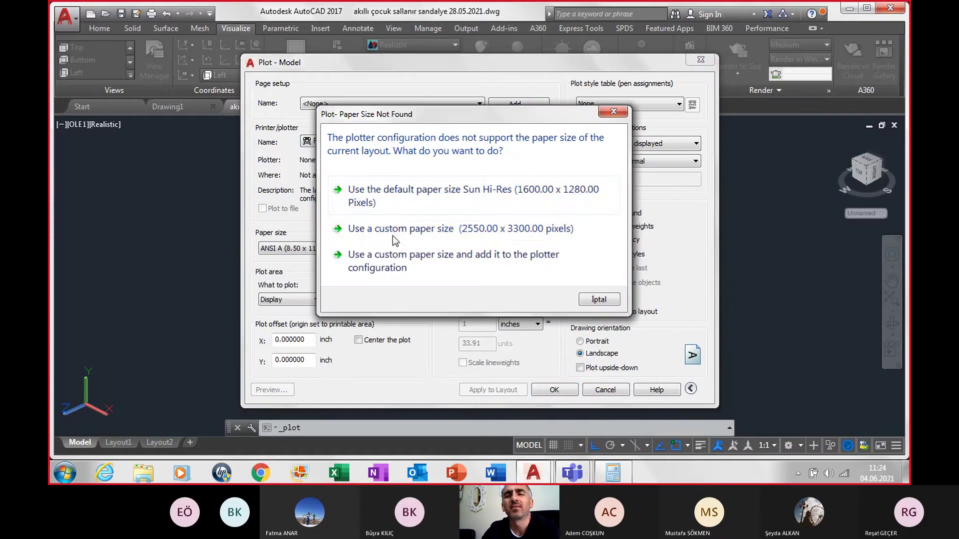
pyautogui.click(407, 190)
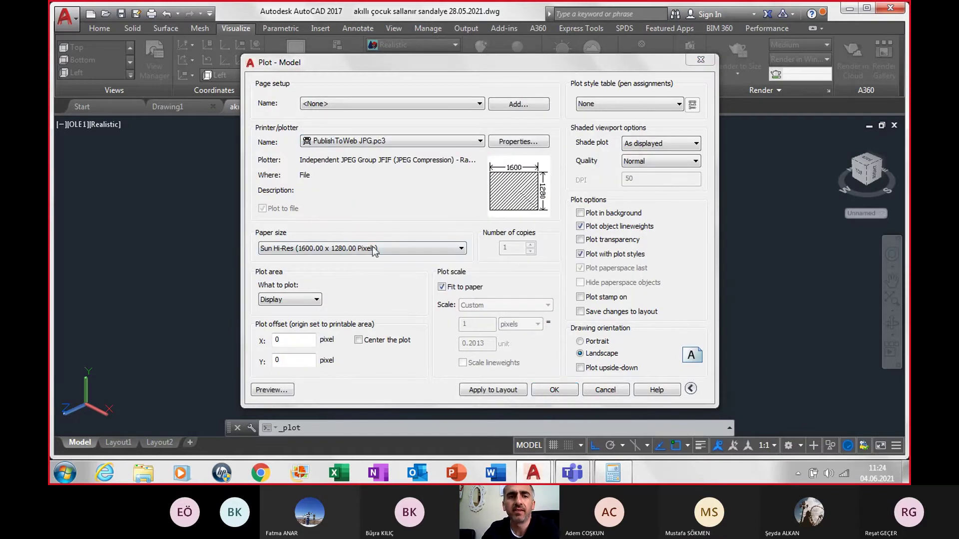
# - Plot a window picked around the chair, centred on the paper, and confirm the settings
pyautogui.click(315, 299)
pyautogui.click(303, 335)
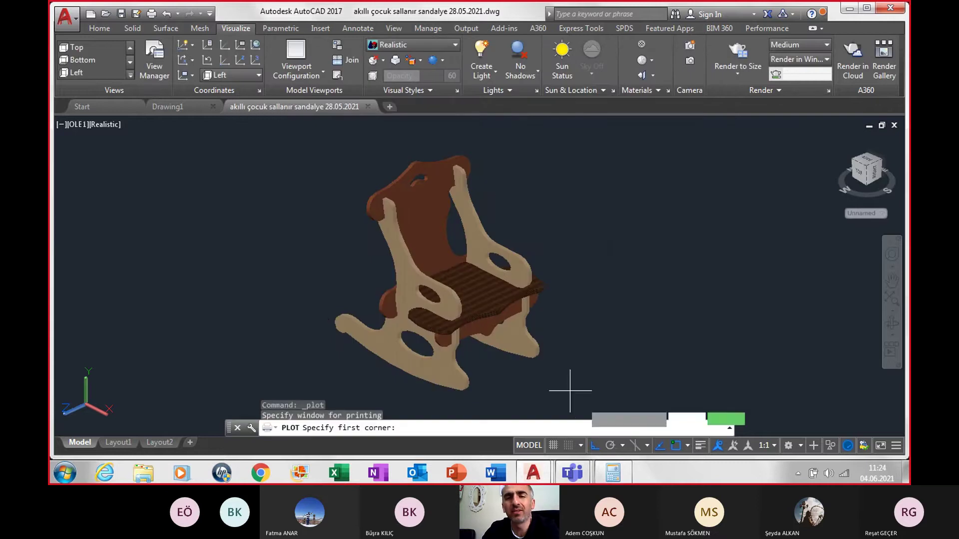
pyautogui.click(600, 411)
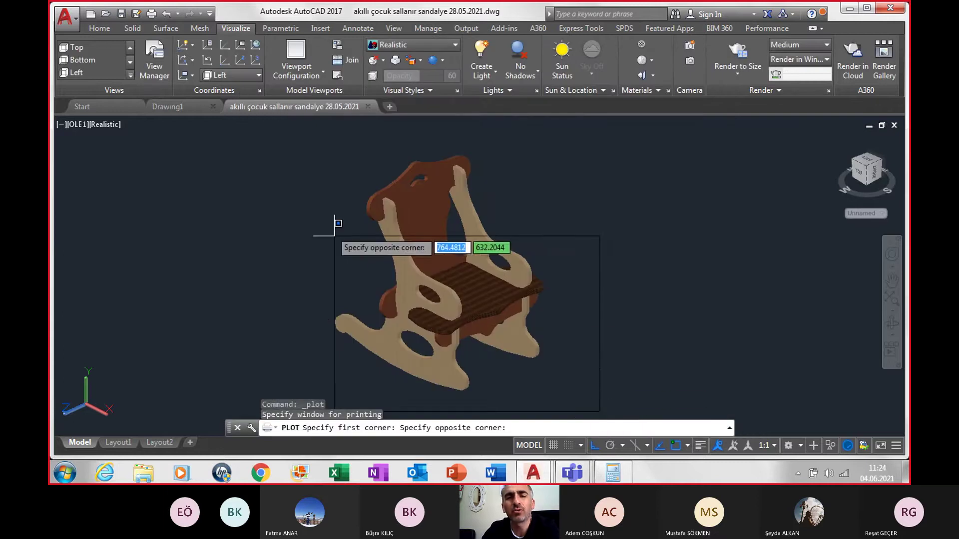
pyautogui.click(284, 124)
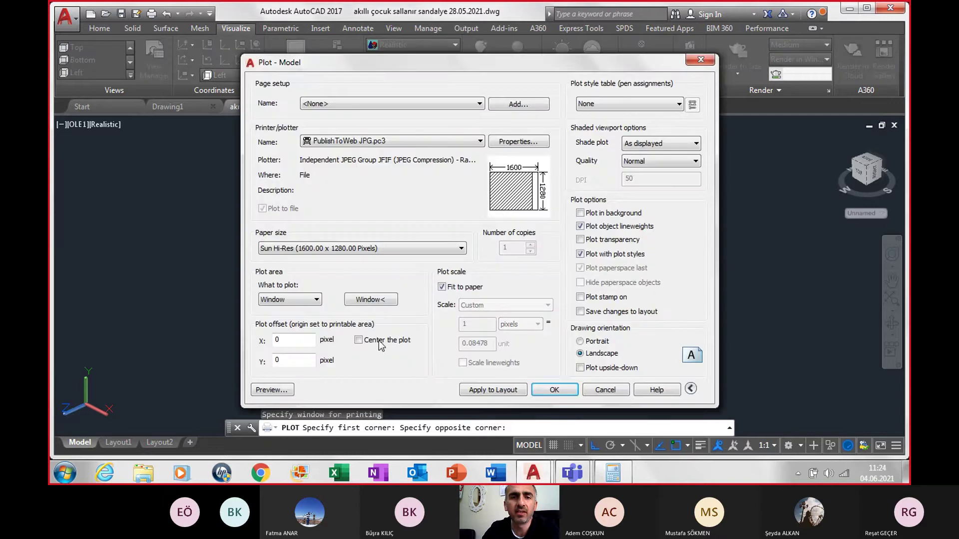
pyautogui.click(383, 342)
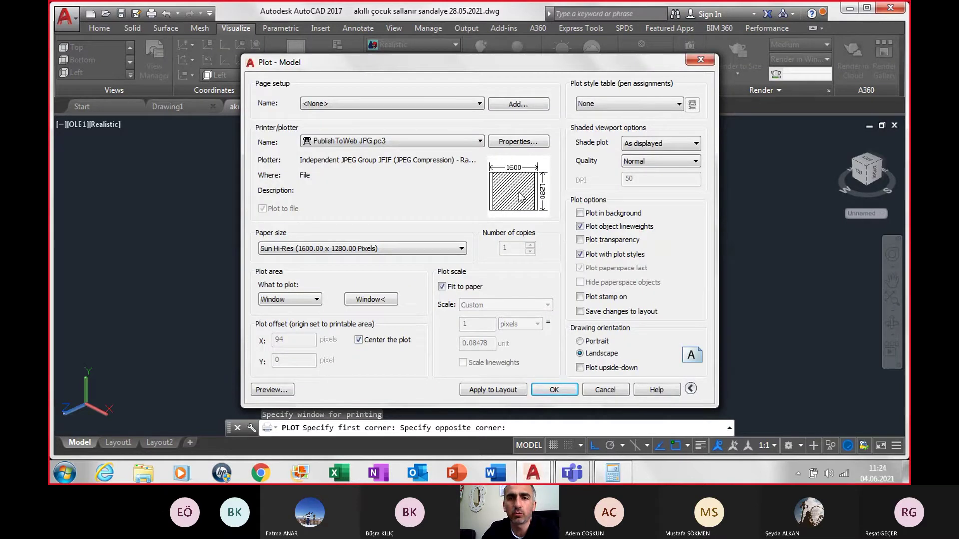
pyautogui.click(552, 390)
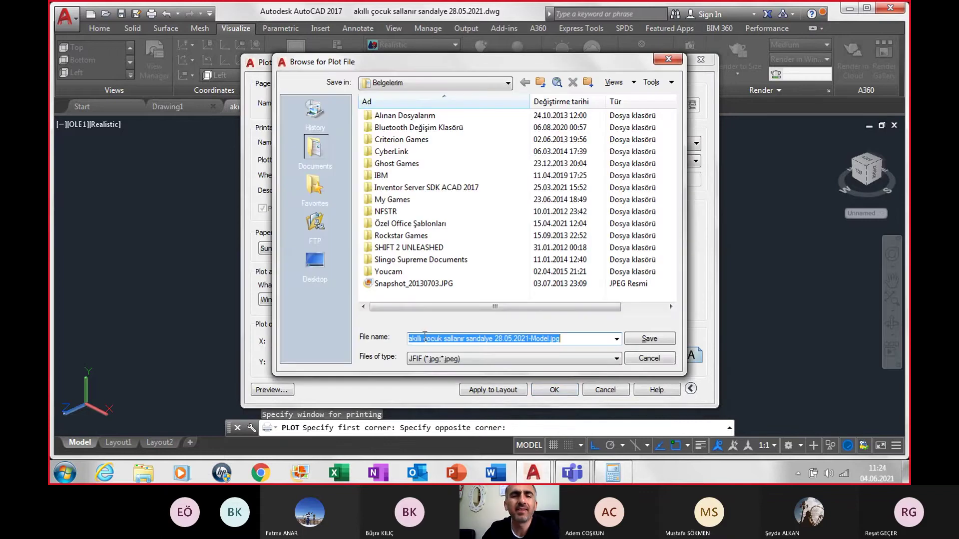
# - Save the plot as 1akıllı çocuk sallanır sandalye 28.05.2021-Model.jpg in the akıllı çocuk sallanır sandalye folder
pyautogui.click(411, 340)
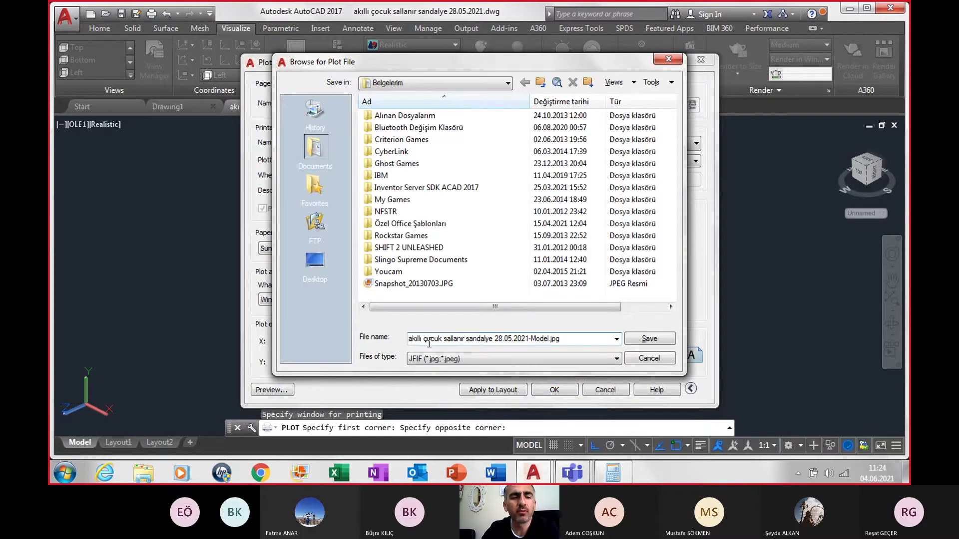
pyautogui.write('1')
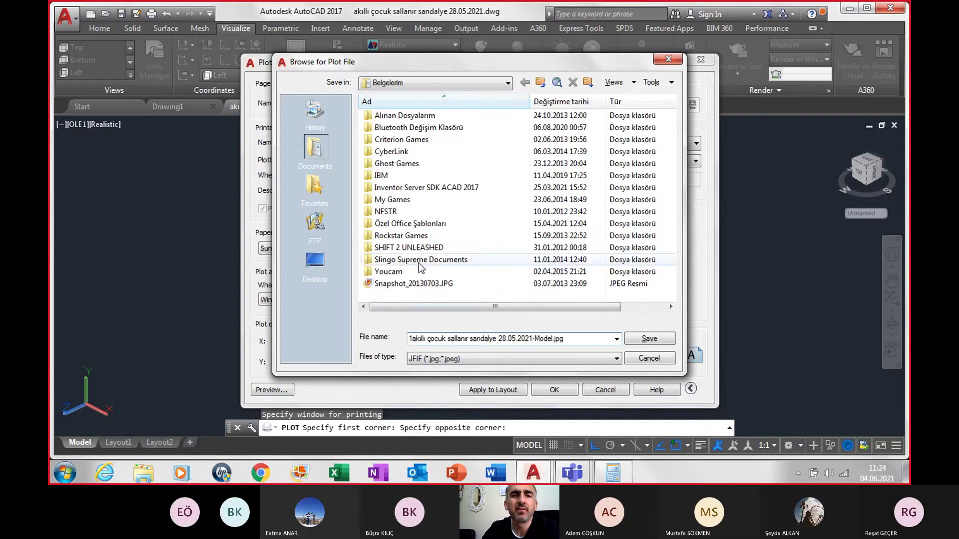
pyautogui.click(320, 257)
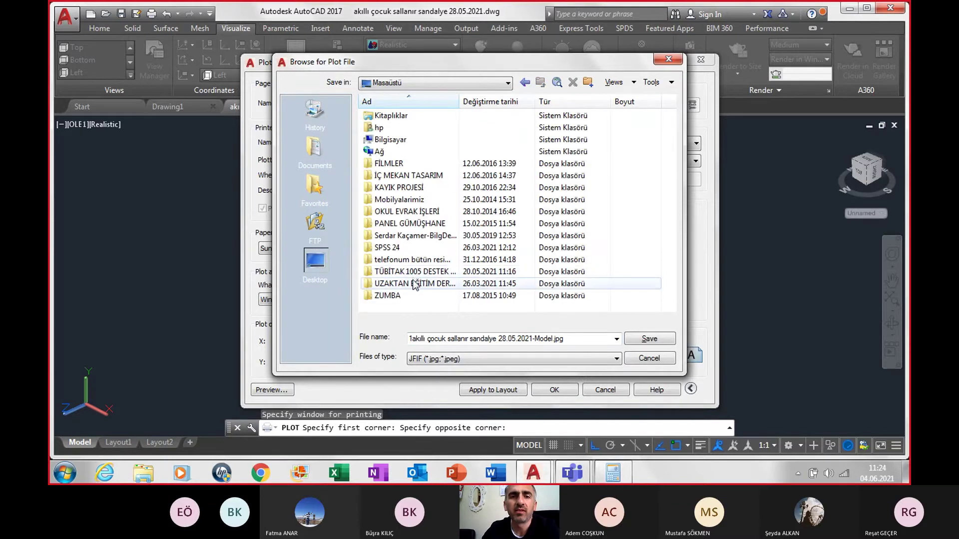
pyautogui.doubleClick(413, 285)
pyautogui.doubleClick(397, 128)
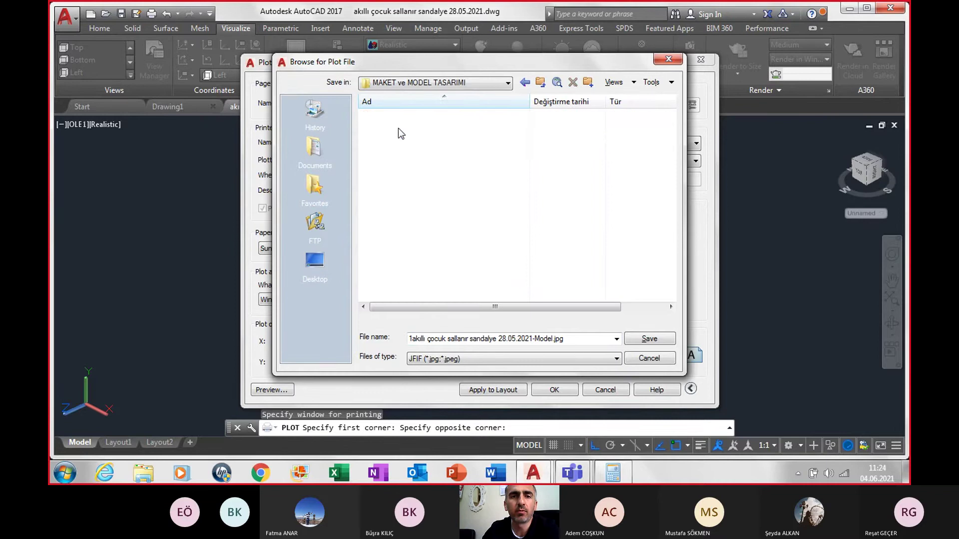
pyautogui.doubleClick(396, 117)
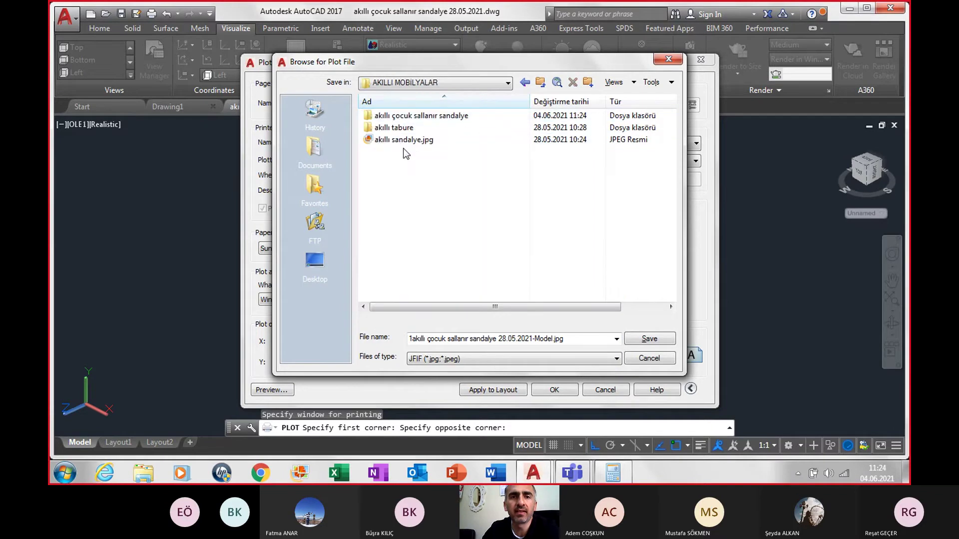
pyautogui.doubleClick(401, 118)
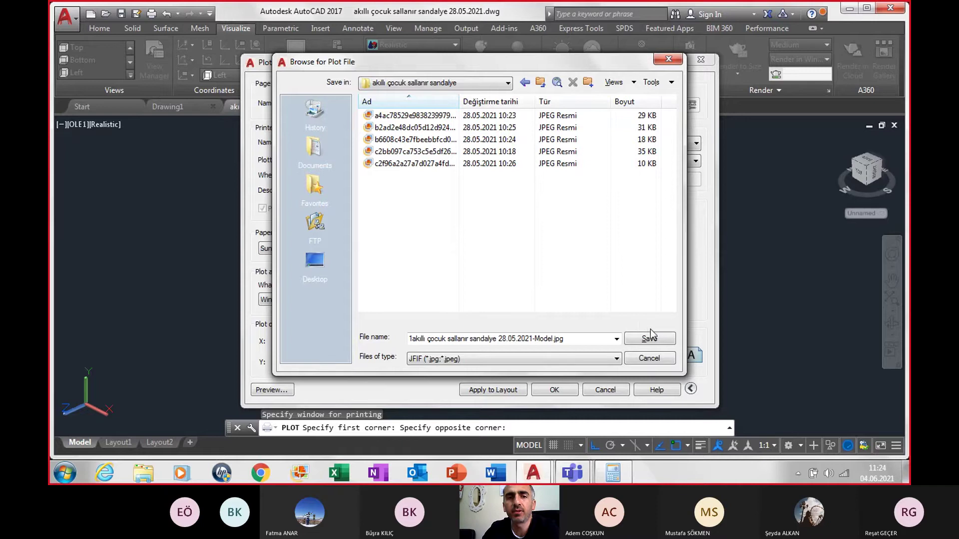
pyautogui.click(660, 340)
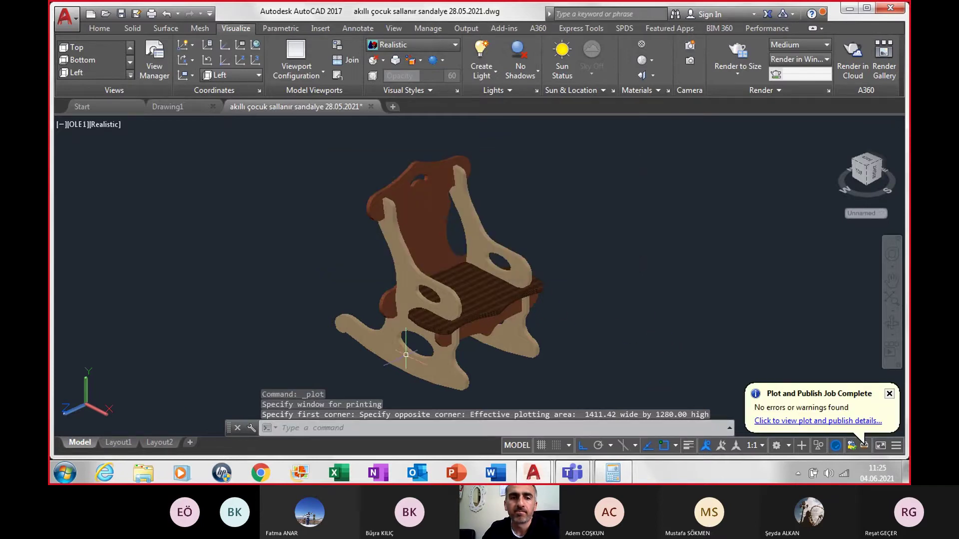
# - Close Calculator and browse Explorer through UZAKTAN EĞİTİM DERSLERİ to the akıllı çocuk sallanır sandalye folder
pyautogui.click(849, 9)
pyautogui.click(848, 14)
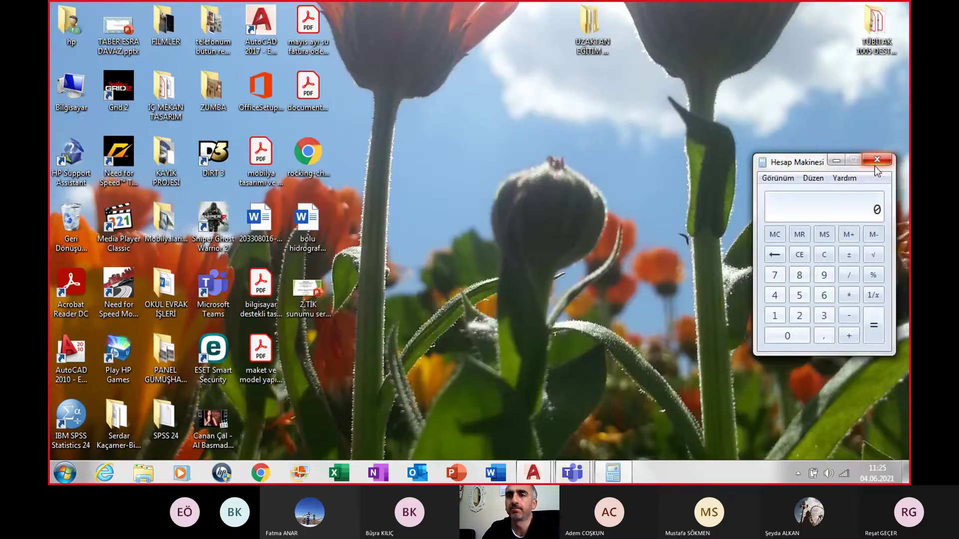
pyautogui.click(875, 162)
pyautogui.doubleClick(606, 35)
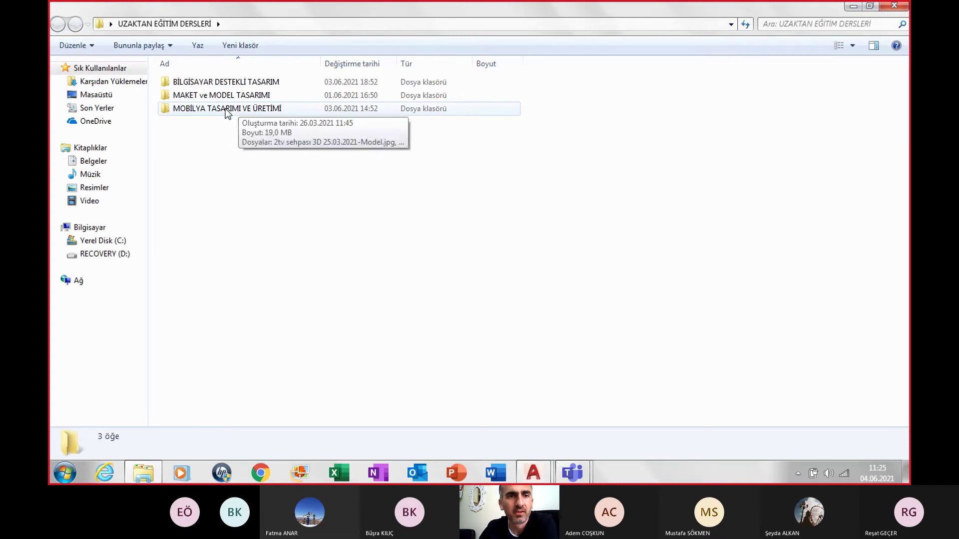
pyautogui.click(218, 97)
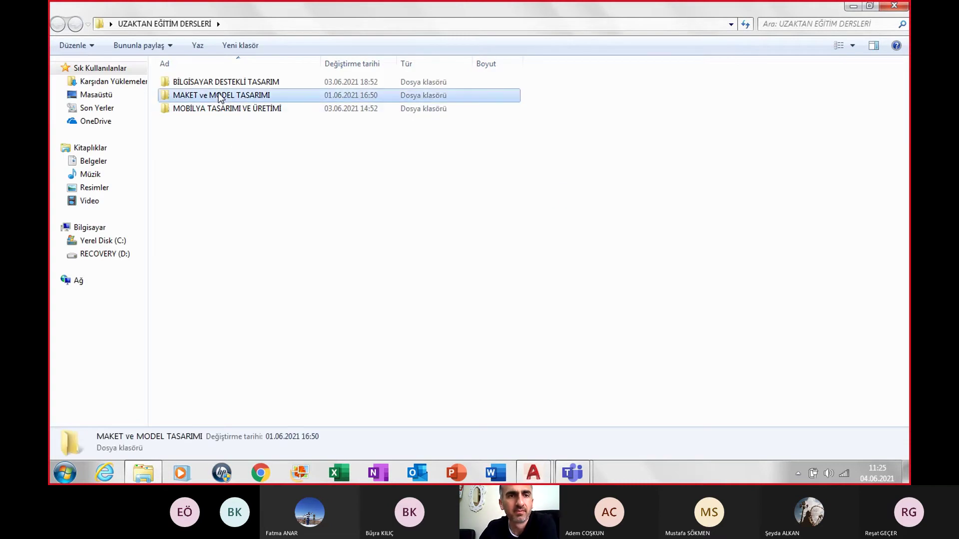
pyautogui.doubleClick(219, 96)
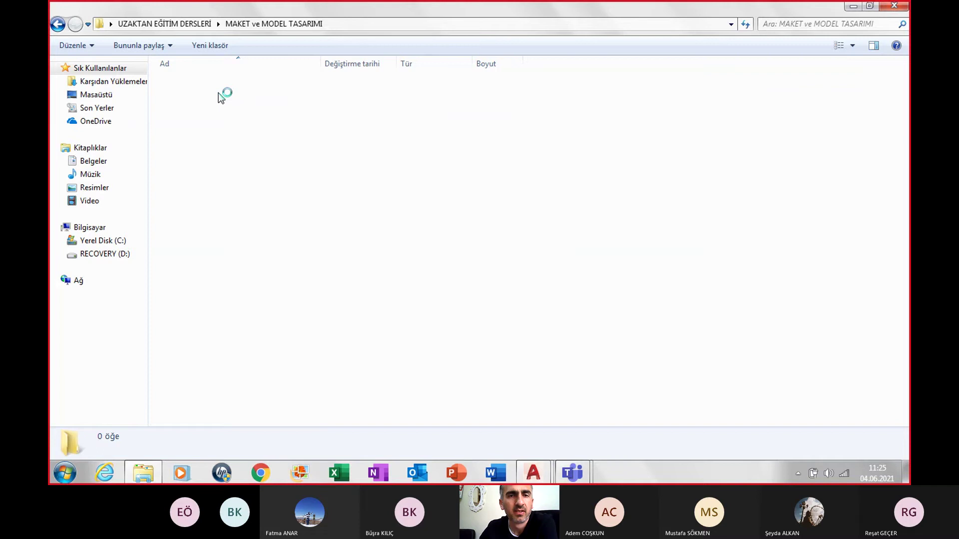
pyautogui.doubleClick(216, 82)
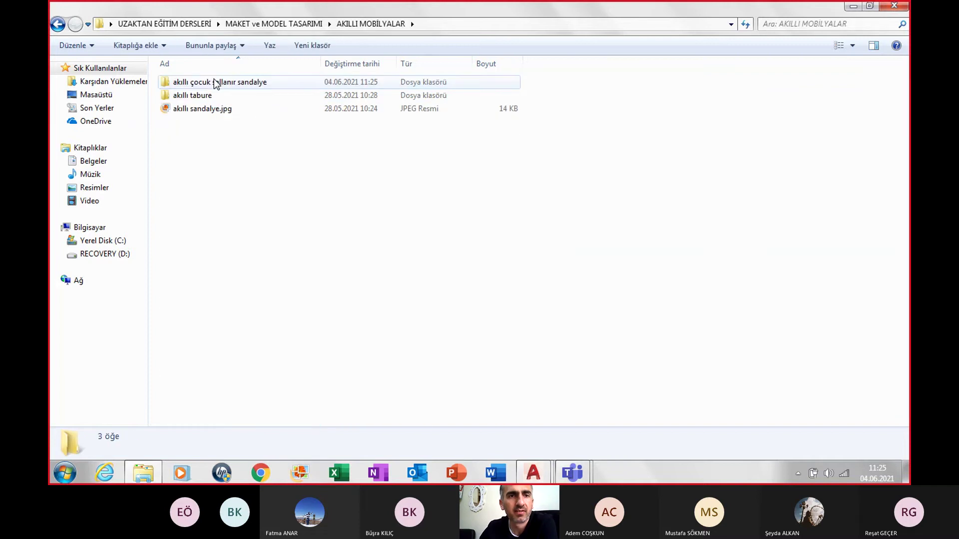
pyautogui.doubleClick(213, 82)
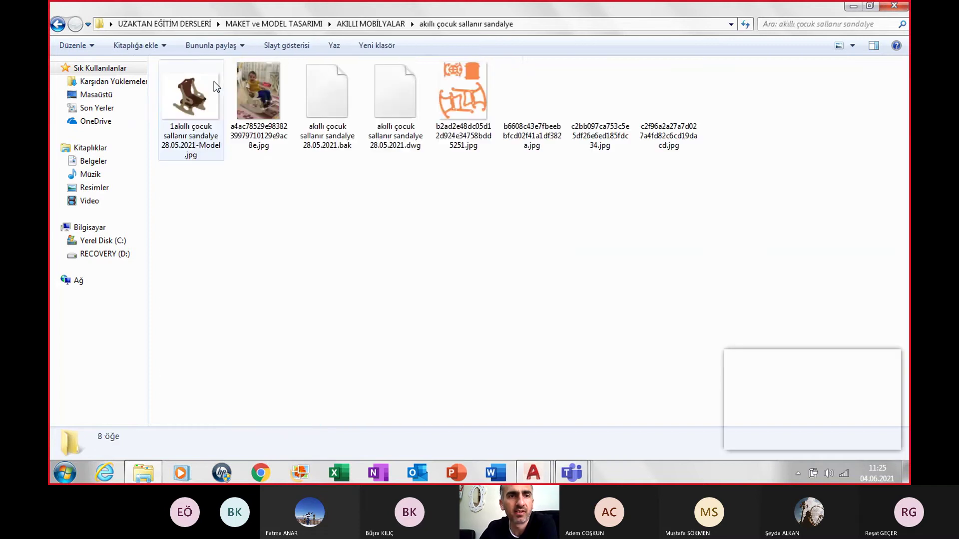
# - View the chair model JPG in Photo Gallery, paging through all six images back to the render
pyautogui.click(200, 105)
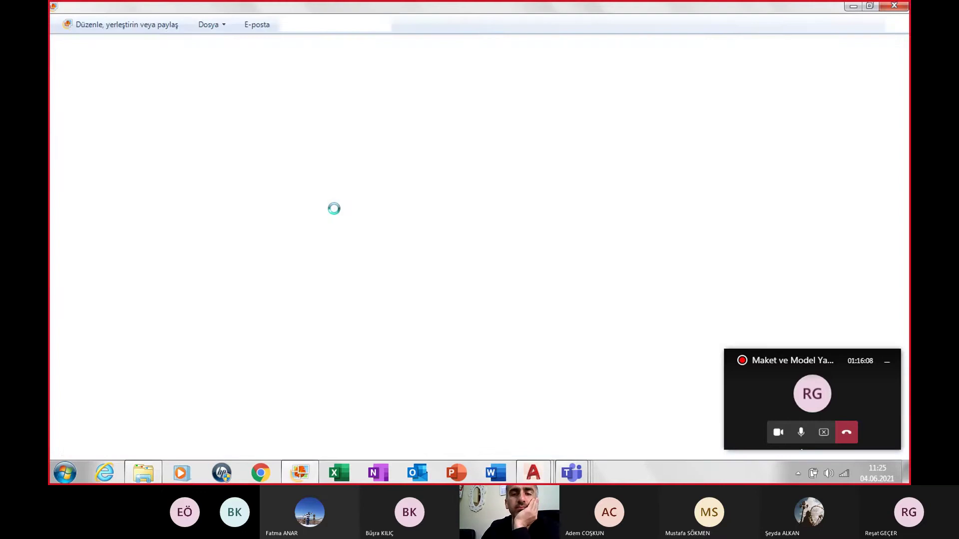
pyautogui.click(890, 366)
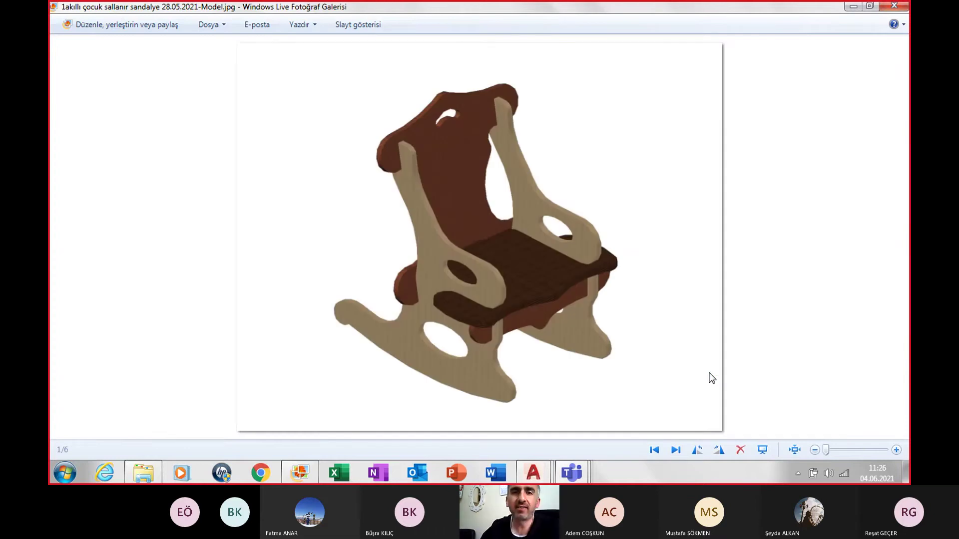
pyautogui.click(675, 451)
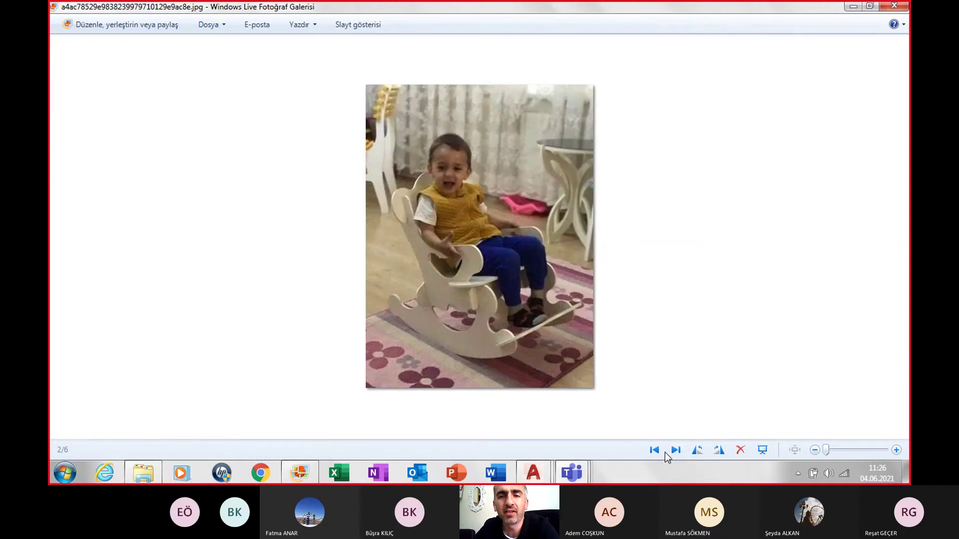
pyautogui.click(656, 451)
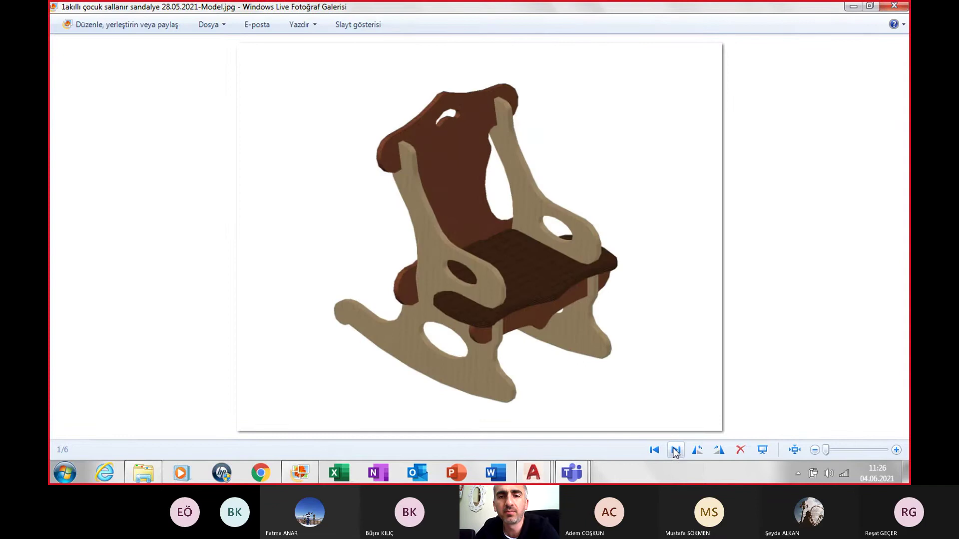
pyautogui.click(675, 451)
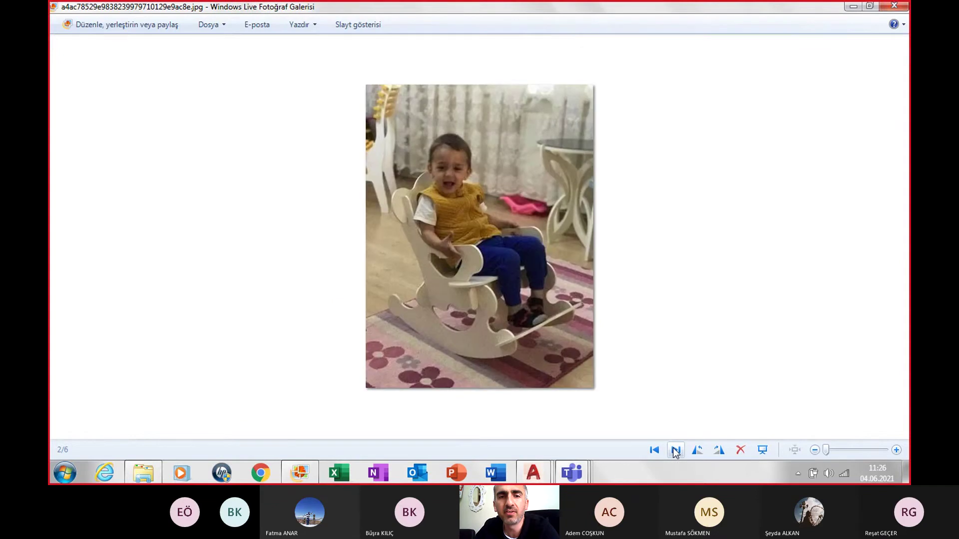
pyautogui.click(675, 451)
pyautogui.click(675, 451)
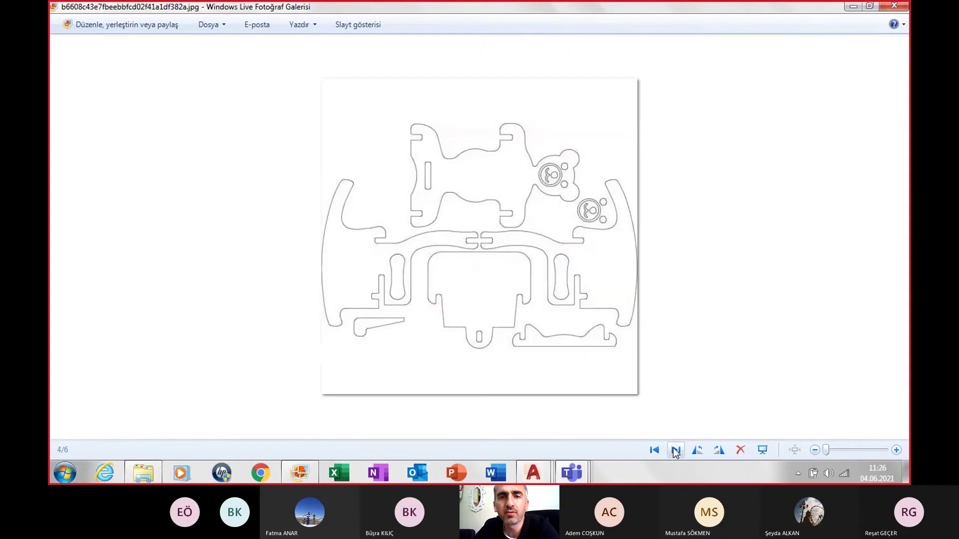
pyautogui.click(676, 451)
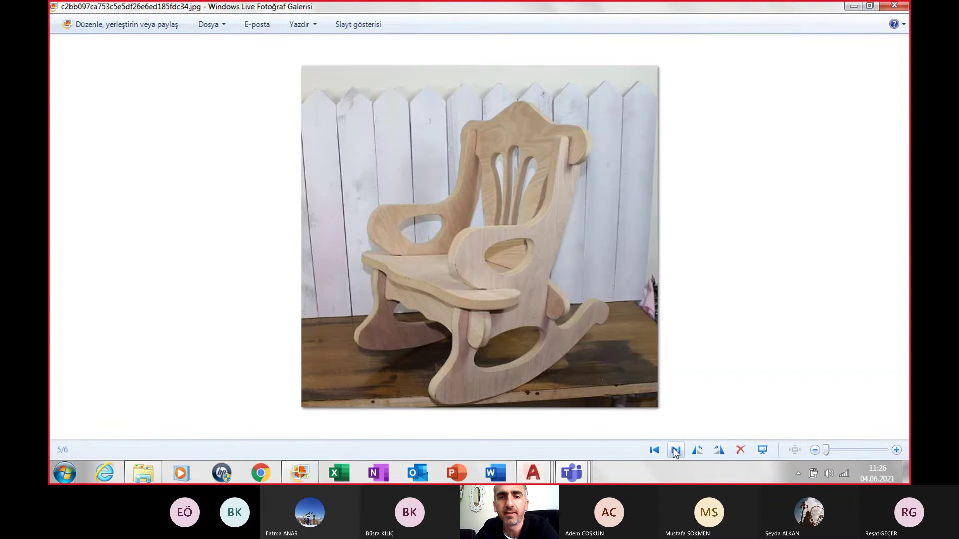
pyautogui.click(675, 452)
pyautogui.click(675, 451)
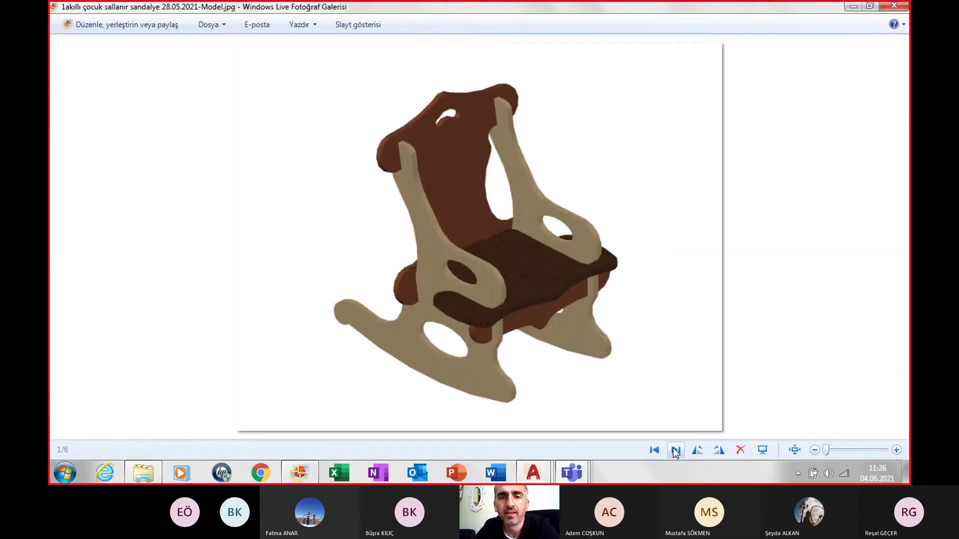
# - Create a new Word document named 'çocuk sallanır sandalye projesi' in the chair folder
pyautogui.click(894, 7)
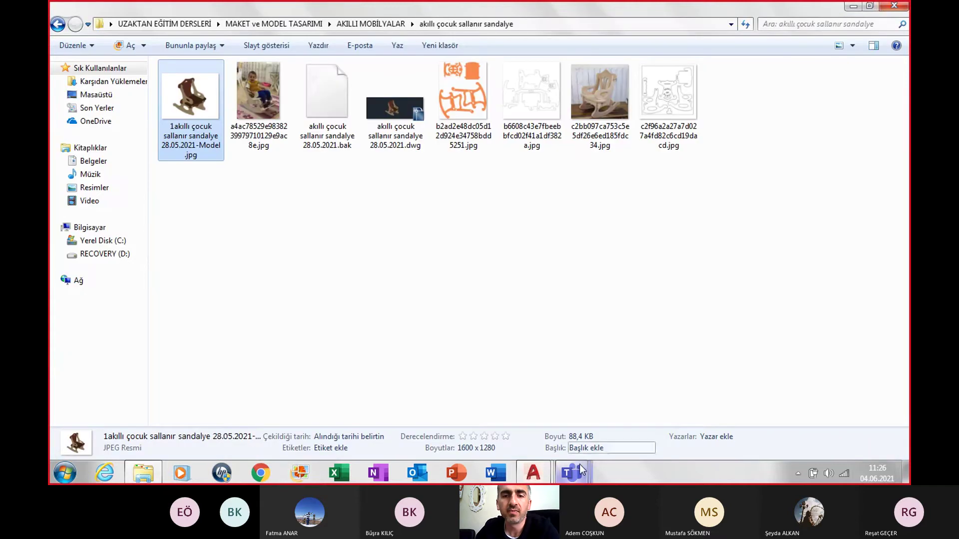
pyautogui.click(444, 231)
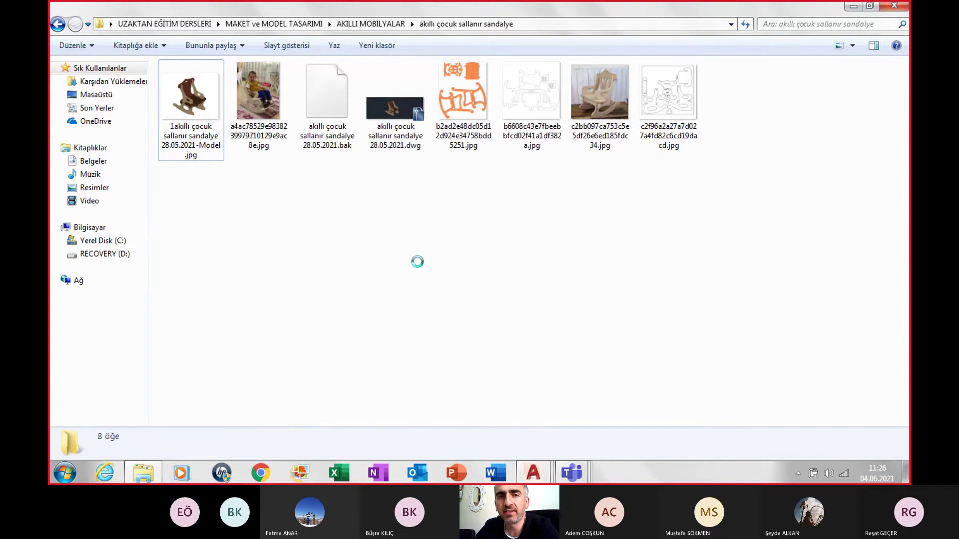
pyautogui.rightClick(347, 226)
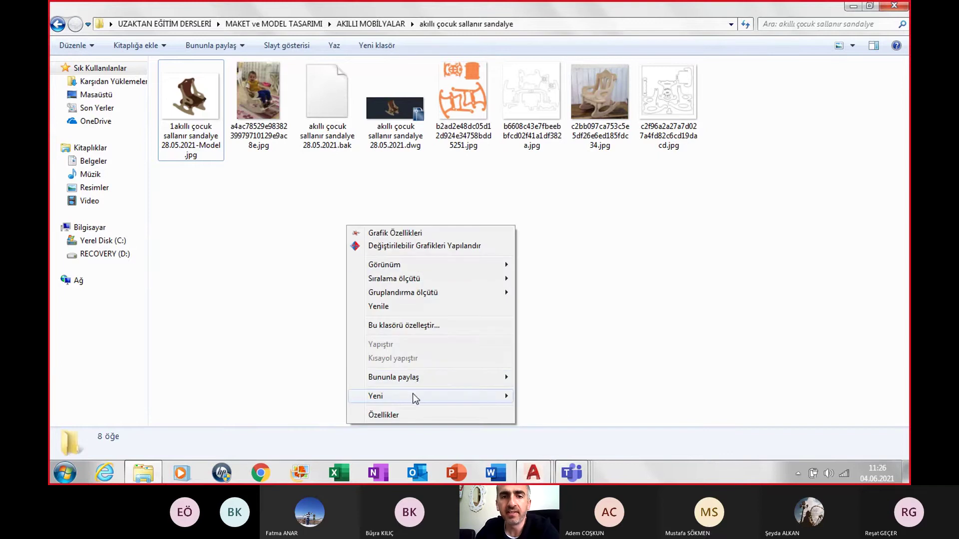
pyautogui.moveTo(376, 395)
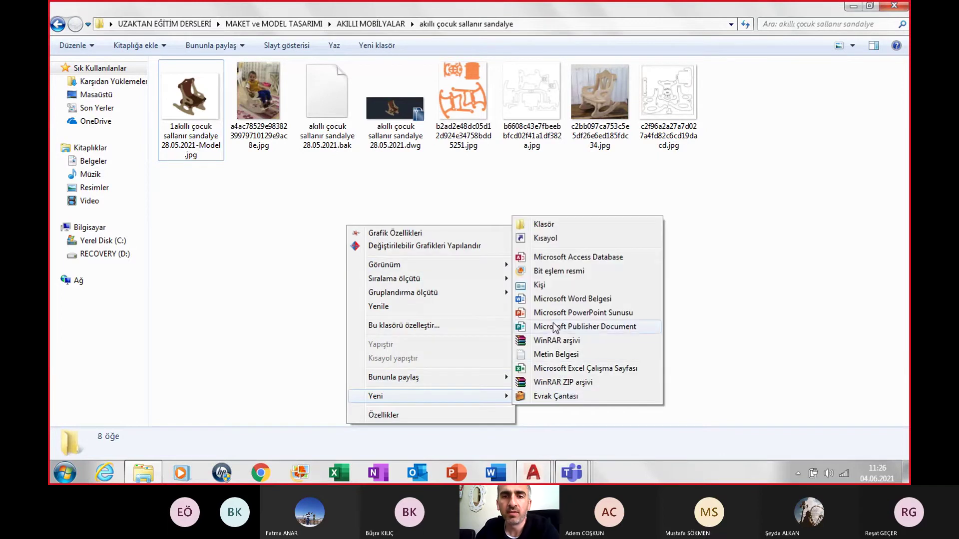
pyautogui.click(568, 300)
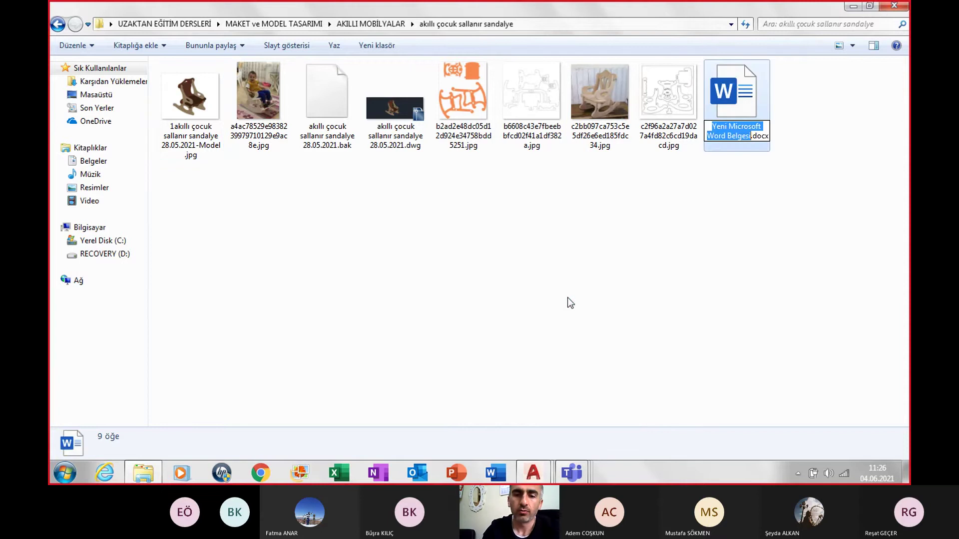
pyautogui.write('ço')
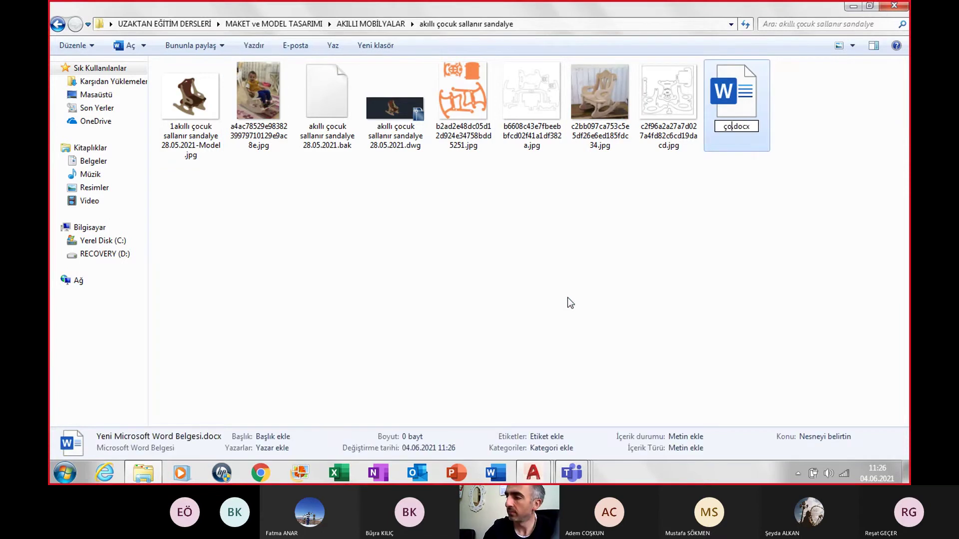
pyautogui.write('cuk ')
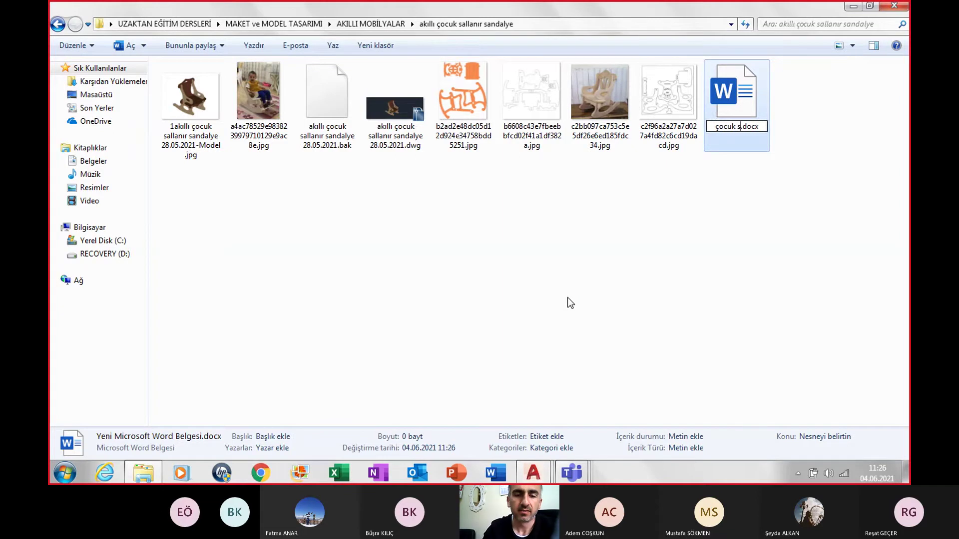
pyautogui.write('sallanır sanda')
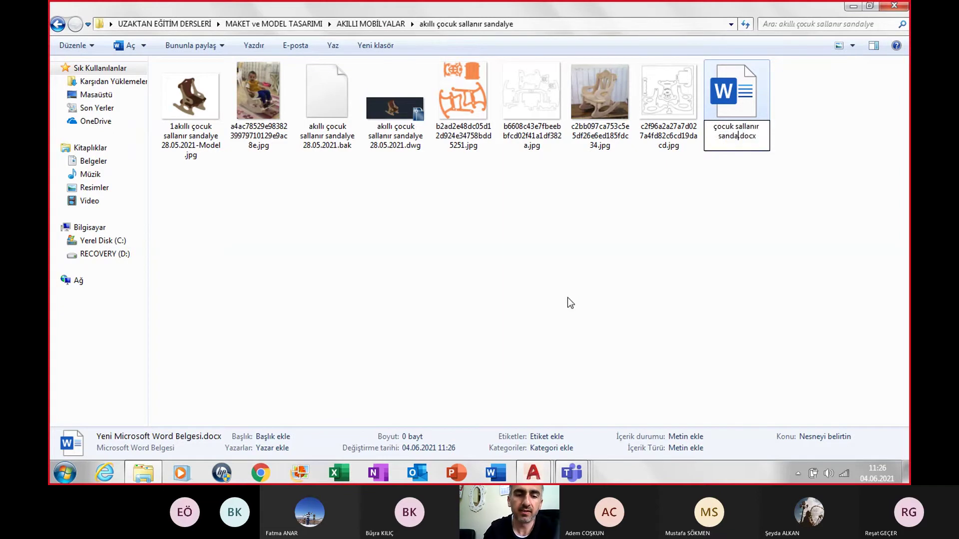
pyautogui.write('lye pro')
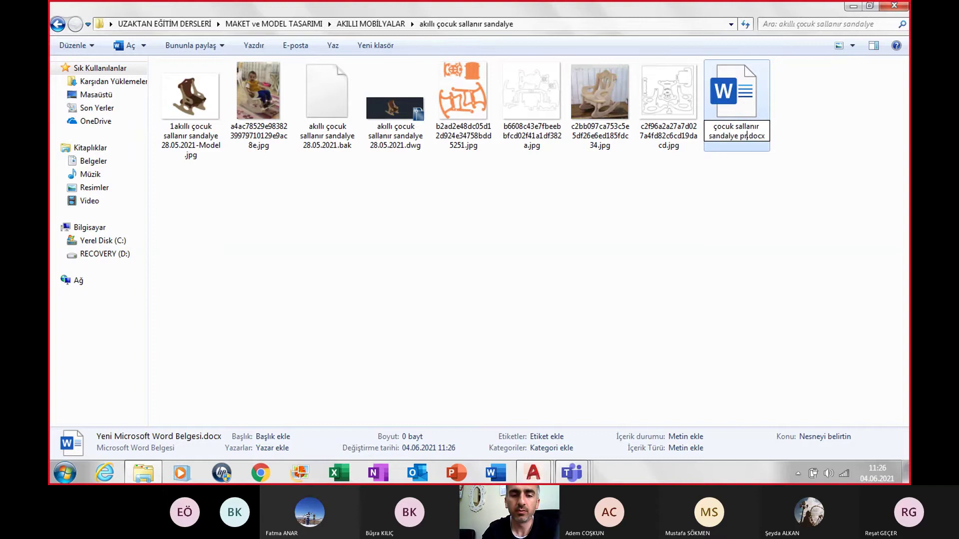
pyautogui.write('jesi')
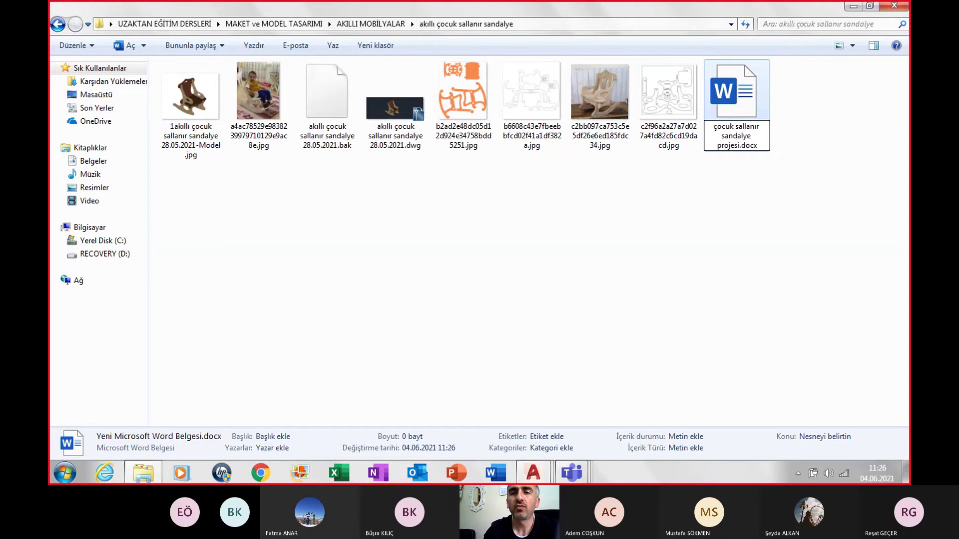
pyautogui.press('Return')
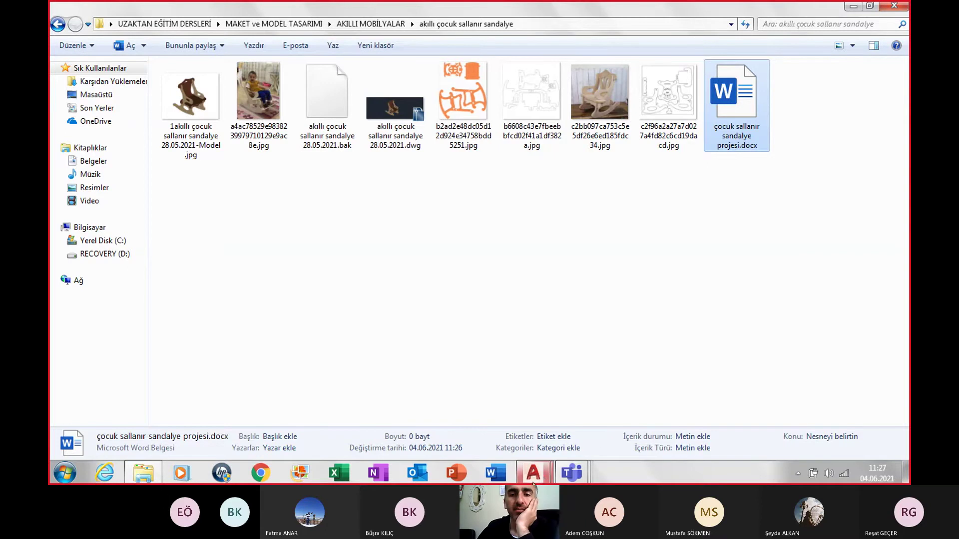
# - Switch back to the AutoCAD rocking chair drawing via the taskbar
pyautogui.click(533, 481)
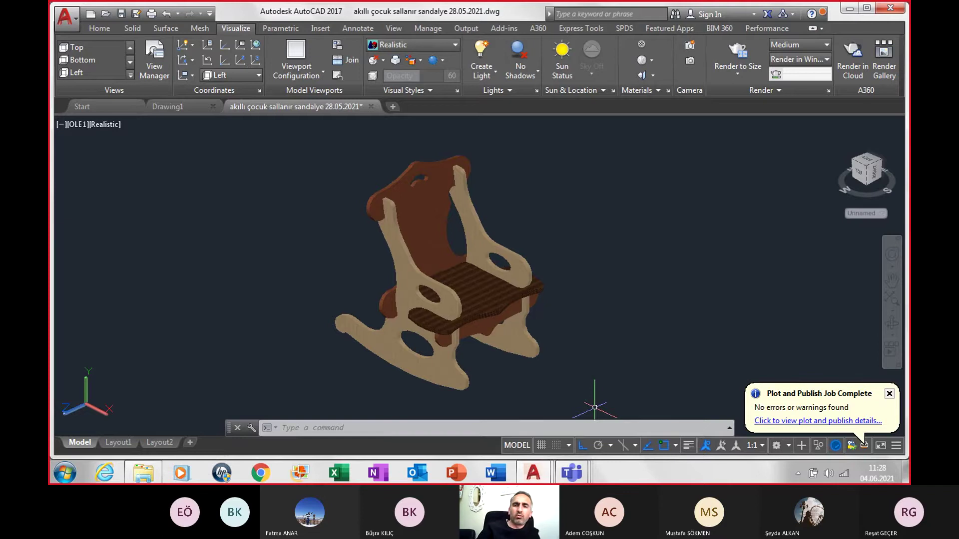
# - Dismiss the plot-complete notice and open çocuk sallanır sandalye projesi.docx from the project folder
pyautogui.click(890, 393)
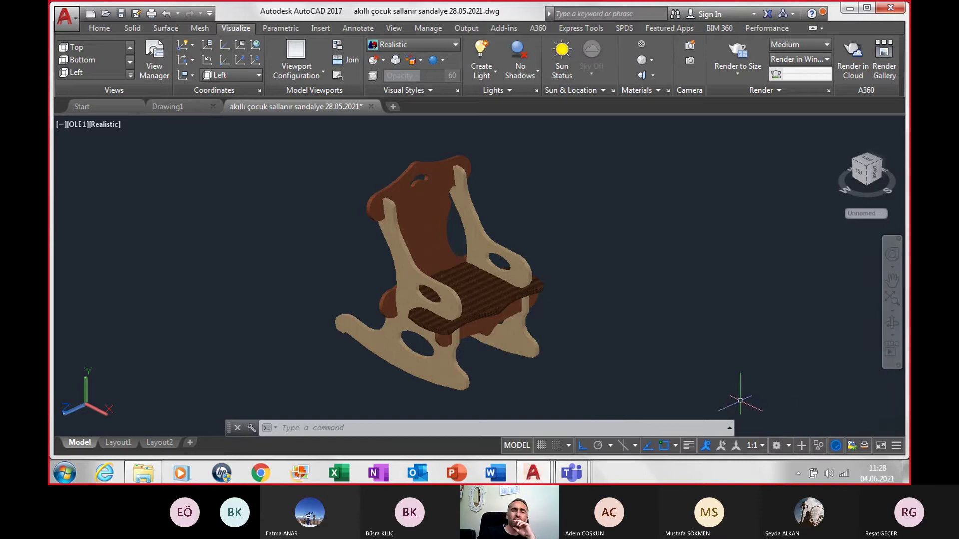
pyautogui.click(158, 472)
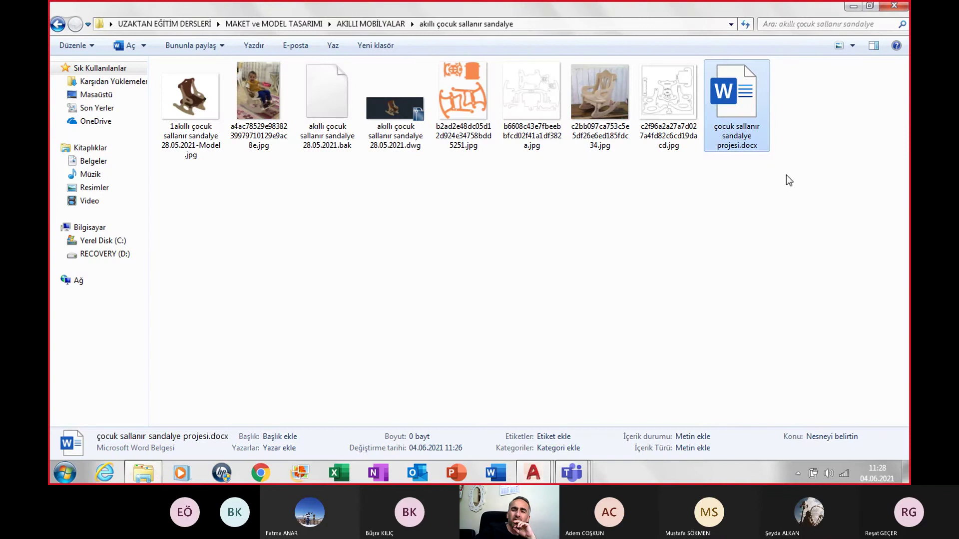
pyautogui.press('Return')
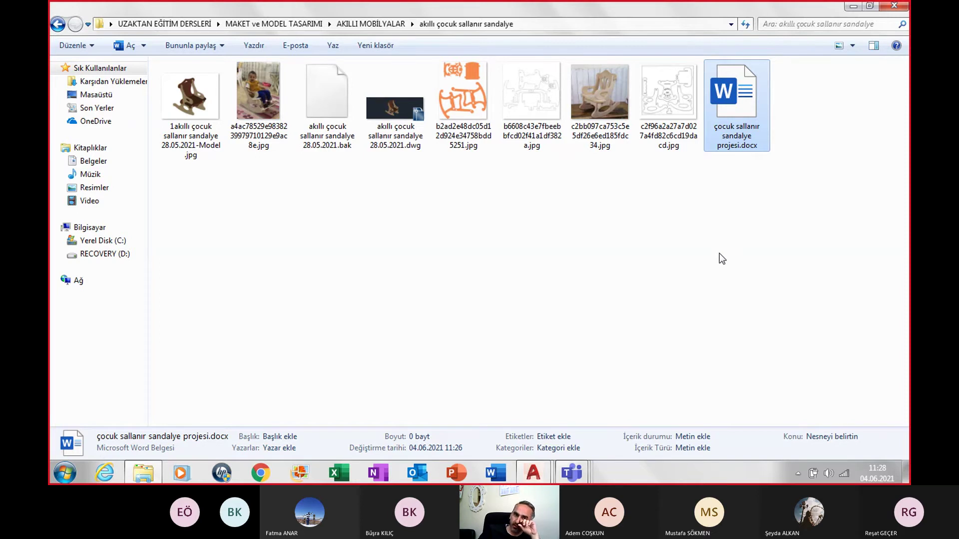
pyautogui.press('Return')
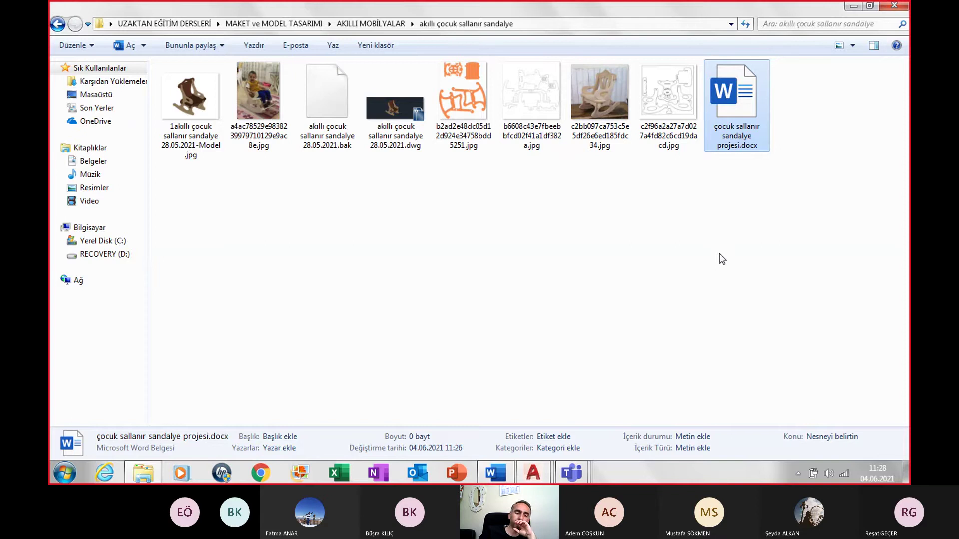
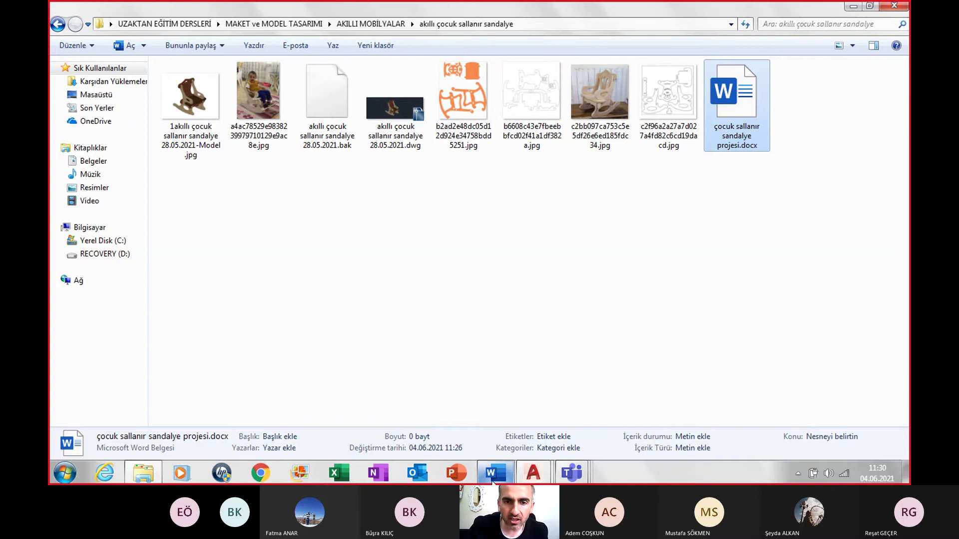
# - Set the blank Word document's page margins to the custom 1 cm preset
pyautogui.moveTo(491, 473)
pyautogui.click(499, 440)
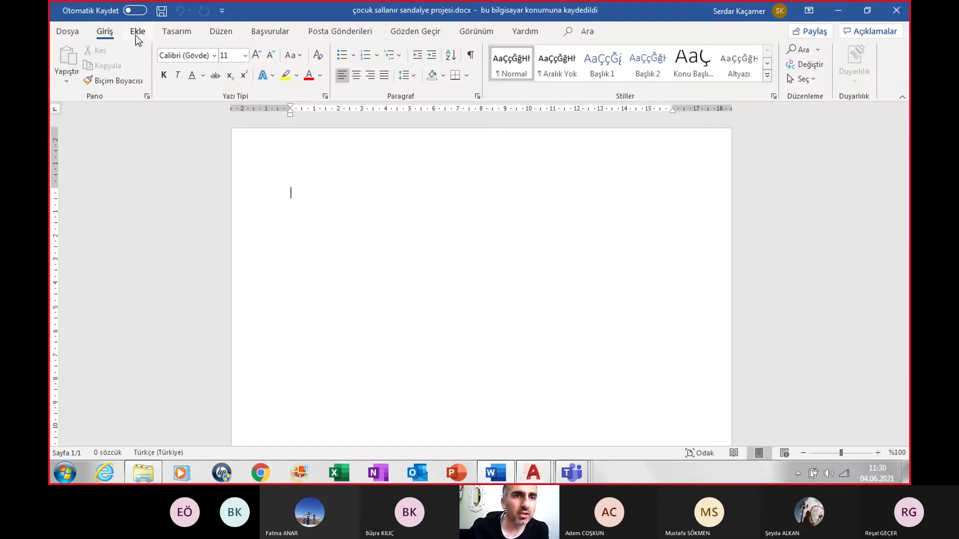
pyautogui.click(219, 34)
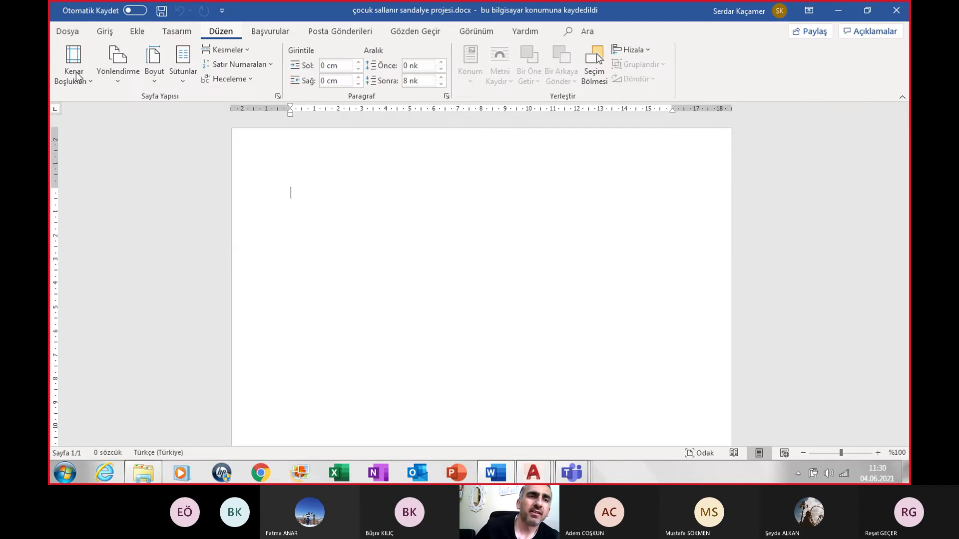
pyautogui.click(78, 78)
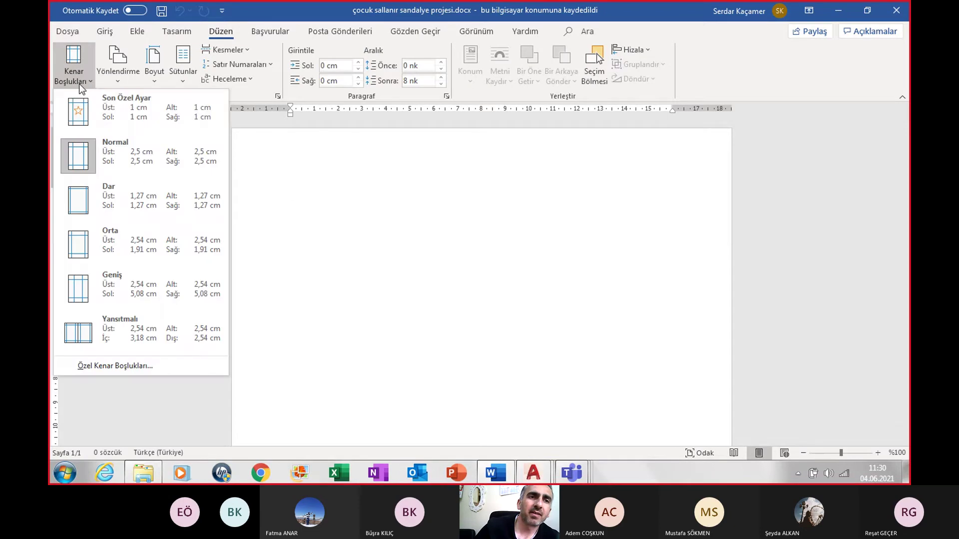
pyautogui.click(134, 116)
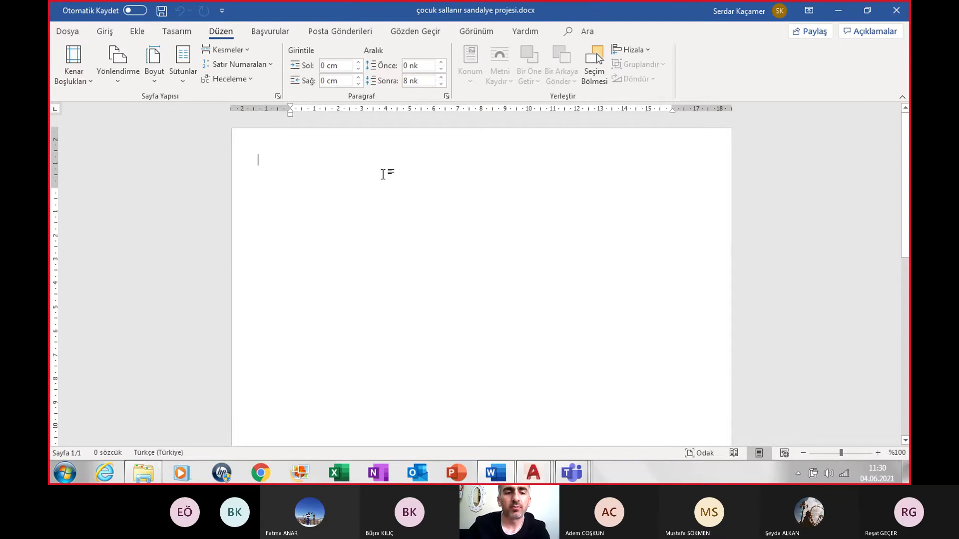
# - Type the all-caps project title and make it centred, bold and 12 pt
pyautogui.write('a')
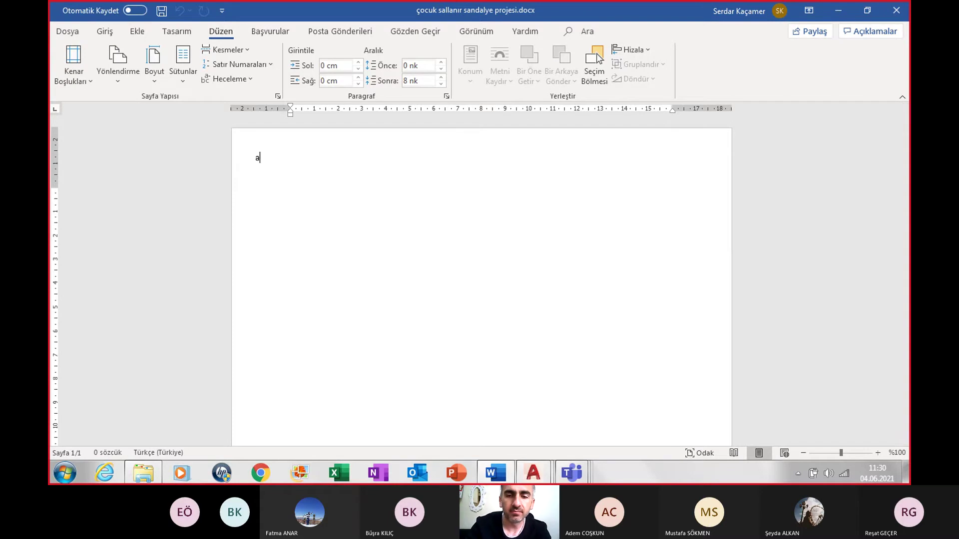
pyautogui.press('capslock')
pyautogui.press('BackSpace')
pyautogui.write('AKIL')
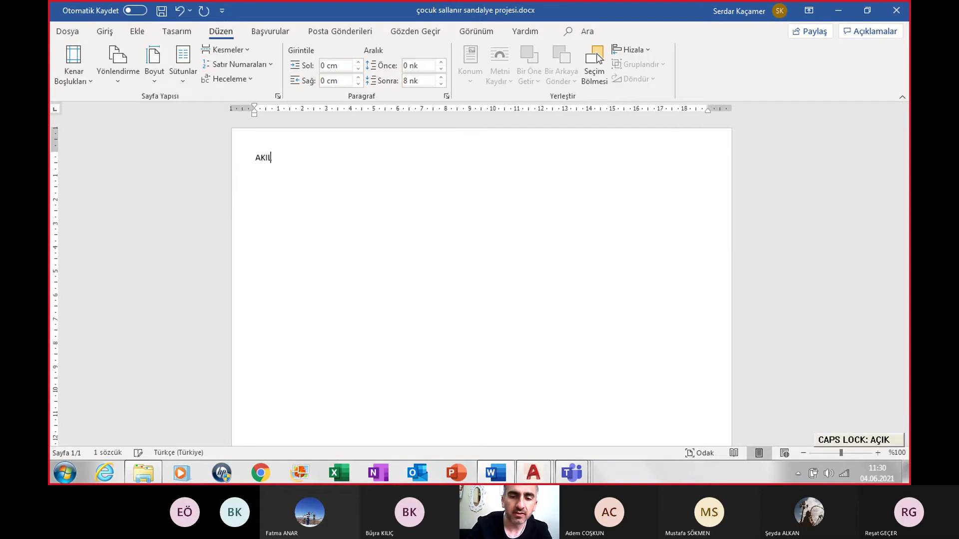
pyautogui.write('LI SALLA')
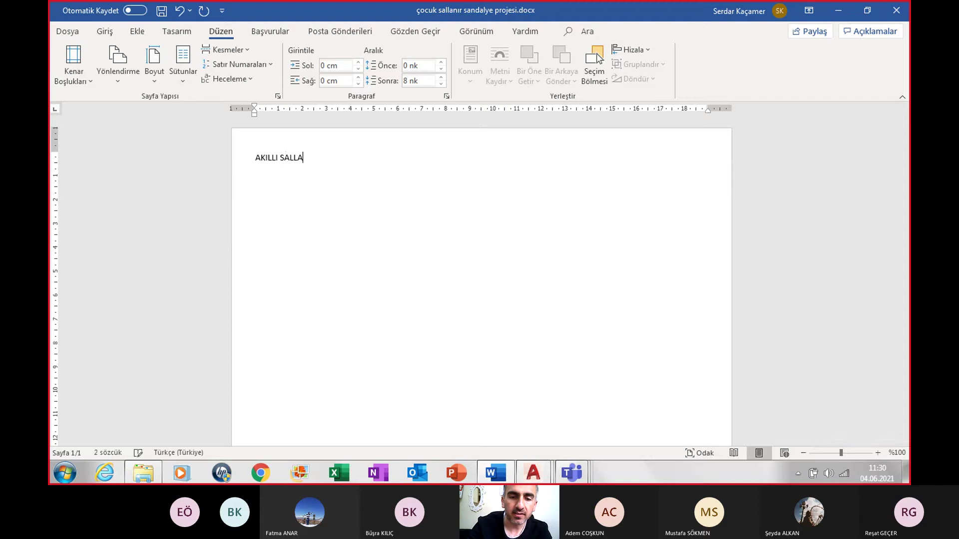
pyautogui.write('NIR ÇOK SANDALYESİ KÜNDEKARİ TEKNİĞİ İLE TASARIM MODELLEMESİ')
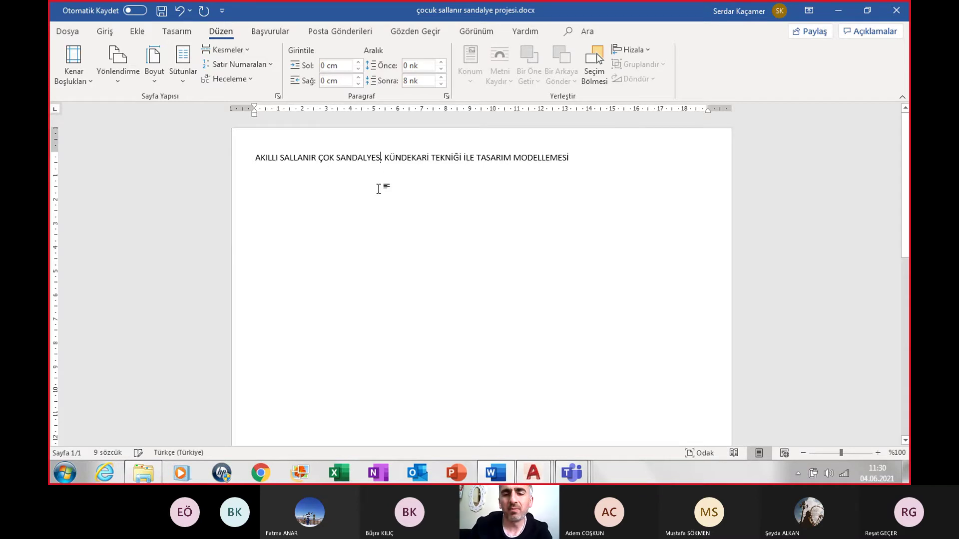
pyautogui.write(',')
pyautogui.moveTo(574, 157); pyautogui.dragTo(248, 157)
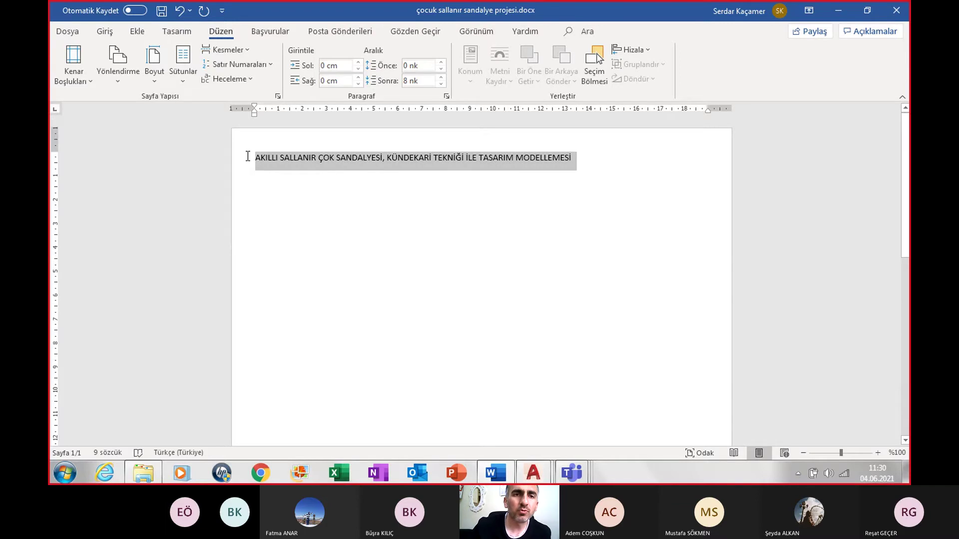
pyautogui.click(105, 32)
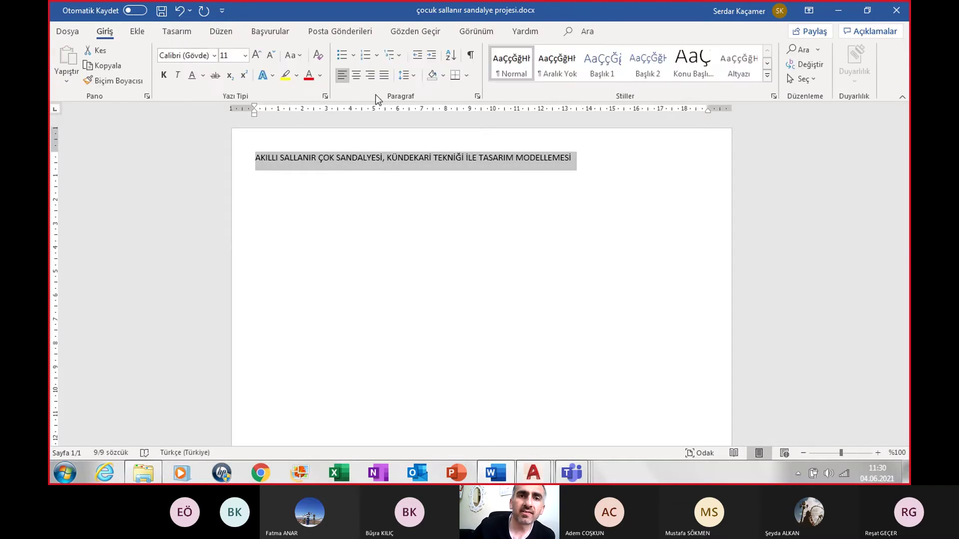
pyautogui.click(356, 76)
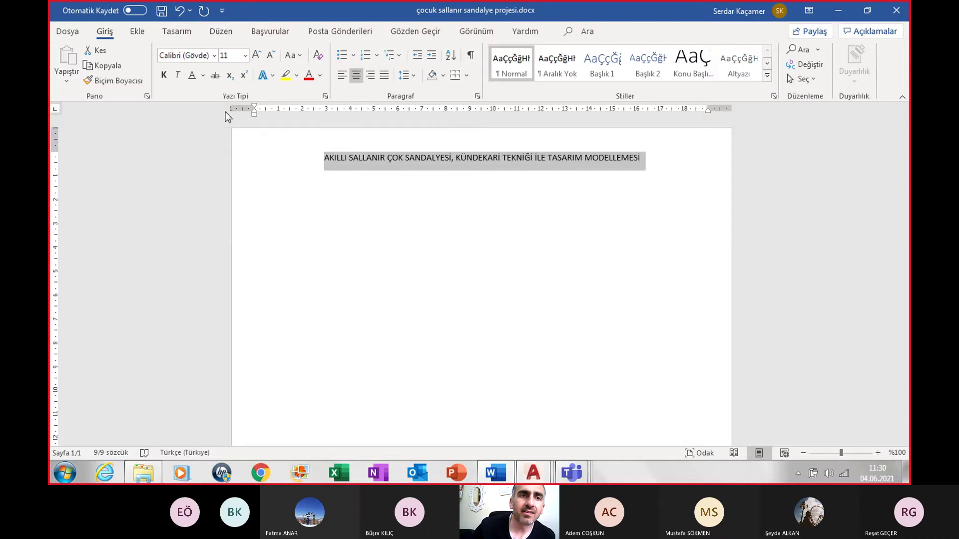
pyautogui.click(165, 76)
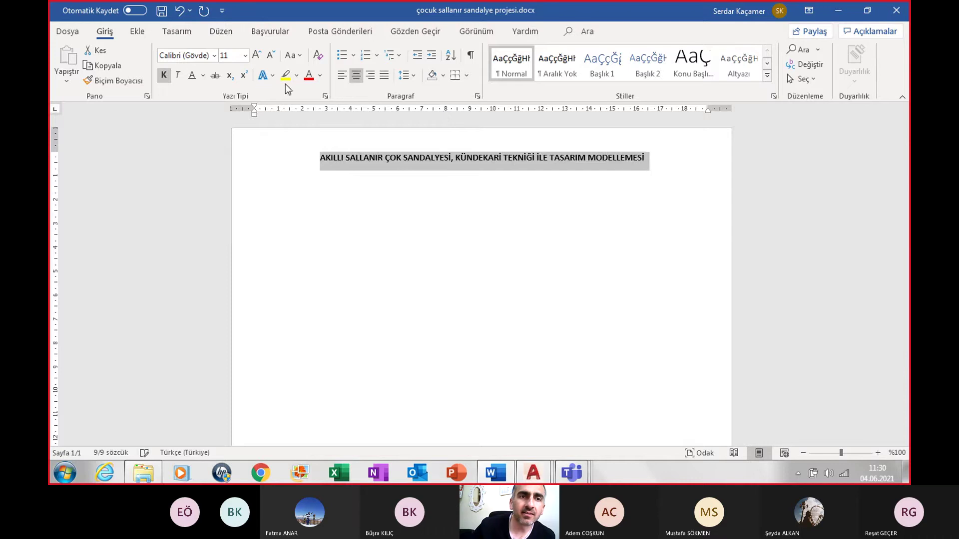
pyautogui.click(257, 53)
# - Add the left-aligned numbered item '1. REFERANS RESİM' below the title
pyautogui.click(664, 159)
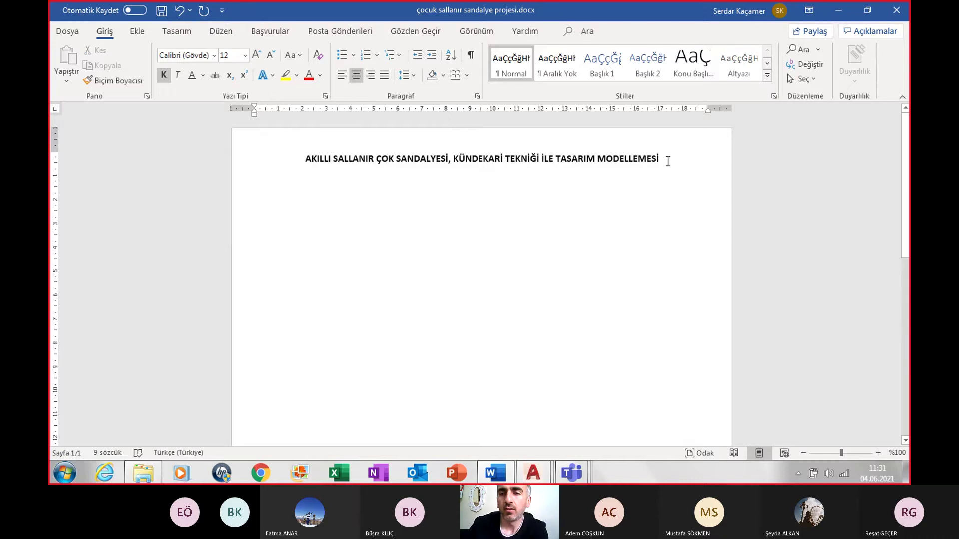
pyautogui.press('Return')
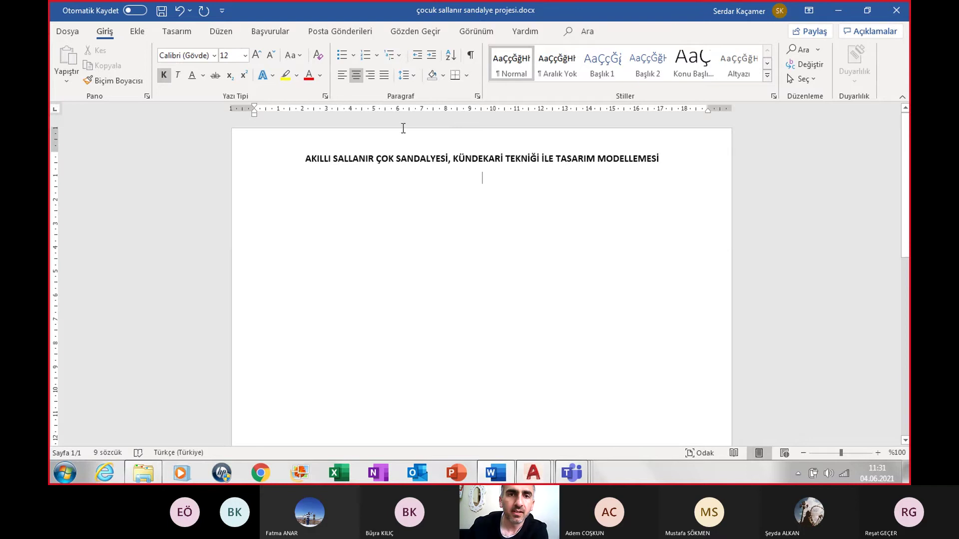
pyautogui.click(341, 75)
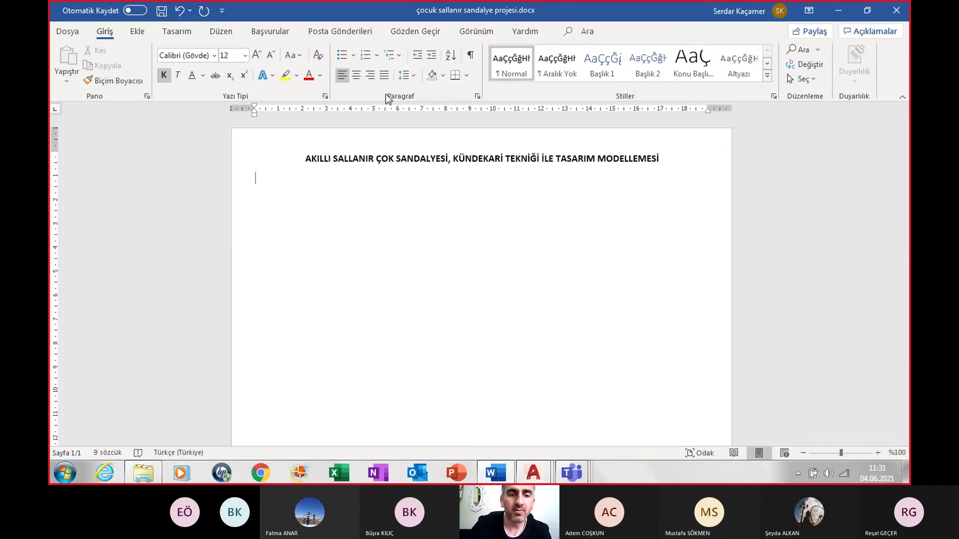
pyautogui.write('1.')
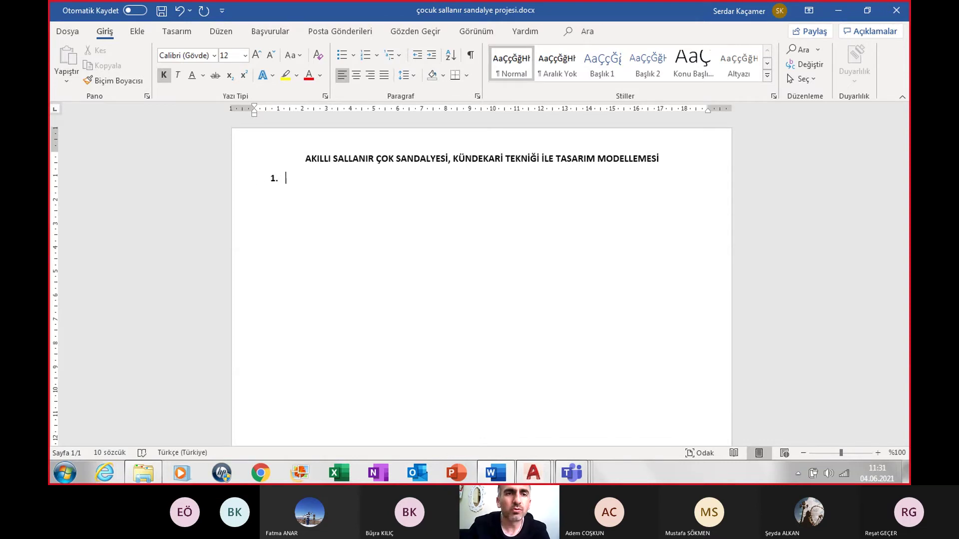
pyautogui.write('REFE')
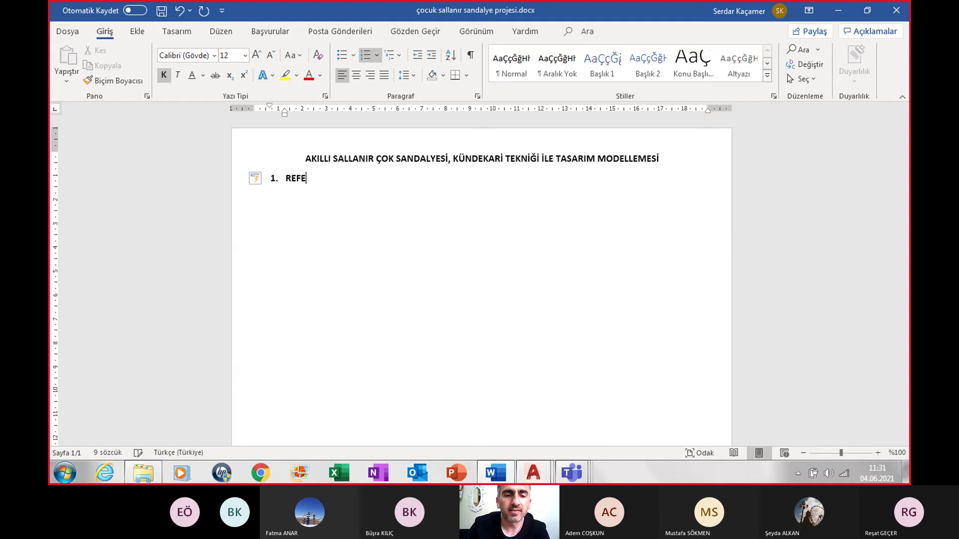
pyautogui.write('RANS RESİM')
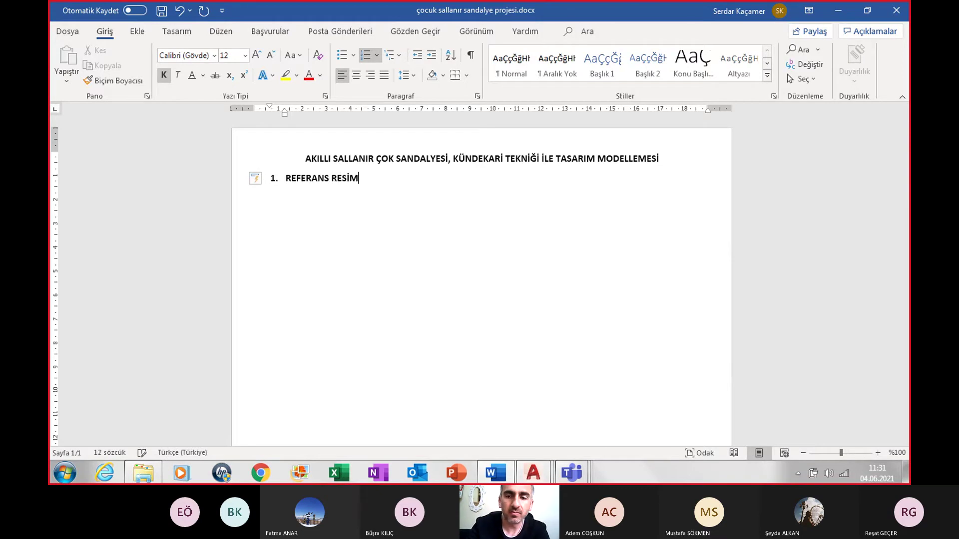
pyautogui.press('Return')
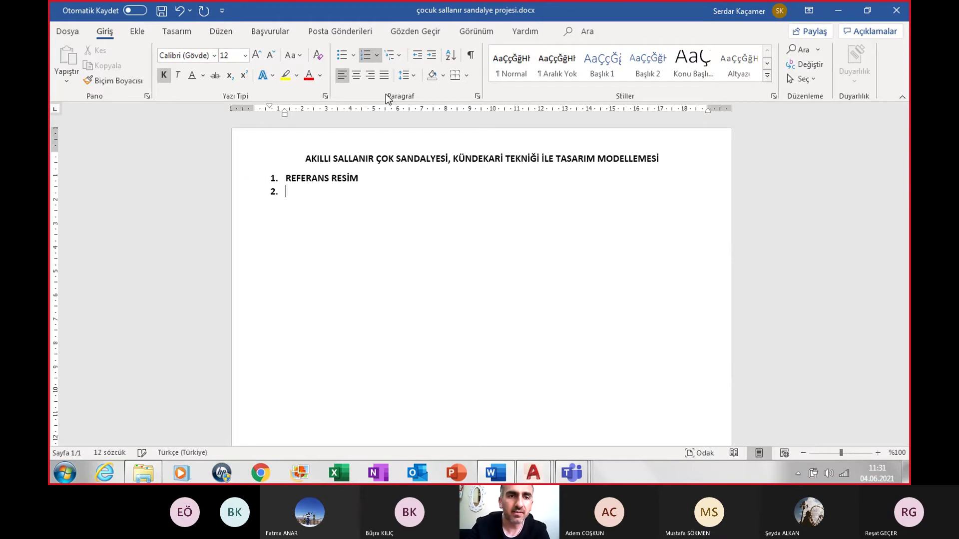
pyautogui.press('BackSpace')
pyautogui.press('BackSpace')
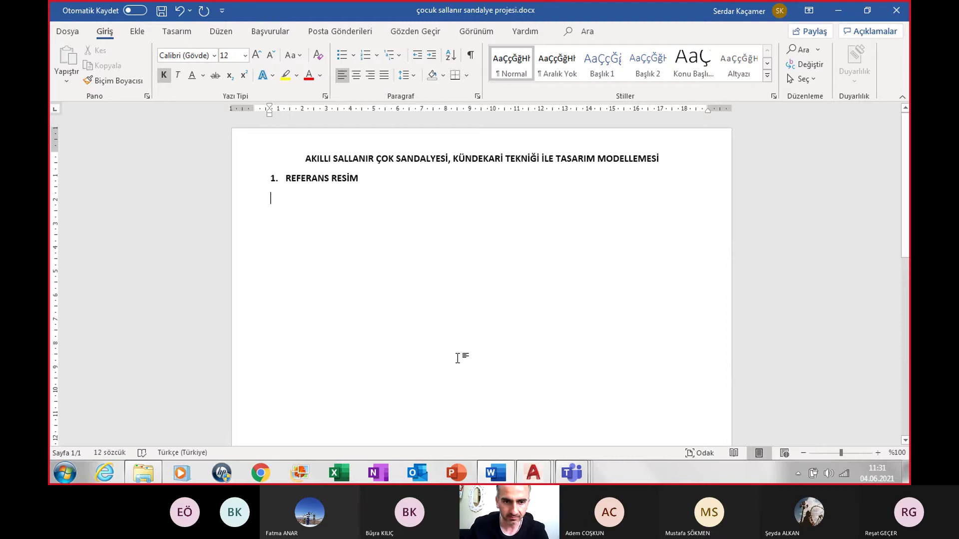
pyautogui.click(137, 477)
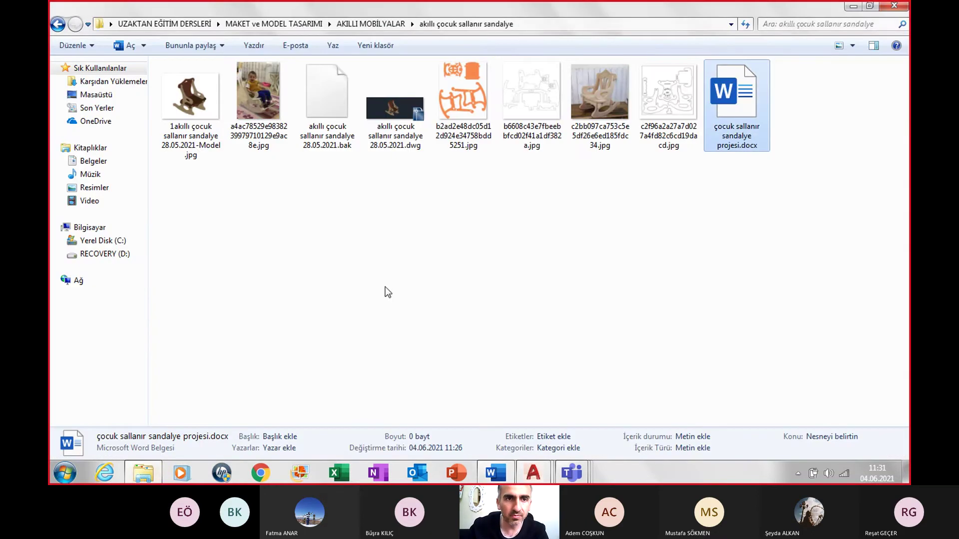
# - Copy the rocking chair photo and the chair line drawing from the project folder
pyautogui.click(601, 101)
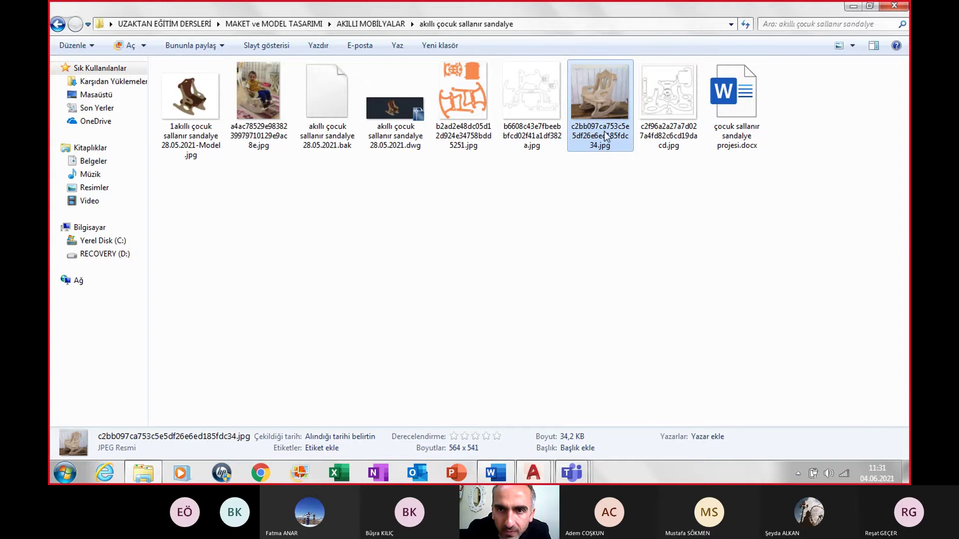
pyautogui.keyDown('ctrl'); pyautogui.click(662, 139); pyautogui.keyUp('ctrl')
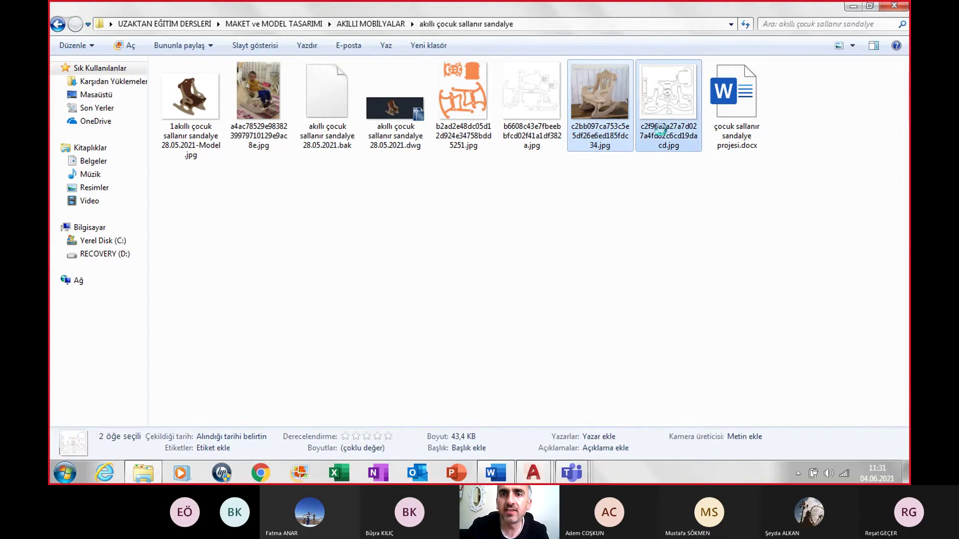
pyautogui.rightClick(667, 296)
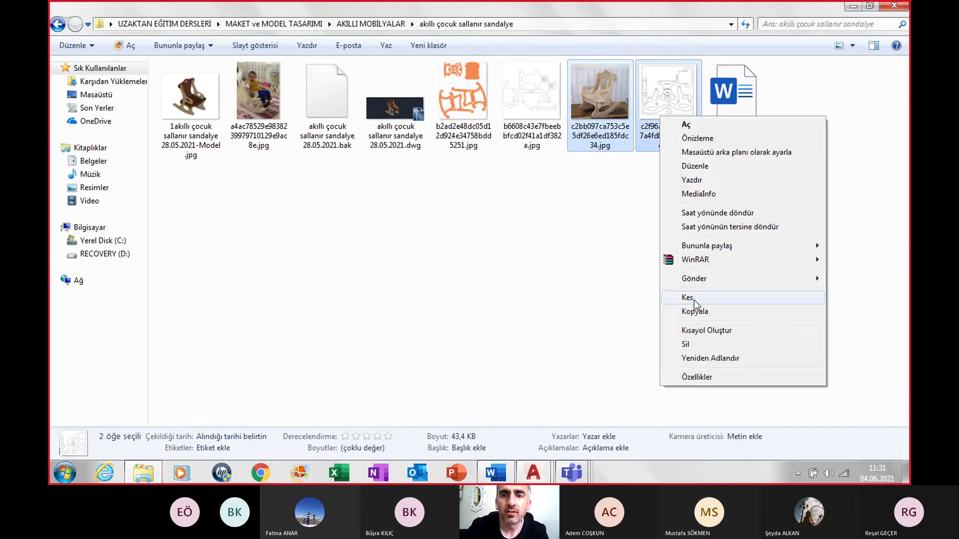
pyautogui.click(697, 313)
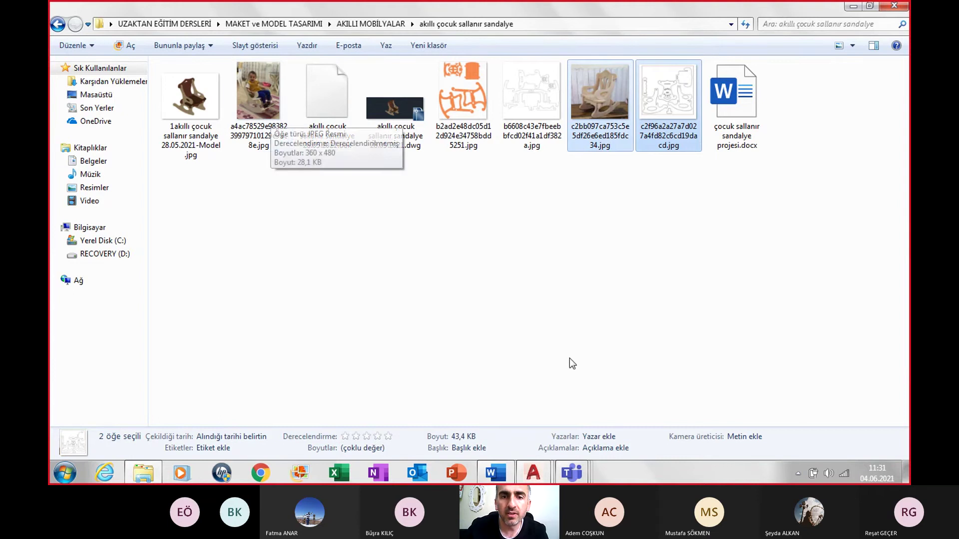
pyautogui.click(498, 477)
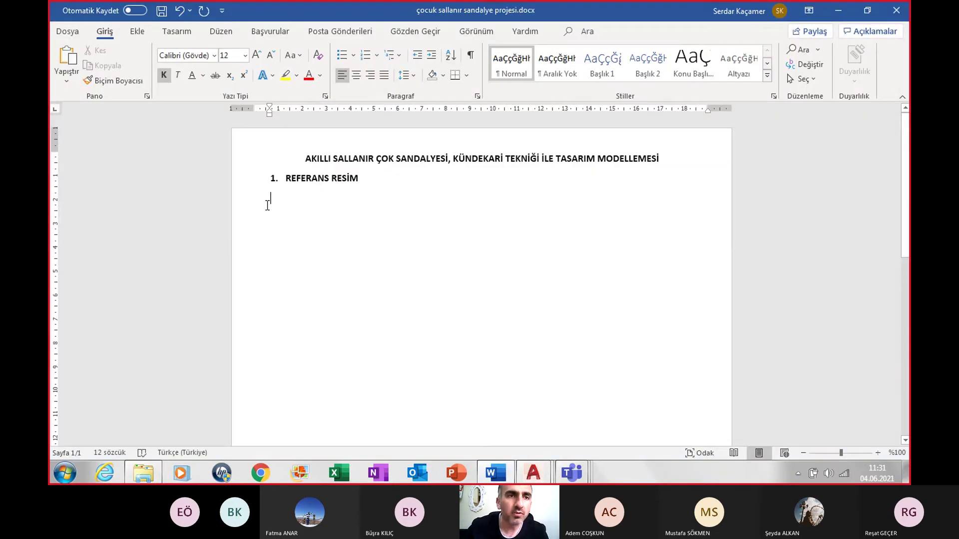
# - Insert an empty 2x2 table below the REFERANS RESİM heading
pyautogui.click(138, 31)
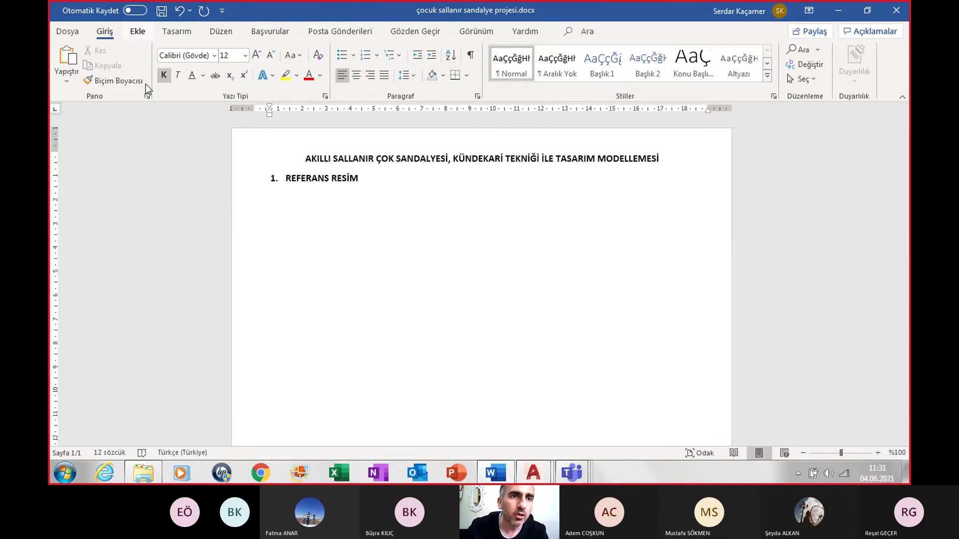
pyautogui.click(150, 71)
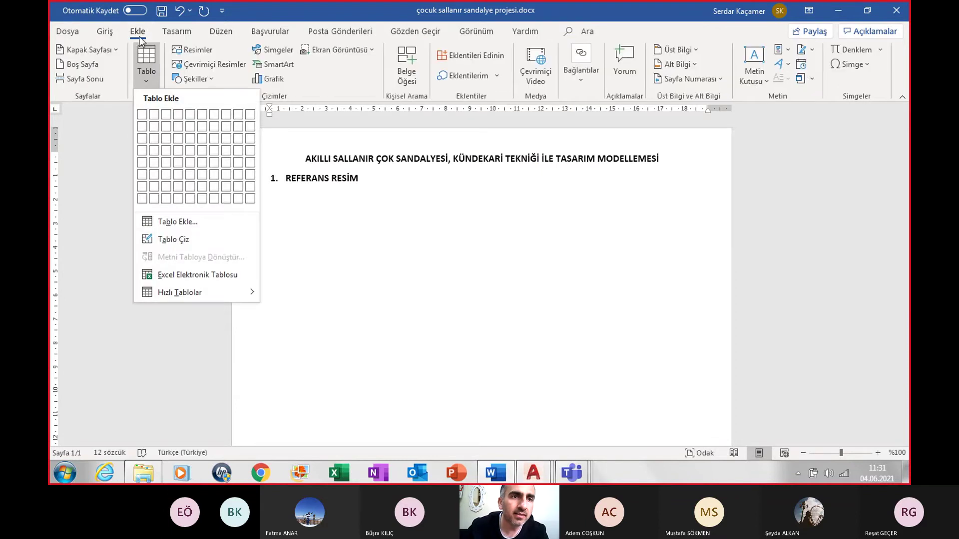
pyautogui.click(157, 127)
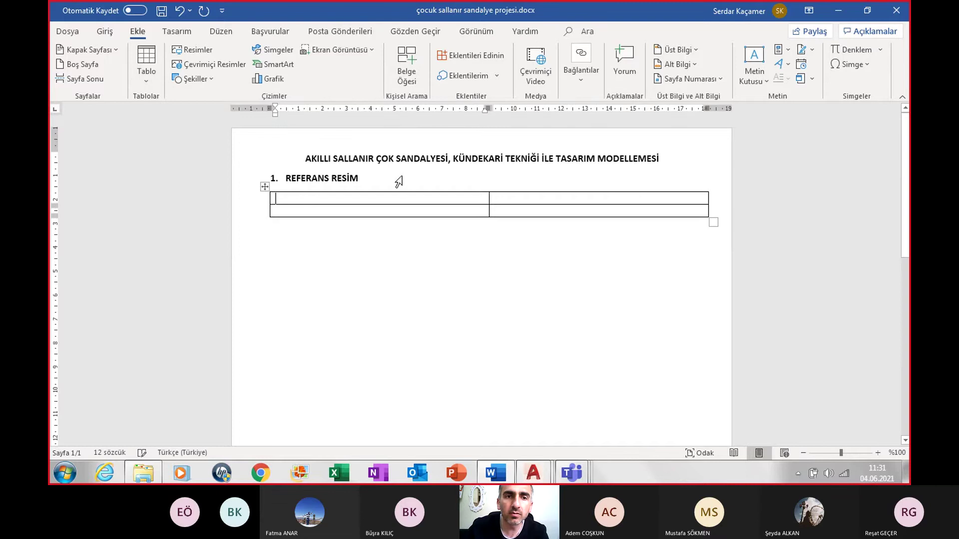
pyautogui.click(305, 236)
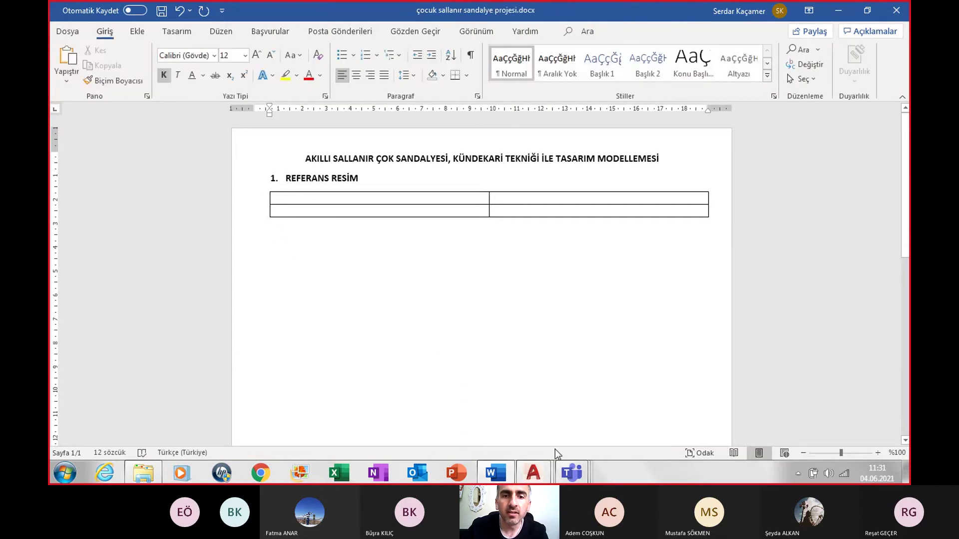
# - Copy the wooden rocking chair photo in the project folder
pyautogui.click(148, 477)
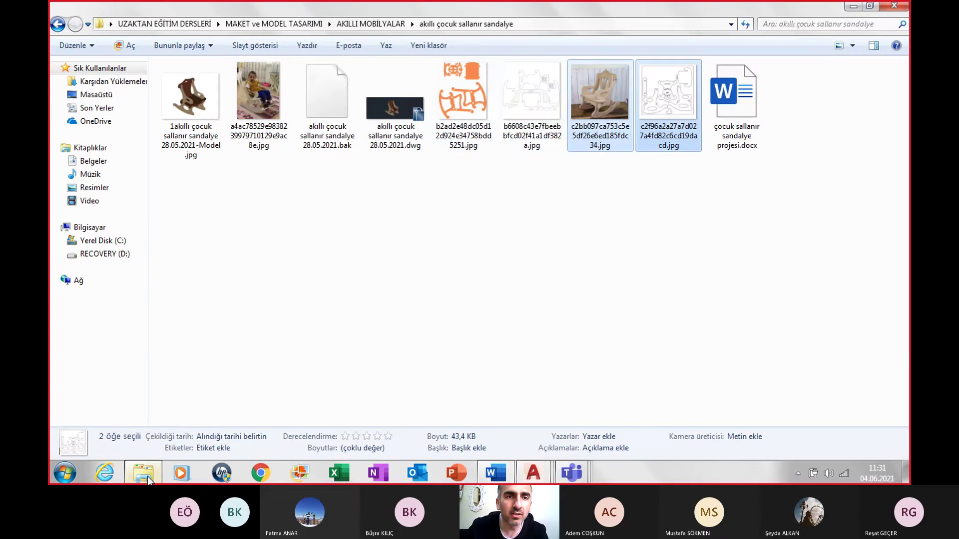
pyautogui.rightClick(606, 94)
pyautogui.click(609, 127)
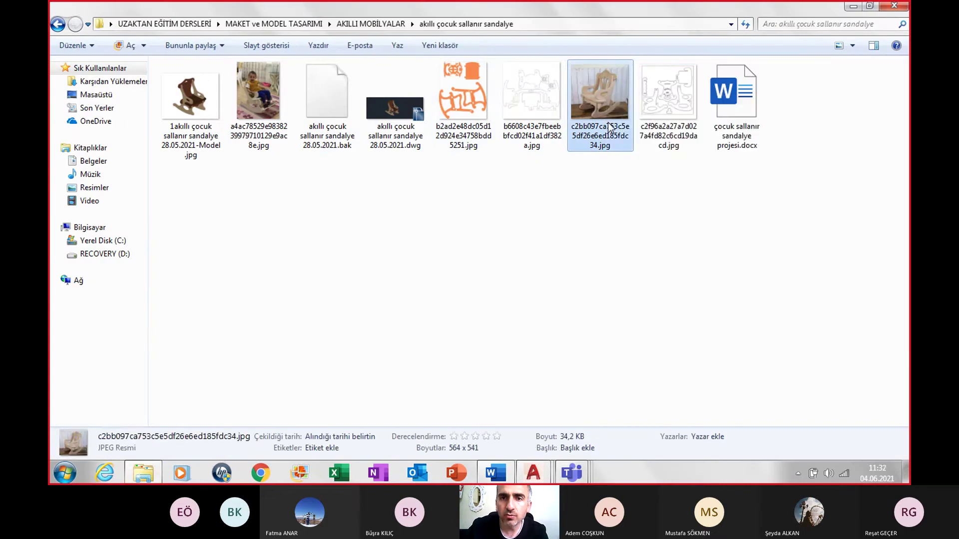
pyautogui.rightClick(609, 127)
pyautogui.click(649, 356)
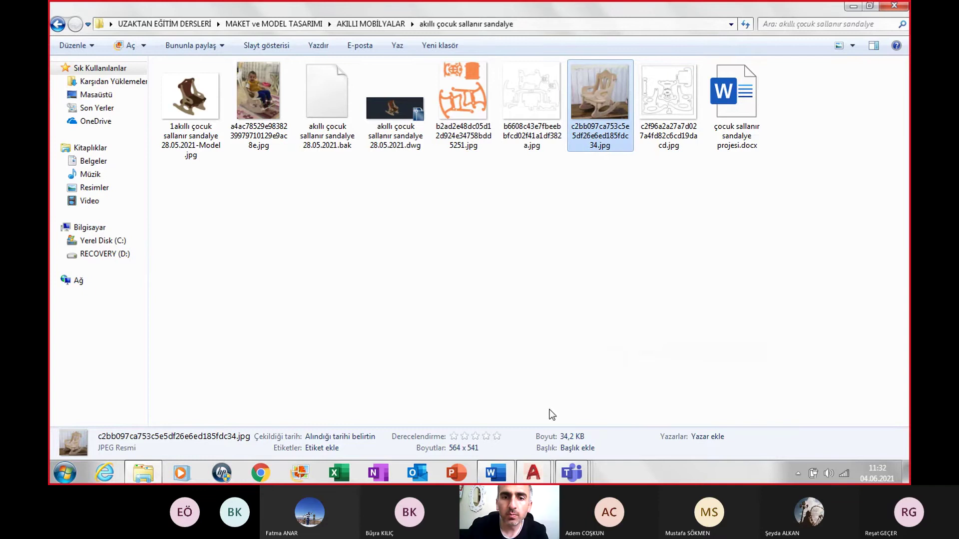
# - Paste the wooden chair photo into the left table cell and shrink it to about half width
pyautogui.click(507, 475)
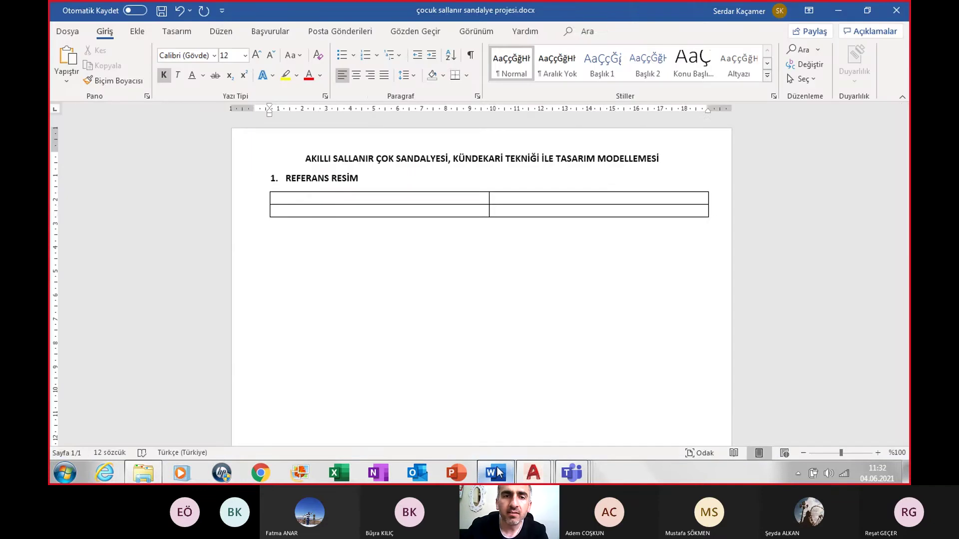
pyautogui.click(318, 202)
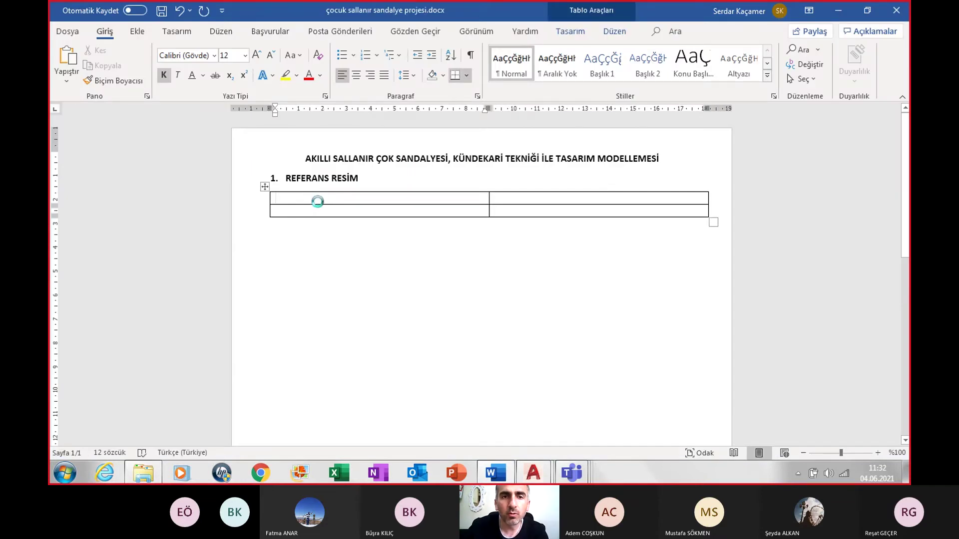
pyautogui.hotkey('ctrl', 'v')
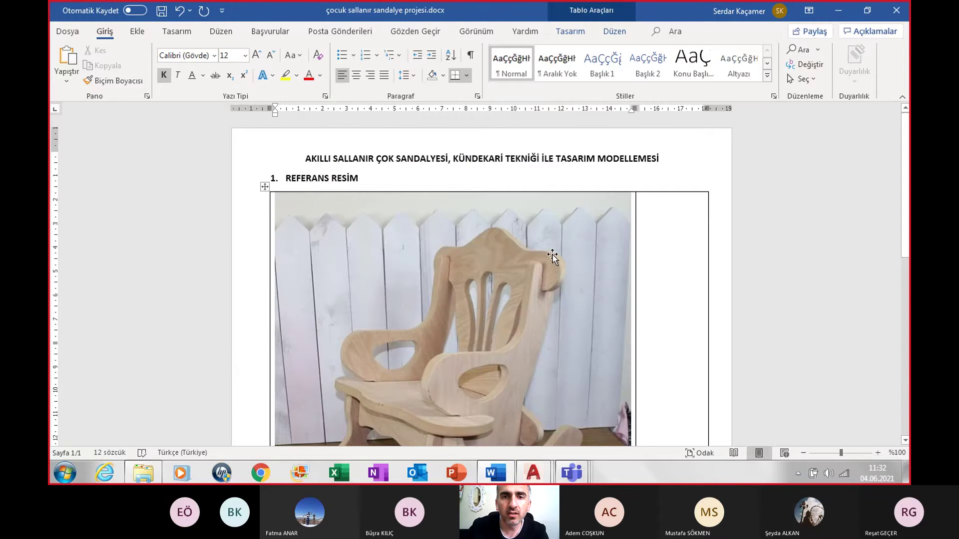
pyautogui.scroll(-3, 552, 255)
pyautogui.scroll(-2, 547, 275)
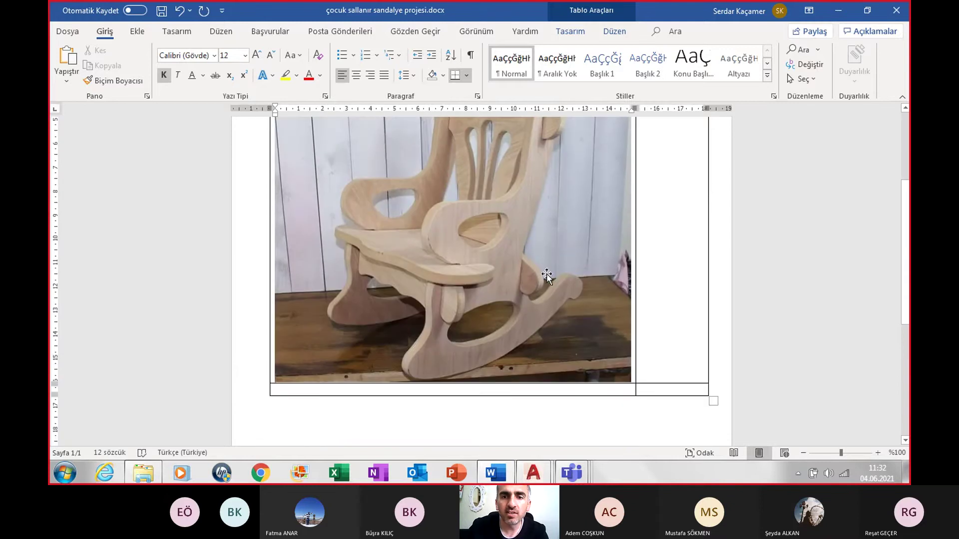
pyautogui.click(556, 311)
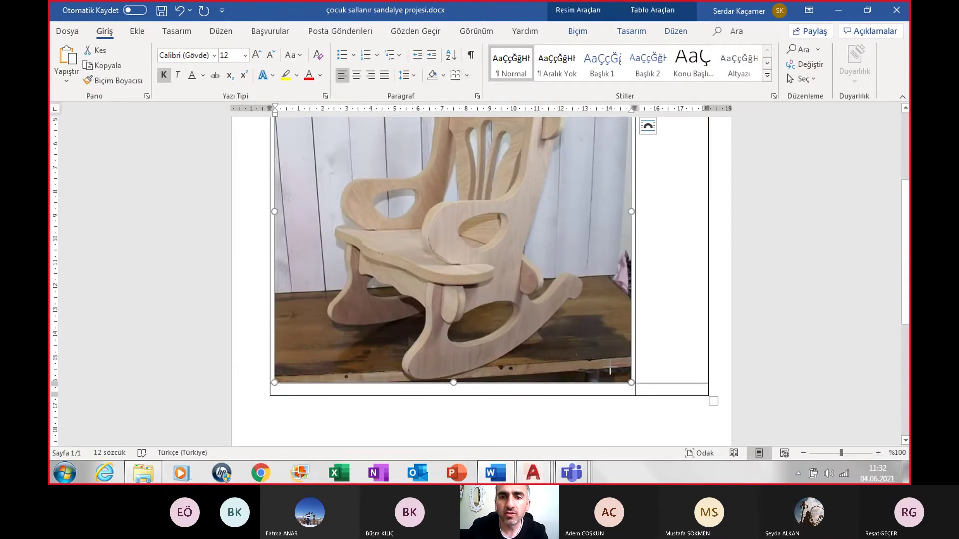
pyautogui.moveTo(631, 383)
pyautogui.mouseDown()
pyautogui.moveTo(457, 237)
pyautogui.moveTo(470, 247)
pyautogui.mouseUp()
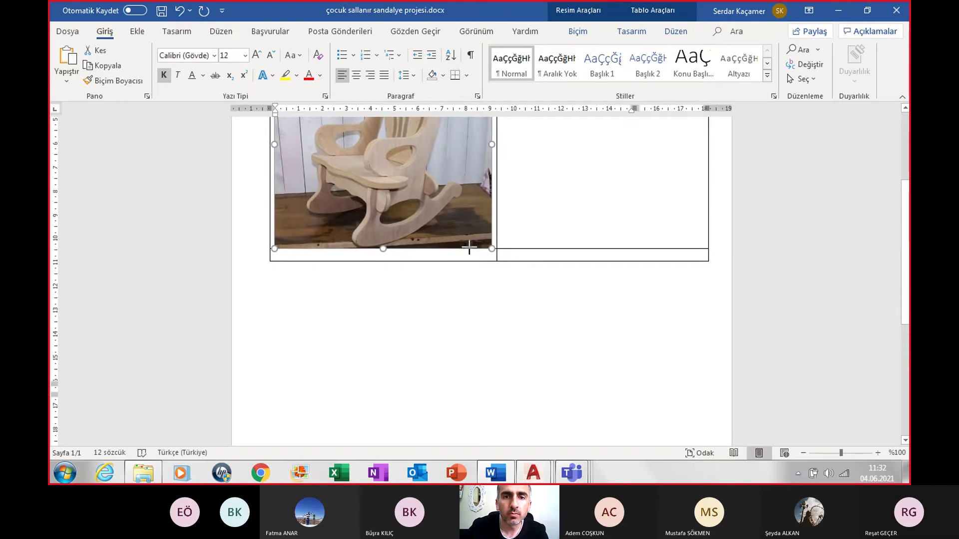
pyautogui.scroll(1, 488, 296)
pyautogui.scroll(3, 573, 288)
pyautogui.click(536, 254)
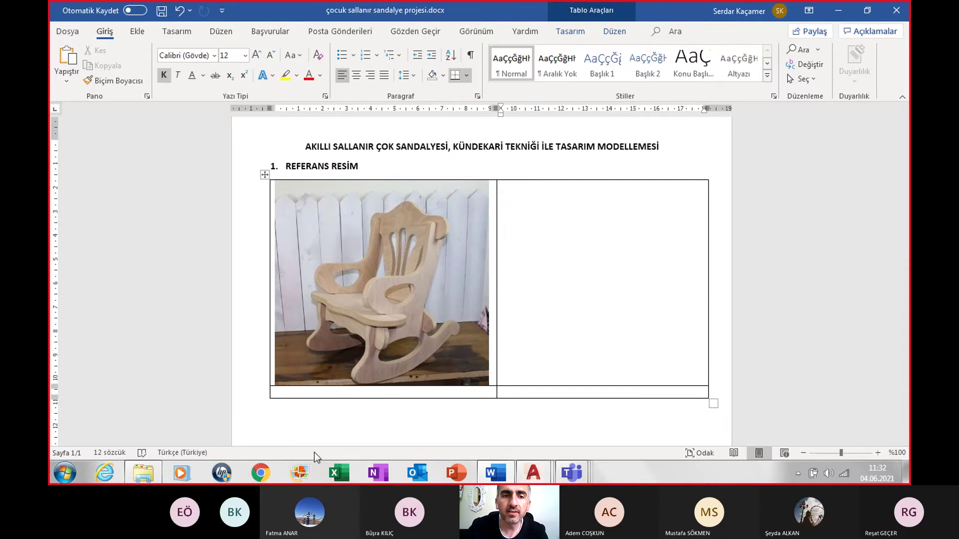
pyautogui.click(143, 473)
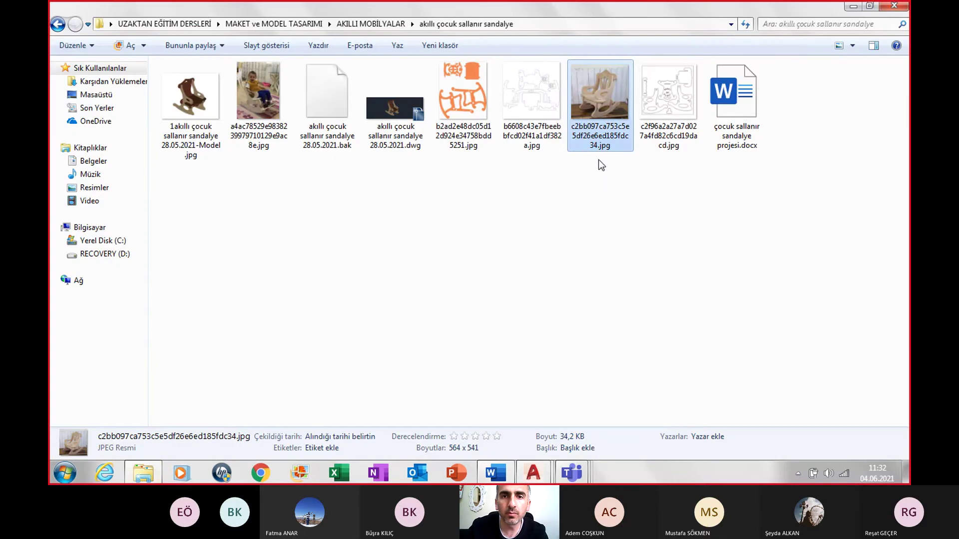
# - Copy the child-on-chair photo and paste it into the right table cell
pyautogui.rightClick(258, 89)
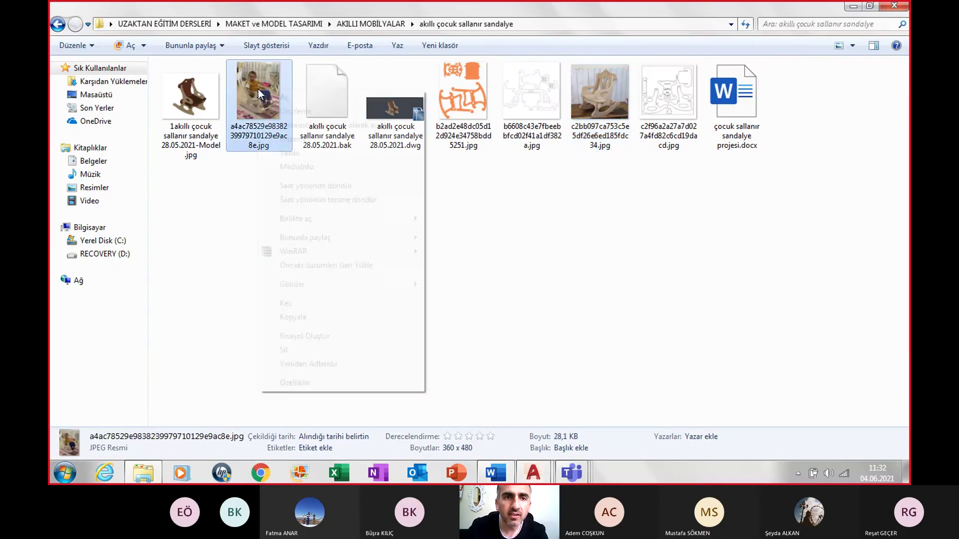
pyautogui.click(307, 316)
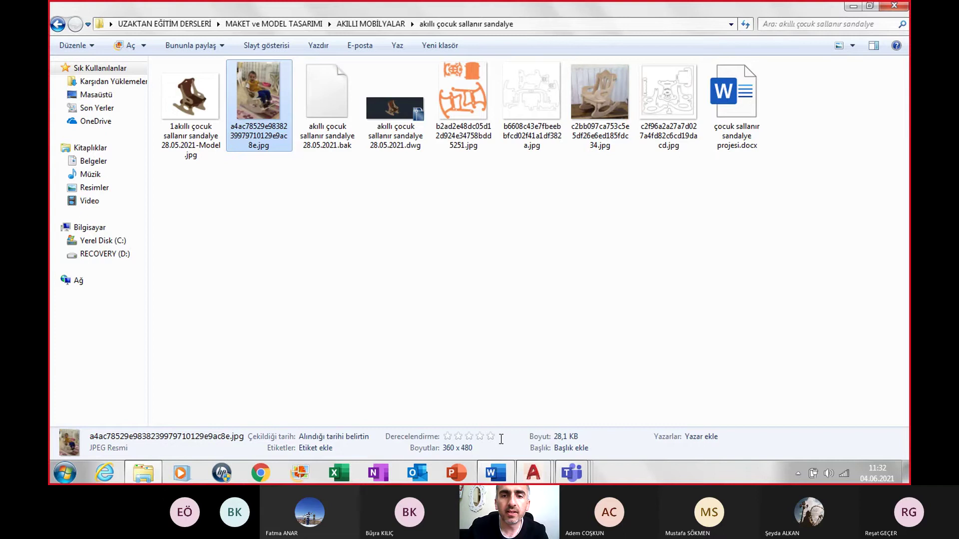
pyautogui.click(495, 472)
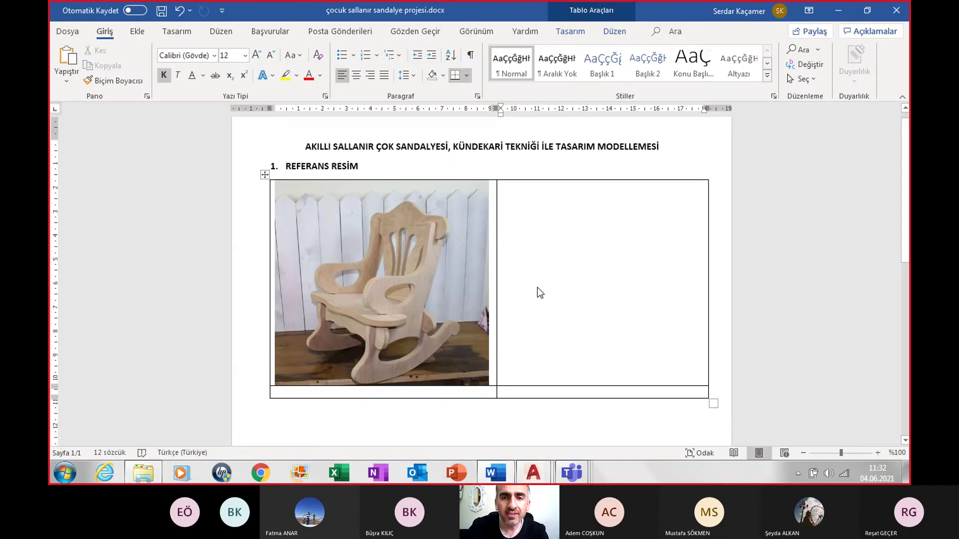
pyautogui.click(538, 292)
pyautogui.hotkey('ctrl', 'v')
# - Shrink the child photo to fit beside the wooden chair photo
pyautogui.scroll(-3, 547, 285)
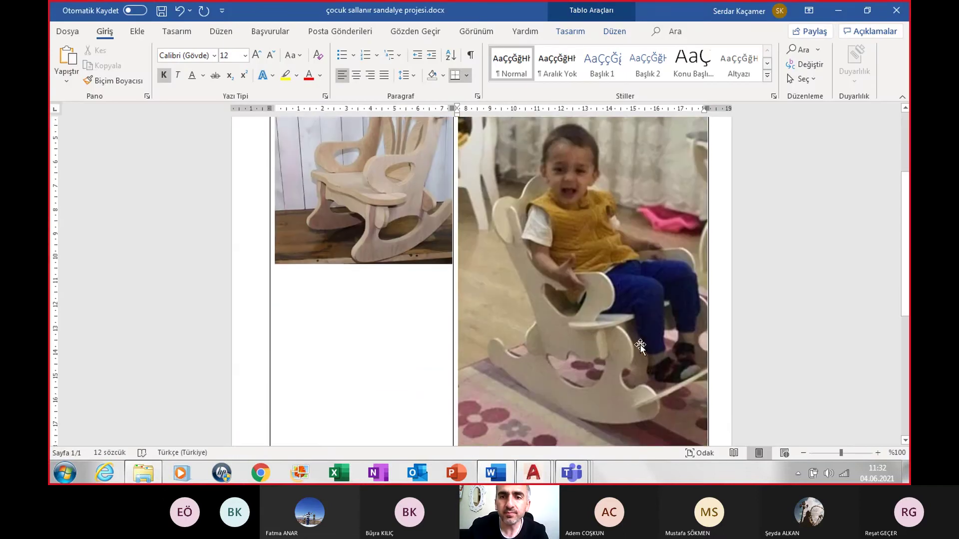
pyautogui.scroll(-2, 640, 346)
pyautogui.click(627, 348)
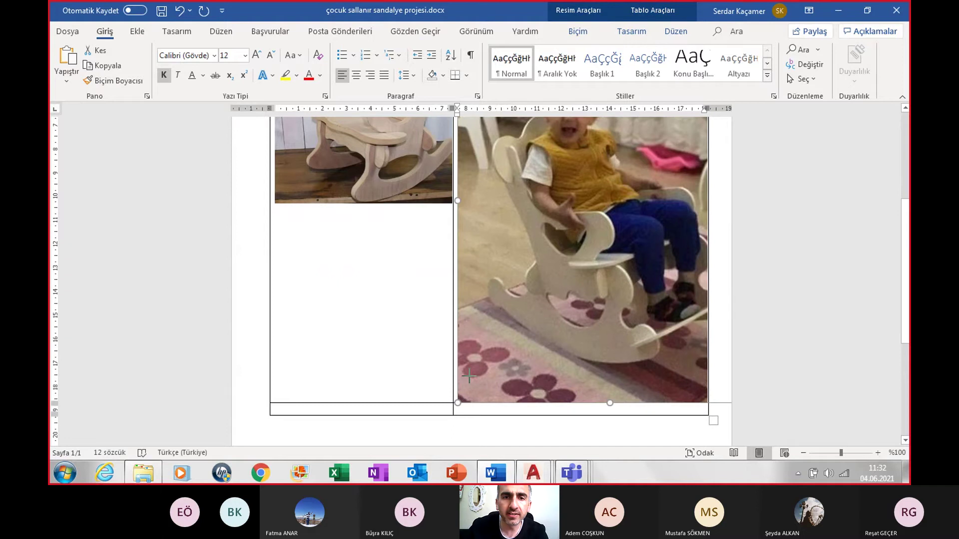
pyautogui.scroll(2, 488, 214)
pyautogui.scroll(2, 489, 242)
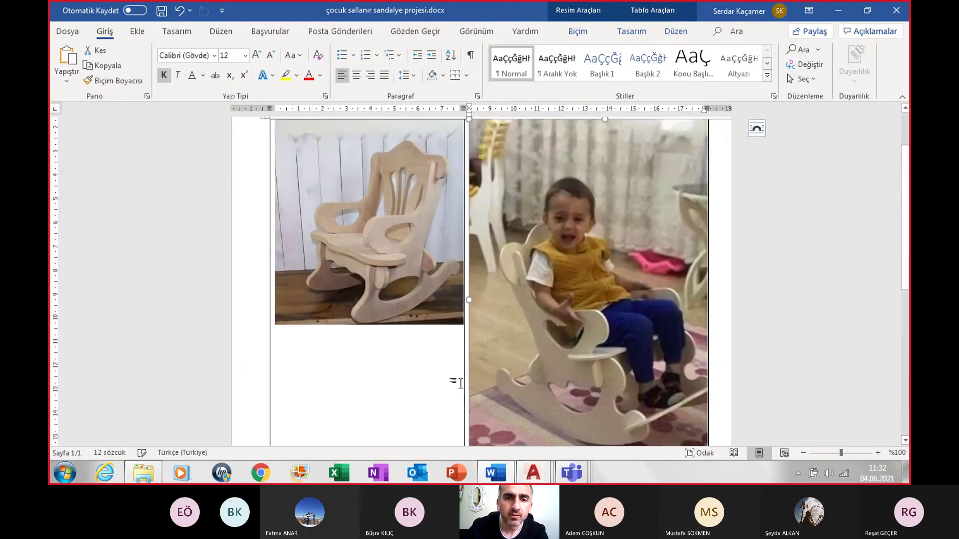
pyautogui.scroll(-2, 460, 383)
pyautogui.moveTo(471, 402)
pyautogui.mouseDown()
pyautogui.moveTo(498, 283)
pyautogui.moveTo(577, 164)
pyautogui.mouseUp()
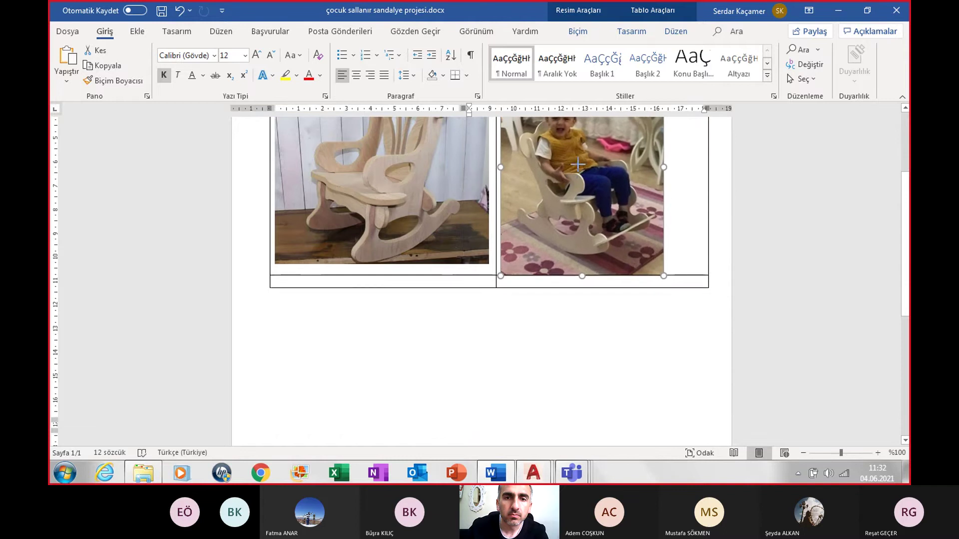
pyautogui.moveTo(578, 164); pyautogui.dragTo(586, 130)
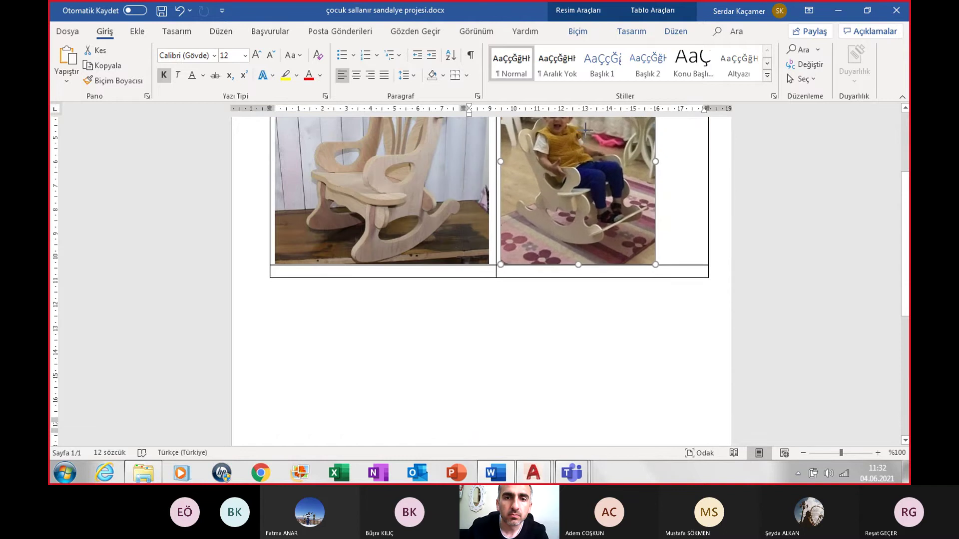
pyautogui.scroll(3, 377, 366)
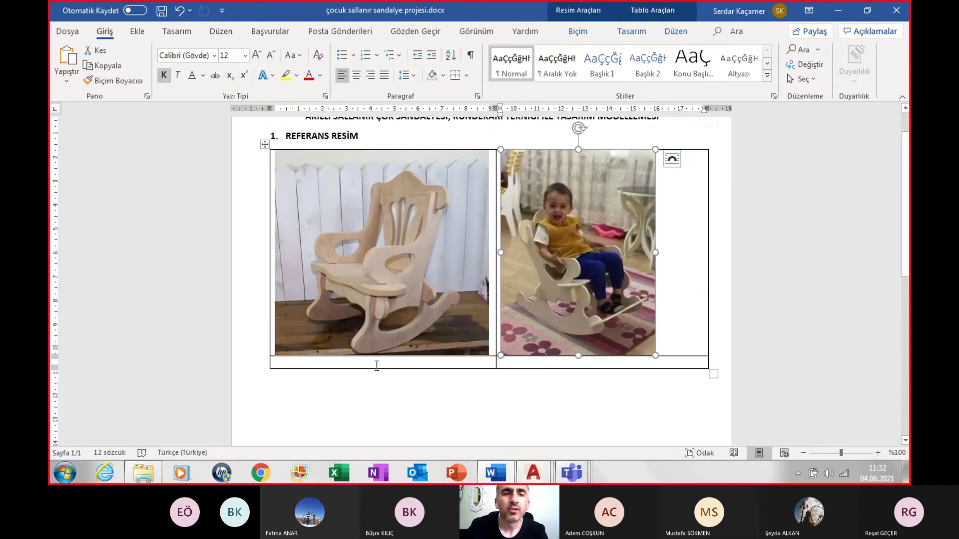
pyautogui.click(377, 366)
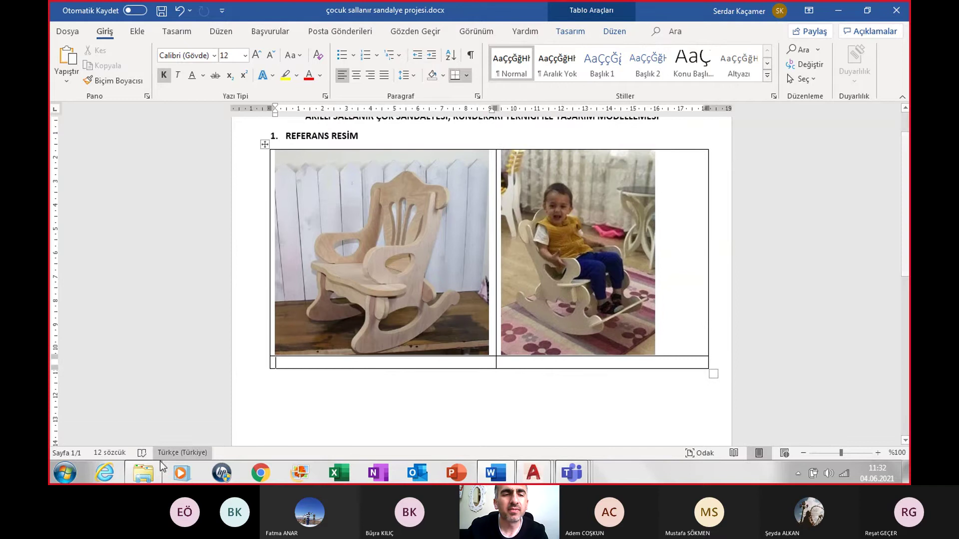
pyautogui.click(147, 472)
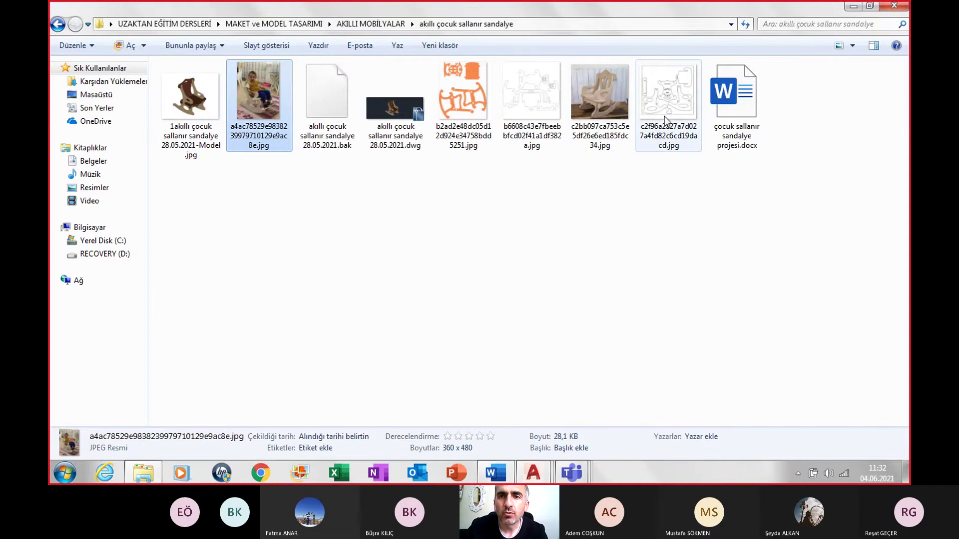
pyautogui.moveTo(668, 105)
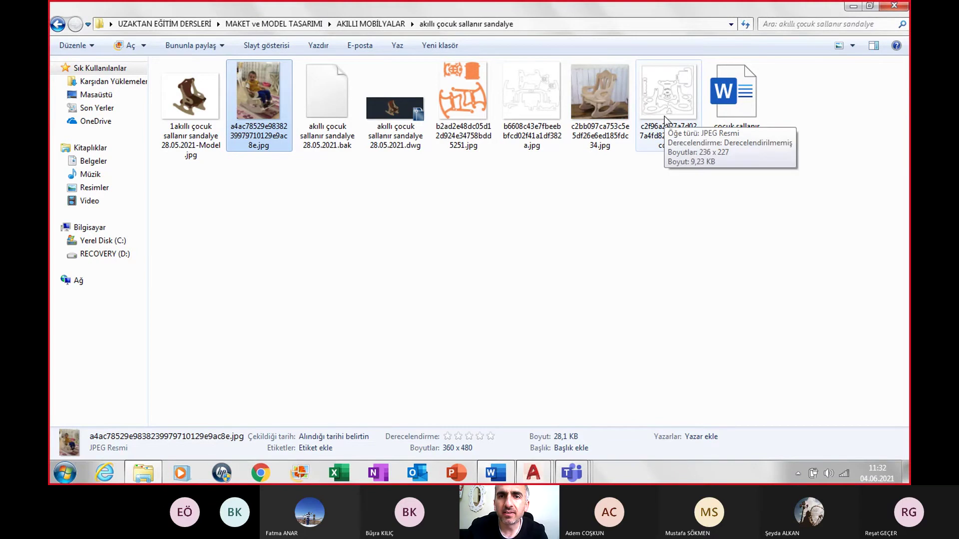
# - Merge the table's bottom row and paste the chair-parts cutting drawing into it
pyautogui.rightClick(667, 109)
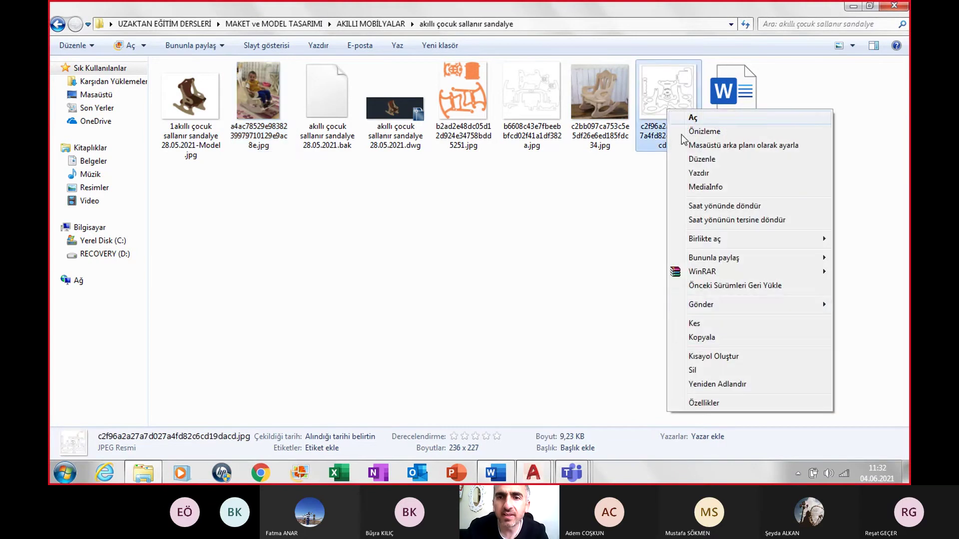
pyautogui.click(705, 337)
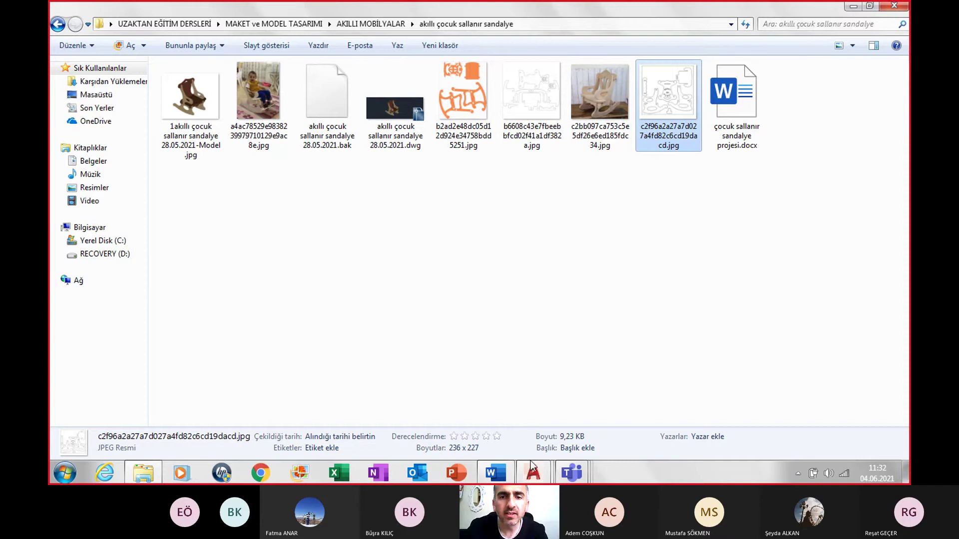
pyautogui.click(491, 475)
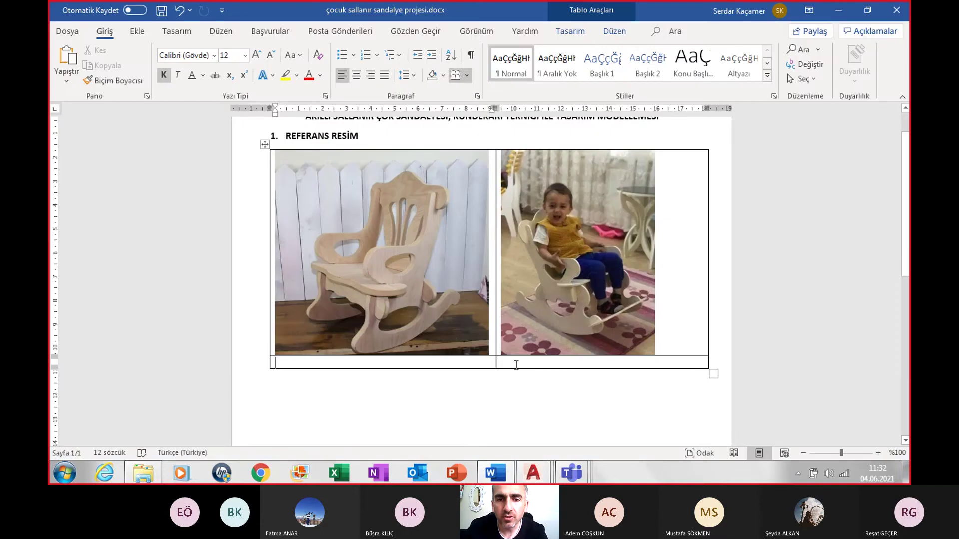
pyautogui.moveTo(512, 362); pyautogui.dragTo(448, 364)
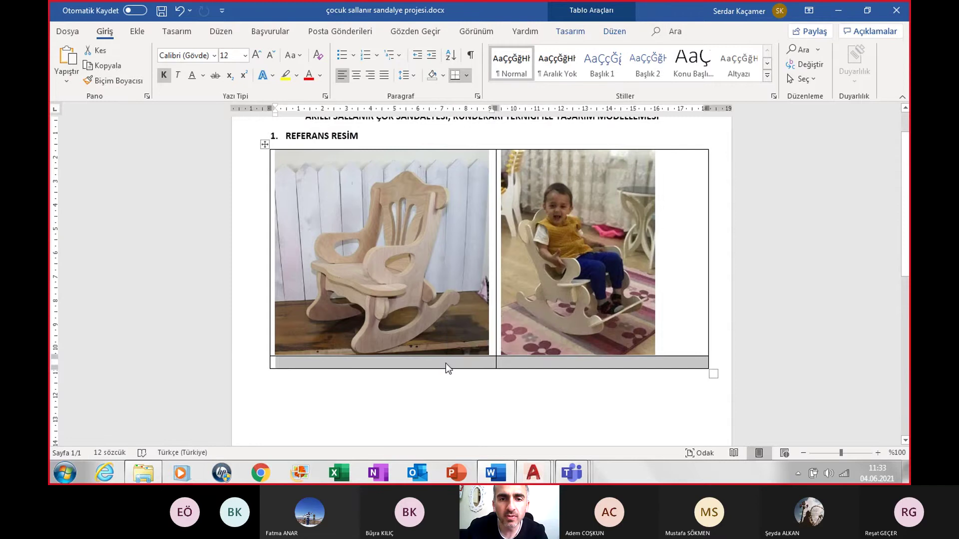
pyautogui.rightClick(446, 364)
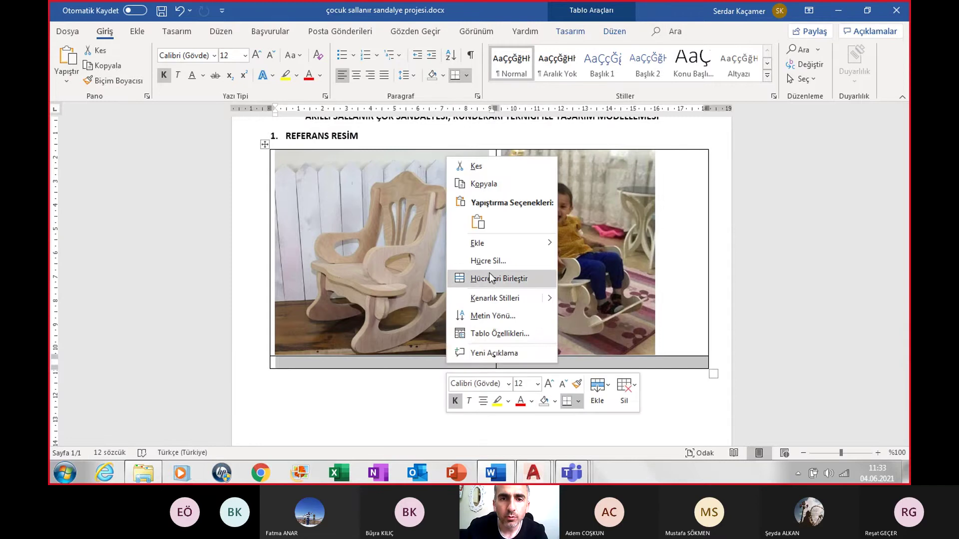
pyautogui.click(487, 345)
pyautogui.click(446, 365)
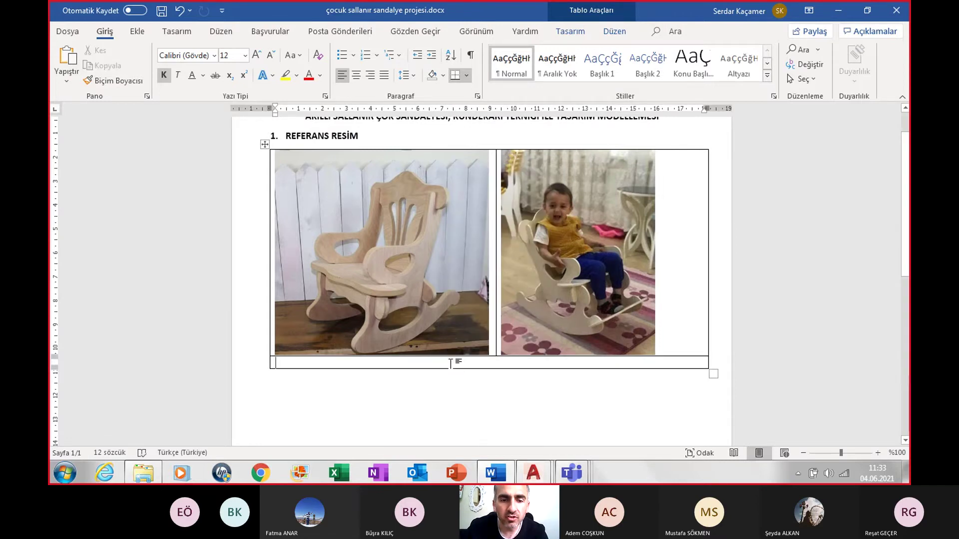
pyautogui.hotkey('ctrl', 'v')
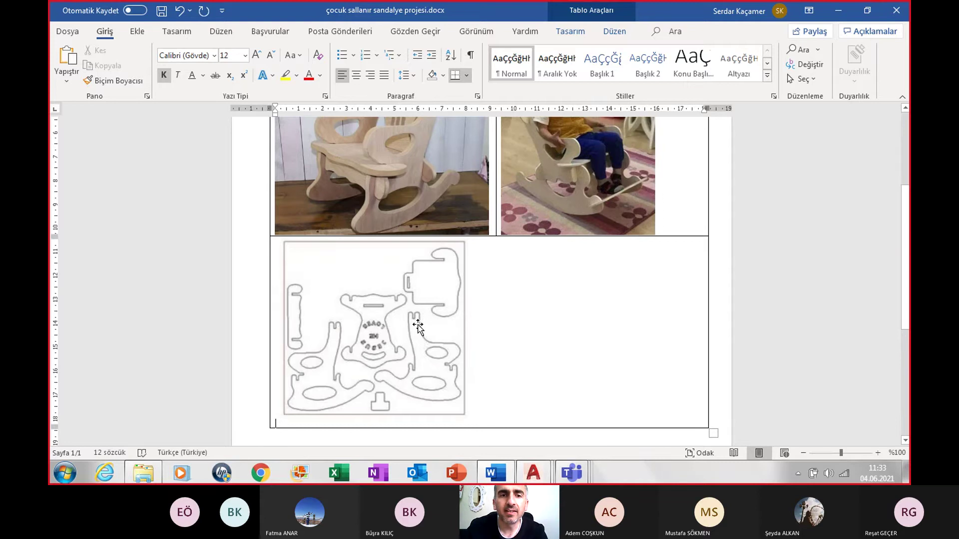
# - Centre the cutting-pattern drawing in its cell and centre the whole table on the page
pyautogui.click(417, 327)
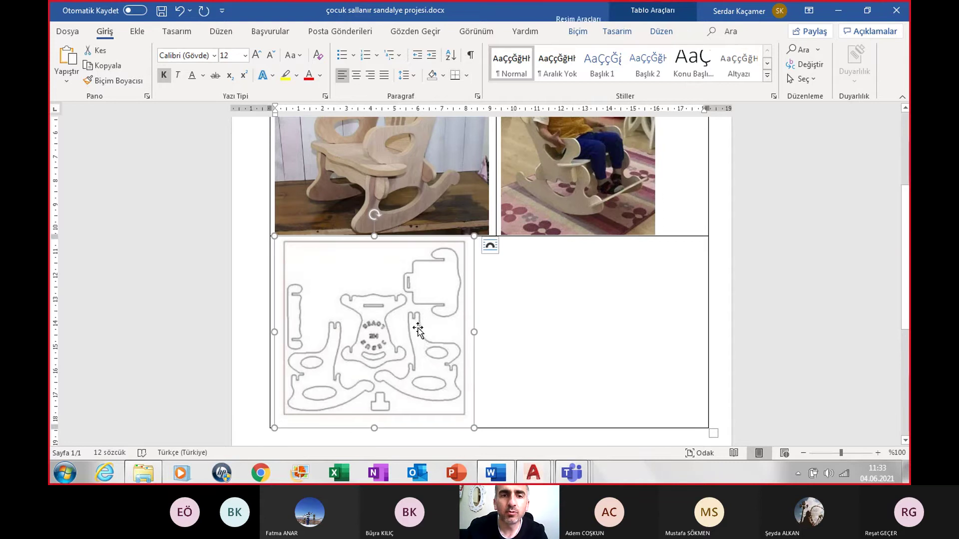
pyautogui.click(356, 75)
pyautogui.scroll(-2, 499, 300)
pyautogui.click(605, 430)
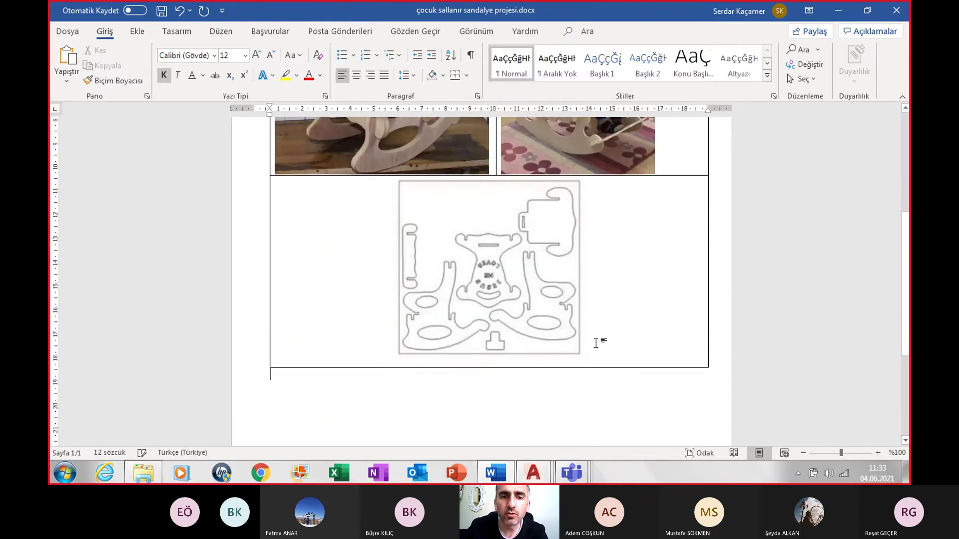
pyautogui.moveTo(596, 343); pyautogui.dragTo(599, 150)
pyautogui.click(357, 76)
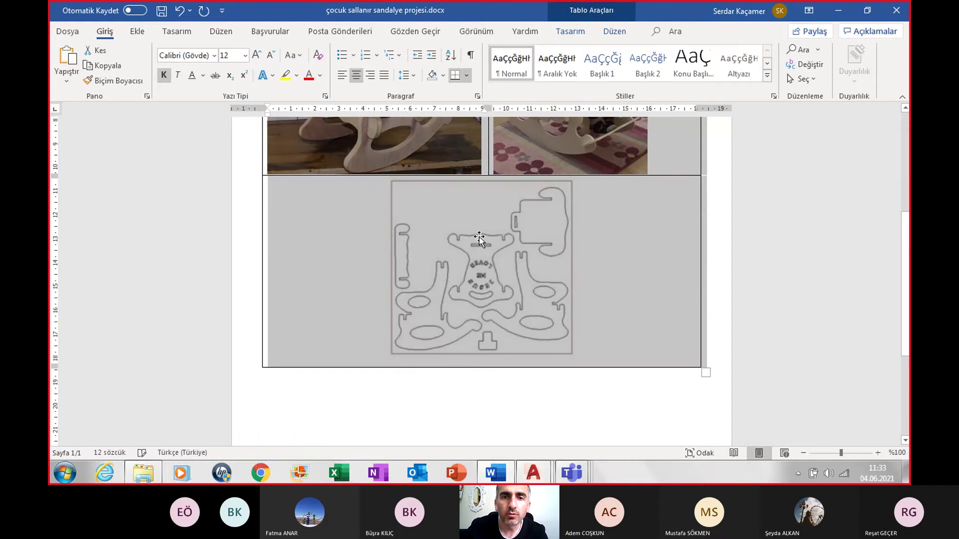
pyautogui.scroll(3, 550, 310)
pyautogui.click(625, 338)
# - Widen the child photo to its cell edge and add an empty line after it
pyautogui.scroll(3, 630, 334)
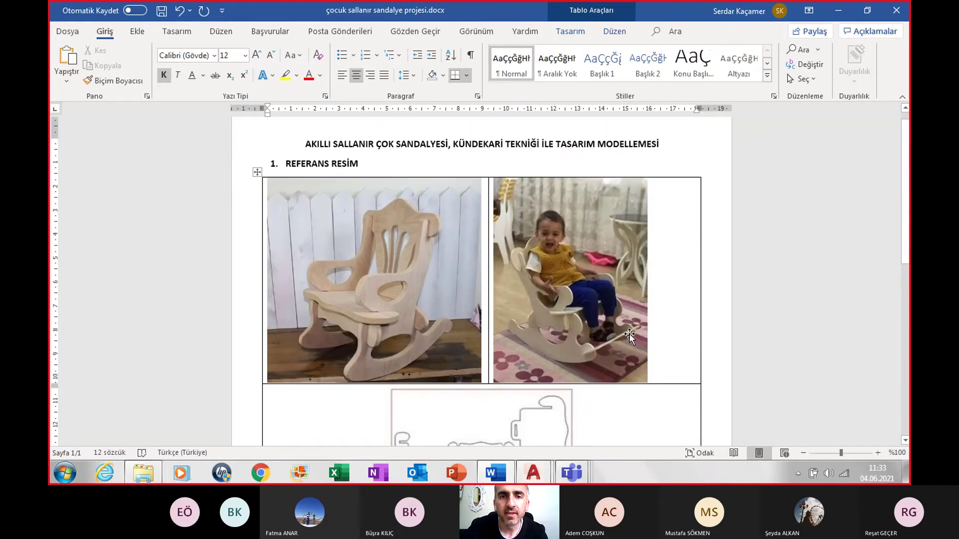
pyautogui.click(629, 333)
pyautogui.moveTo(648, 280); pyautogui.dragTo(697, 288)
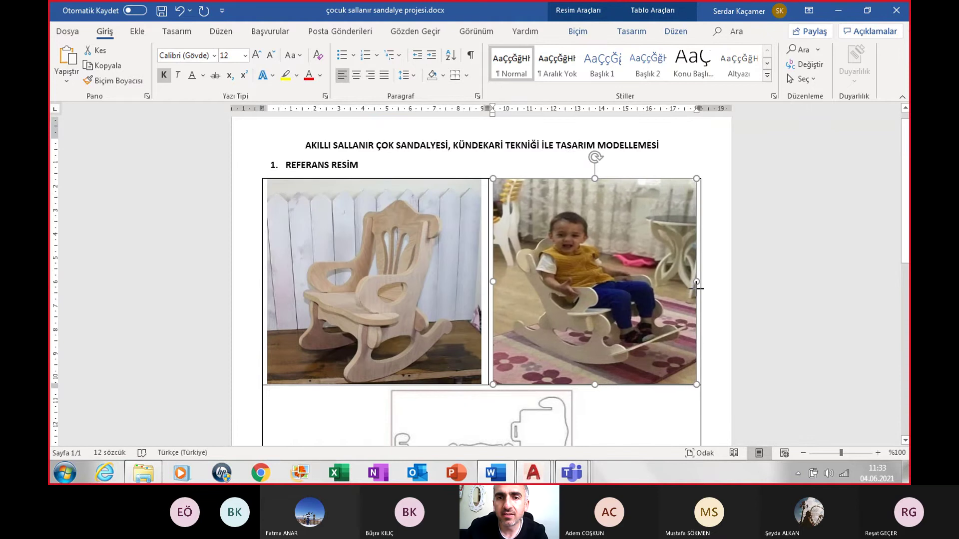
pyautogui.click(705, 331)
pyautogui.scroll(-3, 708, 330)
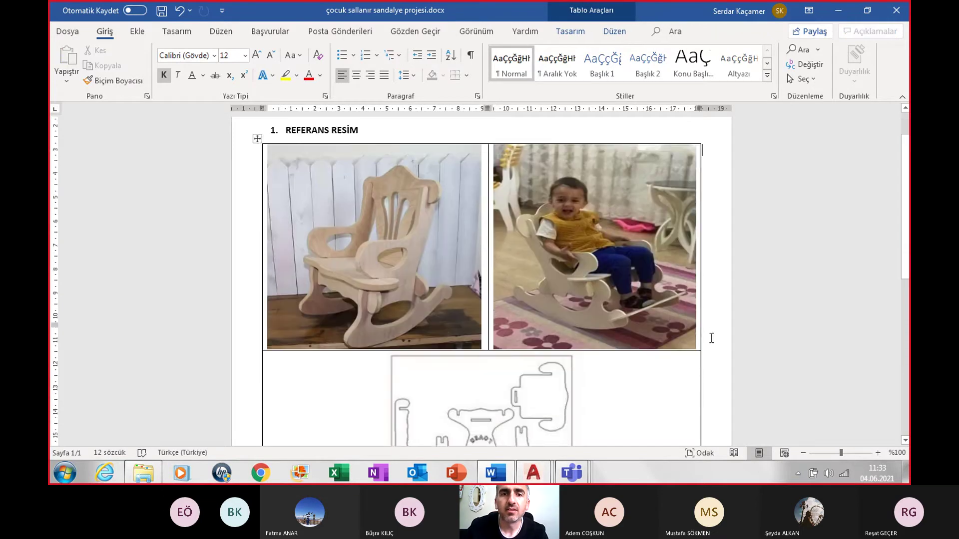
pyautogui.scroll(-3, 705, 328)
pyautogui.scroll(3, 704, 327)
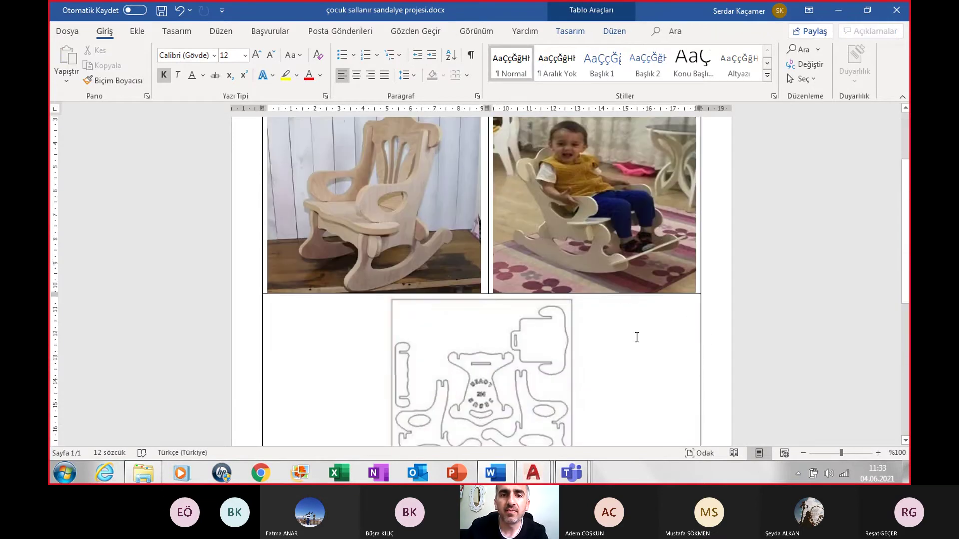
pyautogui.click(700, 287)
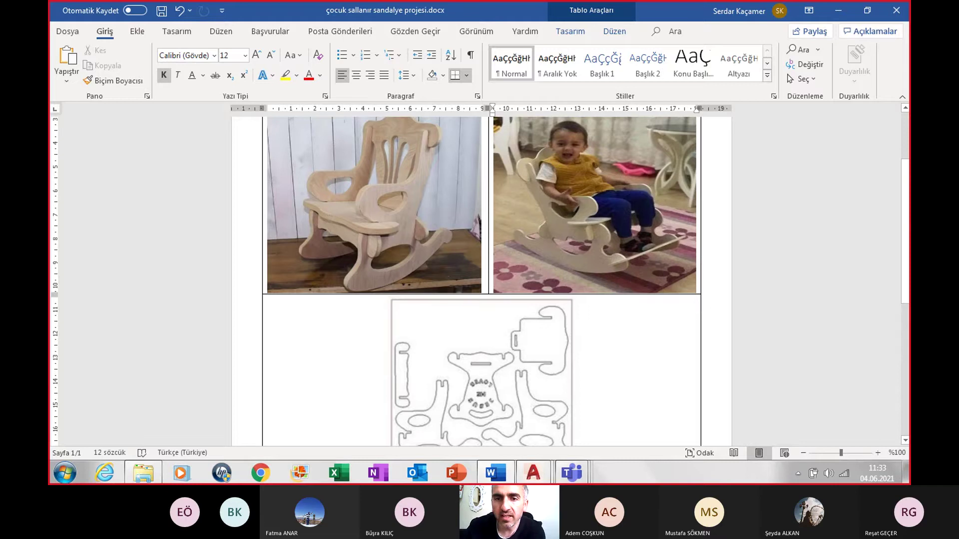
pyautogui.press('Return')
# - Place the caret after the REFERANS RESİM heading and scroll down past the table
pyautogui.scroll(-2, 484, 341)
pyautogui.scroll(3, 487, 322)
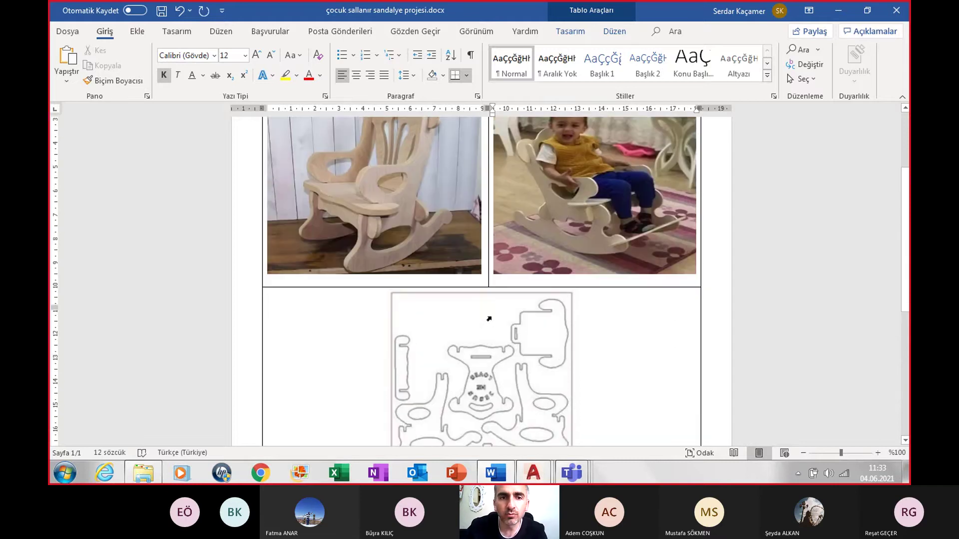
pyautogui.scroll(2, 487, 333)
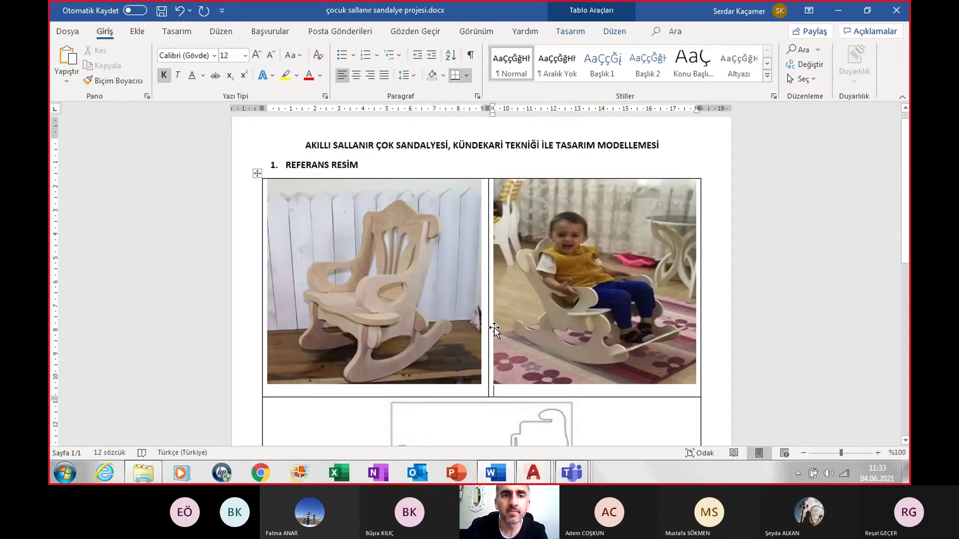
pyautogui.click(263, 190)
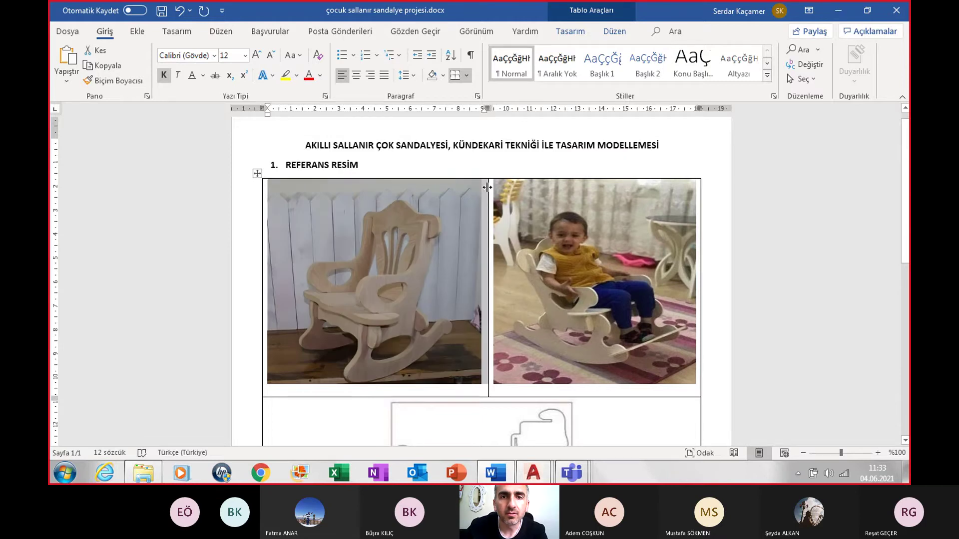
pyautogui.click(479, 167)
pyautogui.scroll(-1, 457, 176)
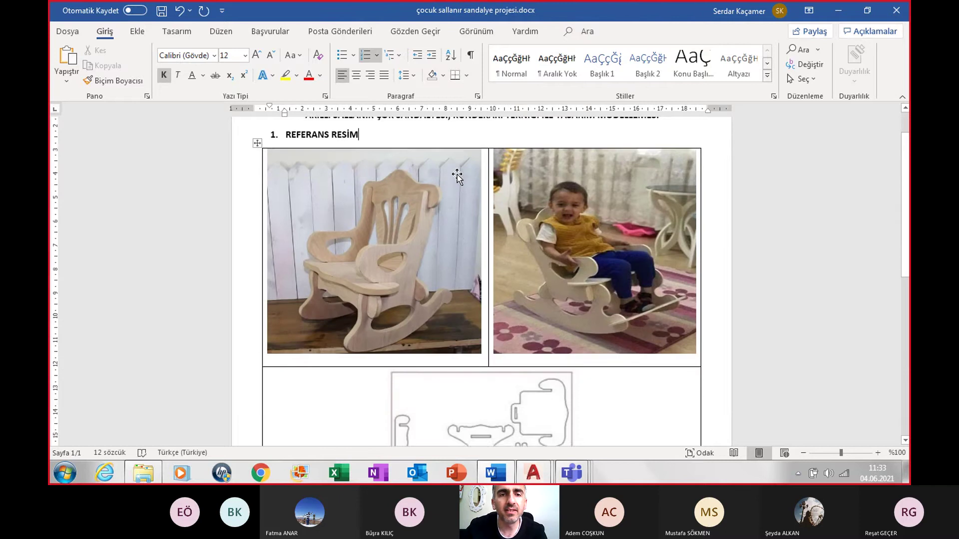
pyautogui.scroll(-2, 457, 176)
pyautogui.scroll(-6, 457, 178)
pyautogui.scroll(-4, 457, 182)
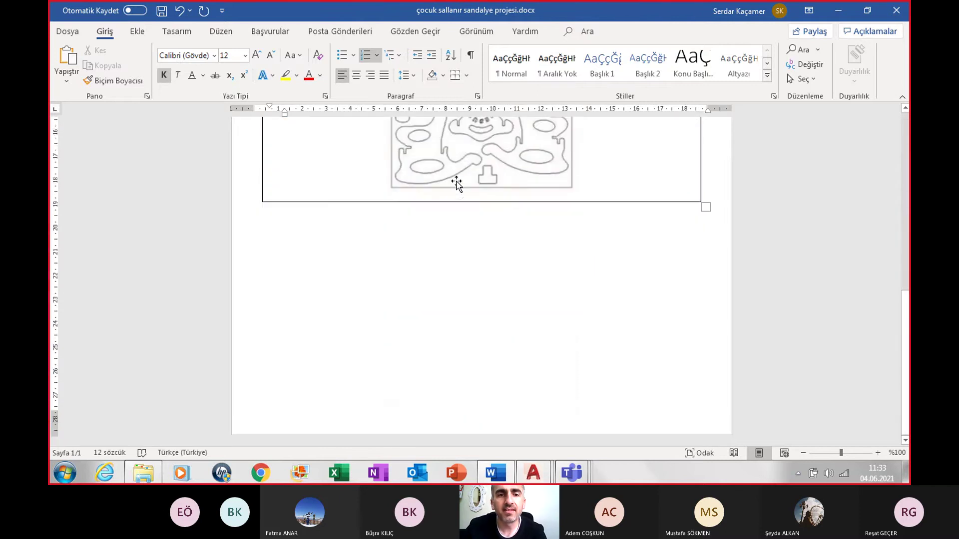
# - Start page 2 with heading '2. 3D MODELLİNG - KATI MODEL TASARIMI' and a 2x2 table
pyautogui.click(306, 238)
pyautogui.press('Return')
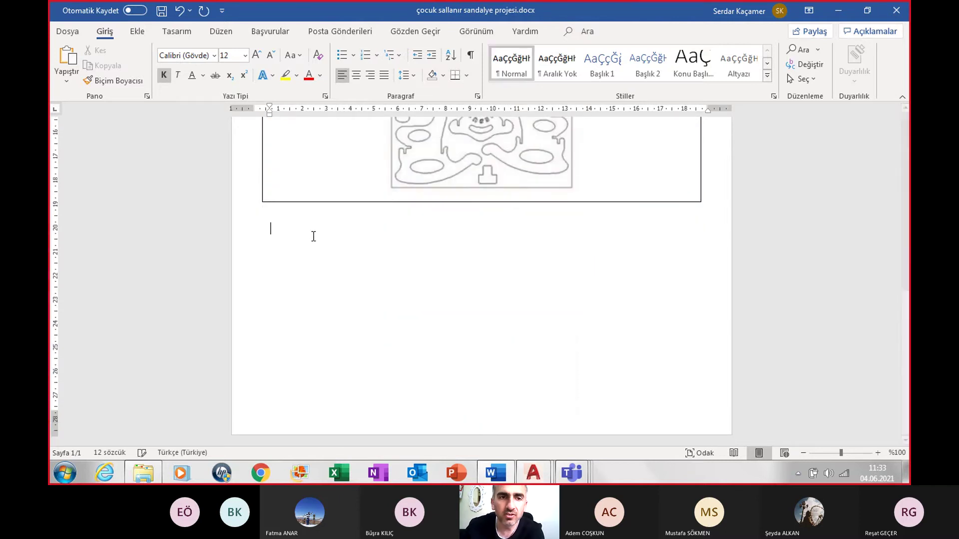
pyautogui.press('Return')
pyautogui.press('Return')
pyautogui.press('Return')
pyautogui.press('Return')
pyautogui.press('Return')
pyautogui.press('Return')
pyautogui.press('Return')
pyautogui.press('Return')
pyautogui.press('Return')
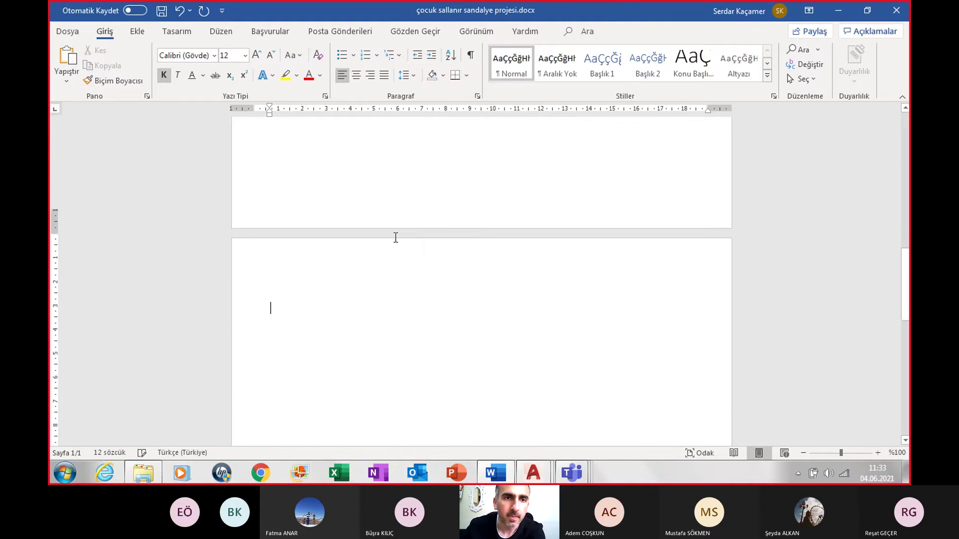
pyautogui.press('BackSpace')
pyautogui.press('BackSpace')
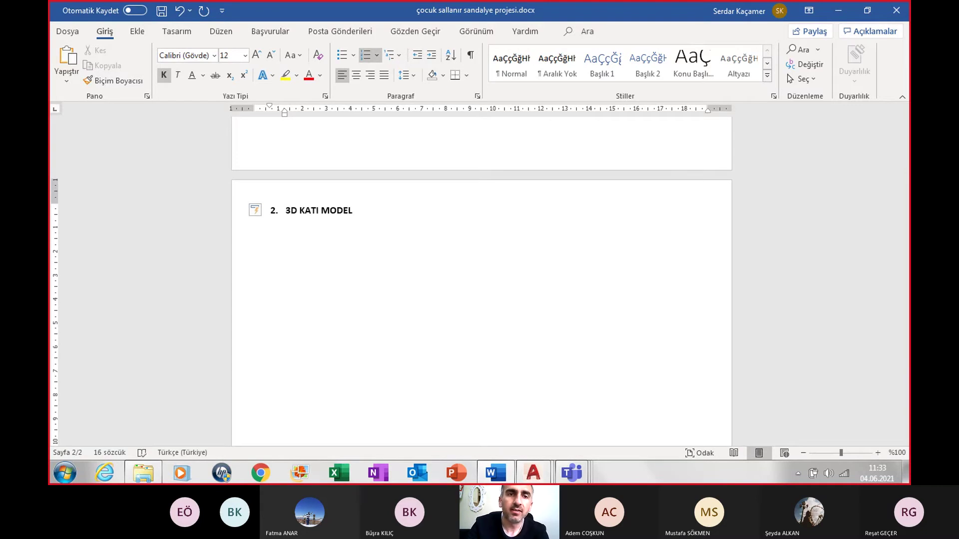
pyautogui.click(300, 210)
pyautogui.write('MOD')
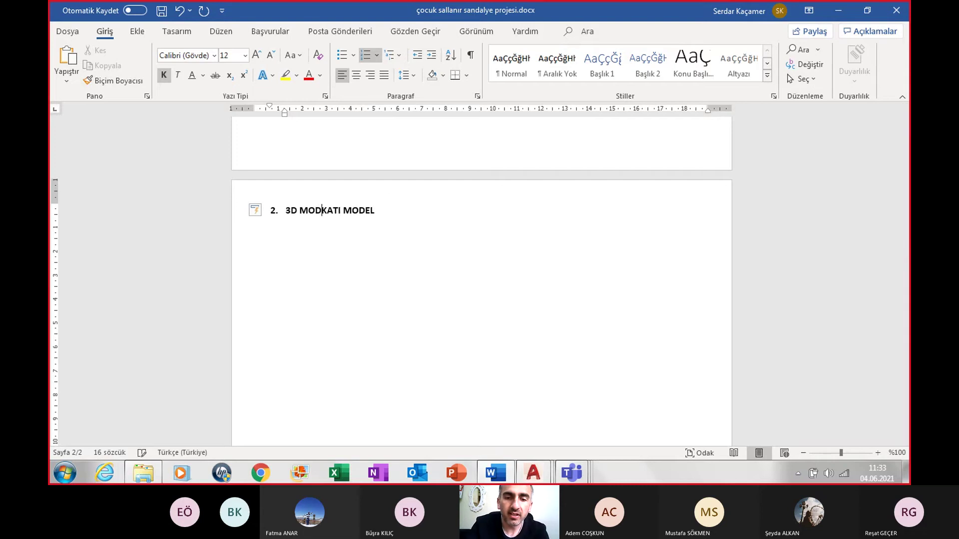
pyautogui.write('LİNG -')
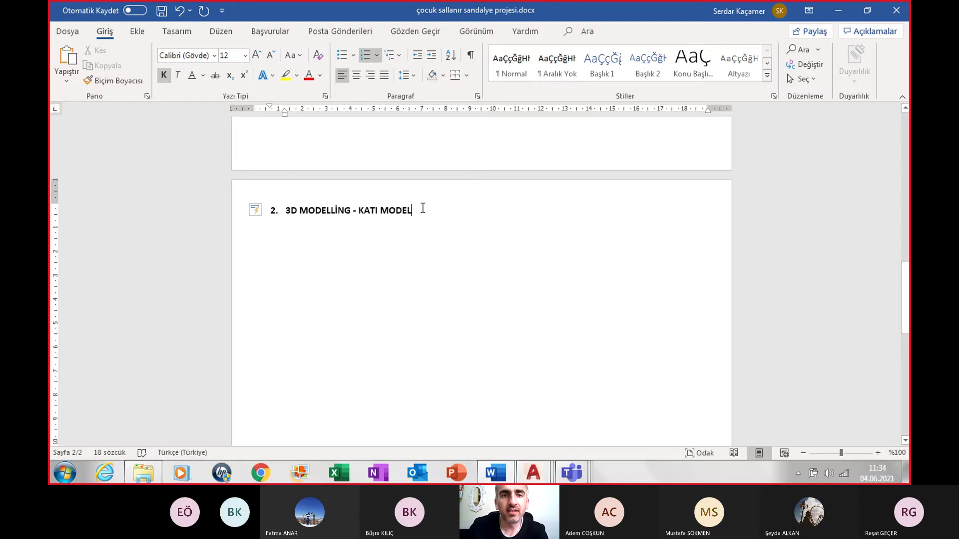
pyautogui.write(' TASARIMI')
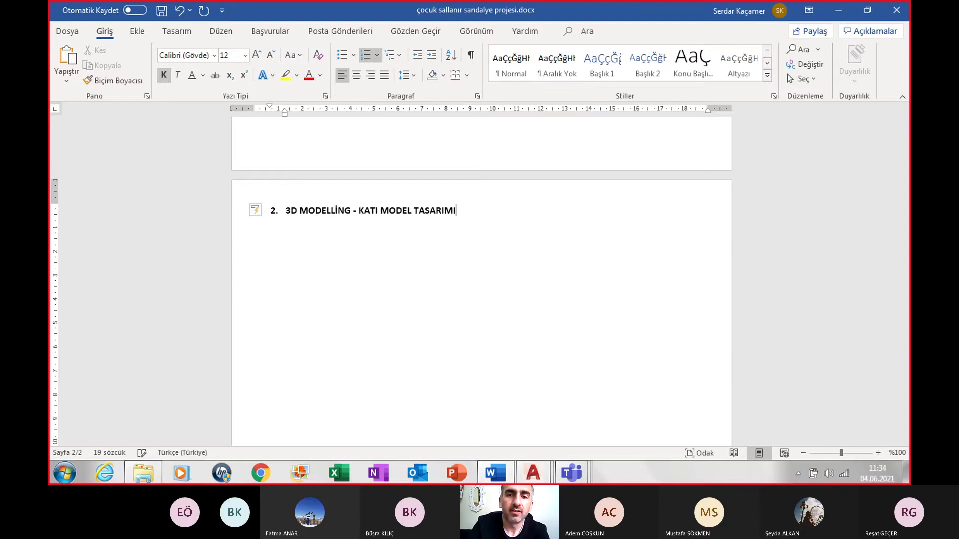
pyautogui.press('Return')
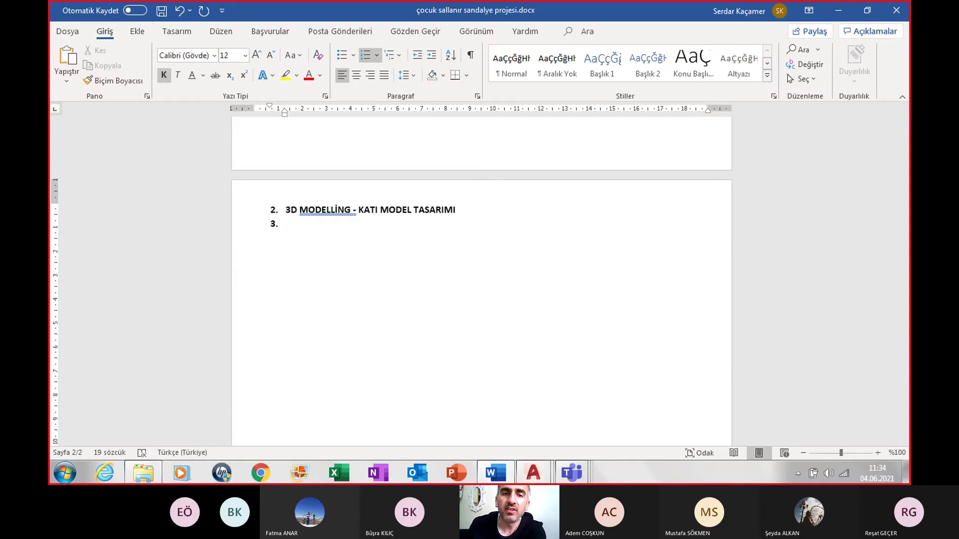
pyautogui.press('BackSpace')
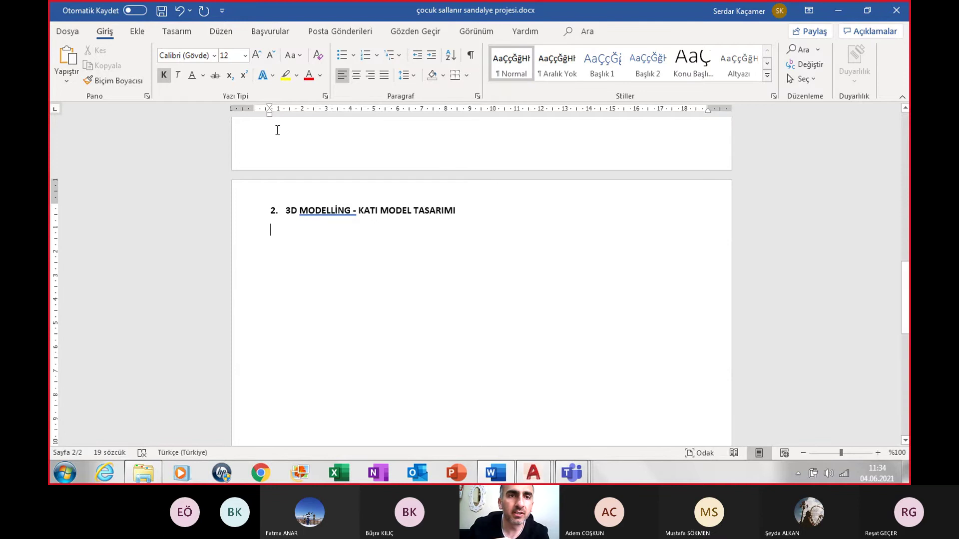
pyautogui.click(138, 31)
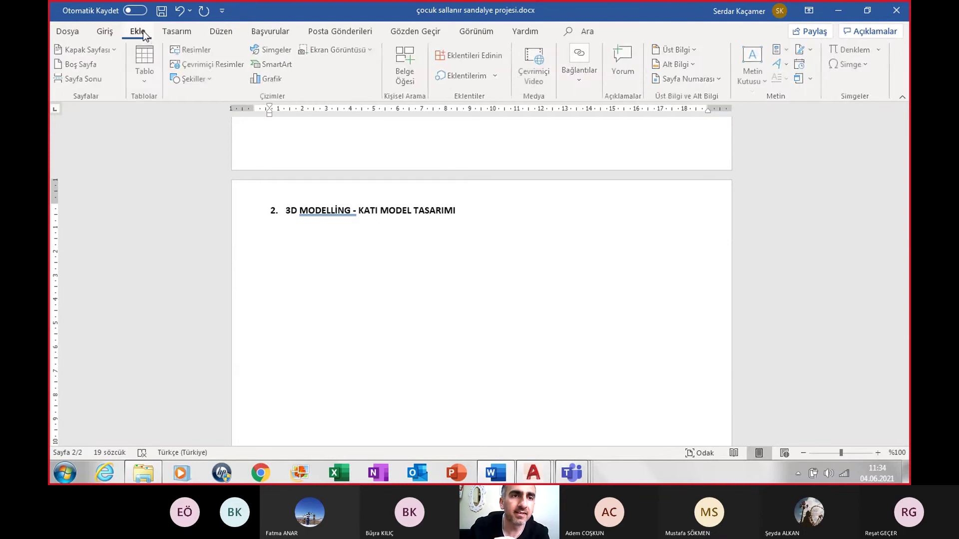
pyautogui.click(143, 75)
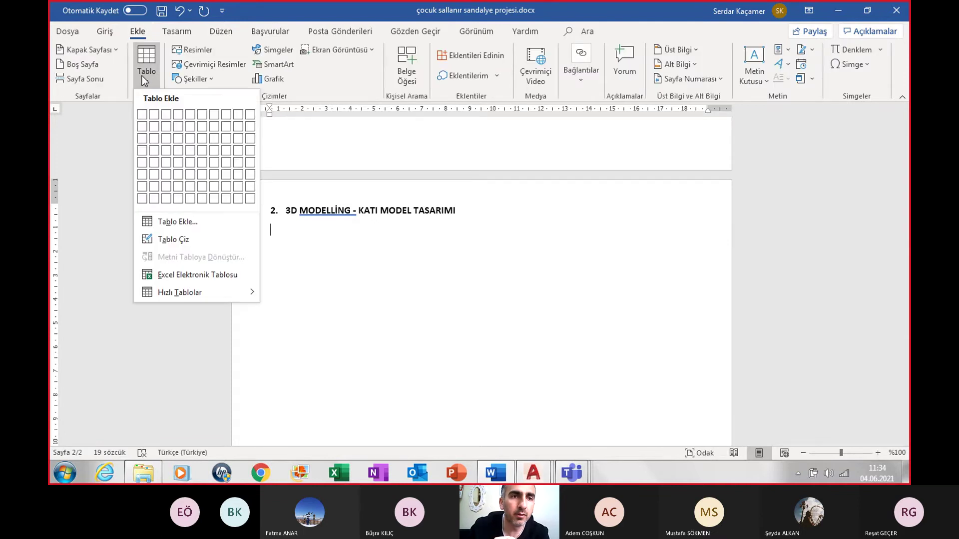
pyautogui.click(155, 127)
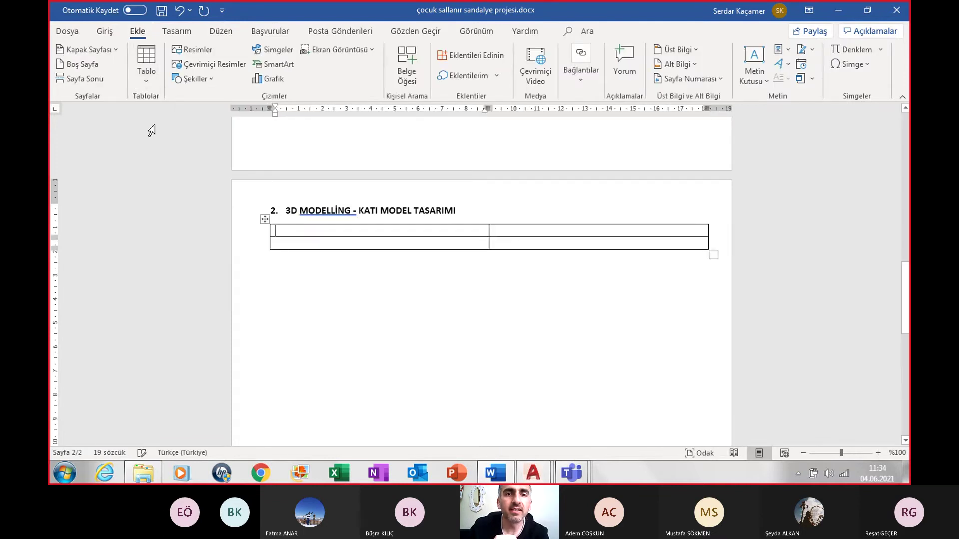
# - Copy the rendered chair model image from the project folder
pyautogui.click(160, 473)
pyautogui.click(187, 97)
pyautogui.rightClick(187, 94)
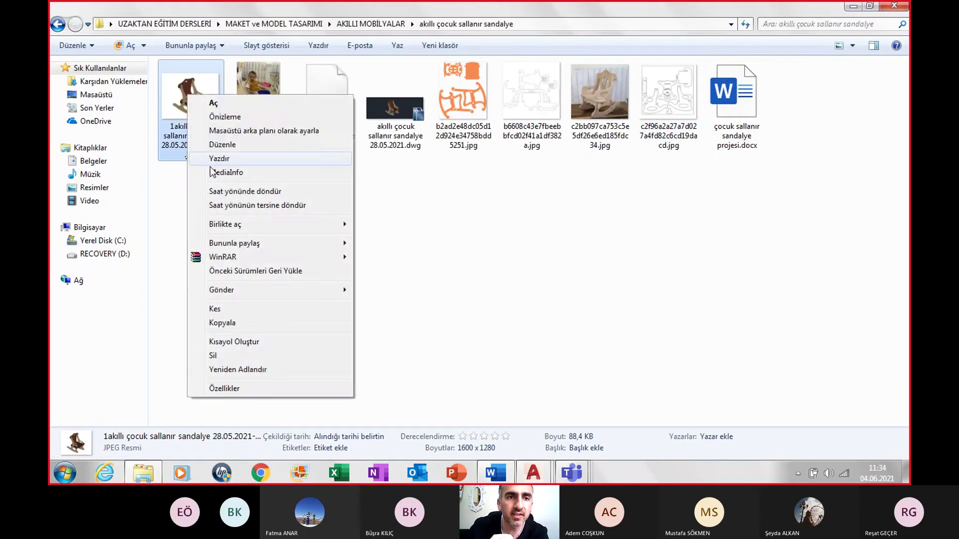
pyautogui.click(222, 323)
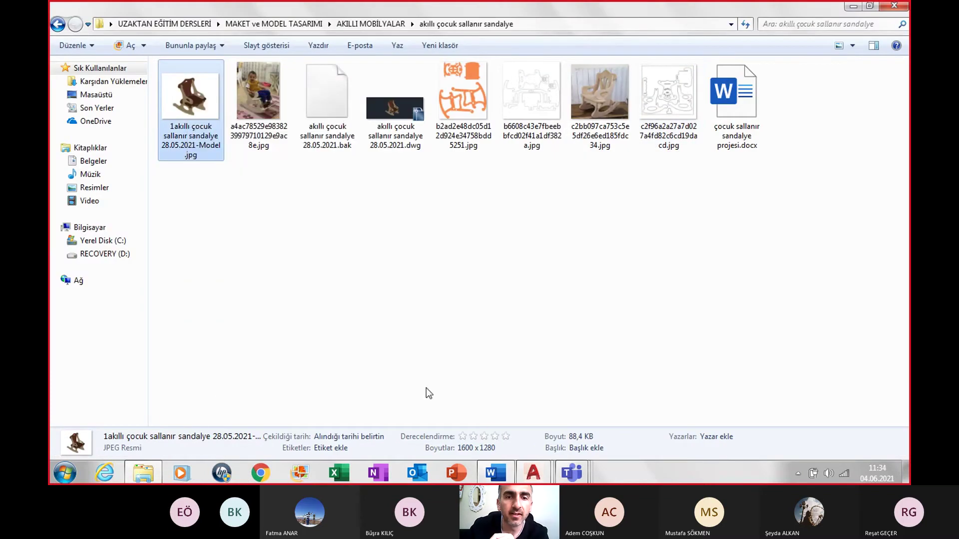
pyautogui.click(496, 474)
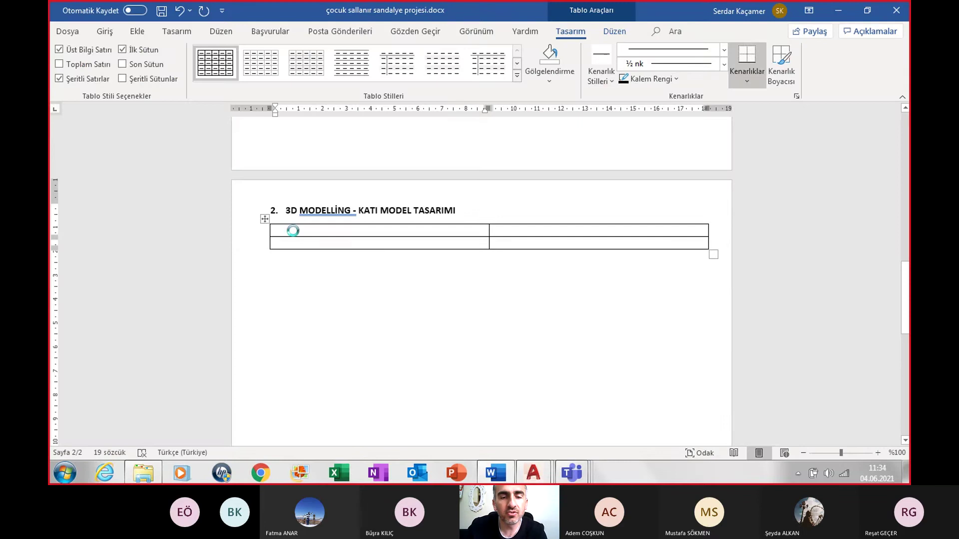
# - Paste the 3D chair model render into the left cell, shrink it to fit, and save
pyautogui.hotkey('ctrl', 'v')
pyautogui.click(401, 276)
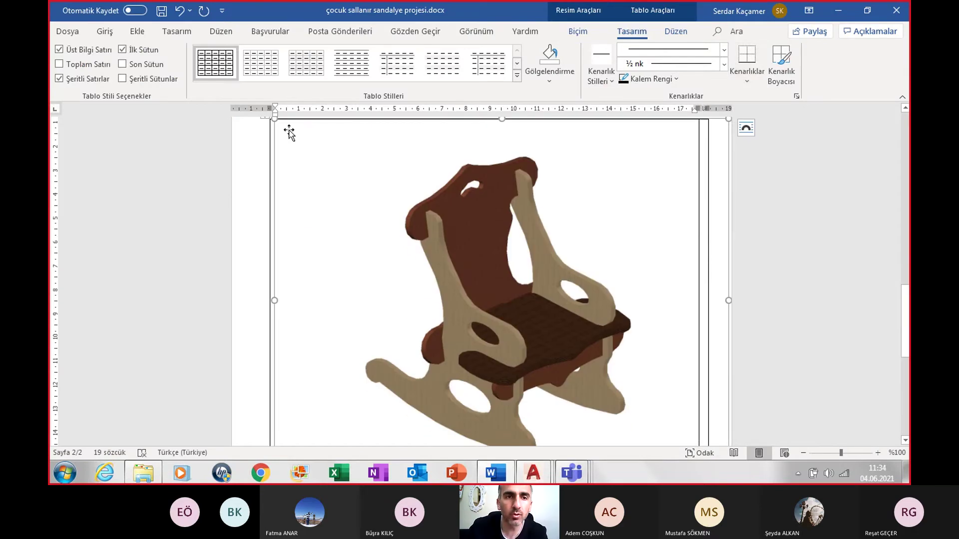
pyautogui.moveTo(274, 120); pyautogui.dragTo(486, 336)
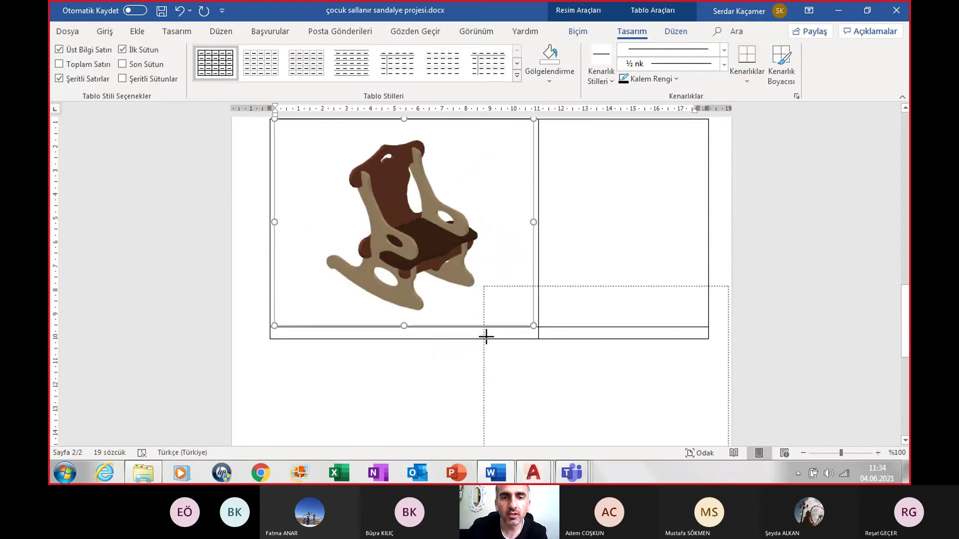
pyautogui.click(552, 306)
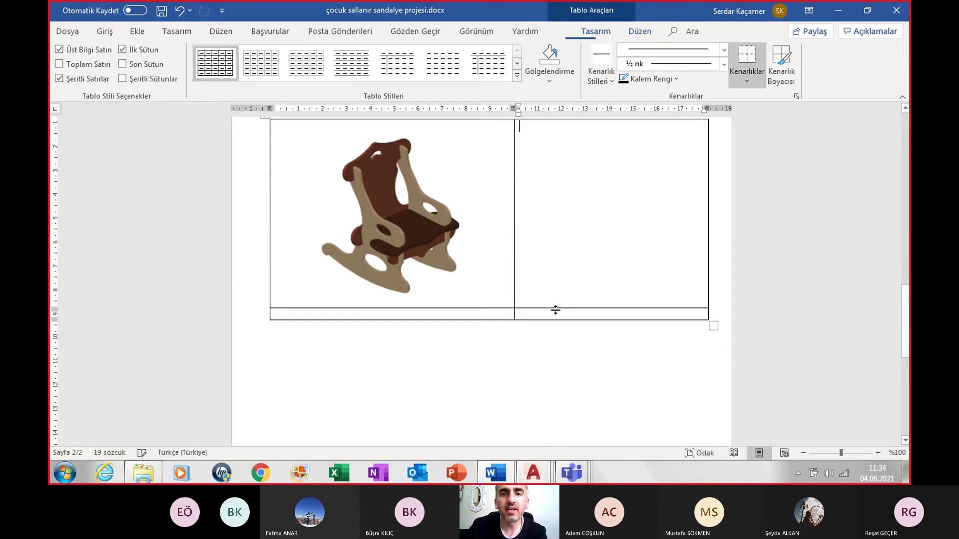
pyautogui.scroll(2, 559, 310)
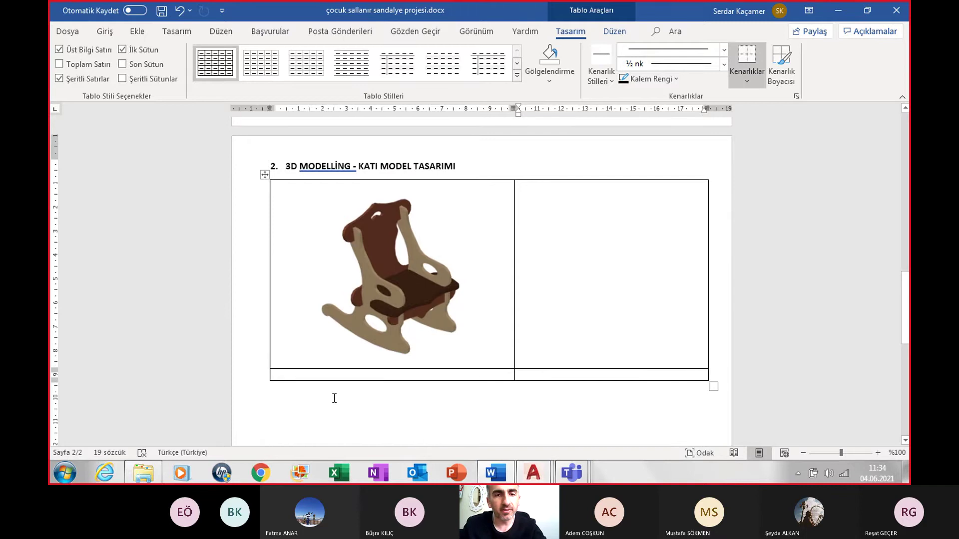
pyautogui.hotkey('ctrl', 's')
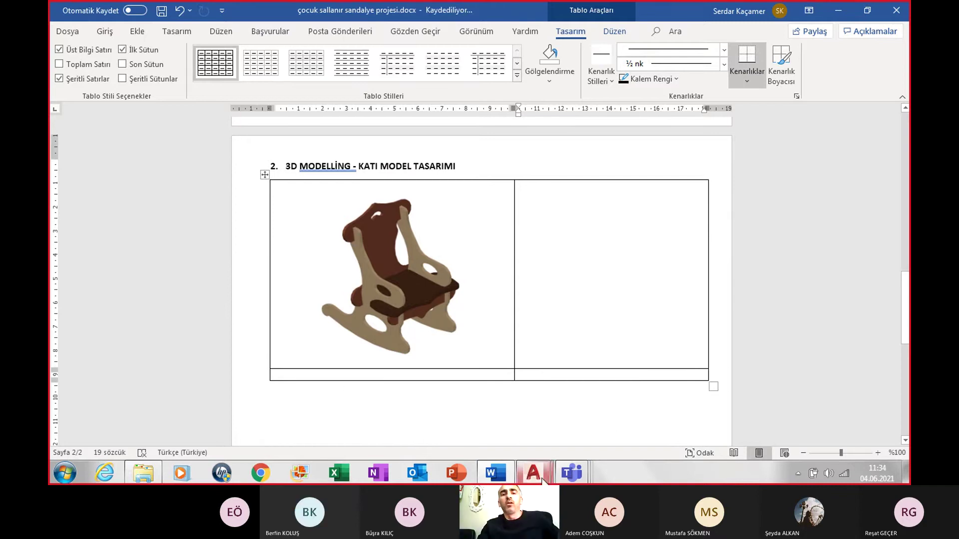
# - Move the rocking chair's near side panel 500 units away with the M command
pyautogui.moveTo(533, 473)
pyautogui.click(606, 414)
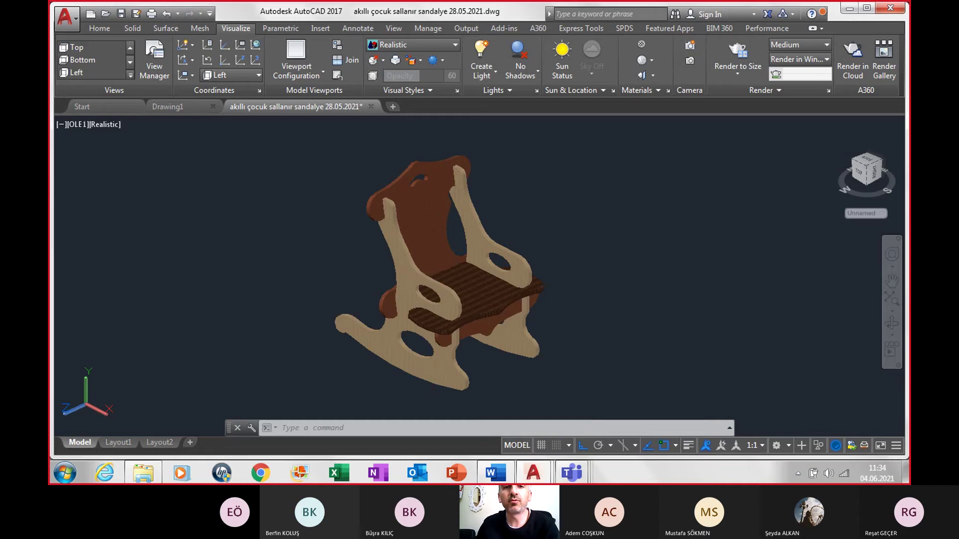
pyautogui.click(407, 289)
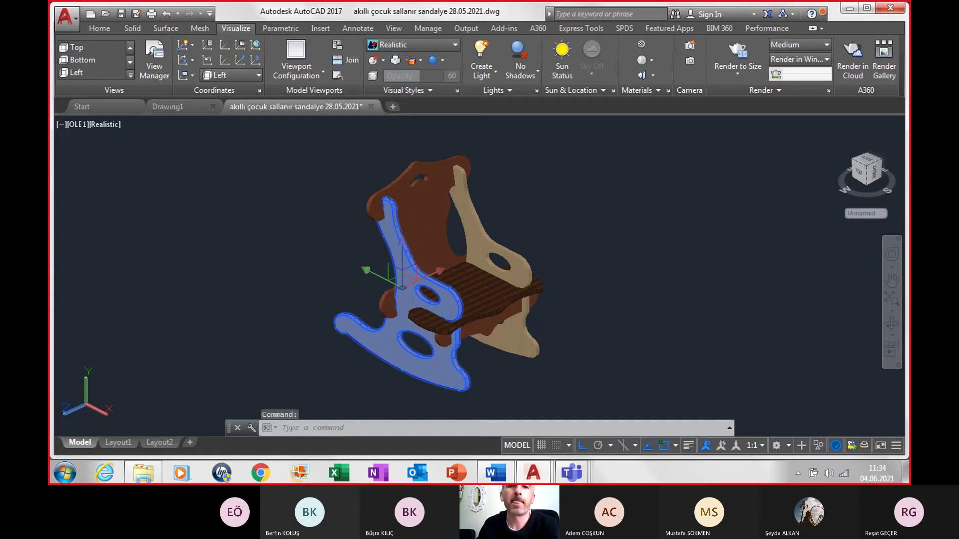
pyautogui.write('m')
pyautogui.press('Return')
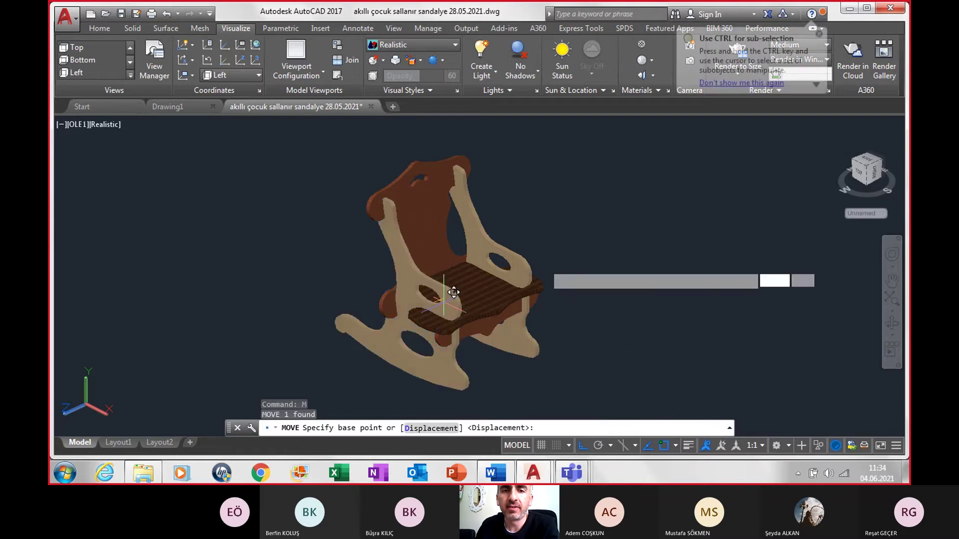
pyautogui.click(452, 295)
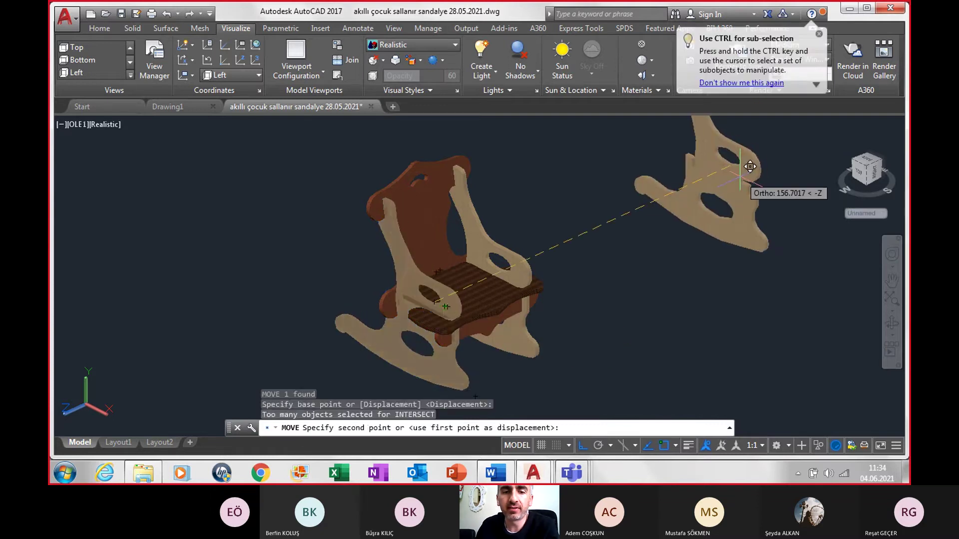
pyautogui.write('500')
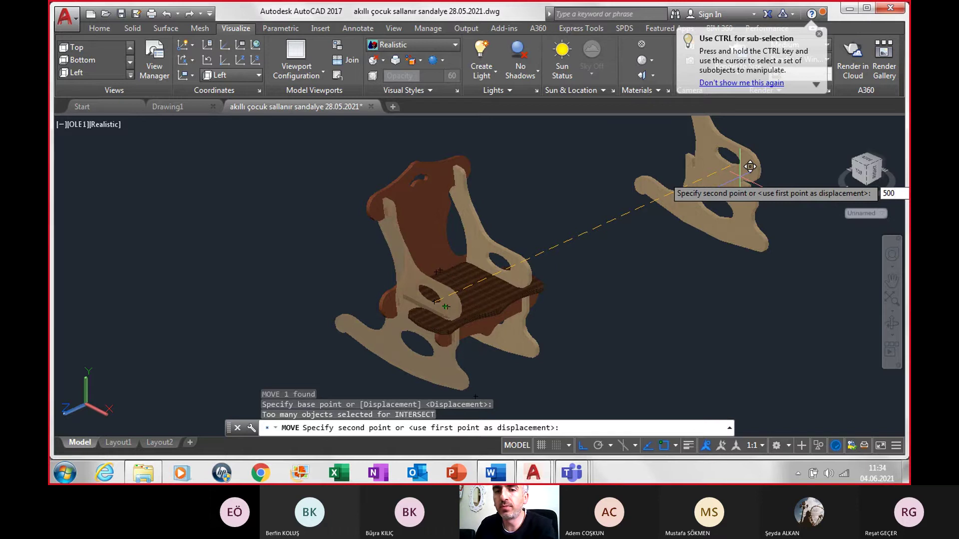
pyautogui.press('Return')
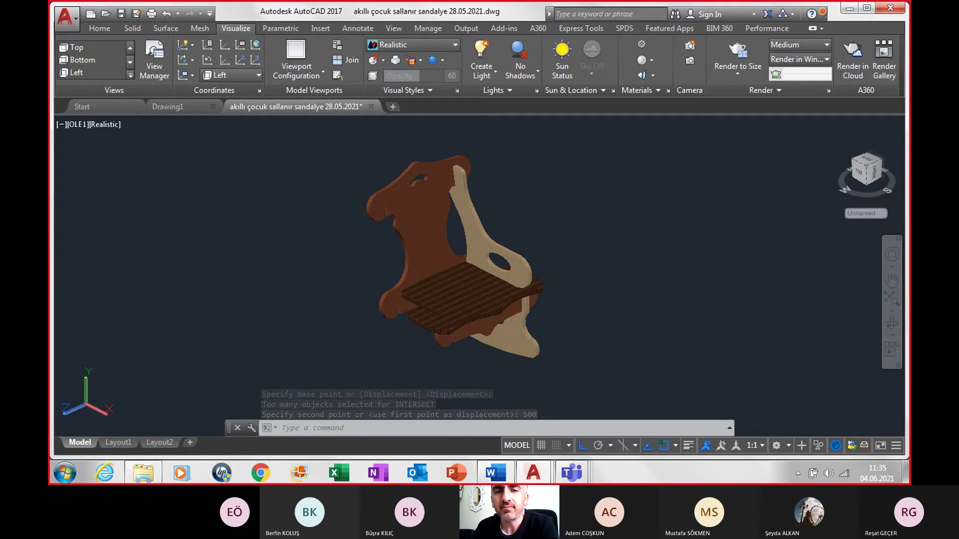
# - Set up a centred PublishToWeb JPG.pc3 plot of a window around the open chair
pyautogui.hotkey('ctrl', 'p')
pyautogui.click(335, 145)
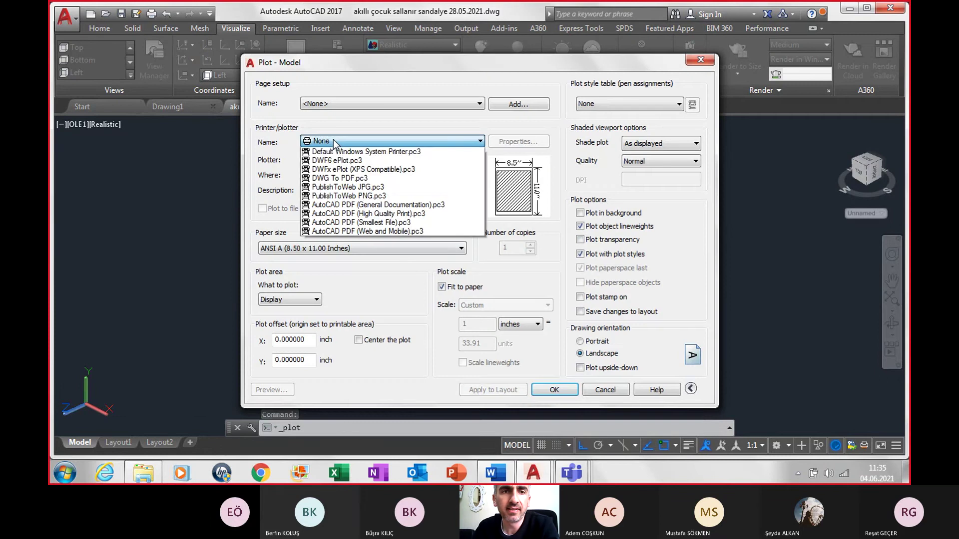
pyautogui.click(363, 229)
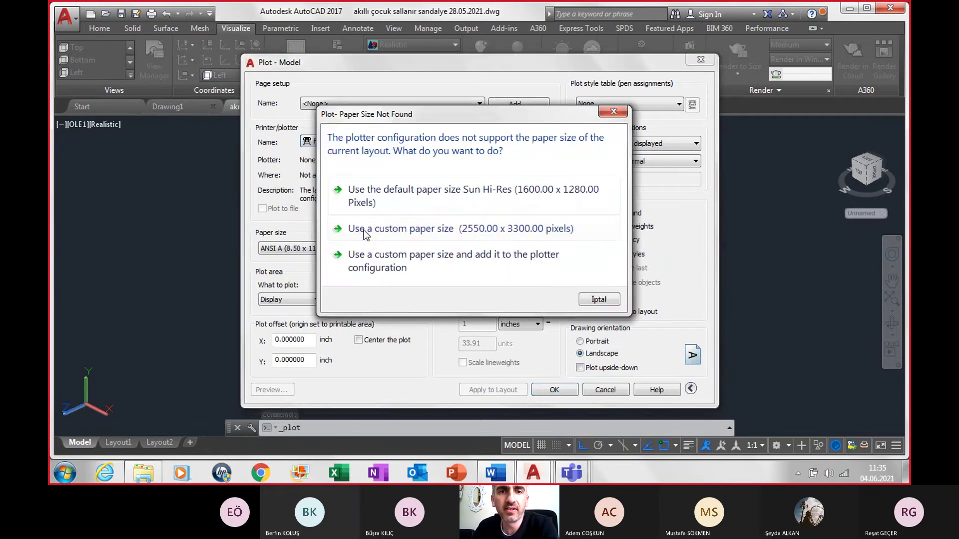
pyautogui.click(467, 190)
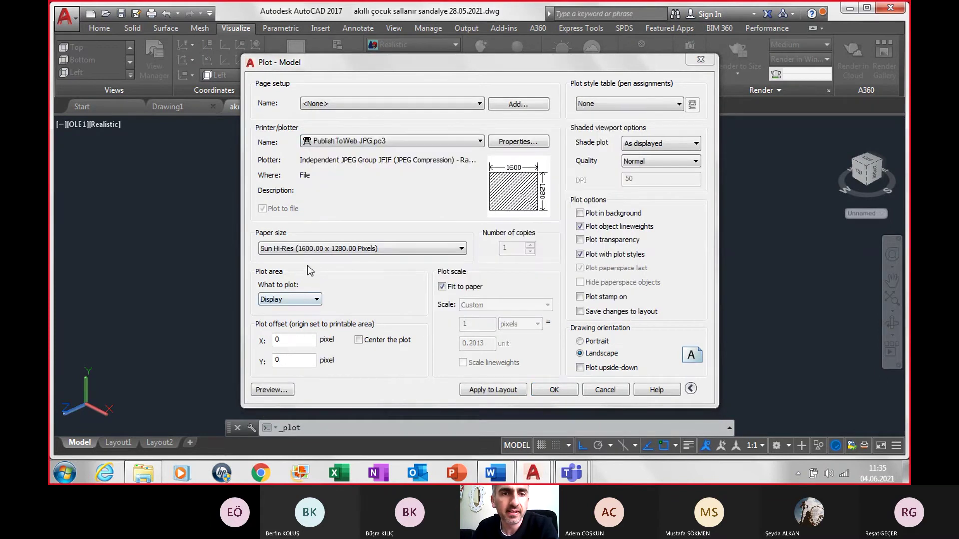
pyautogui.click(308, 300)
pyautogui.click(270, 338)
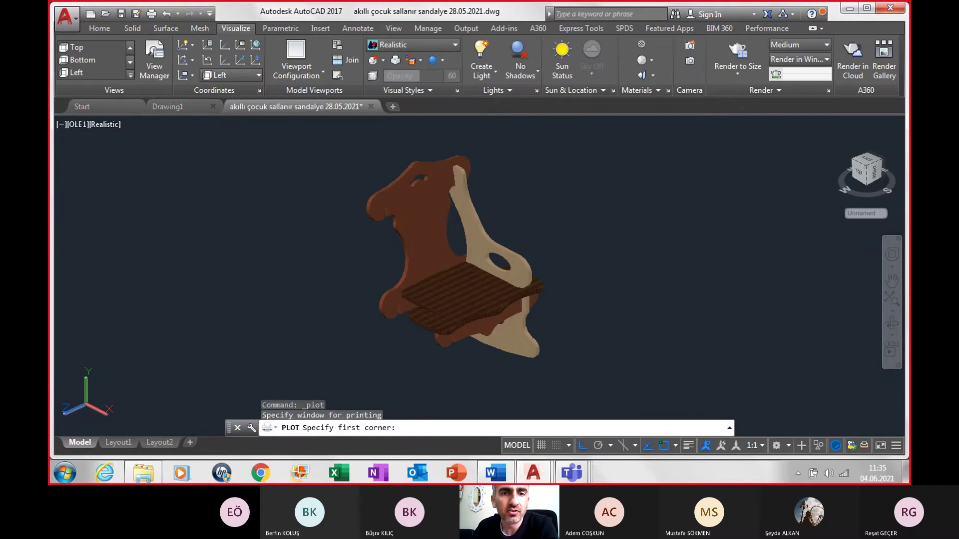
pyautogui.click(613, 399)
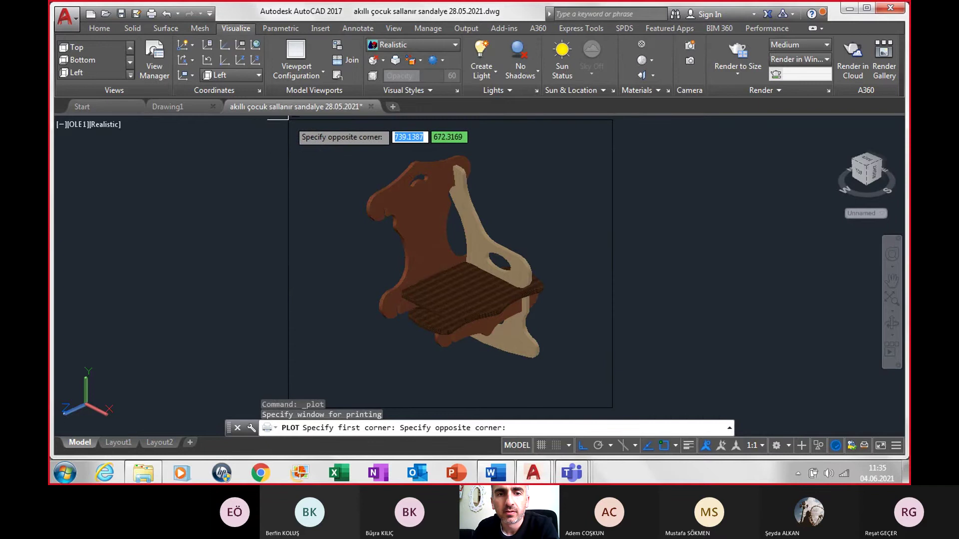
pyautogui.click(289, 119)
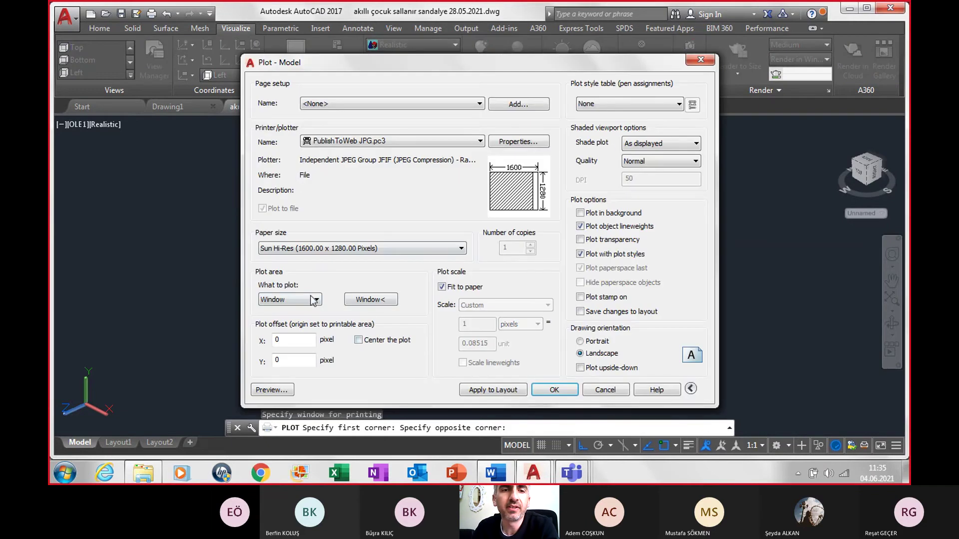
pyautogui.click(368, 341)
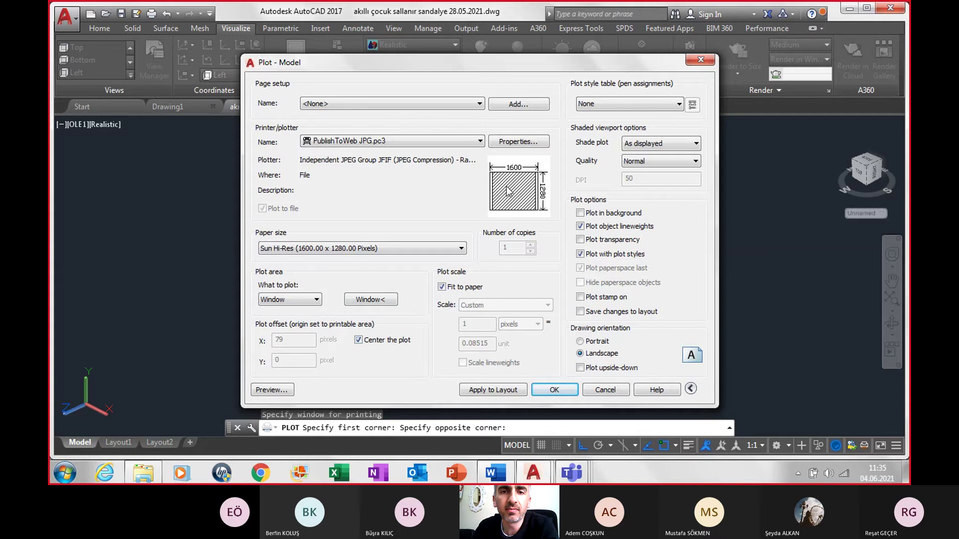
# - Save the plot as '2akıllı çocuk sallanır sandalye 28.05.2021-Model.jpg'
pyautogui.click(552, 390)
pyautogui.click(410, 341)
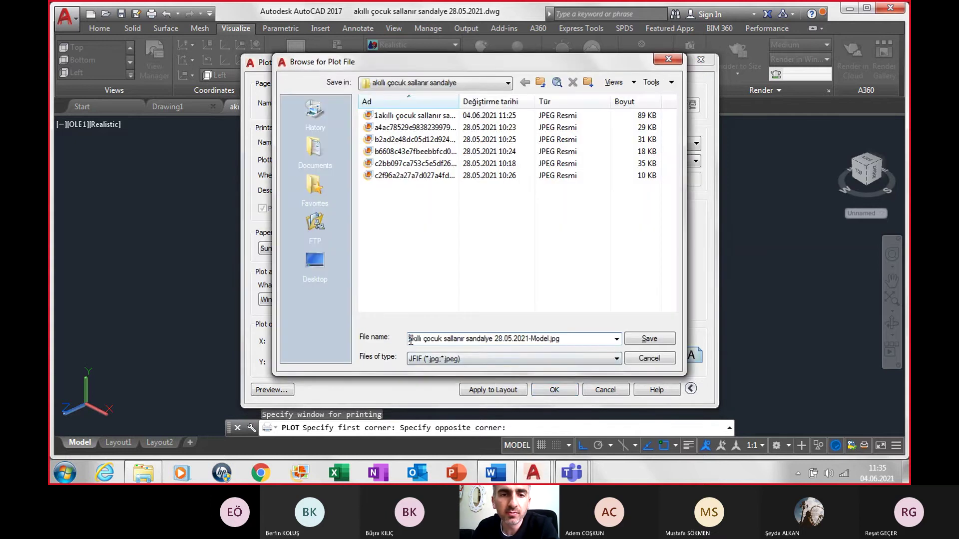
pyautogui.write('2')
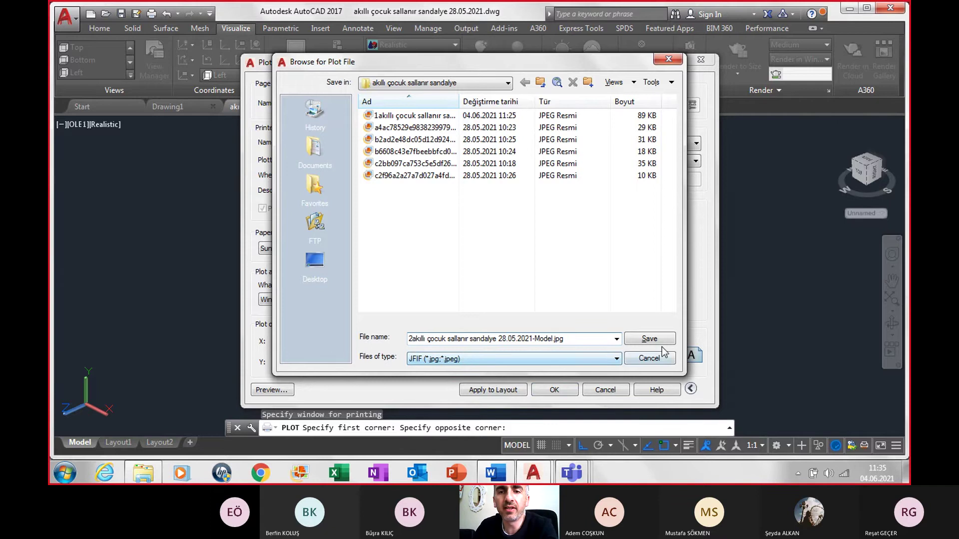
pyautogui.click(648, 340)
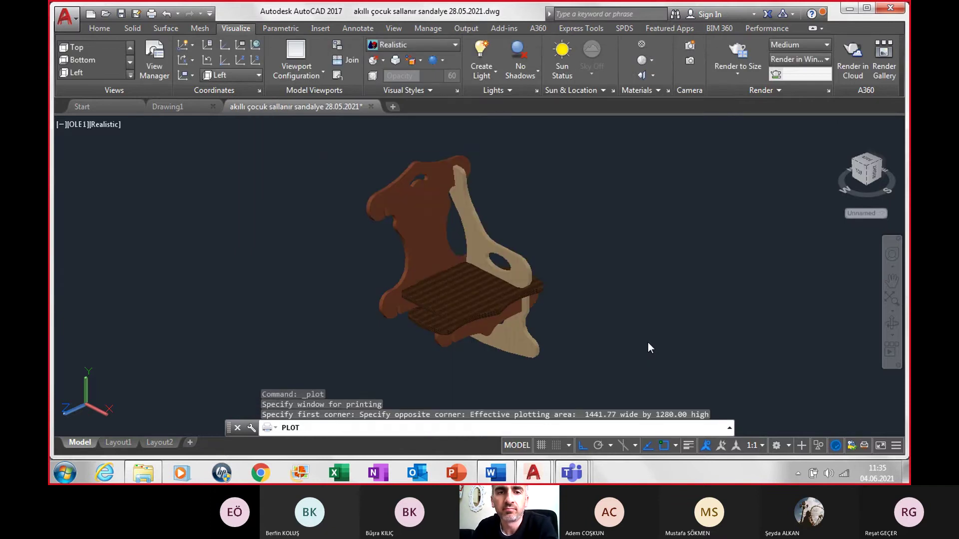
# - Zoom out and move the detached side panel 500 units back onto the chair
pyautogui.scroll(-3, 647, 341)
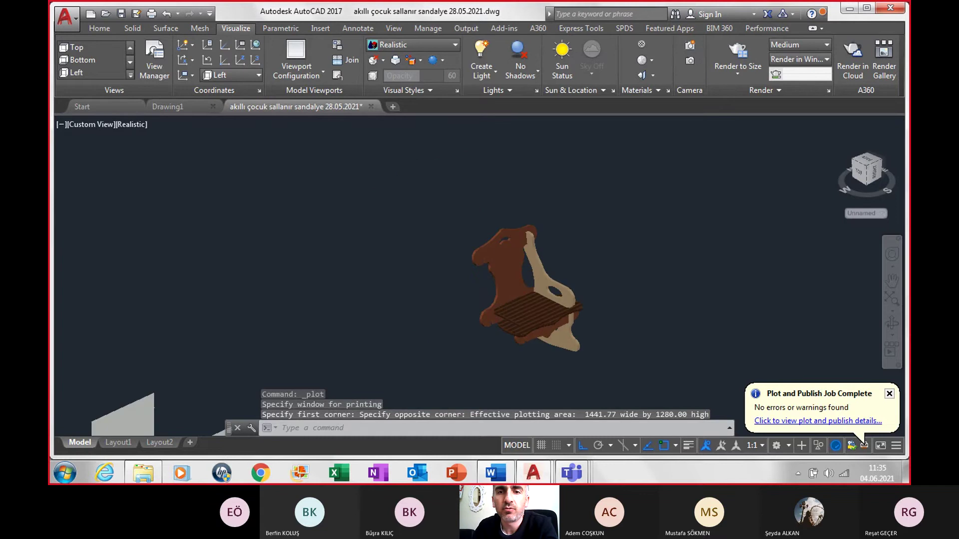
pyautogui.scroll(-1, 659, 330)
pyautogui.scroll(-2, 680, 311)
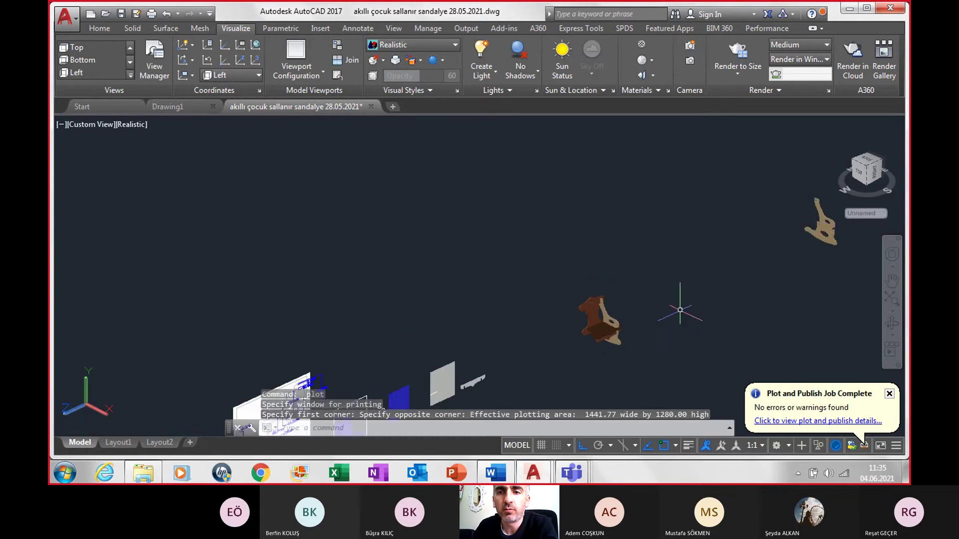
pyautogui.click(819, 225)
pyautogui.write('m')
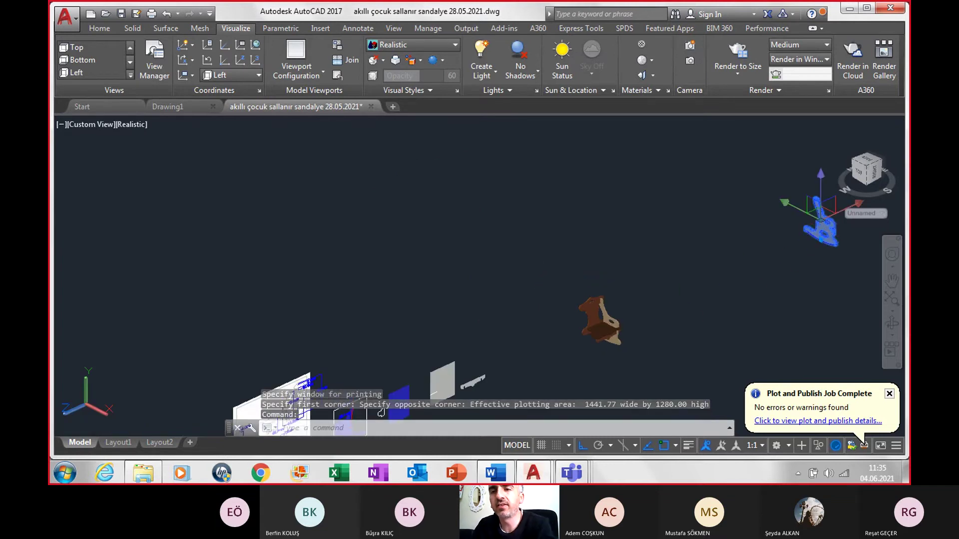
pyautogui.press('Return')
pyautogui.click(806, 229)
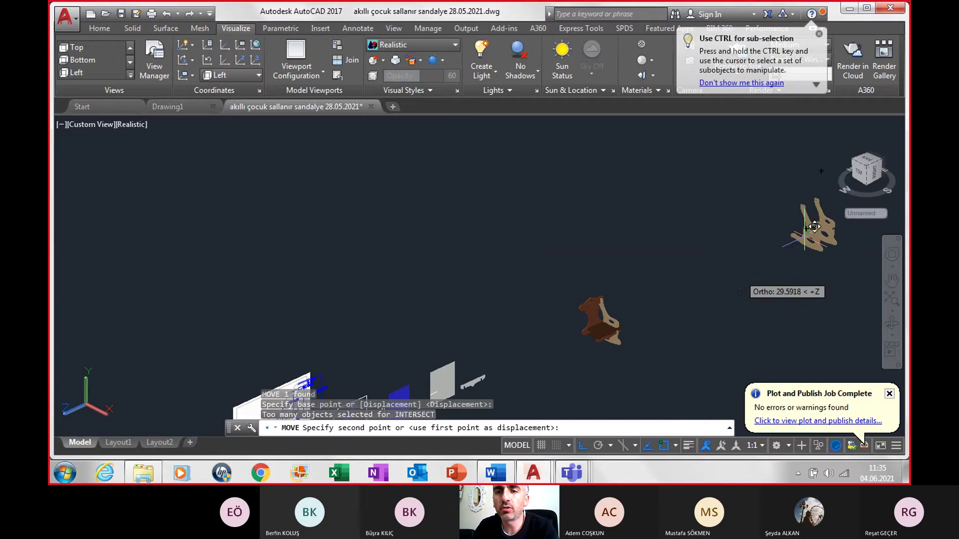
pyautogui.write('500')
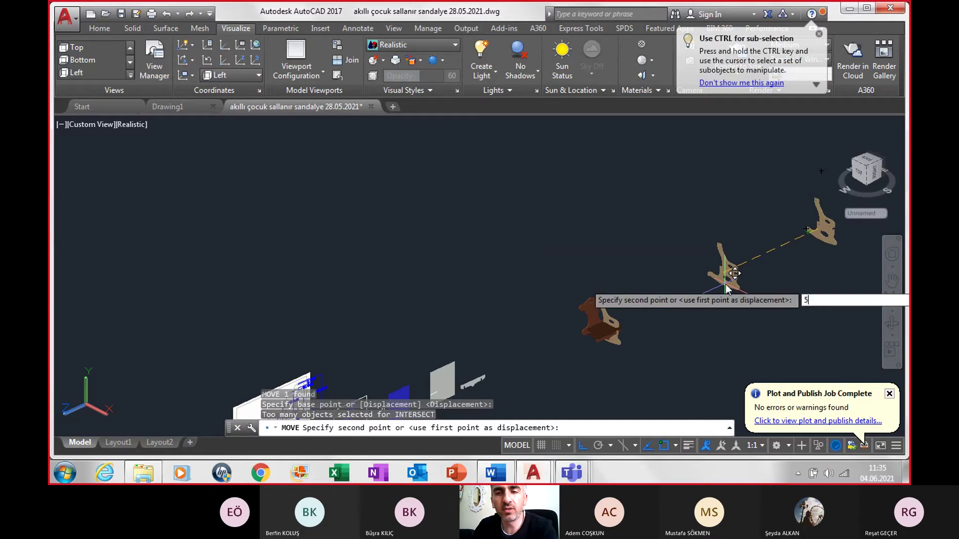
pyautogui.press('Return')
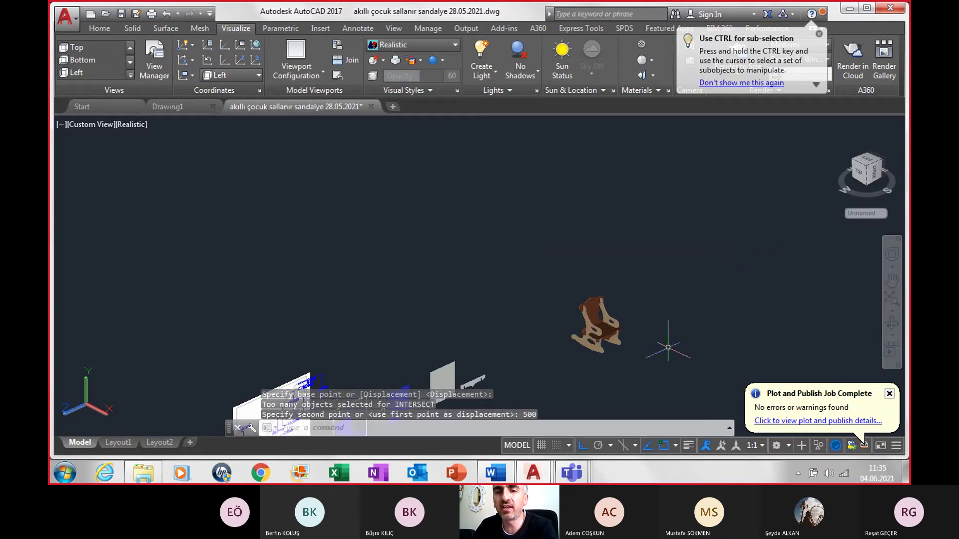
# - Zoom back in on the reassembled rocking chair
pyautogui.scroll(3, 622, 357)
pyautogui.scroll(4, 601, 292)
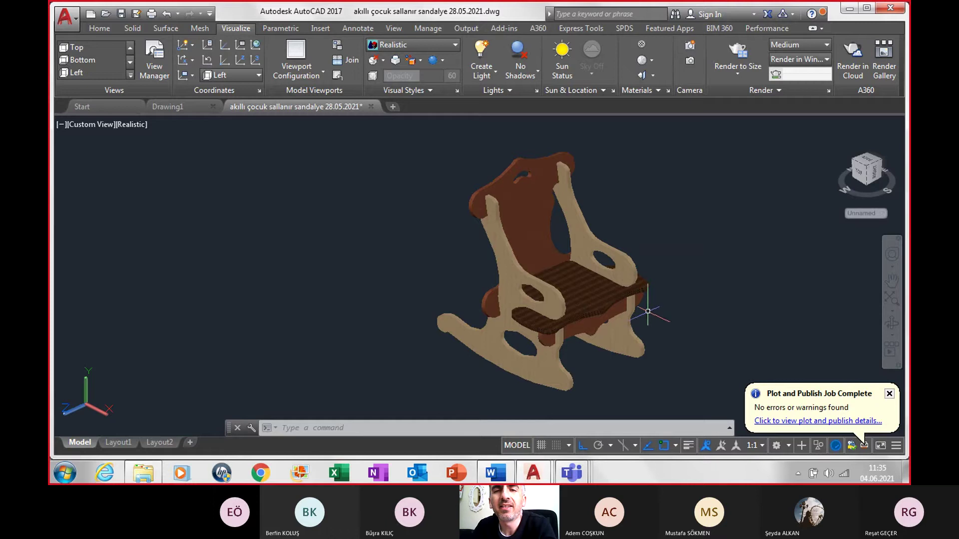
pyautogui.click(596, 289)
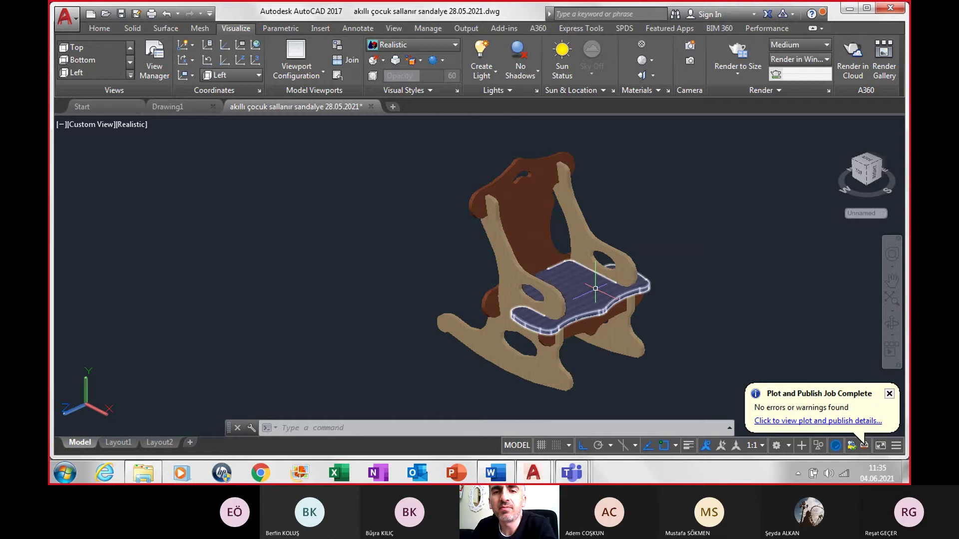
pyautogui.press('Escape')
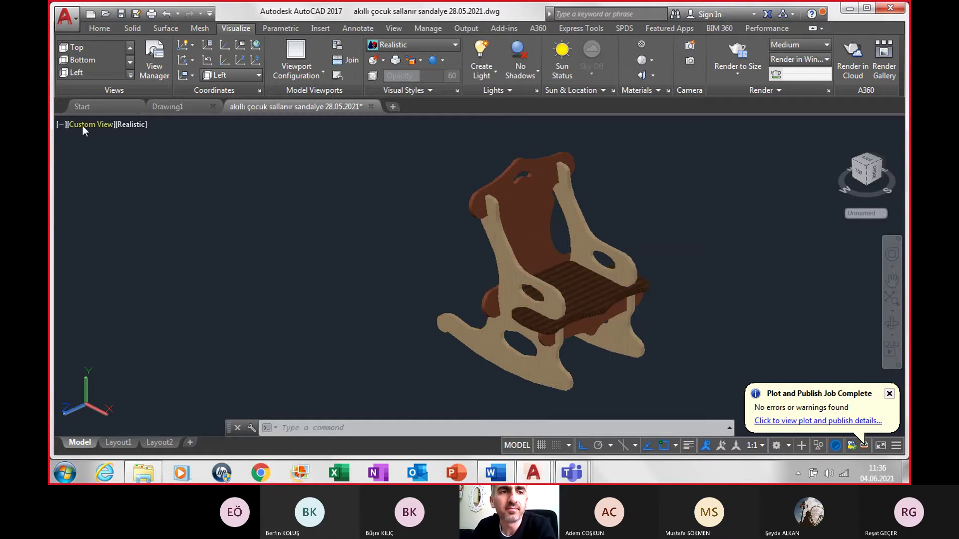
# - In Top view, SLICE the six chair parts down the middle, keeping both sides
pyautogui.click(82, 125)
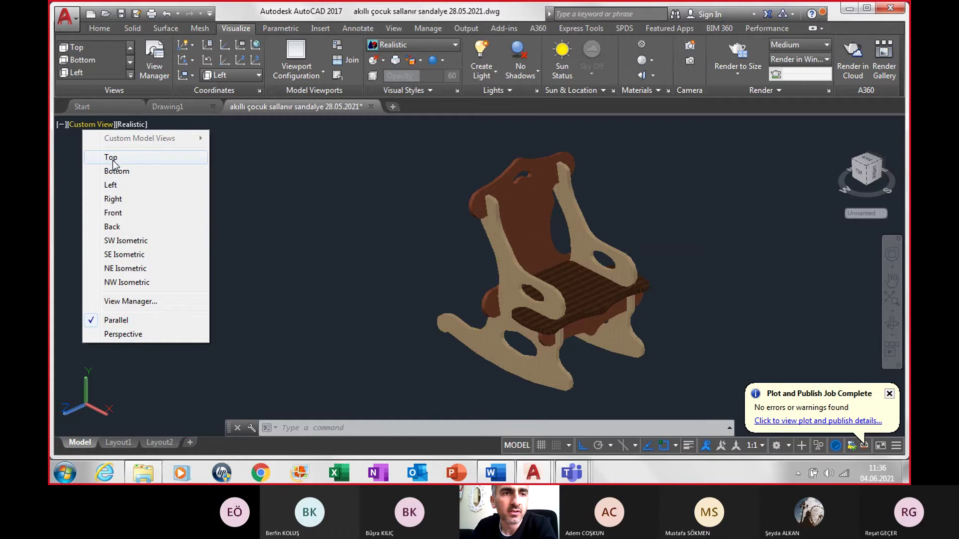
pyautogui.click(111, 156)
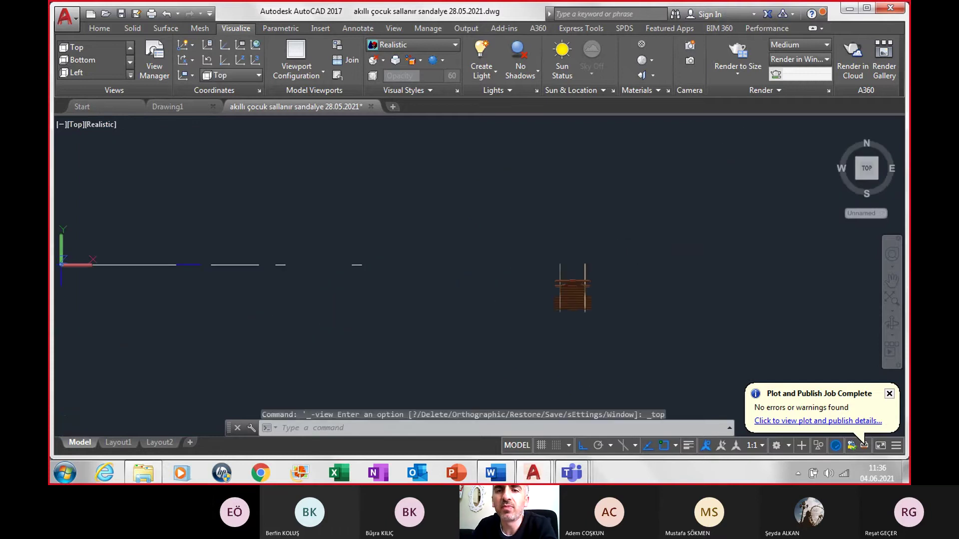
pyautogui.moveTo(632, 255); pyautogui.dragTo(514, 220, button='middle')
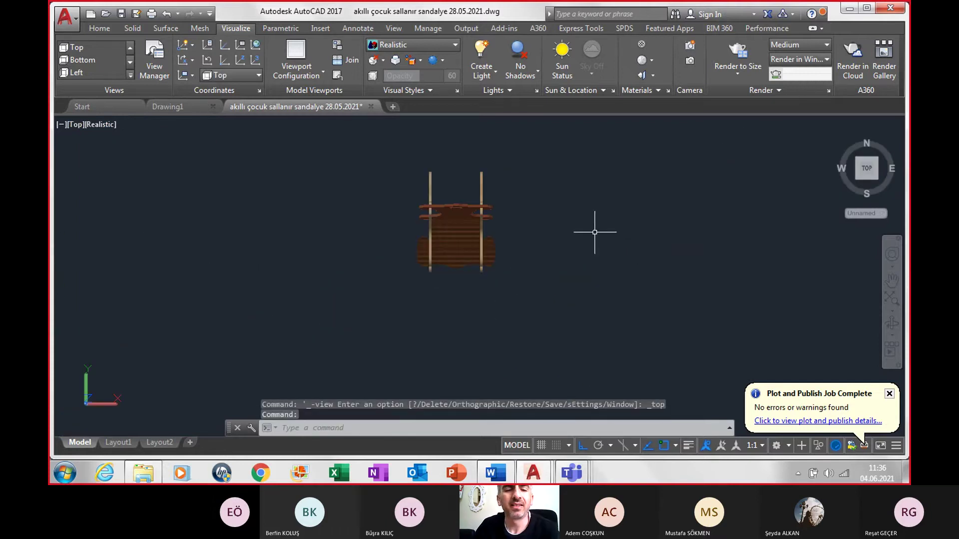
pyautogui.write('SLICE')
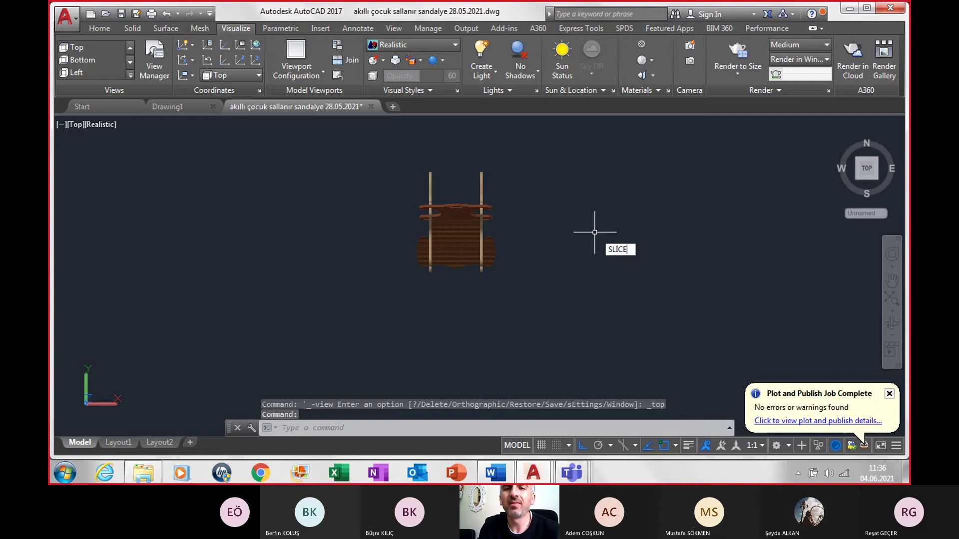
pyautogui.press('Return')
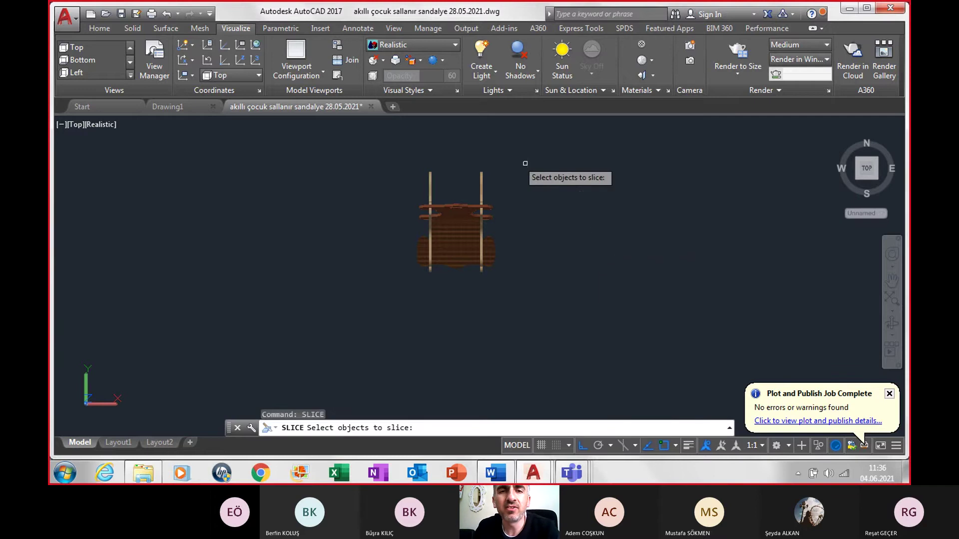
pyautogui.click(391, 139)
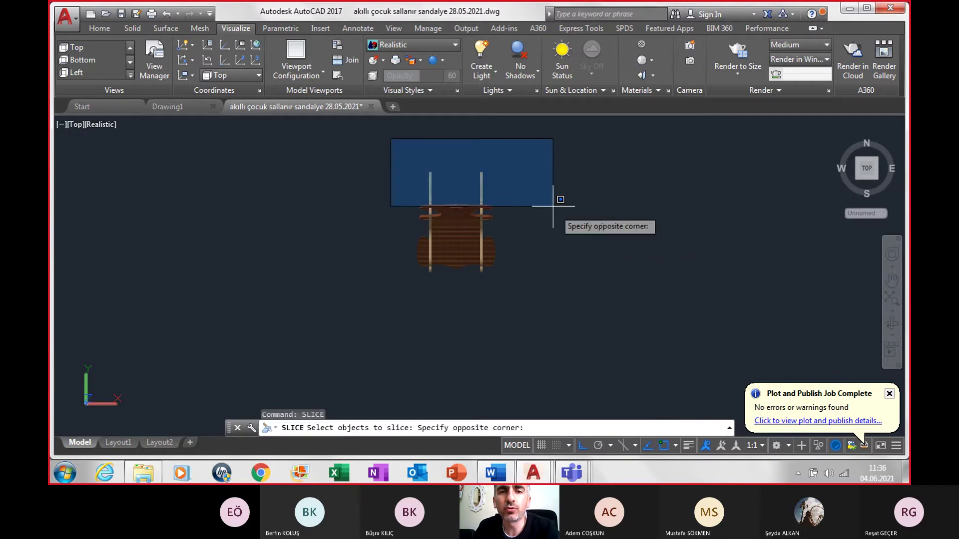
pyautogui.click(565, 322)
pyautogui.press('Return')
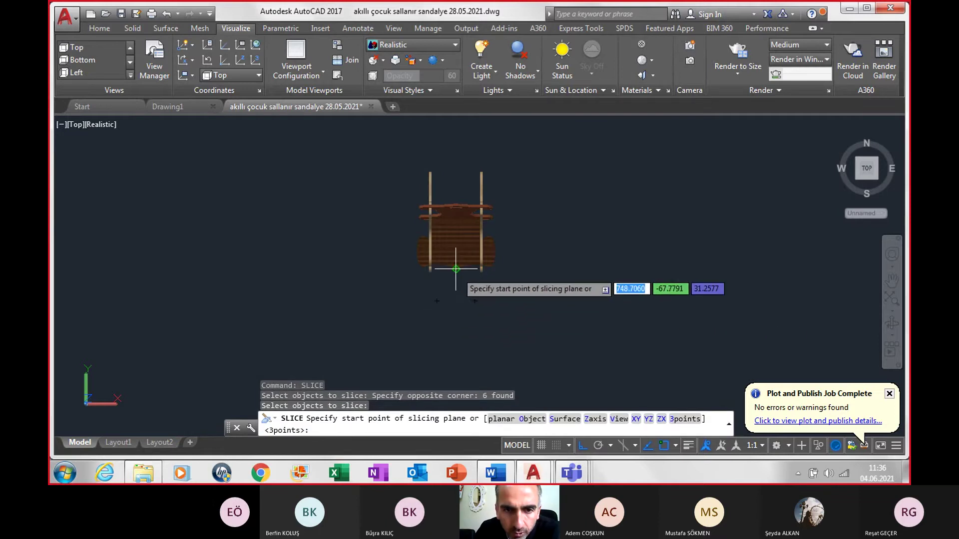
pyautogui.click(455, 302)
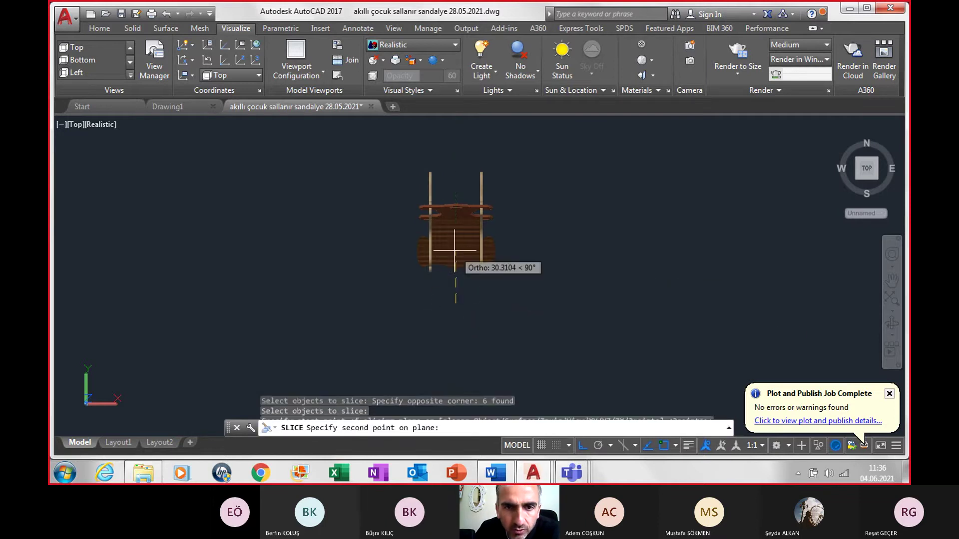
pyautogui.click(454, 139)
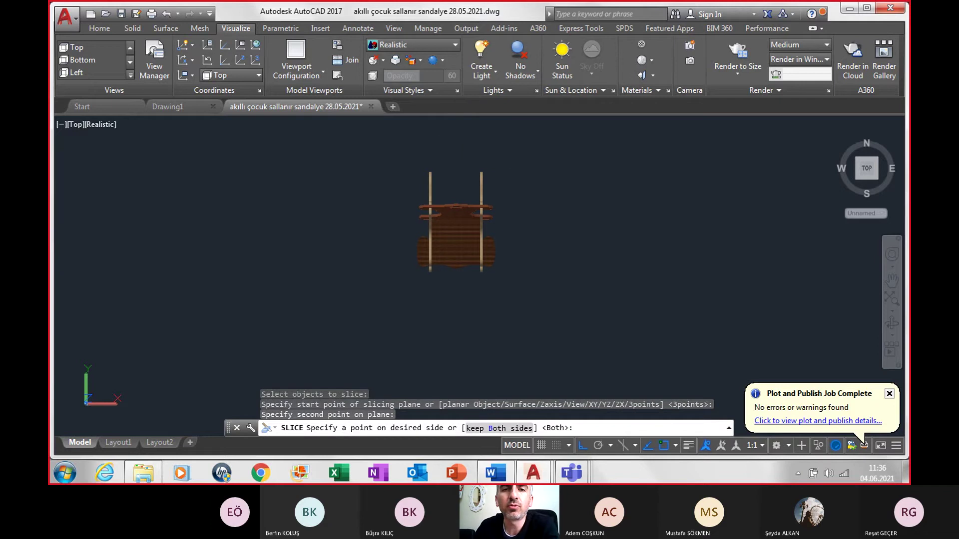
pyautogui.press('Return')
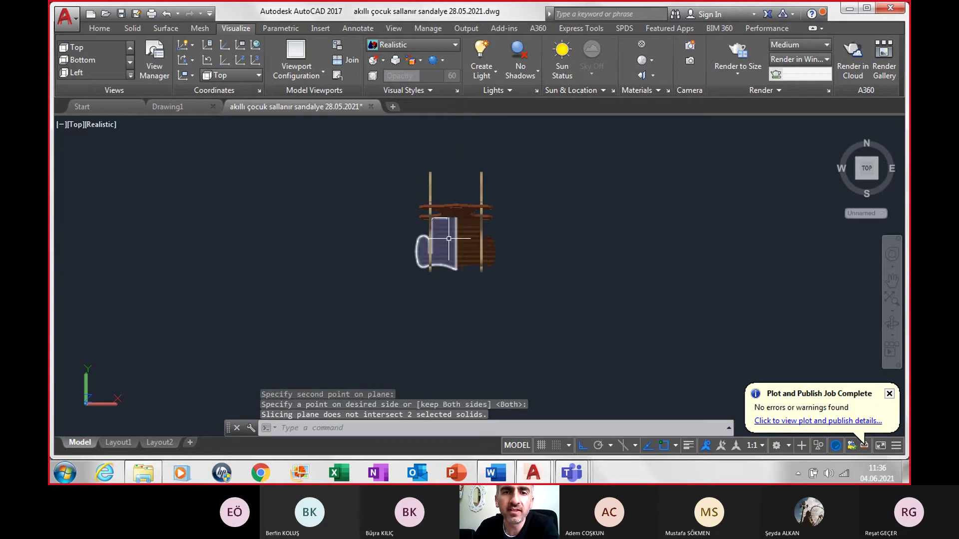
# - Erase the six left-half parts and show the half chair in SW Isometric
pyautogui.click(402, 135)
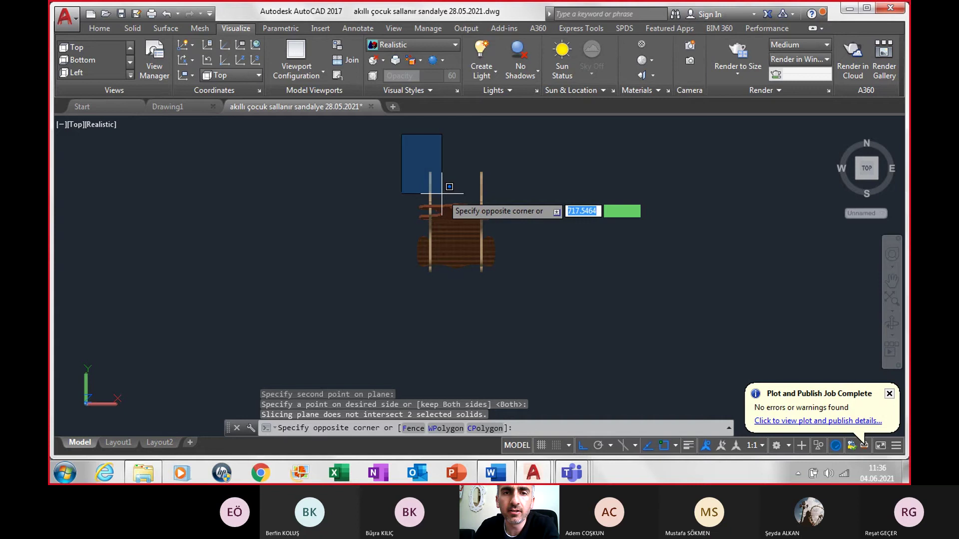
pyautogui.click(471, 305)
pyautogui.press('Delete')
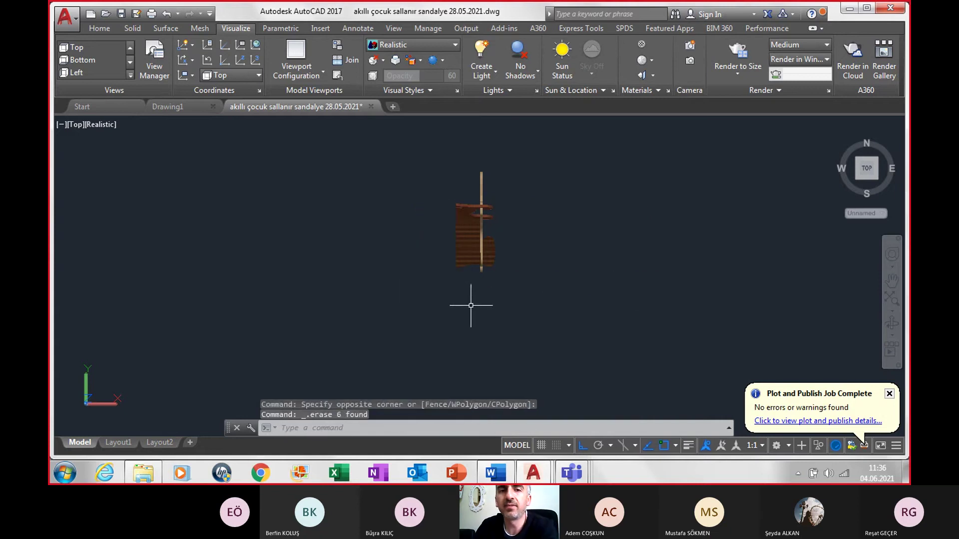
pyautogui.click(76, 125)
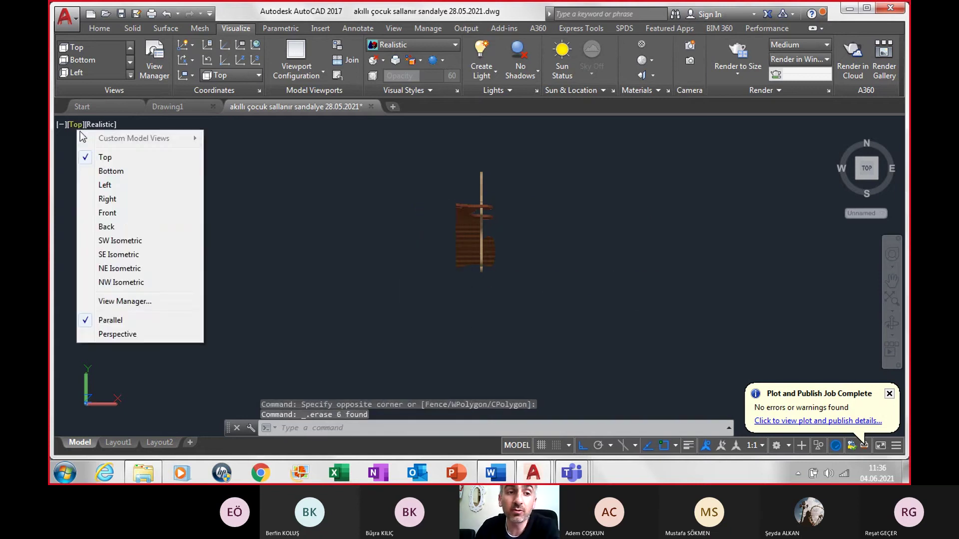
pyautogui.click(123, 240)
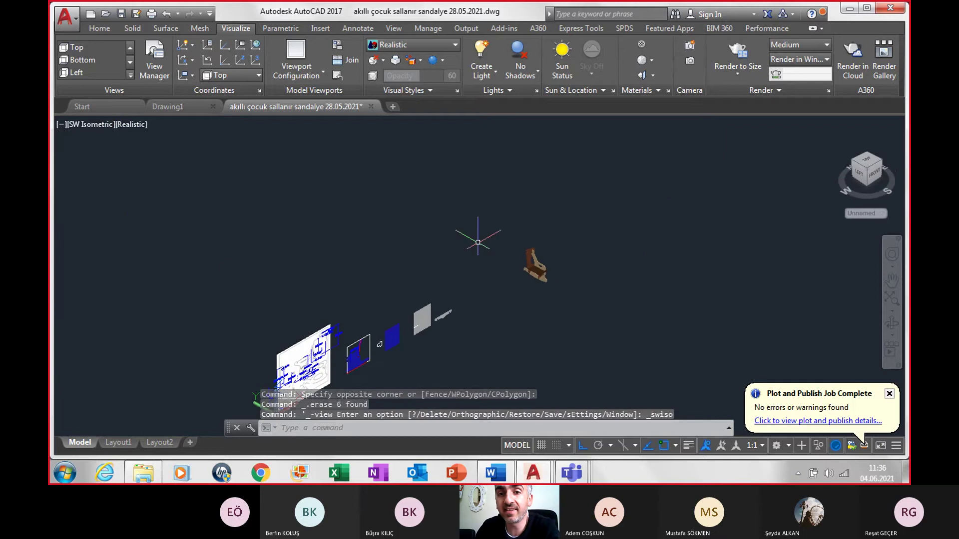
pyautogui.scroll(2, 574, 288)
pyautogui.scroll(4, 548, 241)
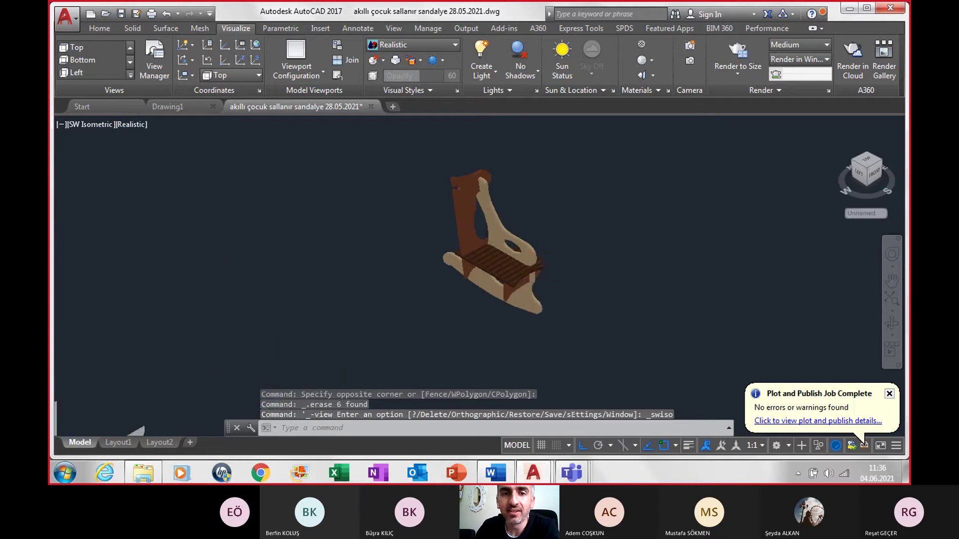
pyautogui.moveTo(548, 240); pyautogui.dragTo(551, 262, button='middle')
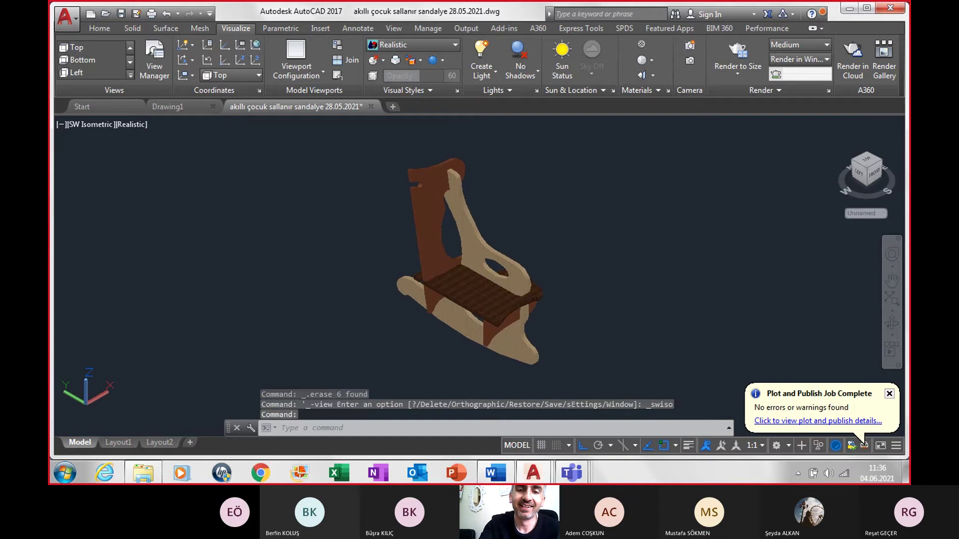
# - Set up a centred PublishToWeb JPG.pc3 plot of a window around the half chair
pyautogui.hotkey('ctrl', 'p')
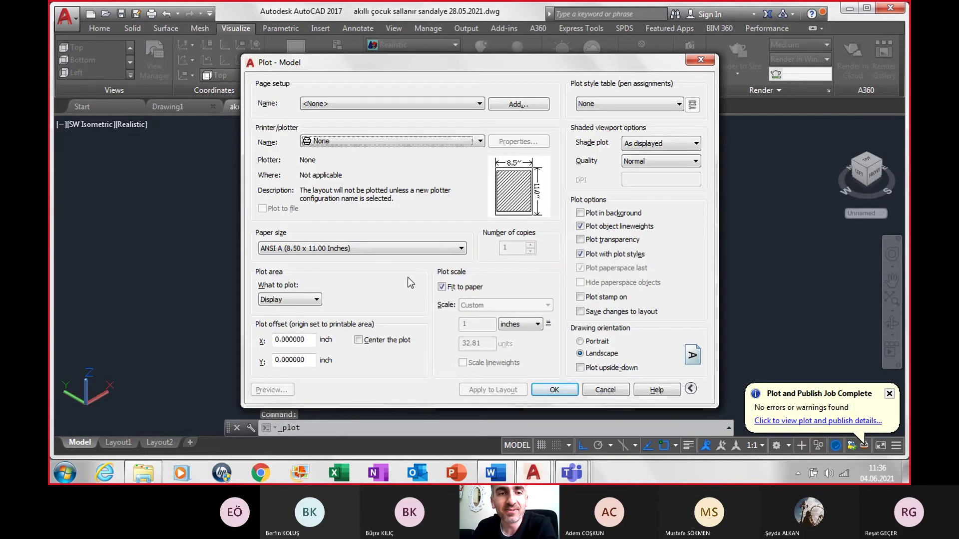
pyautogui.click(394, 137)
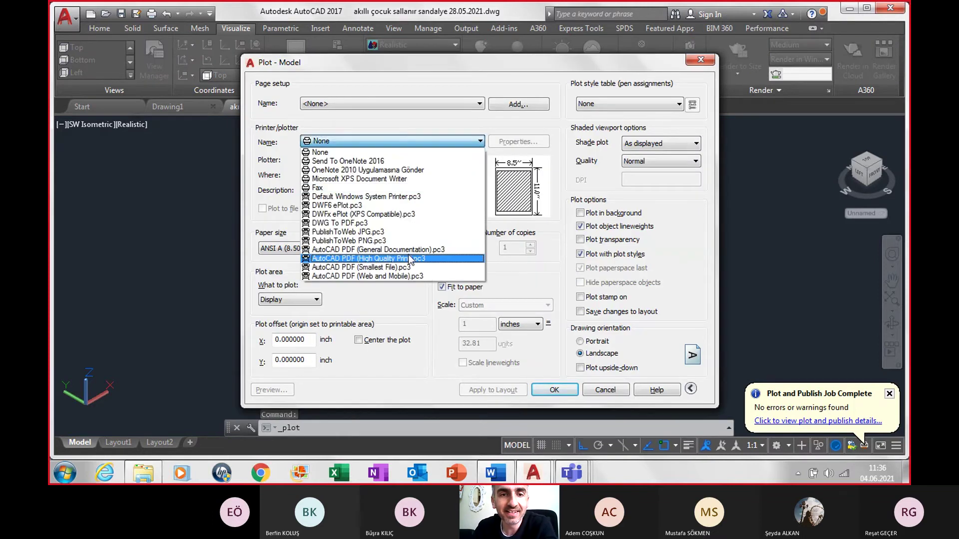
pyautogui.click(390, 232)
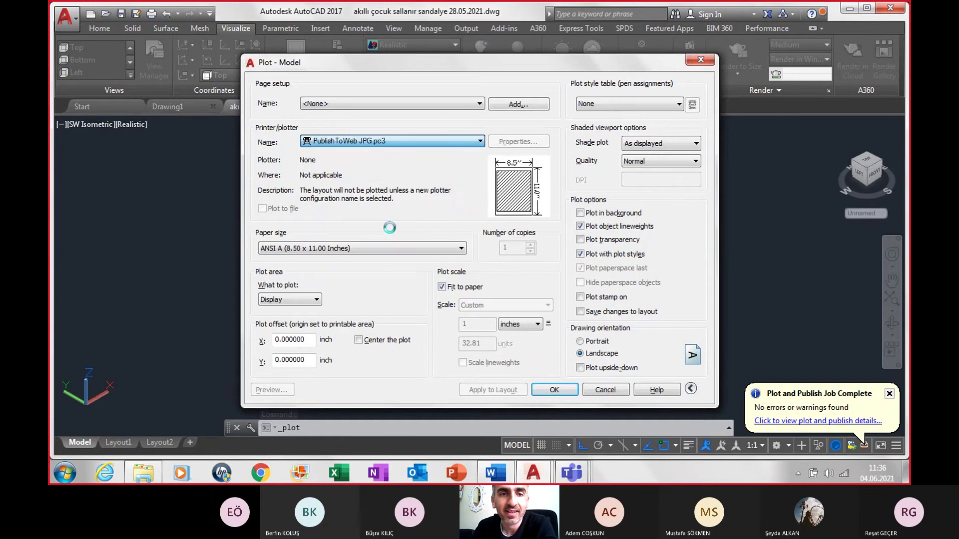
pyautogui.click(452, 195)
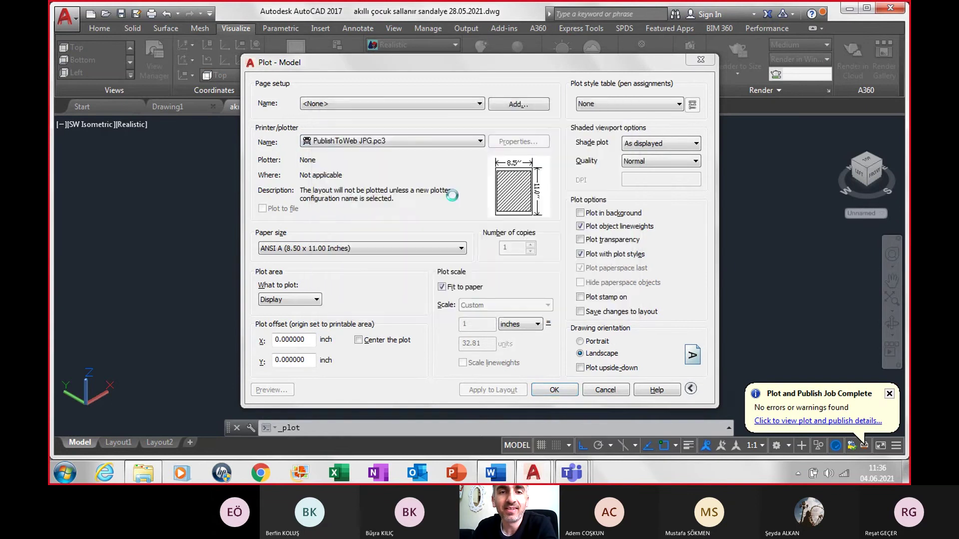
pyautogui.click(287, 298)
pyautogui.click(298, 334)
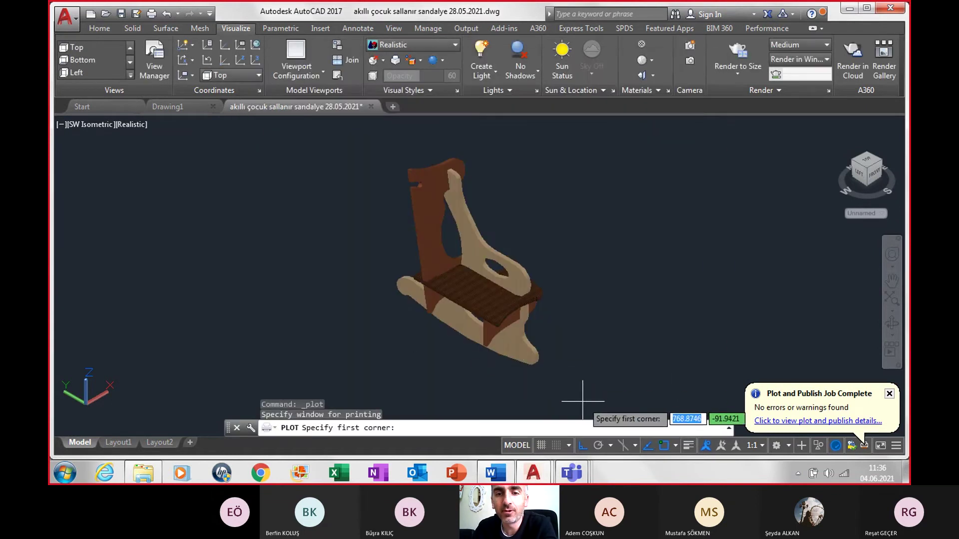
pyautogui.click(593, 414)
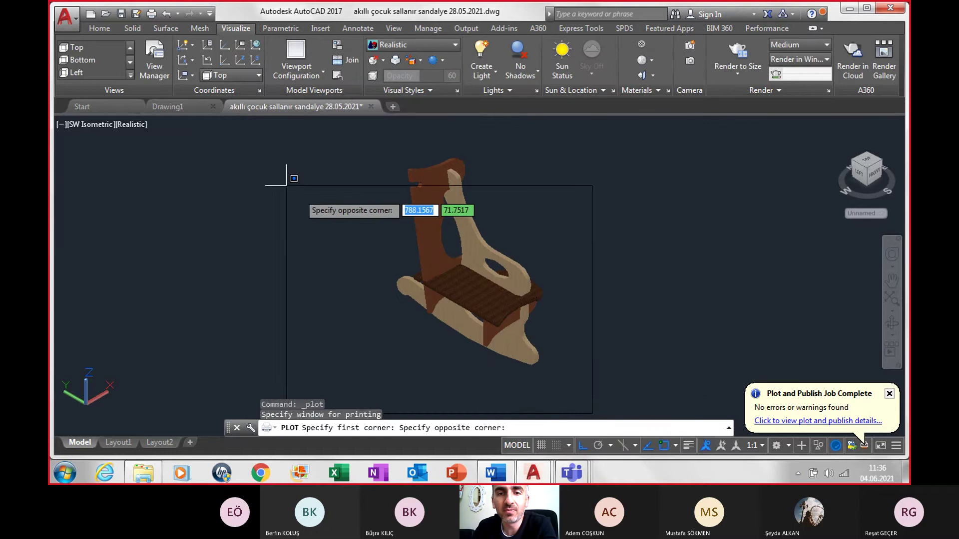
pyautogui.click(319, 124)
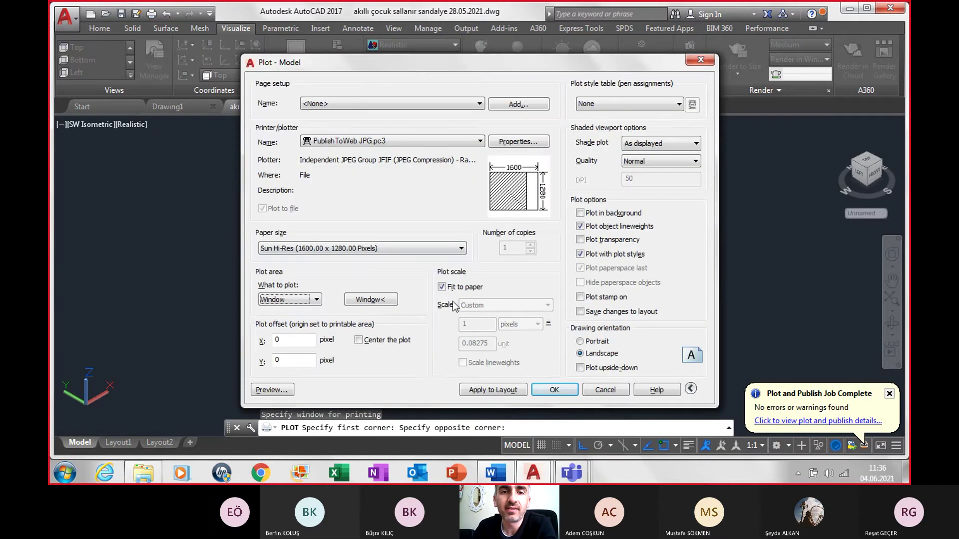
pyautogui.click(358, 340)
# - Save the plot as '3akıllı çocuk sallanır sandalye 28.05.2021-Model.jpg'
pyautogui.click(553, 391)
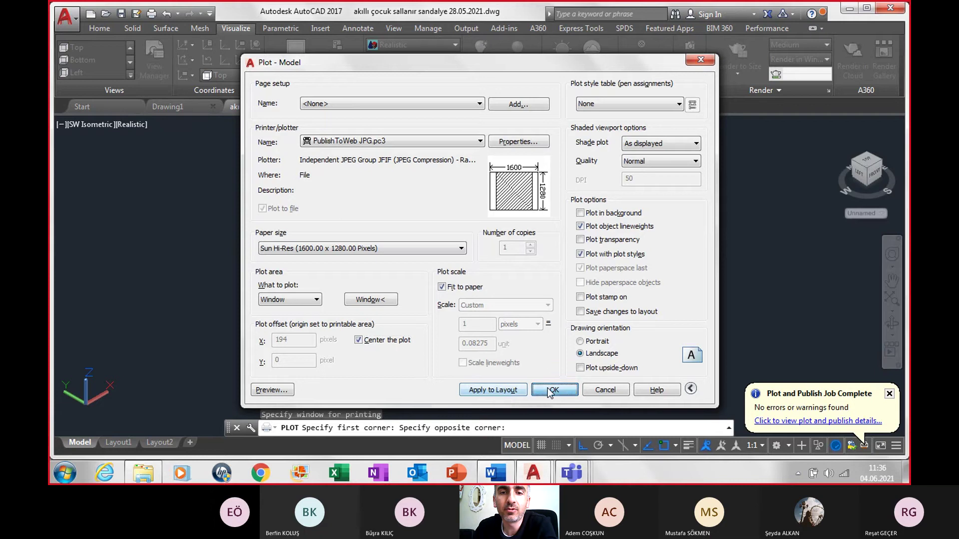
pyautogui.click(407, 339)
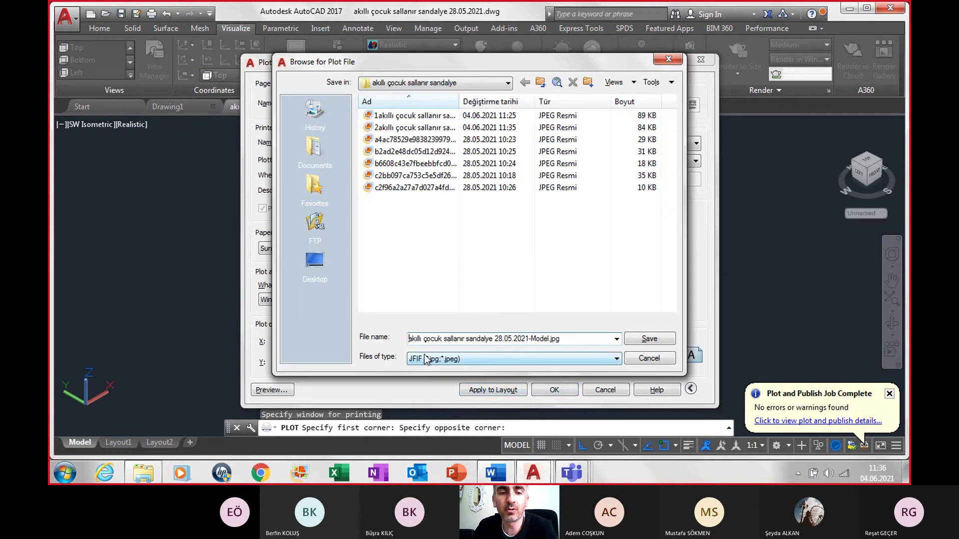
pyautogui.write('3')
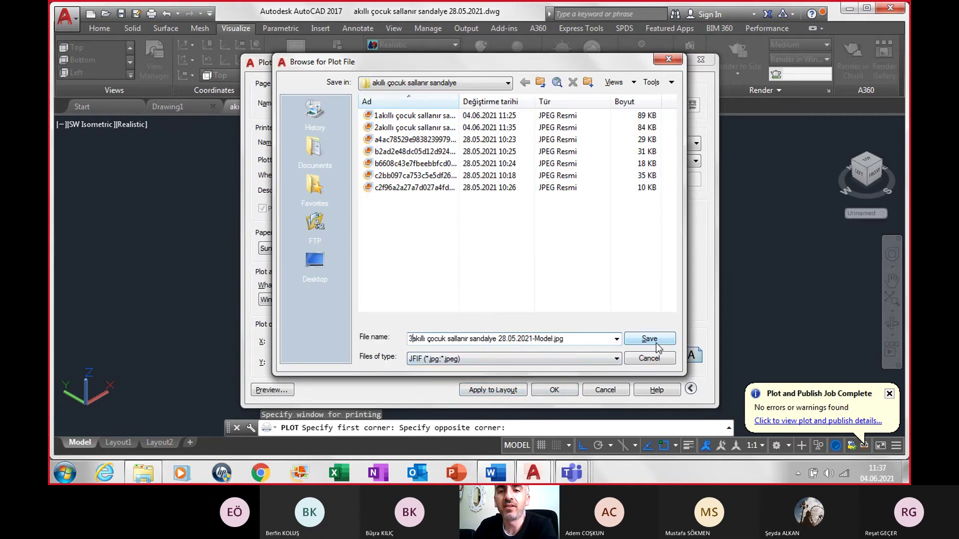
pyautogui.click(654, 339)
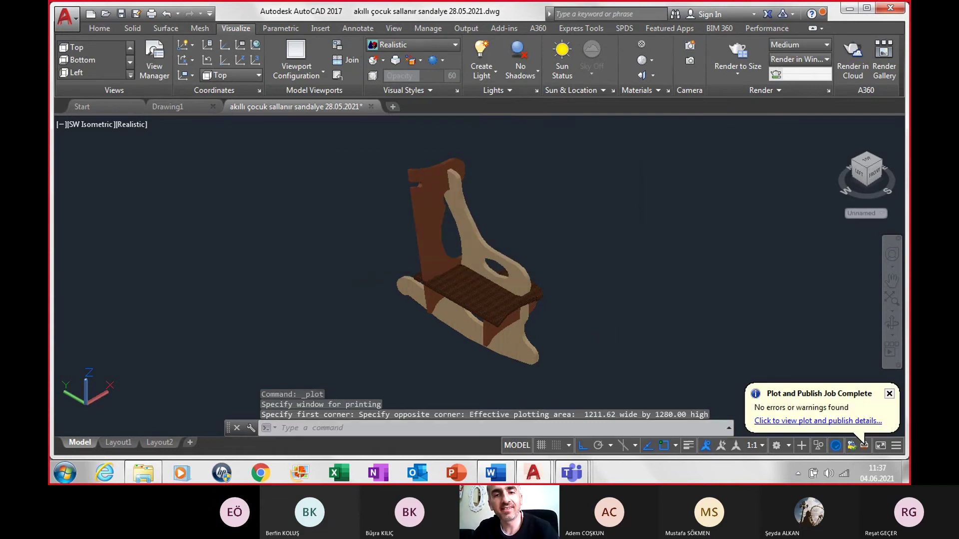
# - Undo back to the full chair, reframe it, and save 'akıllı çocuk sallanır sandalye 28.05.2021.dwg'
pyautogui.hotkey('ctrl', 'z')
pyautogui.hotkey('ctrl', 'z')
pyautogui.hotkey('ctrl', 'z')
pyautogui.hotkey('ctrl', 'z')
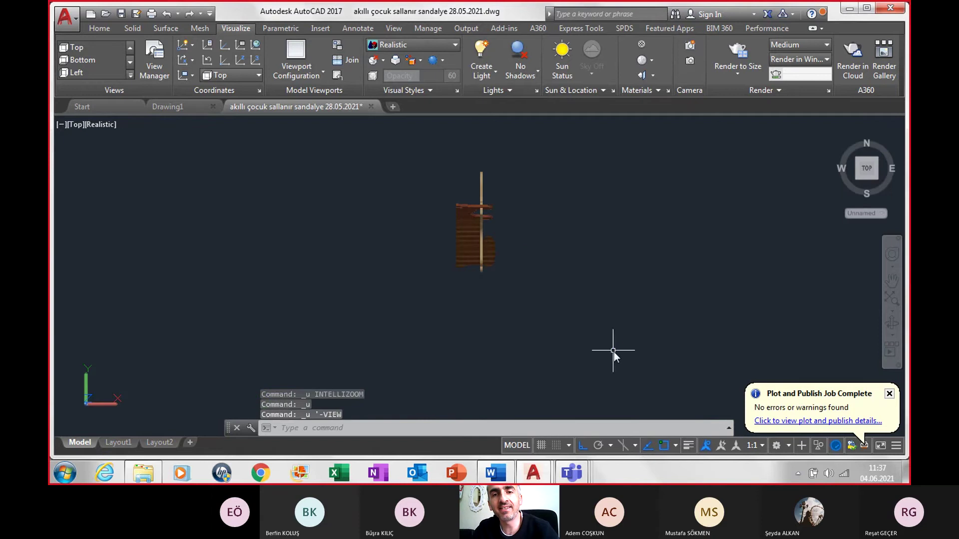
pyautogui.hotkey('ctrl', 'z')
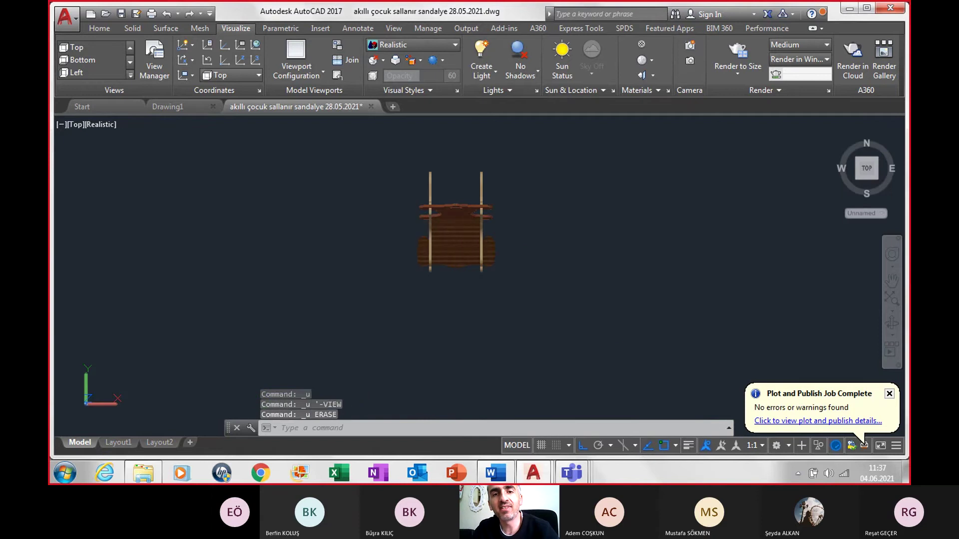
pyautogui.hotkey('ctrl', 'z')
pyautogui.hotkey('ctrl', 'z')
pyautogui.hotkey('ctrl', 'z')
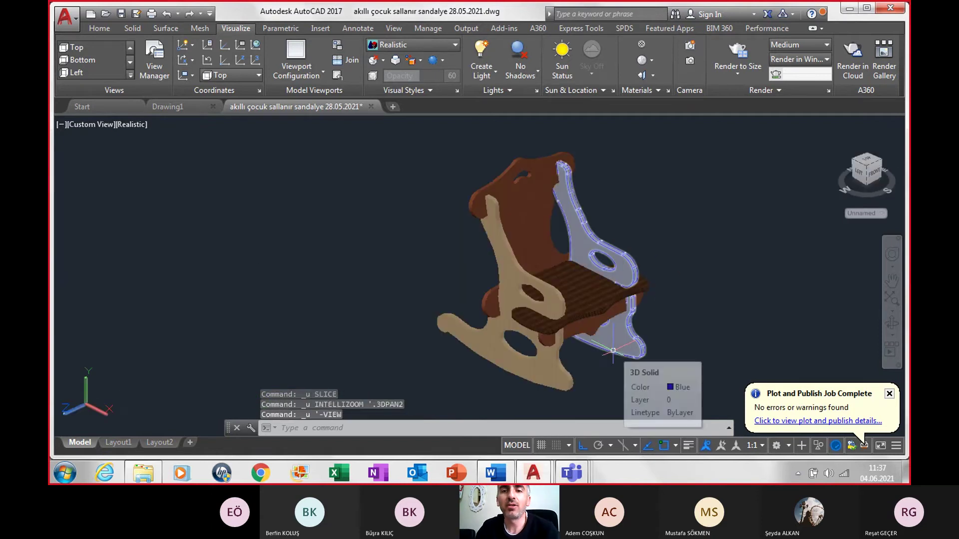
pyautogui.scroll(-3, 613, 352)
pyautogui.moveTo(608, 359); pyautogui.dragTo(410, 294, button='middle')
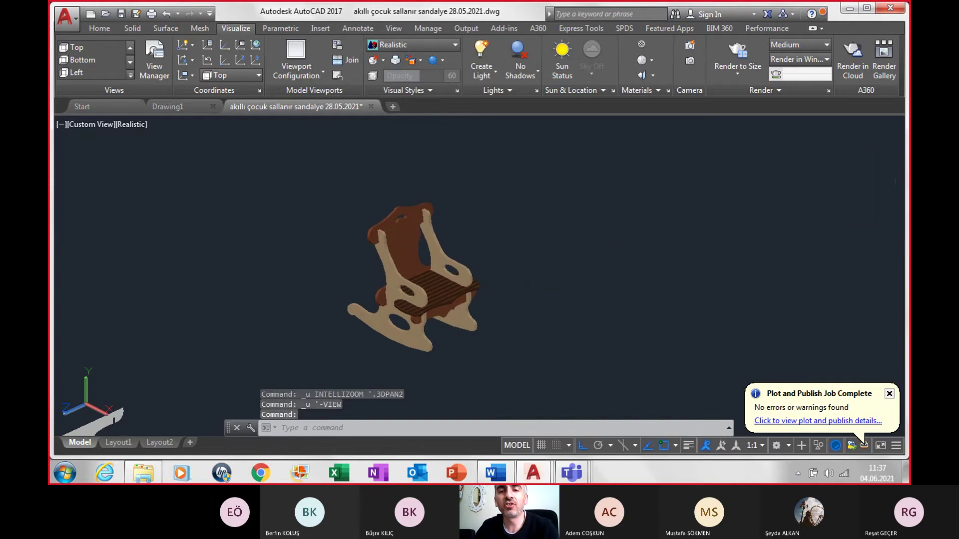
pyautogui.hotkey('ctrl', 's')
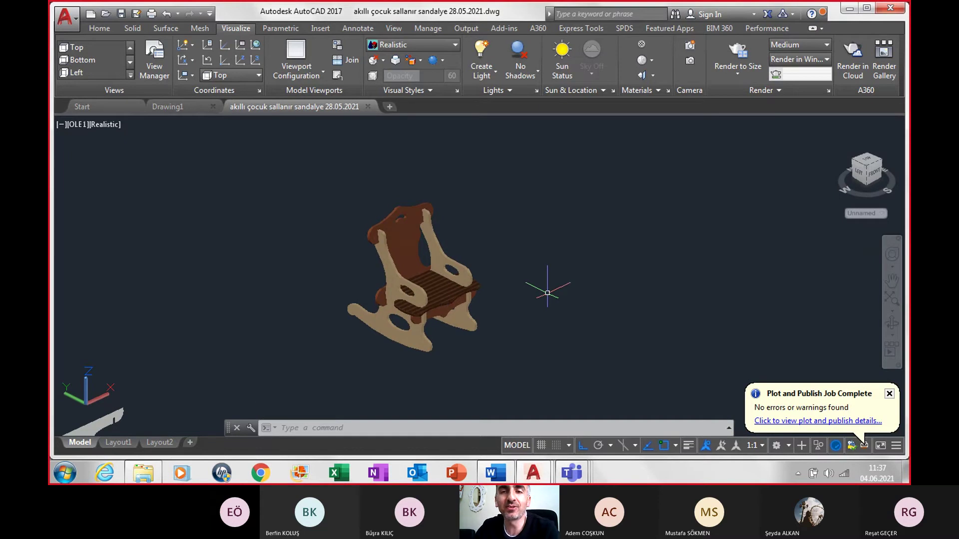
# - Open 'L tipi duvar kağıdı ve mobilya ışıklandırma çalışması 03.06.2021.dwg' from Recent Documents
pyautogui.click(75, 22)
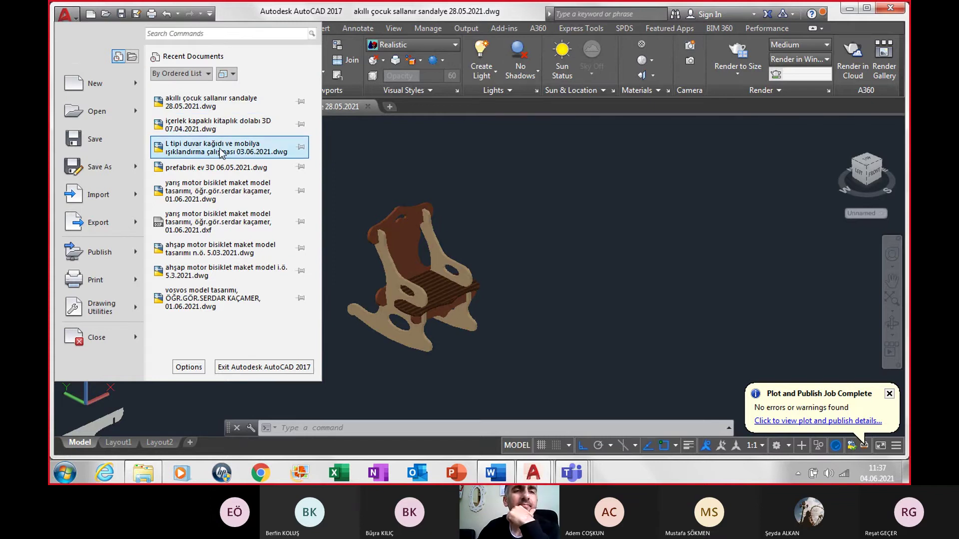
pyautogui.click(220, 151)
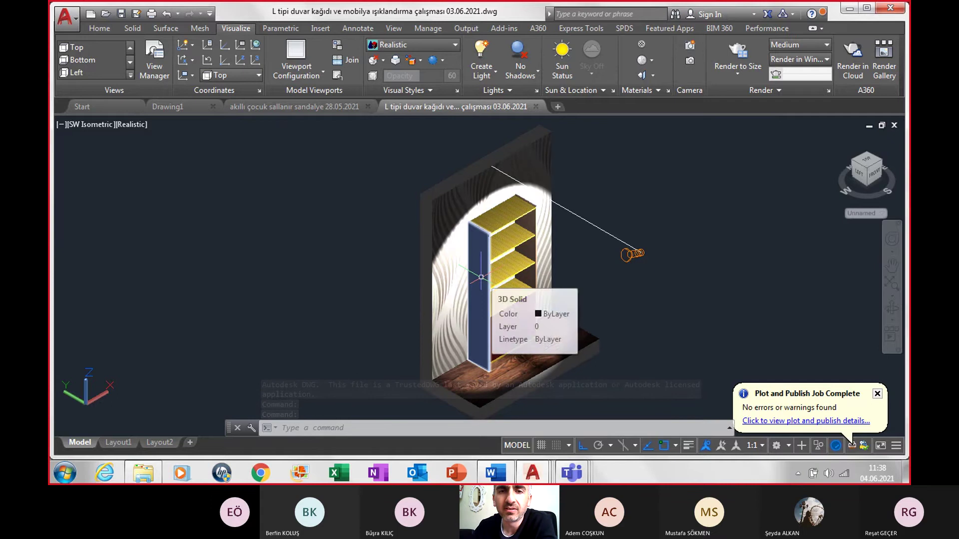
# - View the room from Top and copy all 33 objects to the clipboard
pyautogui.click(98, 130)
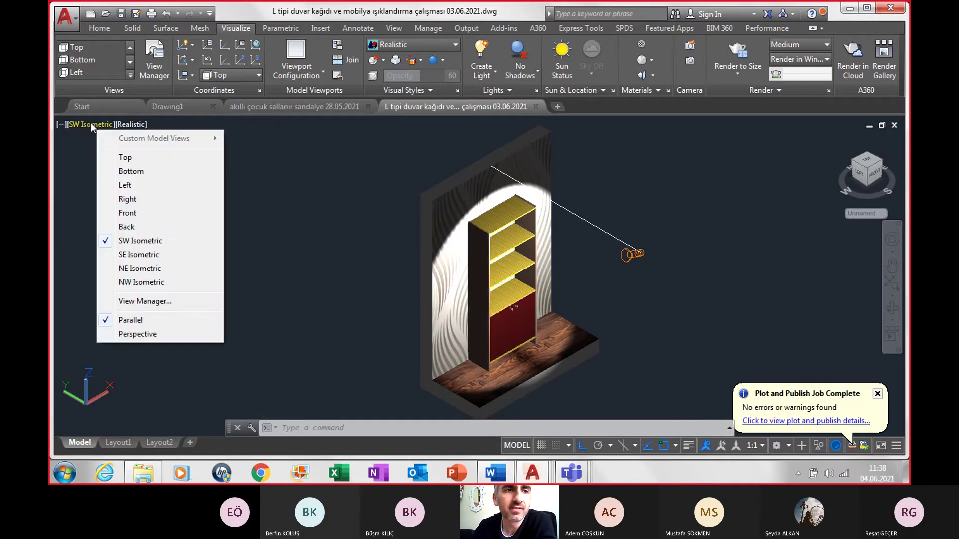
pyautogui.click(89, 148)
pyautogui.click(95, 120)
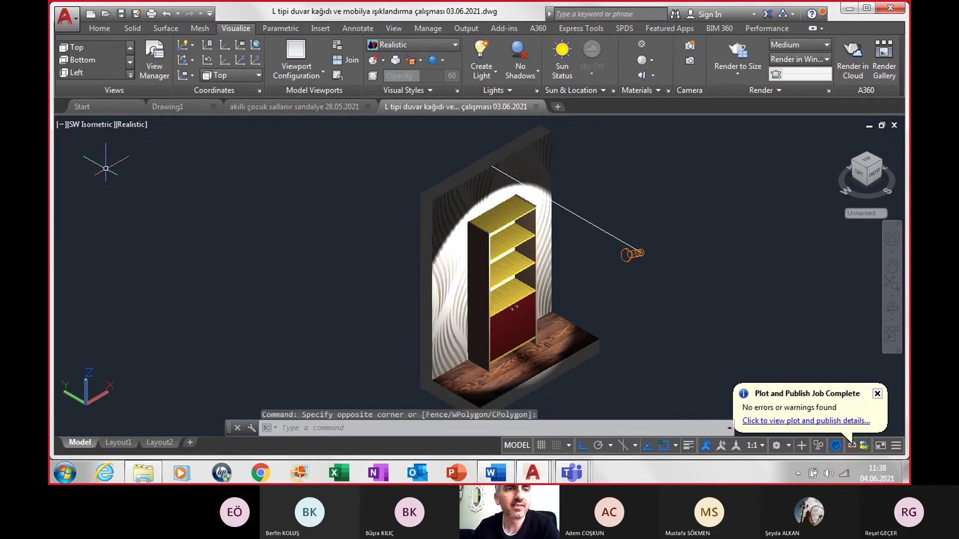
pyautogui.click(95, 124)
pyautogui.click(125, 157)
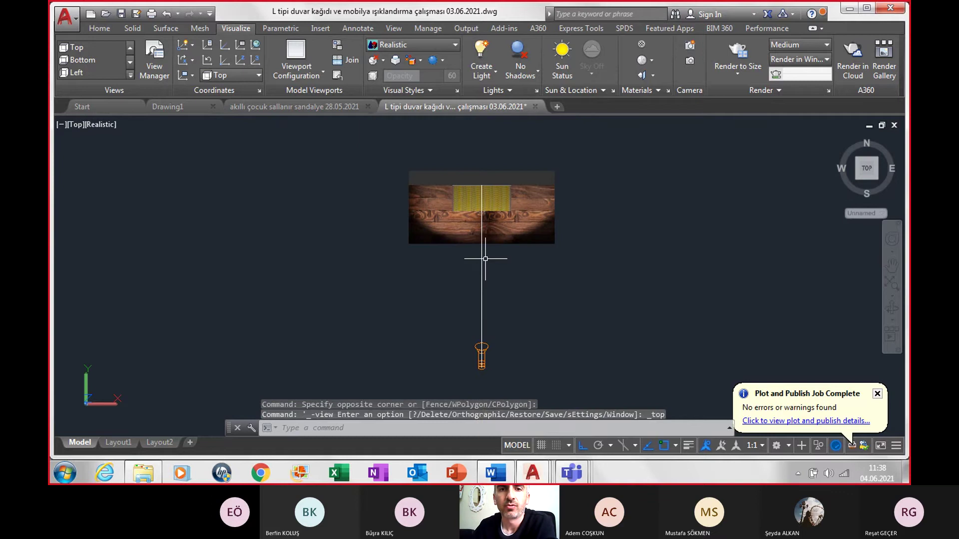
pyautogui.click(342, 136)
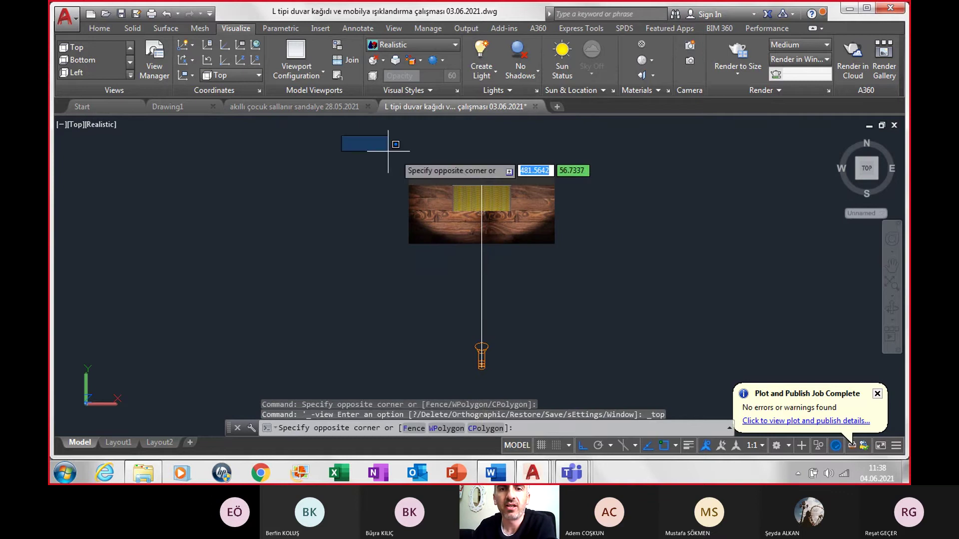
pyautogui.click(632, 394)
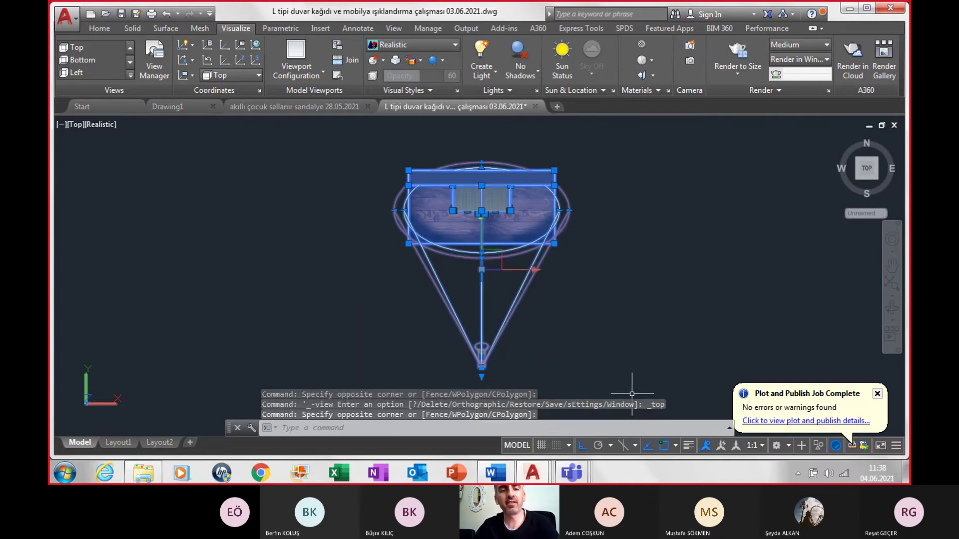
pyautogui.press('Escape')
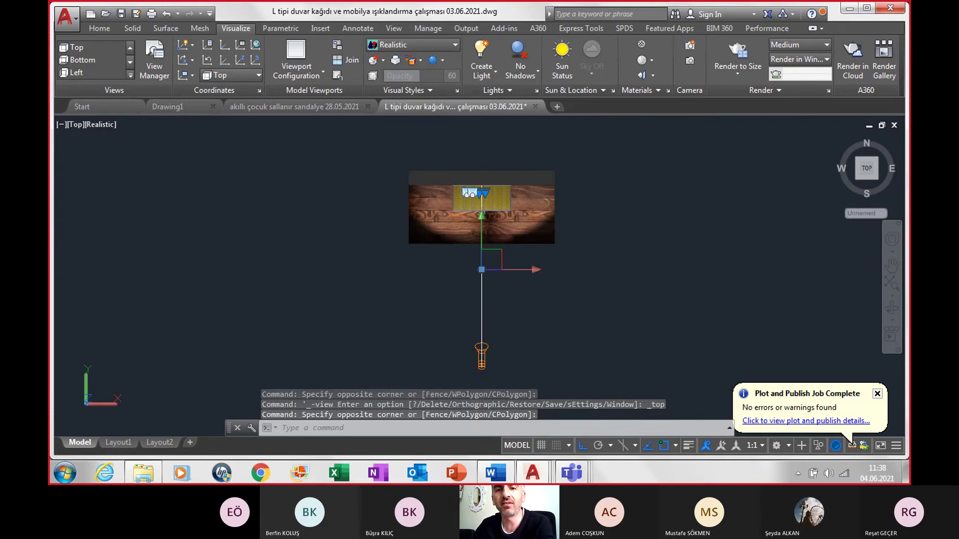
pyautogui.hotkey('ctrl', 'a')
pyautogui.hotkey('ctrl', 'c')
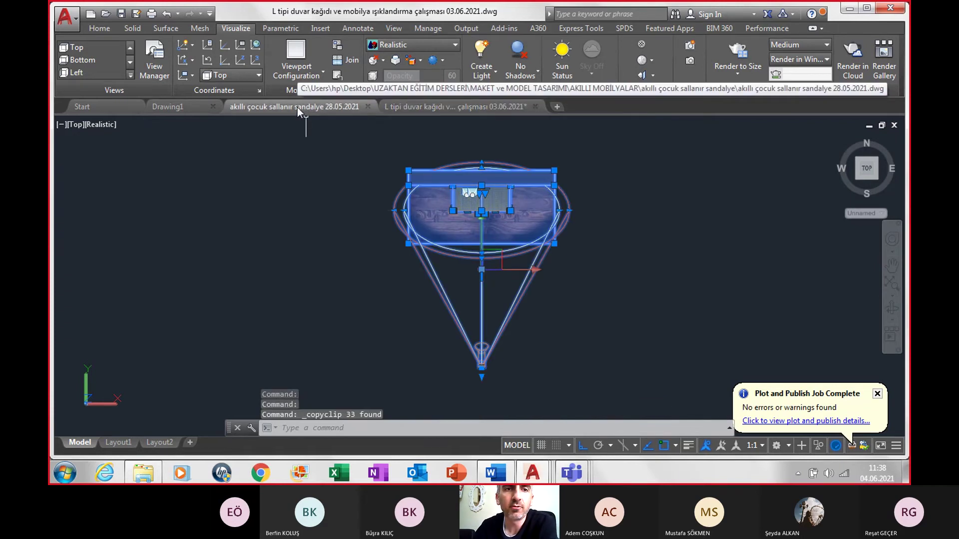
# - Paste the copied room into the rocking-chair drawing in Top view
pyautogui.click(297, 107)
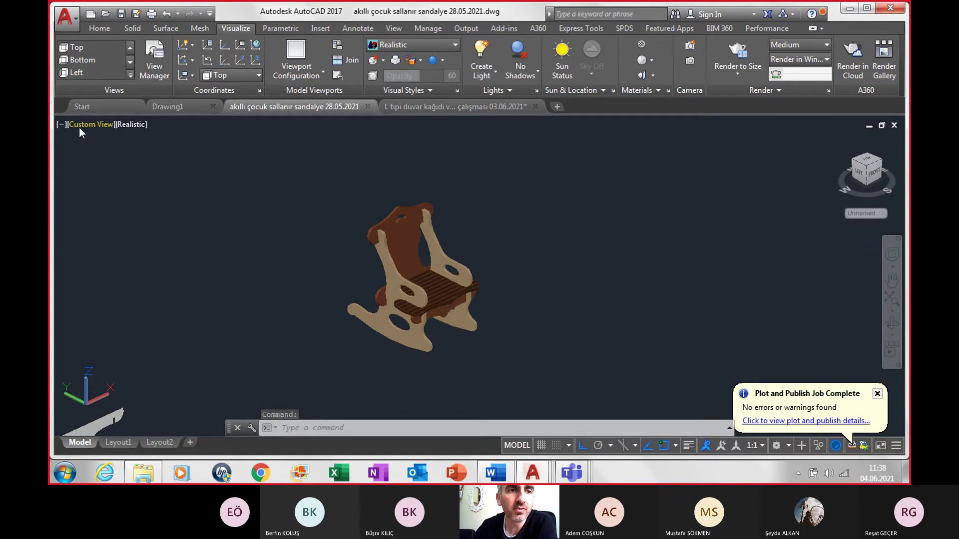
pyautogui.click(88, 125)
pyautogui.click(107, 155)
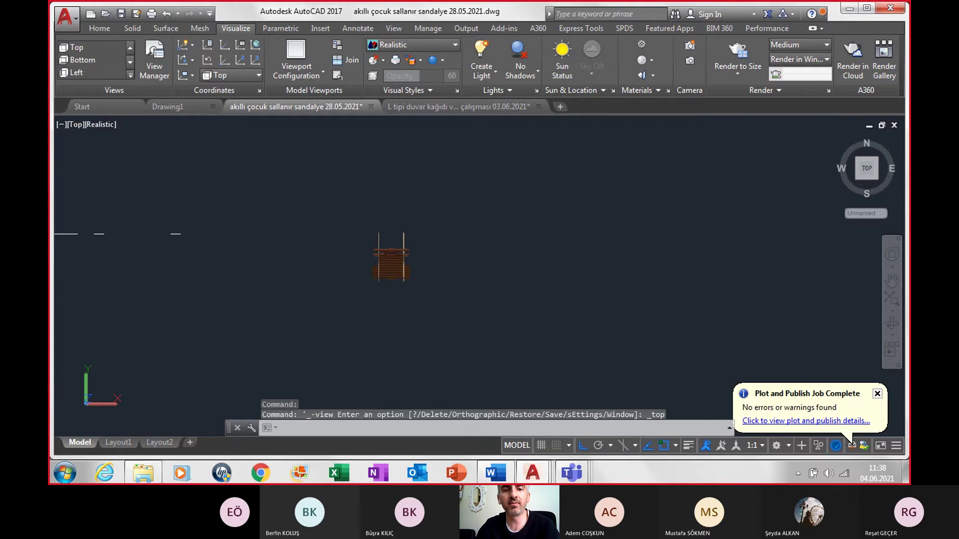
pyautogui.hotkey('ctrl', 'v')
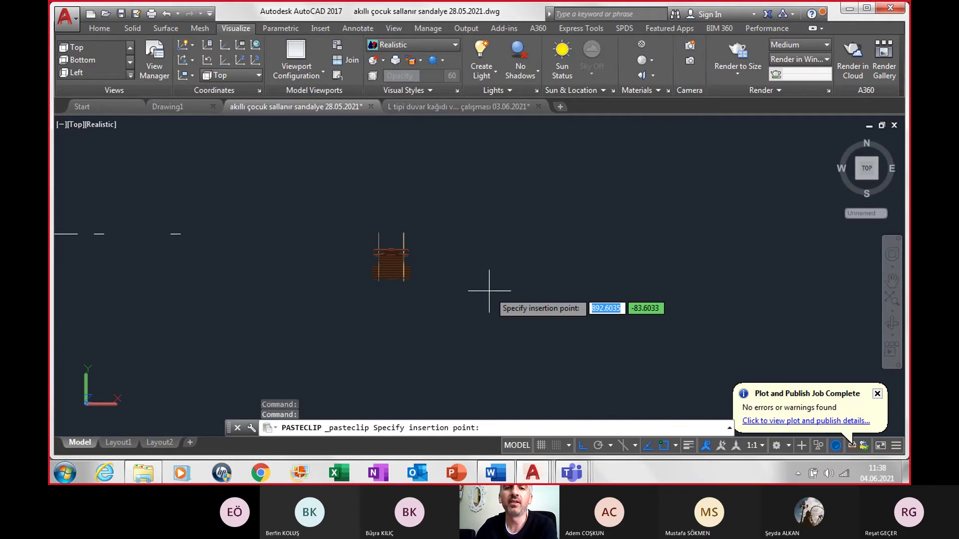
pyautogui.click(468, 257)
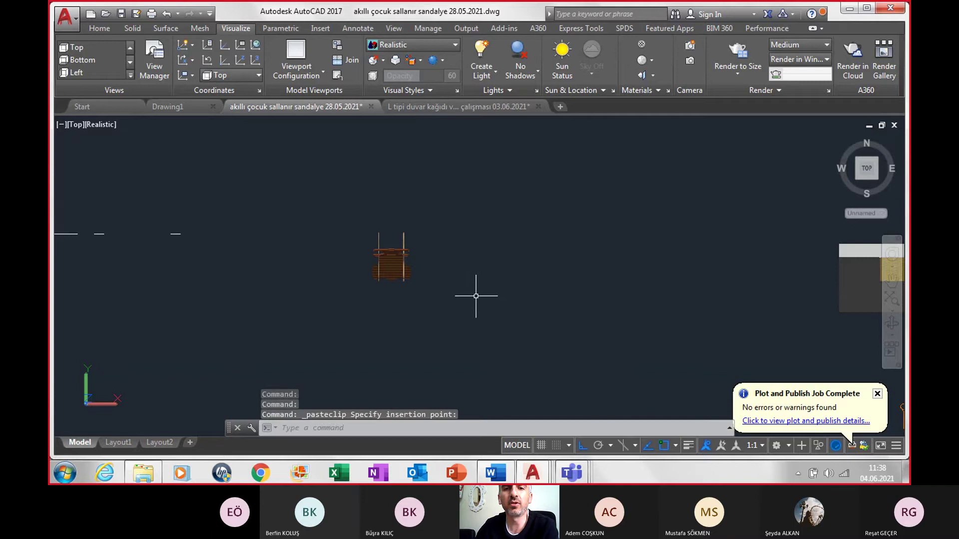
pyautogui.moveTo(477, 297); pyautogui.dragTo(220, 267, button='middle')
pyautogui.scroll(3, 604, 259)
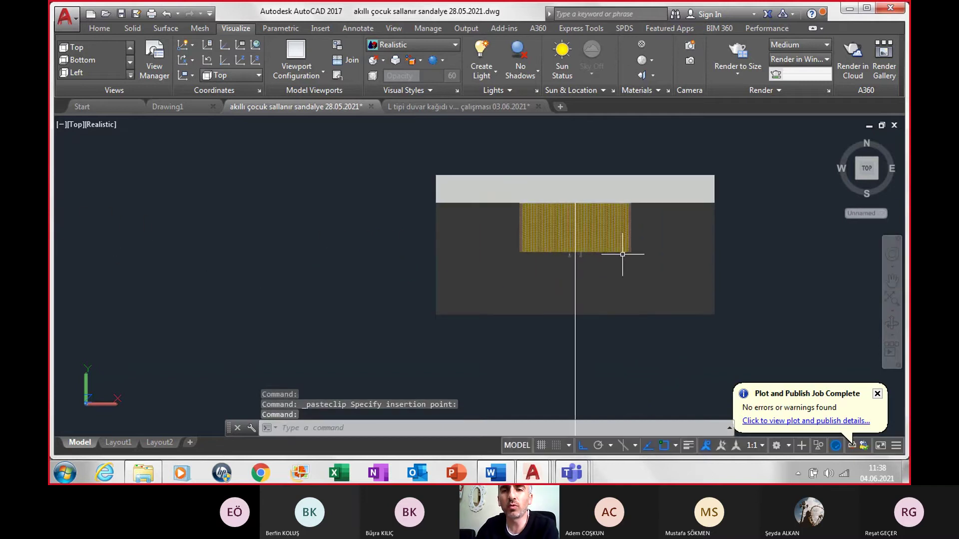
# - Delete the two yellow shelf panels, the leftover lamp and the lower red block
pyautogui.click(530, 239)
pyautogui.press('Delete')
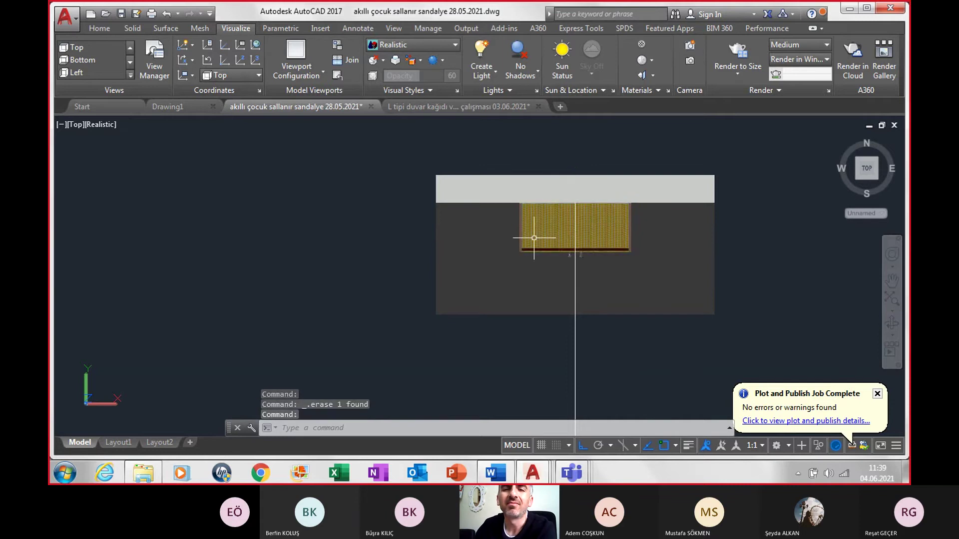
pyautogui.click(534, 238)
pyautogui.press('Delete')
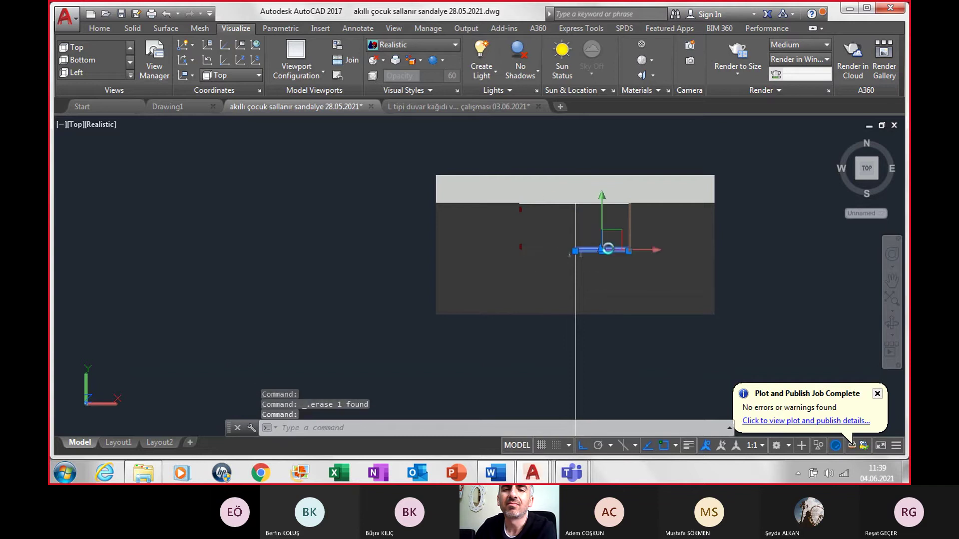
pyautogui.scroll(3, 596, 209)
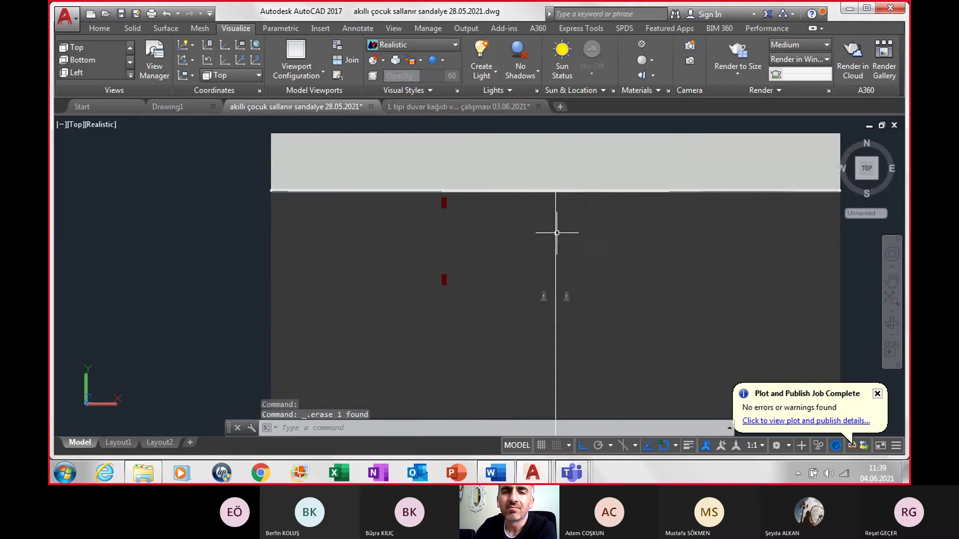
pyautogui.scroll(3, 557, 255)
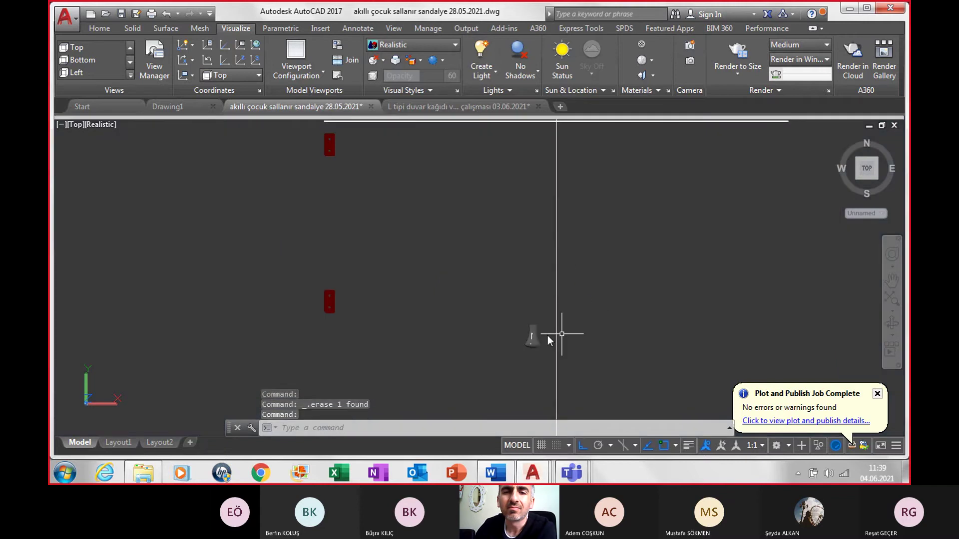
pyautogui.click(531, 336)
pyautogui.press('Delete')
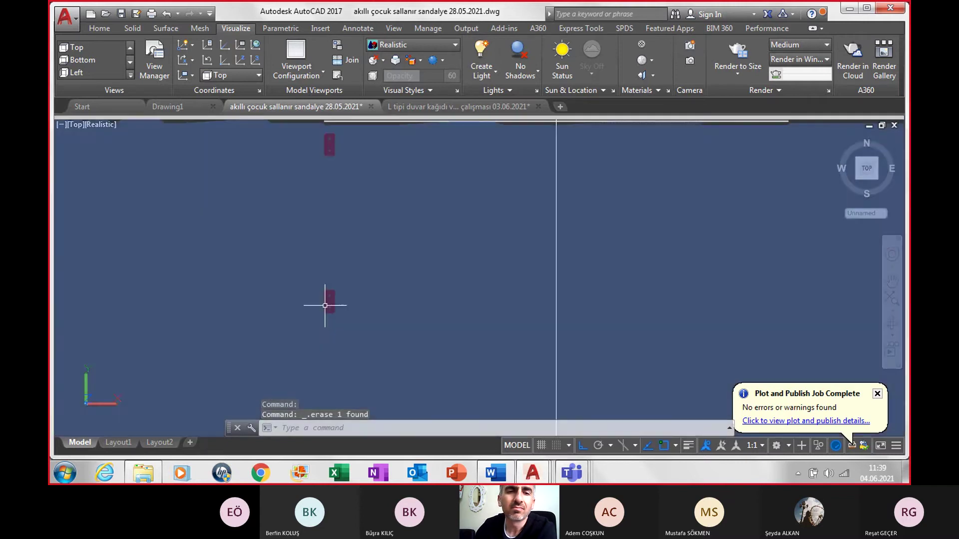
pyautogui.click(329, 302)
pyautogui.press('Delete')
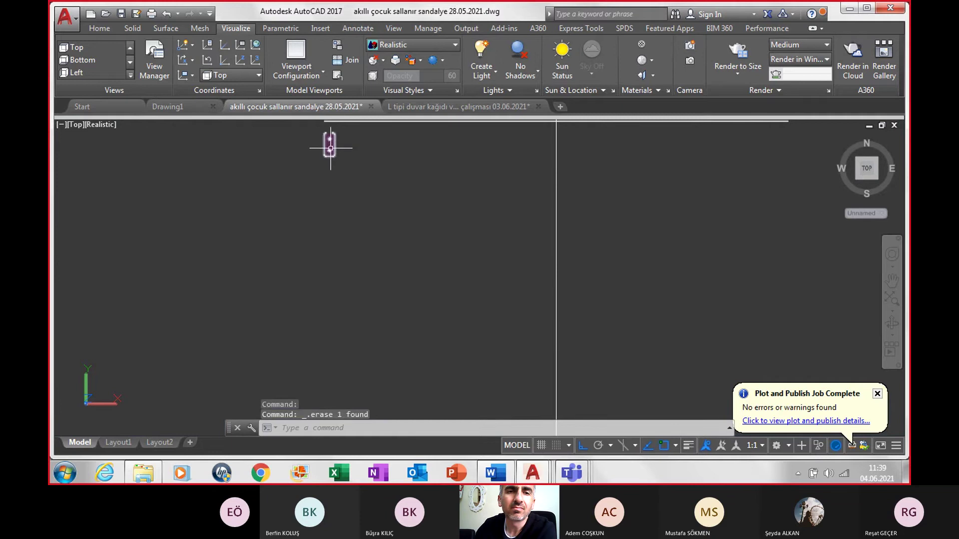
# - Delete the upper red block from the pasted room
pyautogui.click(331, 146)
pyautogui.press('Delete')
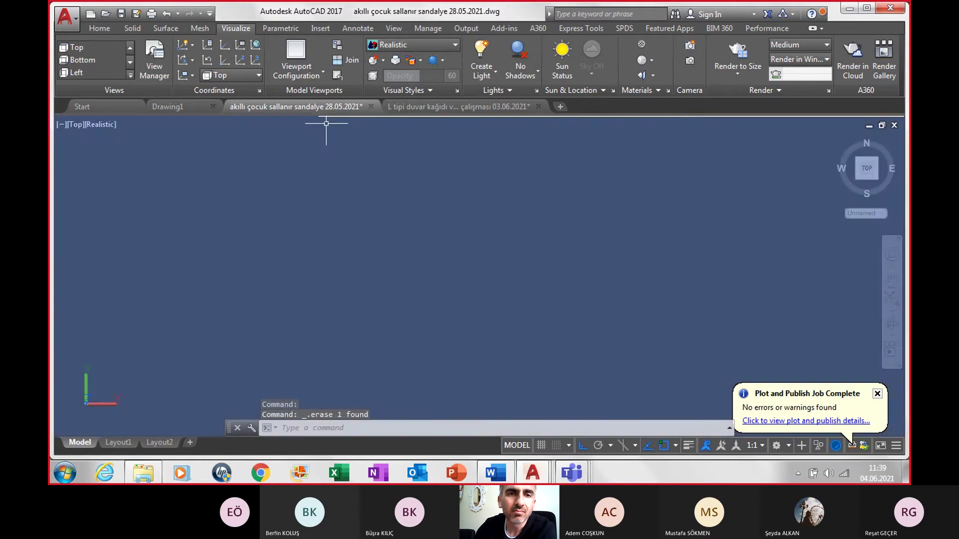
pyautogui.scroll(-3, 332, 187)
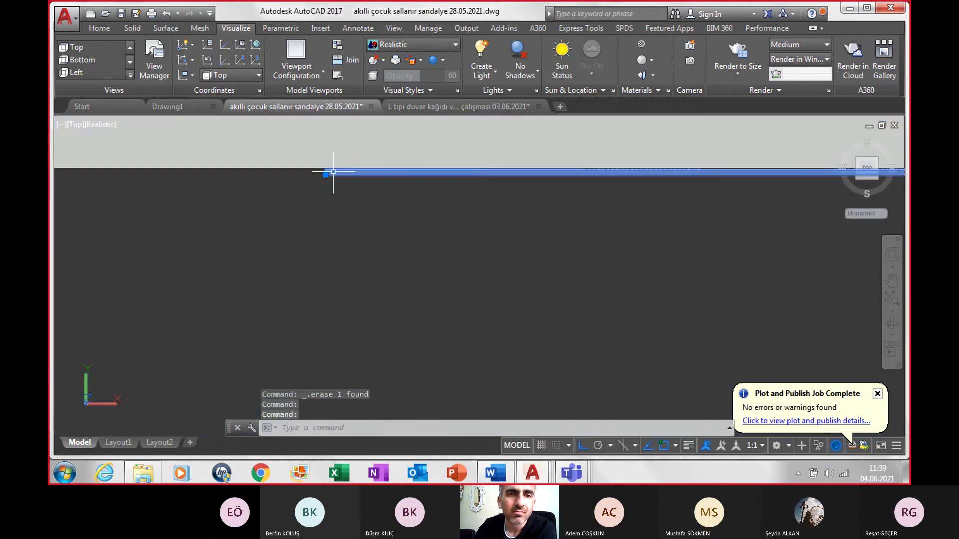
pyautogui.scroll(-2, 344, 177)
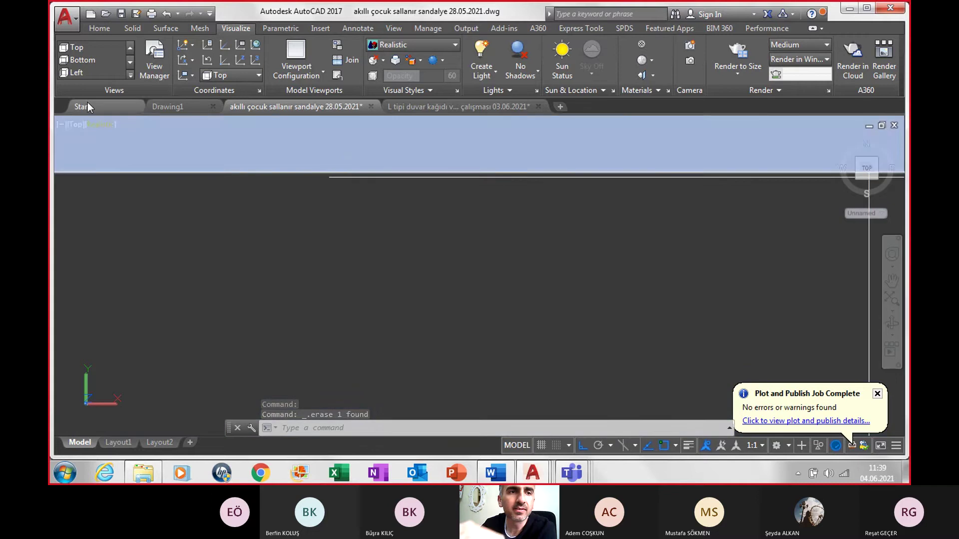
# - In SW Isometric view, delete the small stray object and the long diagonal edge line
pyautogui.click(75, 125)
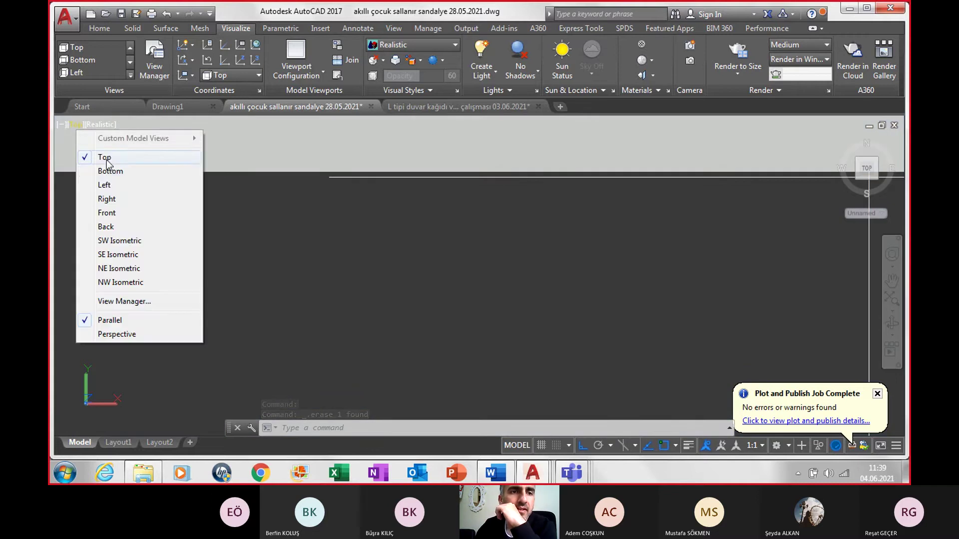
pyautogui.click(125, 241)
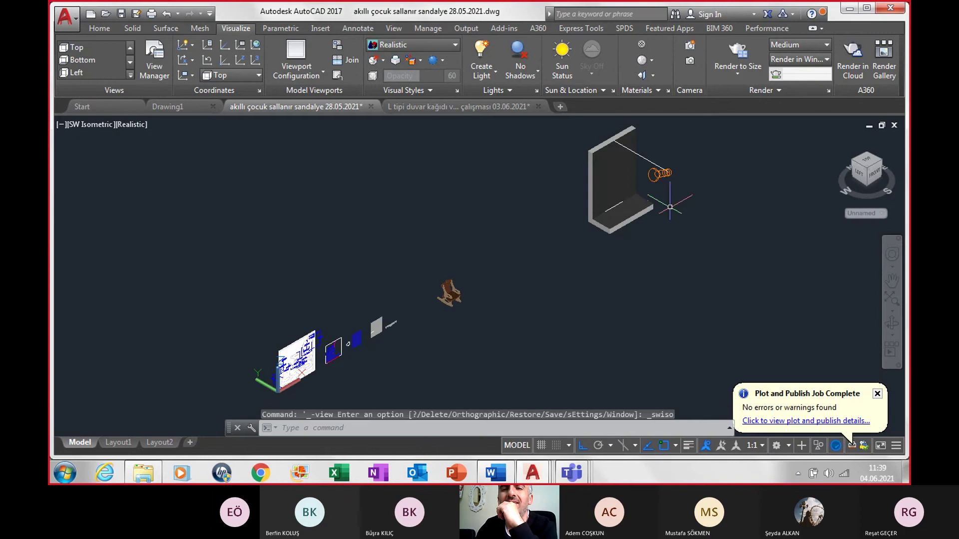
pyautogui.scroll(2, 670, 207)
pyautogui.scroll(2, 600, 201)
pyautogui.scroll(2, 504, 201)
pyautogui.scroll(2, 520, 180)
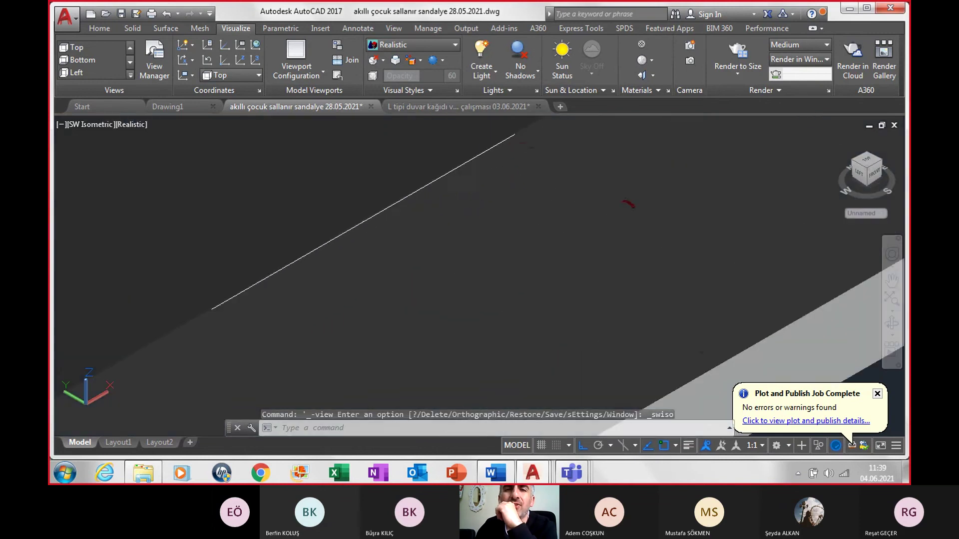
pyautogui.scroll(2, 526, 138)
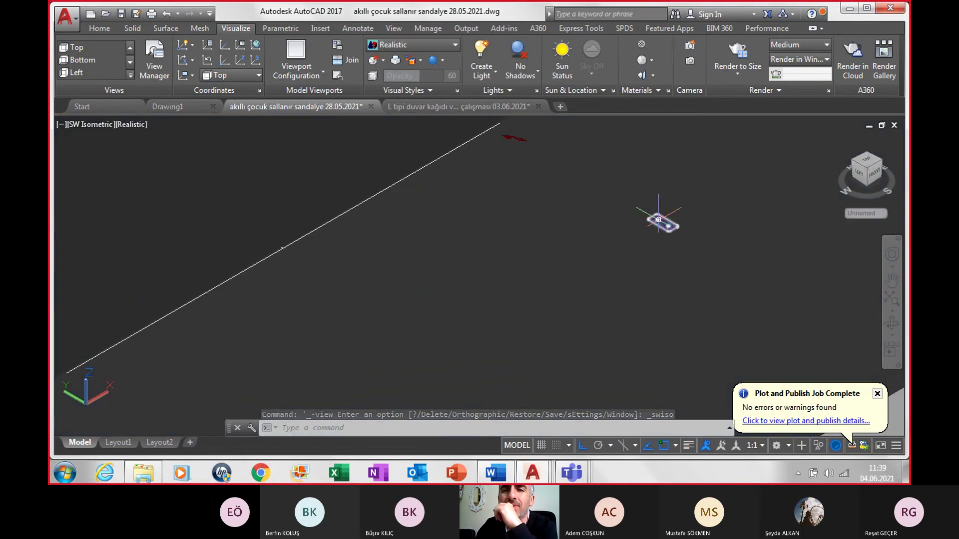
pyautogui.click(650, 219)
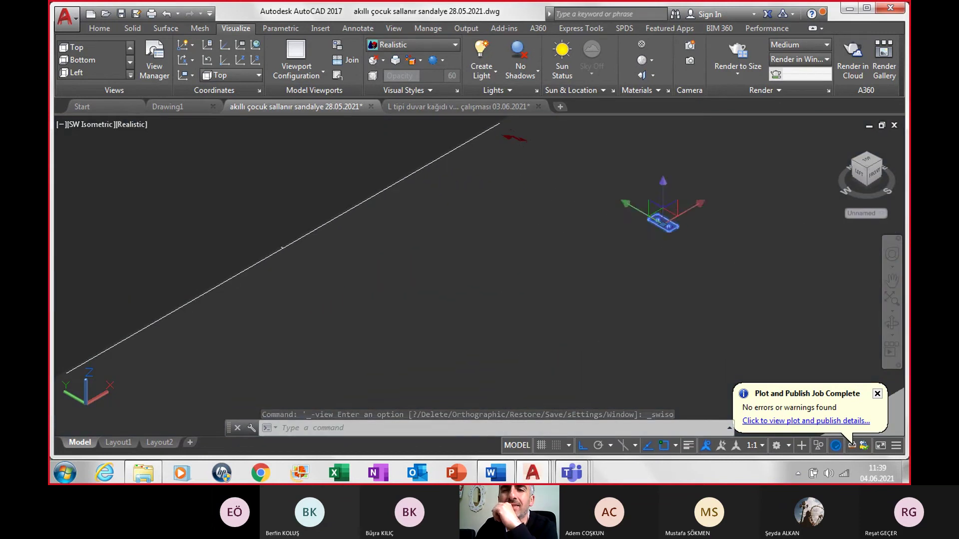
pyautogui.press('Delete')
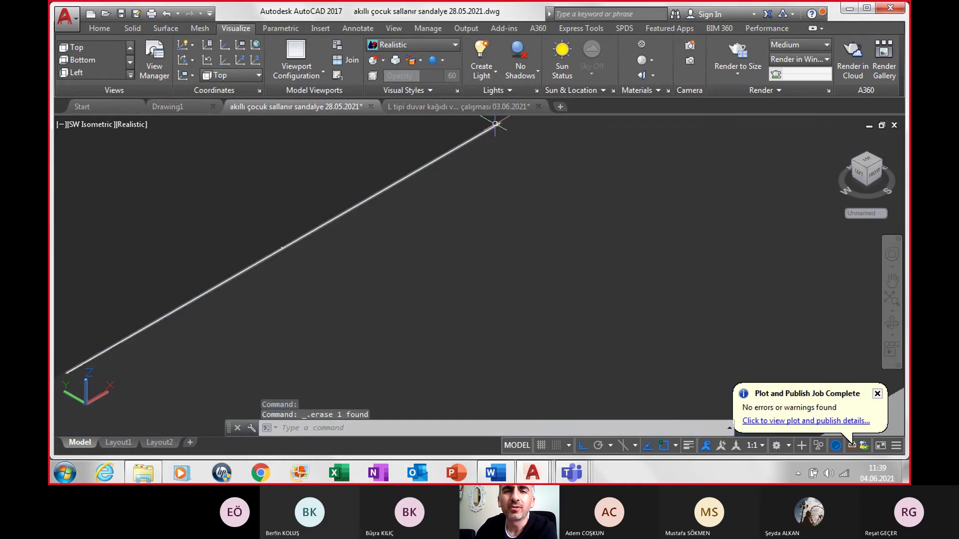
pyautogui.click(257, 252)
pyautogui.press('Delete')
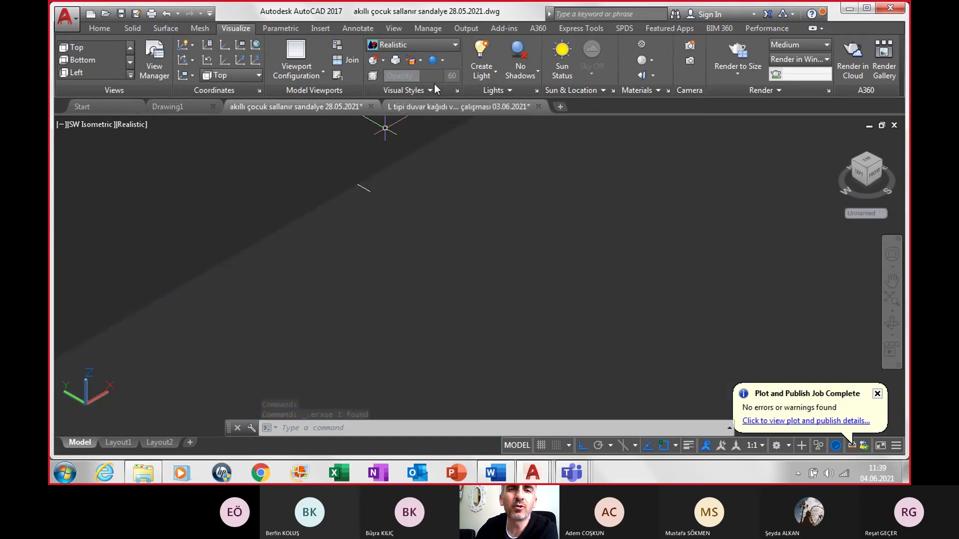
# - Switch the display to 2D Wireframe and delete the small object on the line
pyautogui.click(405, 46)
pyautogui.click(392, 73)
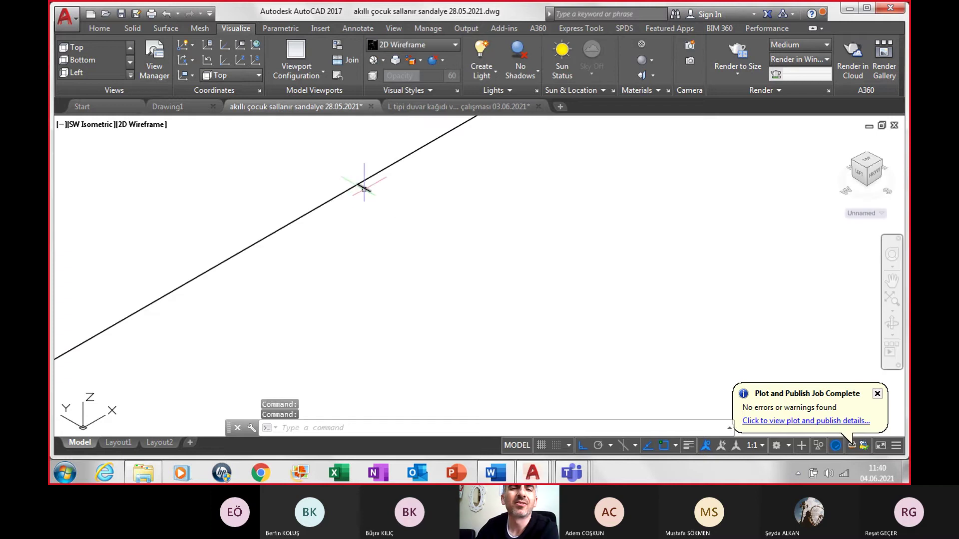
pyautogui.click(364, 189)
pyautogui.press('Delete')
pyautogui.scroll(-3, 448, 215)
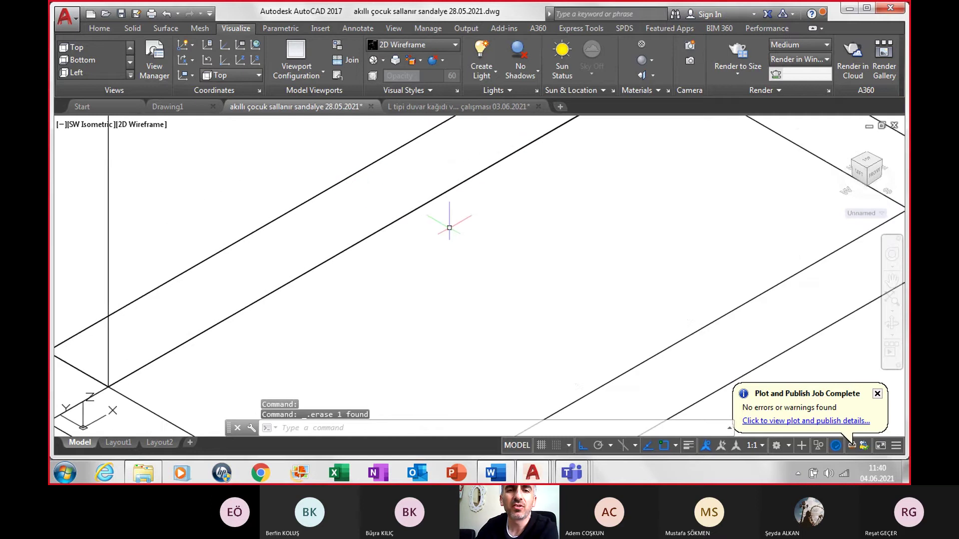
pyautogui.scroll(-2, 473, 248)
pyautogui.scroll(-2, 451, 267)
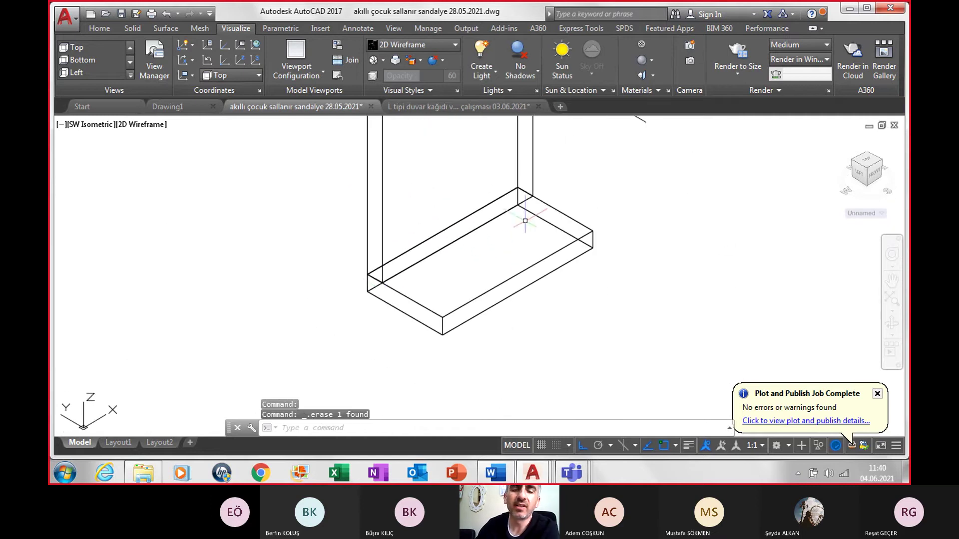
# - Draw a guide line starting at the midpoint of the floor slab's top edge
pyautogui.write('l')
pyautogui.press('Return')
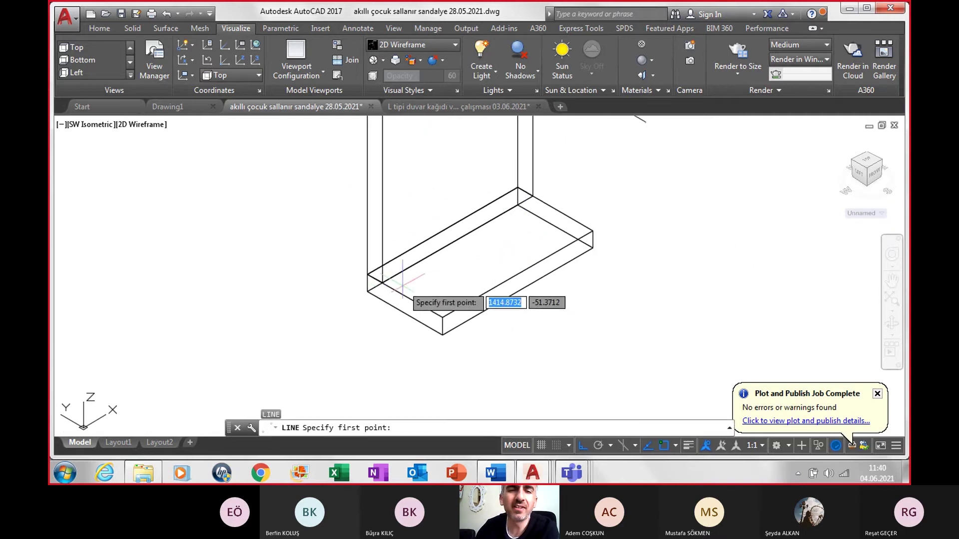
pyautogui.click(405, 313)
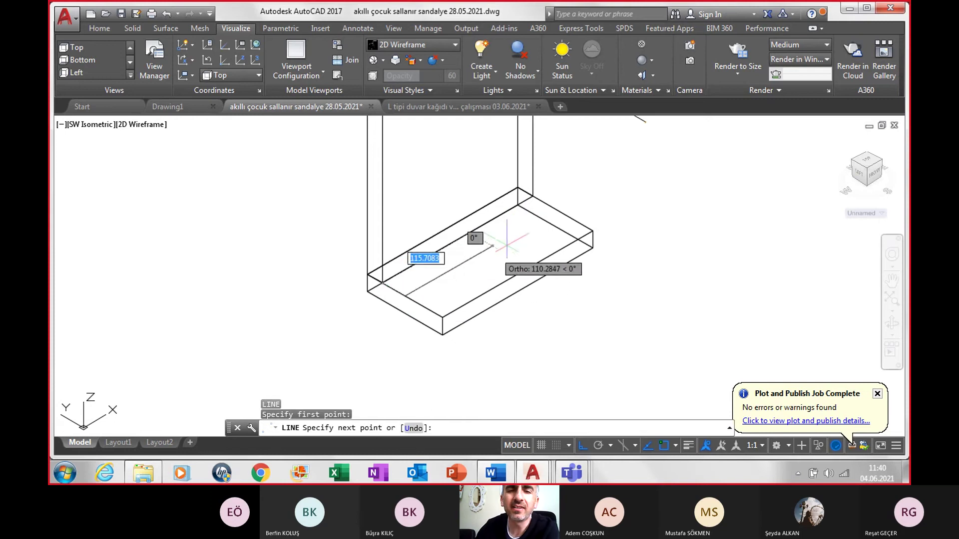
pyautogui.click(555, 209)
pyautogui.press('Escape')
pyautogui.scroll(-5, 556, 209)
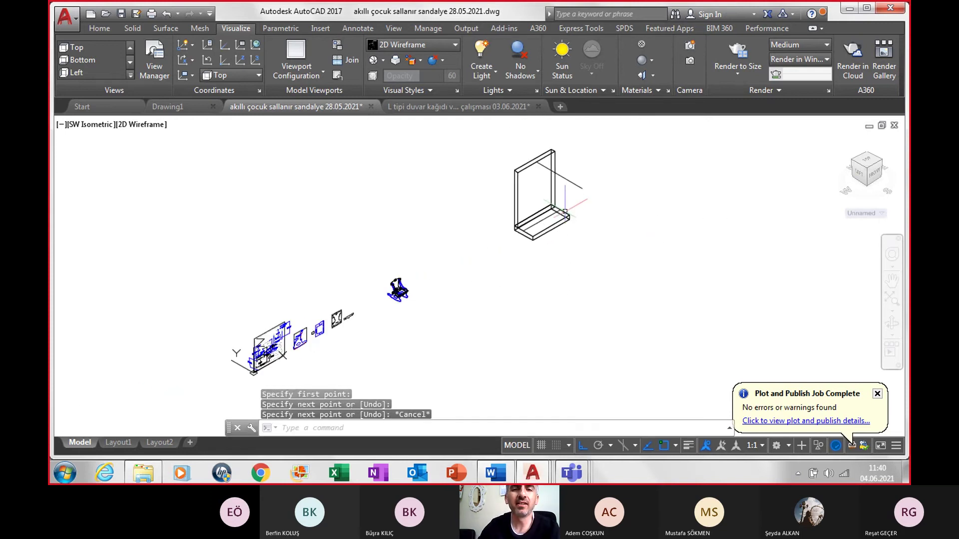
pyautogui.scroll(-2, 500, 225)
pyautogui.scroll(3, 452, 260)
pyautogui.scroll(3, 451, 265)
pyautogui.scroll(3, 451, 266)
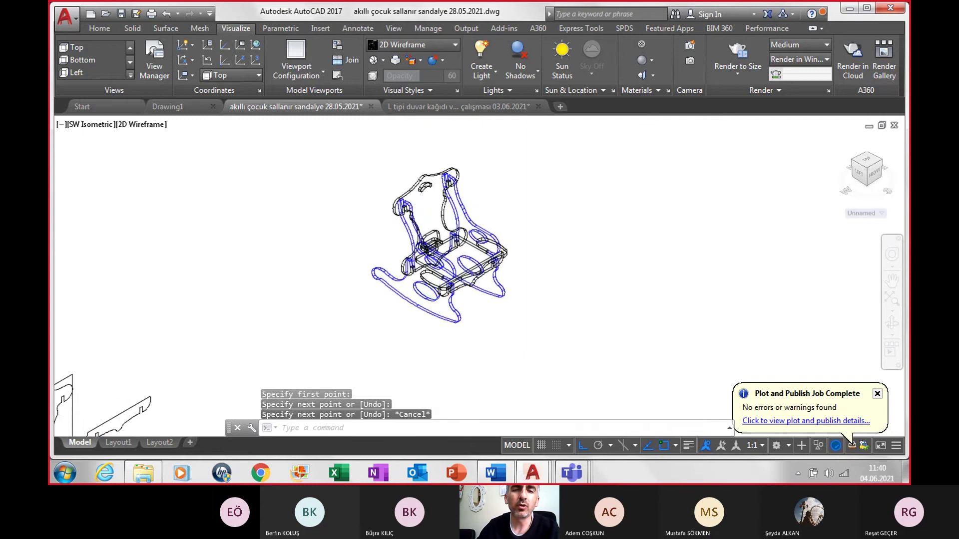
pyautogui.scroll(2, 439, 280)
# - Start another line on the chair's rocker, then cancel it unfinished
pyautogui.write('l')
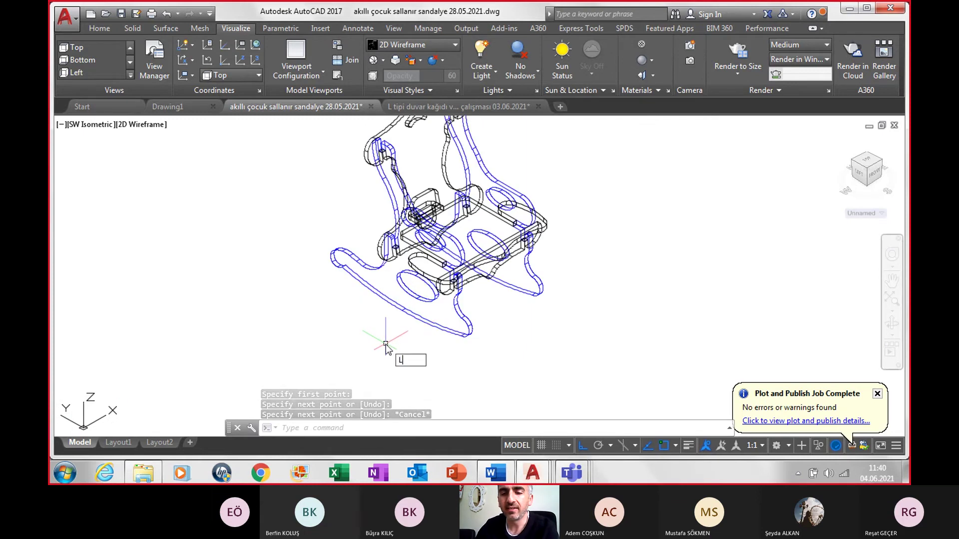
pyautogui.press('Return')
pyautogui.scroll(2, 393, 340)
pyautogui.scroll(2, 402, 337)
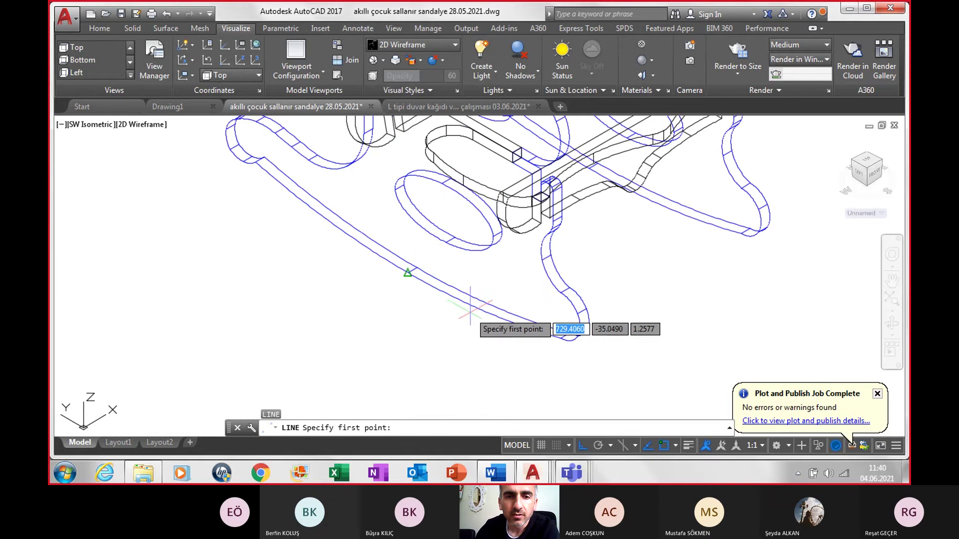
pyautogui.click(407, 272)
pyautogui.scroll(-3, 479, 260)
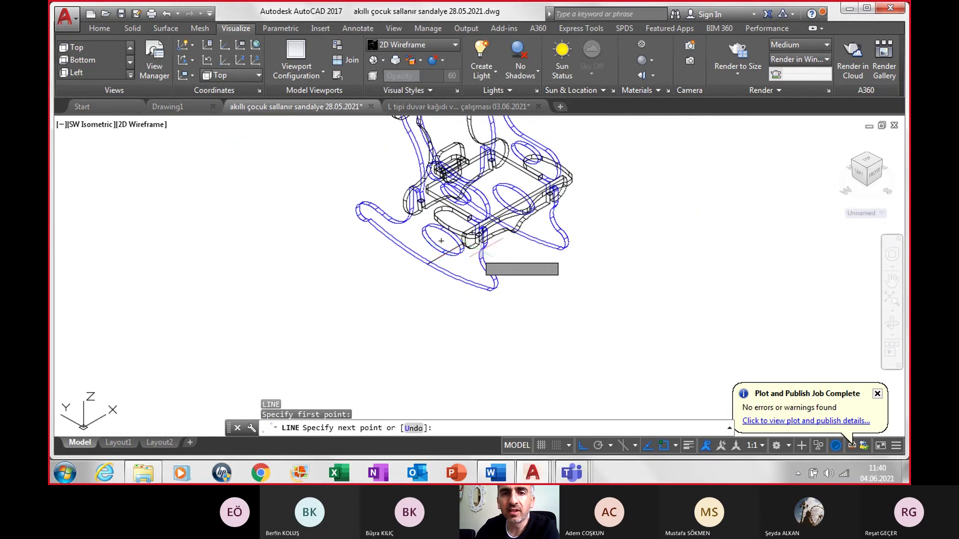
pyautogui.scroll(3, 510, 254)
pyautogui.scroll(2, 450, 240)
pyautogui.scroll(2, 522, 203)
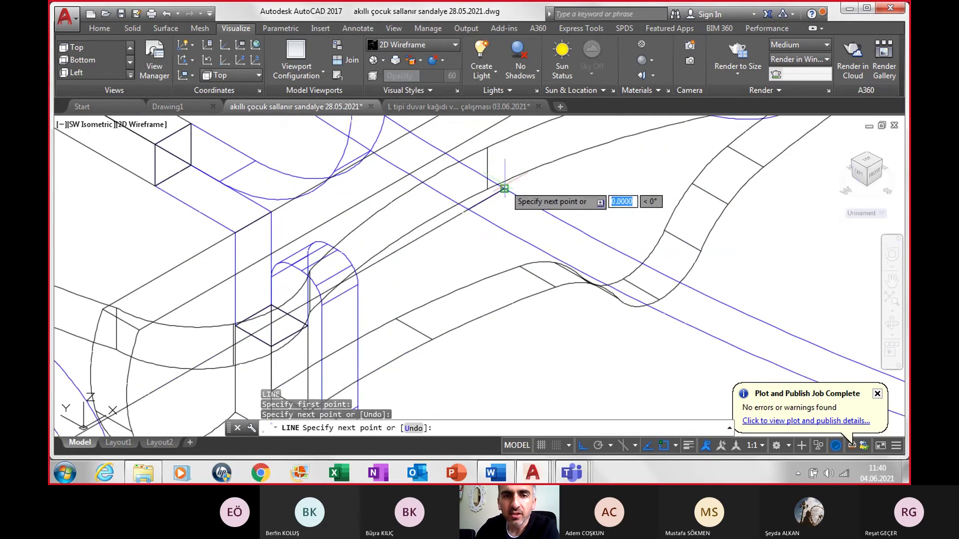
pyautogui.press('Escape')
# - Window-select the whole rocking chair
pyautogui.scroll(-2, 520, 206)
pyautogui.scroll(-3, 520, 215)
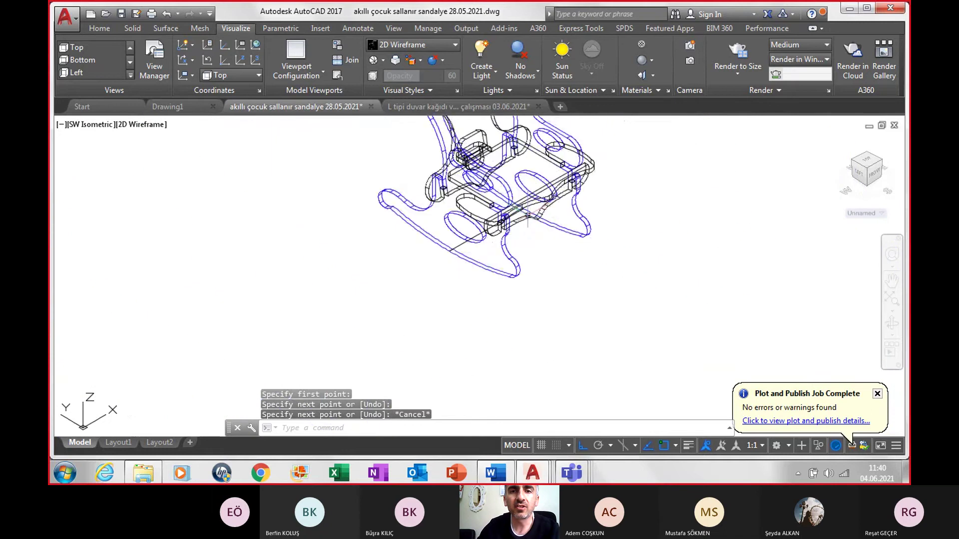
pyautogui.scroll(-1, 522, 249)
pyautogui.scroll(-2, 523, 279)
pyautogui.click(425, 167)
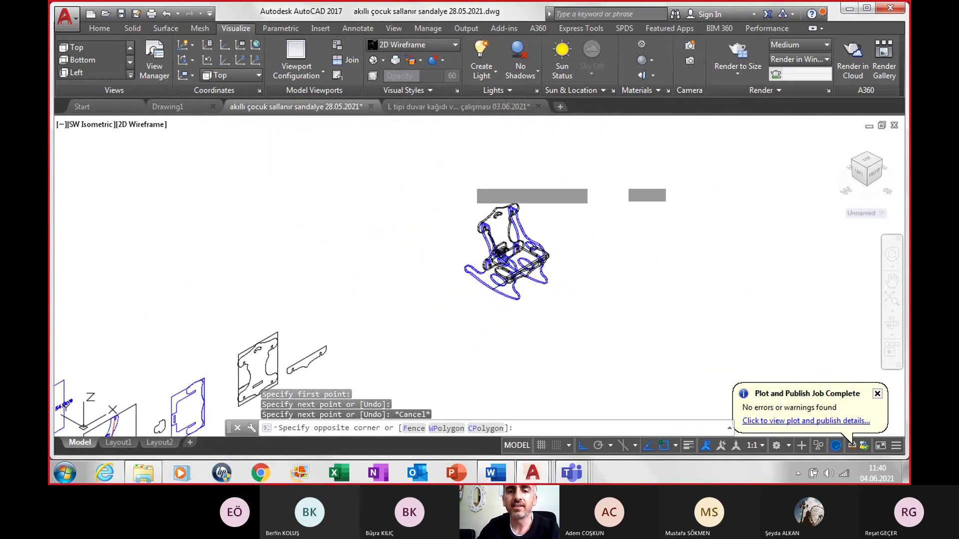
pyautogui.click(582, 333)
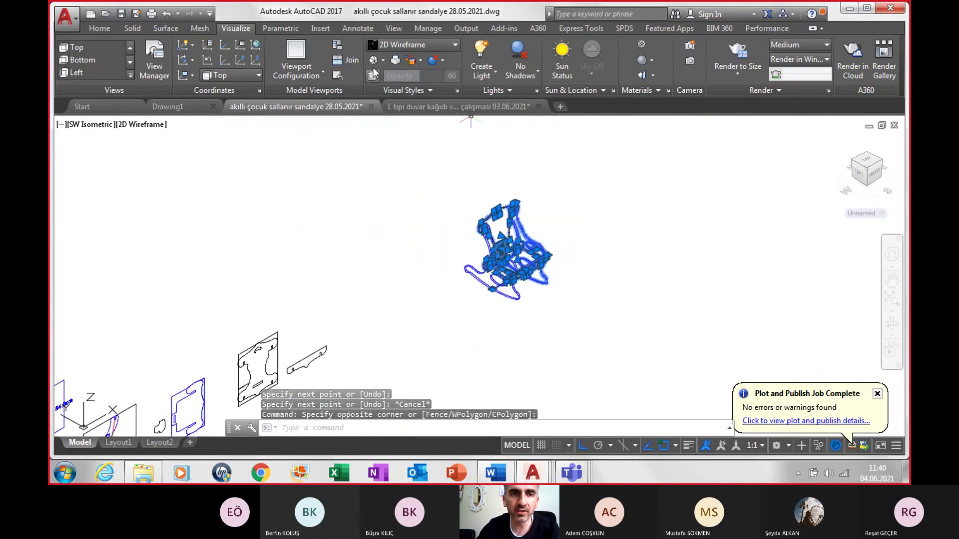
# - Copy the rocking chair from a rocker base point onto the floor slab
pyautogui.click(100, 29)
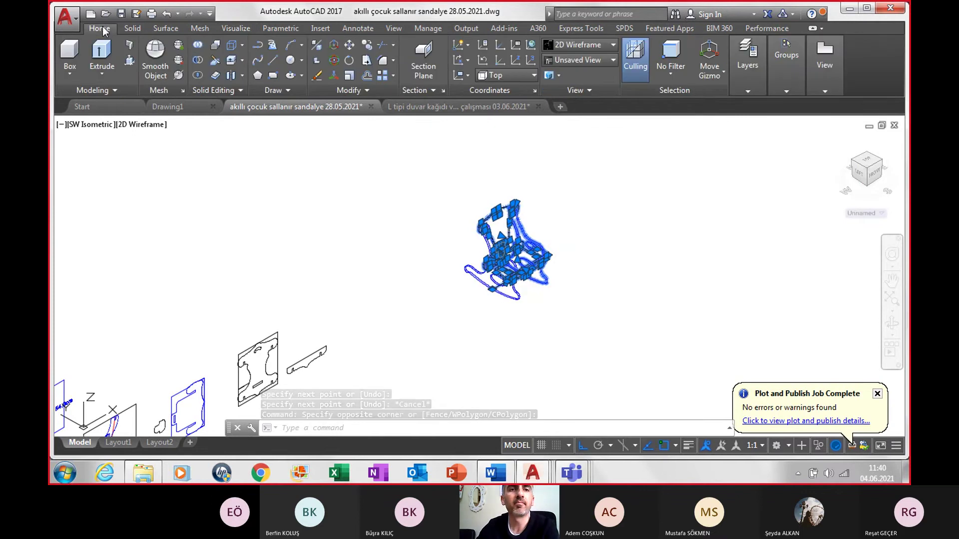
pyautogui.click(367, 46)
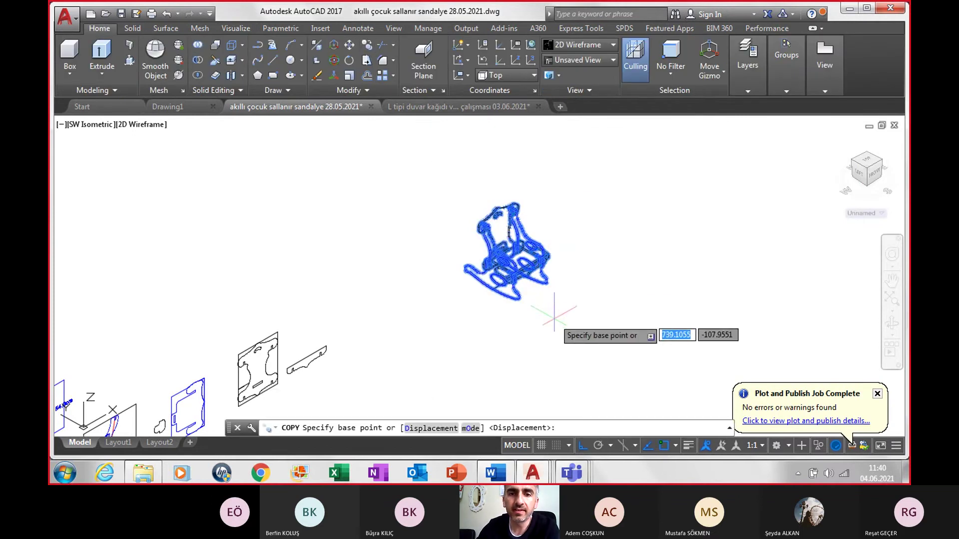
pyautogui.scroll(5, 499, 250)
pyautogui.scroll(3, 360, 248)
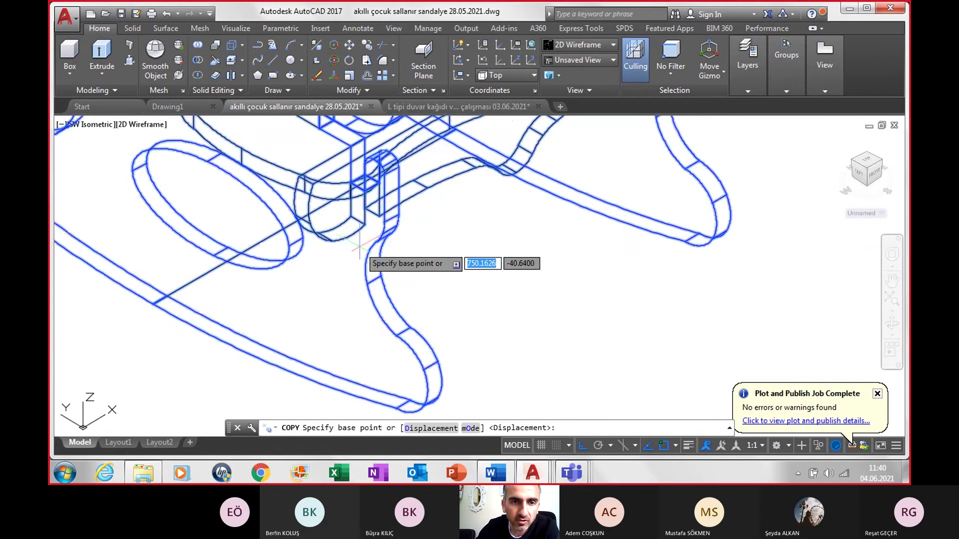
pyautogui.scroll(2, 320, 220)
pyautogui.scroll(2, 244, 214)
pyautogui.scroll(2, 226, 206)
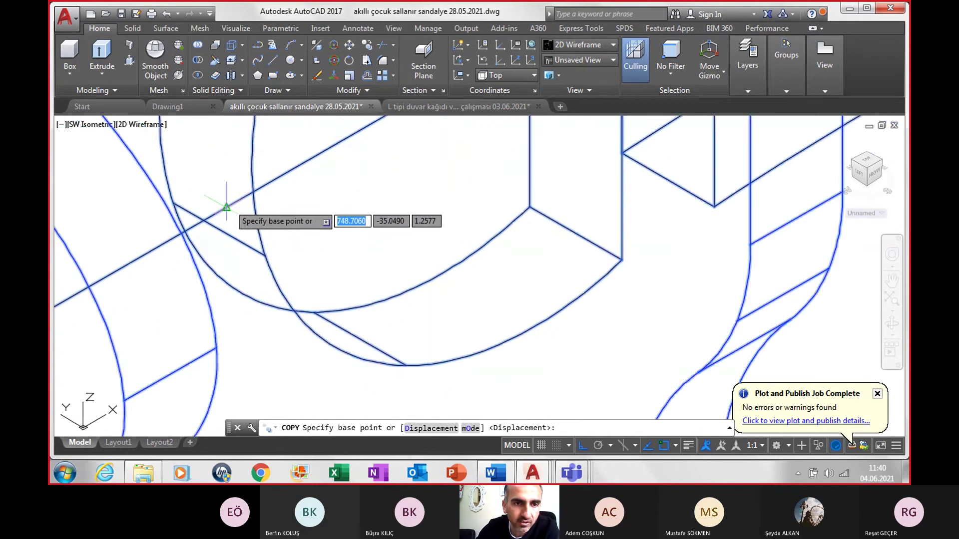
pyautogui.click(227, 207)
pyautogui.scroll(-3, 250, 206)
pyautogui.scroll(-4, 255, 205)
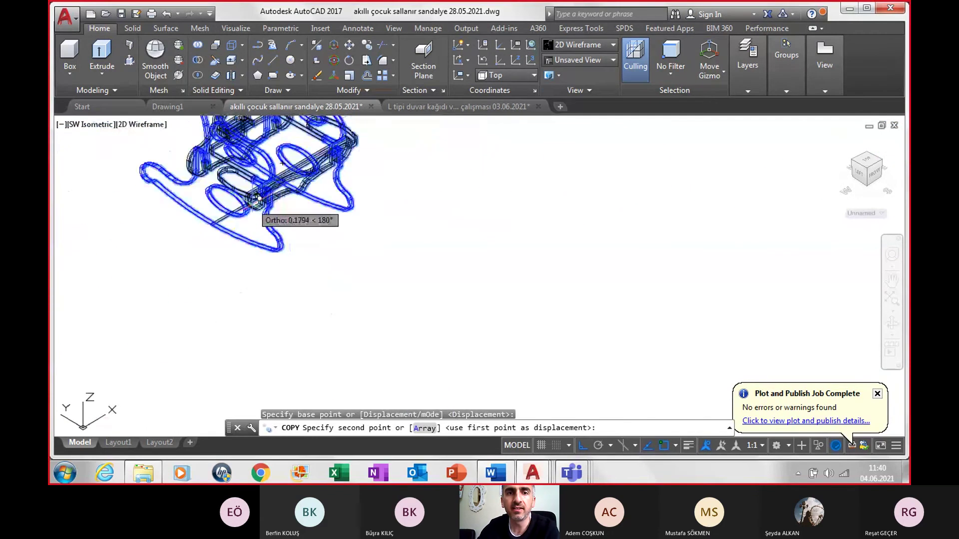
pyautogui.scroll(-4, 261, 205)
pyautogui.scroll(-2, 272, 202)
pyautogui.scroll(3, 310, 160)
pyautogui.scroll(4, 319, 150)
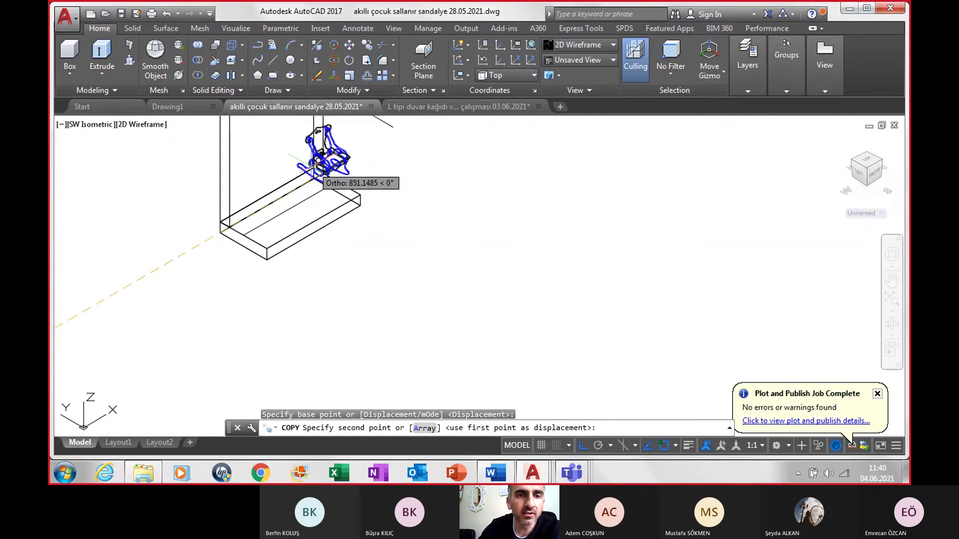
pyautogui.scroll(2, 300, 150)
pyautogui.scroll(5, 295, 200)
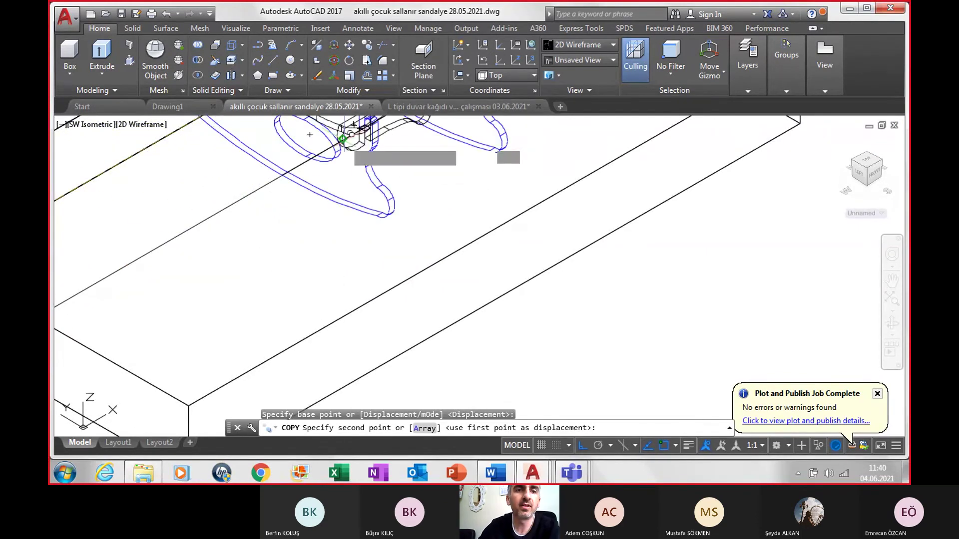
pyautogui.click(346, 133)
pyautogui.press('Return')
# - Erase the leftover guide line and pan to show wall, floor and chair
pyautogui.click(250, 193)
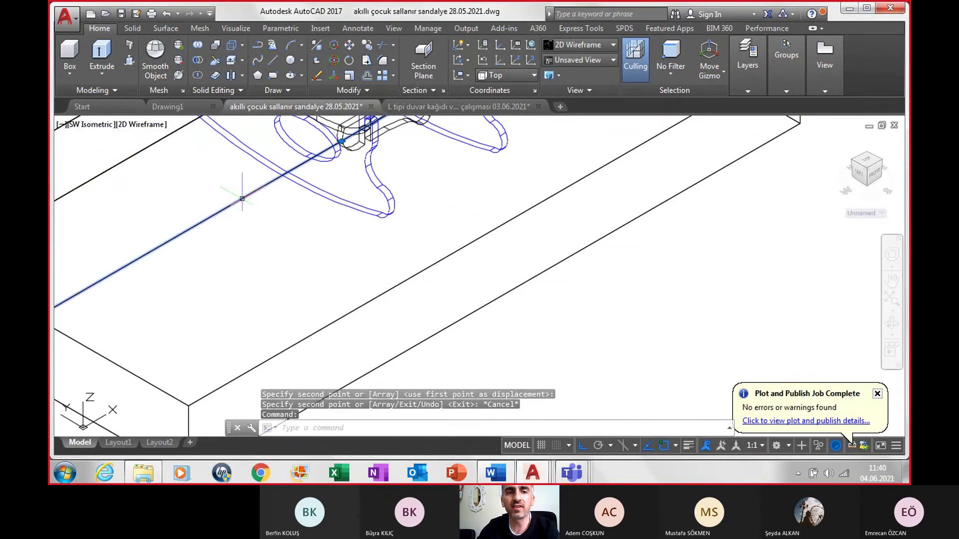
pyautogui.press('Delete')
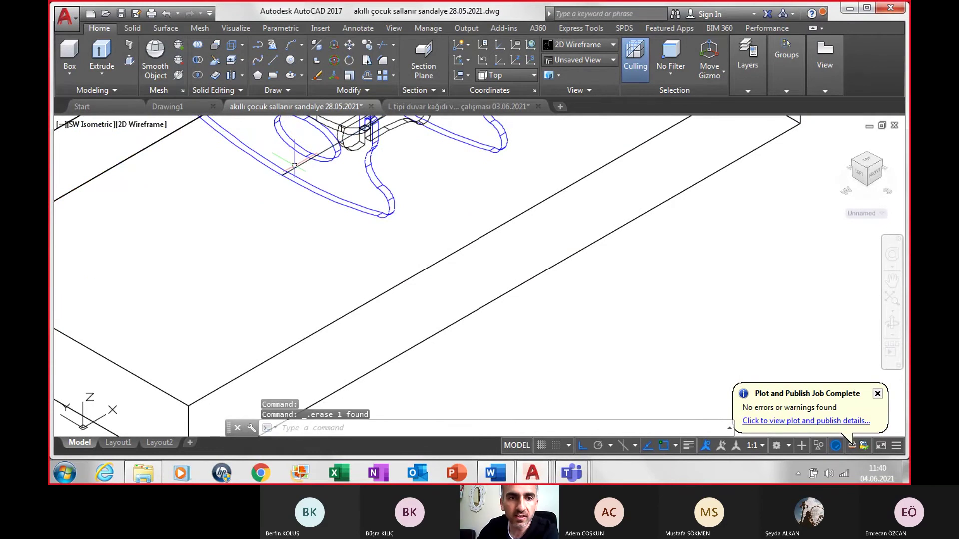
pyautogui.scroll(-3, 297, 165)
pyautogui.scroll(-2, 310, 200)
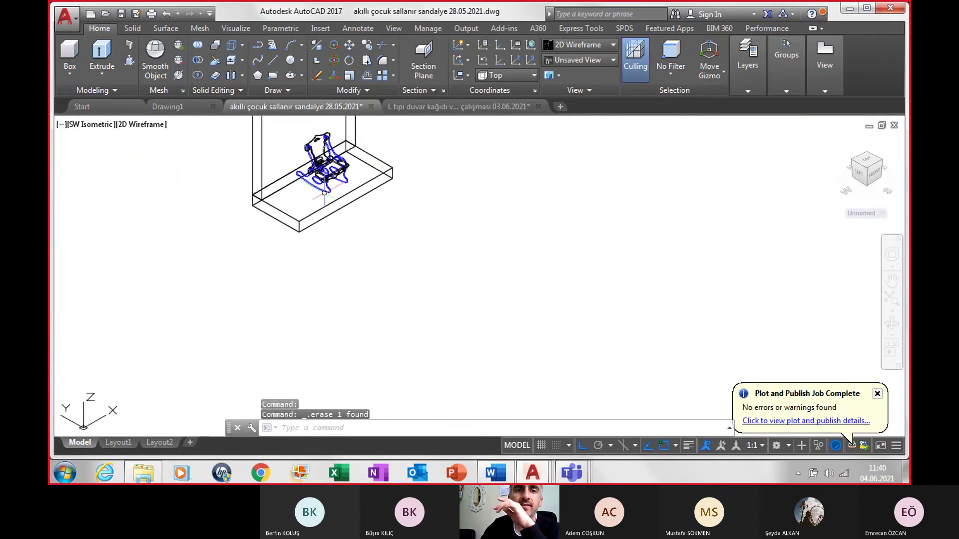
pyautogui.moveTo(322, 244); pyautogui.dragTo(376, 302, button='middle')
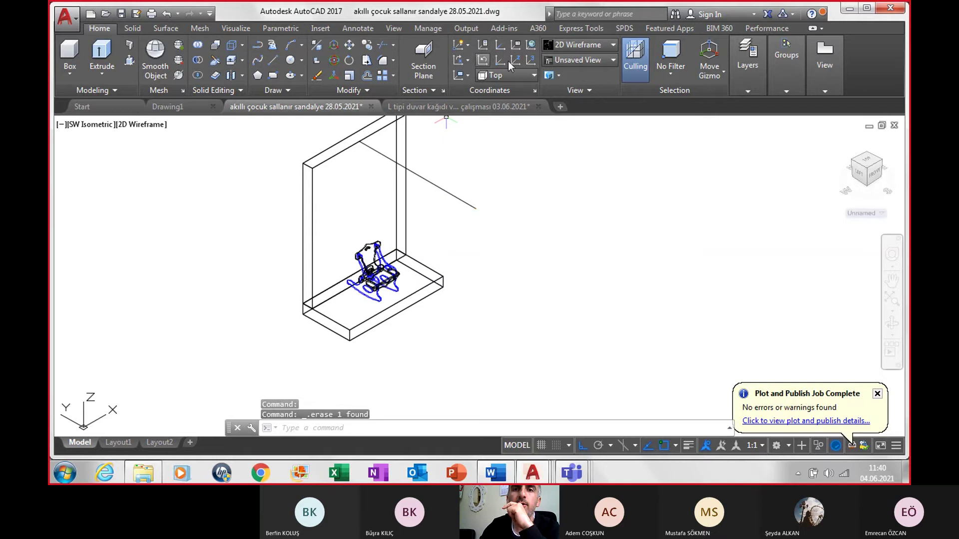
# - Switch the viewport to Conceptual shading and zoom in on the chair
pyautogui.click(567, 46)
pyautogui.click(612, 75)
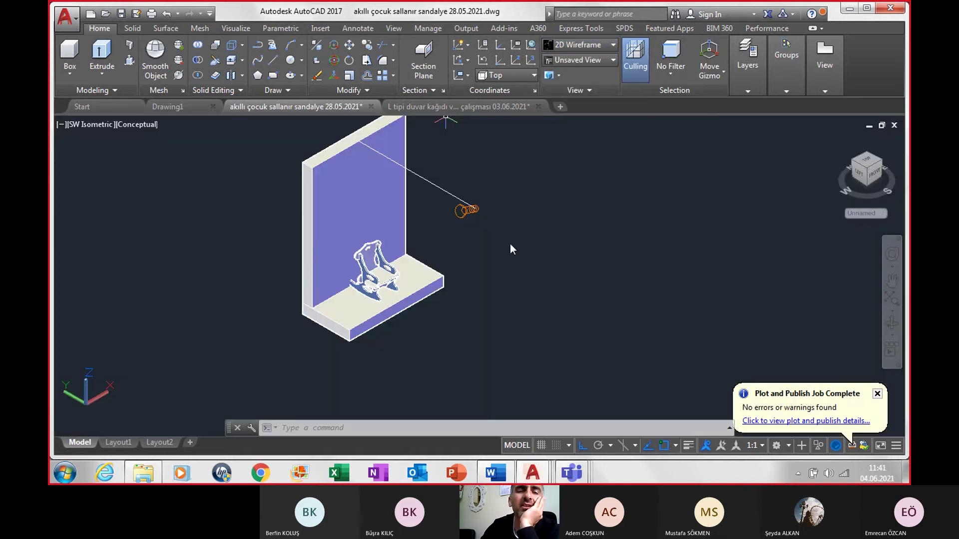
pyautogui.scroll(3, 325, 295)
pyautogui.scroll(1, 349, 292)
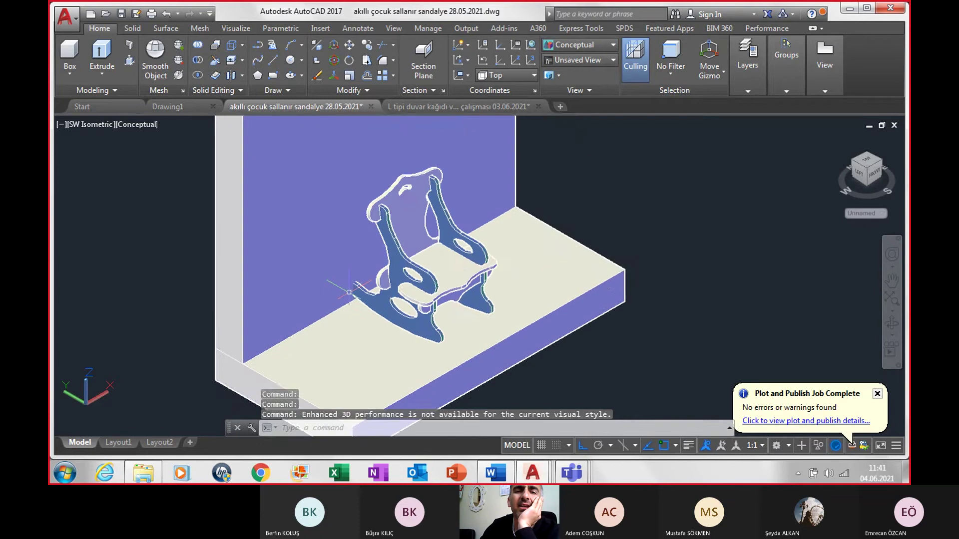
pyautogui.scroll(1, 355, 297)
pyautogui.scroll(1, 370, 299)
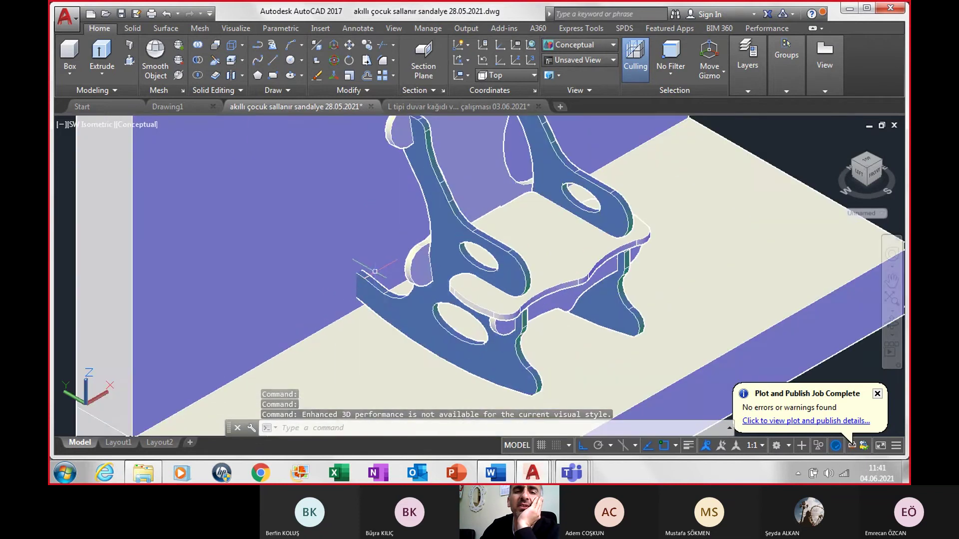
pyautogui.scroll(1, 390, 288)
# - Check the chair's placement, then view the model from the Left
pyautogui.click(418, 297)
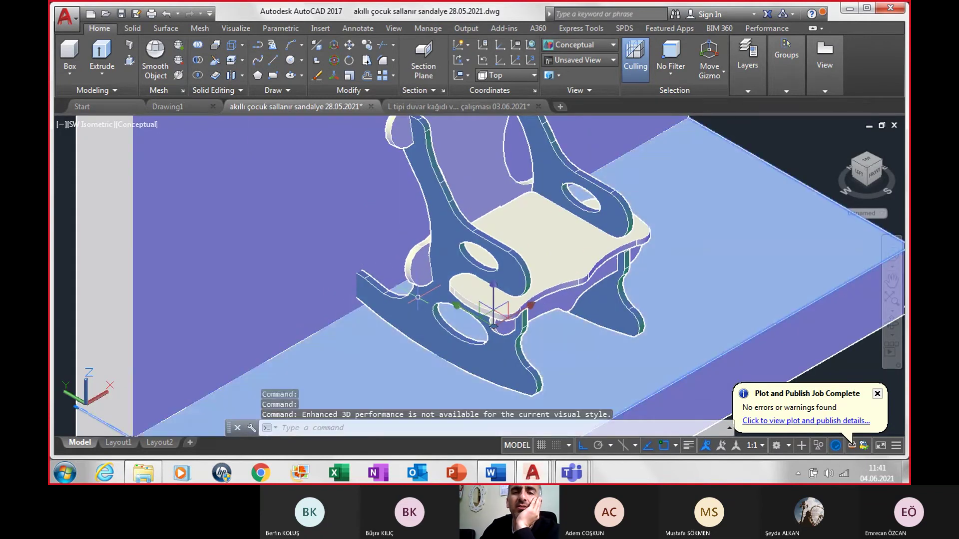
pyautogui.scroll(-1, 420, 295)
pyautogui.press('Escape')
pyautogui.scroll(-2, 425, 280)
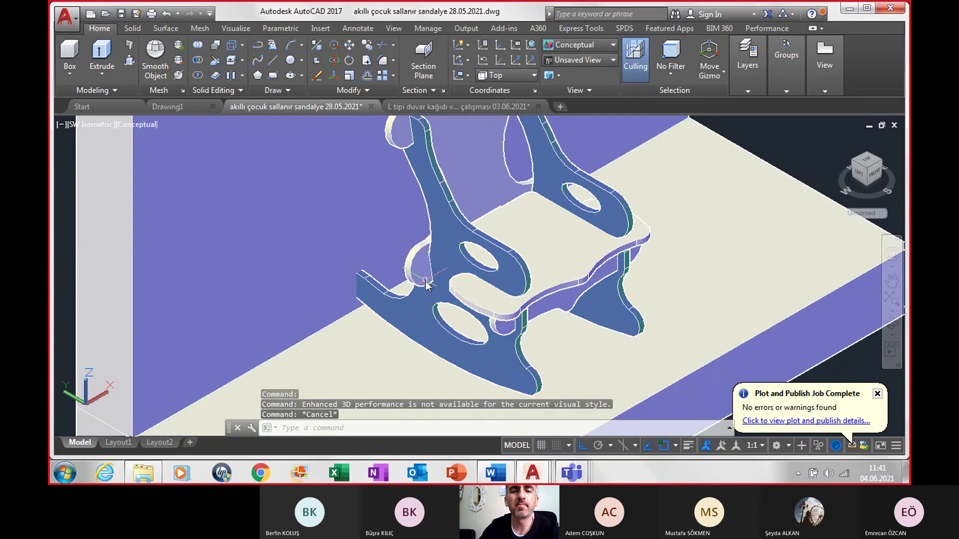
pyautogui.scroll(-2, 426, 281)
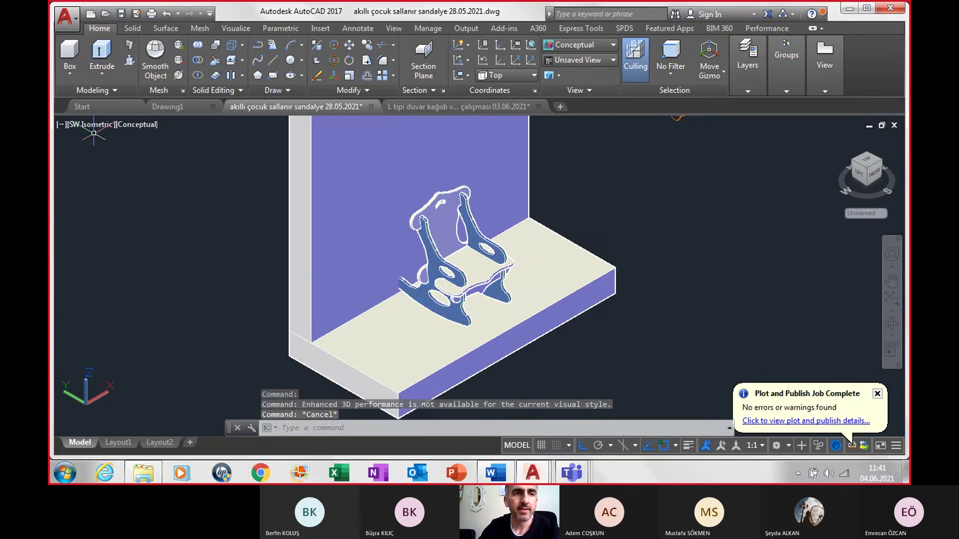
pyautogui.scroll(3, 408, 299)
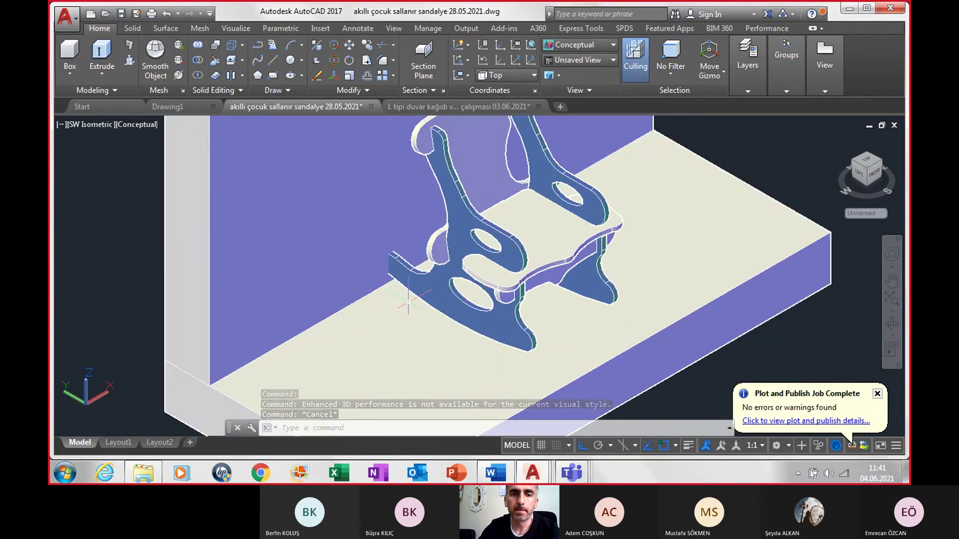
pyautogui.click(96, 128)
pyautogui.click(131, 188)
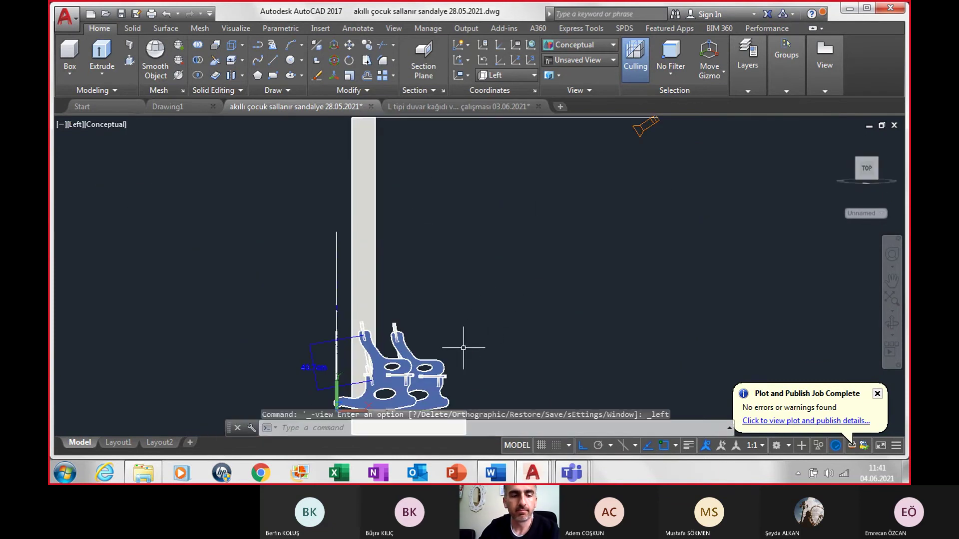
# - Orbit and zoom to the chair, then select the seat piece and curved backrest
pyautogui.keyDown('shift'); pyautogui.moveTo(449, 309); pyautogui.dragTo(466, 350, button='middle'); pyautogui.keyUp('shift')
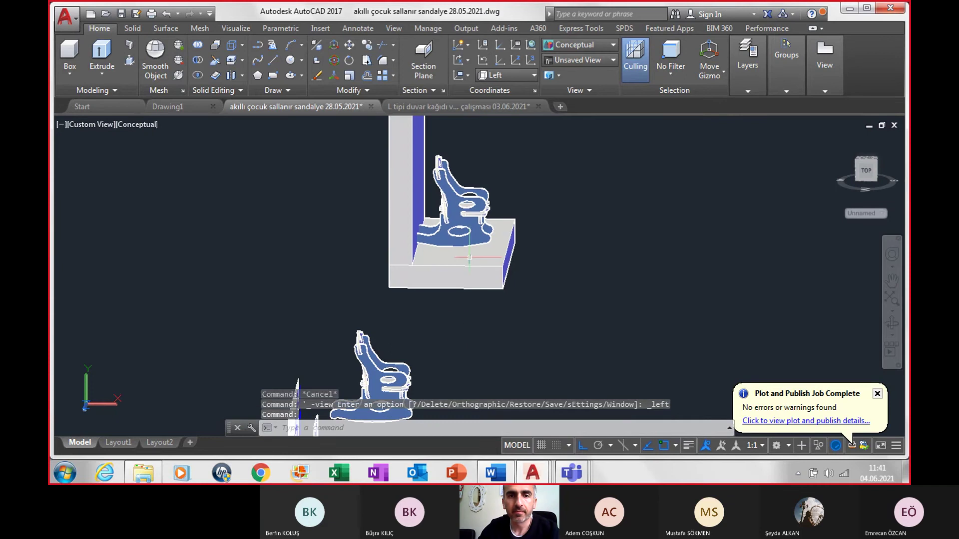
pyautogui.scroll(5, 477, 216)
pyautogui.scroll(3, 406, 202)
pyautogui.moveTo(400, 144); pyautogui.dragTo(398, 224, button='middle')
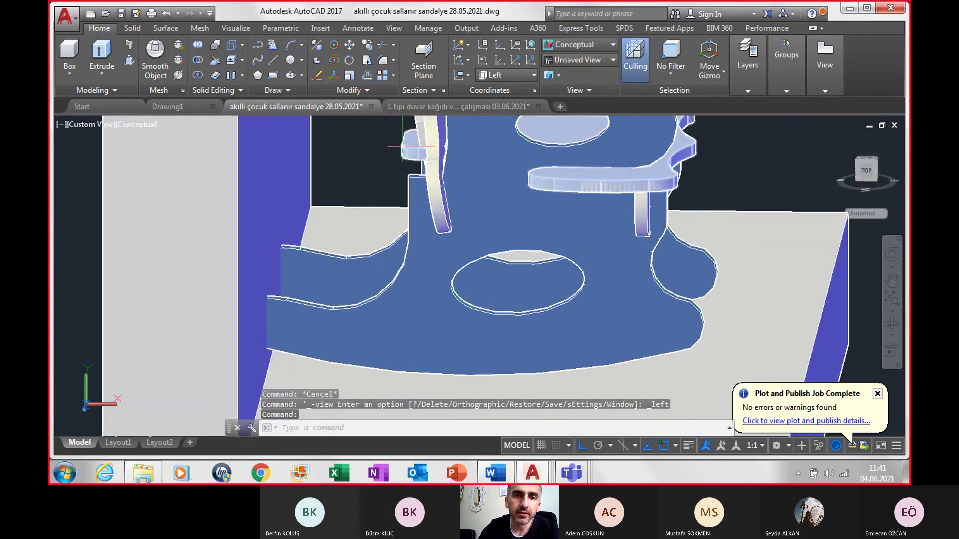
pyautogui.scroll(1, 398, 306)
pyautogui.scroll(1, 398, 306)
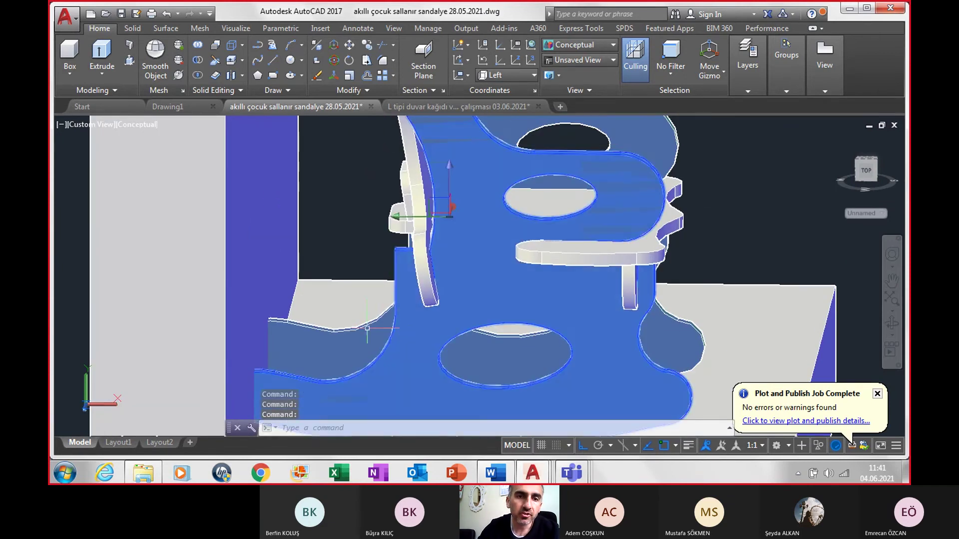
pyautogui.scroll(4, 413, 216)
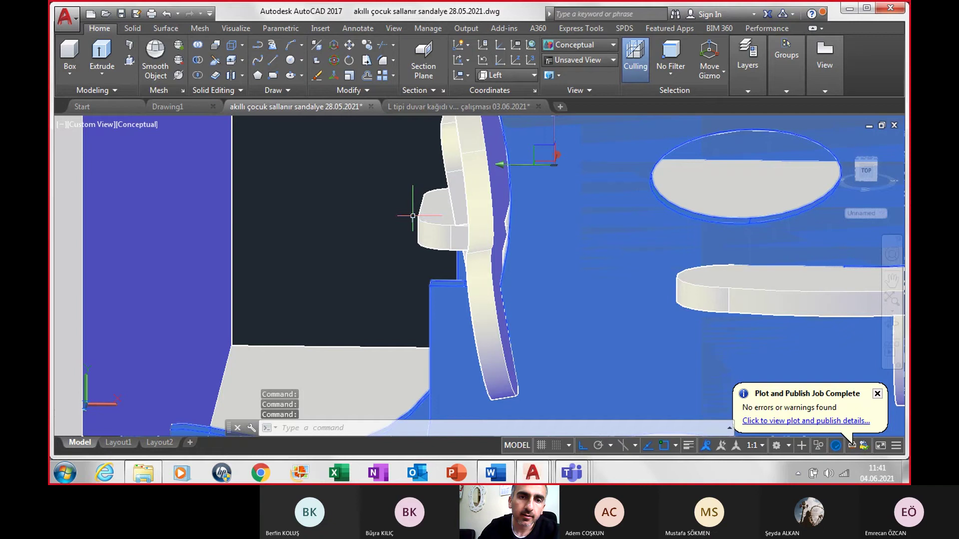
pyautogui.click(439, 213)
pyautogui.click(465, 191)
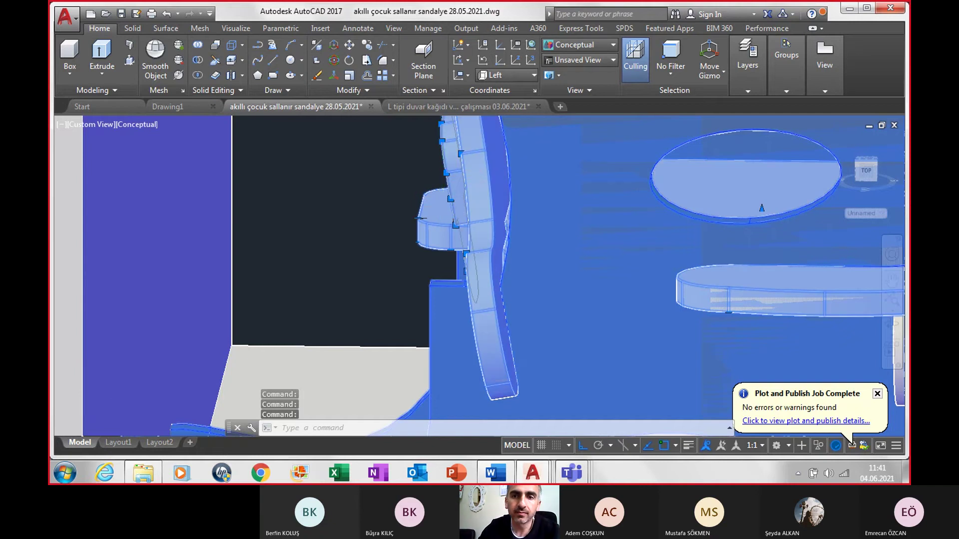
# - Move the selected chair parts sideways to a new spot along the floor
pyautogui.scroll(-4, 452, 179)
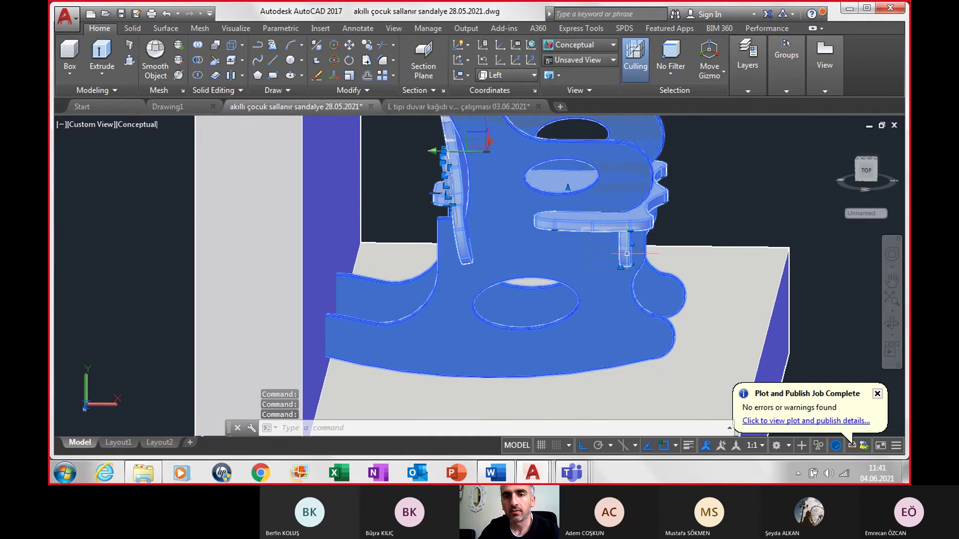
pyautogui.write('M')
pyautogui.press('Return')
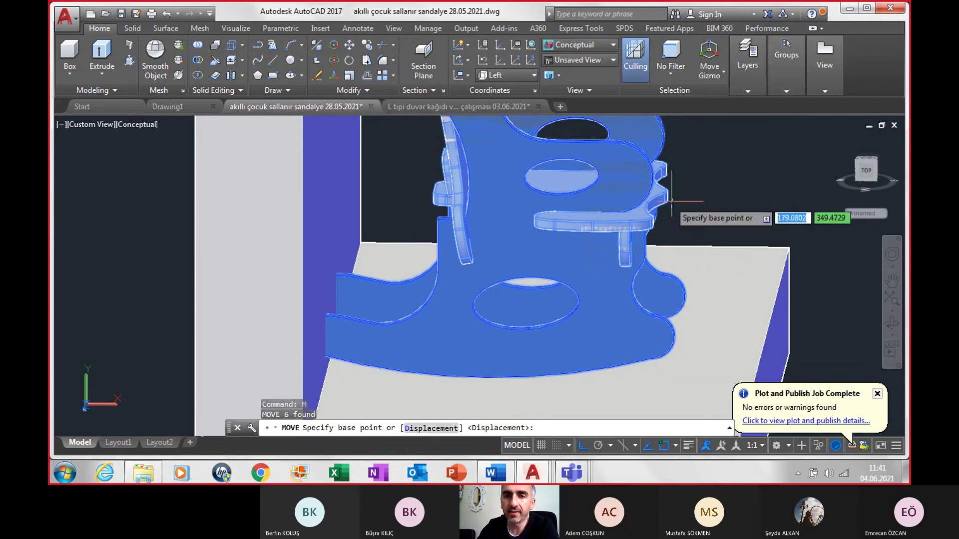
pyautogui.click(648, 180)
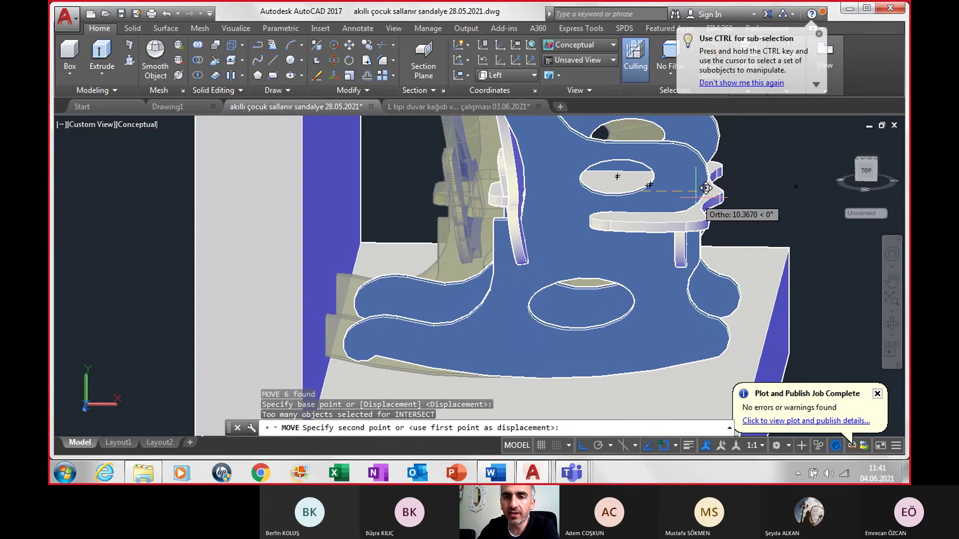
pyautogui.click(703, 187)
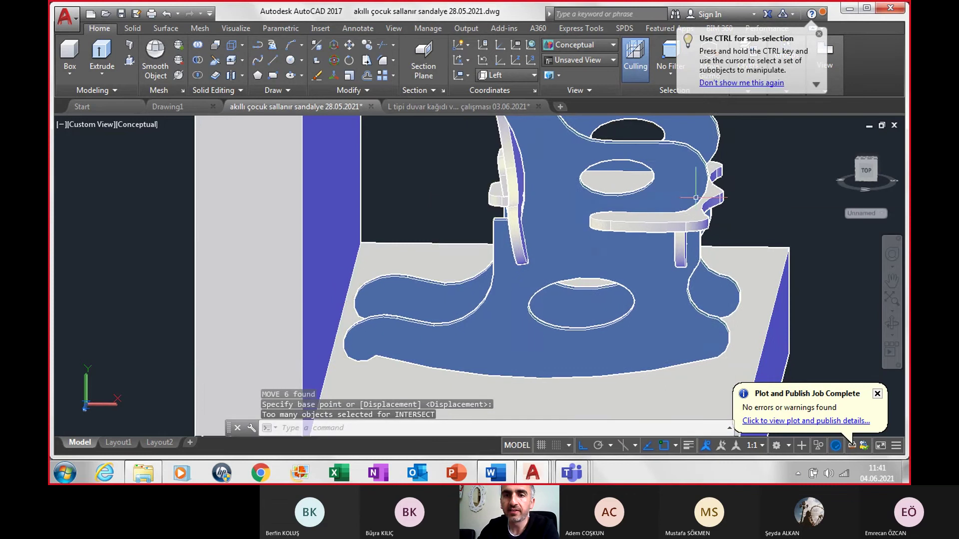
pyautogui.click(83, 125)
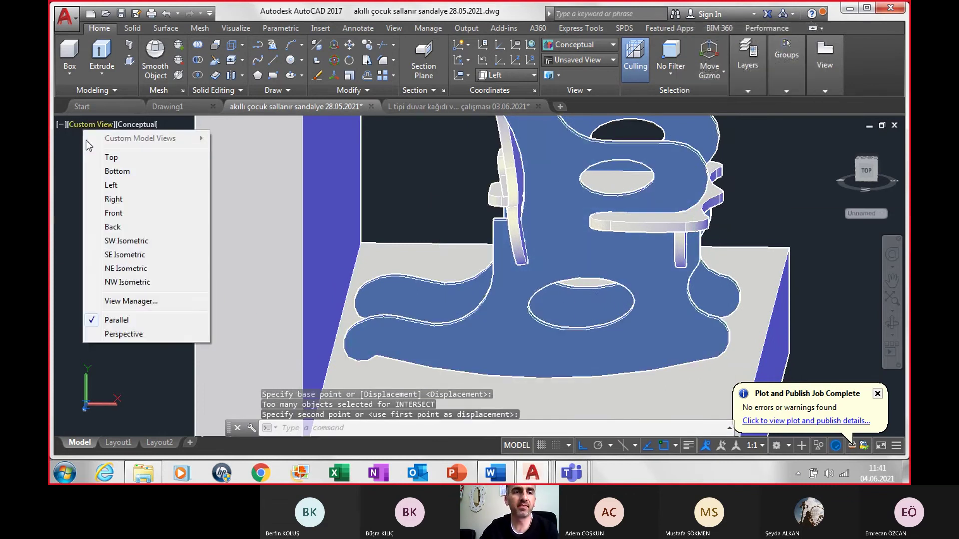
# - Switch to SW Isometric view, save the drawing, and apply the Realistic style
pyautogui.click(126, 240)
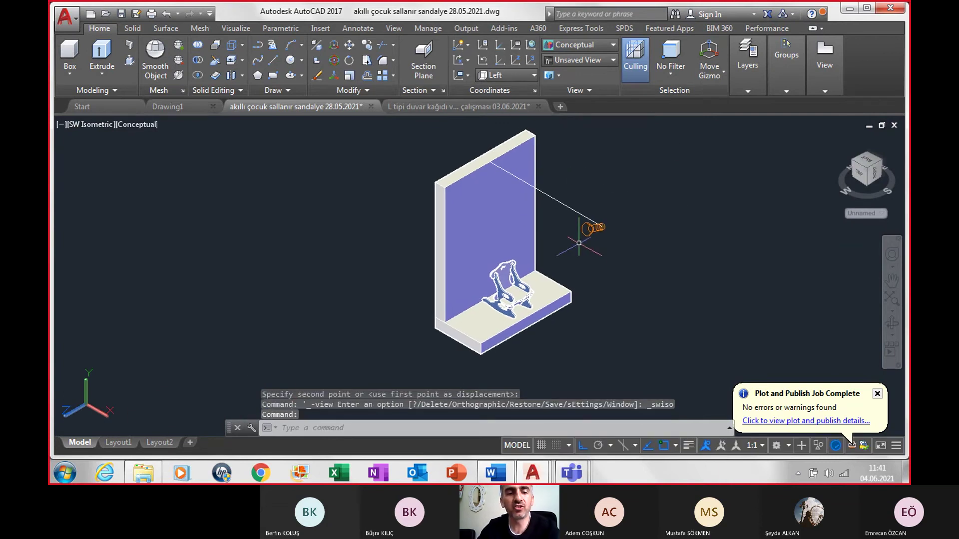
pyautogui.hotkey('ctrl', 's')
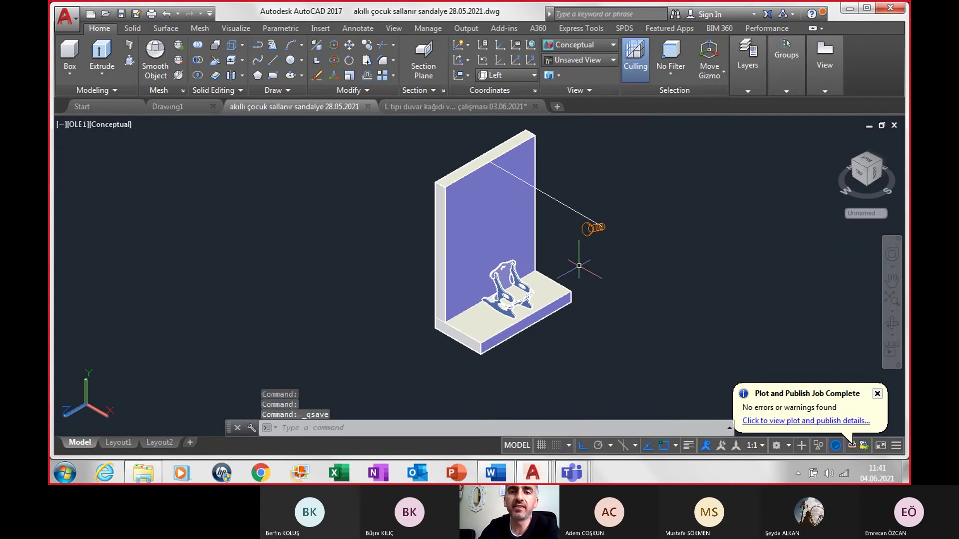
pyautogui.click(575, 44)
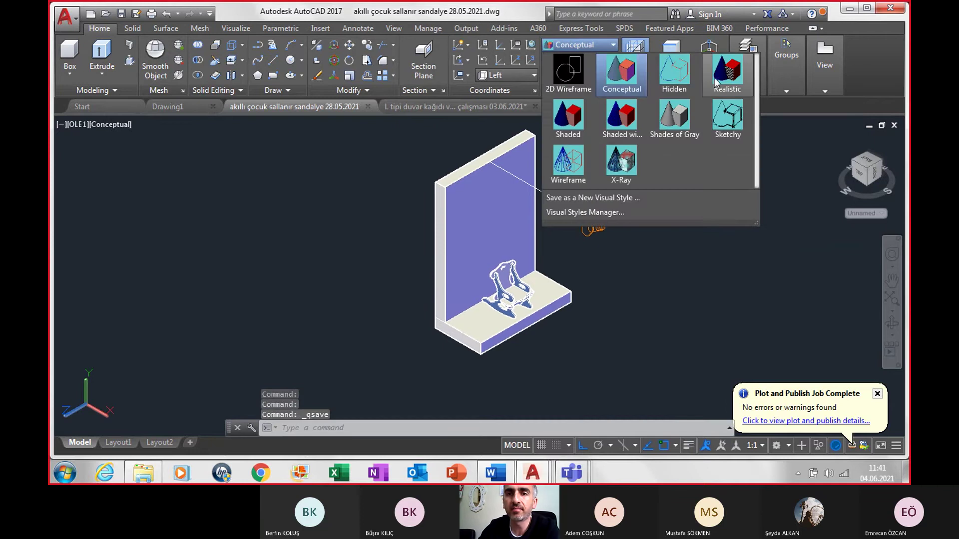
pyautogui.click(727, 85)
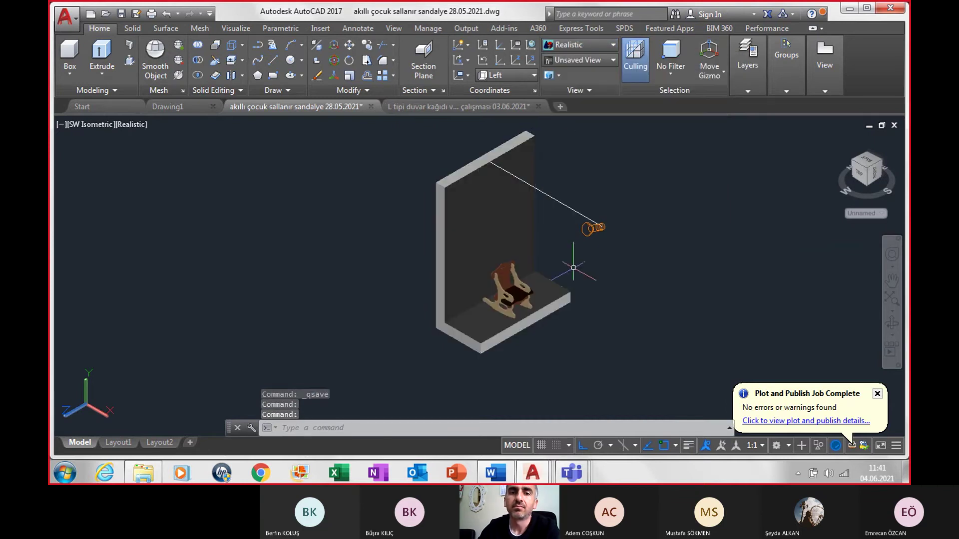
pyautogui.scroll(1, 560, 232)
pyautogui.moveTo(526, 207); pyautogui.dragTo(529, 242, button='middle')
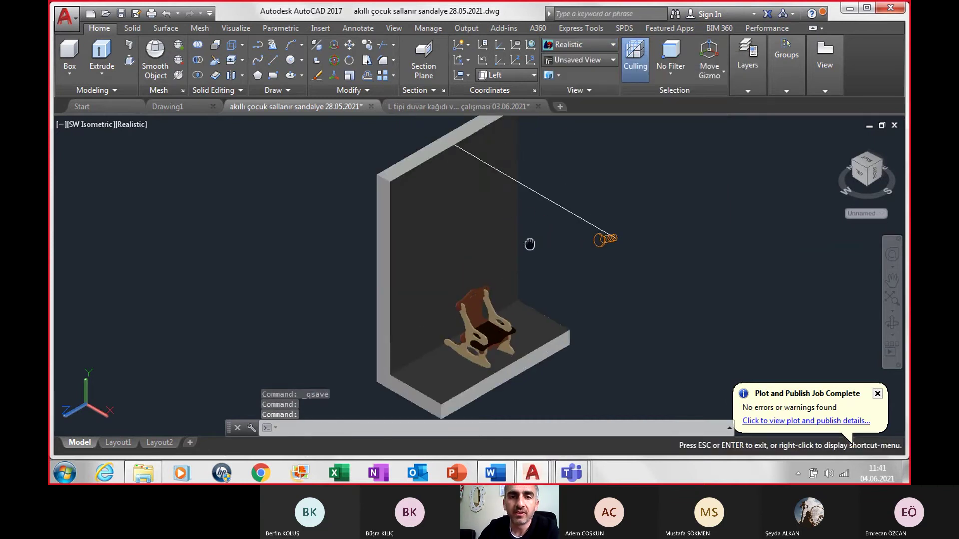
# - Compare Conceptual against Realistic, keep Realistic, and reframe the room
pyautogui.click(568, 46)
pyautogui.click(623, 70)
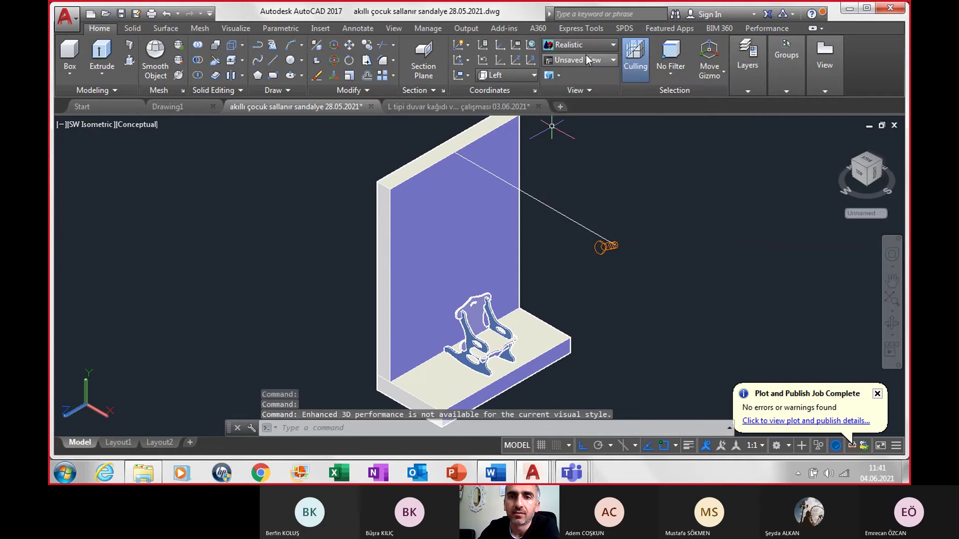
pyautogui.click(583, 47)
pyautogui.click(726, 75)
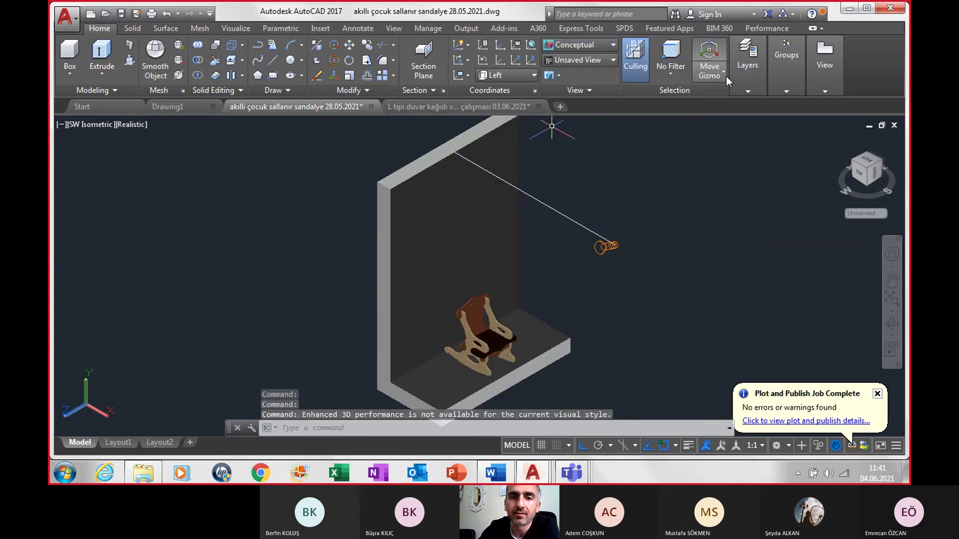
pyautogui.scroll(1, 523, 343)
pyautogui.scroll(2, 522, 342)
pyautogui.scroll(1, 525, 317)
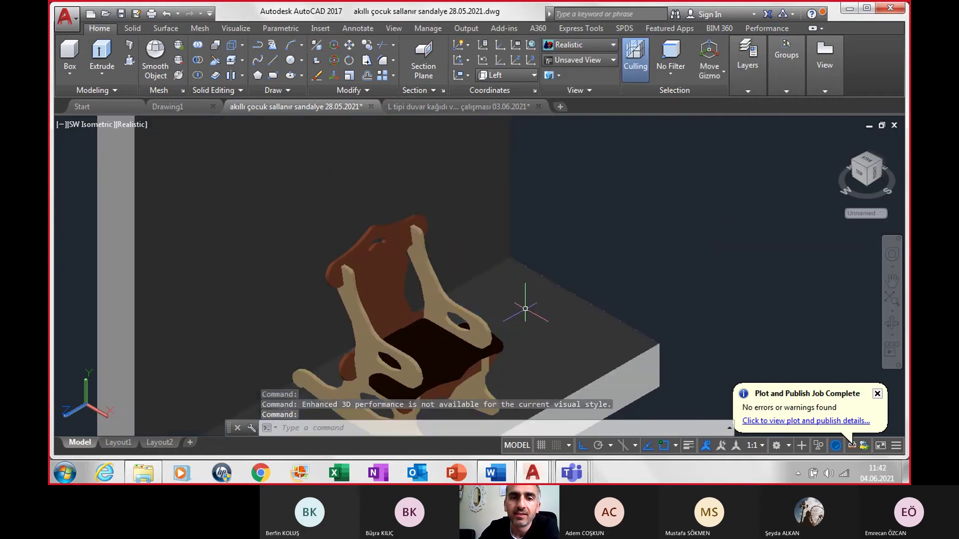
pyautogui.scroll(-2, 521, 300)
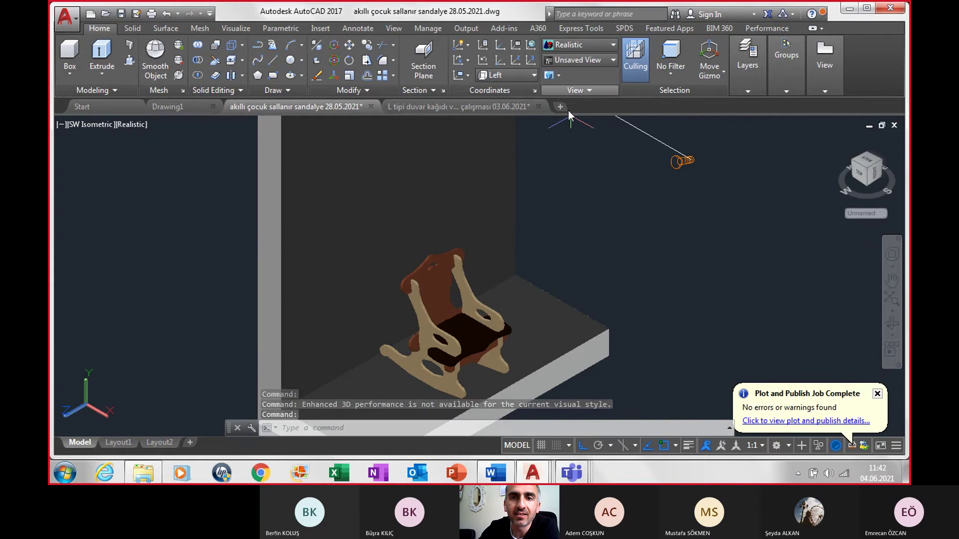
pyautogui.scroll(-1, 589, 217)
pyautogui.moveTo(592, 220); pyautogui.dragTo(579, 241, button='middle')
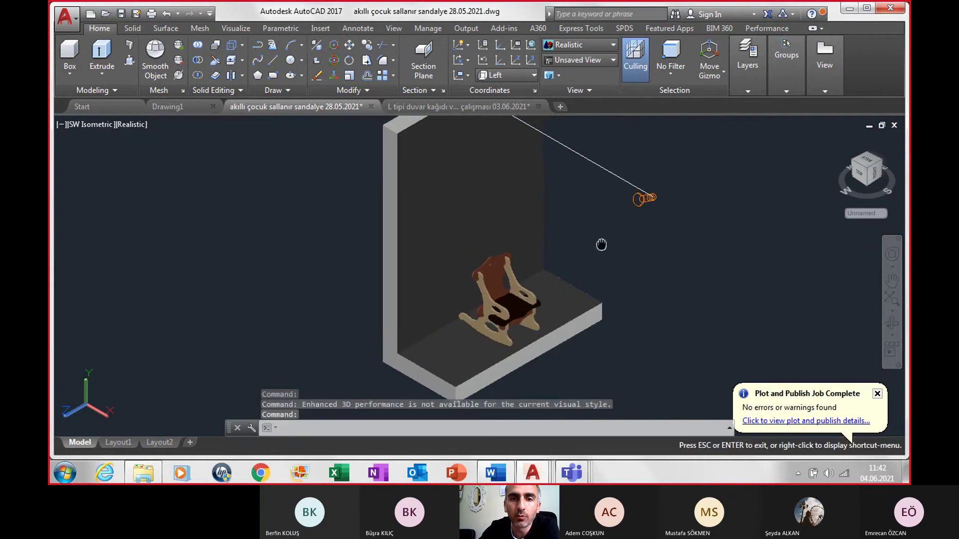
# - Try Shaded with Edges, then return to the Realistic visual style
pyautogui.click(571, 44)
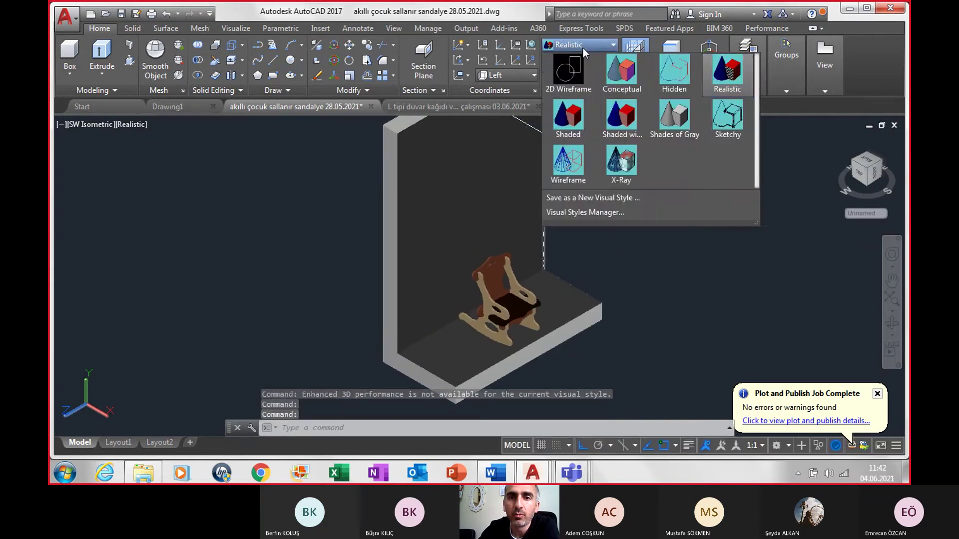
pyautogui.press('Escape')
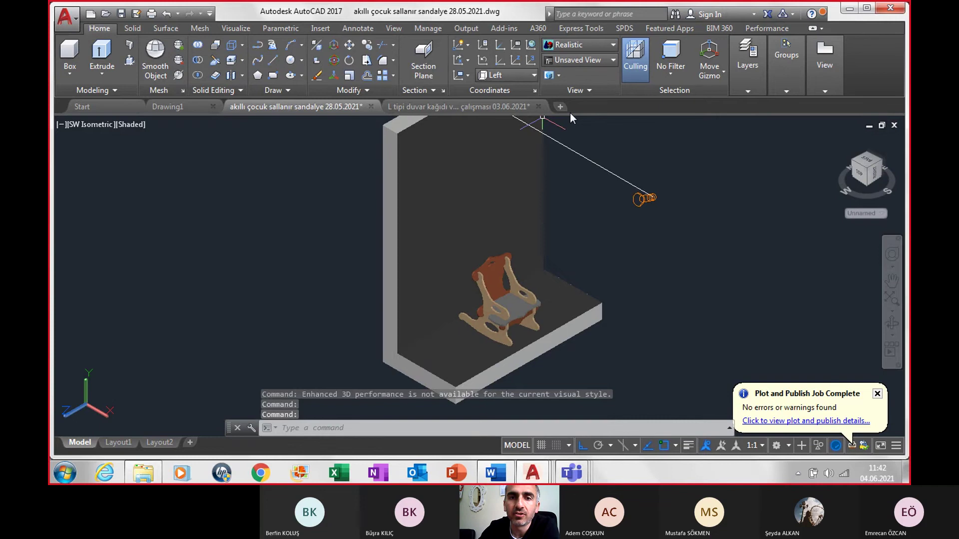
pyautogui.click(578, 47)
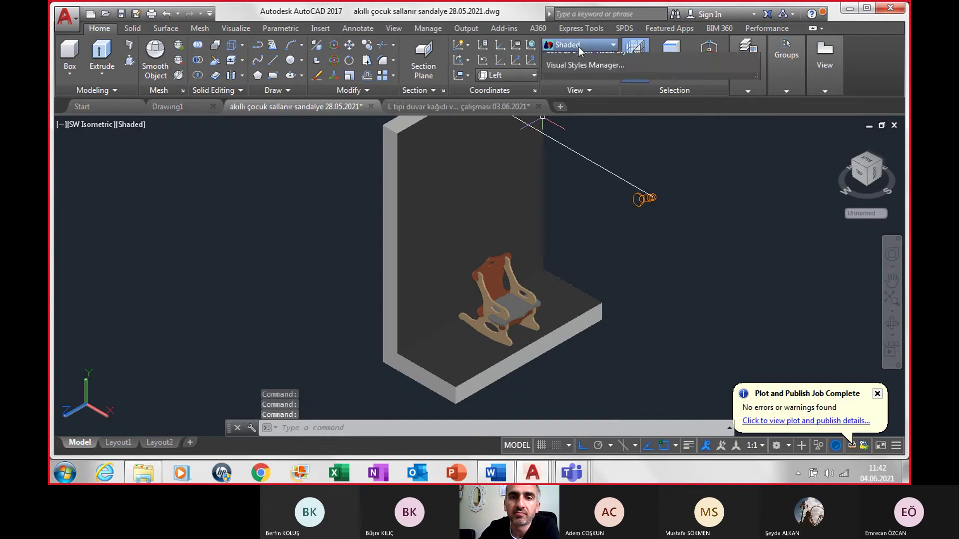
pyautogui.click(626, 116)
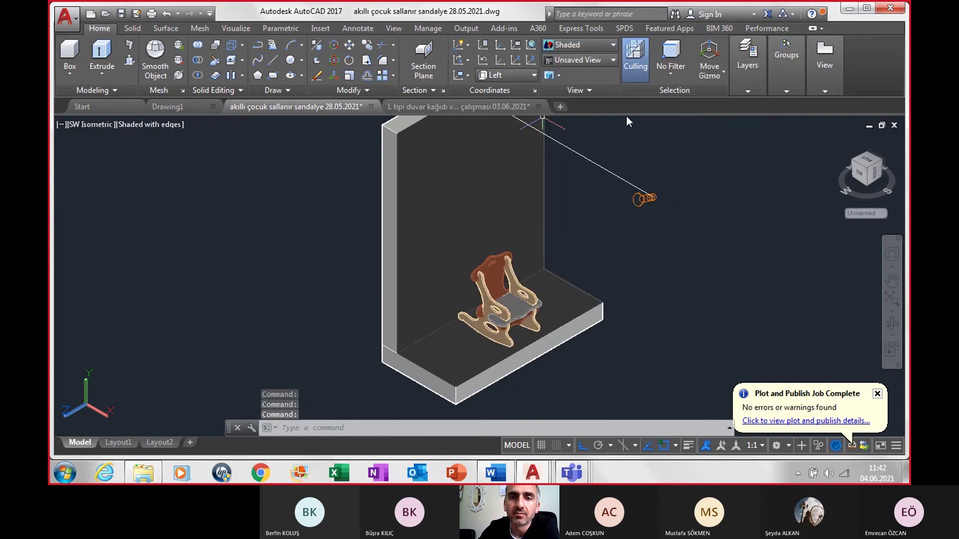
pyautogui.click(589, 49)
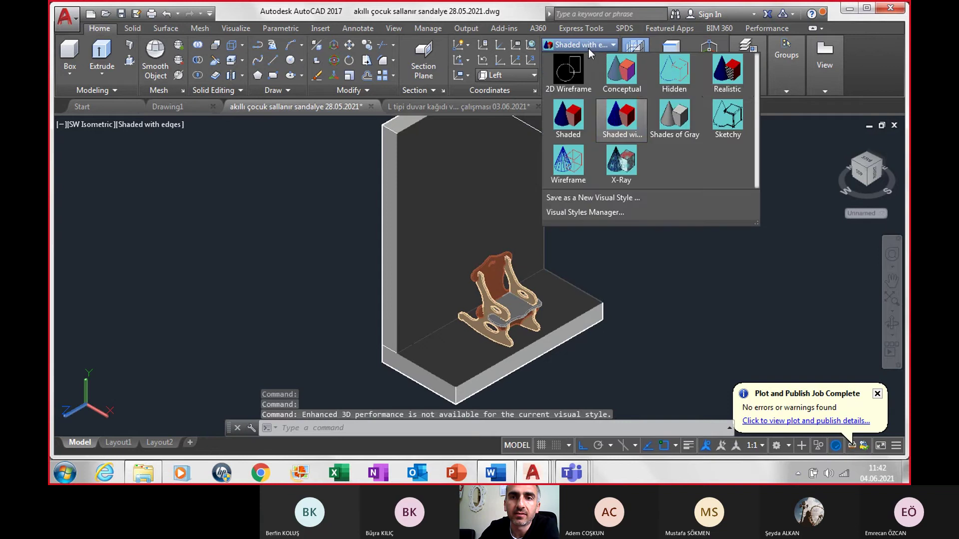
pyautogui.click(727, 73)
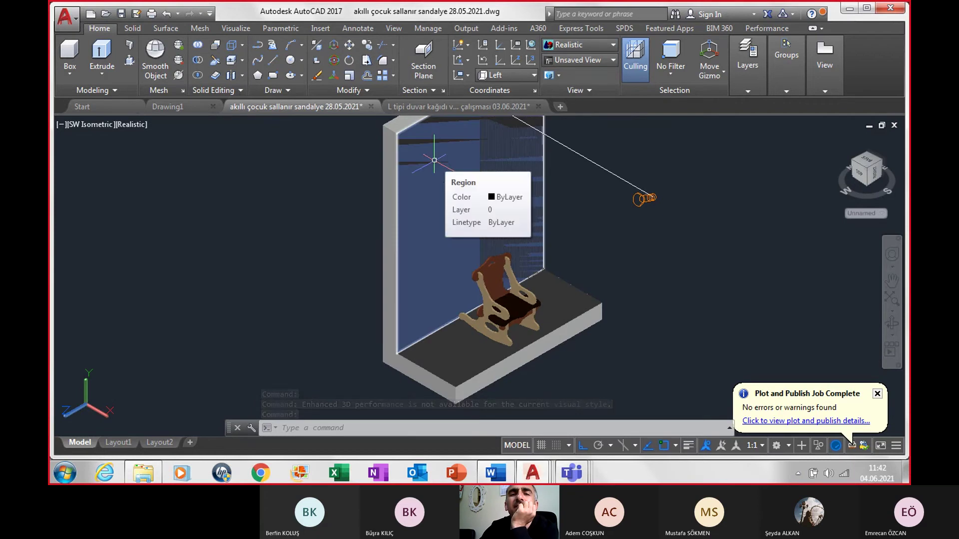
# - Inspect the wall region's quick properties, deselect it, and orbit to a zoomed-out custom view
pyautogui.click(525, 200)
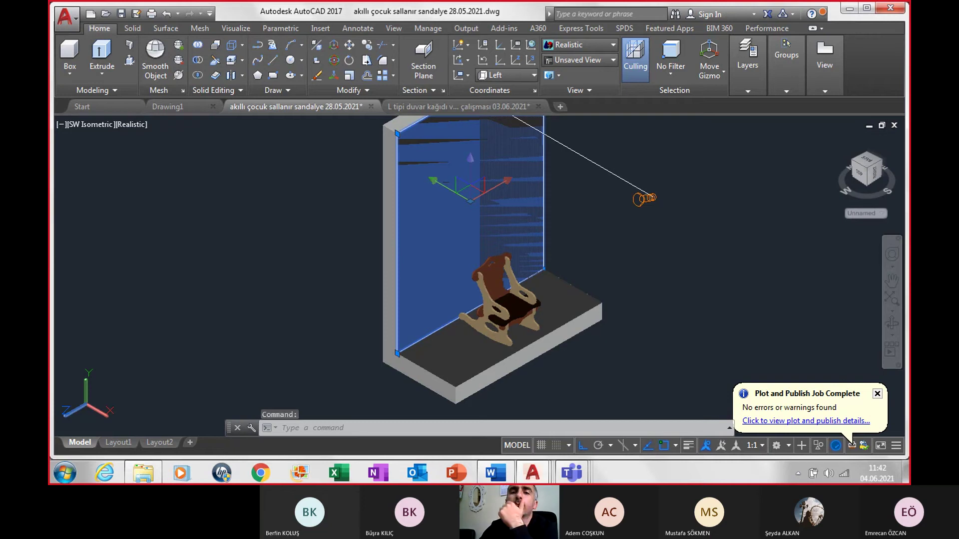
pyautogui.click(403, 262)
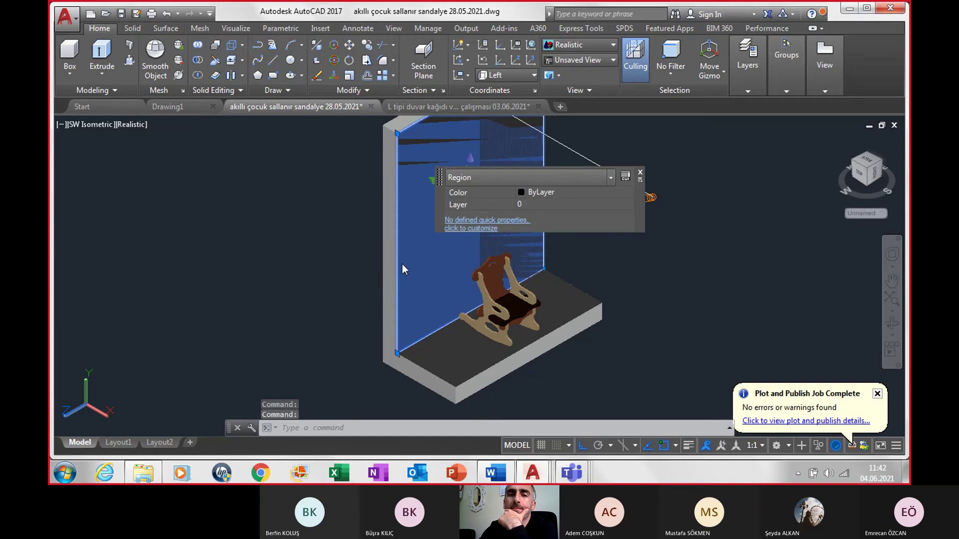
pyautogui.click(641, 174)
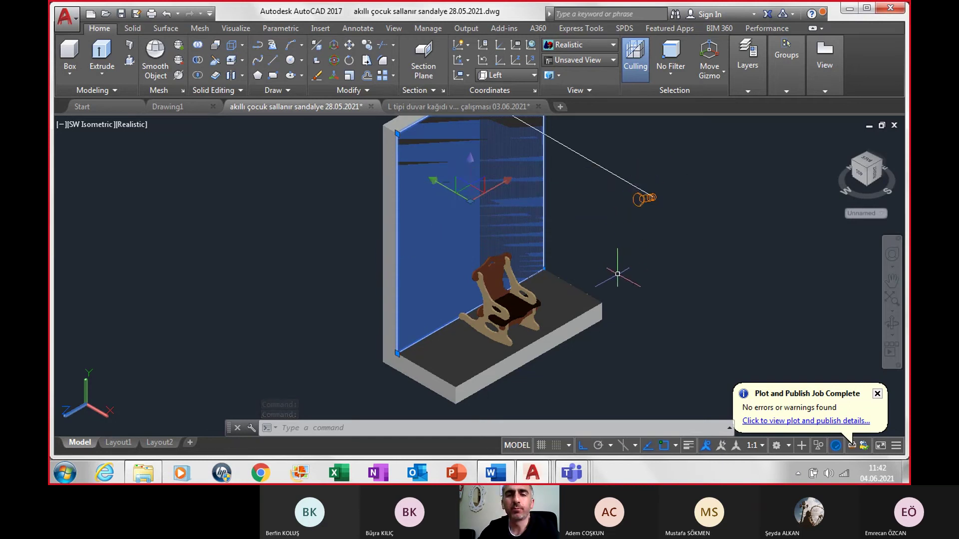
pyautogui.press('Escape')
pyautogui.press('Escape')
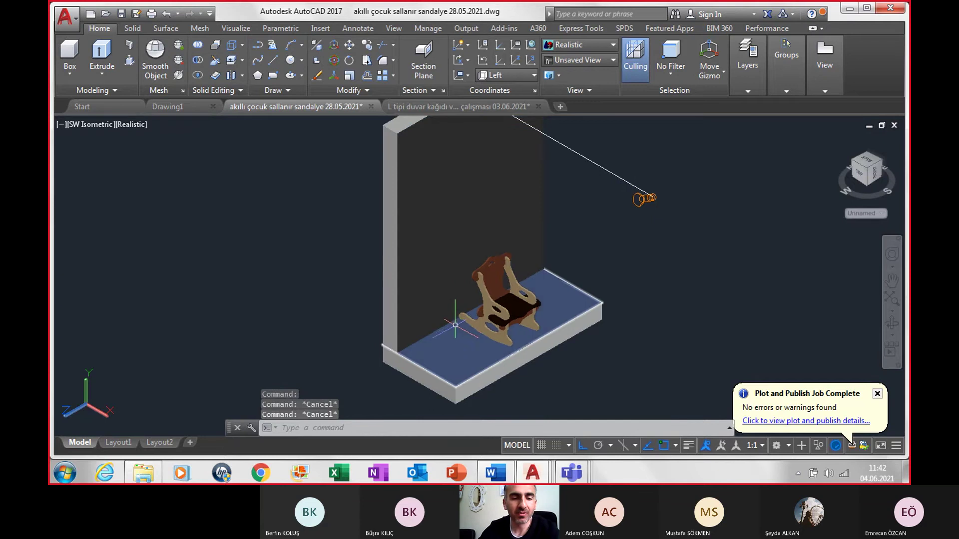
pyautogui.scroll(-3, 449, 321)
pyautogui.keyDown('shift'); pyautogui.moveTo(448, 321); pyautogui.dragTo(480, 300, button='middle'); pyautogui.keyUp('shift')
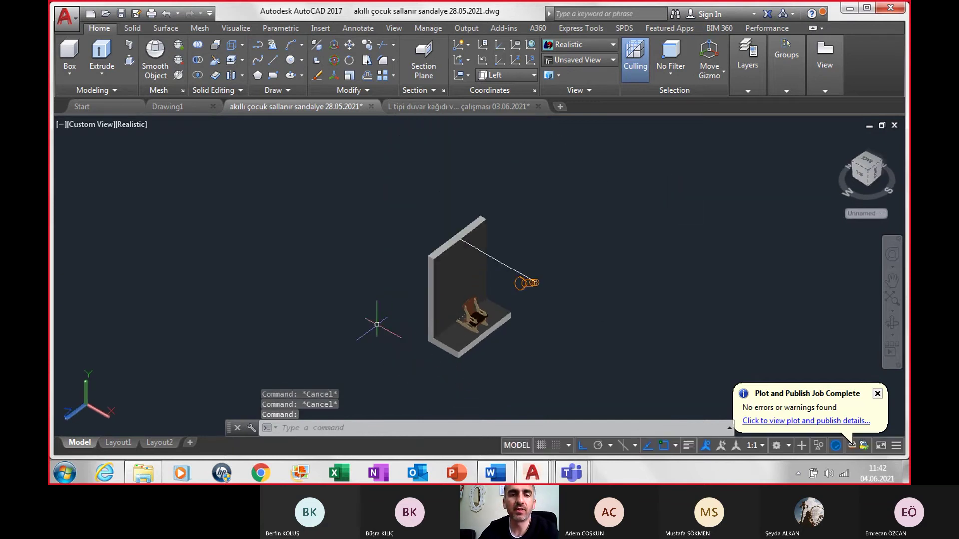
pyautogui.scroll(-2, 377, 324)
# - Copy the rocking chair's 7 objects from Top view and switch to the L-wall wallpaper drawing
pyautogui.click(90, 127)
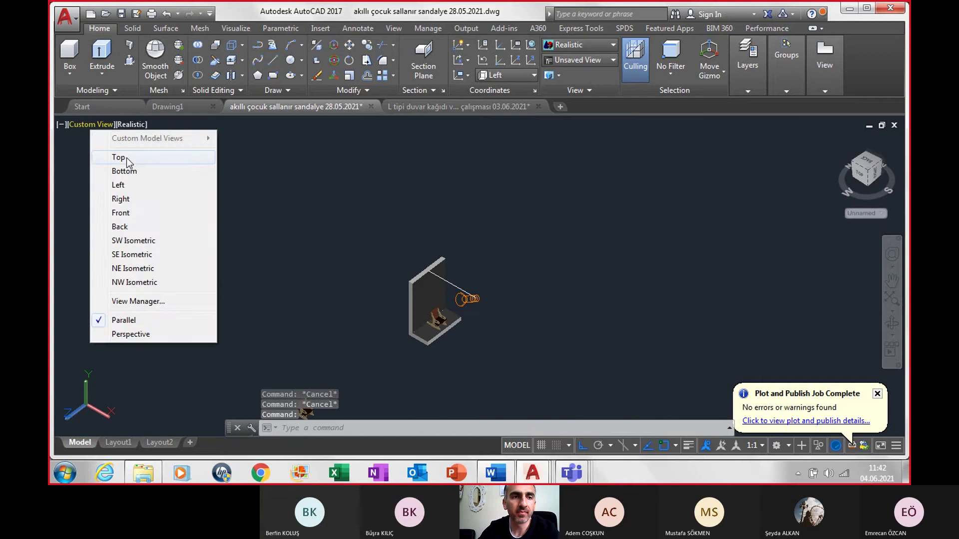
pyautogui.click(127, 158)
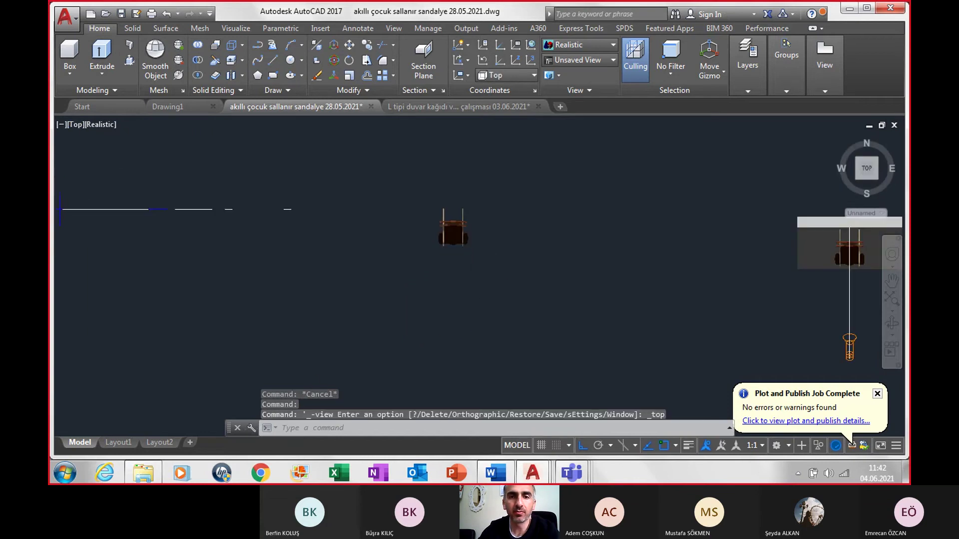
pyautogui.click(371, 149)
pyautogui.click(503, 323)
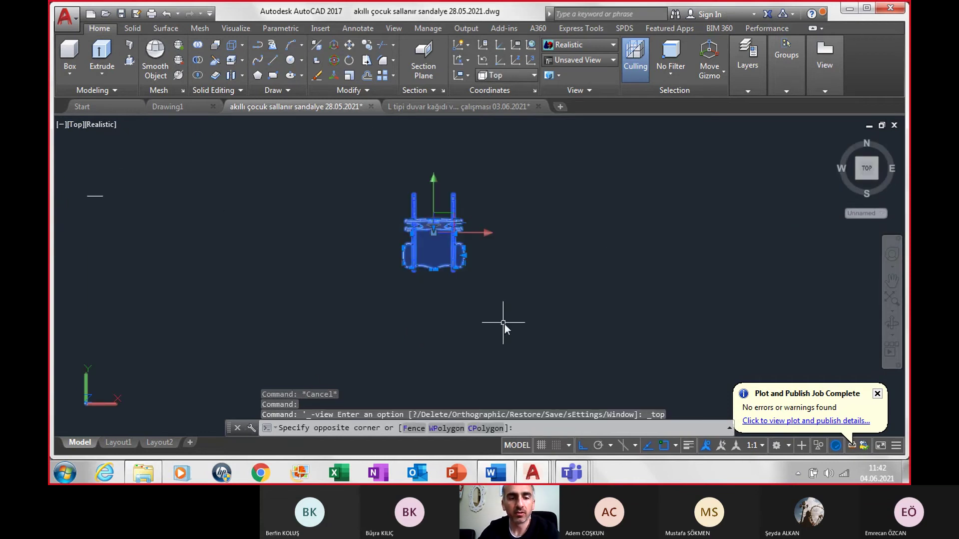
pyautogui.hotkey('ctrl', 'c')
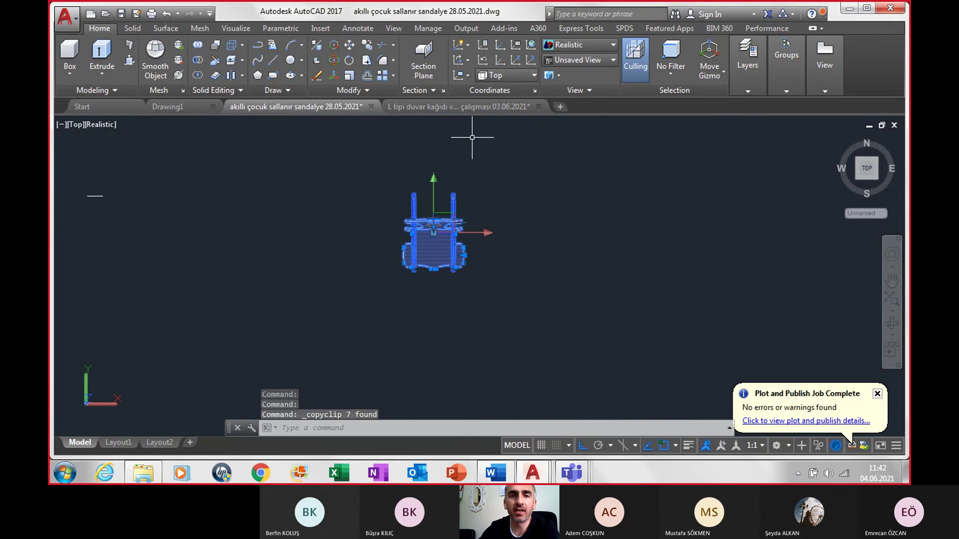
pyautogui.click(472, 108)
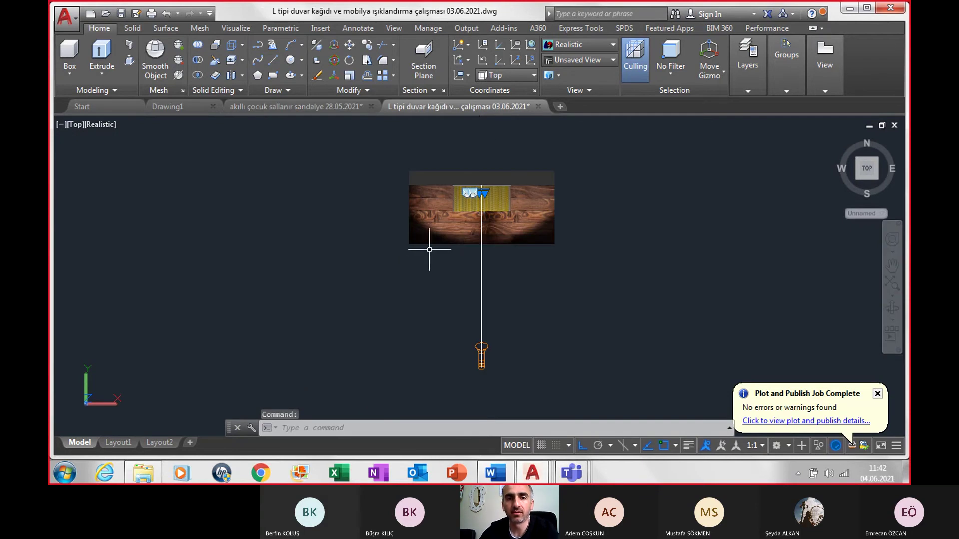
# - In an orbited 3D view, erase the shelf unit's side panel, shelves, back panel and yellow cabinet top
pyautogui.keyDown('shift'); pyautogui.moveTo(429, 250); pyautogui.dragTo(450, 280, button='middle'); pyautogui.keyUp('shift')
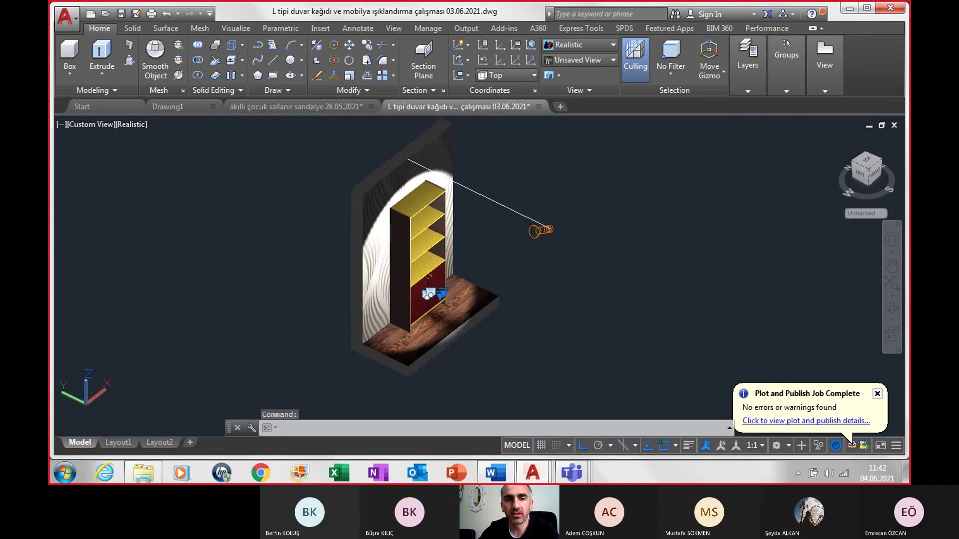
pyautogui.scroll(2, 412, 207)
pyautogui.click(408, 246)
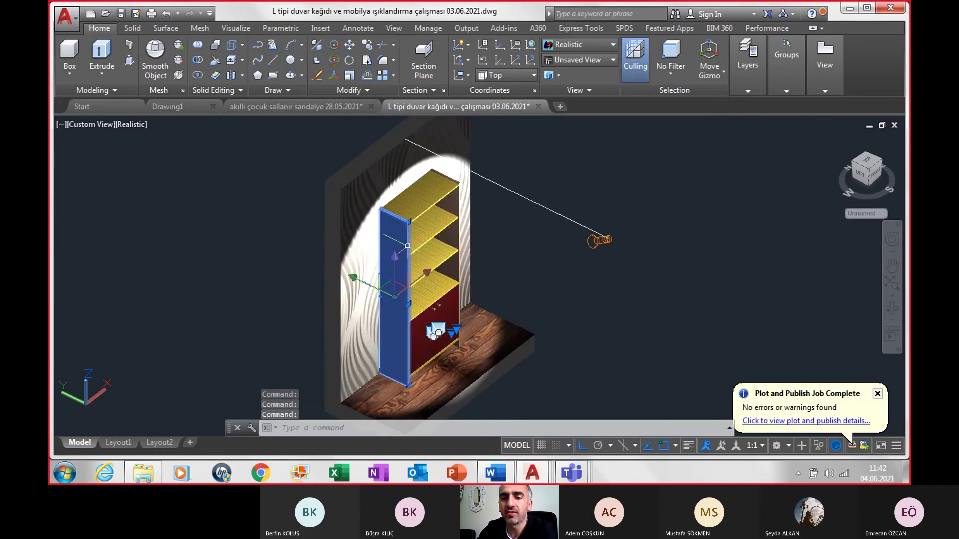
pyautogui.press('Delete')
pyautogui.press('Delete')
pyautogui.click(410, 195)
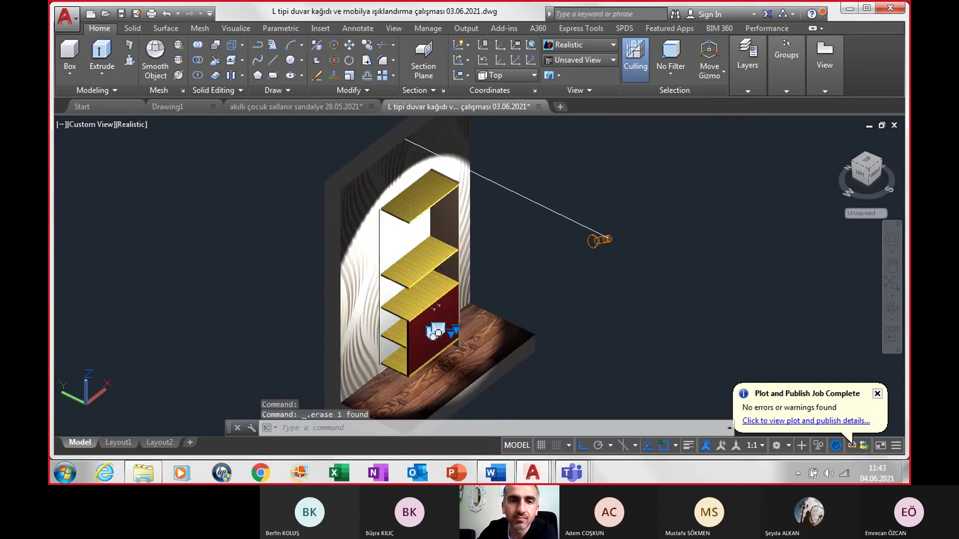
pyautogui.press('Delete')
pyautogui.press('Delete')
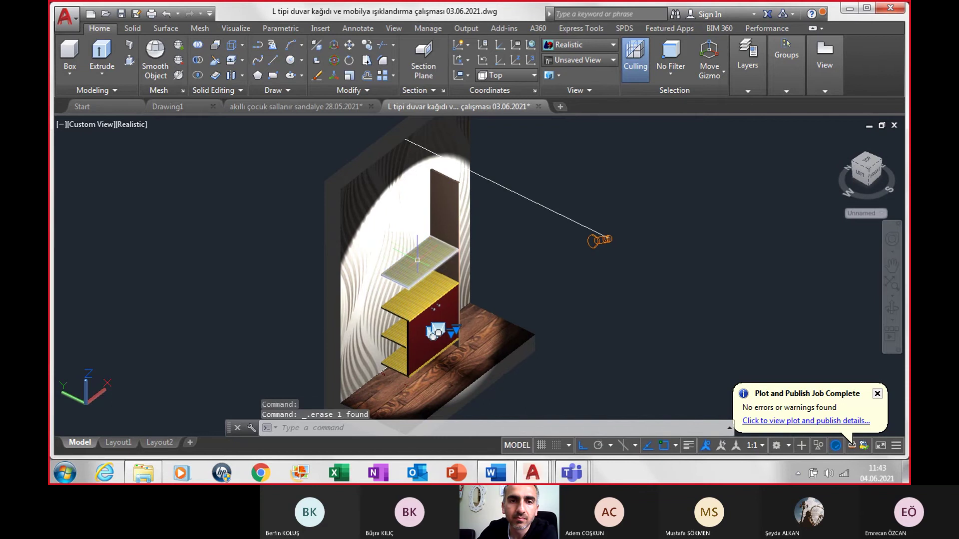
pyautogui.click(418, 259)
pyautogui.press('Delete')
pyautogui.click(424, 287)
pyautogui.press('Delete')
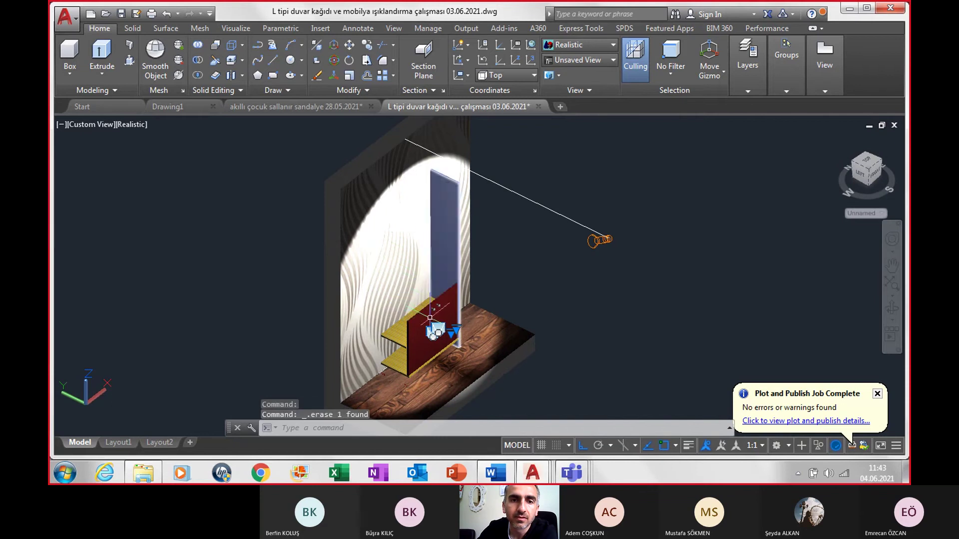
# - Erase the red cabinet panel and the remaining yellow shelves, leaving the niche empty
pyautogui.press('Delete')
pyautogui.click(432, 319)
pyautogui.press('Delete')
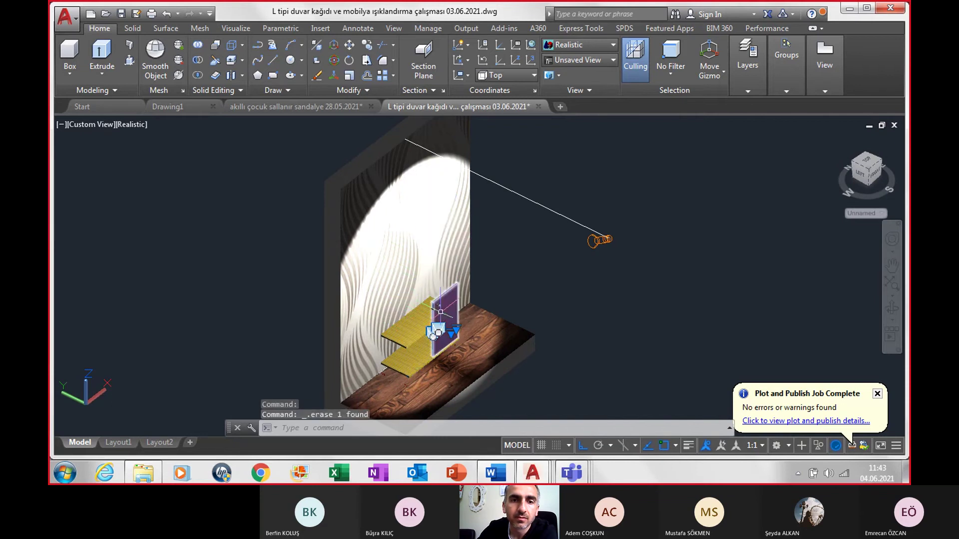
pyautogui.press('Delete')
pyautogui.scroll(5, 433, 320)
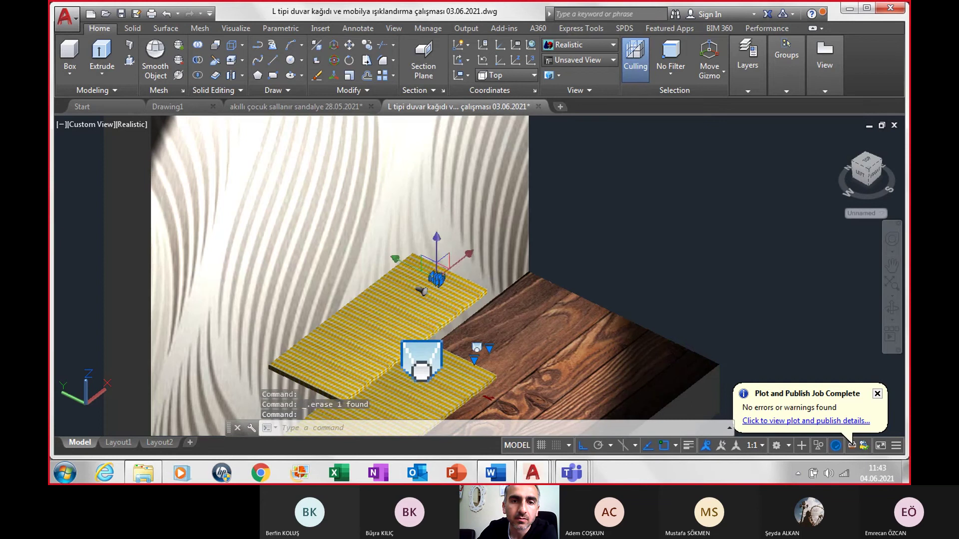
pyautogui.click(436, 306)
pyautogui.press('Delete')
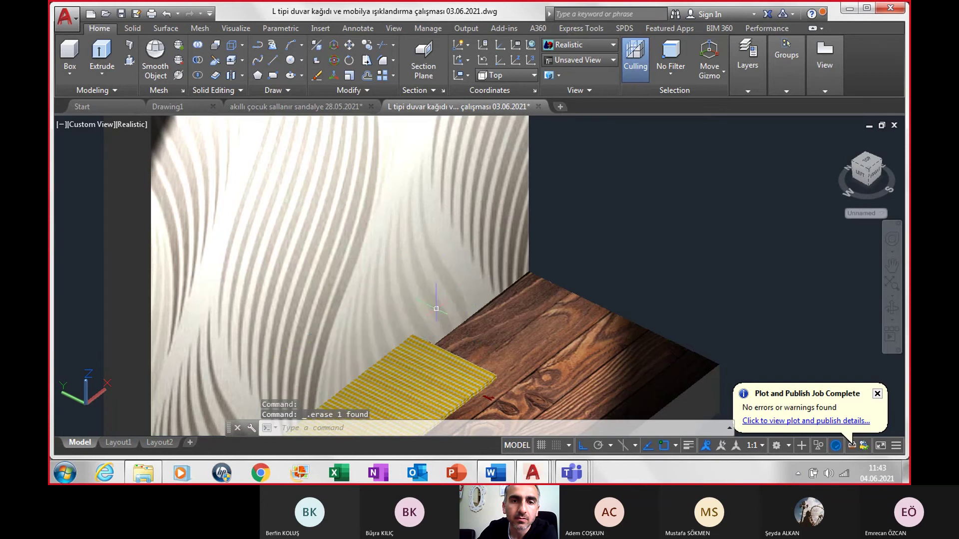
pyautogui.click(442, 357)
pyautogui.press('Delete')
pyautogui.scroll(2, 467, 358)
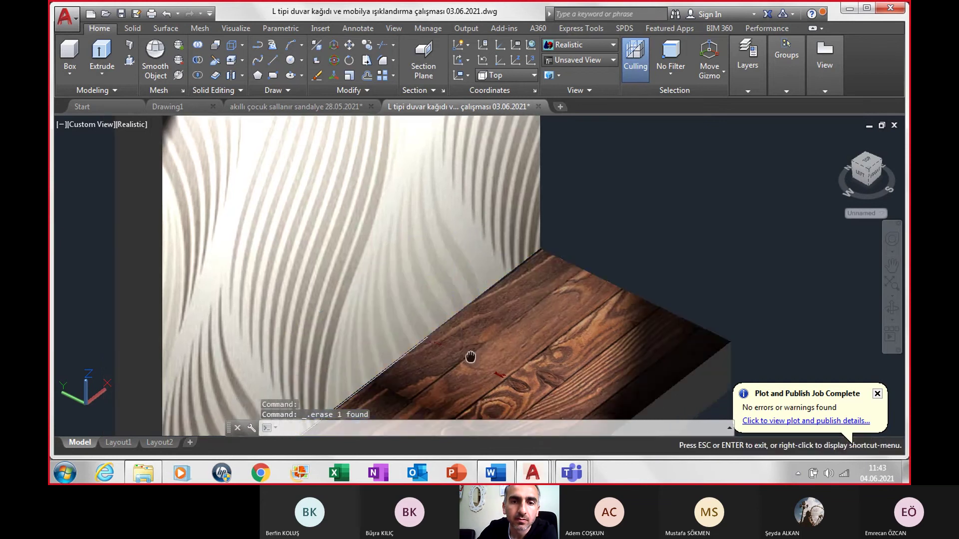
pyautogui.scroll(2, 511, 270)
pyautogui.scroll(2, 511, 270)
pyautogui.scroll(2, 511, 270)
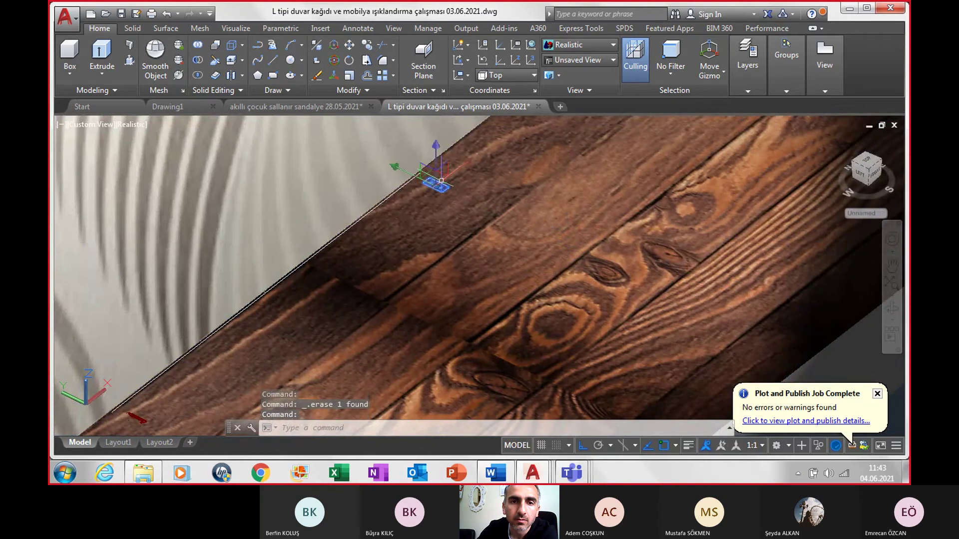
pyautogui.scroll(-3, 467, 250)
pyautogui.scroll(3, 374, 328)
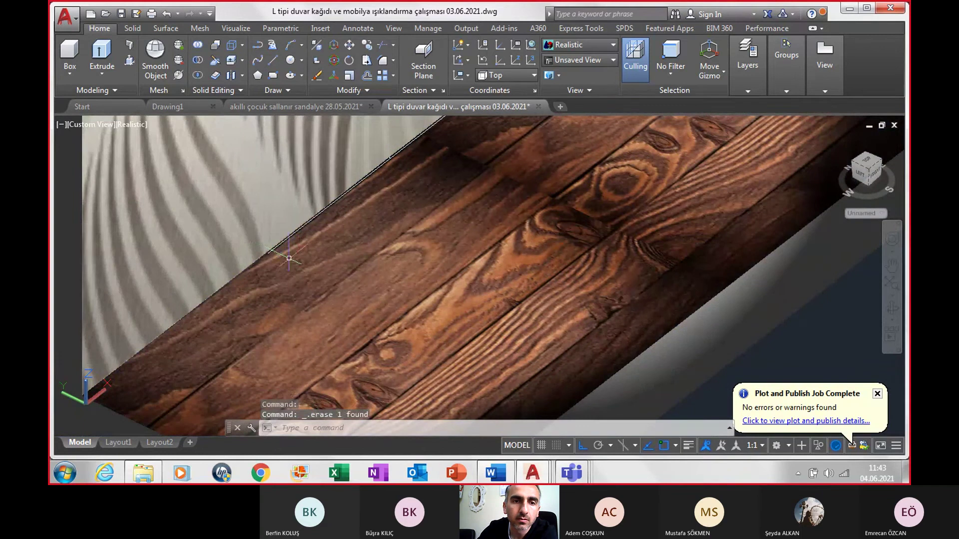
pyautogui.scroll(-3, 289, 258)
pyautogui.write('l')
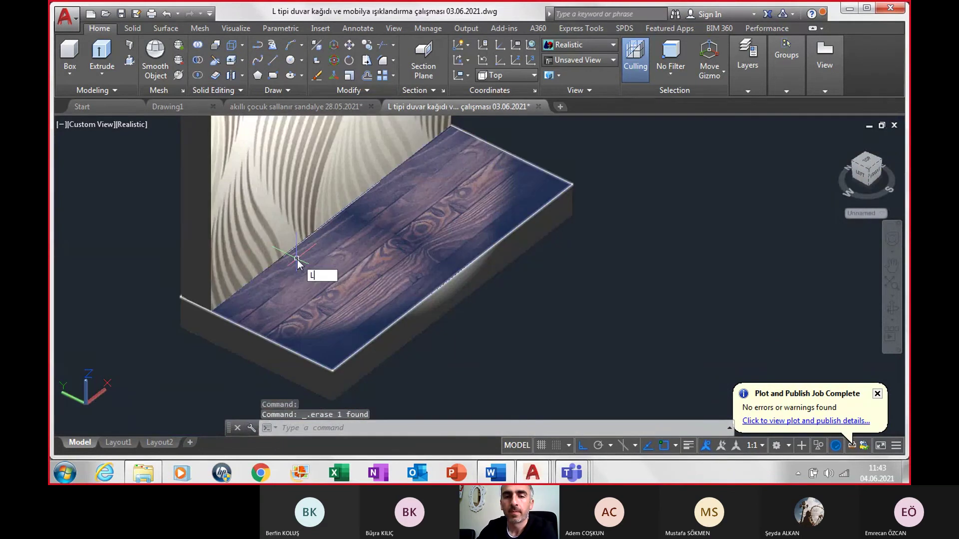
pyautogui.press('Return')
pyautogui.write('15')
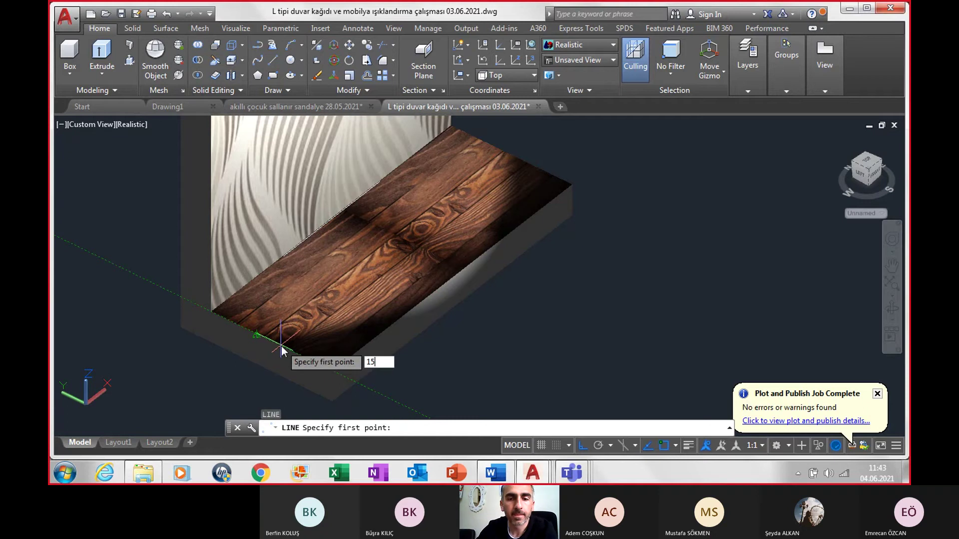
pyautogui.press('Return')
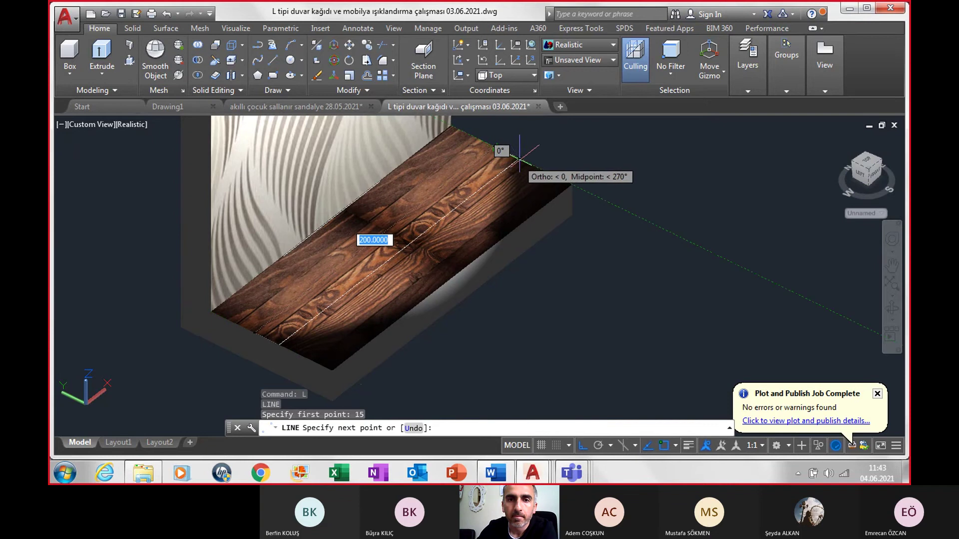
pyautogui.press('Escape')
pyautogui.scroll(-1, 534, 180)
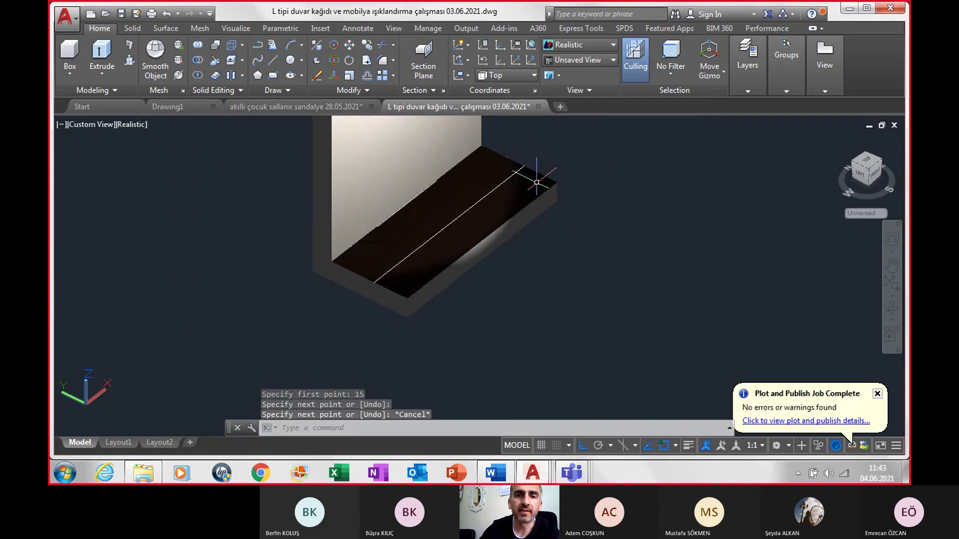
pyautogui.scroll(2, 537, 185)
pyautogui.scroll(-3, 553, 155)
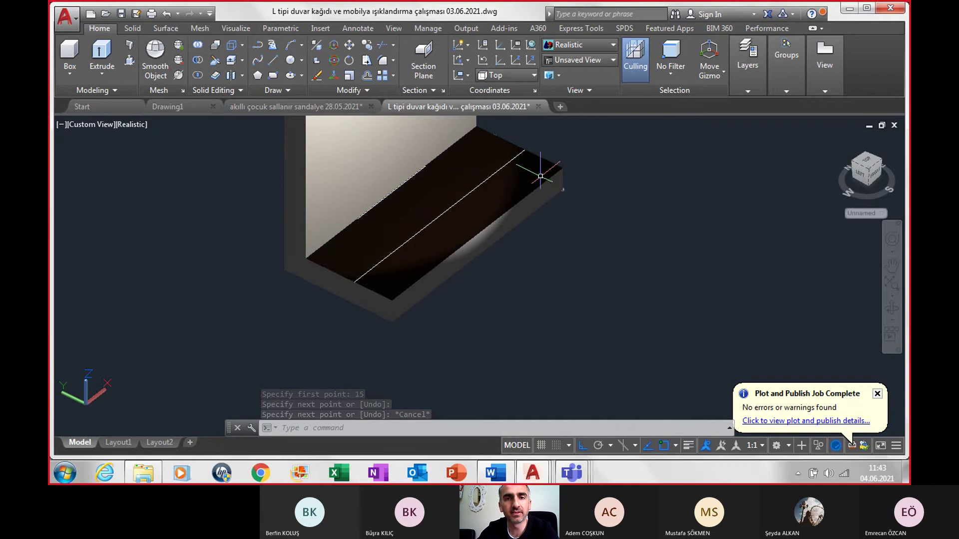
pyautogui.scroll(2, 541, 155)
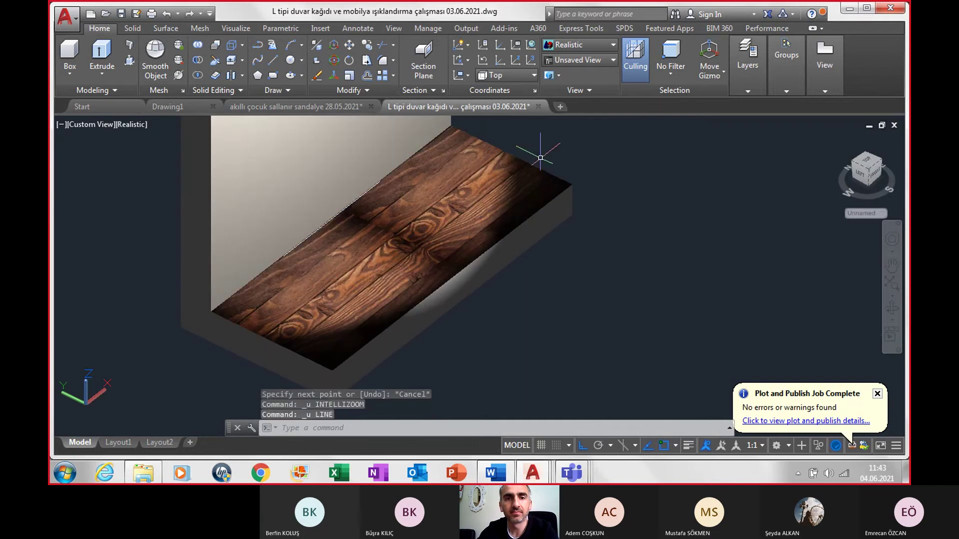
pyautogui.scroll(-4, 541, 158)
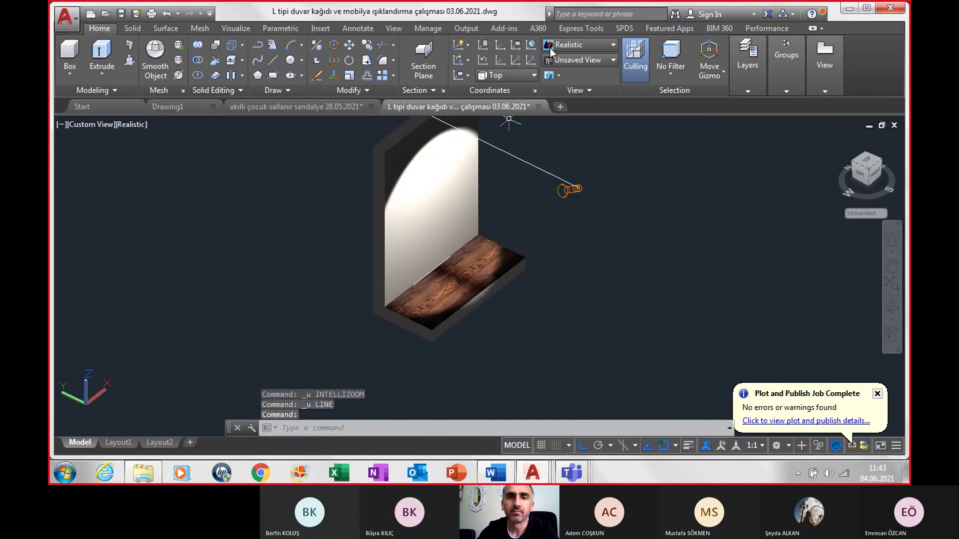
# - Switch the viewport to the Conceptual visual style, then back to Realistic
pyautogui.click(586, 43)
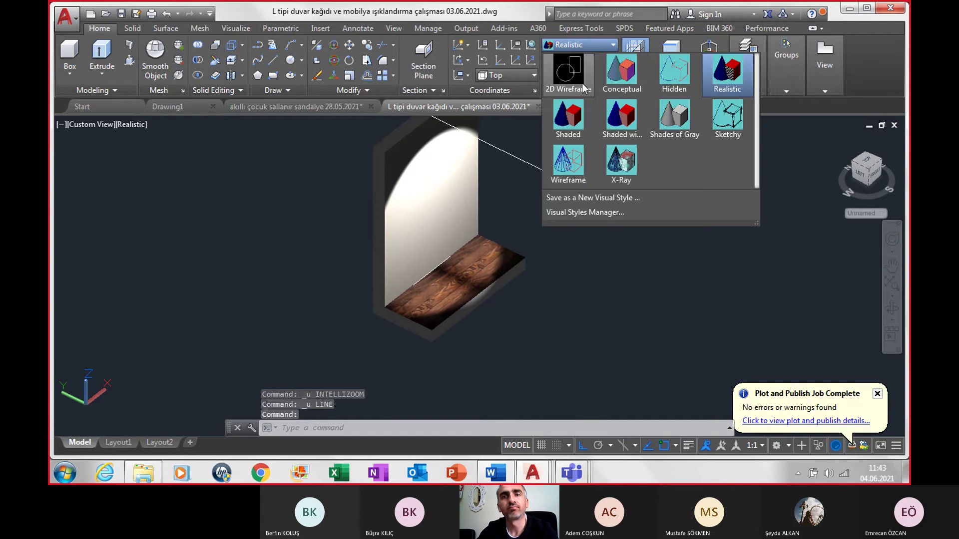
pyautogui.click(616, 79)
pyautogui.click(584, 44)
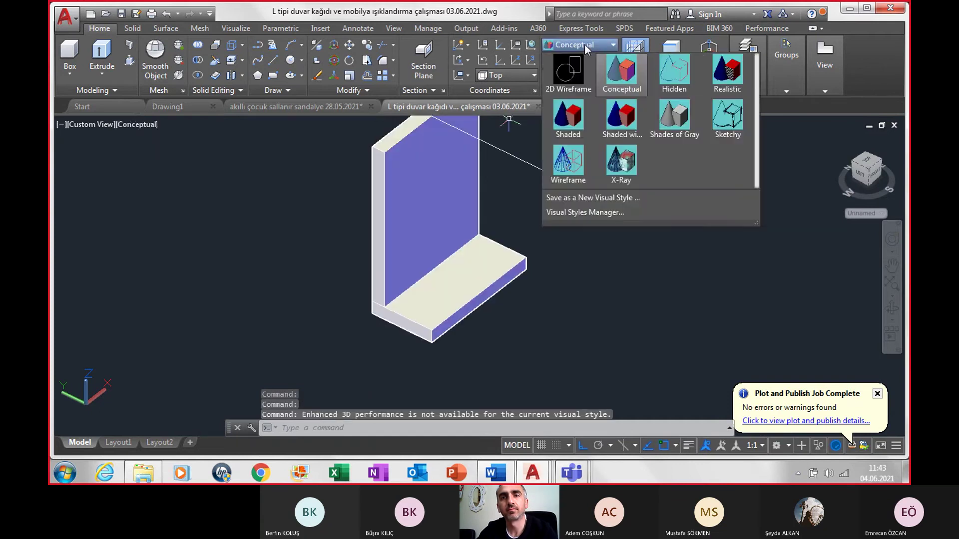
pyautogui.click(724, 78)
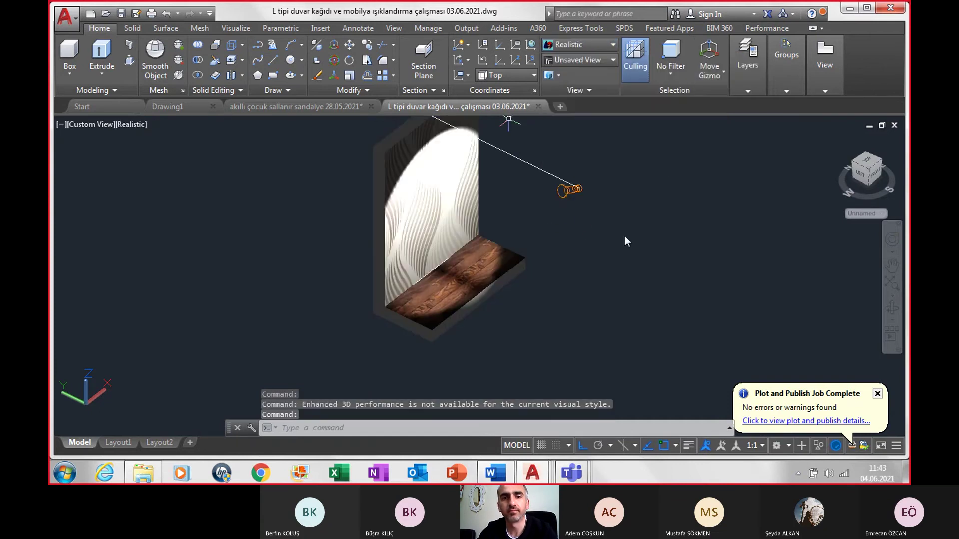
# - Switch to the Top view and paste the copied rocking chair with Ctrl+V
pyautogui.click(87, 129)
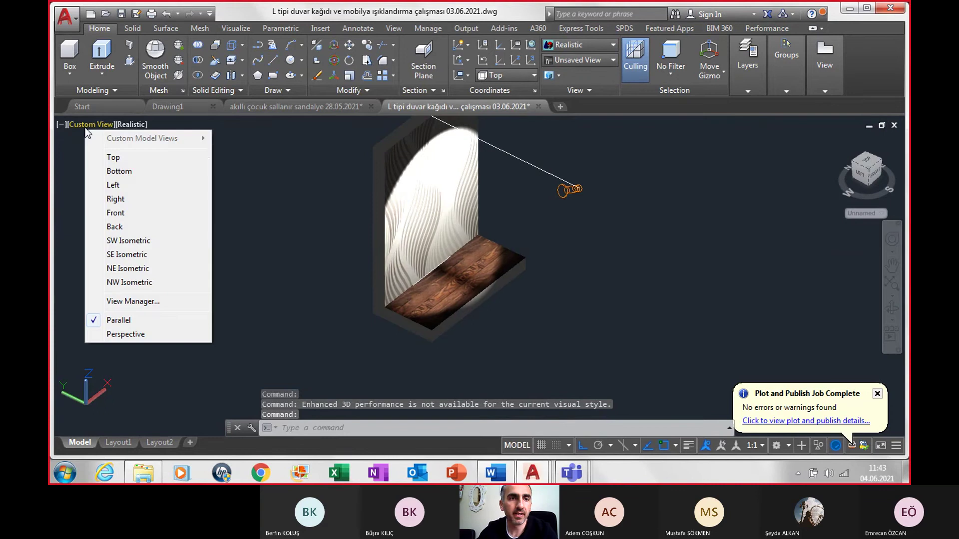
pyautogui.click(114, 158)
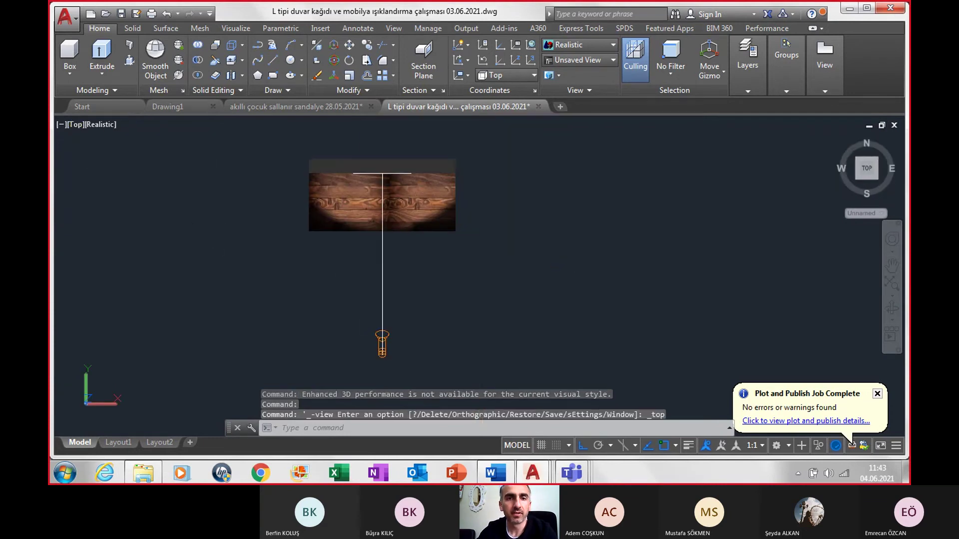
pyautogui.hotkey('ctrl', 'v')
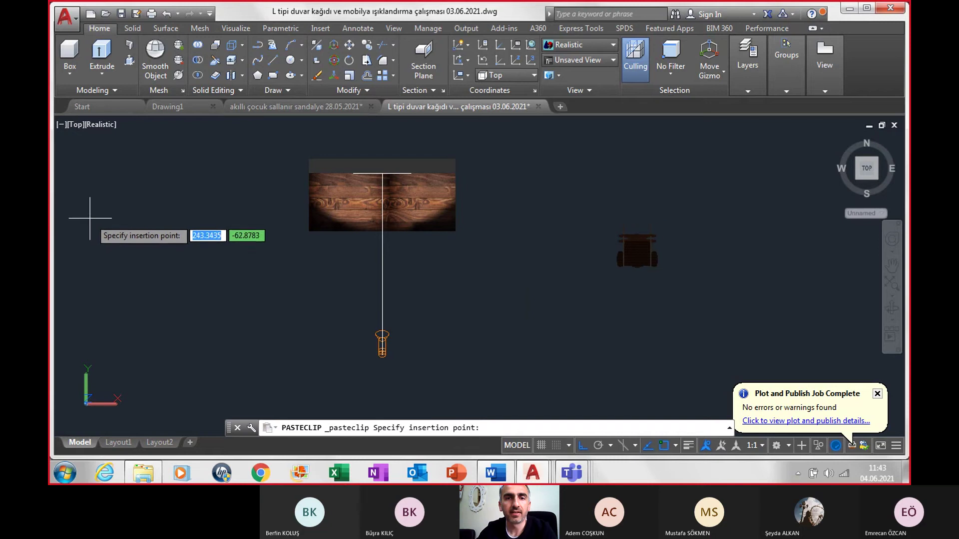
# - End the pending paste and switch the viewport to SW Isometric view
pyautogui.click(200, 232)
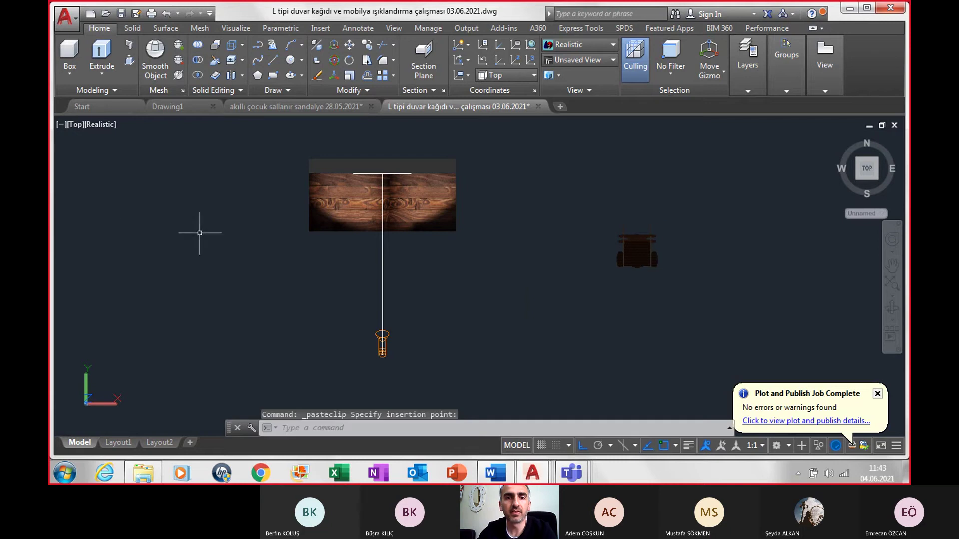
pyautogui.click(76, 125)
pyautogui.click(131, 242)
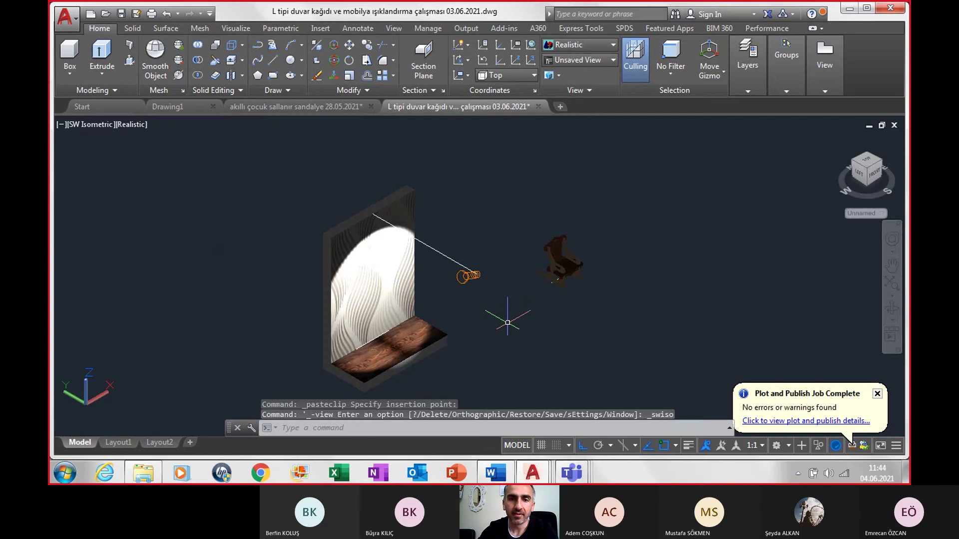
# - Window-select the pasted rocking chair to move it
pyautogui.scroll(2, 569, 155)
pyautogui.scroll(2, 546, 145)
pyautogui.scroll(2, 481, 144)
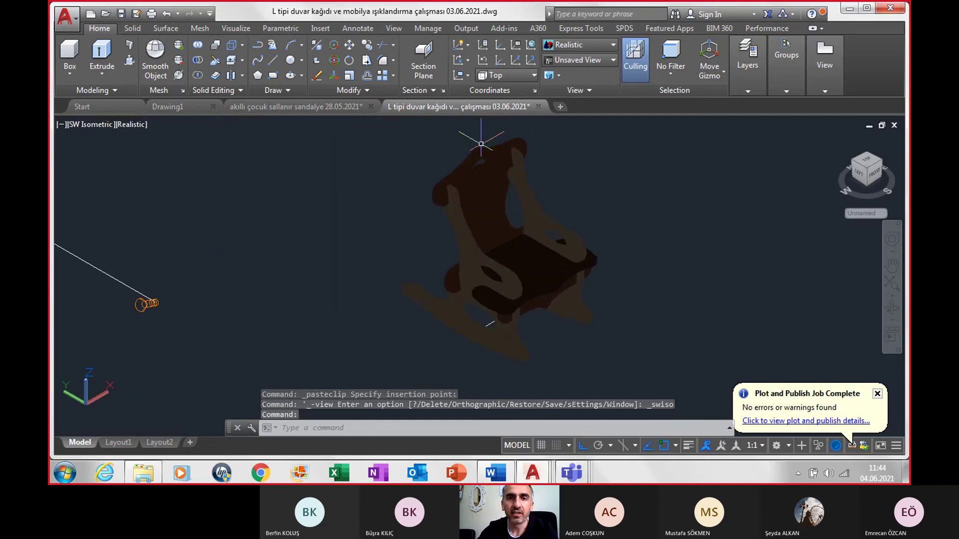
pyautogui.scroll(-2, 392, 126)
pyautogui.click(372, 125)
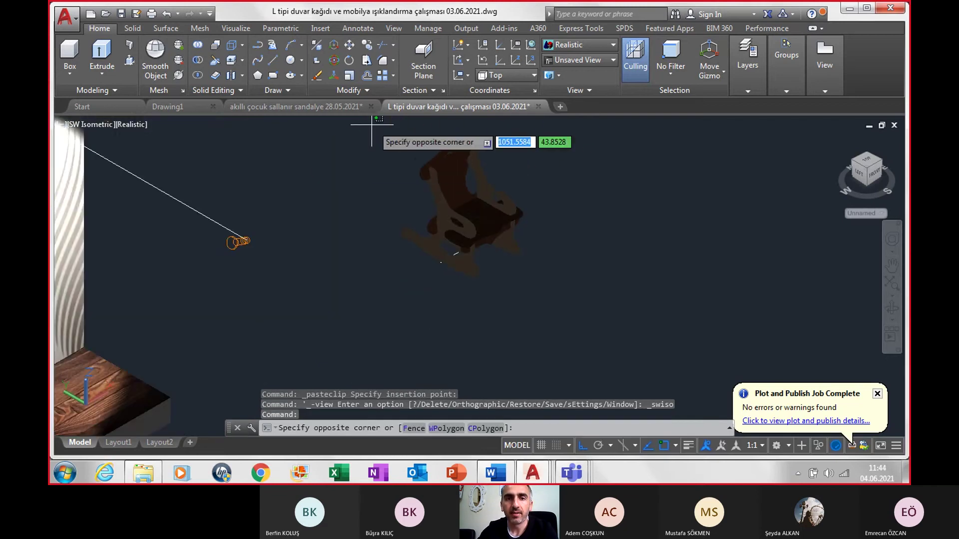
pyautogui.click(561, 316)
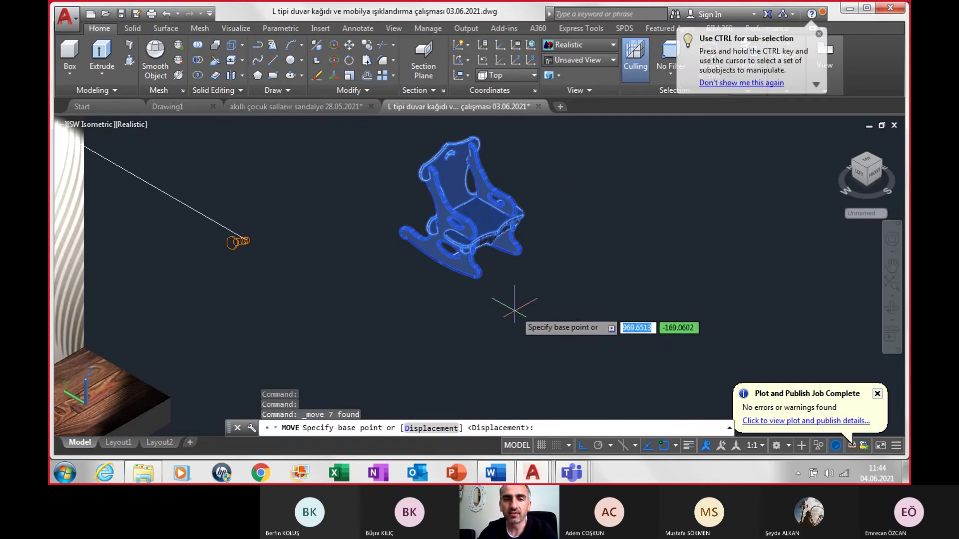
# - Pick the chair's bottom rail as the move base point
pyautogui.keyDown('shift'); pyautogui.moveTo(525, 285); pyautogui.dragTo(471, 261, button='middle'); pyautogui.keyUp('shift')
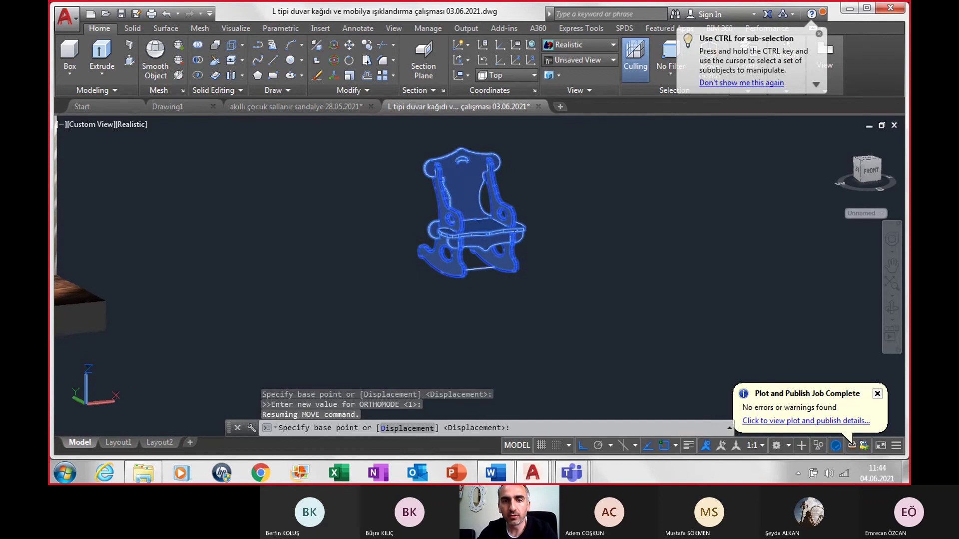
pyautogui.scroll(3, 471, 262)
pyautogui.scroll(2, 475, 262)
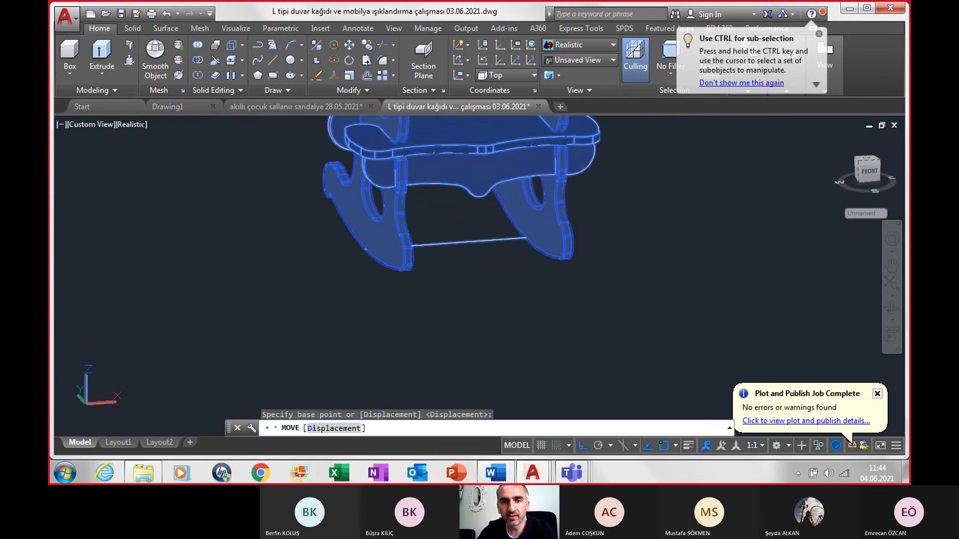
pyautogui.click(455, 245)
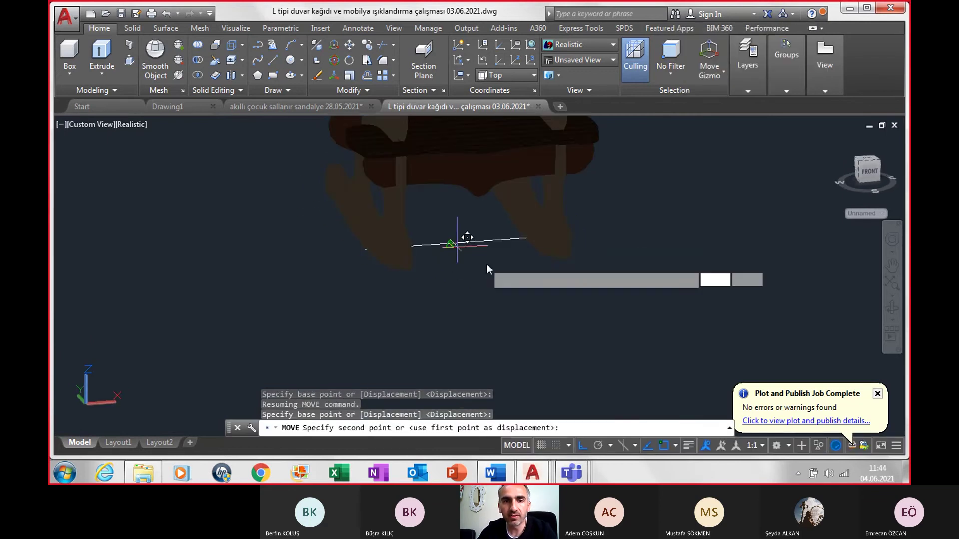
pyautogui.scroll(-2, 457, 245)
pyautogui.scroll(-3, 464, 246)
pyautogui.scroll(-2, 475, 247)
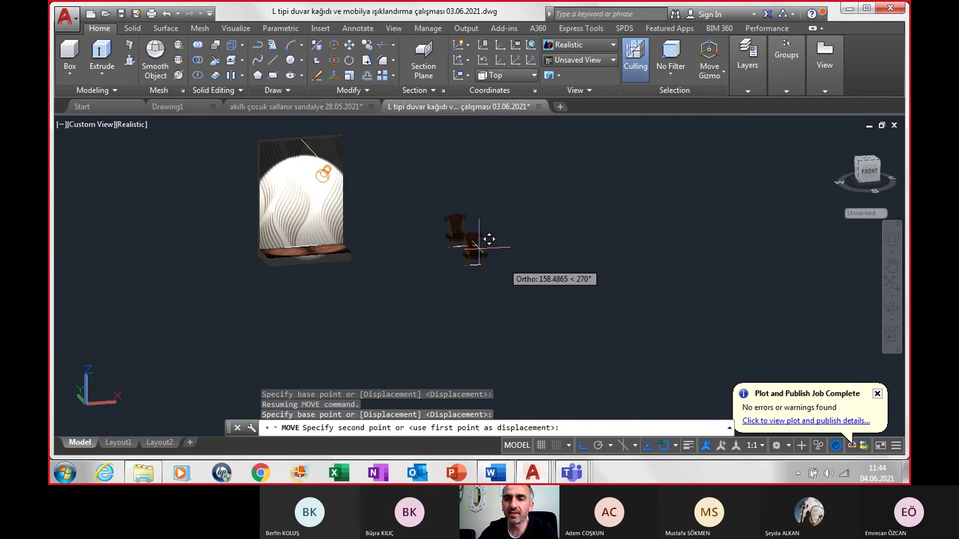
pyautogui.scroll(3, 295, 235)
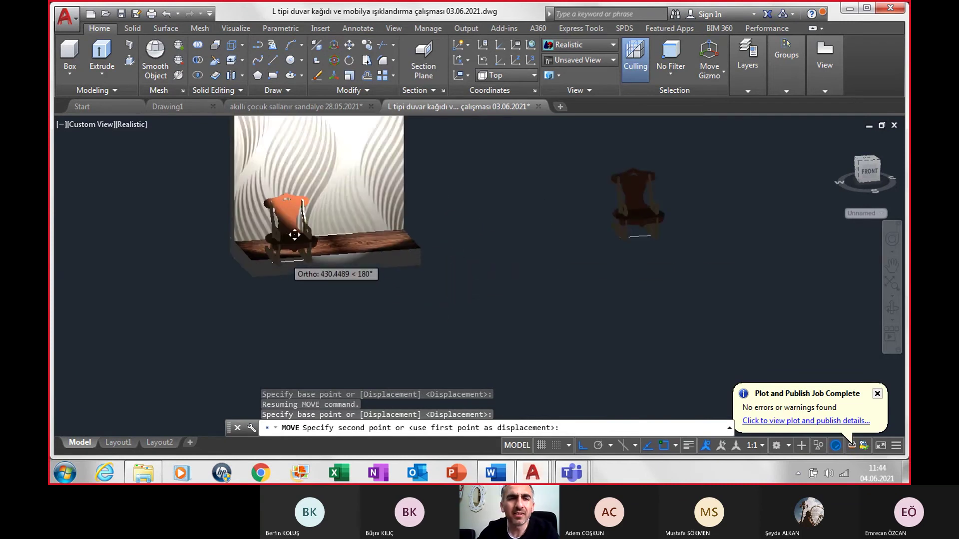
pyautogui.scroll(3, 295, 255)
# - Place the chair on the wooden floor, then orbit to view it from the left
pyautogui.keyDown('shift'); pyautogui.moveTo(332, 224); pyautogui.dragTo(378, 266, button='middle'); pyautogui.keyUp('shift')
pyautogui.scroll(2, 499, 235)
pyautogui.scroll(2, 523, 208)
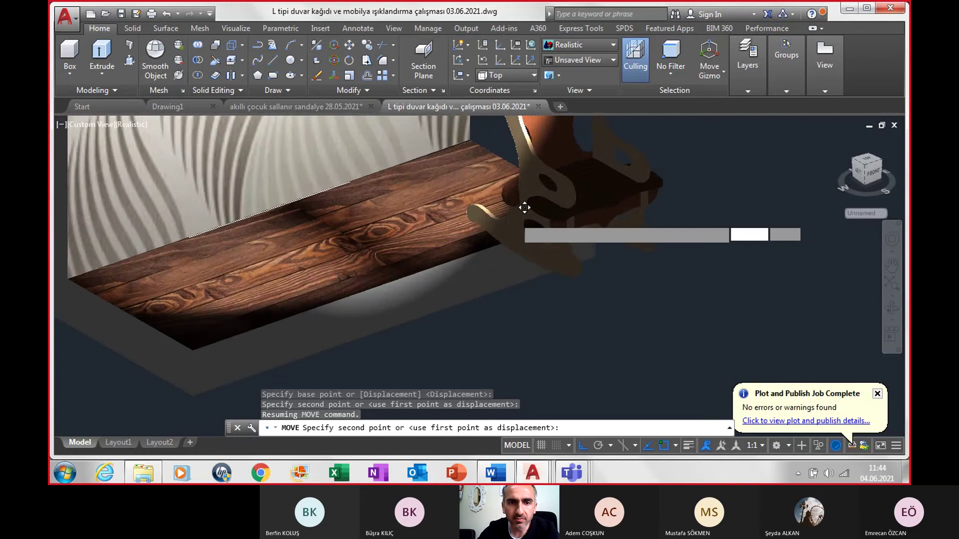
pyautogui.scroll(2, 372, 275)
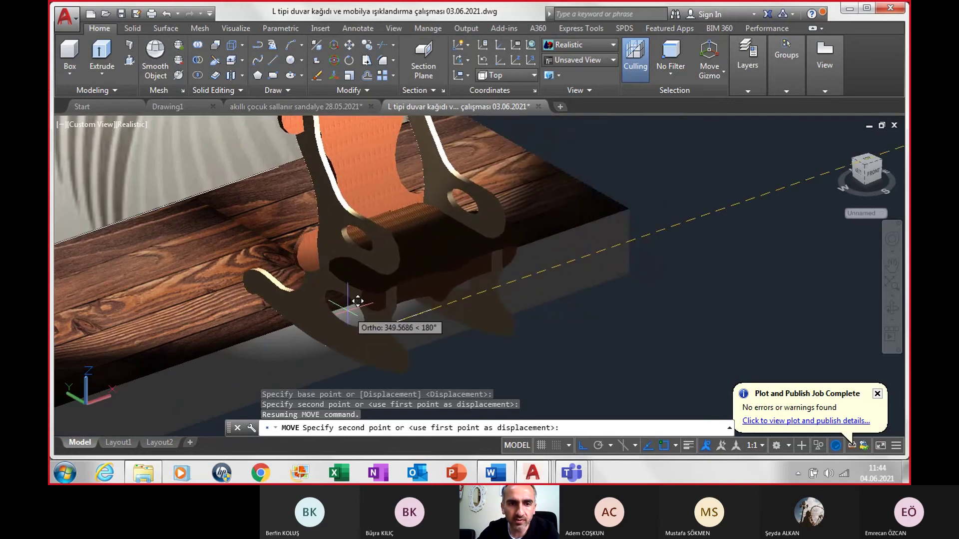
pyautogui.scroll(-2, 350, 303)
pyautogui.click(341, 305)
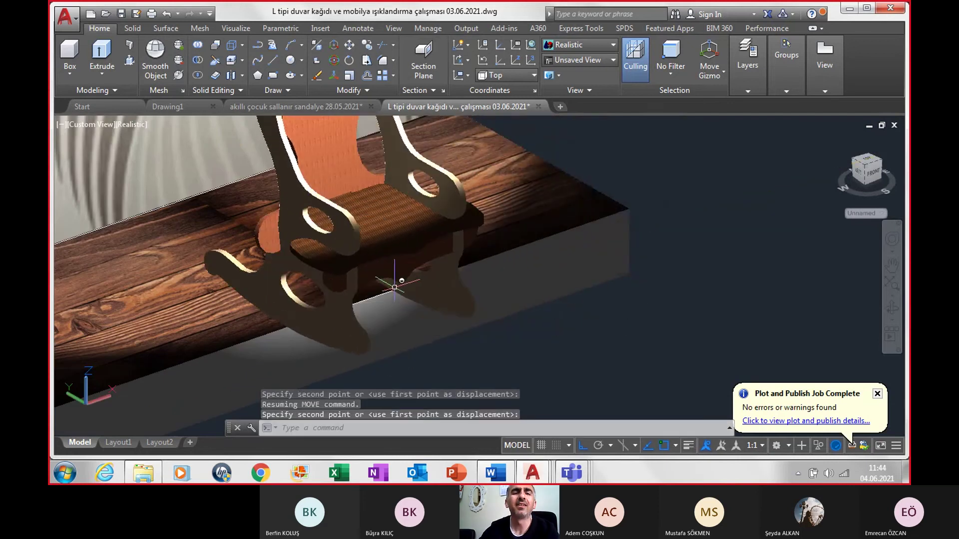
pyautogui.scroll(-2, 396, 285)
pyautogui.click(339, 298)
pyautogui.moveTo(339, 299)
pyautogui.keyDown('shift'); pyautogui.mouseDown(button='middle')
pyautogui.moveTo(394, 283)
pyautogui.moveTo(349, 282)
pyautogui.mouseUp(button='middle'); pyautogui.keyUp('shift')
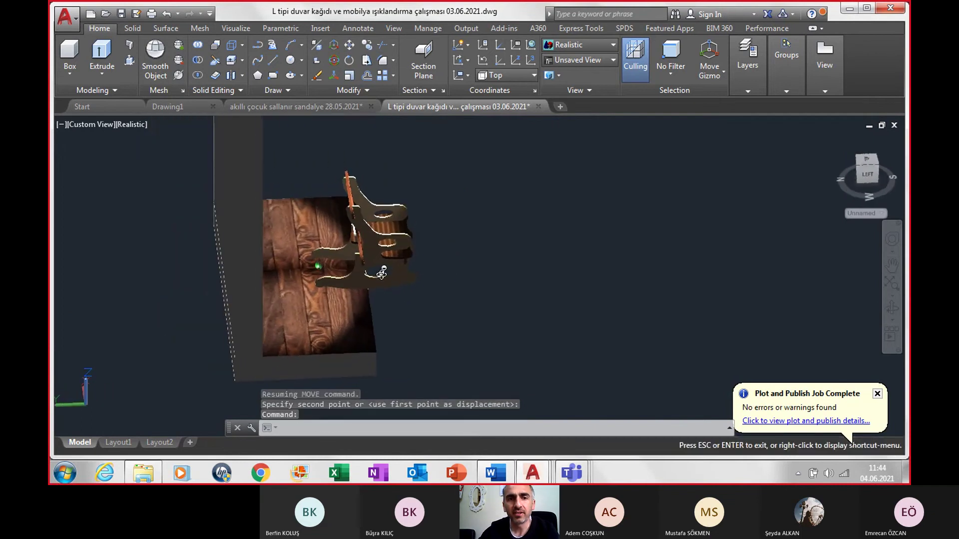
# - Select the rocking chair's side panel pieces
pyautogui.scroll(2, 312, 283)
pyautogui.scroll(2, 312, 283)
pyautogui.click(312, 283)
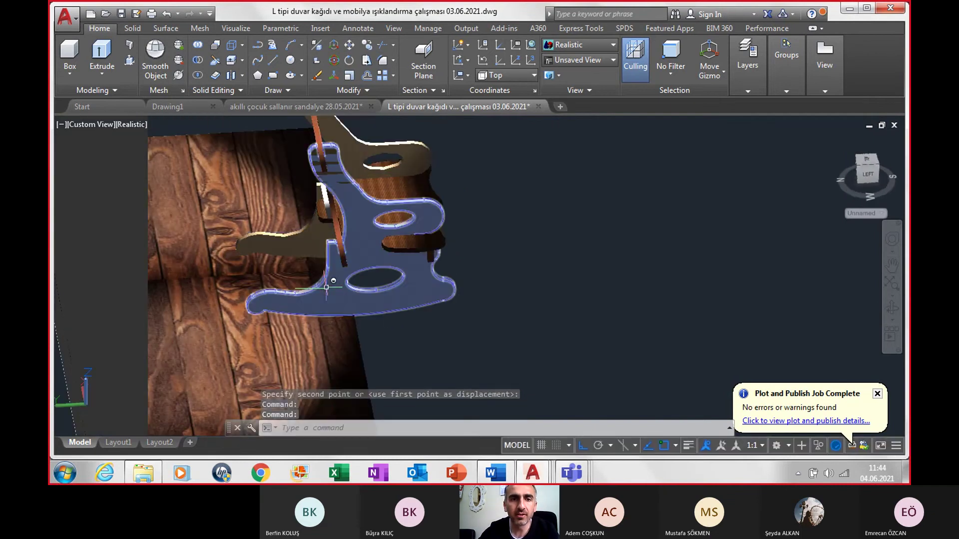
pyautogui.scroll(2, 307, 227)
pyautogui.scroll(1, 310, 224)
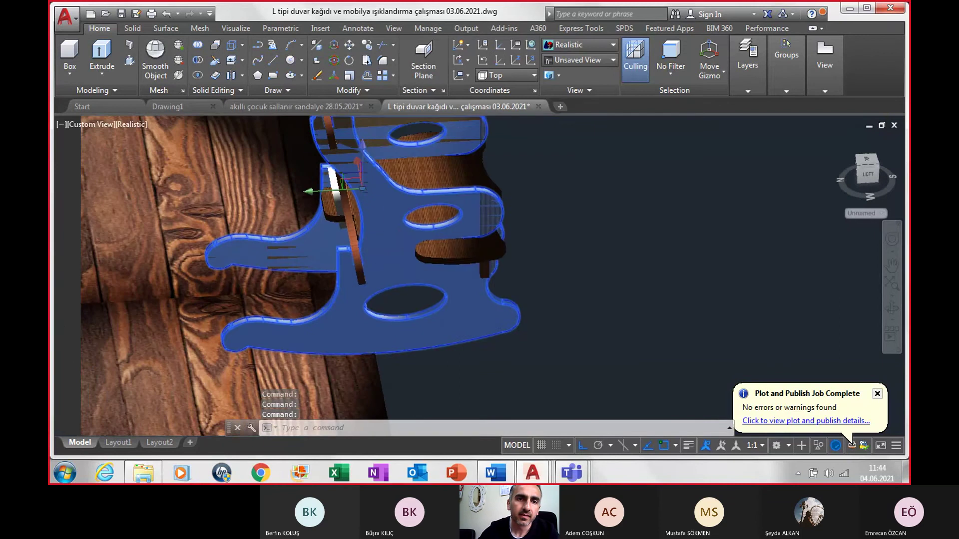
pyautogui.scroll(1, 320, 220)
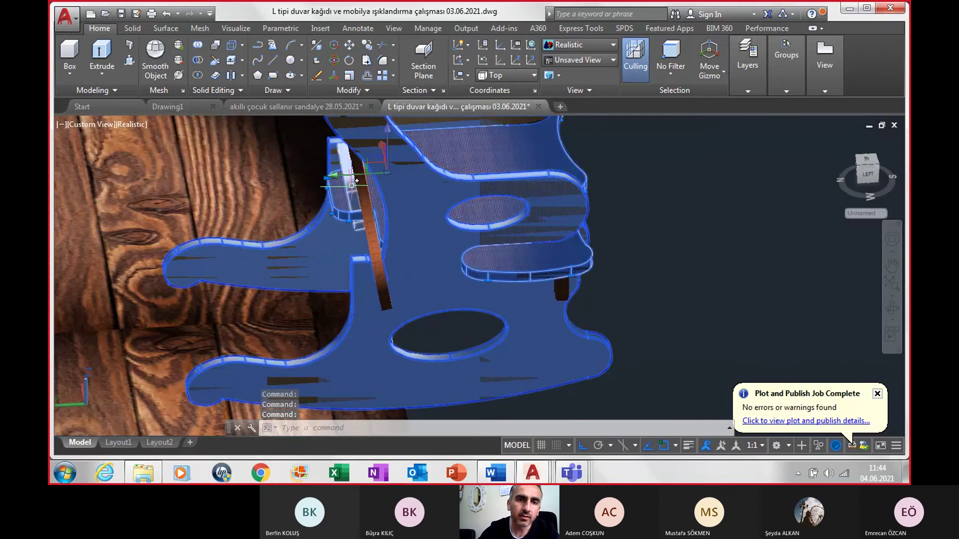
pyautogui.scroll(-1, 349, 182)
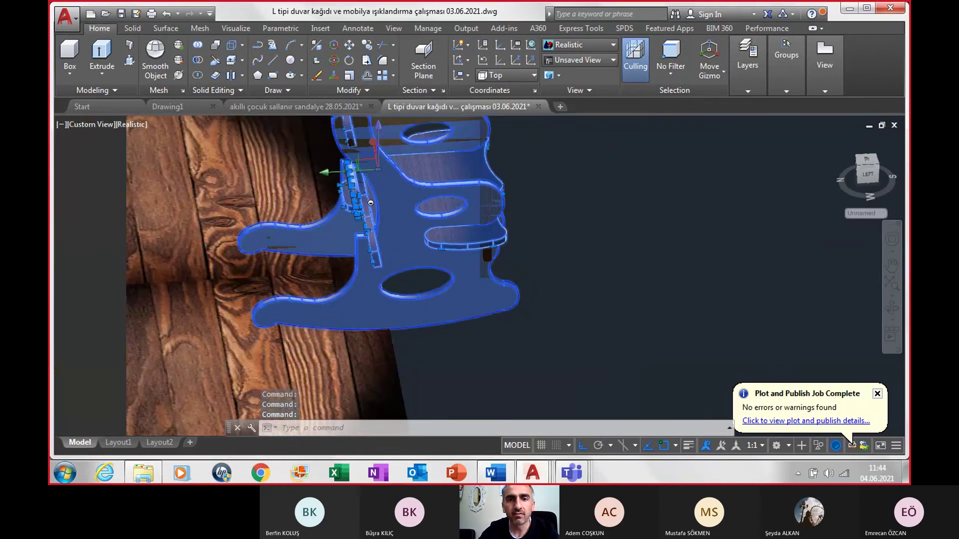
pyautogui.scroll(1, 520, 267)
pyautogui.scroll(1, 469, 248)
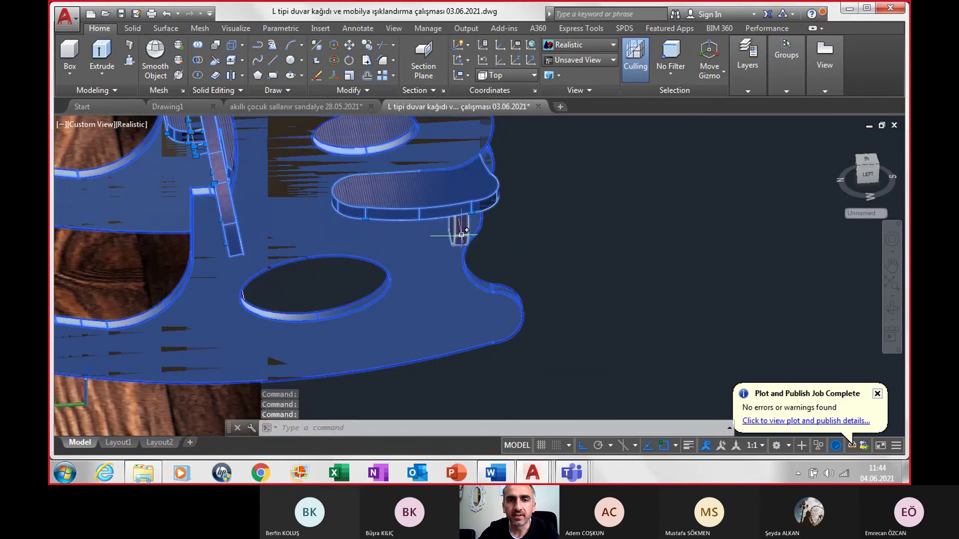
pyautogui.scroll(-2, 478, 273)
pyautogui.scroll(-2, 478, 273)
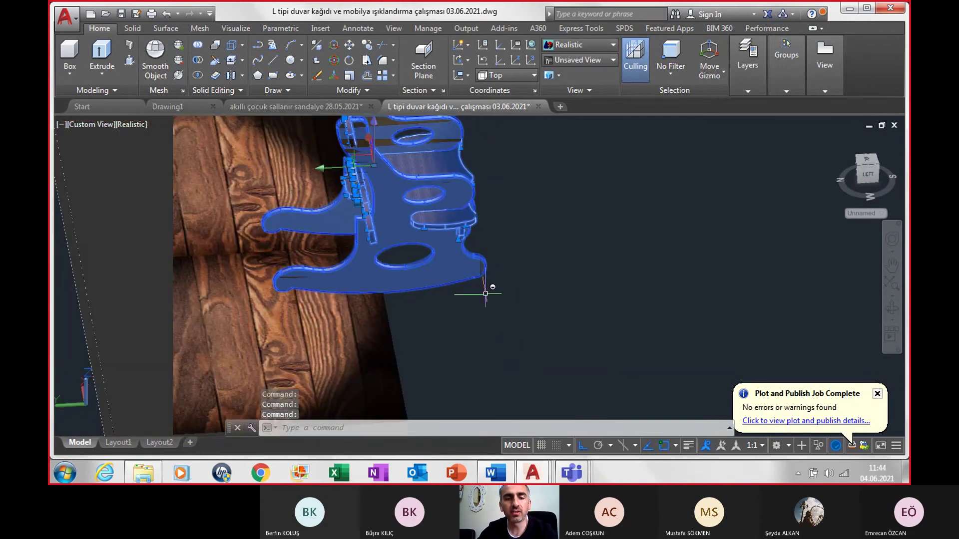
# - Start MOVE on the six chair pieces from a base point near the lower notch
pyautogui.write('m')
pyautogui.press('Return')
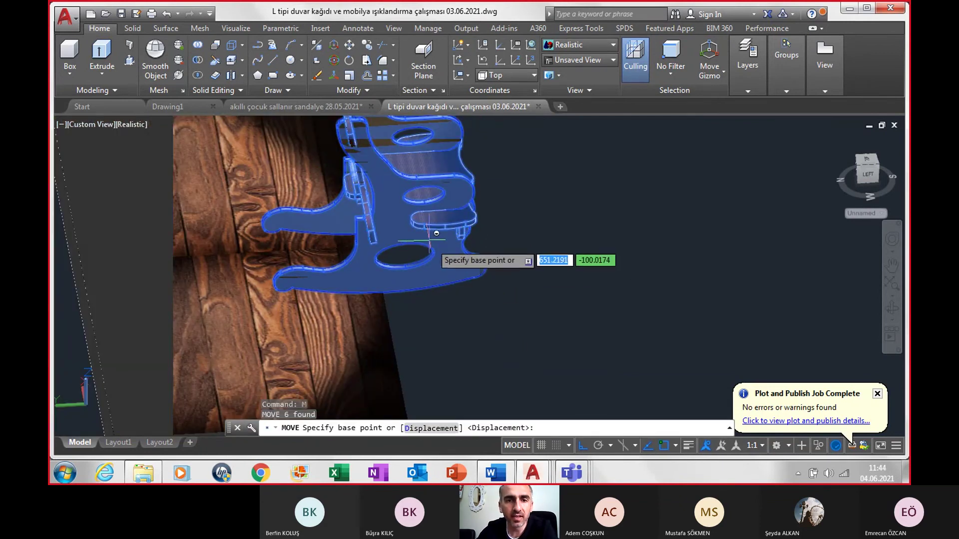
pyautogui.click(424, 230)
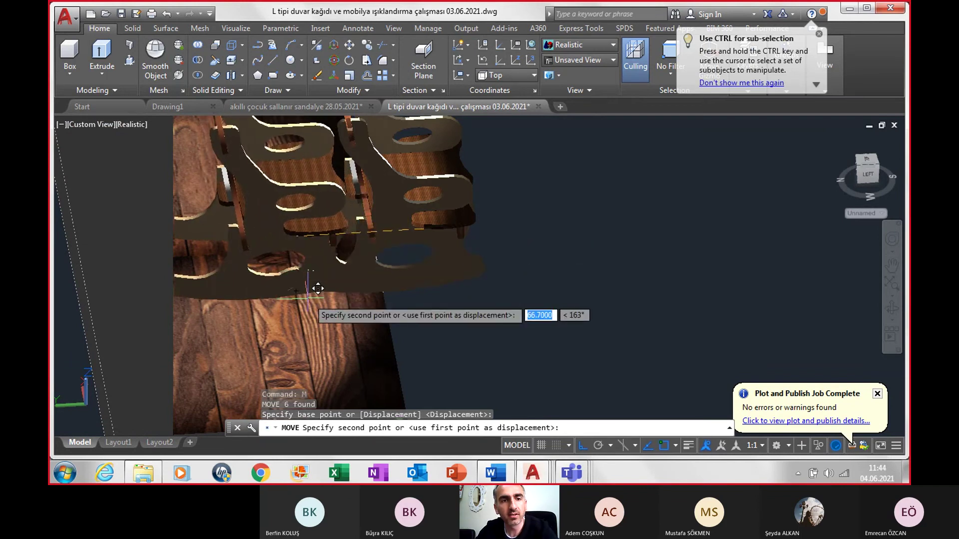
pyautogui.moveTo(318, 289)
pyautogui.keyDown('shift'); pyautogui.mouseDown(button='middle')
pyautogui.moveTo(281, 301)
pyautogui.moveTo(258, 335)
pyautogui.mouseUp(button='middle'); pyautogui.keyUp('shift')
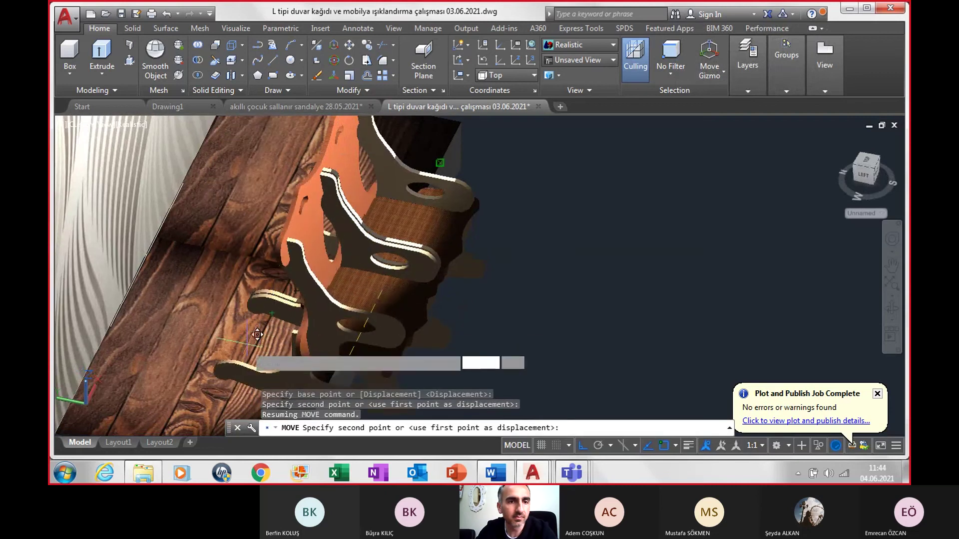
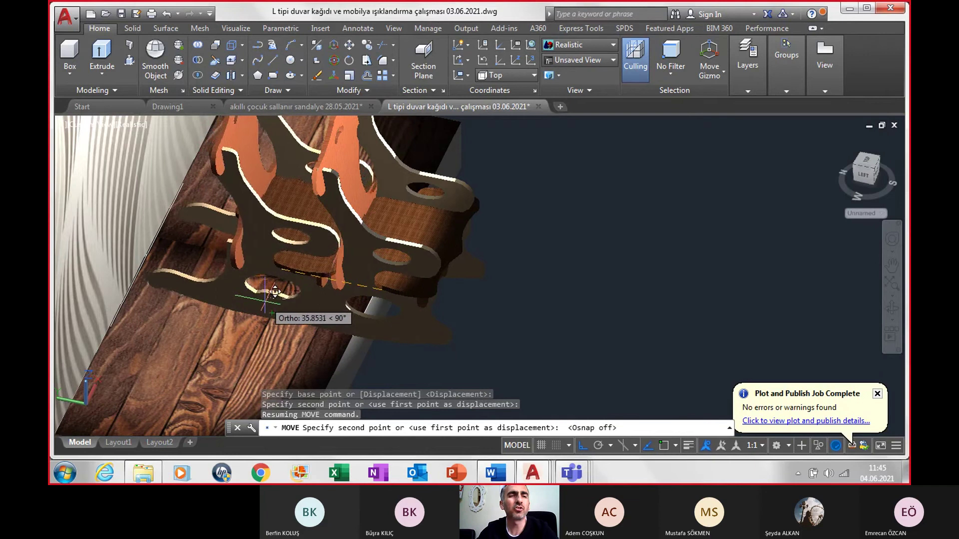
# - Place the rocking chair on the wooden floor and switch to the SW Isometric view
pyautogui.click(274, 291)
pyautogui.scroll(-3, 275, 291)
pyautogui.click(90, 125)
pyautogui.click(136, 242)
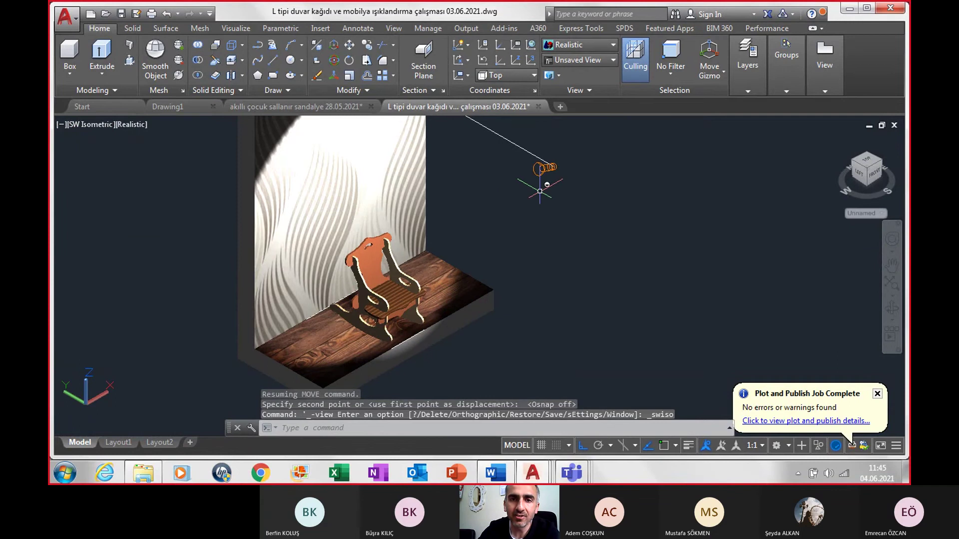
# - Try moving the spotlight target onto the chair top with object snap, then cancel it
pyautogui.click(540, 192)
pyautogui.scroll(3, 346, 231)
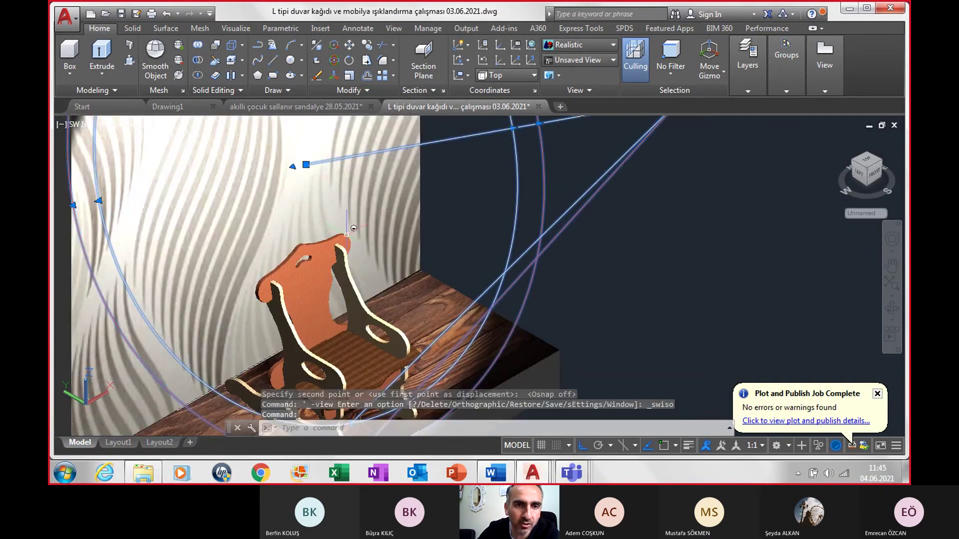
pyautogui.click(306, 163)
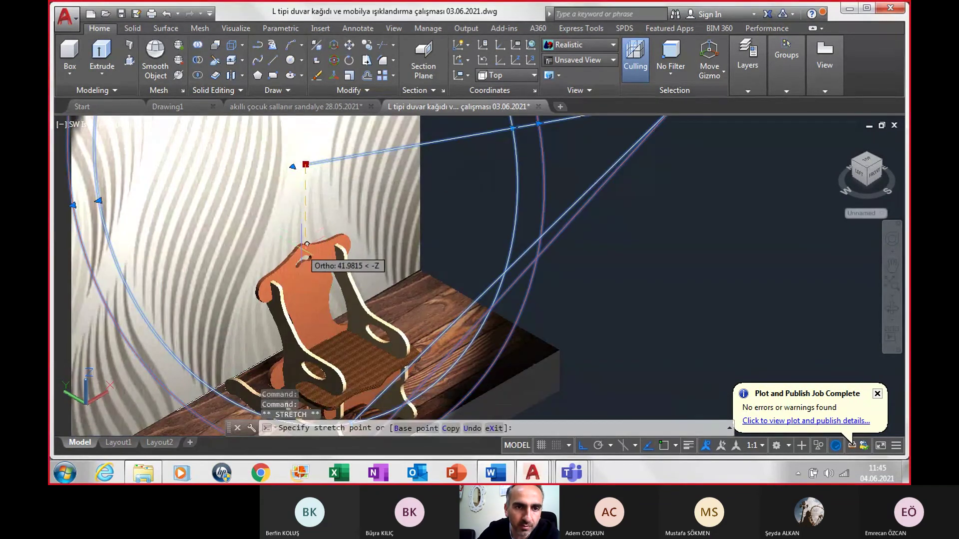
pyautogui.click(664, 445)
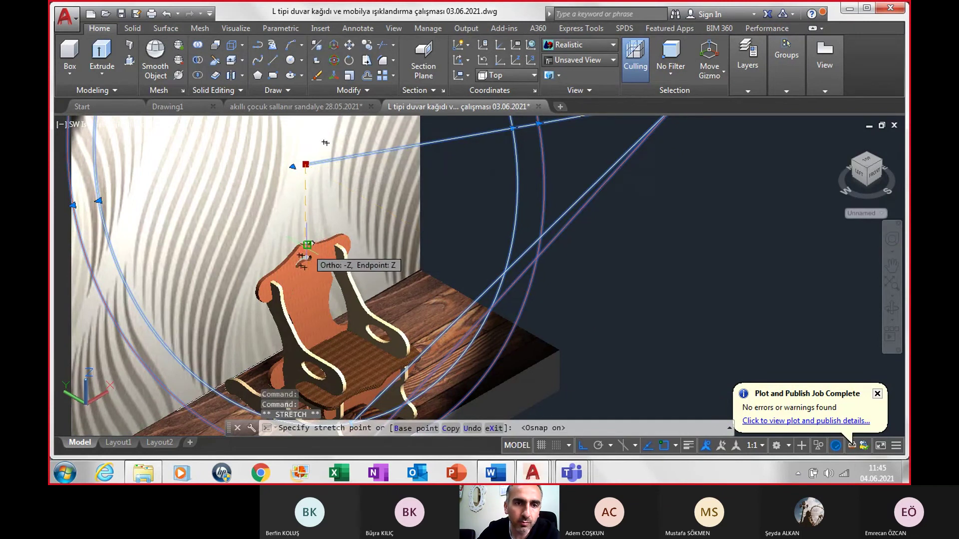
pyautogui.click(314, 238)
pyautogui.scroll(-3, 308, 245)
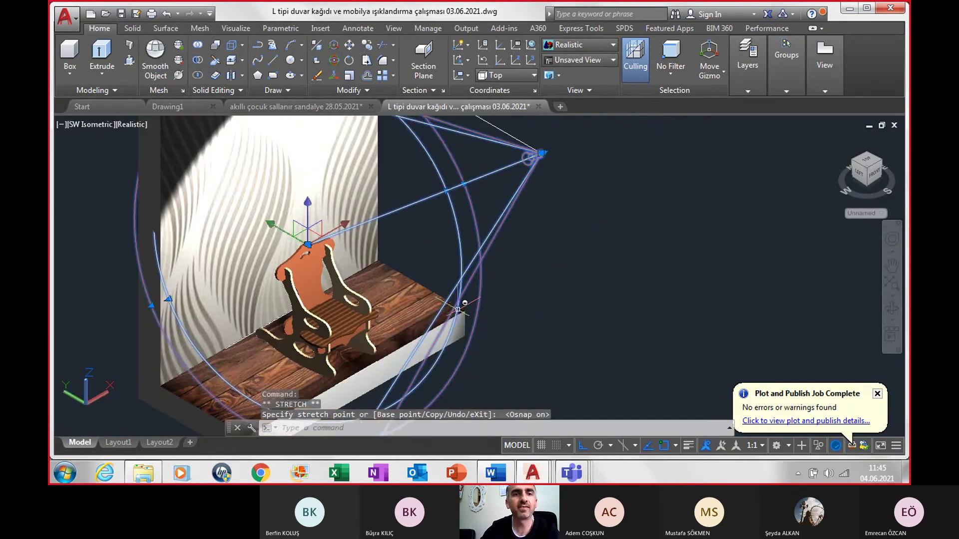
pyautogui.press('Escape')
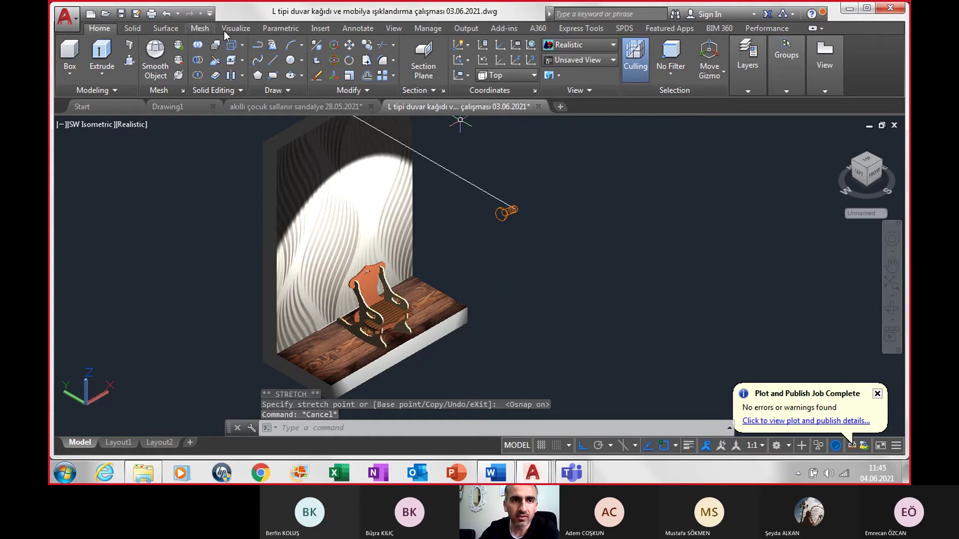
pyautogui.click(238, 29)
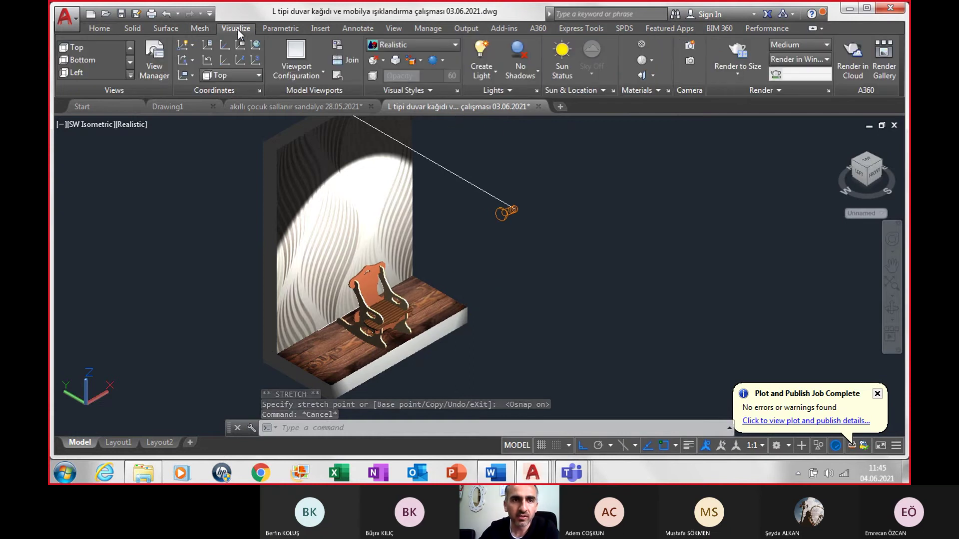
# - Turn off light glyph display in the Lights panel, then pan and orbit slightly
pyautogui.click(505, 88)
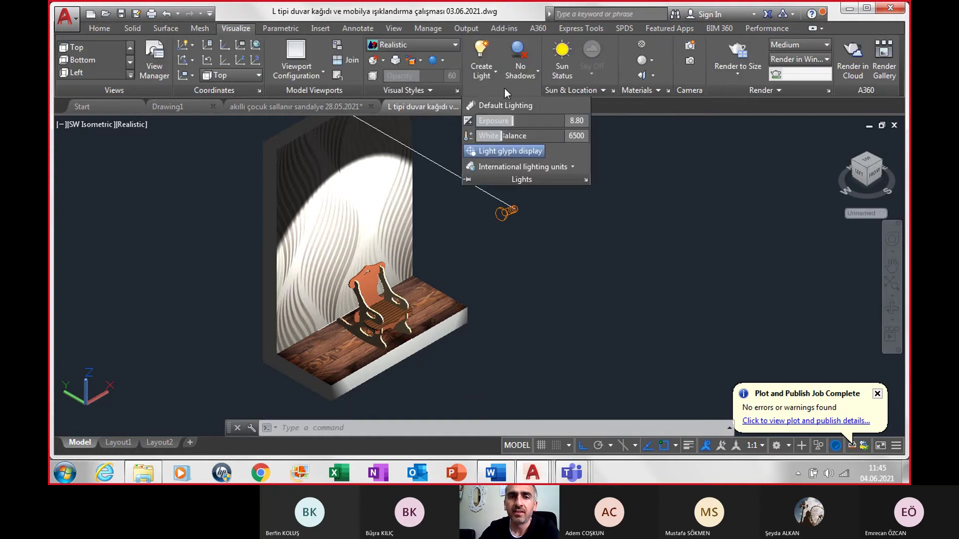
pyautogui.click(506, 152)
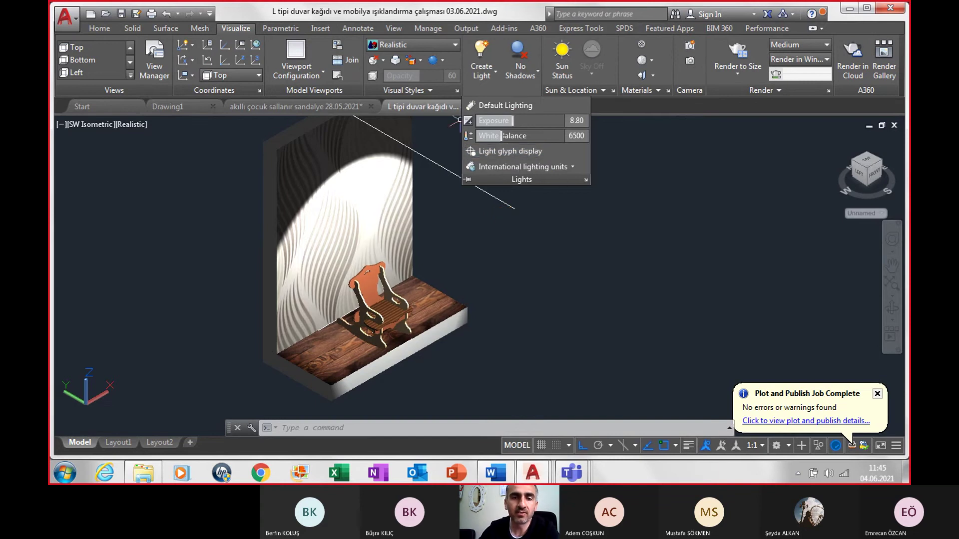
pyautogui.click(500, 199)
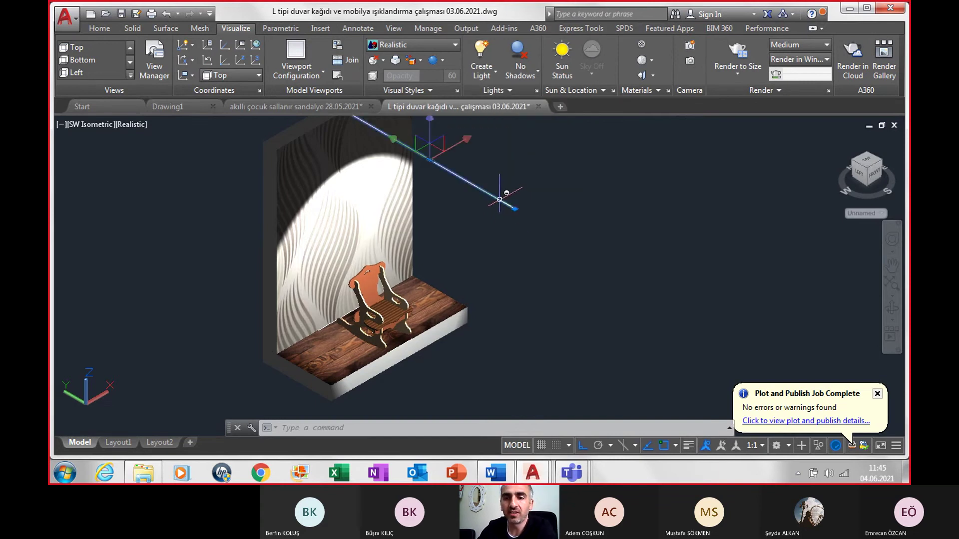
pyautogui.moveTo(513, 229); pyautogui.dragTo(612, 248, button='middle')
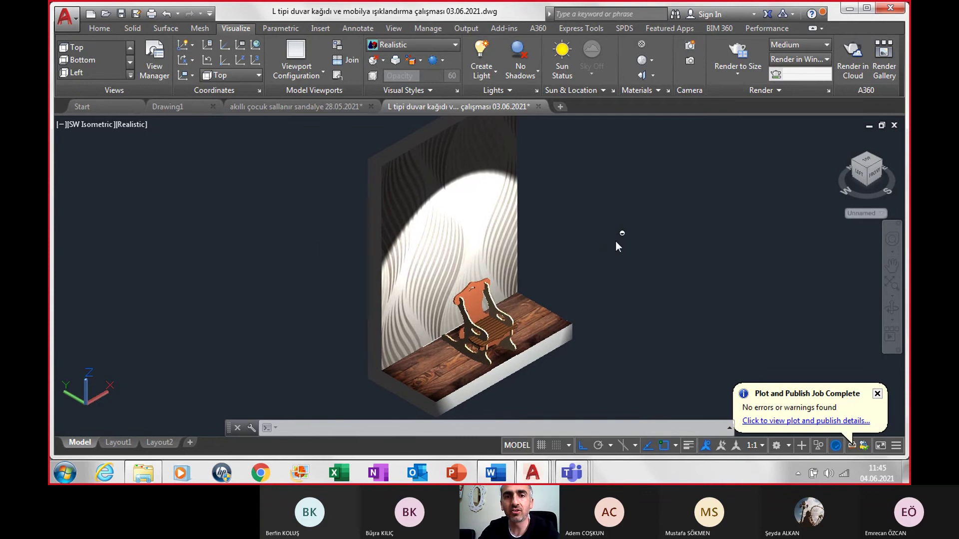
pyautogui.scroll(2, 561, 374)
pyautogui.scroll(-3, 563, 366)
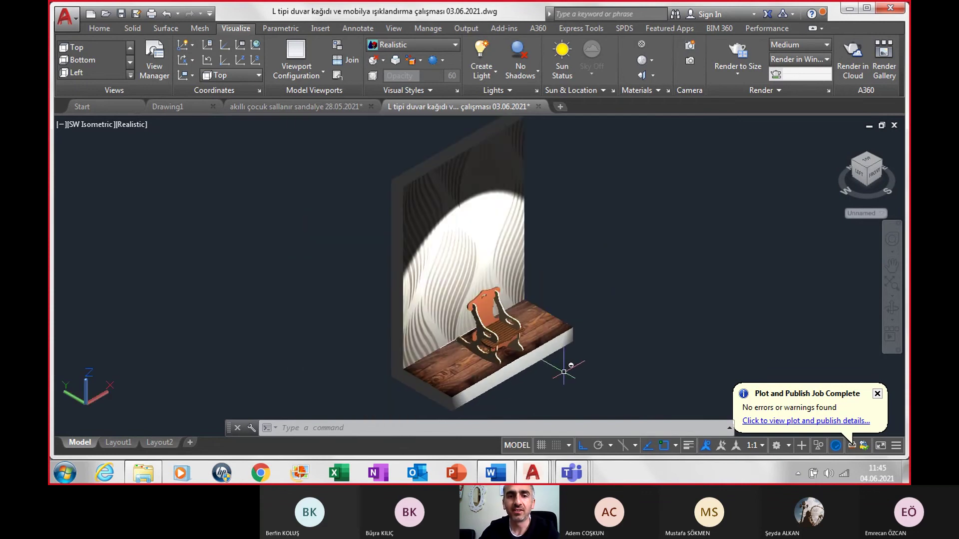
pyautogui.keyDown('shift'); pyautogui.moveTo(561, 360); pyautogui.dragTo(655, 335, button='middle'); pyautogui.keyUp('shift')
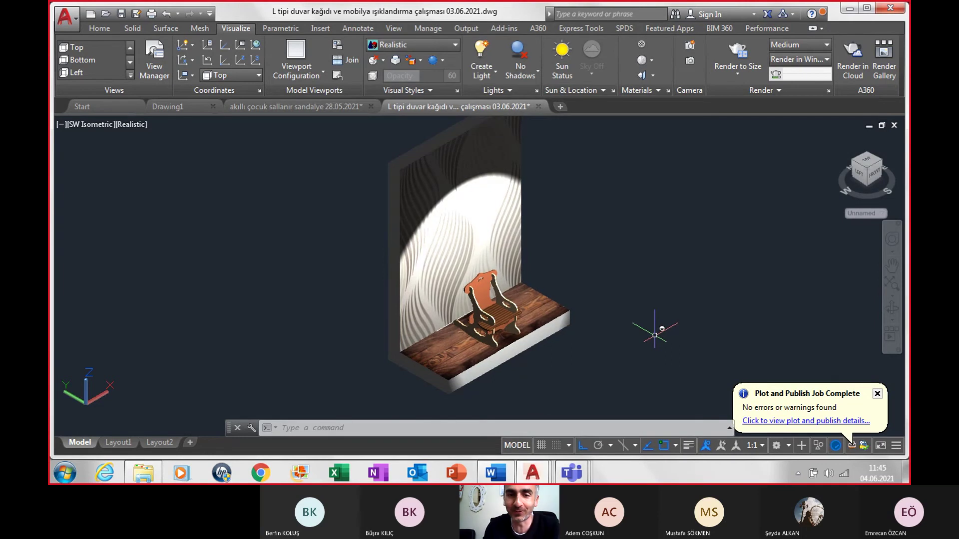
# - Plot a single sheet to PublishToWeb JPG.pc3 with the Sun Hi-Res 1600 × 1280 paper size
pyautogui.hotkey('ctrl', 'p')
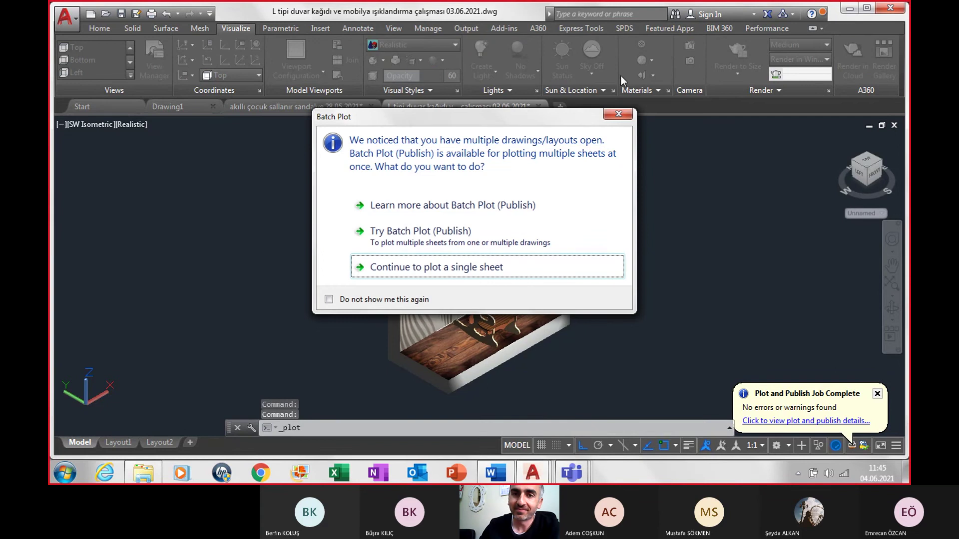
pyautogui.click(619, 116)
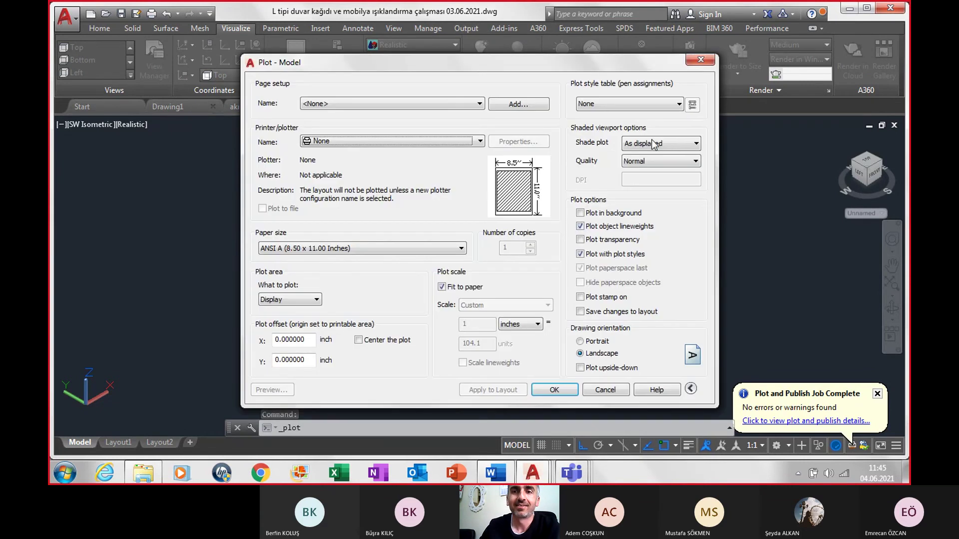
pyautogui.click(351, 142)
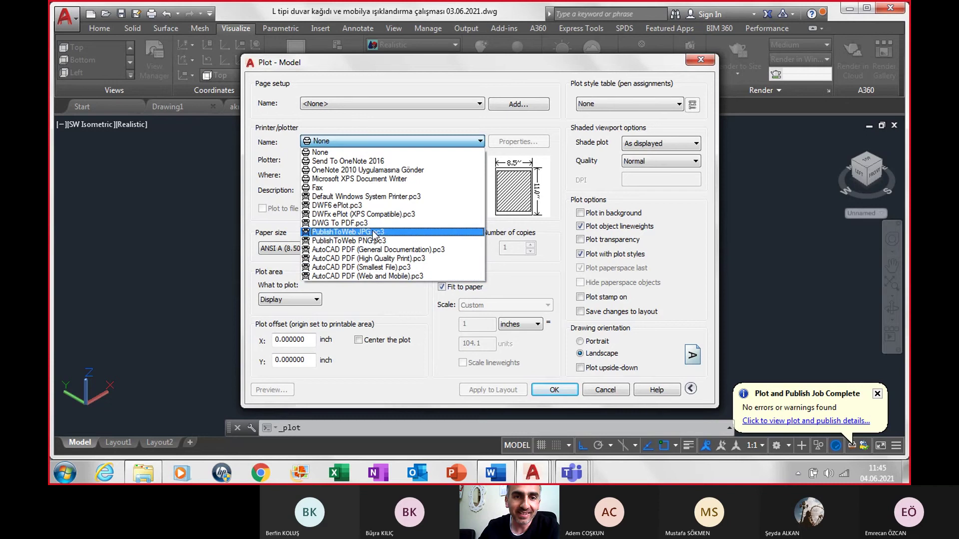
pyautogui.click(375, 232)
pyautogui.click(466, 196)
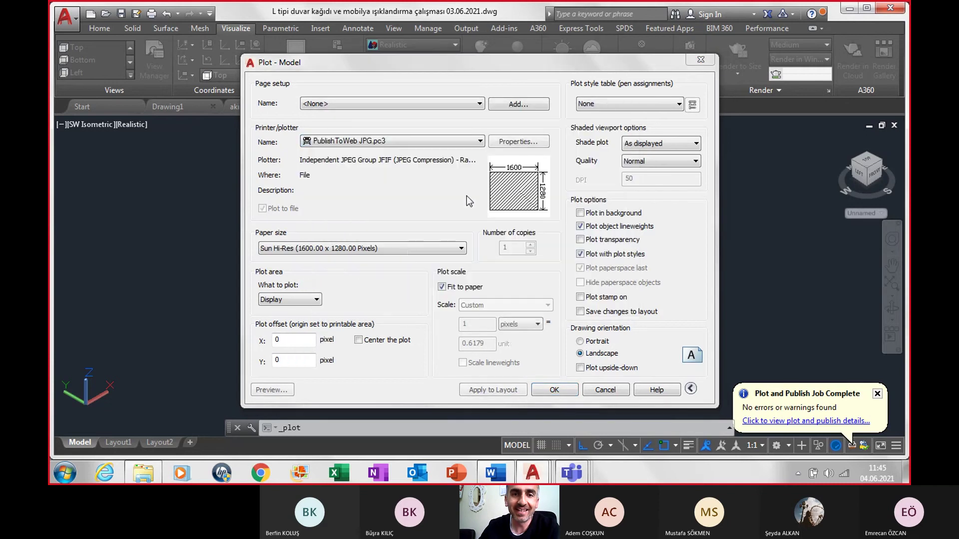
# - Plot a window picked around the scene, centred, in portrait orientation
pyautogui.click(305, 302)
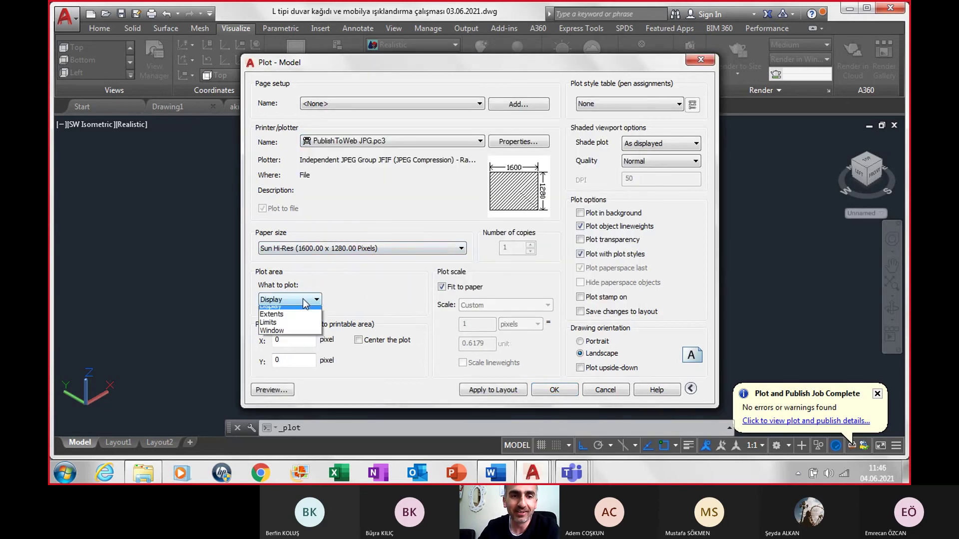
pyautogui.click(290, 336)
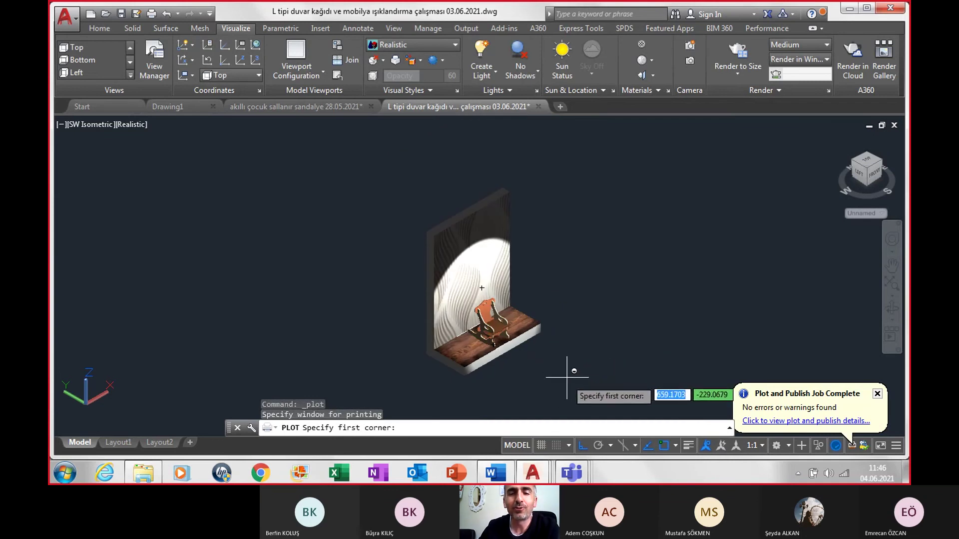
pyautogui.click(390, 397)
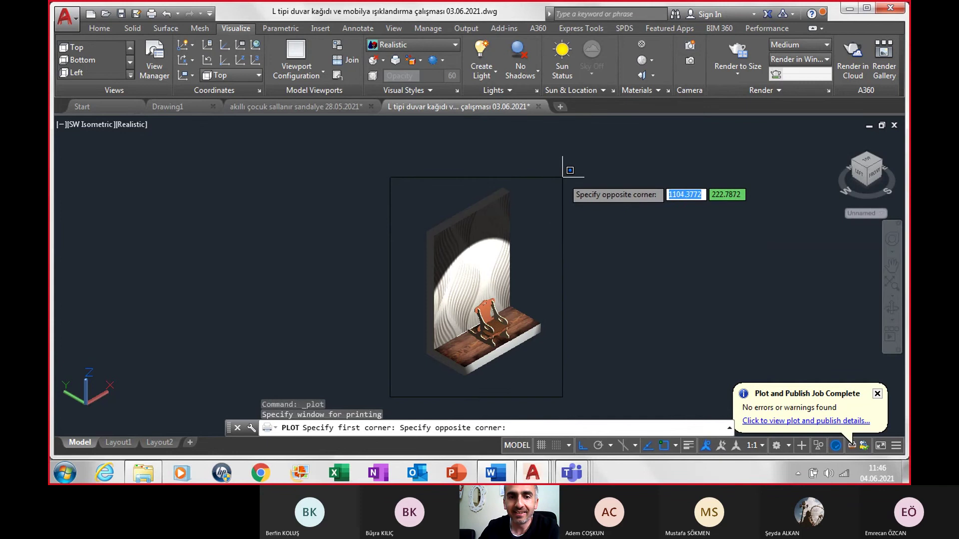
pyautogui.click(558, 264)
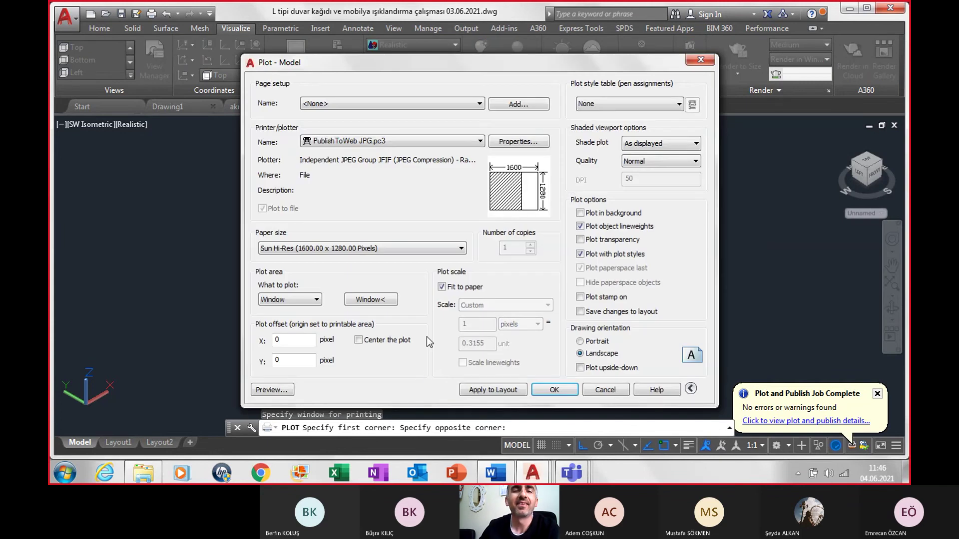
pyautogui.click(395, 343)
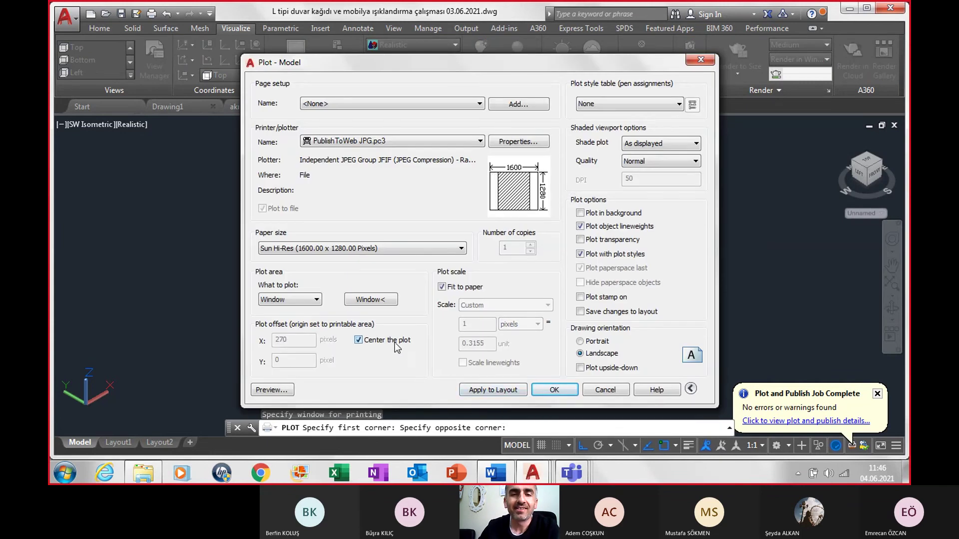
pyautogui.click(594, 341)
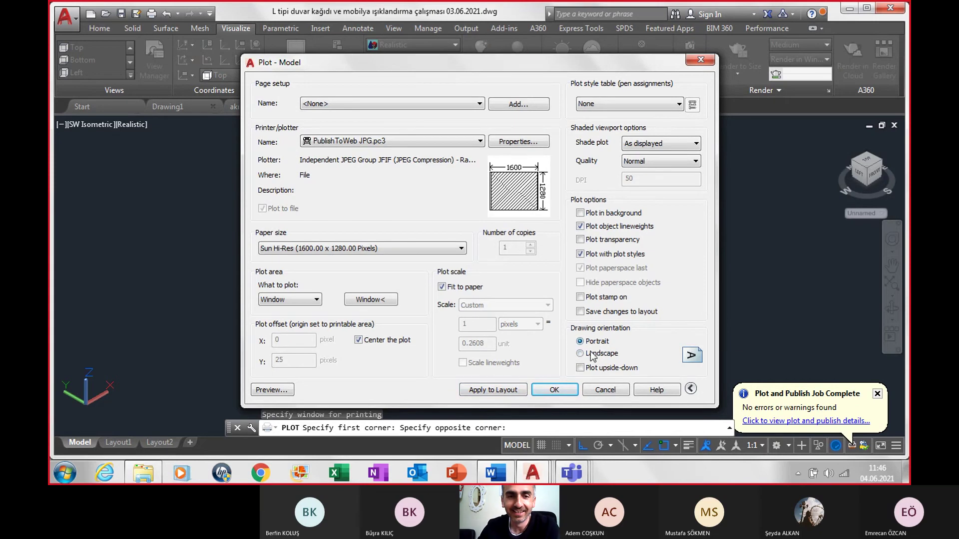
pyautogui.click(554, 391)
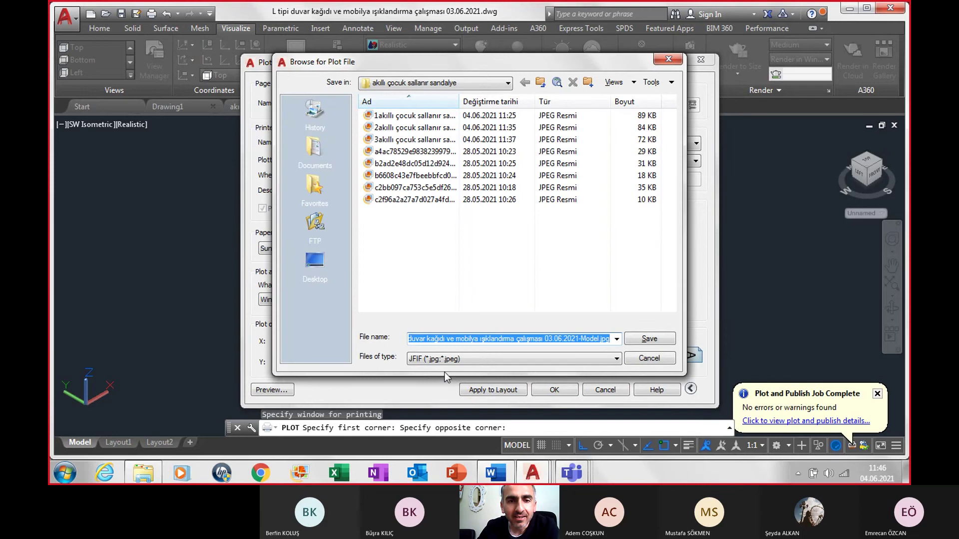
# - Prefix the plot file name with 4 and save the JPG into the project folder
pyautogui.click(411, 339)
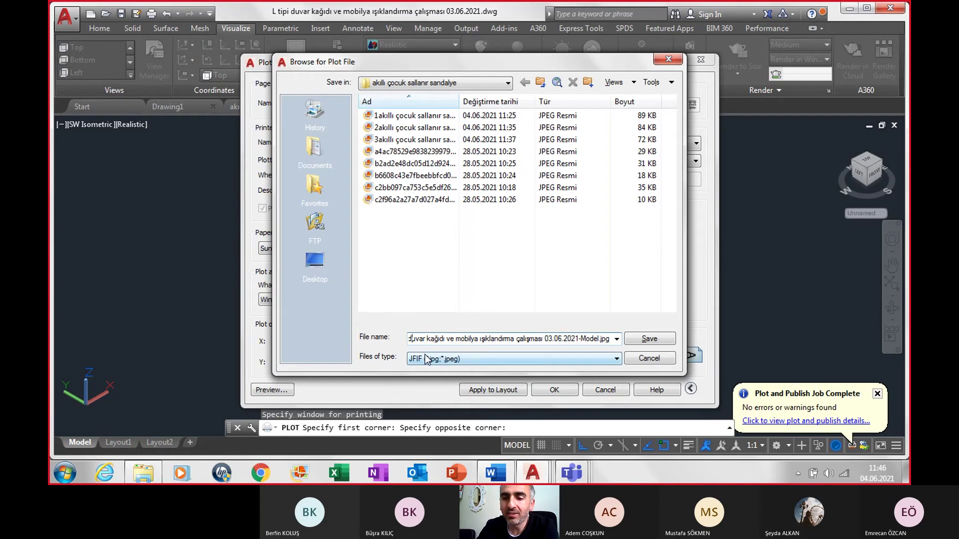
pyautogui.press('Home')
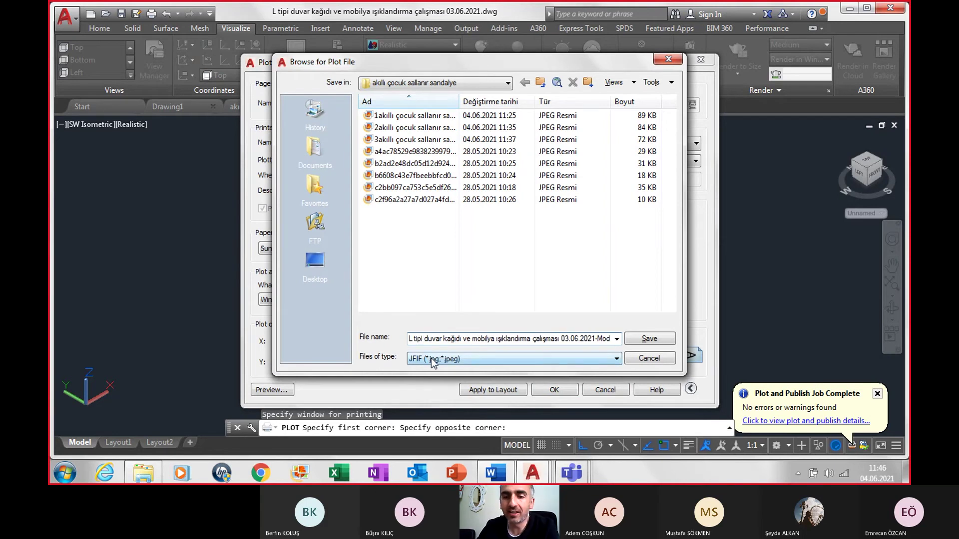
pyautogui.write('4')
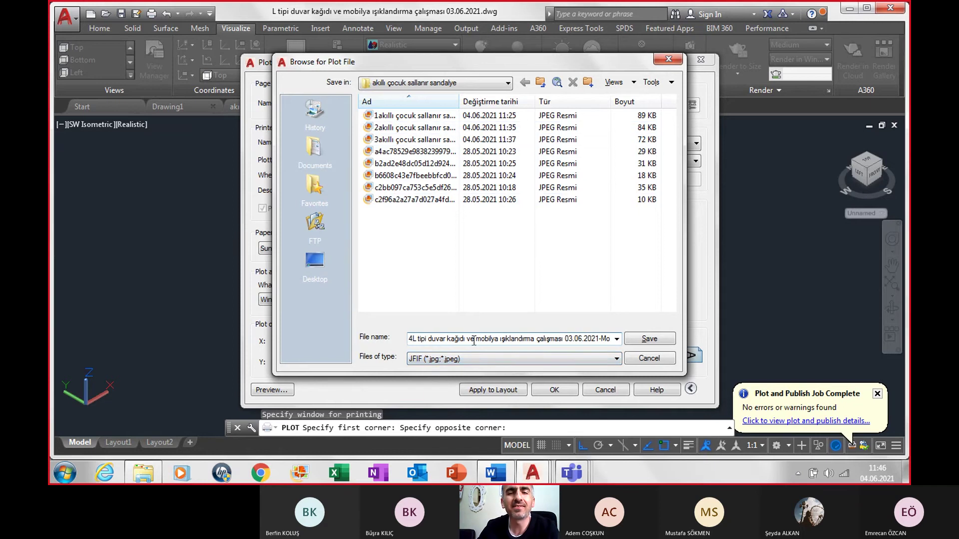
pyautogui.click(657, 341)
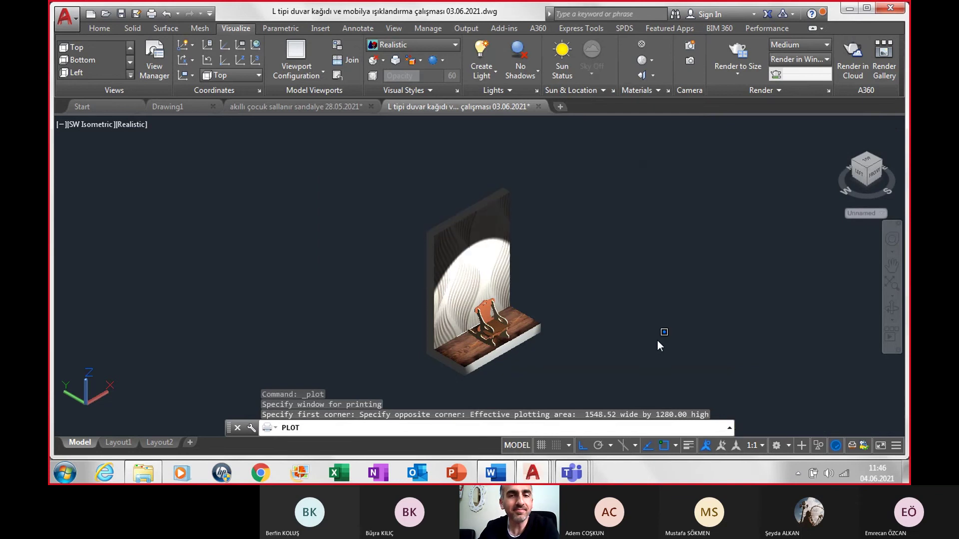
pyautogui.click(143, 472)
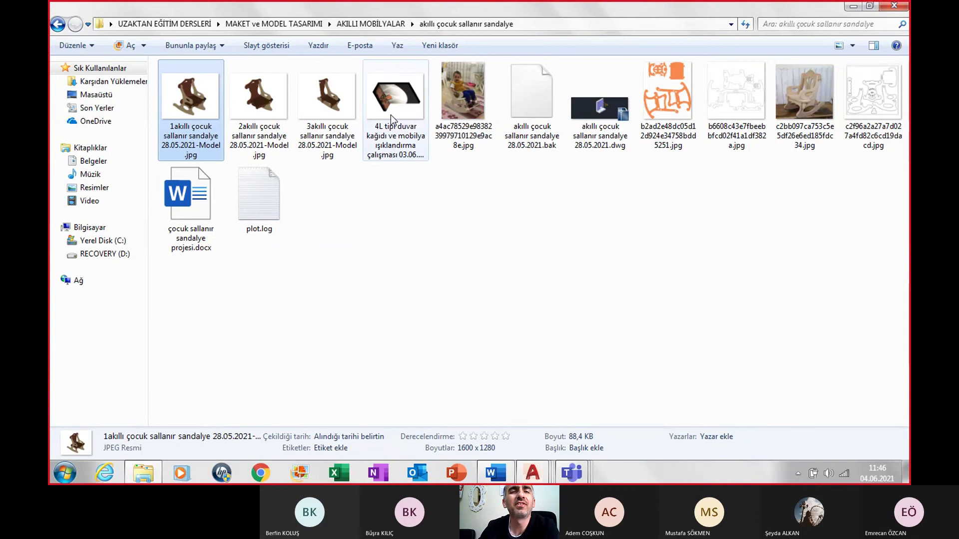
# - Copy the 4L render file from Explorer into the Word table's right cell
pyautogui.rightClick(391, 116)
pyautogui.click(427, 343)
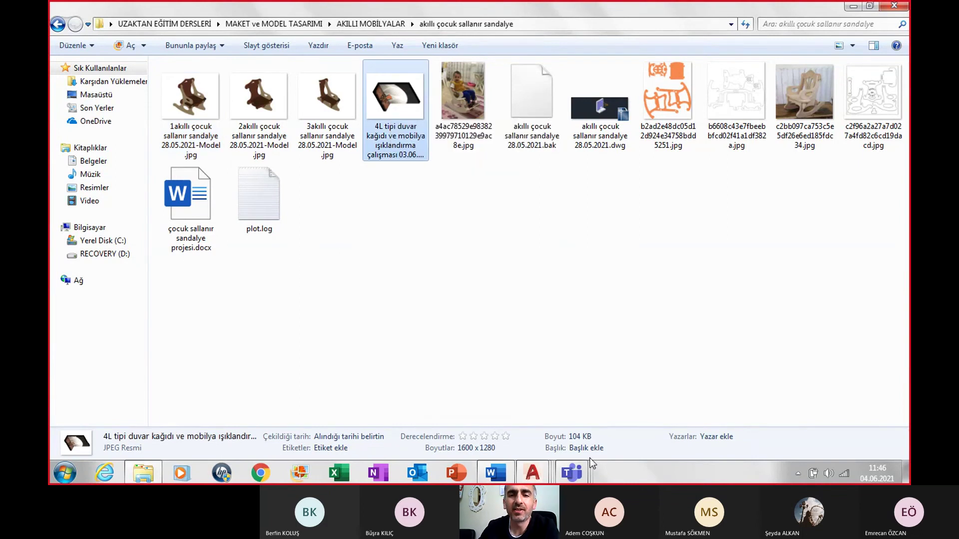
pyautogui.click(512, 475)
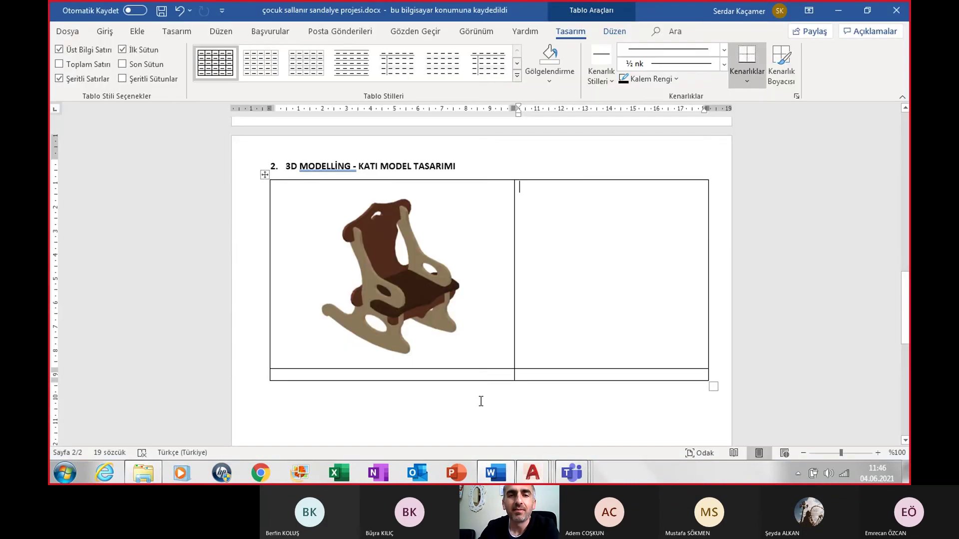
pyautogui.click(418, 288)
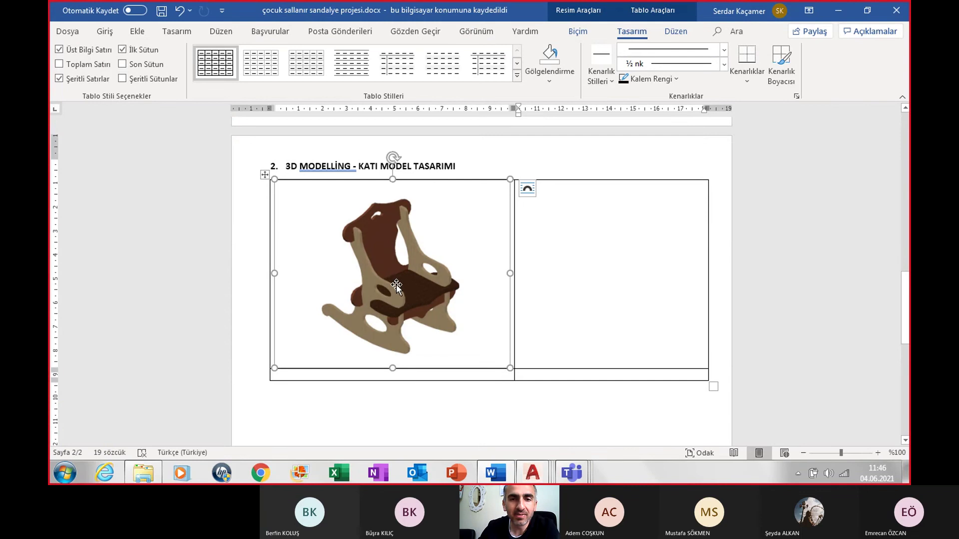
pyautogui.click(570, 269)
pyautogui.scroll(-1, 573, 253)
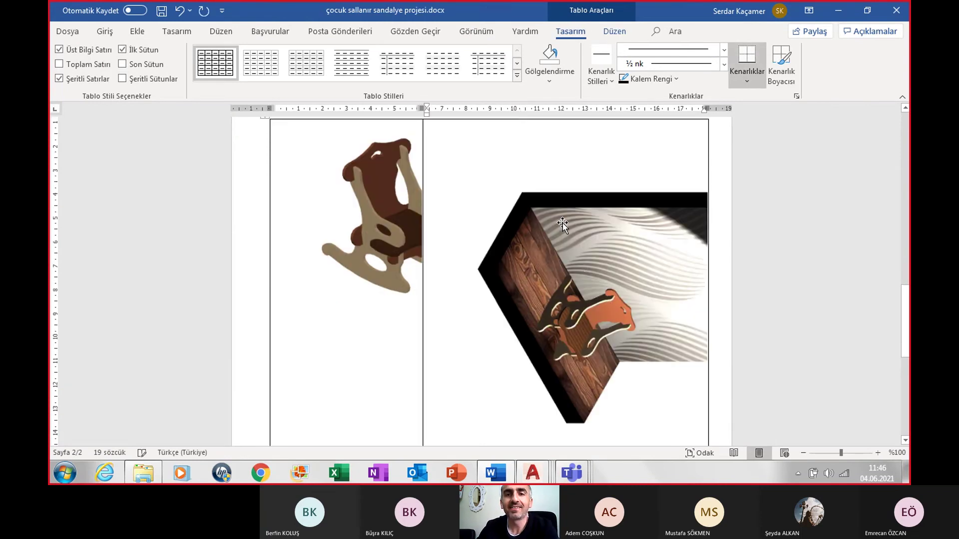
pyautogui.click(575, 284)
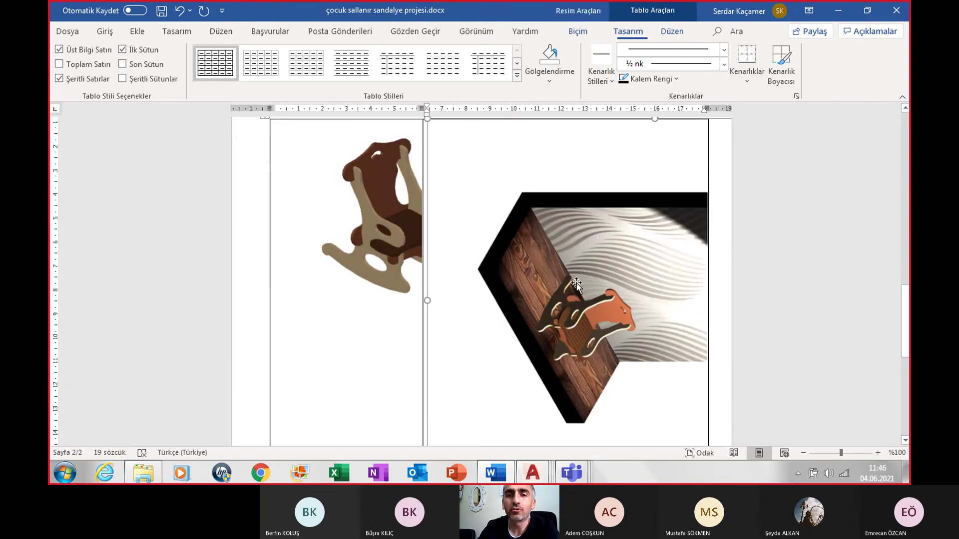
# - Rotate the render 90° upright and shrink it to fit the cell
pyautogui.click(625, 242)
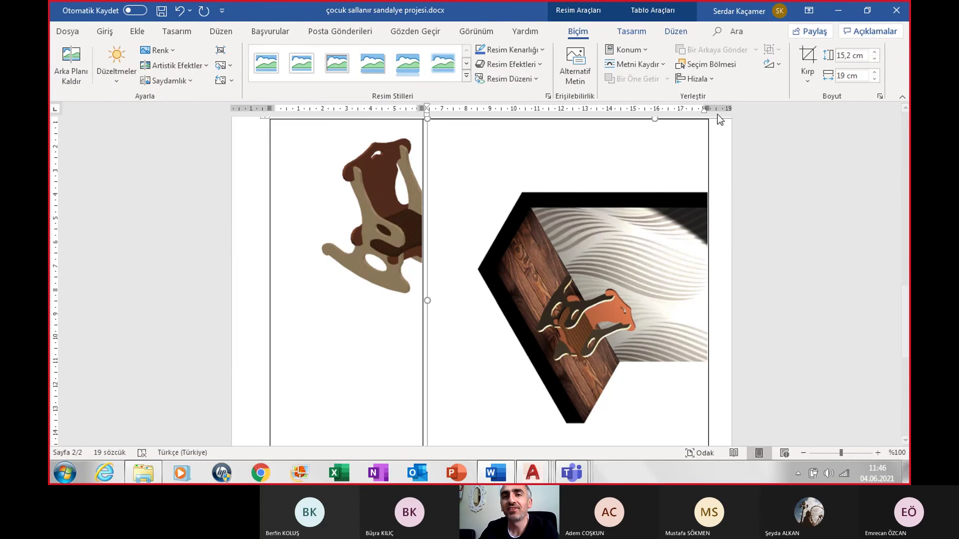
pyautogui.click(774, 70)
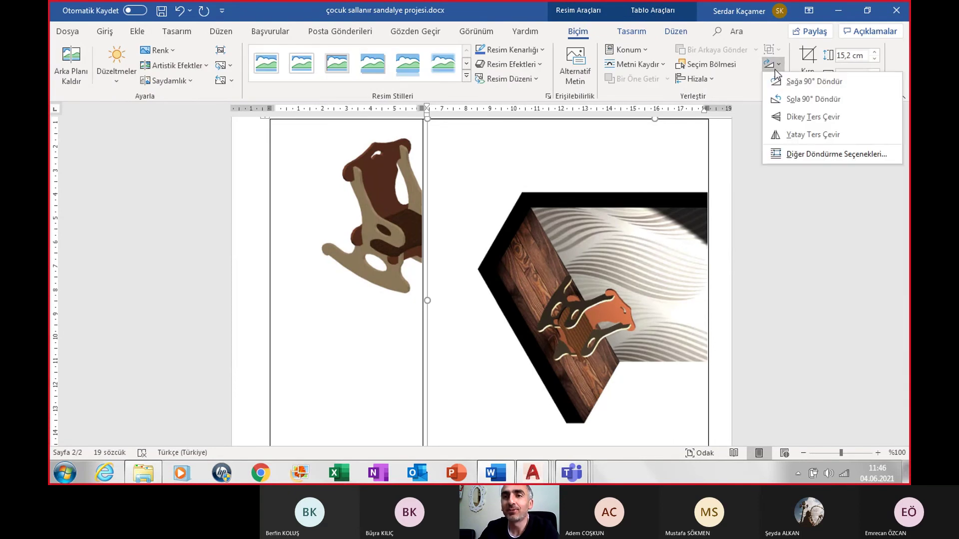
pyautogui.click(803, 103)
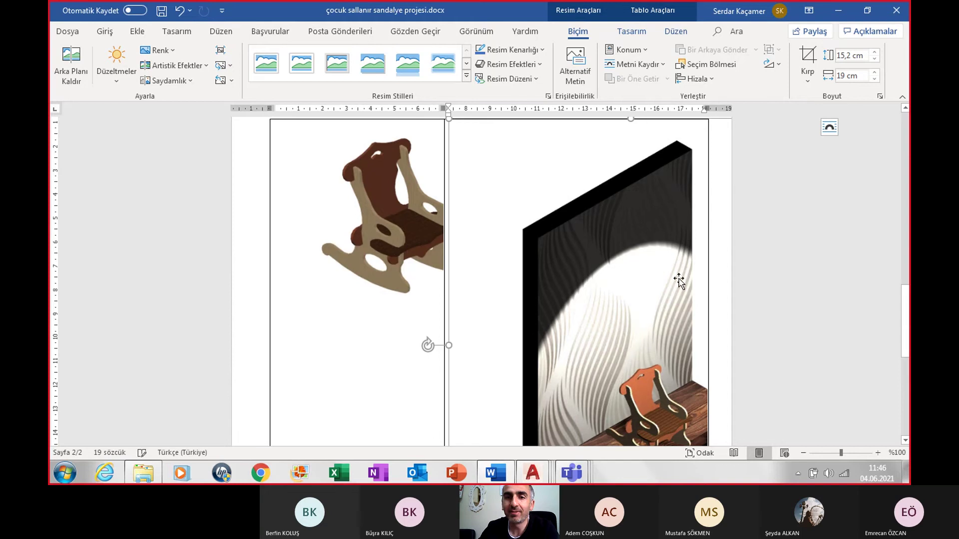
pyautogui.moveTo(448, 120); pyautogui.dragTo(632, 279)
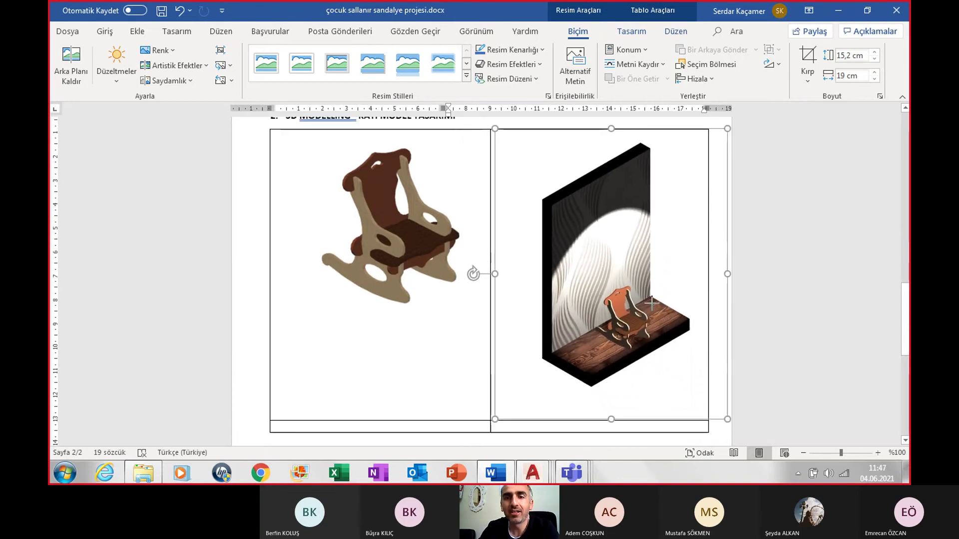
pyautogui.moveTo(632, 279); pyautogui.dragTo(691, 350)
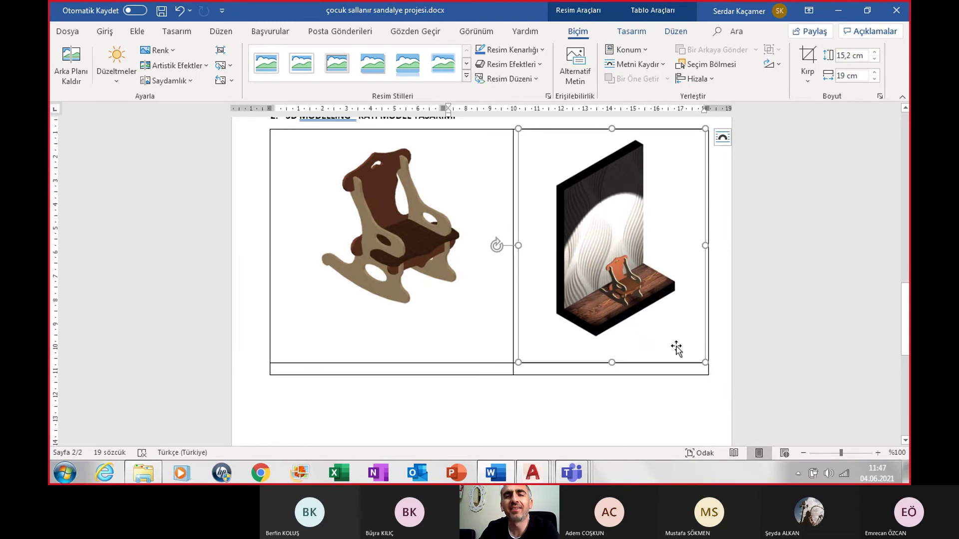
pyautogui.click(462, 410)
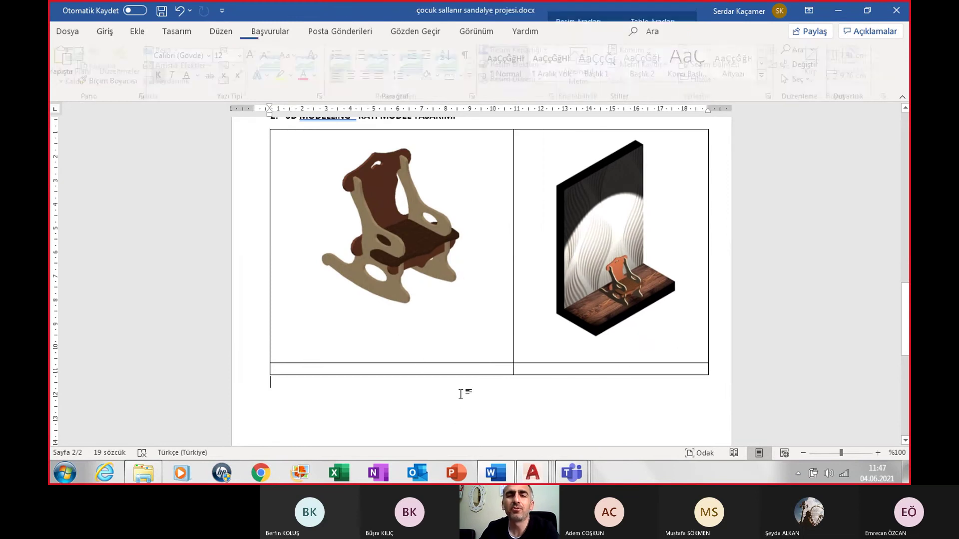
# - Copy the 3akıllı chair image and paste it into the table's bottom-left cell
pyautogui.click(152, 471)
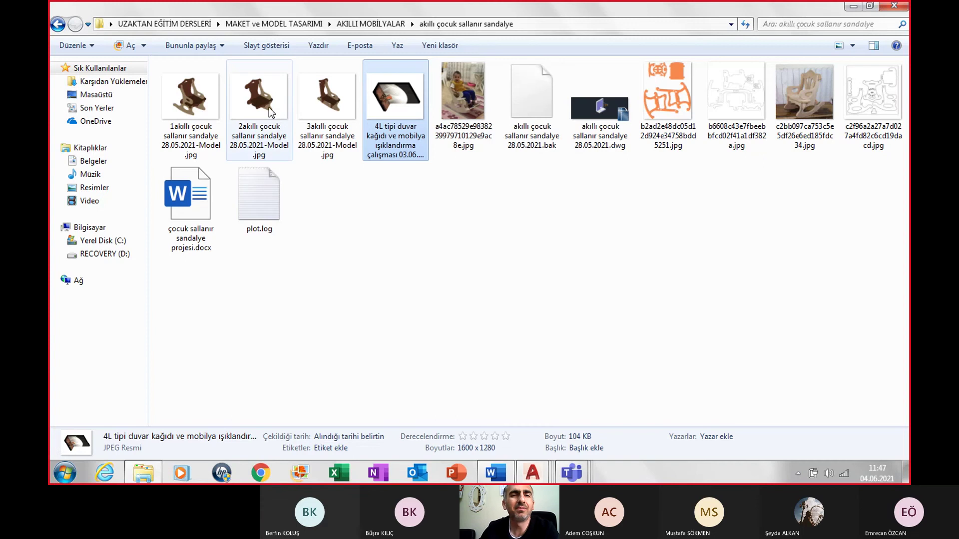
pyautogui.rightClick(320, 106)
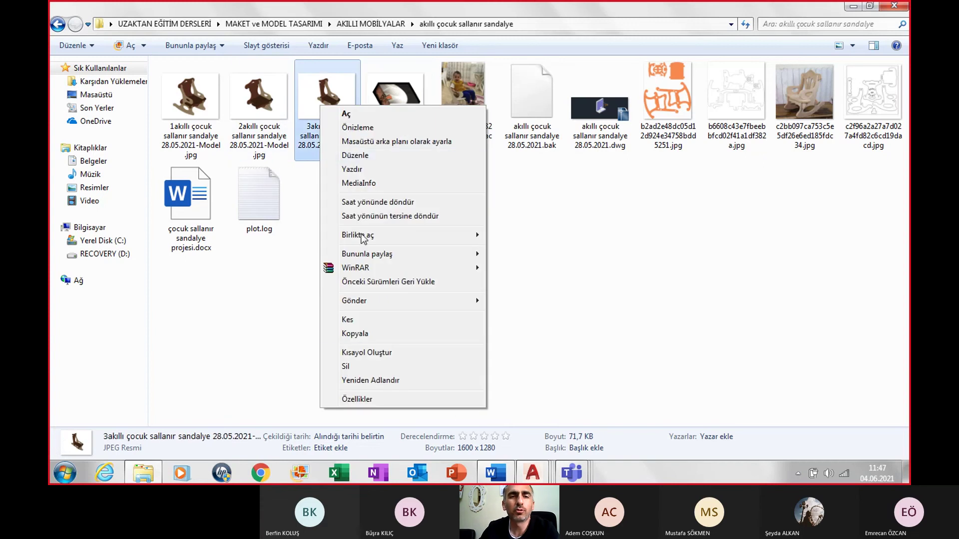
pyautogui.click(378, 334)
pyautogui.click(496, 473)
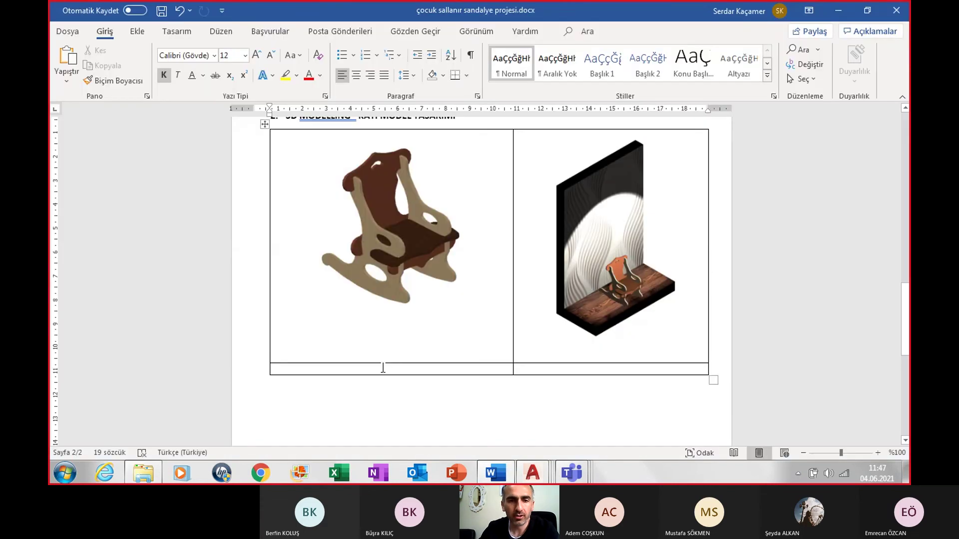
pyautogui.click(383, 368)
pyautogui.hotkey('ctrl', 'v')
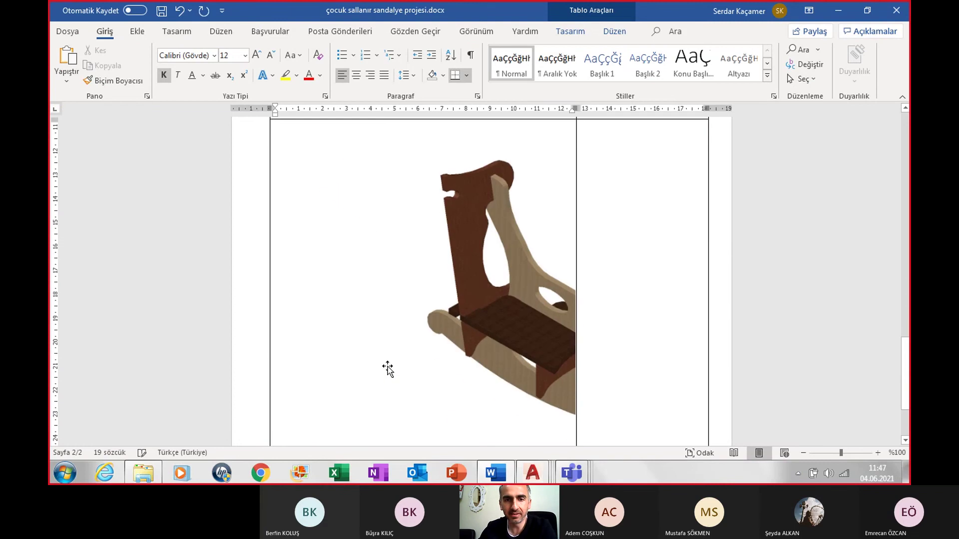
# - Shrink the pasted chair view to about half size, then return to AutoCAD
pyautogui.click(405, 338)
pyautogui.scroll(1, 405, 339)
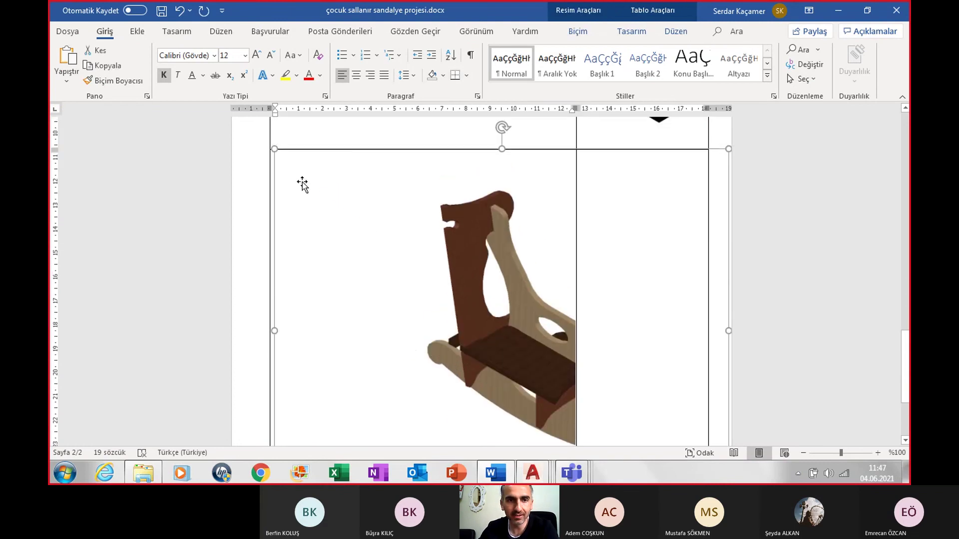
pyautogui.moveTo(275, 149); pyautogui.dragTo(498, 330)
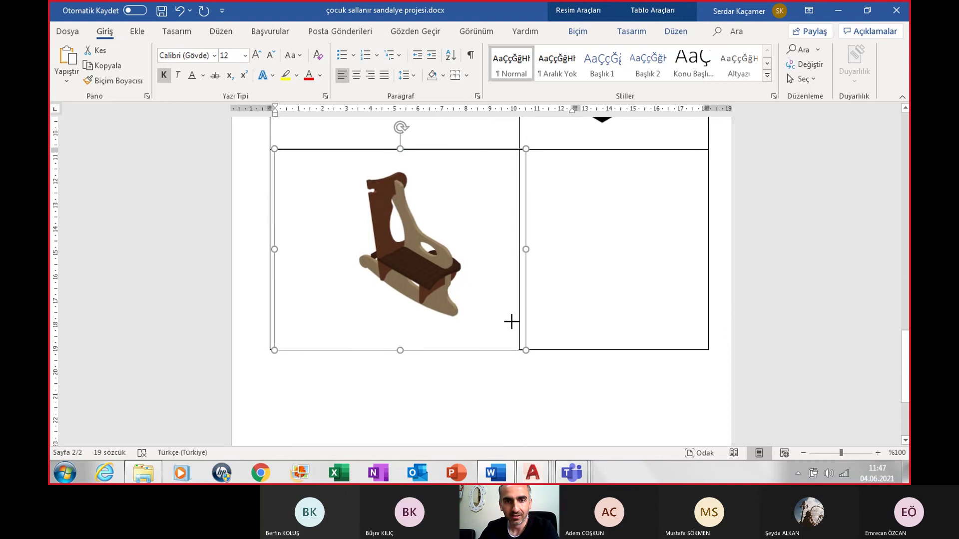
pyautogui.moveTo(511, 322); pyautogui.dragTo(514, 322)
pyautogui.scroll(3, 565, 327)
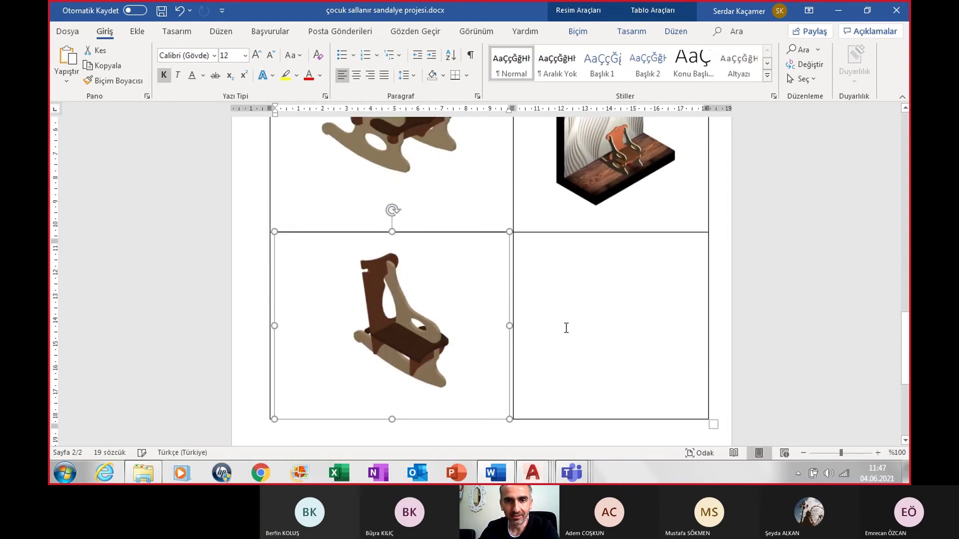
pyautogui.click(566, 328)
pyautogui.scroll(3, 566, 327)
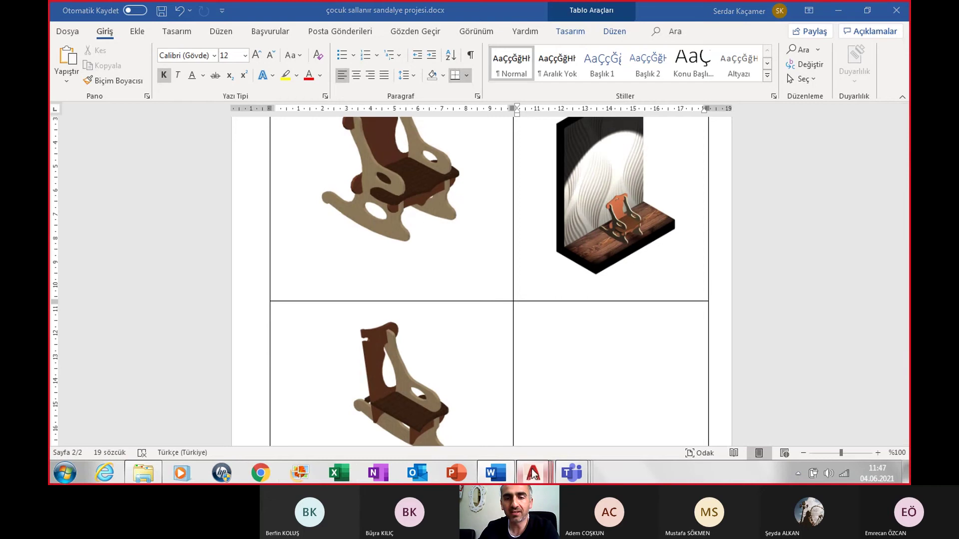
pyautogui.click(556, 412)
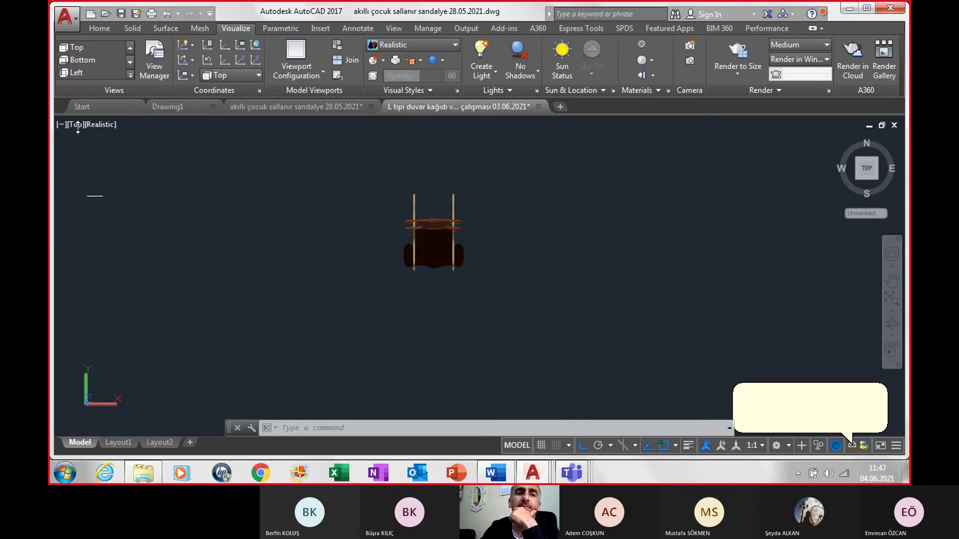
# - Switch to SW Isometric, zoom in and orbit the chair to a near-front view
pyautogui.click(77, 125)
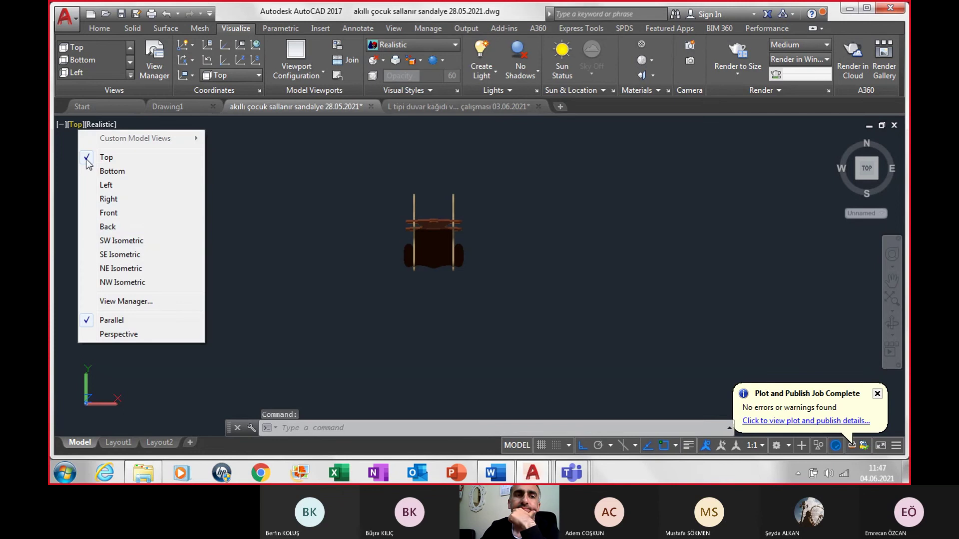
pyautogui.click(119, 241)
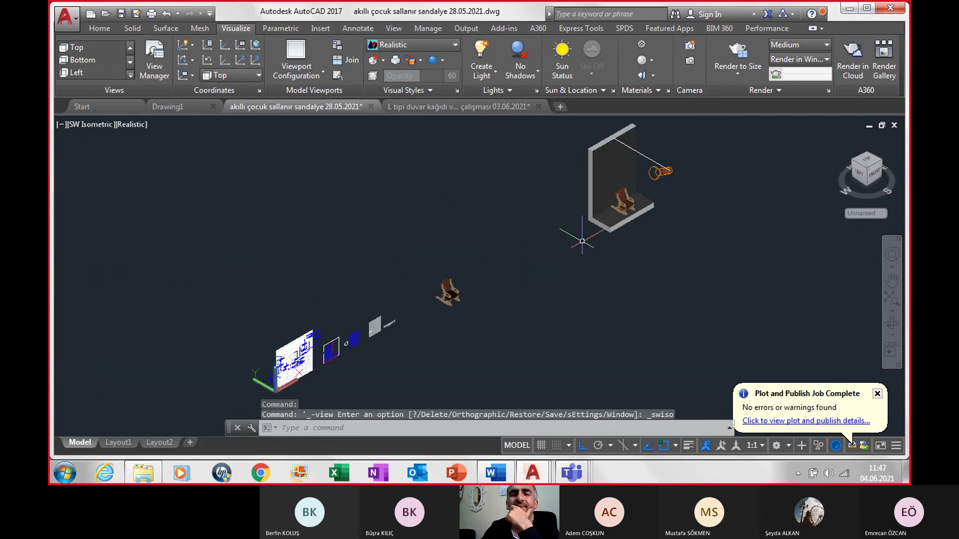
pyautogui.scroll(3, 450, 311)
pyautogui.scroll(3, 452, 294)
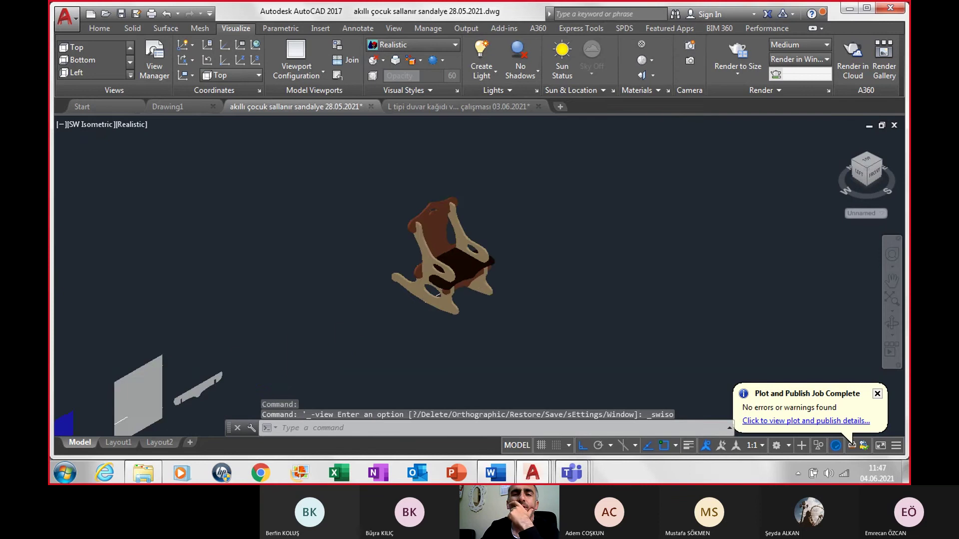
pyautogui.scroll(3, 455, 270)
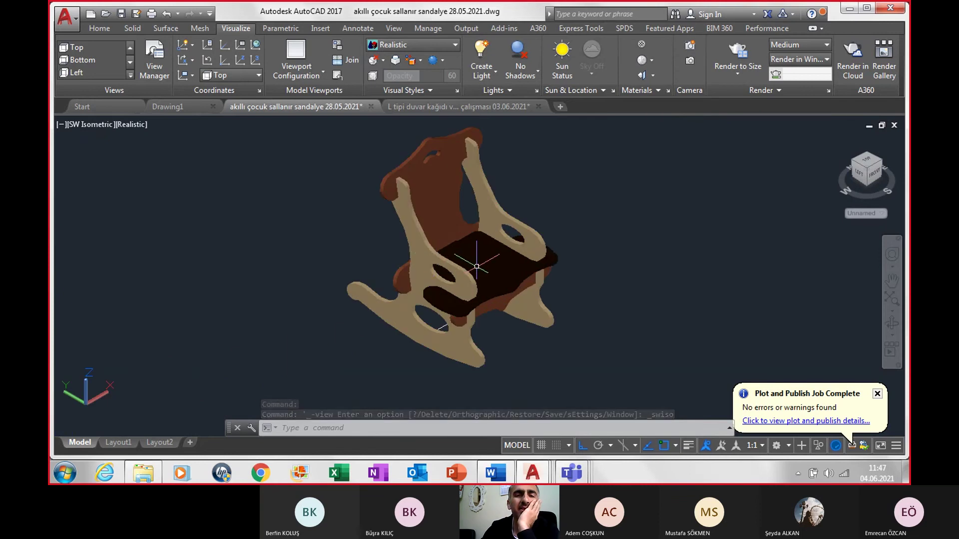
pyautogui.moveTo(477, 267)
pyautogui.keyDown('shift'); pyautogui.mouseDown(button='middle')
pyautogui.moveTo(440, 264)
pyautogui.moveTo(416, 242)
pyautogui.mouseUp(button='middle'); pyautogui.keyUp('shift')
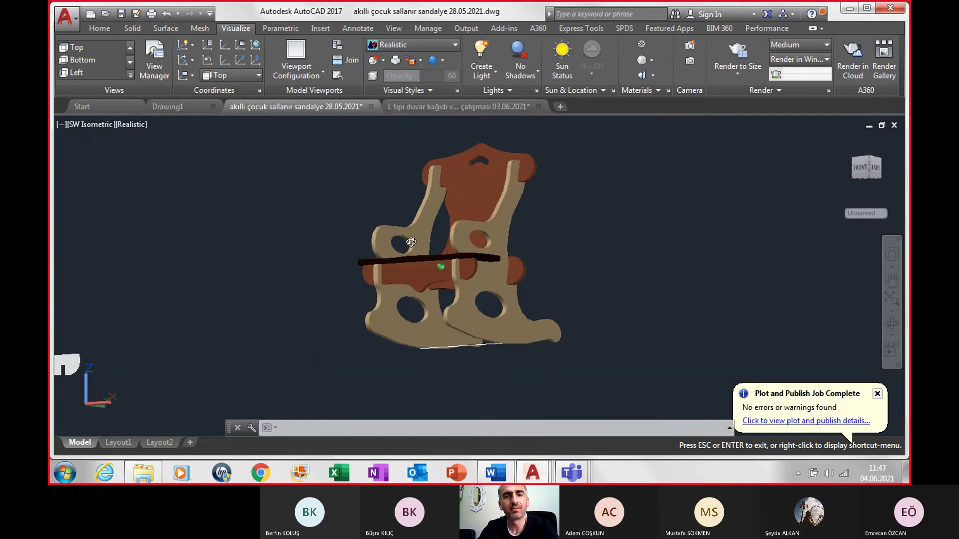
# - Erase the ground line under the chair and recentre the view
pyautogui.click(480, 345)
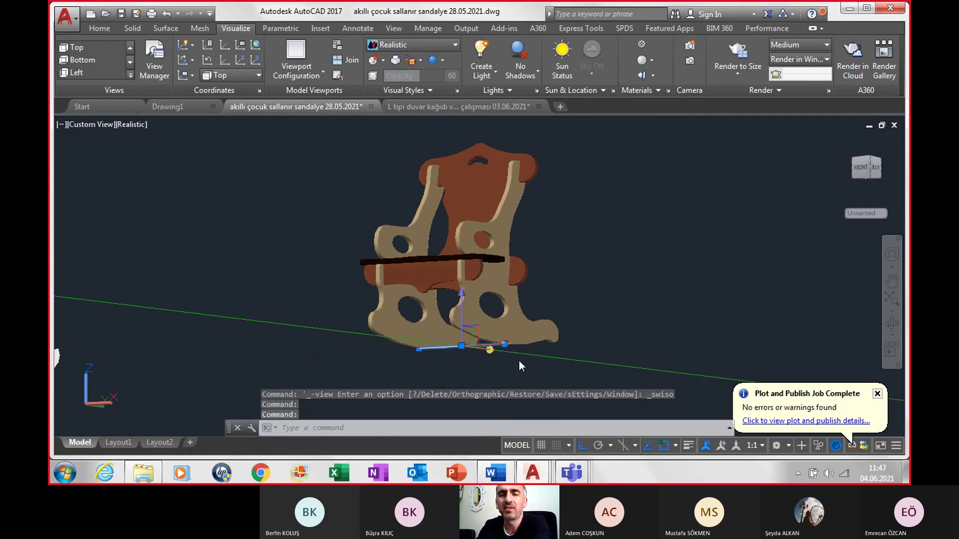
pyautogui.press('Delete')
pyautogui.scroll(2, 578, 345)
pyautogui.scroll(-3, 578, 344)
pyautogui.keyDown('shift'); pyautogui.moveTo(563, 289); pyautogui.dragTo(533, 315, button='middle'); pyautogui.keyUp('shift')
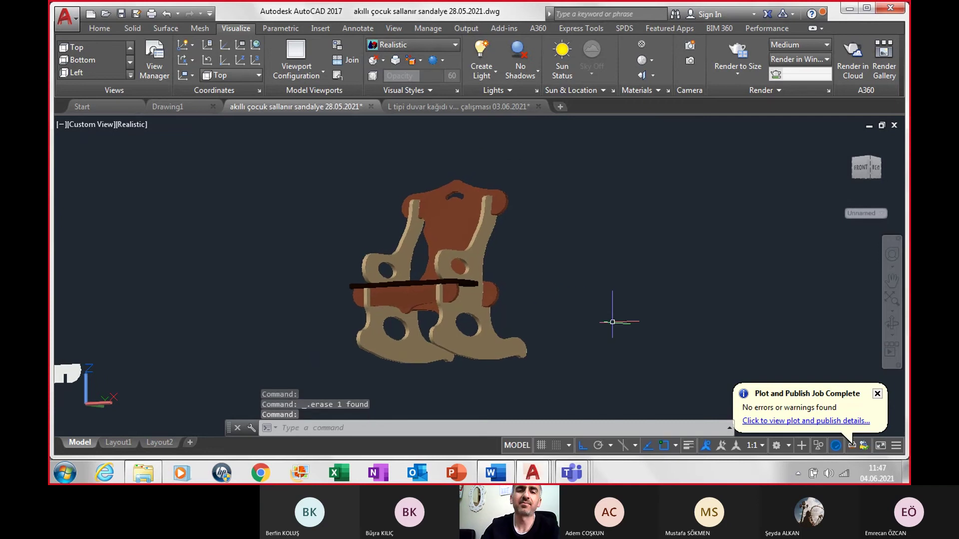
# - Plot to PublishToWeb JPG.pc3 using a centred window drawn around the chair
pyautogui.hotkey('ctrl', 'p')
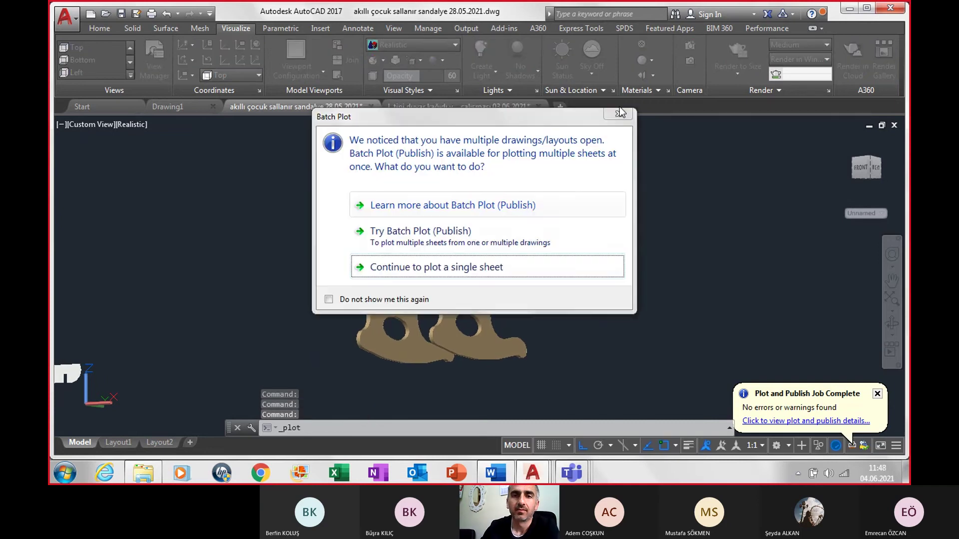
pyautogui.press('Return')
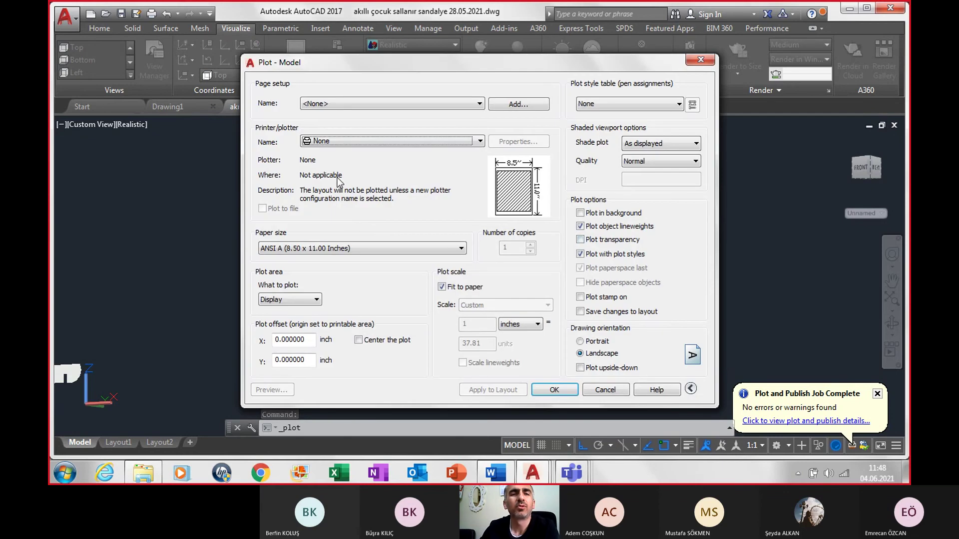
pyautogui.click(344, 141)
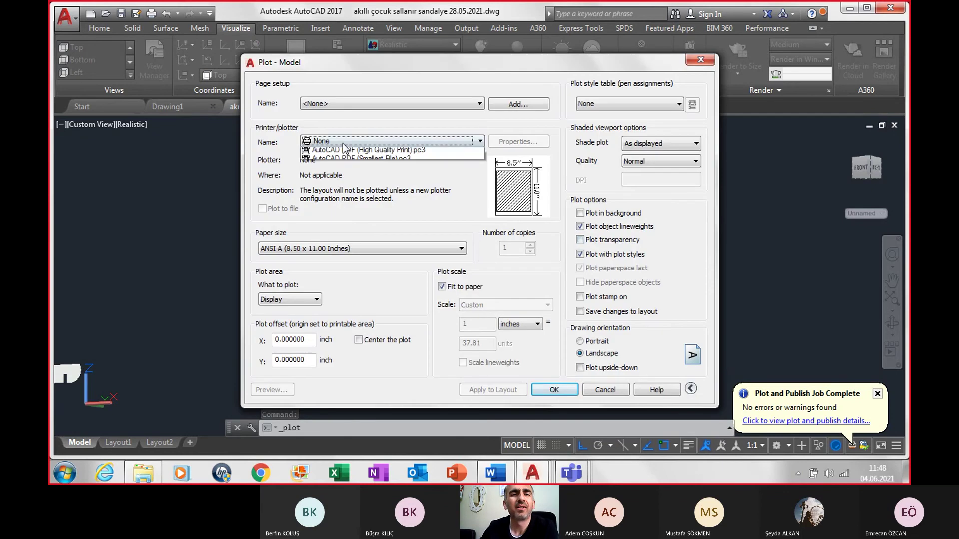
pyautogui.click(374, 233)
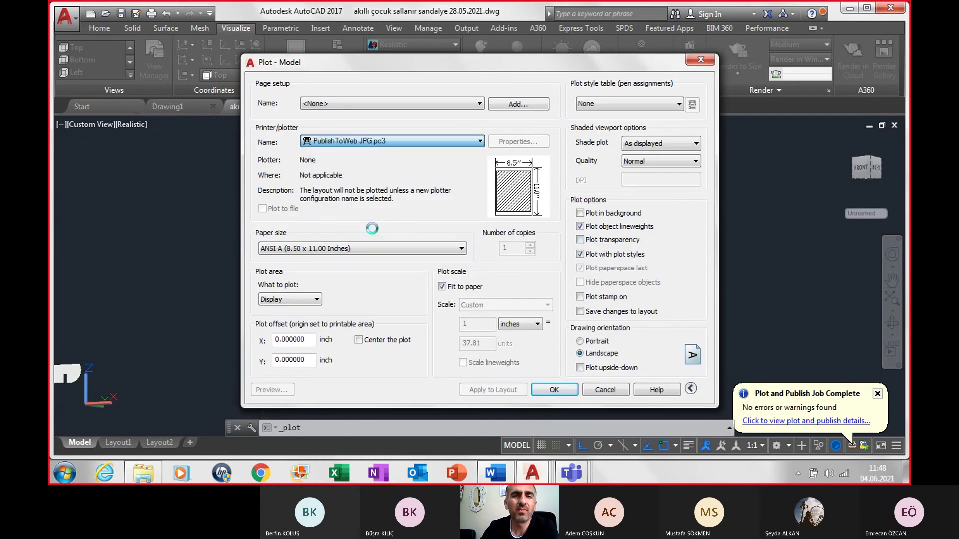
pyautogui.click(470, 200)
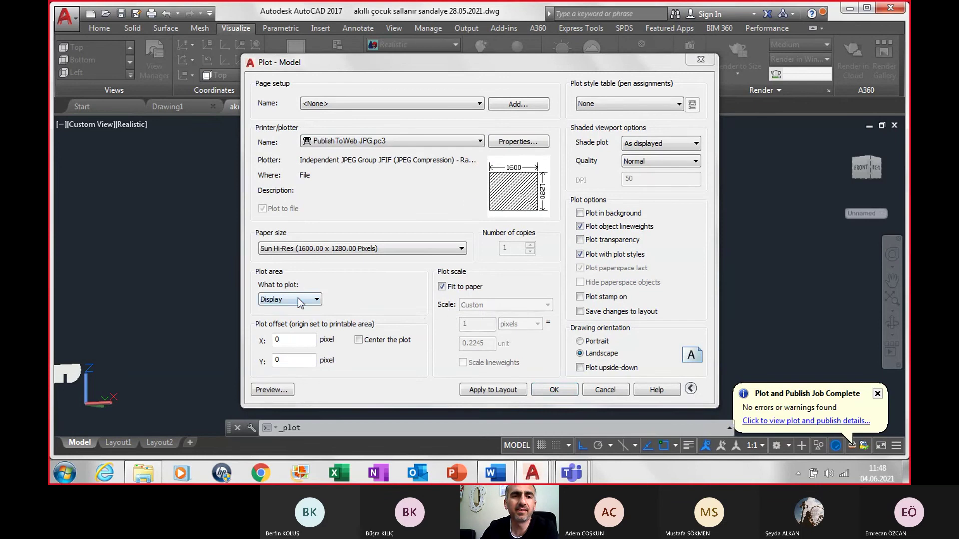
pyautogui.click(289, 299)
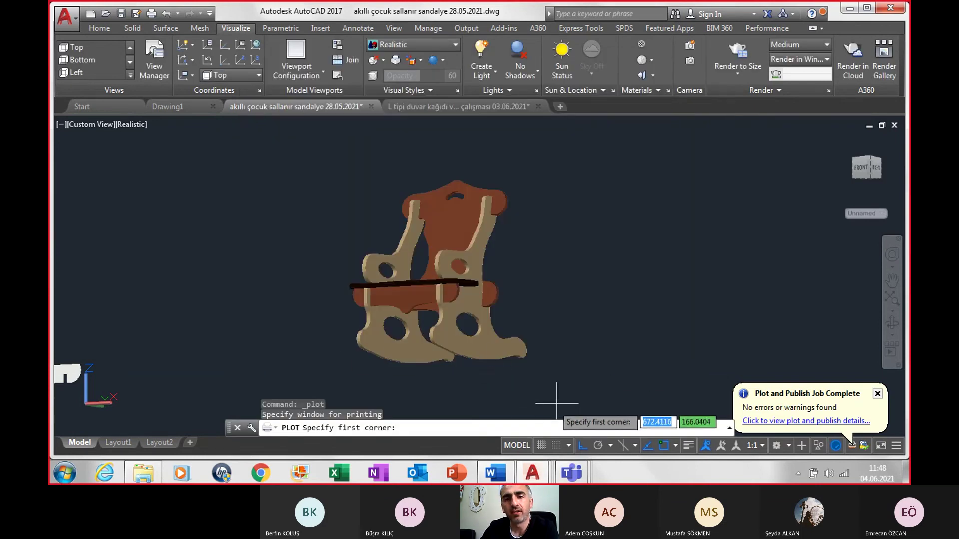
pyautogui.click(574, 407)
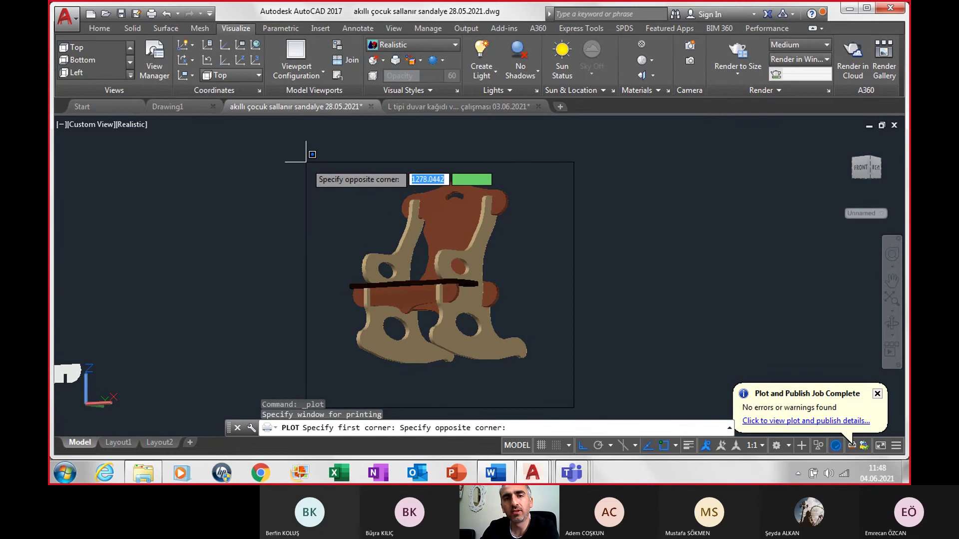
pyautogui.click(298, 133)
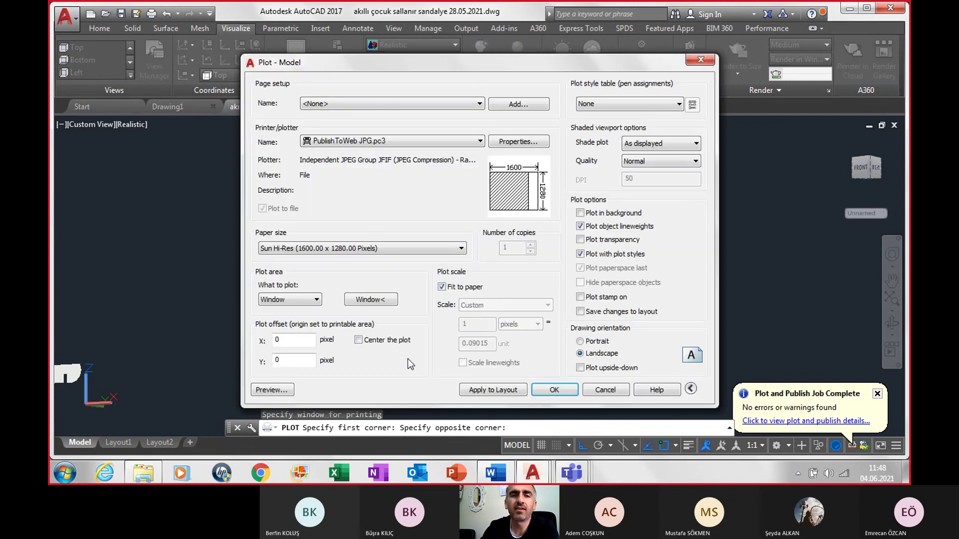
pyautogui.click(382, 342)
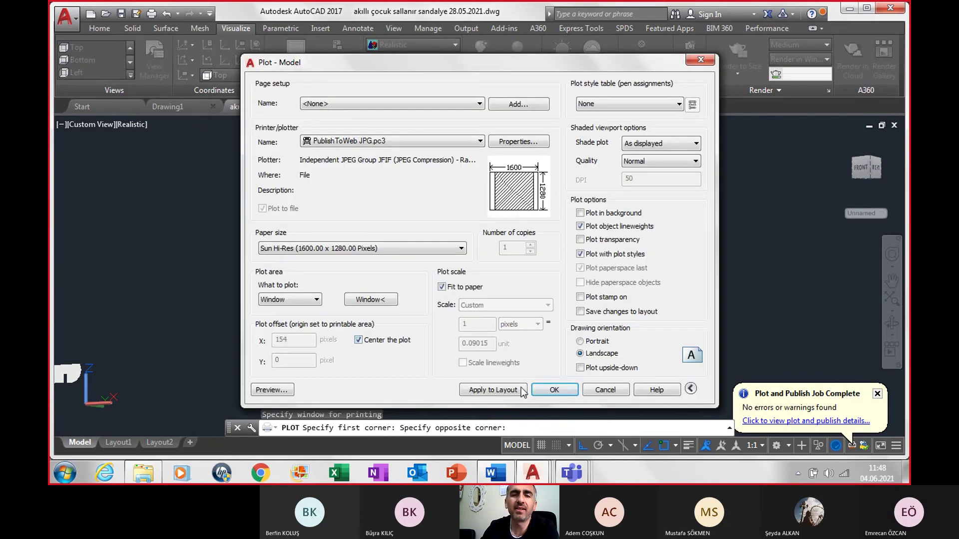
pyautogui.click(553, 392)
# - Save the plot with a 5 prefix and copy the new JPG into Word
pyautogui.click(410, 342)
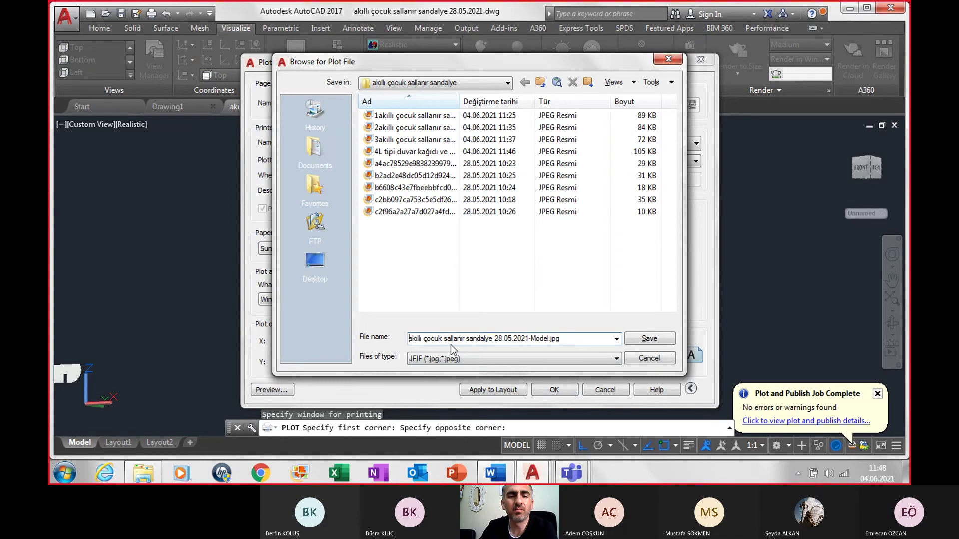
pyautogui.write('5')
pyautogui.click(646, 340)
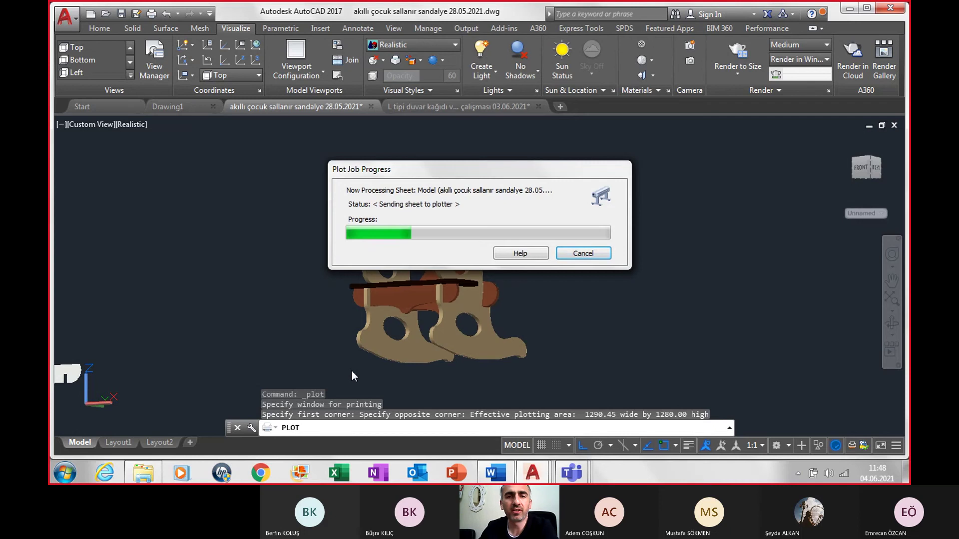
pyautogui.click(144, 473)
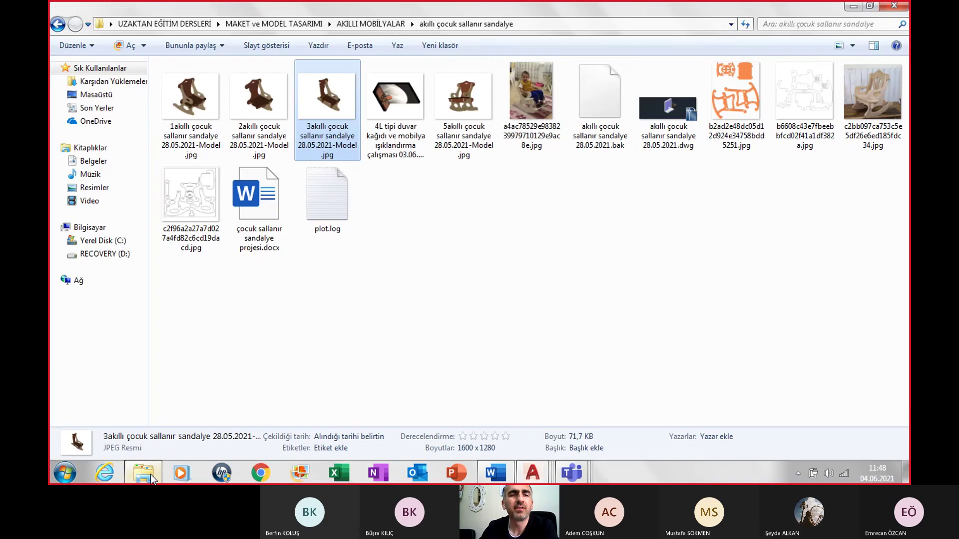
pyautogui.rightClick(454, 94)
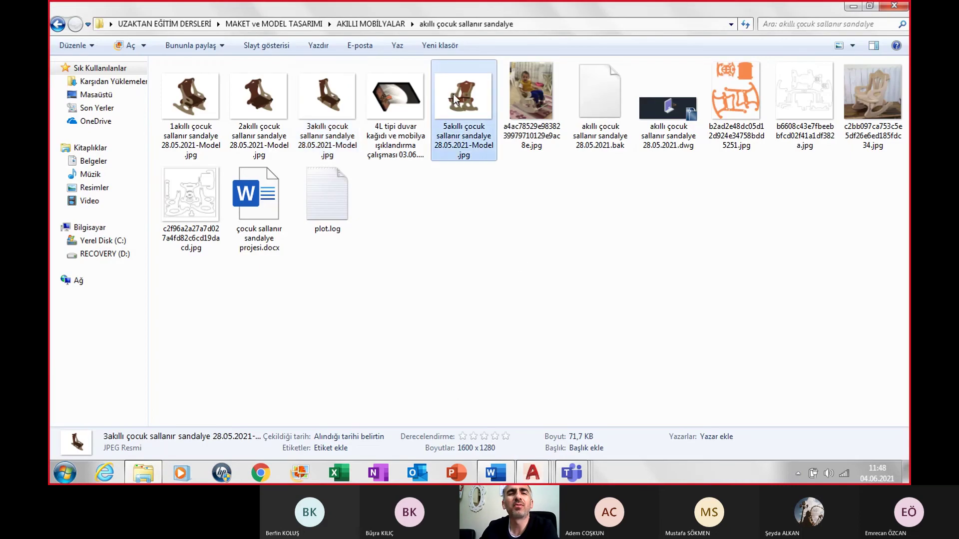
pyautogui.click(500, 323)
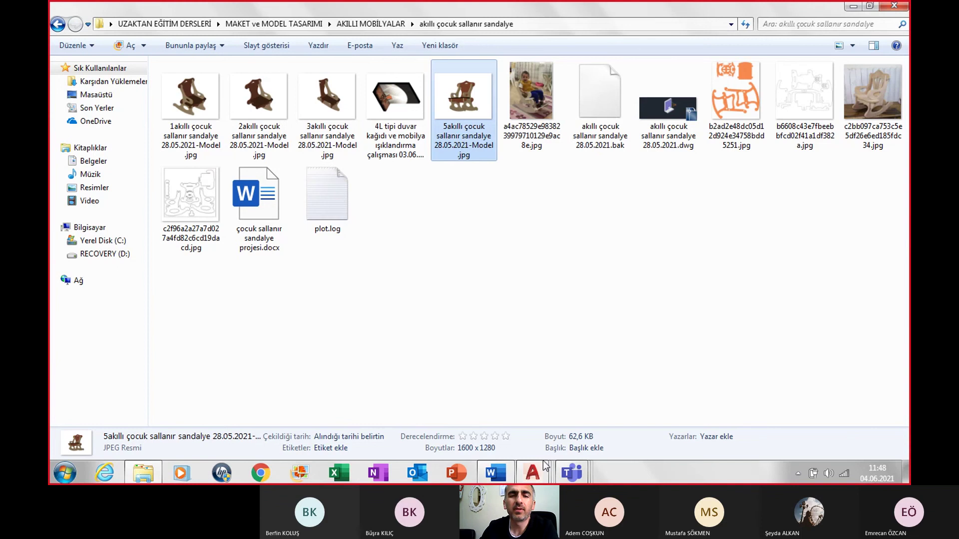
pyautogui.click(500, 474)
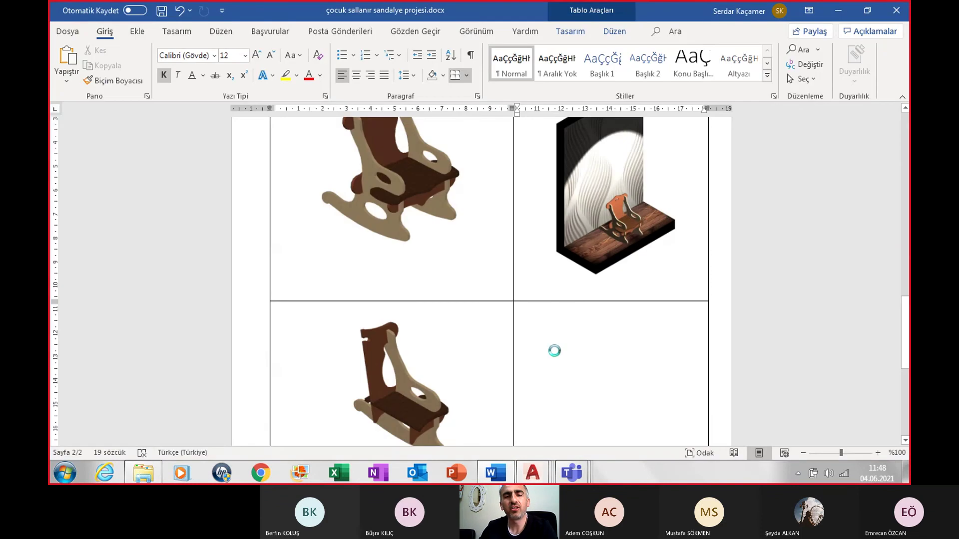
# - Paste the front-view chair render into the empty bottom-right cell and shrink it to fit
pyautogui.hotkey('ctrl', 'v')
pyautogui.click(443, 177)
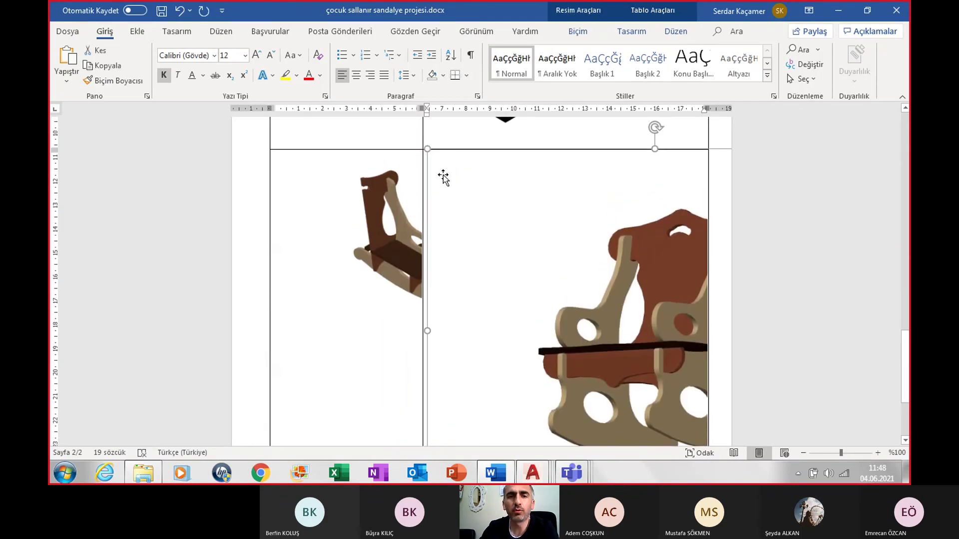
pyautogui.moveTo(448, 179); pyautogui.dragTo(642, 379)
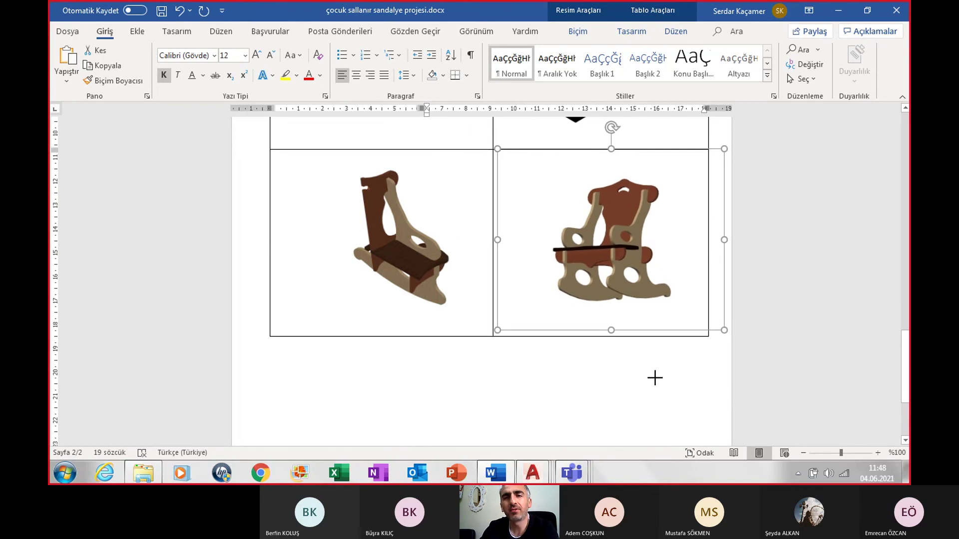
pyautogui.click(566, 381)
pyautogui.scroll(3, 549, 389)
pyautogui.scroll(2, 548, 389)
pyautogui.scroll(3, 550, 389)
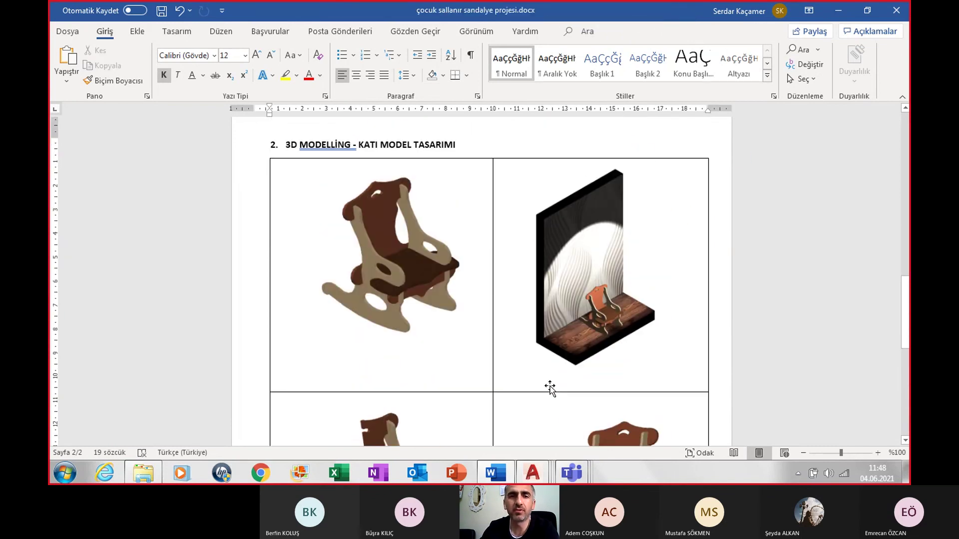
pyautogui.scroll(-3, 549, 389)
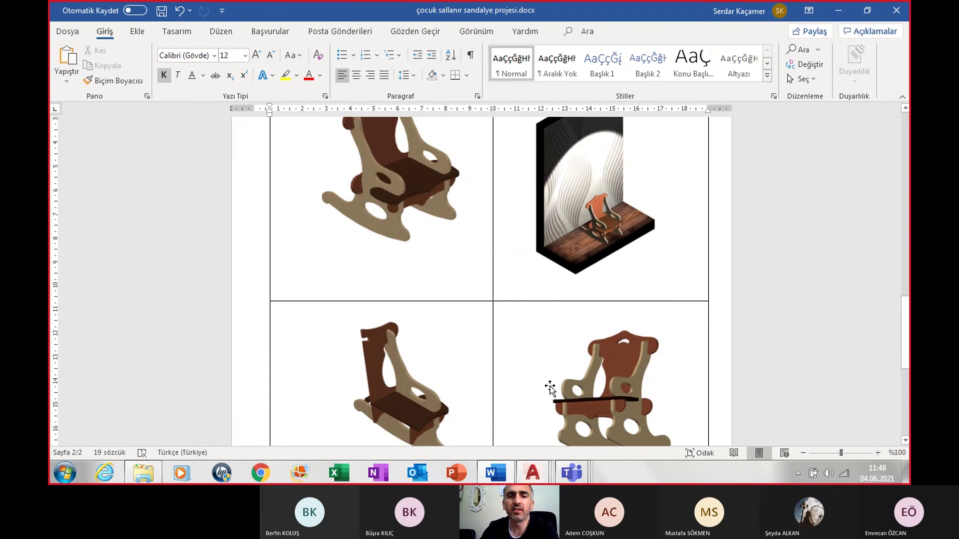
pyautogui.scroll(-5, 629, 394)
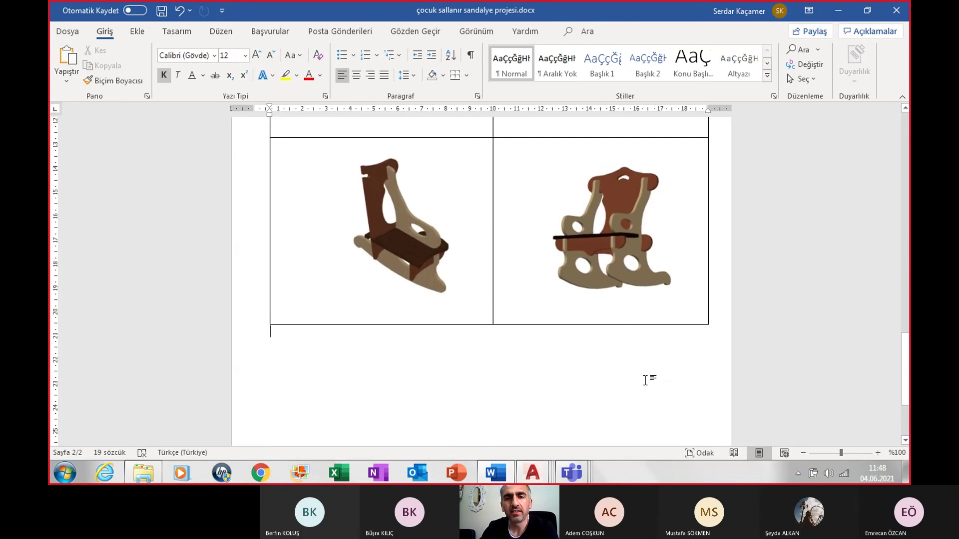
pyautogui.scroll(-2, 644, 377)
pyautogui.scroll(-2, 641, 370)
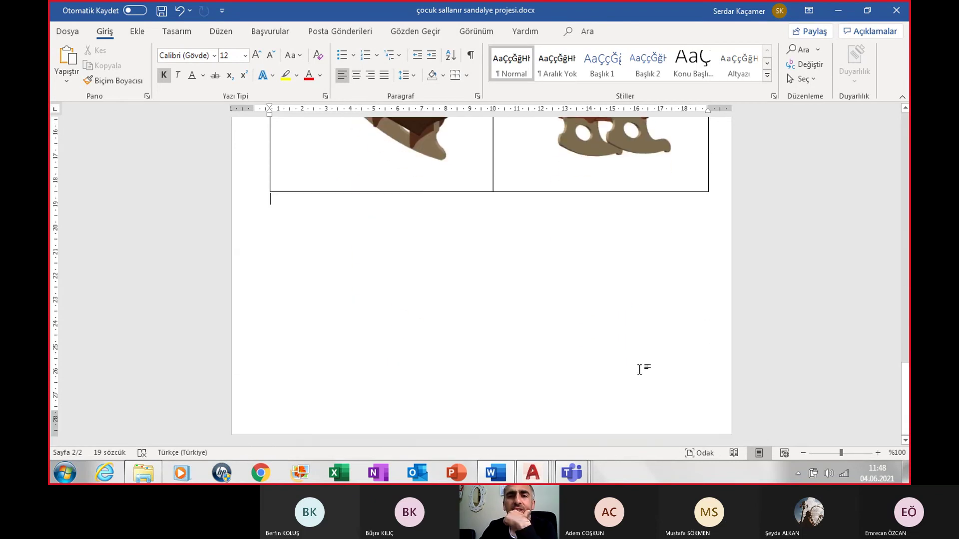
pyautogui.scroll(3, 639, 369)
pyautogui.scroll(3, 640, 370)
pyautogui.scroll(5, 634, 367)
pyautogui.scroll(1, 632, 364)
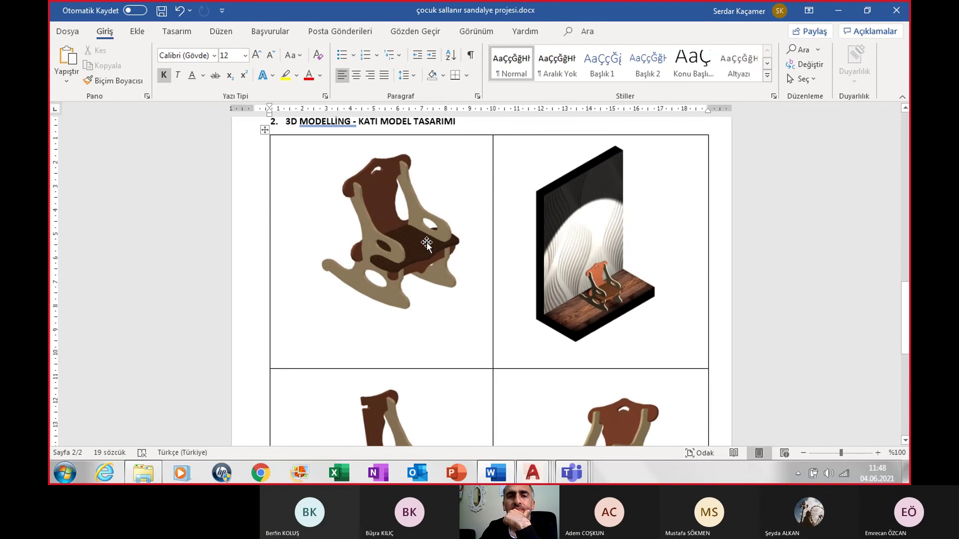
pyautogui.scroll(-1, 425, 244)
pyautogui.scroll(-1, 424, 249)
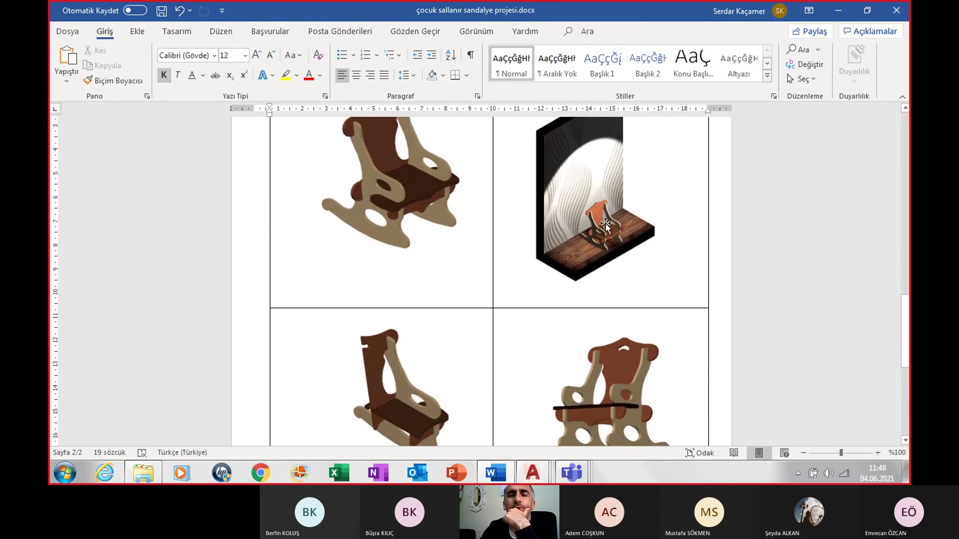
# - Undo the first chair picture and merge the table's top-row cells into one
pyautogui.click(410, 180)
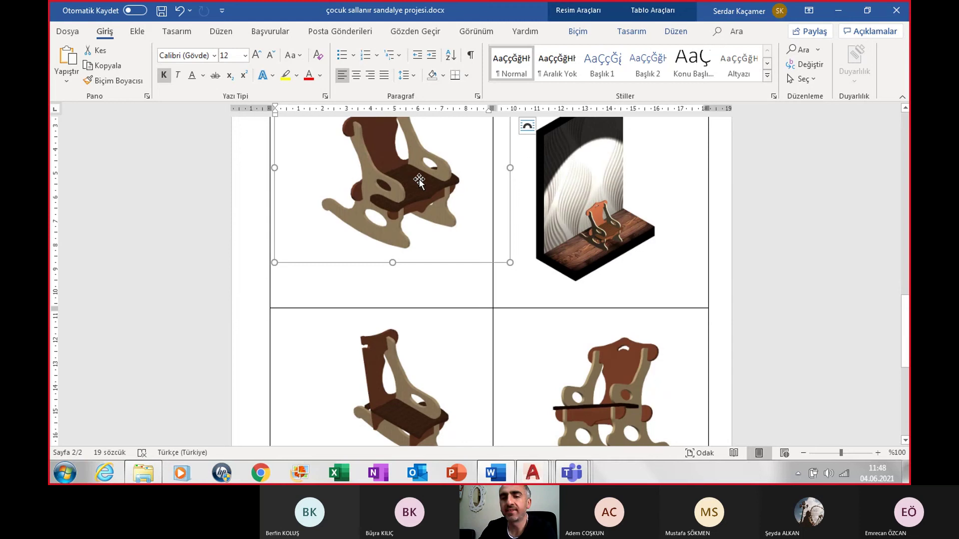
pyautogui.hotkey('ctrl', 'z')
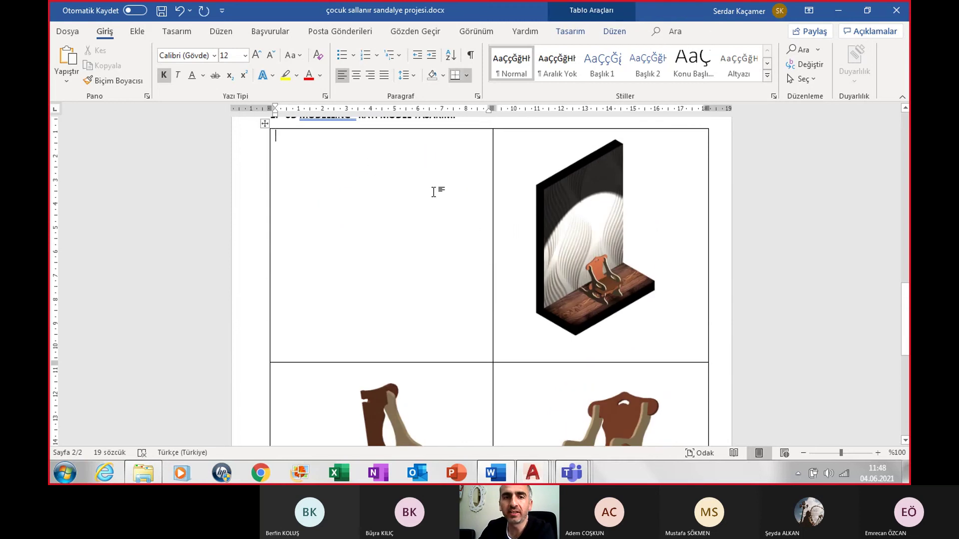
pyautogui.moveTo(447, 172); pyautogui.dragTo(628, 316)
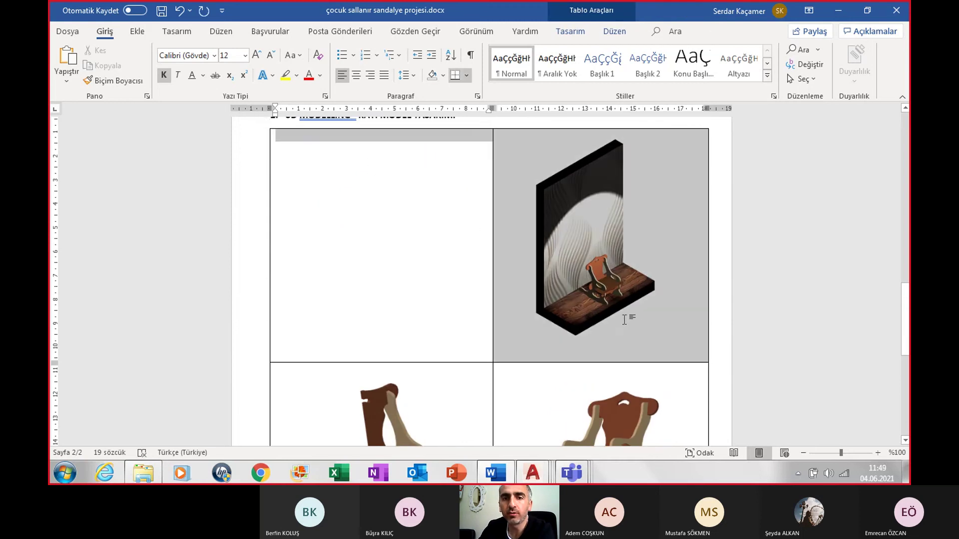
pyautogui.rightClick(442, 238)
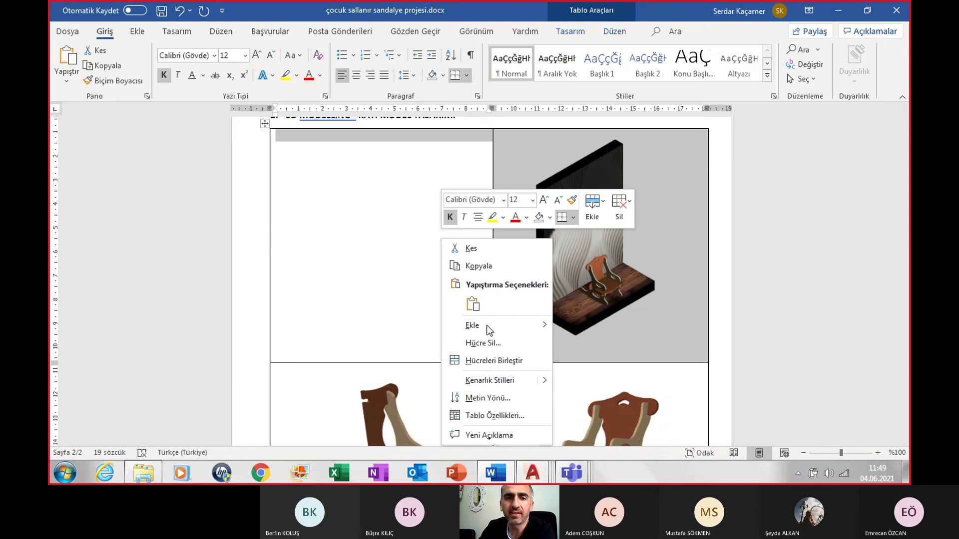
pyautogui.click(507, 360)
# - Enlarge the lit scene render across the merged top row, then select all content
pyautogui.click(373, 261)
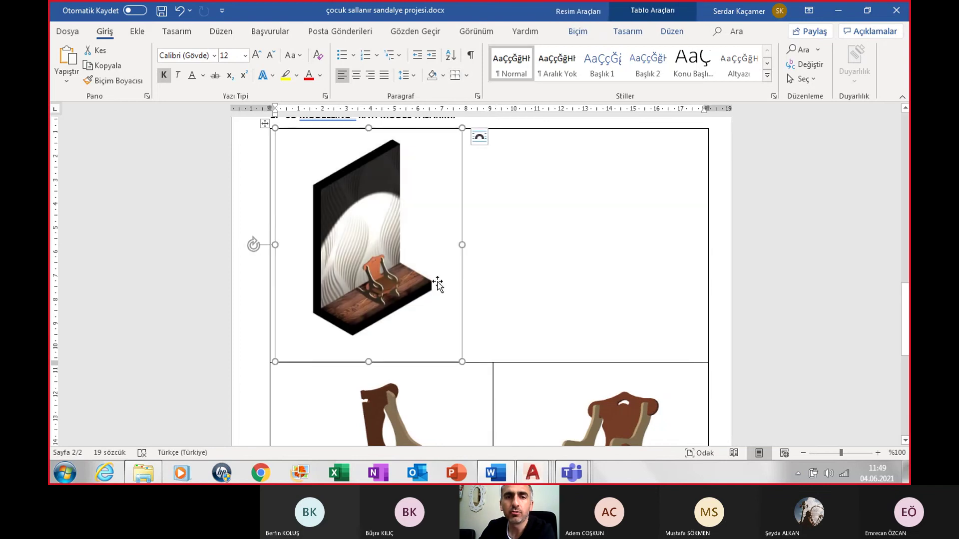
pyautogui.scroll(-3, 449, 285)
pyautogui.moveTo(462, 271); pyautogui.dragTo(553, 349)
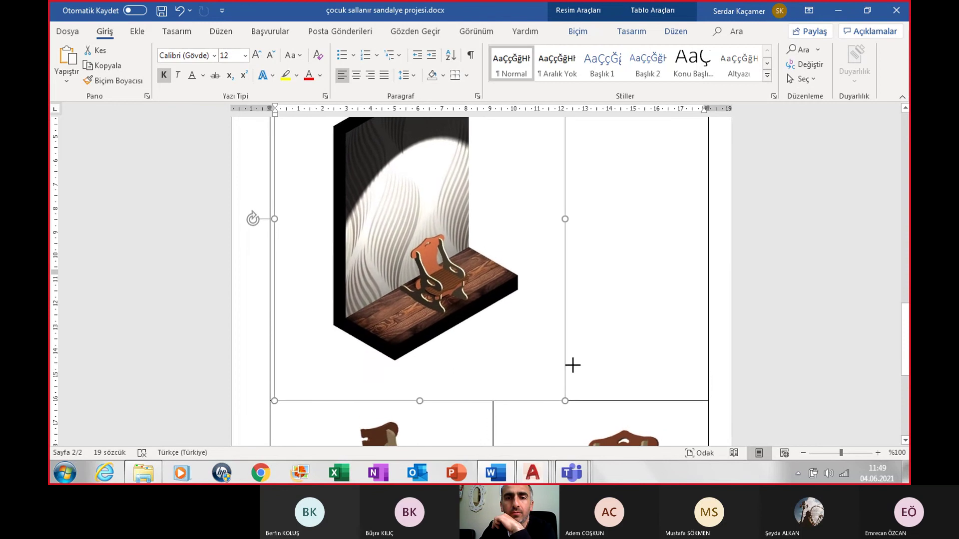
pyautogui.moveTo(553, 349); pyautogui.dragTo(585, 375)
pyautogui.scroll(-3, 584, 374)
pyautogui.scroll(-2, 585, 368)
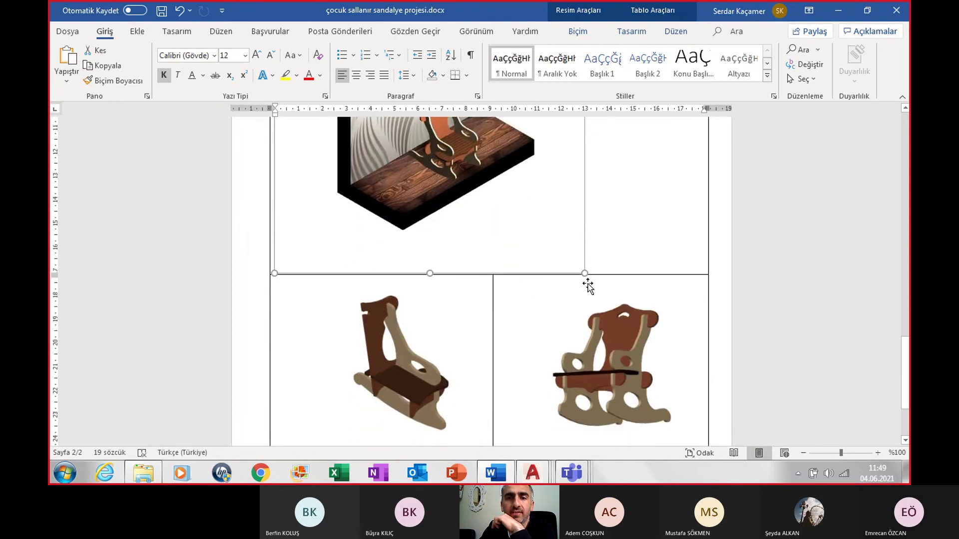
pyautogui.moveTo(588, 278)
pyautogui.mouseDown()
pyautogui.moveTo(642, 323)
pyautogui.moveTo(631, 315)
pyautogui.mouseUp()
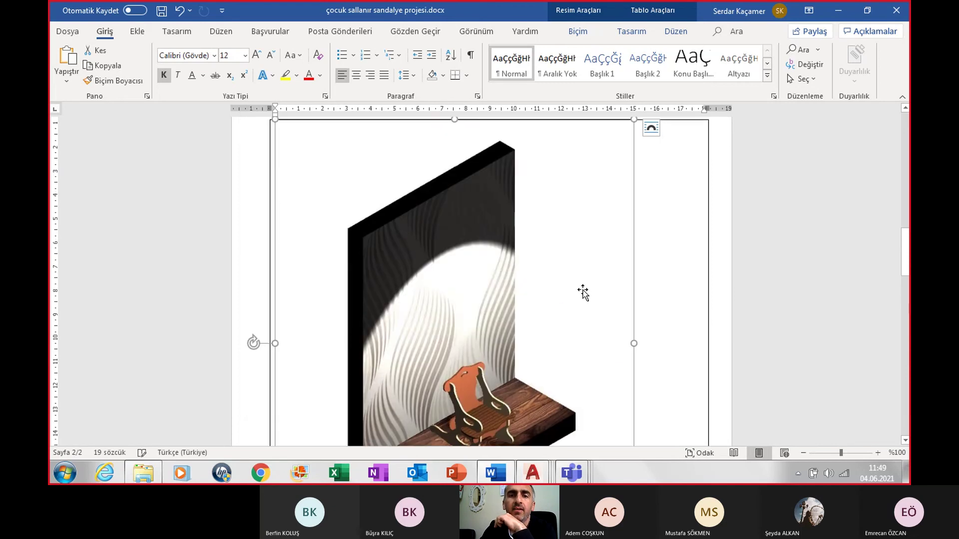
pyautogui.scroll(-2, 651, 422)
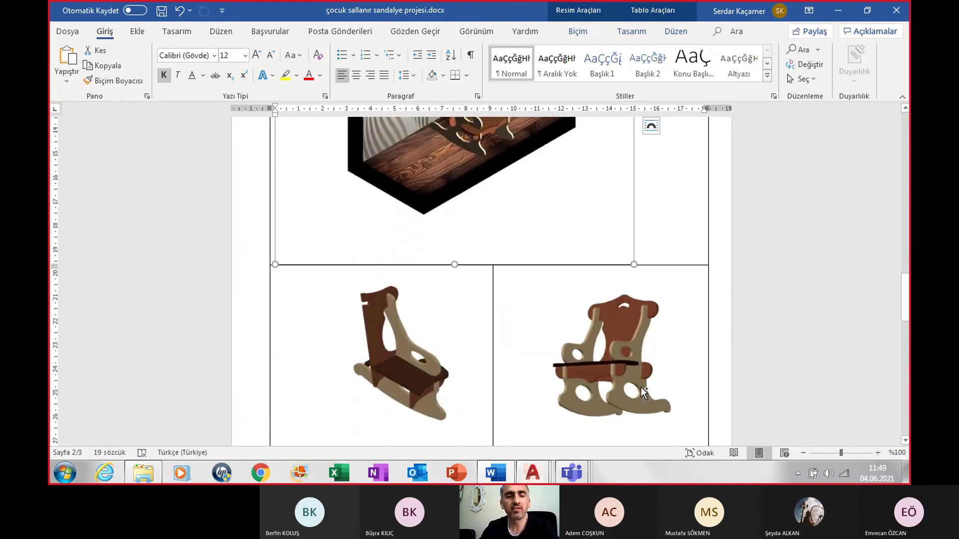
pyautogui.hotkey('ctrl', 'a')
pyautogui.click(356, 75)
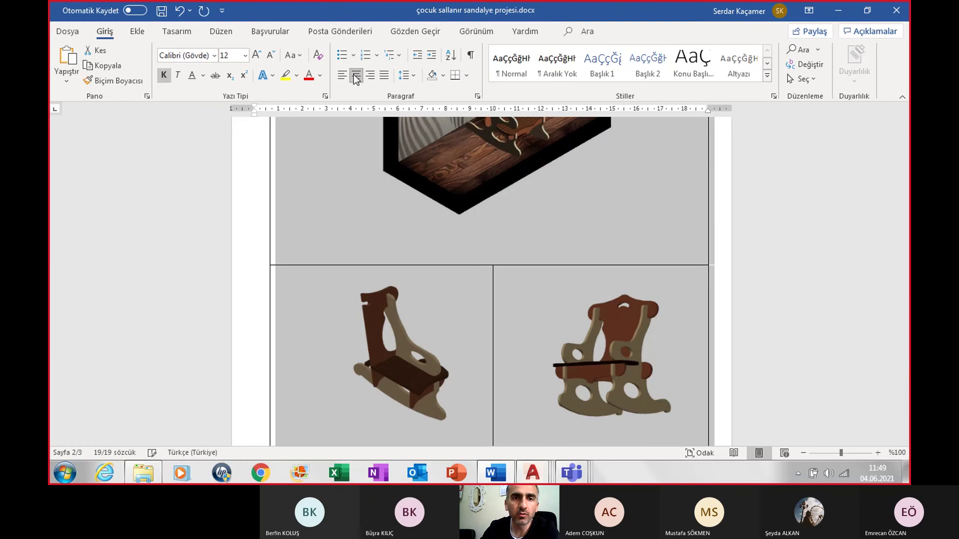
pyautogui.click(614, 244)
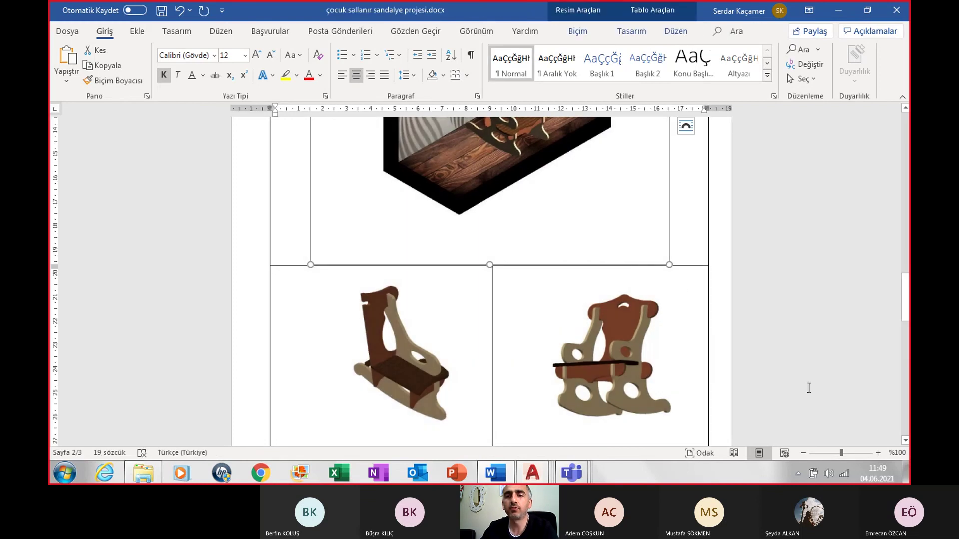
pyautogui.click(804, 453)
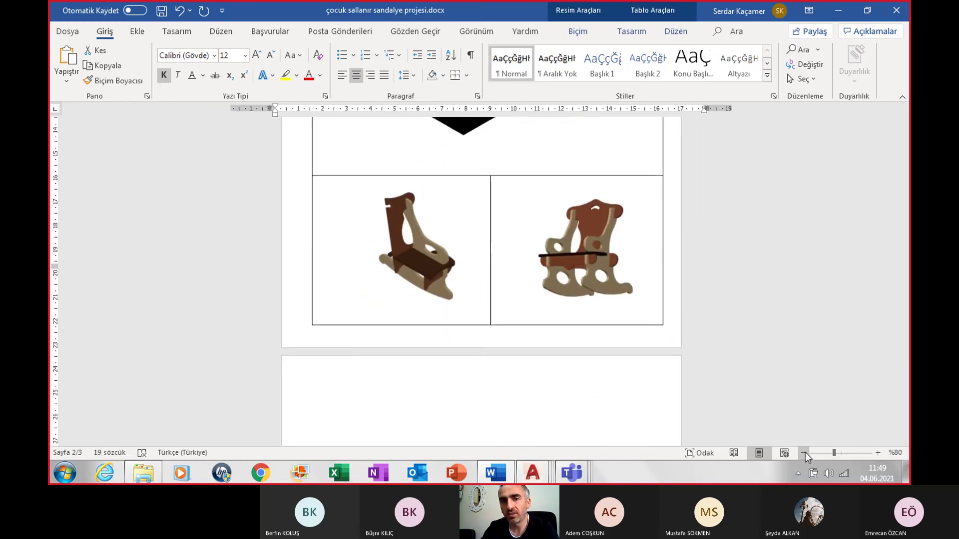
pyautogui.click(805, 453)
pyautogui.click(803, 453)
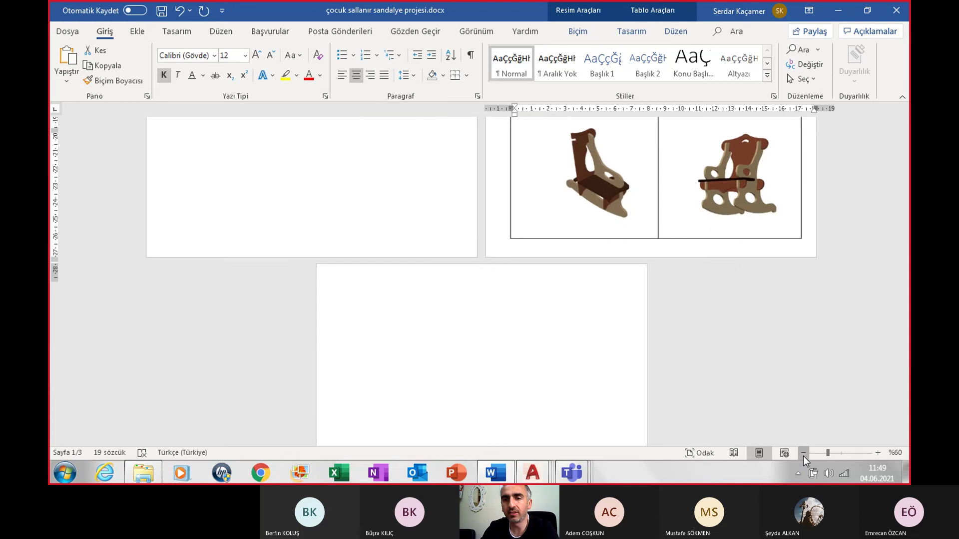
pyautogui.click(803, 453)
pyautogui.click(535, 407)
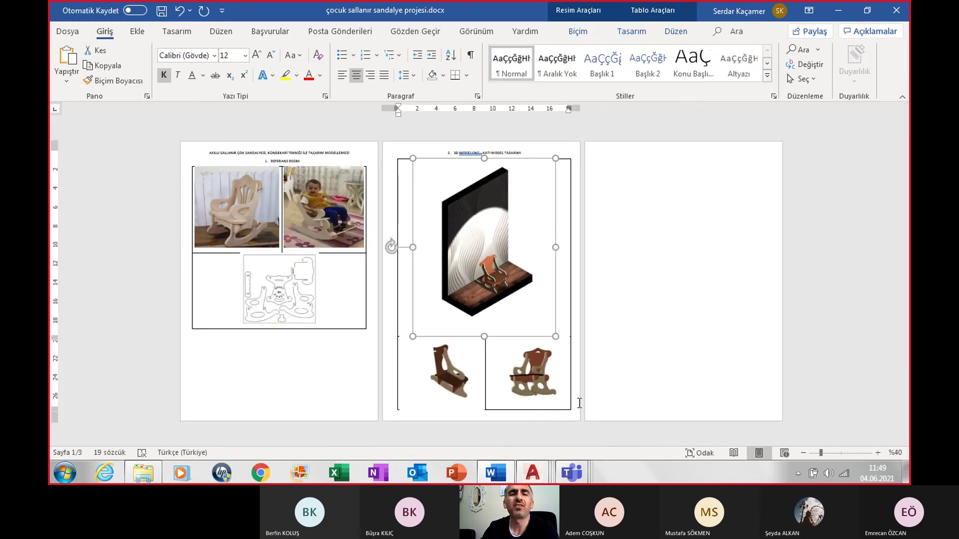
pyautogui.click(450, 392)
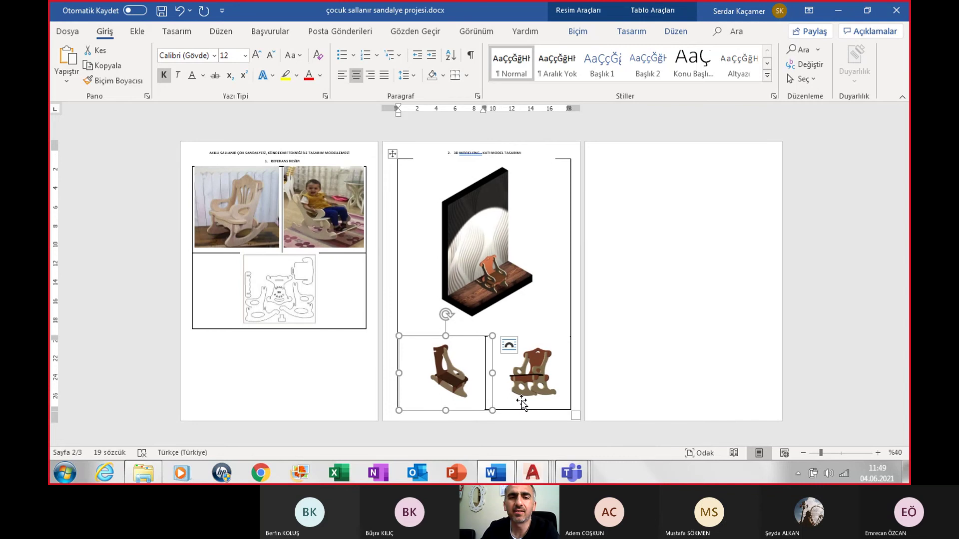
pyautogui.click(877, 451)
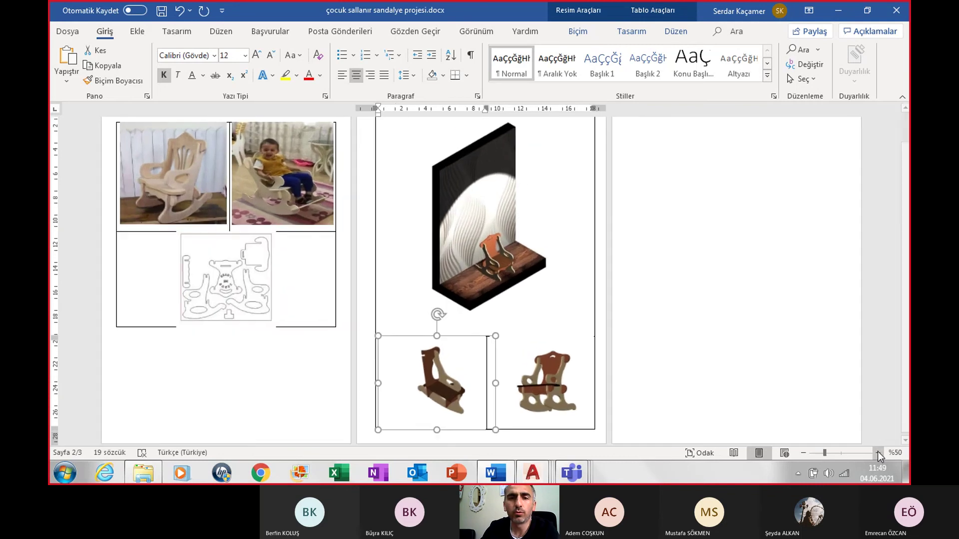
pyautogui.click(877, 452)
# - Narrow the left chair view image in the page-two table
pyautogui.scroll(-1, 680, 389)
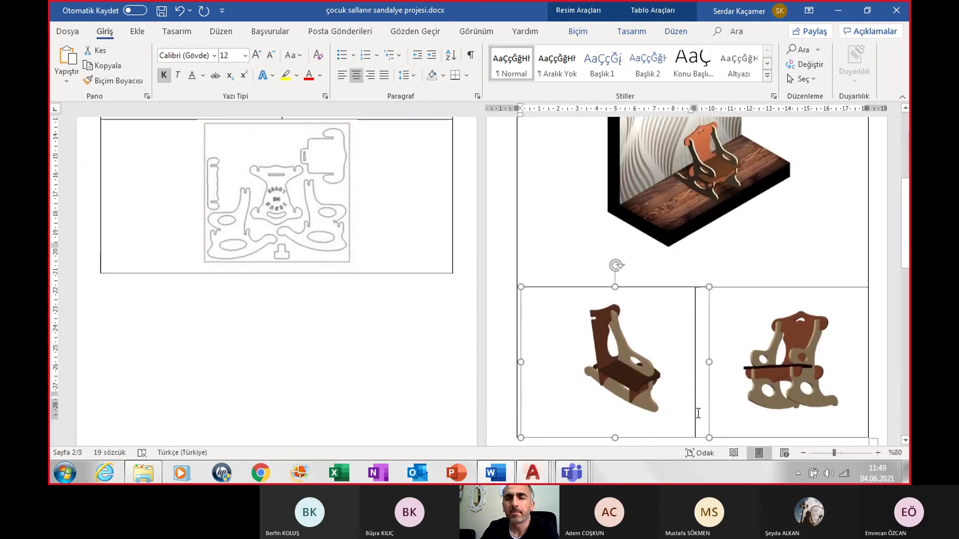
pyautogui.scroll(-2, 681, 379)
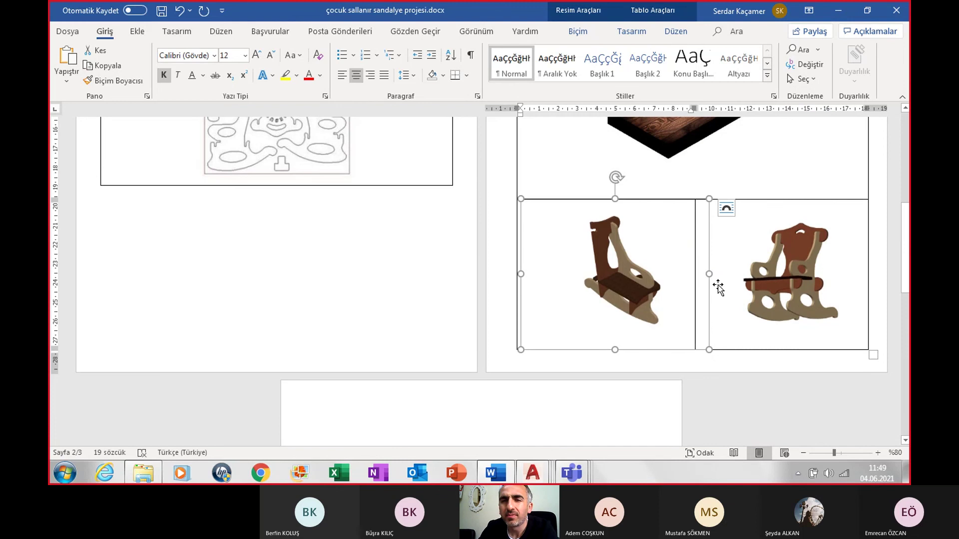
pyautogui.moveTo(709, 274); pyautogui.dragTo(675, 274)
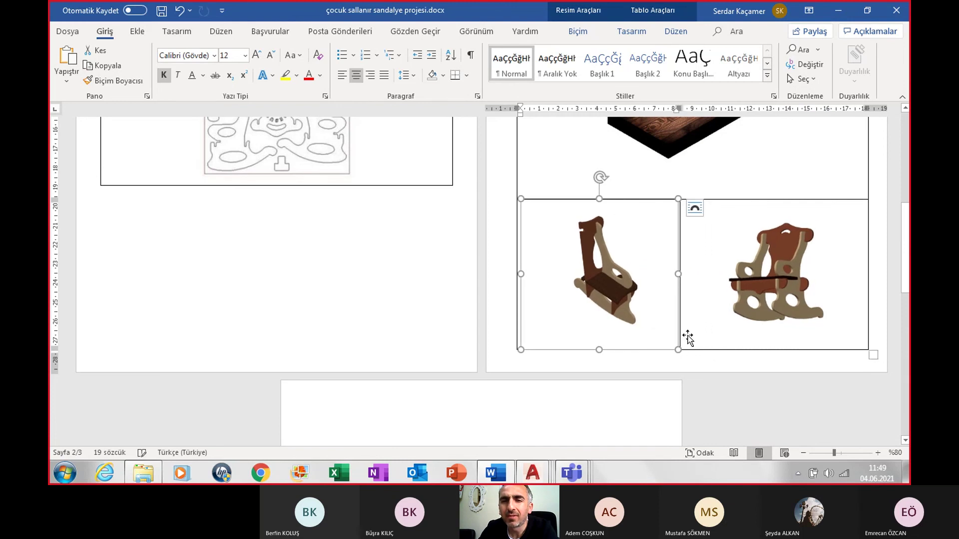
pyautogui.scroll(2, 688, 336)
pyautogui.scroll(-1, 681, 364)
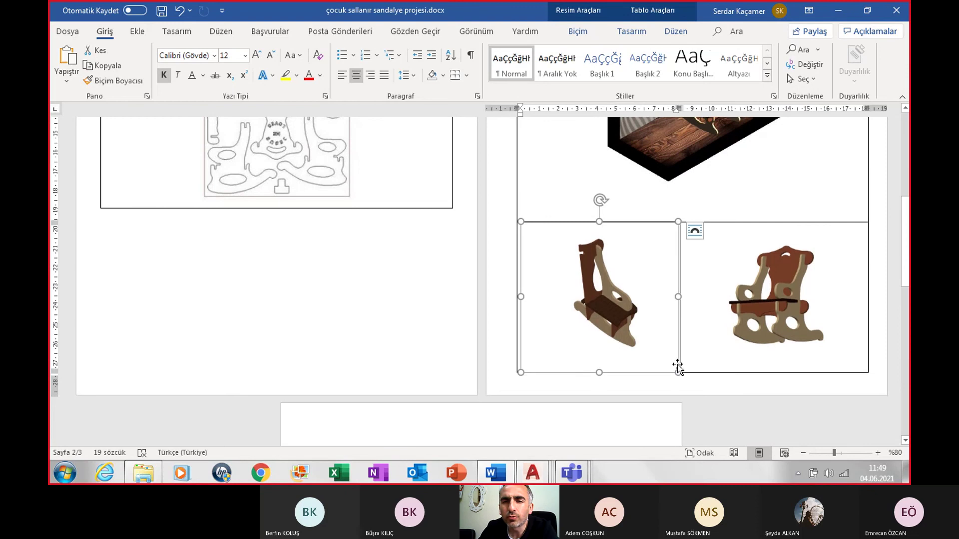
# - Move the divider between the chair views rightward and shrink the top render slightly
pyautogui.click(868, 364)
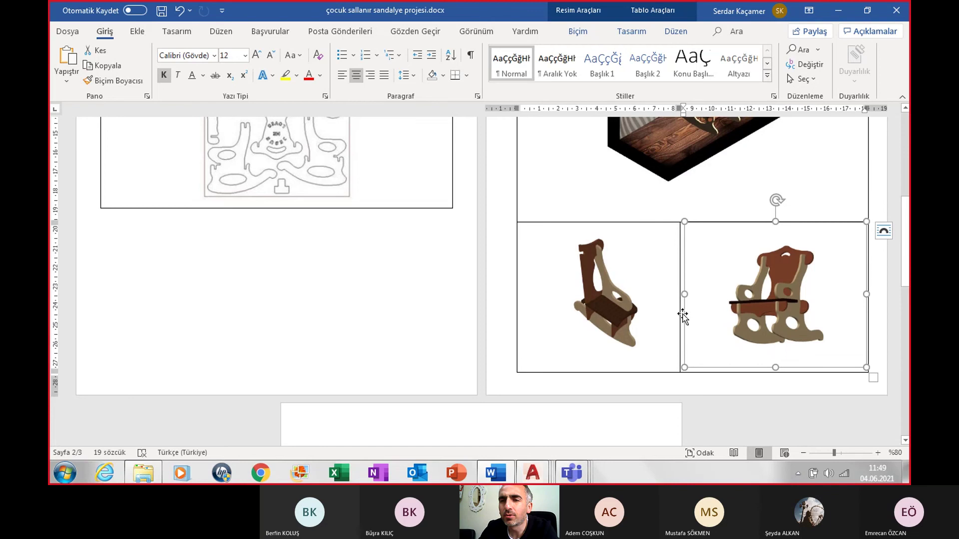
pyautogui.moveTo(681, 315); pyautogui.dragTo(697, 315)
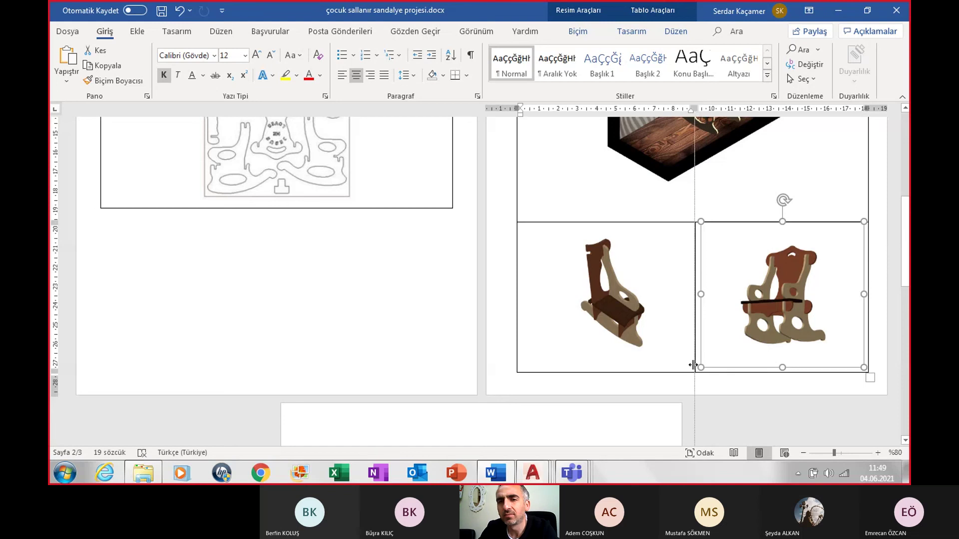
pyautogui.click(693, 365)
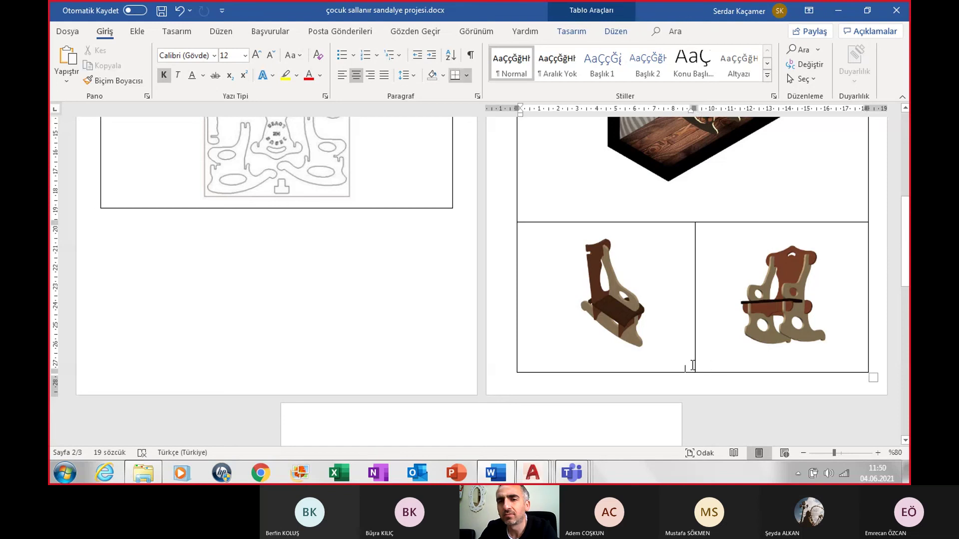
pyautogui.click(678, 187)
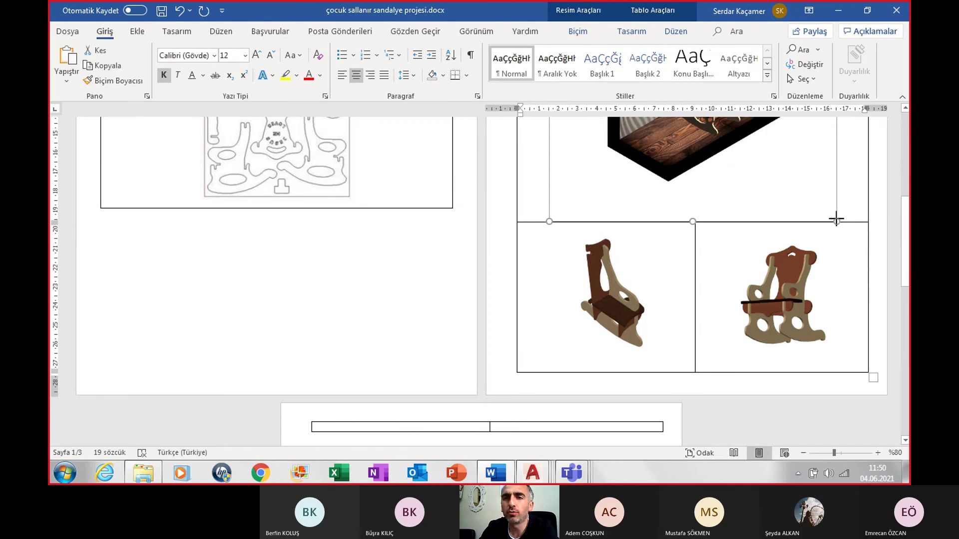
pyautogui.moveTo(835, 219); pyautogui.dragTo(827, 208)
pyautogui.scroll(2, 820, 236)
# - Zoom out to 50% and left-align the empty third page
pyautogui.scroll(4, 774, 298)
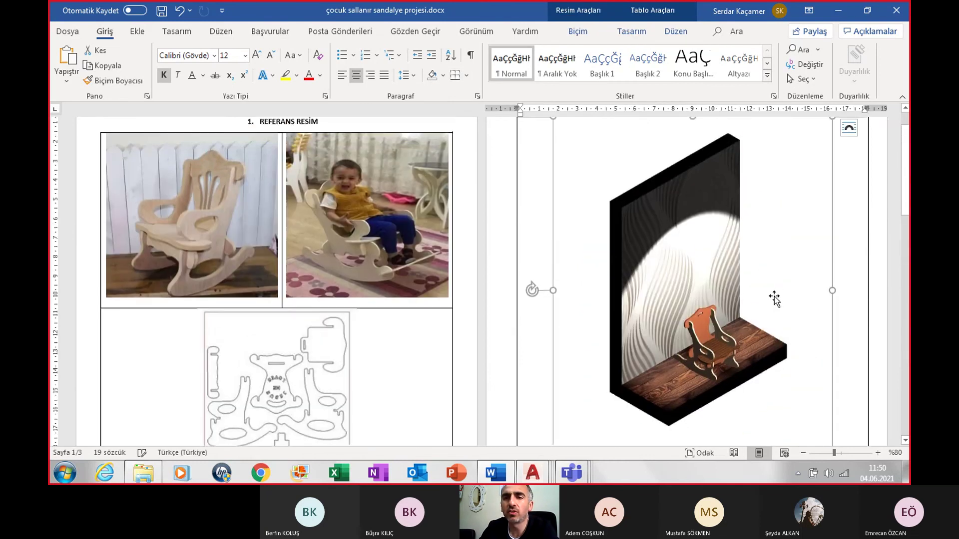
pyautogui.click(804, 453)
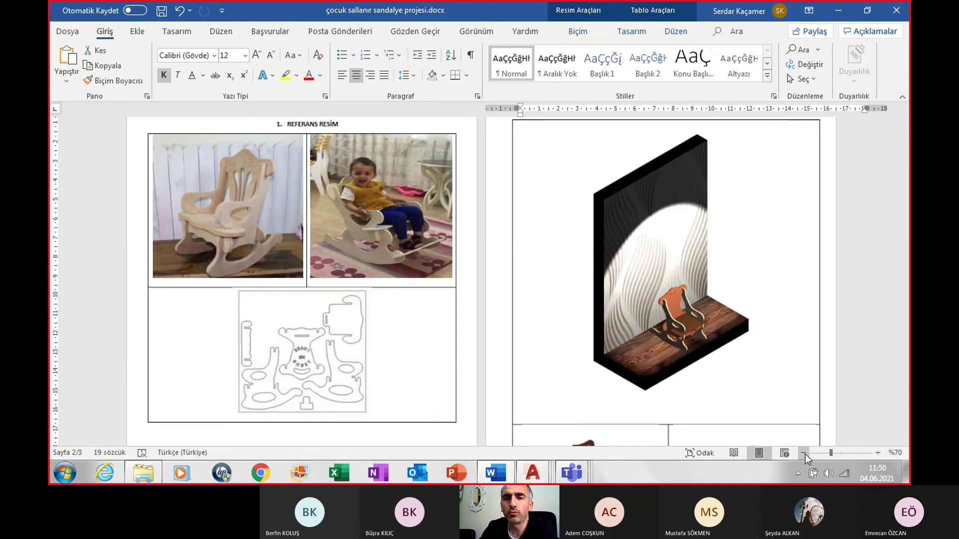
pyautogui.click(804, 453)
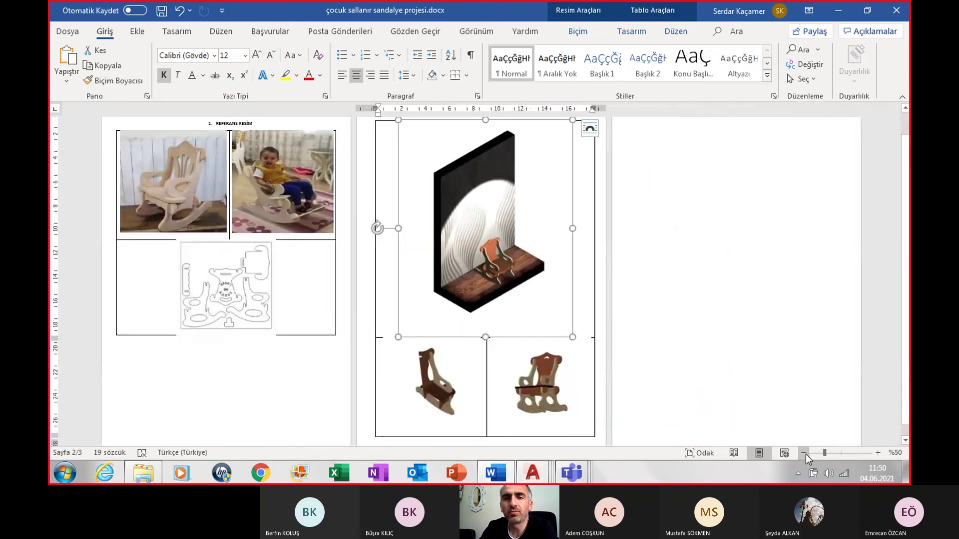
pyautogui.click(662, 336)
pyautogui.hotkey('ctrl', 'z')
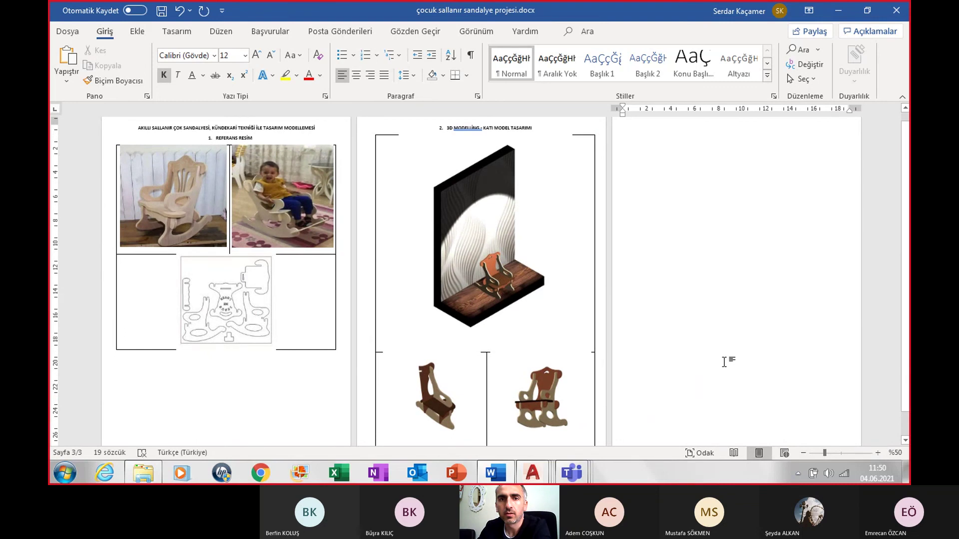
# - Add an extra line in the page-1 table and save the report
pyautogui.scroll(-1, 720, 359)
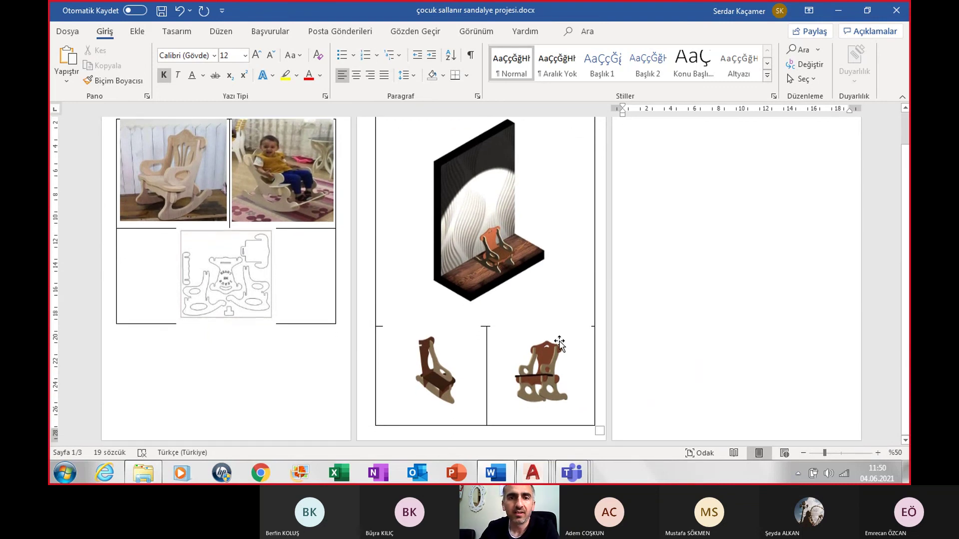
pyautogui.click(523, 263)
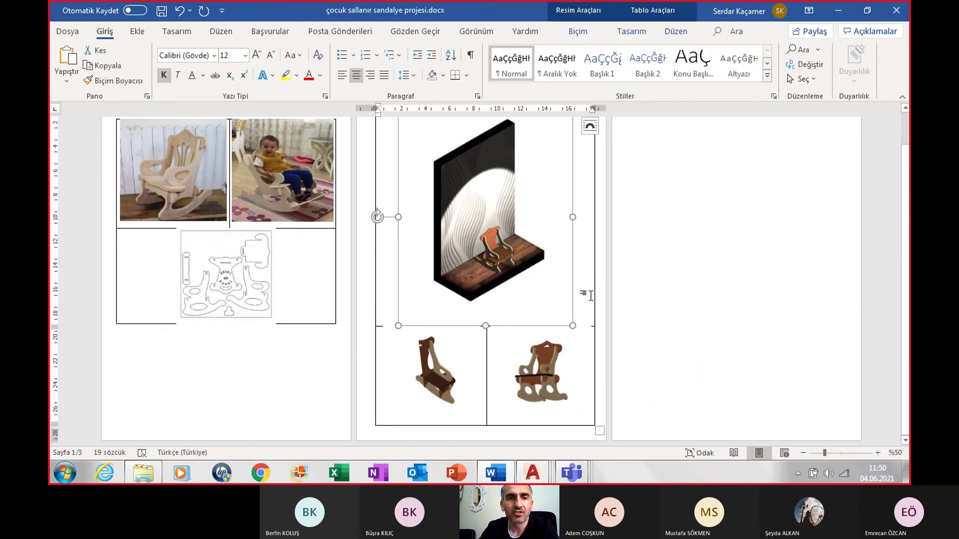
pyautogui.click(286, 311)
pyautogui.press('Return')
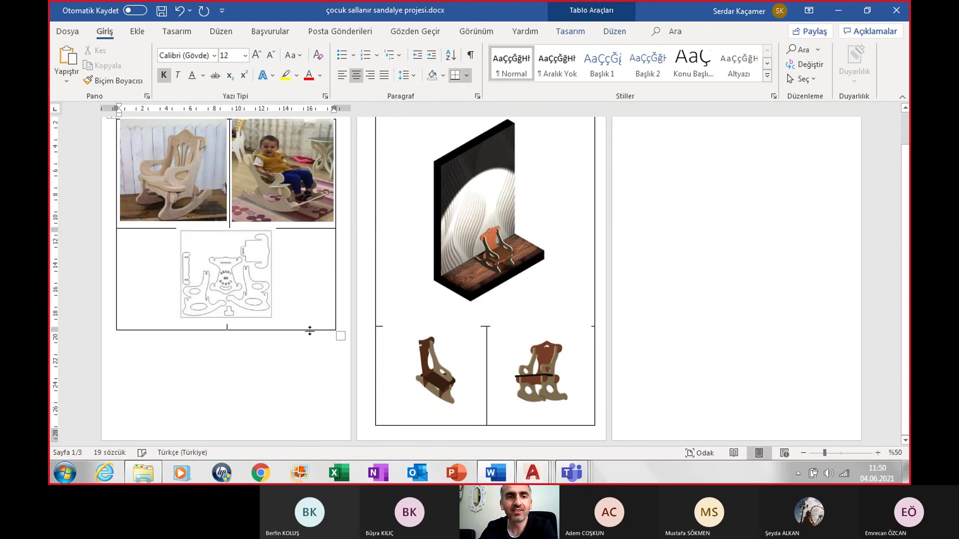
pyautogui.click(310, 382)
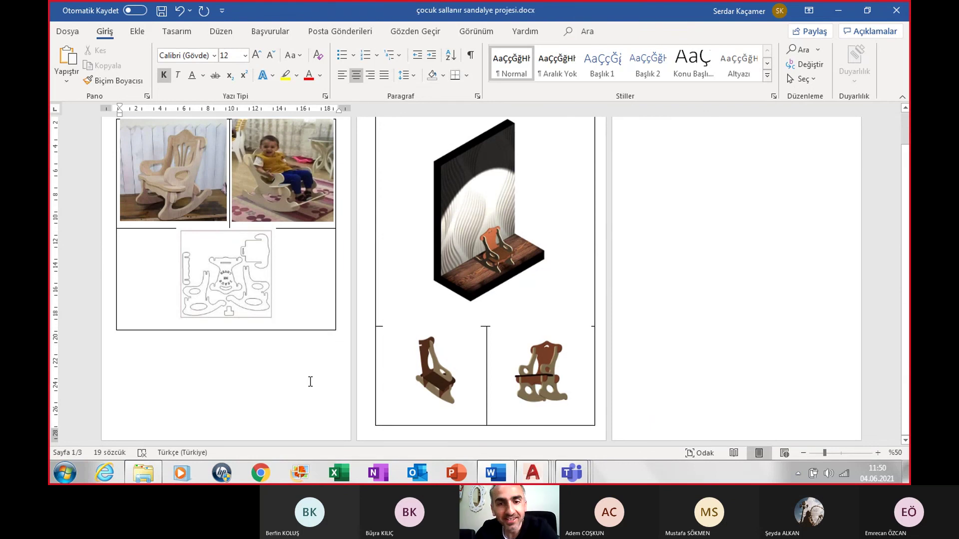
pyautogui.hotkey('ctrl', 's')
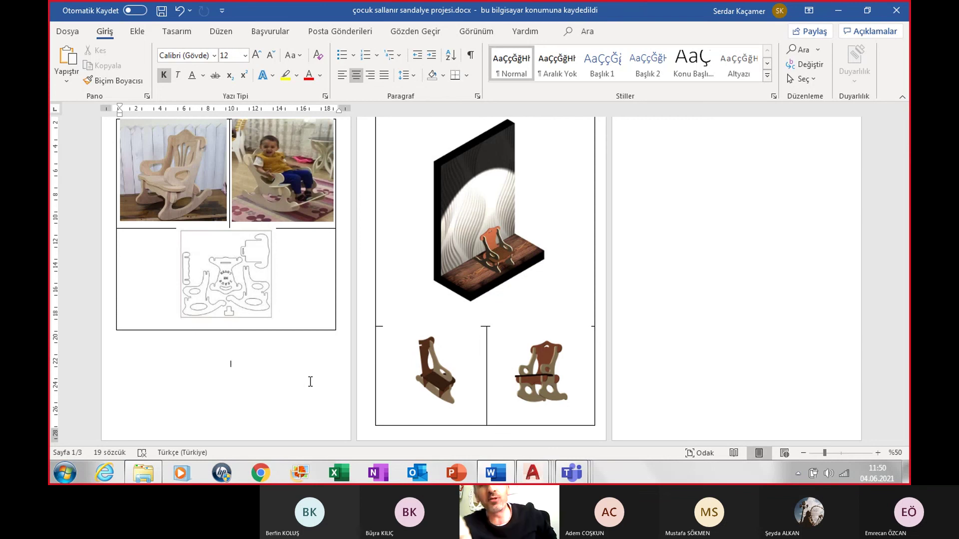
# - Zoom back to 100% and scroll down to the top of page 3
pyautogui.click(878, 453)
pyautogui.click(879, 453)
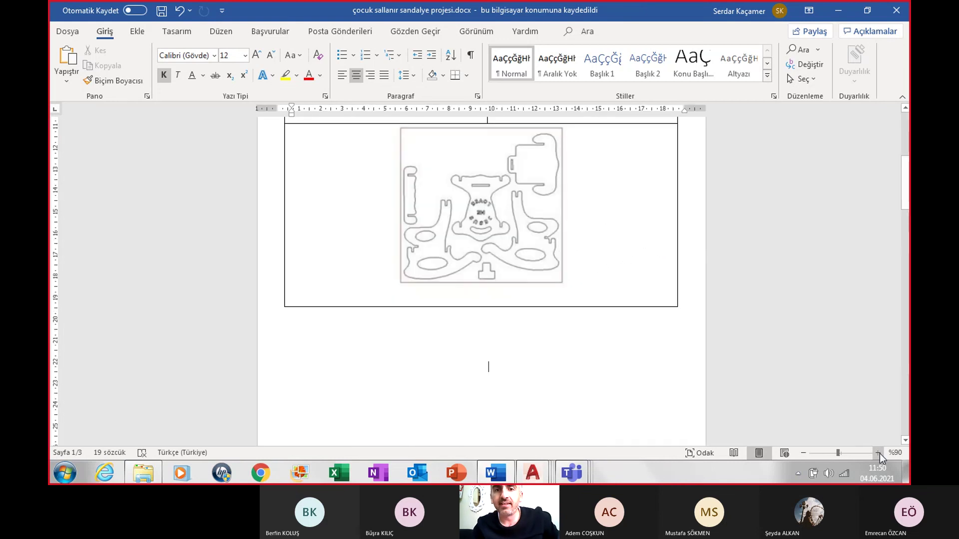
pyautogui.scroll(-5, 784, 368)
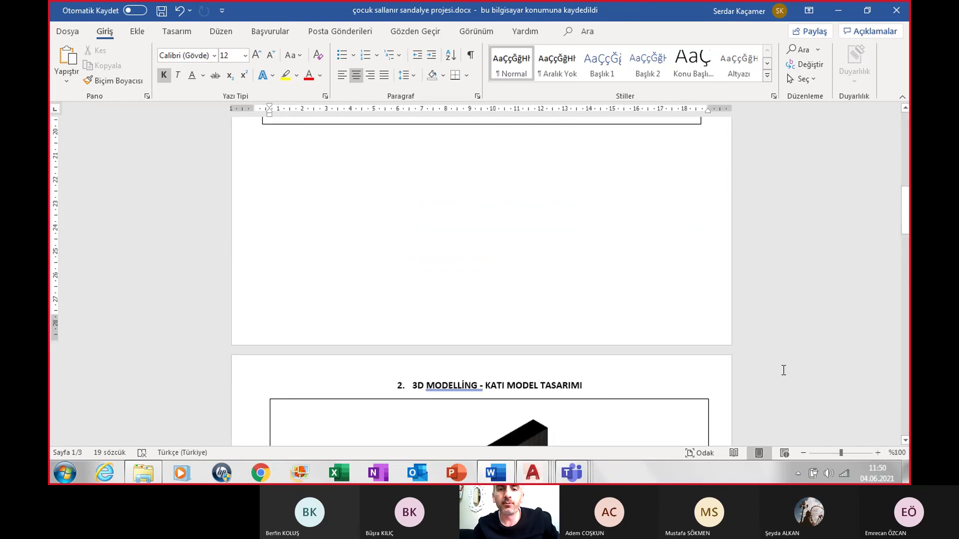
pyautogui.scroll(-6, 784, 368)
pyautogui.scroll(-6, 787, 367)
pyautogui.scroll(-5, 790, 364)
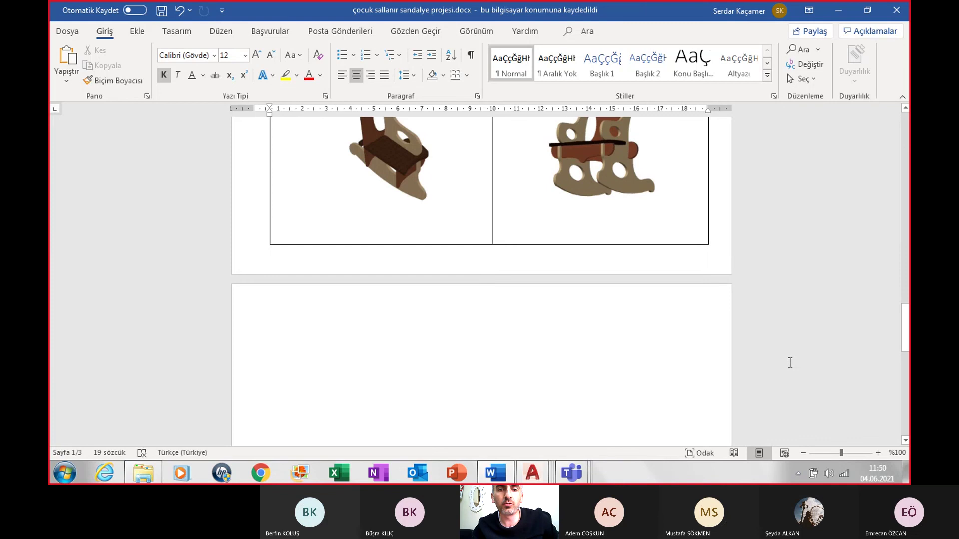
# - Type '3. CNC KESİM KALIBI PLANI' on page 3, end numbering on the next line, and save
pyautogui.click(367, 296)
pyautogui.write('3.')
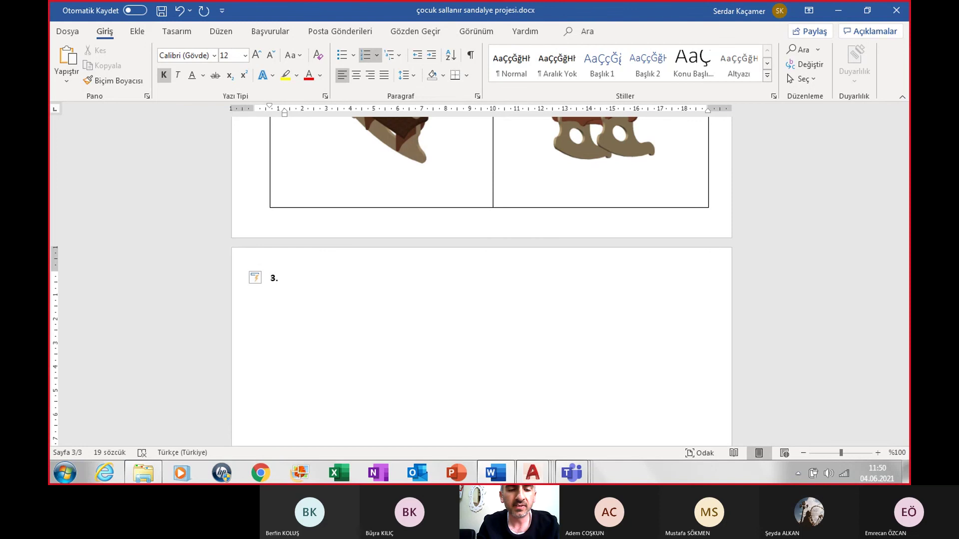
pyautogui.write(' cnc')
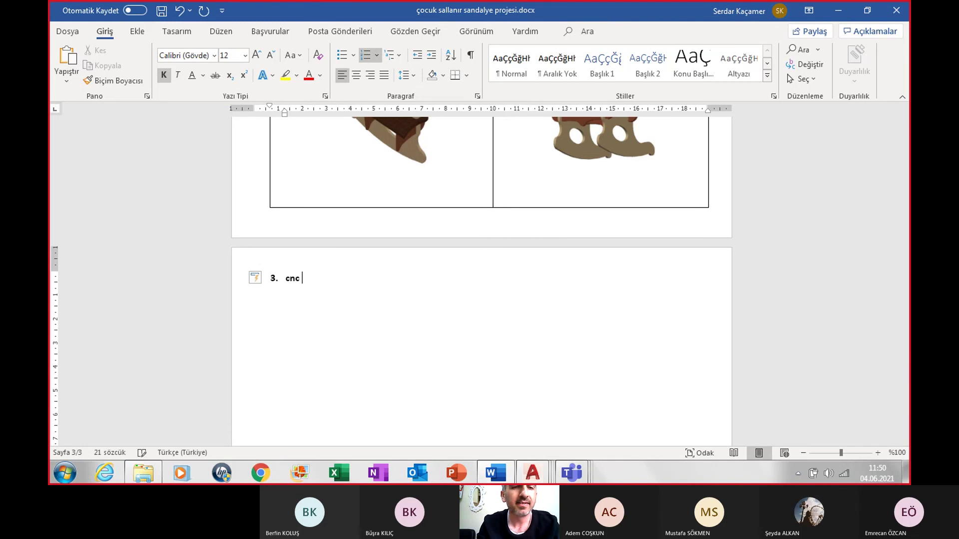
pyautogui.press('BackSpace')
pyautogui.write('C')
pyautogui.press('capslock')
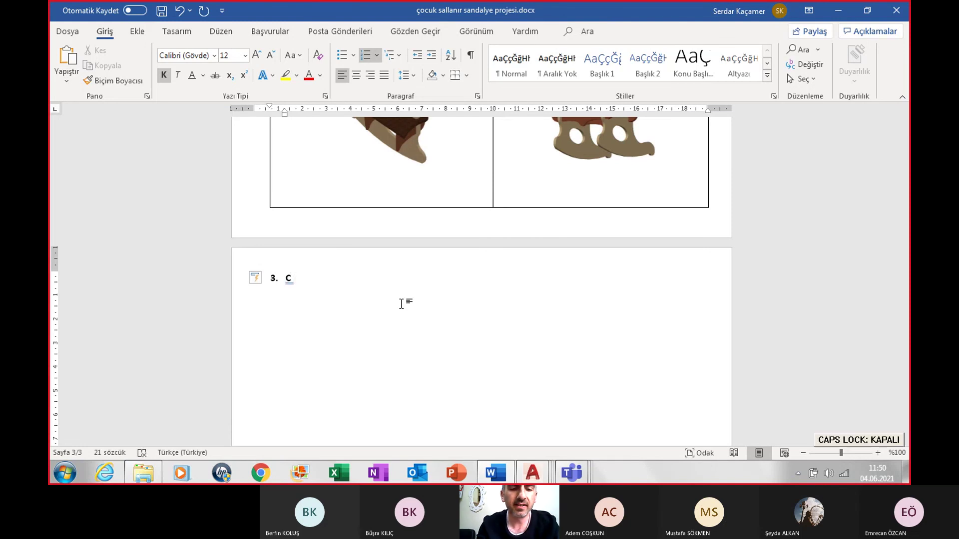
pyautogui.write('nc')
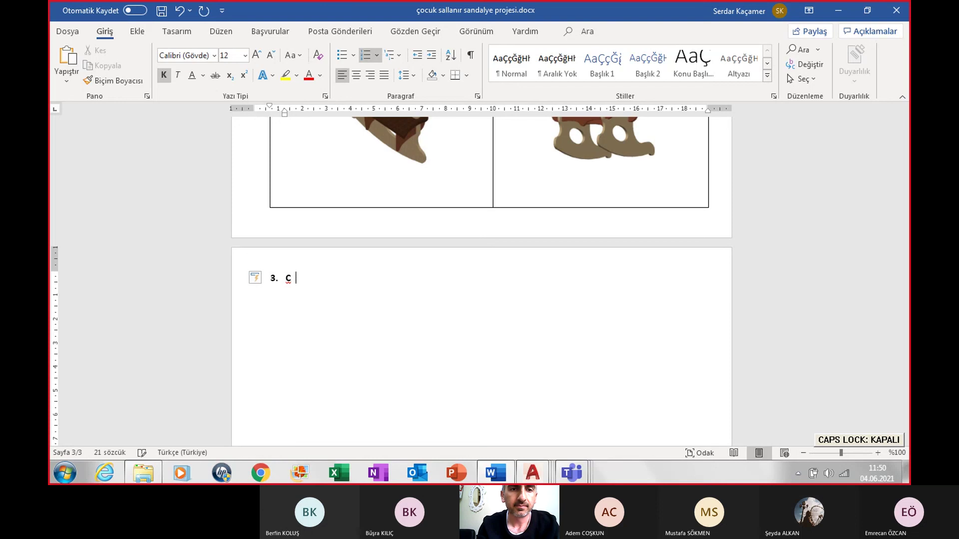
pyautogui.press('capslock')
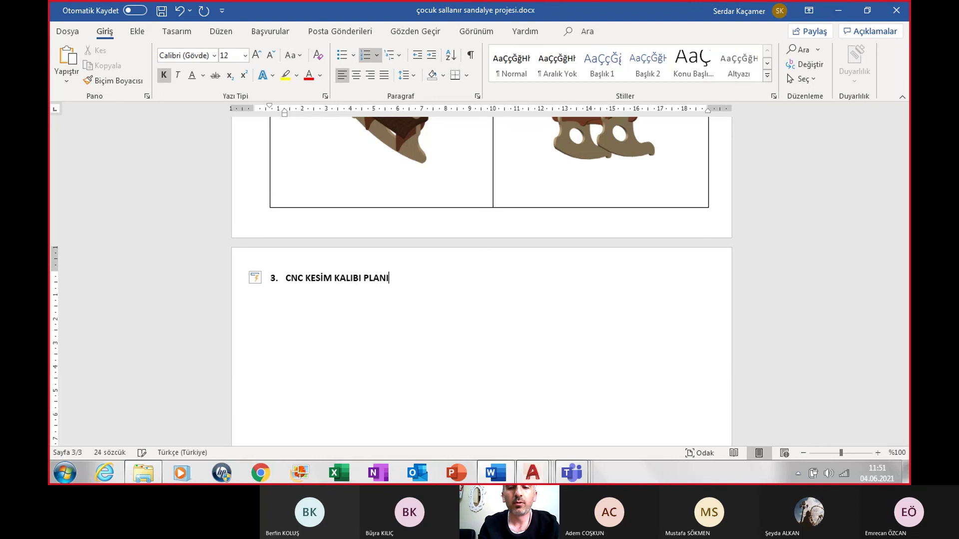
pyautogui.press('Return')
pyautogui.press('BackSpace')
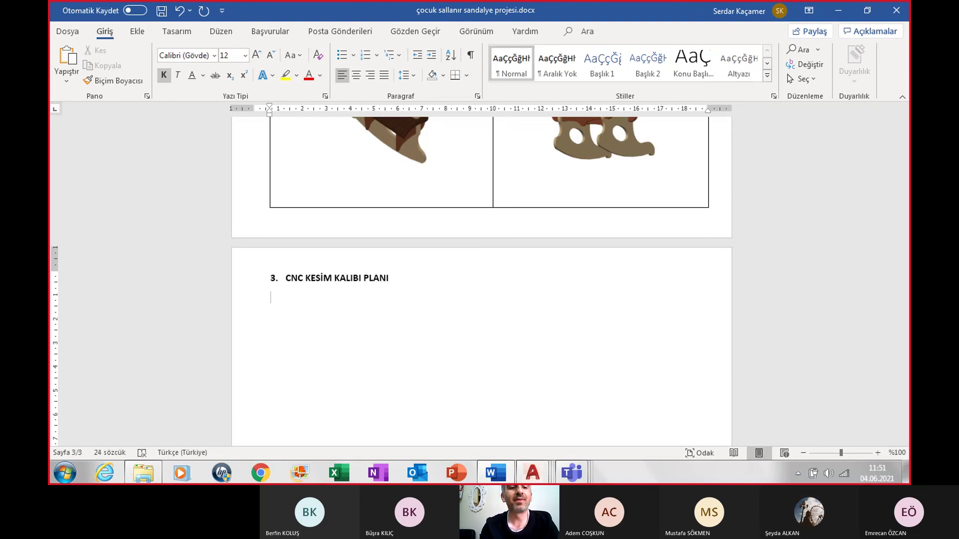
pyautogui.hotkey('ctrl', 's')
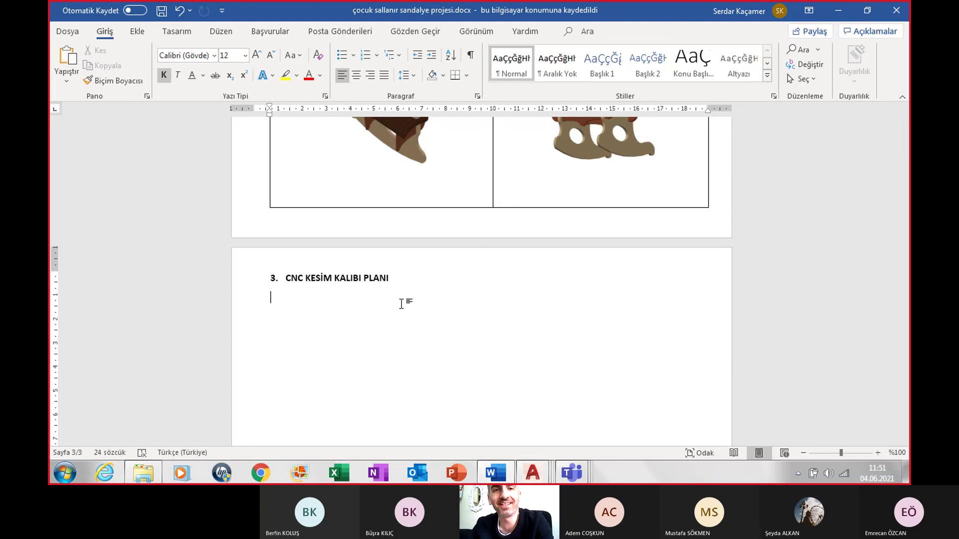
# - Scroll up to review the chair images, then back down
pyautogui.scroll(3, 490, 306)
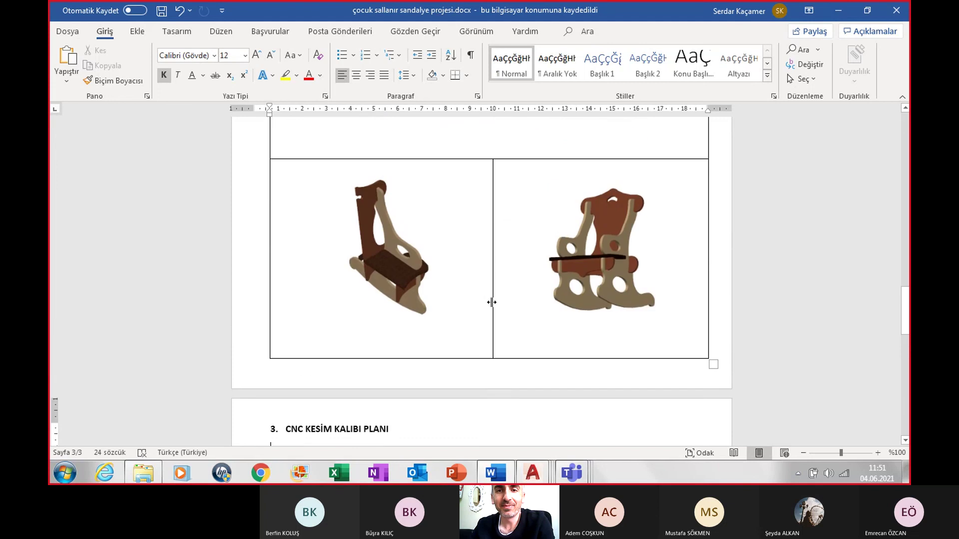
pyautogui.scroll(2, 492, 302)
pyautogui.scroll(2, 491, 302)
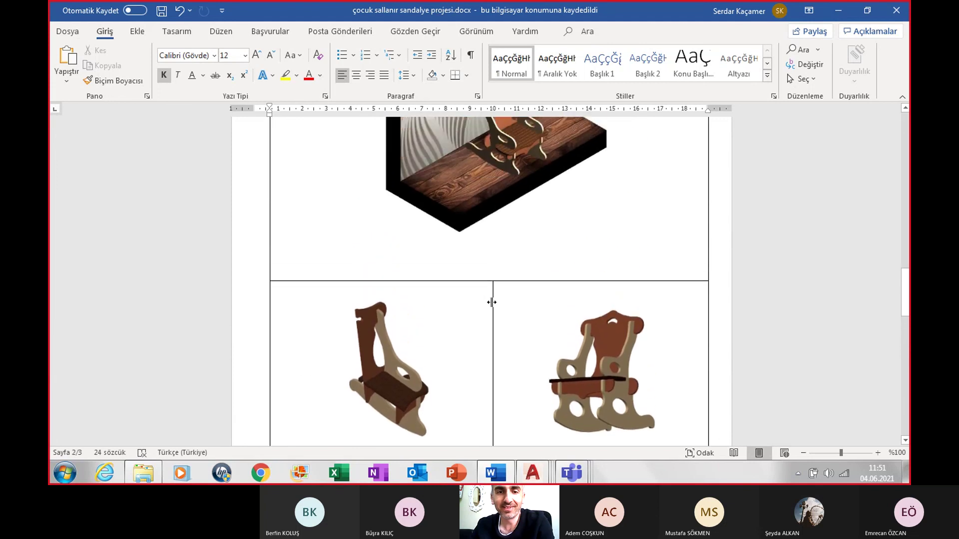
pyautogui.scroll(2, 492, 302)
pyautogui.scroll(2, 492, 302)
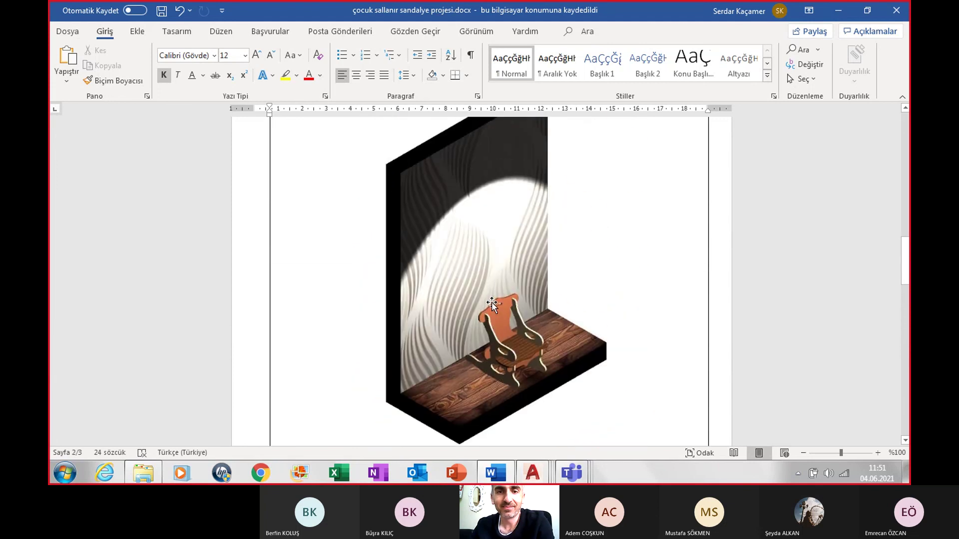
pyautogui.scroll(-2, 491, 302)
pyautogui.scroll(-2, 492, 301)
pyautogui.scroll(-2, 492, 302)
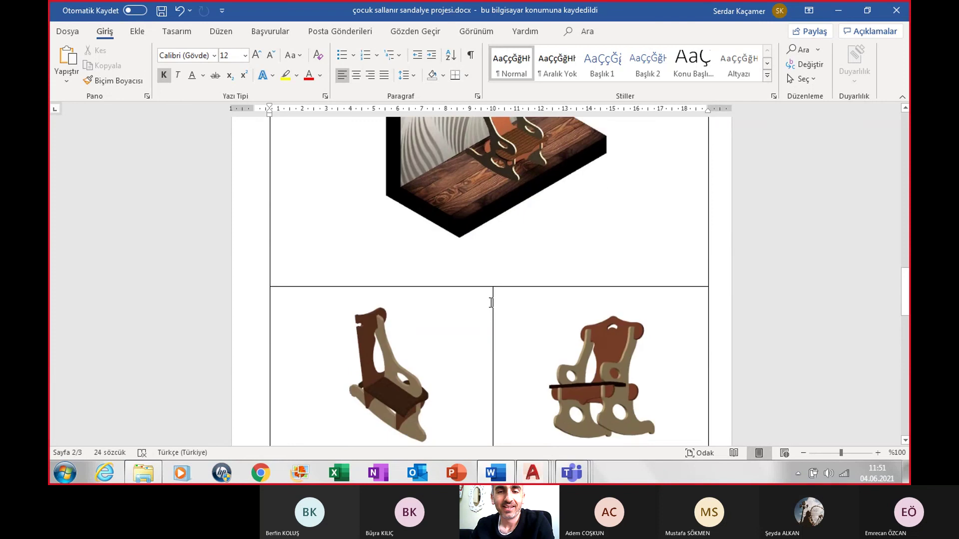
pyautogui.scroll(-1, 492, 302)
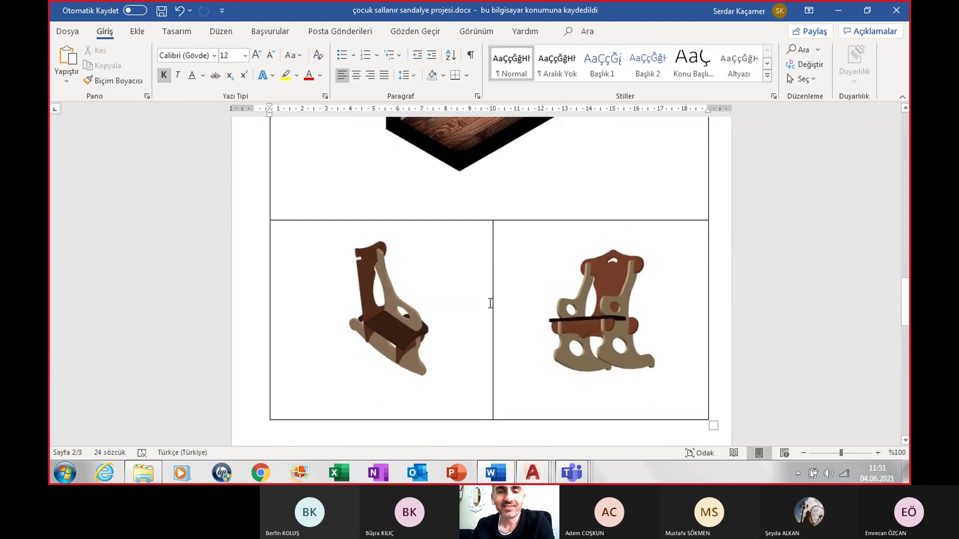
# - Zoom out to 40% so all three pages sit side by side
pyautogui.click(804, 453)
pyautogui.click(806, 453)
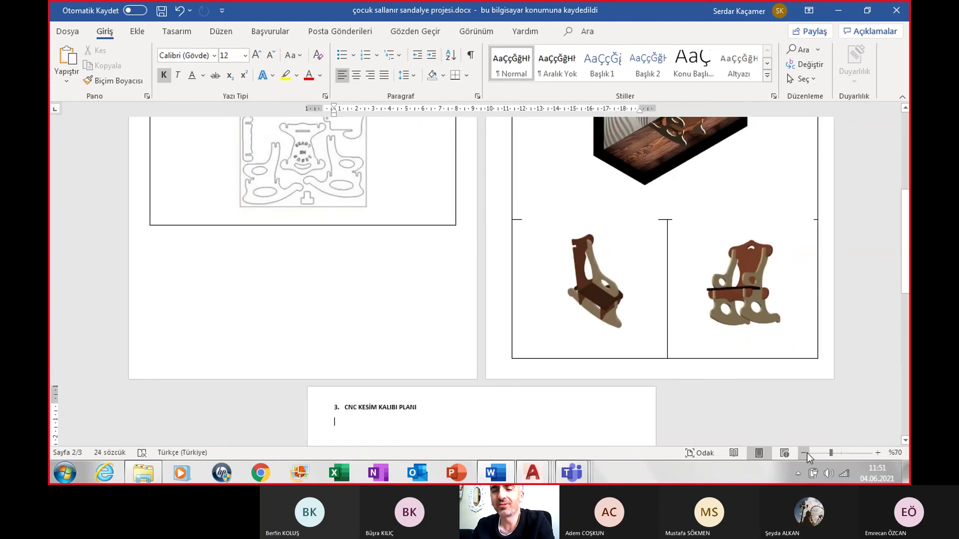
pyautogui.click(805, 453)
pyautogui.click(805, 453)
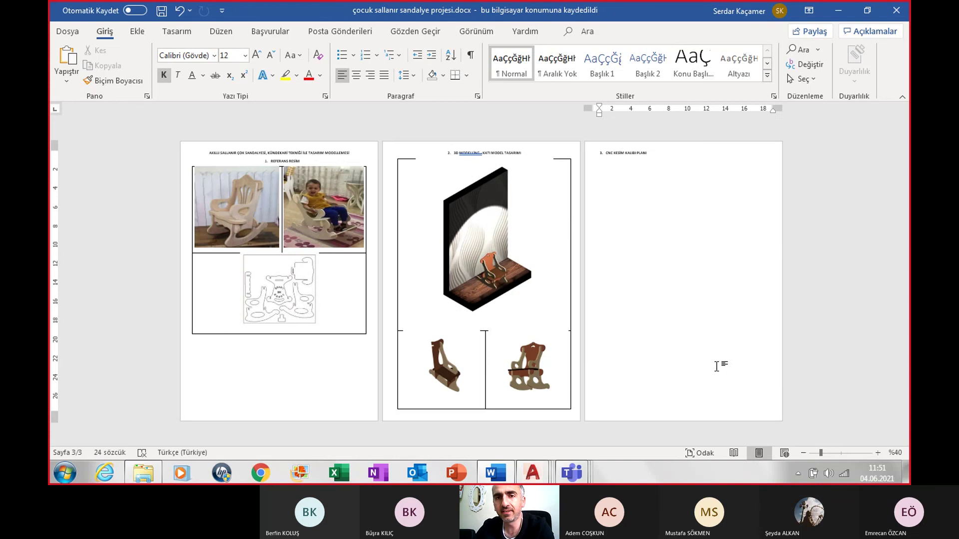
# - Start page 4 with the numbered heading '4. 2d DRAFTIN TASARIMI' and an unnumbered line below
pyautogui.click(656, 155)
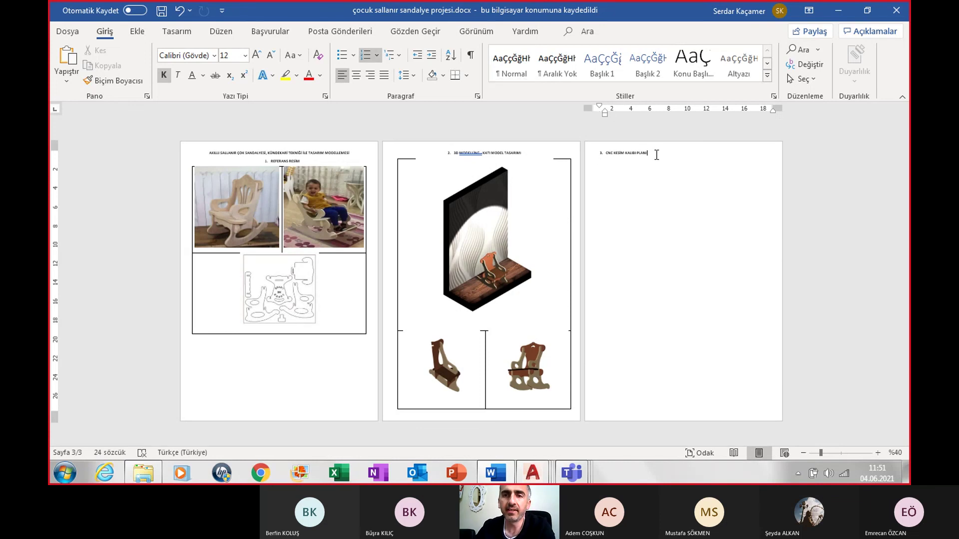
pyautogui.press('Return')
pyautogui.press('Return')
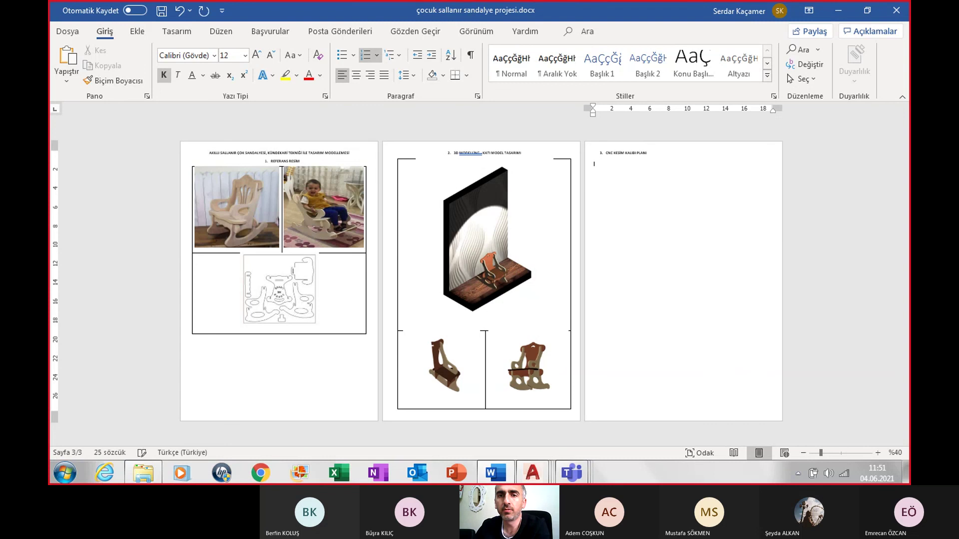
pyautogui.press('Return')
pyautogui.press('Return')
pyautogui.press('Return')
pyautogui.press('Return')
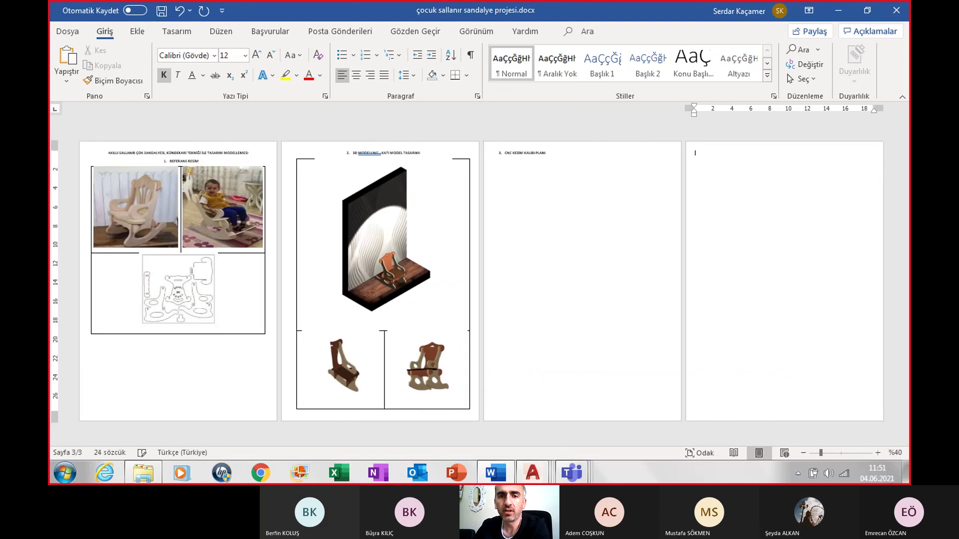
pyautogui.write('4.')
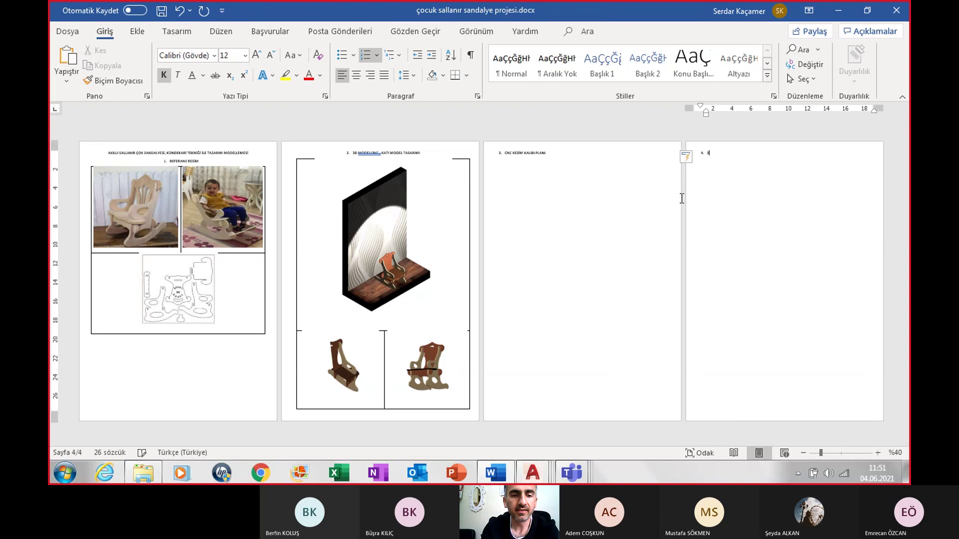
pyautogui.write(' 2d DRAFT')
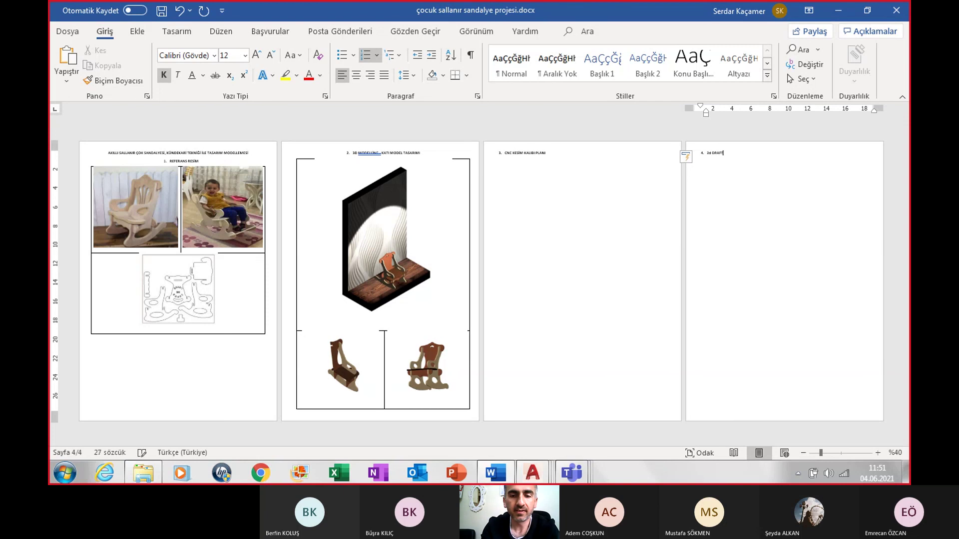
pyautogui.write('IN')
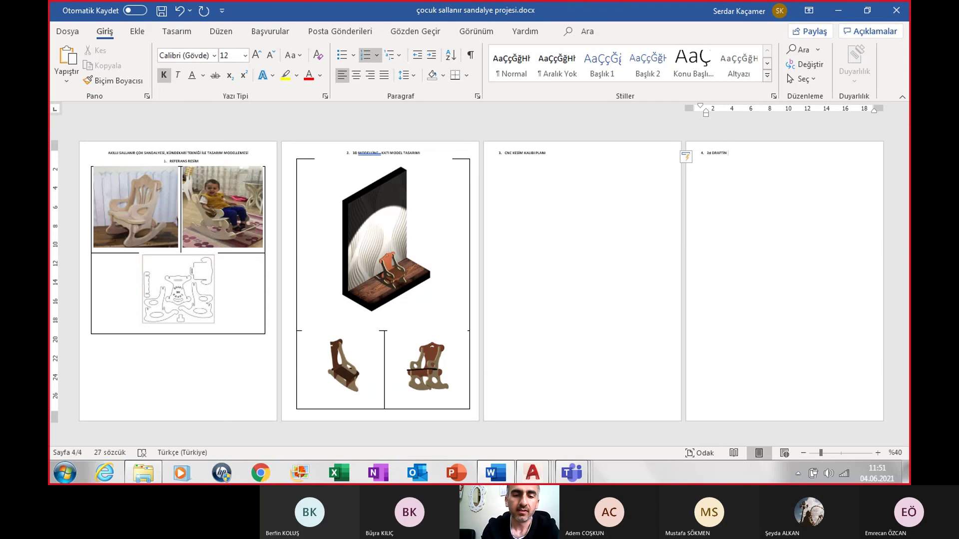
pyautogui.write(' TASARIMI')
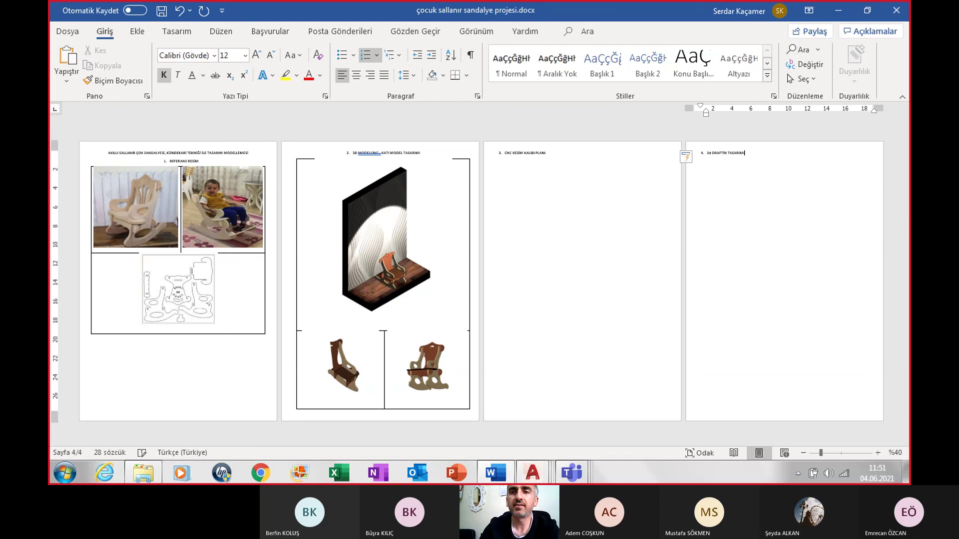
pyautogui.press('Return')
pyautogui.press('BackSpace')
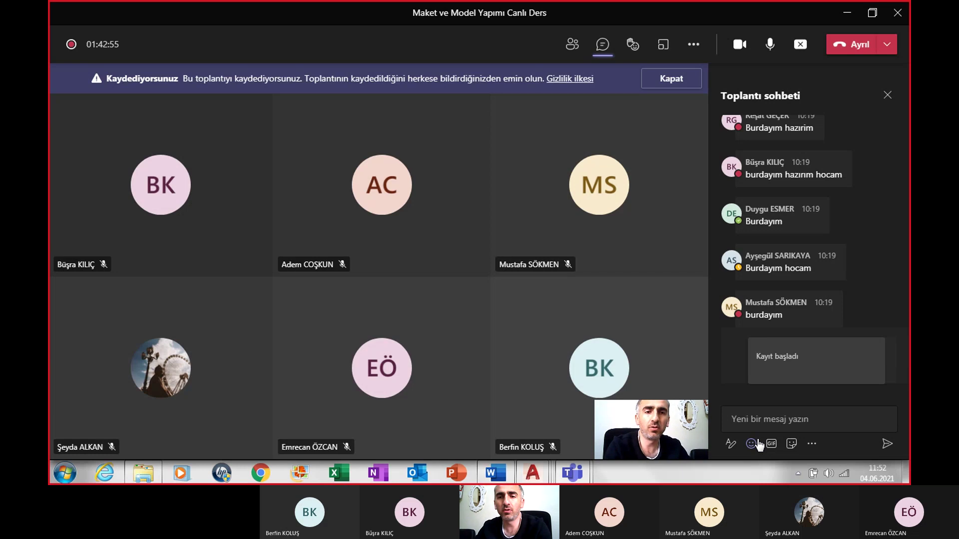
# - Discard a screenshot pasted into the Teams chat, then choose to stop the meeting recording
pyautogui.click(758, 420)
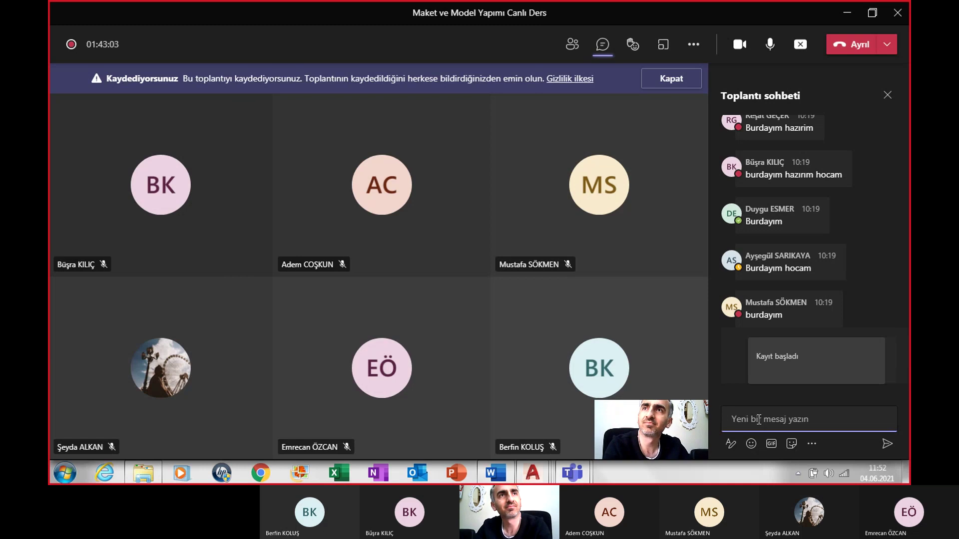
pyautogui.hotkey('ctrl', 'v')
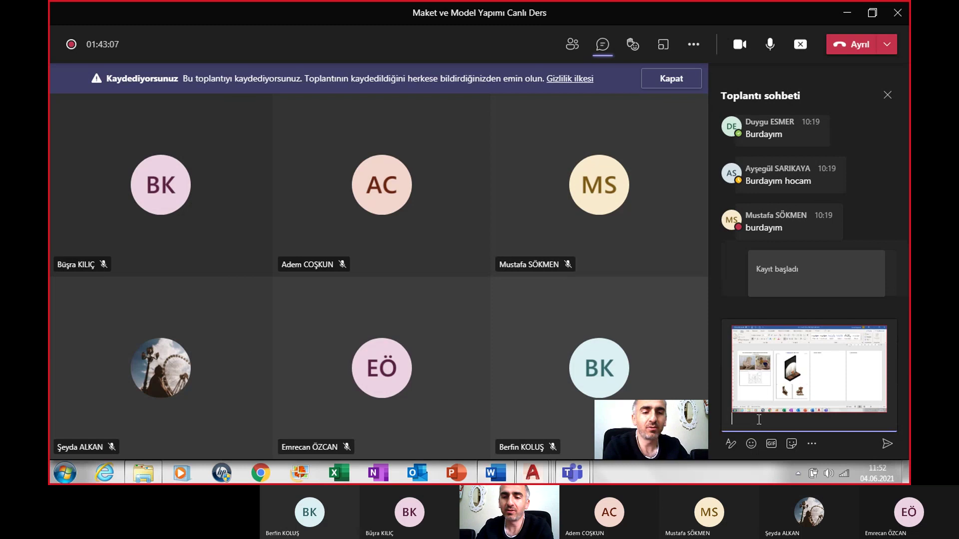
pyautogui.hotkey('ctrl', 'z')
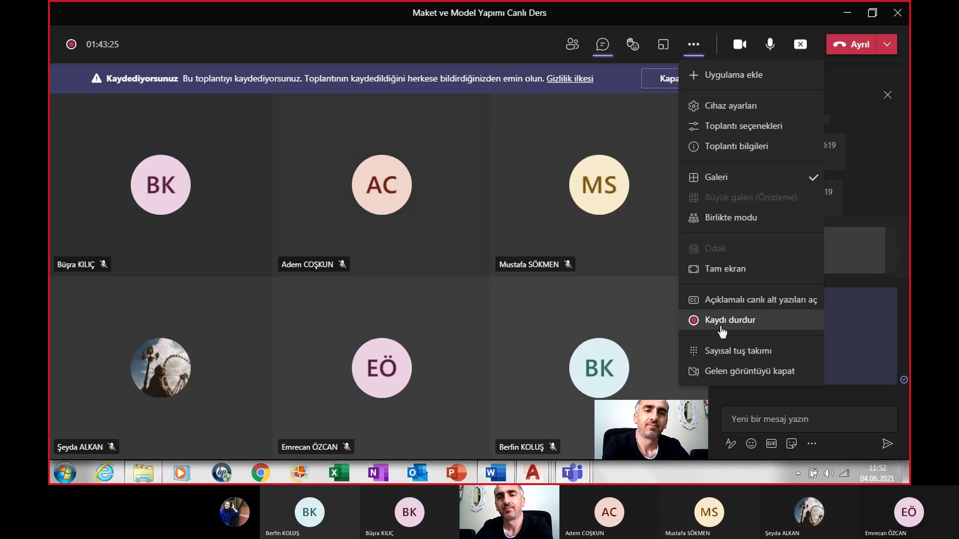
pyautogui.click(721, 329)
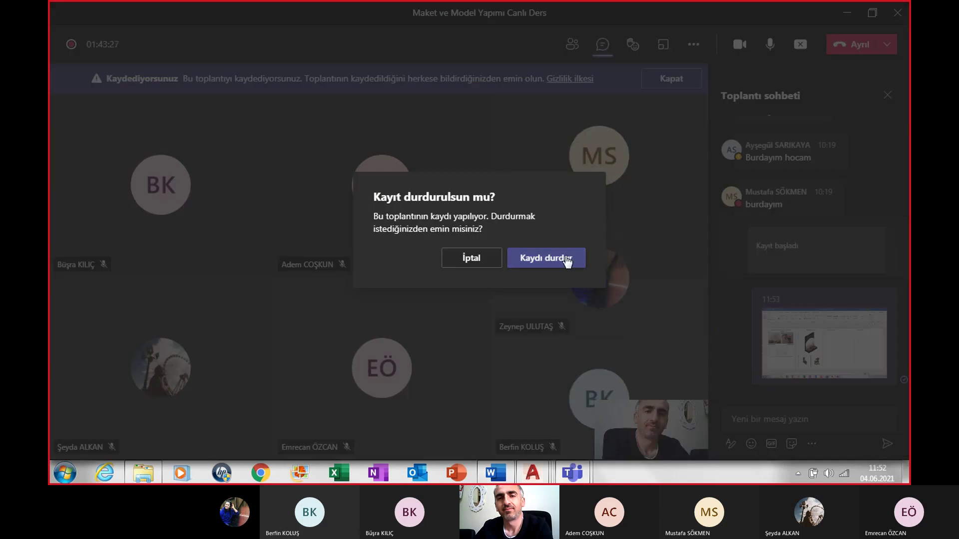